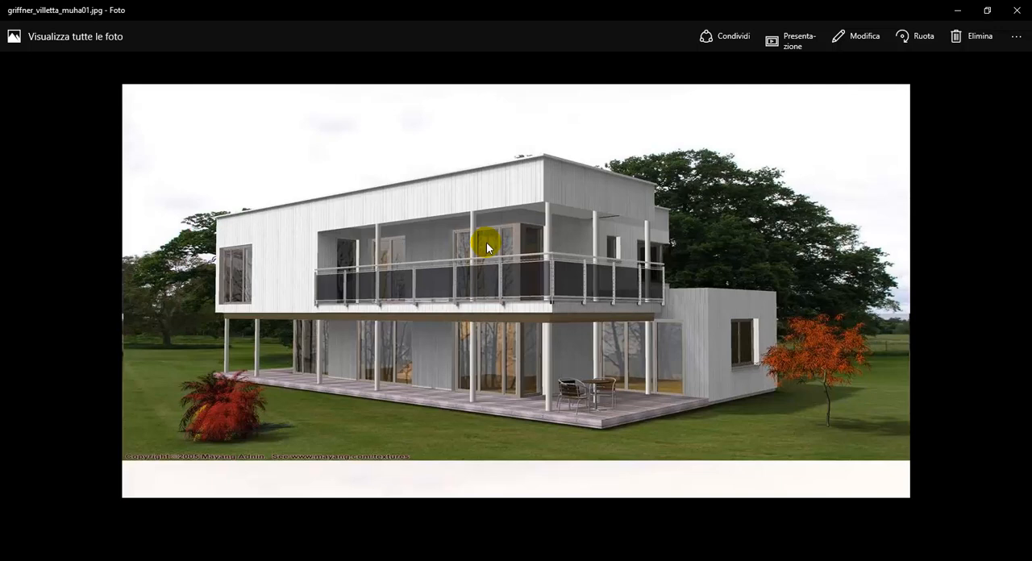
# Close the villa reference image and review the export formats available for the project in CasCADos
pyautogui.click(1017, 10)
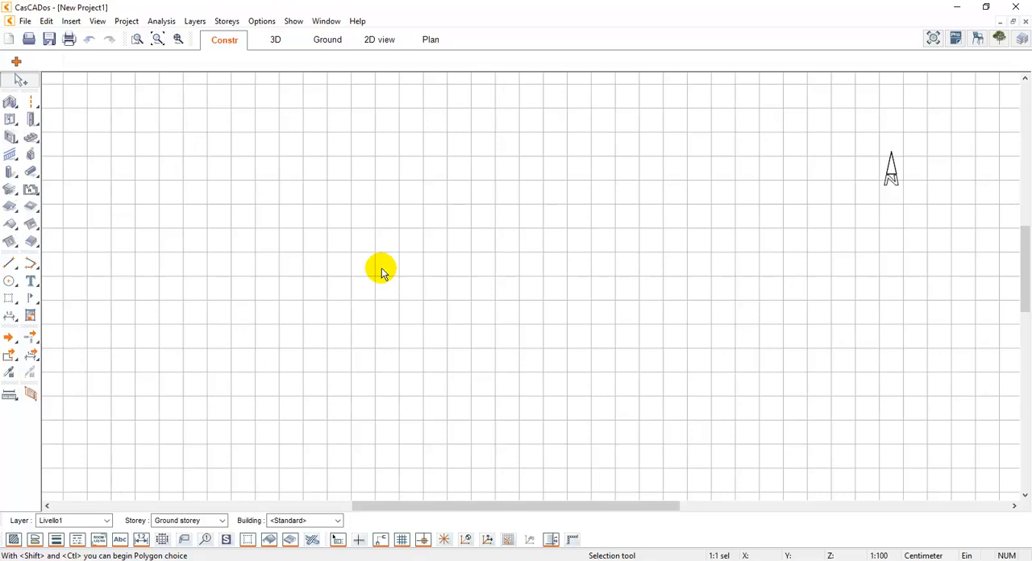
pyautogui.click(24, 21)
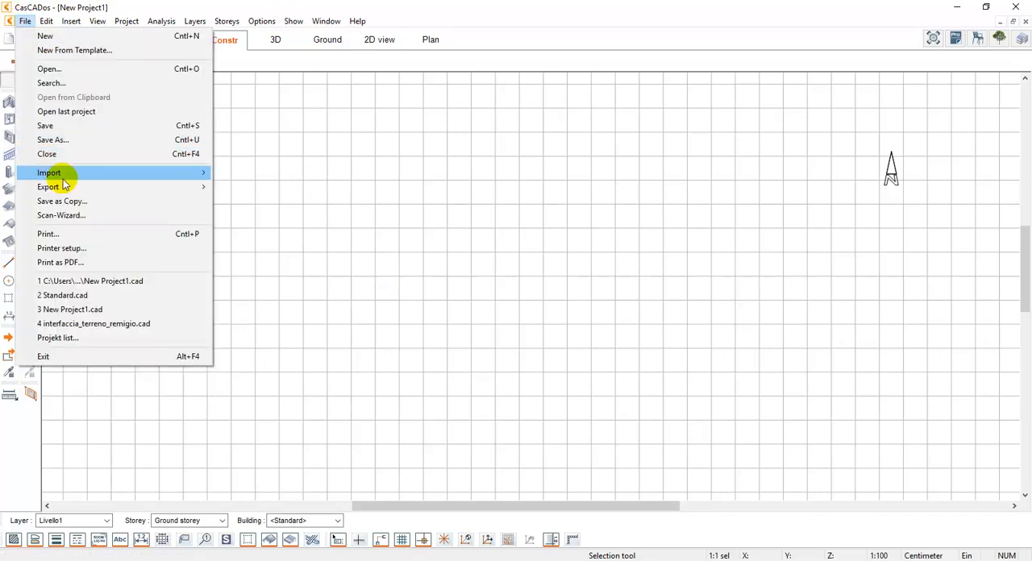
pyautogui.moveTo(157, 188)
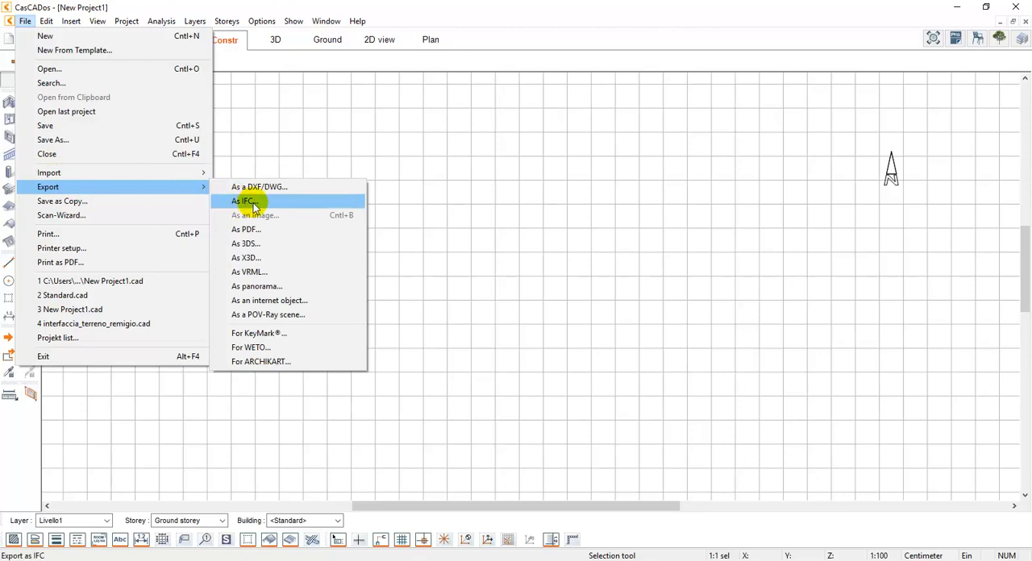
pyautogui.click(473, 13)
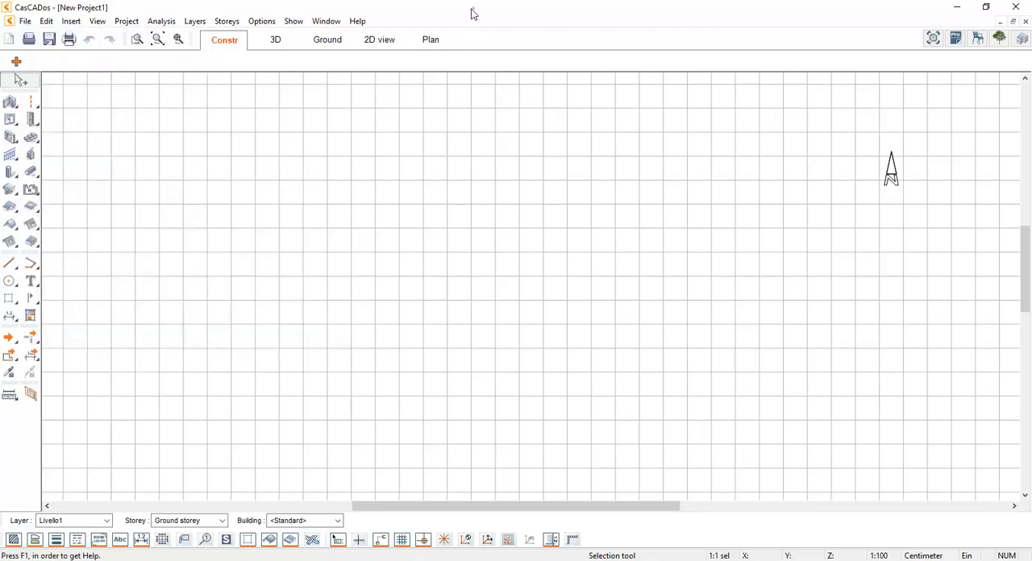
pyautogui.click(251, 99)
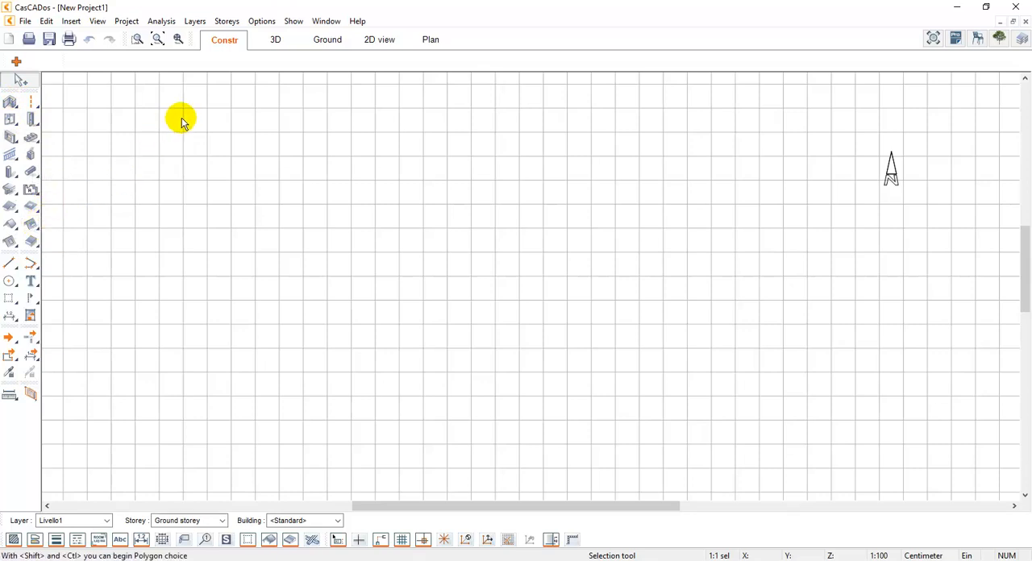
# Look through the 3D, Ground and 2D view modes, and return to construction mode
pyautogui.click(274, 40)
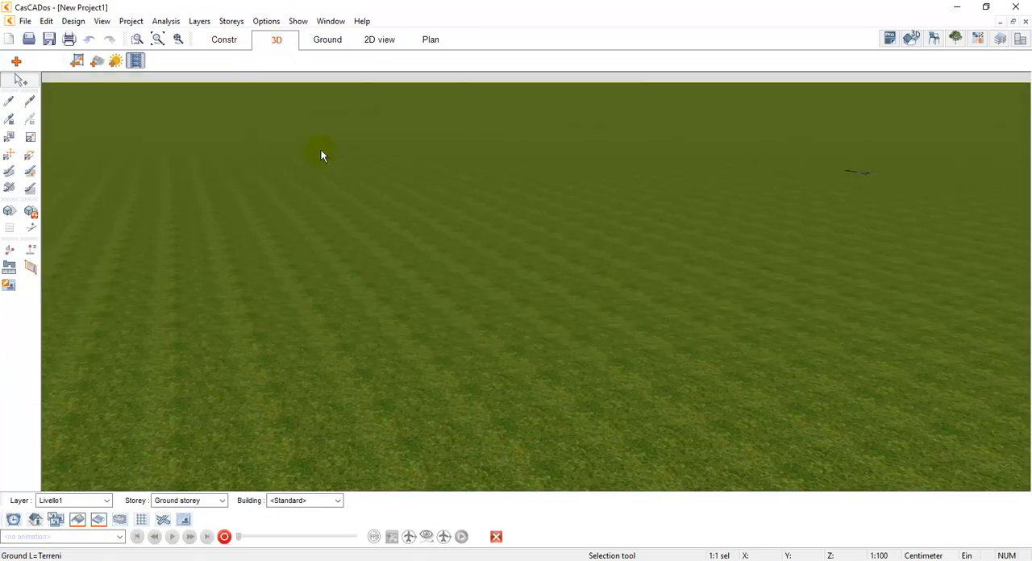
pyautogui.click(326, 42)
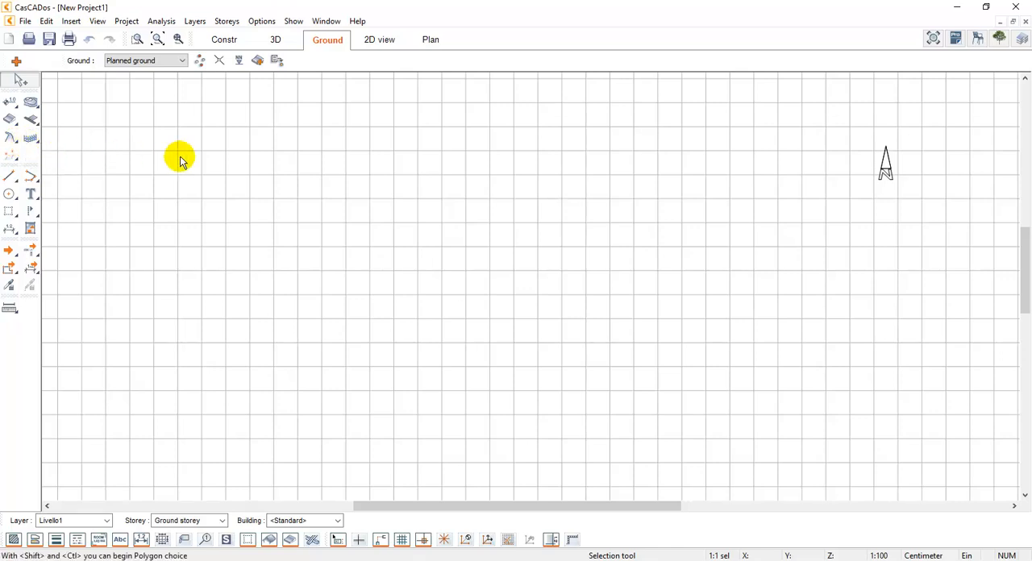
pyautogui.click(380, 41)
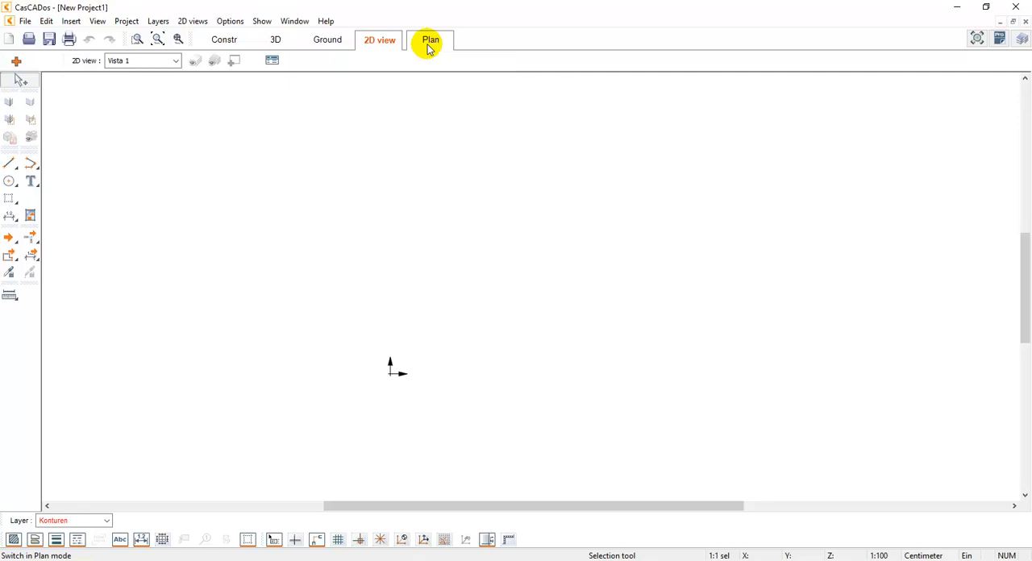
pyautogui.click(228, 42)
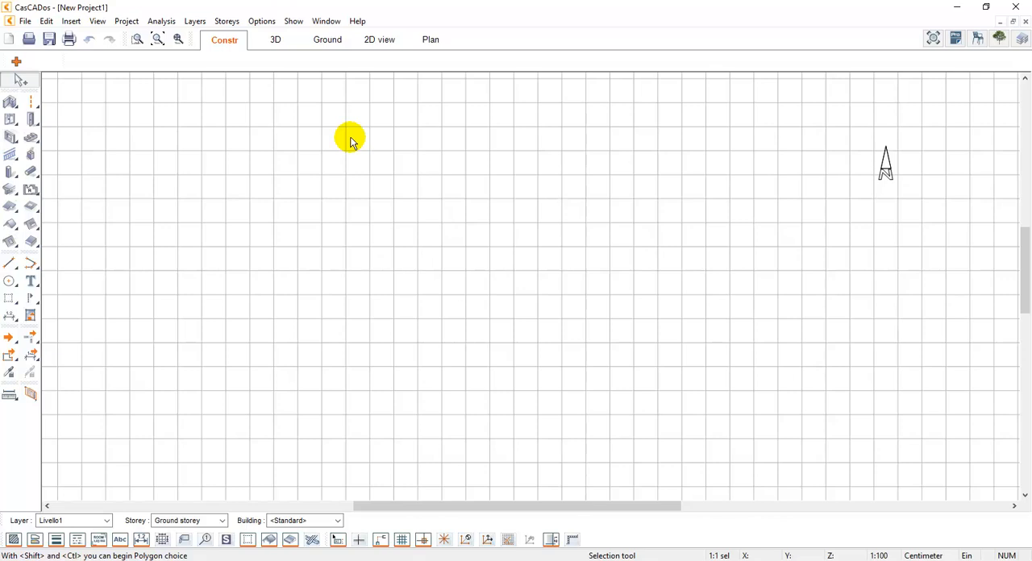
# Activate the wall tool and look over its available wall and room drawing methods
pyautogui.click(11, 103)
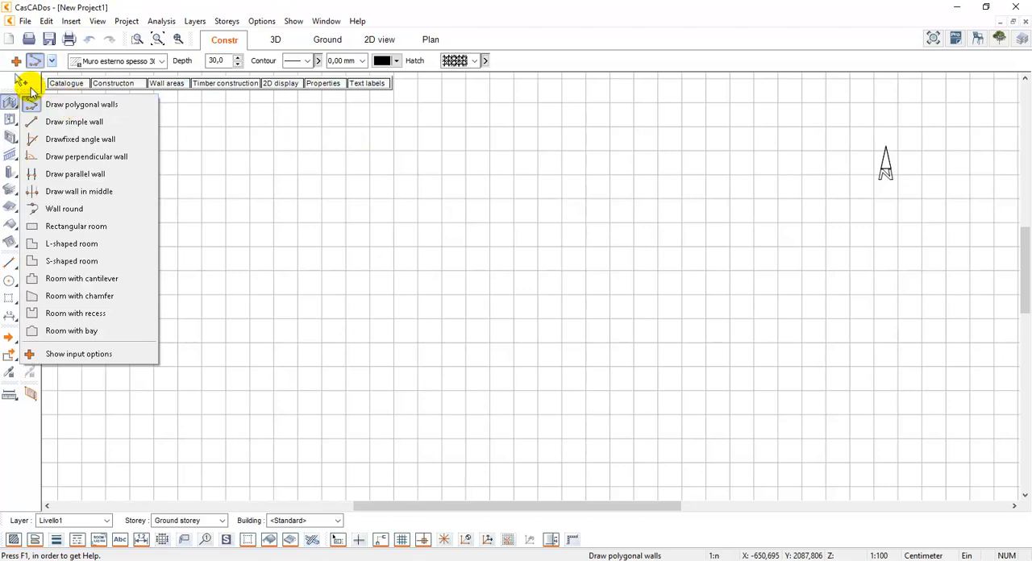
pyautogui.click(52, 61)
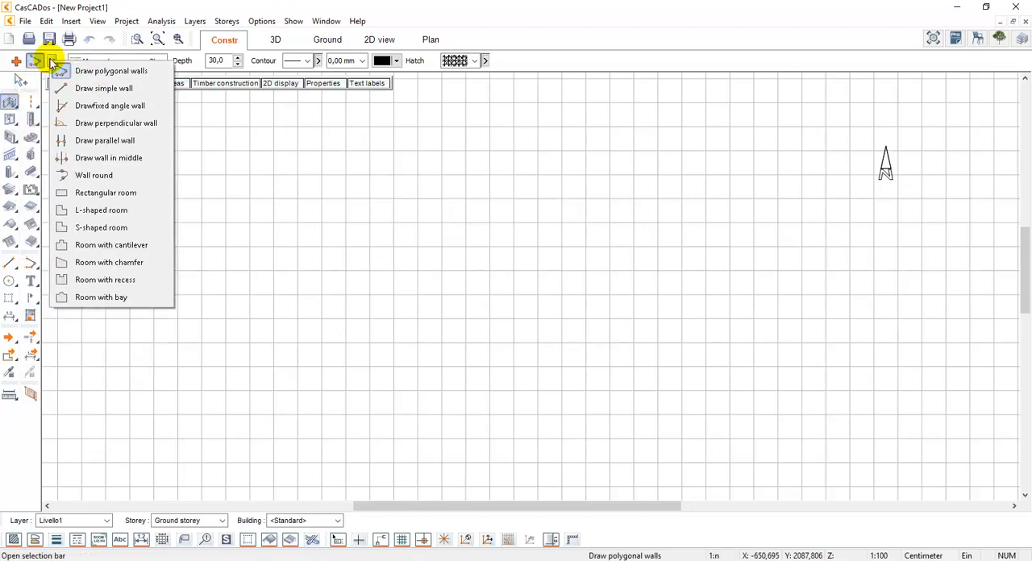
pyautogui.click(51, 63)
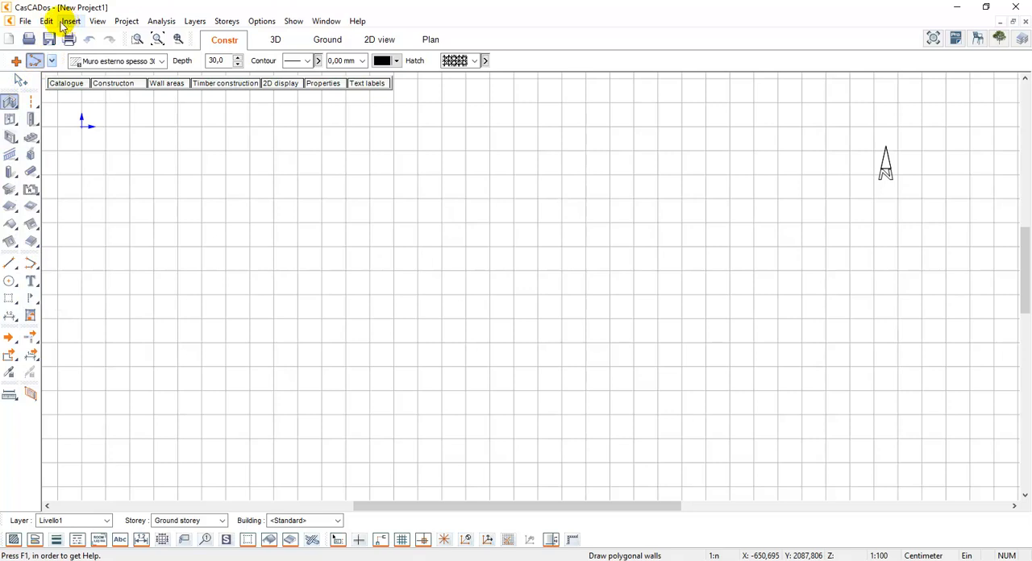
pyautogui.click(25, 21)
pyautogui.moveTo(46, 21)
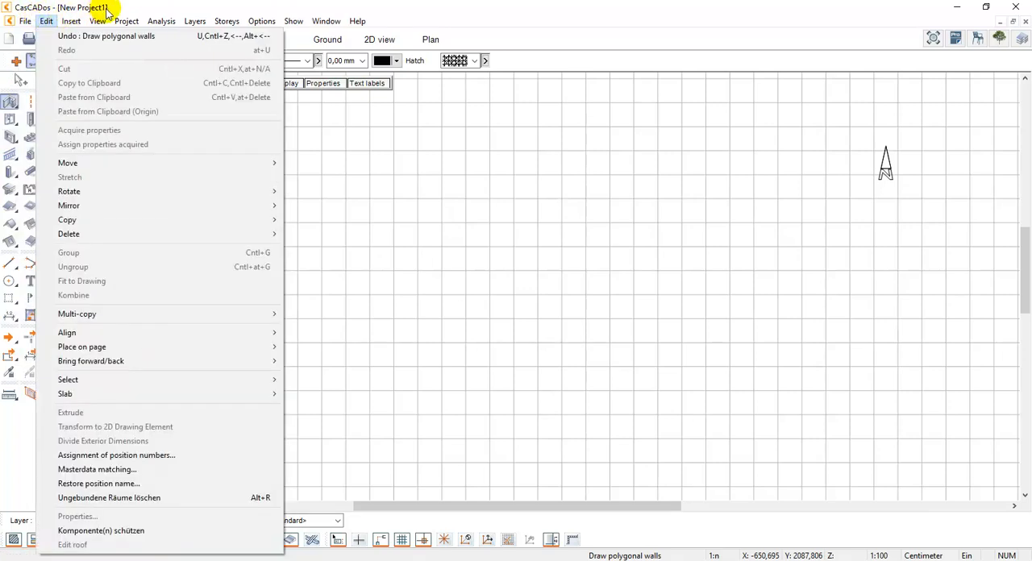
pyautogui.click(102, 10)
pyautogui.click(98, 21)
pyautogui.click(197, 8)
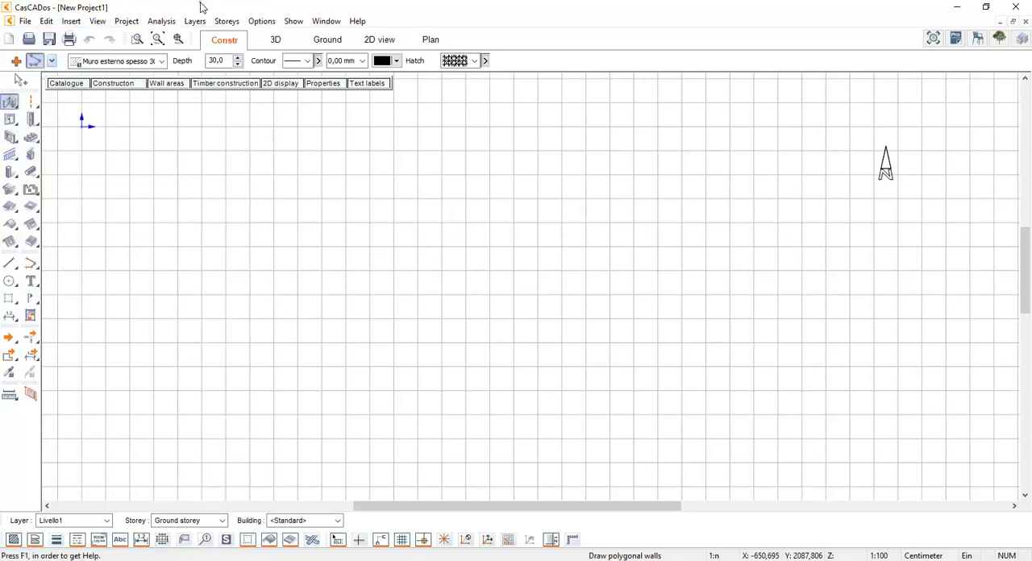
# Set the wall tool to draw polygonal walls
pyautogui.click(9, 104)
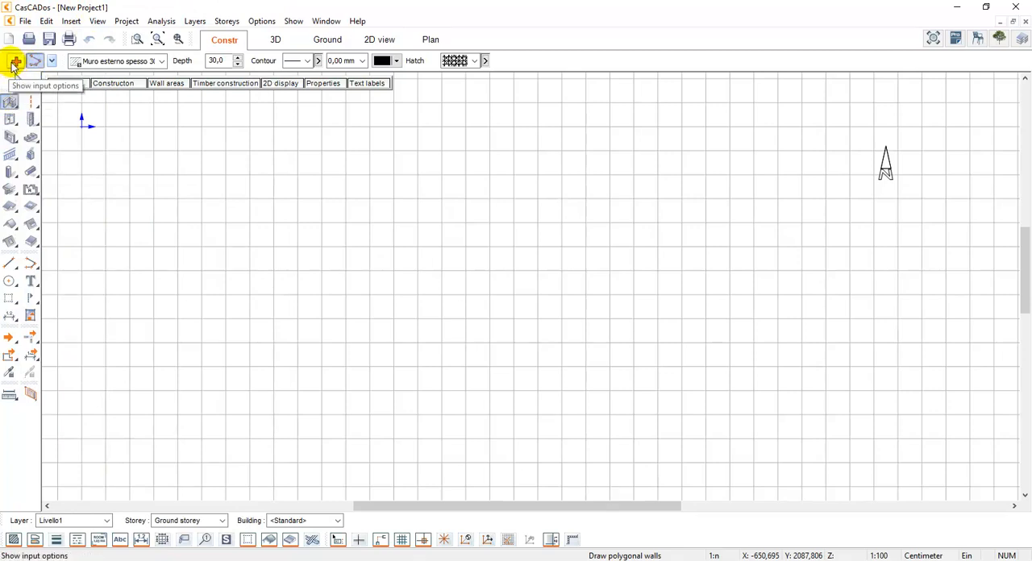
pyautogui.click(34, 62)
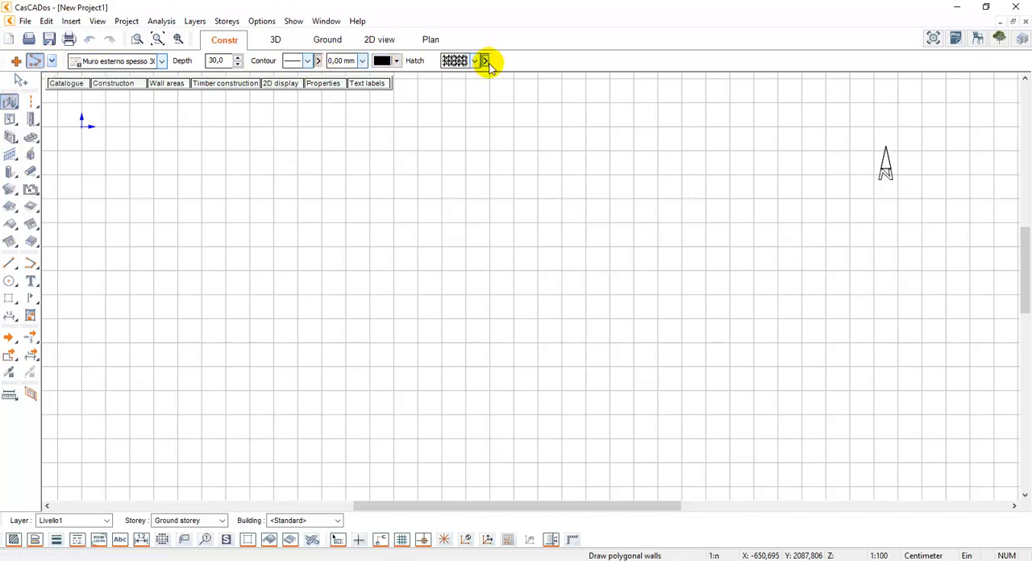
pyautogui.click(51, 62)
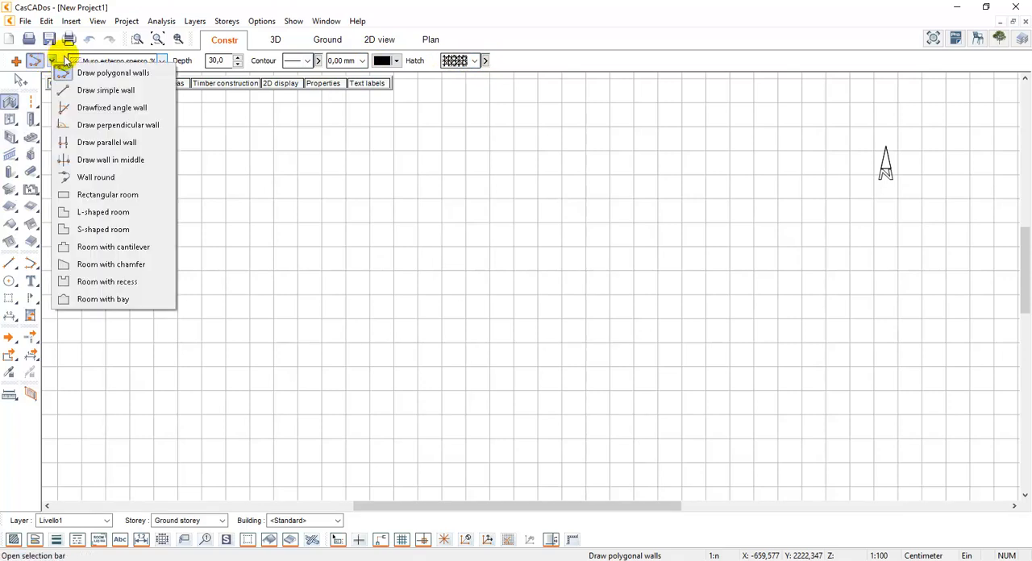
pyautogui.click(101, 74)
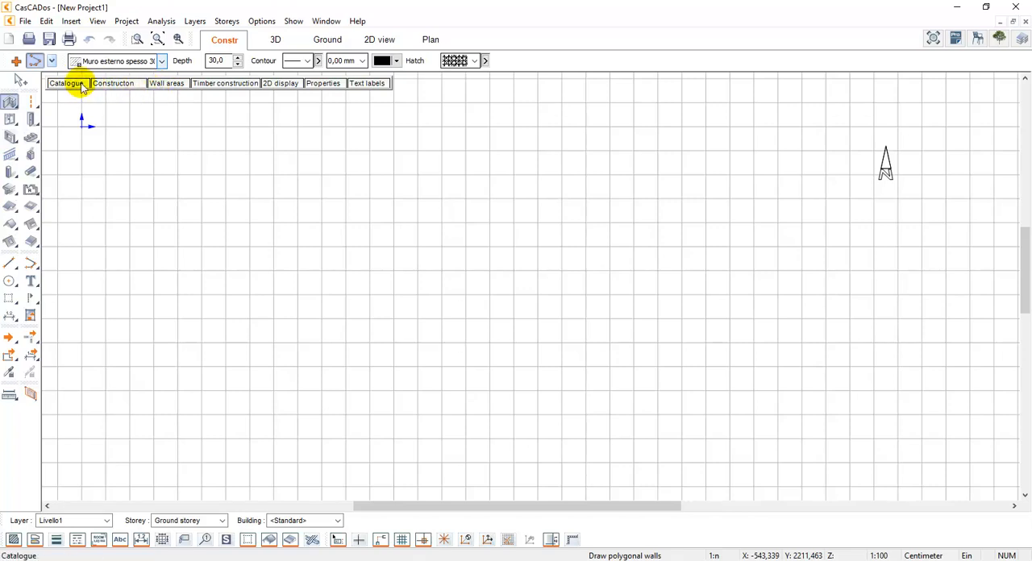
# Examine the wall tool's catalogue, elevation settings and timber construction settings without changing them
pyautogui.click(81, 84)
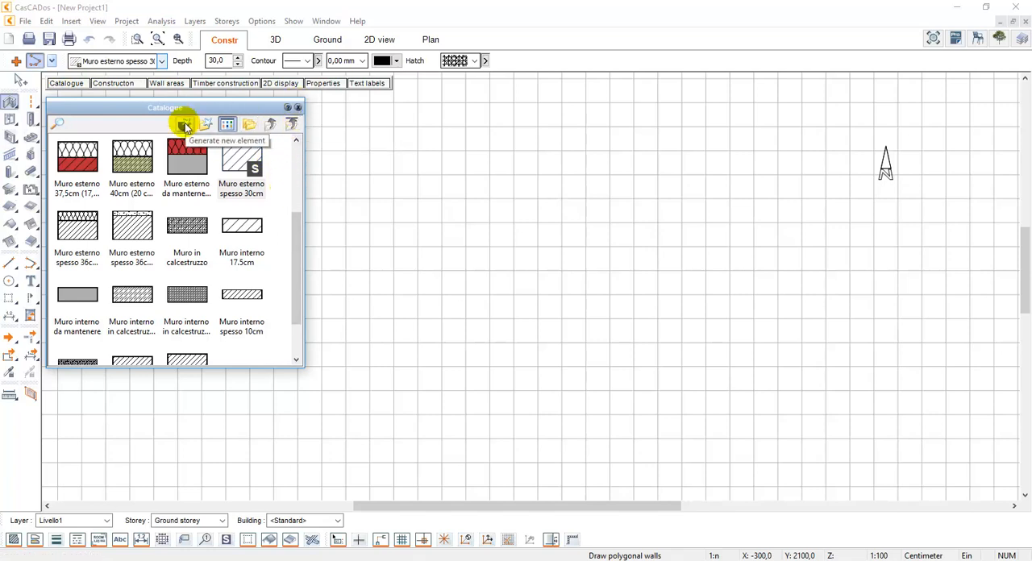
pyautogui.click(298, 108)
pyautogui.click(107, 85)
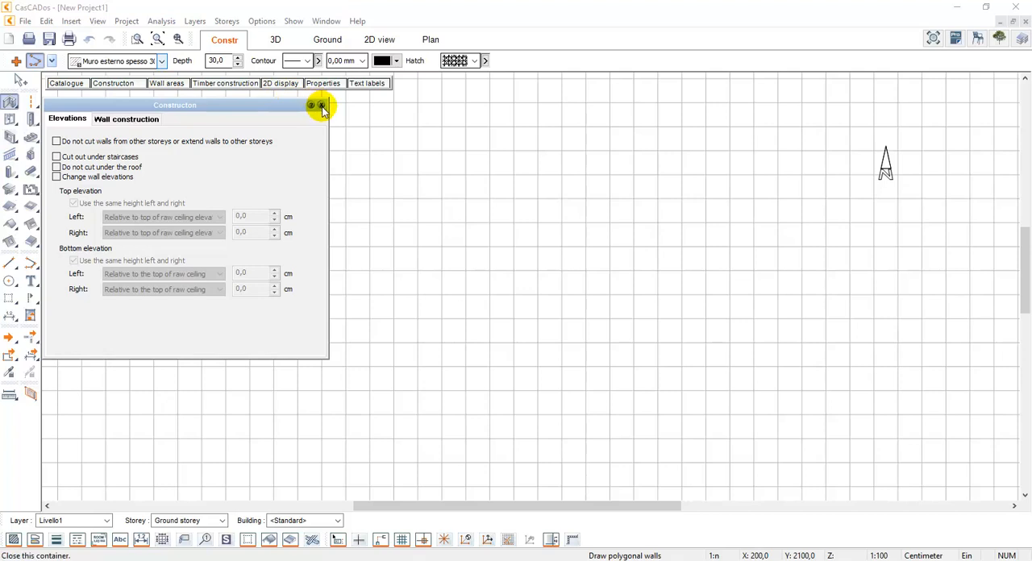
pyautogui.click(322, 106)
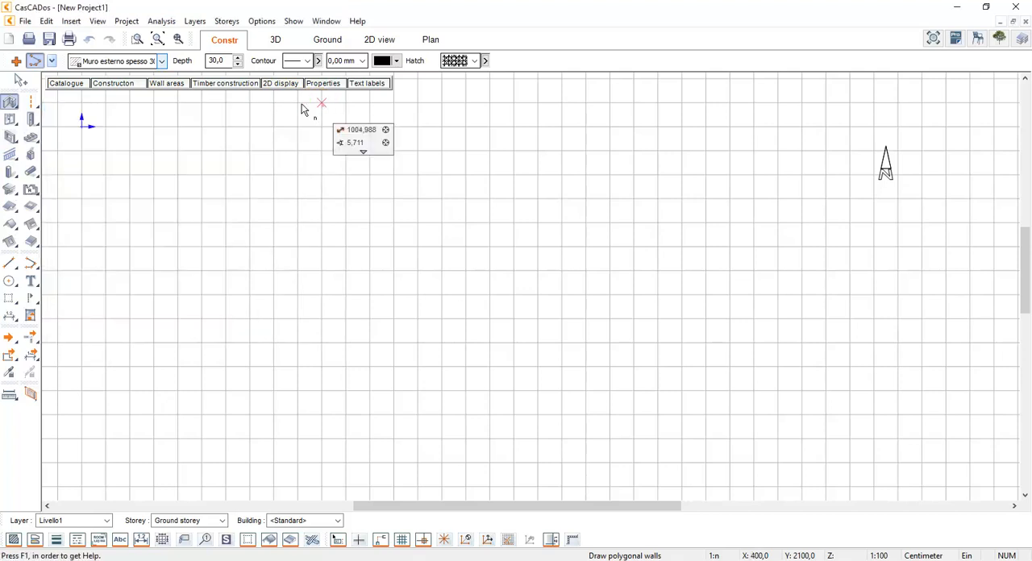
pyautogui.click(199, 85)
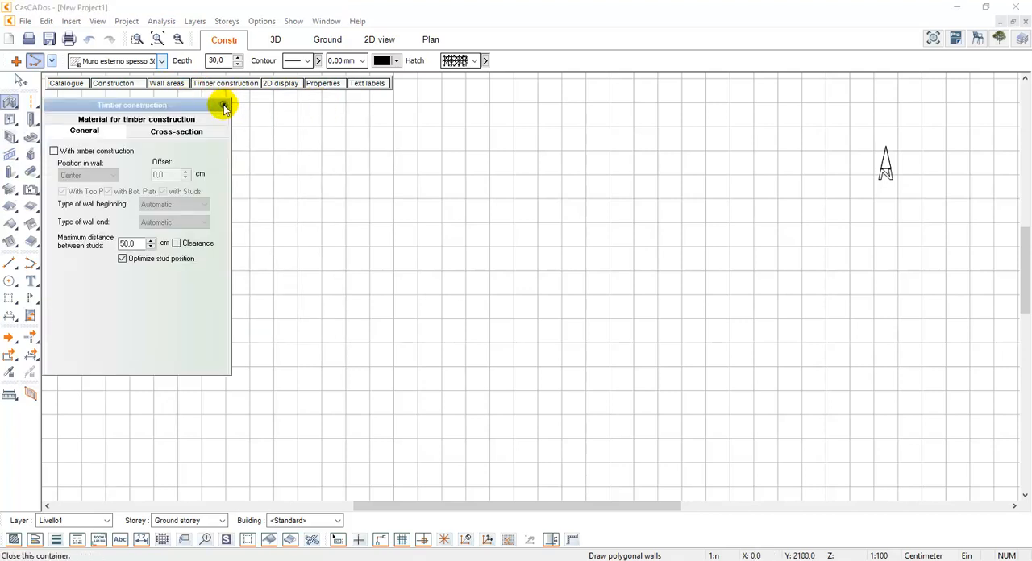
pyautogui.click(225, 105)
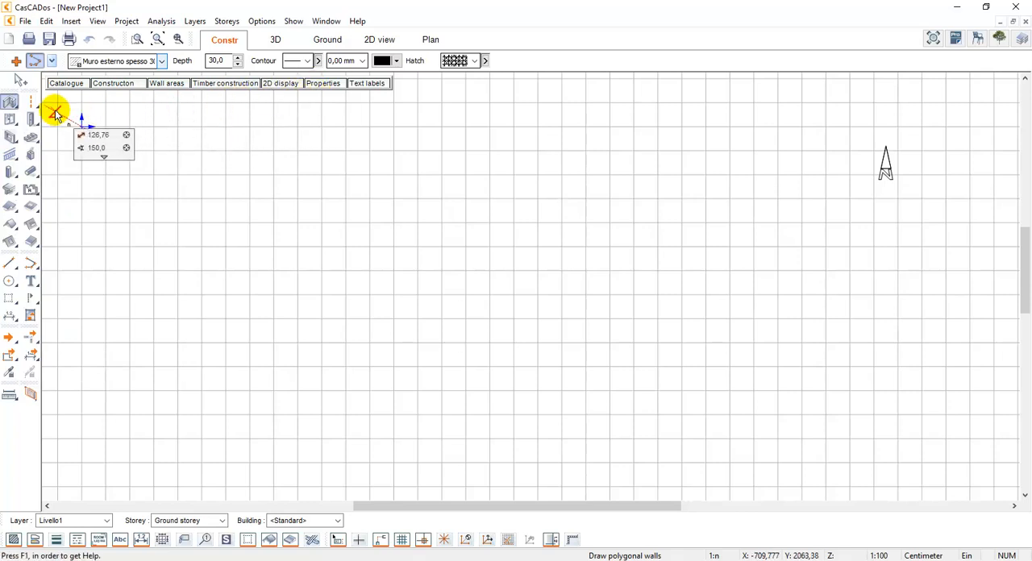
# Examine the window tool's drawing methods, width setting and catalogue of window types
pyautogui.click(10, 122)
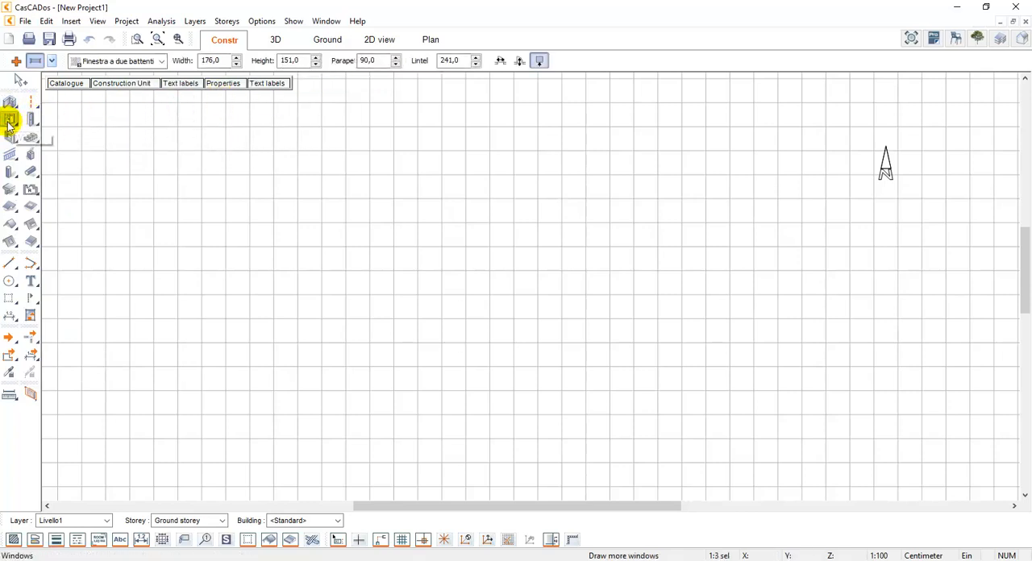
pyautogui.click(53, 61)
pyautogui.click(70, 57)
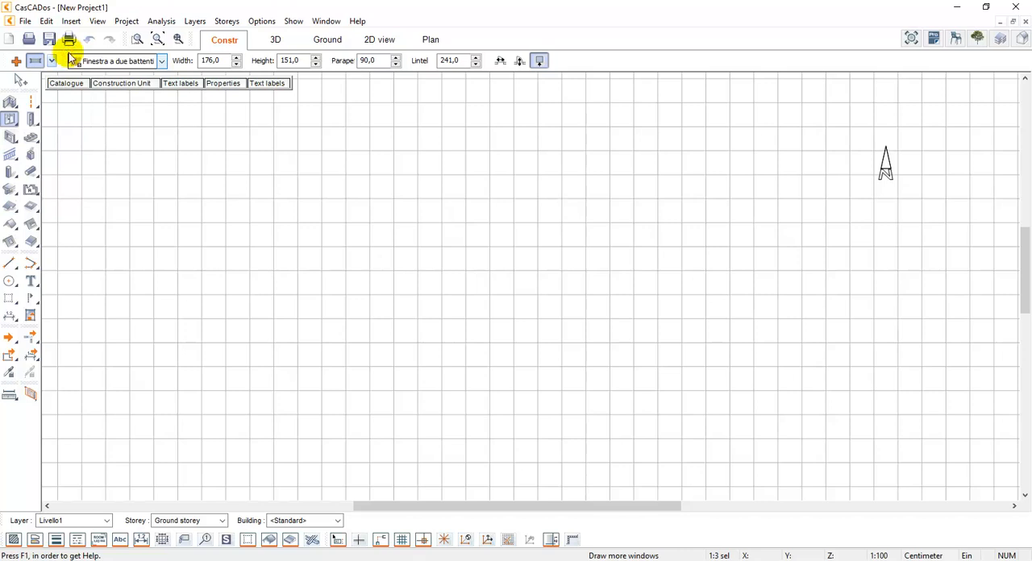
pyautogui.click(214, 65)
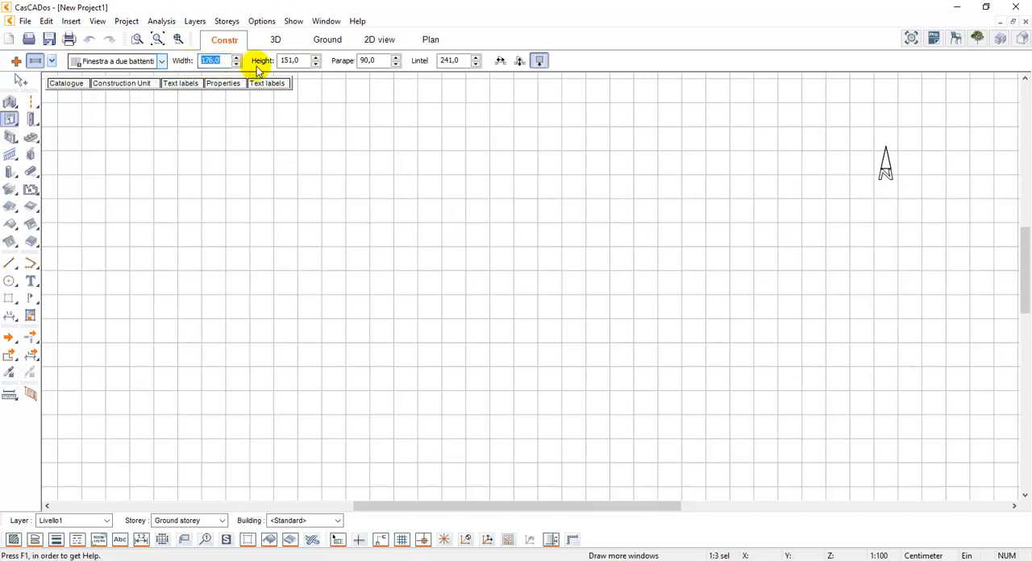
pyautogui.click(72, 84)
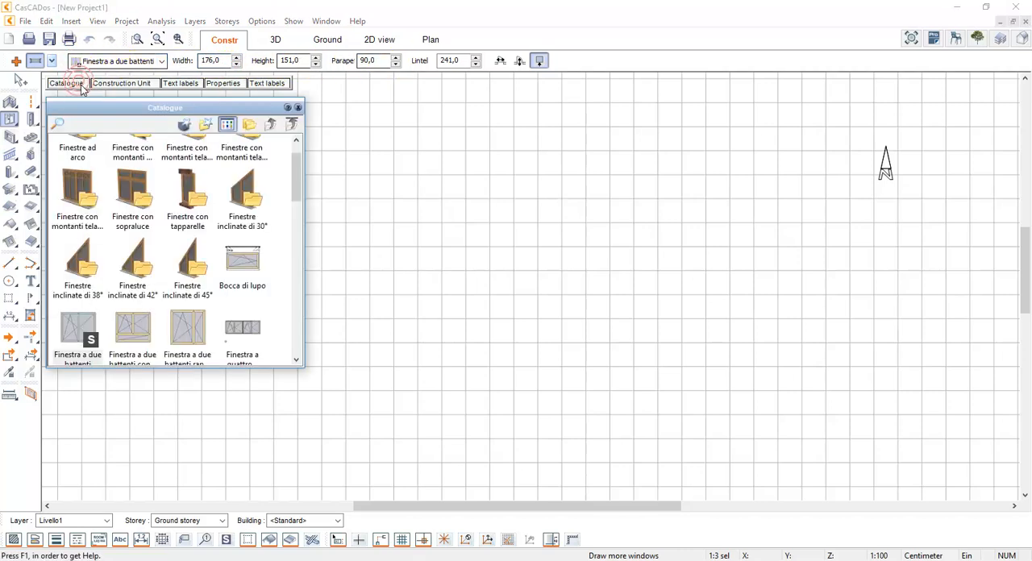
# Return to the polygonal wall tool, and turn off the grid display and snapping to the grid
pyautogui.click(10, 101)
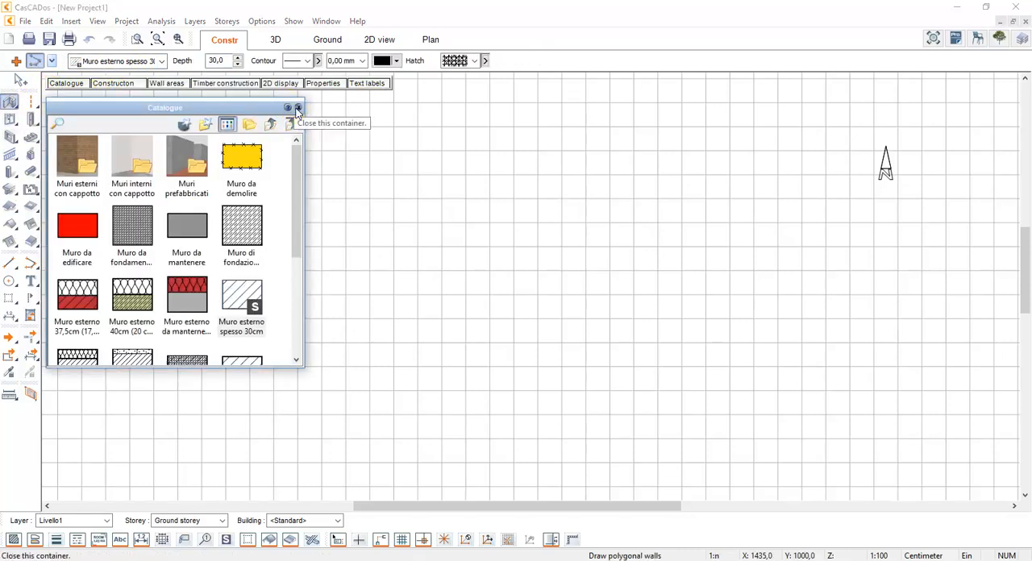
pyautogui.click(293, 105)
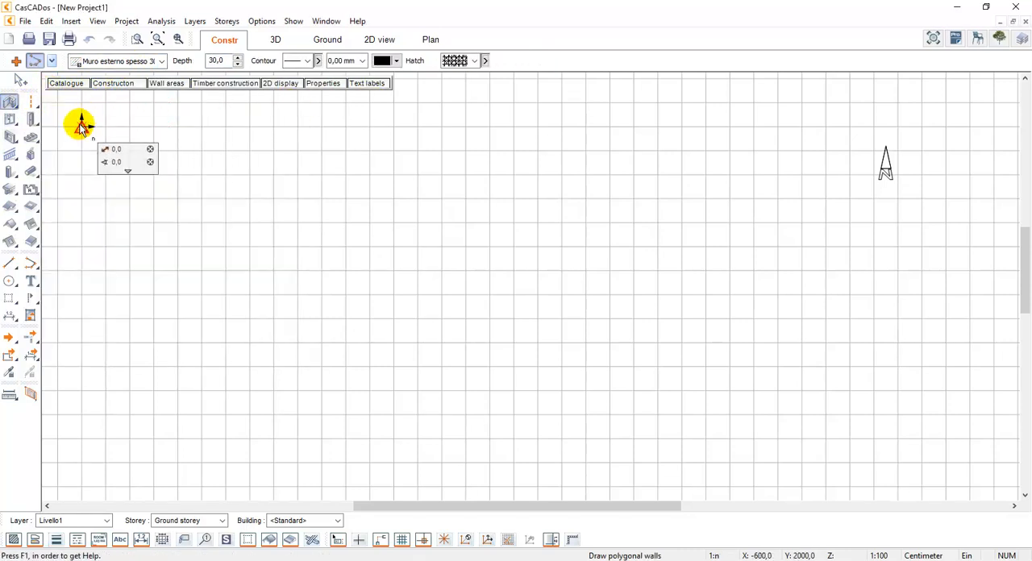
pyautogui.click(401, 539)
pyautogui.click(423, 542)
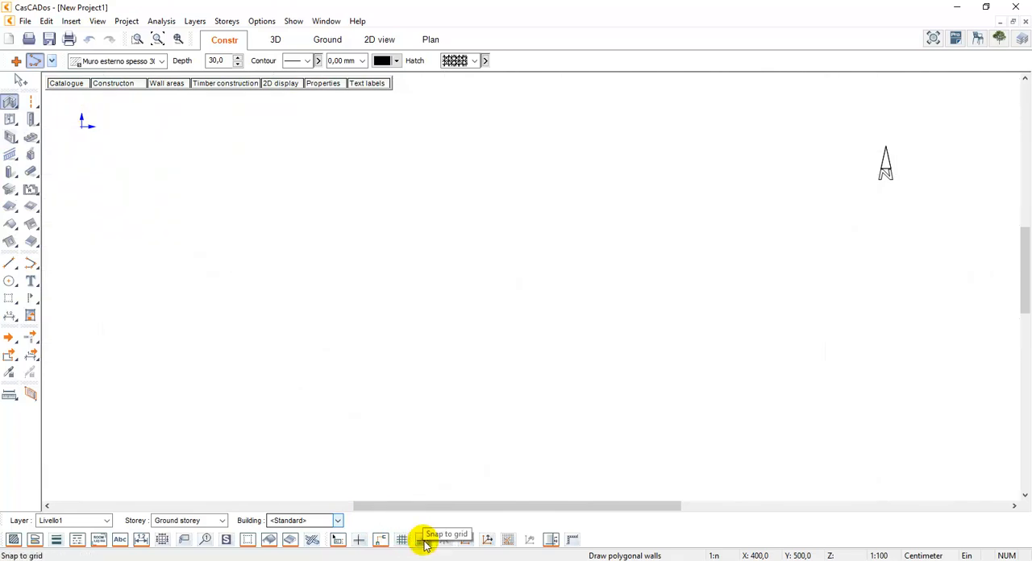
# Draw the first horizontal exterior wall from the origin marker with a length of 1200 cm, using the 30 cm exterior wall type
pyautogui.click(82, 128)
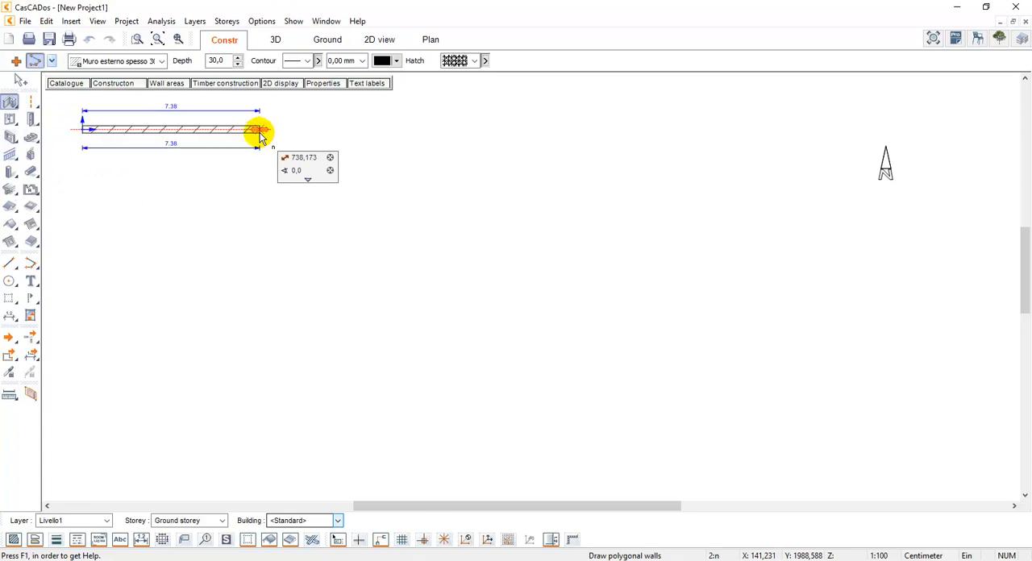
pyautogui.scroll(1, 260, 137)
pyautogui.moveTo(260, 137); pyautogui.dragTo(303, 149, button='middle')
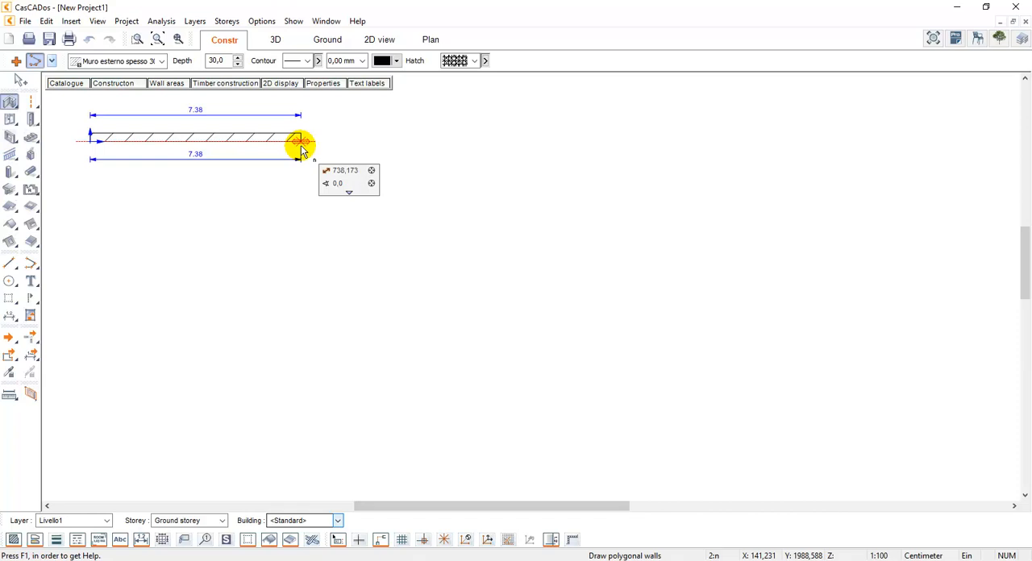
pyautogui.press('Tab')
pyautogui.press('Tab')
pyautogui.press('Tab')
pyautogui.press('Tab')
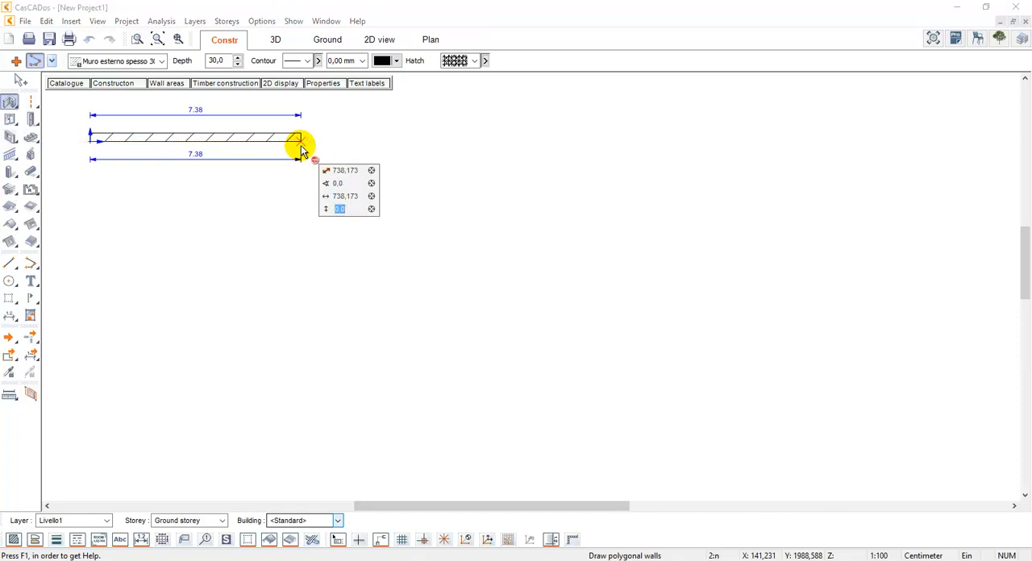
pyautogui.press('Tab')
pyautogui.press('Tab')
pyautogui.press('Tab')
pyautogui.press('Tab')
pyautogui.press('Tab')
pyautogui.write('1200')
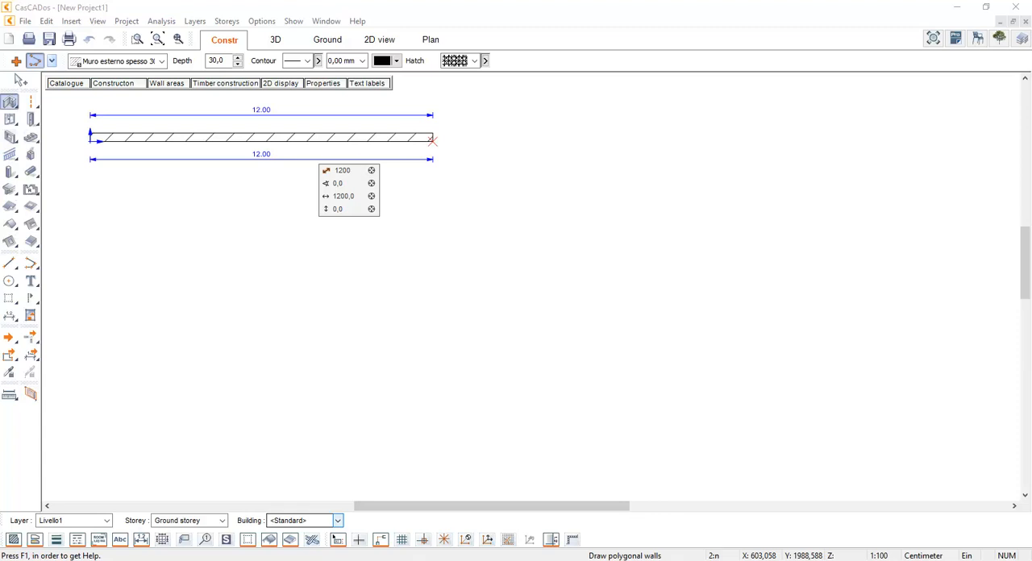
pyautogui.click(301, 148)
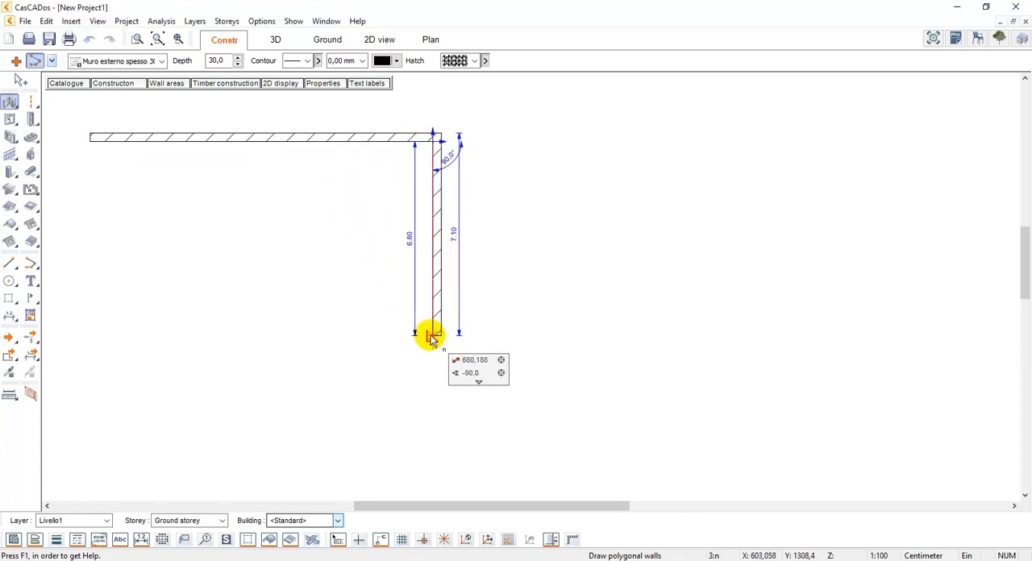
# Draw the second exterior wall downward from the first wall's end, 1000 cm long at an angle of -90°
pyautogui.write('1000')
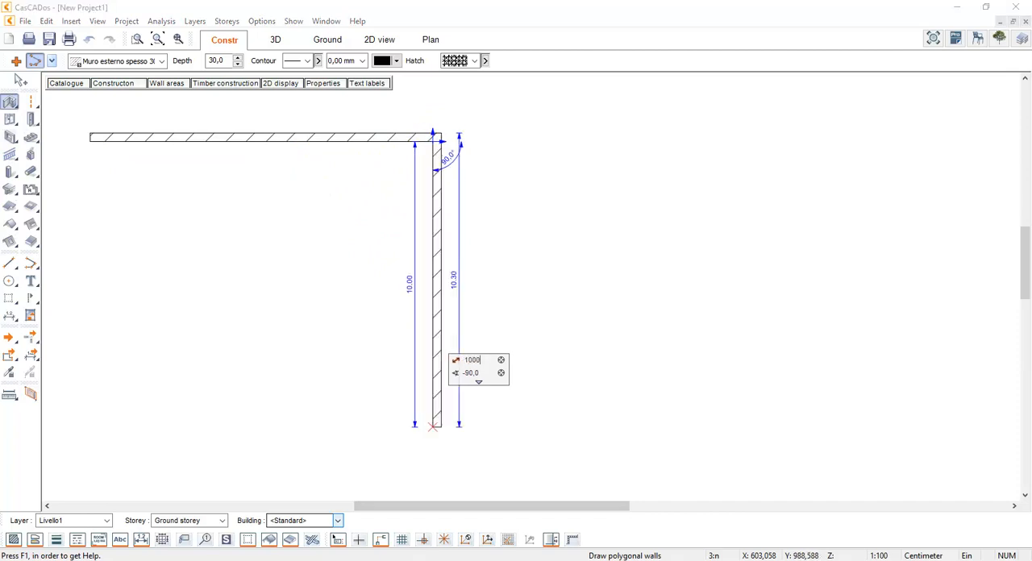
pyautogui.press('Tab')
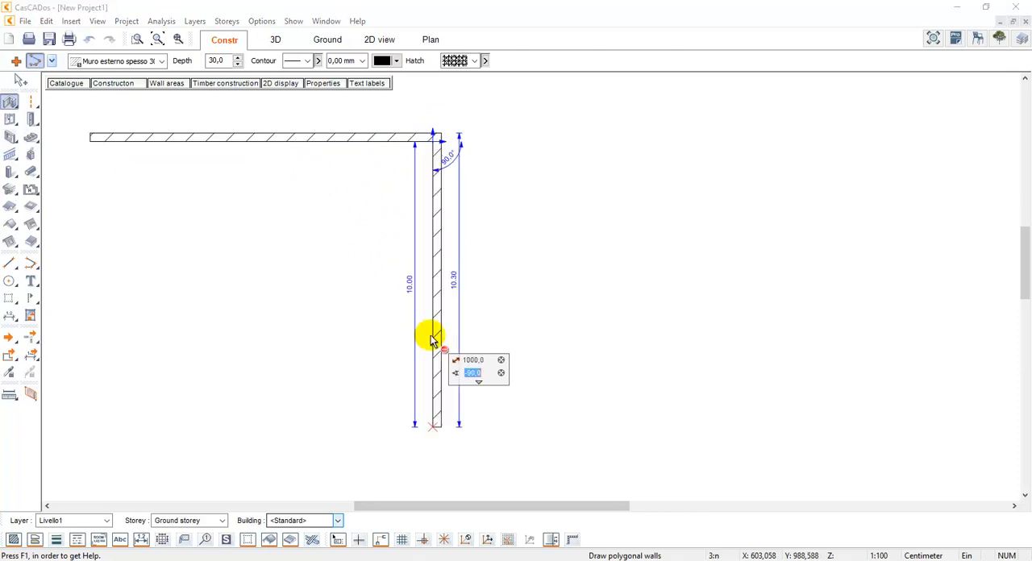
pyautogui.press('Left')
pyautogui.press('Left')
pyautogui.press('BackSpace')
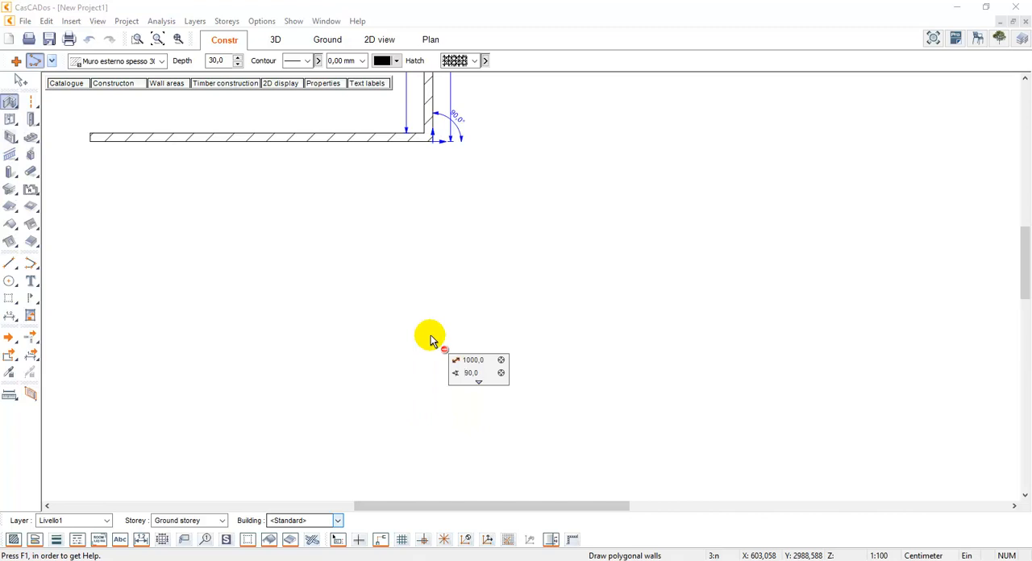
pyautogui.write('-')
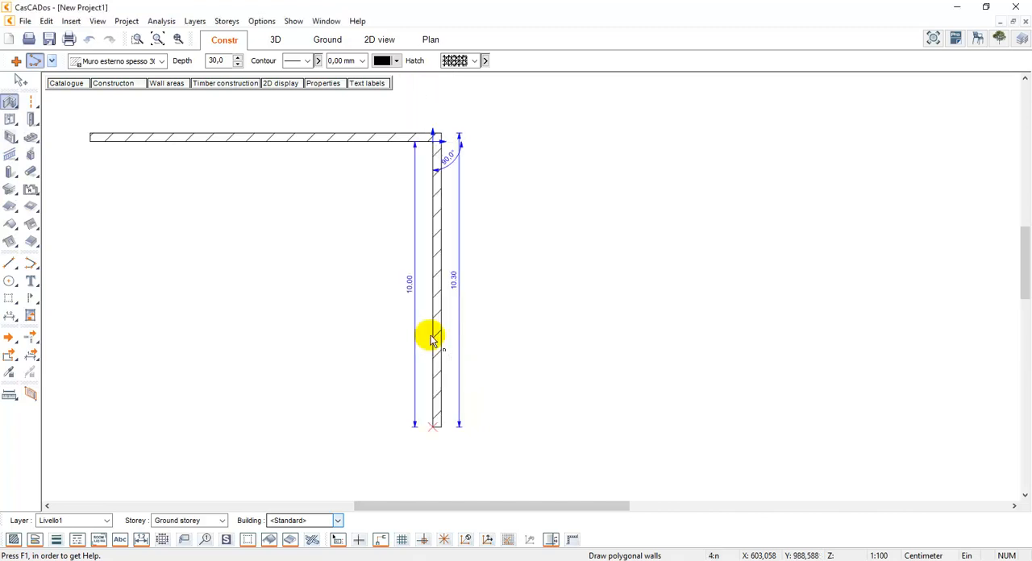
pyautogui.press('Return')
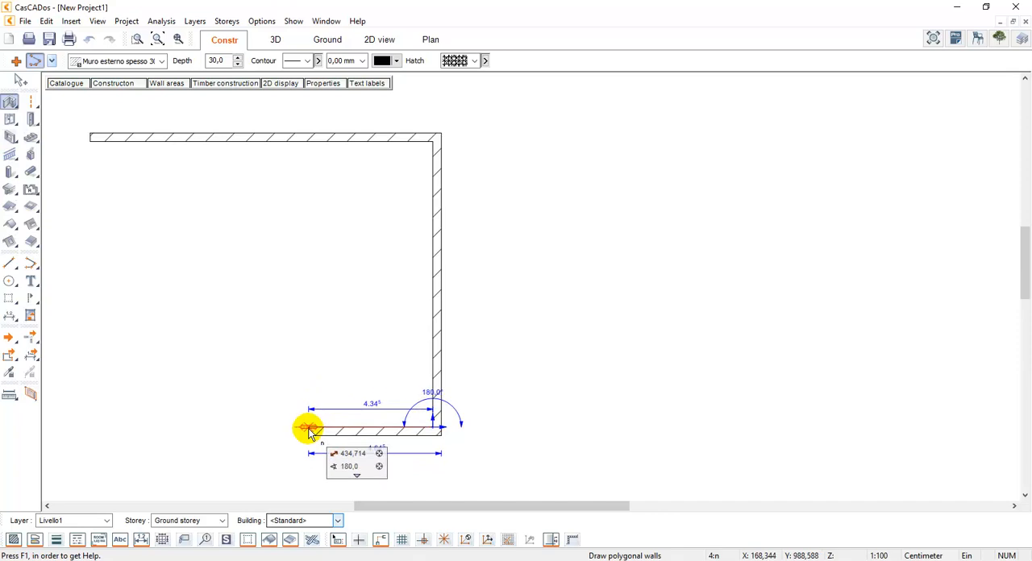
# Continue the exterior walls with a 500 cm segment to the left at 180° and a 500 cm segment upward at 90°
pyautogui.press('Tab')
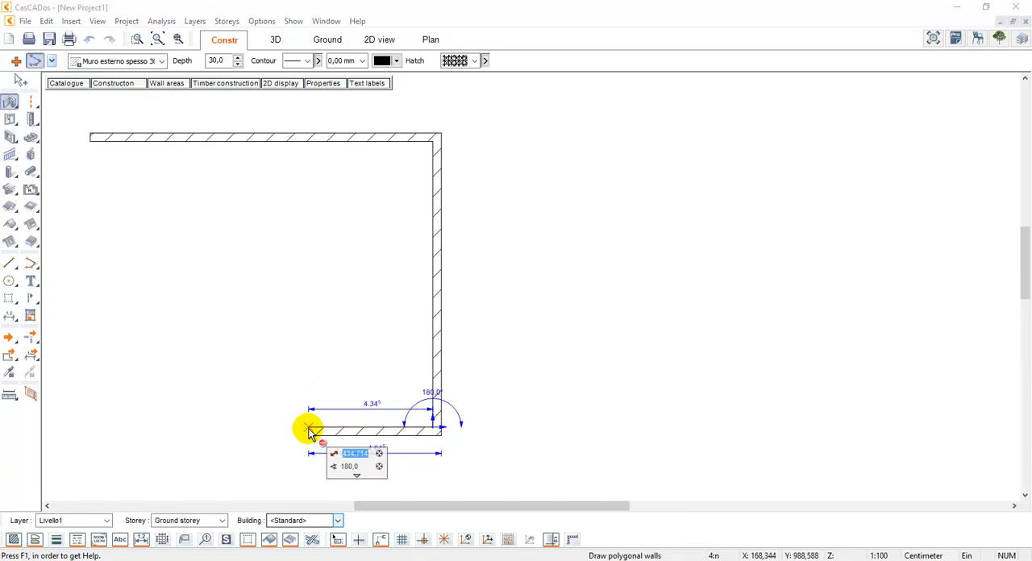
pyautogui.write('500')
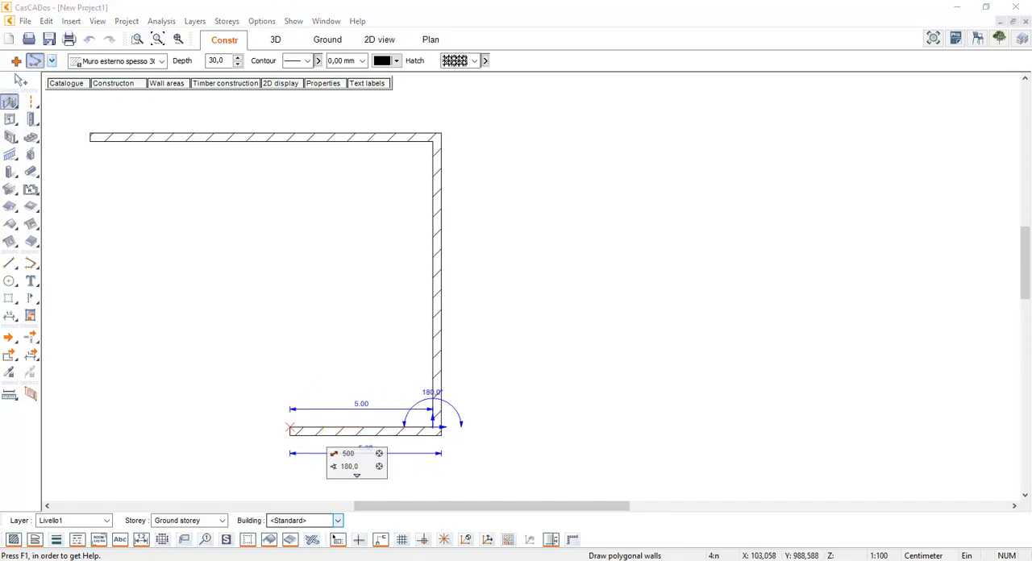
pyautogui.press('Return')
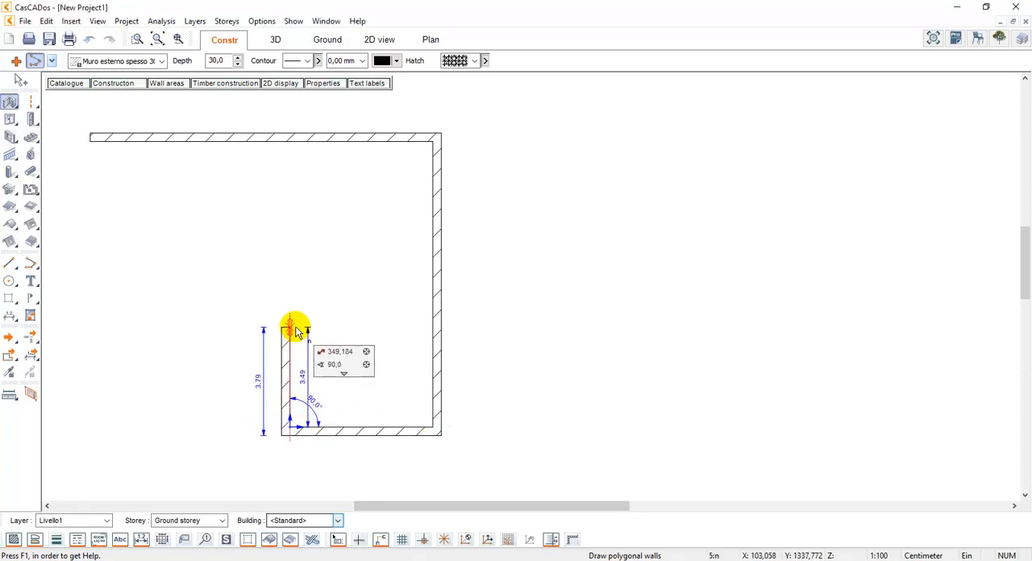
pyautogui.press('Tab')
pyautogui.write('500')
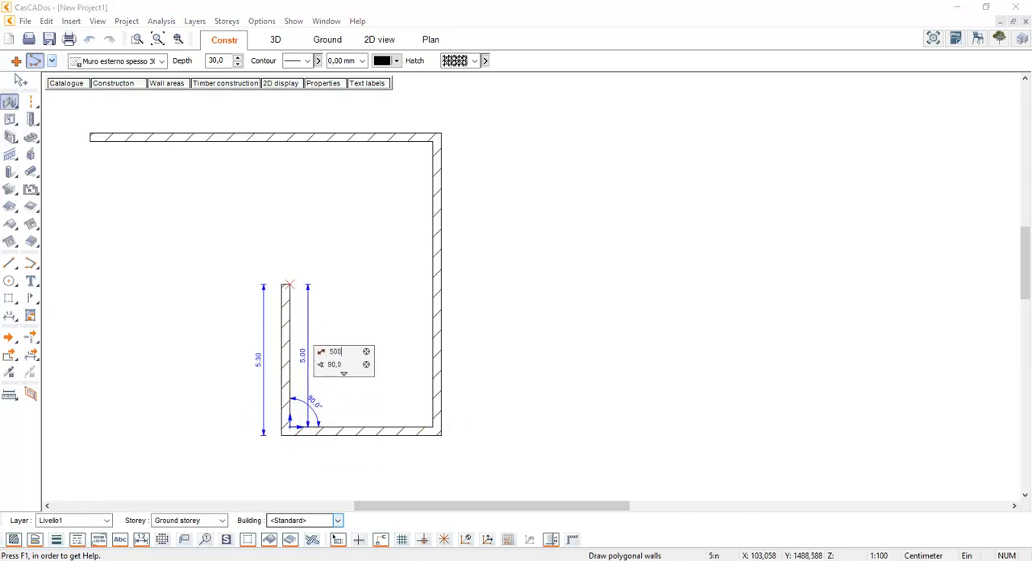
pyautogui.press('Return')
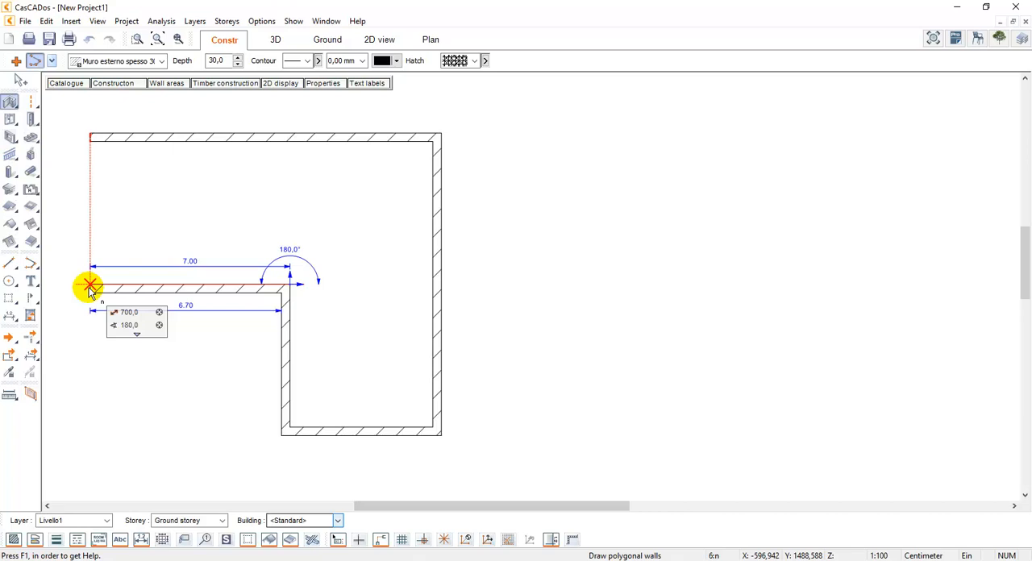
# Close the L-shaped outline with a 700 cm wall aligned to the starting point and a 500 cm wall up to it
pyautogui.click(90, 286)
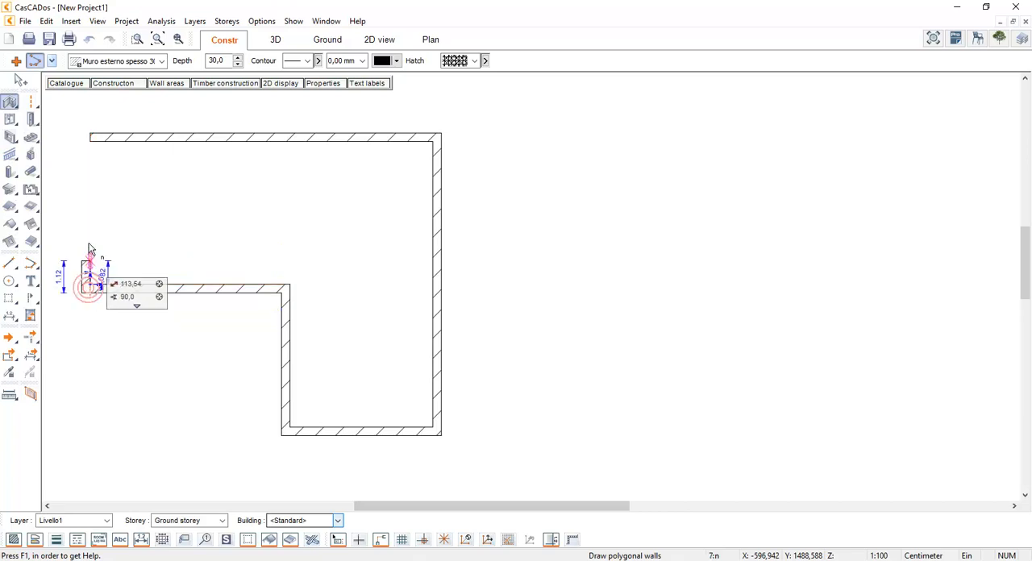
pyautogui.click(88, 138)
pyautogui.press('Escape')
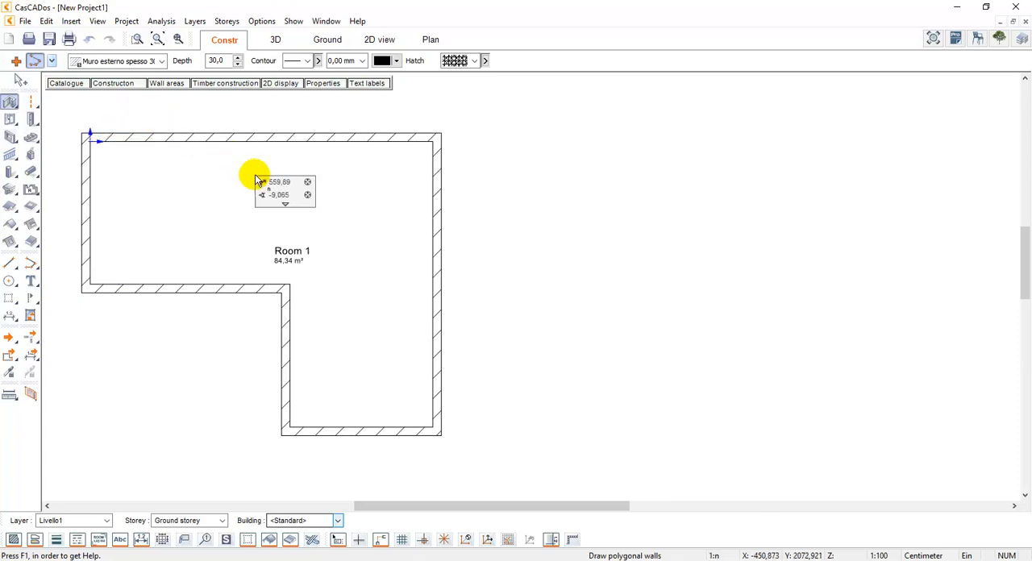
# Draw a dividing wall from the outline's inner corner straight up to the upper exterior wall, and complete the element
pyautogui.click(289, 286)
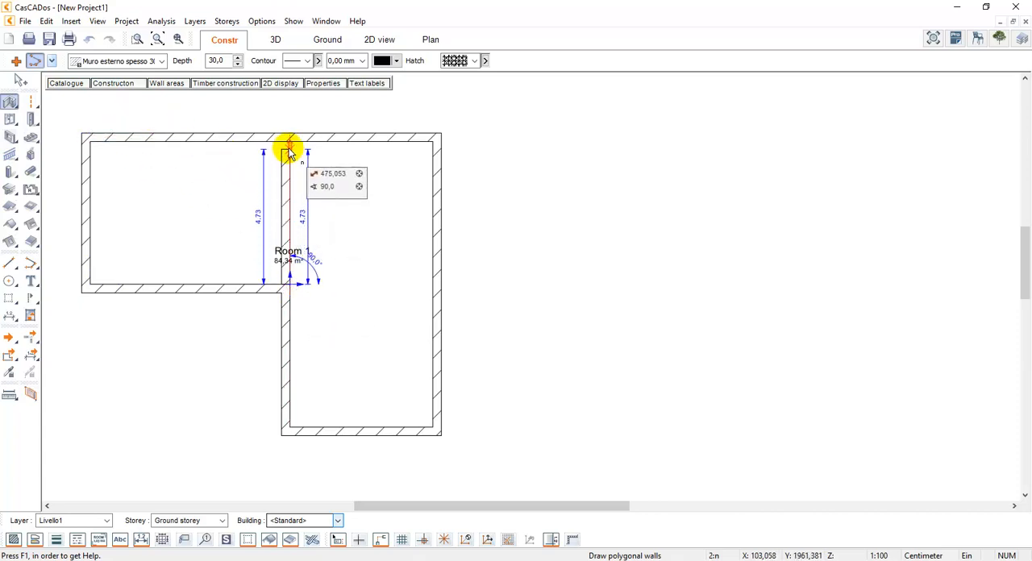
pyautogui.rightClick(288, 148)
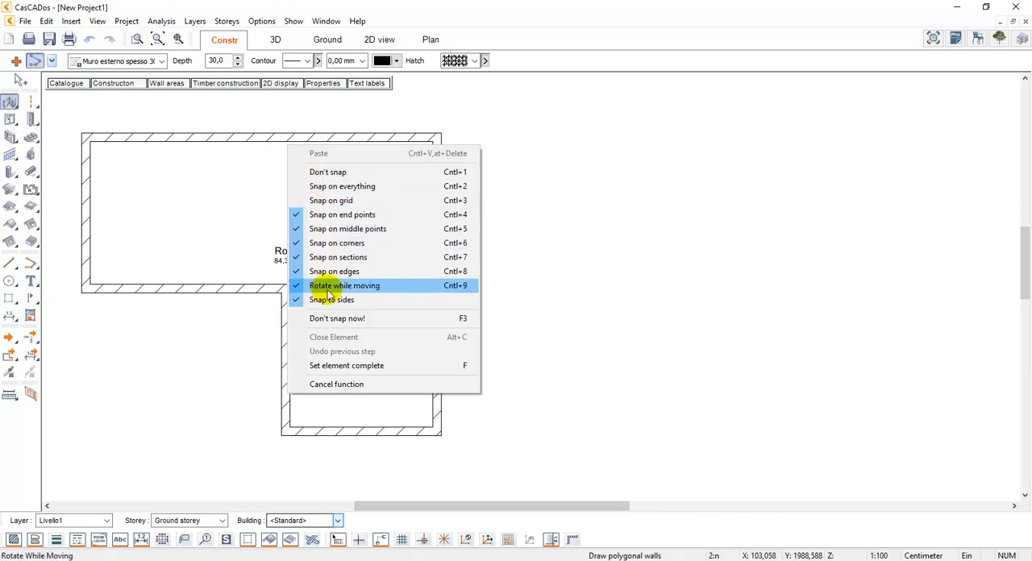
pyautogui.click(338, 366)
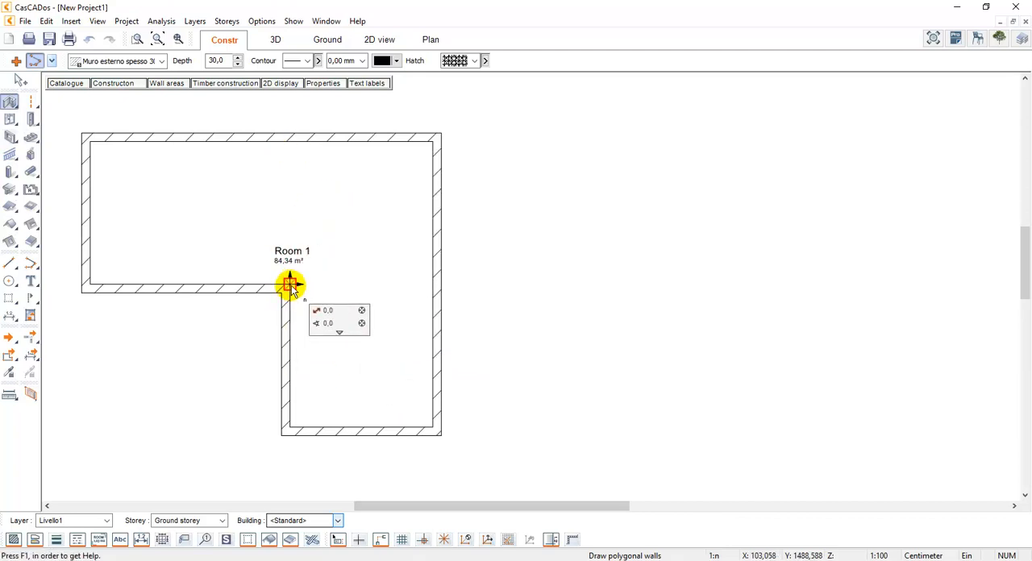
pyautogui.click(289, 134)
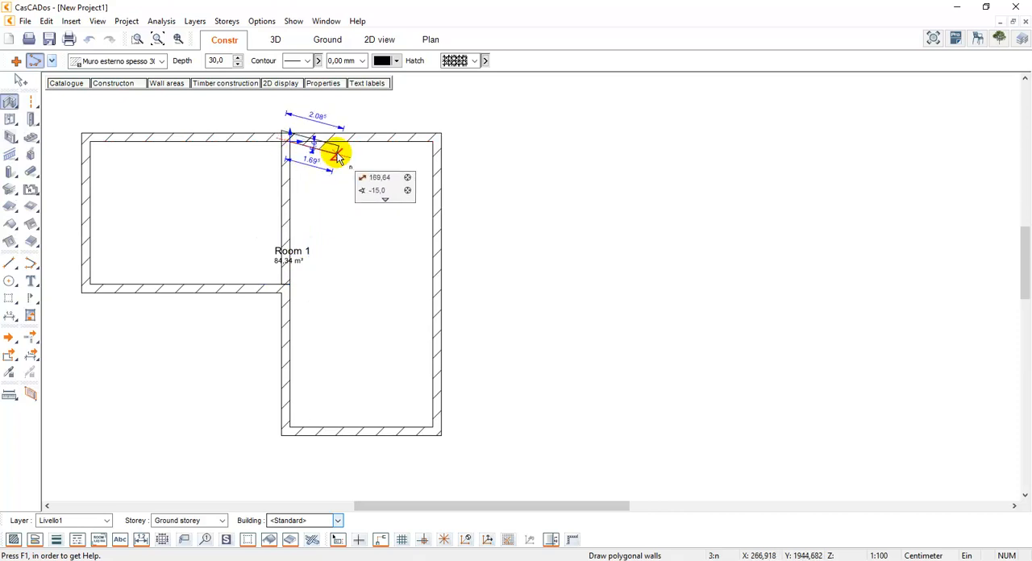
pyautogui.rightClick(337, 155)
pyautogui.click(413, 373)
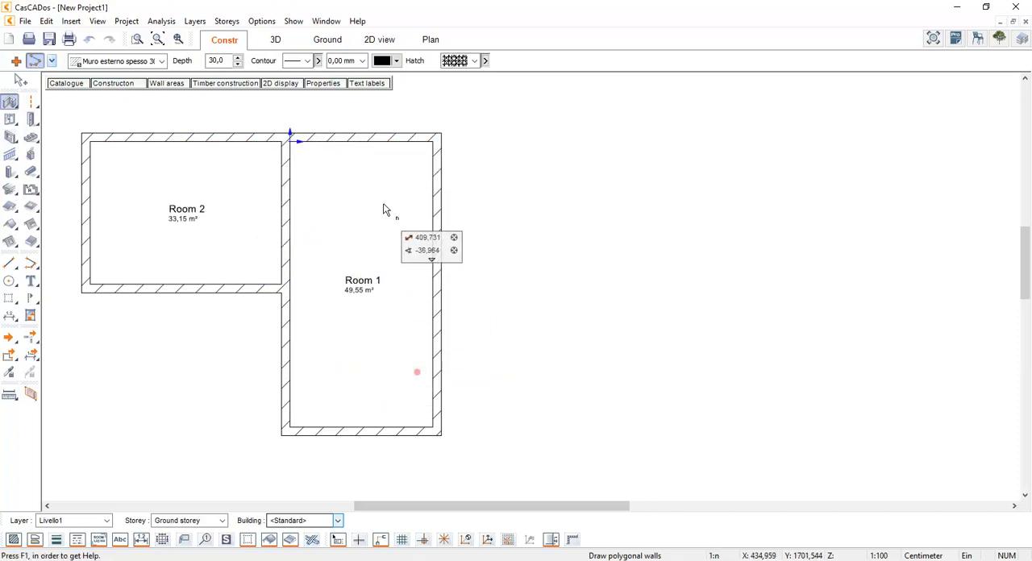
# Draw a free-standing diagonal wall beside the building's upper right corner, and move it farther away from the building
pyautogui.click(485, 102)
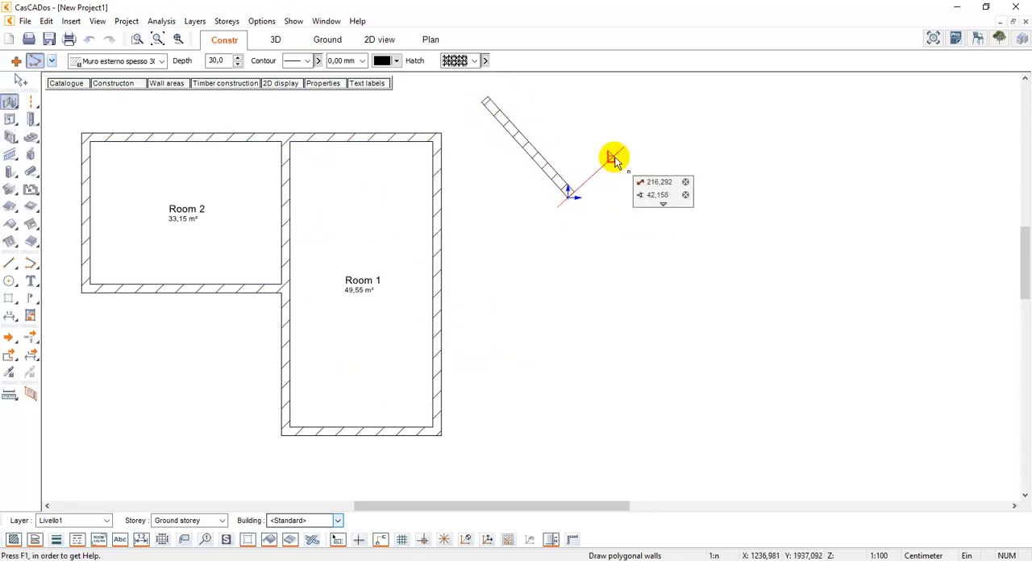
pyautogui.press('Escape')
pyautogui.click(510, 126)
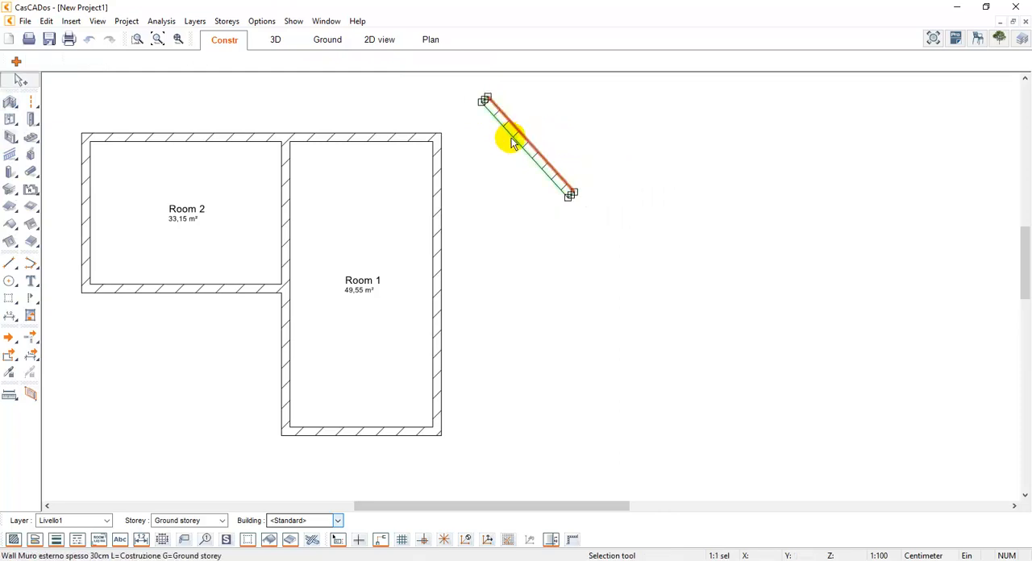
pyautogui.click(510, 142)
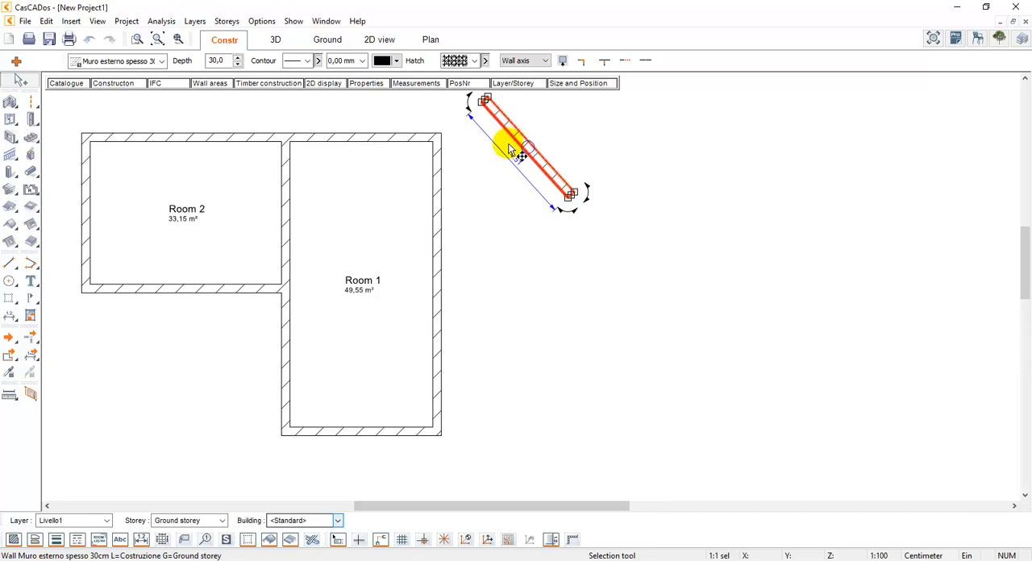
pyautogui.click(488, 170)
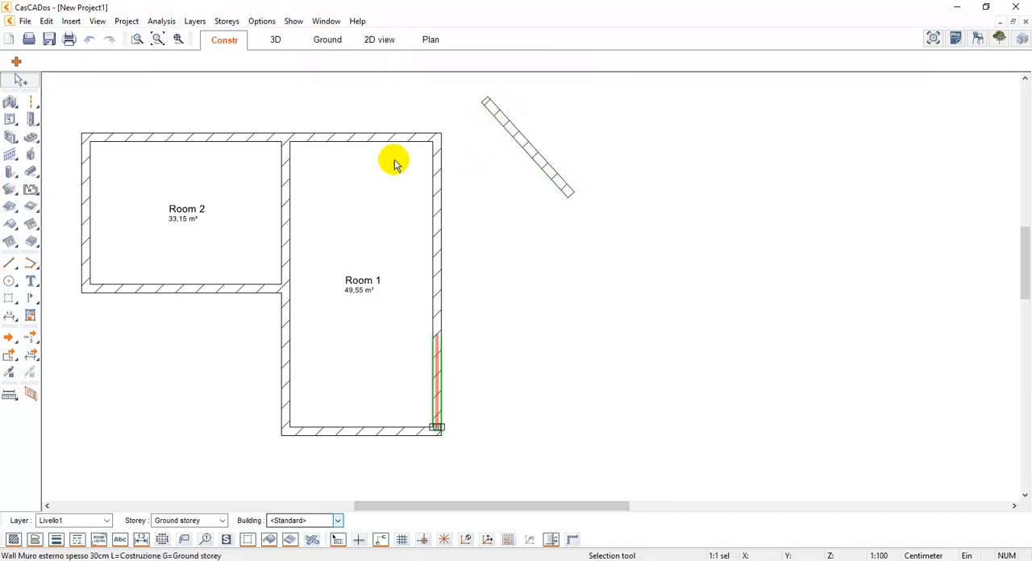
pyautogui.scroll(3, 417, 185)
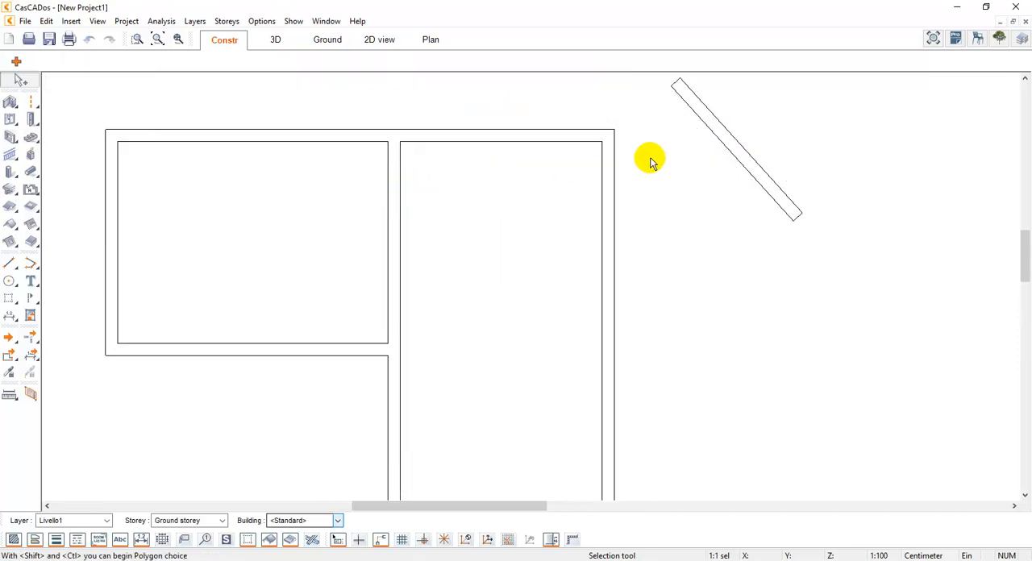
pyautogui.moveTo(733, 151); pyautogui.dragTo(871, 213)
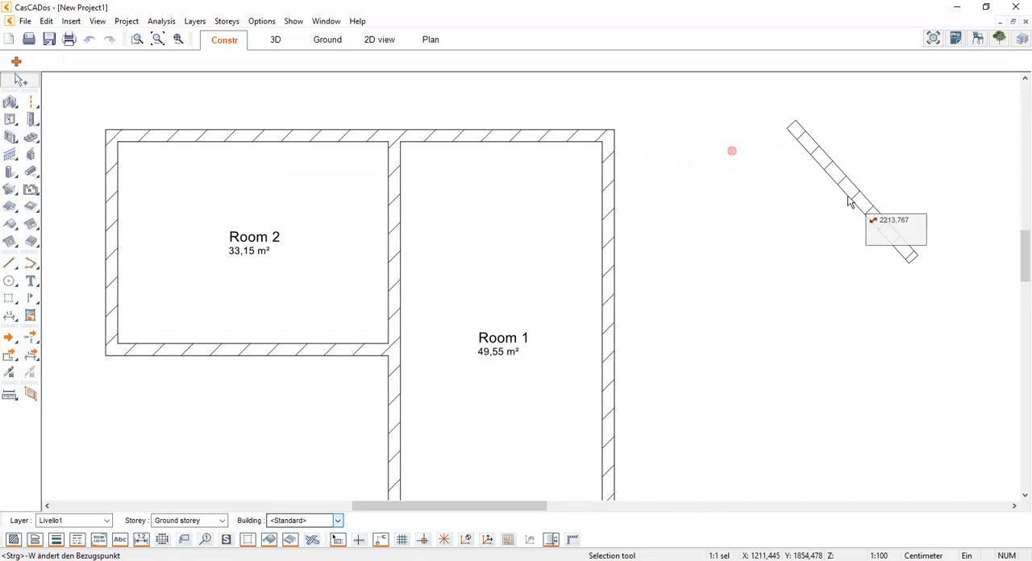
# Increase the depth of the dividing wall between the two rooms to 108 cm, and set it back to 30 cm
pyautogui.click(396, 187)
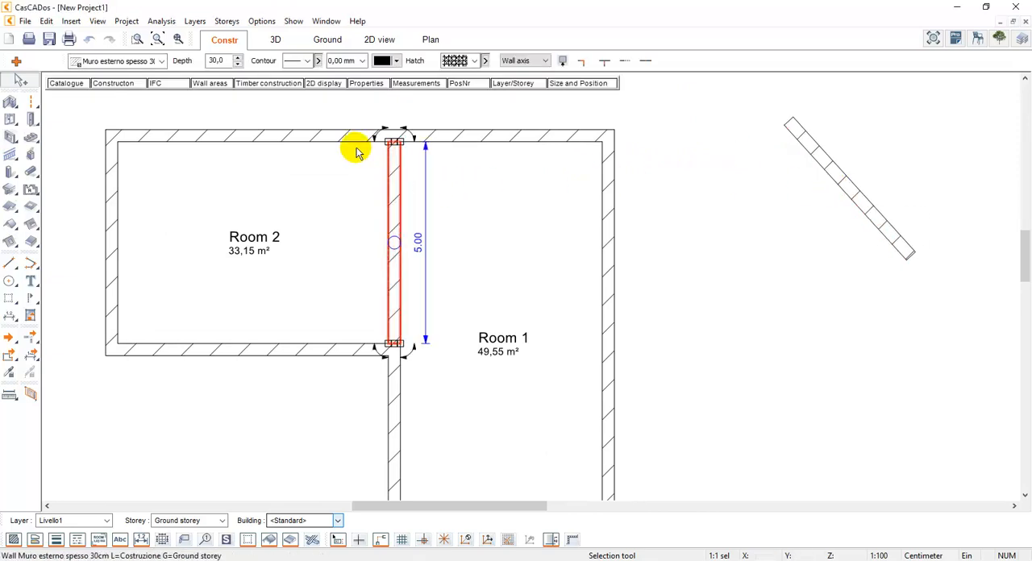
pyautogui.click(238, 58)
pyautogui.moveTo(239, 60); pyautogui.dragTo(238, 60)
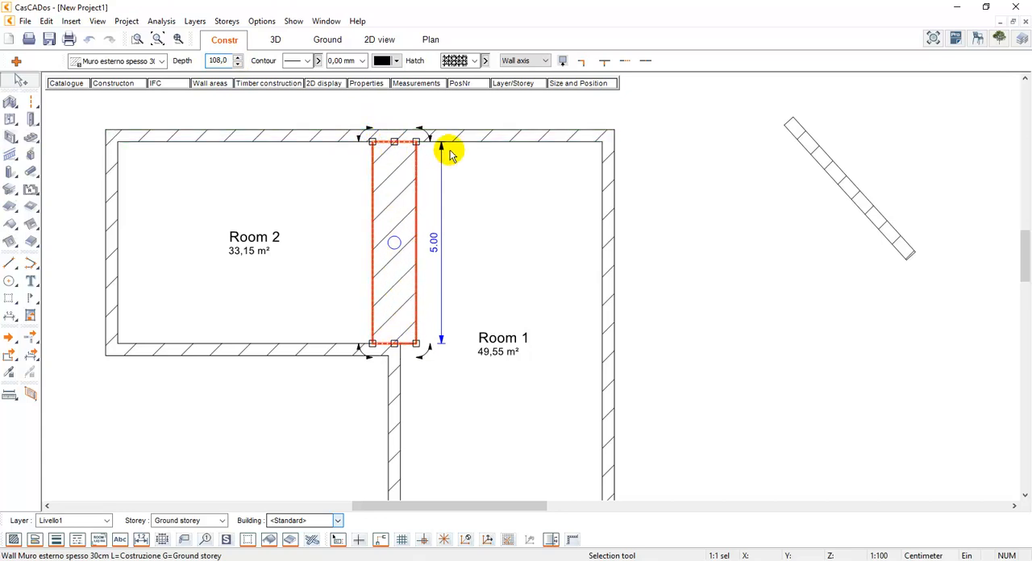
pyautogui.write('30')
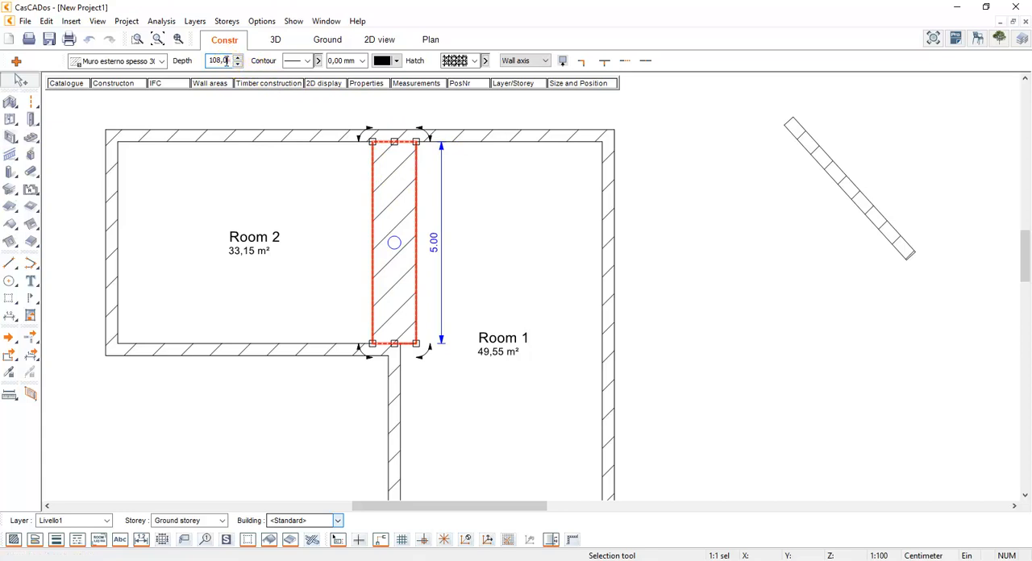
pyautogui.press('Return')
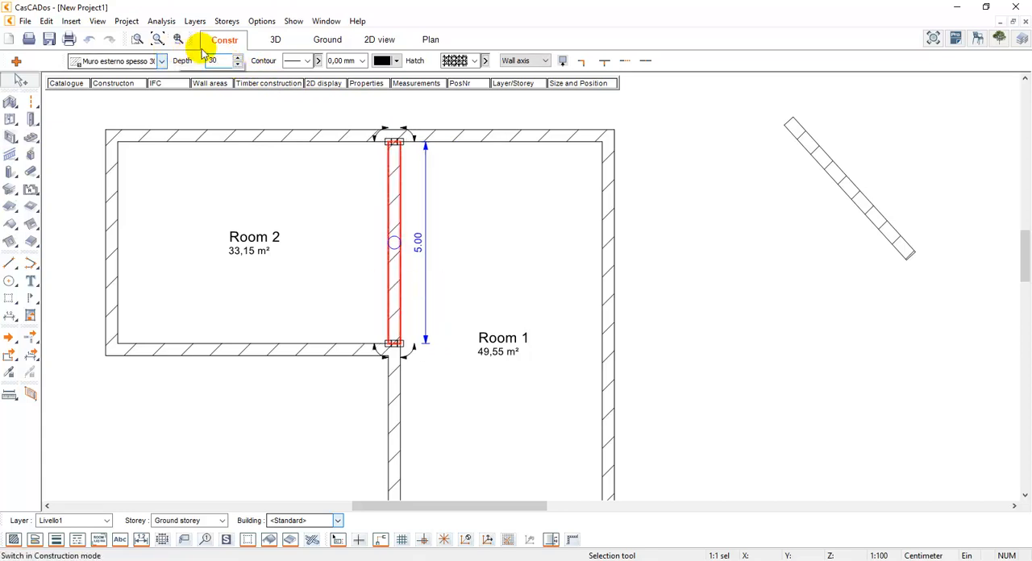
# Set the dividing wall's reference side to Interior and its depth to 20 cm
pyautogui.click(510, 64)
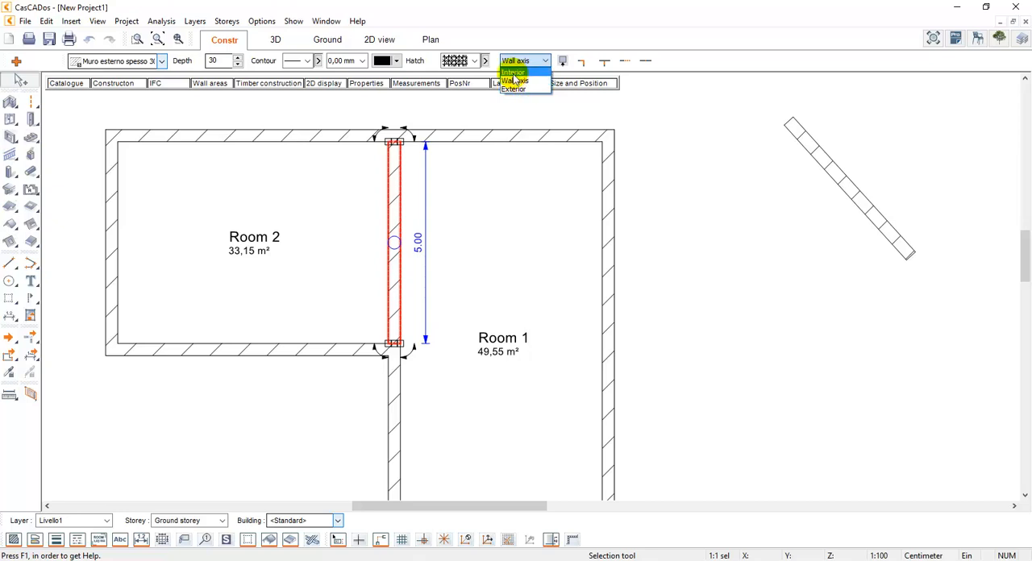
pyautogui.click(514, 71)
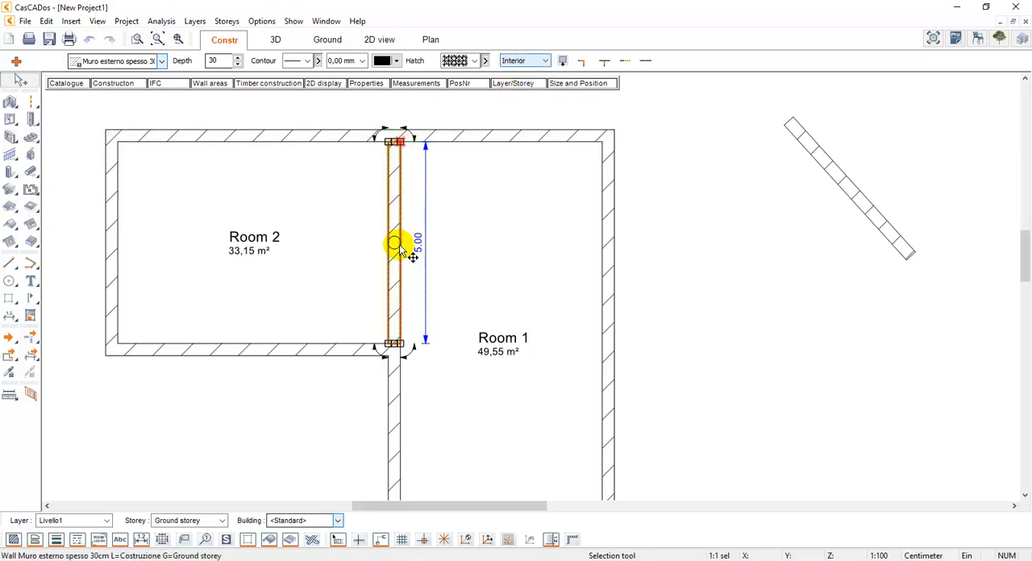
pyautogui.doubleClick(222, 60)
pyautogui.write('20')
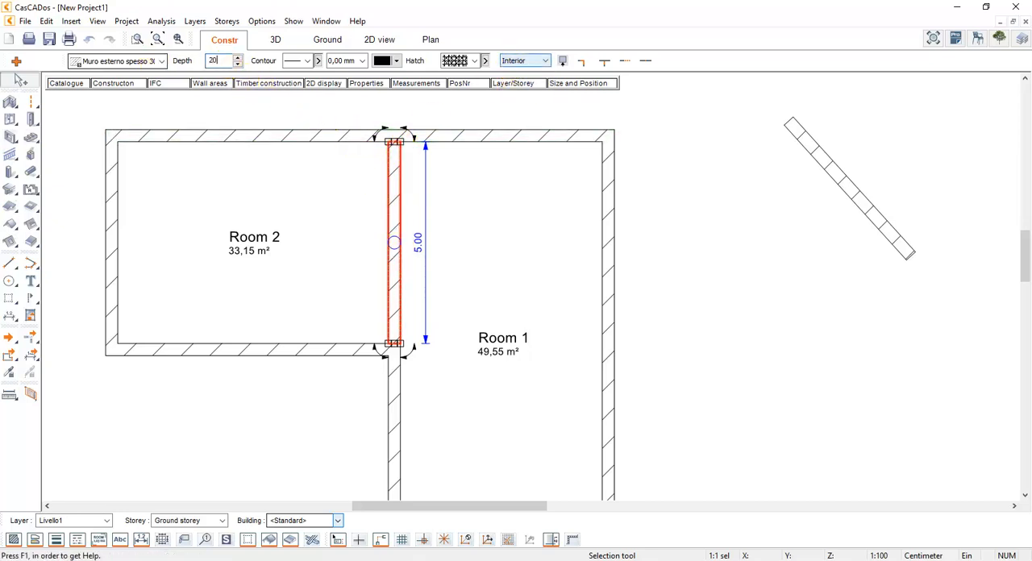
pyautogui.press('Return')
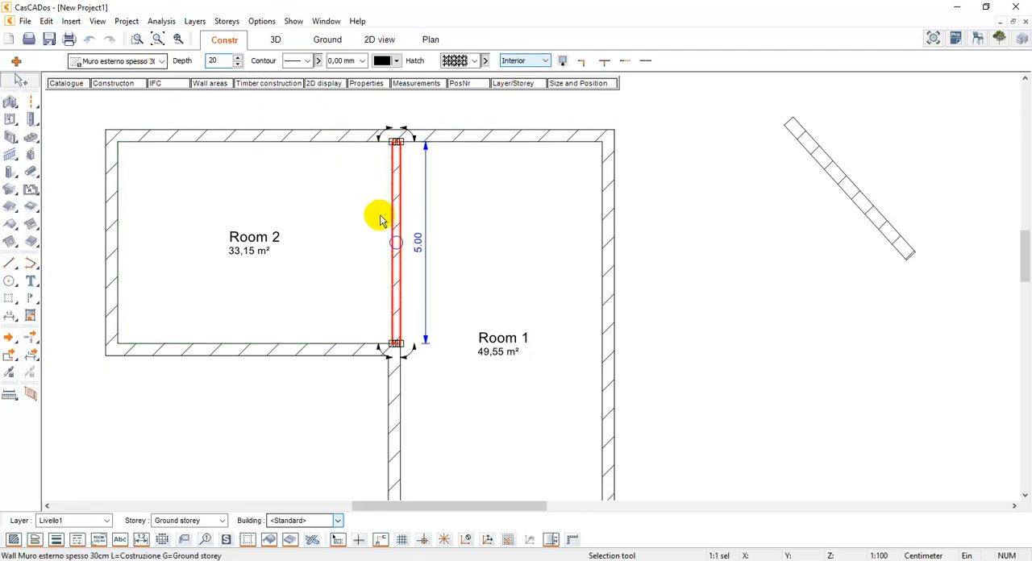
pyautogui.click(407, 112)
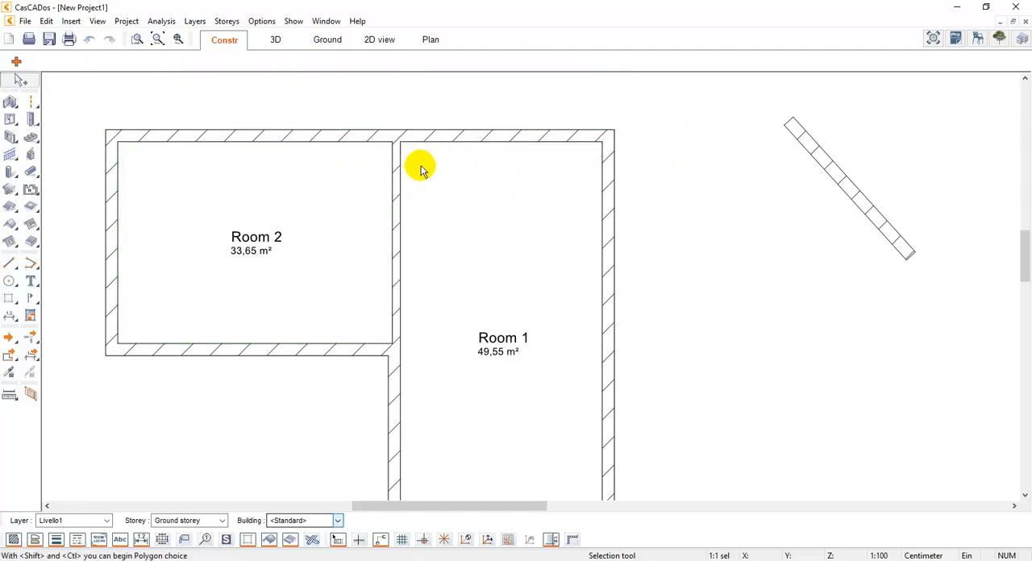
# Show the building in 3D and look over the list of storeys, keeping Ground storey active
pyautogui.click(276, 39)
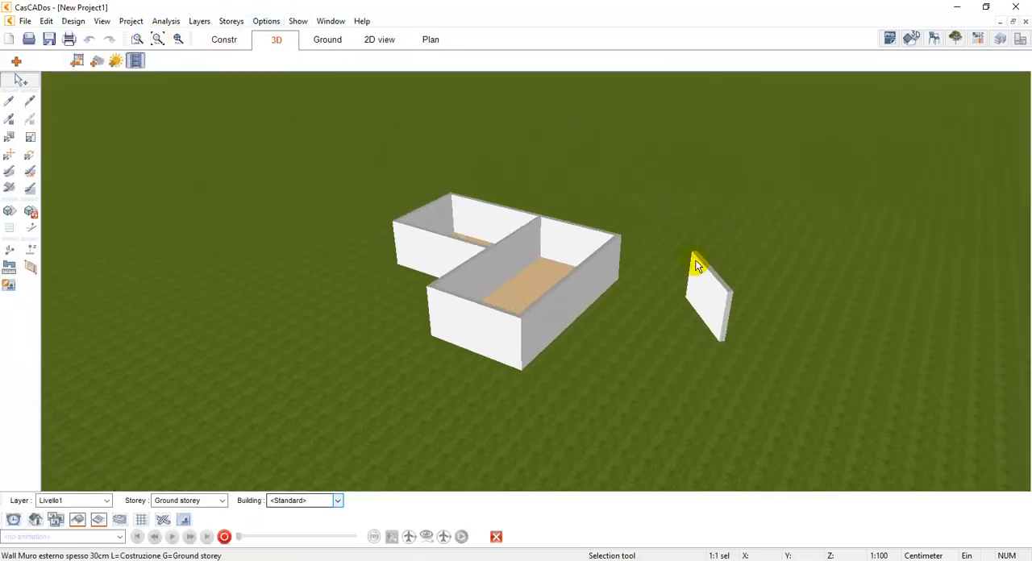
pyautogui.scroll(4, 697, 266)
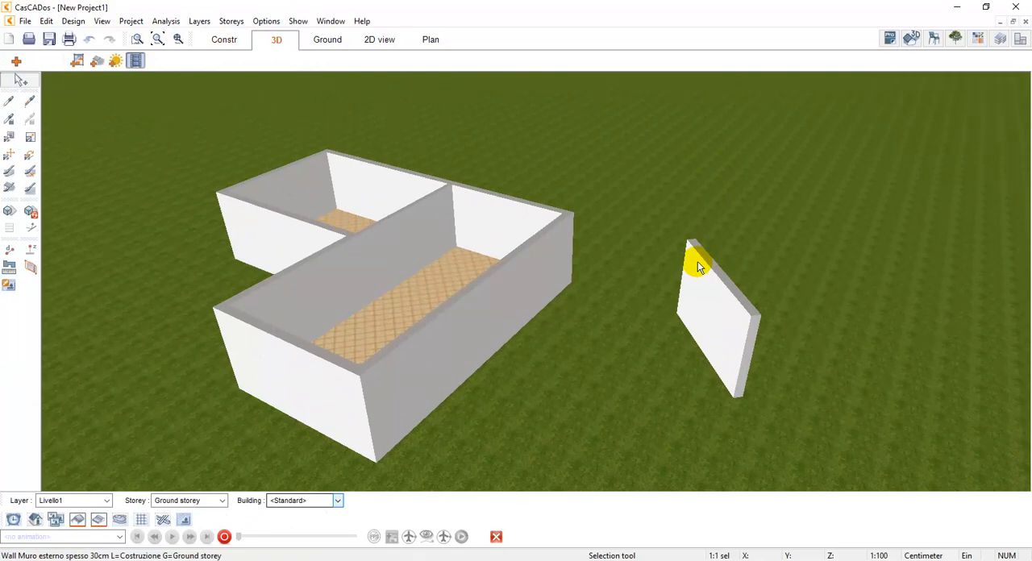
pyautogui.click(223, 501)
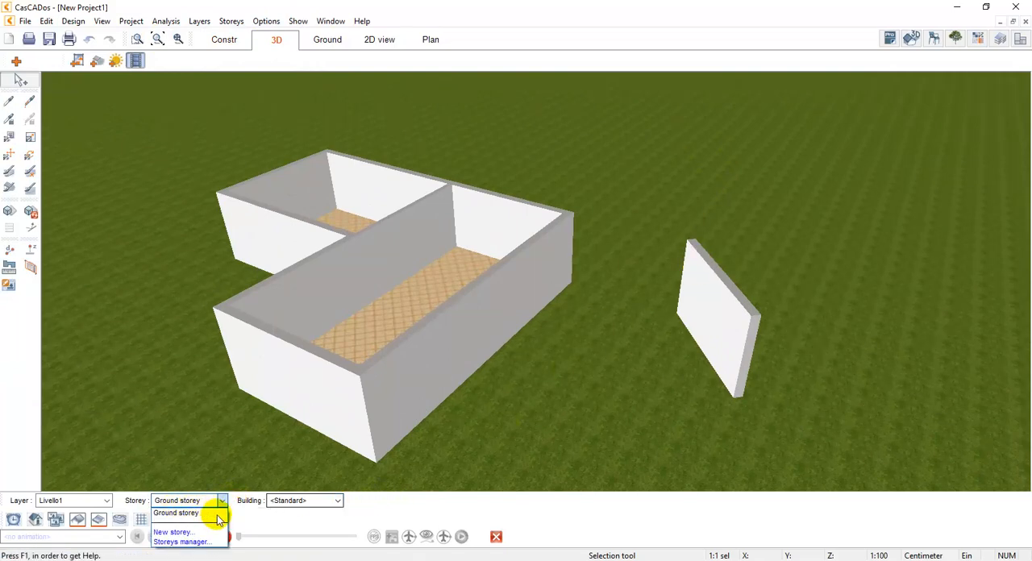
pyautogui.click(216, 514)
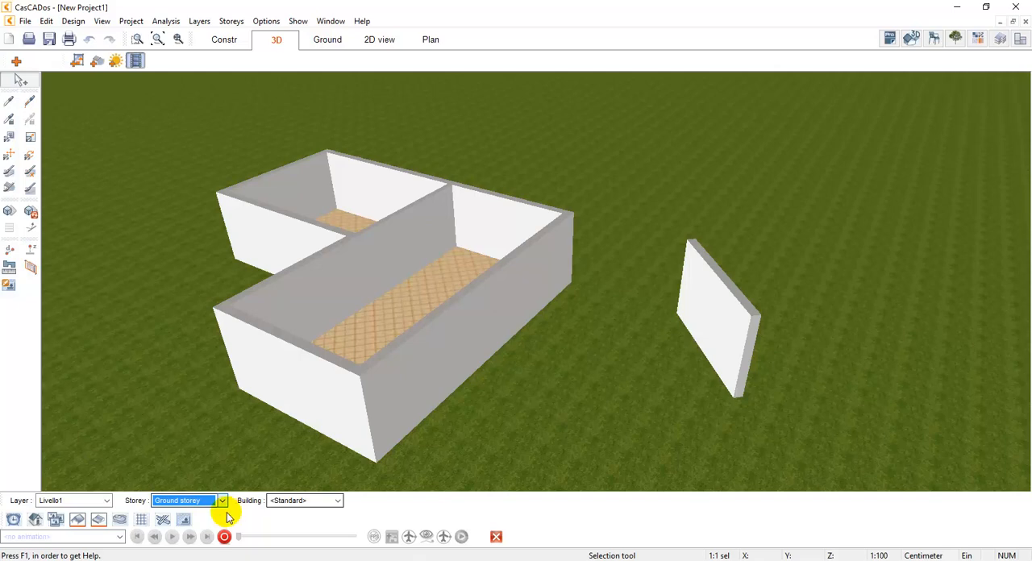
# Look through the available storey commands and the storeys manager, and close both again
pyautogui.click(232, 22)
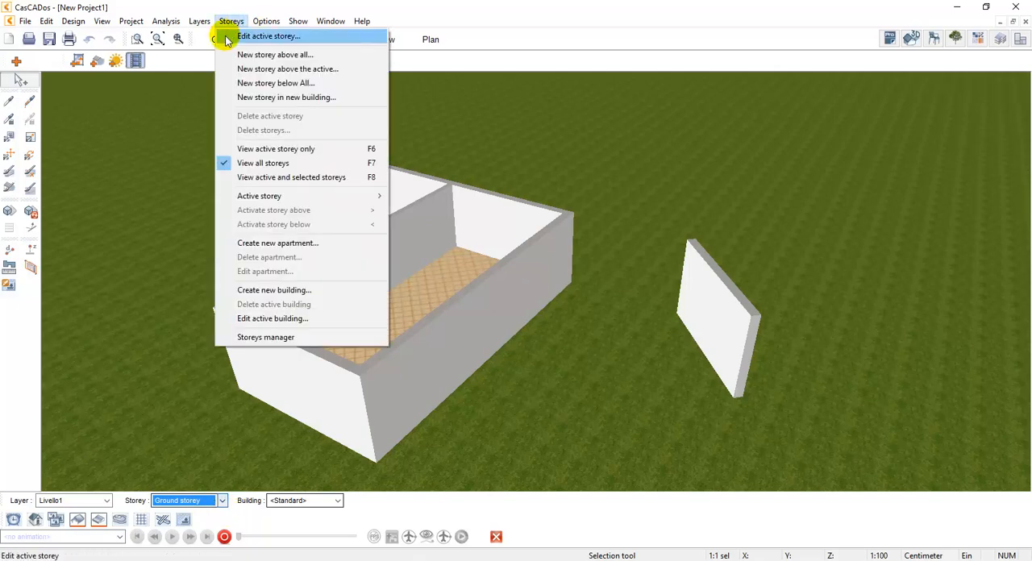
pyautogui.click(457, 37)
pyautogui.click(998, 40)
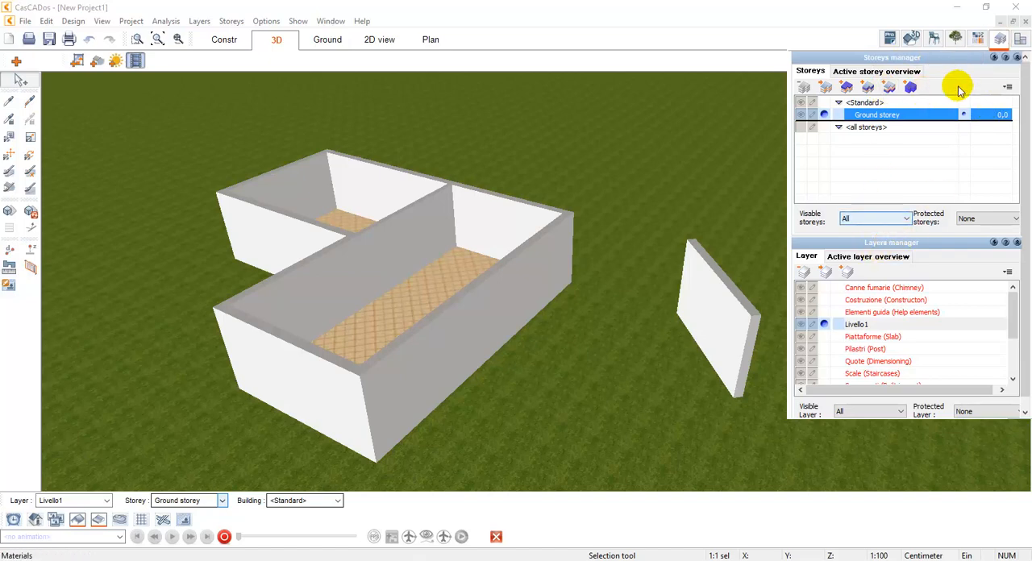
pyautogui.click(999, 39)
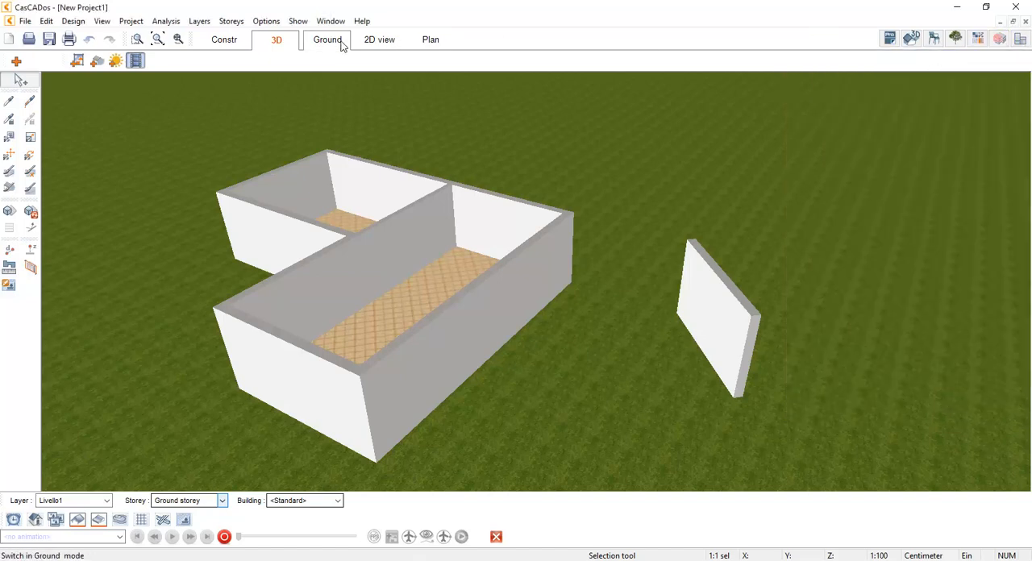
# Examine the active storey's constructive height, elevation and flooring settings, and leave them without changes
pyautogui.click(232, 21)
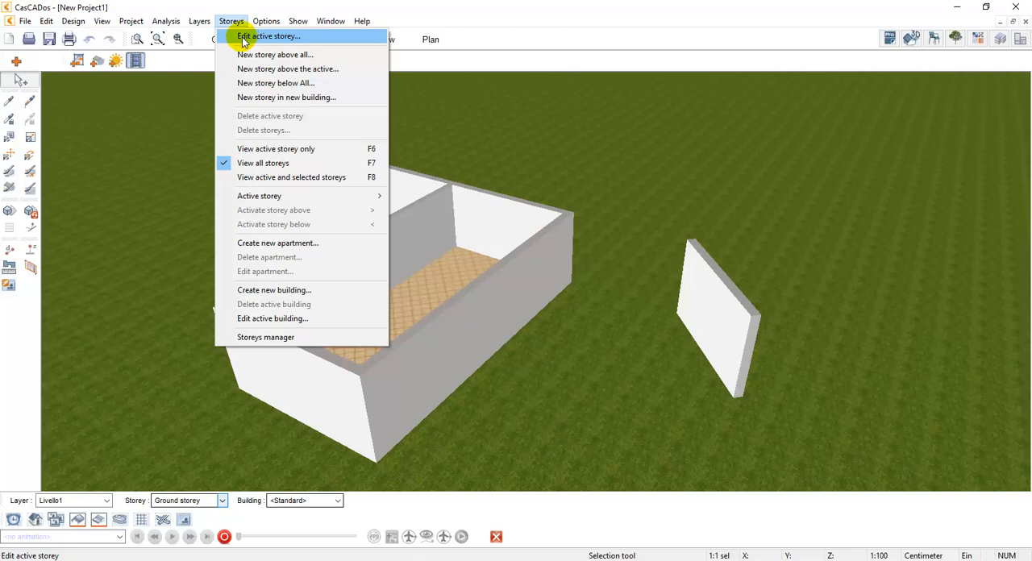
pyautogui.click(244, 41)
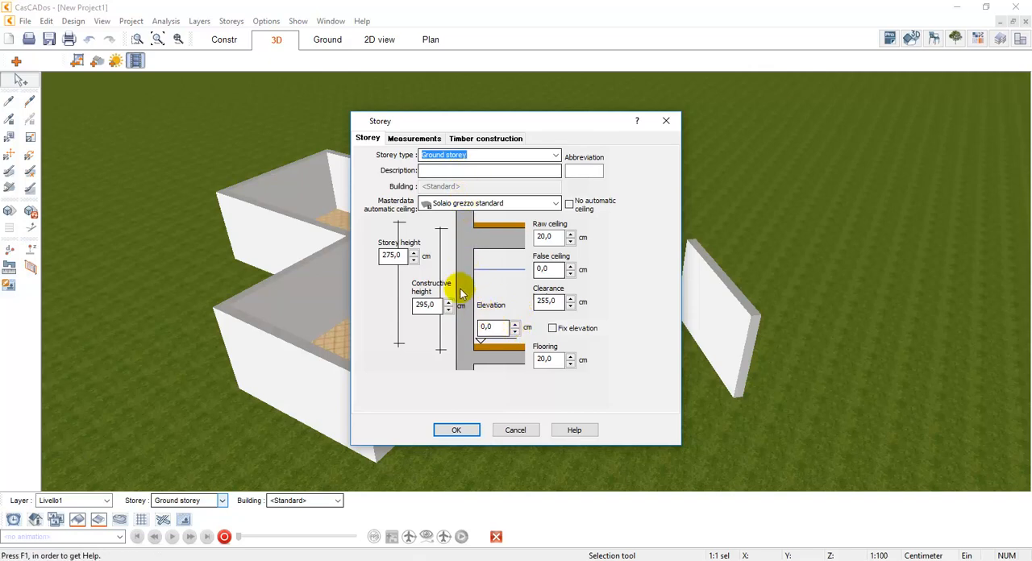
pyautogui.doubleClick(428, 306)
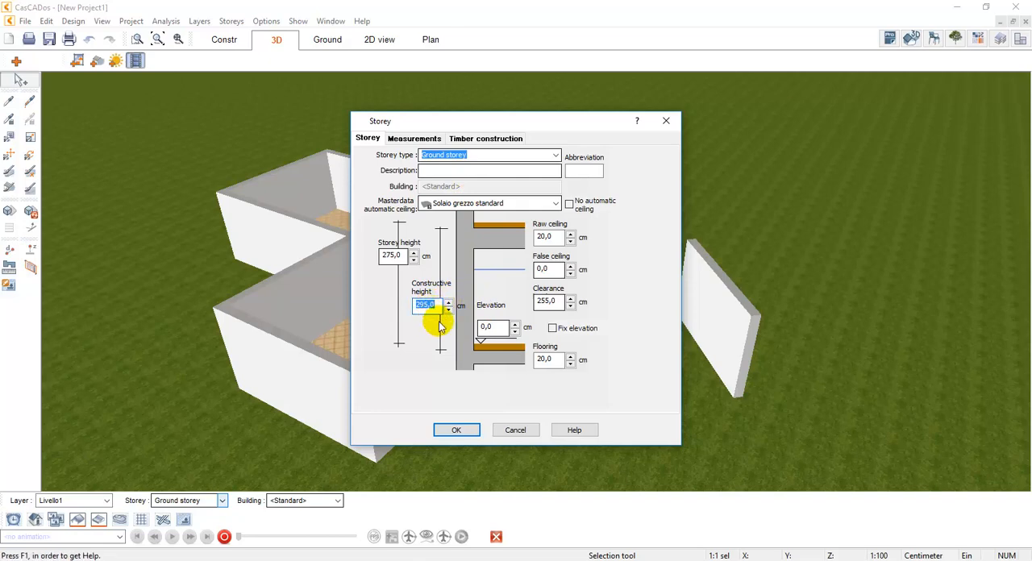
pyautogui.doubleClick(485, 327)
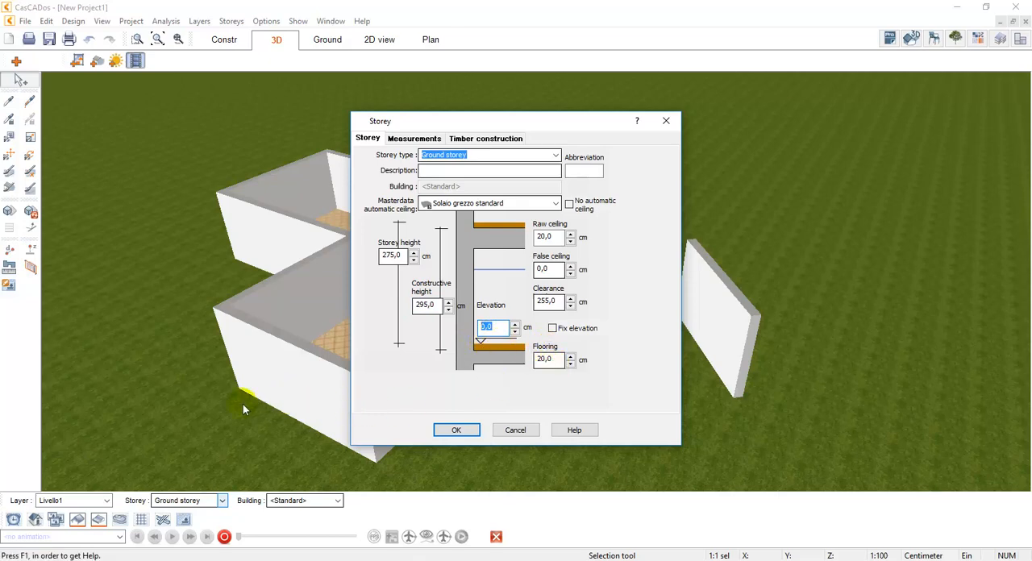
pyautogui.doubleClick(547, 359)
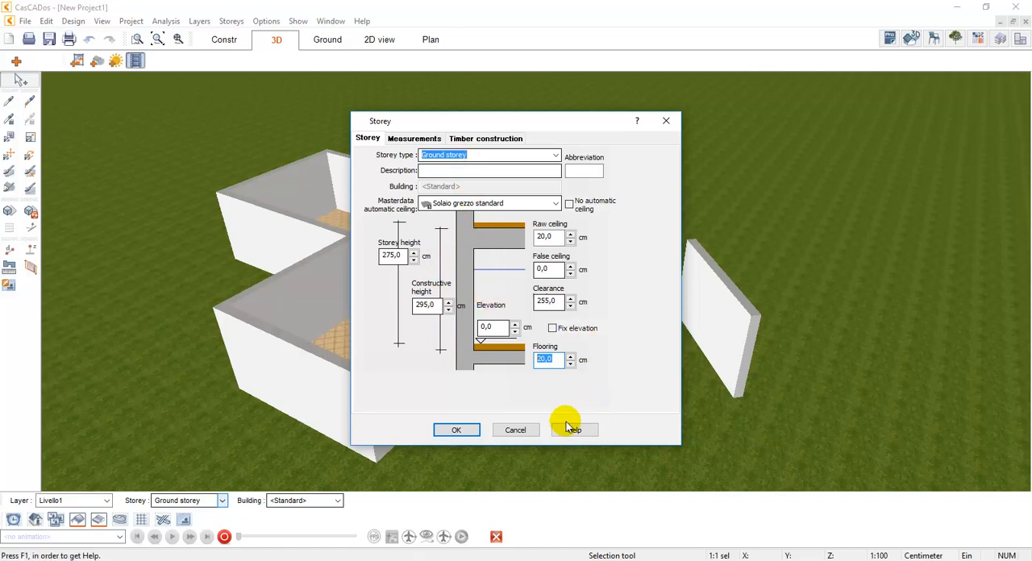
pyautogui.click(523, 429)
# Select the free-standing wall in the 3D view and open its construction settings beside it
pyautogui.moveTo(735, 305); pyautogui.dragTo(686, 292)
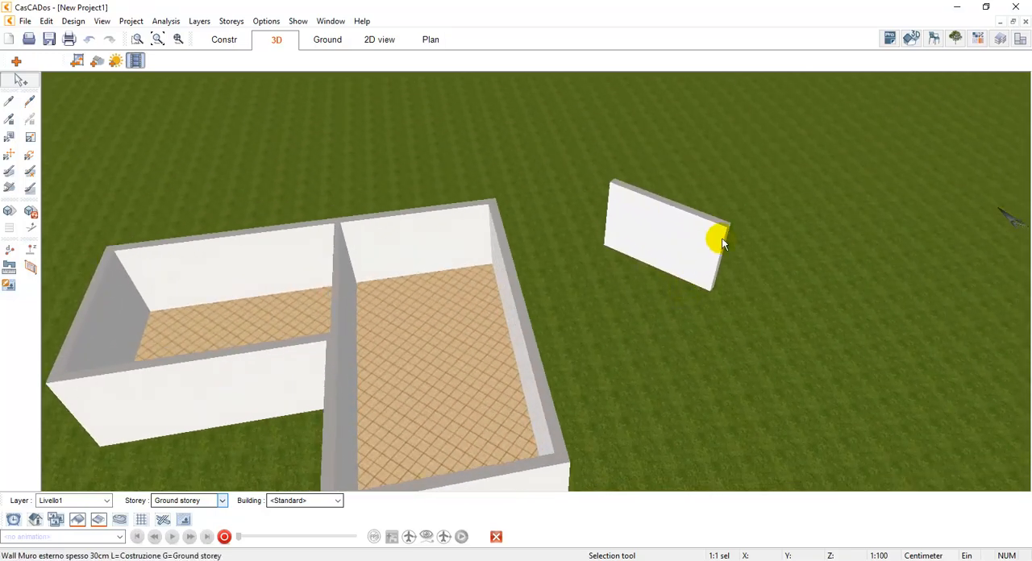
pyautogui.scroll(5, 718, 235)
pyautogui.moveTo(695, 233); pyautogui.dragTo(692, 263)
pyautogui.click(697, 292)
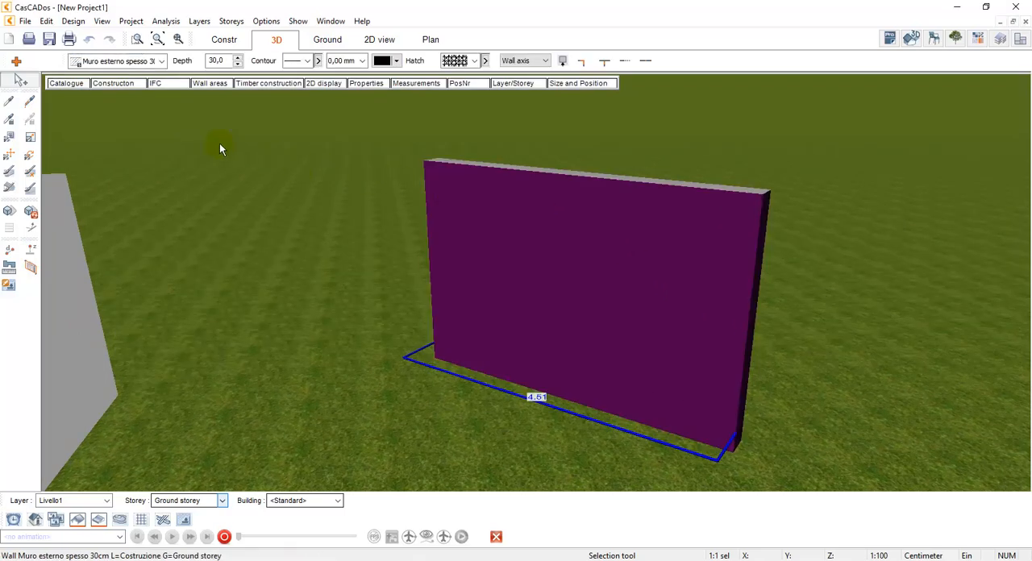
pyautogui.click(113, 83)
pyautogui.moveTo(184, 103); pyautogui.dragTo(227, 143)
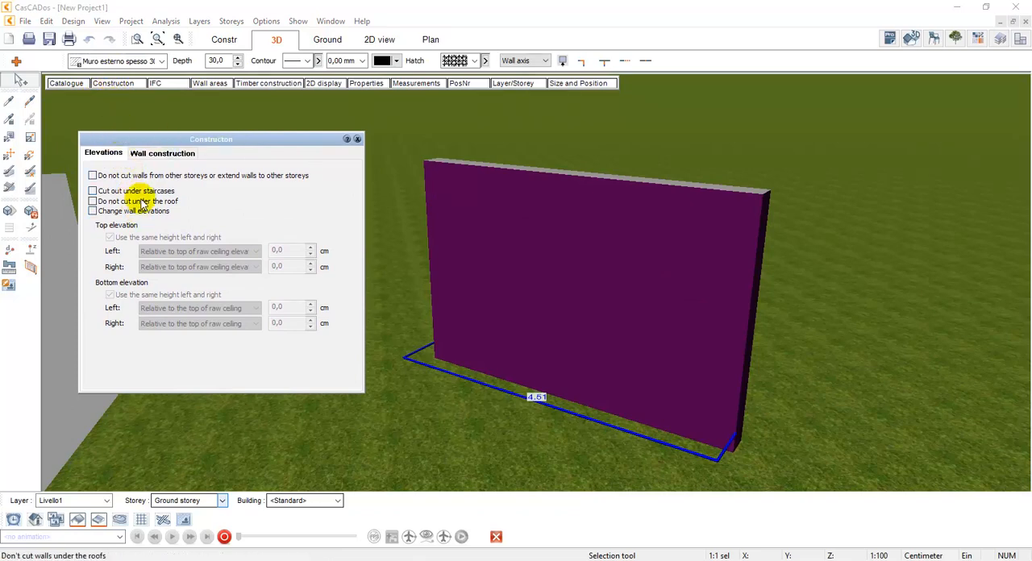
# Enable changed elevations for the free-standing wall with different top heights, and set the left top elevation to -100 cm
pyautogui.click(108, 213)
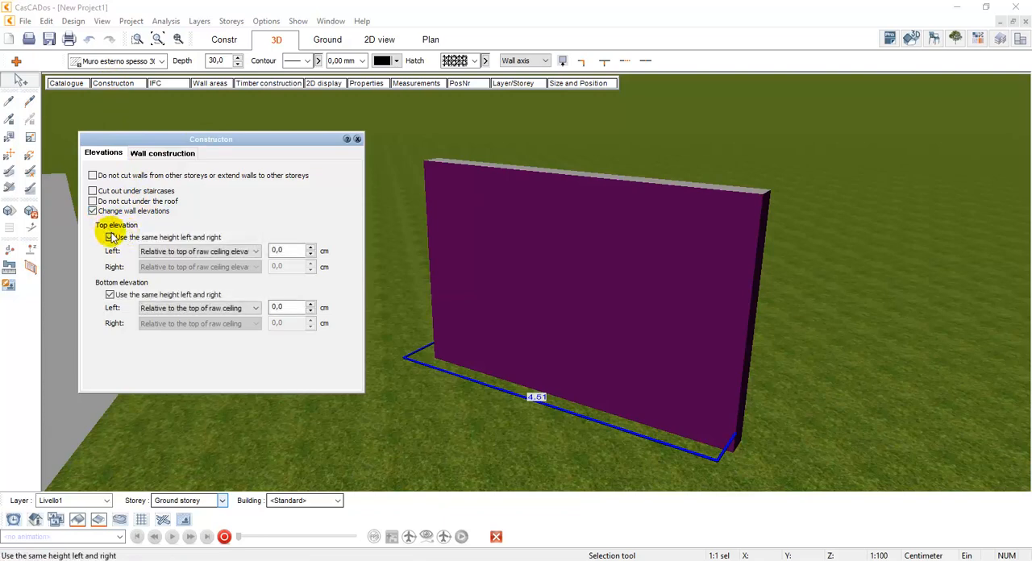
pyautogui.click(110, 239)
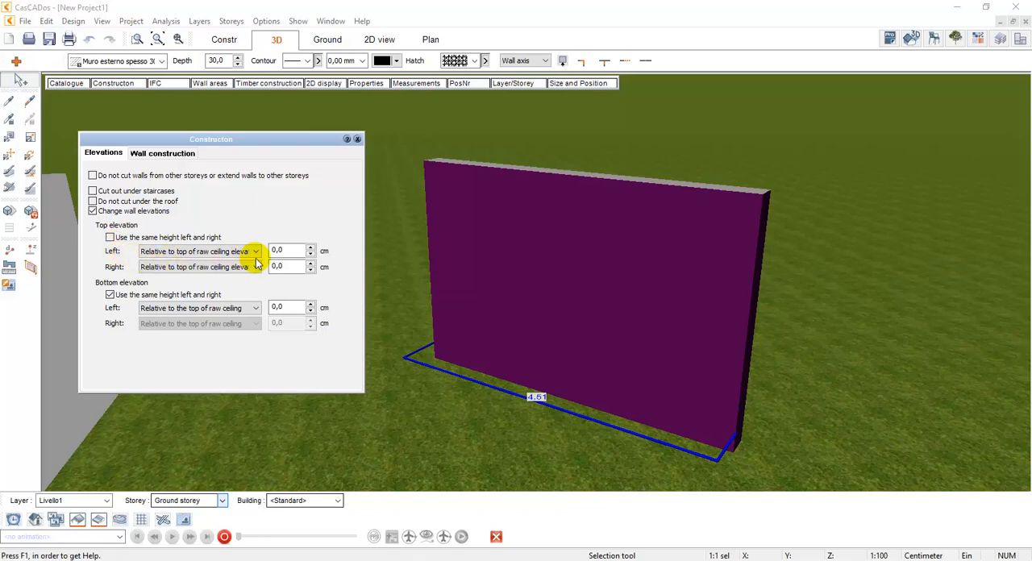
pyautogui.doubleClick(289, 253)
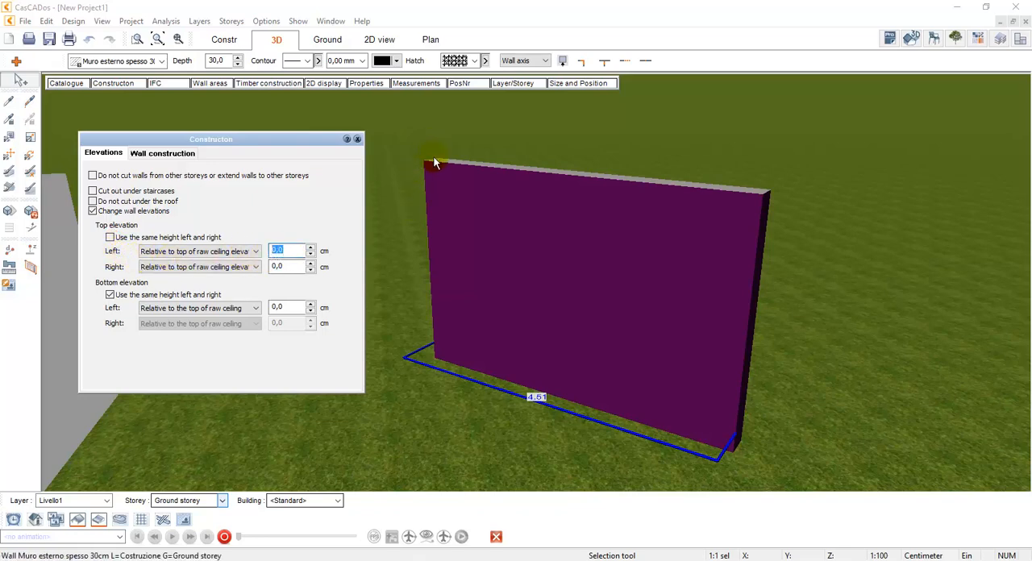
pyautogui.doubleClick(284, 267)
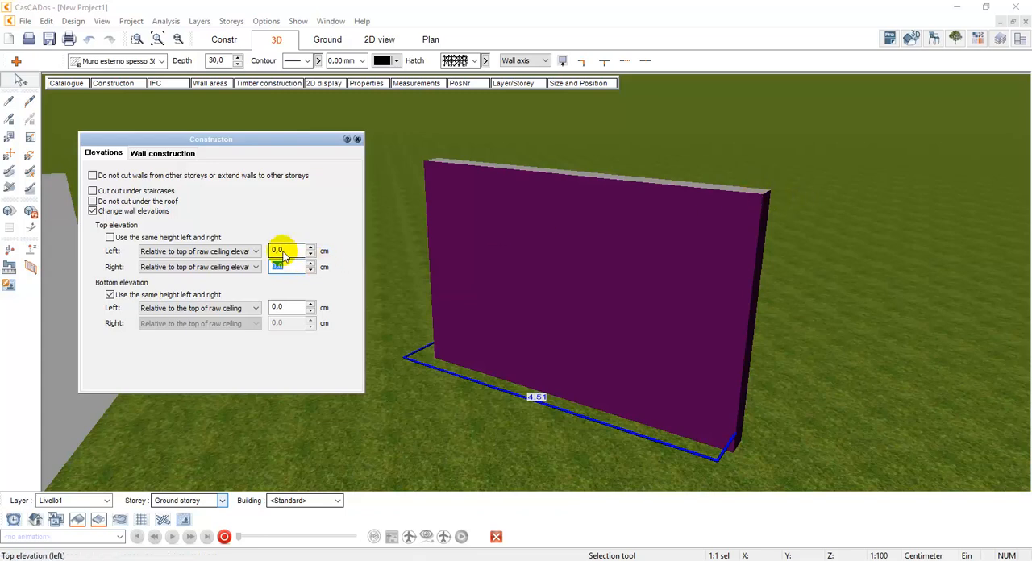
pyautogui.doubleClick(283, 253)
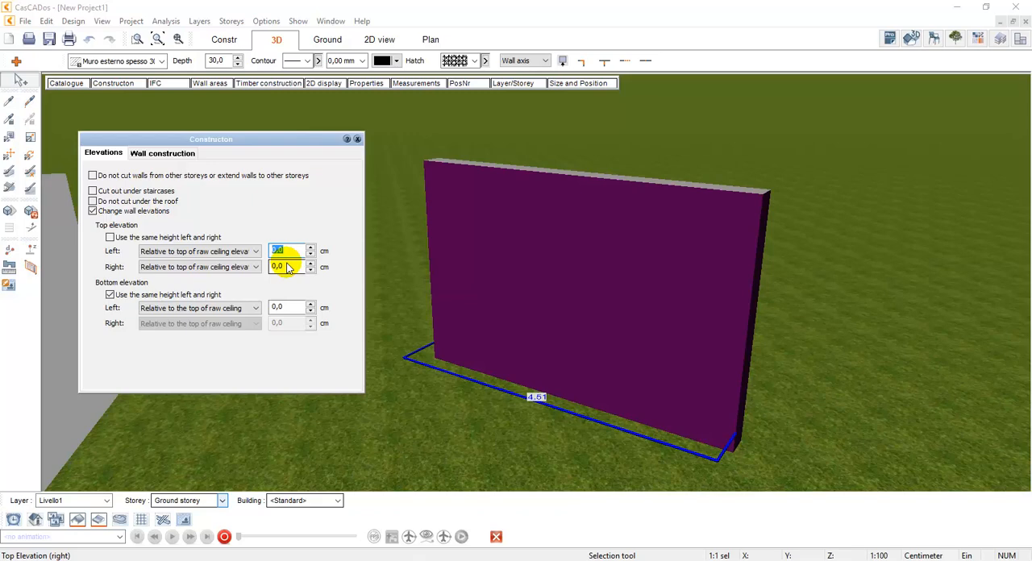
pyautogui.write('-1')
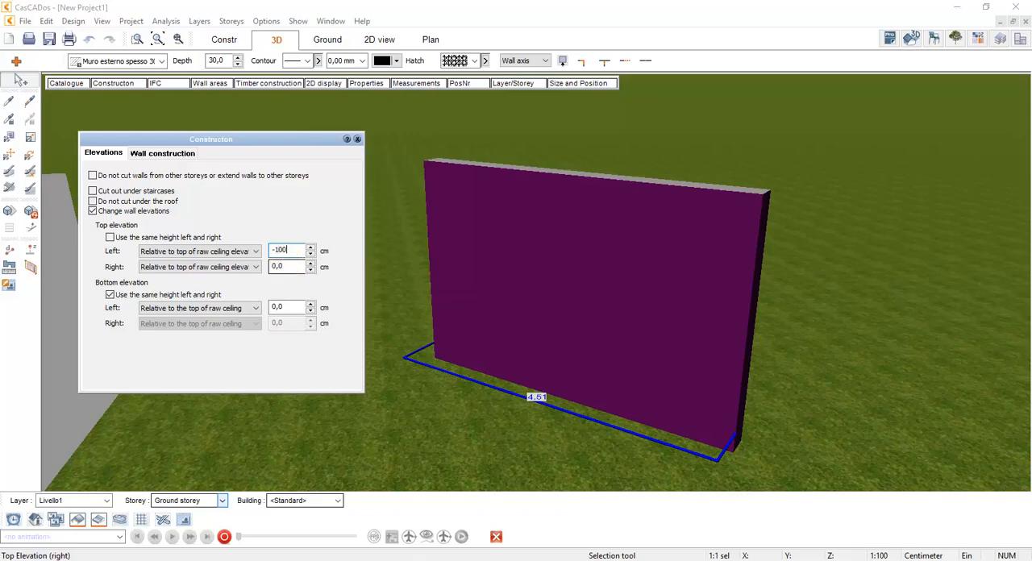
pyautogui.click(288, 268)
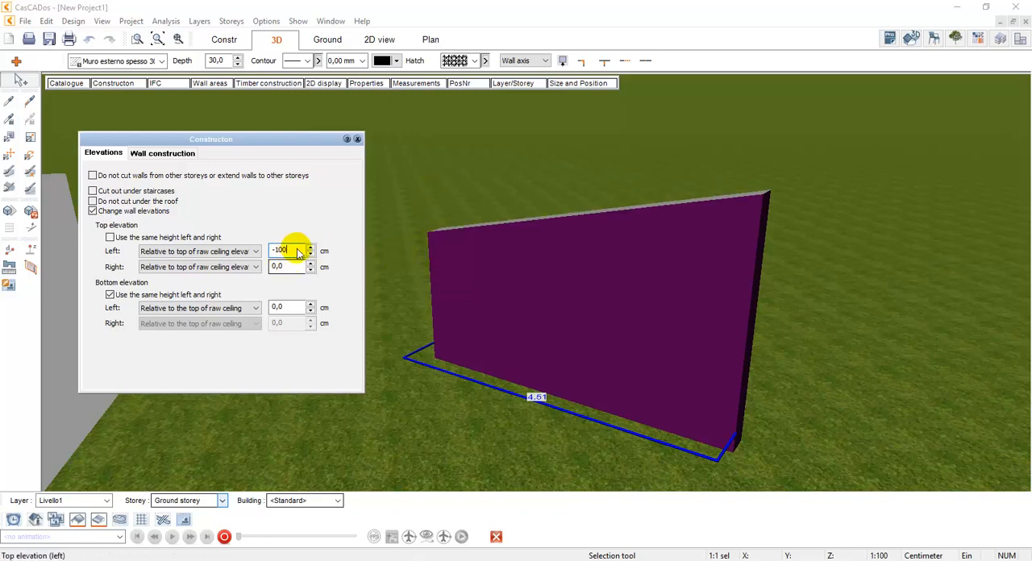
# Allow different bottom heights for the free-standing wall and set its right bottom elevation to 150 cm
pyautogui.click(109, 295)
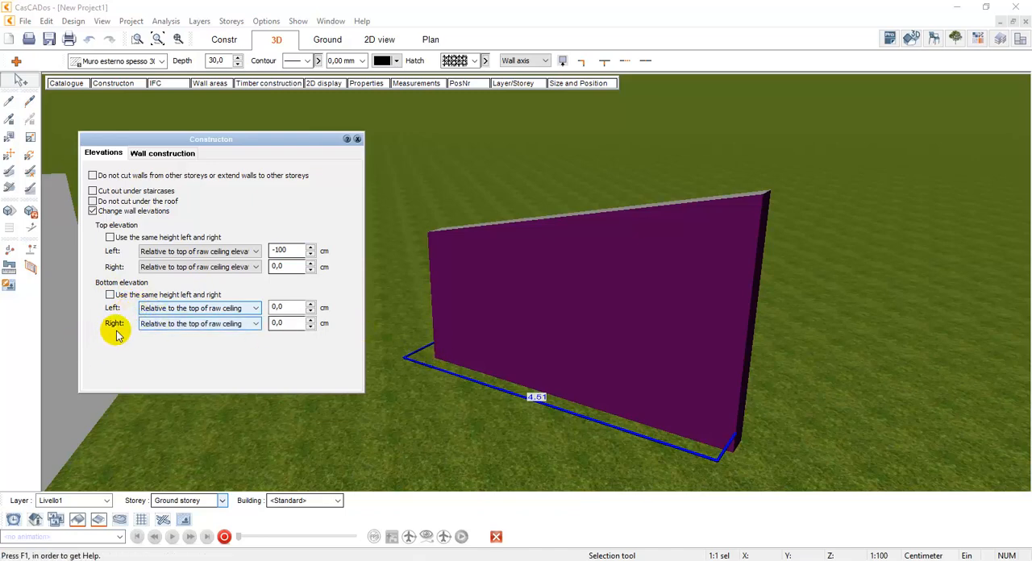
pyautogui.doubleClick(287, 324)
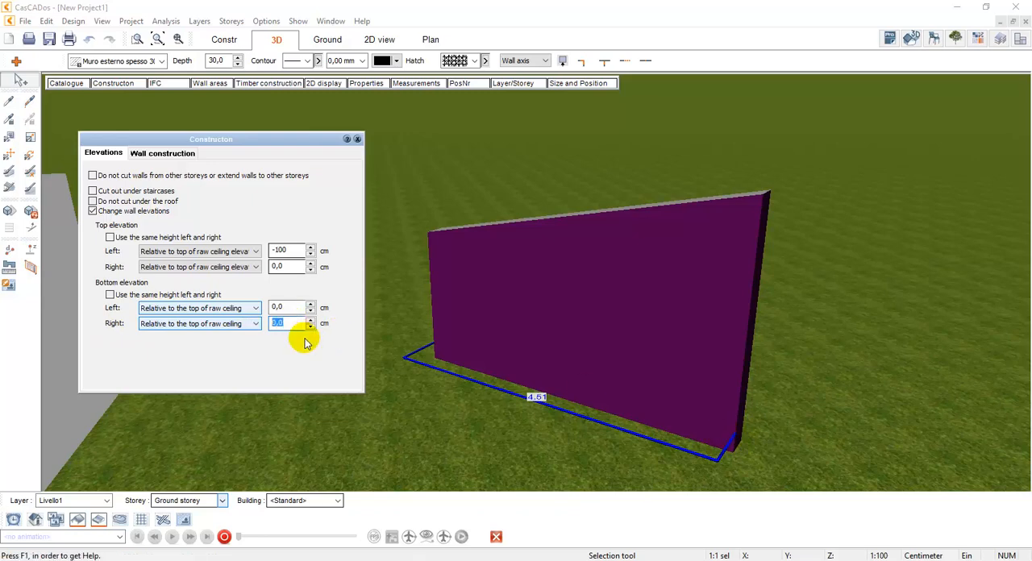
pyautogui.write('150')
pyautogui.press('Return')
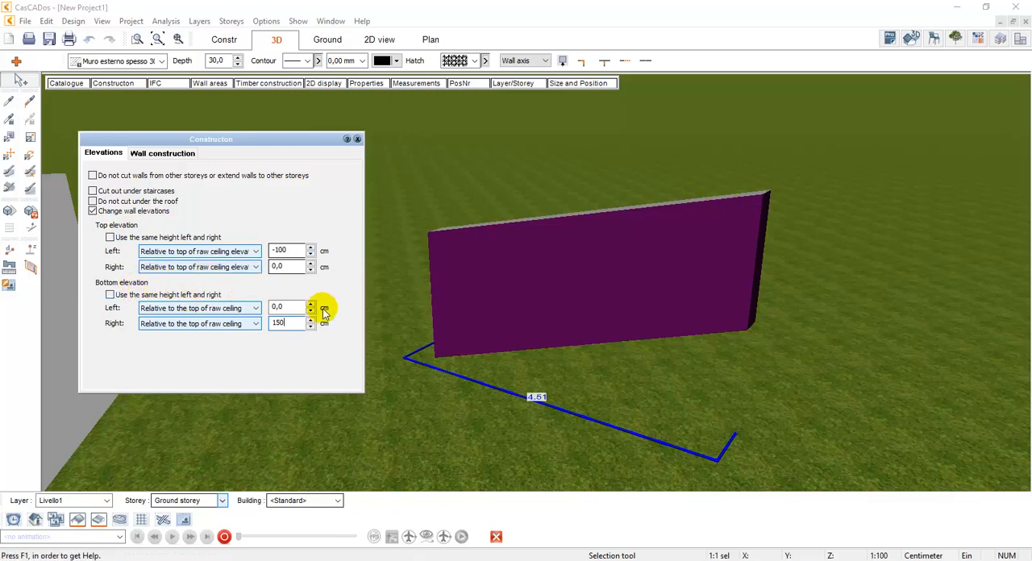
# Insert a new layer into the free-standing wall's construction at the Strato portante layer, and show its general layer settings
pyautogui.click(153, 155)
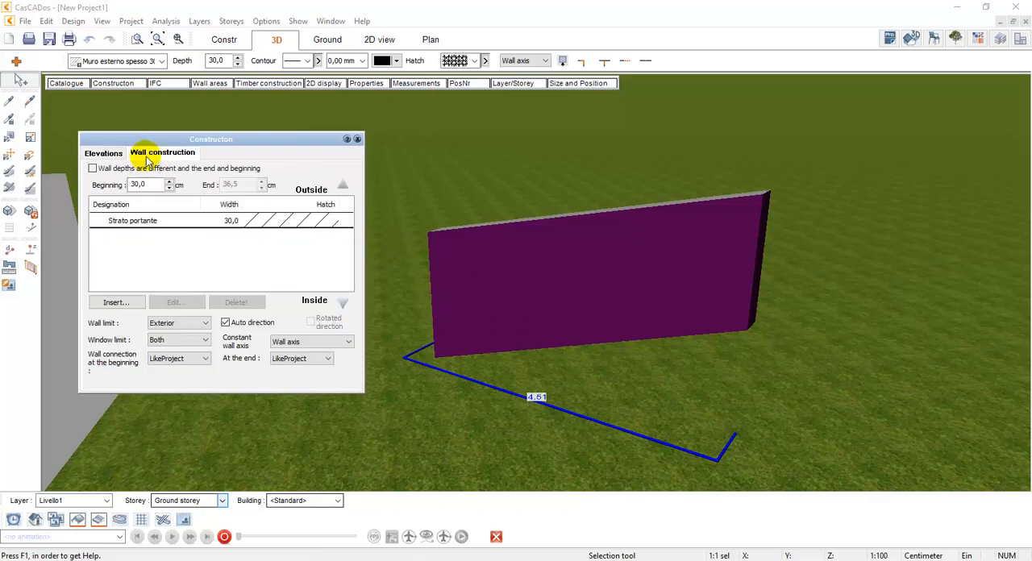
pyautogui.click(191, 221)
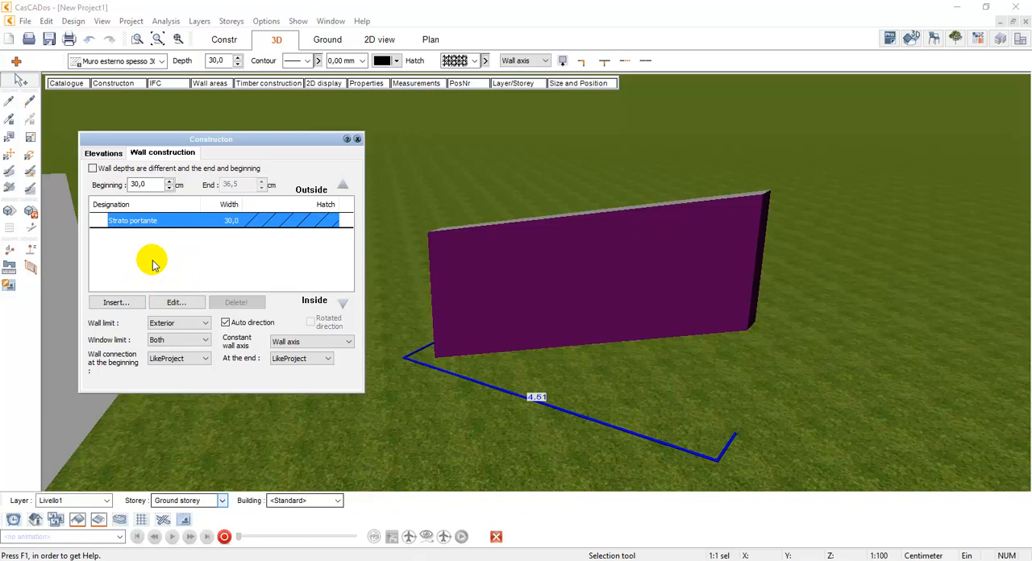
pyautogui.click(121, 303)
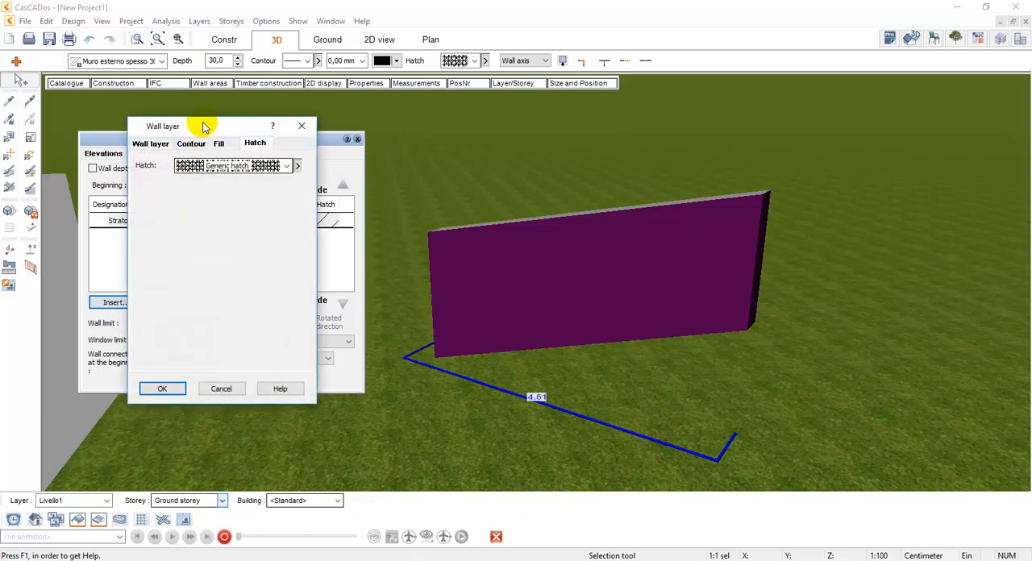
pyautogui.moveTo(202, 127); pyautogui.dragTo(339, 165)
pyautogui.click(286, 180)
# Name the new wall layer ABC Insulation and set its width to 10 cm
pyautogui.click(395, 205)
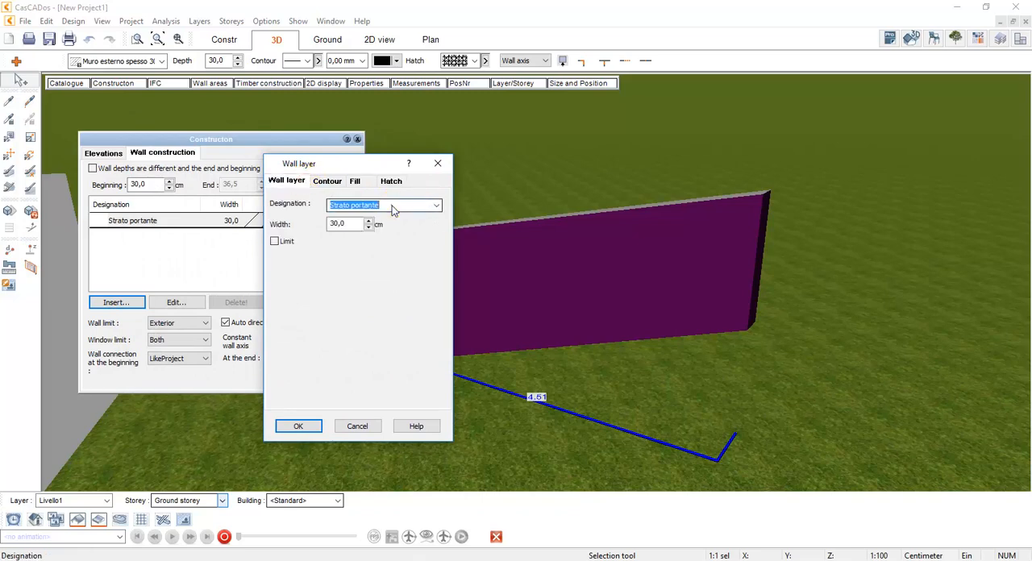
pyautogui.click(440, 207)
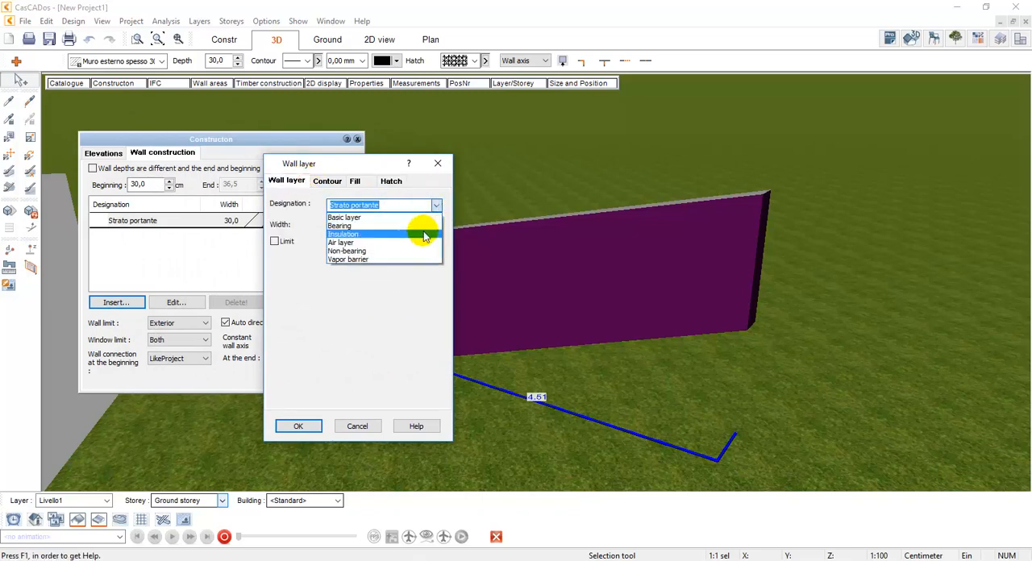
pyautogui.click(423, 231)
pyautogui.click(404, 209)
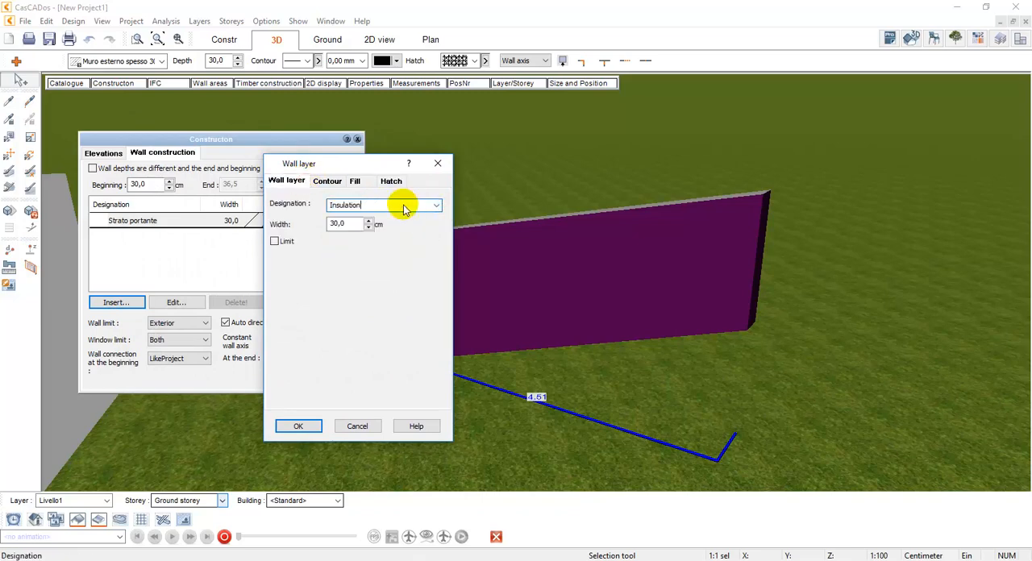
pyautogui.write('ABC')
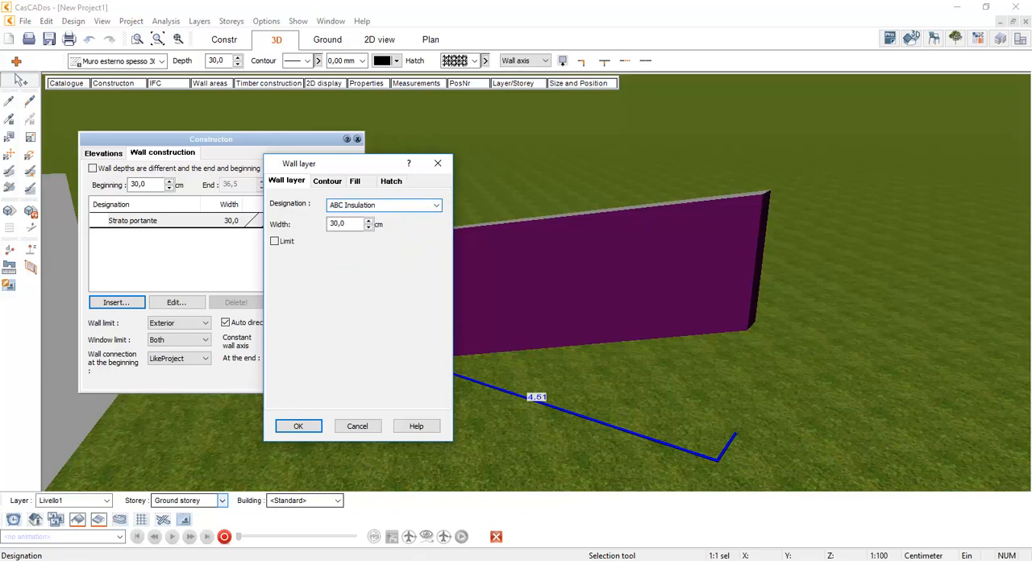
pyautogui.press('Tab')
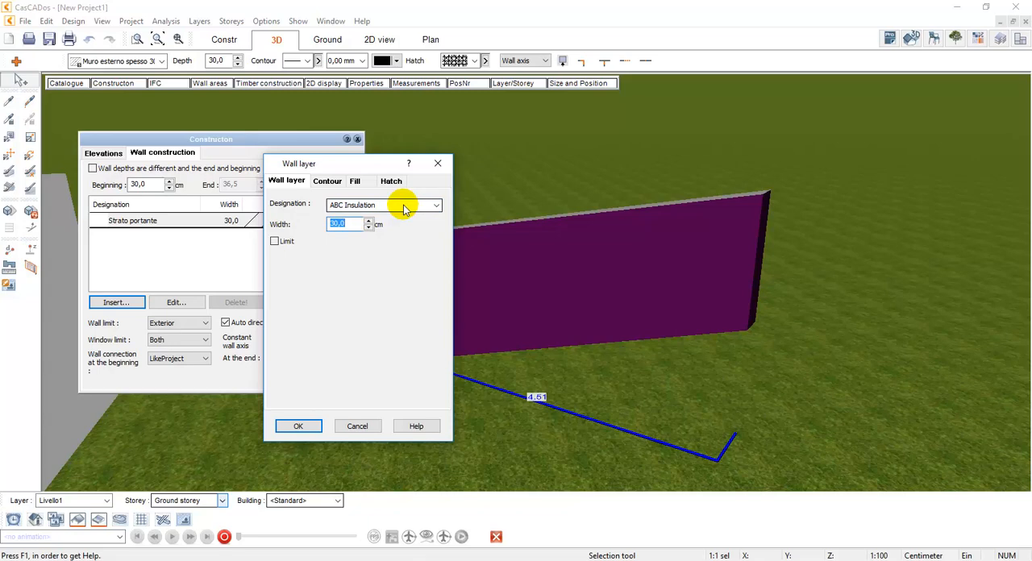
pyautogui.write('10')
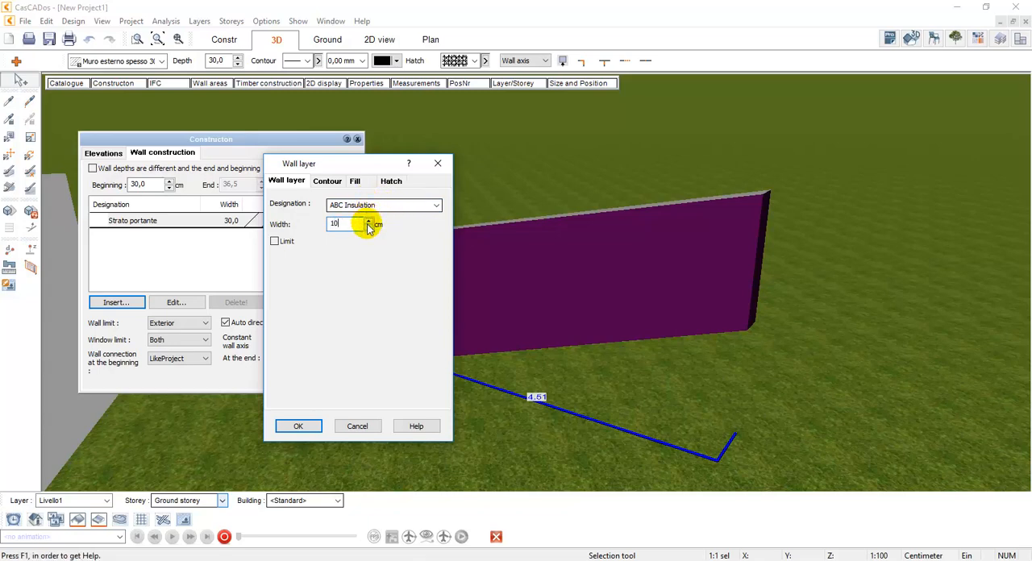
# Apply the Insulating material, porous hatch to the ABC Insulation layer, and move that layer to the wall's outer side
pyautogui.click(390, 181)
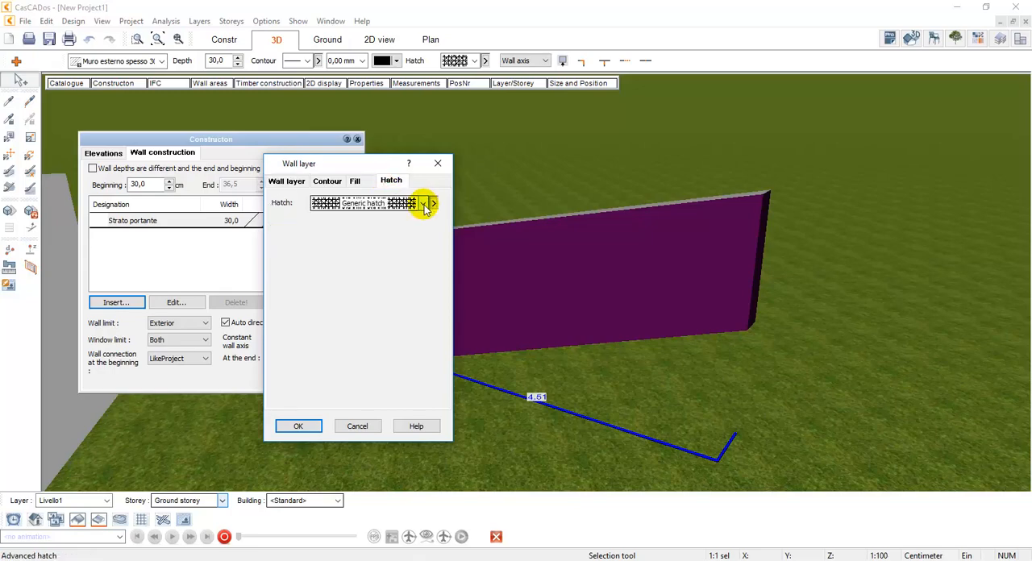
pyautogui.click(422, 203)
pyautogui.scroll(-5, 439, 280)
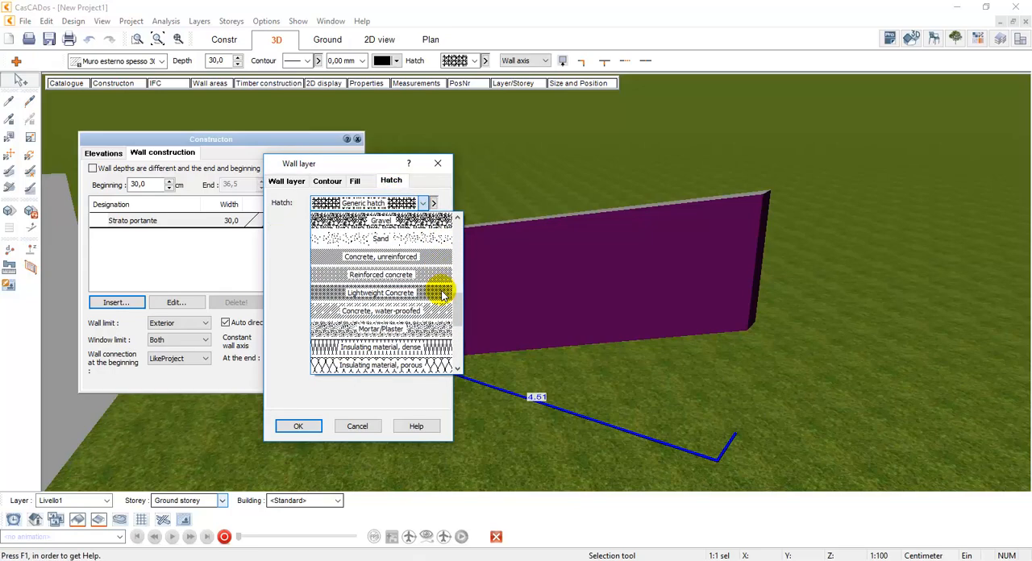
pyautogui.scroll(1, 435, 242)
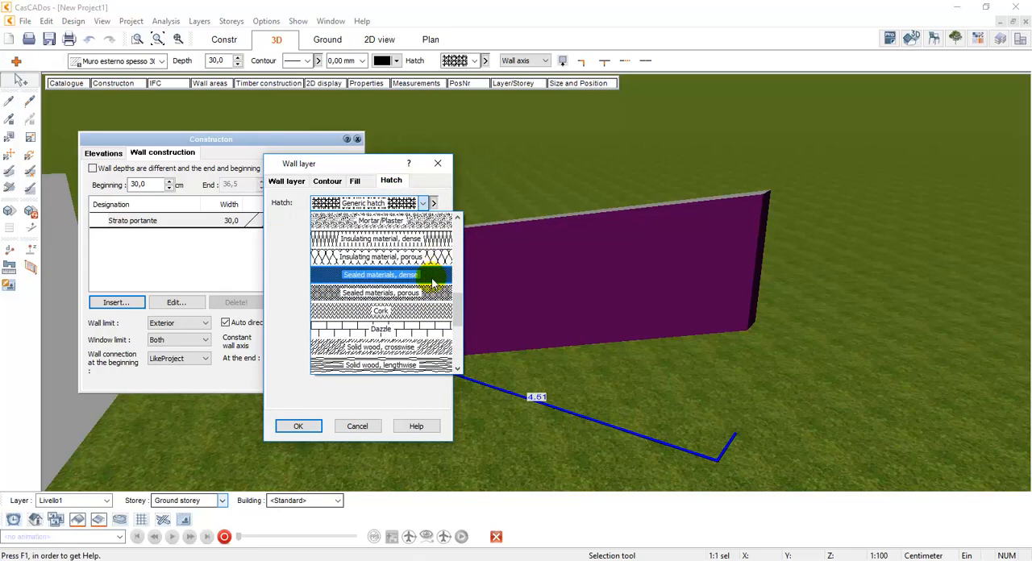
pyautogui.click(345, 259)
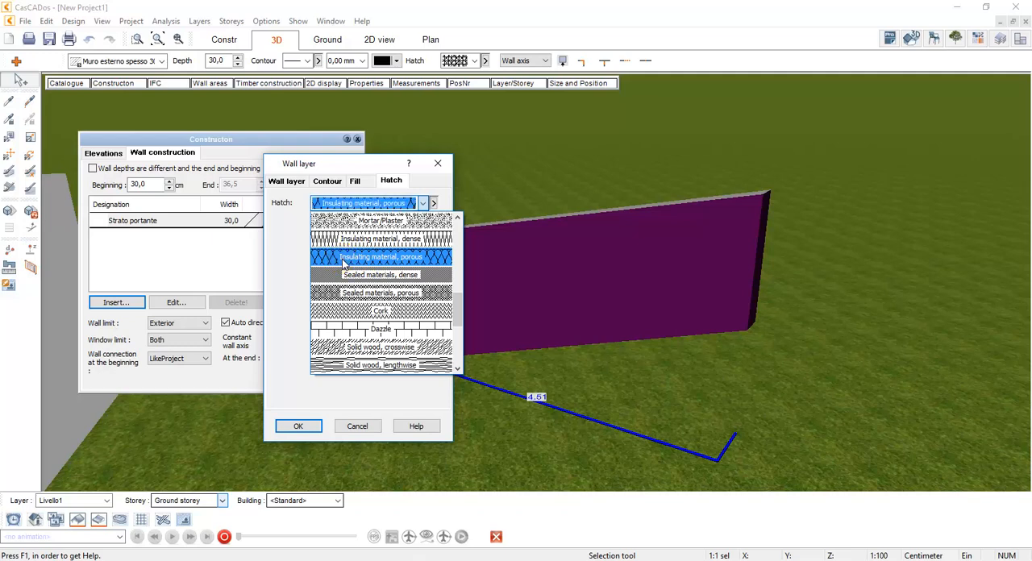
pyautogui.click(302, 427)
pyautogui.click(274, 234)
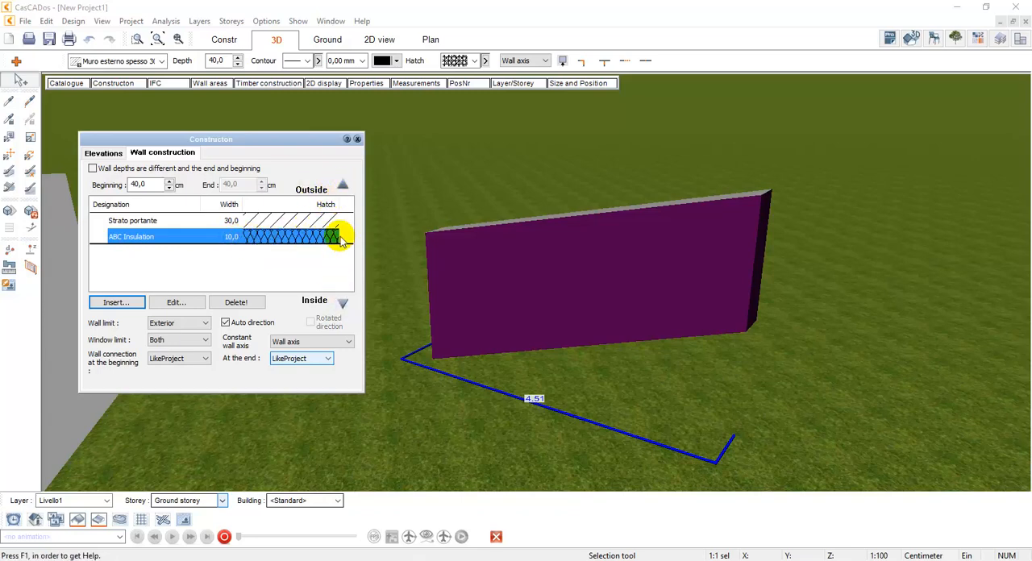
pyautogui.click(342, 188)
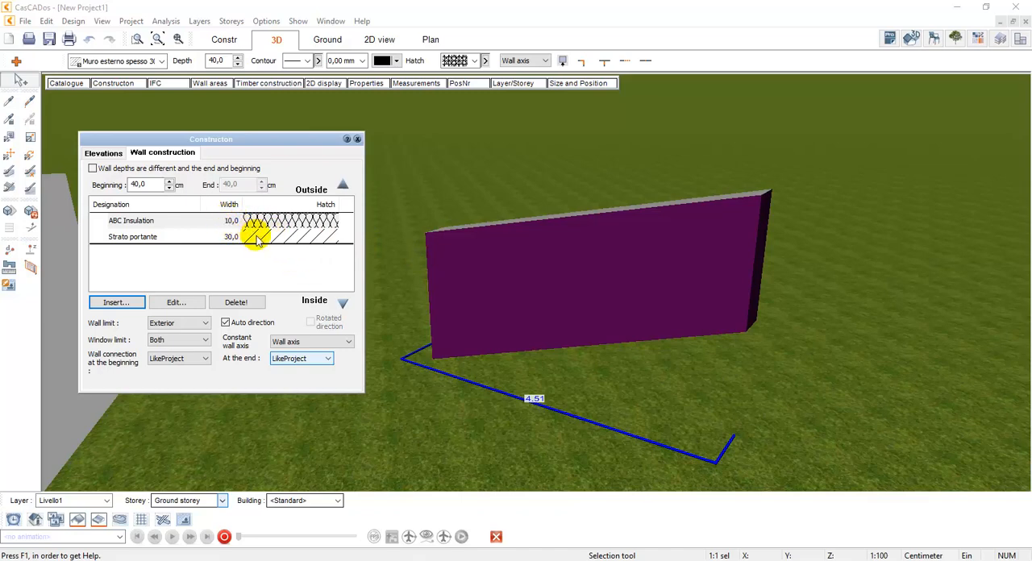
# Allow different depths at the beginning and end of the free-standing wall, and set its end depth to 120 cm
pyautogui.click(100, 169)
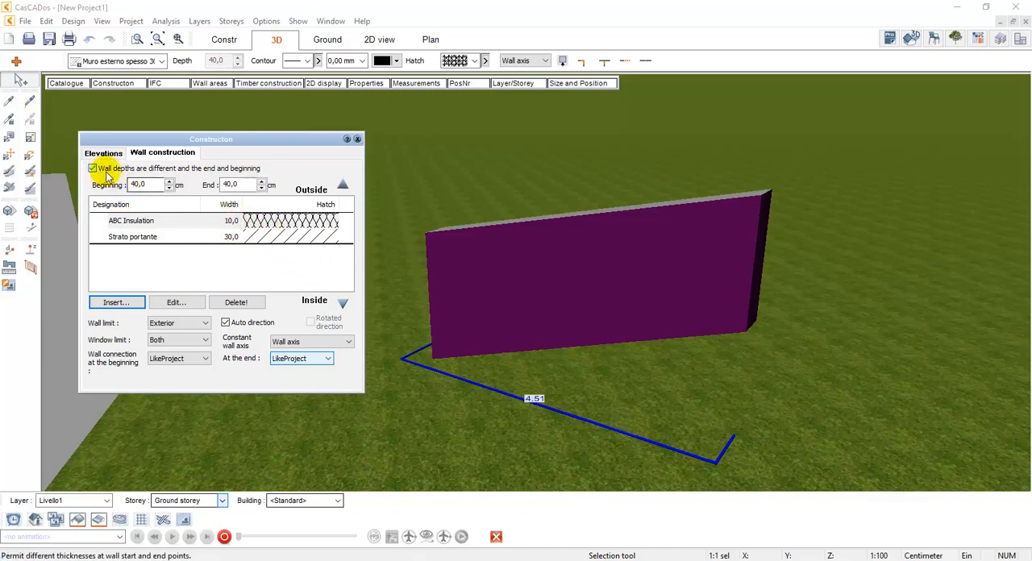
pyautogui.click(139, 184)
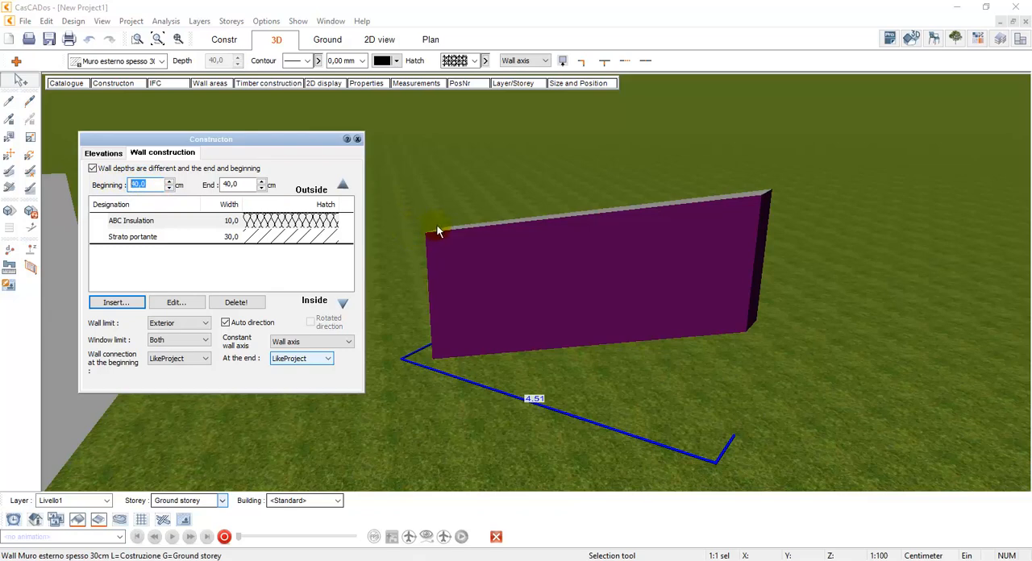
pyautogui.click(242, 185)
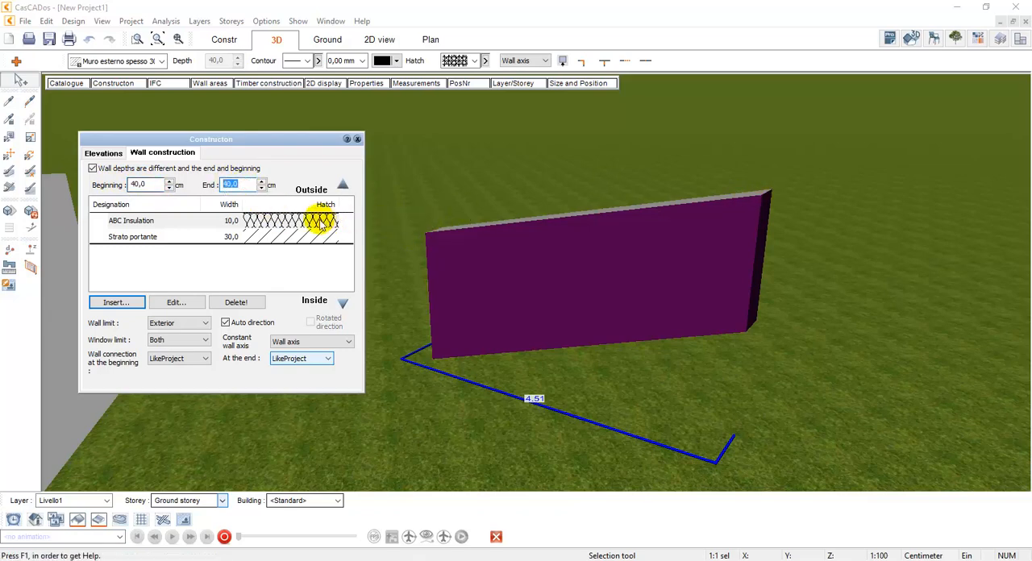
pyautogui.write('120')
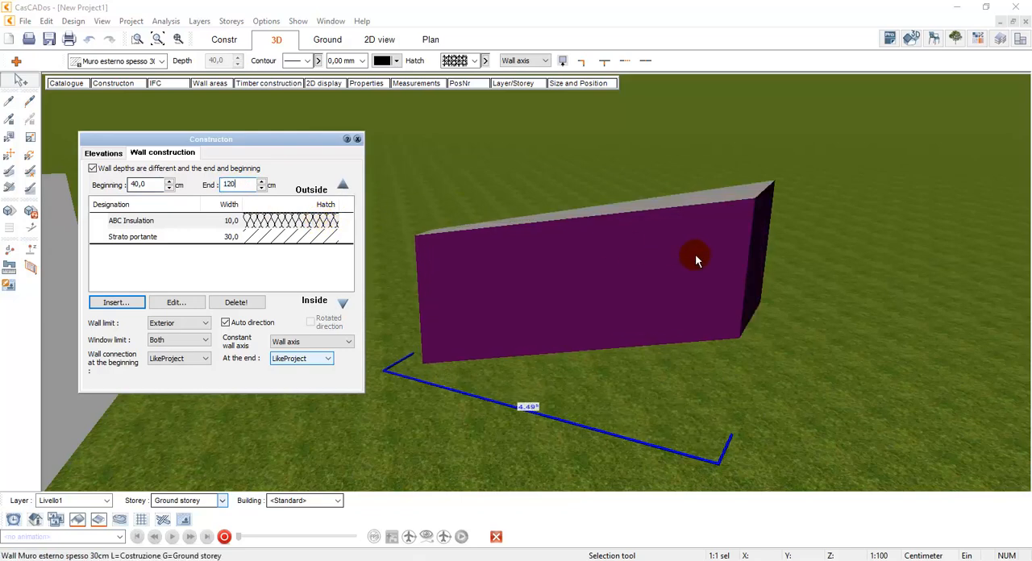
pyautogui.moveTo(695, 254); pyautogui.dragTo(703, 239)
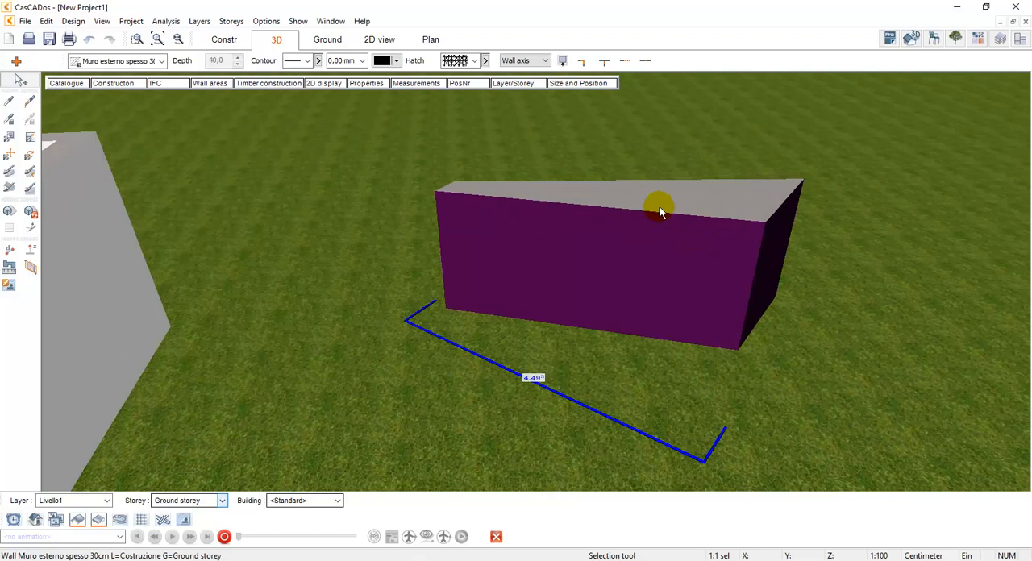
# Delete the free-standing wall and bring the whole building into view
pyautogui.press('Delete')
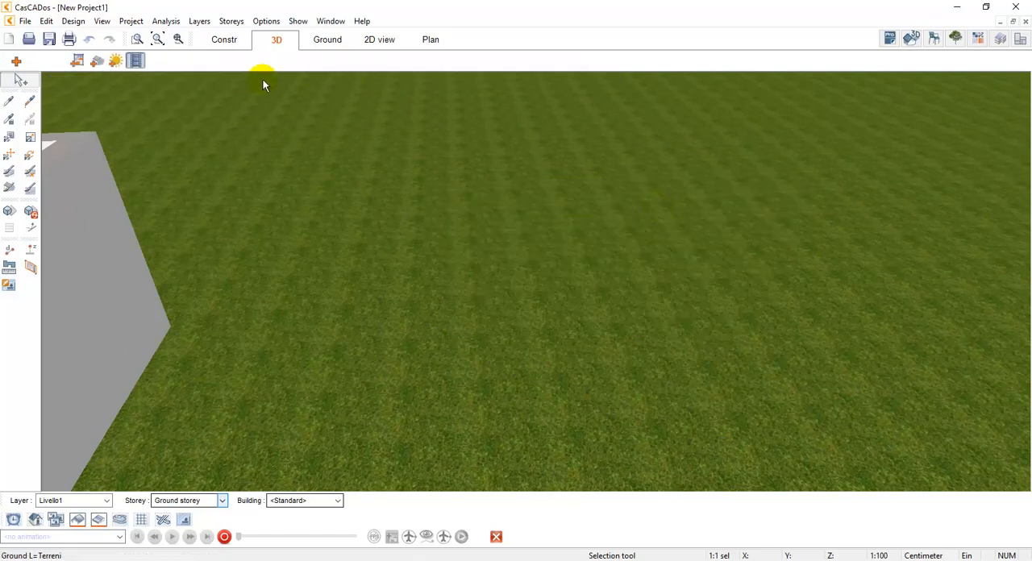
pyautogui.click(158, 38)
pyautogui.moveTo(443, 178); pyautogui.dragTo(574, 189)
pyautogui.scroll(3, 567, 186)
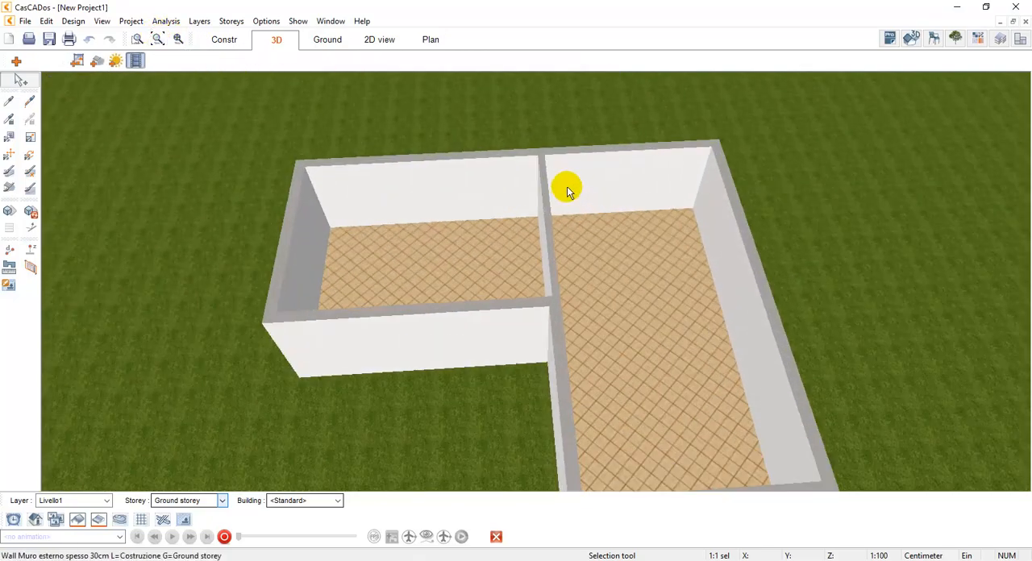
# Start inserting a window in the construction plan and browse the window catalogue, keeping the Finestra a due battenti type
pyautogui.click(224, 39)
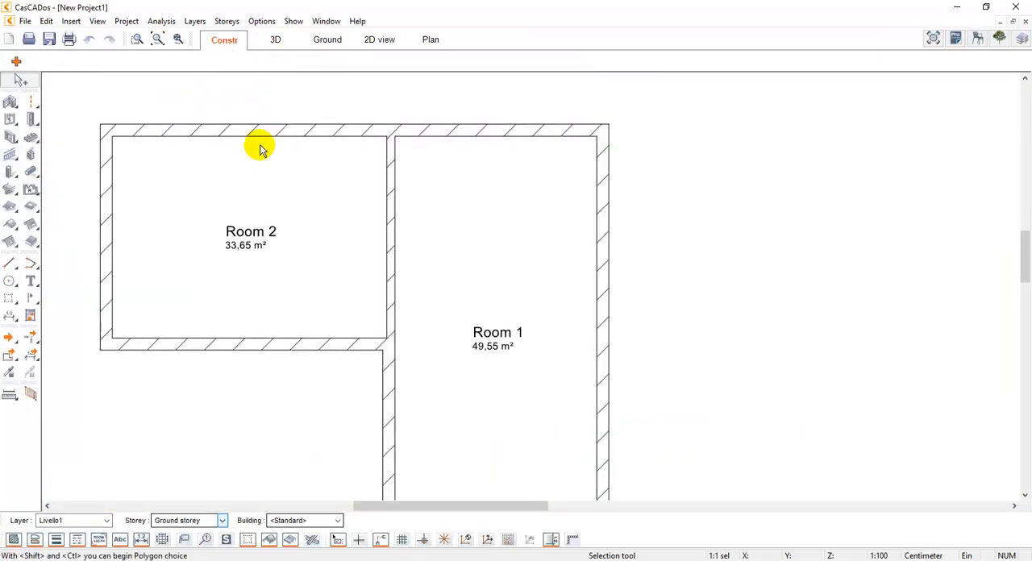
pyautogui.click(107, 131)
pyautogui.click(9, 123)
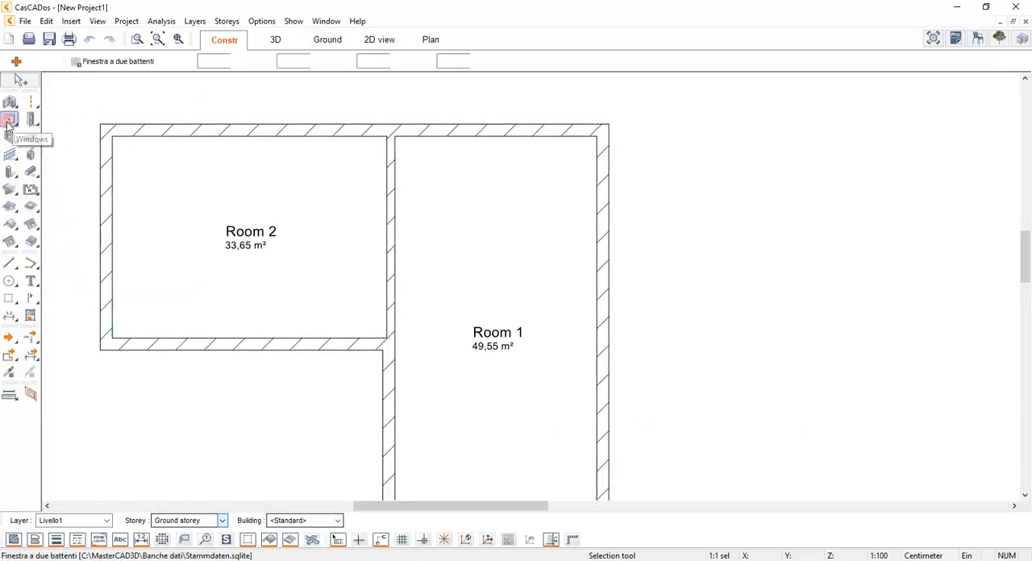
pyautogui.click(68, 83)
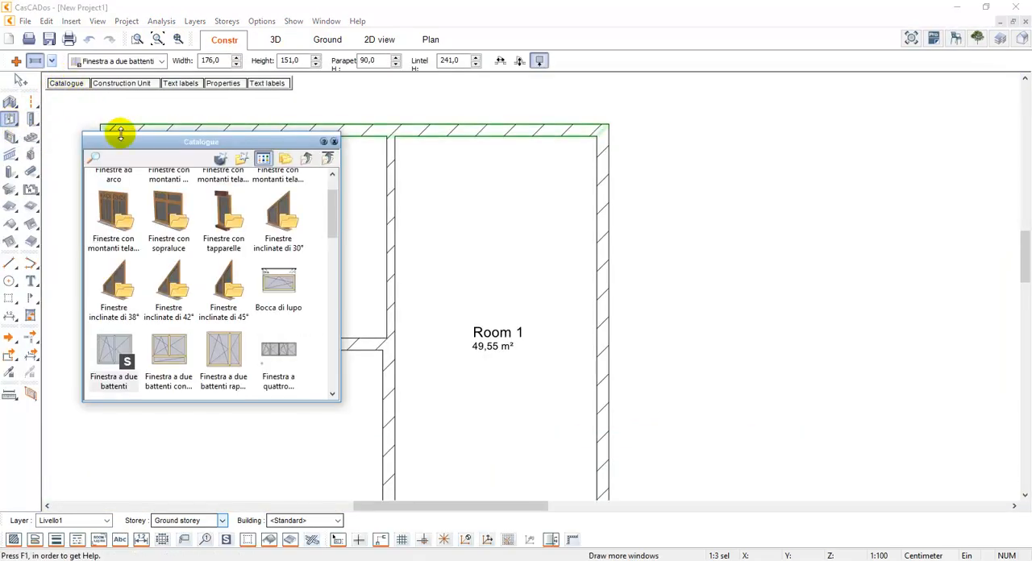
pyautogui.moveTo(137, 142); pyautogui.dragTo(96, 119)
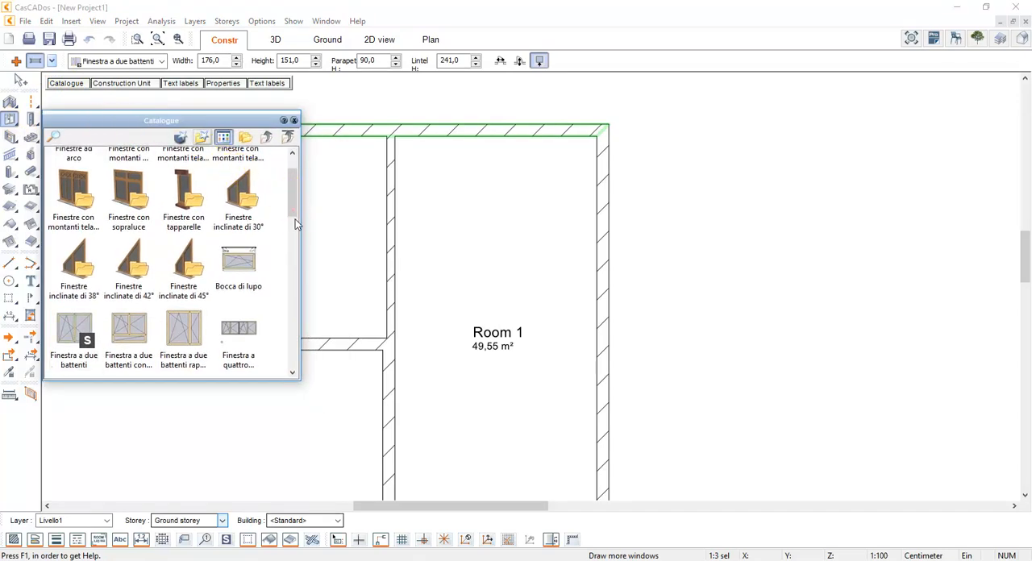
pyautogui.scroll(-3, 282, 205)
pyautogui.scroll(5, 282, 205)
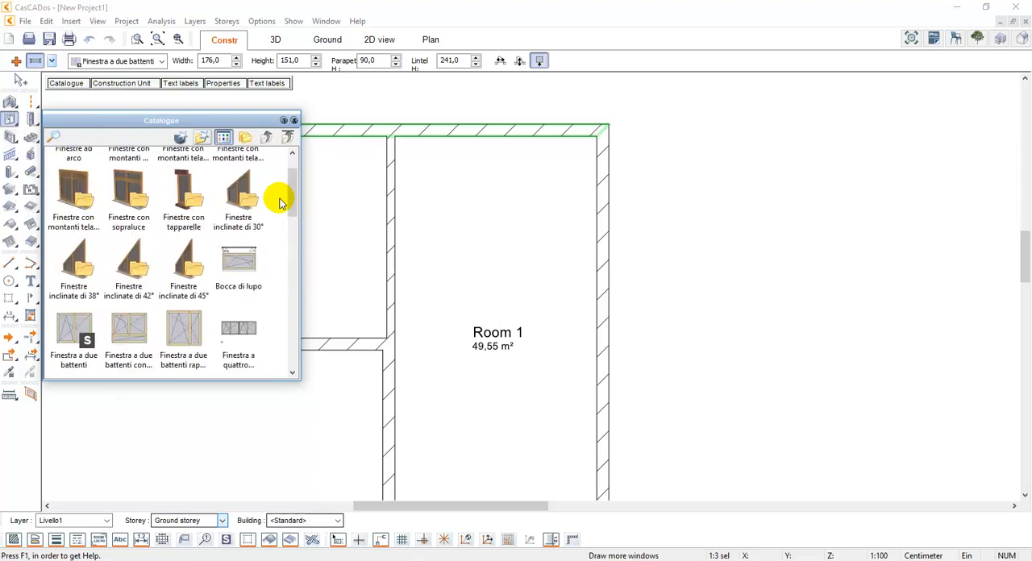
pyautogui.click(294, 120)
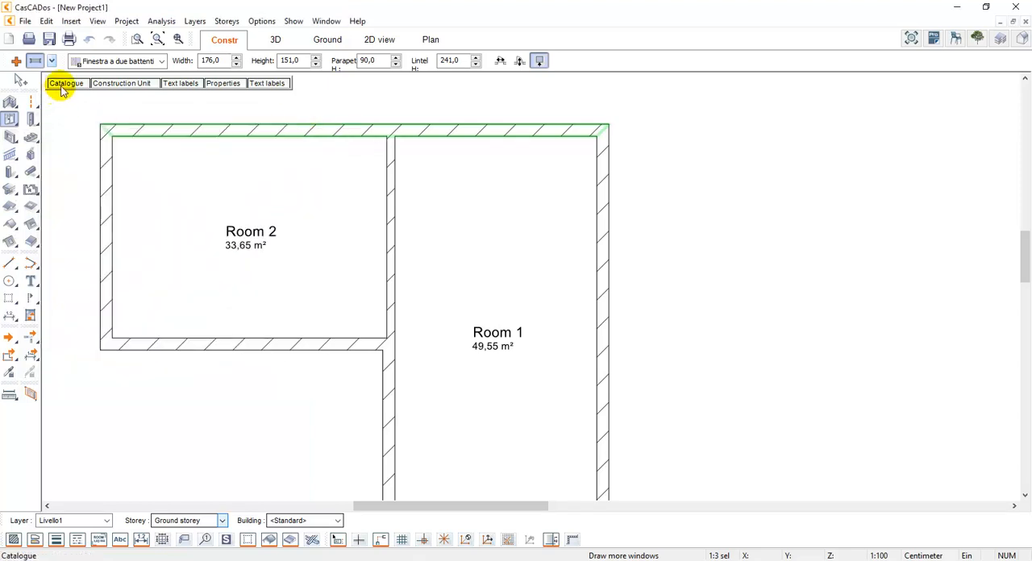
# Place a window in Room 2's upper exterior wall with Position windows at a distance, 200 cm from the inner left corner
pyautogui.click(52, 62)
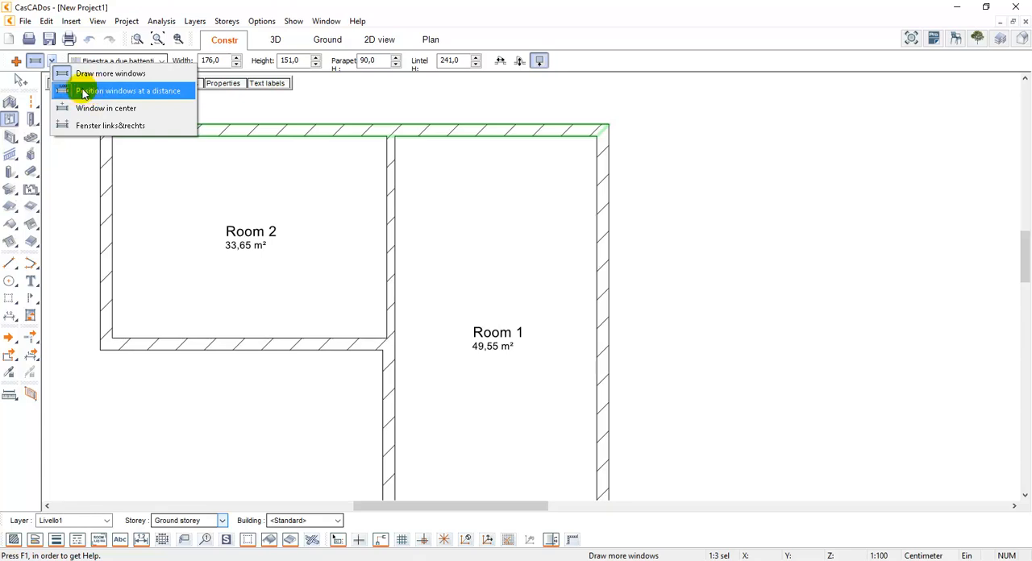
pyautogui.click(87, 93)
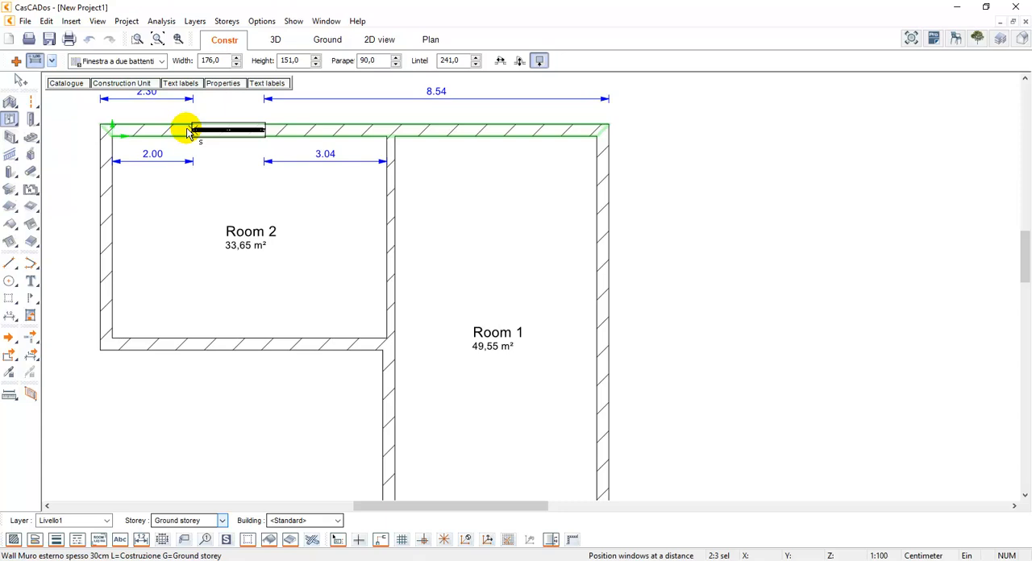
pyautogui.hotkey('ctrl', 'w')
pyautogui.hotkey('ctrl', 'w')
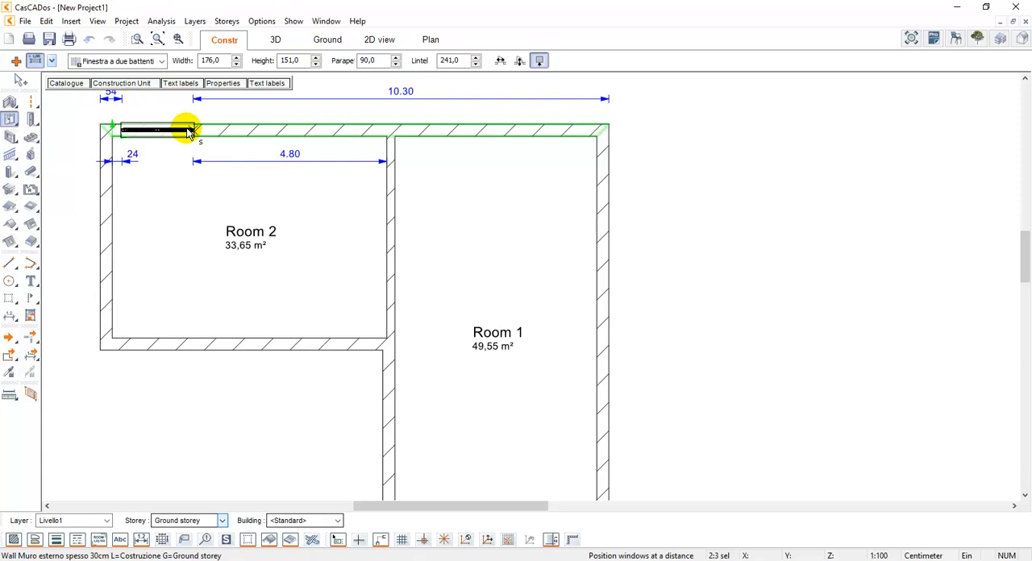
pyautogui.hotkey('ctrl', 'w')
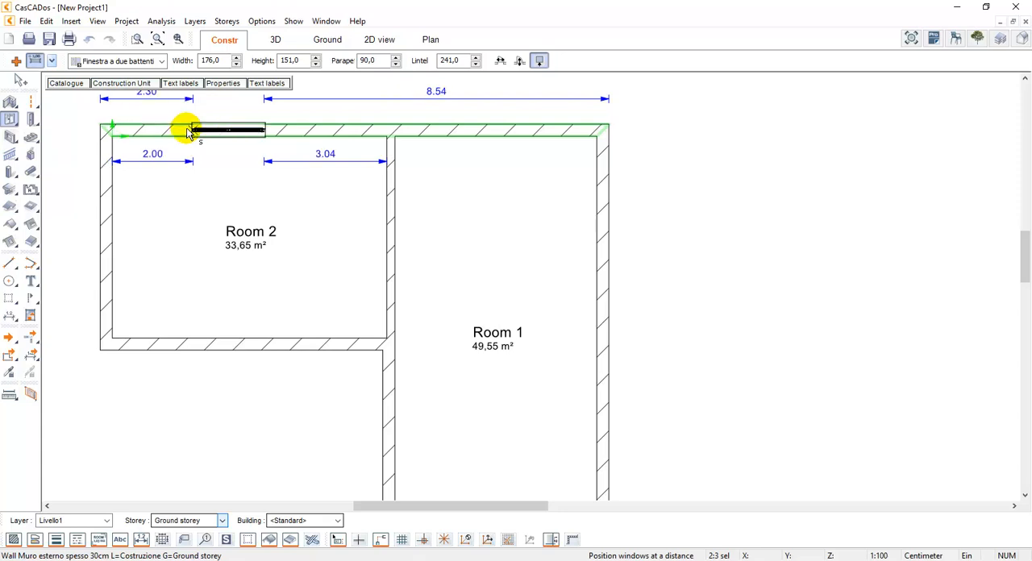
pyautogui.hotkey('ctrl', 'w')
pyautogui.hotkey('ctrl', 'w')
pyautogui.hotkey('ctrl', 'w')
pyautogui.hotkey('ctrl', 'w')
pyautogui.hotkey('ctrl', 'w')
pyautogui.hotkey('ctrl', 'w')
pyautogui.click(194, 132)
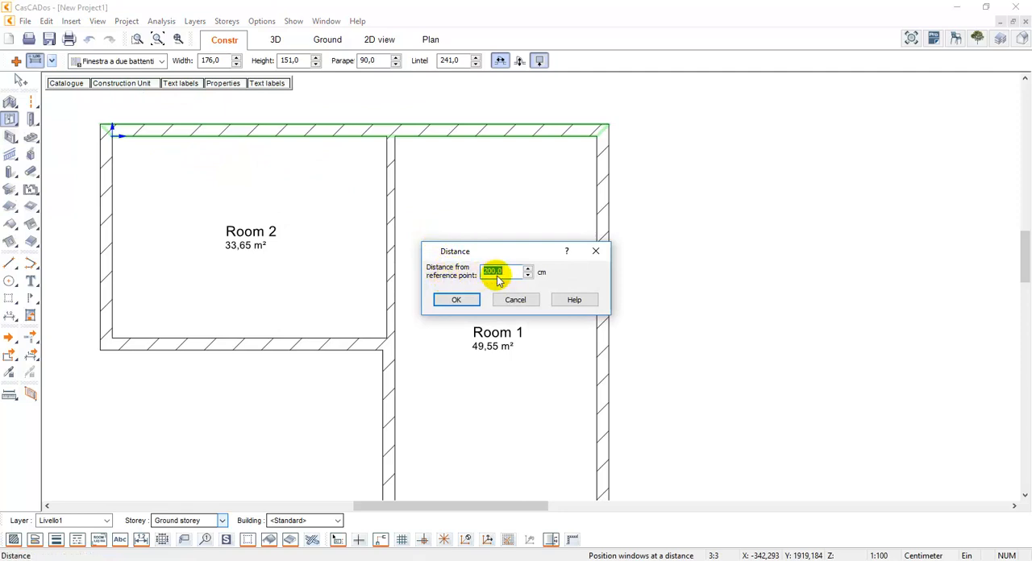
pyautogui.click(462, 300)
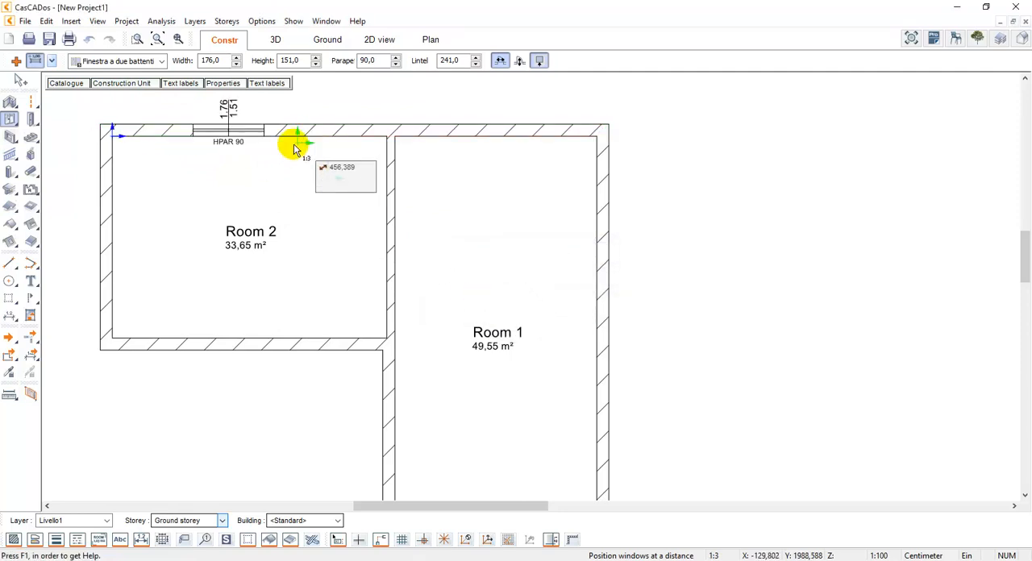
pyautogui.press('Escape')
# Select the new Room 2 window and show it up close in the 3D view with its dimensions
pyautogui.moveTo(254, 150); pyautogui.dragTo(298, 210, button='middle')
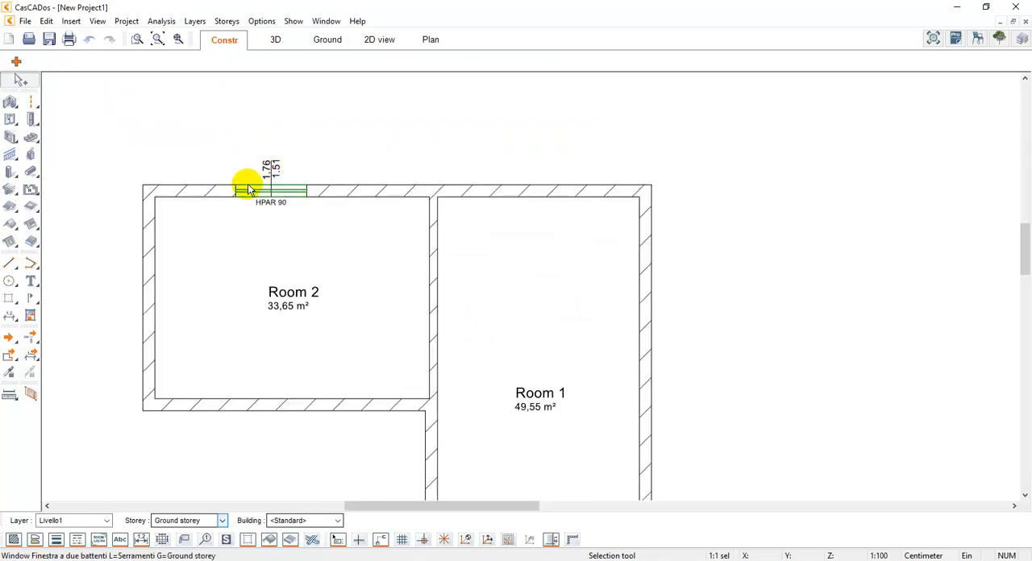
pyautogui.click(255, 190)
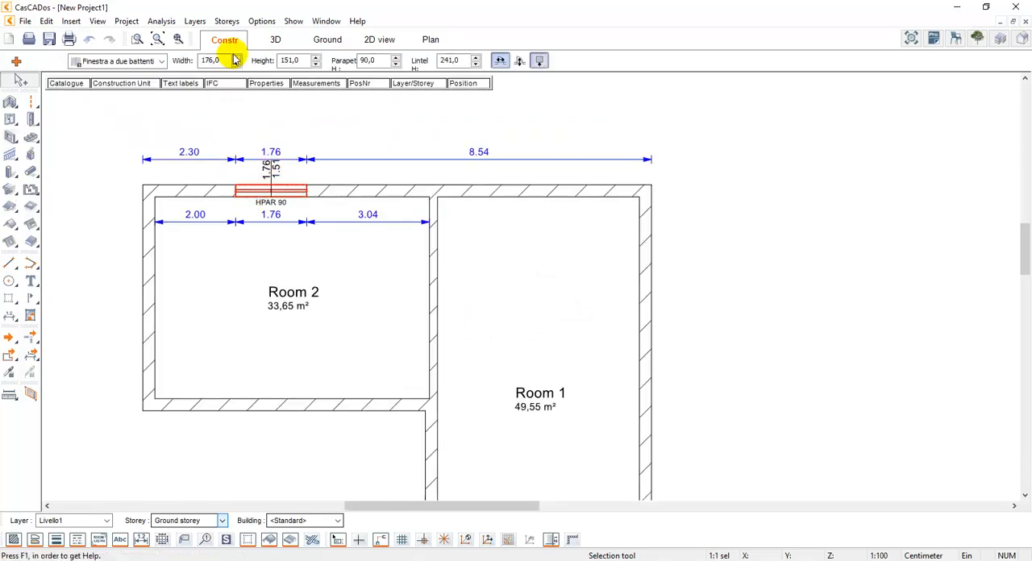
pyautogui.click(275, 40)
pyautogui.click(158, 38)
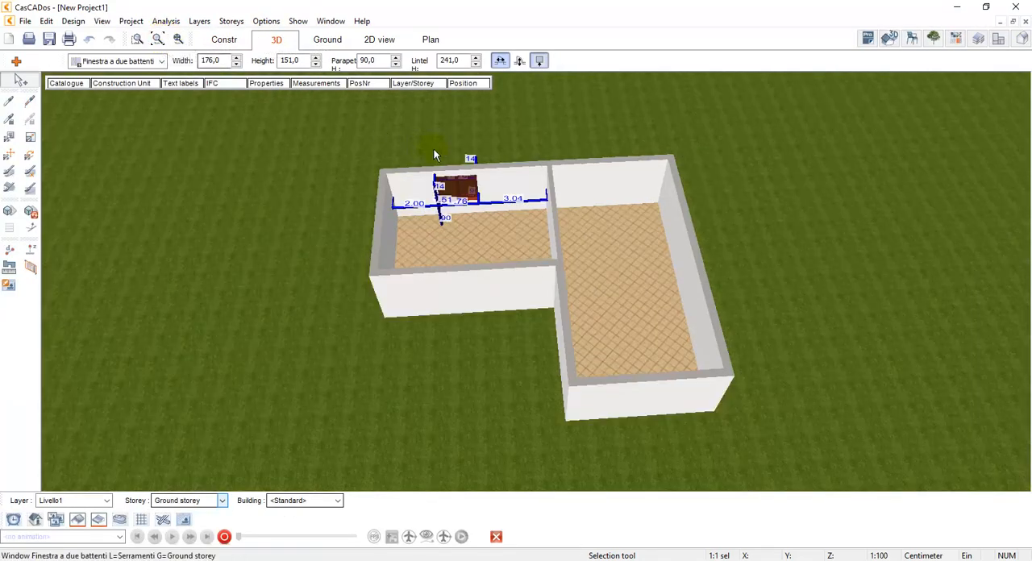
pyautogui.scroll(8, 472, 195)
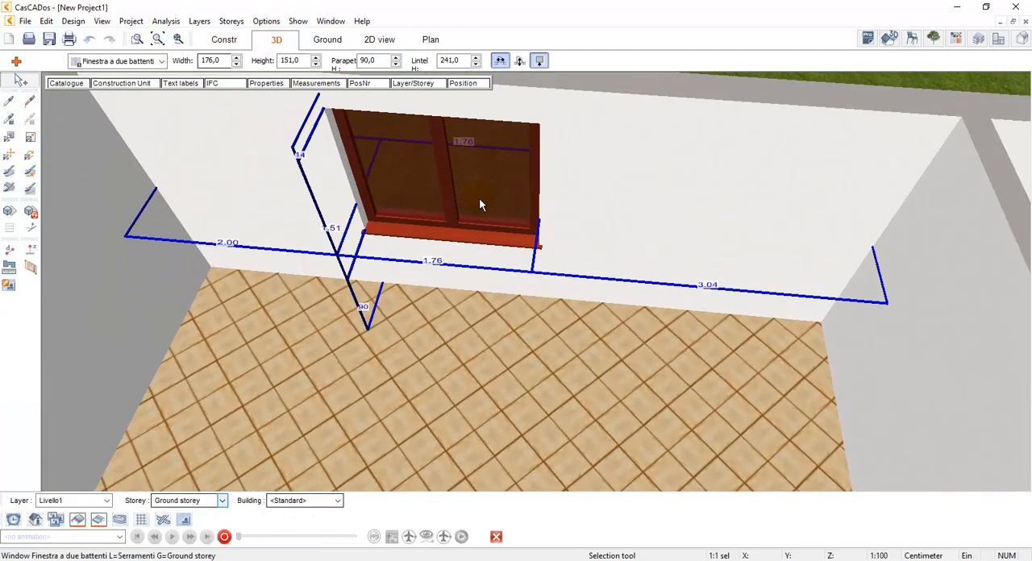
# Move the window by setting its distance from Room 2's left inner wall to 180 cm
pyautogui.click(228, 244)
pyautogui.click(230, 239)
pyautogui.moveTo(211, 237); pyautogui.dragTo(227, 238)
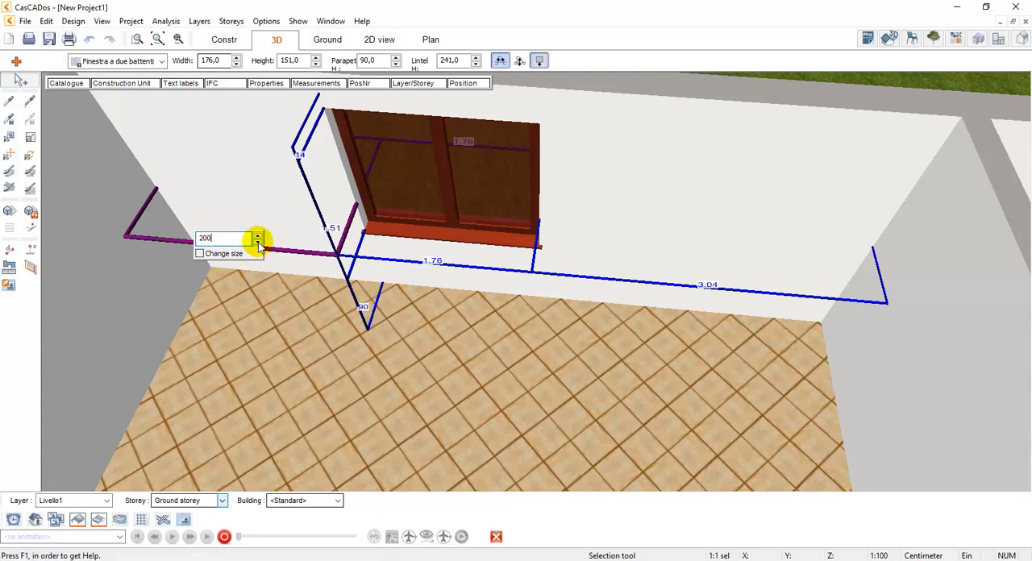
pyautogui.click(257, 242)
pyautogui.click(257, 242)
pyautogui.click(258, 243)
pyautogui.click(258, 243)
pyautogui.click(258, 243)
pyautogui.click(259, 243)
pyautogui.click(258, 242)
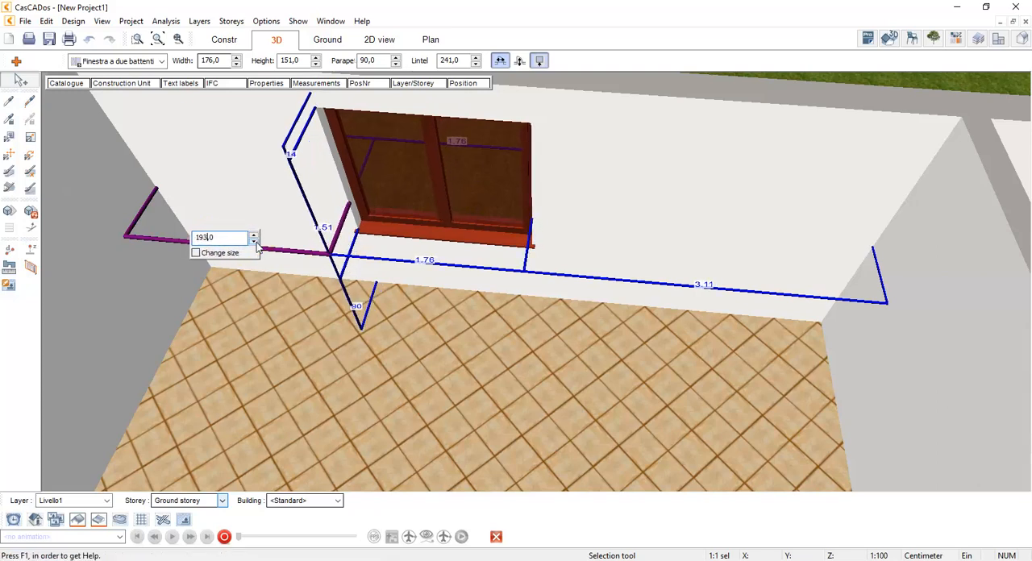
pyautogui.click(258, 243)
pyautogui.click(258, 243)
pyautogui.click(257, 242)
pyautogui.moveTo(218, 237); pyautogui.dragTo(197, 237)
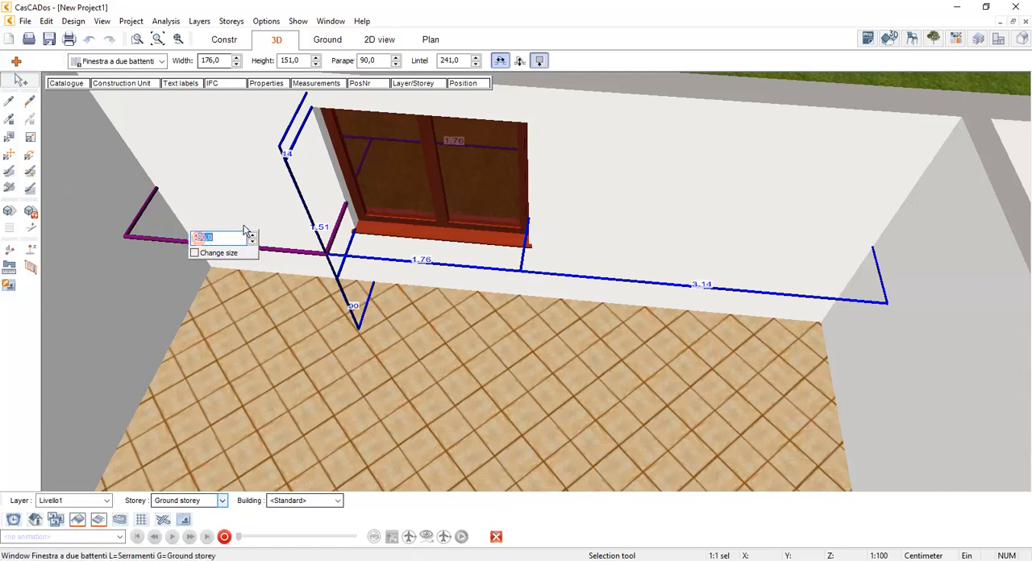
pyautogui.write('80')
pyautogui.click(243, 227)
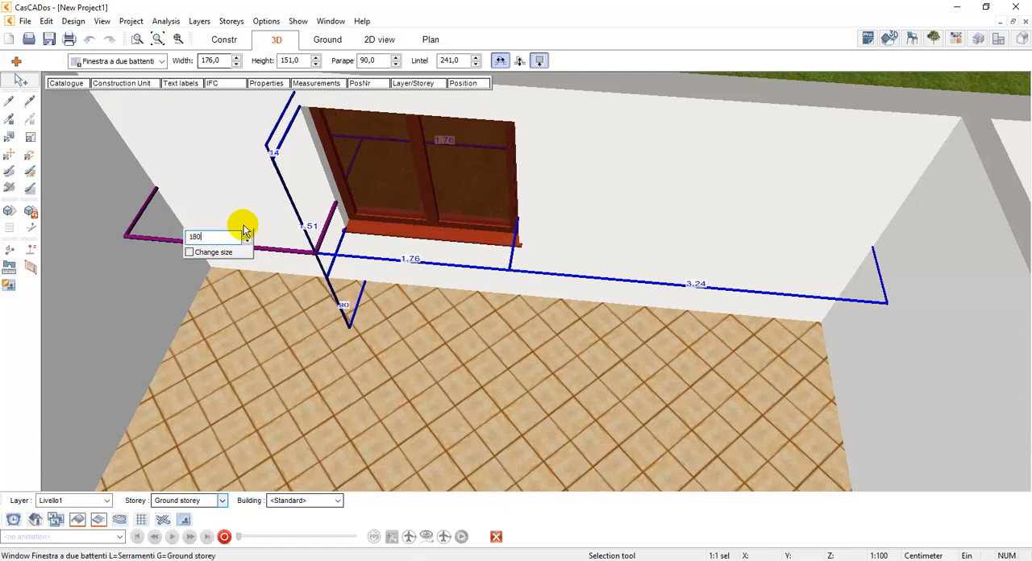
# Set the window's width to 180 cm through its dimension in the 3D view
pyautogui.click(413, 262)
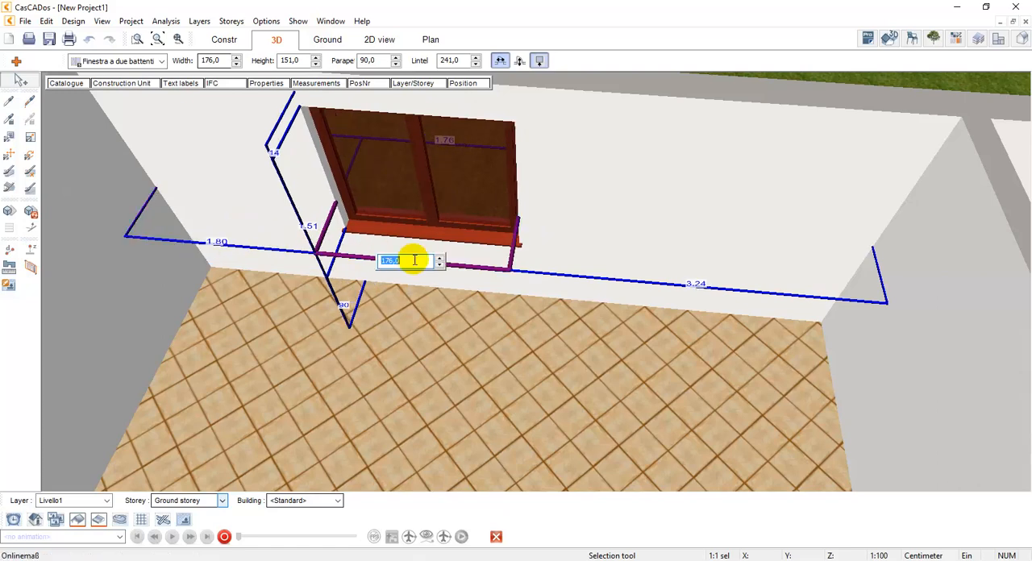
pyautogui.write('180')
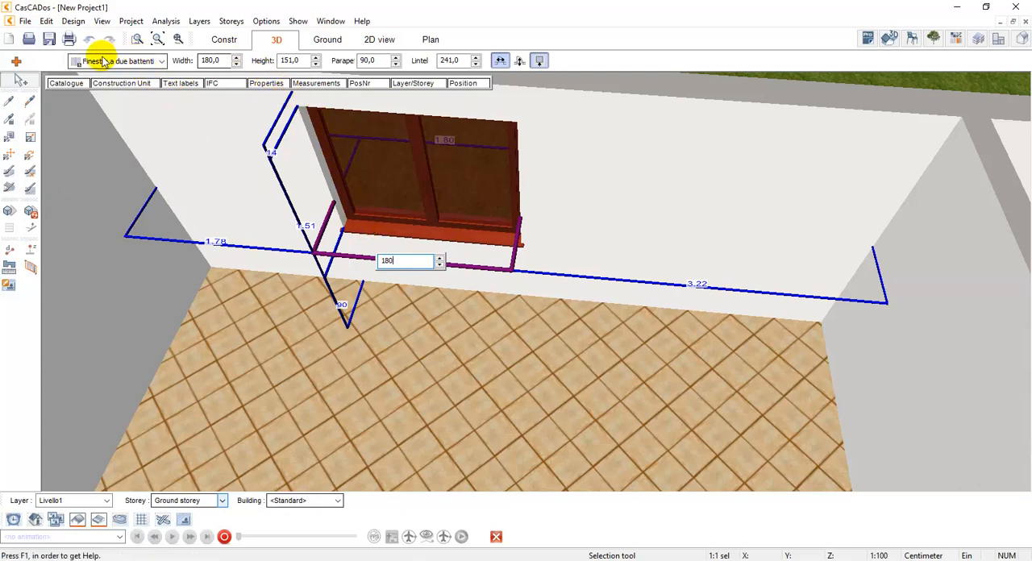
# Set the selected window's height to 160 cm
pyautogui.click(288, 61)
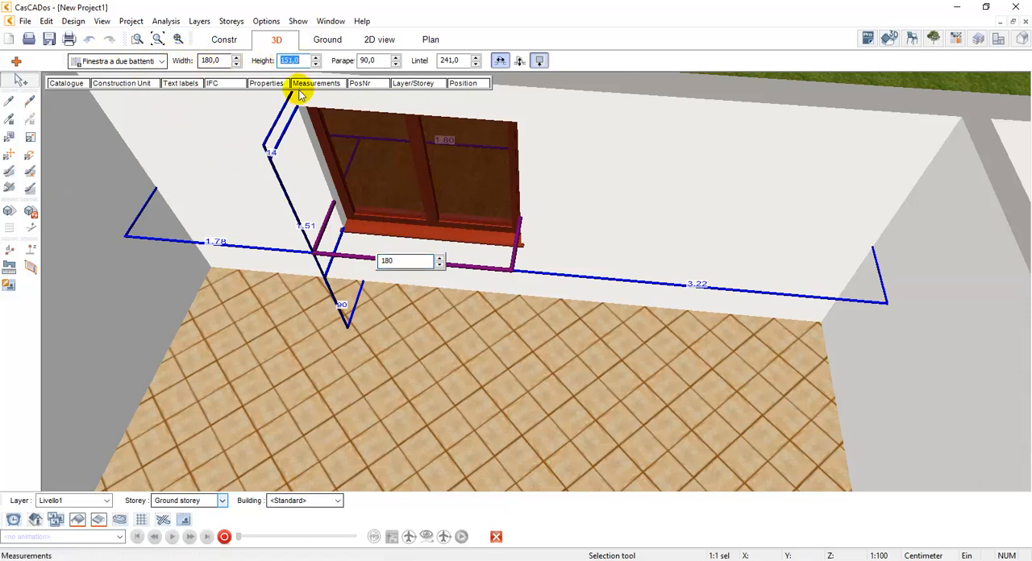
pyautogui.click(305, 225)
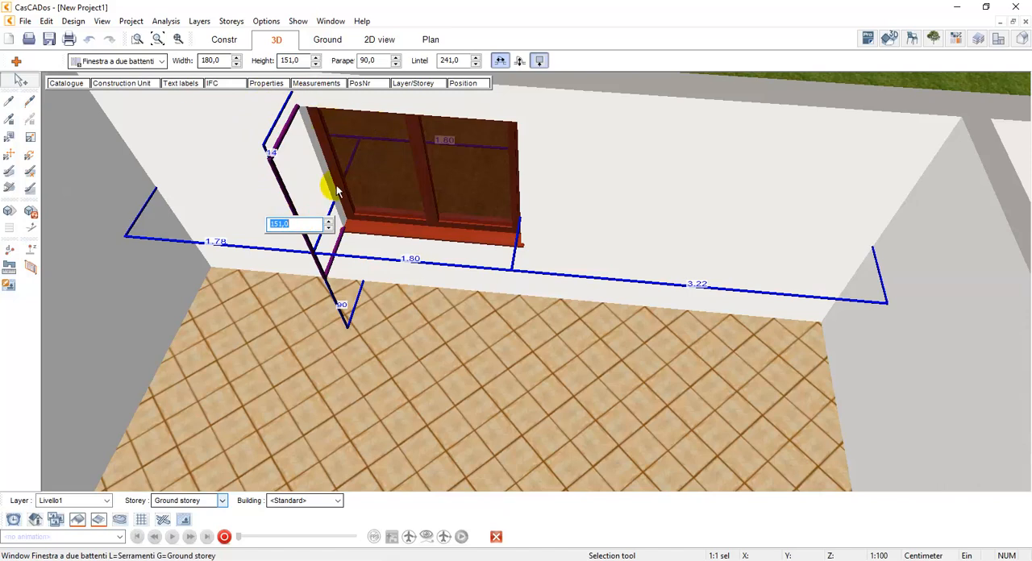
pyautogui.click(287, 61)
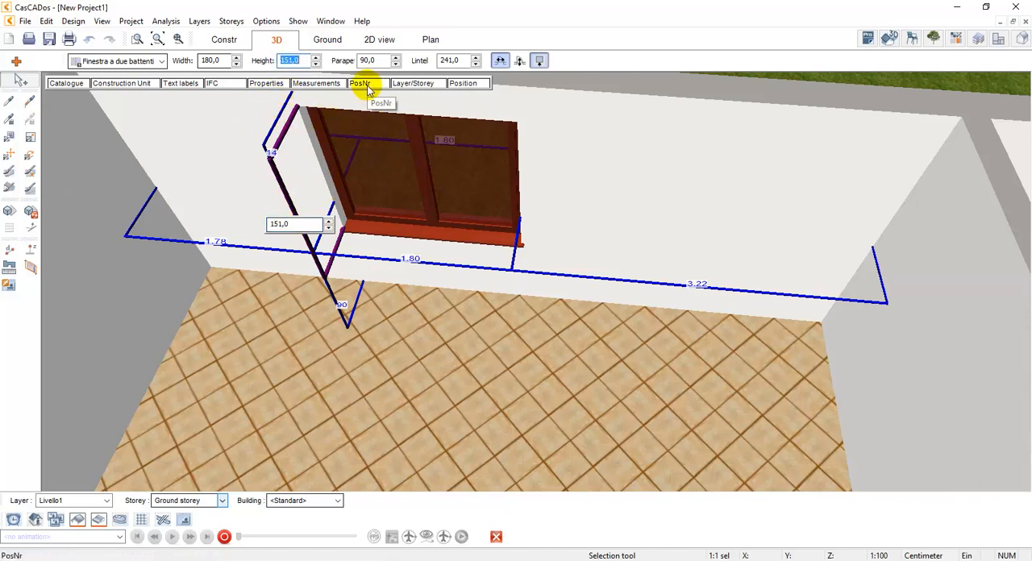
pyautogui.write('160')
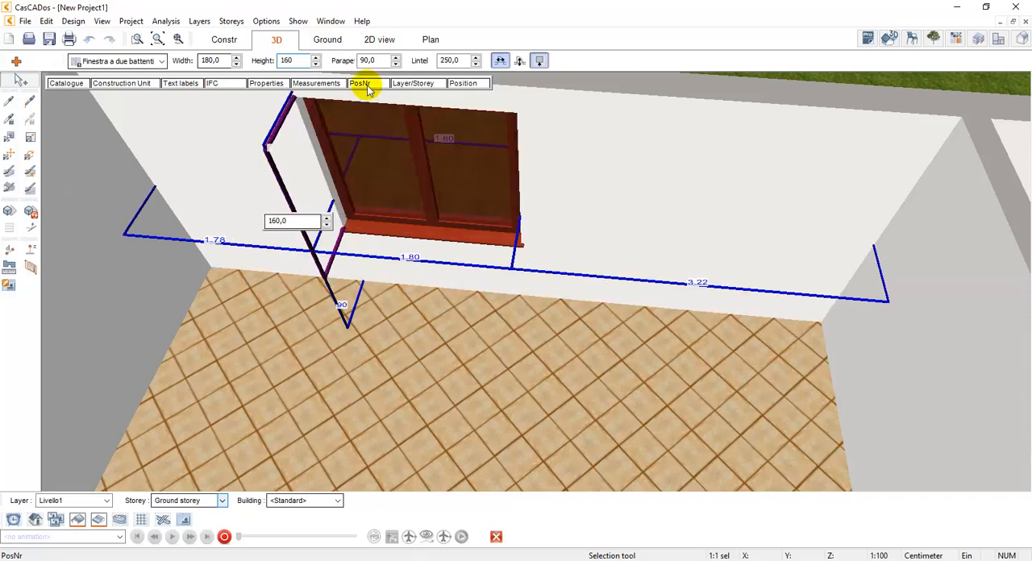
# Set the window's parapet height to 80 cm
pyautogui.click(368, 61)
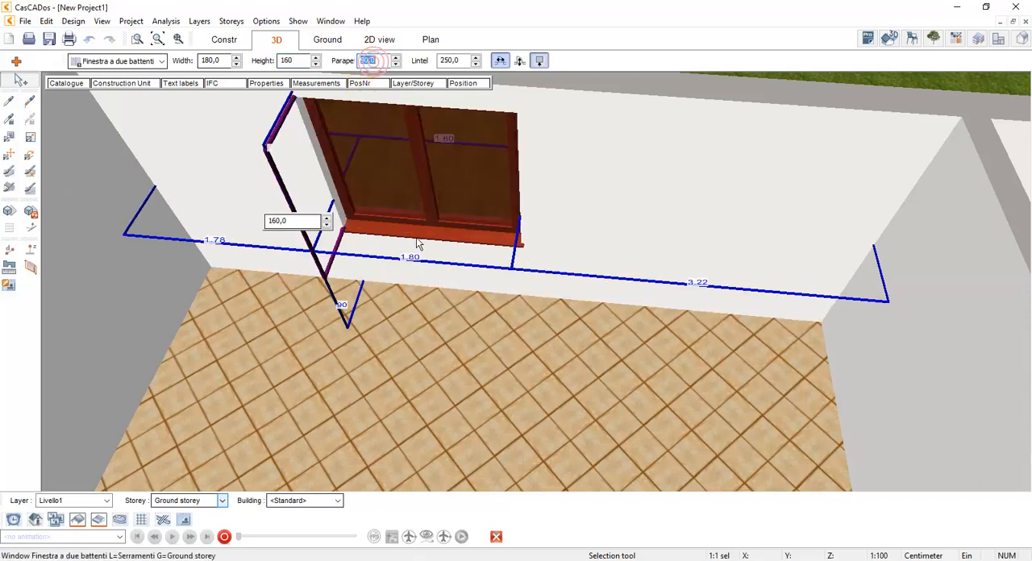
pyautogui.click(342, 299)
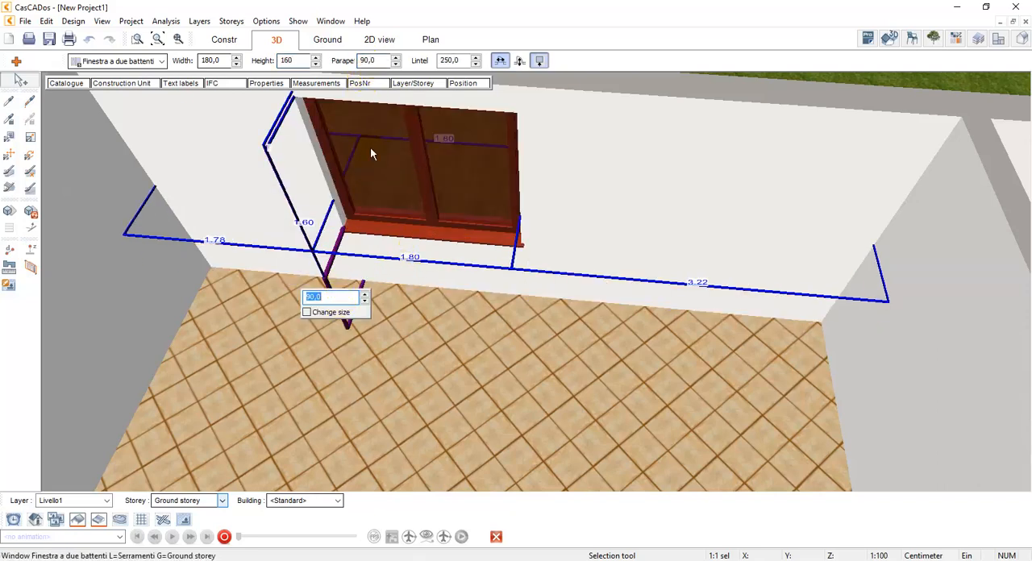
pyautogui.click(371, 62)
pyautogui.write('80')
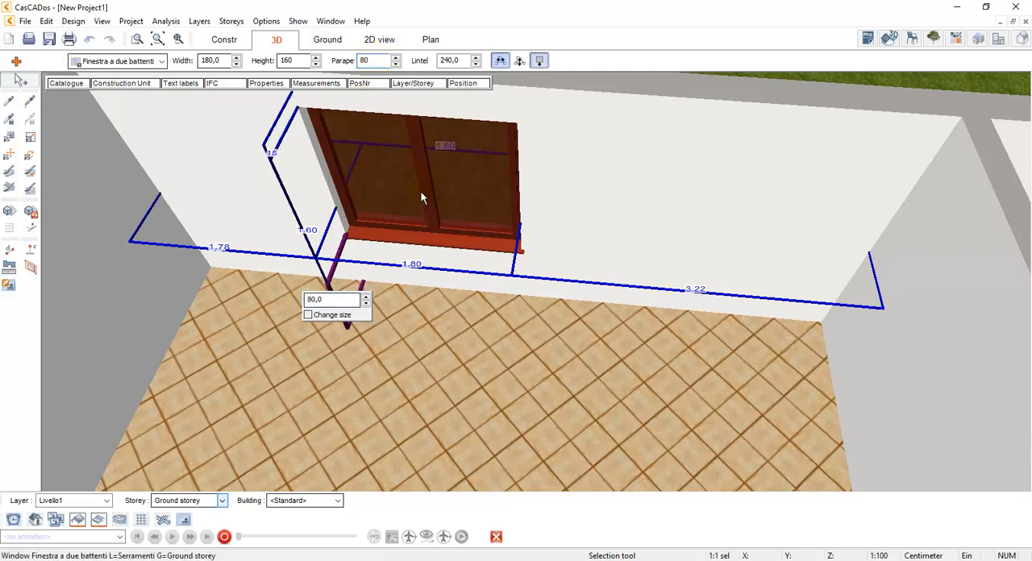
# Show the window up close from outside the building and open its Construction Unit settings
pyautogui.click(160, 89)
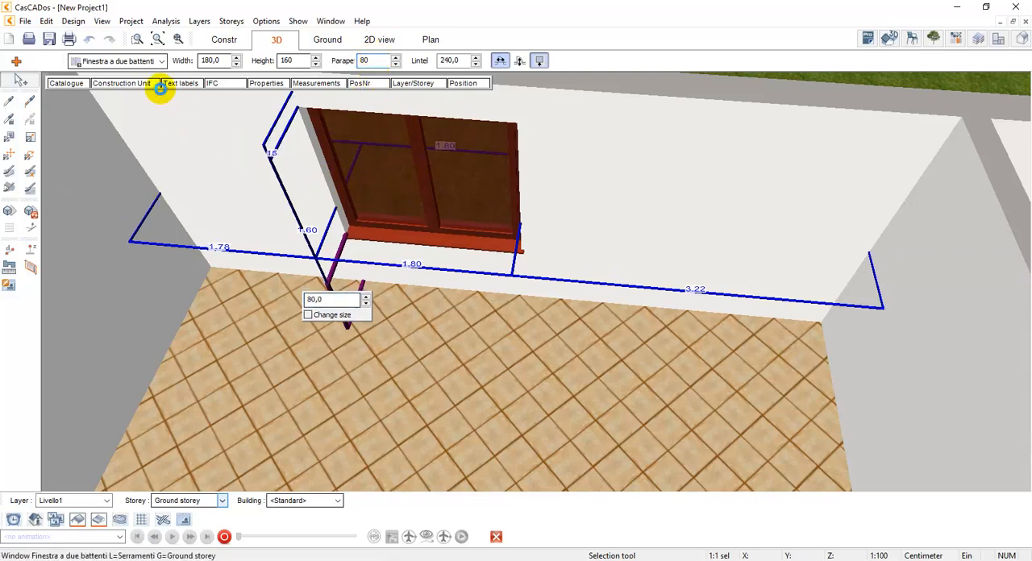
pyautogui.click(161, 41)
pyautogui.moveTo(347, 220); pyautogui.dragTo(511, 246)
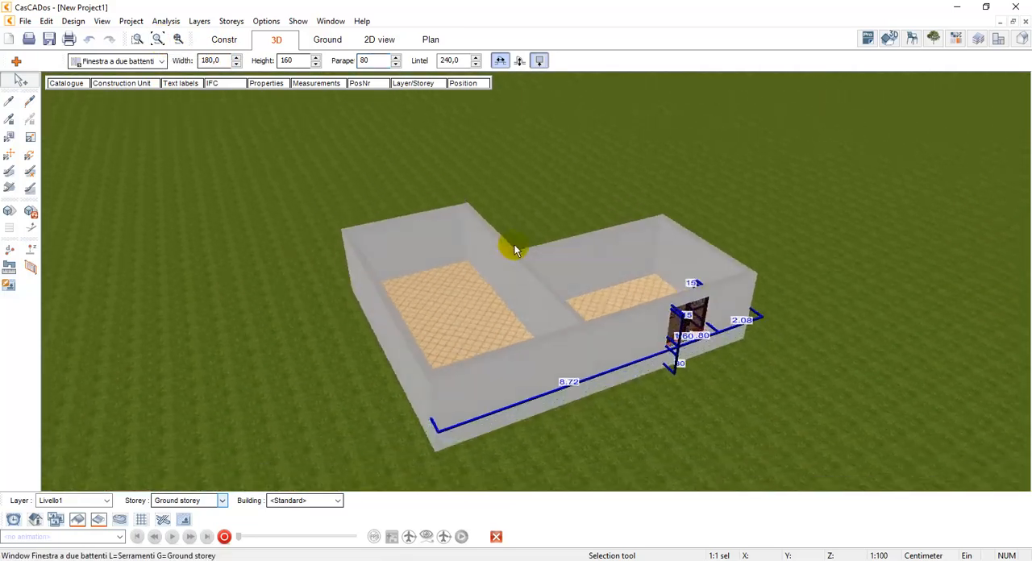
pyautogui.scroll(5, 726, 349)
pyautogui.moveTo(676, 301); pyautogui.dragTo(680, 313)
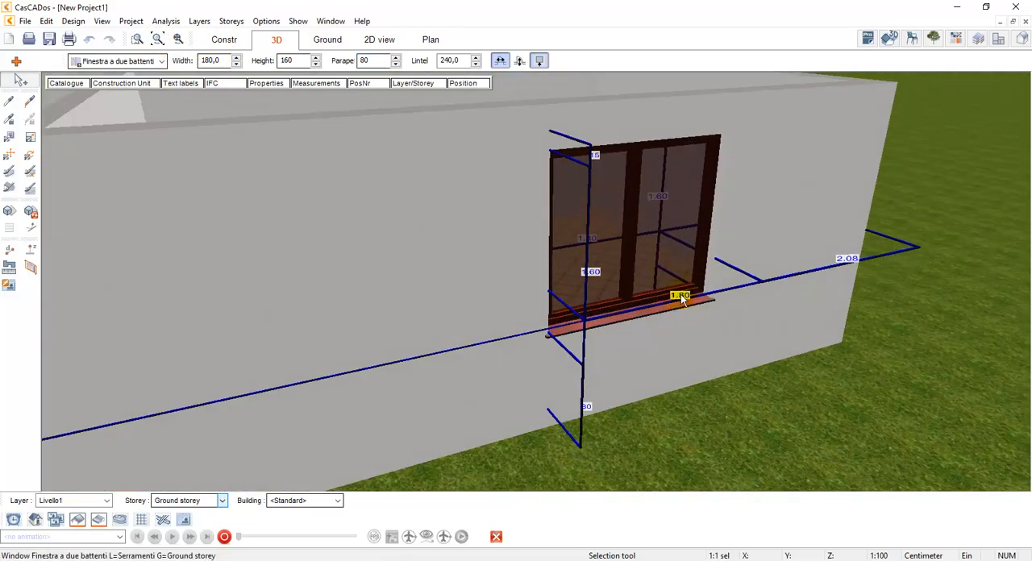
pyautogui.click(138, 84)
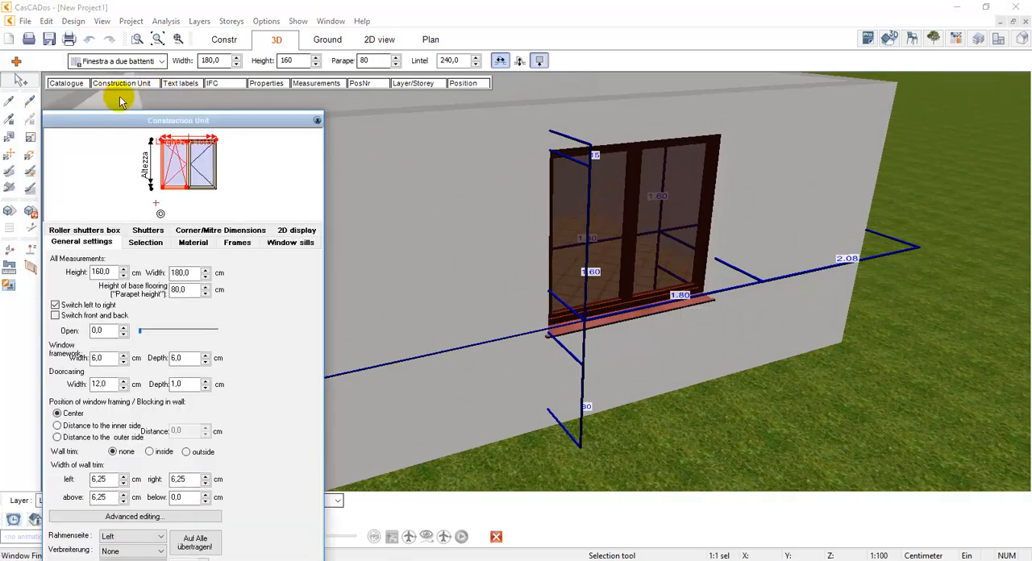
pyautogui.moveTo(139, 119)
pyautogui.mouseDown()
pyautogui.moveTo(152, 91)
pyautogui.moveTo(147, 105)
pyautogui.mouseUp()
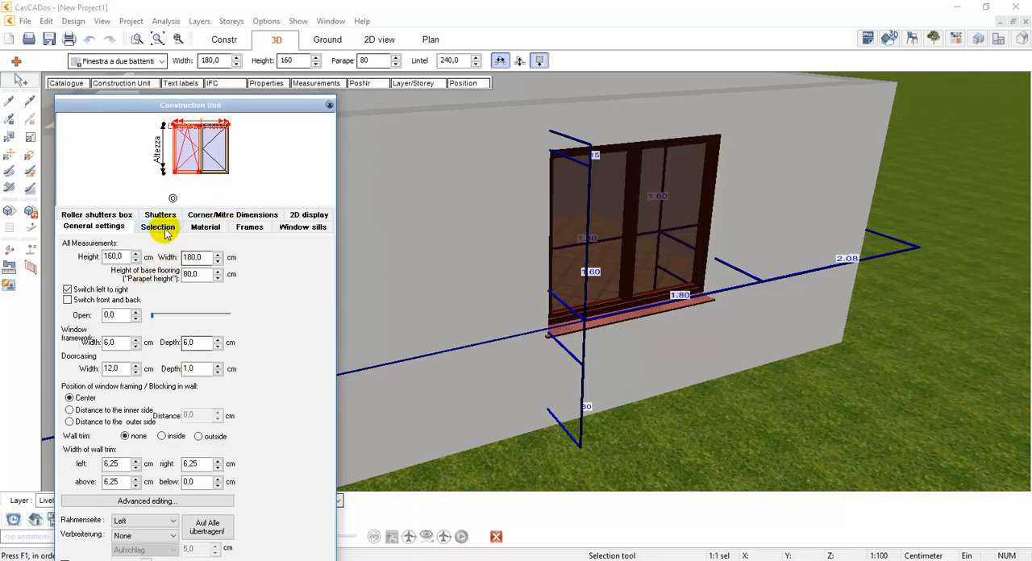
# Add an exterior frame to the window and offset its rear surface 12 cm from the wall
pyautogui.click(249, 229)
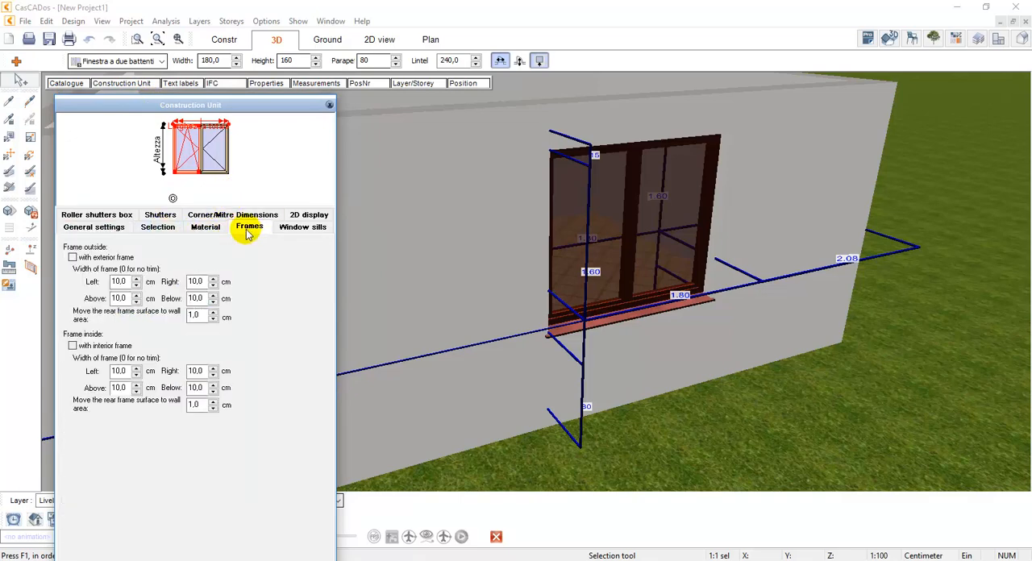
pyautogui.click(73, 257)
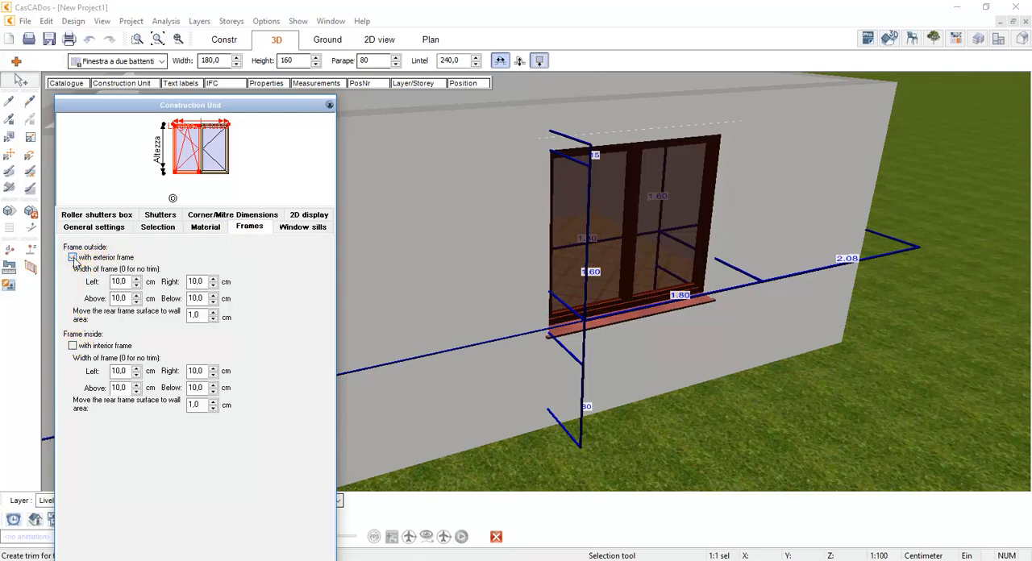
pyautogui.scroll(2, 554, 132)
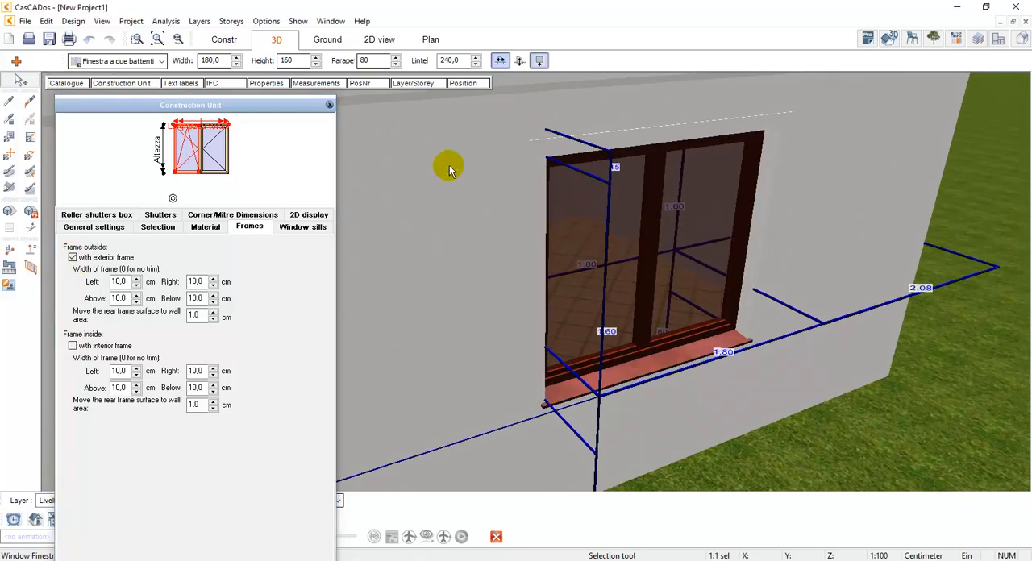
pyautogui.click(212, 313)
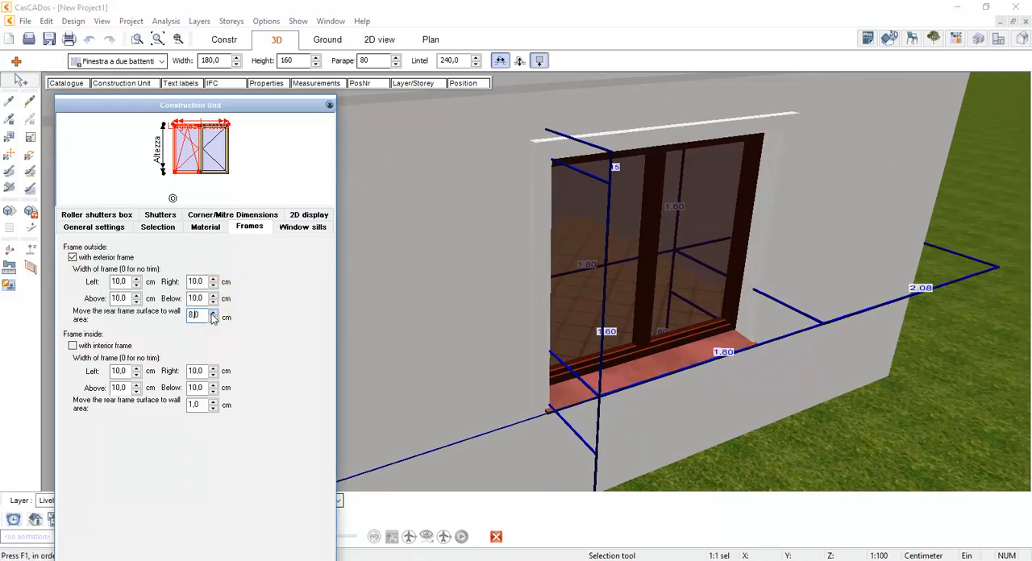
pyautogui.click(211, 313)
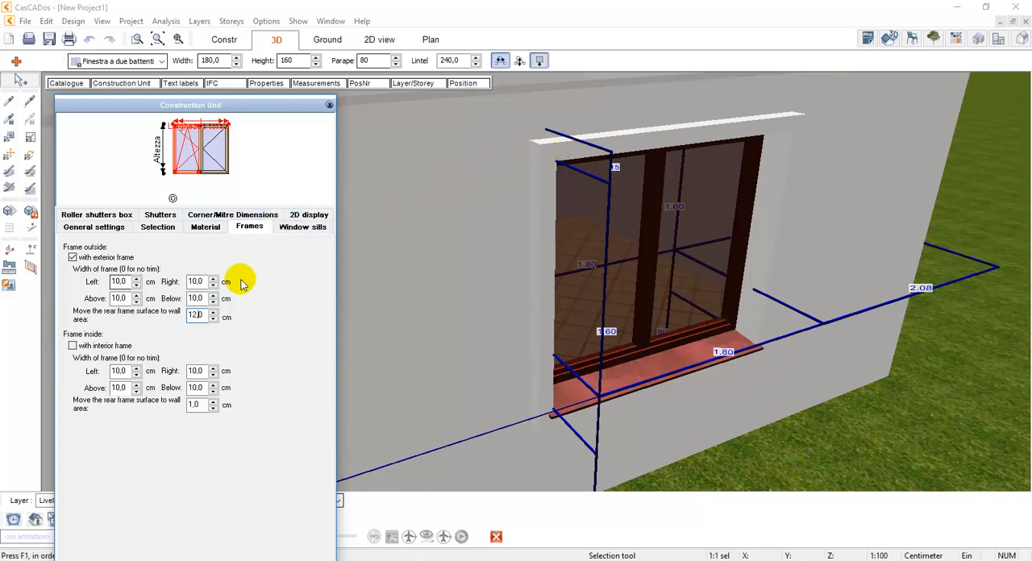
# Widen the exterior frame above the window to 19 cm and switch the exterior frame off again
pyautogui.doubleClick(120, 298)
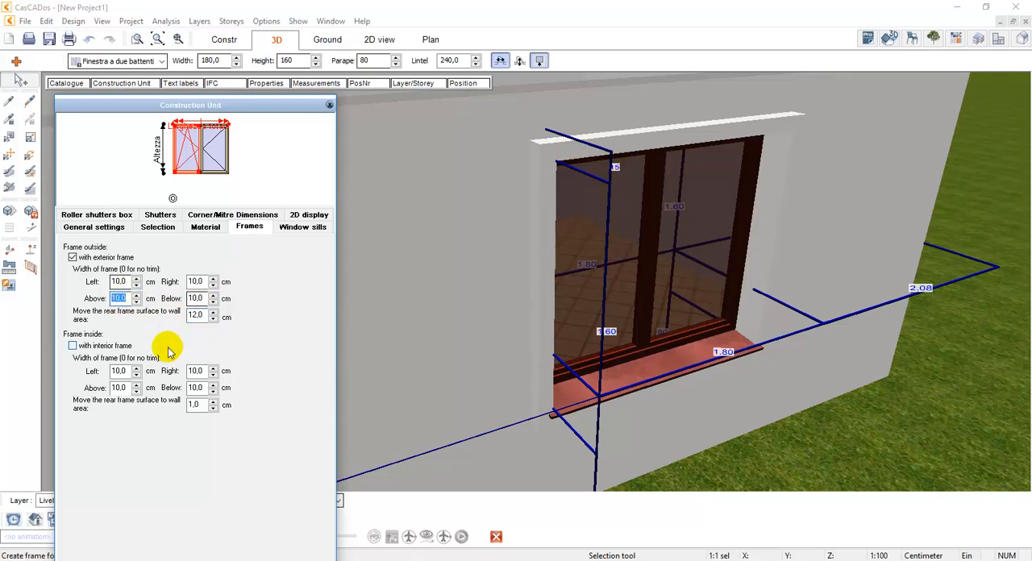
pyautogui.click(136, 295)
pyautogui.click(137, 295)
pyautogui.click(136, 295)
pyautogui.click(136, 295)
pyautogui.click(136, 296)
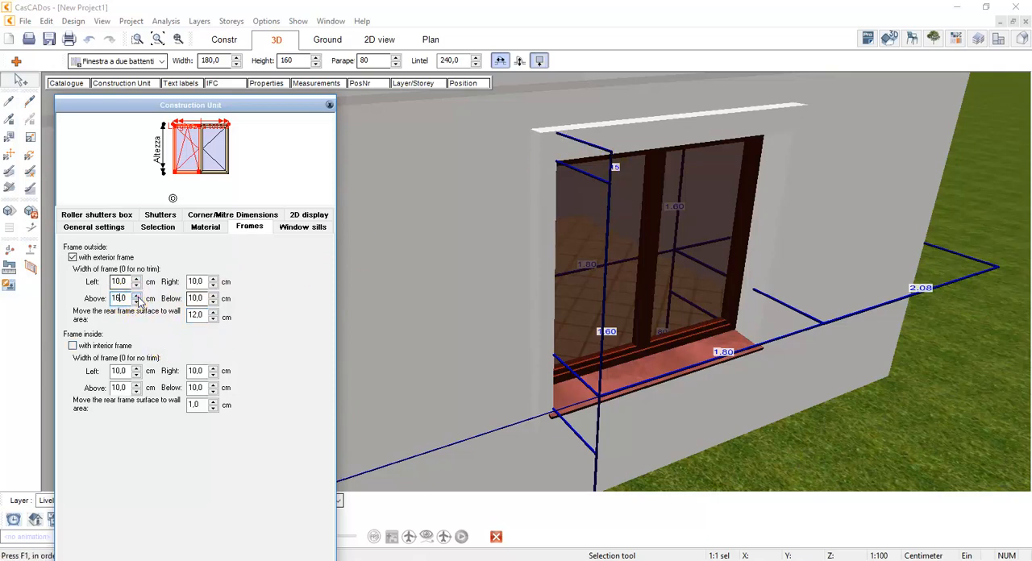
pyautogui.click(136, 295)
pyautogui.click(137, 296)
pyautogui.click(136, 295)
pyautogui.click(136, 295)
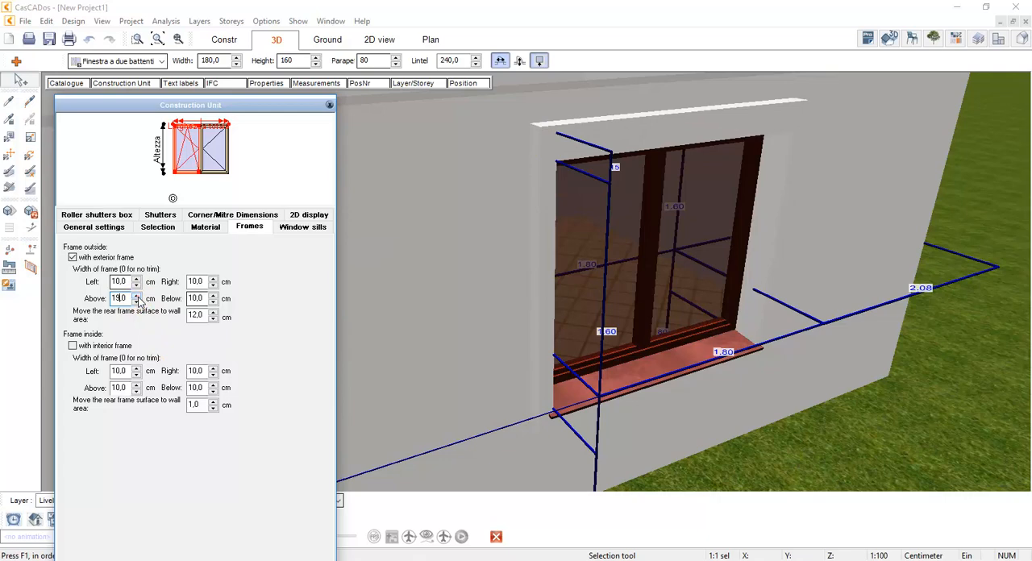
pyautogui.click(101, 258)
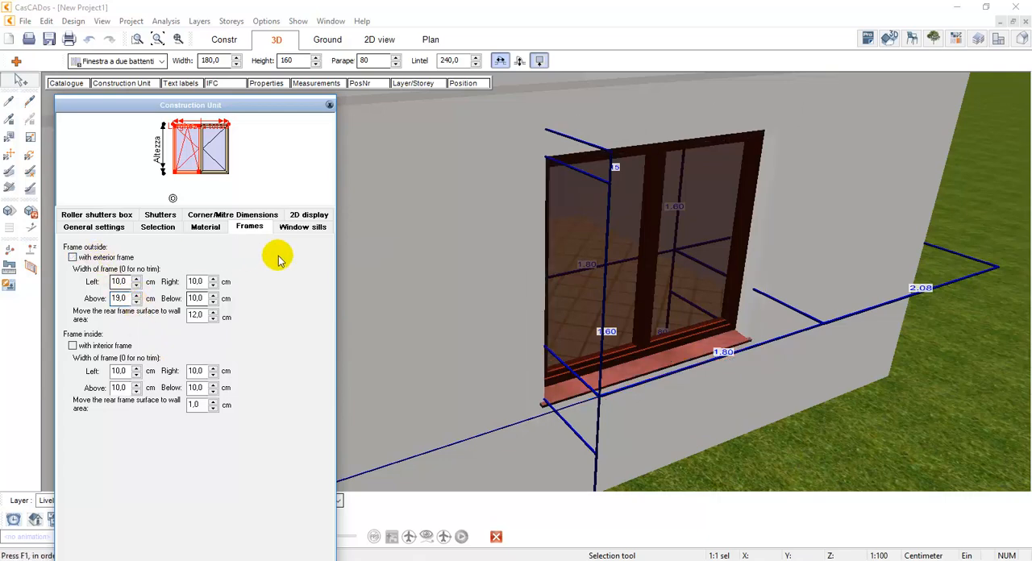
# Try a 16 cm projection on one side of the outer windowsill and restore it to 3 cm
pyautogui.click(290, 232)
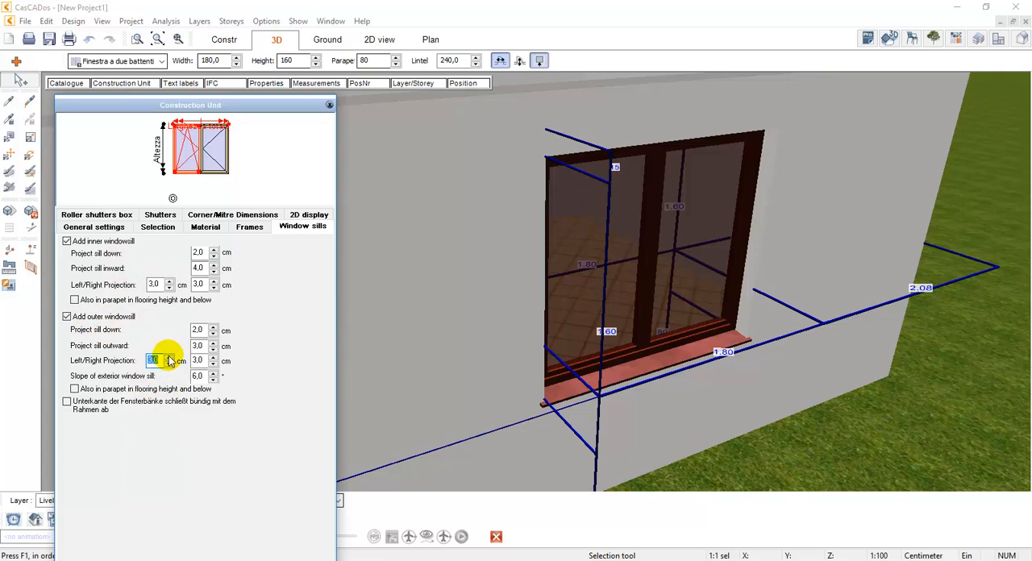
pyautogui.click(169, 359)
pyautogui.scroll(2, 715, 352)
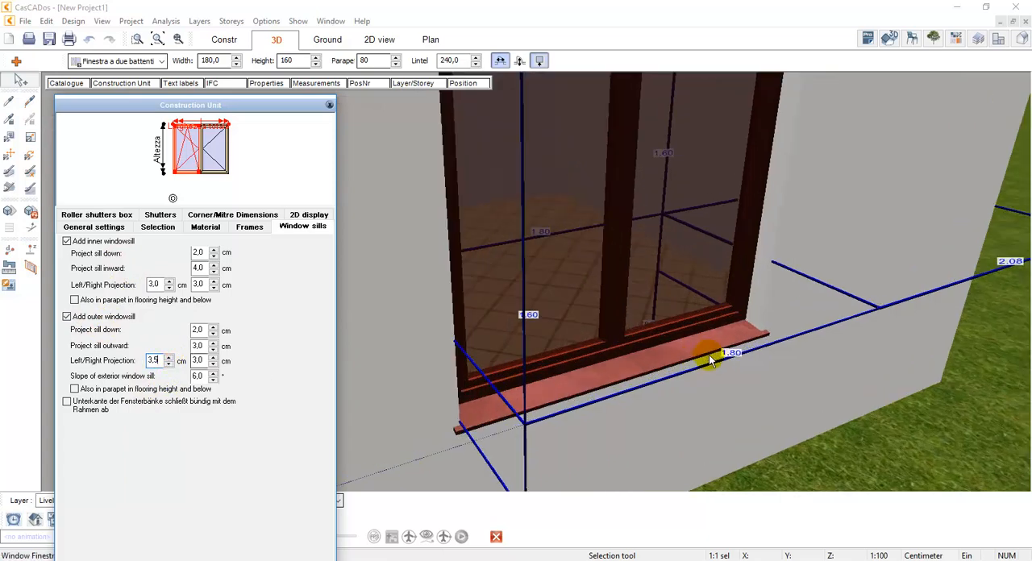
pyautogui.click(170, 357)
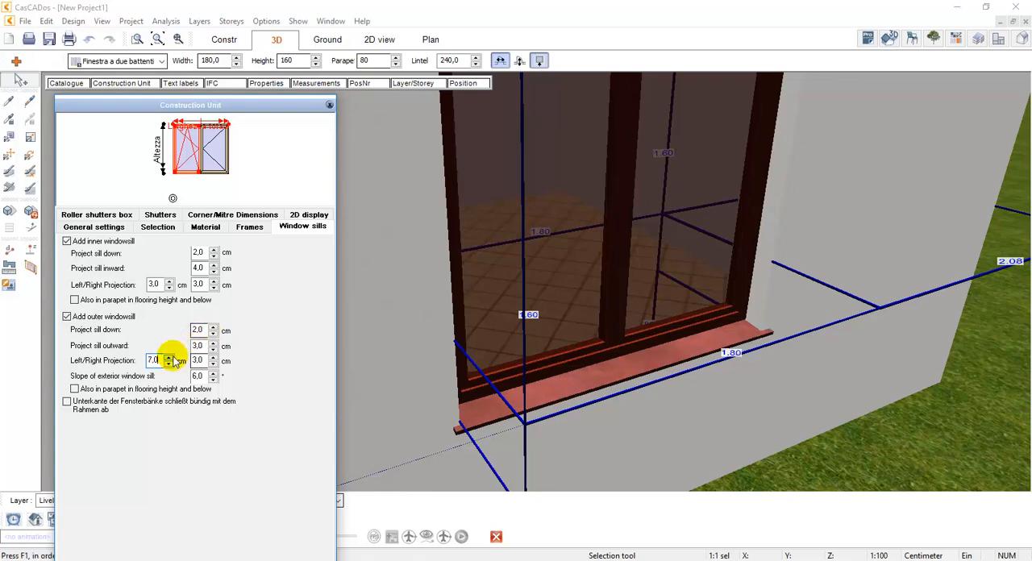
pyautogui.click(171, 357)
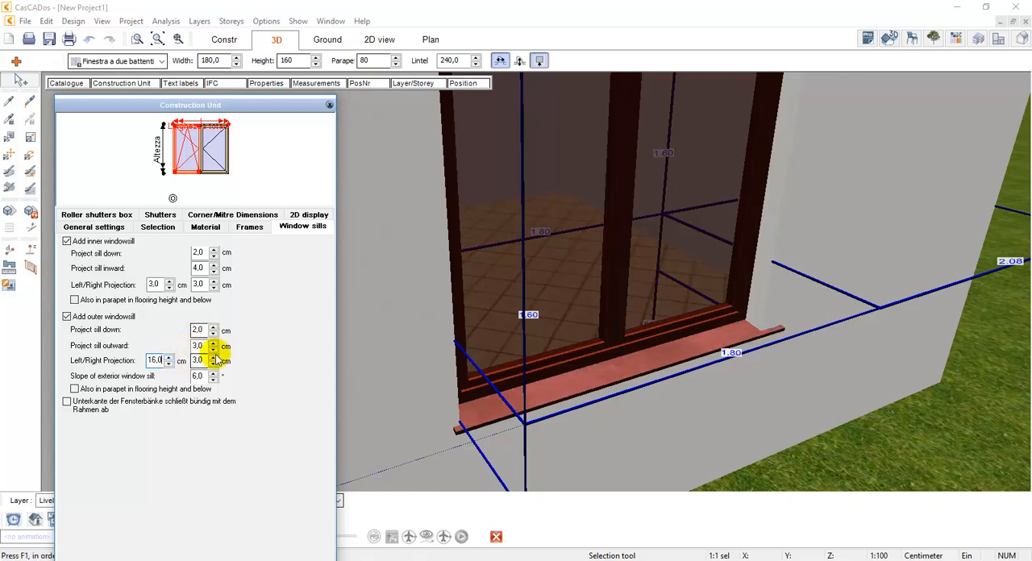
pyautogui.doubleClick(155, 360)
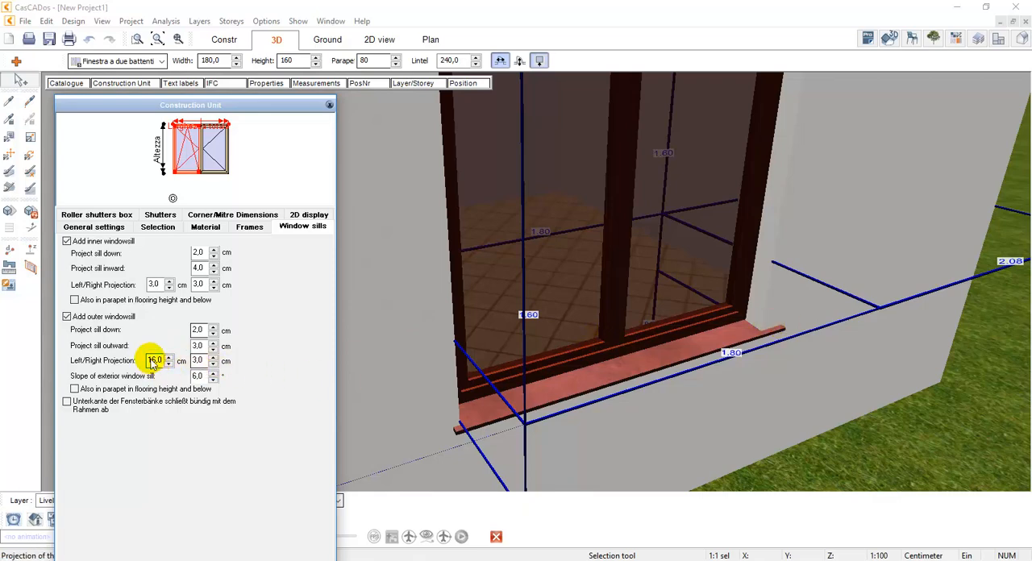
pyautogui.write('3')
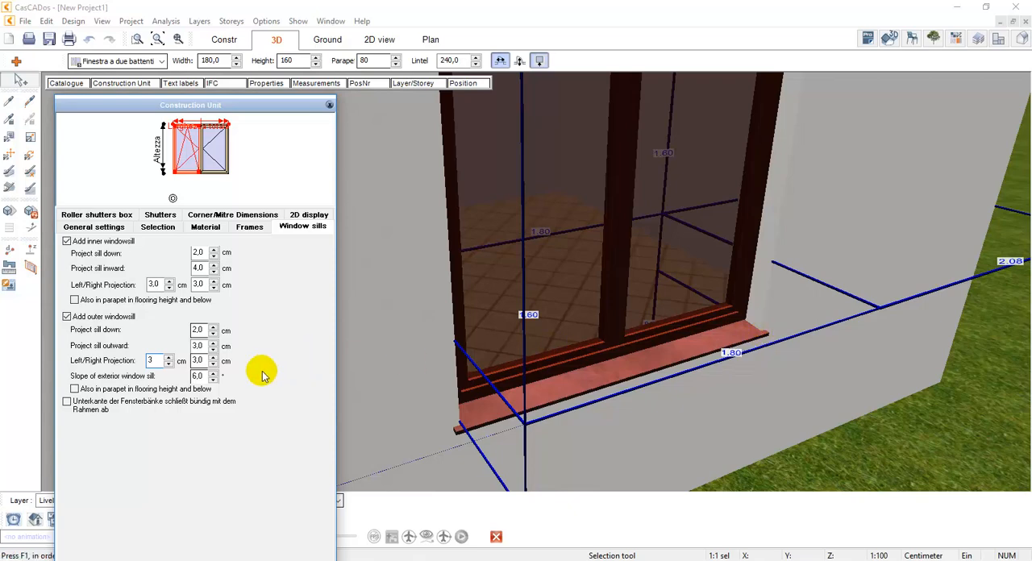
# Try a steeper slope on the exterior window sill and set it to 3°
pyautogui.click(198, 376)
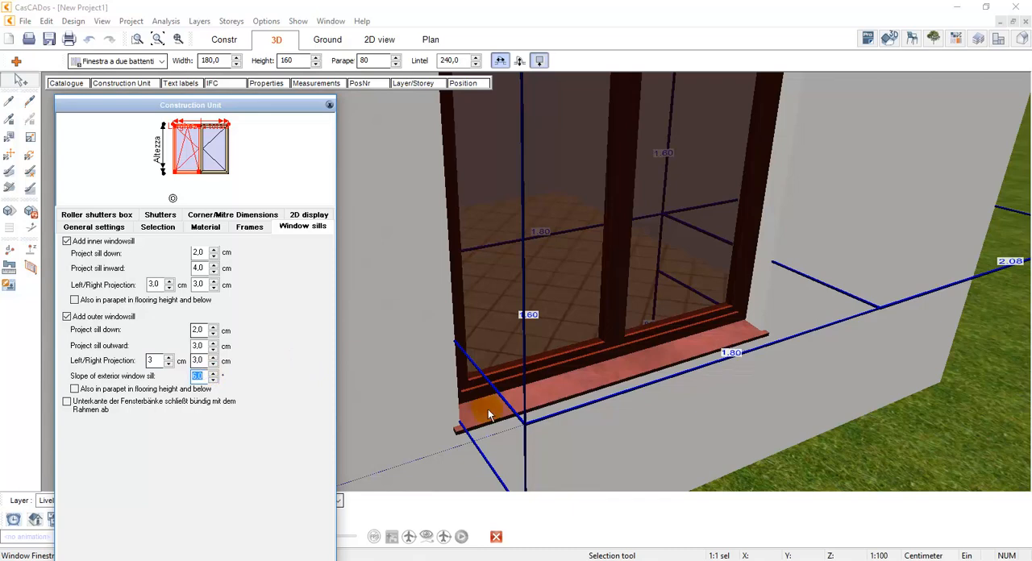
pyautogui.click(215, 374)
pyautogui.click(214, 374)
pyautogui.click(214, 373)
pyautogui.click(215, 373)
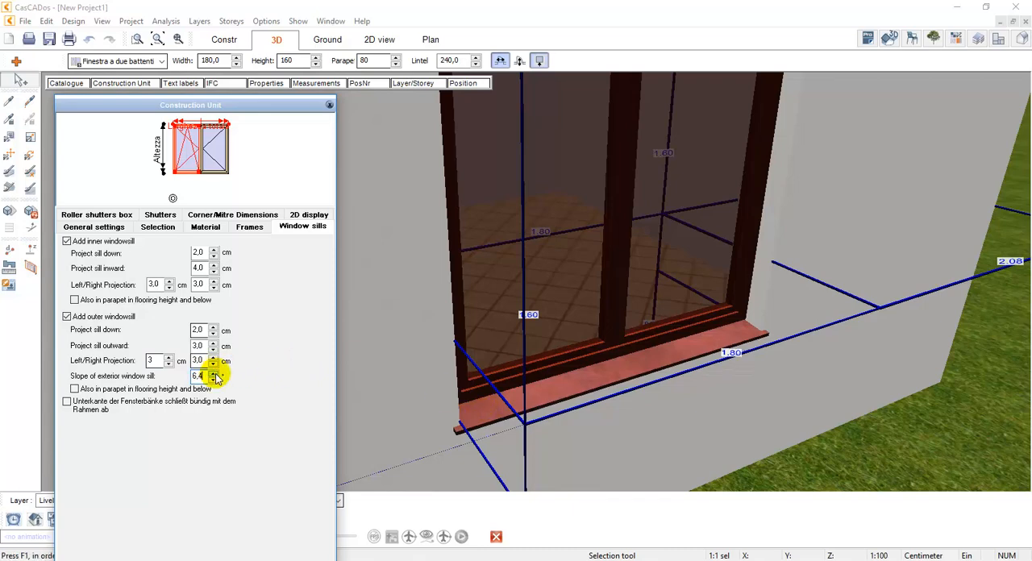
pyautogui.moveTo(215, 375); pyautogui.dragTo(215, 375)
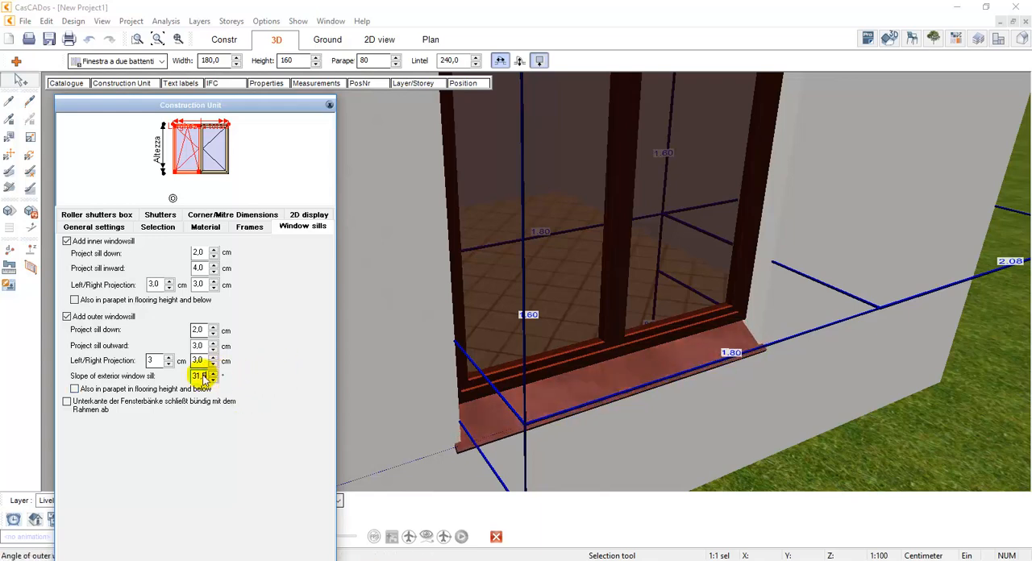
pyautogui.doubleClick(203, 375)
pyautogui.write('3')
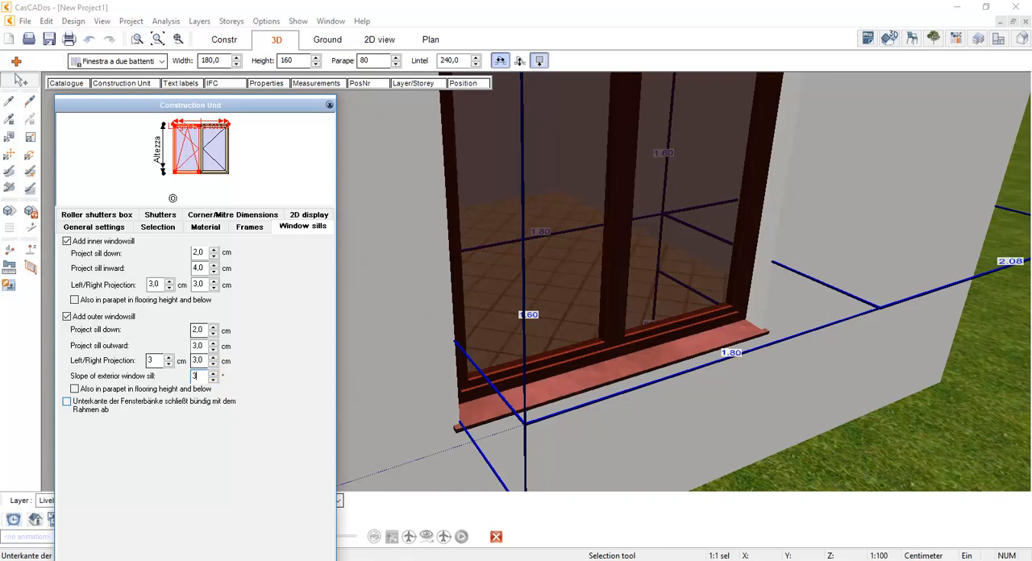
# Add a roller shutters box to the window and check the options for its position in the wall
pyautogui.scroll(-3, 554, 378)
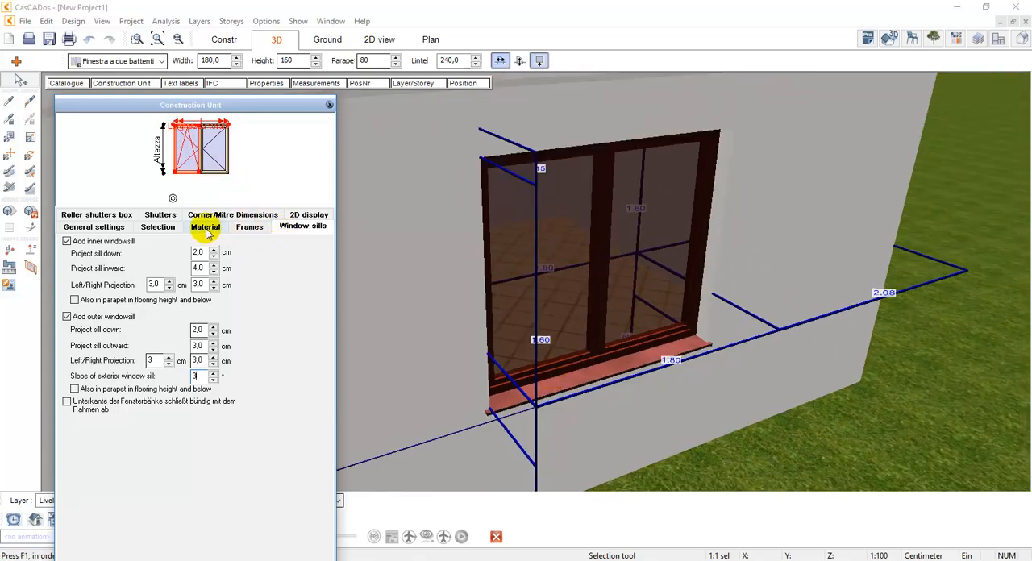
pyautogui.click(121, 216)
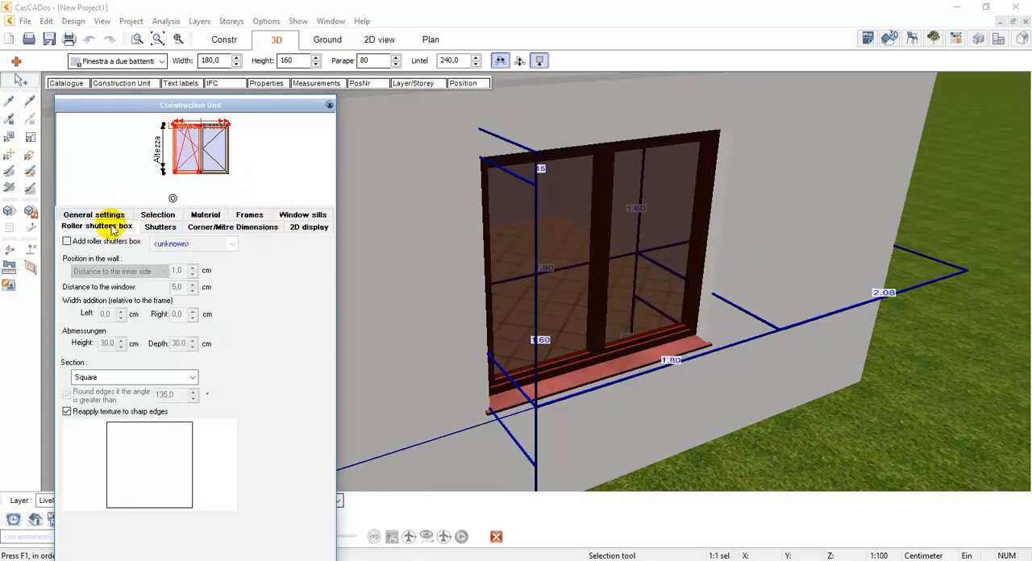
pyautogui.click(90, 241)
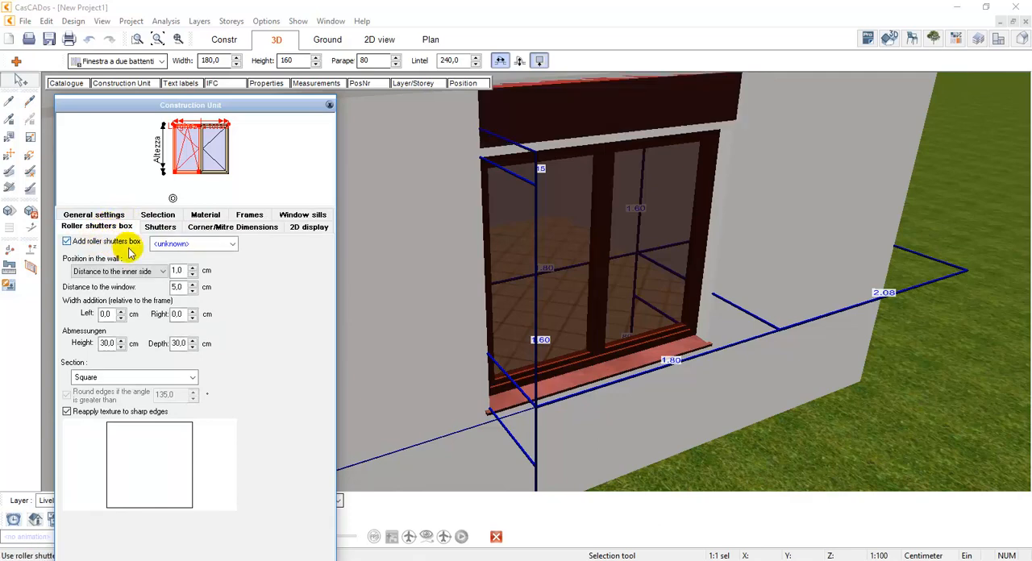
pyautogui.click(157, 273)
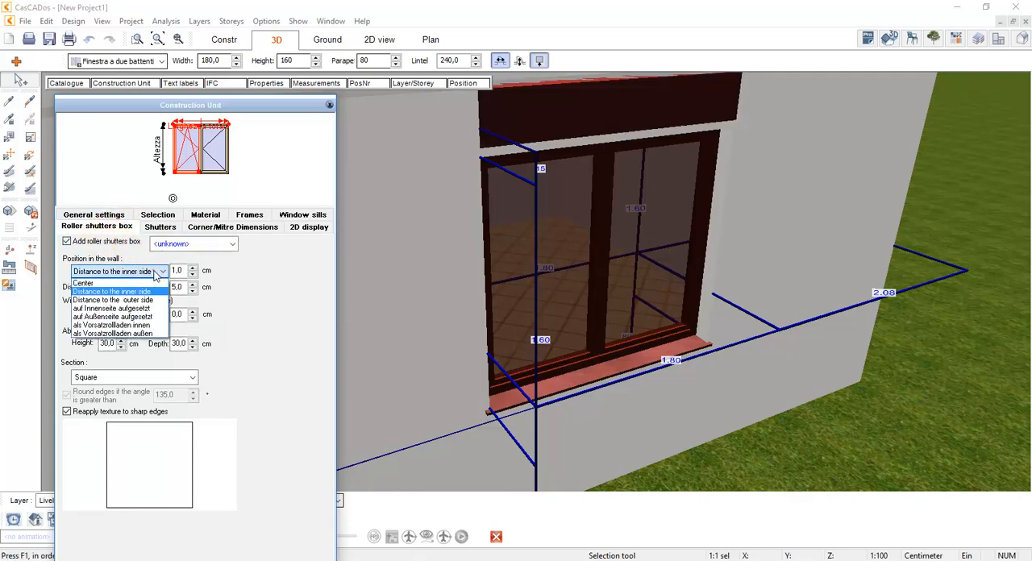
pyautogui.click(155, 271)
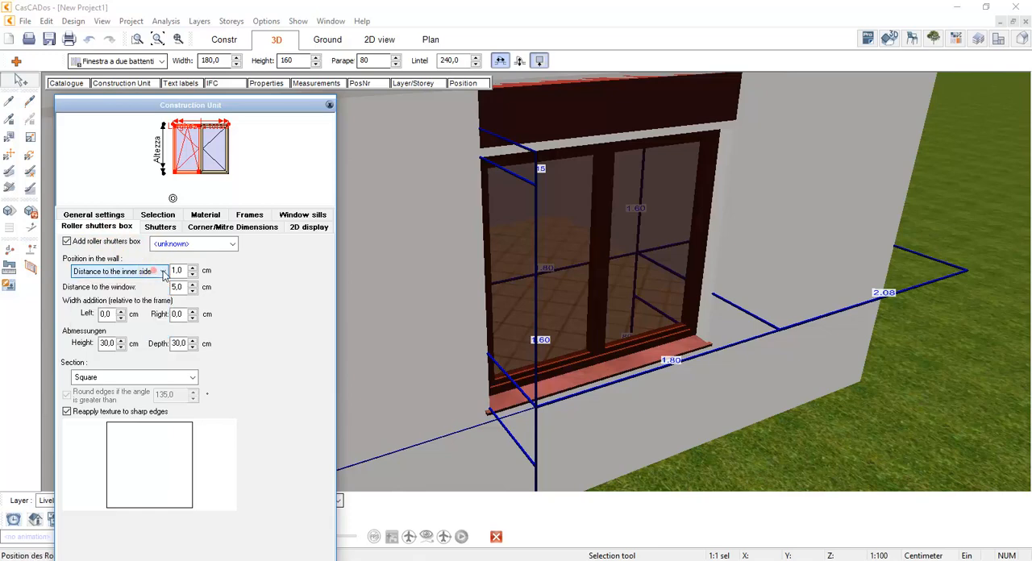
# Try the Cassone per avvolgibile 05 and 04 sections on the roller shutters box and switch the box off again
pyautogui.click(148, 377)
pyautogui.scroll(-2, 141, 462)
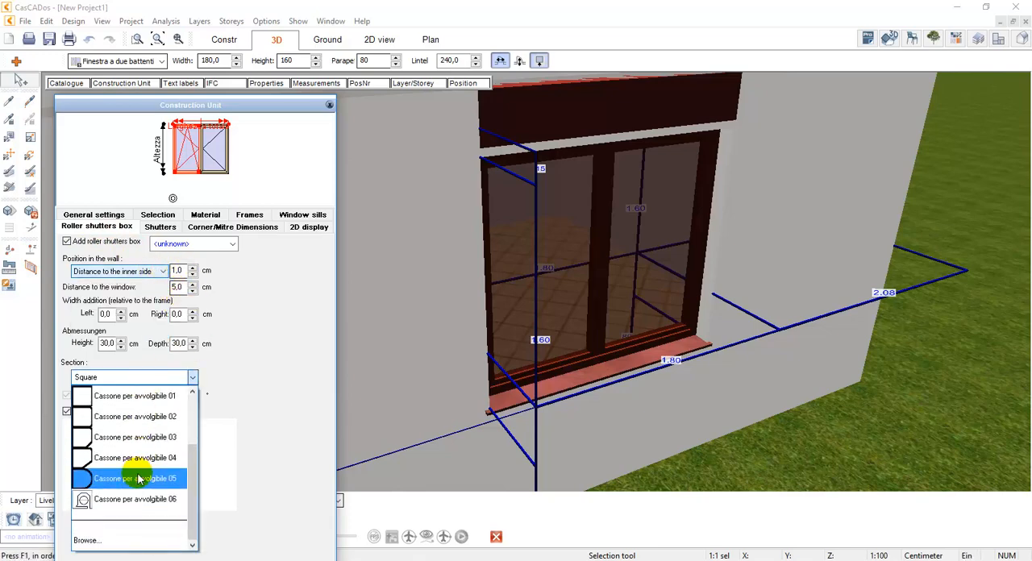
pyautogui.click(142, 479)
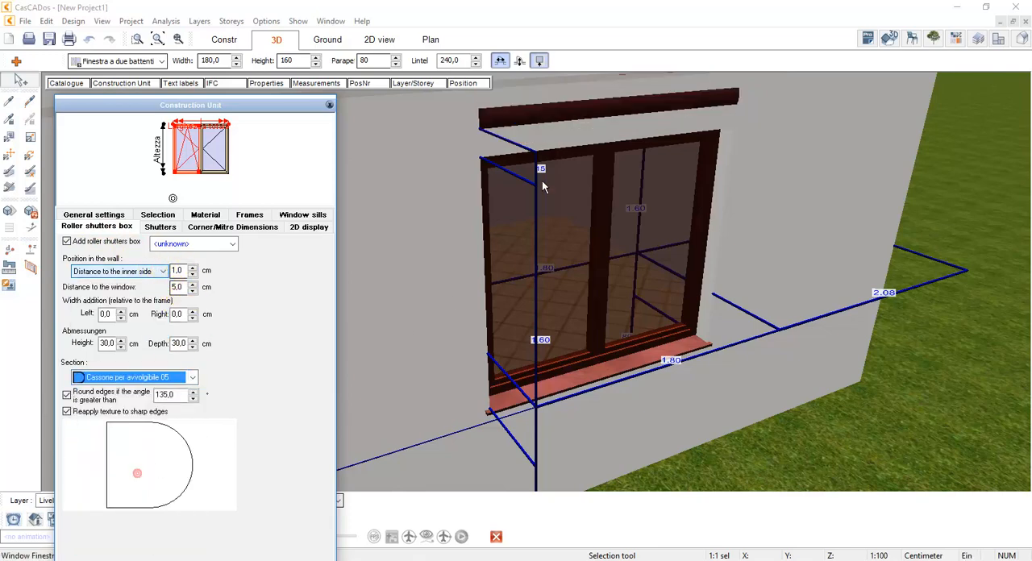
pyautogui.click(192, 378)
pyautogui.click(138, 458)
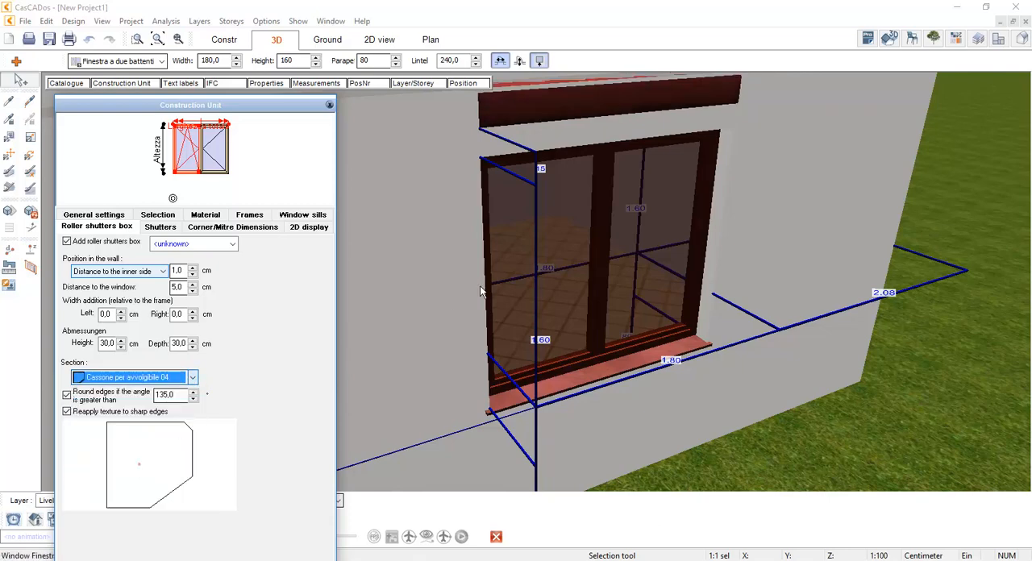
pyautogui.click(67, 241)
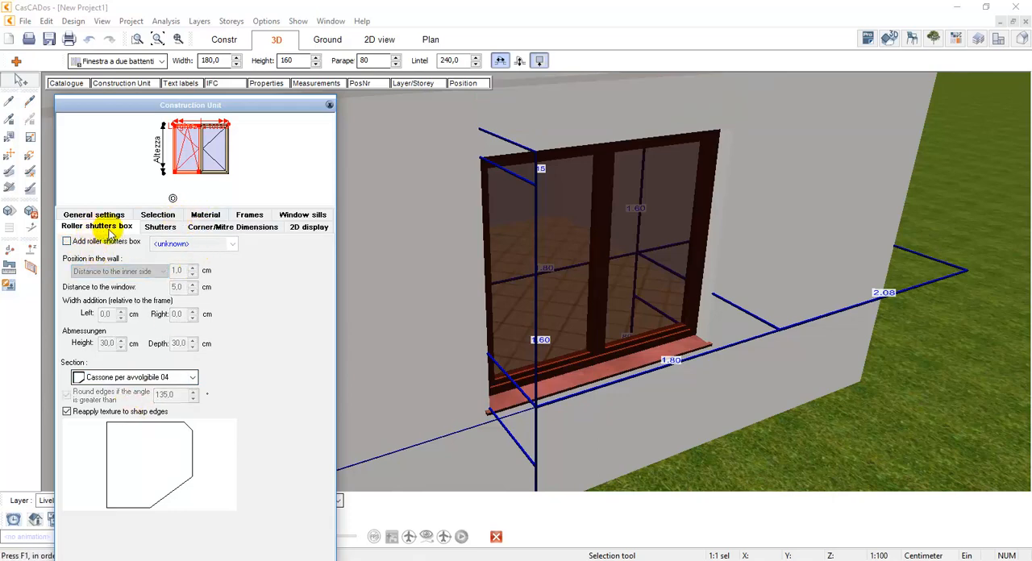
# Add sliding shutters to the window, one on each side, and set their opening to 87,01 %
pyautogui.click(162, 228)
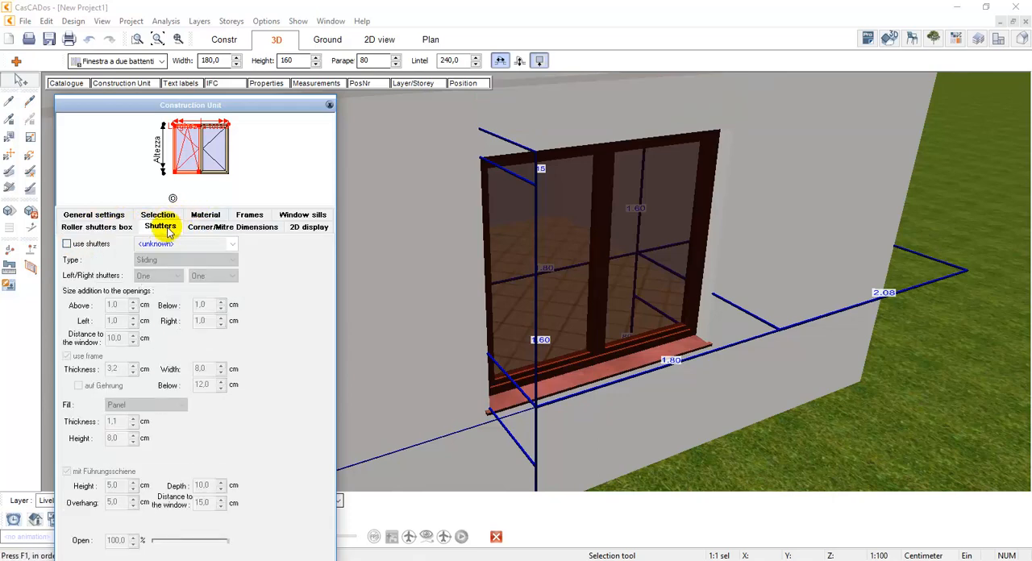
pyautogui.click(97, 246)
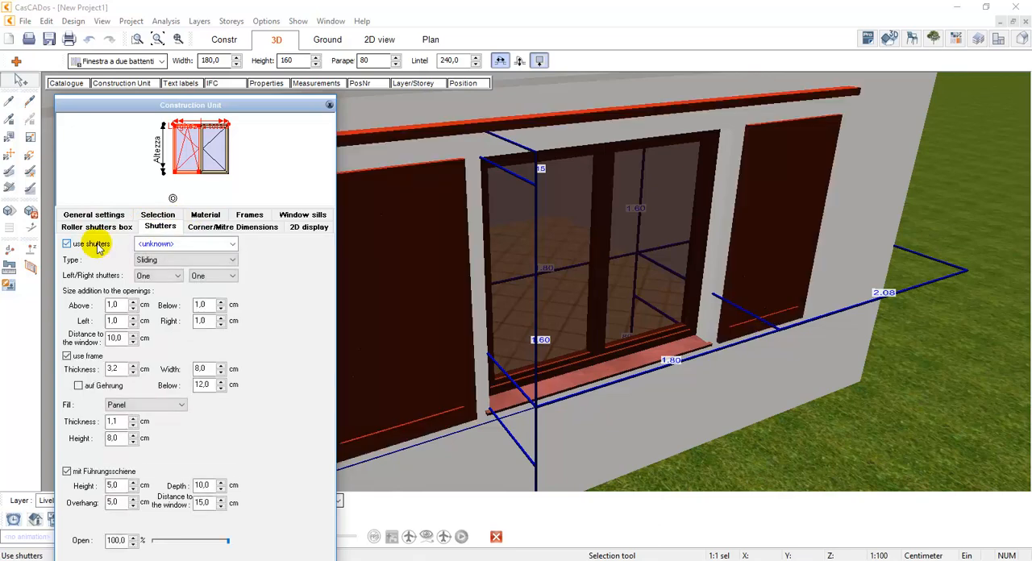
pyautogui.click(149, 259)
pyautogui.click(155, 269)
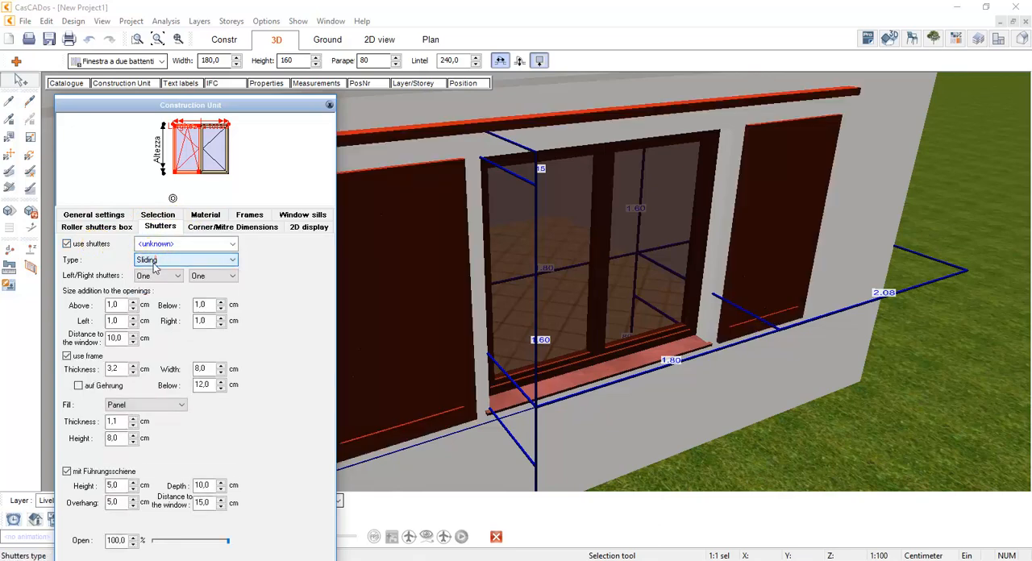
pyautogui.click(158, 276)
pyautogui.click(145, 288)
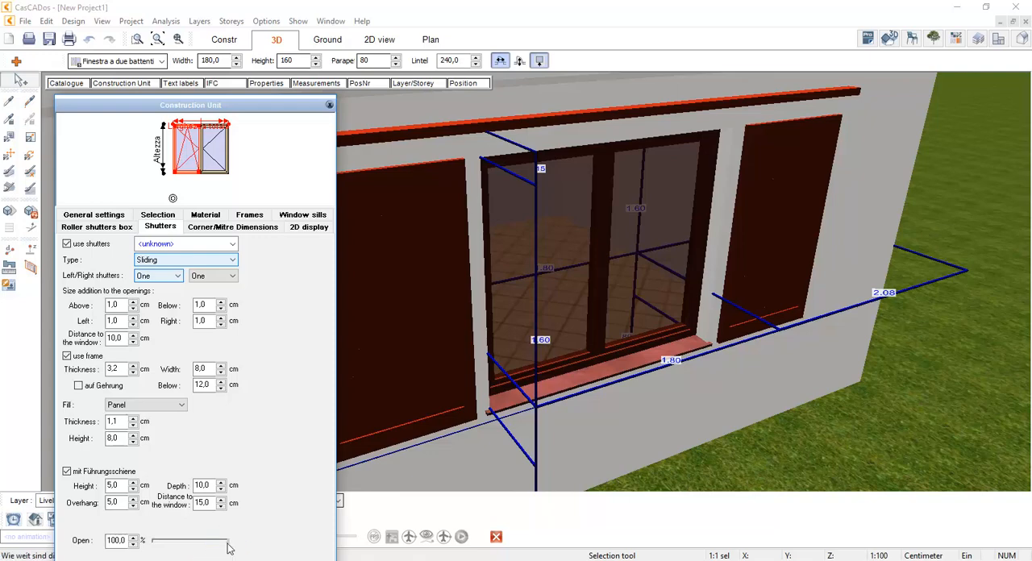
pyautogui.moveTo(228, 549)
pyautogui.mouseDown()
pyautogui.moveTo(190, 548)
pyautogui.moveTo(218, 546)
pyautogui.mouseUp()
pyautogui.click(185, 544)
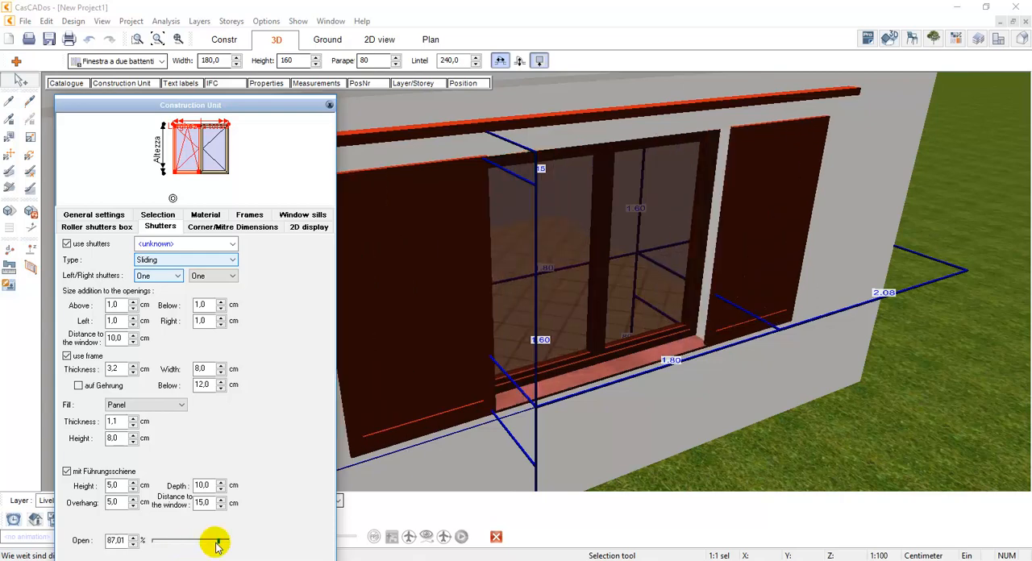
# Try the Folding type for the shutters and set the type to Hinged
pyautogui.click(175, 260)
pyautogui.click(153, 279)
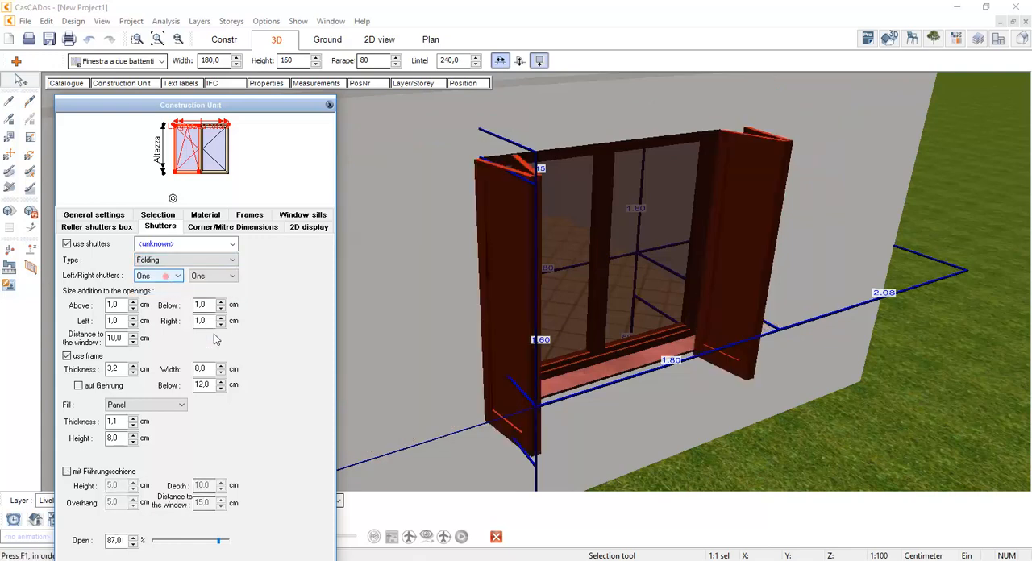
pyautogui.moveTo(214, 540)
pyautogui.mouseDown()
pyautogui.moveTo(178, 546)
pyautogui.moveTo(213, 541)
pyautogui.mouseUp()
pyautogui.click(171, 259)
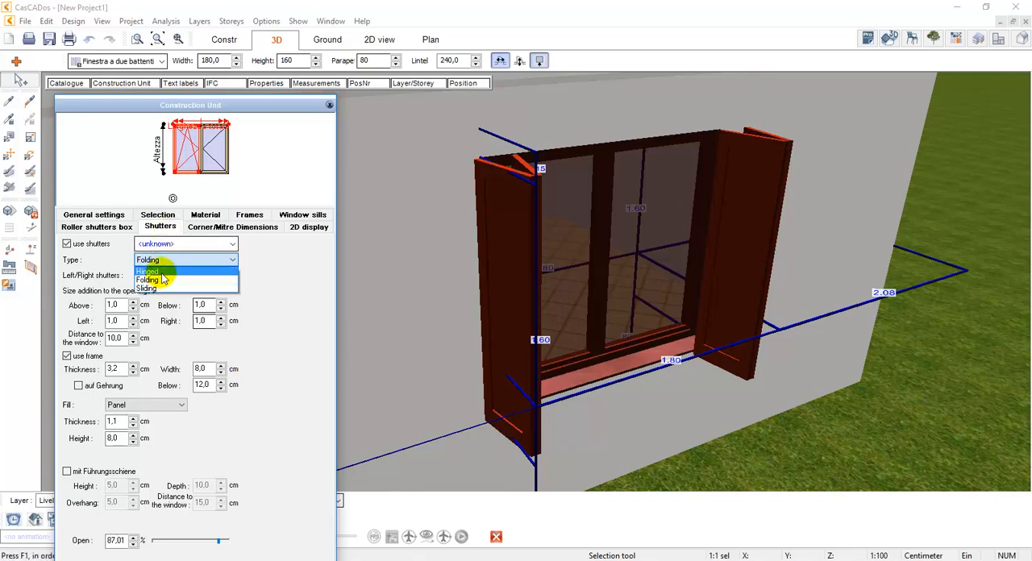
pyautogui.click(153, 272)
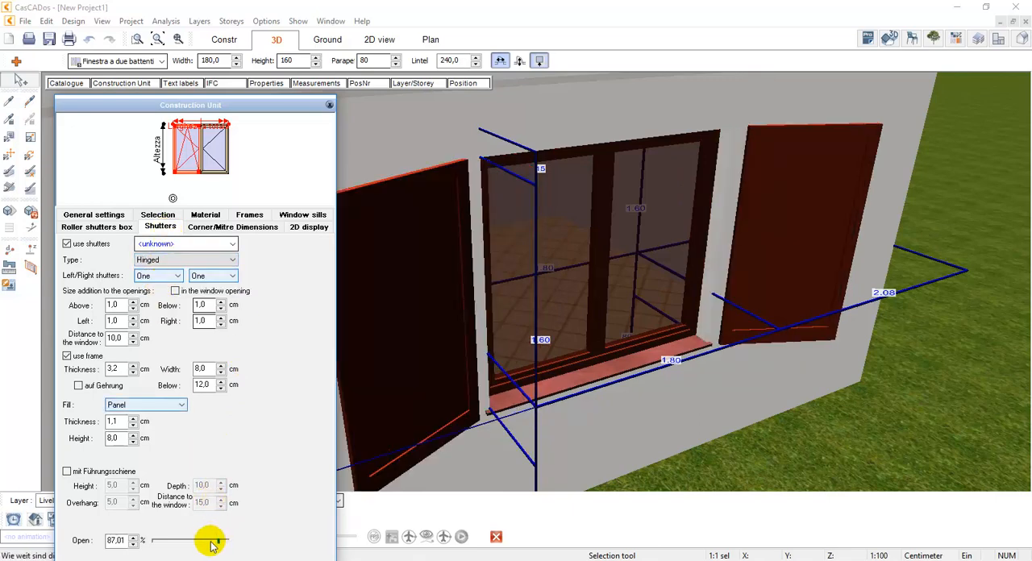
pyautogui.moveTo(207, 542)
pyautogui.mouseDown()
pyautogui.moveTo(184, 543)
pyautogui.moveTo(208, 546)
pyautogui.mouseUp()
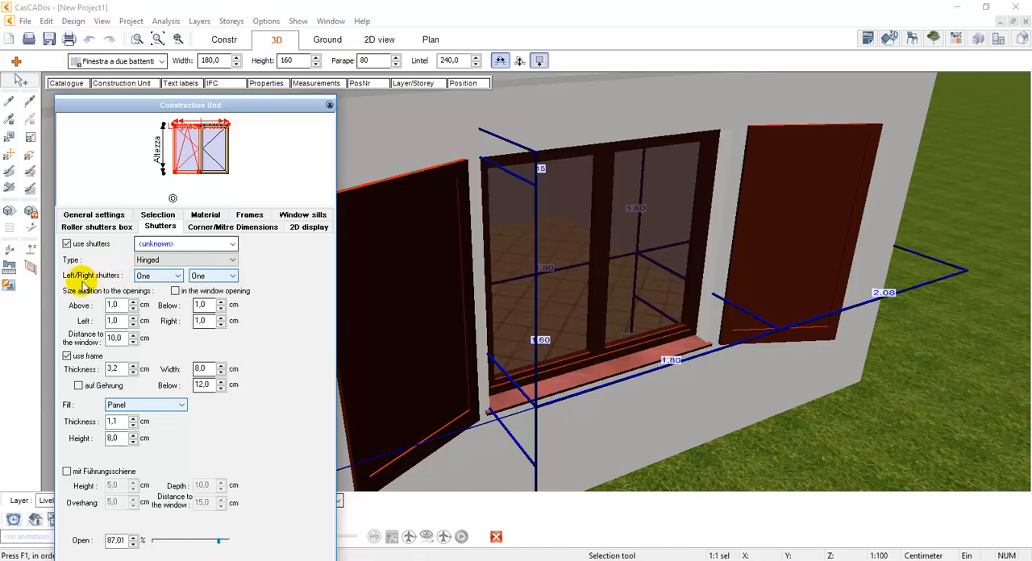
# Use two shutters on the right side of the window and set the opening to 27,01 %
pyautogui.click(204, 277)
pyautogui.click(206, 296)
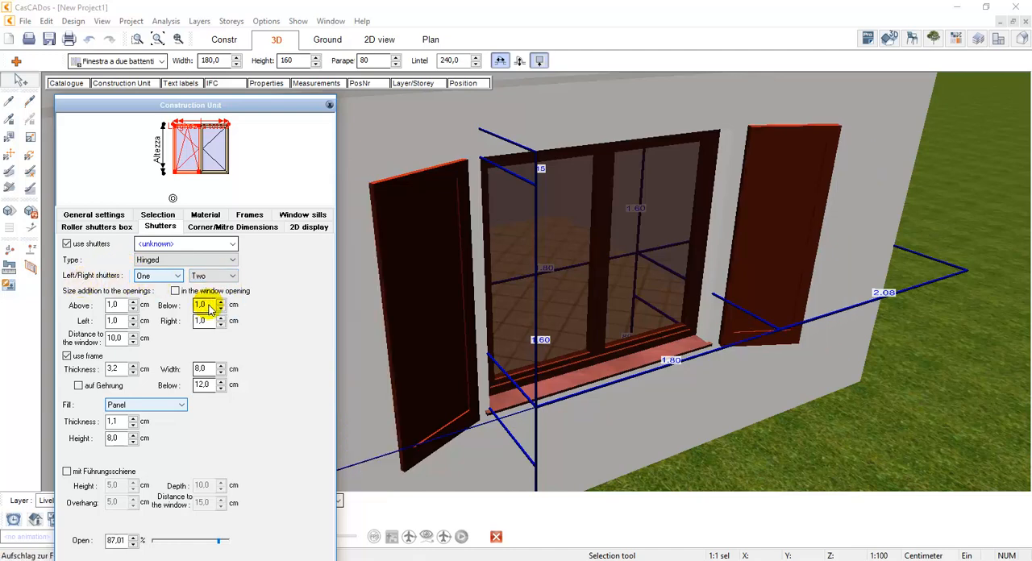
pyautogui.moveTo(217, 541); pyautogui.dragTo(174, 542)
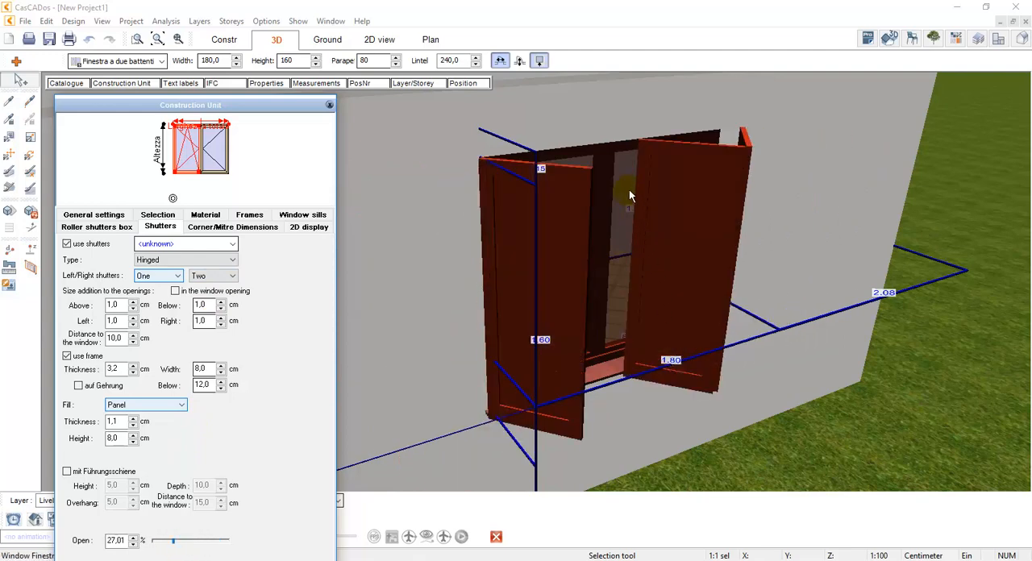
# Try three shutters on the right side of the window and restore two
pyautogui.click(215, 276)
pyautogui.click(216, 313)
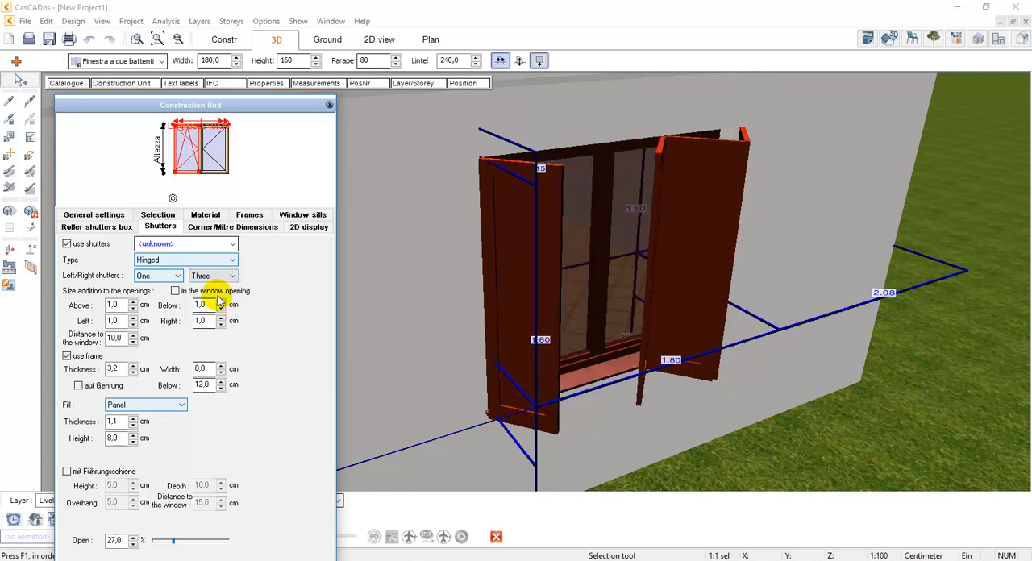
pyautogui.click(215, 277)
pyautogui.click(214, 305)
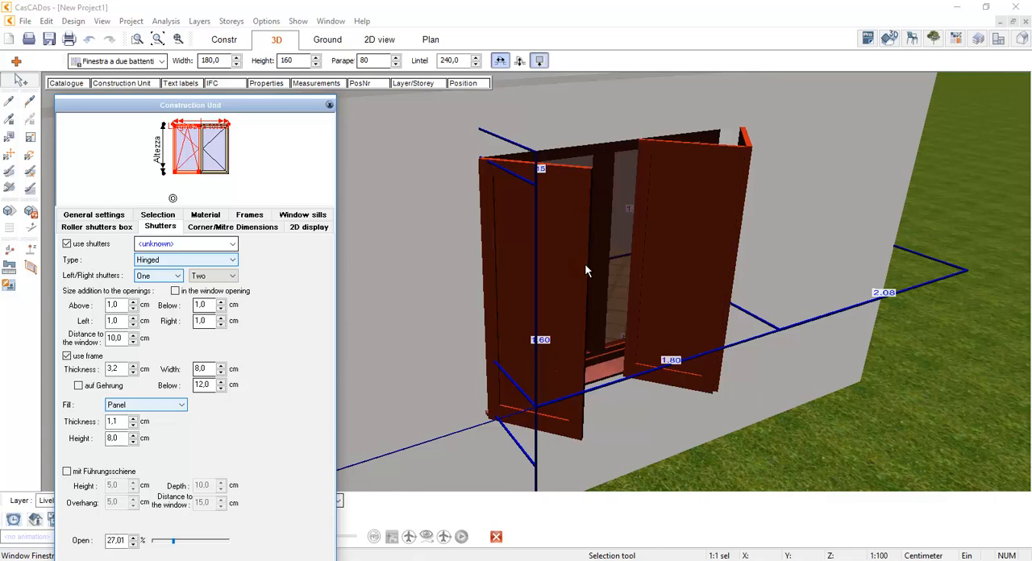
# Try the Jalousie fill on the hinged shutters
pyautogui.click(144, 405)
pyautogui.click(129, 434)
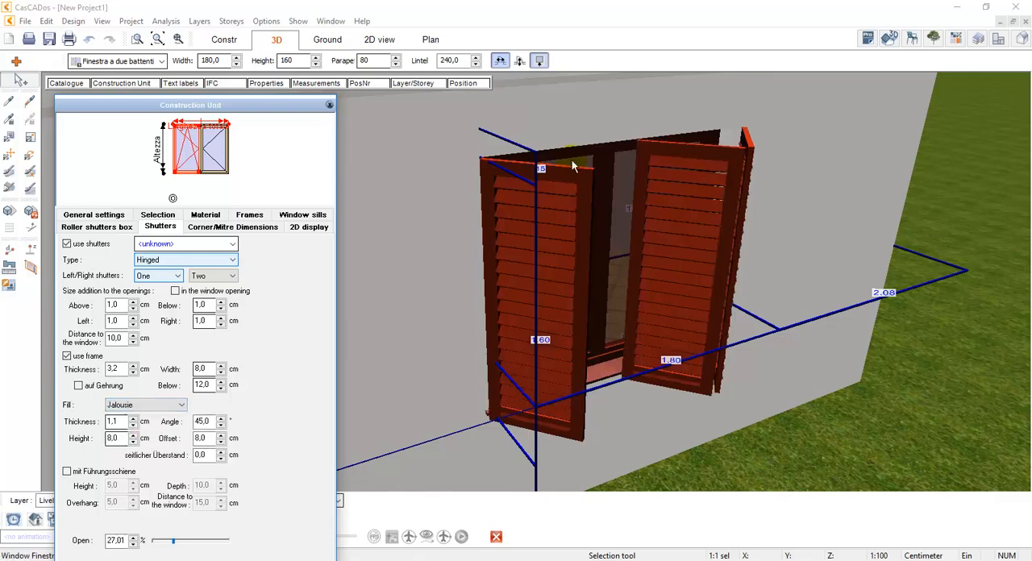
pyautogui.doubleClick(114, 426)
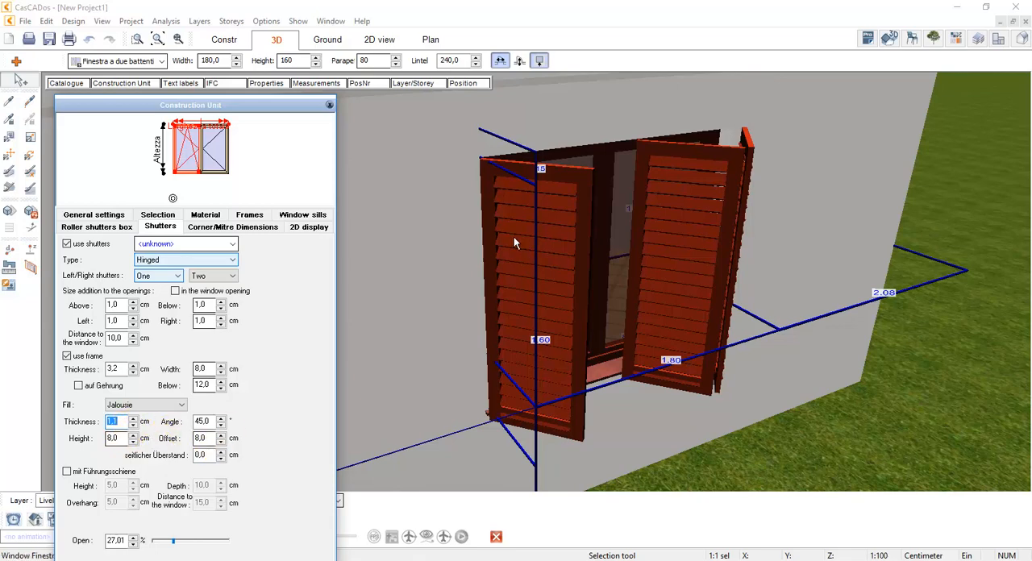
# Change the shutter fill to a 3D object and browse the construction elements to the Serie 14 shutters under Imposte
pyautogui.click(148, 405)
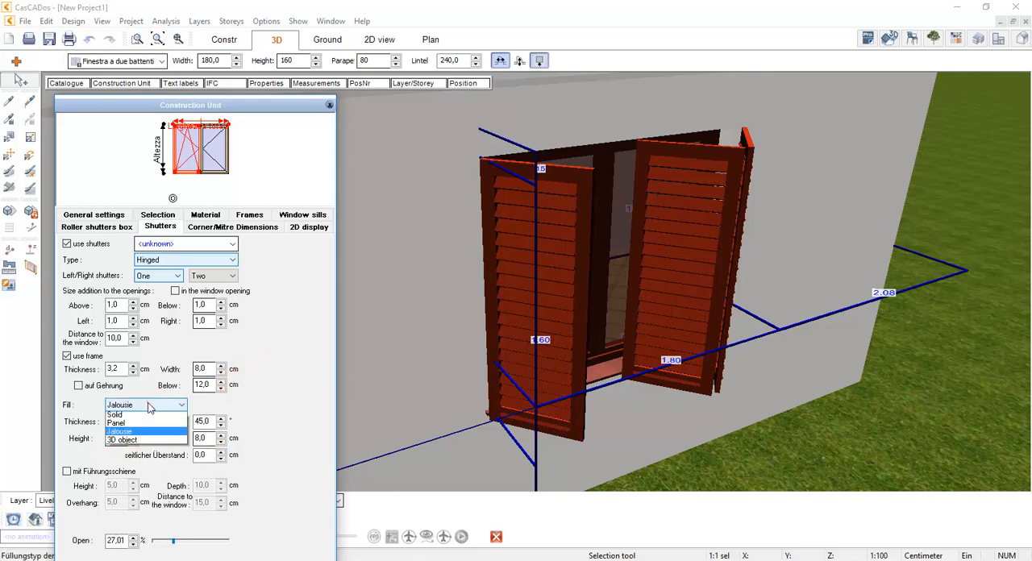
pyautogui.click(142, 443)
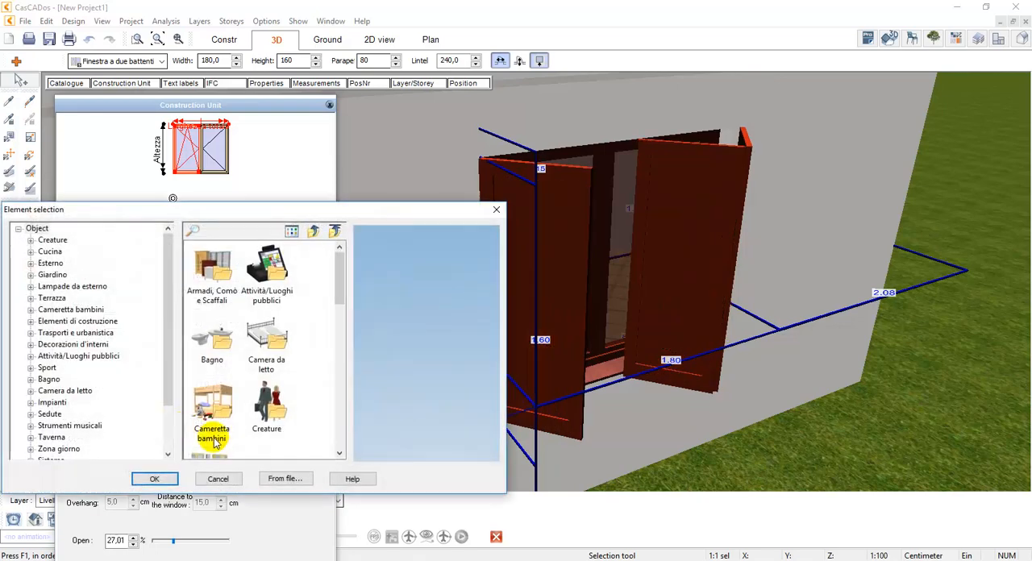
pyautogui.scroll(-3, 335, 278)
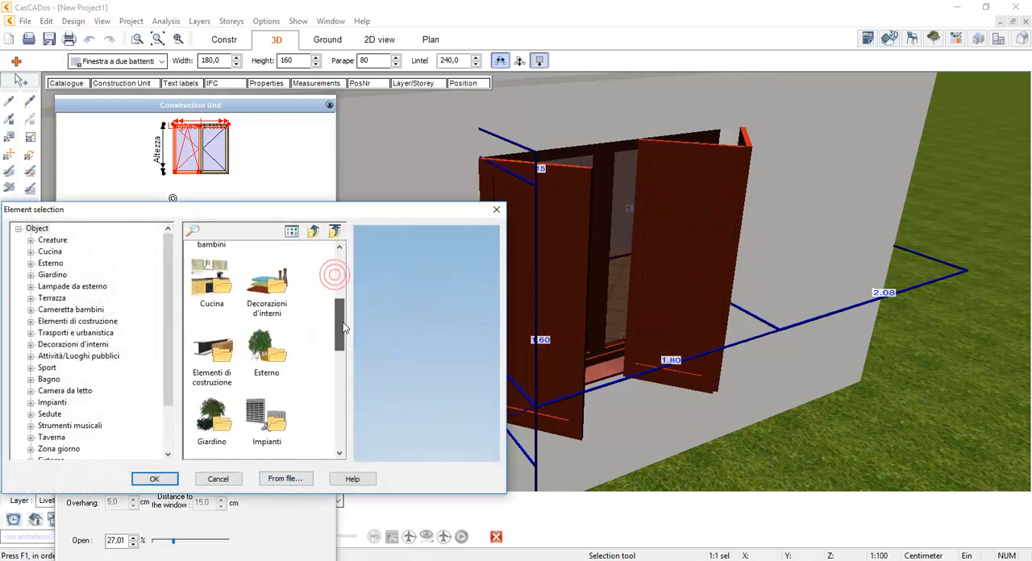
pyautogui.doubleClick(213, 339)
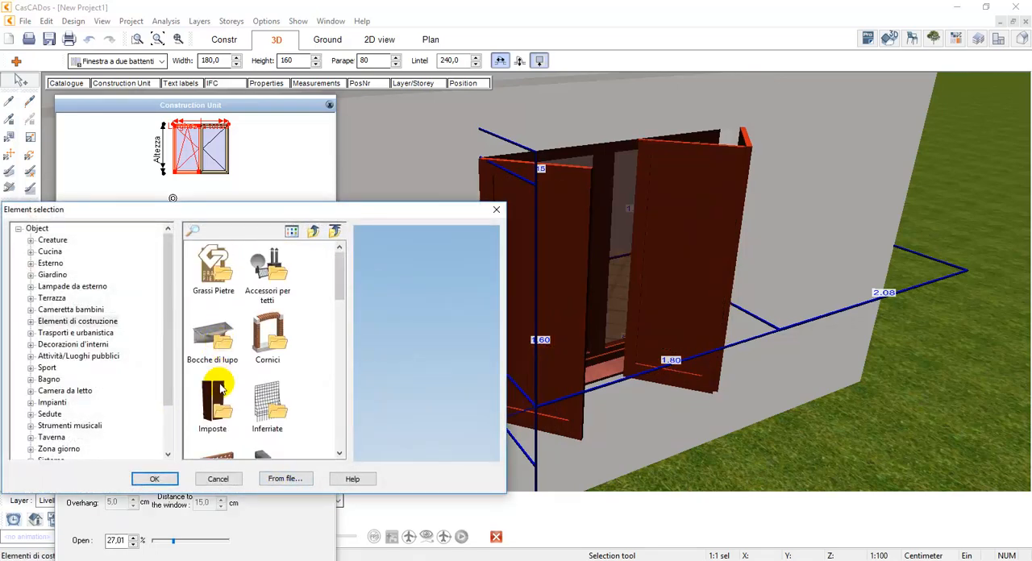
pyautogui.doubleClick(216, 407)
pyautogui.moveTo(345, 313); pyautogui.dragTo(341, 427)
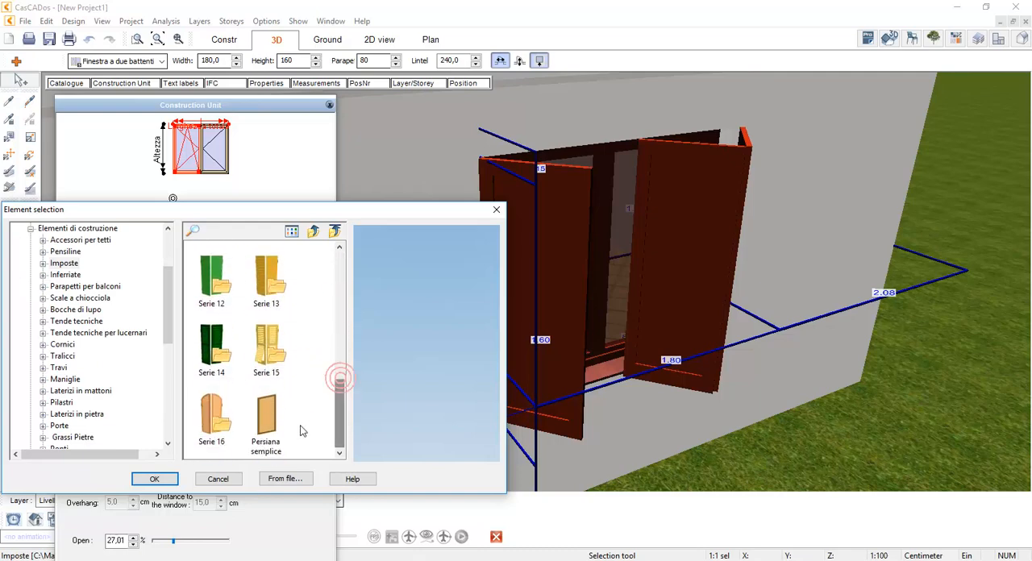
pyautogui.click(258, 365)
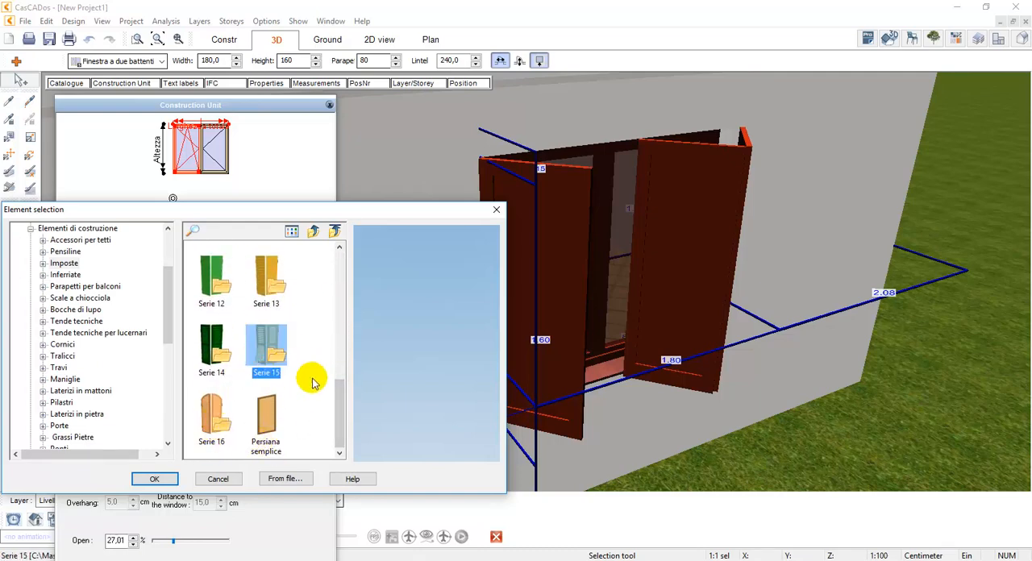
pyautogui.doubleClick(211, 348)
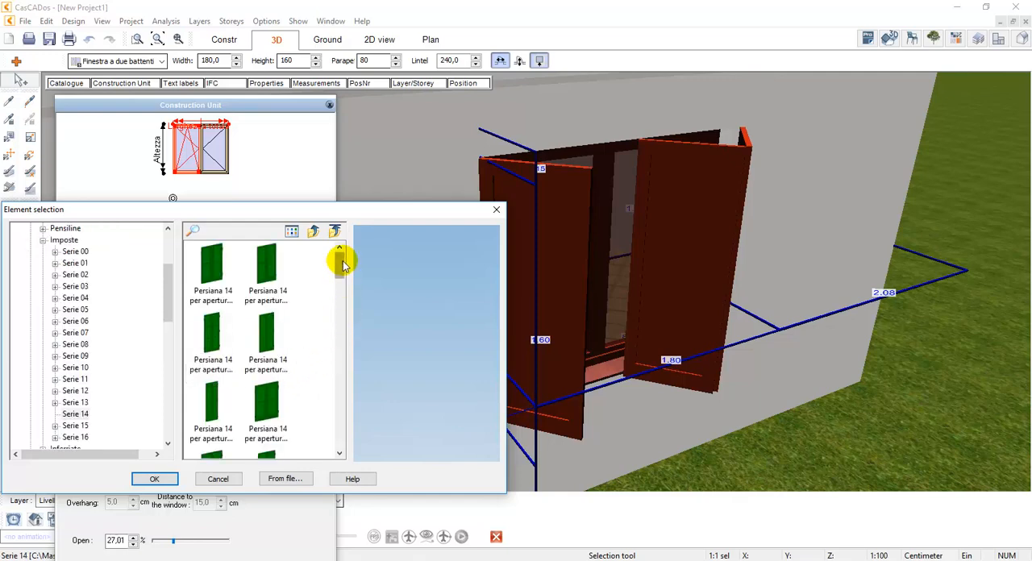
# Preview the green Persiana 14 destra per apertura 40x140cm object and apply it as the shutter fill
pyautogui.moveTo(341, 258); pyautogui.dragTo(327, 312)
pyautogui.click(267, 319)
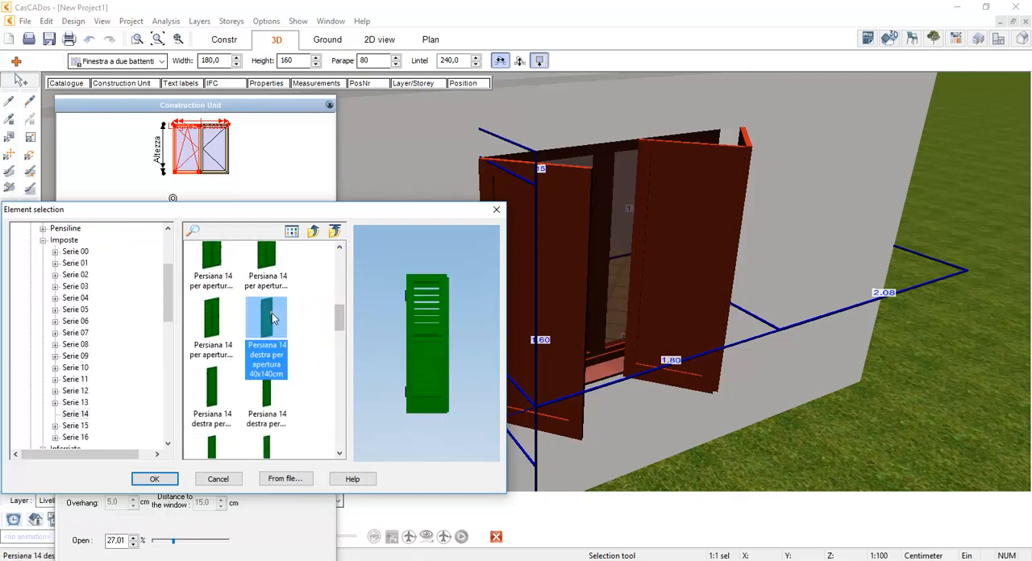
pyautogui.moveTo(441, 329); pyautogui.dragTo(416, 335)
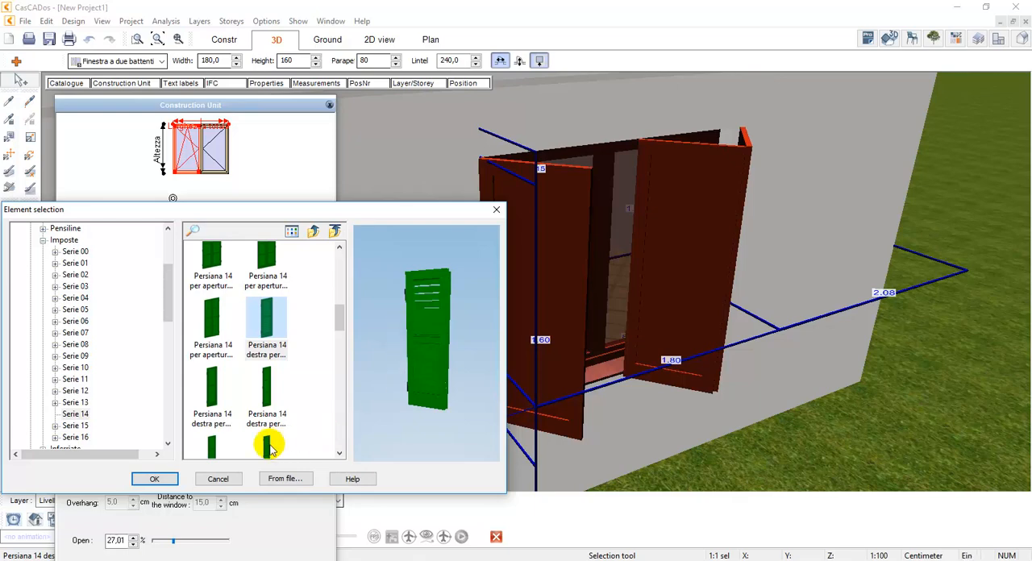
pyautogui.click(153, 479)
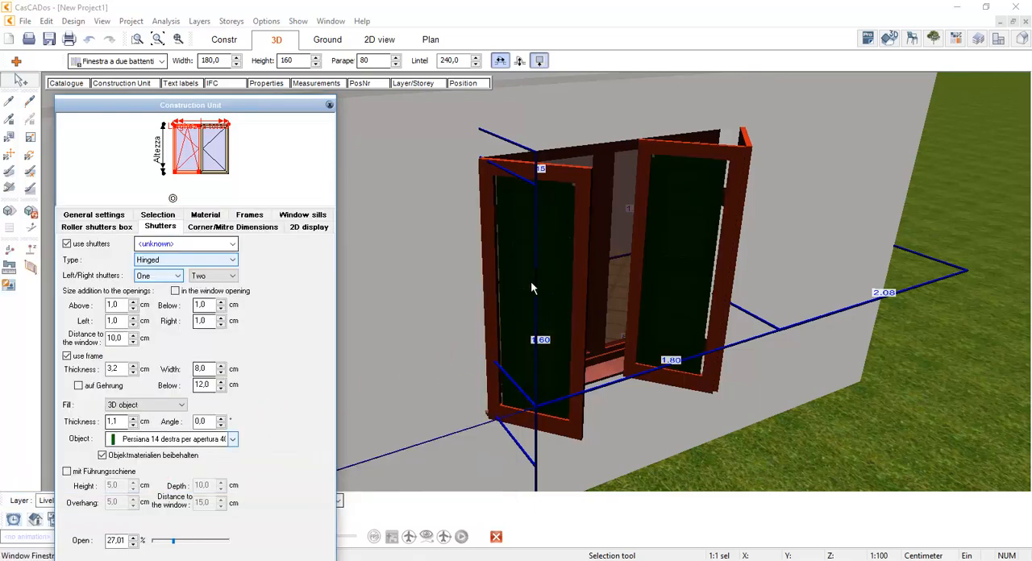
# Switch off the frame around the green shutters, toggling it once to compare
pyautogui.click(67, 356)
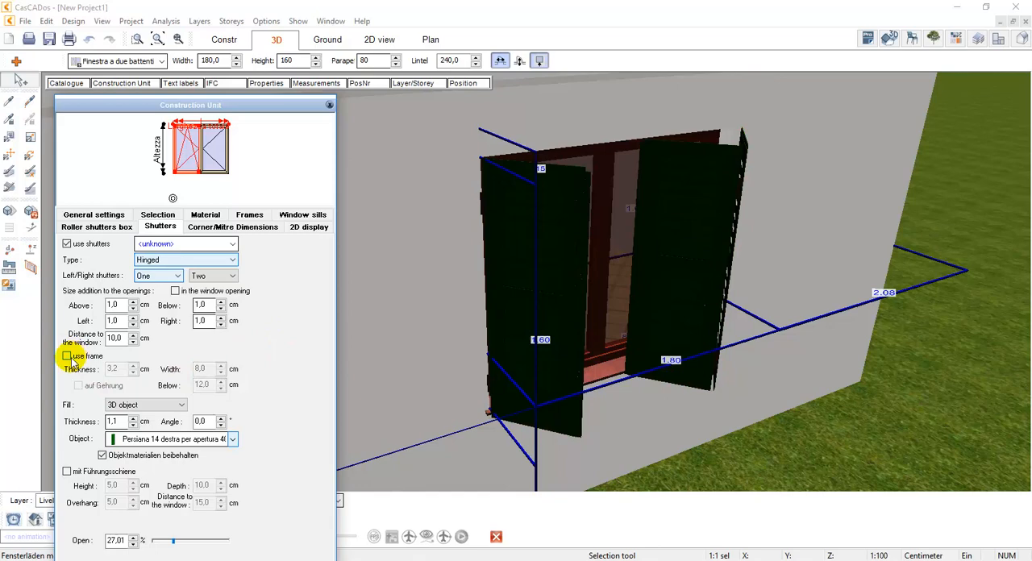
pyautogui.click(70, 360)
pyautogui.click(70, 360)
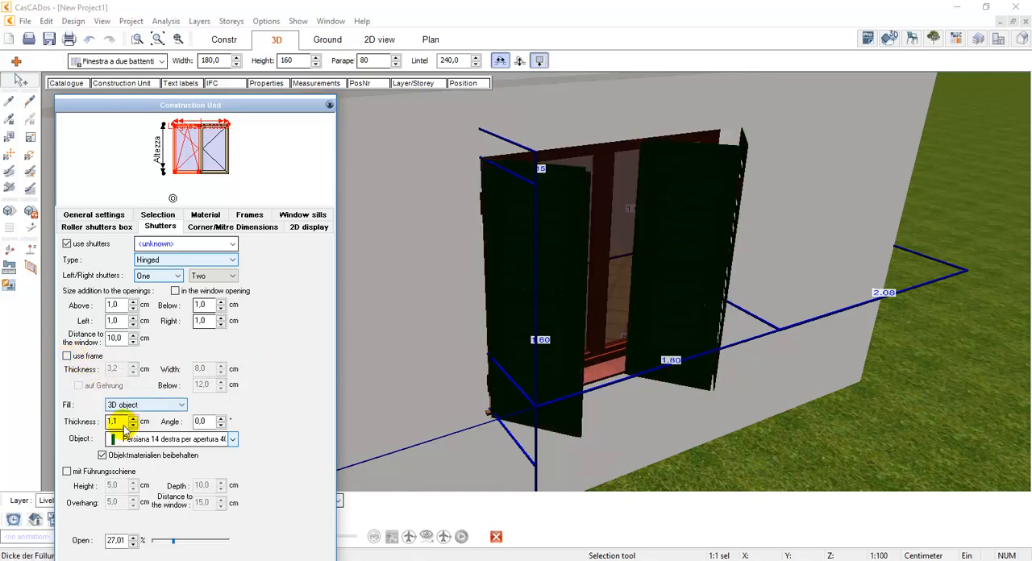
# Set the thickness of the green shutters' 3D object fill to 6 cm
pyautogui.moveTo(121, 424); pyautogui.dragTo(65, 422)
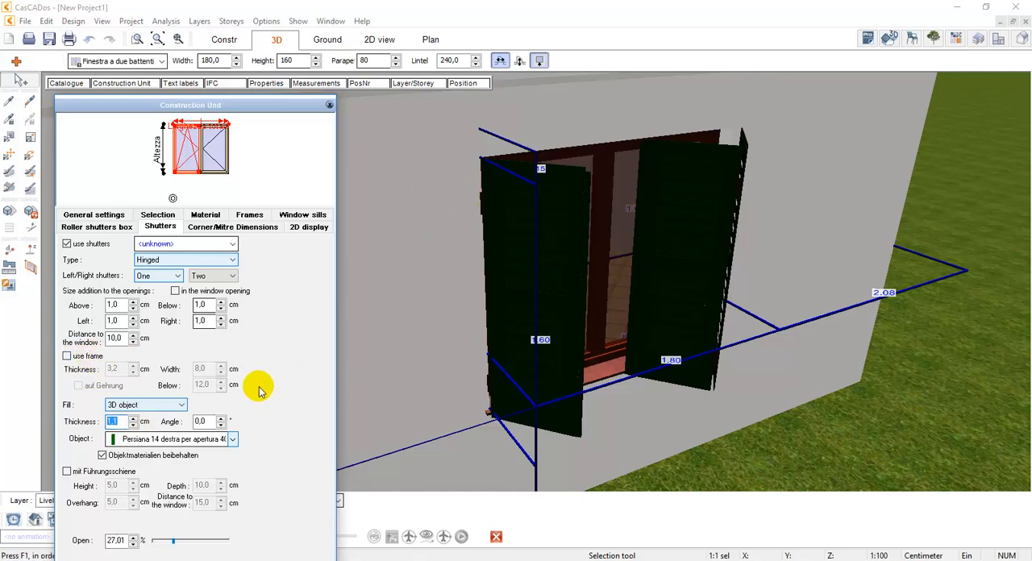
pyautogui.write('6')
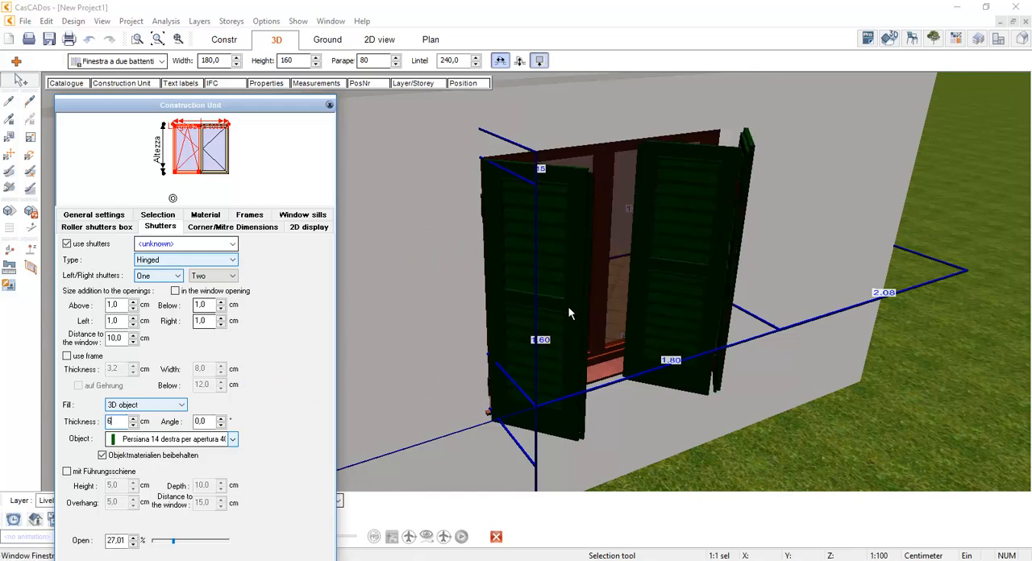
pyautogui.click(167, 540)
pyautogui.click(746, 165)
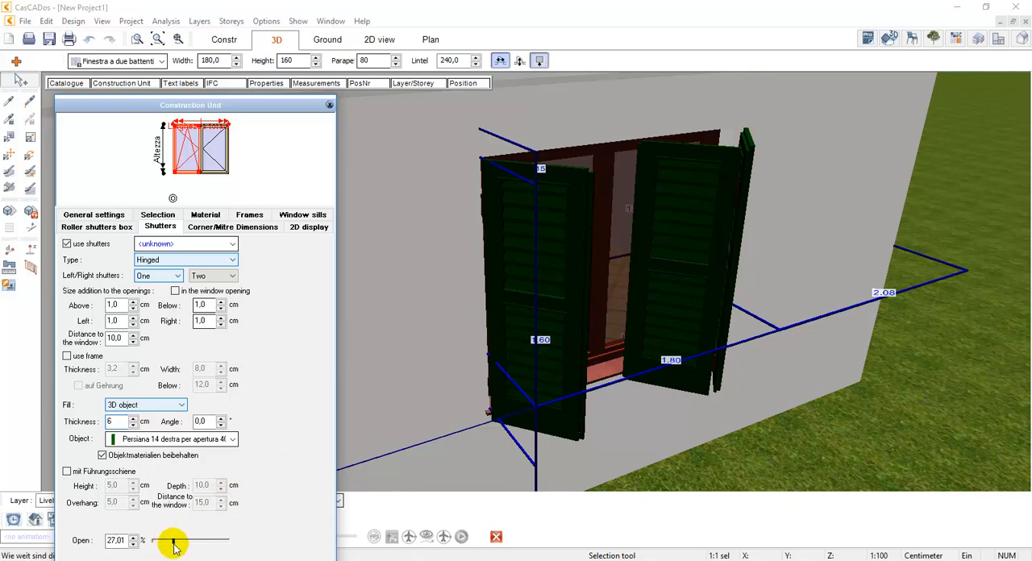
# Set the right side to One shutter leaf and open the shutters to 100 %
pyautogui.moveTo(173, 546); pyautogui.dragTo(213, 543)
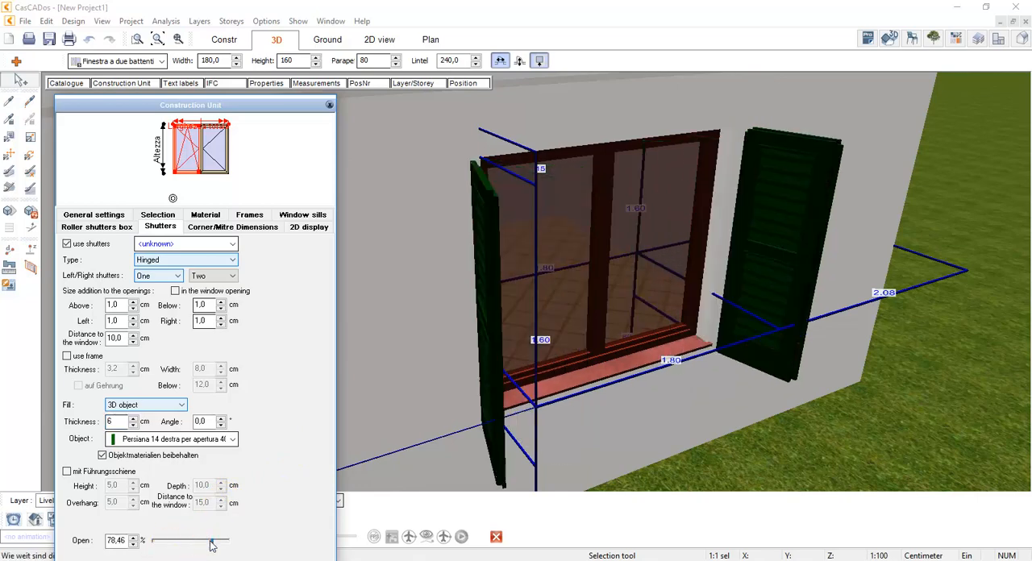
pyautogui.click(222, 276)
pyautogui.click(219, 296)
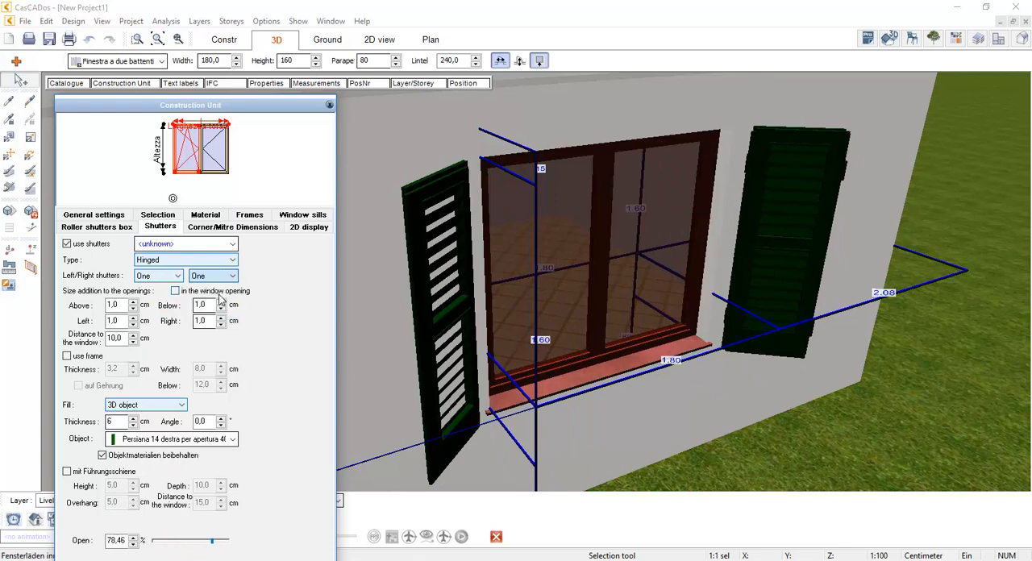
pyautogui.moveTo(214, 542); pyautogui.dragTo(228, 541)
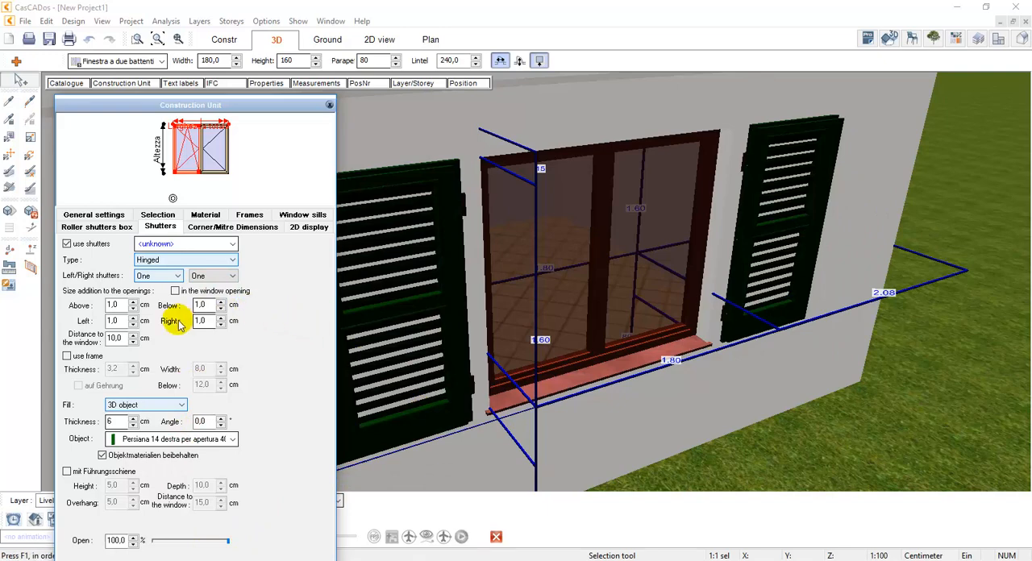
# Set the shutters' distance to the window to 0 cm
pyautogui.doubleClick(117, 339)
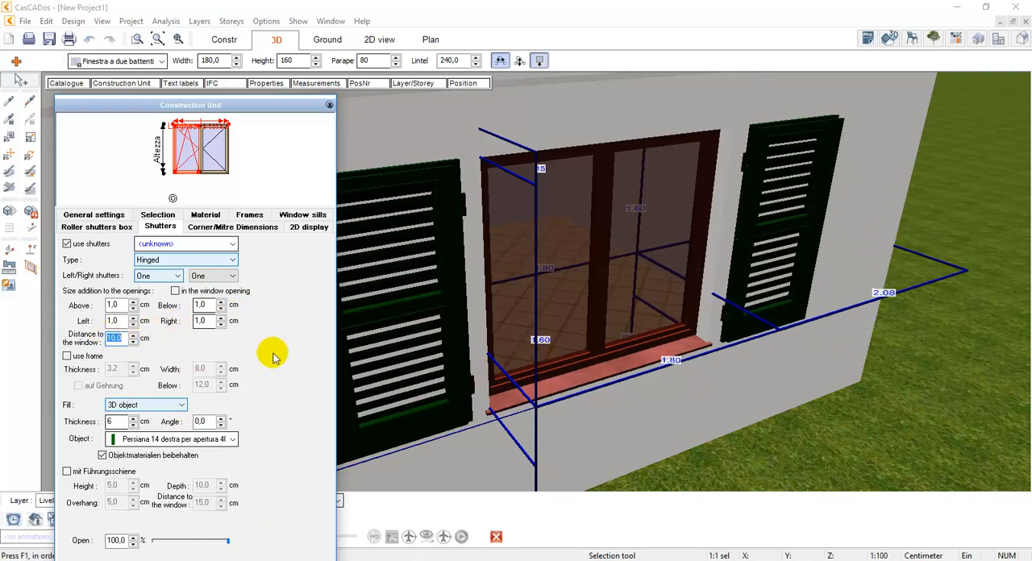
pyautogui.write('0')
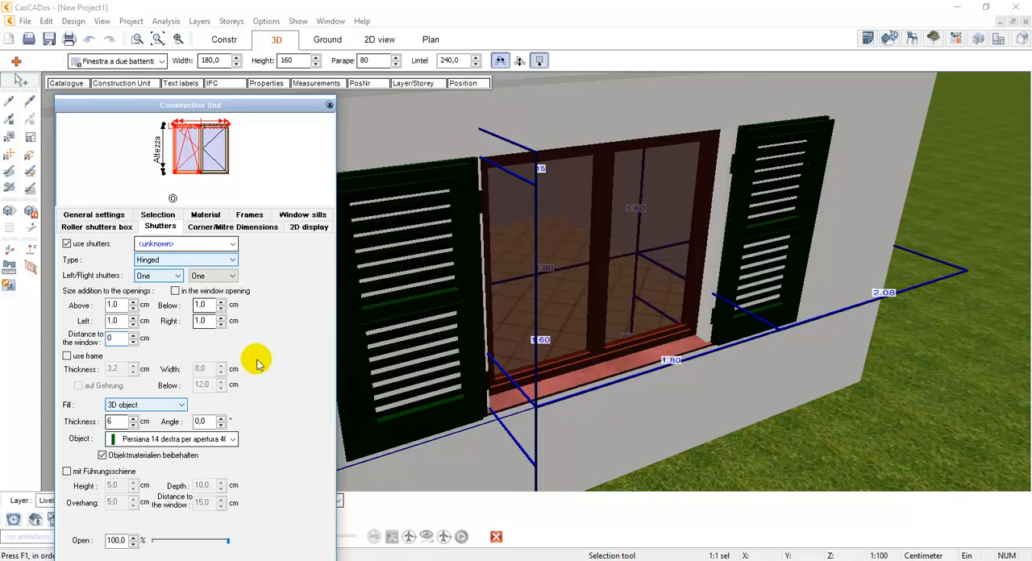
# Try a 5.5 cm size addition above the window opening and return it to 1 cm
pyautogui.doubleClick(119, 305)
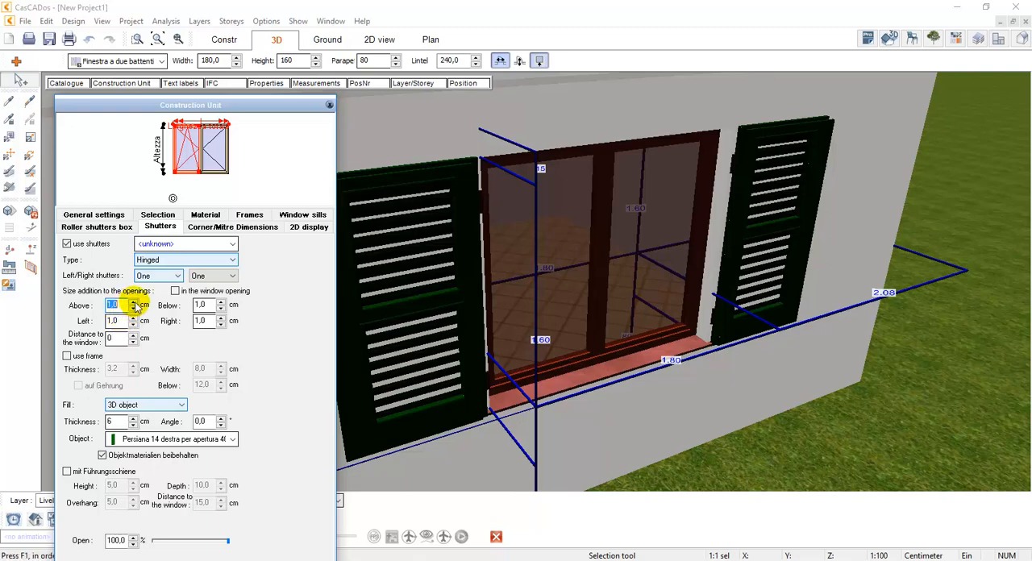
pyautogui.click(135, 302)
pyautogui.moveTo(134, 304); pyautogui.dragTo(135, 304)
pyautogui.doubleClick(114, 304)
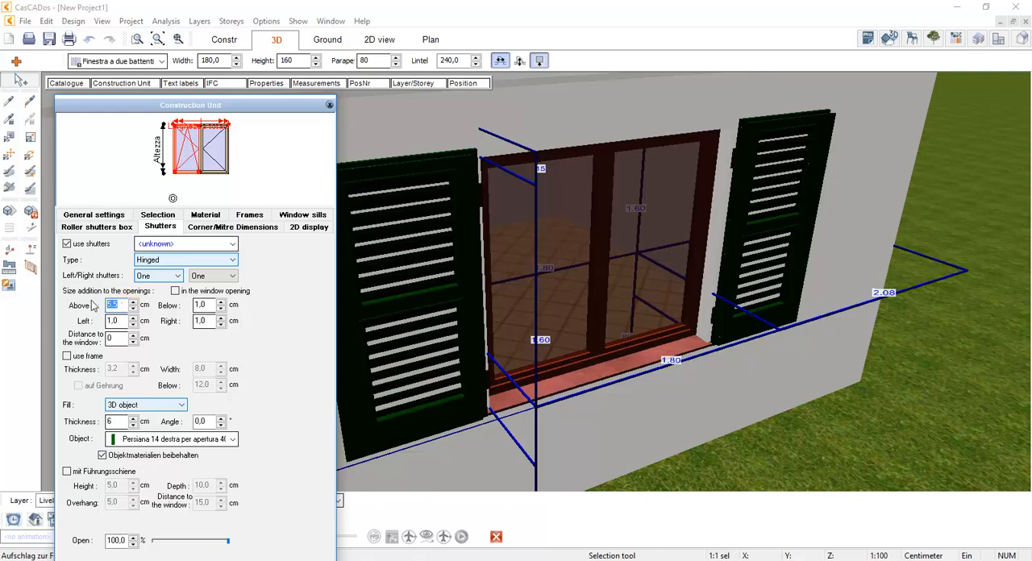
pyautogui.write('1')
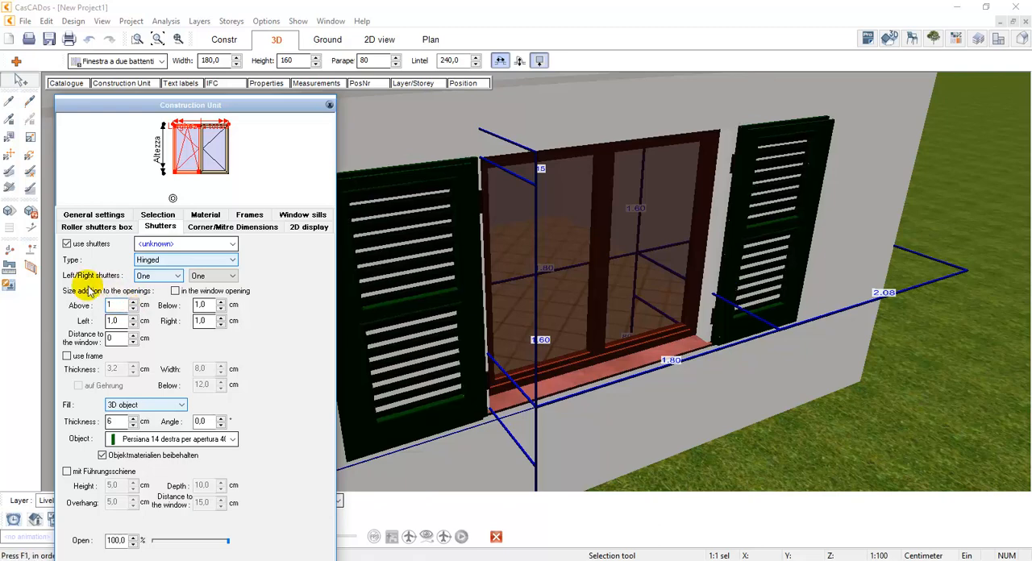
# Switch off the window's shutters and open its advanced editing in an enlarged Element detail editing window
pyautogui.click(67, 243)
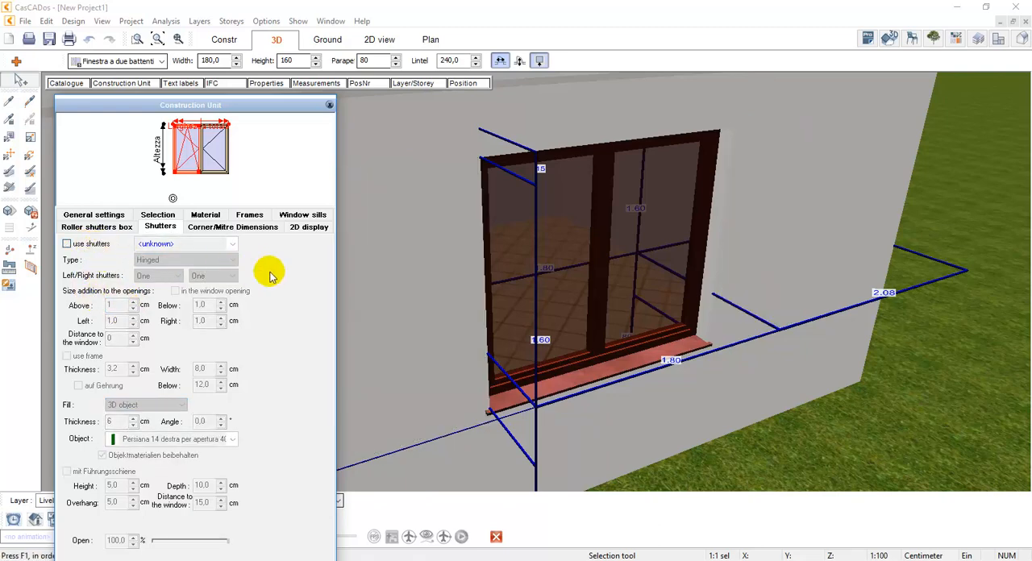
pyautogui.click(99, 214)
pyautogui.click(107, 226)
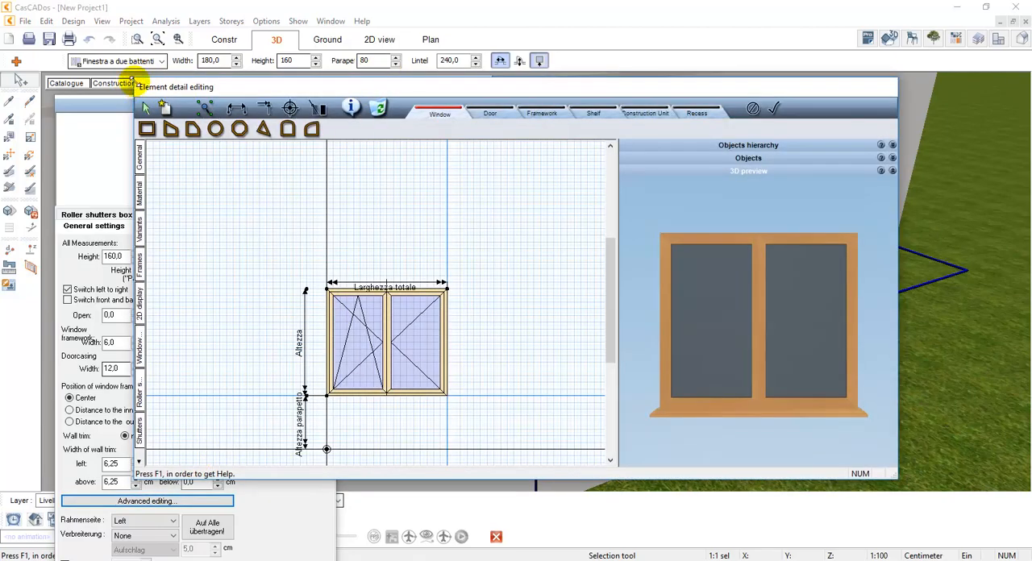
pyautogui.doubleClick(141, 83)
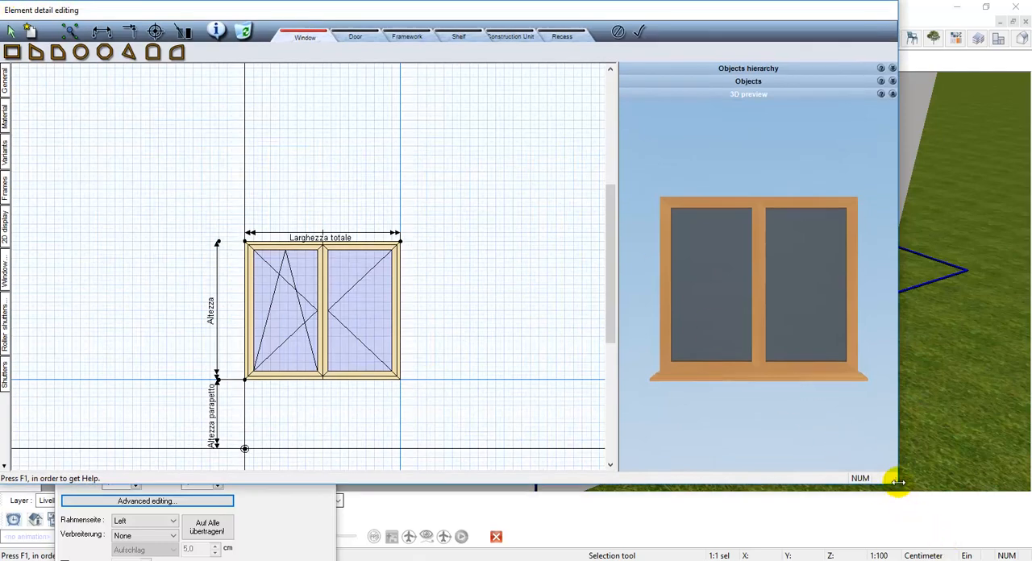
pyautogui.moveTo(898, 484); pyautogui.dragTo(1028, 558)
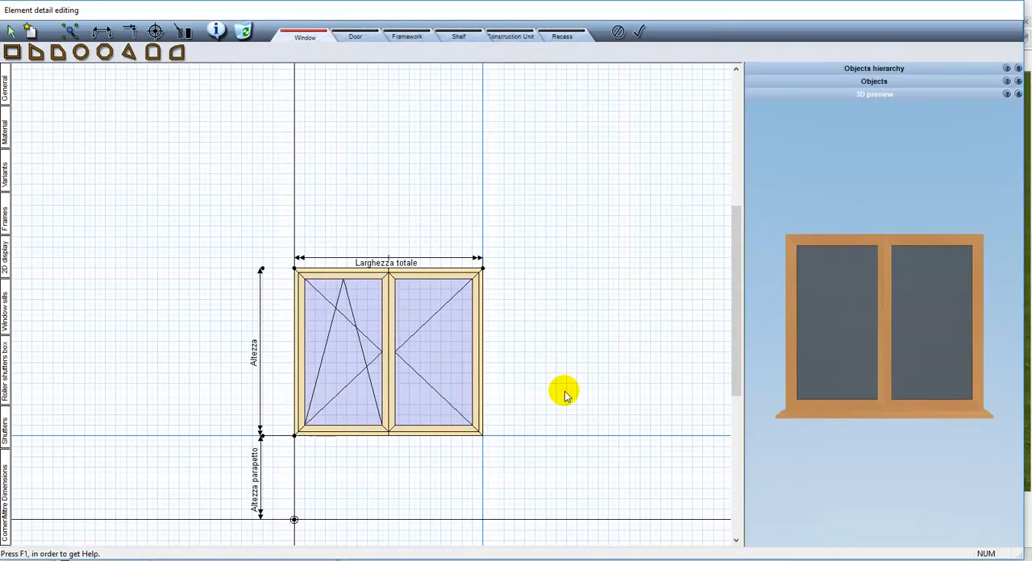
pyautogui.scroll(2, 447, 330)
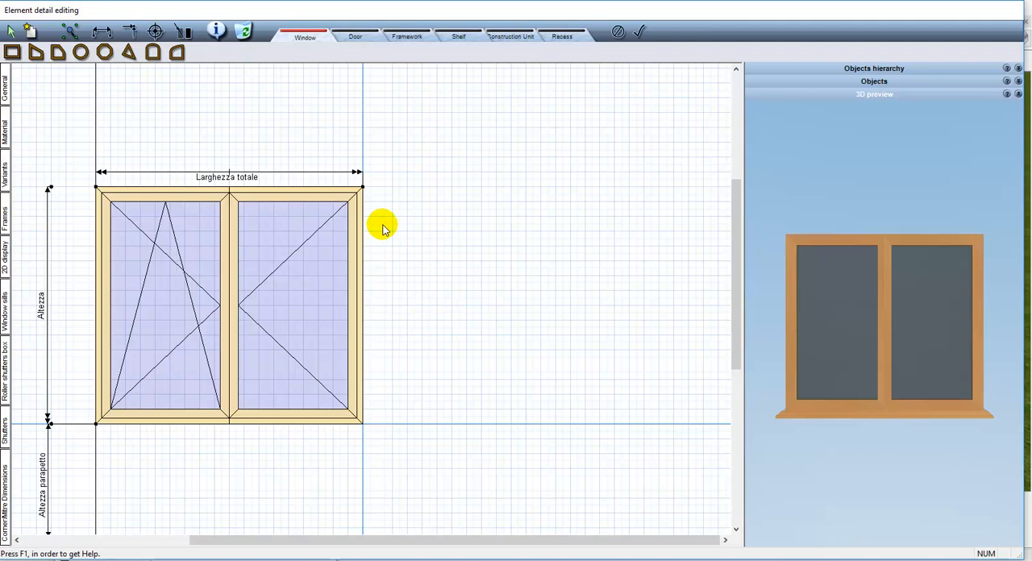
# Try a rounded wing beside the two-sash window and delete it
pyautogui.click(81, 52)
pyautogui.moveTo(408, 161); pyautogui.dragTo(629, 369)
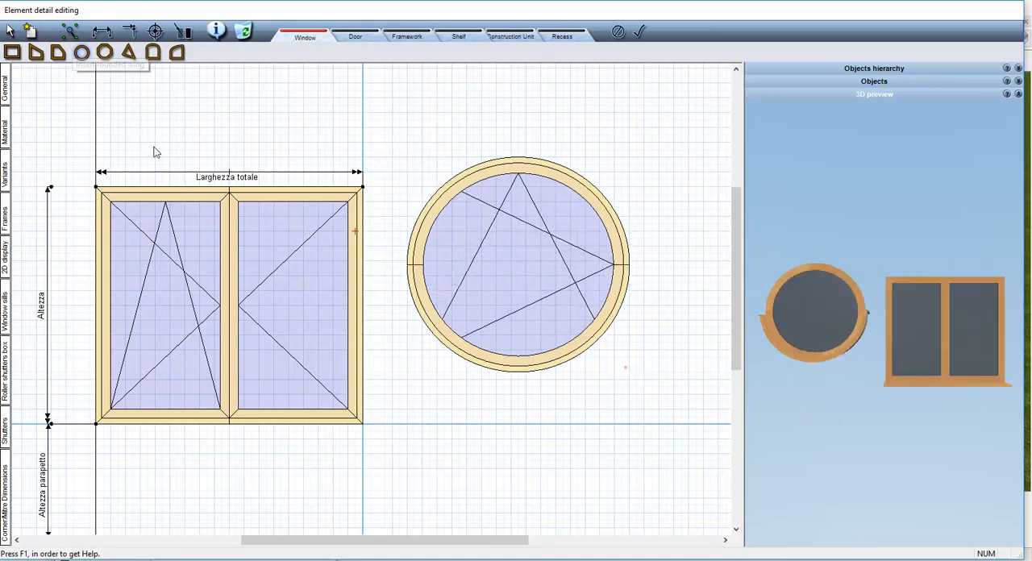
pyautogui.click(479, 211)
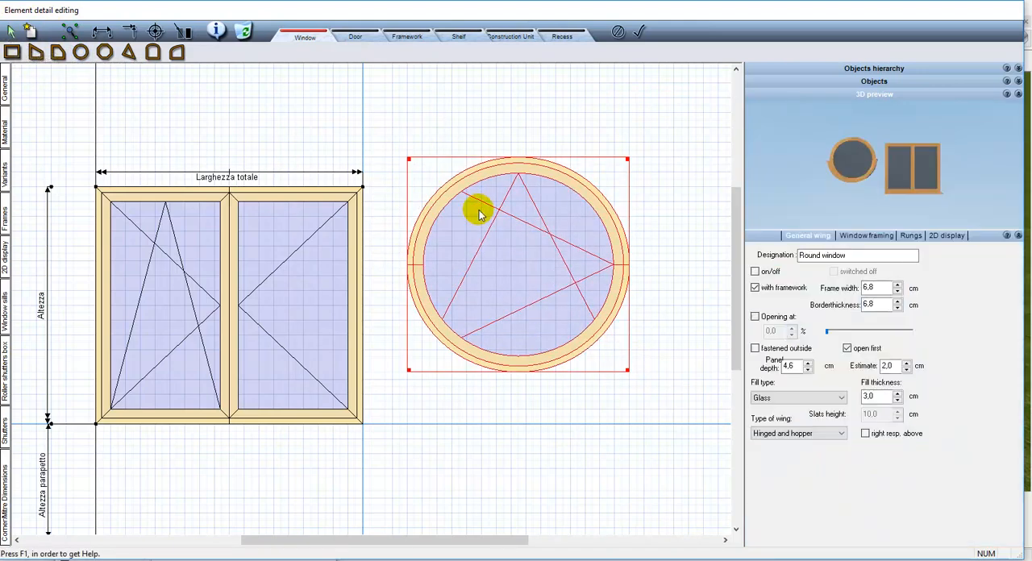
pyautogui.press('Delete')
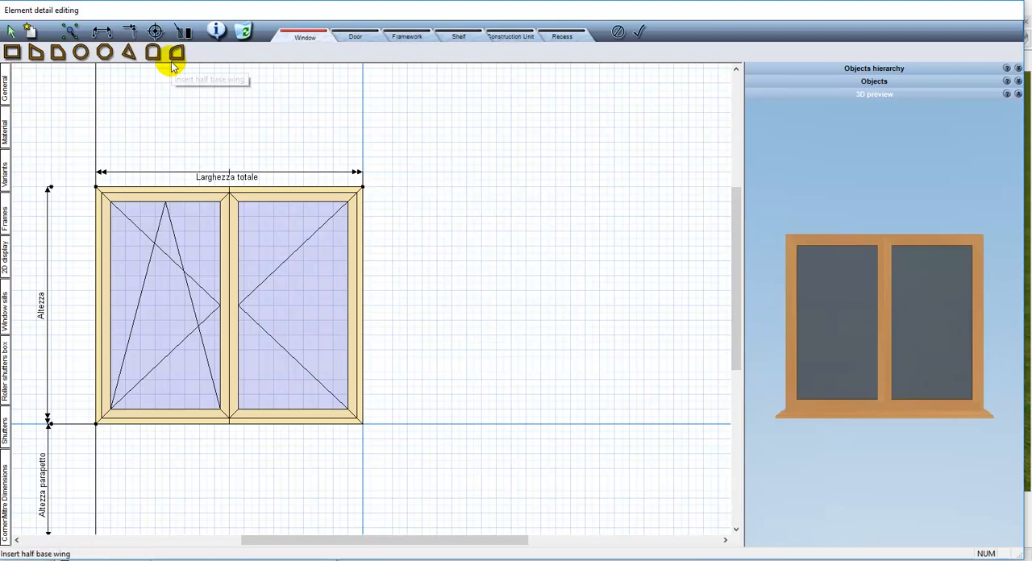
# Insert a half base wing beside the window and set its Pass over and Pass under rises to 30 cm
pyautogui.moveTo(500, 433); pyautogui.dragTo(616, 171)
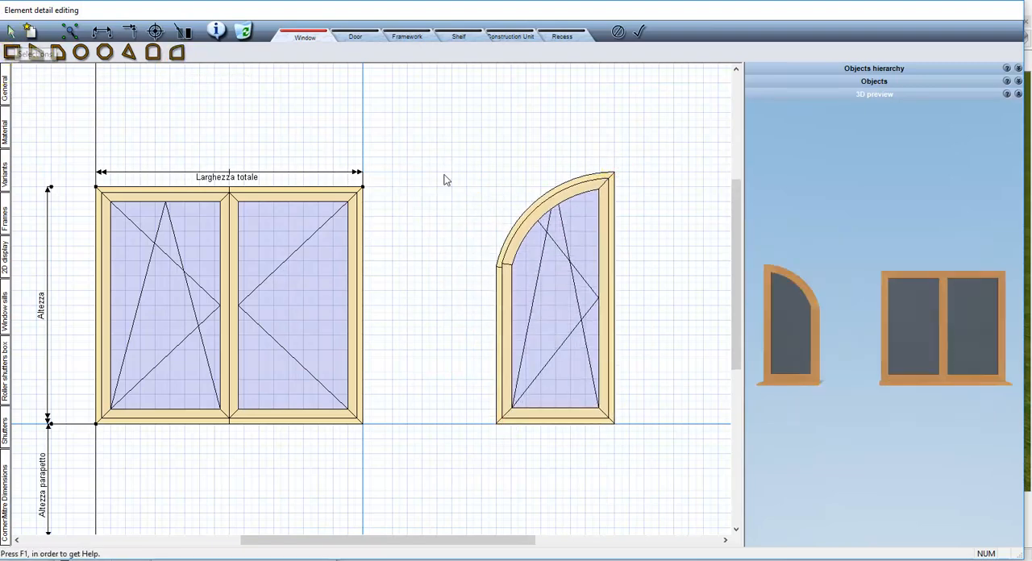
pyautogui.click(583, 272)
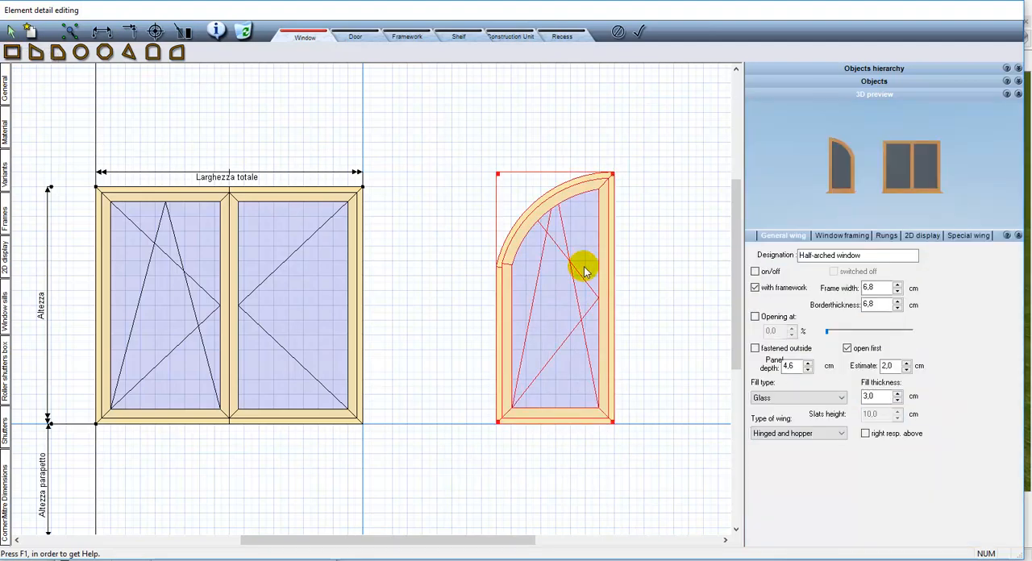
pyautogui.click(986, 235)
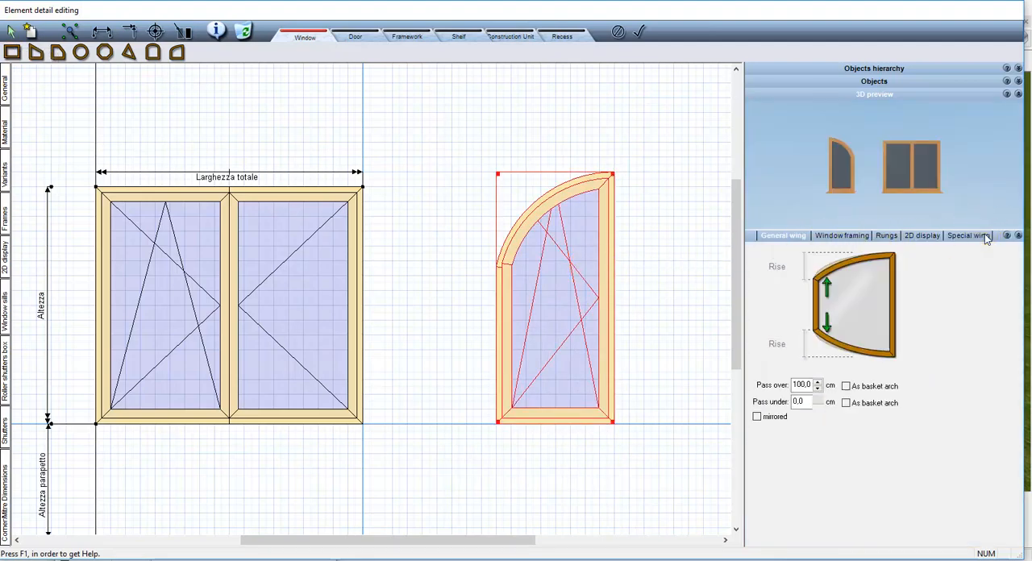
pyautogui.click(801, 401)
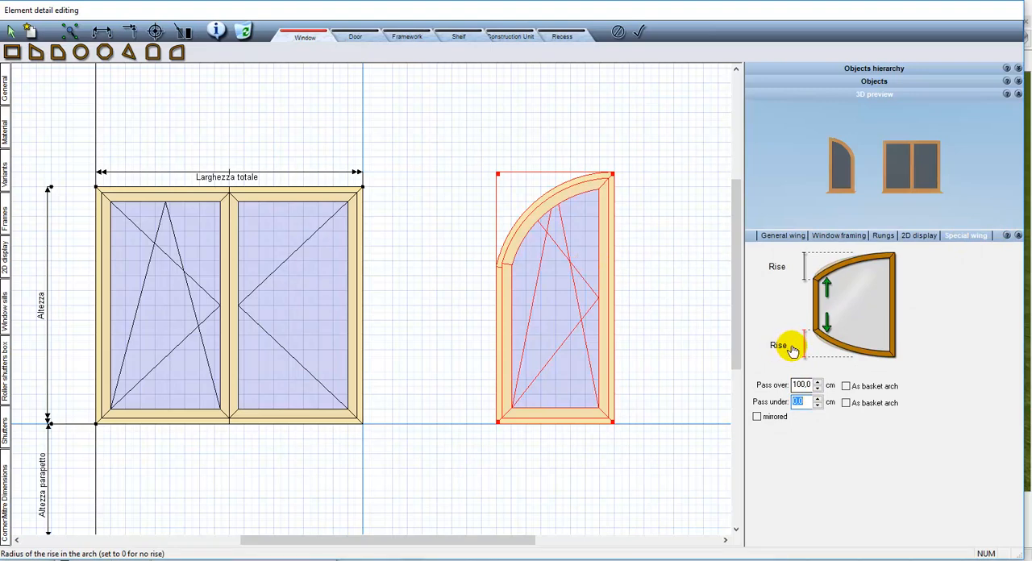
pyautogui.write('30')
pyautogui.press('Return')
pyautogui.click(801, 385)
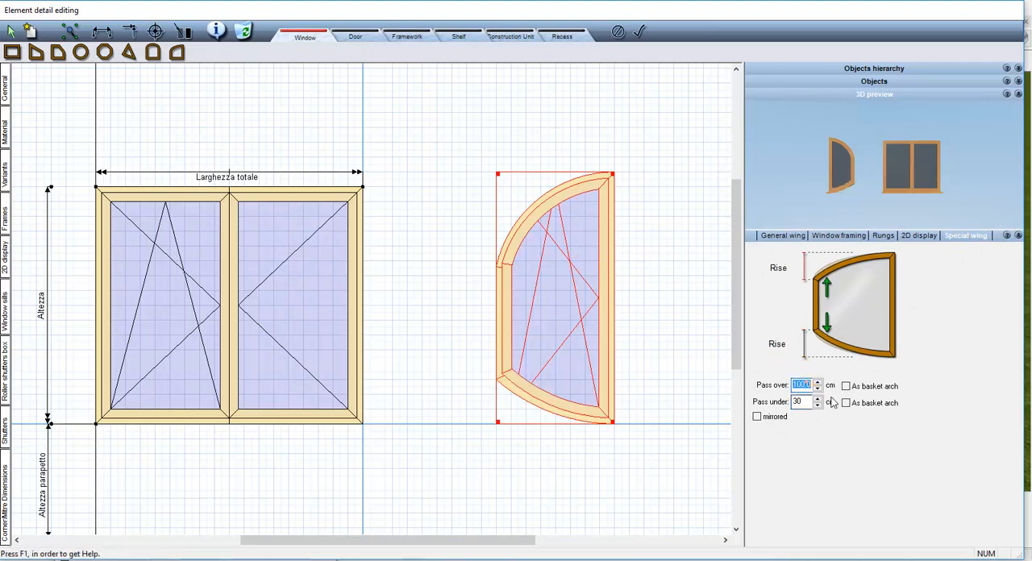
pyautogui.write('30')
pyautogui.press('Return')
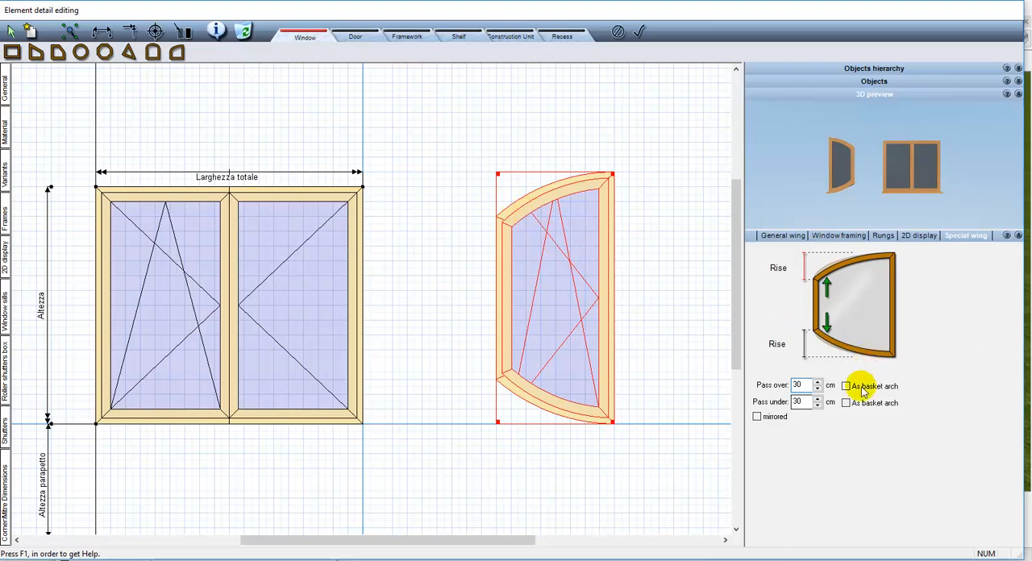
# Mirror the half-arched wing and delete it
pyautogui.click(783, 418)
pyautogui.click(607, 296)
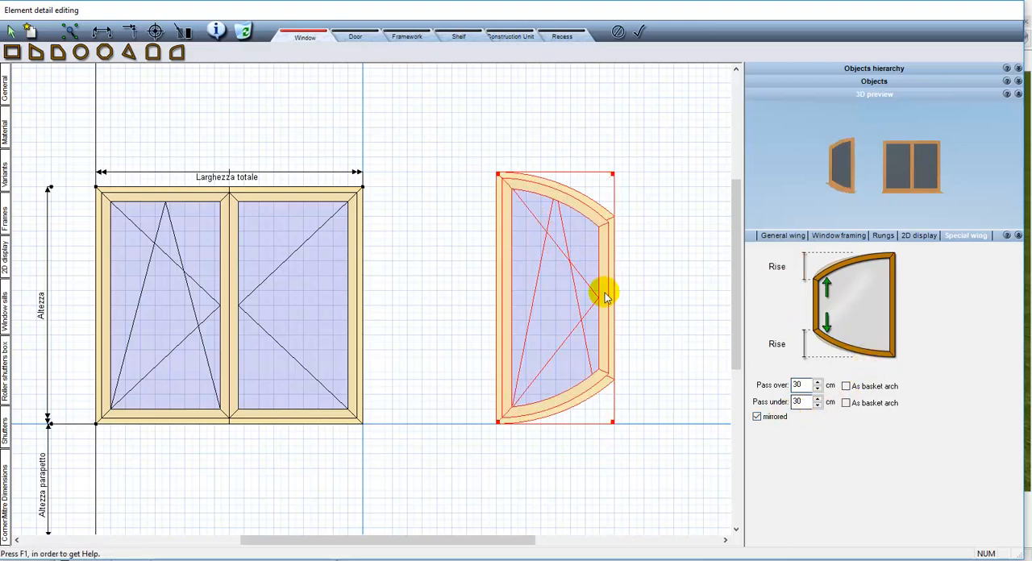
pyautogui.press('Delete')
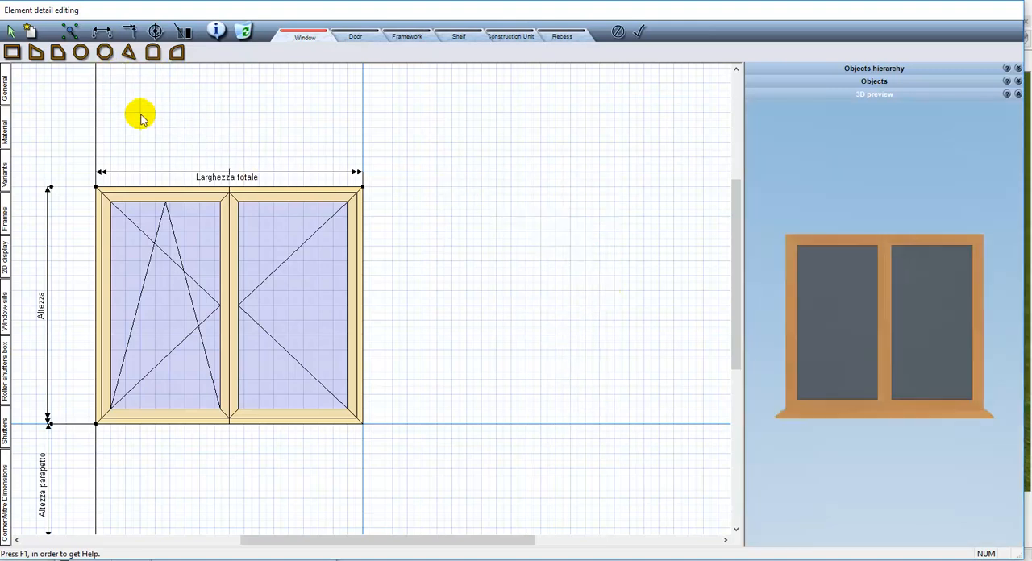
# Add a full-height rectangular wing about 105 cm wide against the window's right side and dimension its width above it
pyautogui.click(359, 188)
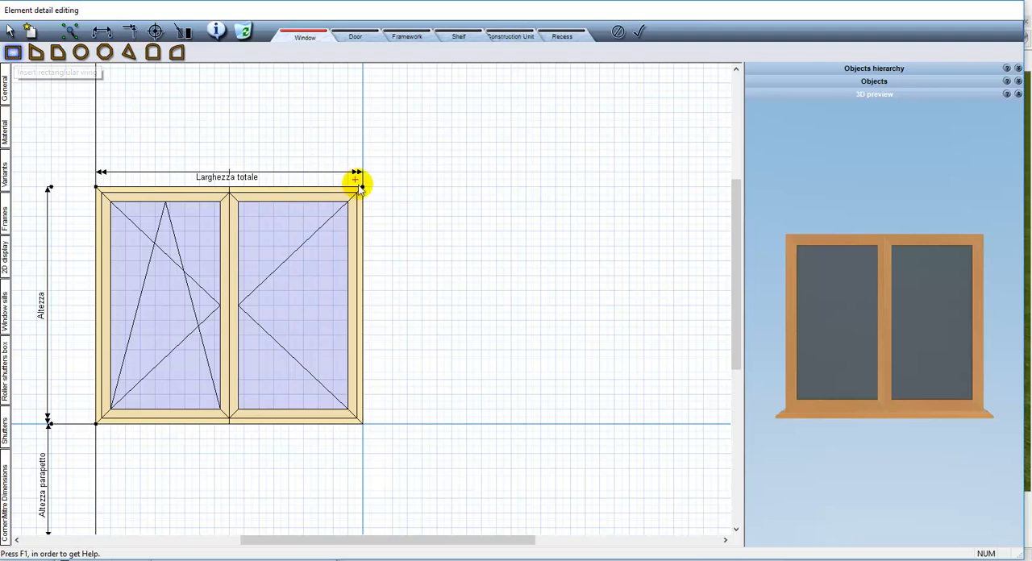
pyautogui.moveTo(517, 392); pyautogui.dragTo(519, 421)
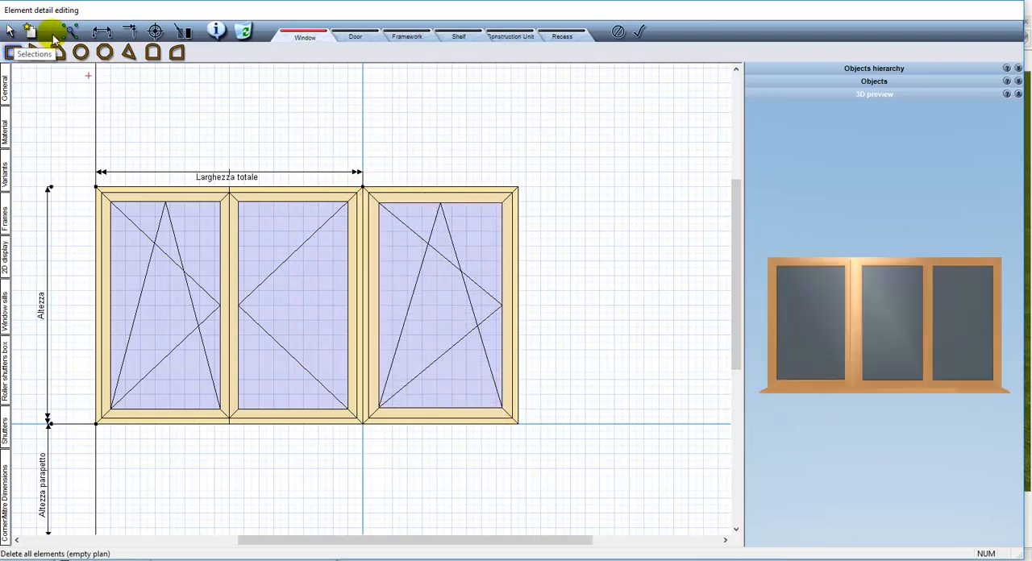
pyautogui.click(103, 33)
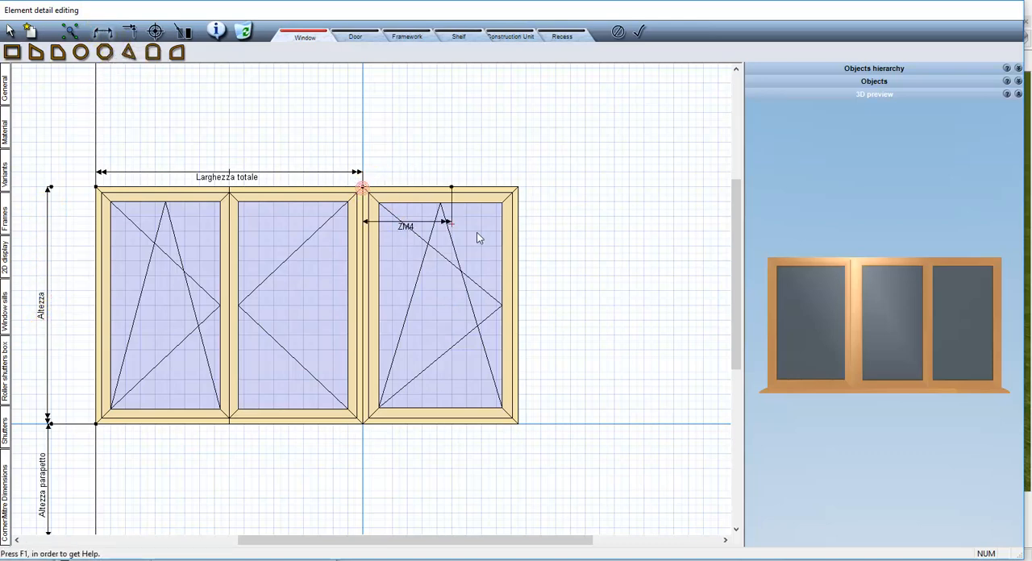
pyautogui.moveTo(477, 239); pyautogui.dragTo(518, 251)
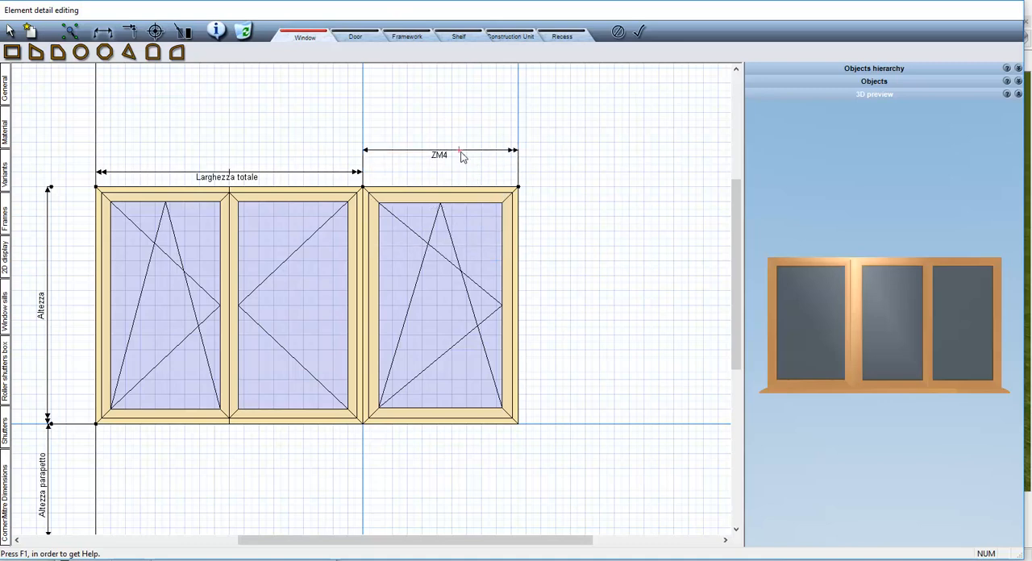
pyautogui.click(461, 156)
pyautogui.click(11, 32)
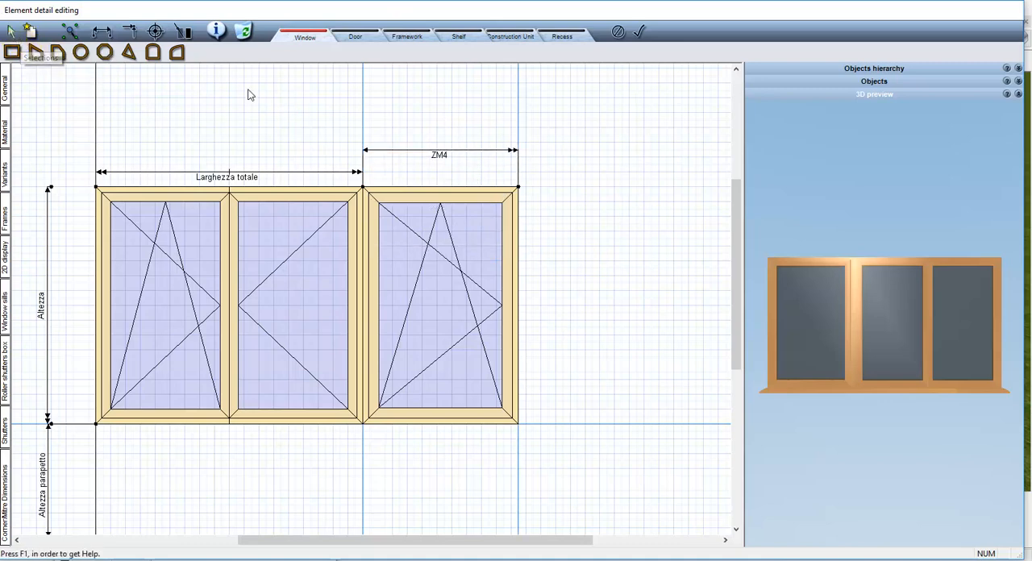
# Name the new wing's width dimension "W." and set its distance to 90 cm
pyautogui.click(432, 153)
pyautogui.doubleClick(804, 465)
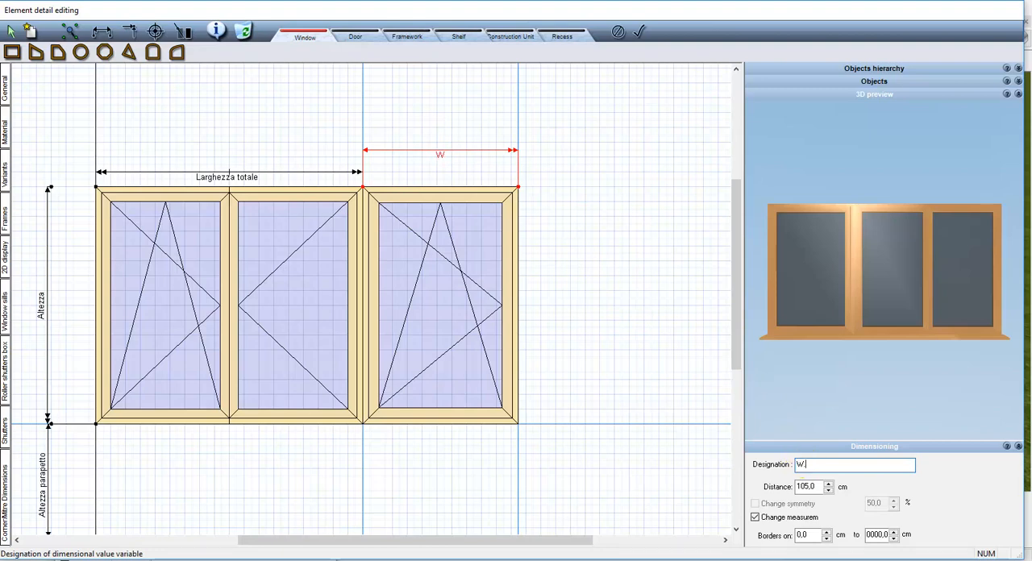
pyautogui.doubleClick(807, 487)
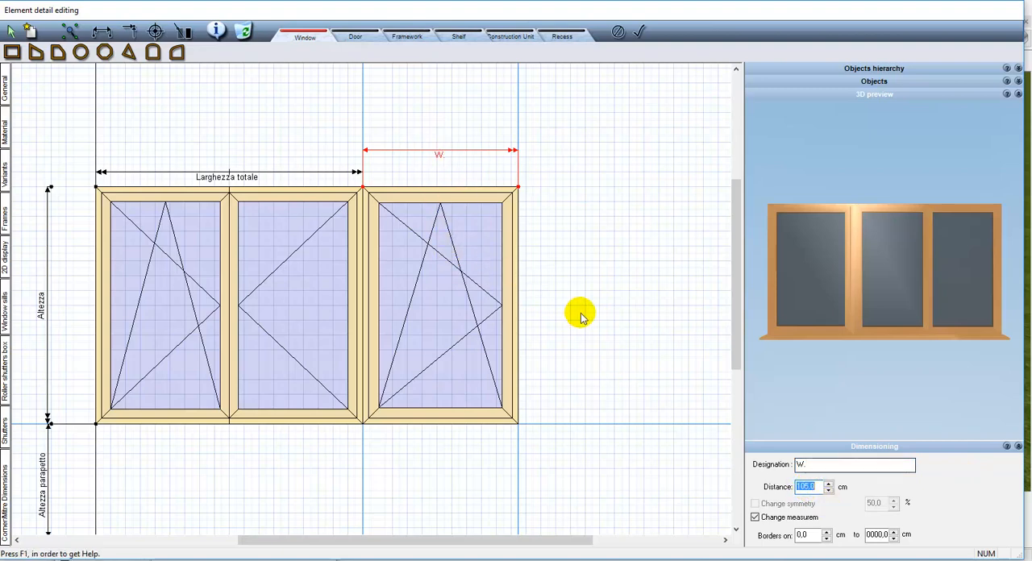
pyautogui.write('90')
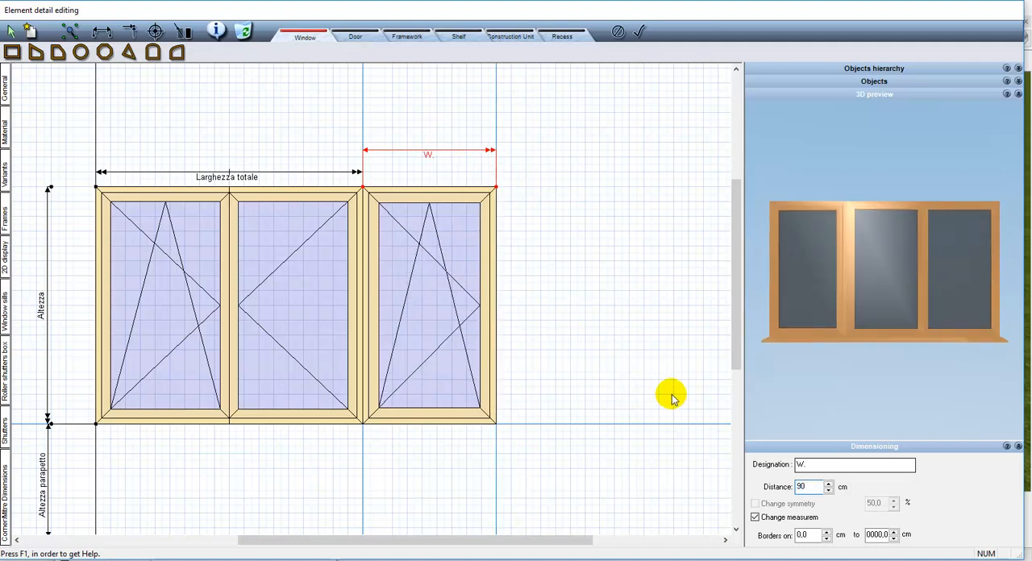
# Remove the frame elements between the middle and right wings by setting the middle's right and the right wing's left framing to none
pyautogui.click(337, 158)
pyautogui.click(352, 234)
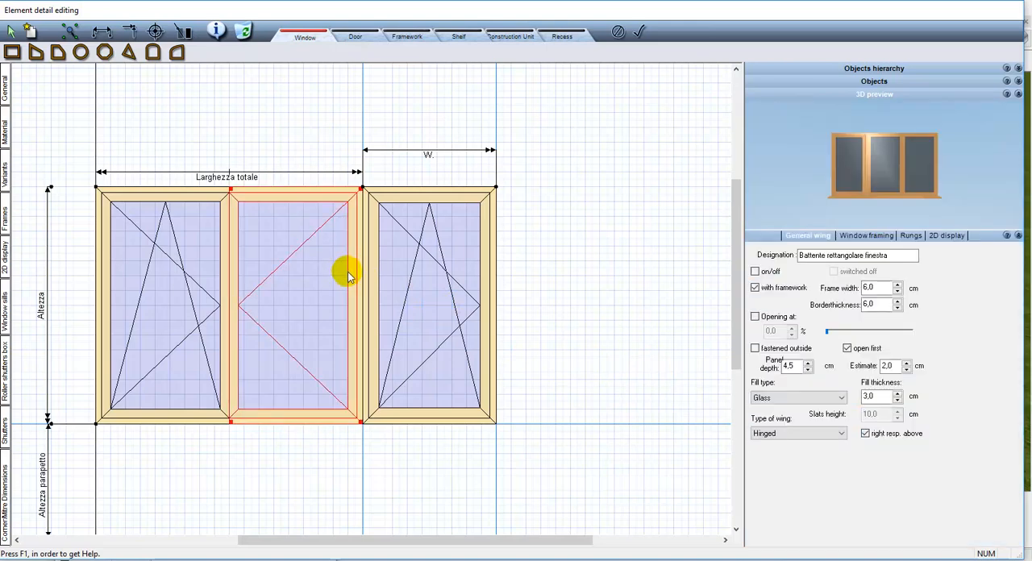
pyautogui.click(372, 206)
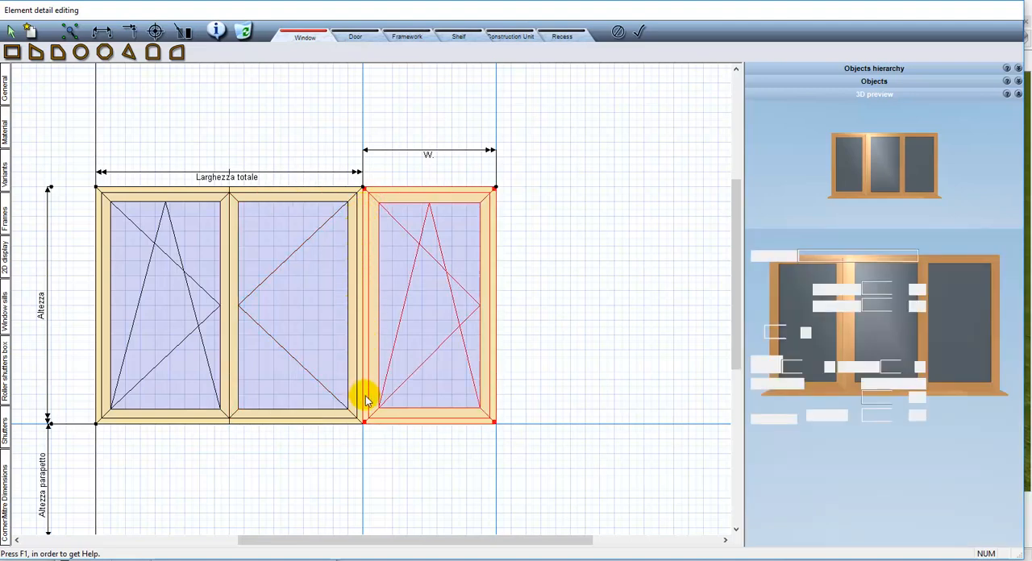
pyautogui.click(345, 339)
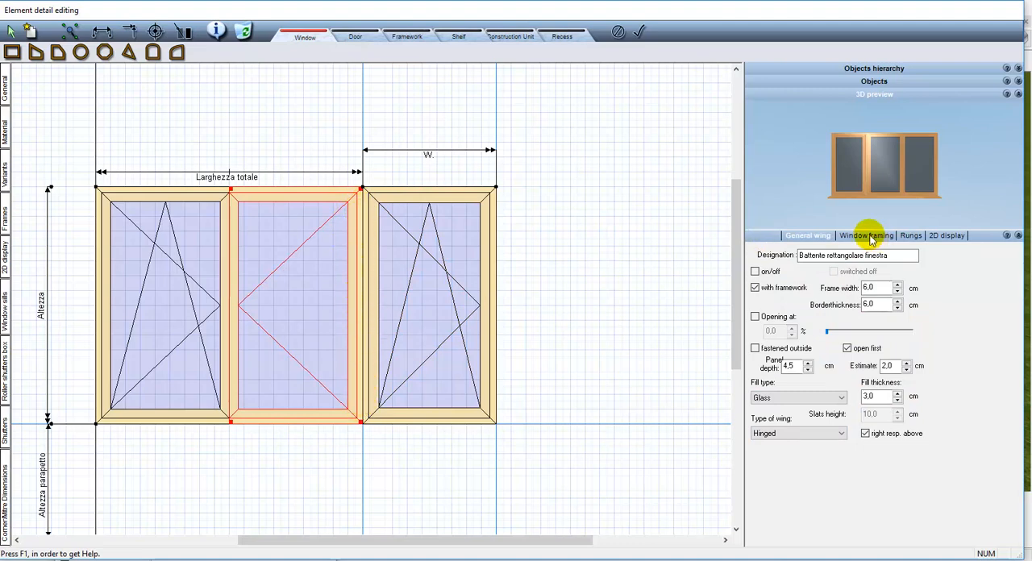
pyautogui.click(869, 236)
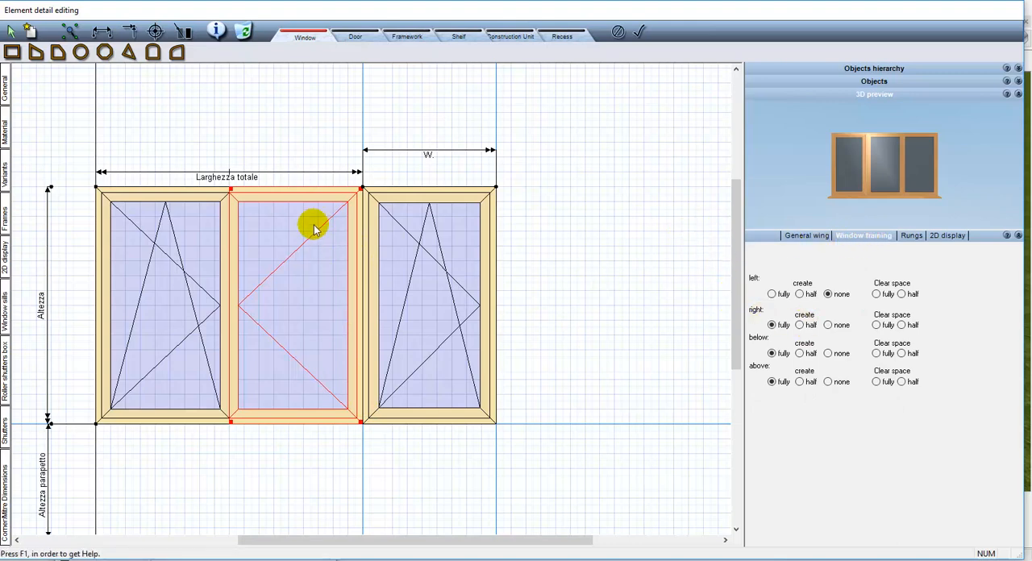
pyautogui.click(829, 325)
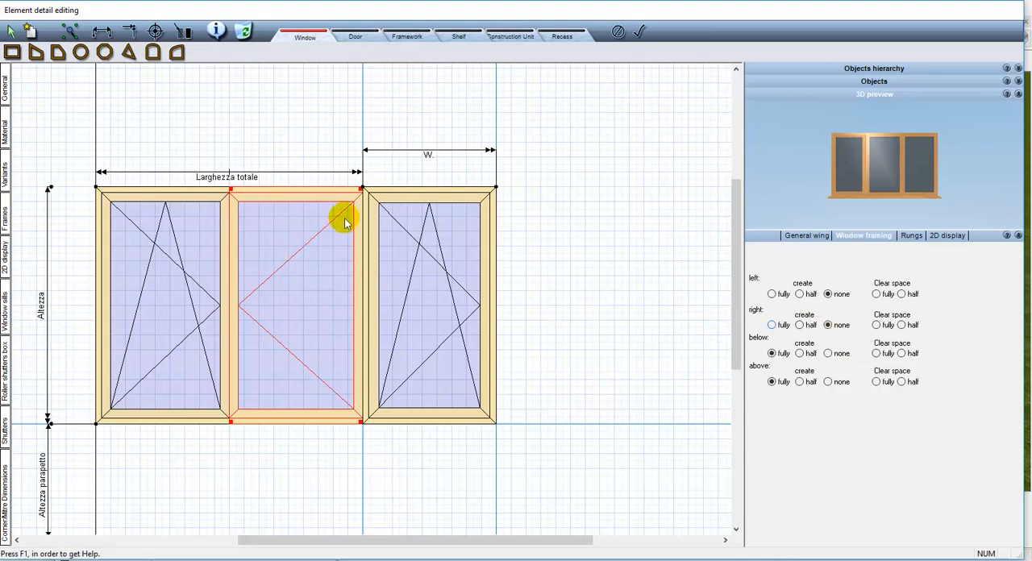
pyautogui.click(387, 313)
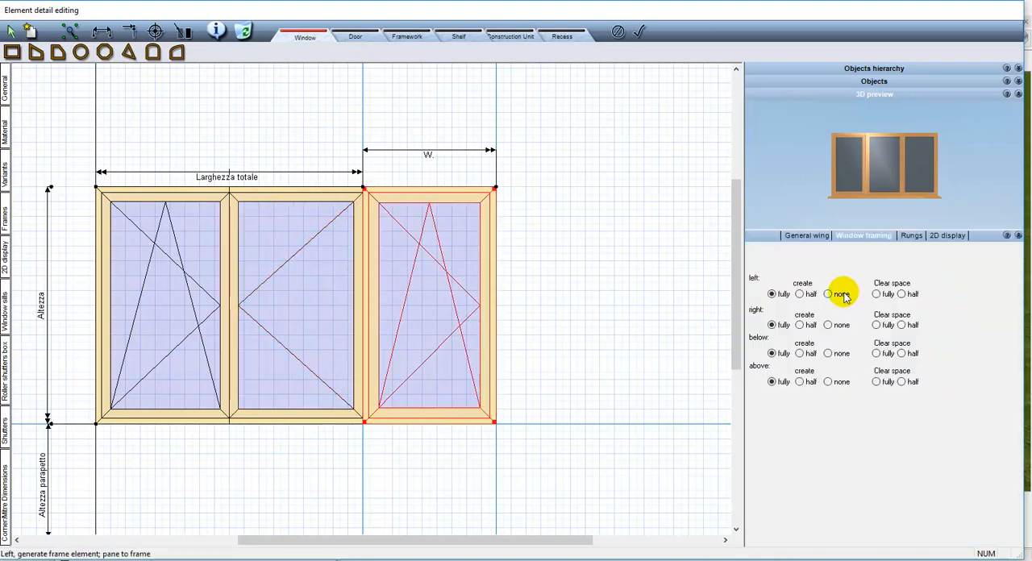
pyautogui.click(843, 295)
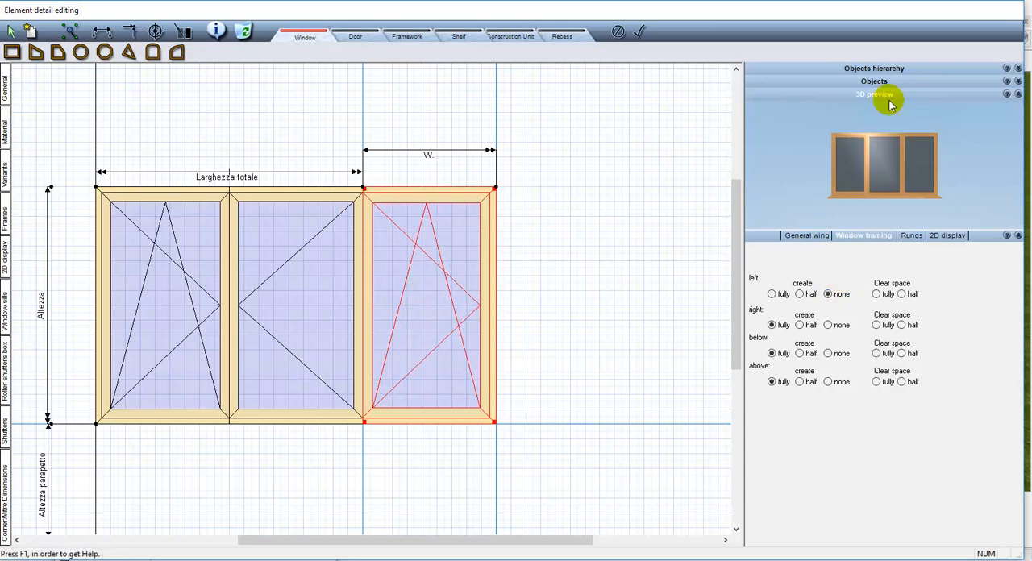
# Change the right wing's type to Centre hinge and preview it opened to 93.94 % and closed again
pyautogui.moveTo(896, 142); pyautogui.dragTo(944, 204)
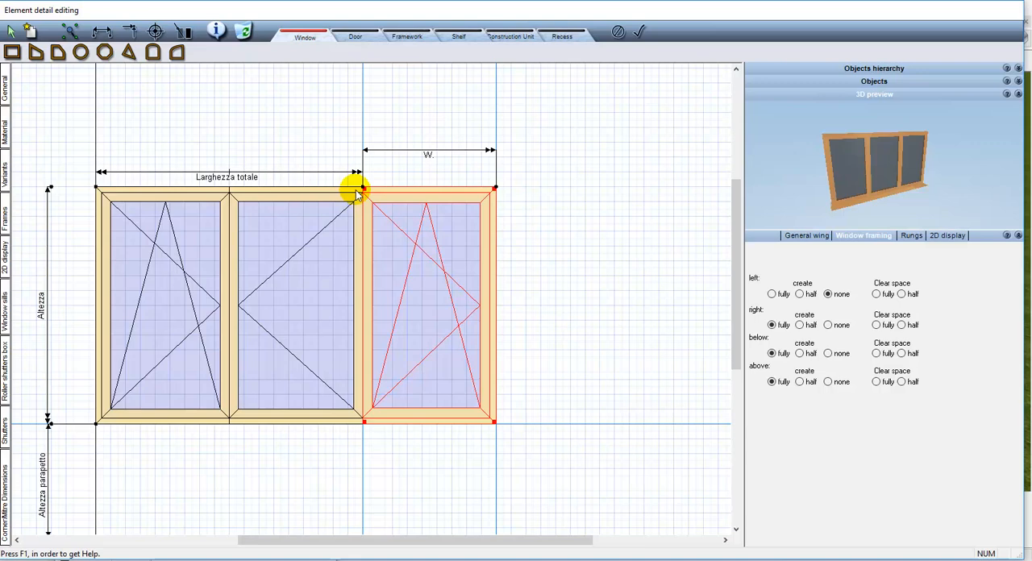
pyautogui.click(822, 236)
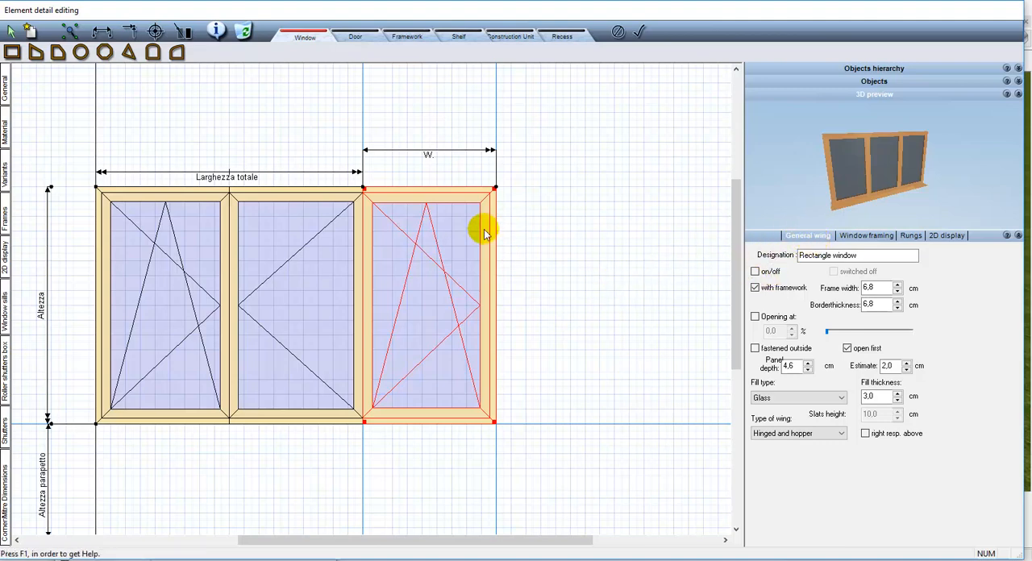
pyautogui.click(784, 434)
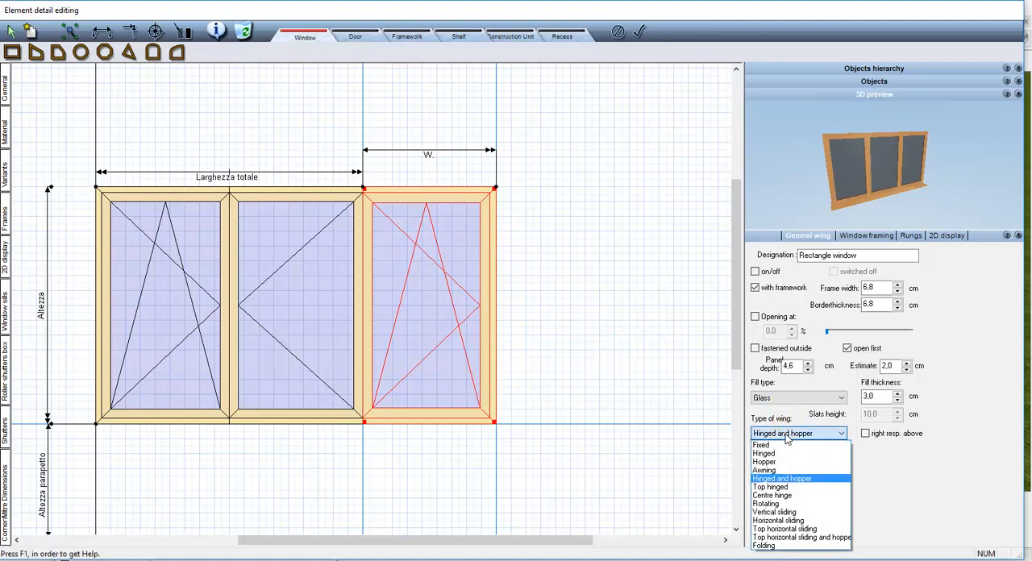
pyautogui.click(802, 495)
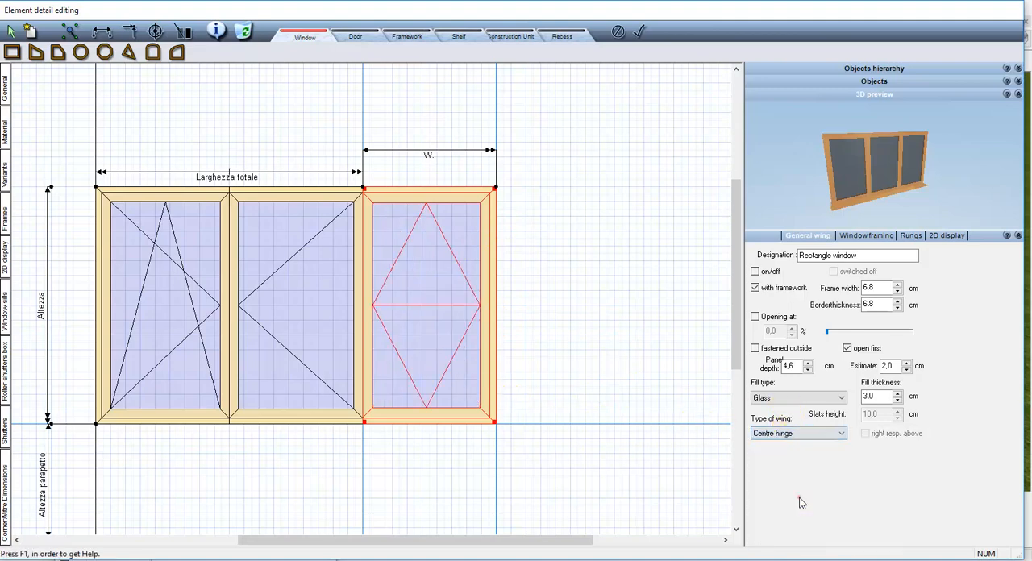
pyautogui.click(787, 316)
pyautogui.moveTo(827, 335); pyautogui.dragTo(904, 334)
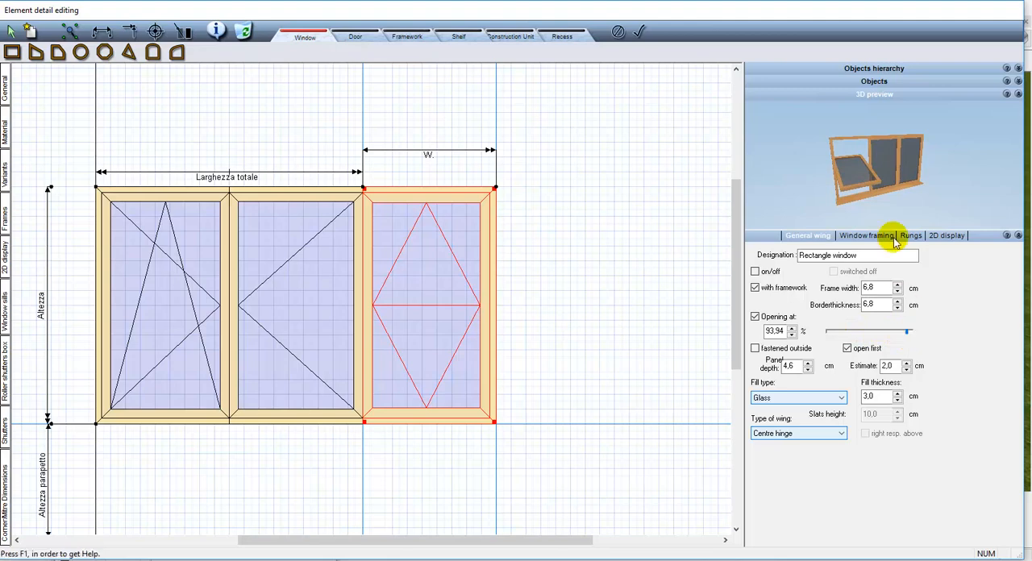
pyautogui.moveTo(876, 194); pyautogui.dragTo(944, 200)
pyautogui.moveTo(907, 331); pyautogui.dragTo(814, 337)
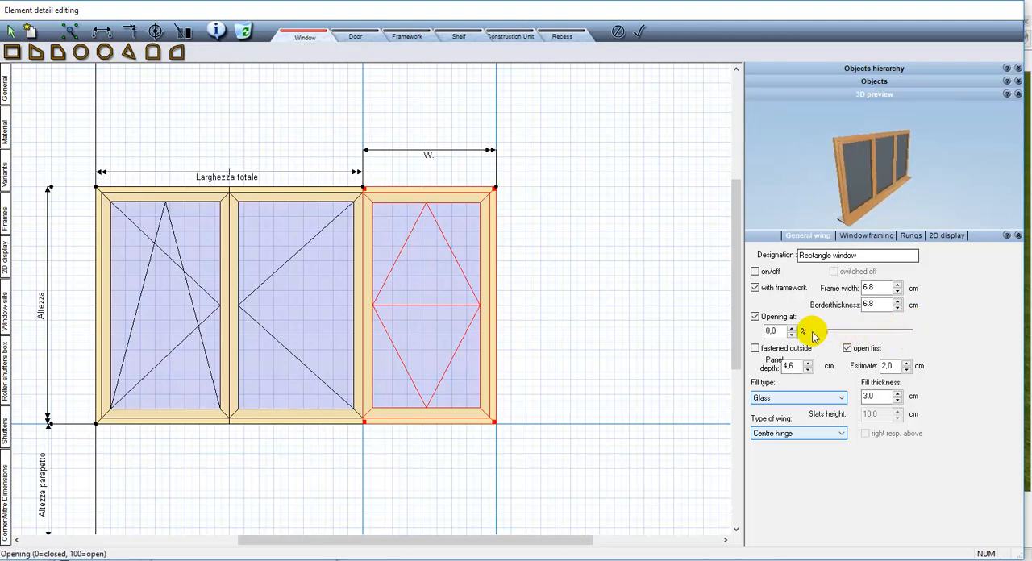
# Try the Vertical sliding and Horizontal sliding types on the right wing, testing the opening of each
pyautogui.click(811, 440)
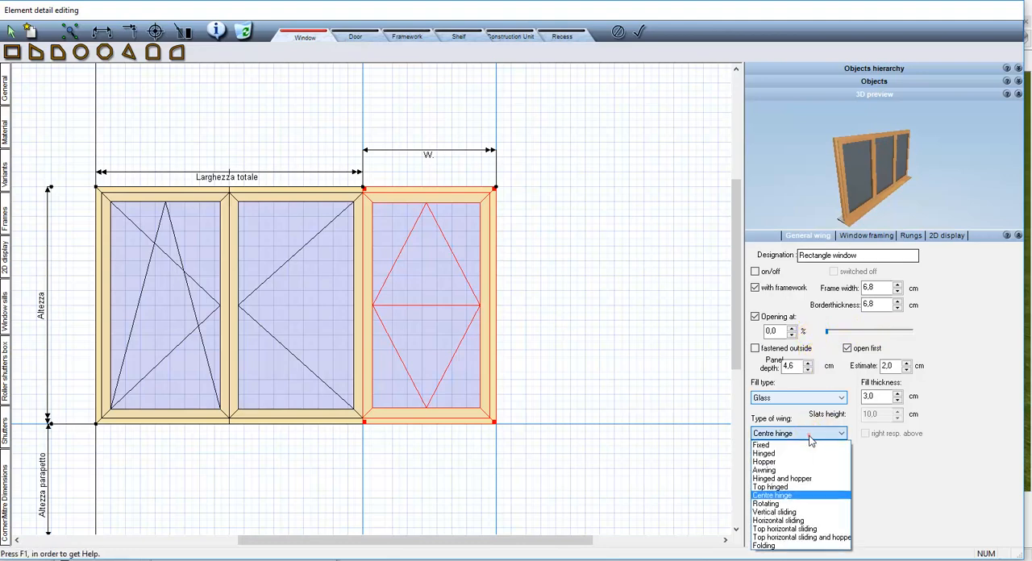
pyautogui.click(811, 513)
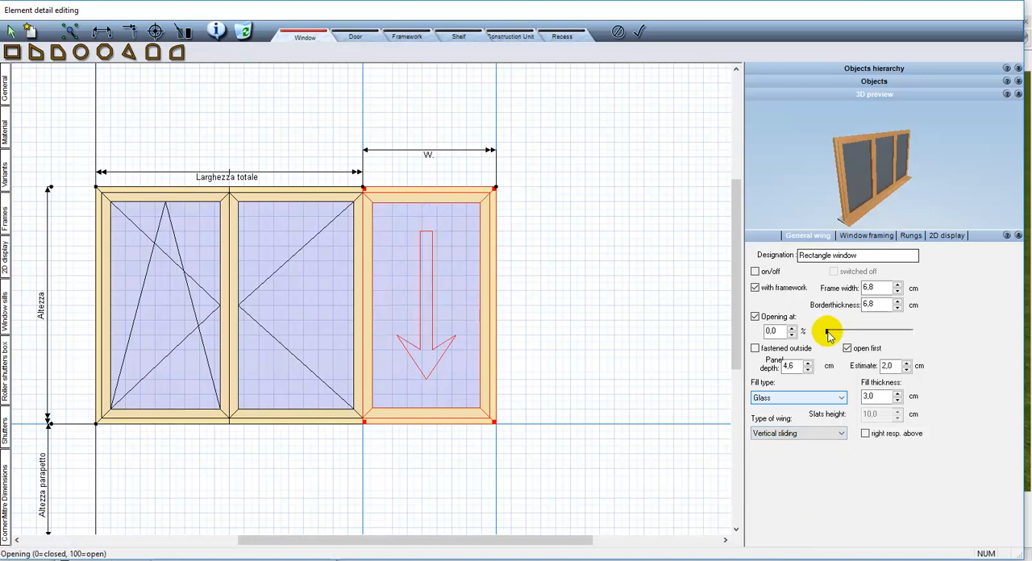
pyautogui.moveTo(836, 336)
pyautogui.mouseDown()
pyautogui.moveTo(871, 333)
pyautogui.moveTo(828, 334)
pyautogui.mouseUp()
pyautogui.click(825, 433)
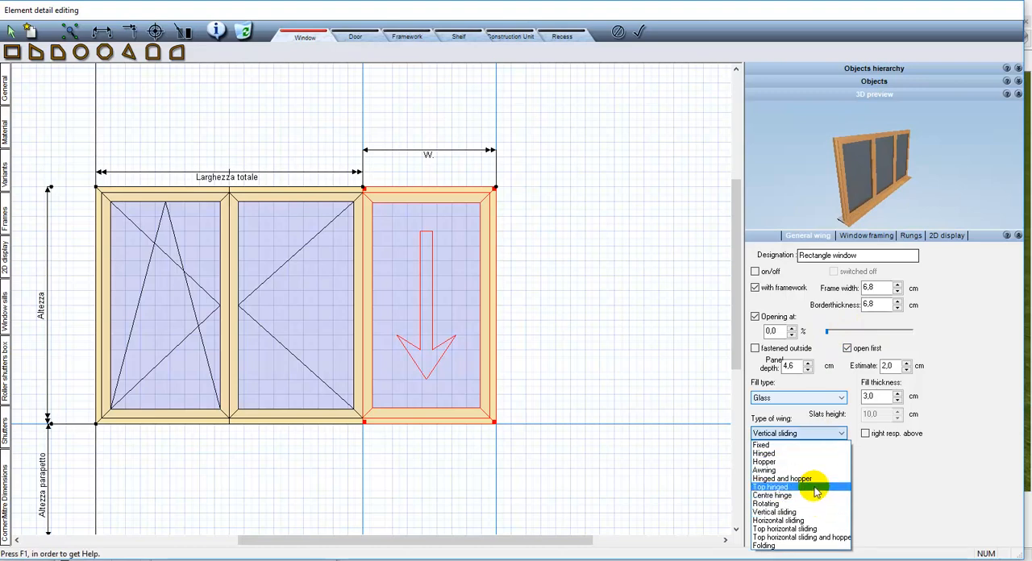
pyautogui.click(813, 520)
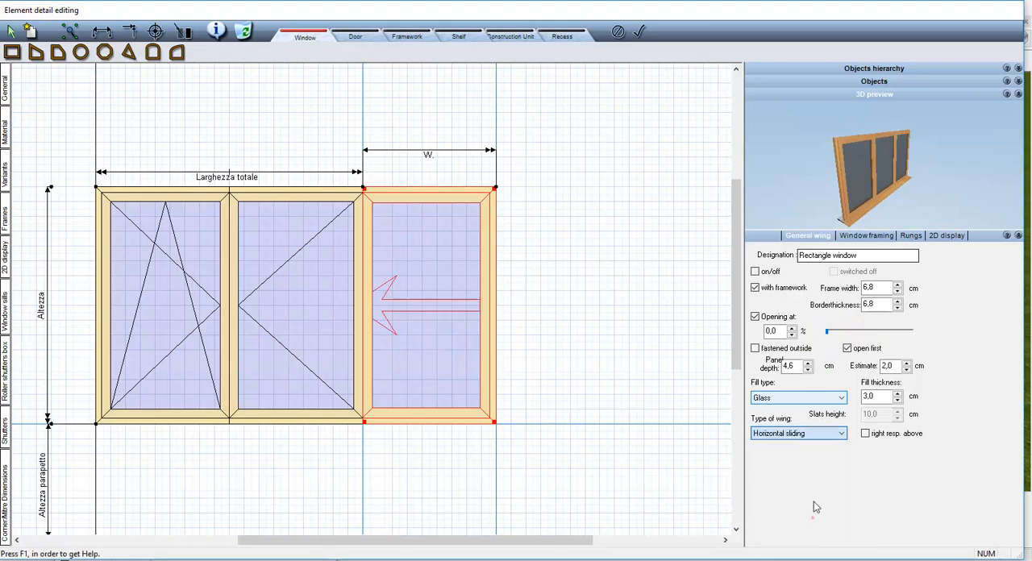
pyautogui.moveTo(838, 337)
pyautogui.mouseDown()
pyautogui.moveTo(882, 334)
pyautogui.moveTo(823, 333)
pyautogui.mouseUp()
# Make the right wing Hinged and hopper with right resp. above enabled, previewing it at 54.55 % opening before closing it
pyautogui.click(817, 435)
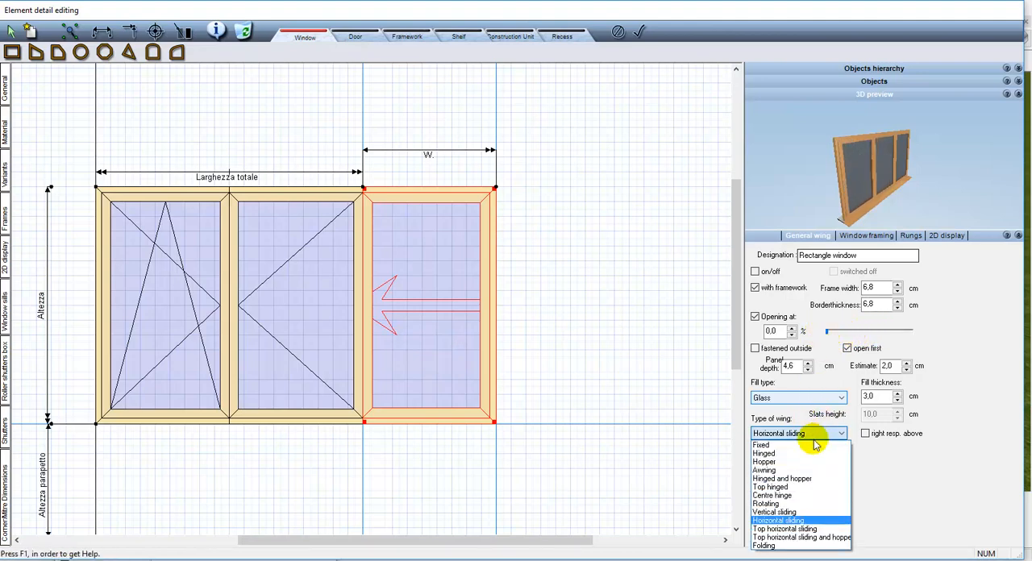
pyautogui.click(804, 481)
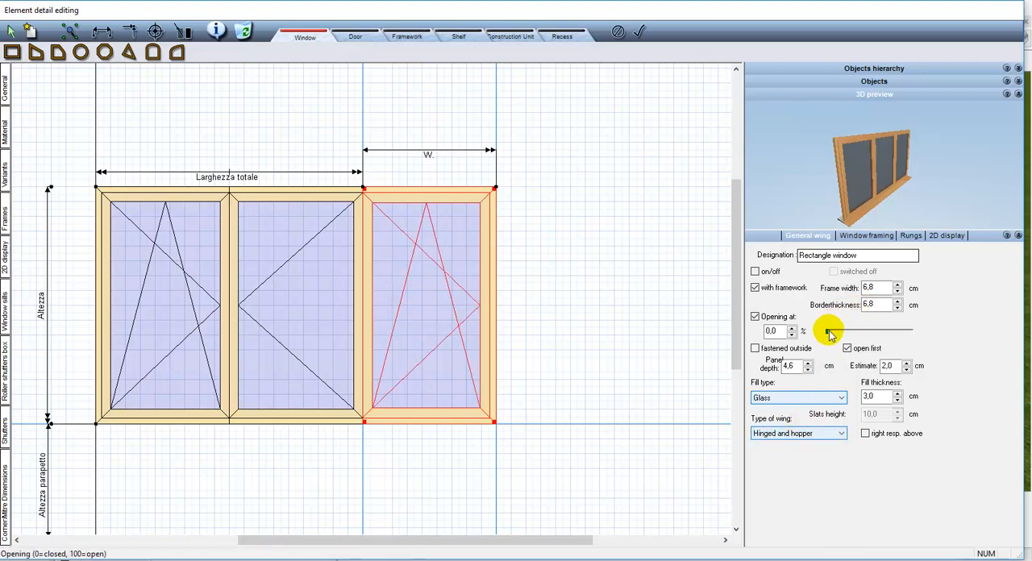
pyautogui.moveTo(831, 338); pyautogui.dragTo(874, 337)
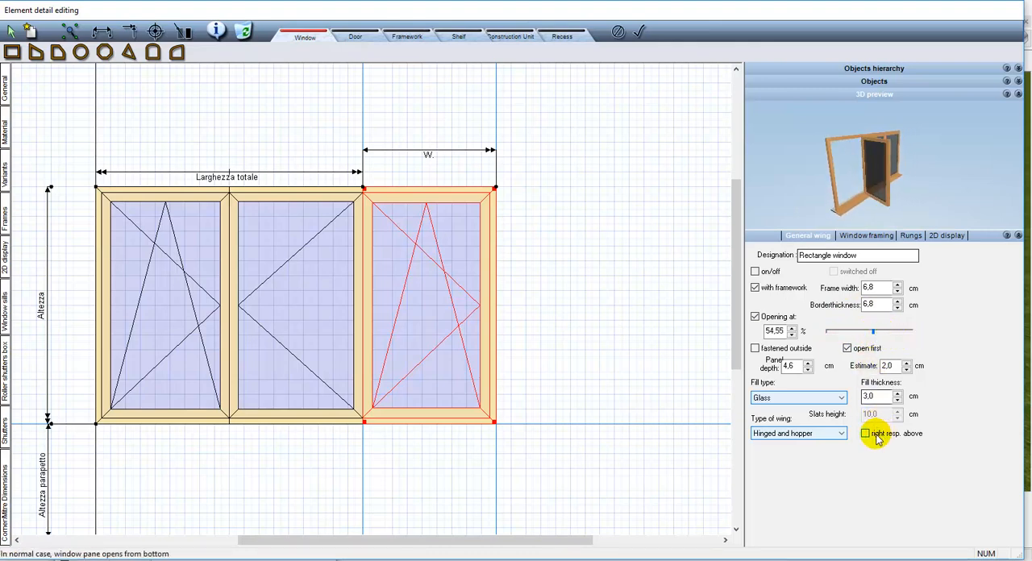
pyautogui.click(867, 434)
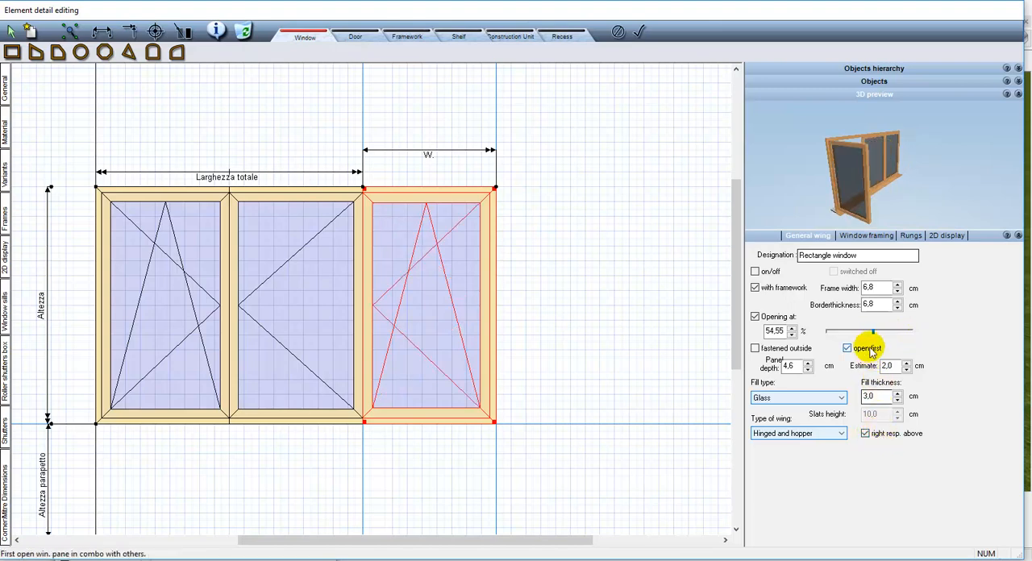
pyautogui.moveTo(874, 332); pyautogui.dragTo(826, 337)
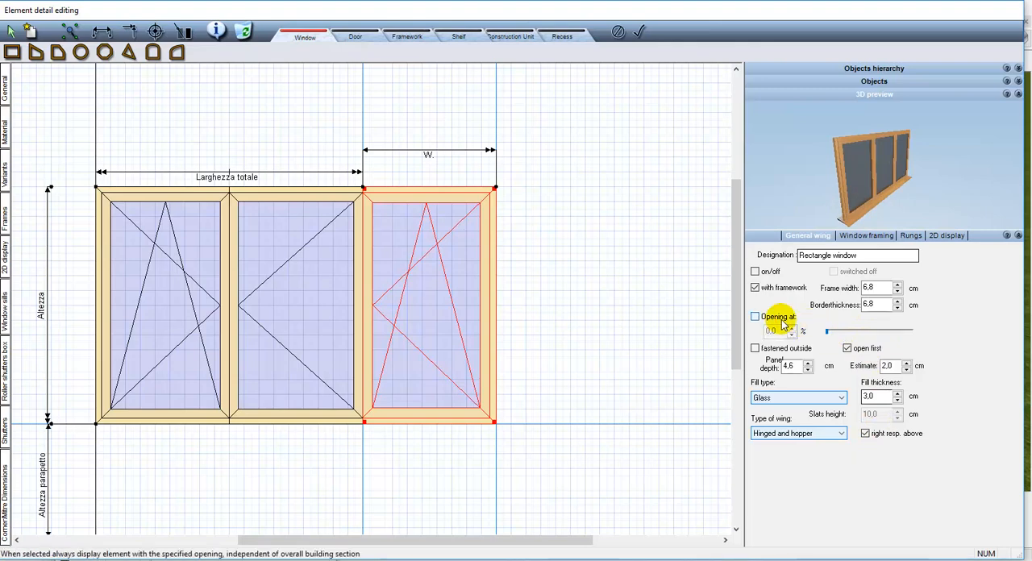
# Add rungs to the right wing and set the horizontal rungs' dynamic minimum distance to 10 cm
pyautogui.click(909, 236)
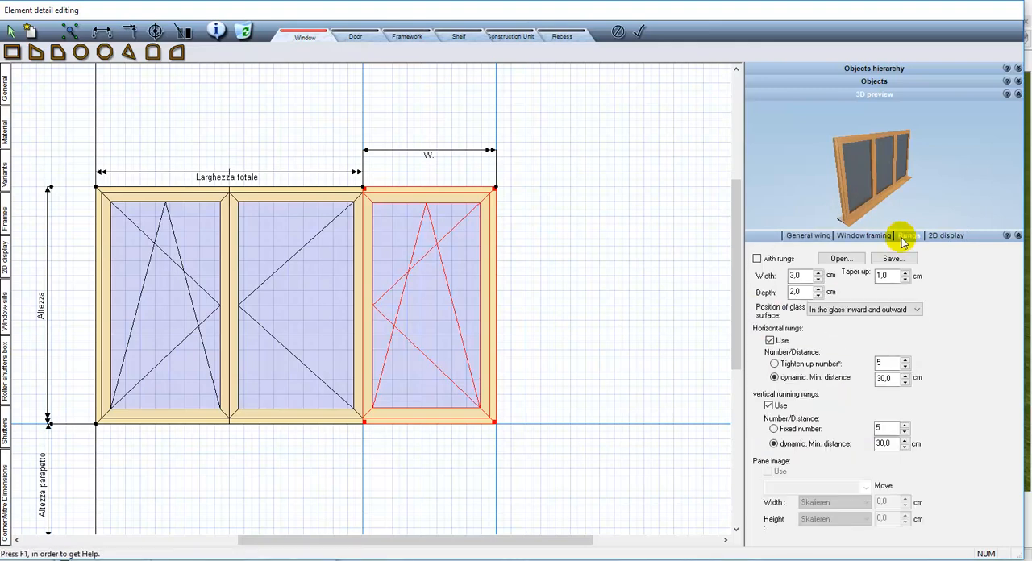
pyautogui.click(778, 260)
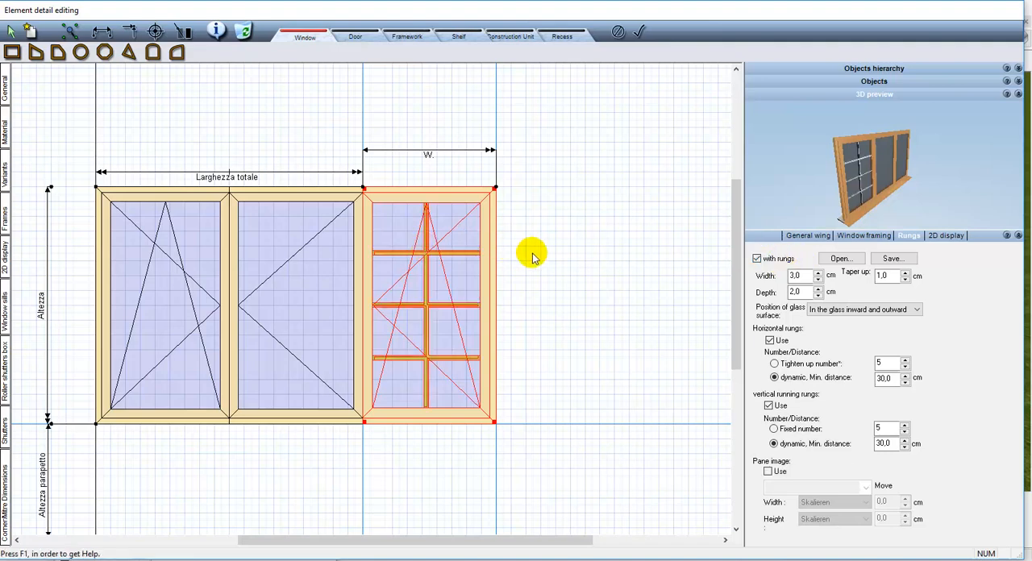
pyautogui.click(770, 340)
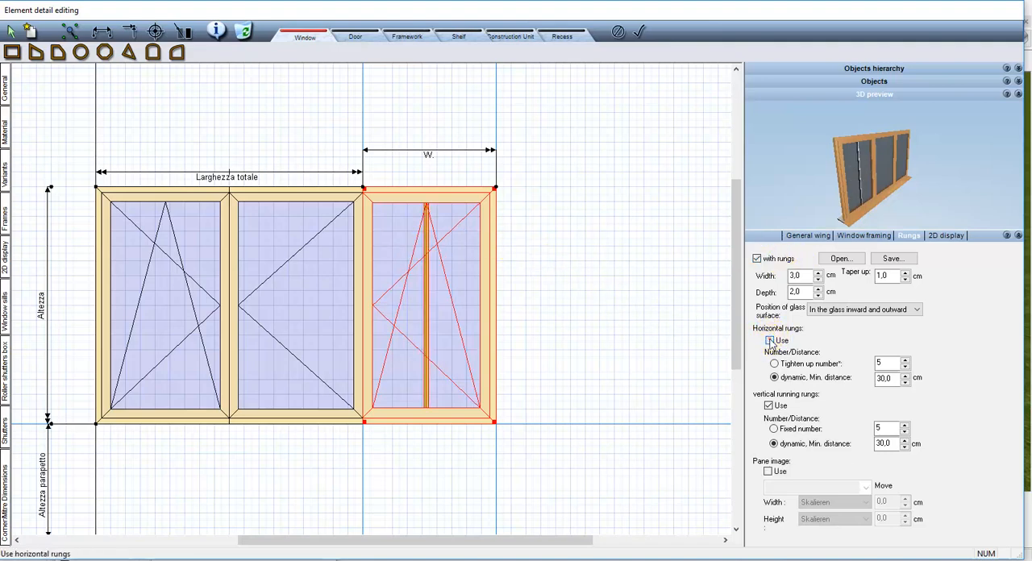
pyautogui.click(770, 340)
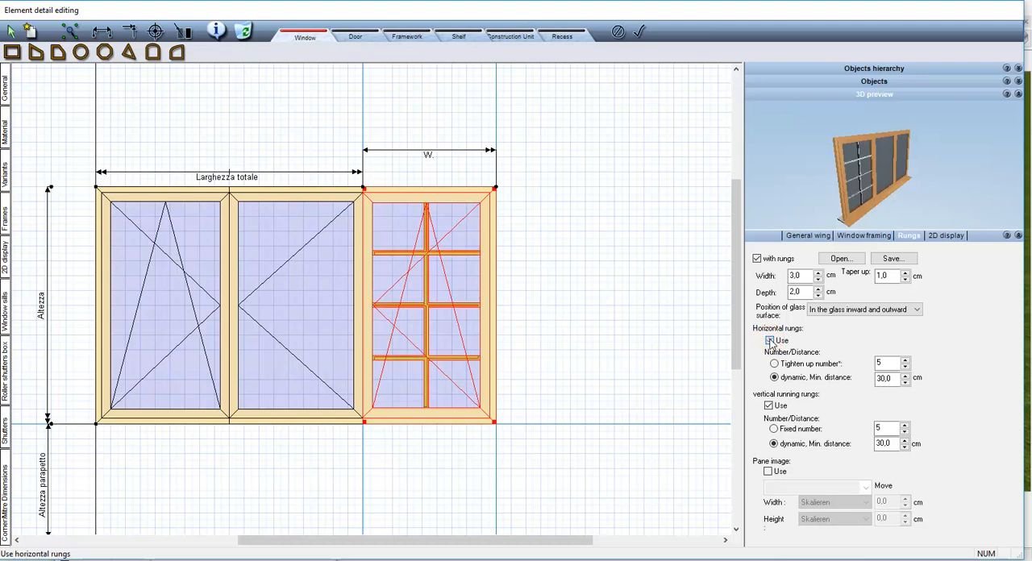
pyautogui.click(883, 382)
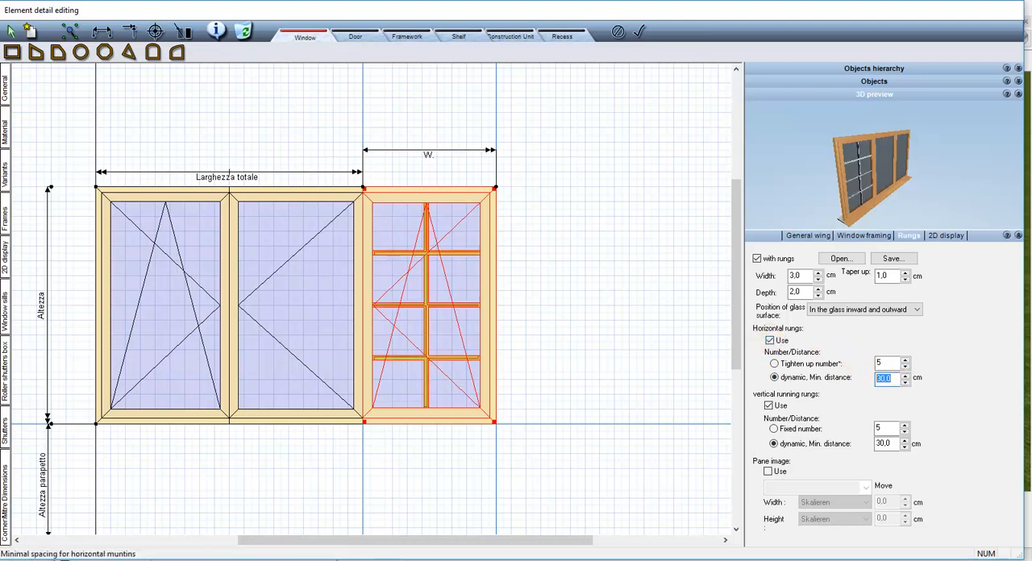
pyautogui.write('10')
pyautogui.click(890, 382)
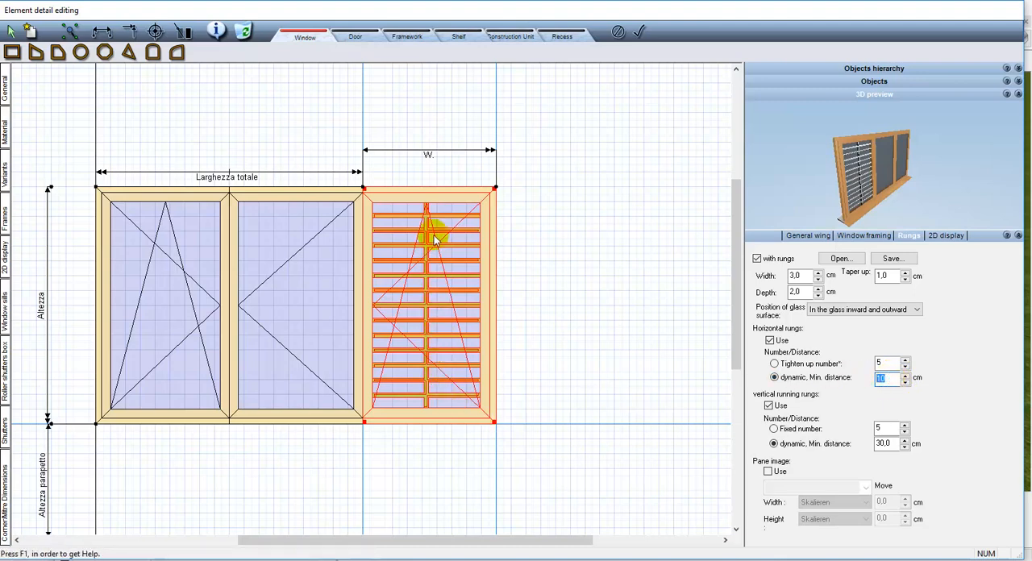
# Switch the right wing's rungs to fixed numbers, with 3 horizontal and 2 vertical rungs
pyautogui.click(831, 367)
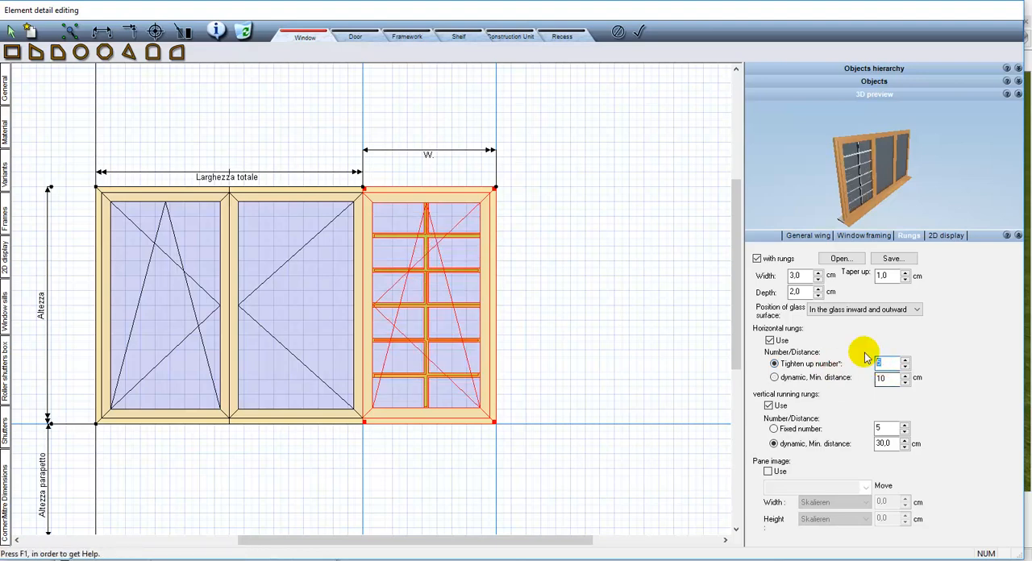
pyautogui.write('3')
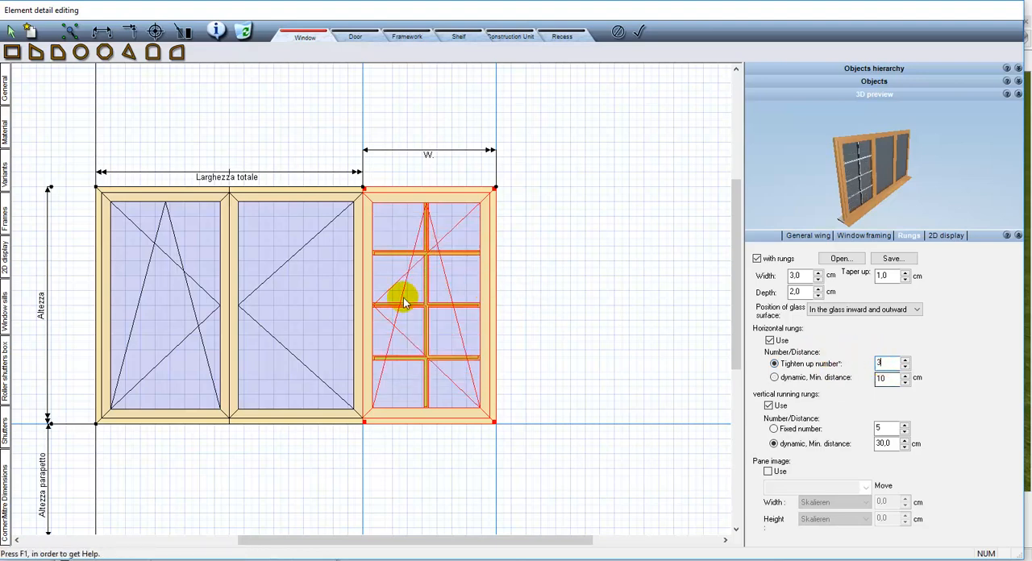
pyautogui.click(881, 429)
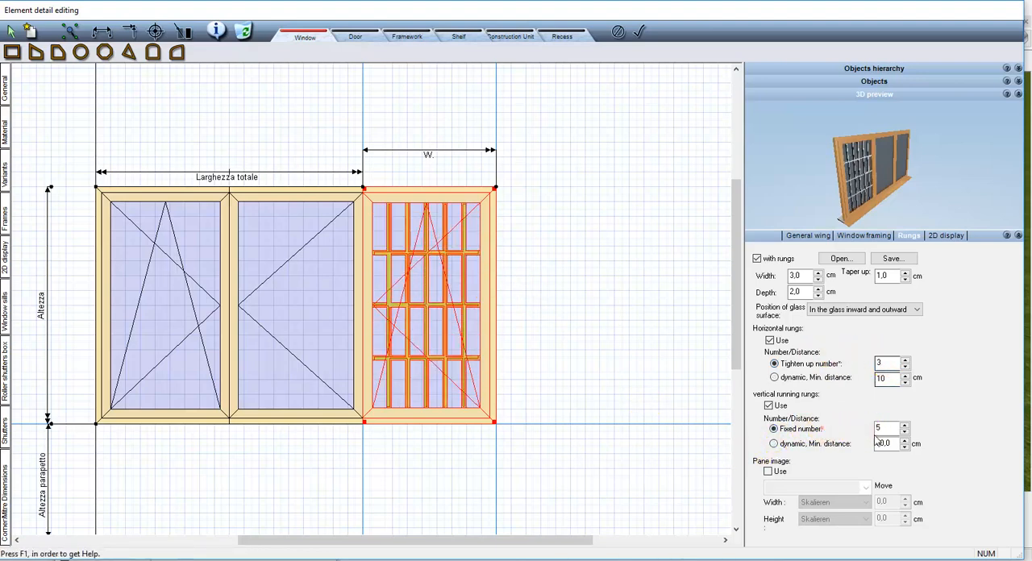
pyautogui.write('2')
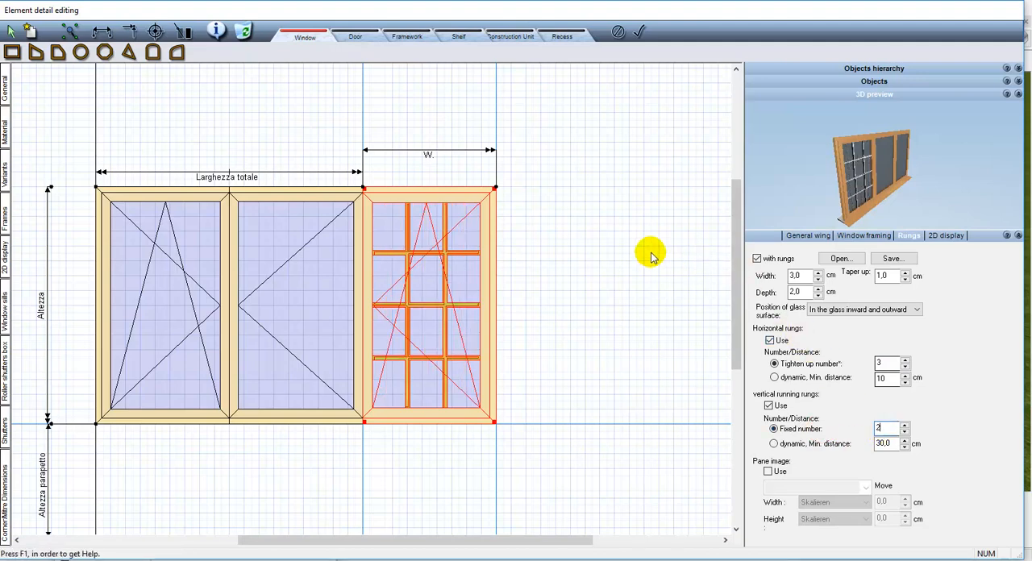
# Turn off the rungs on the right wing and switch the element editor to Door mode
pyautogui.click(757, 259)
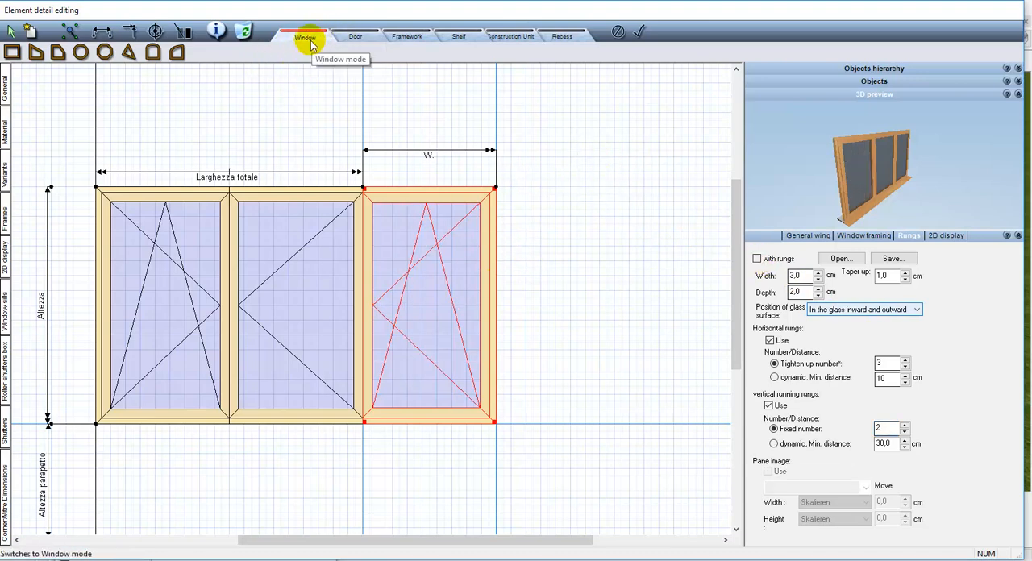
pyautogui.click(347, 43)
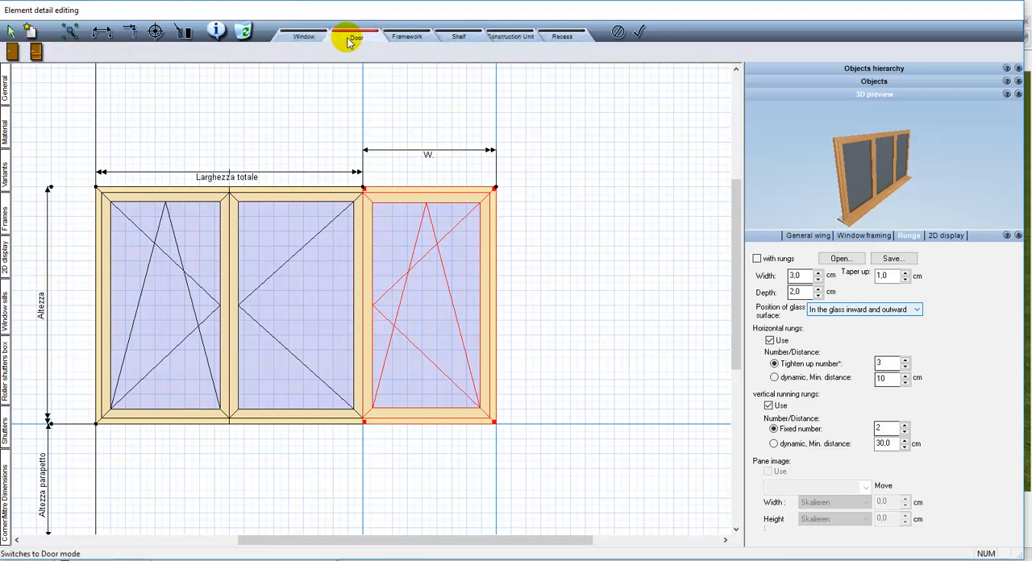
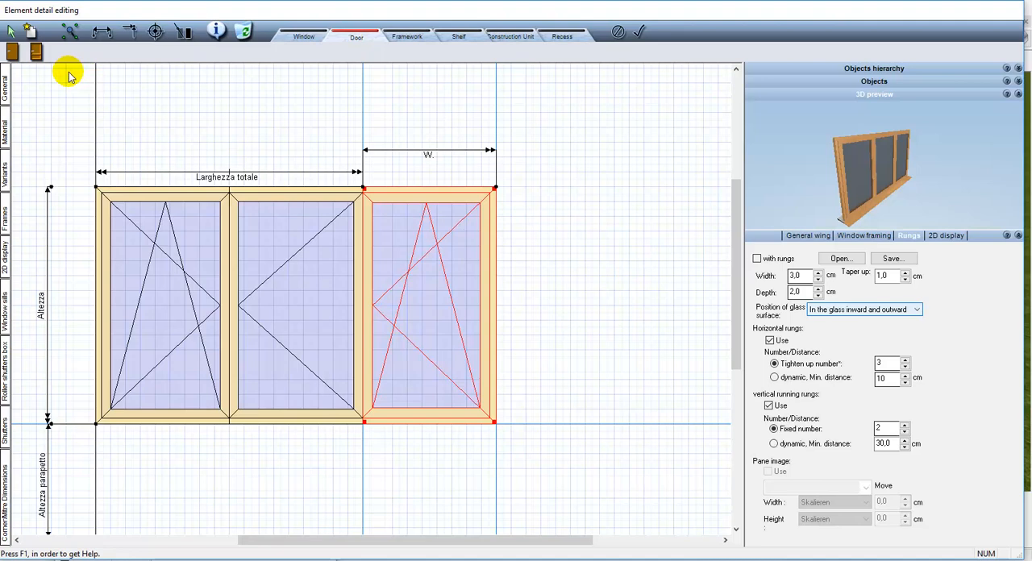
# Insert a door fill as a tall rectangle beside the three-wing window, leaving a gap to its right edge
pyautogui.click(36, 52)
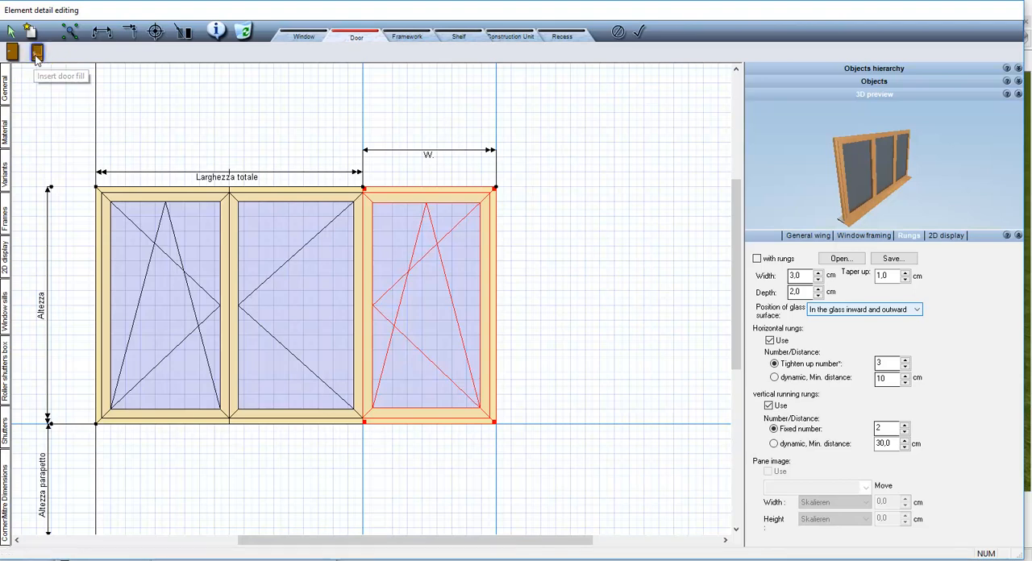
pyautogui.click(540, 179)
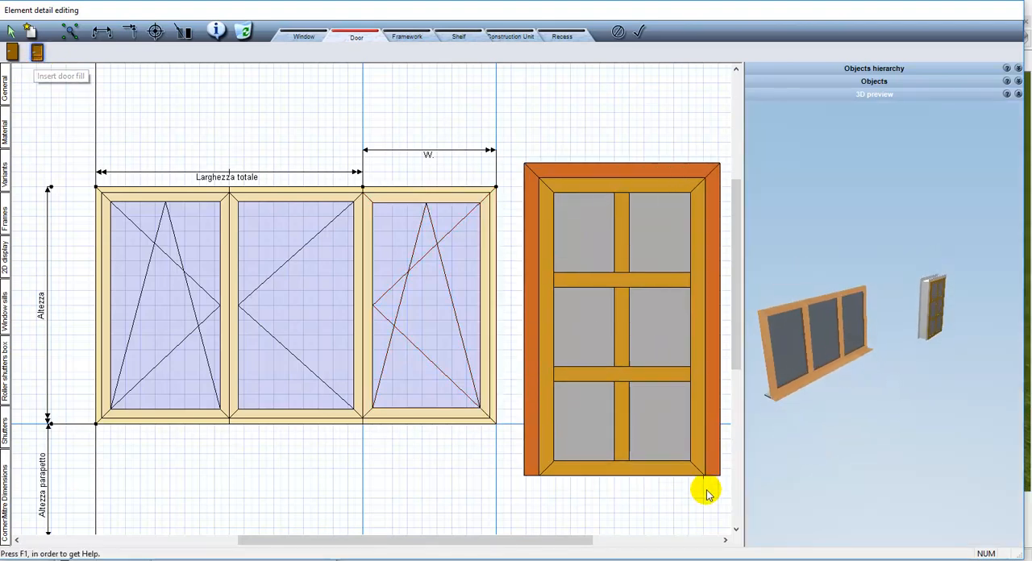
pyautogui.click(706, 490)
pyautogui.click(10, 33)
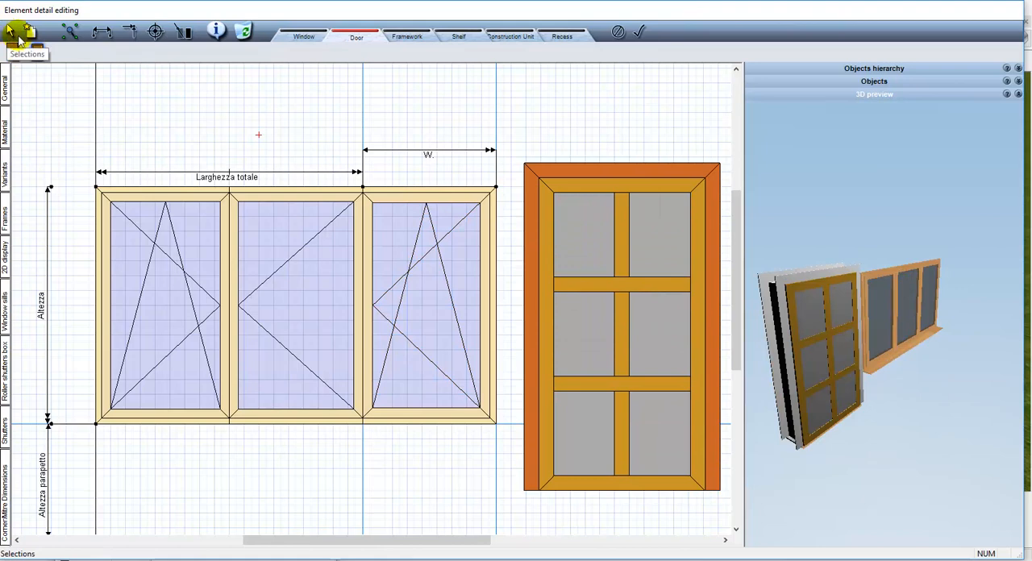
# Set the number of lines in the new door's special leaf to 4
pyautogui.click(596, 176)
pyautogui.click(871, 270)
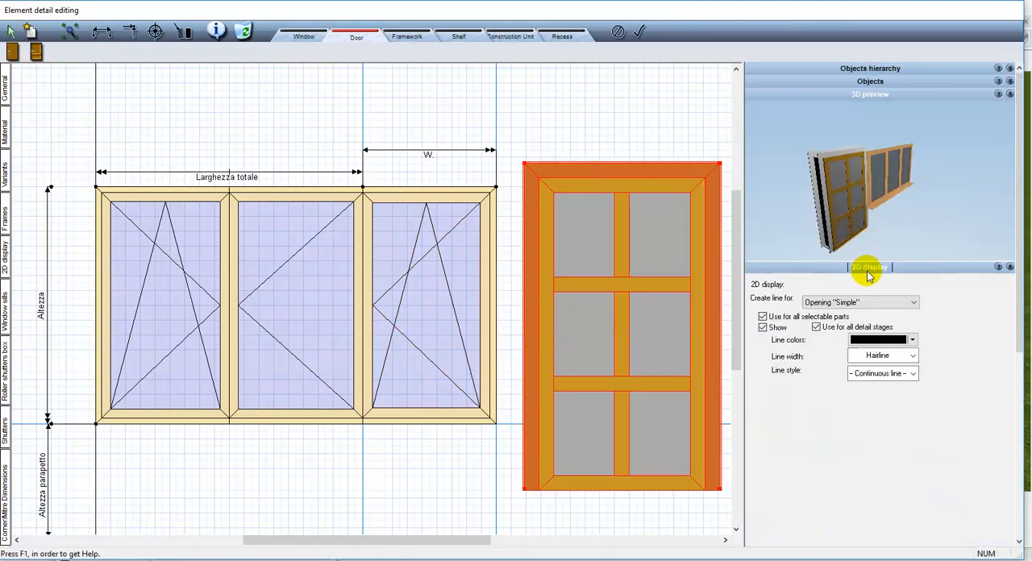
pyautogui.click(871, 269)
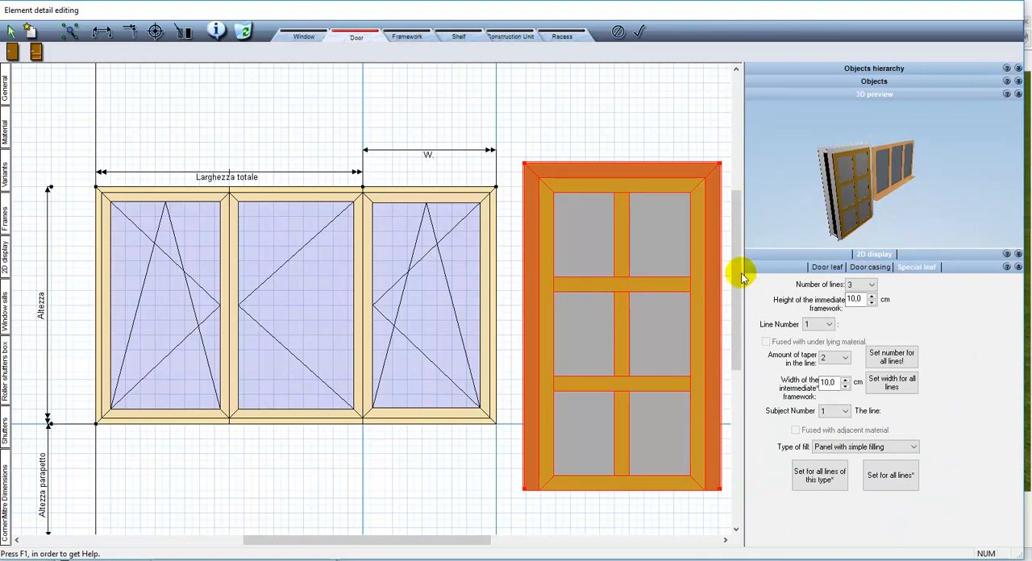
pyautogui.click(859, 286)
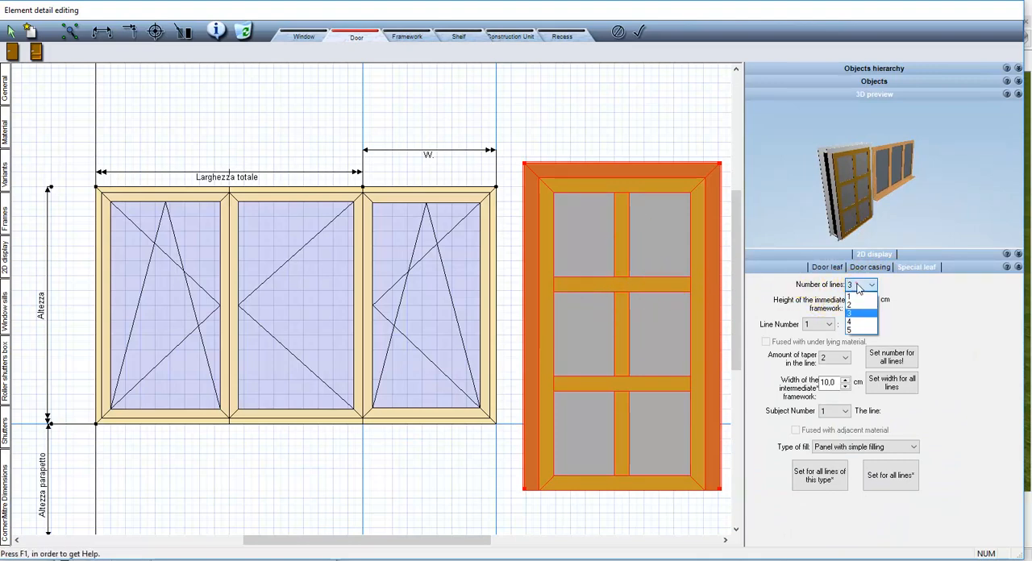
pyautogui.click(852, 323)
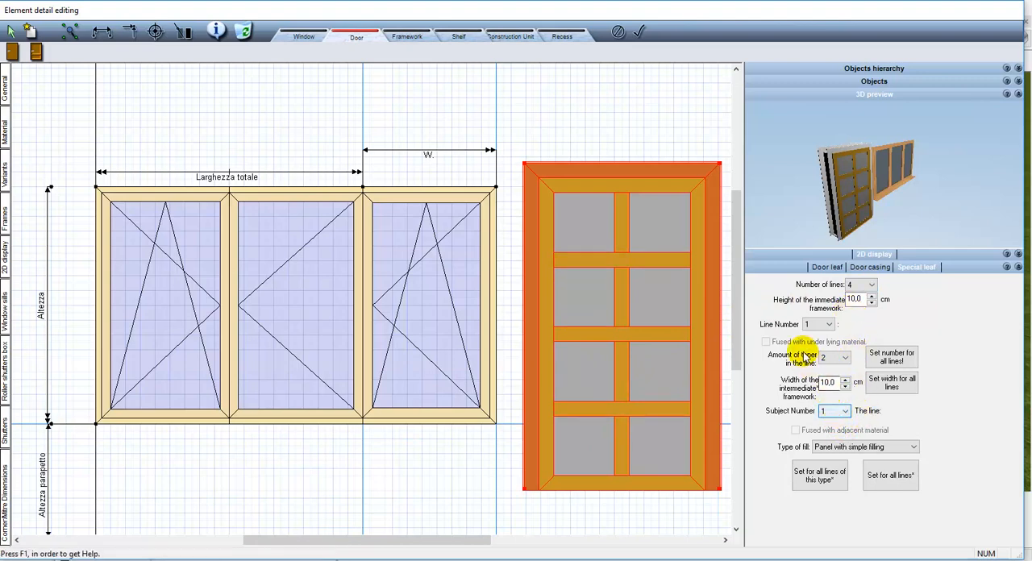
# Set the amount of taper in line 1 of the door's special leaf to 3
pyautogui.click(819, 324)
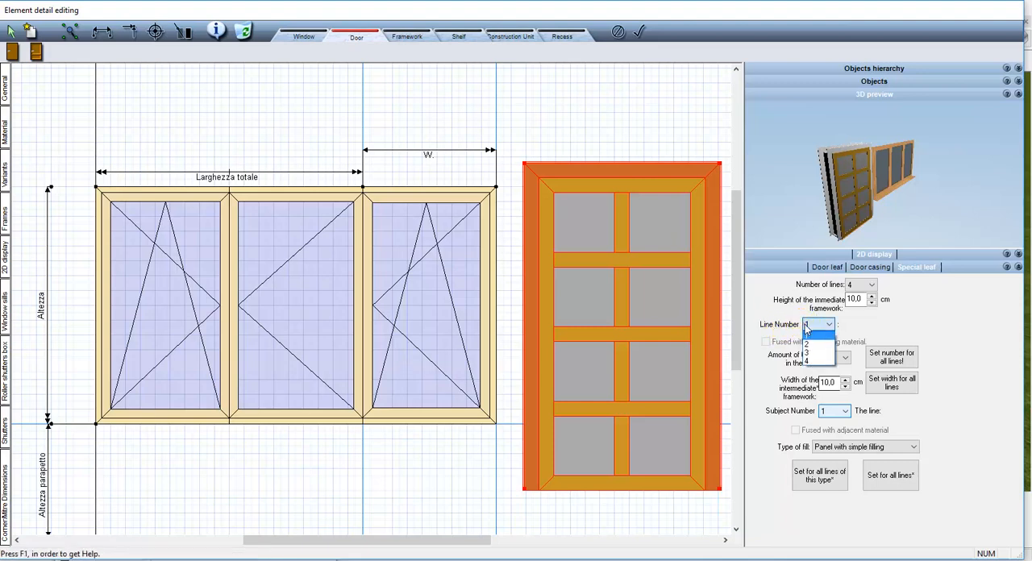
pyautogui.click(809, 335)
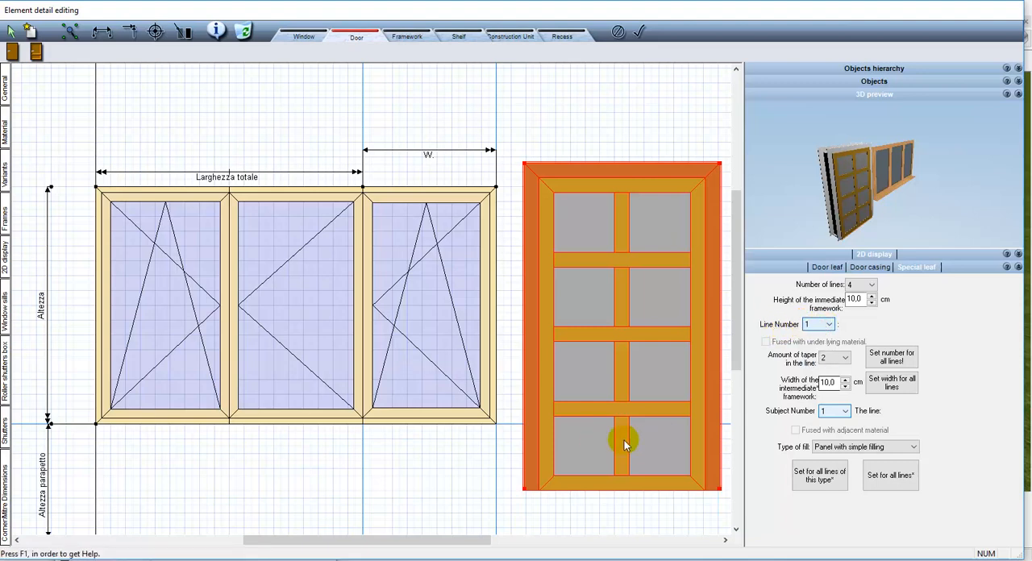
pyautogui.click(843, 412)
pyautogui.click(831, 424)
pyautogui.click(844, 357)
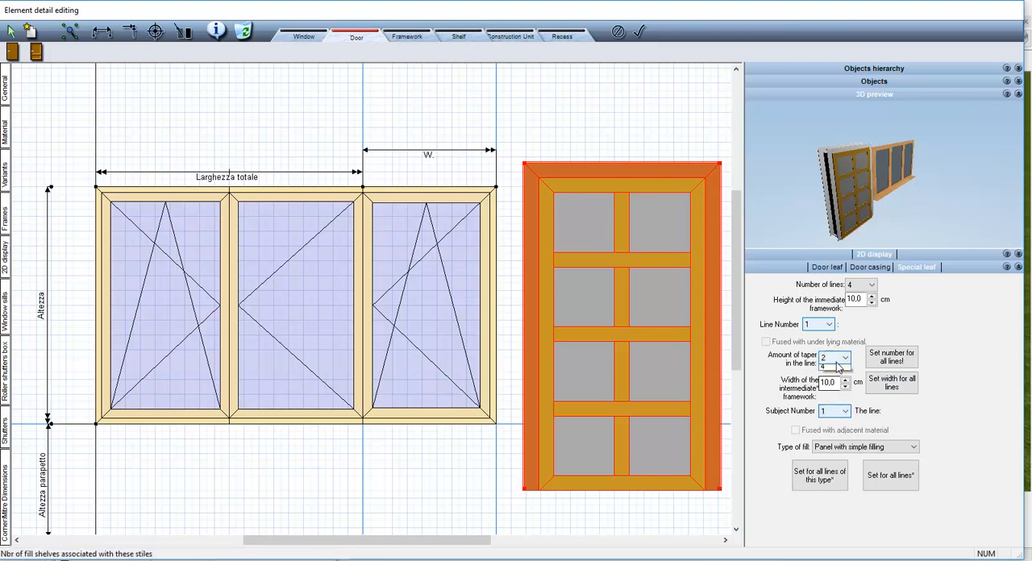
pyautogui.click(835, 387)
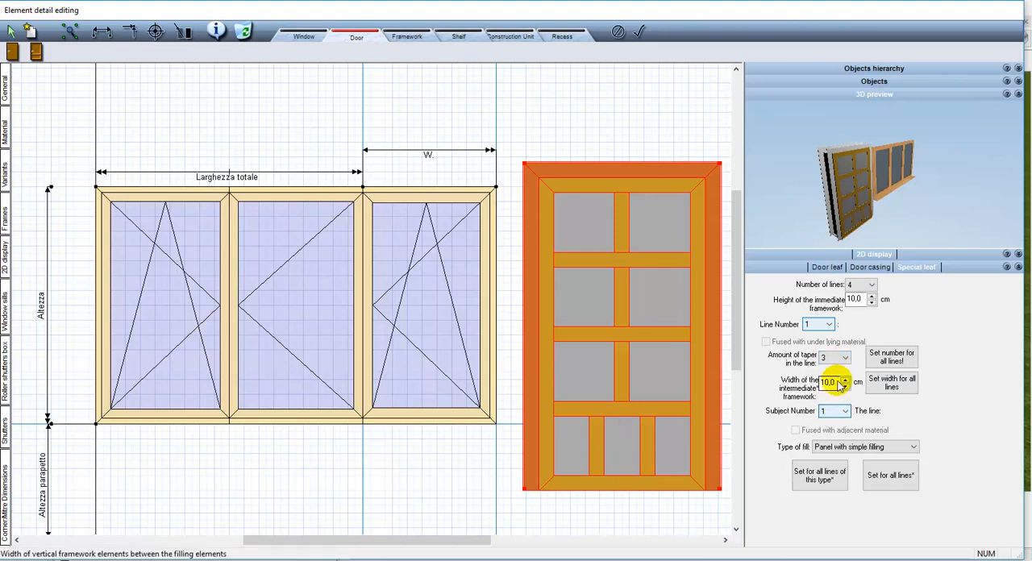
# Change subject number 2 in line 1 of the door leaf to Panel with glass filling
pyautogui.click(835, 413)
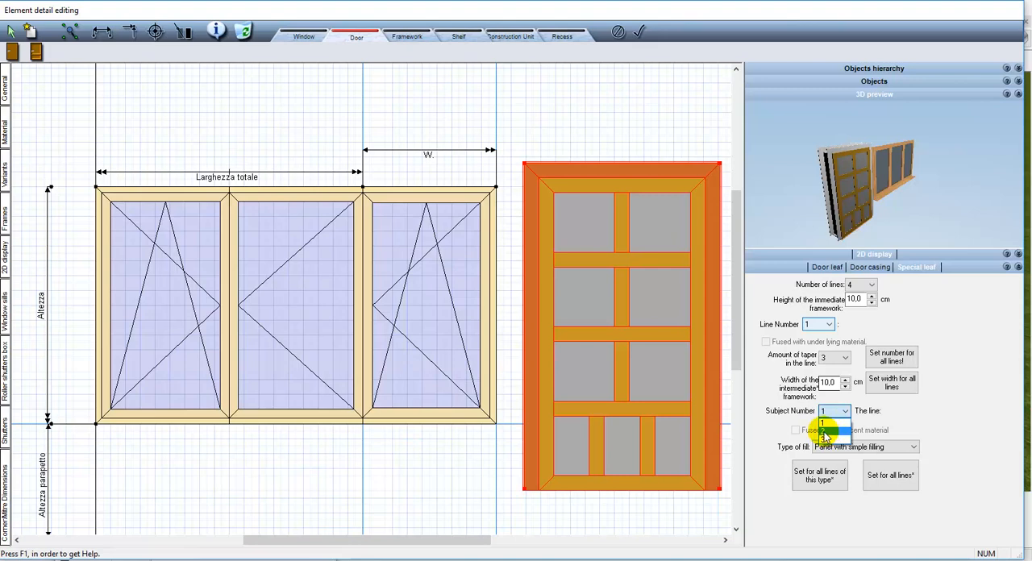
pyautogui.click(831, 434)
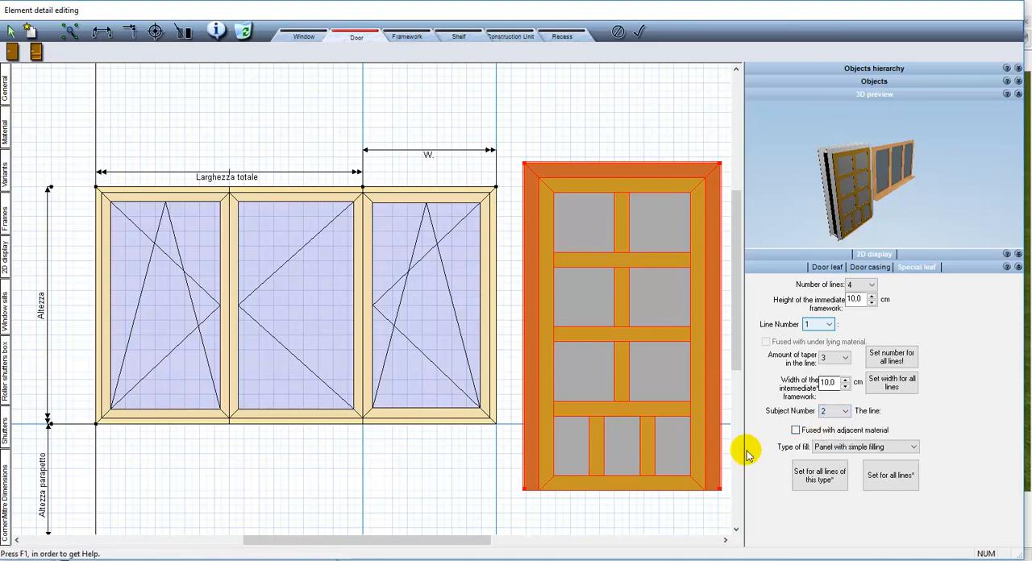
pyautogui.click(833, 447)
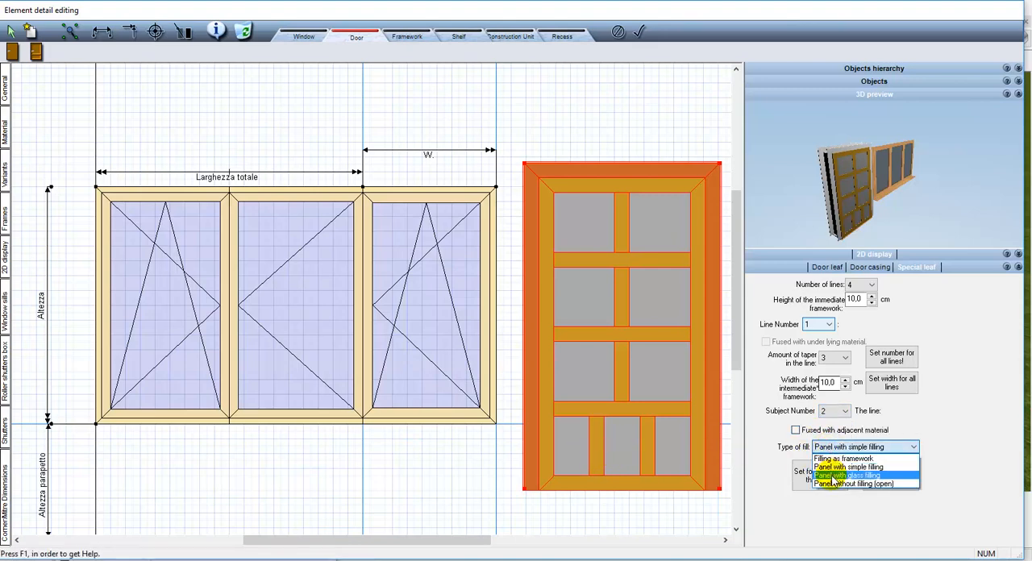
pyautogui.click(839, 476)
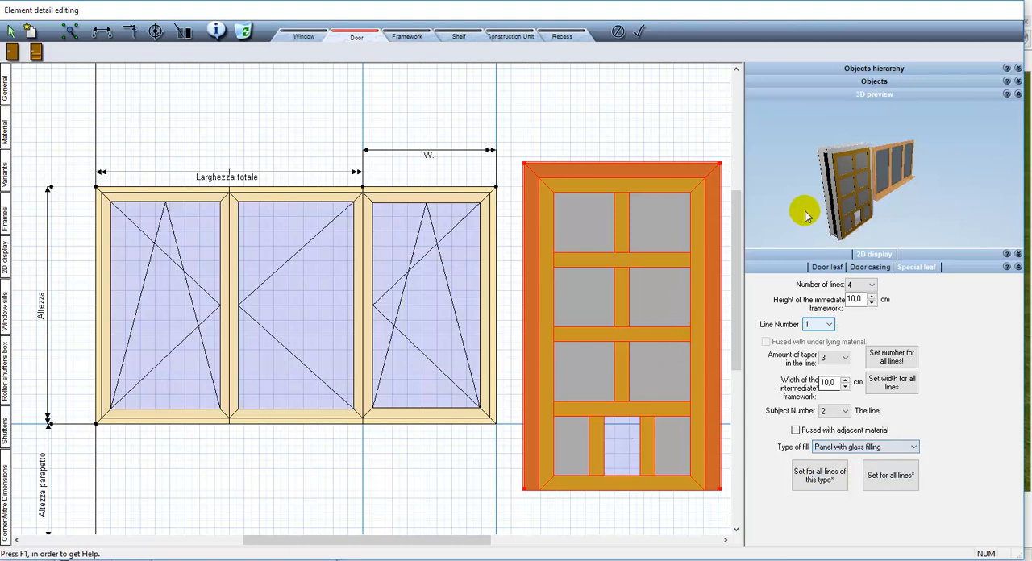
# Review the door in the 3D preview, show its Door leaf settings, and delete the door fill
pyautogui.moveTo(811, 191)
pyautogui.mouseDown()
pyautogui.moveTo(805, 138)
pyautogui.moveTo(808, 163)
pyautogui.moveTo(799, 168)
pyautogui.mouseUp()
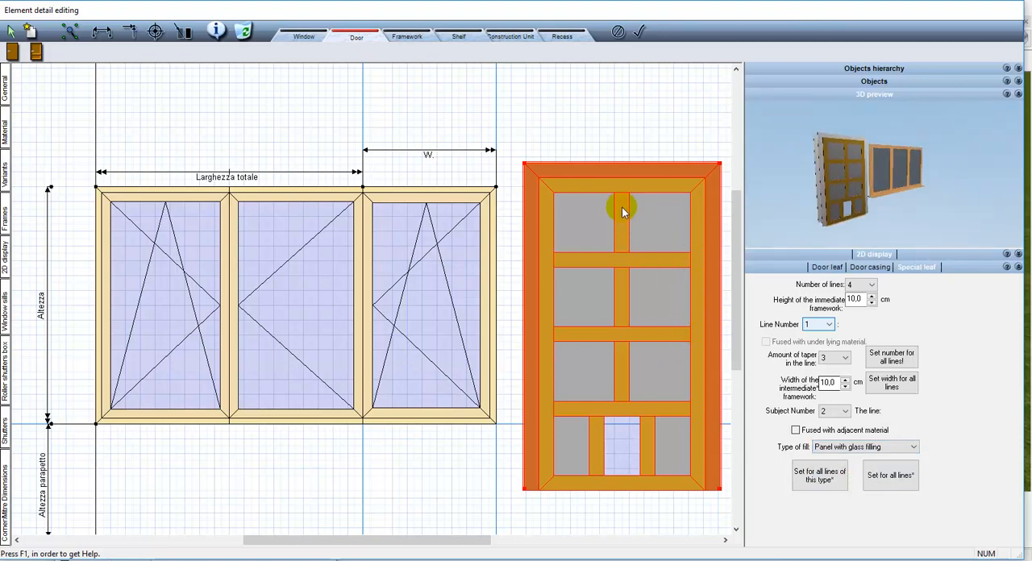
pyautogui.click(832, 268)
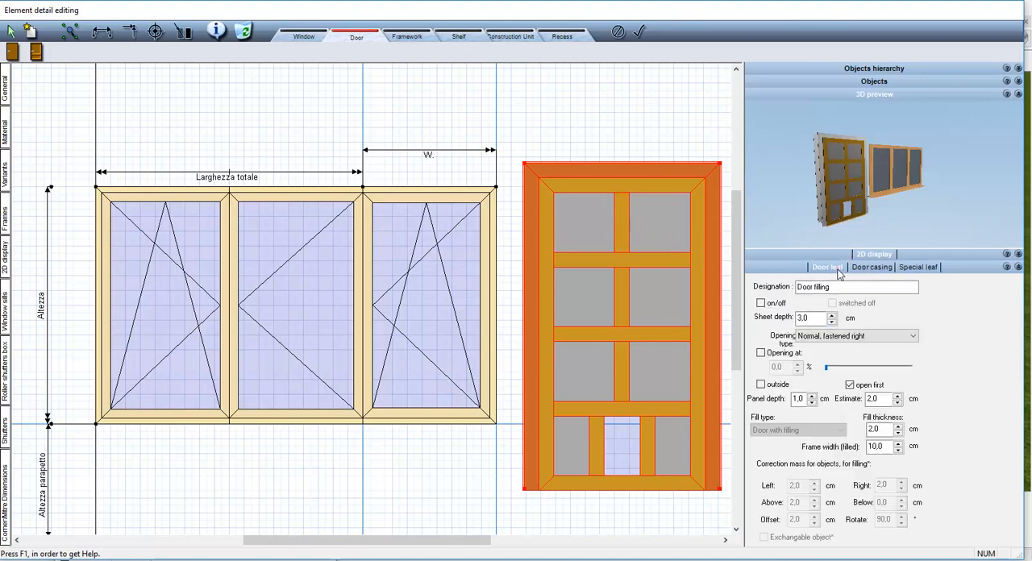
pyautogui.click(626, 266)
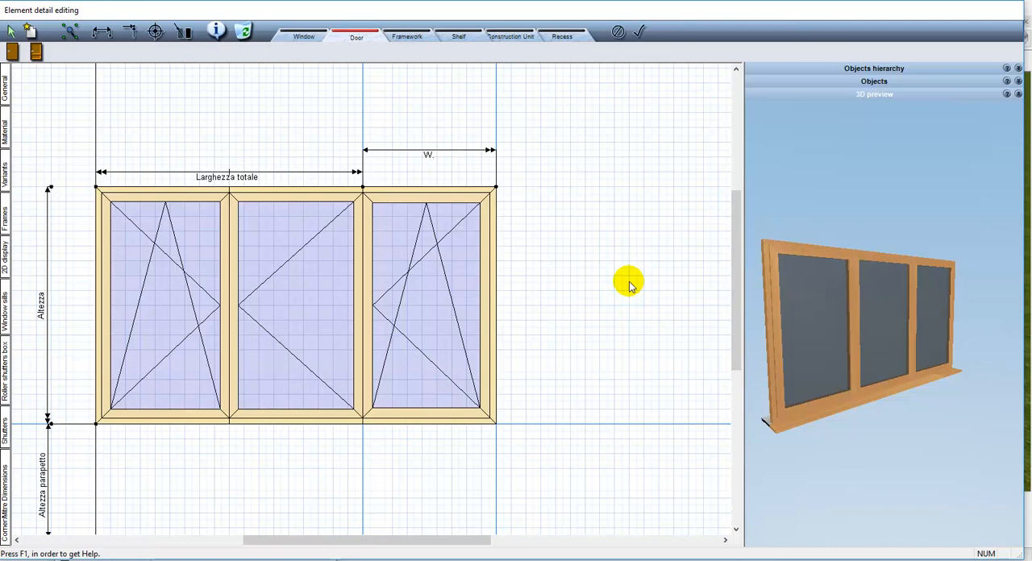
# Switch to Construction Unit mode and open the Elementi di costruzione folder in the object catalogue
pyautogui.click(1018, 81)
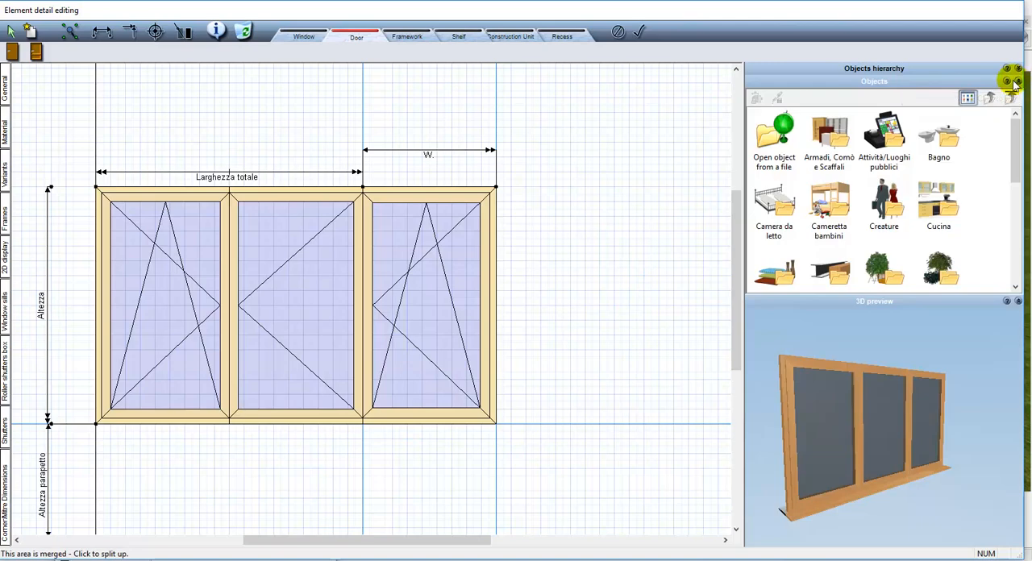
pyautogui.click(504, 40)
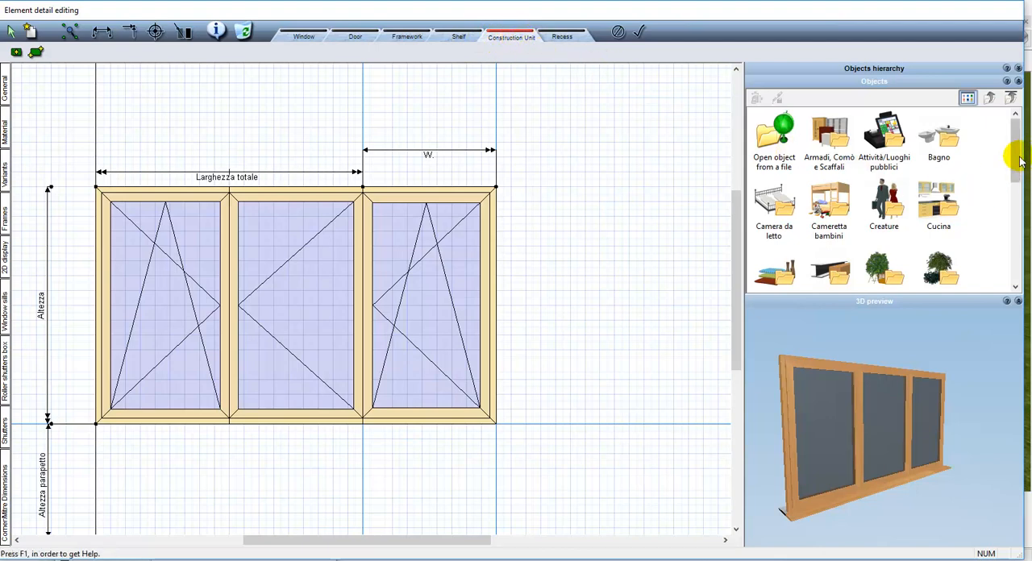
pyautogui.moveTo(1019, 161); pyautogui.dragTo(1020, 187)
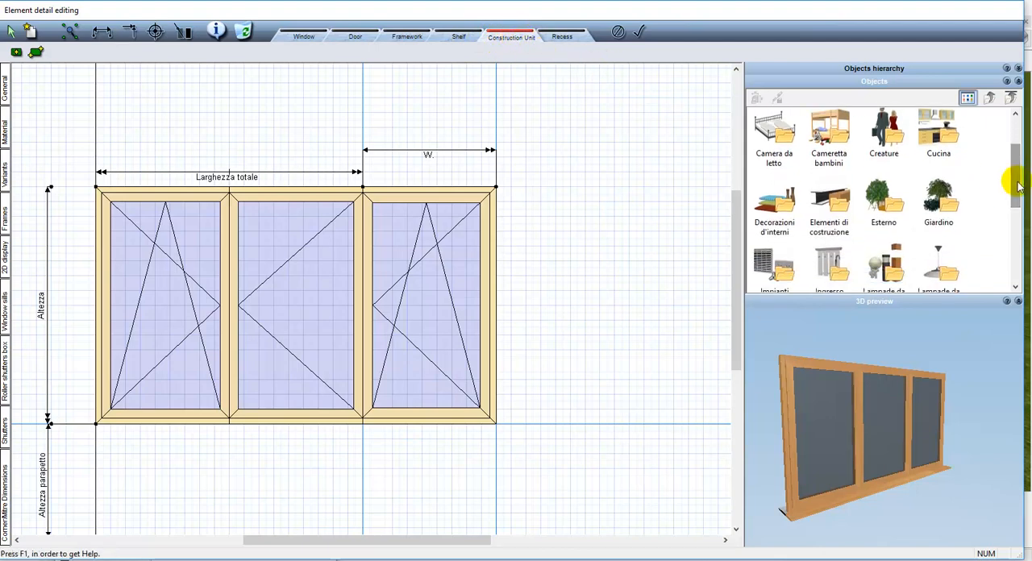
pyautogui.click(844, 219)
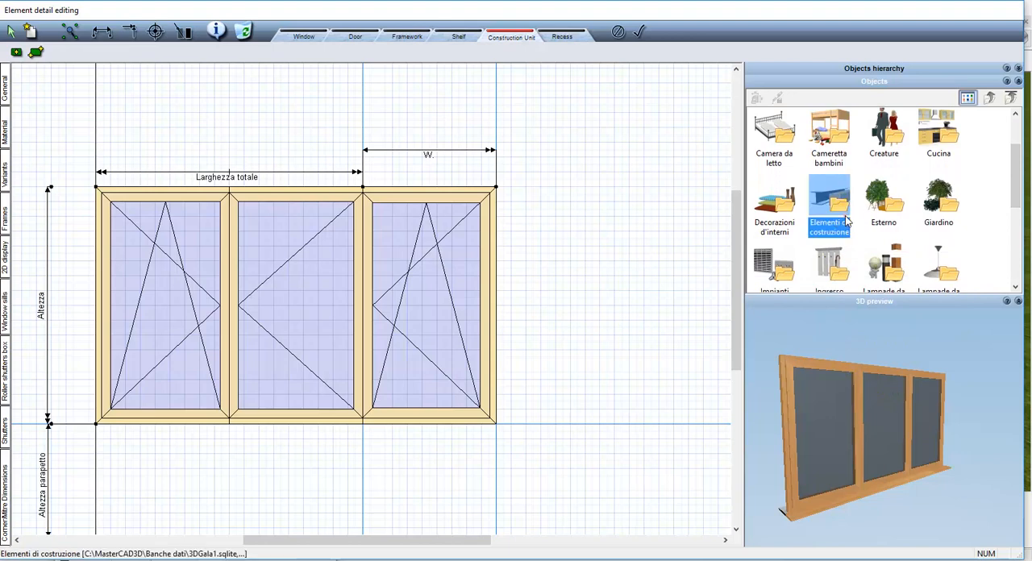
pyautogui.doubleClick(845, 220)
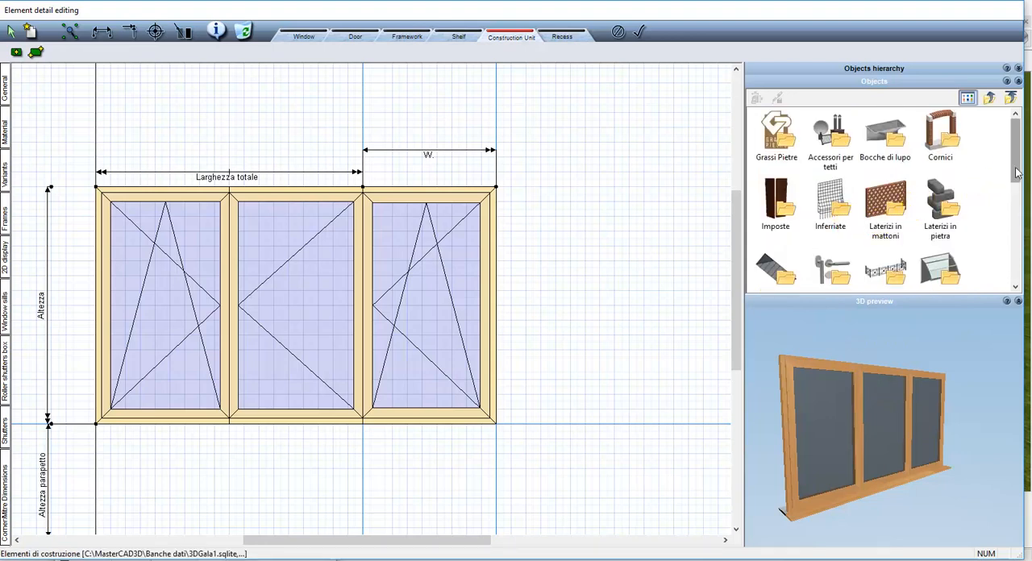
# Choose the Maniglione antipanico a leva 'Cisa Fast Push' 68cm from the Maniglie antipanico subfolder of Maniglie
pyautogui.moveTo(1017, 170); pyautogui.dragTo(1018, 204)
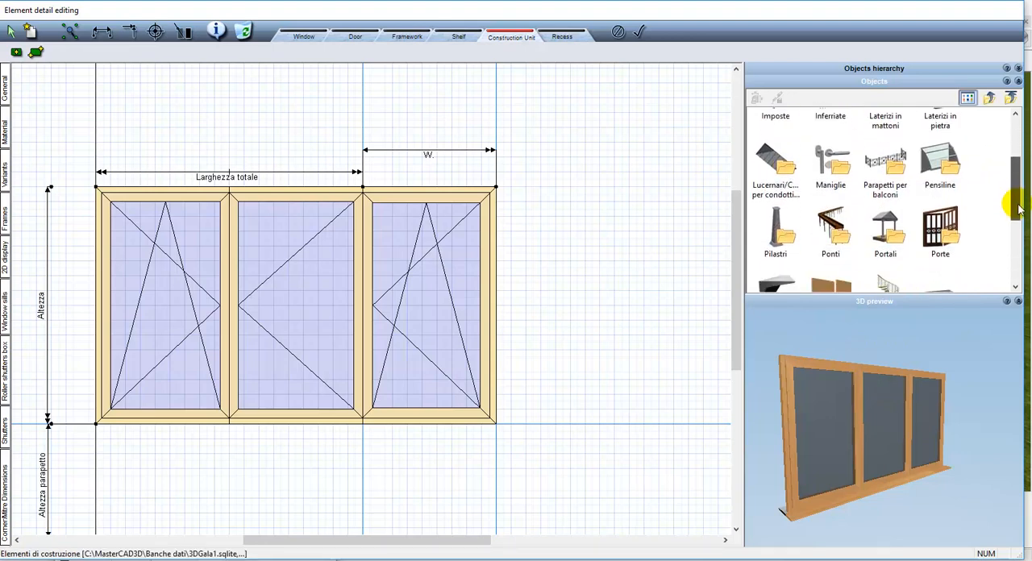
pyautogui.doubleClick(831, 161)
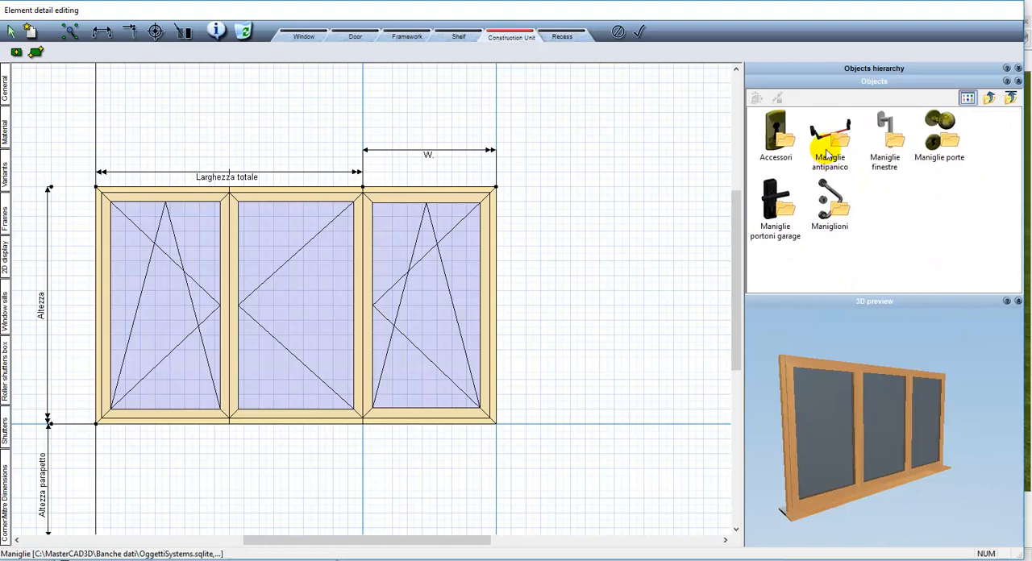
pyautogui.doubleClick(828, 154)
pyautogui.click(830, 150)
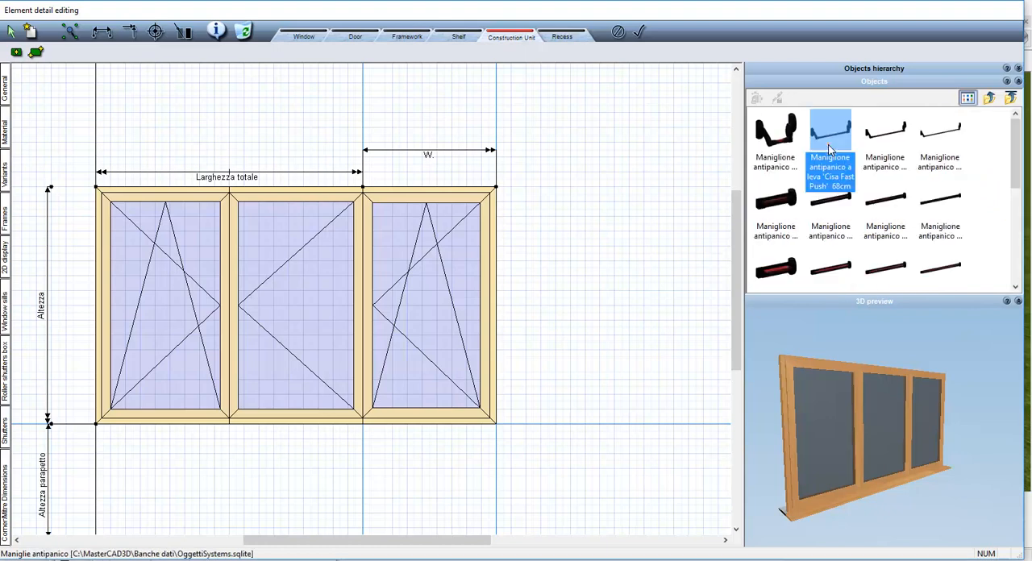
pyautogui.click(830, 150)
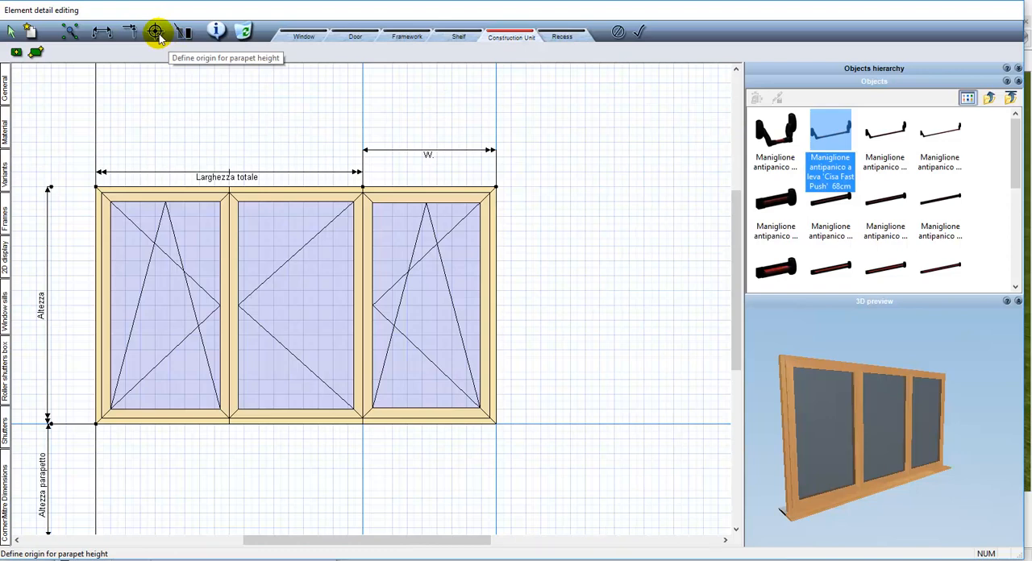
# Place the panic handle as a 3D object near the centre of the right wing and collapse the object catalogue
pyautogui.click(16, 52)
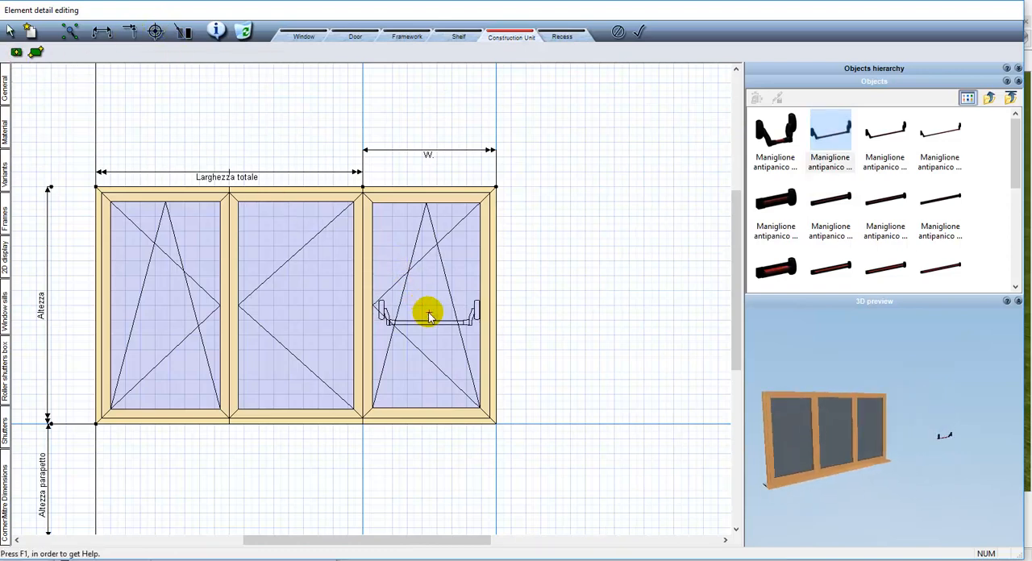
pyautogui.click(428, 316)
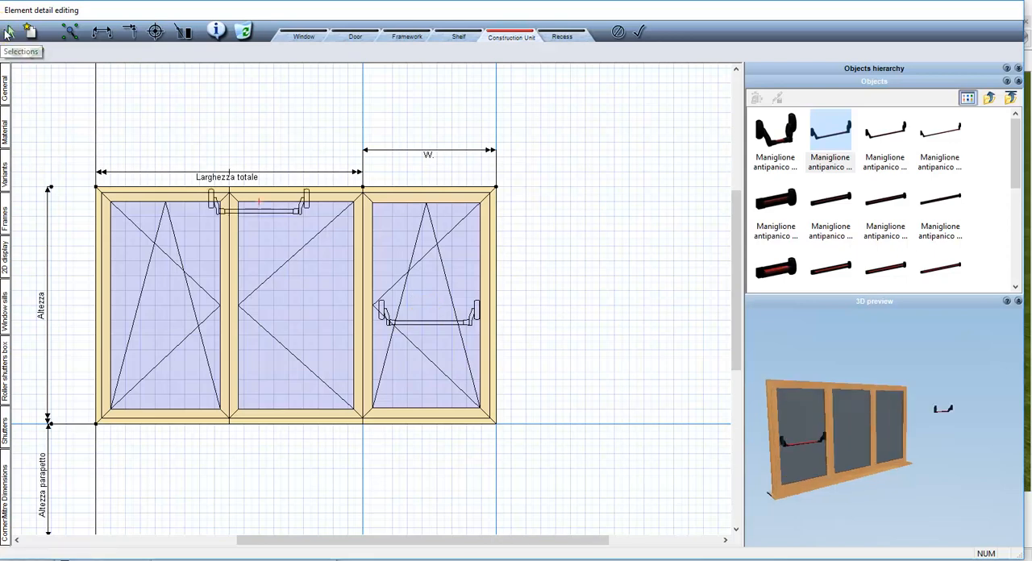
pyautogui.moveTo(806, 422); pyautogui.dragTo(859, 433)
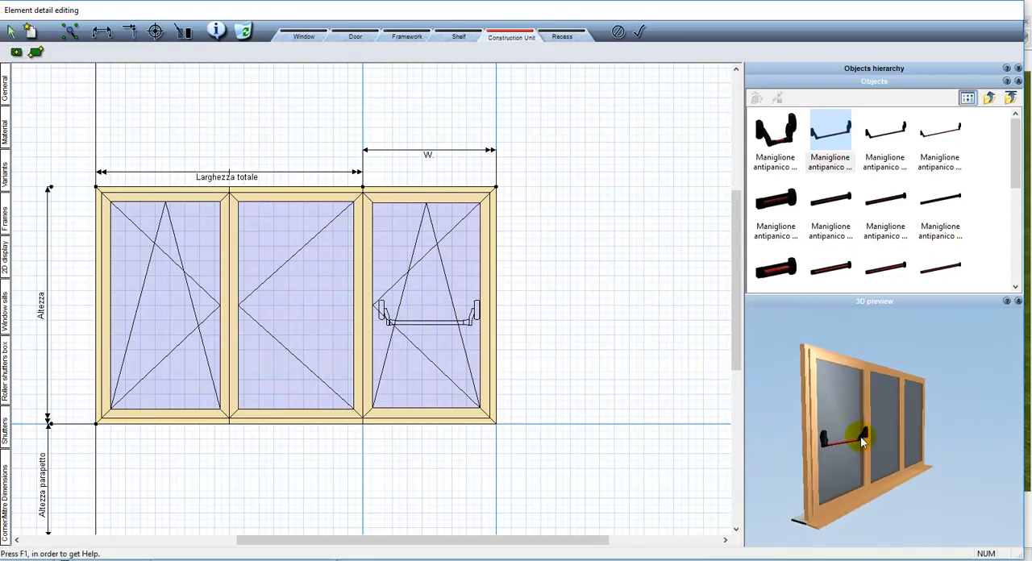
pyautogui.click(991, 98)
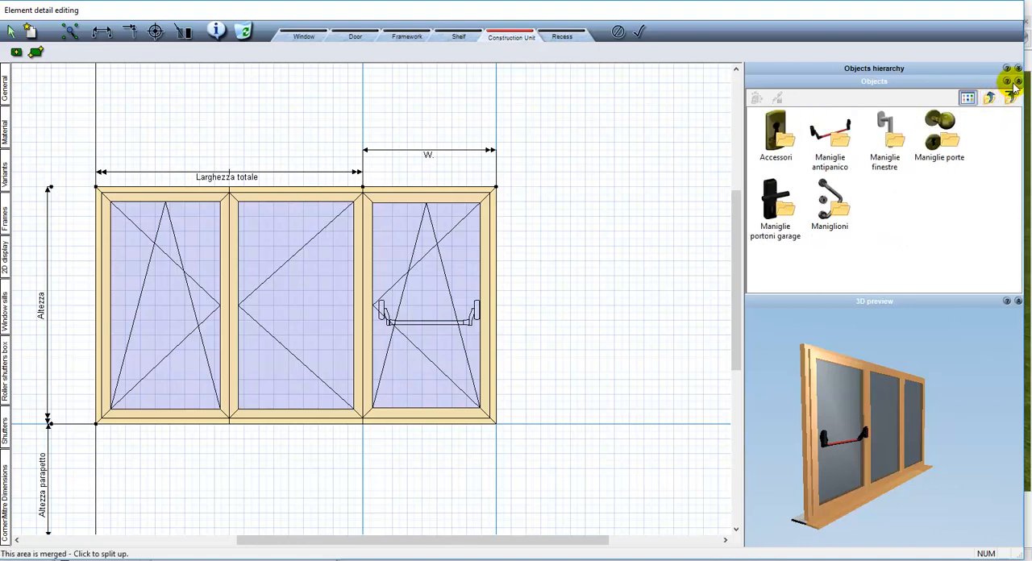
pyautogui.click(901, 347)
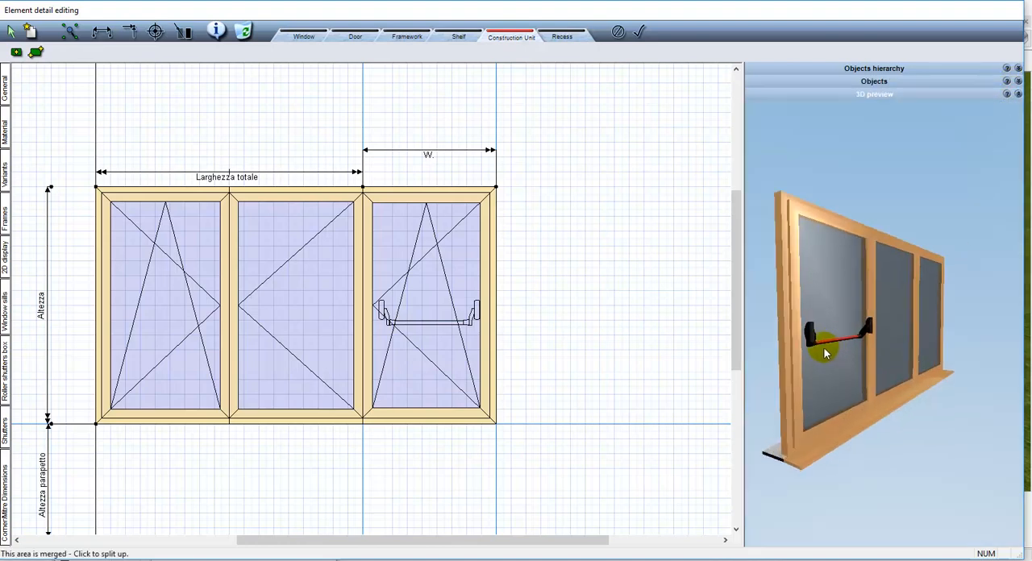
pyautogui.moveTo(887, 360)
pyautogui.mouseDown()
pyautogui.moveTo(957, 357)
pyautogui.moveTo(922, 352)
pyautogui.moveTo(903, 364)
pyautogui.mouseUp()
# Set the placed panic handle's Z rotation to 0°
pyautogui.click(459, 325)
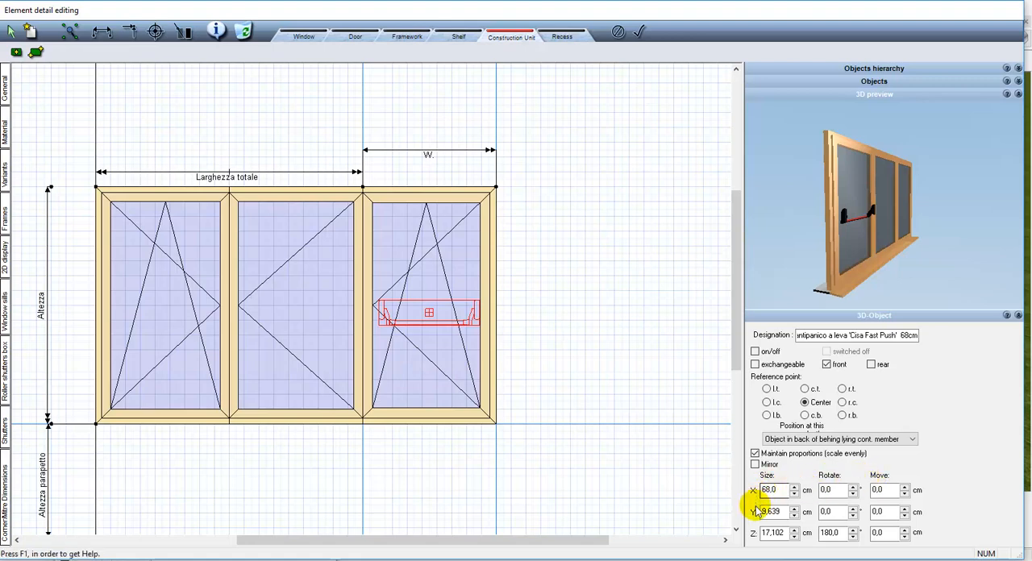
pyautogui.click(829, 534)
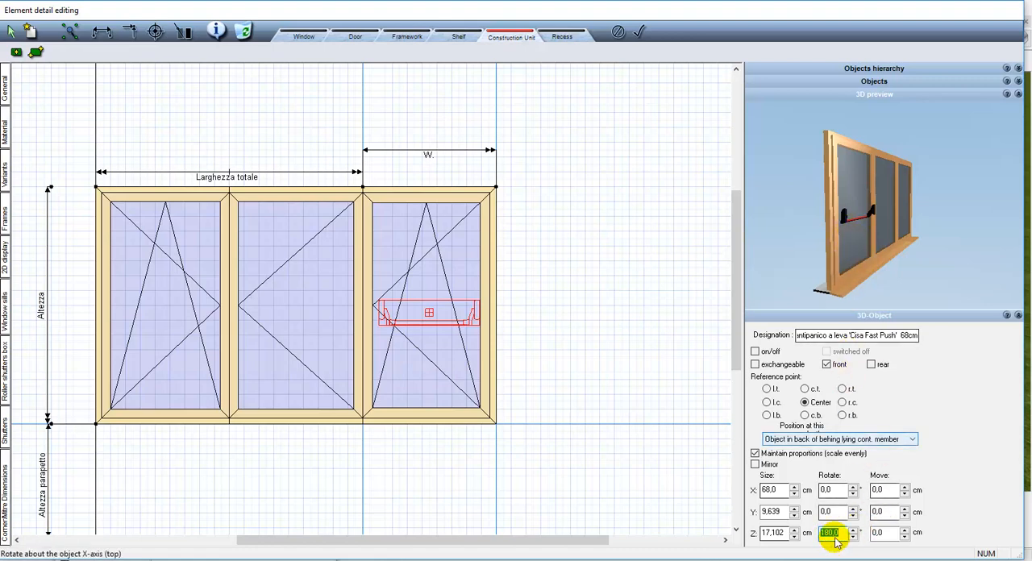
pyautogui.write('0')
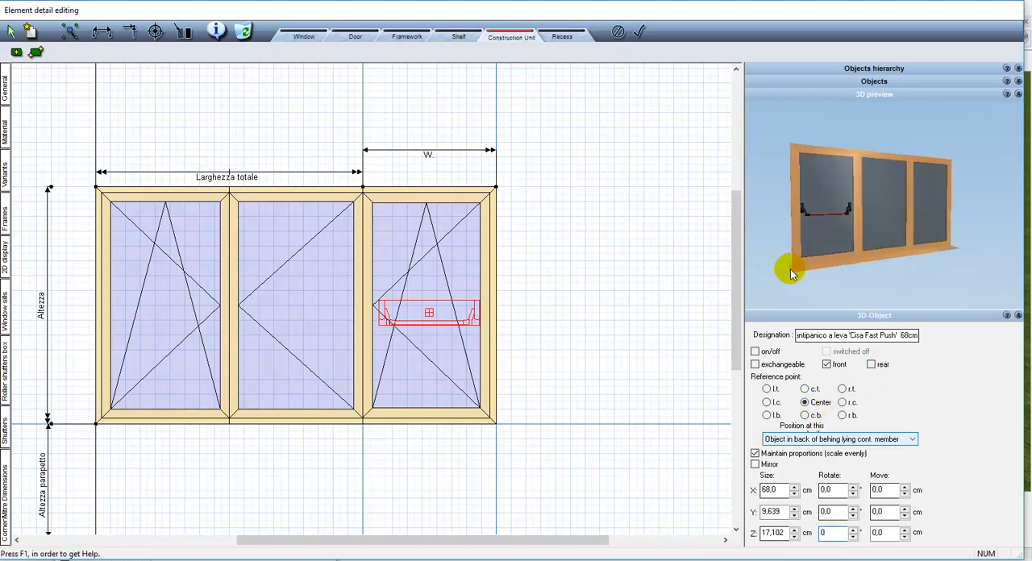
# Scale the panic handle proportionally to an X size of 83 cm
pyautogui.moveTo(790, 269); pyautogui.dragTo(790, 285)
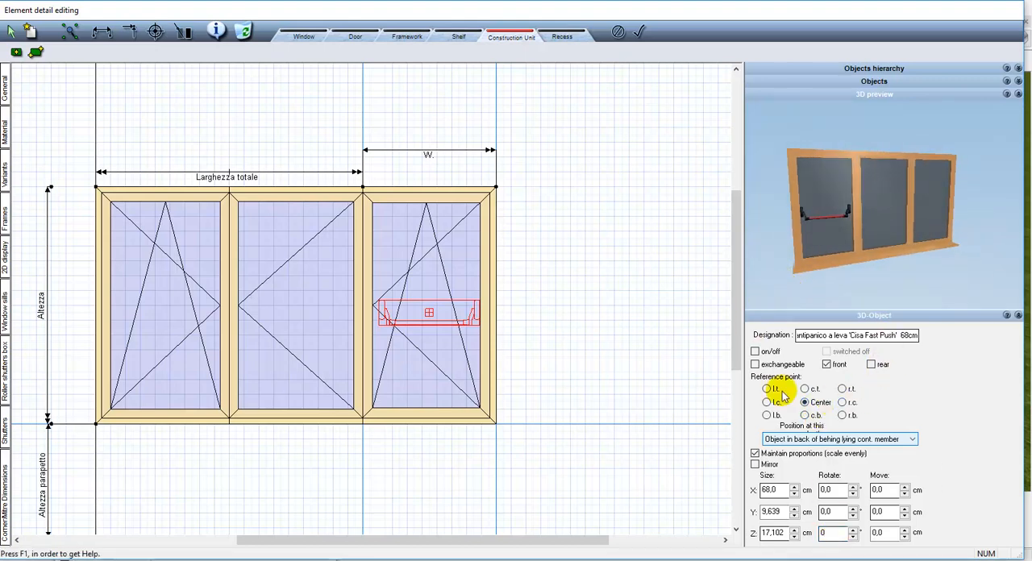
pyautogui.doubleClick(771, 490)
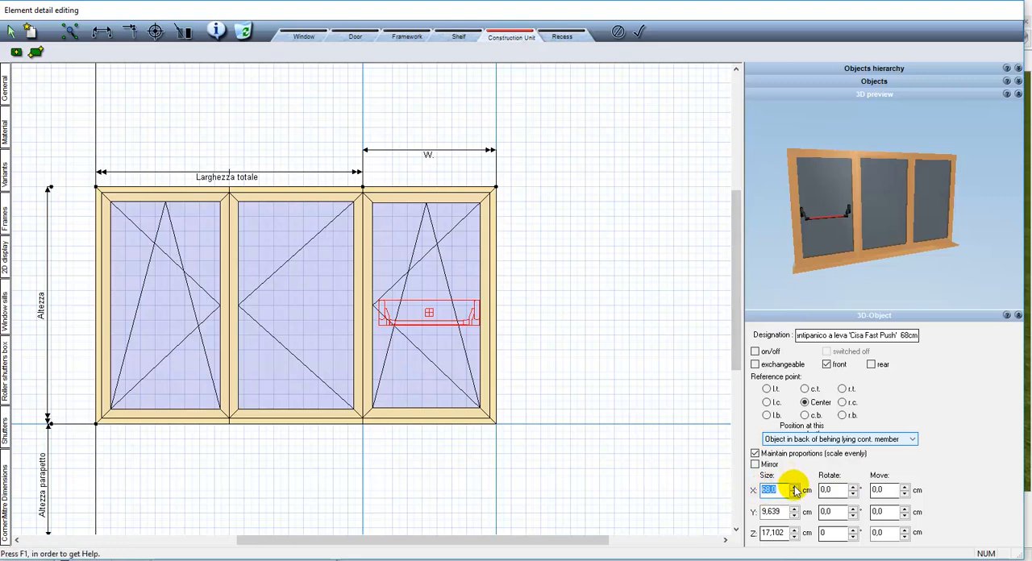
pyautogui.click(795, 488)
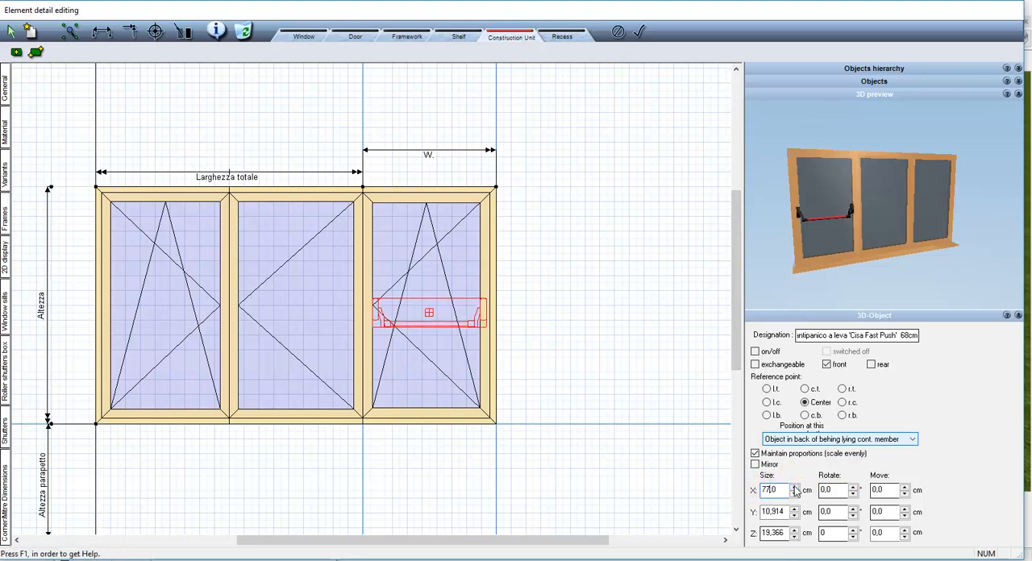
pyautogui.click(796, 488)
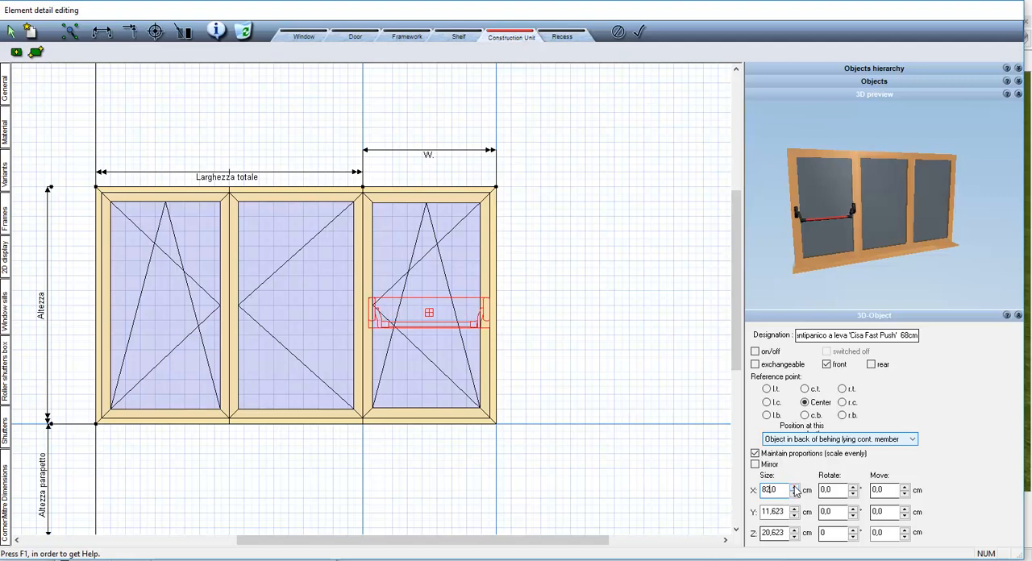
pyautogui.click(796, 488)
# Shift the panic handle horizontally by an X move of -2.4 cm
pyautogui.doubleClick(879, 490)
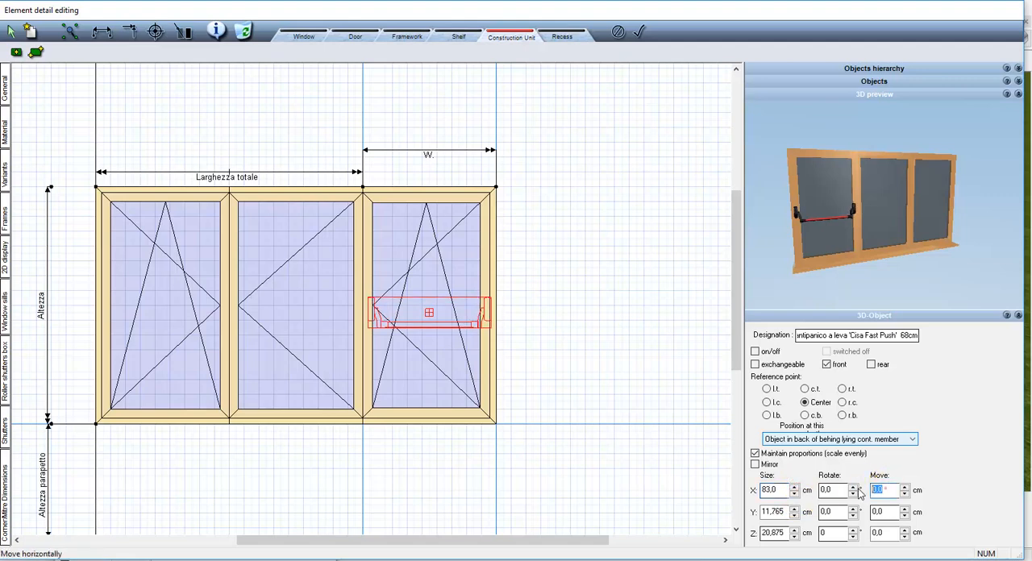
pyautogui.click(905, 488)
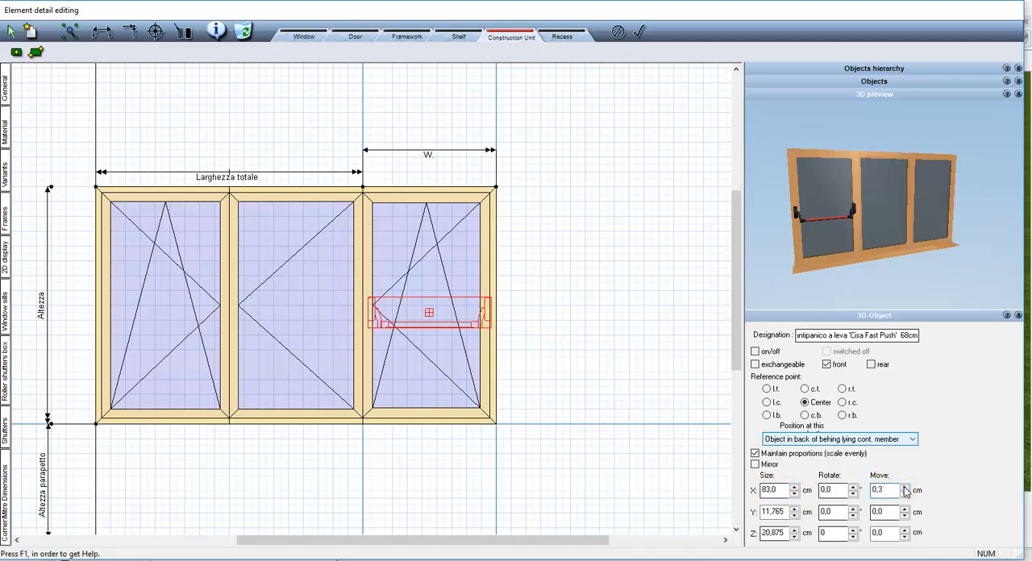
pyautogui.click(905, 494)
pyautogui.click(905, 493)
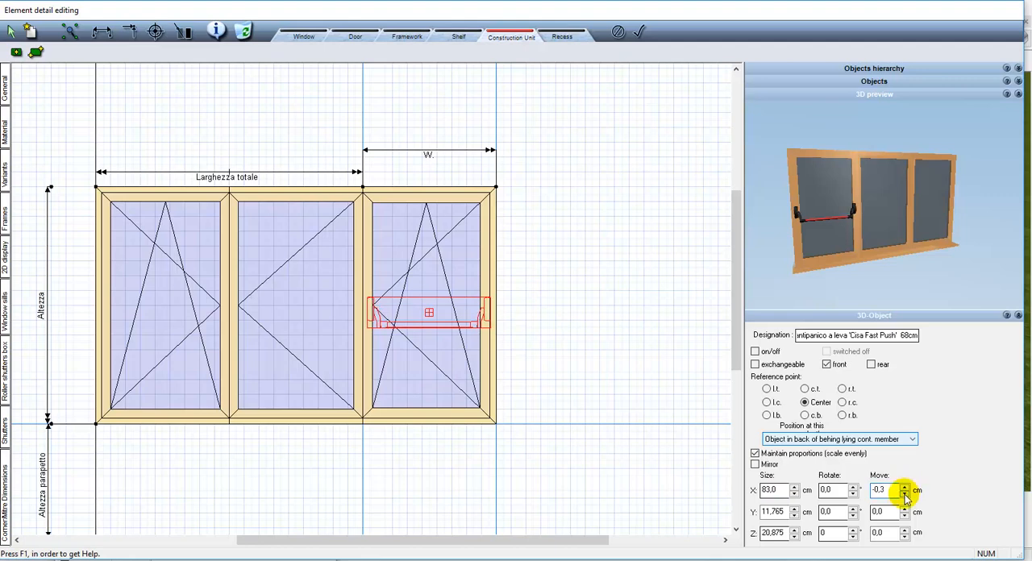
pyautogui.moveTo(905, 496); pyautogui.dragTo(905, 496)
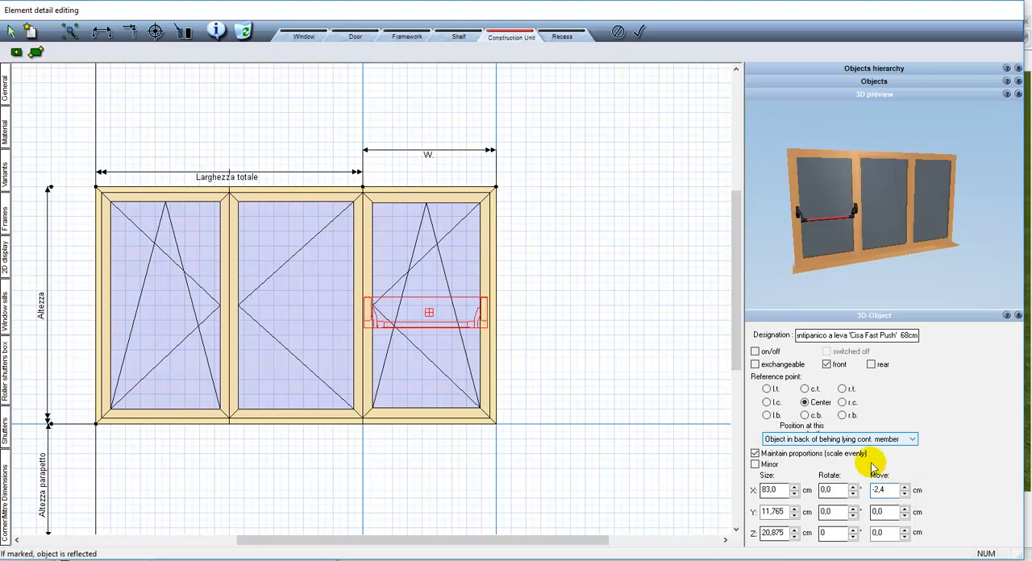
# Examine both ends of the panic handle against the wing frame from several angles in the 3D preview
pyautogui.moveTo(841, 245); pyautogui.dragTo(895, 241)
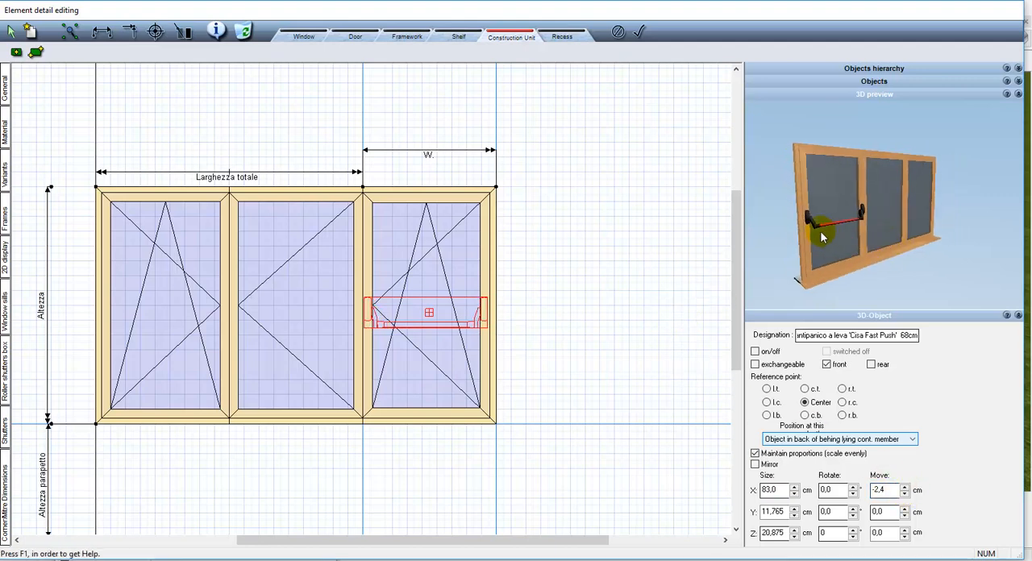
pyautogui.scroll(1, 821, 233)
pyautogui.moveTo(808, 218); pyautogui.dragTo(869, 216)
pyautogui.scroll(2, 850, 224)
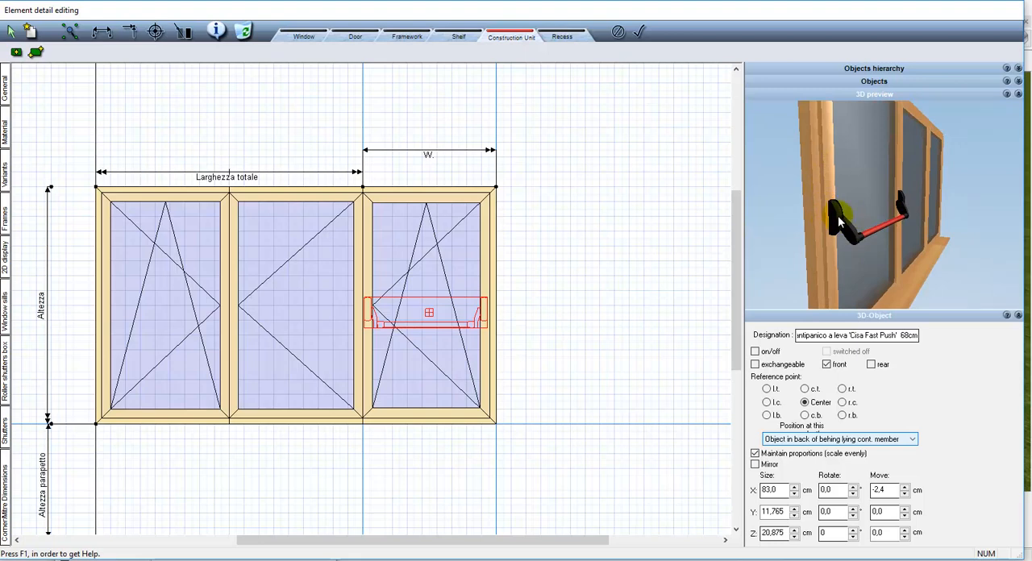
pyautogui.scroll(-3, 839, 222)
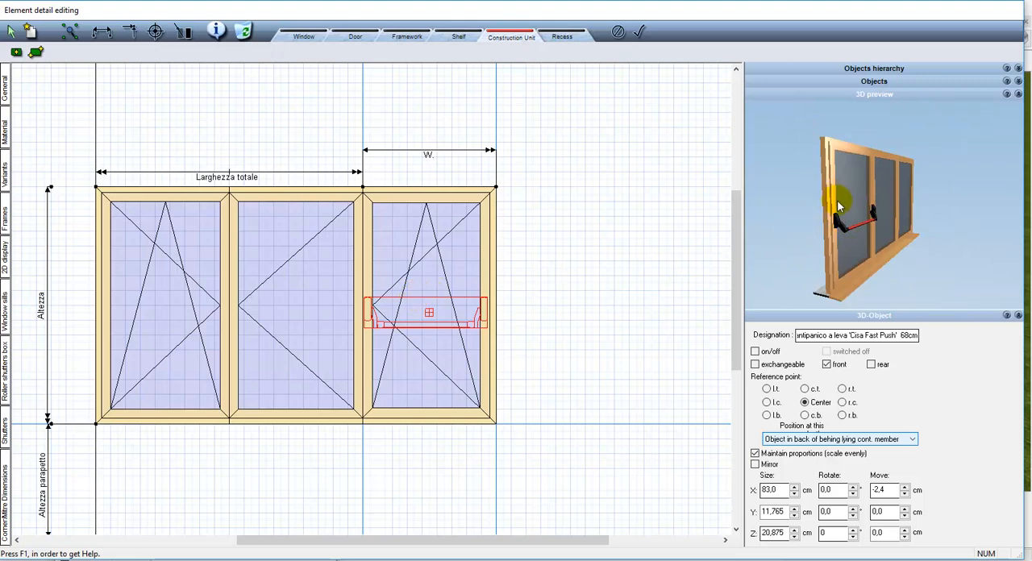
pyautogui.scroll(5, 839, 203)
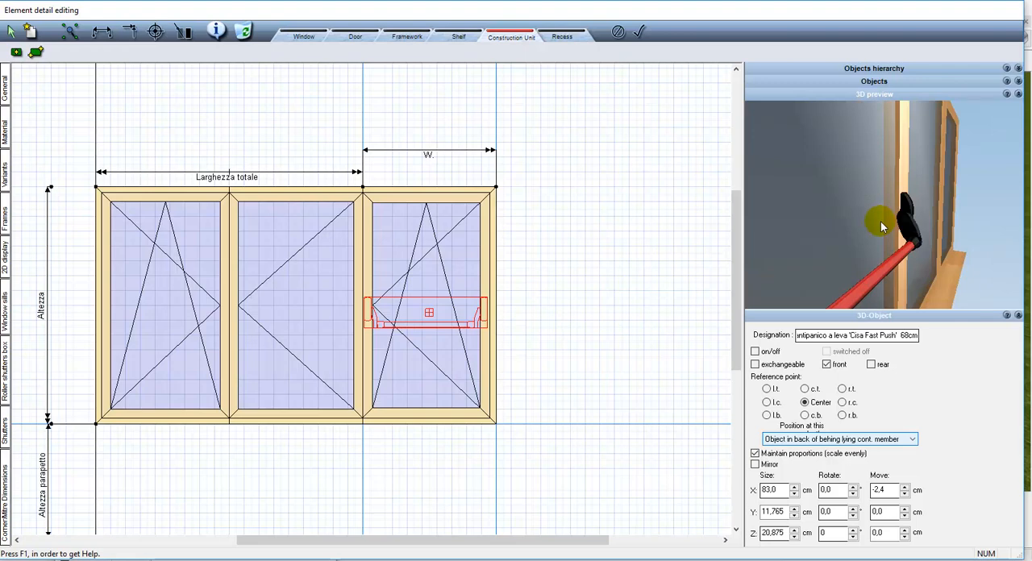
pyautogui.scroll(-5, 881, 221)
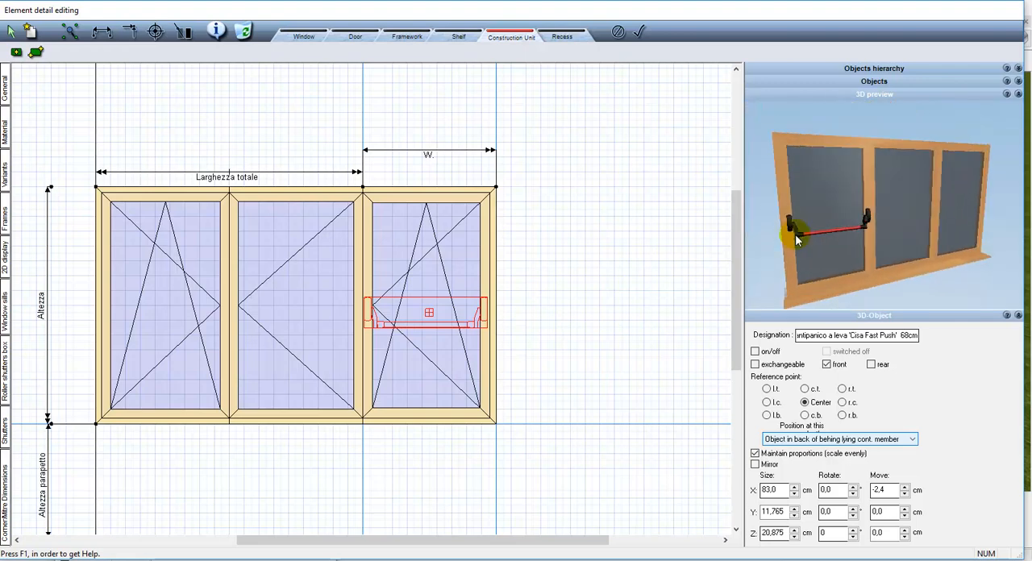
# Deselect the panic handle, apply the element edits to the window and view it from inside the room in 3D
pyautogui.click(675, 251)
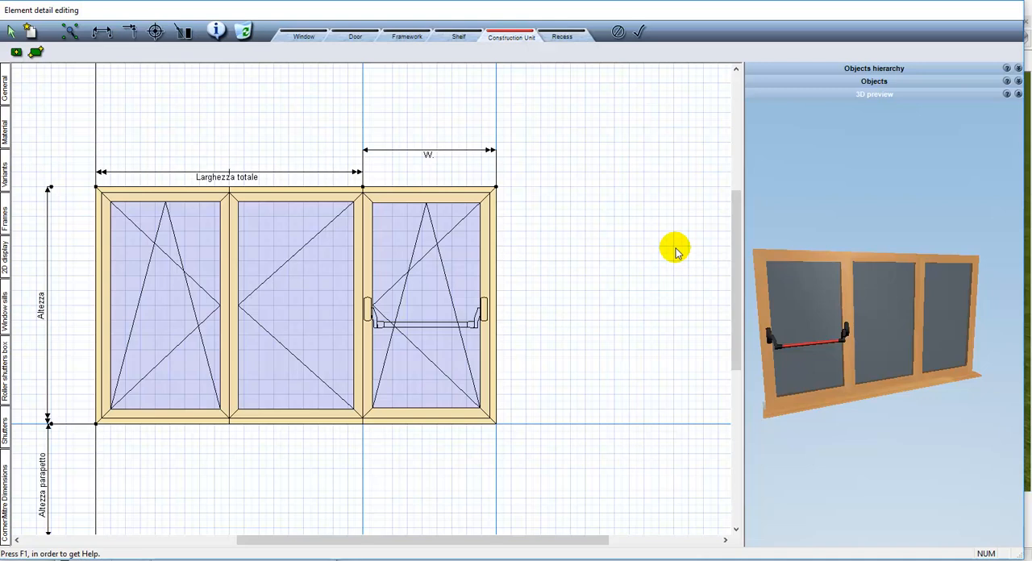
pyautogui.click(637, 39)
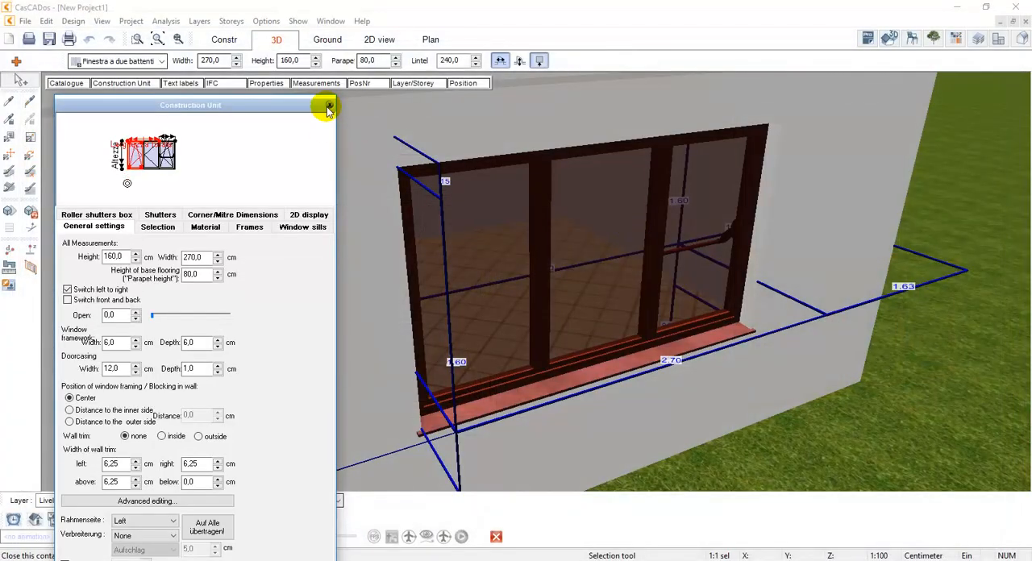
pyautogui.click(328, 105)
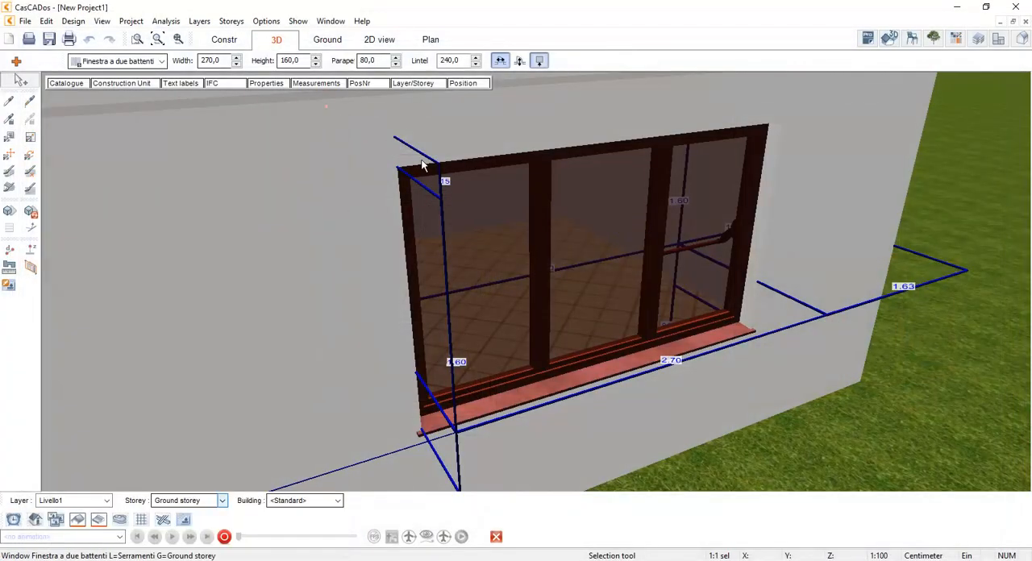
pyautogui.moveTo(788, 297); pyautogui.dragTo(599, 264)
pyautogui.press('Escape')
pyautogui.scroll(-7, 599, 264)
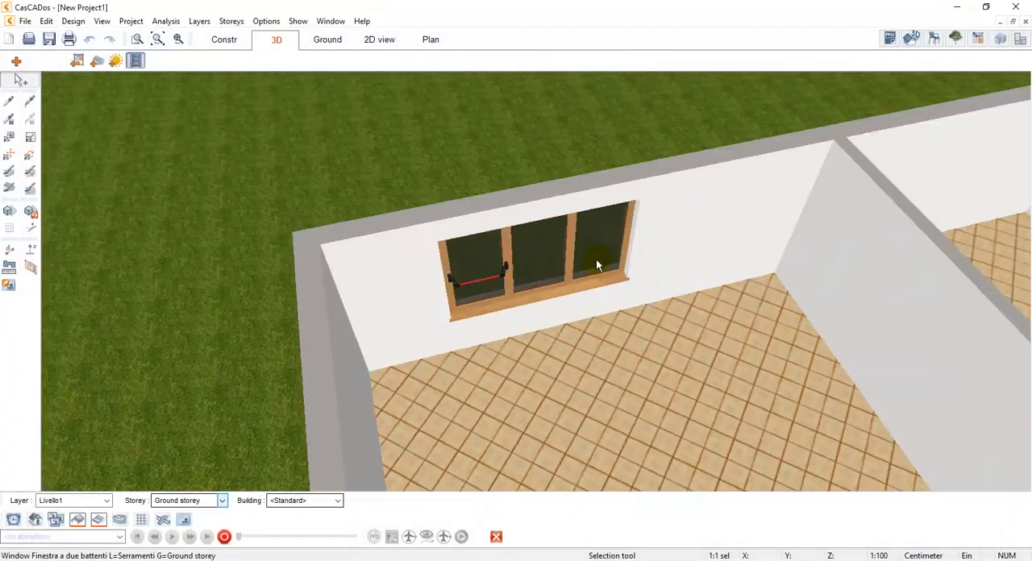
pyautogui.scroll(3, 761, 375)
pyautogui.moveTo(744, 374); pyautogui.dragTo(709, 338)
# In the construction view, start an opening at centre using the catalogue's Apertura nel muro ad arco 01
pyautogui.click(225, 45)
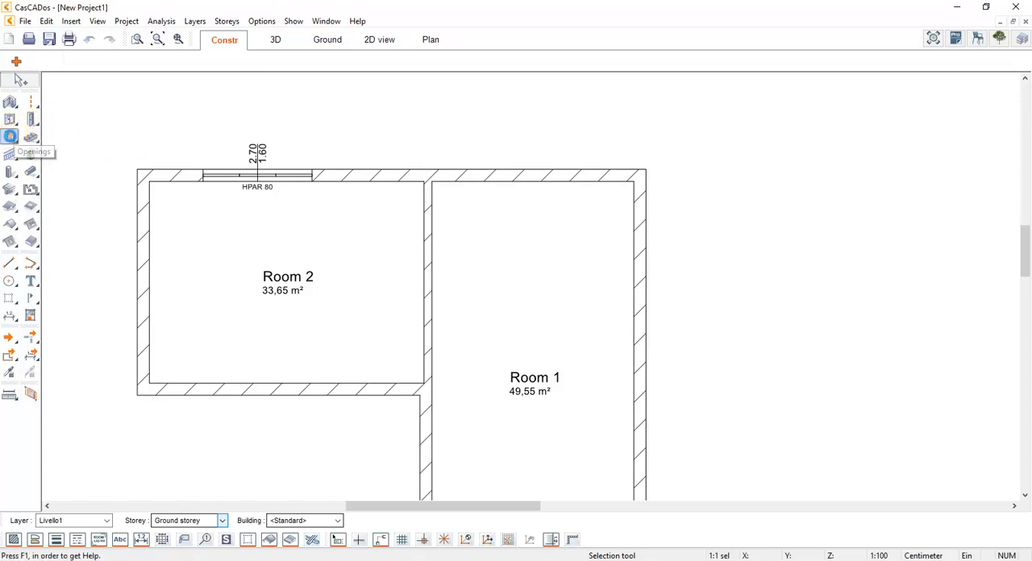
pyautogui.click(9, 136)
pyautogui.click(52, 62)
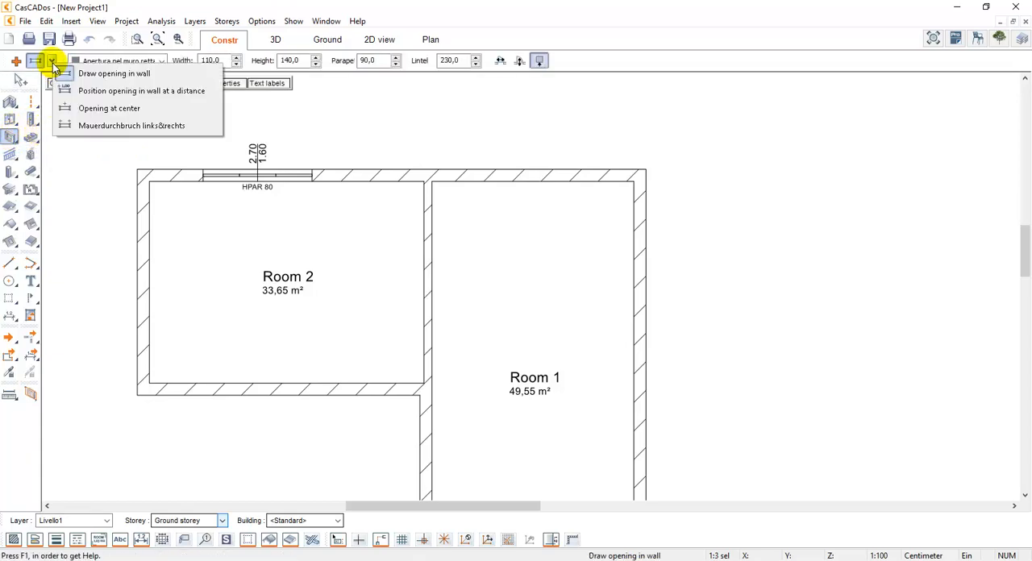
pyautogui.click(87, 109)
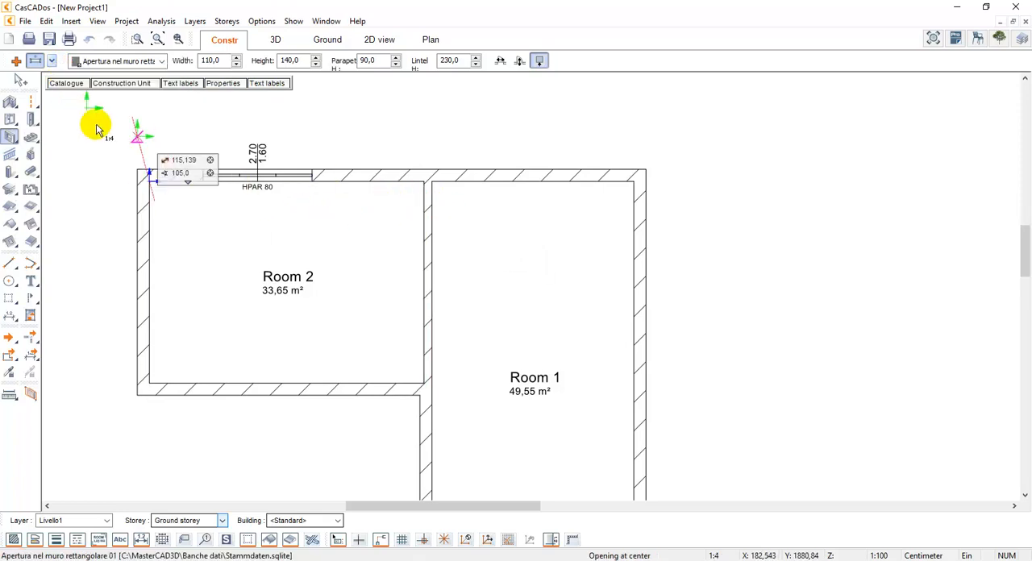
pyautogui.click(66, 83)
pyautogui.click(84, 158)
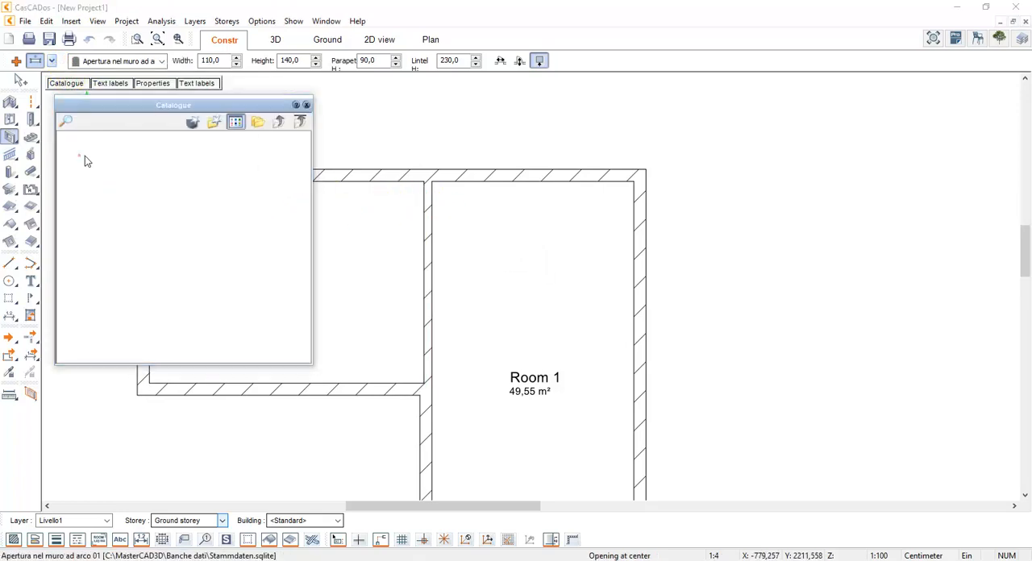
pyautogui.click(299, 104)
# Place the arched opening centred along the partition wall between Room 2 and Room 1 and end the command
pyautogui.click(423, 185)
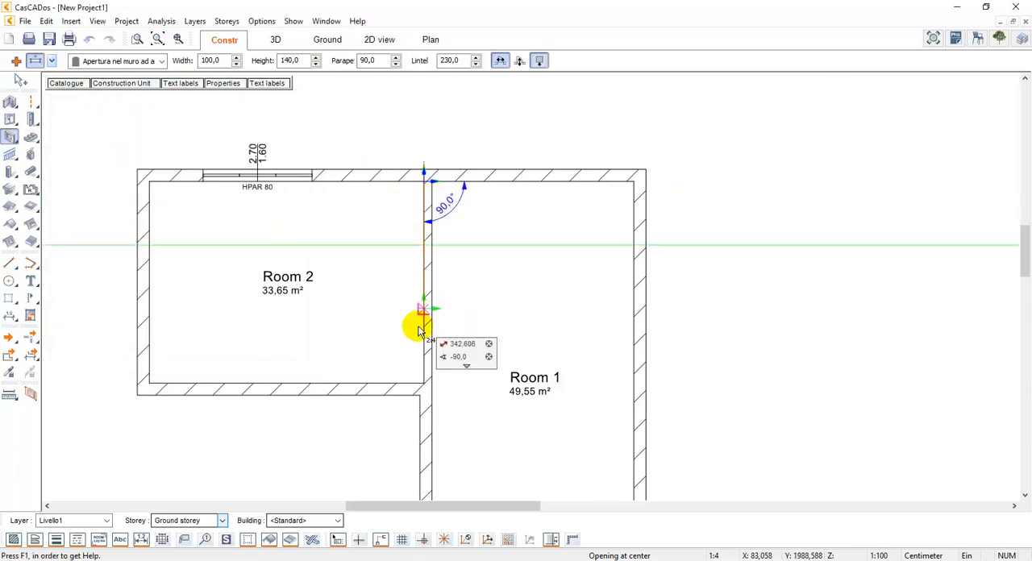
pyautogui.click(425, 385)
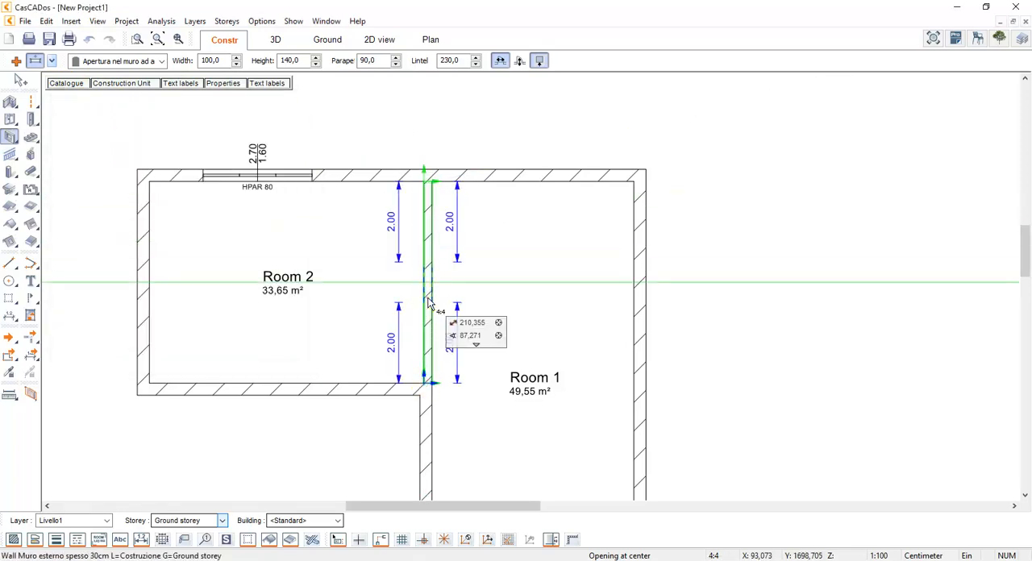
pyautogui.click(427, 299)
pyautogui.press('Escape')
# Select the arched opening in the 3D view and set its width to 450 cm
pyautogui.click(267, 46)
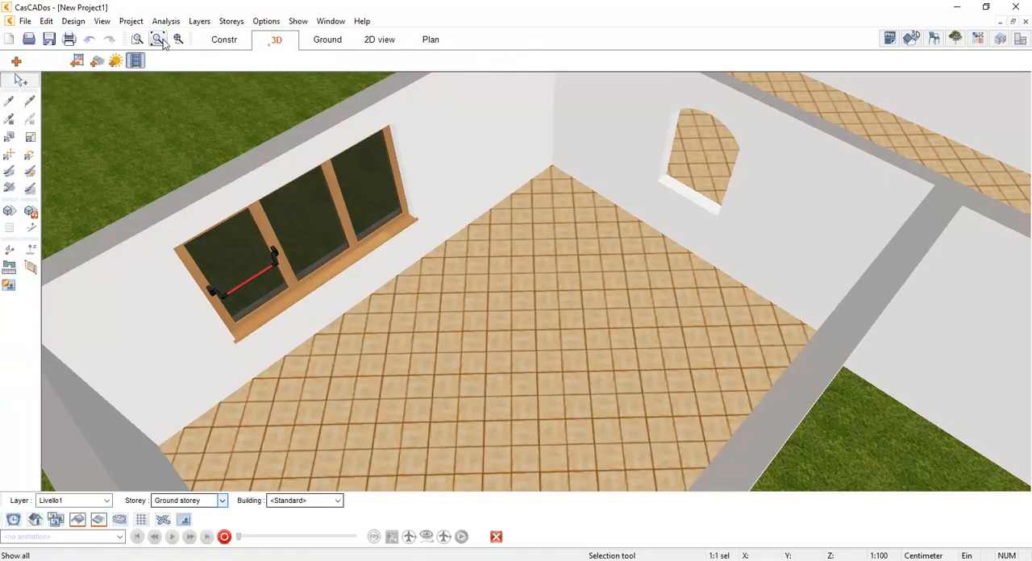
pyautogui.scroll(5, 469, 267)
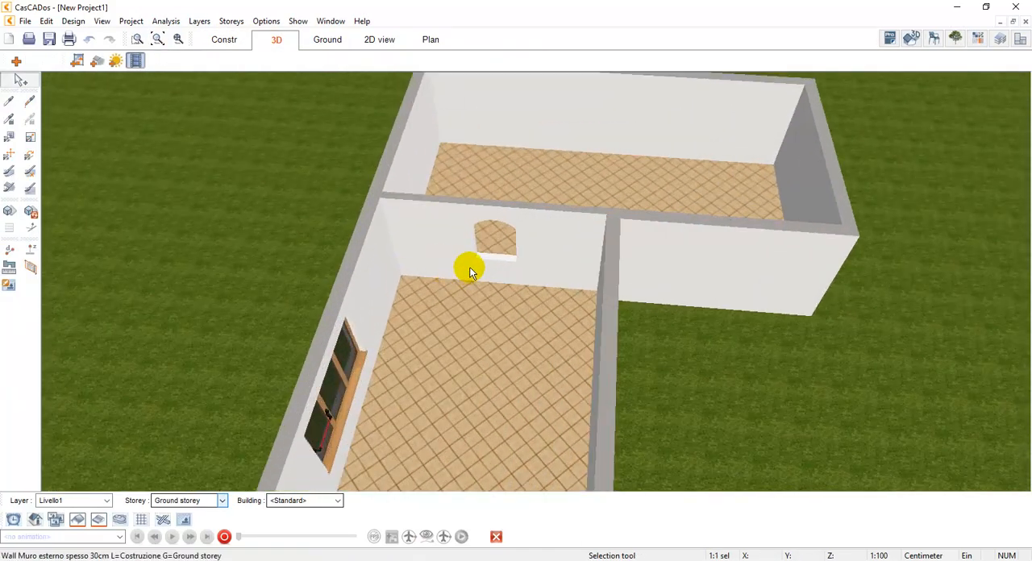
pyautogui.click(487, 256)
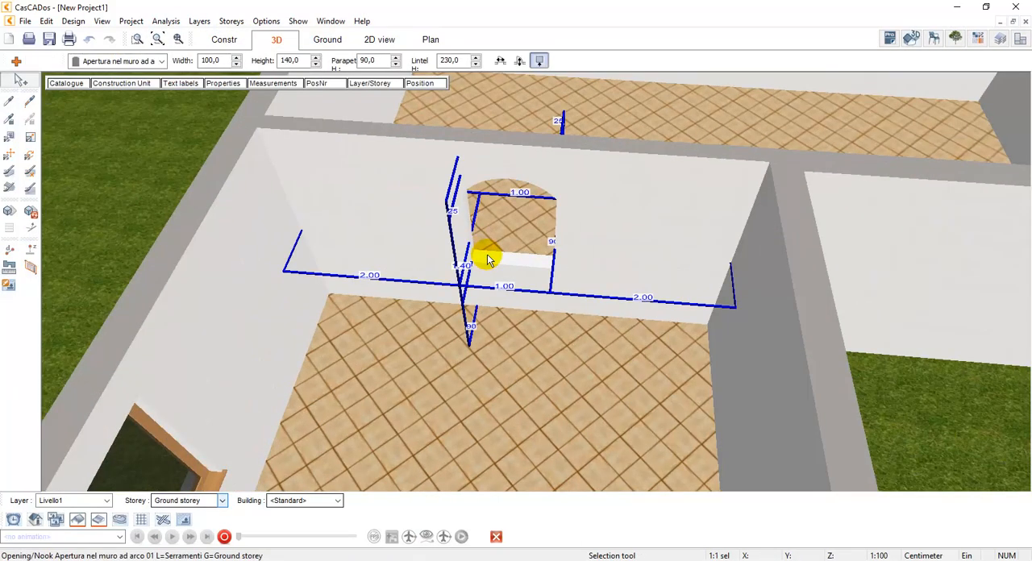
pyautogui.click(505, 290)
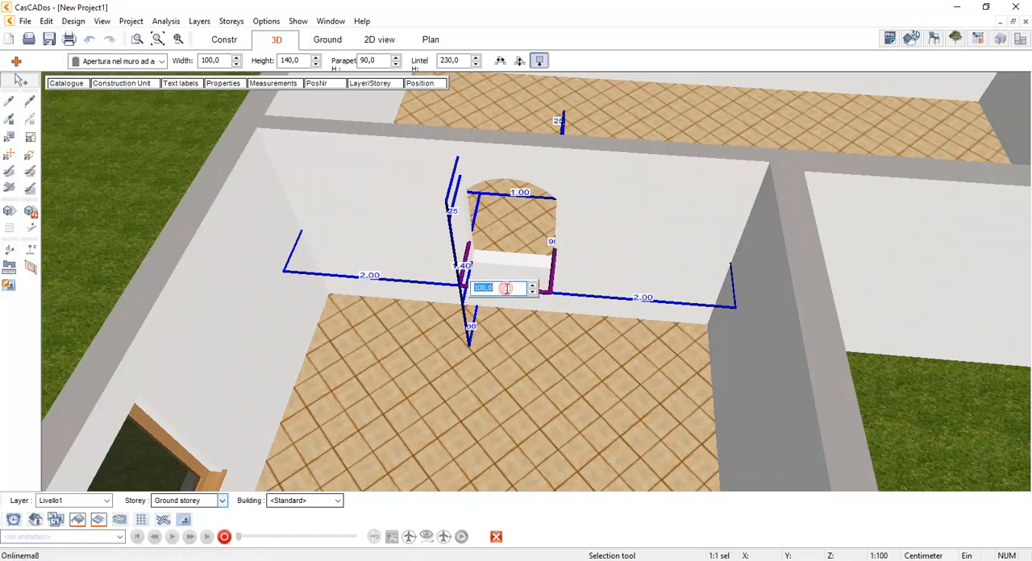
pyautogui.write('450')
# Set the arched opening's height to 250 cm and its parapet height to 0
pyautogui.doubleClick(289, 61)
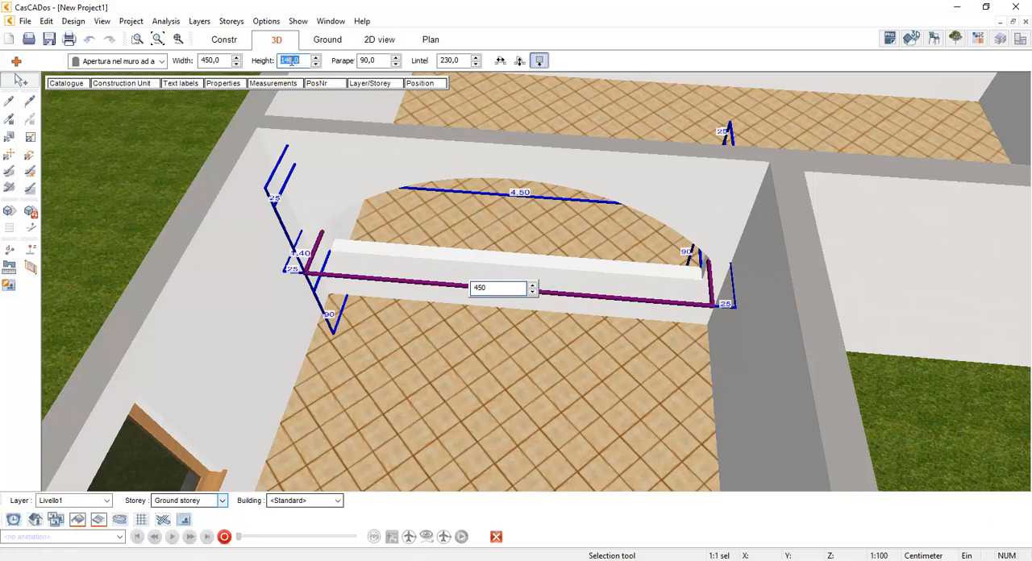
pyautogui.write('25')
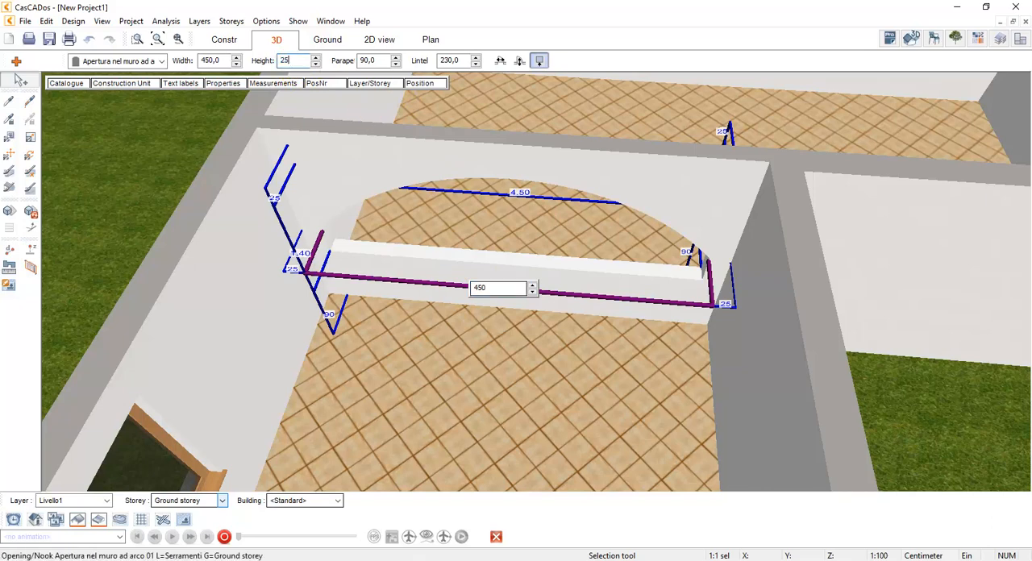
pyautogui.write('0')
pyautogui.press('Tab')
pyautogui.press('Return')
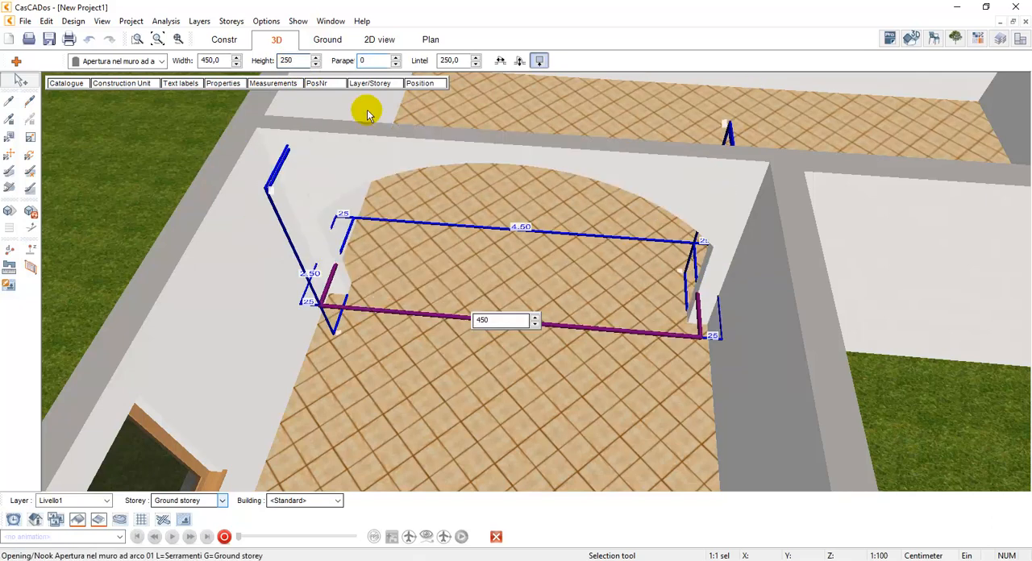
# Open the Construction Unit settings of the arched opening and reposition the dialog so that all its options fit on screen
pyautogui.moveTo(504, 185); pyautogui.dragTo(603, 245)
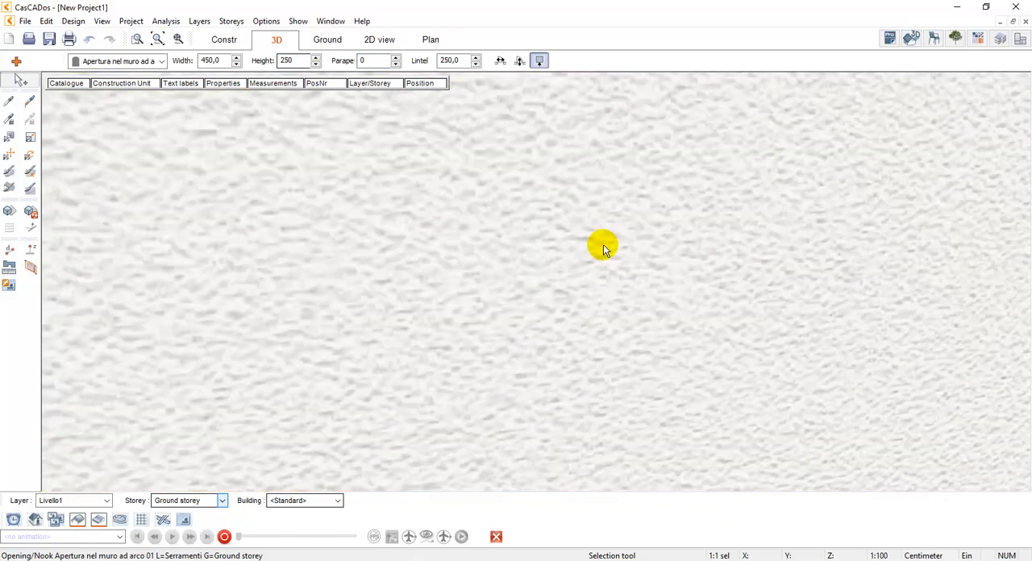
pyautogui.scroll(3, 598, 207)
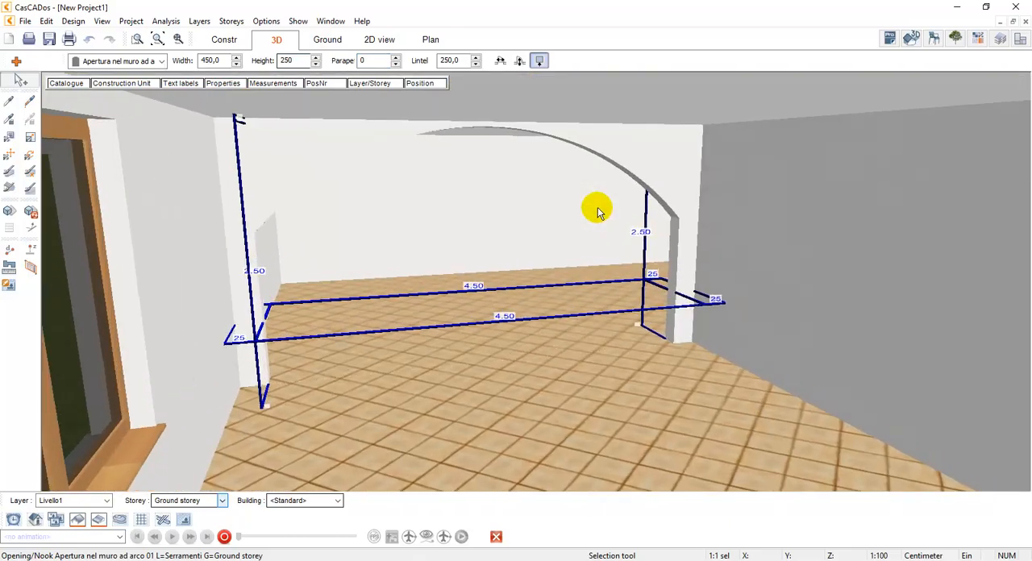
pyautogui.moveTo(597, 208); pyautogui.dragTo(581, 222)
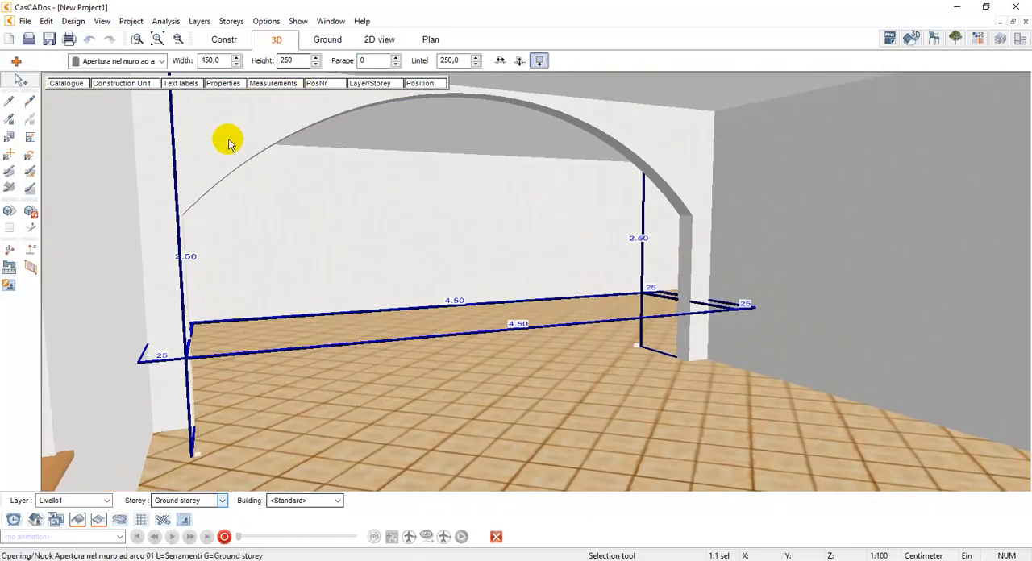
pyautogui.click(143, 83)
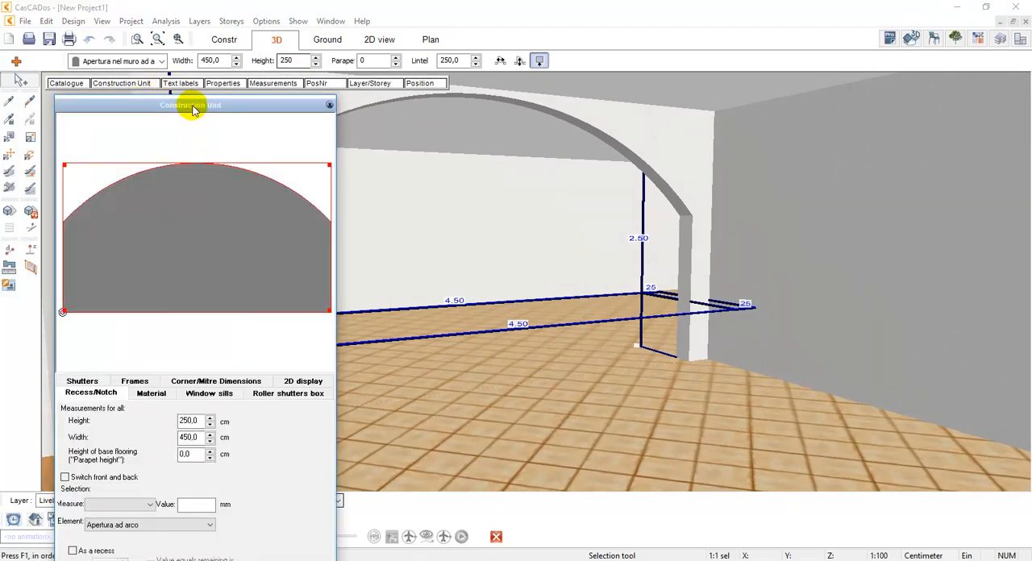
pyautogui.moveTo(192, 110); pyautogui.dragTo(189, 57)
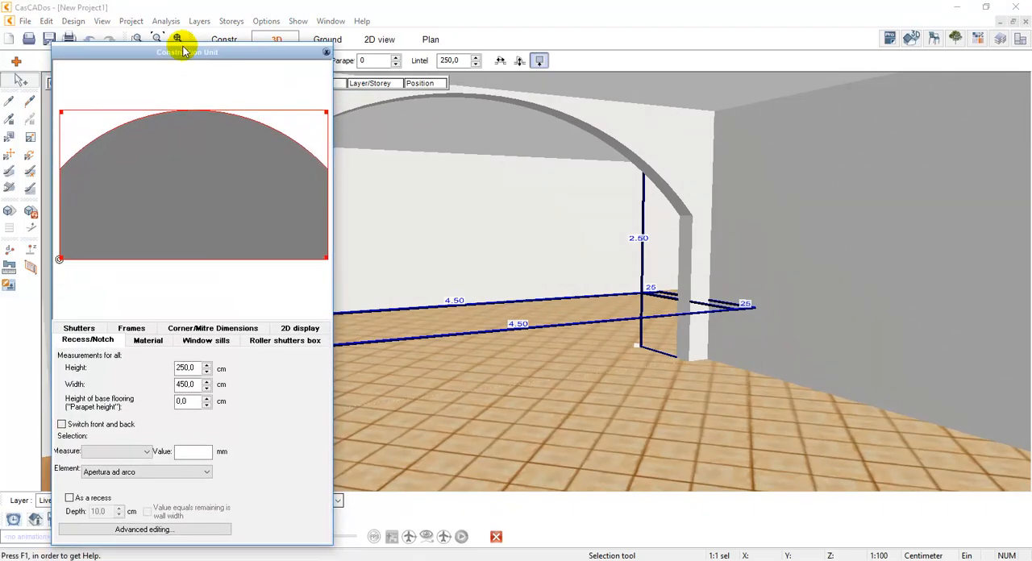
# Review the arched opening's window sill, roller shutter box and shutter options, and return to its recess measurements
pyautogui.click(203, 342)
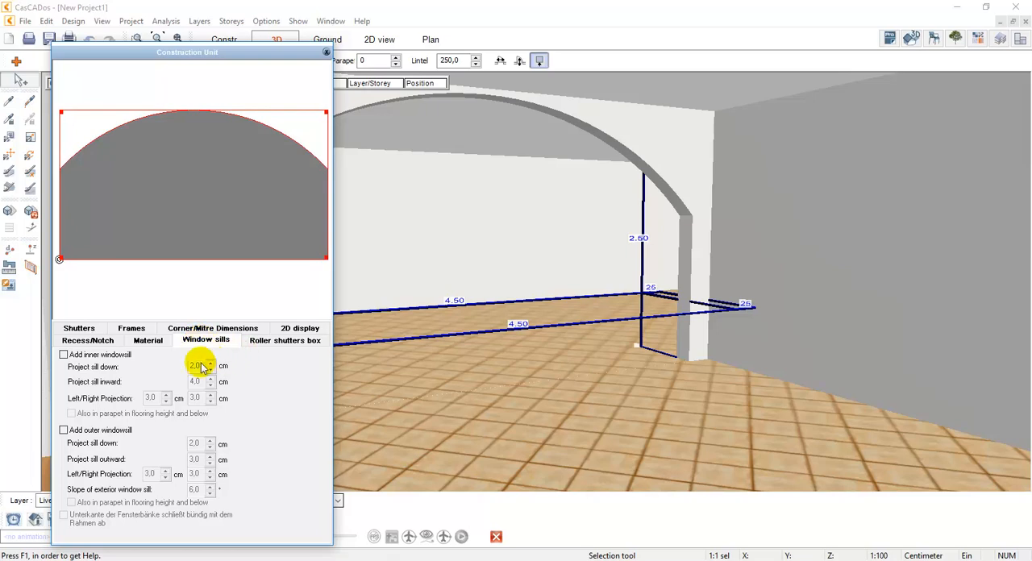
pyautogui.click(265, 342)
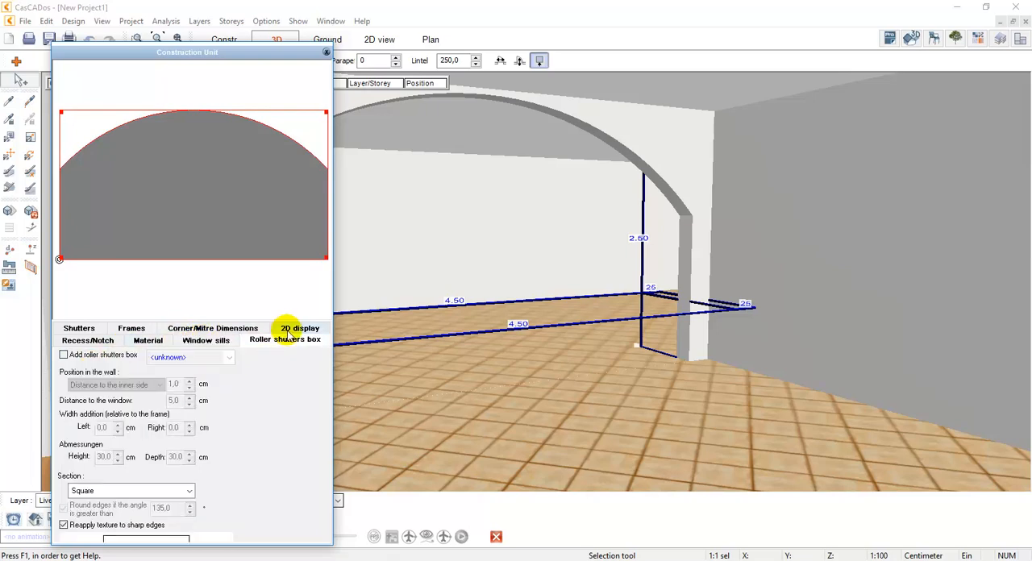
pyautogui.click(198, 343)
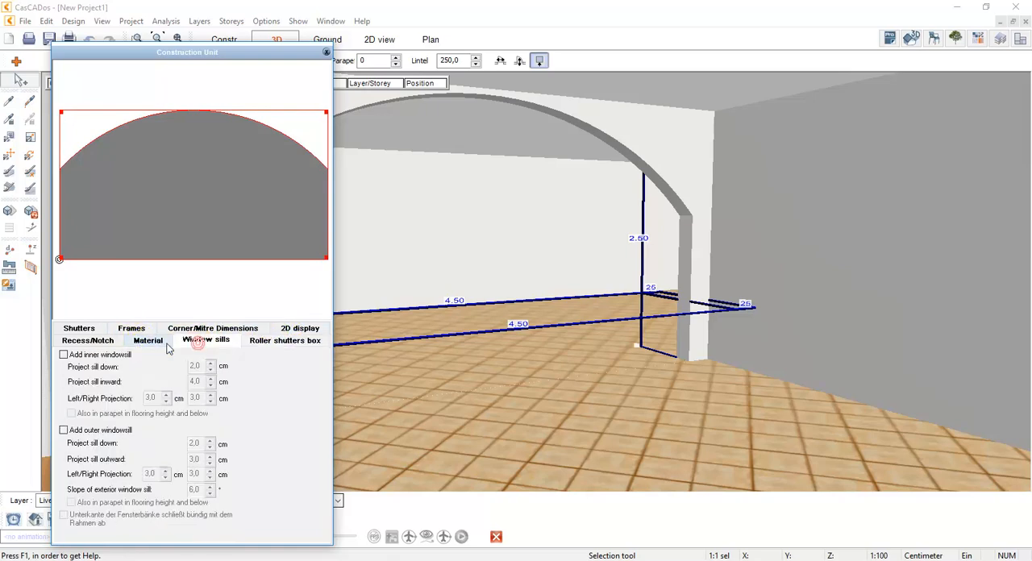
pyautogui.click(90, 330)
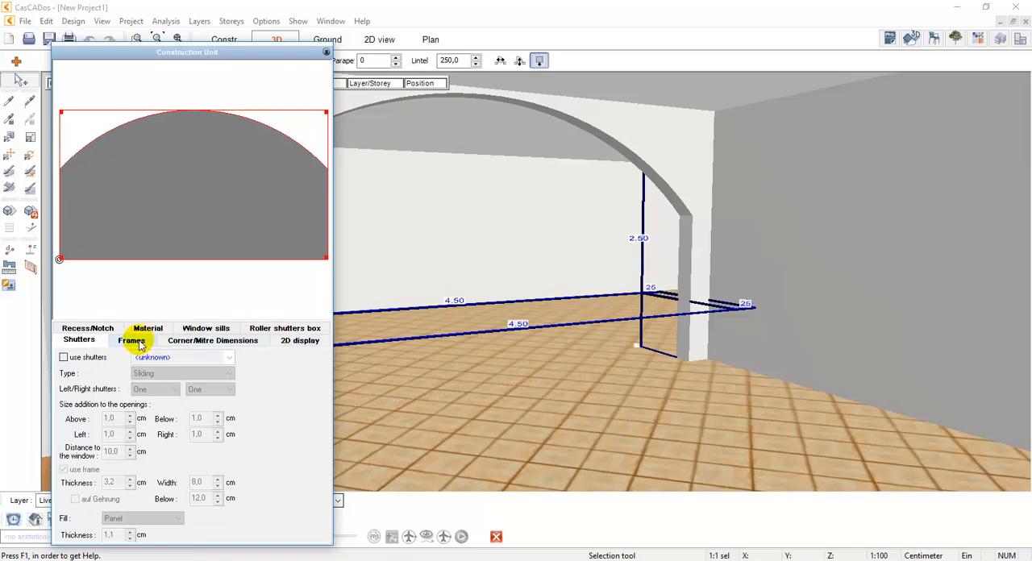
pyautogui.click(93, 329)
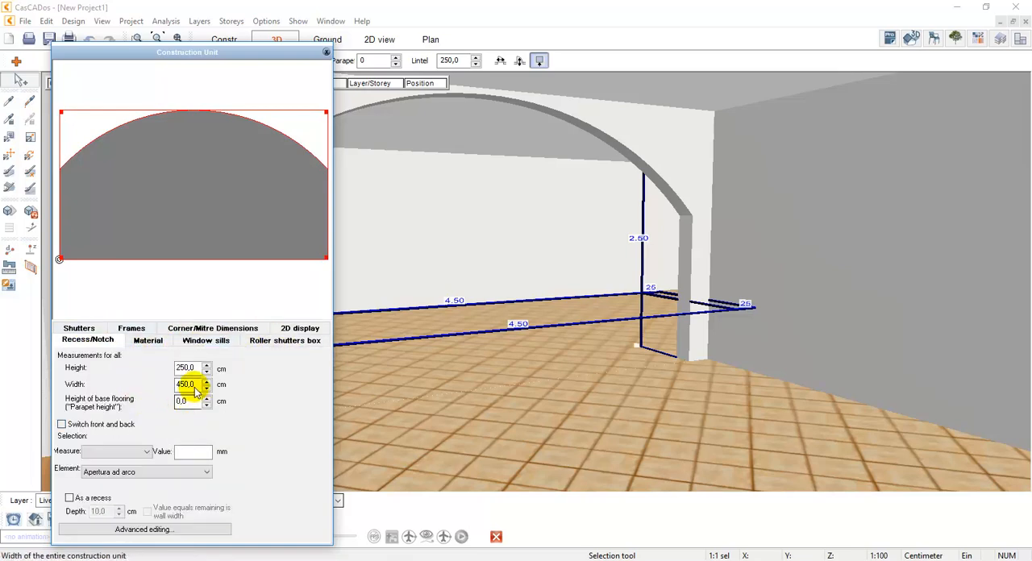
# Open the arched opening's advanced element editor, draw a common wing window over the arch's upper part, and rotate its 3D preview
pyautogui.click(137, 530)
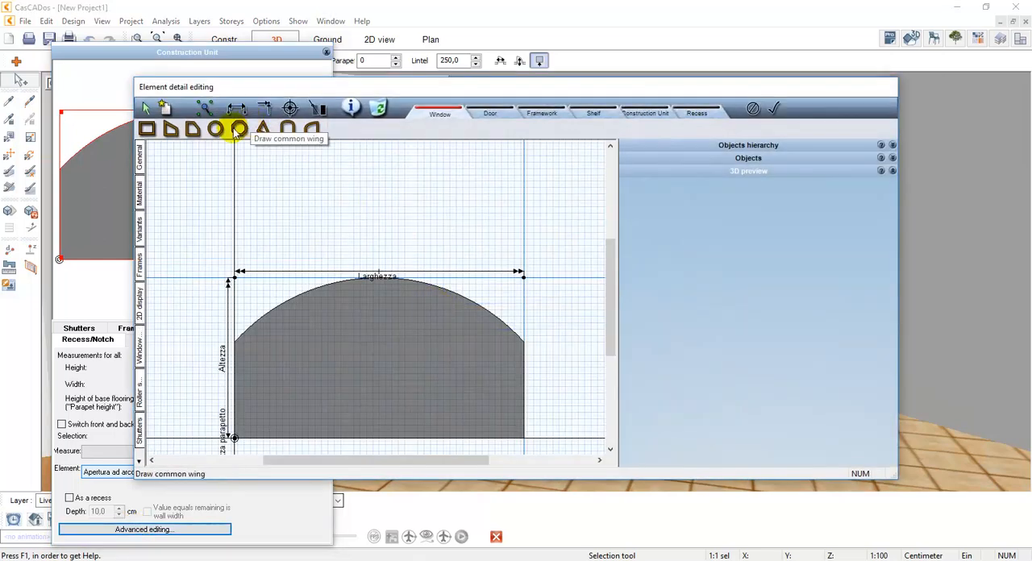
pyautogui.click(241, 131)
pyautogui.moveTo(303, 189); pyautogui.dragTo(488, 327)
pyautogui.moveTo(752, 255); pyautogui.dragTo(858, 260)
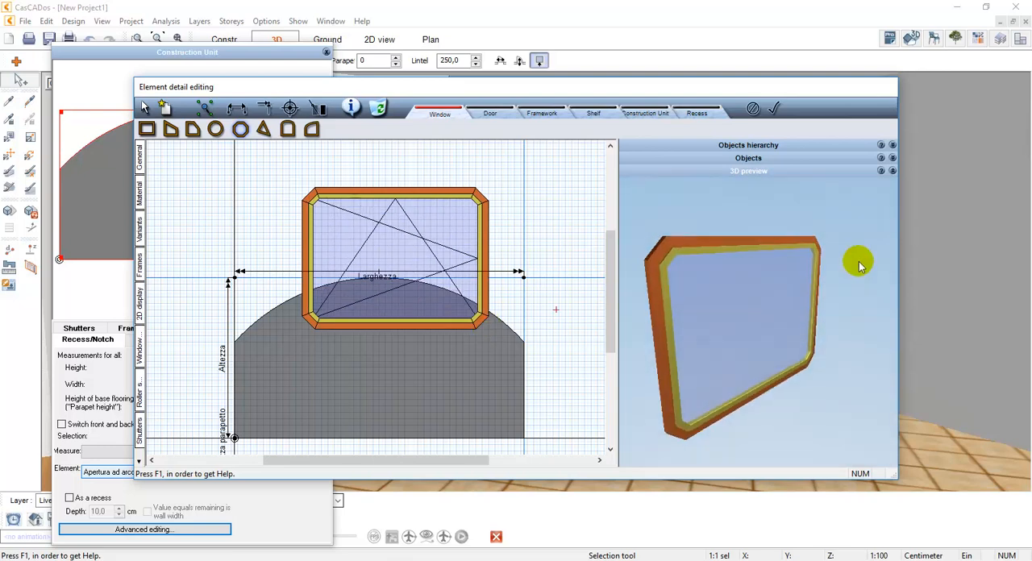
# Draw a round recess opening overlapping the lower right corner of the window wing and discard all the detail edits
pyautogui.click(693, 114)
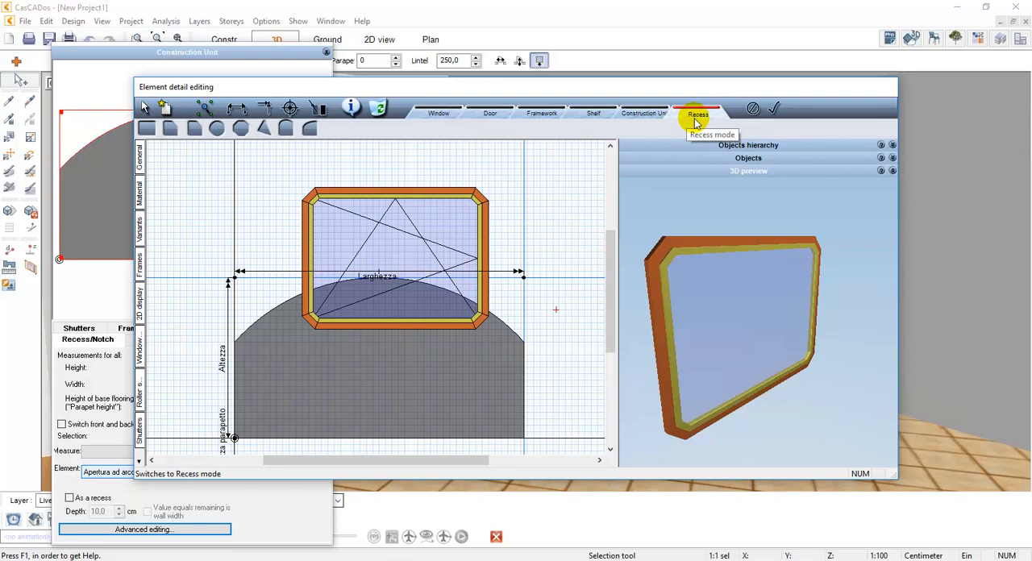
pyautogui.click(217, 128)
pyautogui.moveTo(458, 242); pyautogui.dragTo(582, 351)
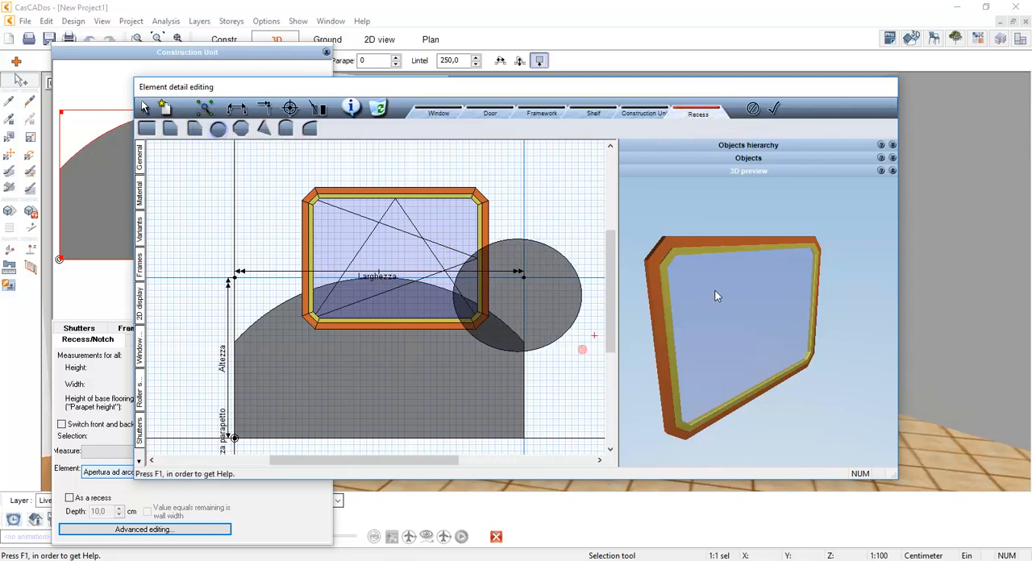
pyautogui.moveTo(717, 296); pyautogui.dragTo(742, 243)
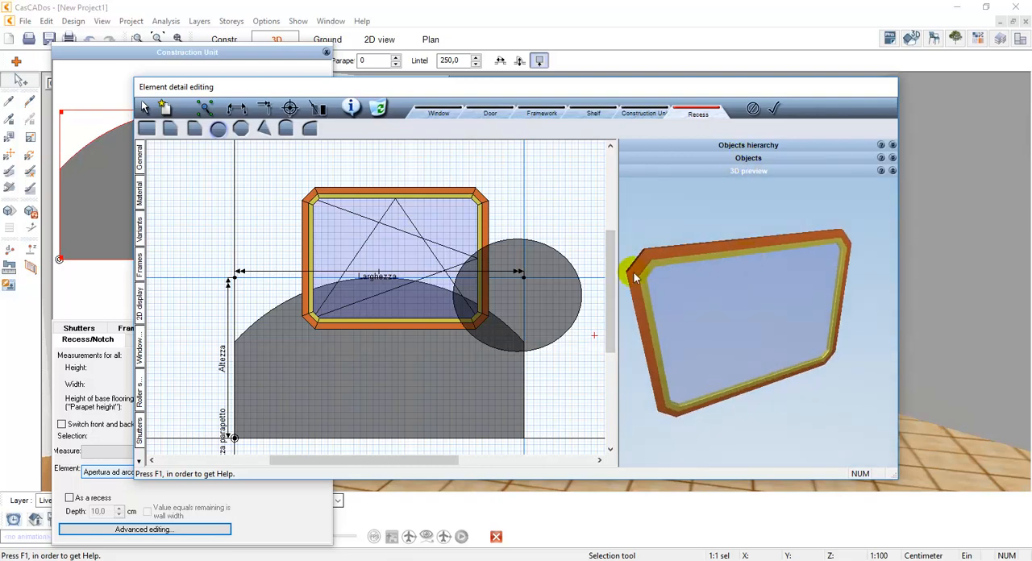
pyautogui.click(751, 109)
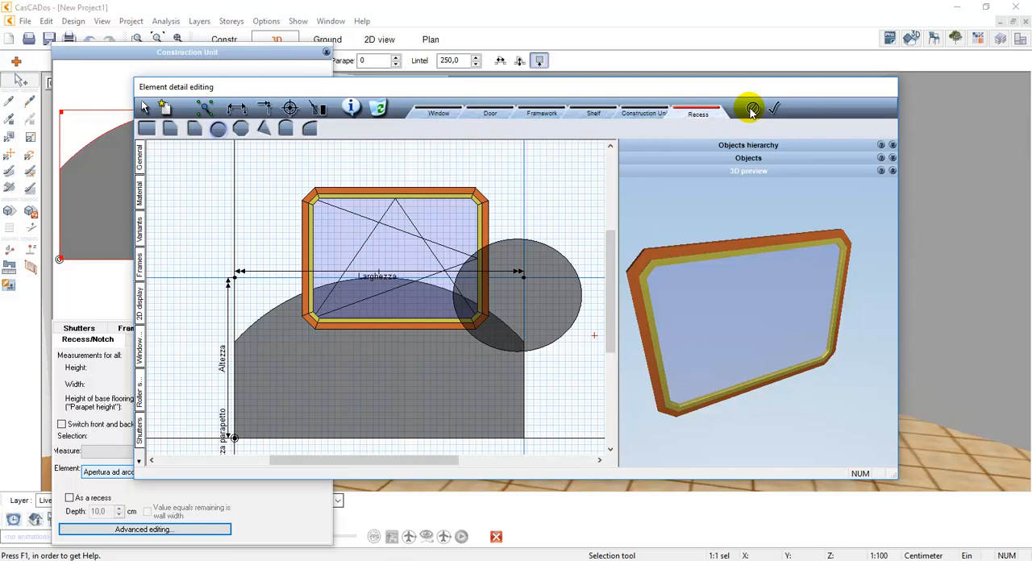
pyautogui.click(752, 109)
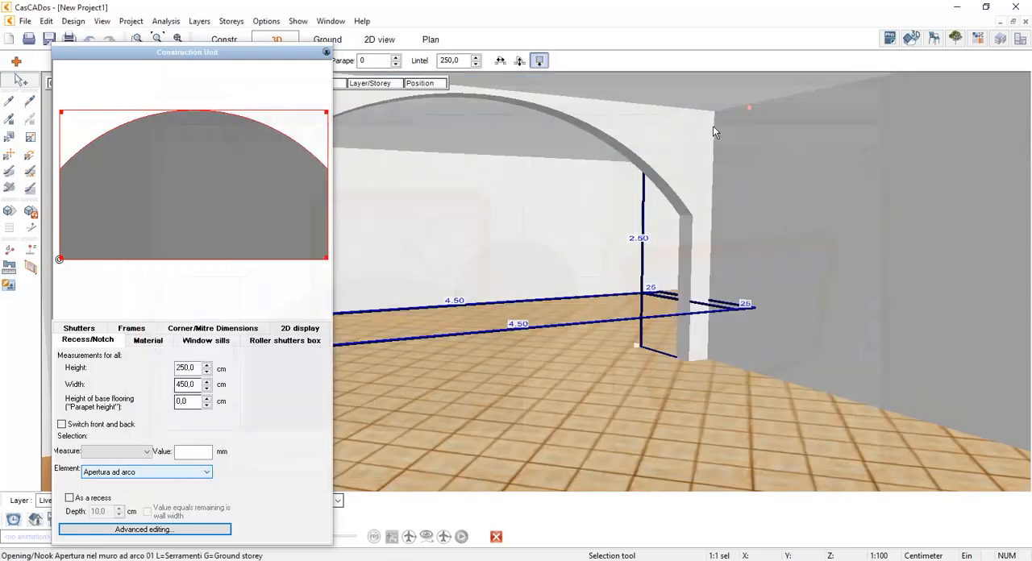
# Try the arched opening as a recess with a depth of 17 cm, and switch the recess option off again
pyautogui.click(96, 502)
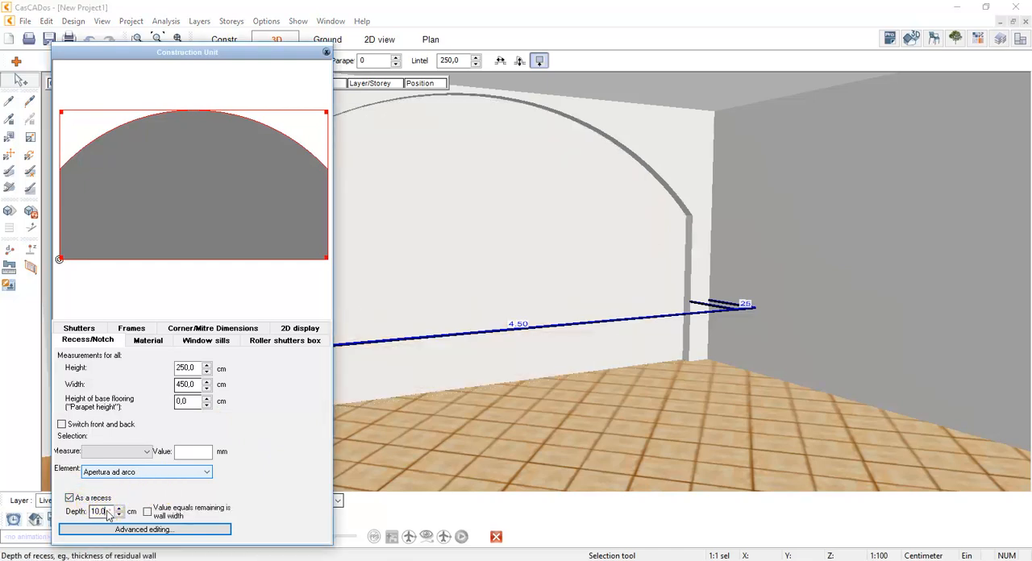
pyautogui.click(120, 510)
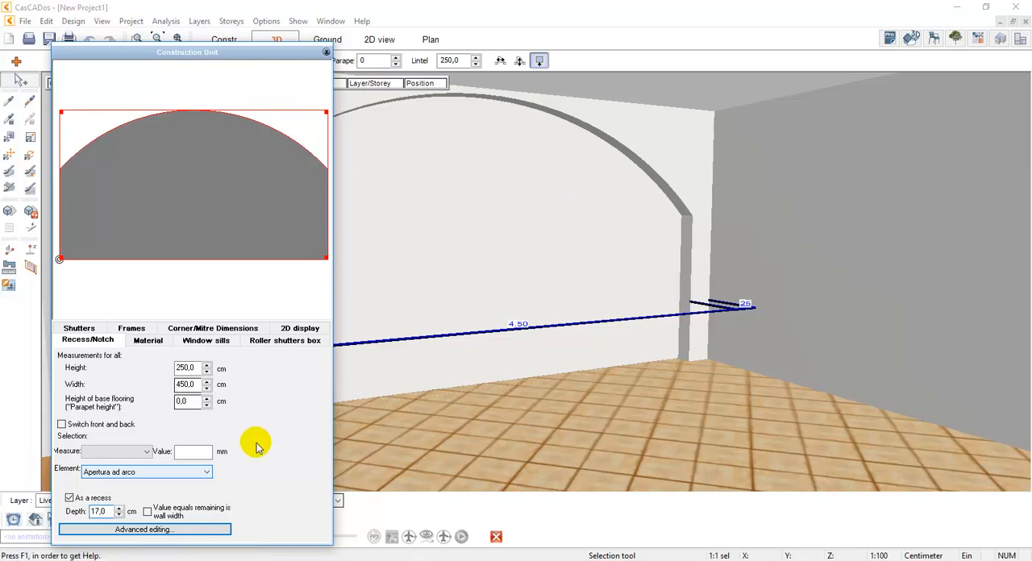
pyautogui.click(69, 499)
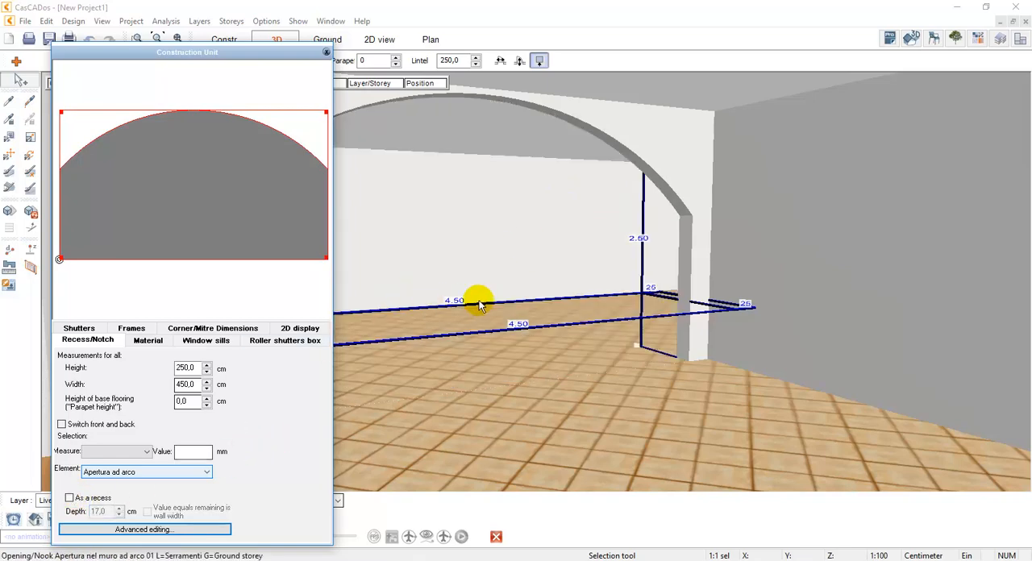
# Close the Construction Unit settings and deselect the arched opening
pyautogui.click(569, 181)
pyautogui.click(492, 219)
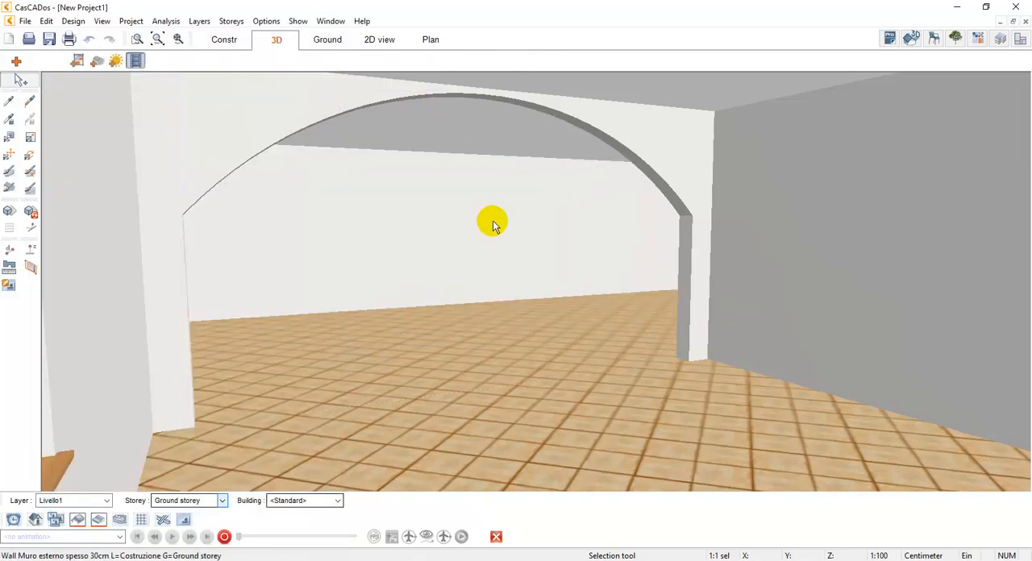
pyautogui.moveTo(493, 220); pyautogui.dragTo(508, 216)
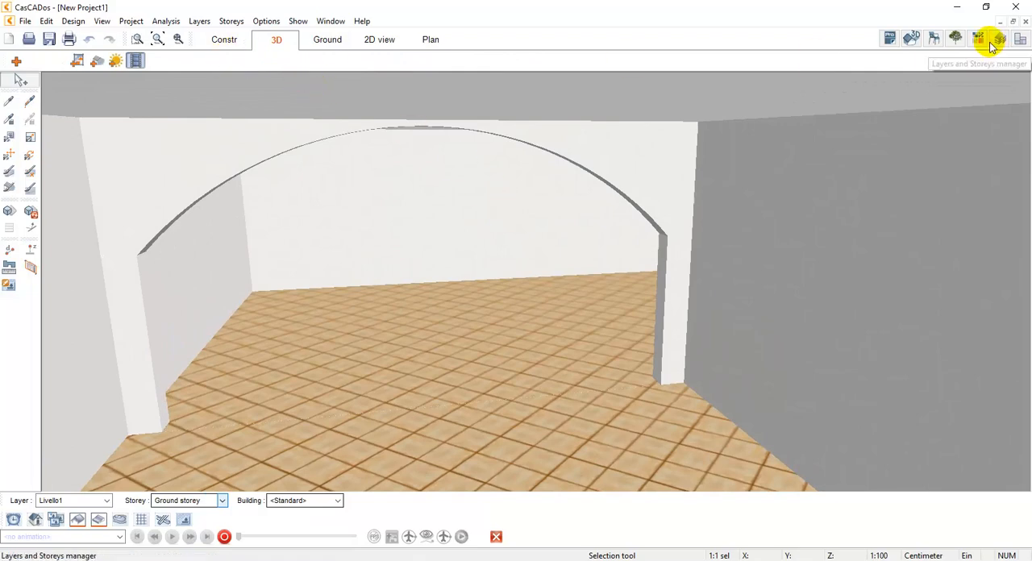
# Apply the Pietra 23 stone material from the Mattoni in pietra collection to the interior walls of both rooms
pyautogui.click(984, 41)
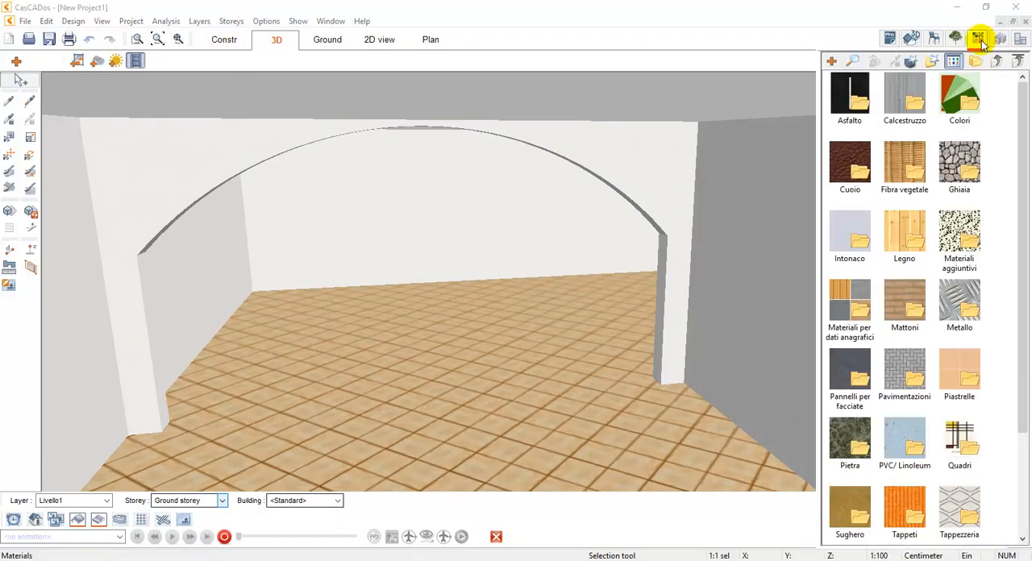
pyautogui.doubleClick(915, 308)
pyautogui.doubleClick(914, 181)
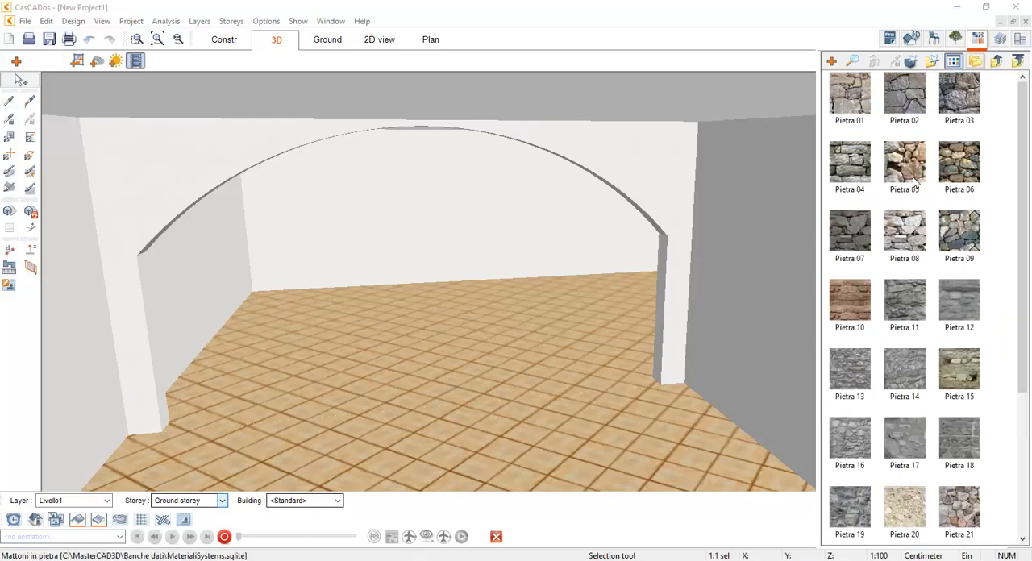
pyautogui.scroll(-3, 984, 356)
pyautogui.click(910, 361)
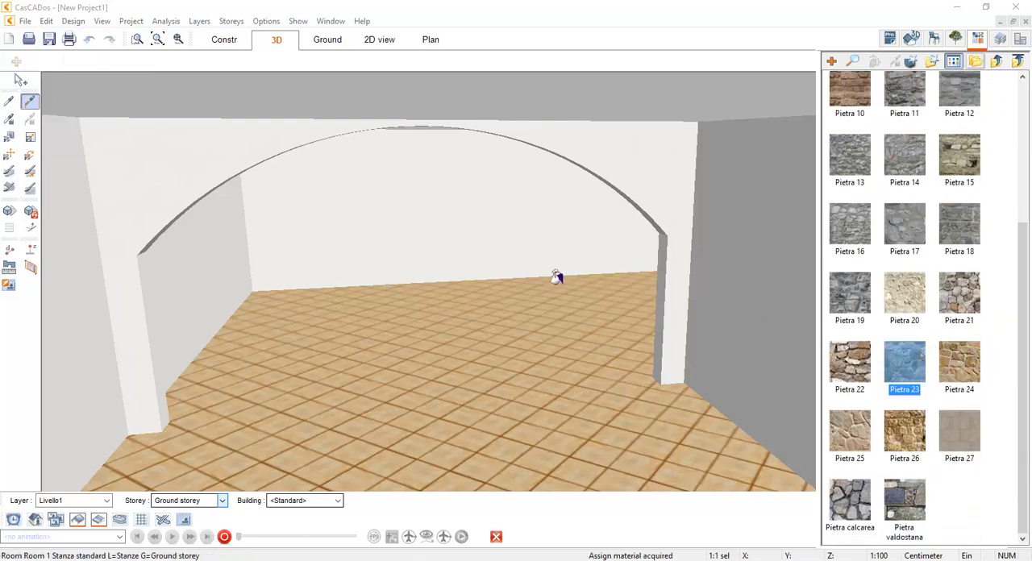
pyautogui.click(716, 233)
pyautogui.click(740, 233)
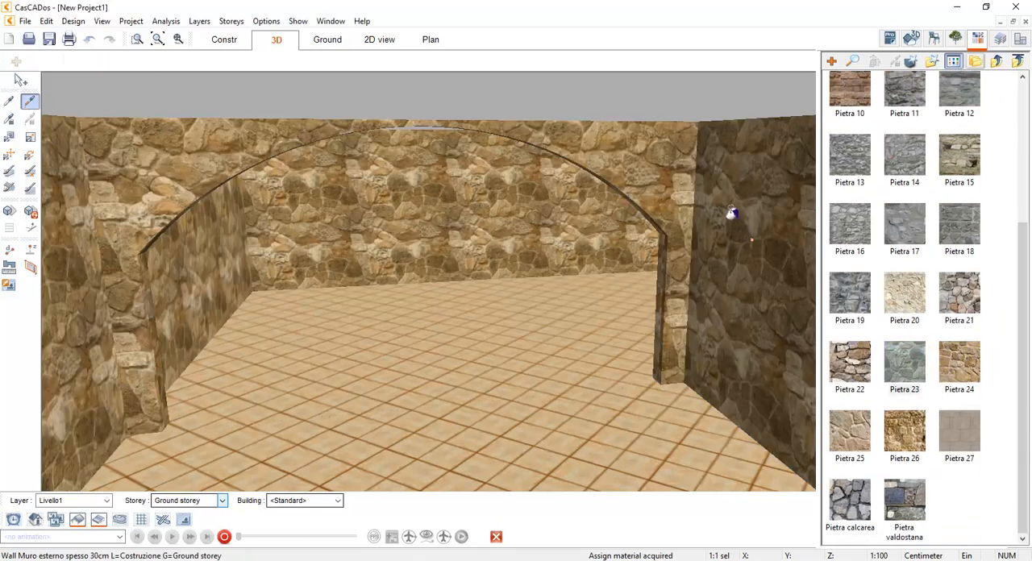
# Assign the Pietra 20 stone material to the building's exterior wall, end the command and close the material library
pyautogui.click(158, 39)
pyautogui.moveTo(425, 146); pyautogui.dragTo(509, 149)
pyautogui.click(917, 295)
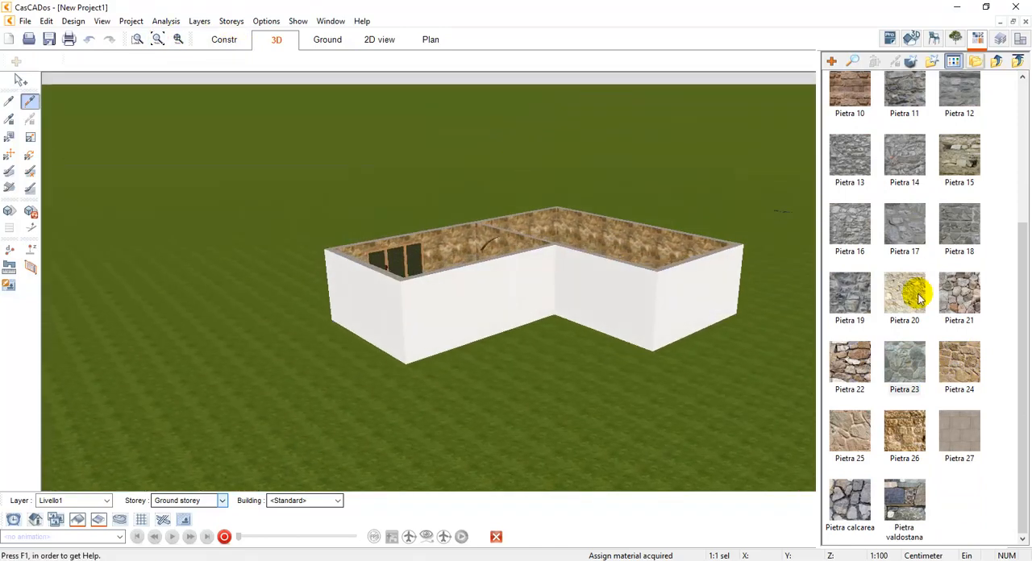
pyautogui.click(429, 317)
pyautogui.press('Escape')
pyautogui.moveTo(493, 254); pyautogui.dragTo(497, 172)
pyautogui.scroll(5, 494, 165)
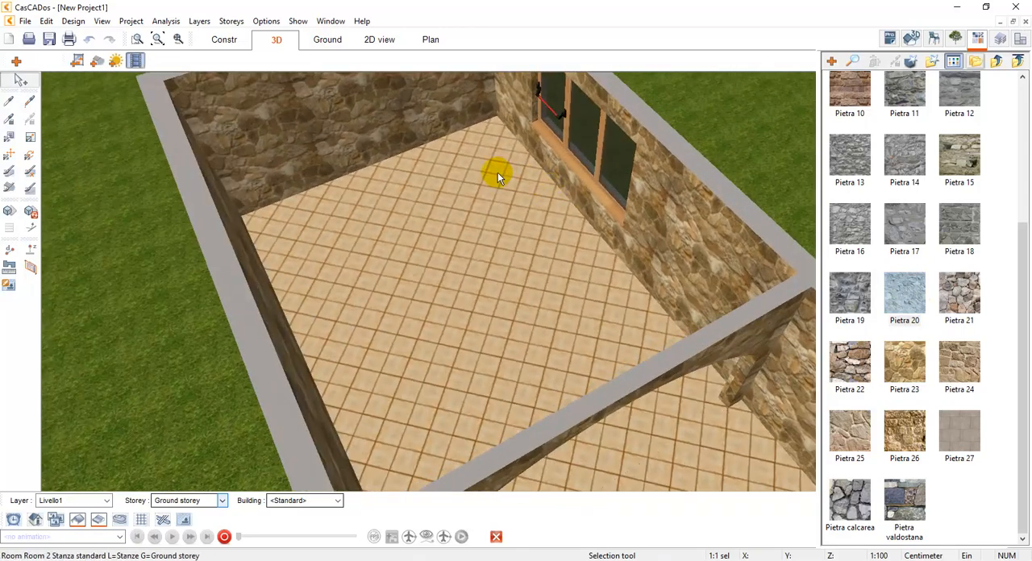
pyautogui.click(998, 62)
pyautogui.click(979, 40)
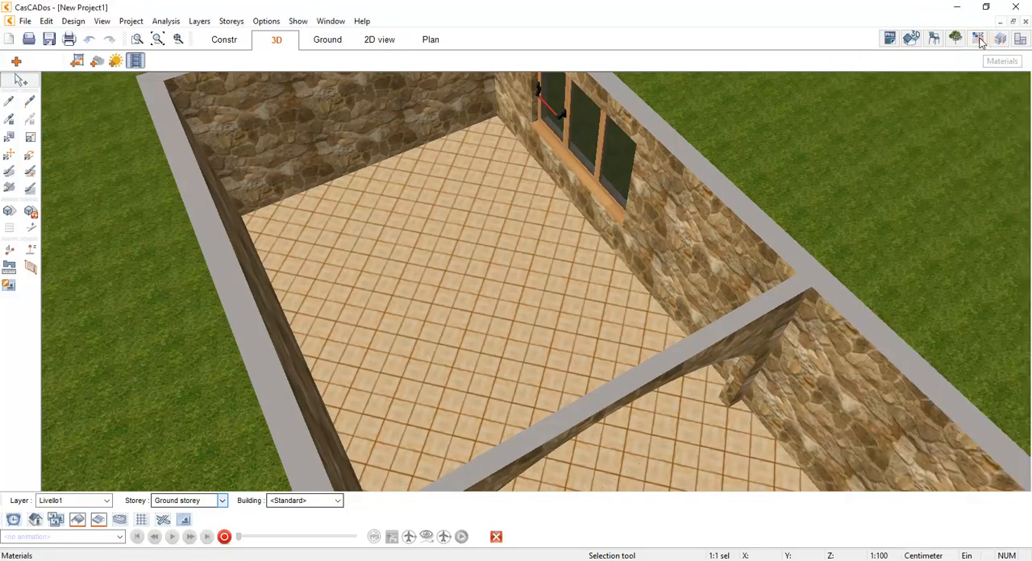
# Edit the material of Room 2's tiled floor and set its texture scale to 69% in X and Y
pyautogui.moveTo(447, 119); pyautogui.dragTo(439, 139)
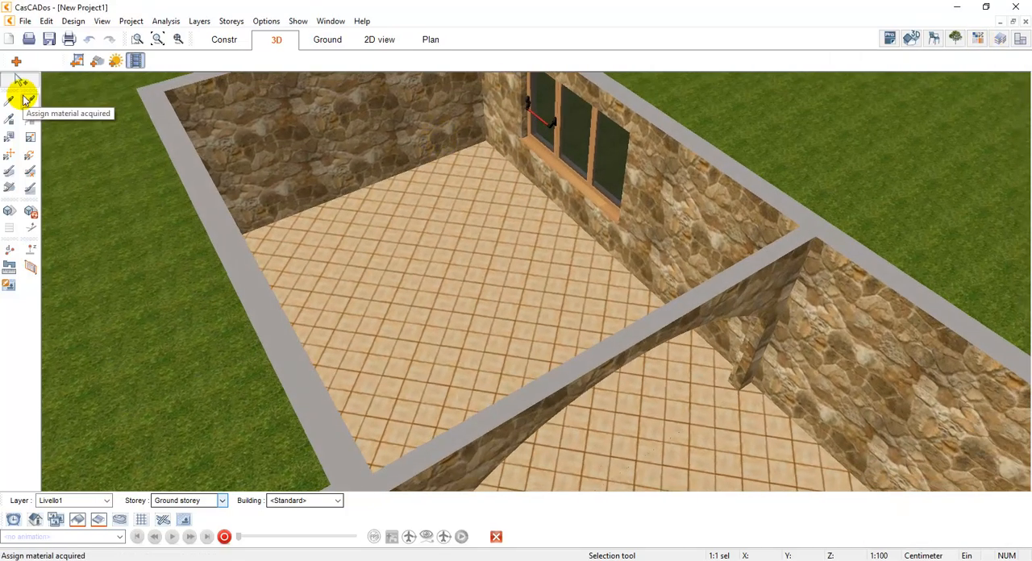
pyautogui.click(9, 138)
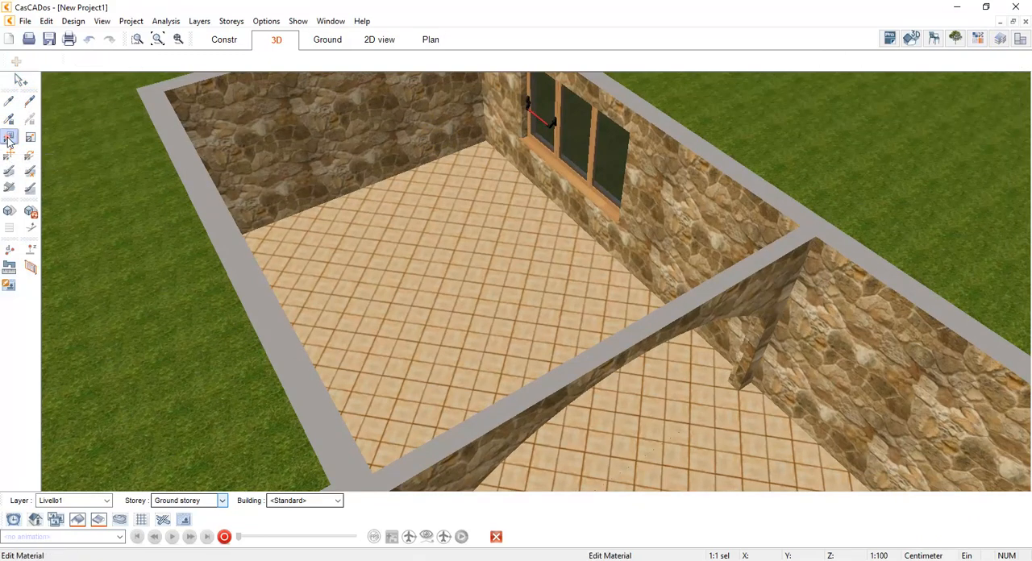
pyautogui.click(432, 296)
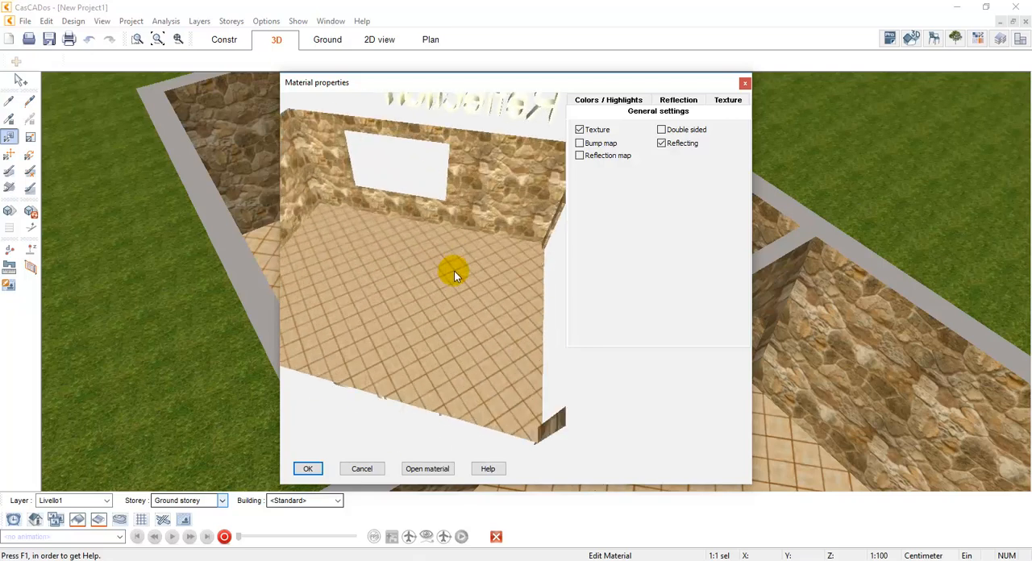
pyautogui.click(728, 100)
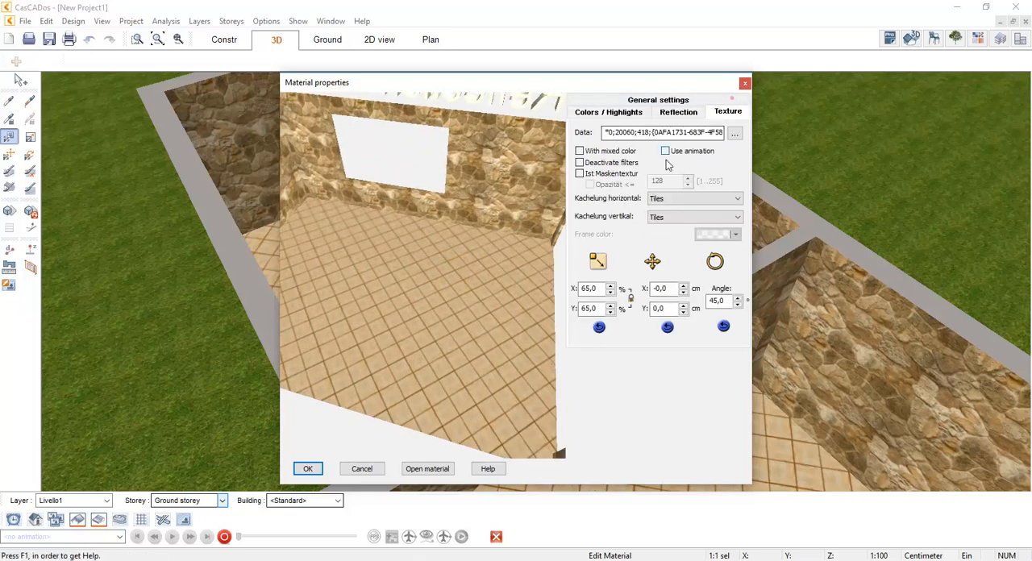
pyautogui.click(610, 286)
pyautogui.click(611, 287)
pyautogui.click(611, 286)
pyautogui.click(611, 286)
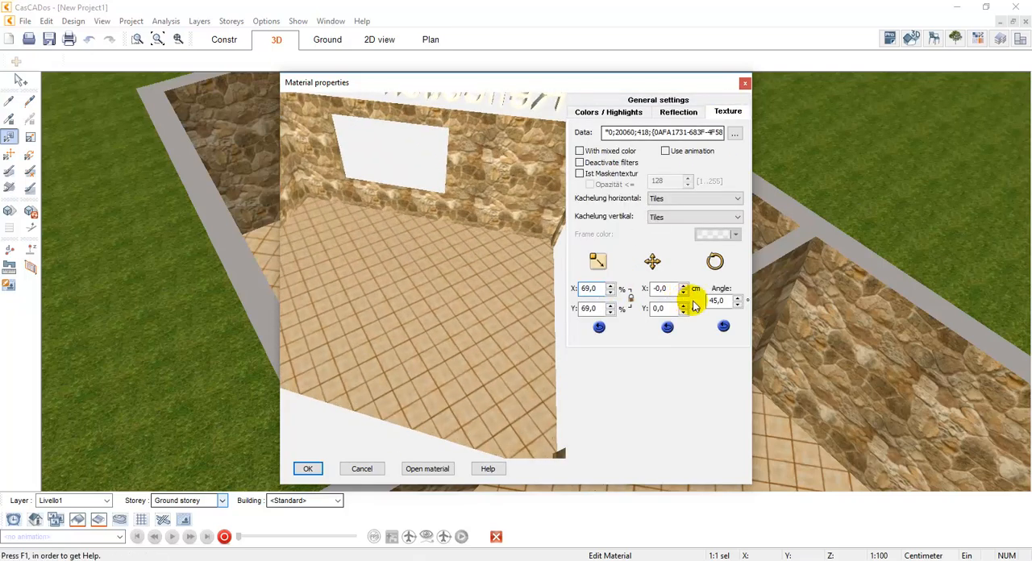
# Set the rotation angle of the floor texture to 43°
pyautogui.click(739, 299)
pyautogui.click(739, 299)
pyautogui.click(739, 300)
pyautogui.click(738, 299)
pyautogui.click(739, 299)
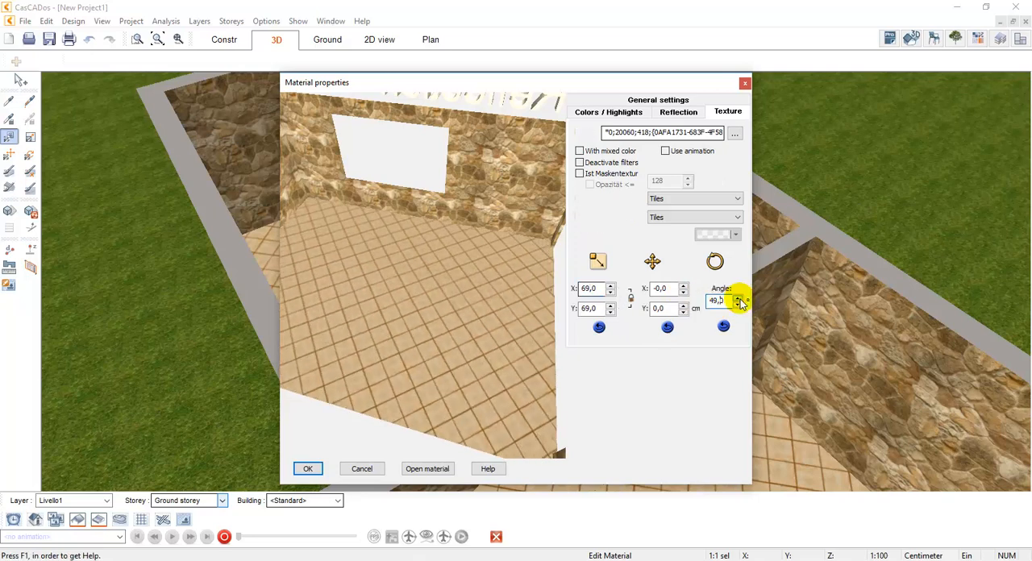
pyautogui.click(739, 299)
pyautogui.click(739, 299)
pyautogui.click(739, 299)
pyautogui.click(739, 299)
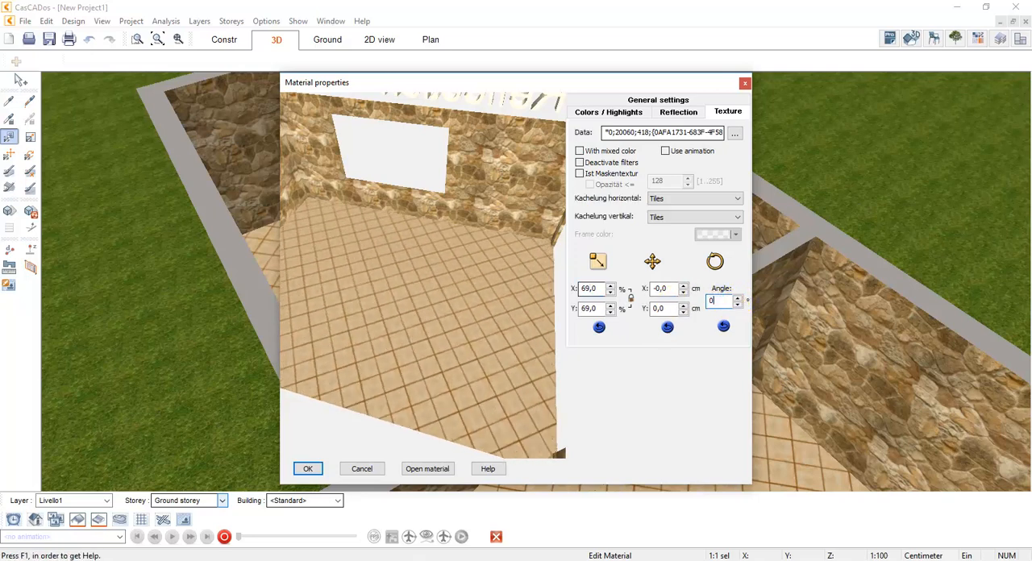
pyautogui.click(739, 299)
pyautogui.click(739, 299)
pyautogui.click(739, 299)
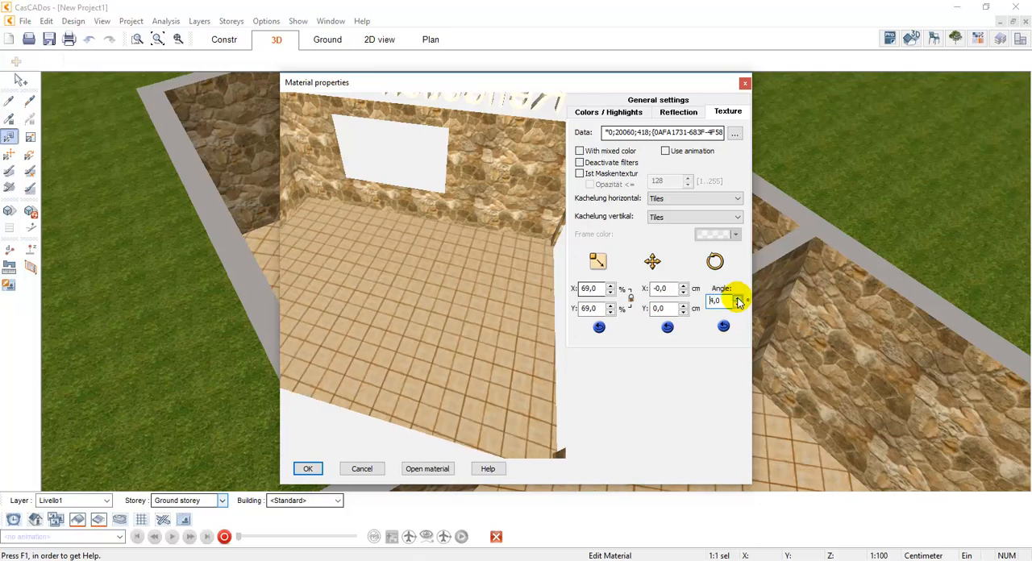
pyautogui.click(739, 299)
pyautogui.click(739, 299)
pyautogui.click(739, 300)
pyautogui.click(738, 300)
pyautogui.click(739, 300)
pyautogui.click(739, 299)
pyautogui.click(739, 300)
pyautogui.click(738, 300)
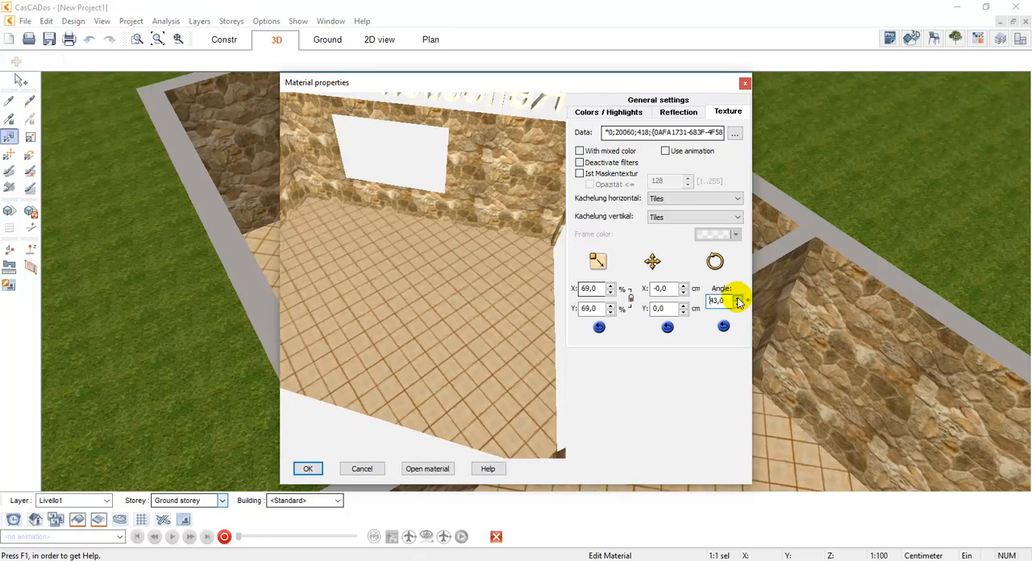
# Try offsetting the floor texture by 21 cm in X and 4 cm in Y, and cancel the material edit
pyautogui.click(684, 287)
pyautogui.click(684, 287)
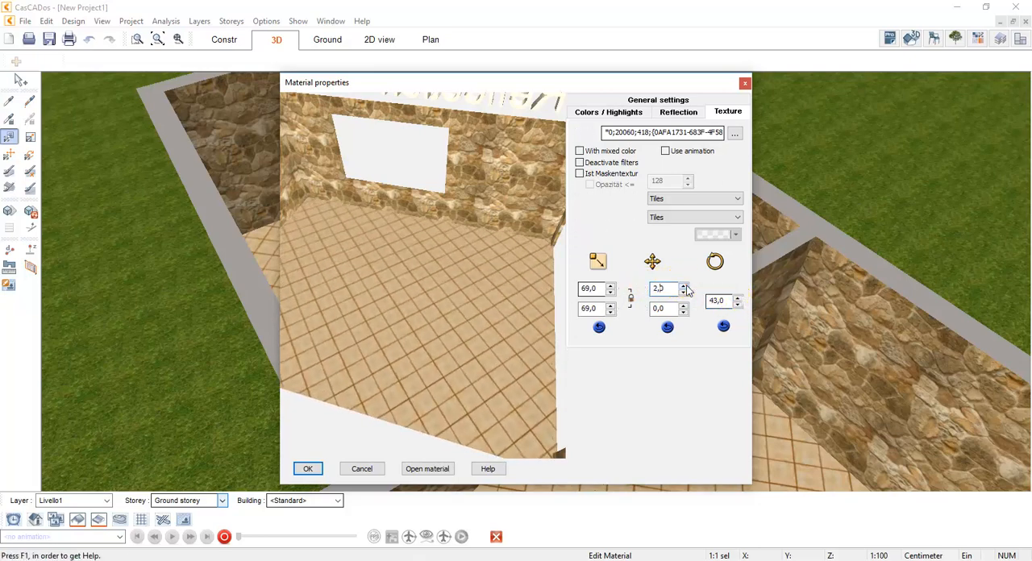
pyautogui.click(684, 287)
pyautogui.click(684, 287)
pyautogui.click(684, 288)
pyautogui.click(684, 287)
pyautogui.click(684, 287)
pyautogui.click(684, 287)
pyautogui.click(684, 288)
pyautogui.click(684, 288)
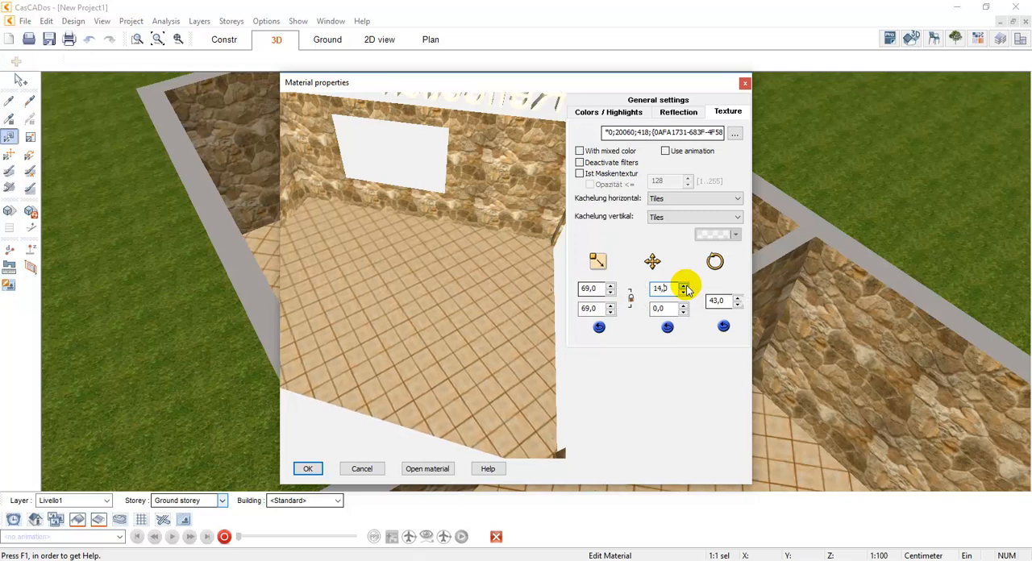
pyautogui.click(685, 286)
pyautogui.click(684, 307)
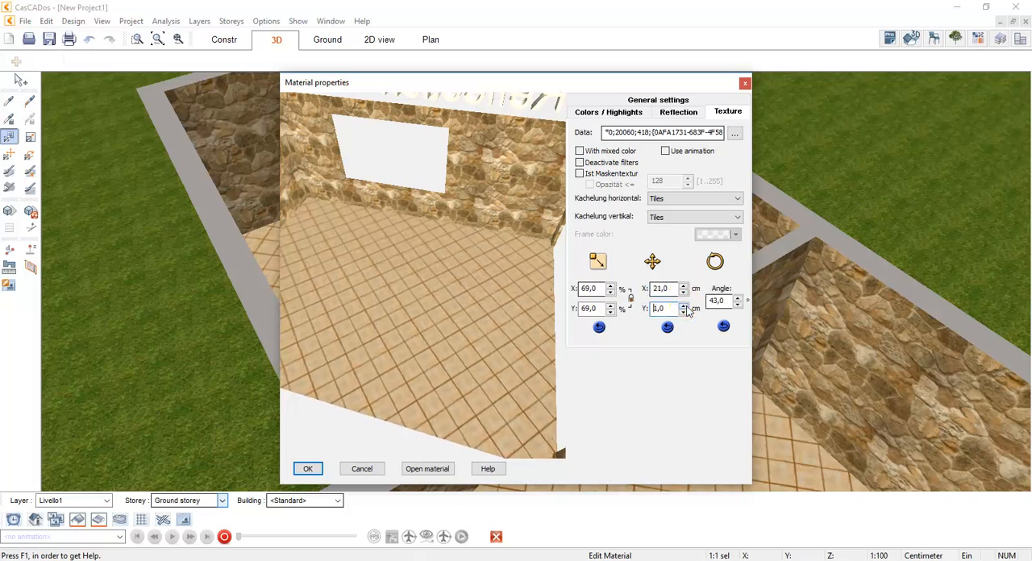
pyautogui.click(379, 471)
pyautogui.press('Escape')
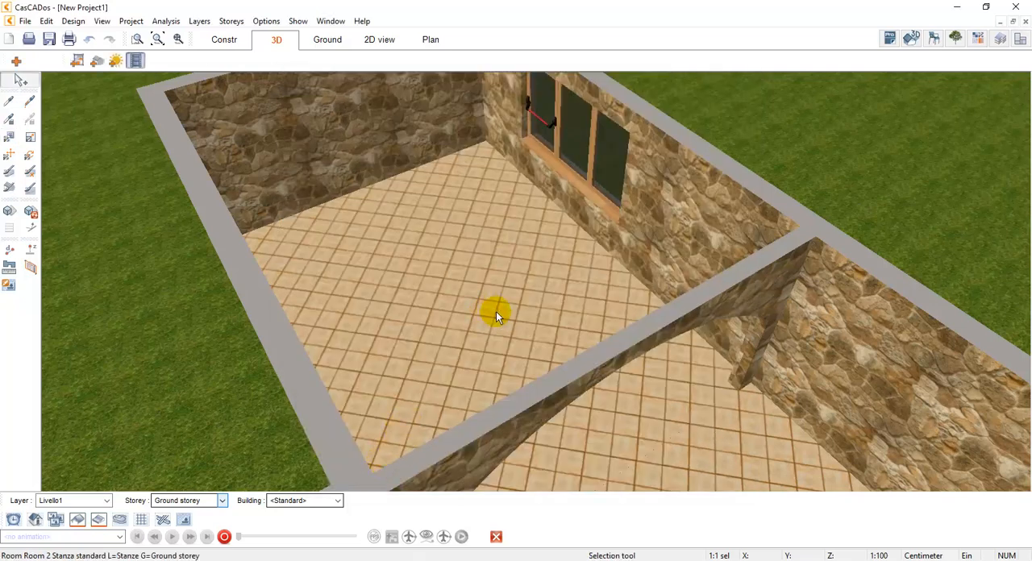
pyautogui.scroll(-1, 496, 313)
pyautogui.moveTo(496, 313); pyautogui.dragTo(484, 313)
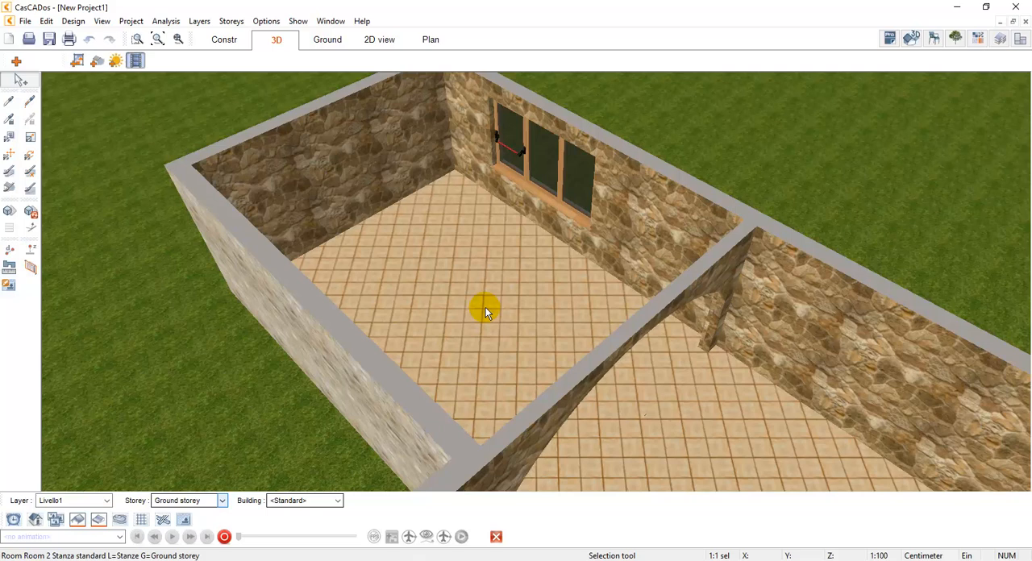
# In the construction plan, place a Scala in legno 01 L-landing staircase about 2.50 m by 2.77 m in Room 1's lower-left corner
pyautogui.click(232, 39)
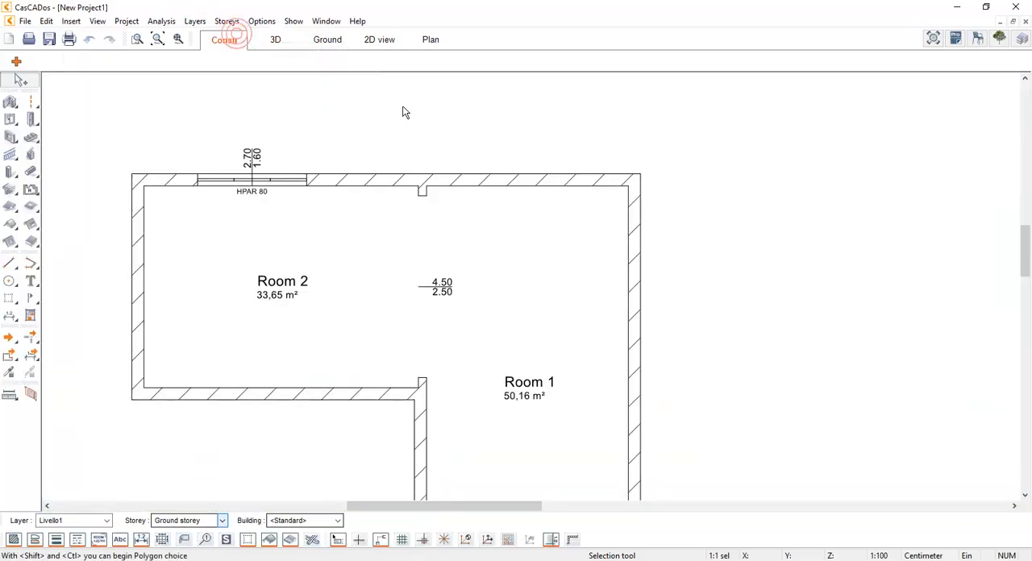
pyautogui.moveTo(550, 355); pyautogui.dragTo(508, 238, button='middle')
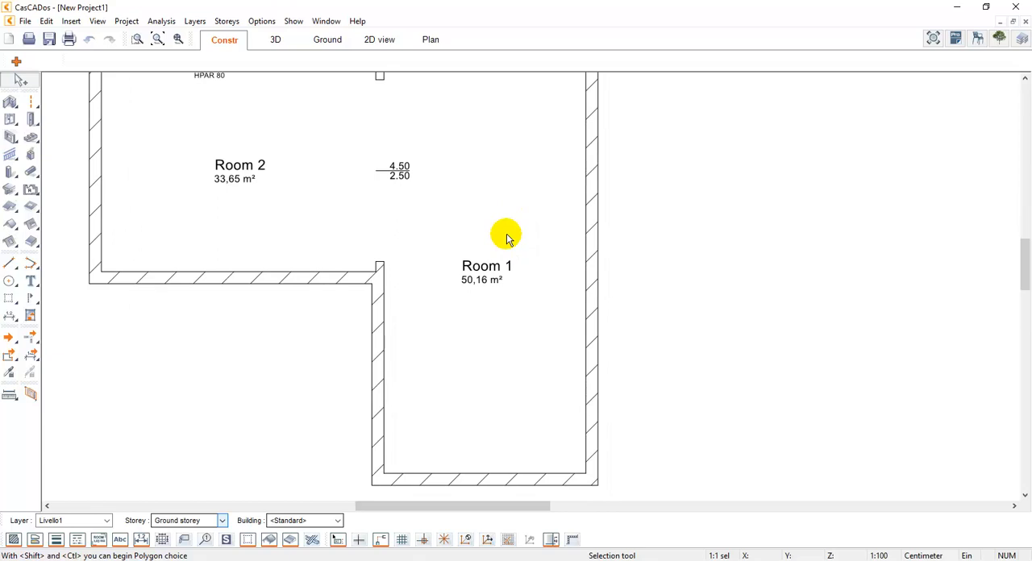
pyautogui.click(30, 127)
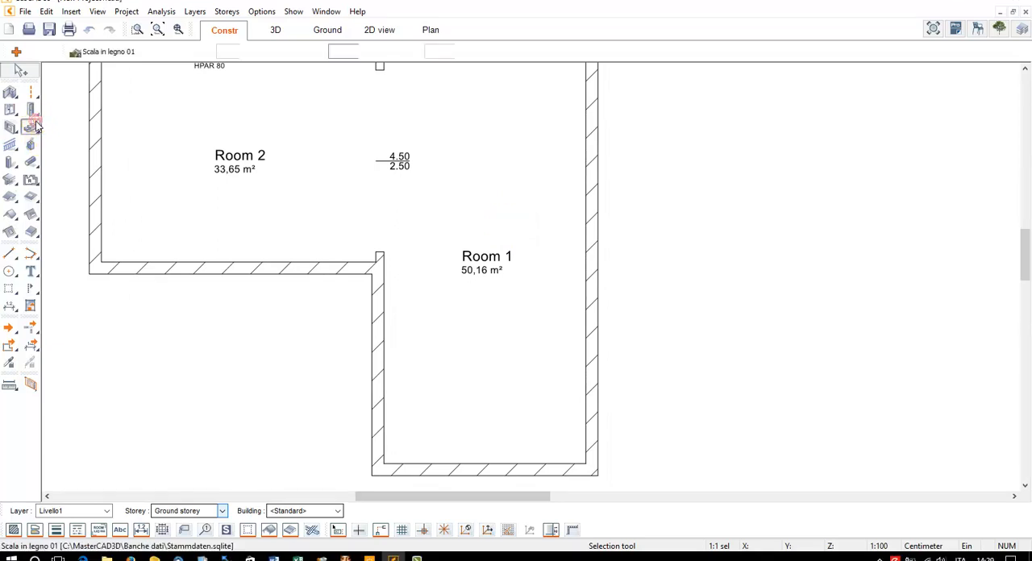
pyautogui.click(51, 52)
pyautogui.click(30, 127)
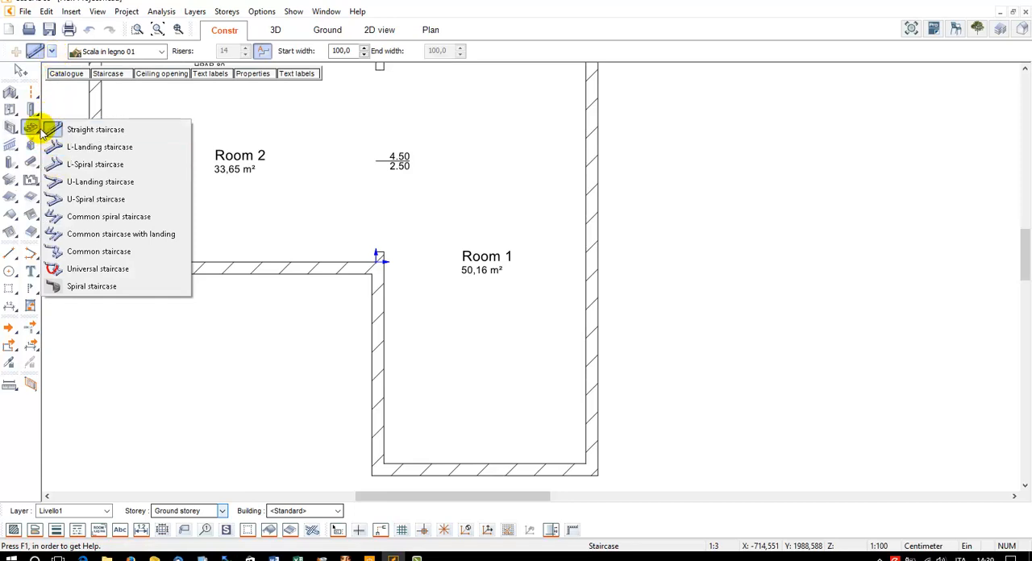
pyautogui.click(51, 52)
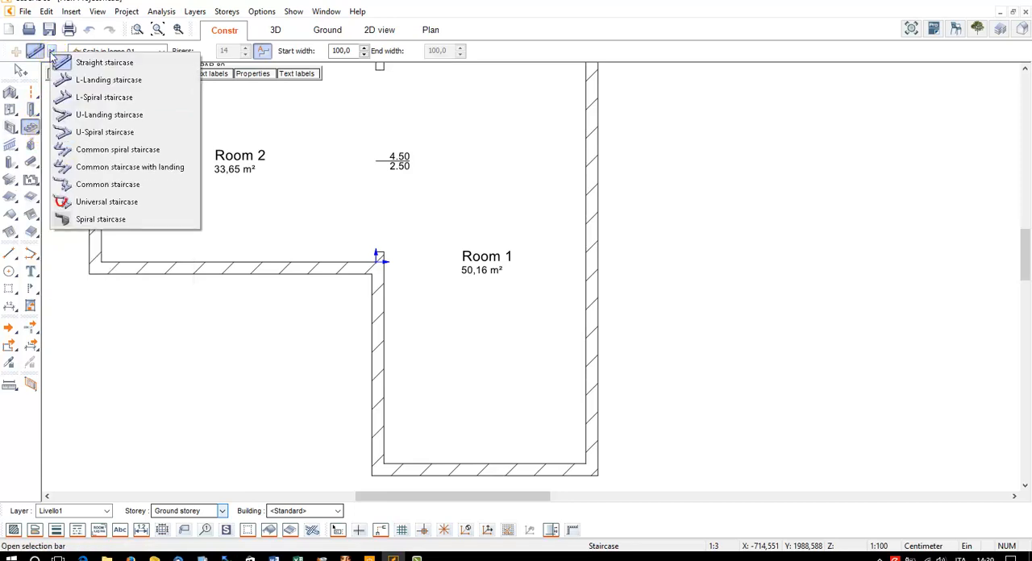
pyautogui.click(118, 88)
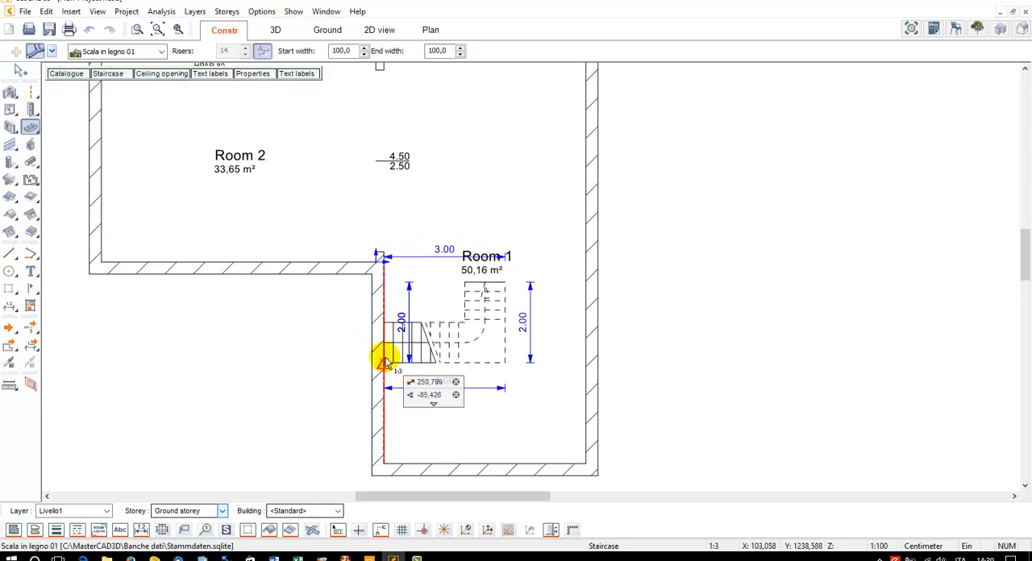
pyautogui.click(384, 358)
pyautogui.click(386, 465)
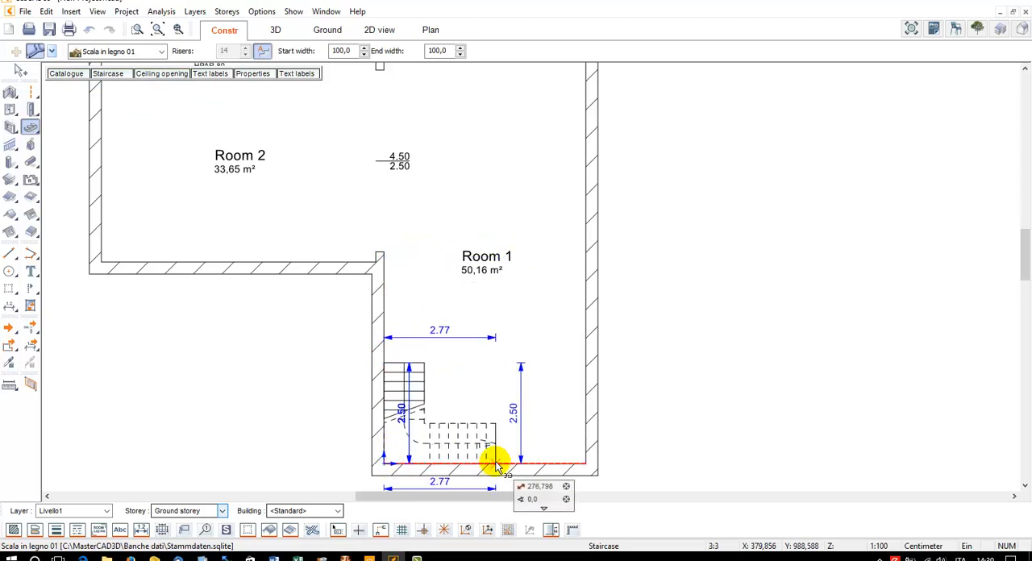
pyautogui.click(498, 466)
pyautogui.press('Escape')
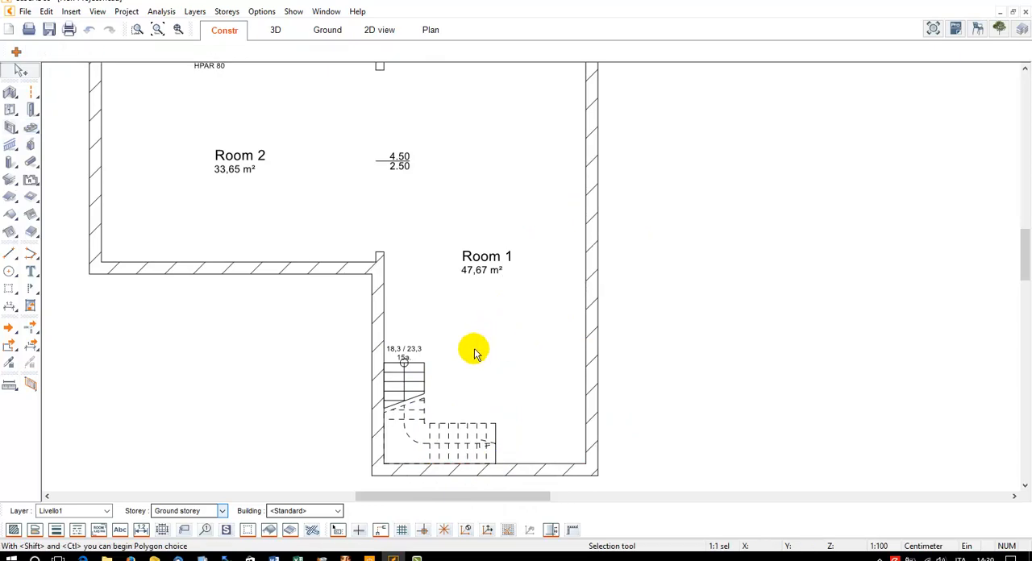
# Examine the placed staircase in the 3D view
pyautogui.click(449, 425)
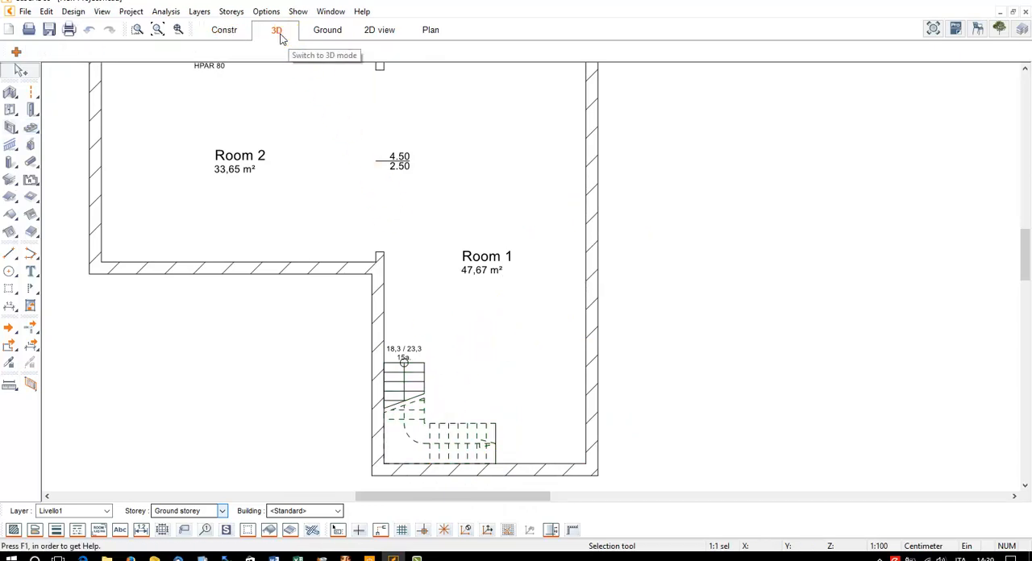
pyautogui.click(277, 31)
pyautogui.click(158, 31)
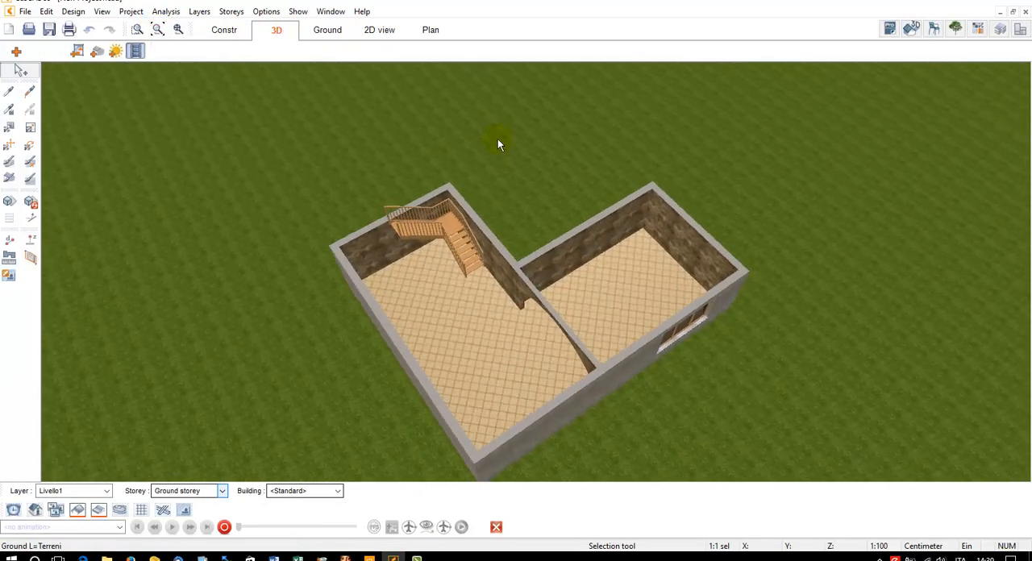
pyautogui.scroll(6, 444, 231)
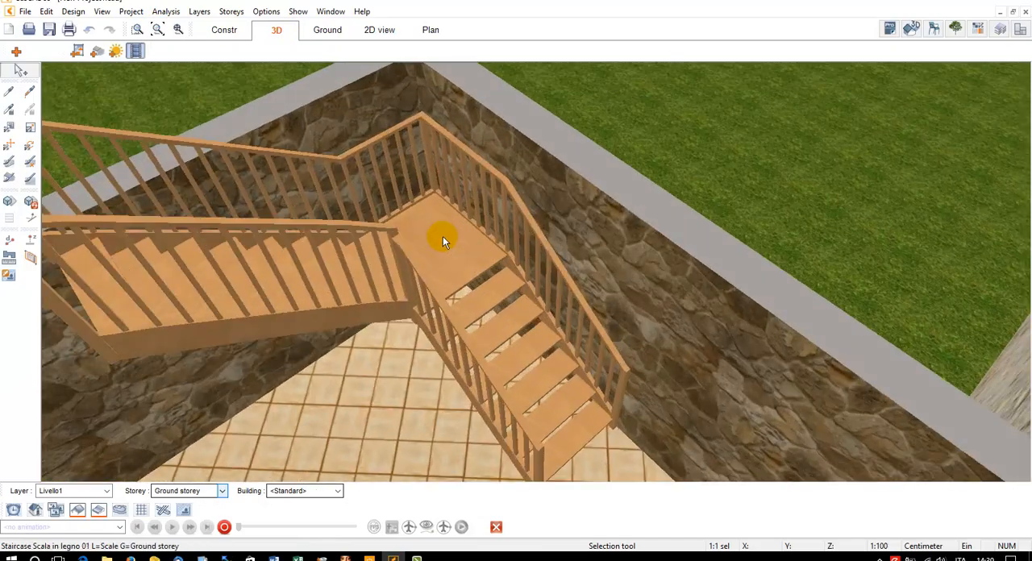
pyautogui.scroll(-3, 443, 238)
pyautogui.moveTo(443, 240); pyautogui.dragTo(446, 250, button='middle')
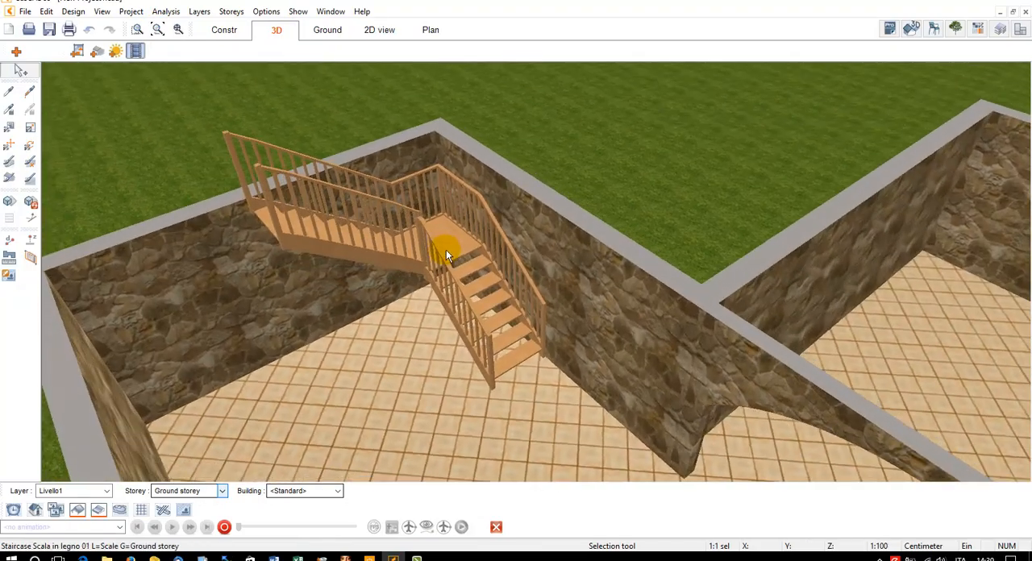
# Open the staircase's form settings and change its type to Solid staircases with side panel
pyautogui.click(449, 253)
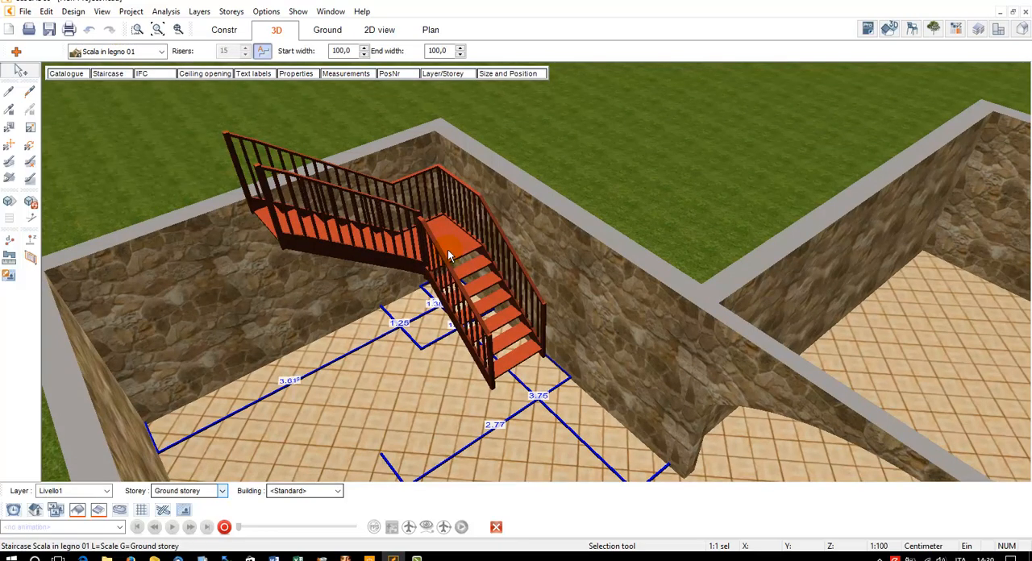
pyautogui.click(113, 75)
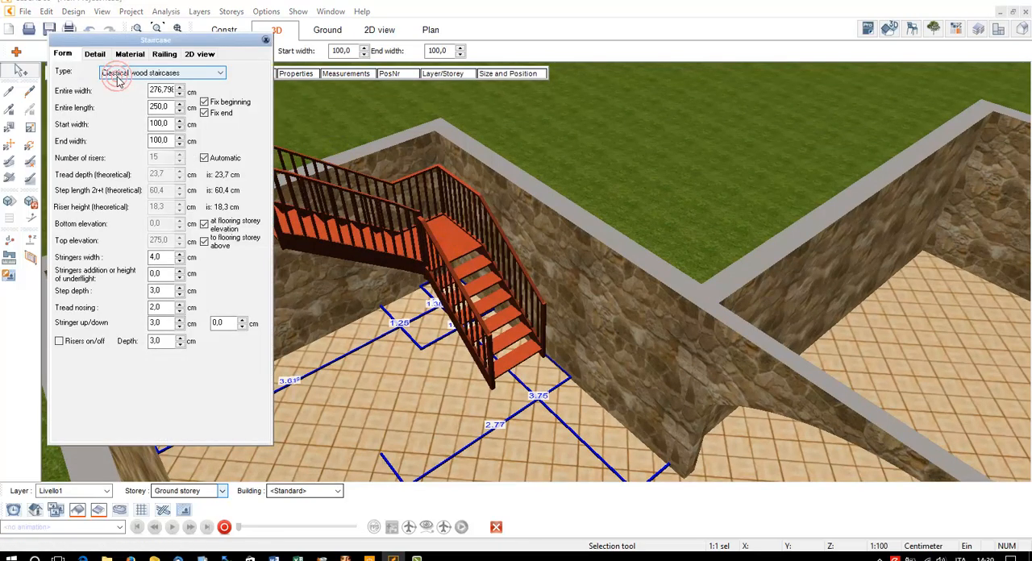
pyautogui.moveTo(132, 42); pyautogui.dragTo(659, 73)
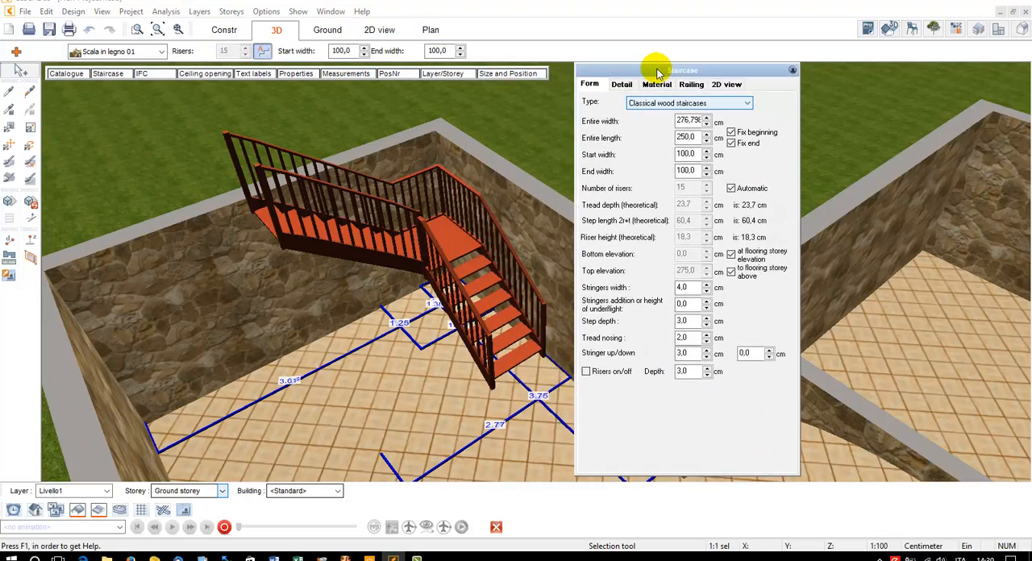
pyautogui.click(663, 104)
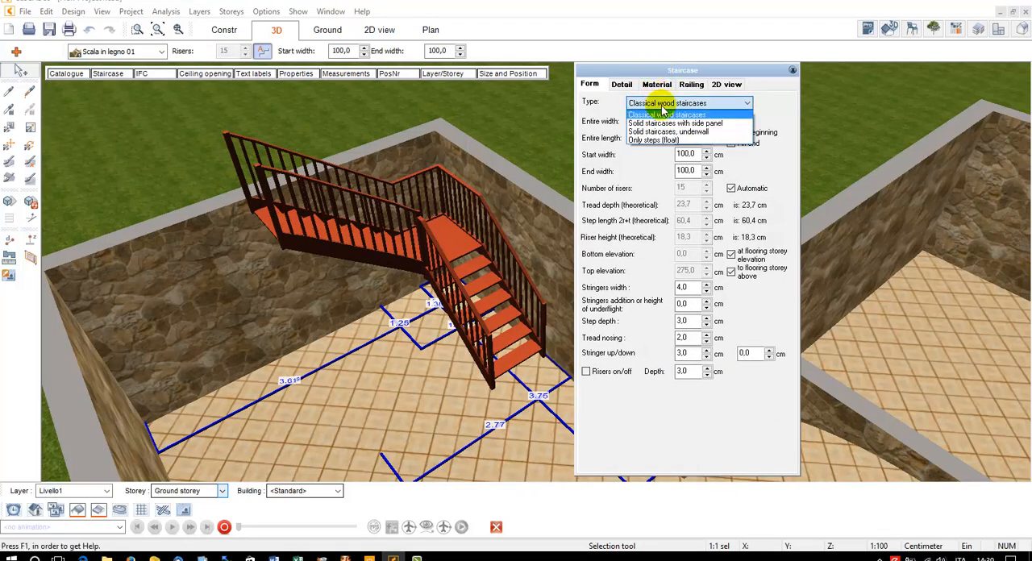
pyautogui.click(652, 123)
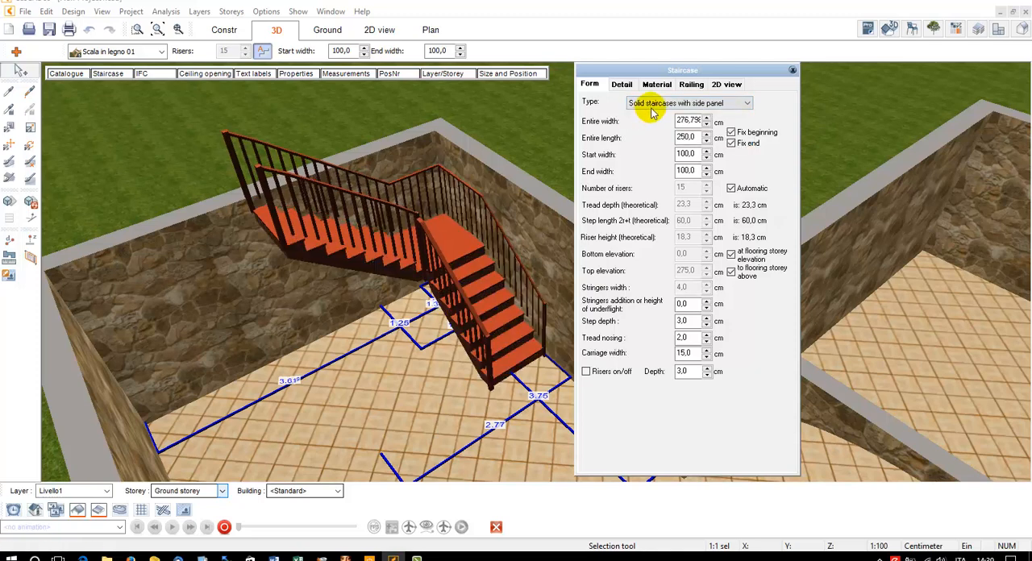
# Try the staircase types Solid staircases, underwall and Only steps (float), and return to Solid staircases with side panel
pyautogui.click(655, 103)
pyautogui.click(656, 135)
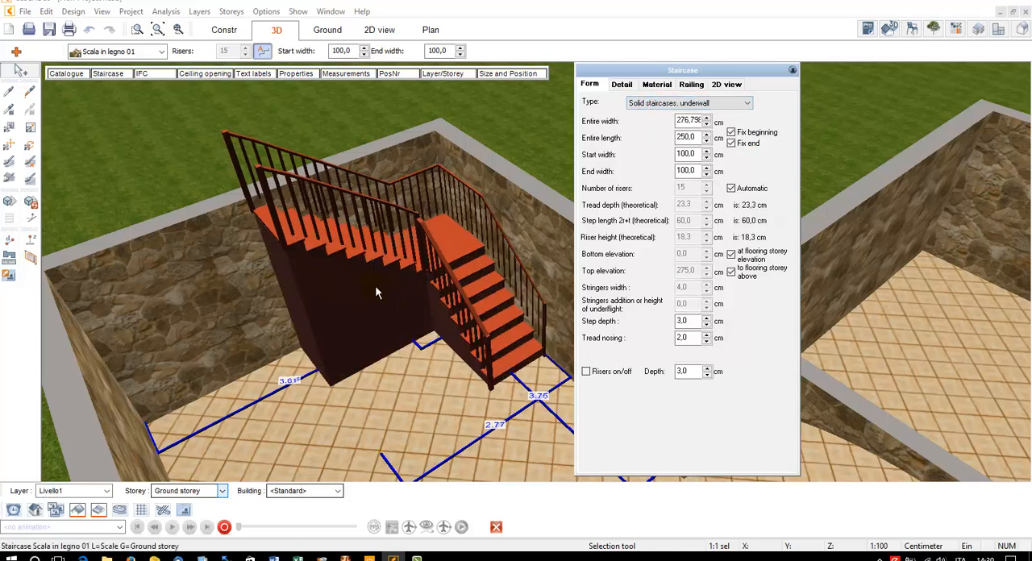
pyautogui.click(732, 104)
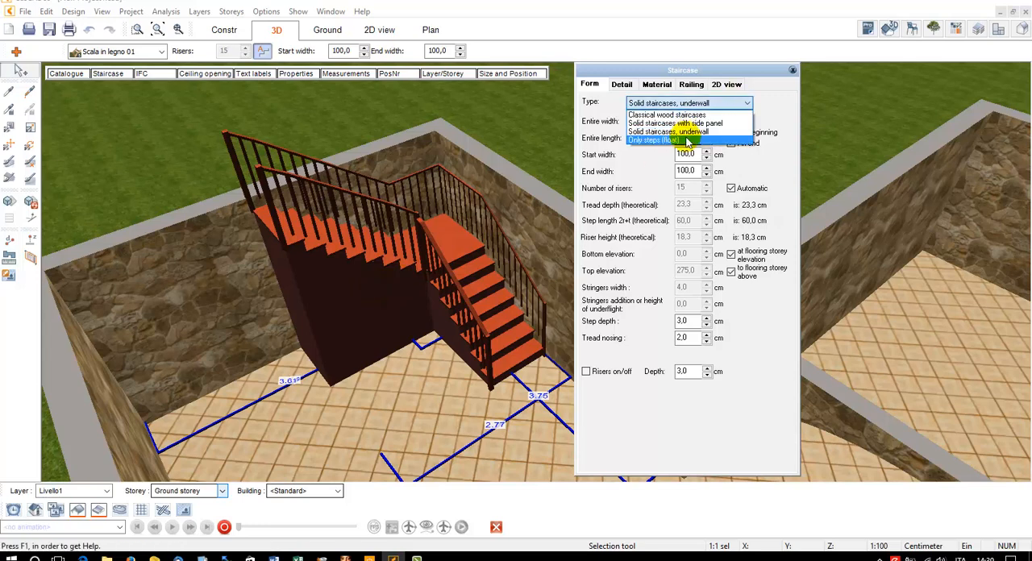
pyautogui.click(686, 141)
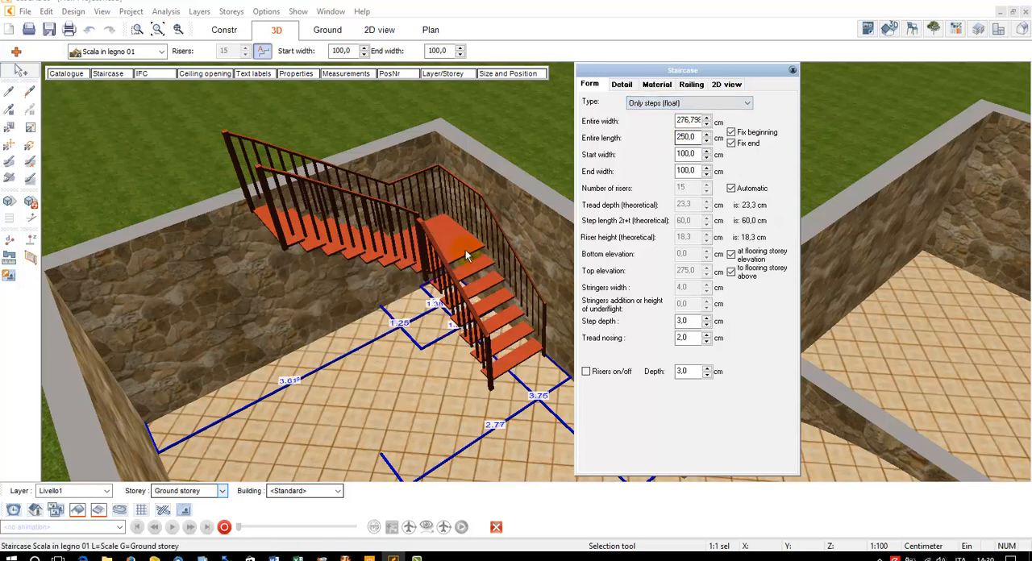
pyautogui.click(637, 104)
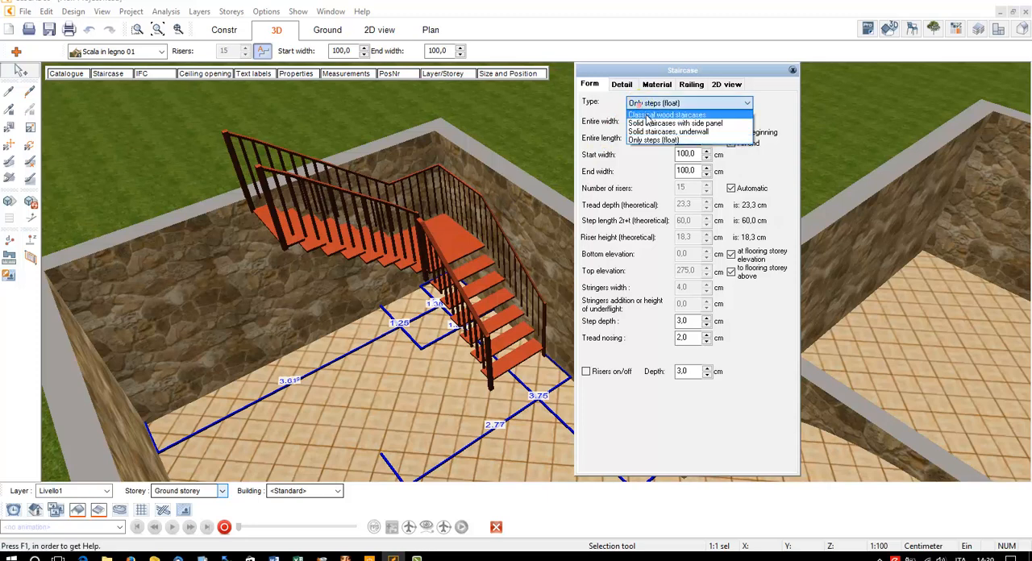
pyautogui.click(650, 122)
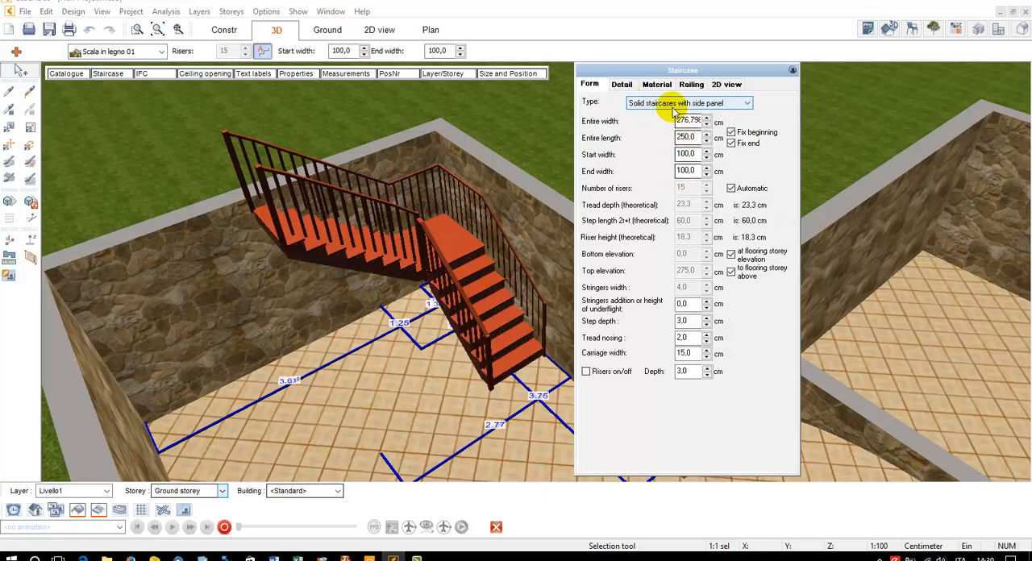
# Remove the staircase's railing on the right side of the walking direction
pyautogui.click(690, 85)
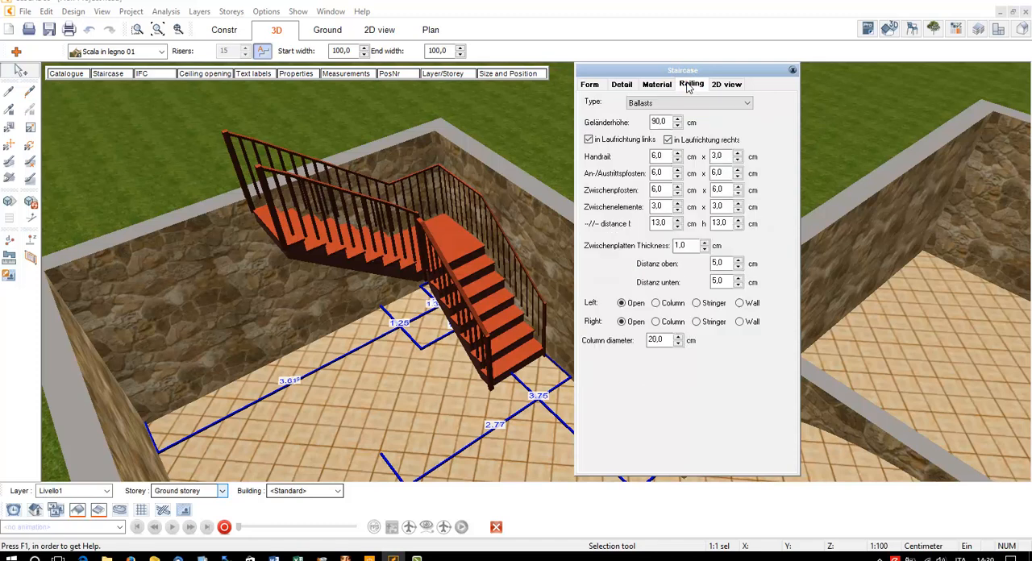
pyautogui.click(668, 139)
pyautogui.click(589, 84)
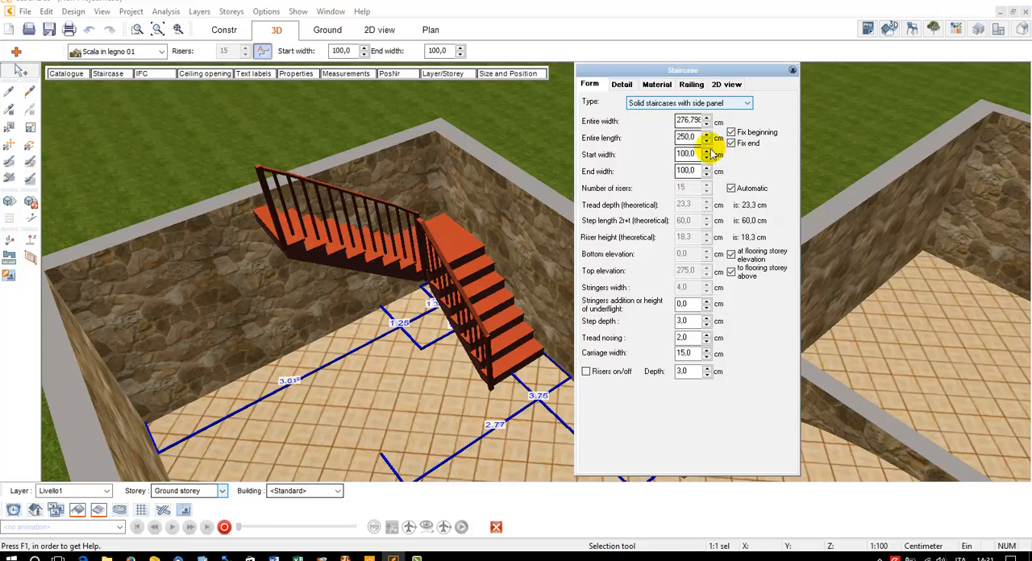
# Set the staircase's entire width to 280 cm and its start width to 90 cm
pyautogui.doubleClick(688, 120)
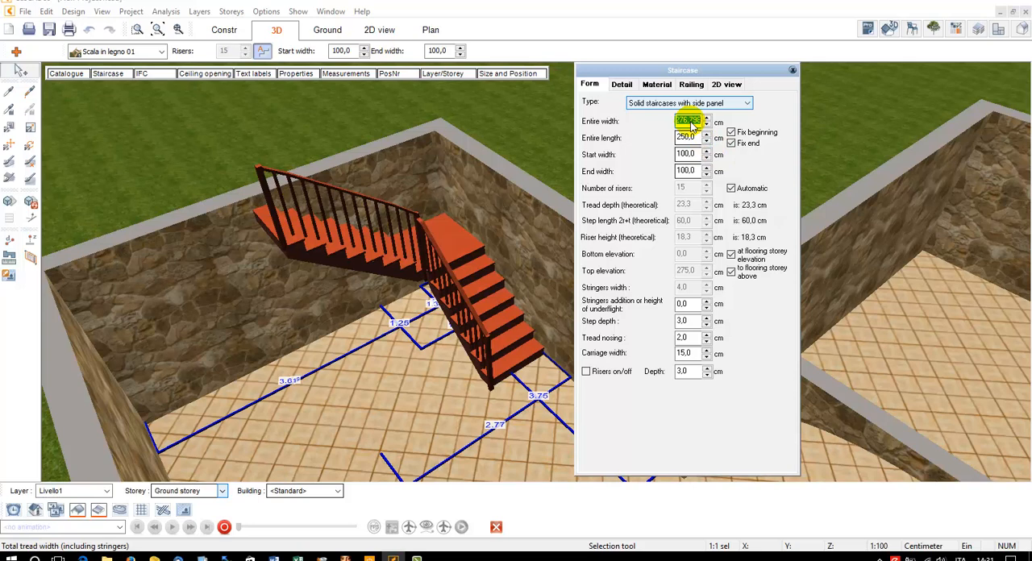
pyautogui.write('280')
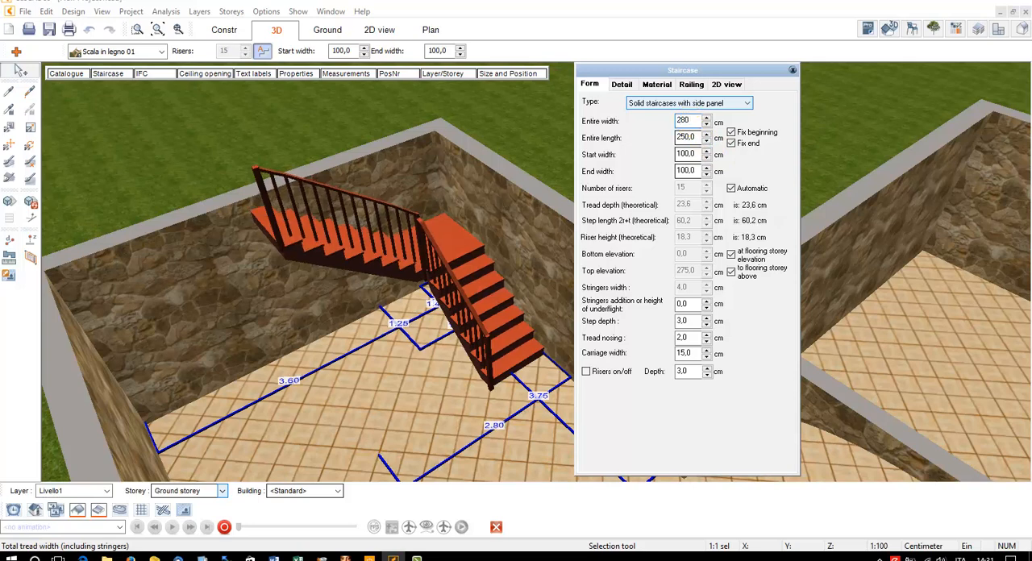
pyautogui.doubleClick(692, 139)
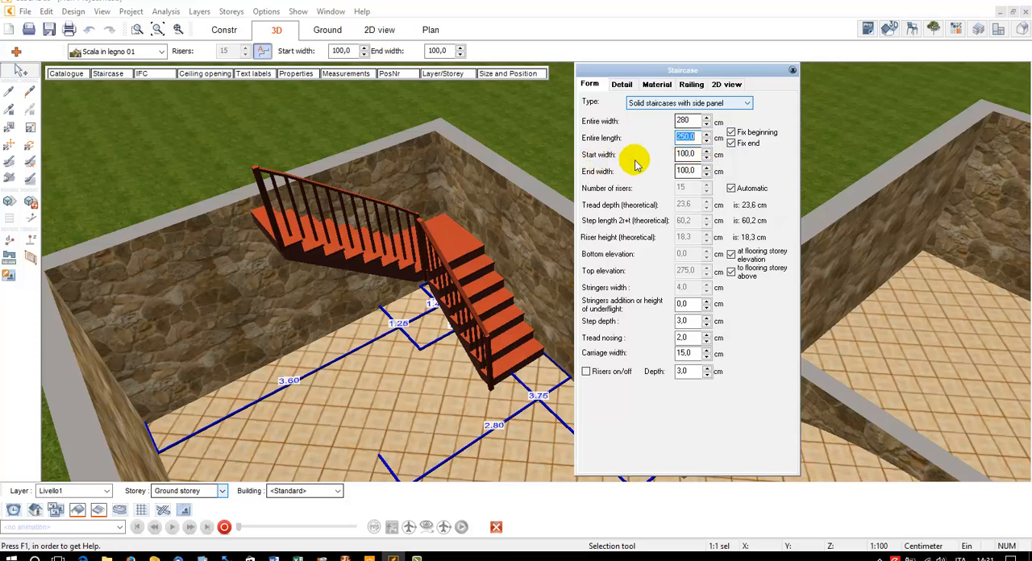
pyautogui.click(682, 154)
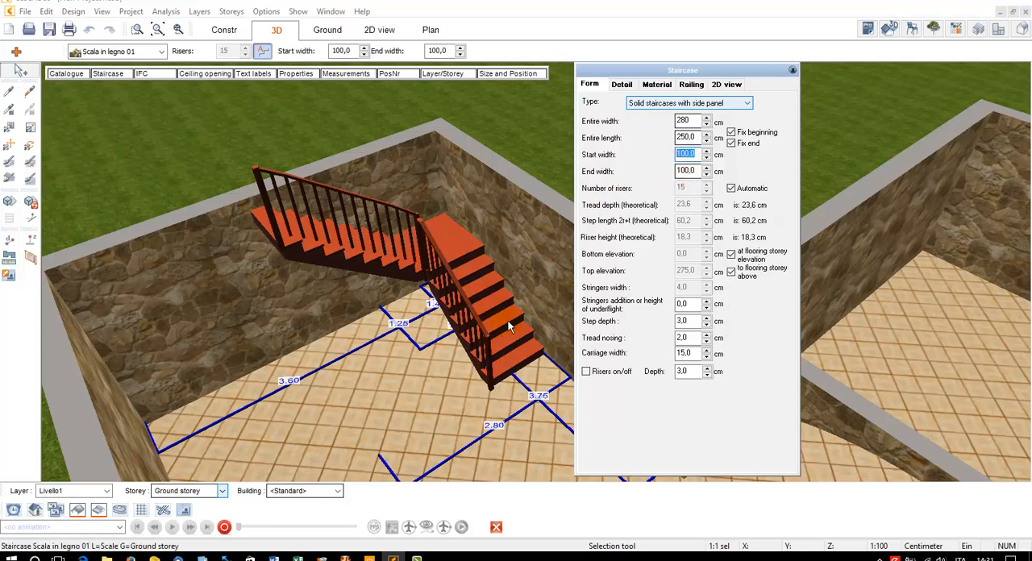
pyautogui.write('90')
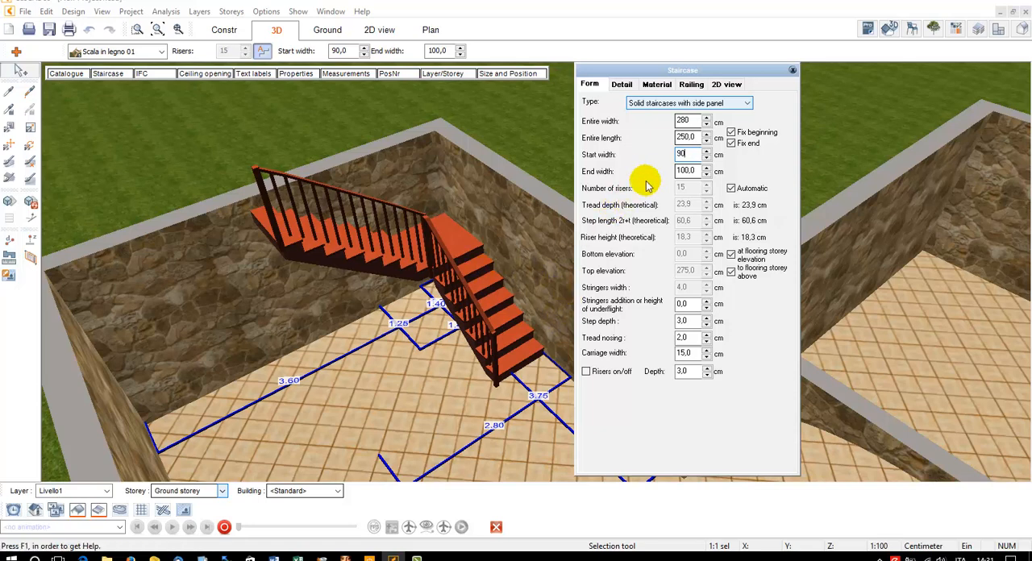
pyautogui.click(685, 172)
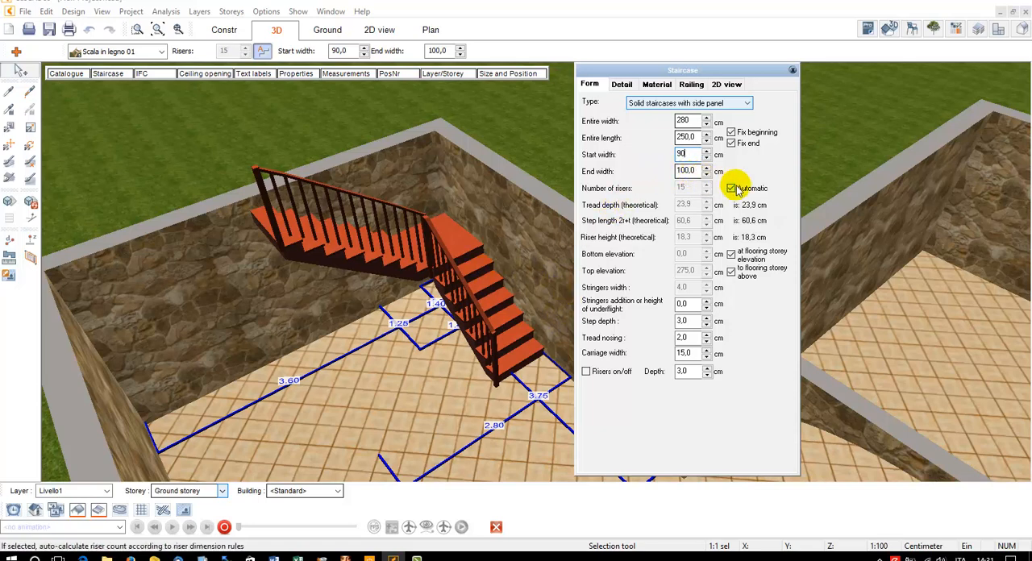
# Turn off the staircase's automatic riser calculation and Fix end option, and raise the number of risers to 20
pyautogui.click(733, 188)
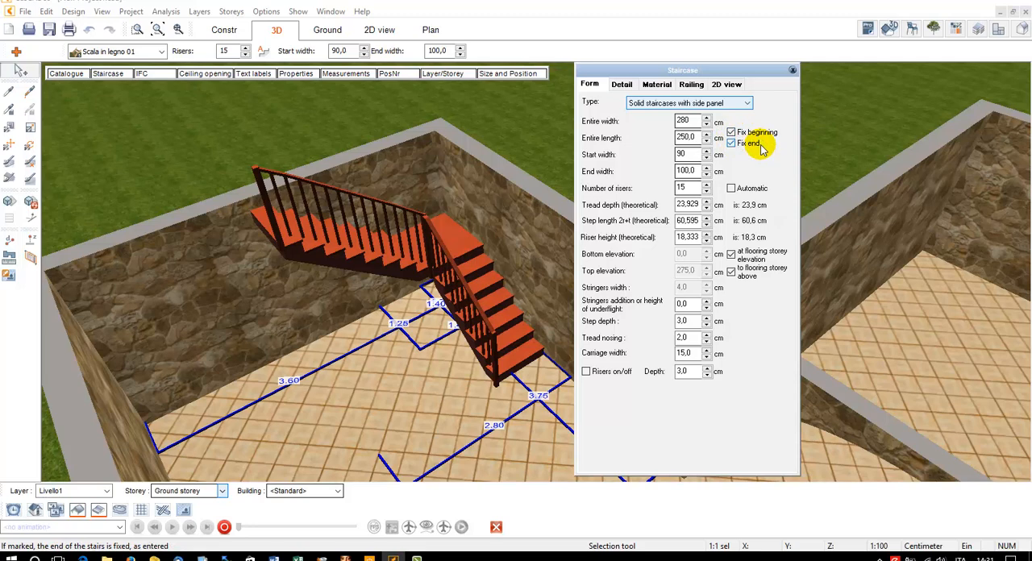
pyautogui.click(730, 145)
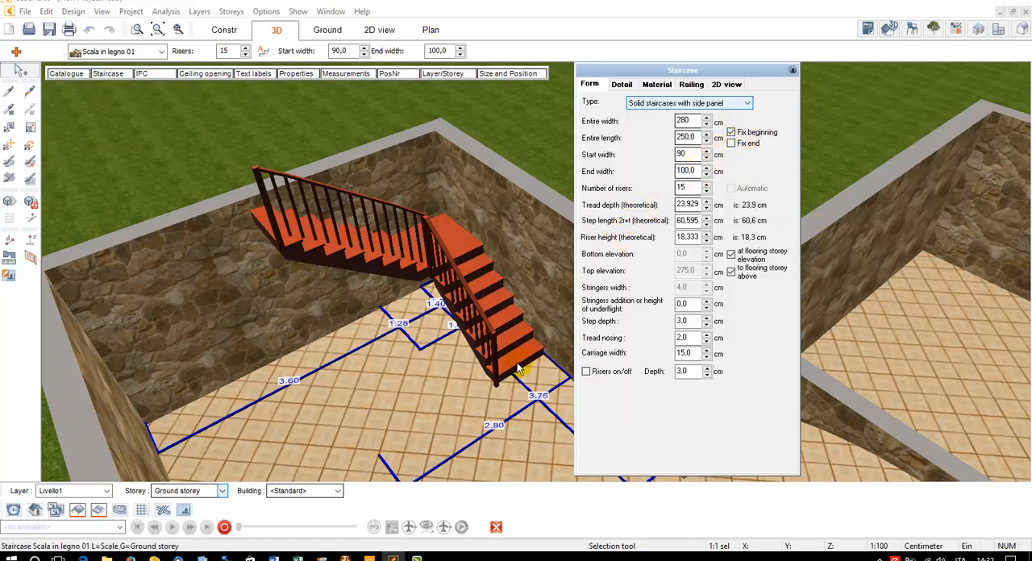
pyautogui.click(706, 186)
pyautogui.click(707, 185)
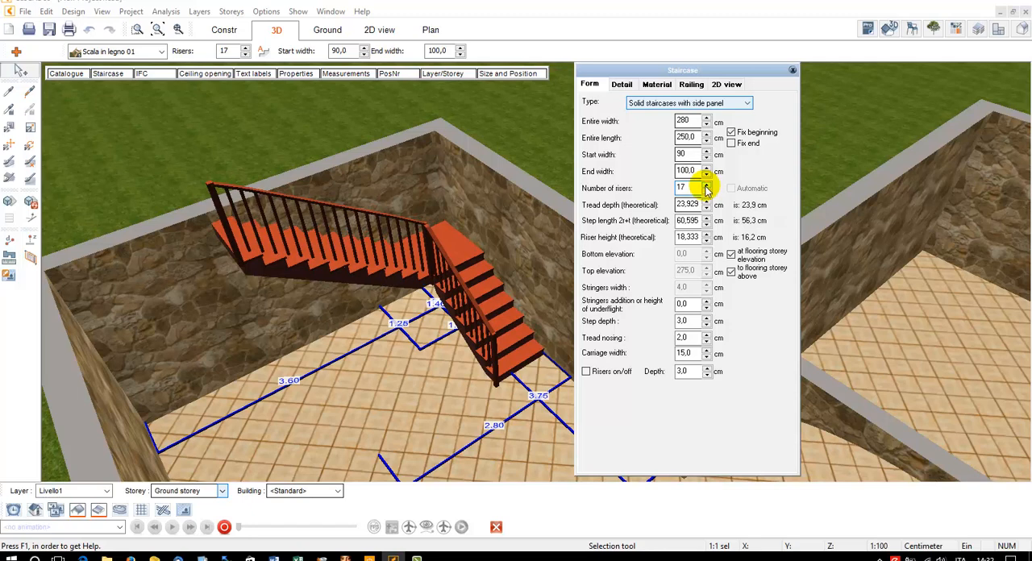
pyautogui.click(706, 186)
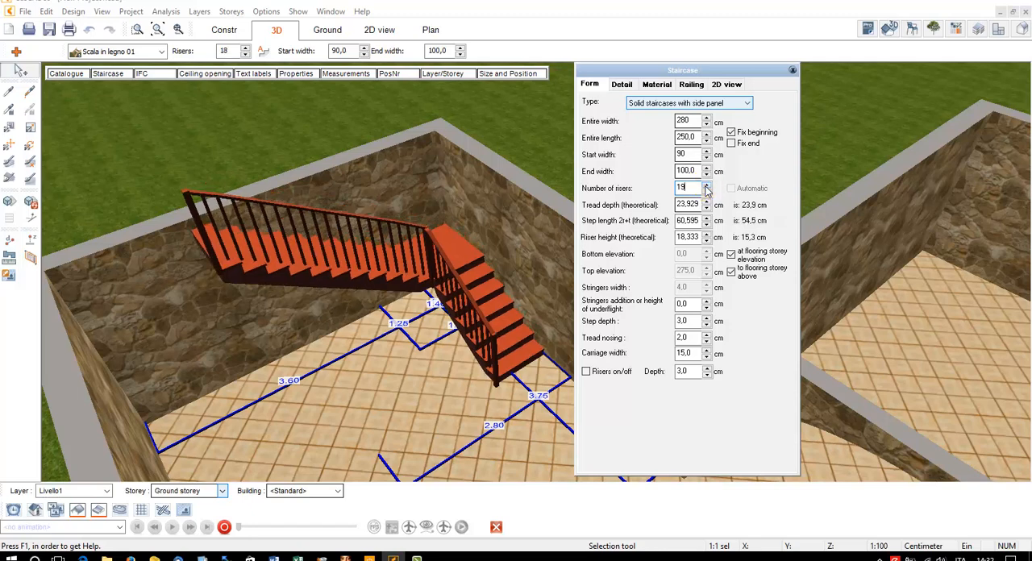
pyautogui.click(706, 186)
pyautogui.click(706, 185)
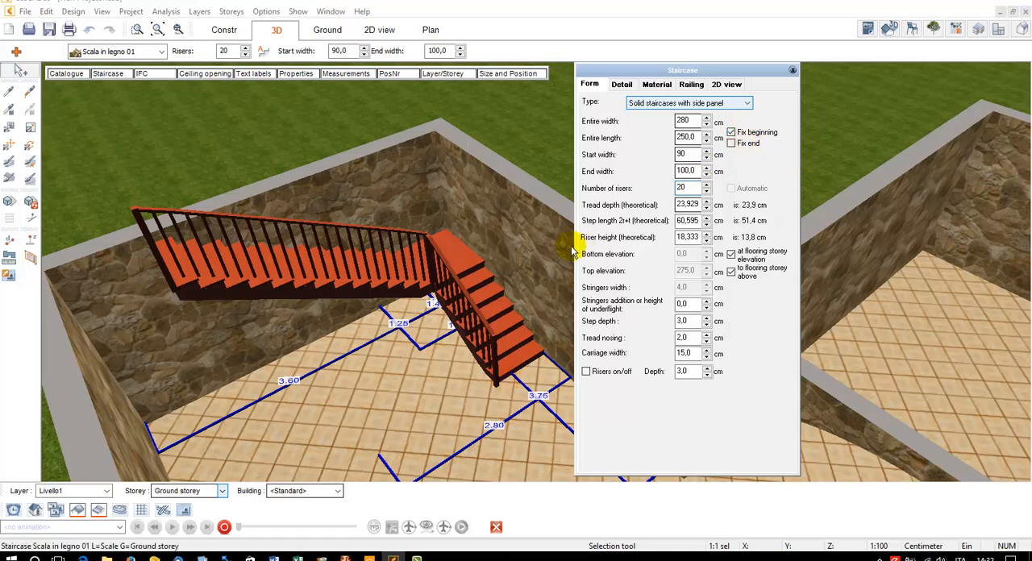
# Try 22 risers on the staircase, and settle on 18 as the number of risers
pyautogui.click(690, 188)
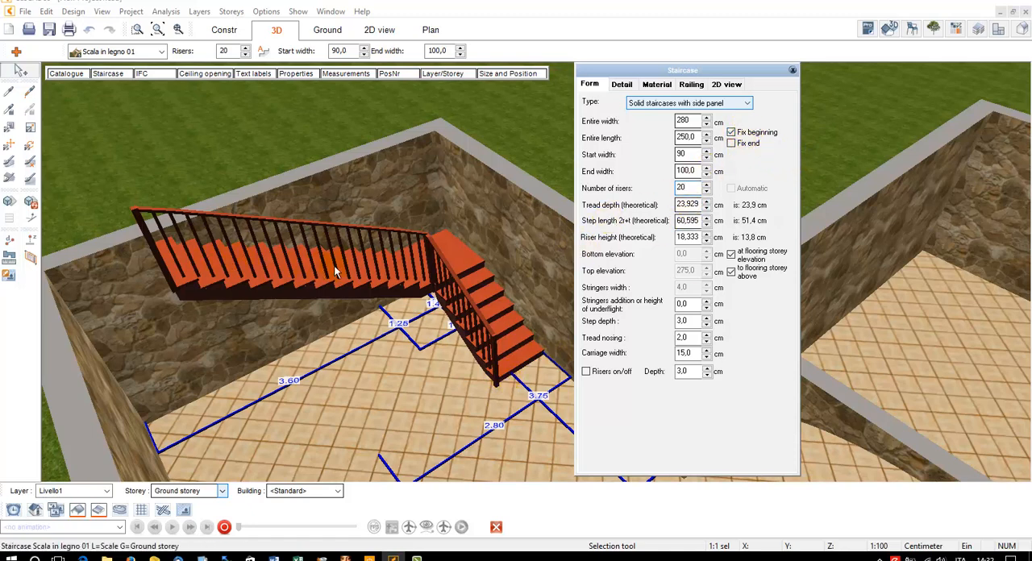
pyautogui.click(707, 184)
pyautogui.click(707, 184)
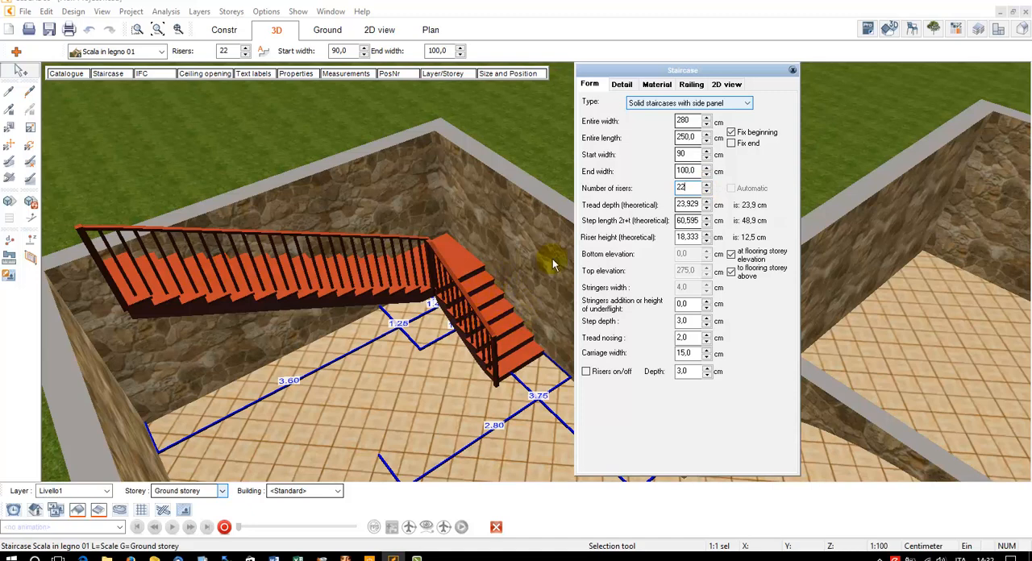
pyautogui.click(704, 195)
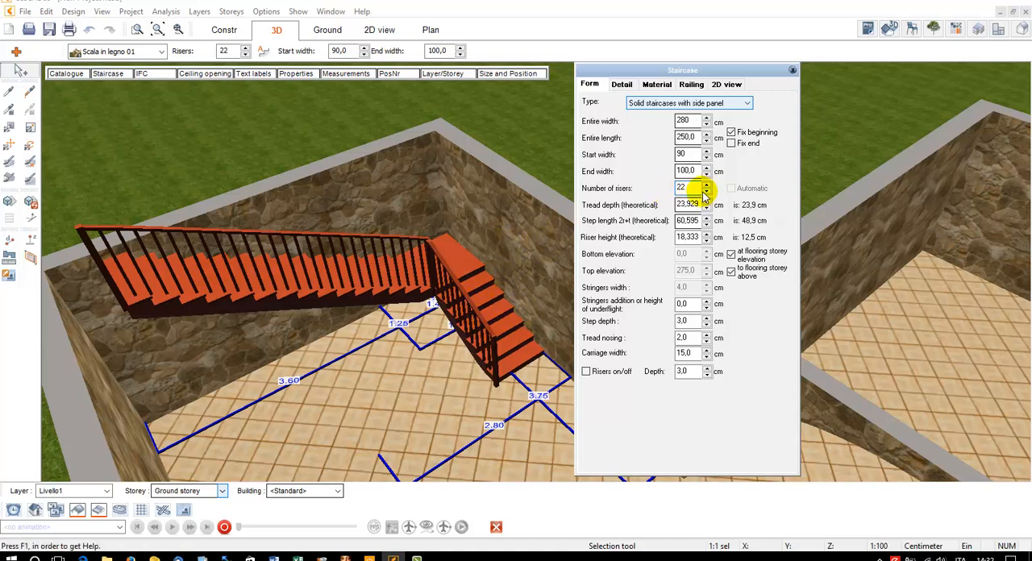
pyautogui.click(704, 192)
pyautogui.click(704, 192)
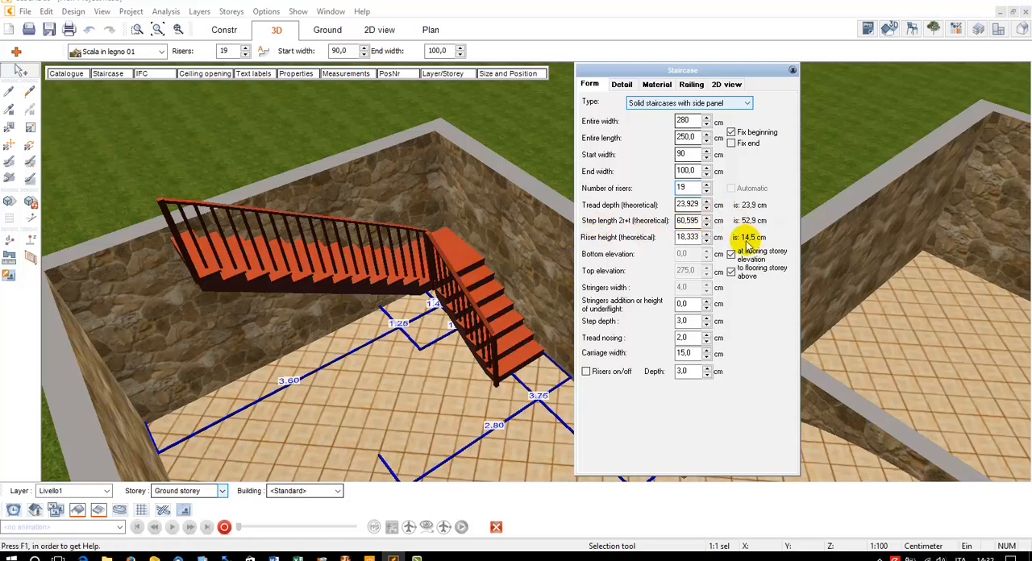
pyautogui.click(707, 191)
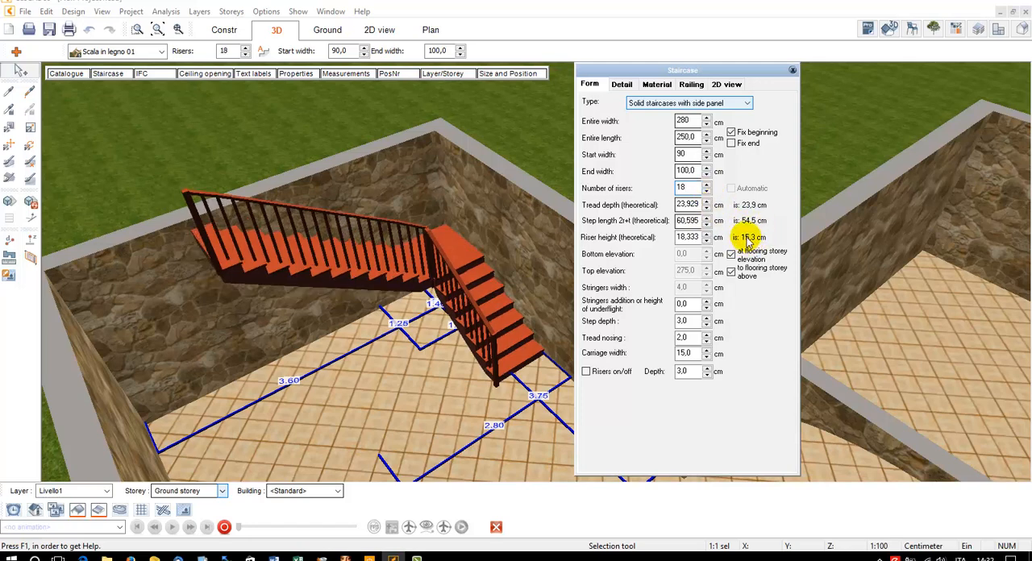
# Set the staircase's theoretical tread depth to 30 cm, leaving the step length and riser height fields as they are
pyautogui.doubleClick(682, 206)
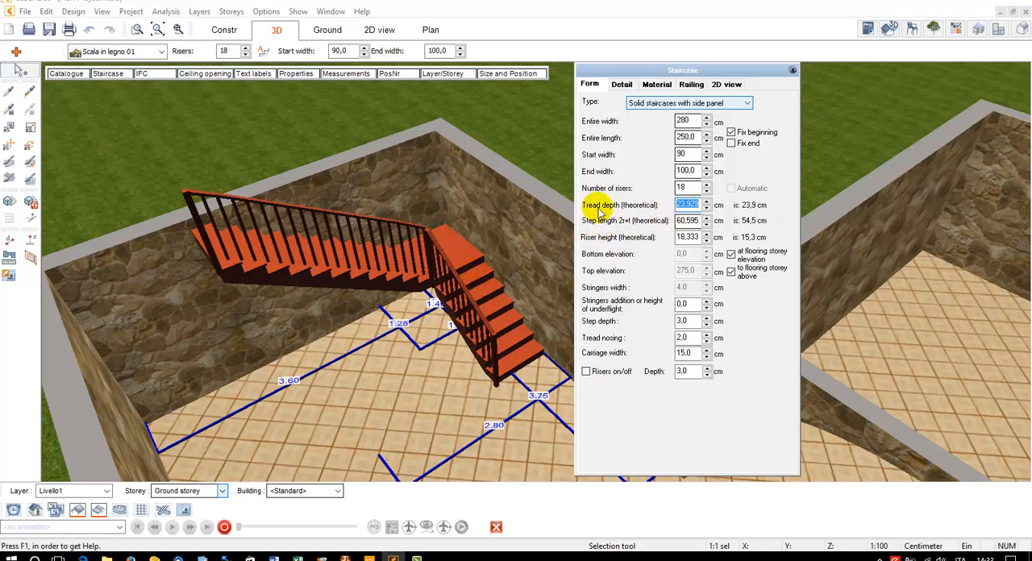
pyautogui.write('30')
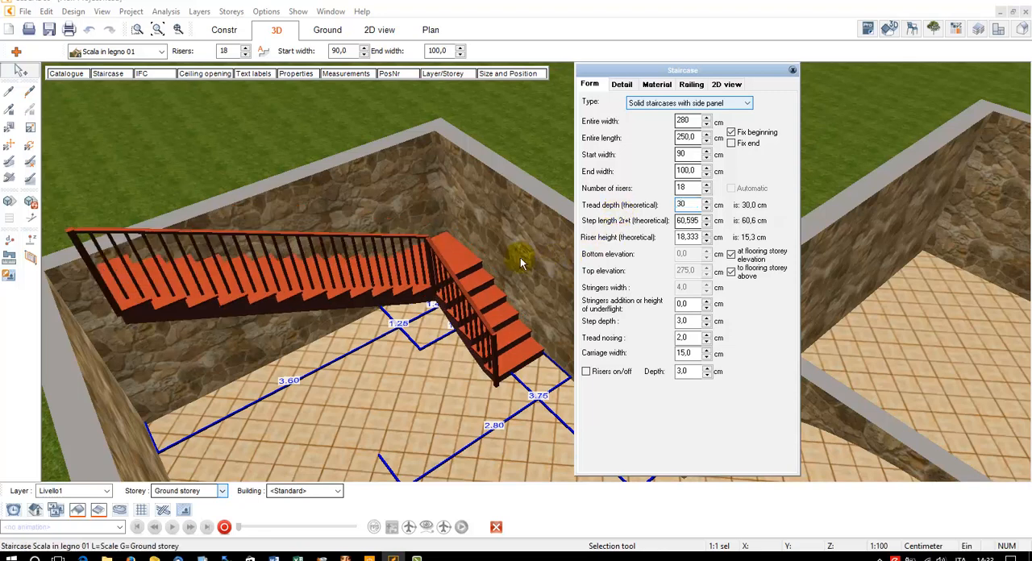
pyautogui.doubleClick(683, 188)
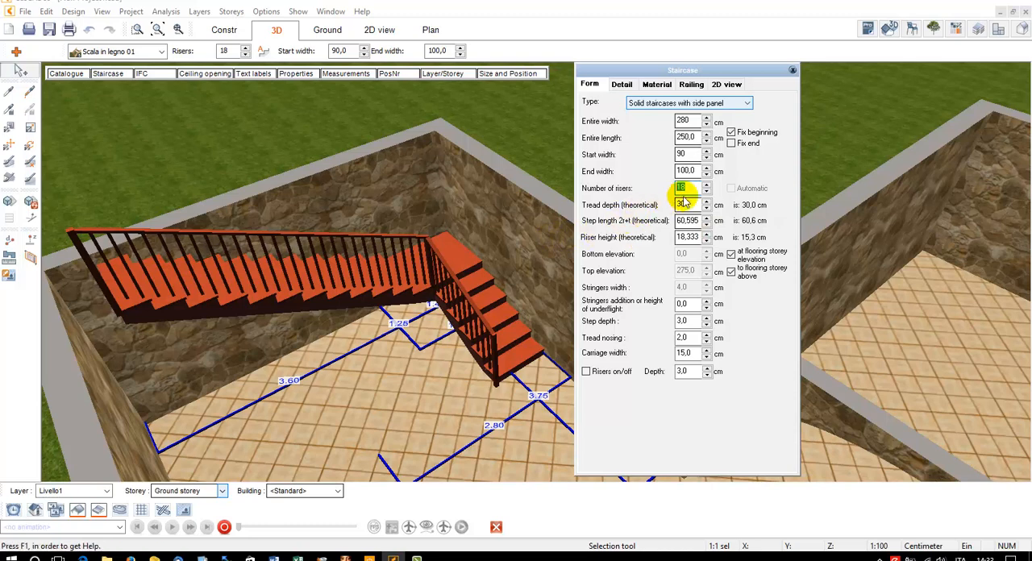
pyautogui.press('Tab')
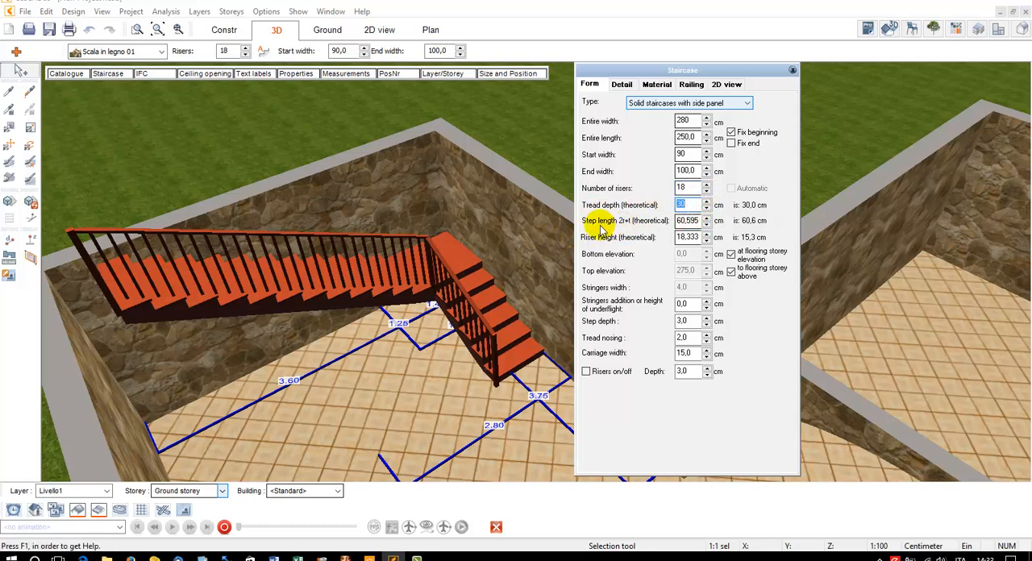
pyautogui.press('Tab')
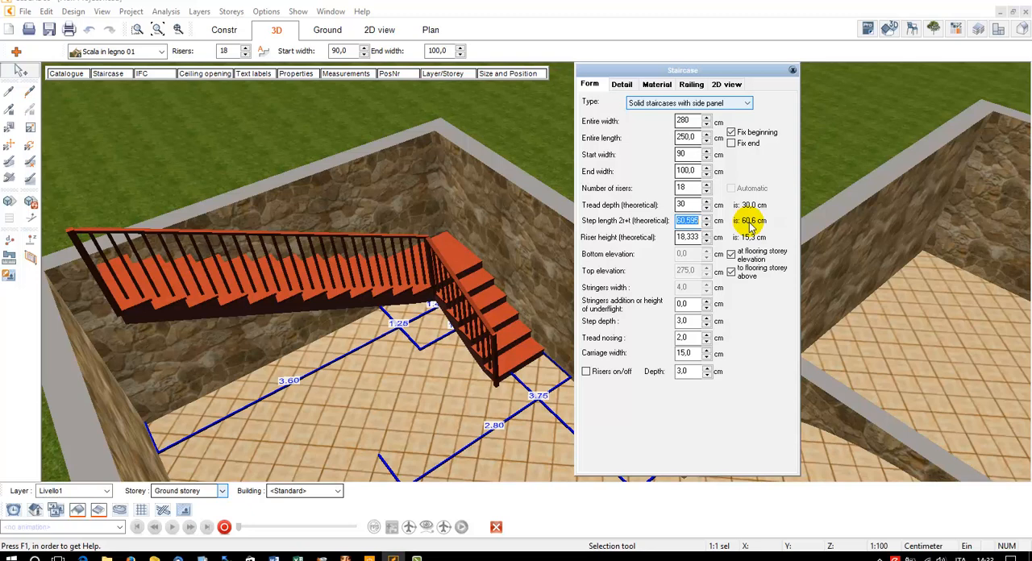
pyautogui.click(687, 240)
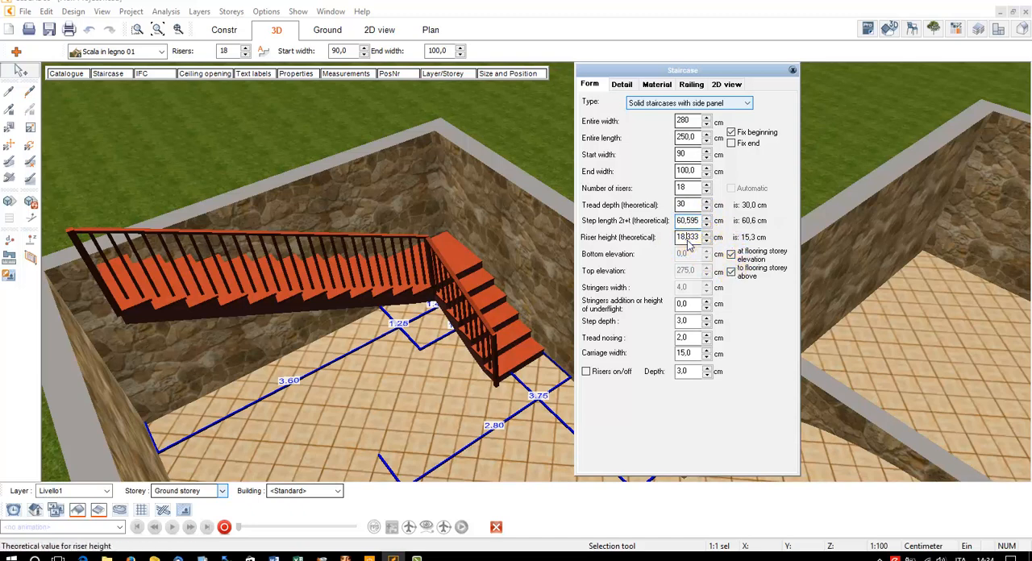
pyautogui.doubleClick(687, 239)
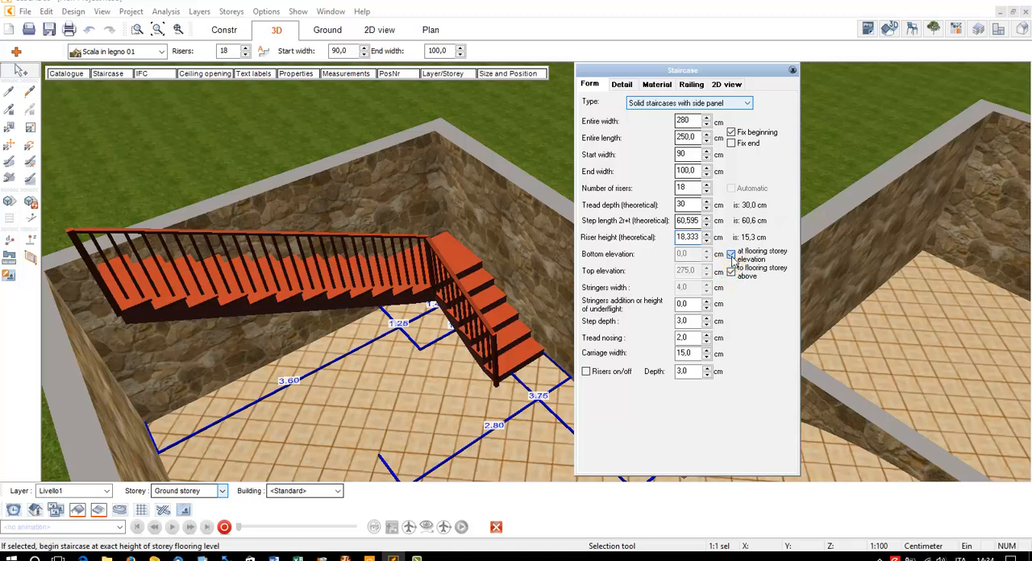
# Release the staircase's bottom elevation from the flooring storey elevation, and link it again
pyautogui.click(731, 255)
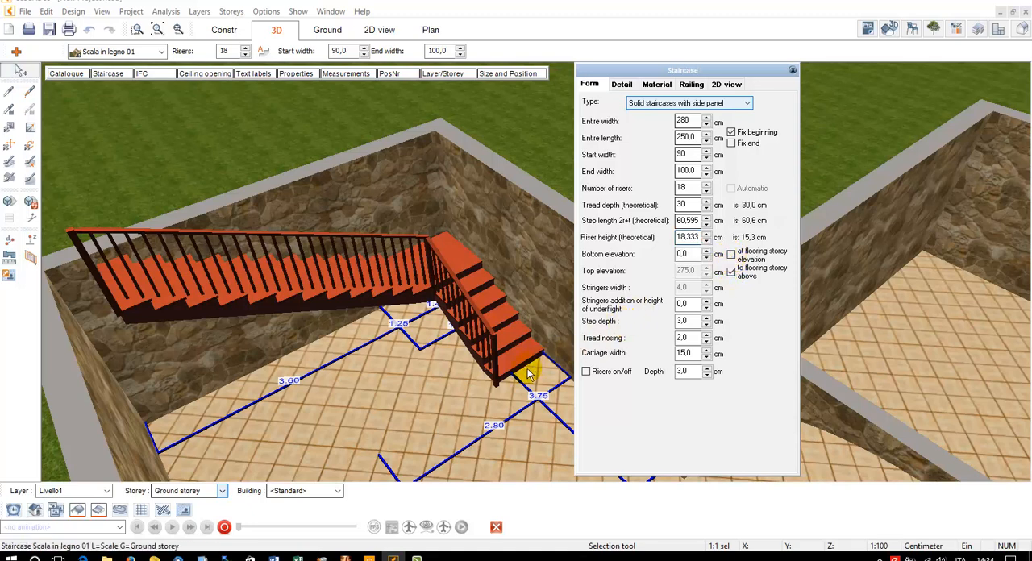
pyautogui.doubleClick(682, 254)
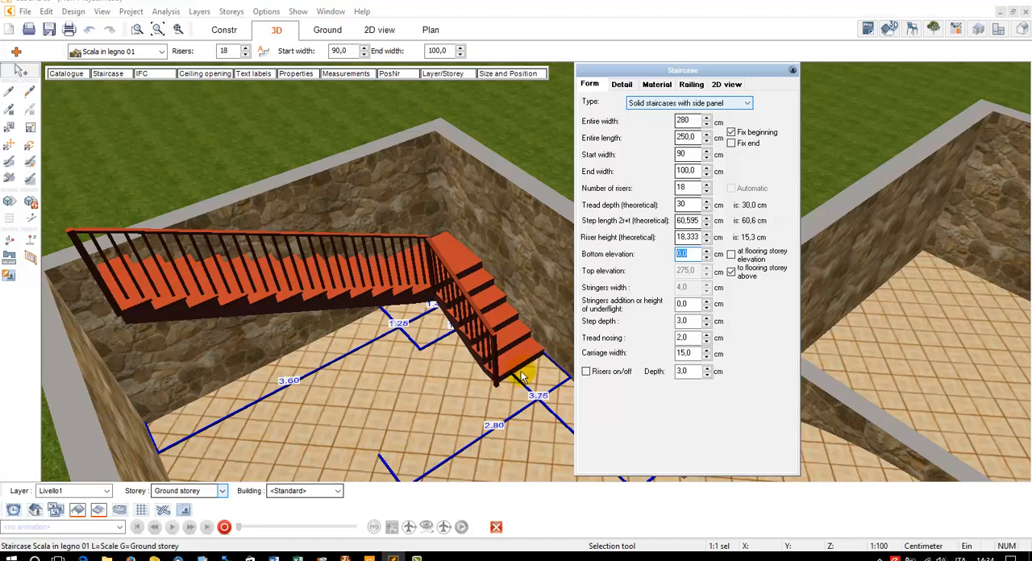
pyautogui.click(731, 254)
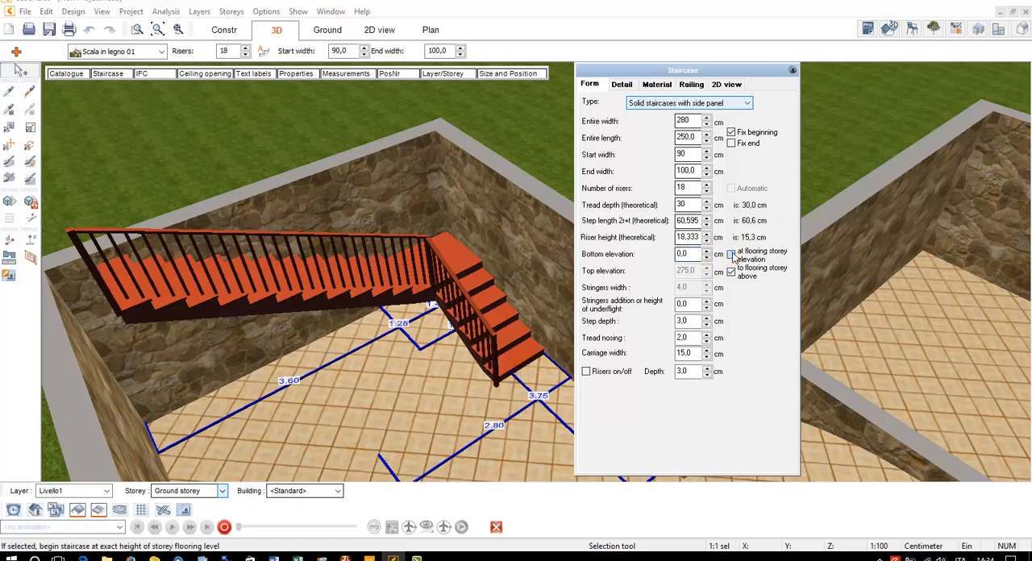
# Try a custom top elevation of 430 cm for the staircase, and link its end back to the flooring of the storey above
pyautogui.click(731, 271)
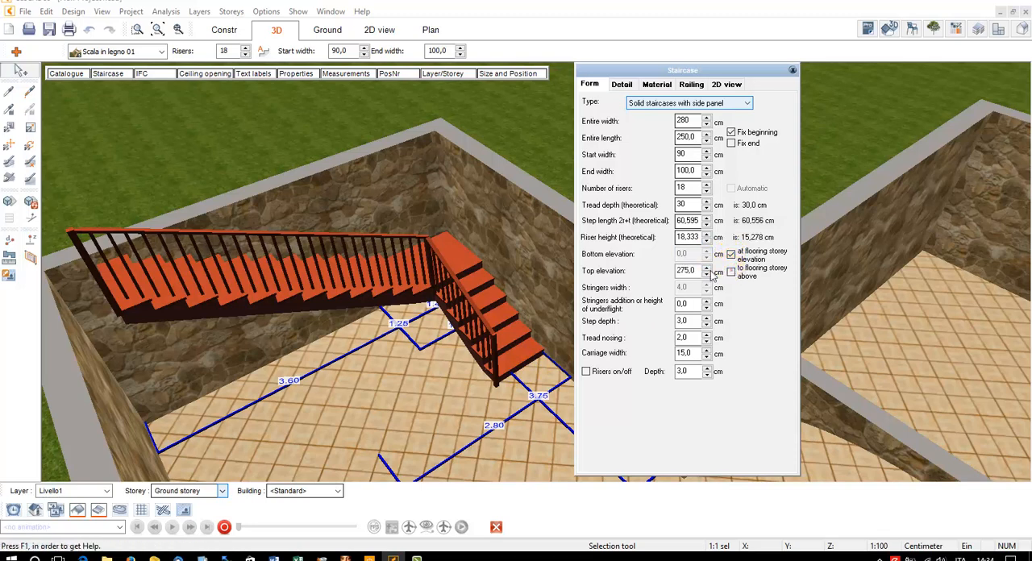
pyautogui.click(707, 268)
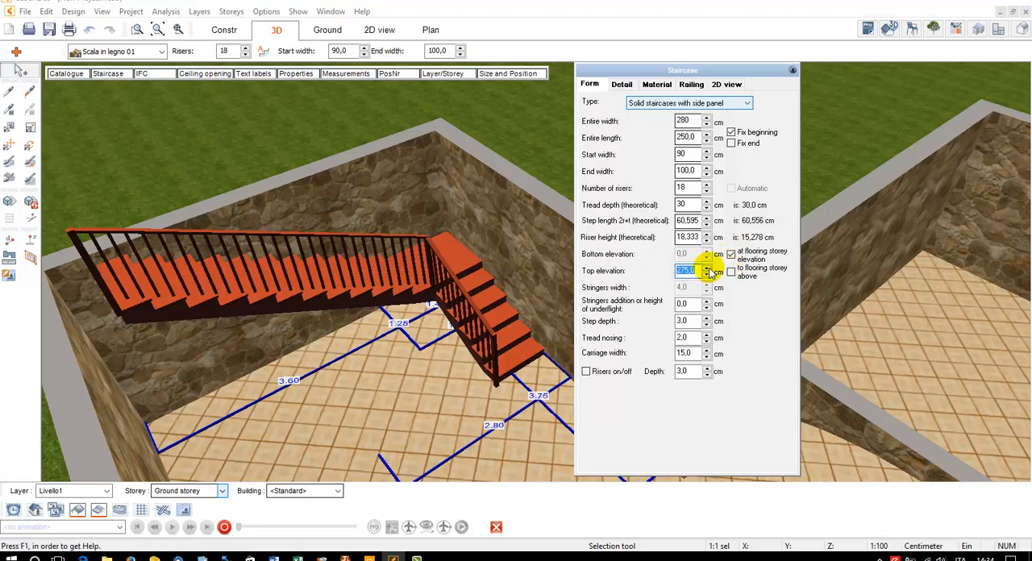
pyautogui.click(706, 268)
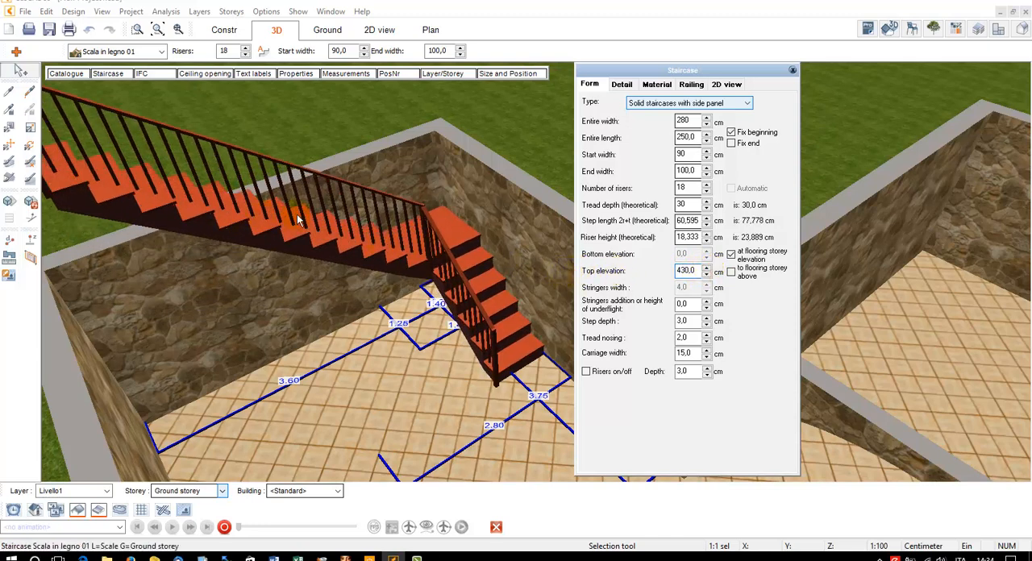
pyautogui.doubleClick(686, 272)
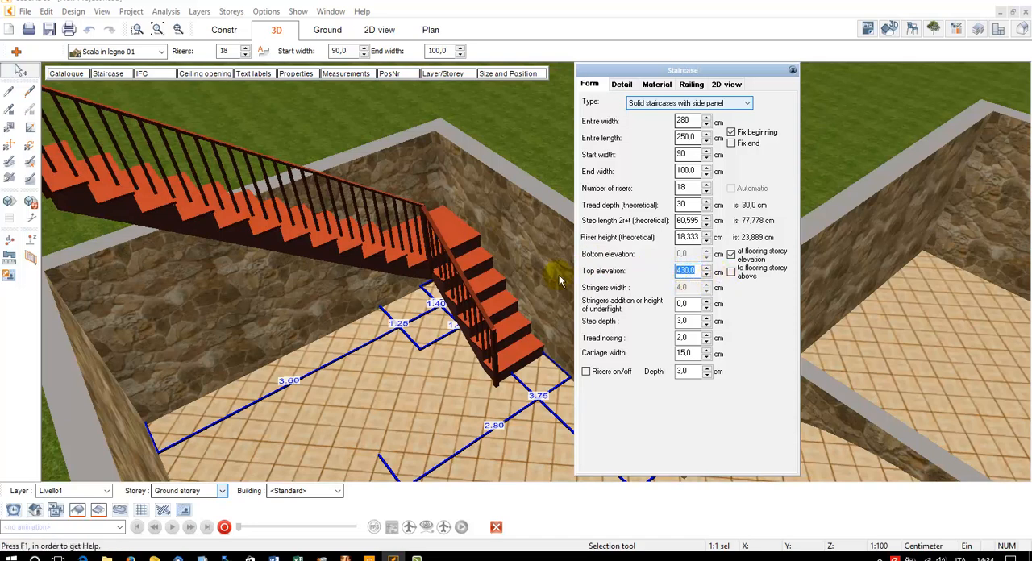
pyautogui.click(732, 272)
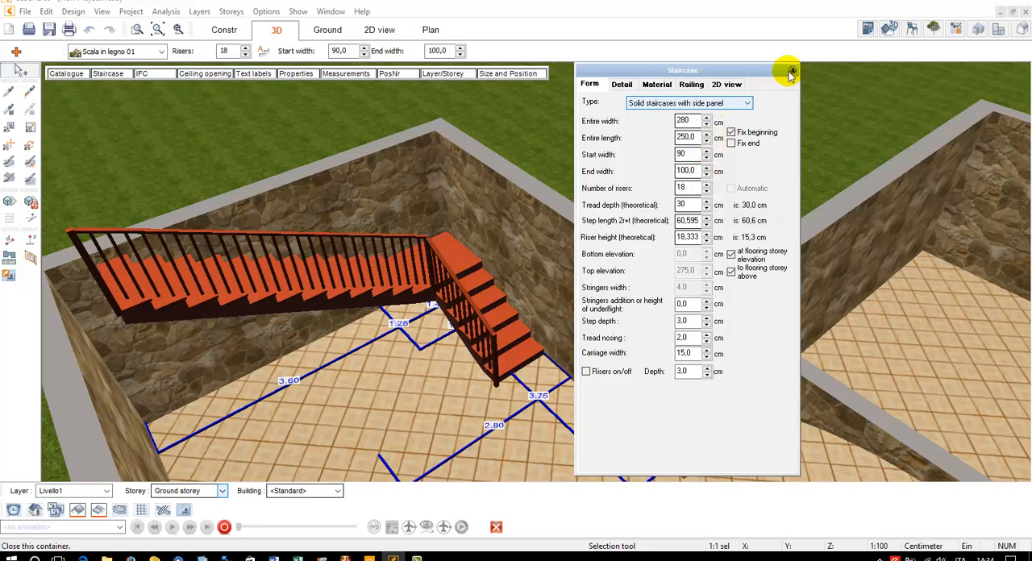
# In the construction plan, add a Spiral staircase about 2.44 m across in the upper part of Room 1
pyautogui.click(224, 30)
pyautogui.press('Escape')
pyautogui.moveTo(459, 264); pyautogui.dragTo(325, 164, button='middle')
pyautogui.moveTo(583, 265); pyautogui.dragTo(410, 148, button='middle')
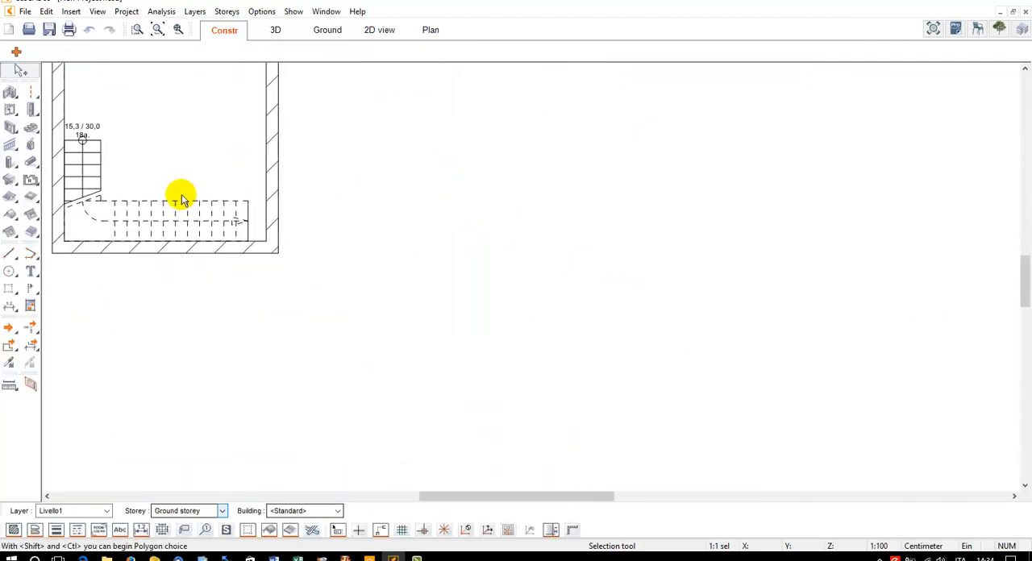
pyautogui.click(30, 128)
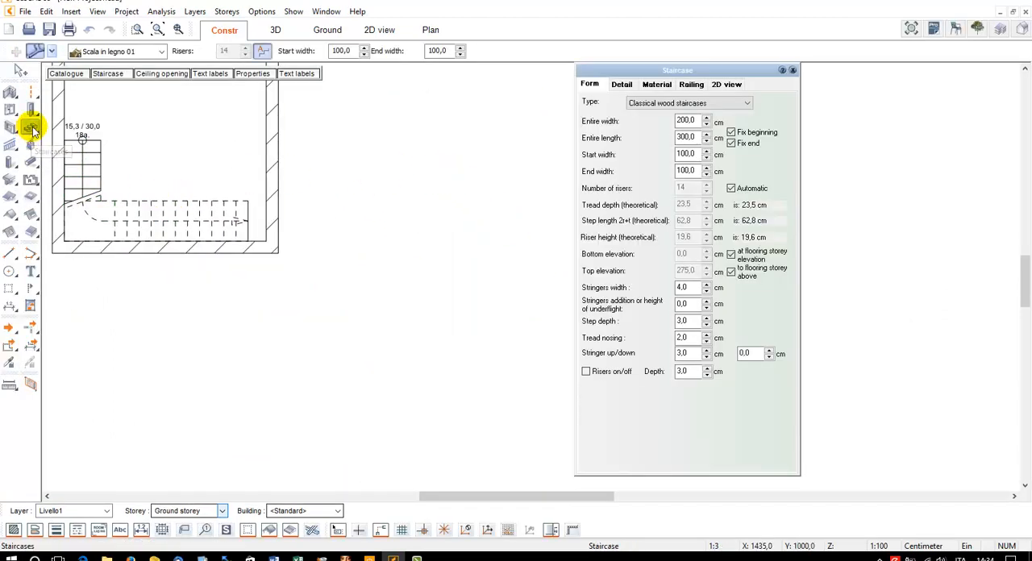
pyautogui.click(35, 51)
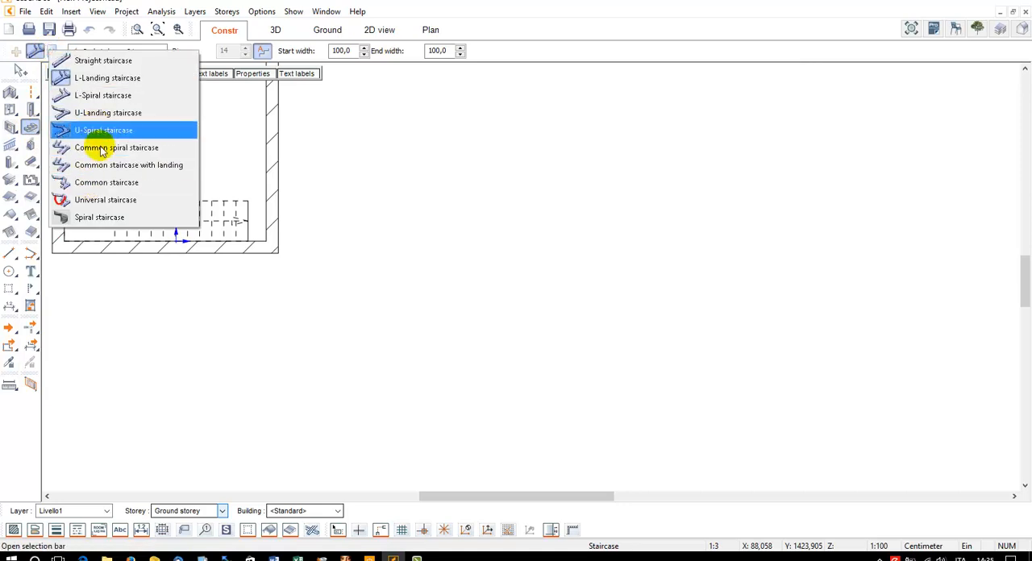
pyautogui.click(117, 217)
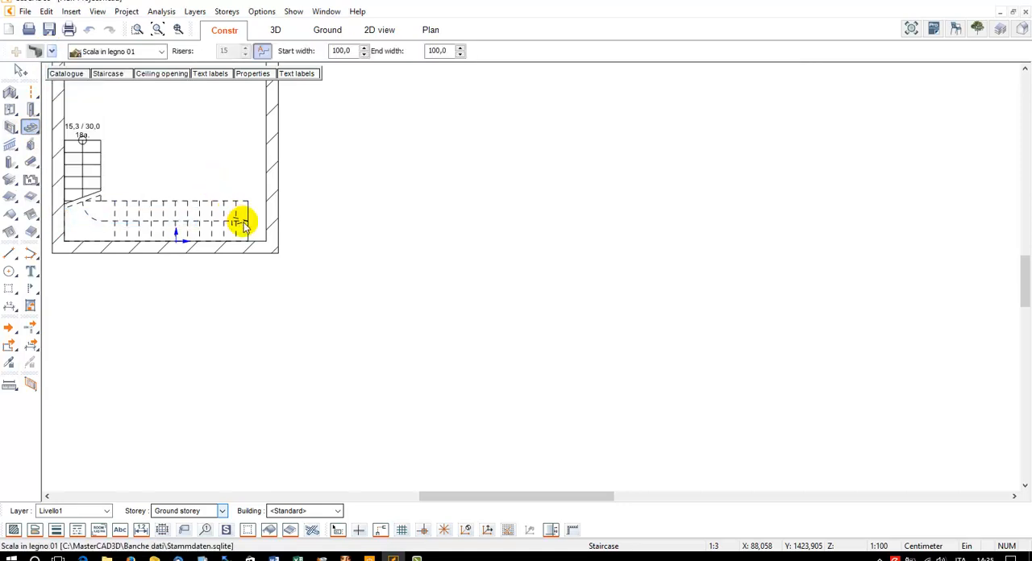
pyautogui.scroll(4, 242, 224)
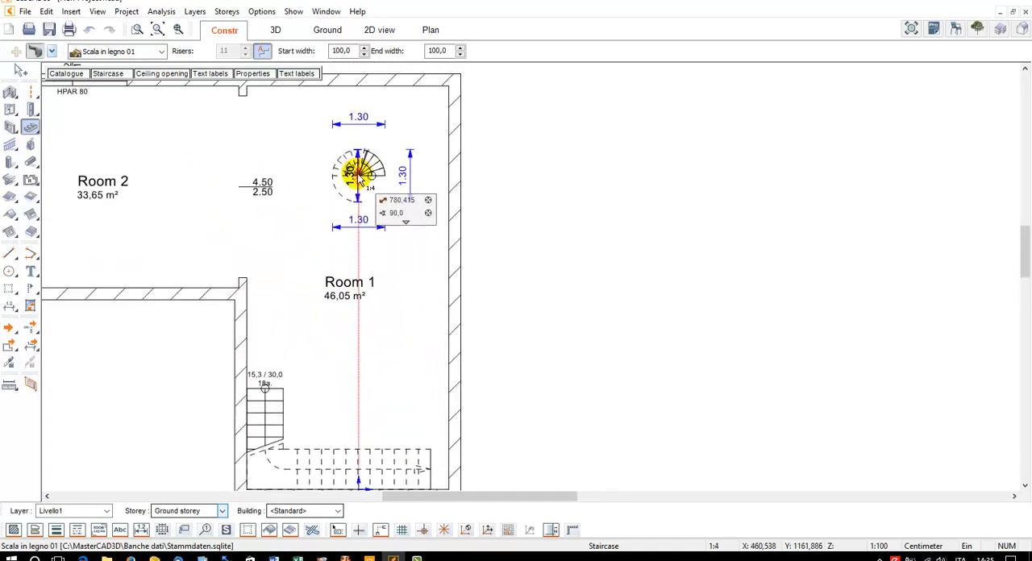
pyautogui.click(359, 171)
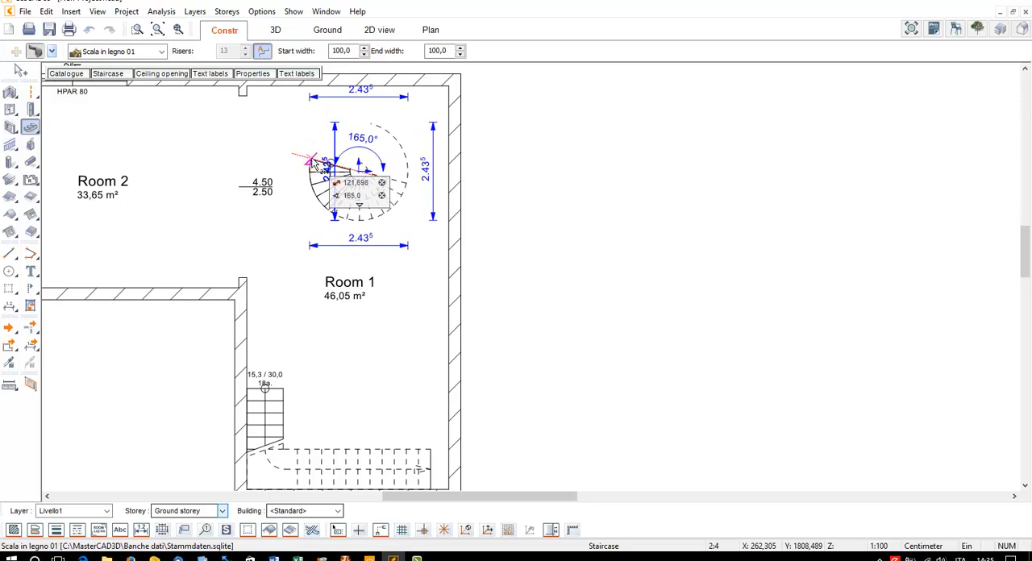
pyautogui.click(388, 180)
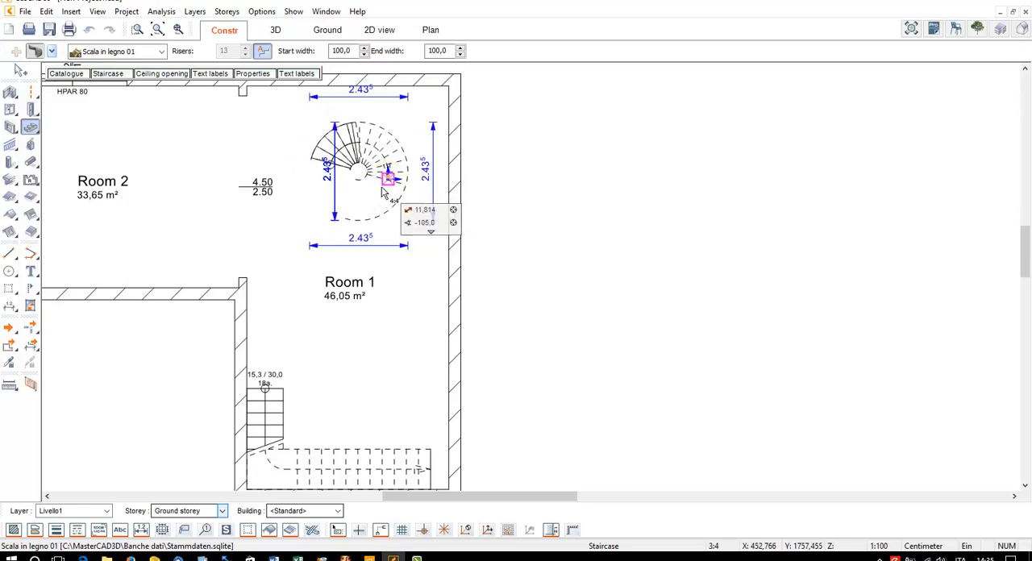
pyautogui.click(359, 220)
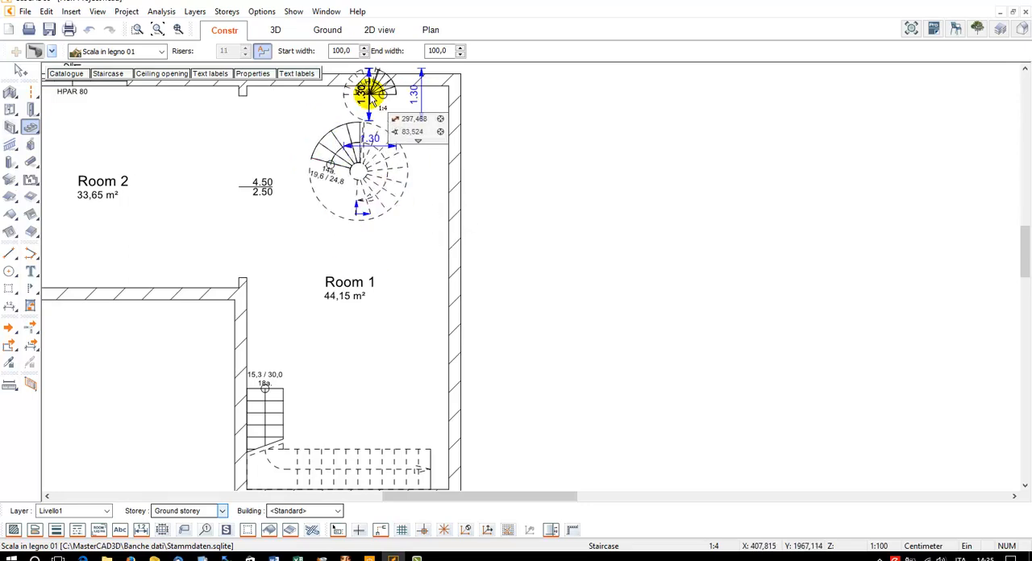
# Display the whole building in 3D and examine the new spiral staircase from a different angle
pyautogui.click(269, 31)
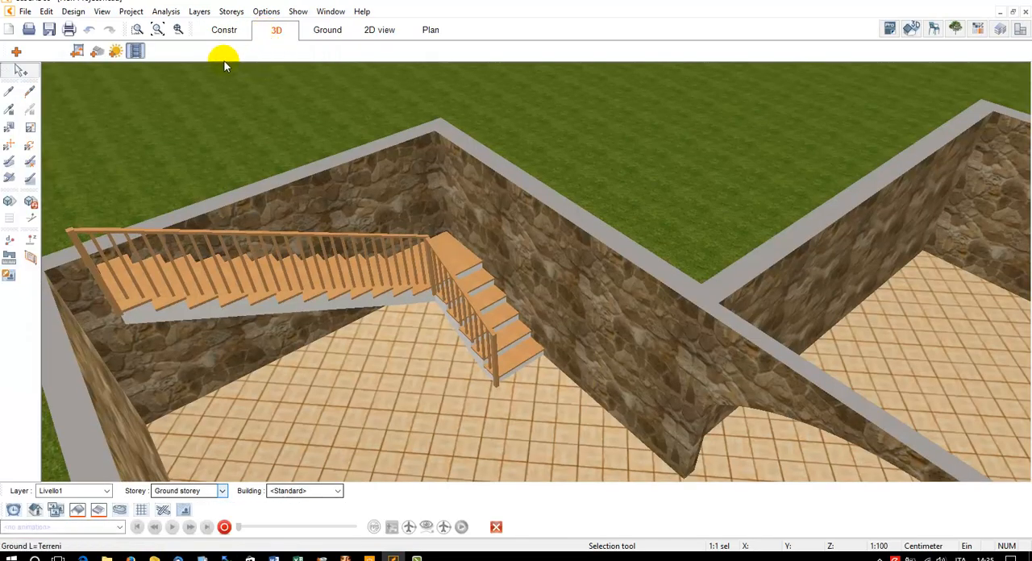
pyautogui.click(158, 30)
pyautogui.moveTo(603, 231); pyautogui.dragTo(444, 239)
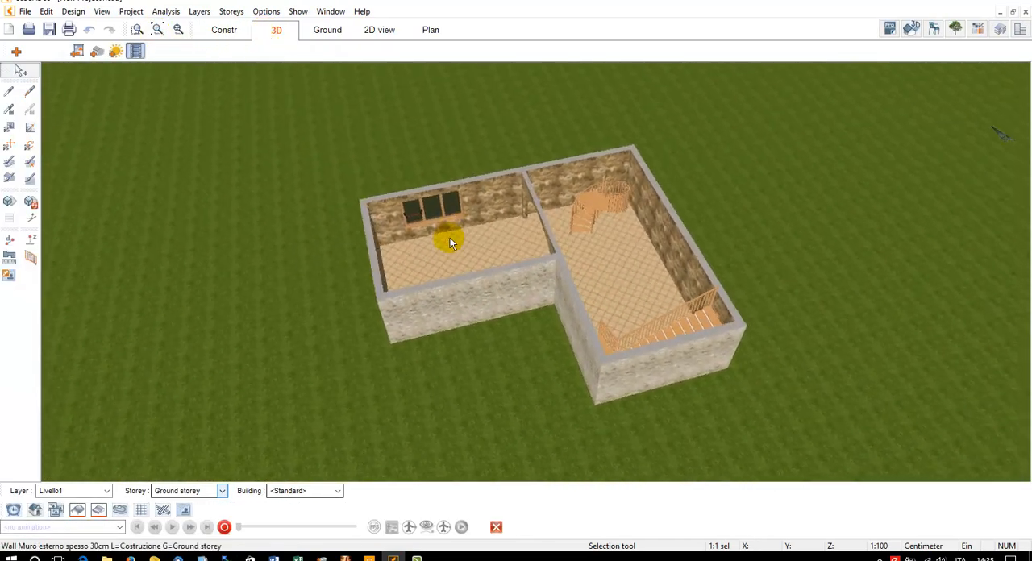
# Select the spiral staircase in the 3D view and open its construction settings, keeping the model visible beside them
pyautogui.scroll(5, 629, 197)
pyautogui.moveTo(612, 193); pyautogui.dragTo(653, 248)
pyautogui.click(658, 266)
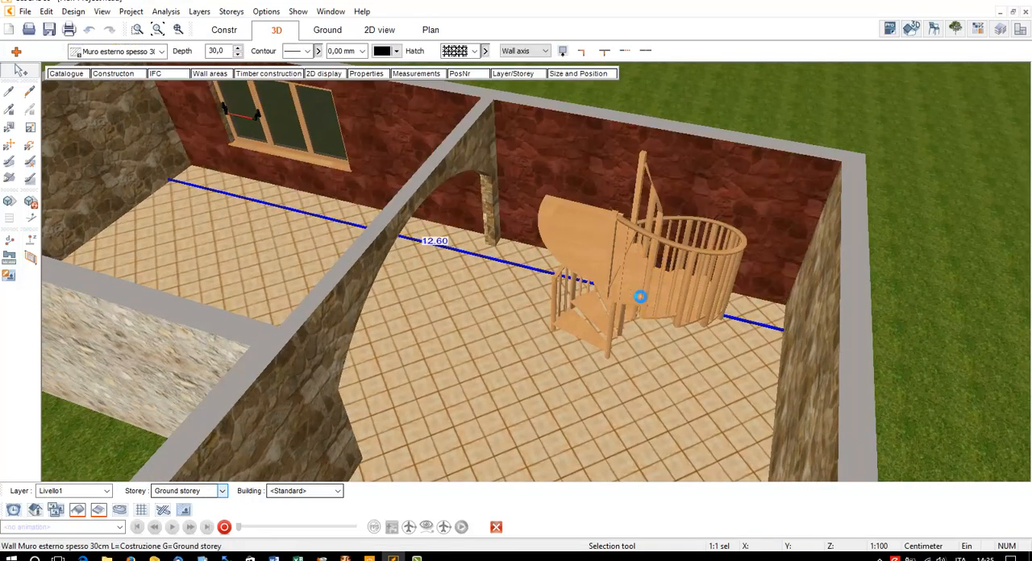
pyautogui.click(641, 295)
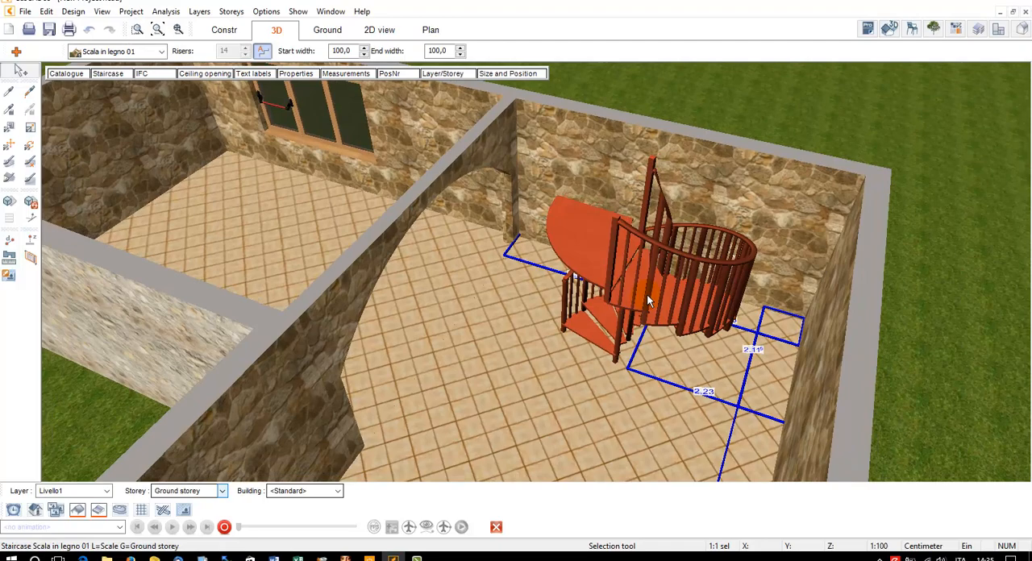
pyautogui.moveTo(648, 297); pyautogui.dragTo(697, 289)
pyautogui.click(111, 73)
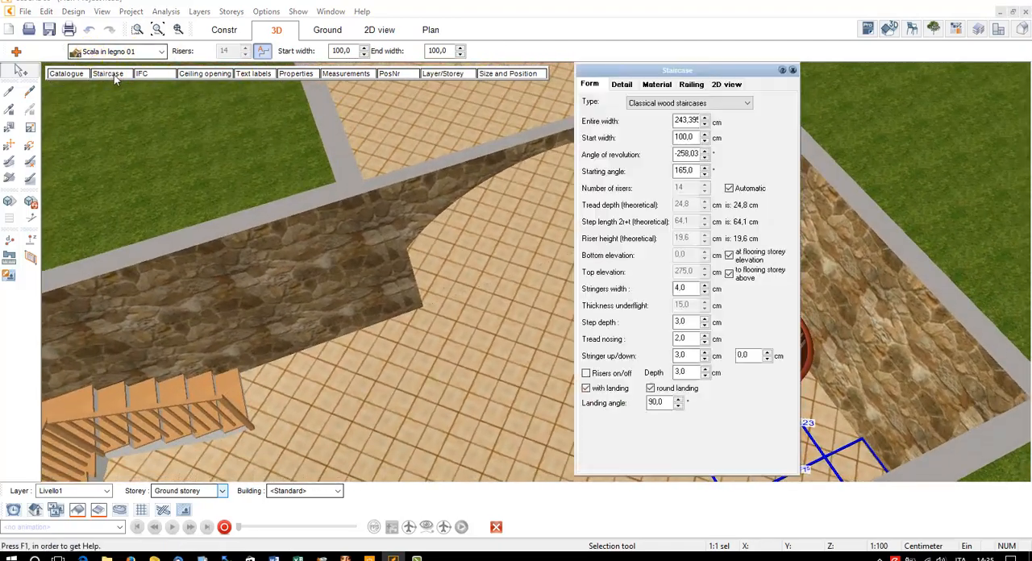
pyautogui.moveTo(634, 69); pyautogui.dragTo(420, 70)
# Try the side panel, underwall and Only steps (float) types on the spiral staircase
pyautogui.click(470, 101)
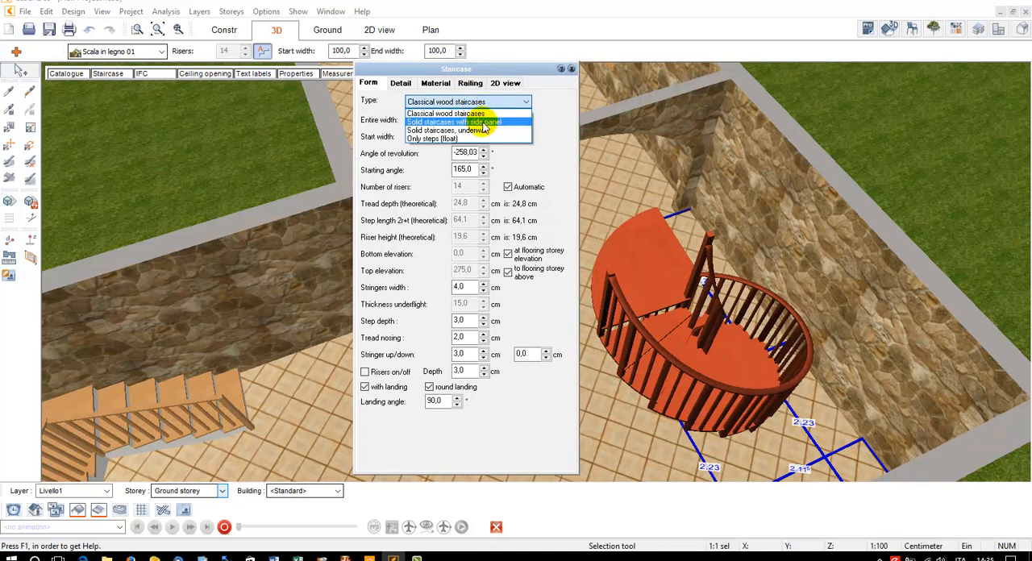
pyautogui.click(467, 122)
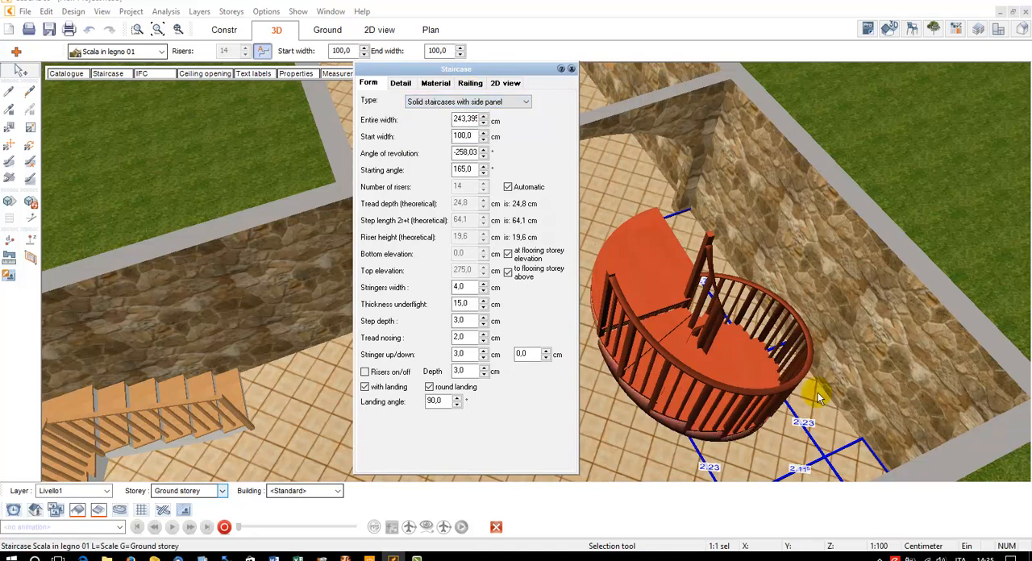
pyautogui.click(432, 102)
pyautogui.click(439, 132)
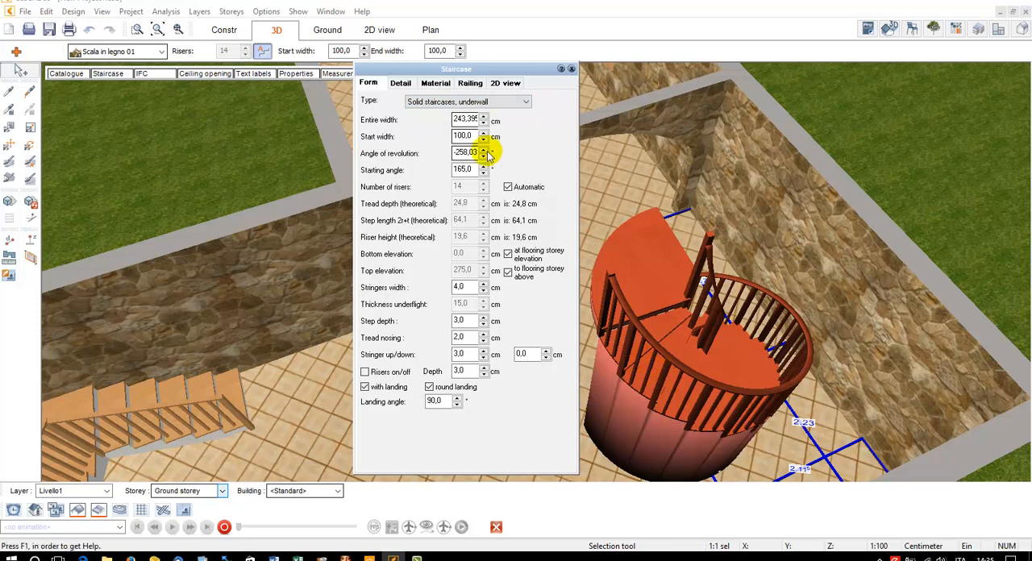
pyautogui.click(467, 102)
pyautogui.click(437, 135)
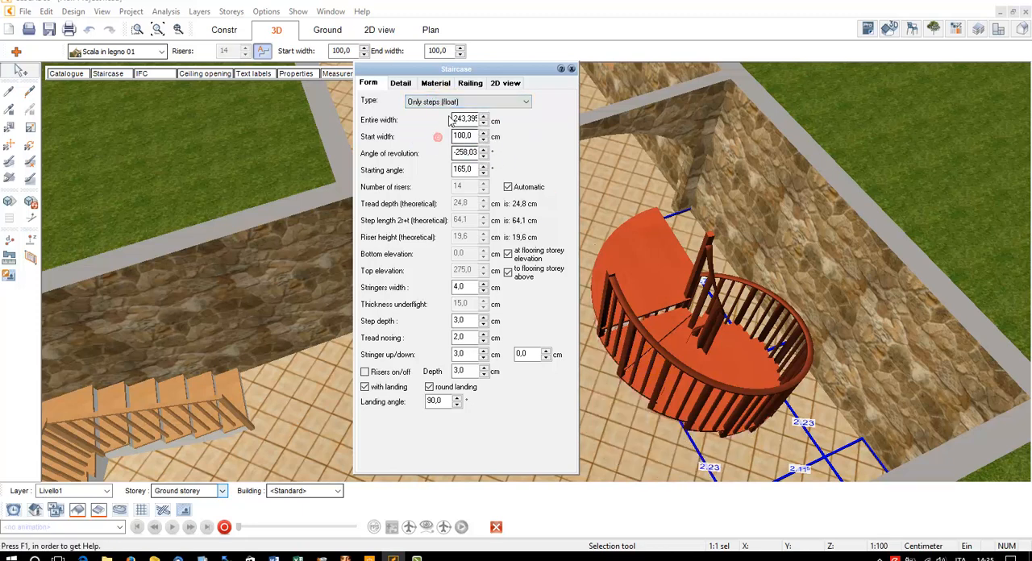
# Set the spiral staircase's type to Solid staircases with side panel
pyautogui.click(453, 106)
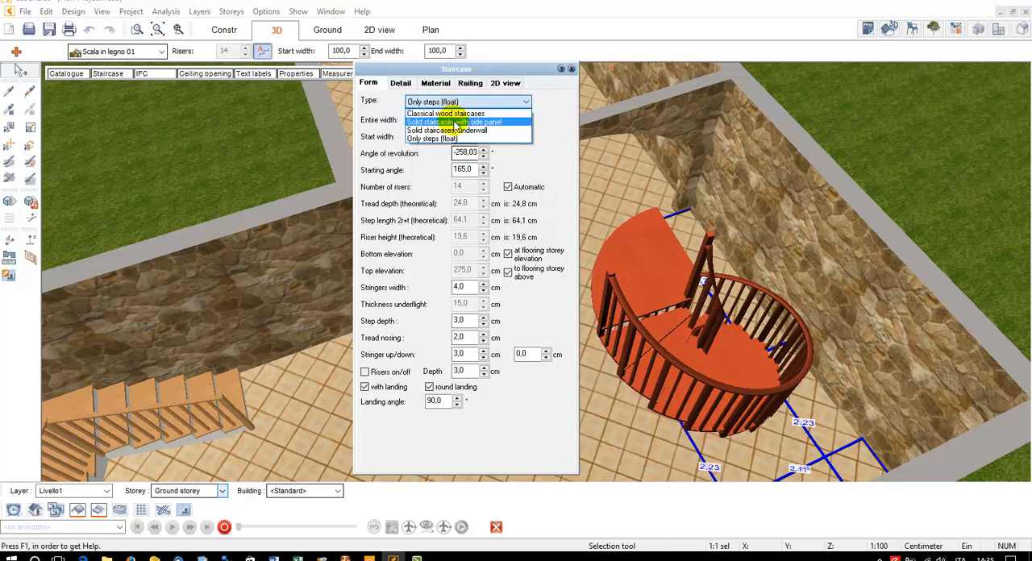
pyautogui.click(442, 120)
pyautogui.click(464, 102)
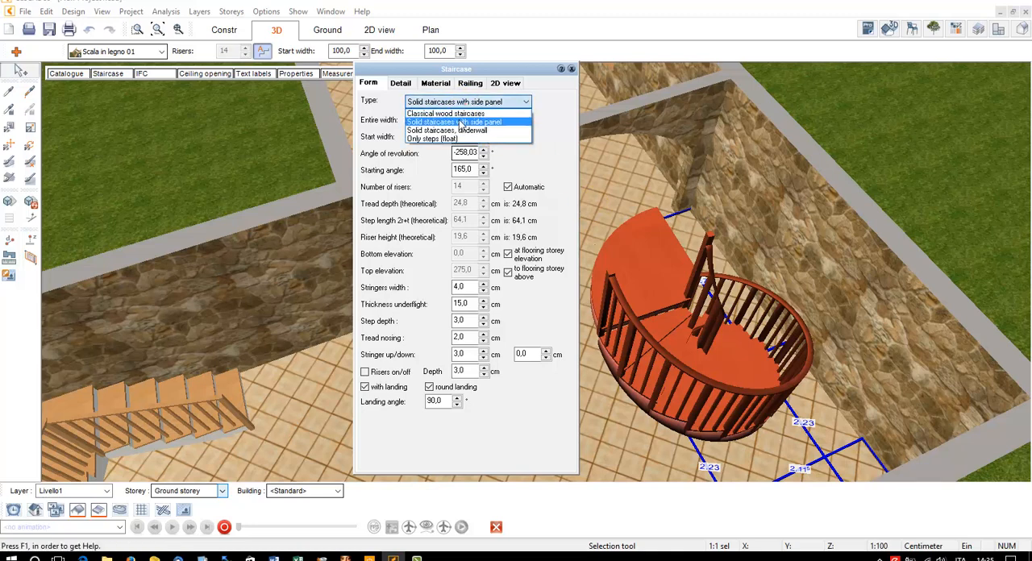
pyautogui.click(462, 110)
pyautogui.click(464, 102)
pyautogui.click(448, 119)
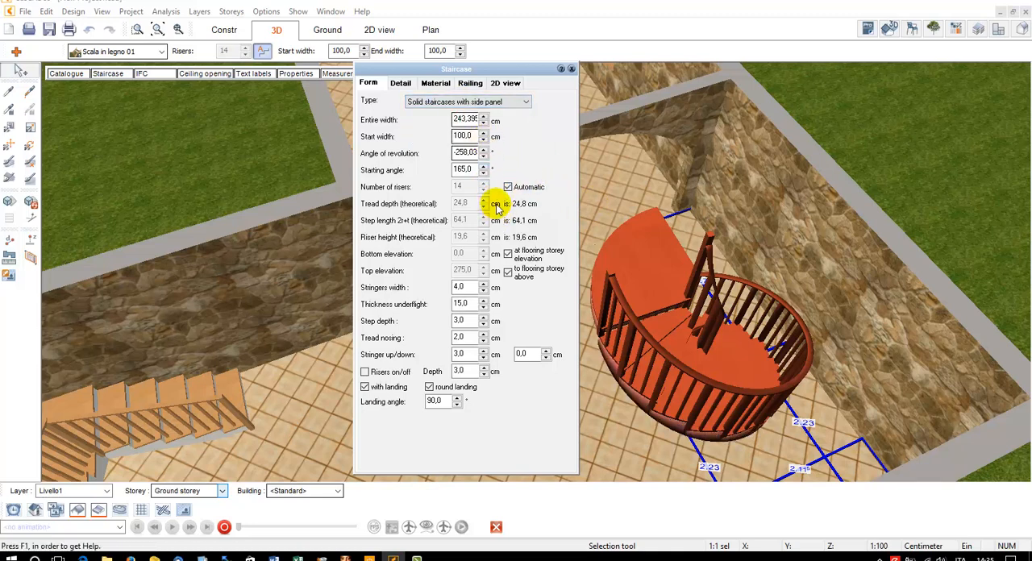
# Rotate the spiral staircase through several starting angles, including 350° and 290°, and set the starting angle to 0°
pyautogui.moveTo(472, 170); pyautogui.dragTo(423, 171)
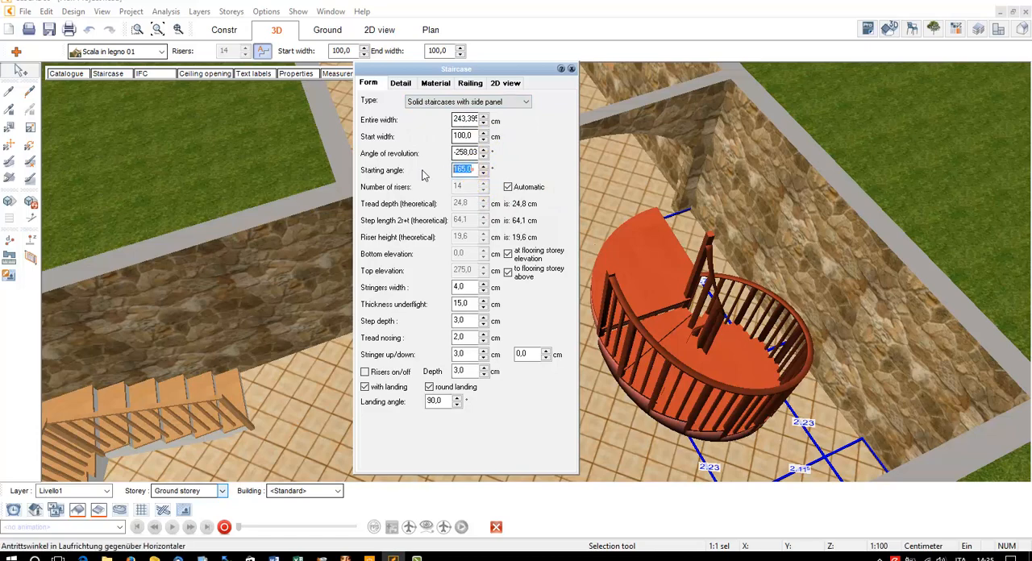
pyautogui.click(485, 169)
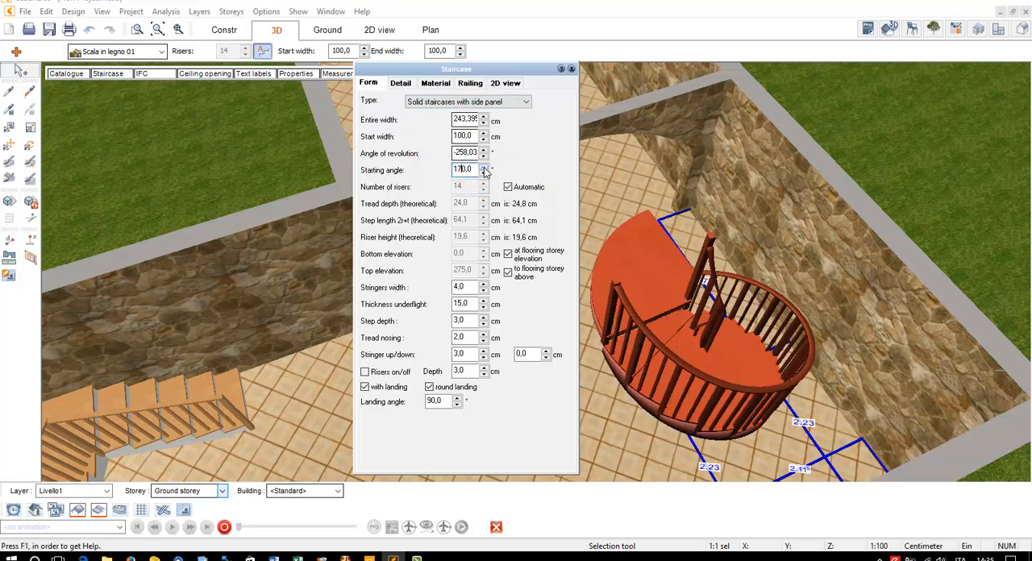
pyautogui.click(485, 168)
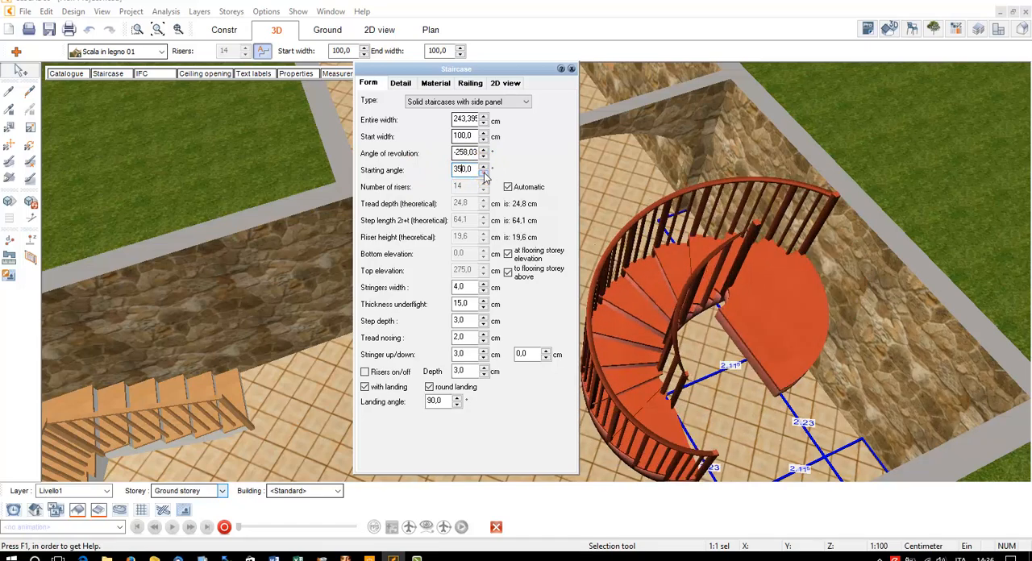
pyautogui.click(485, 173)
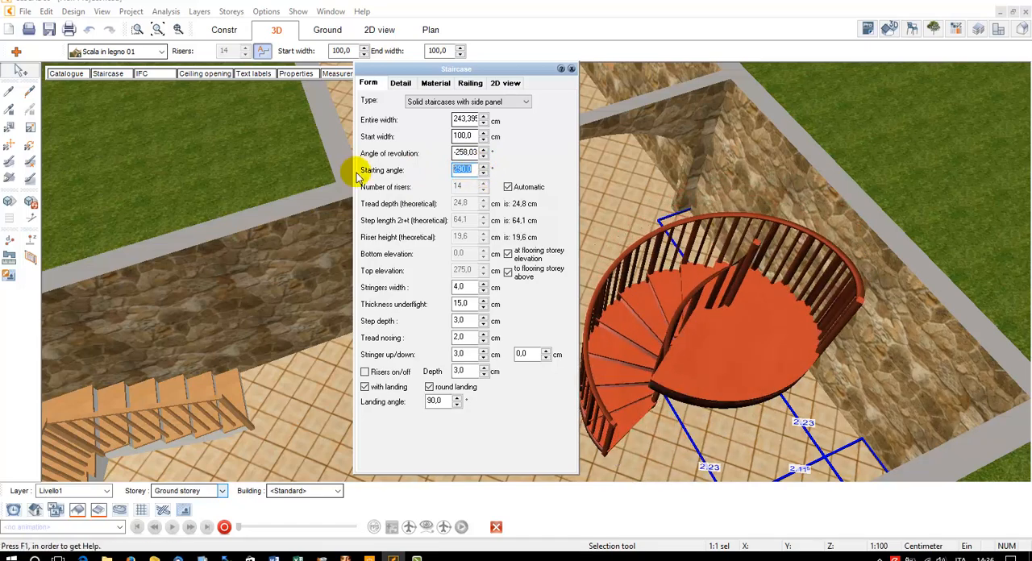
pyautogui.write('0')
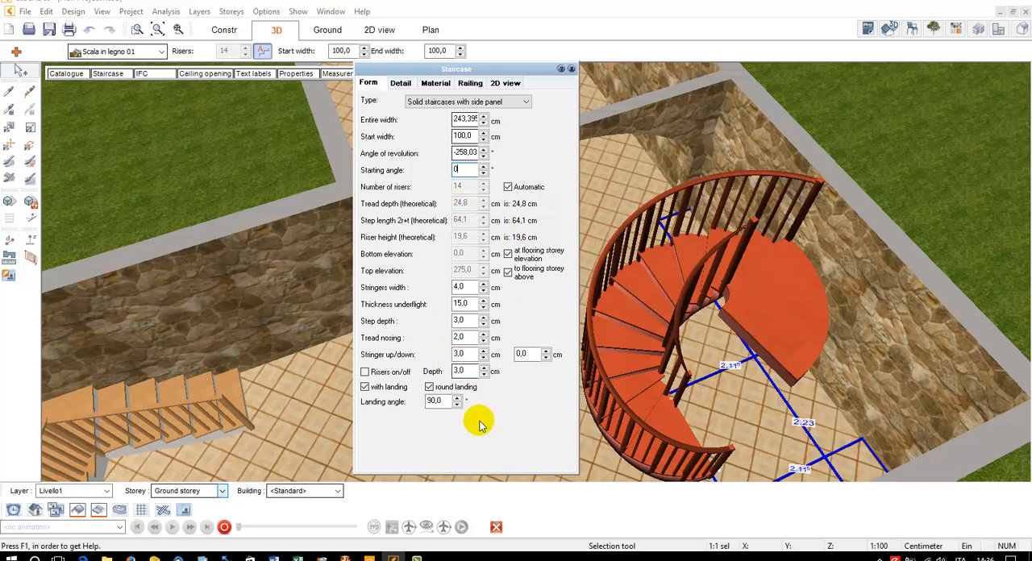
# Set the round landing's angle to 45° and remove the landing from the spiral staircase
pyautogui.doubleClick(436, 401)
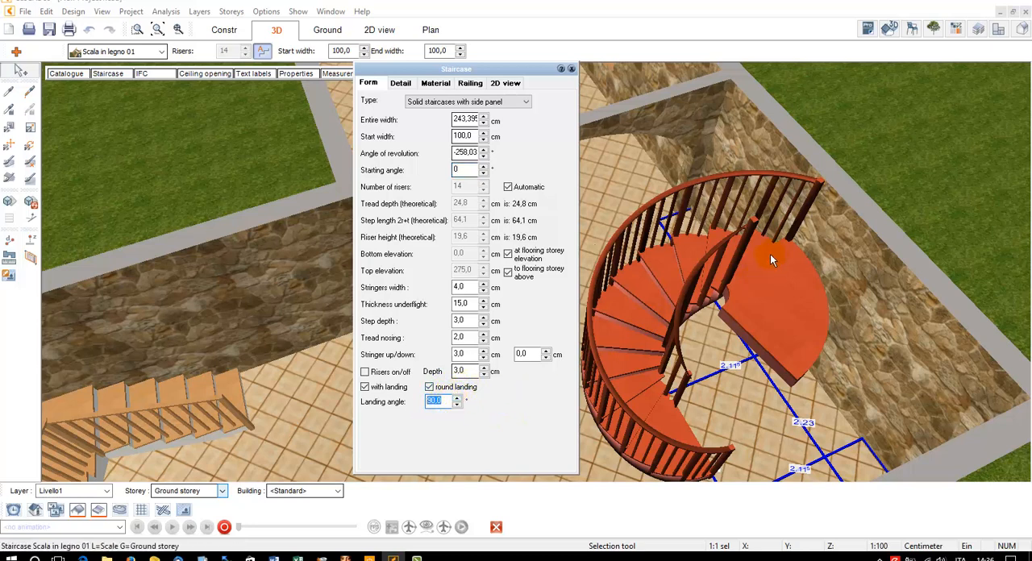
pyautogui.write('45')
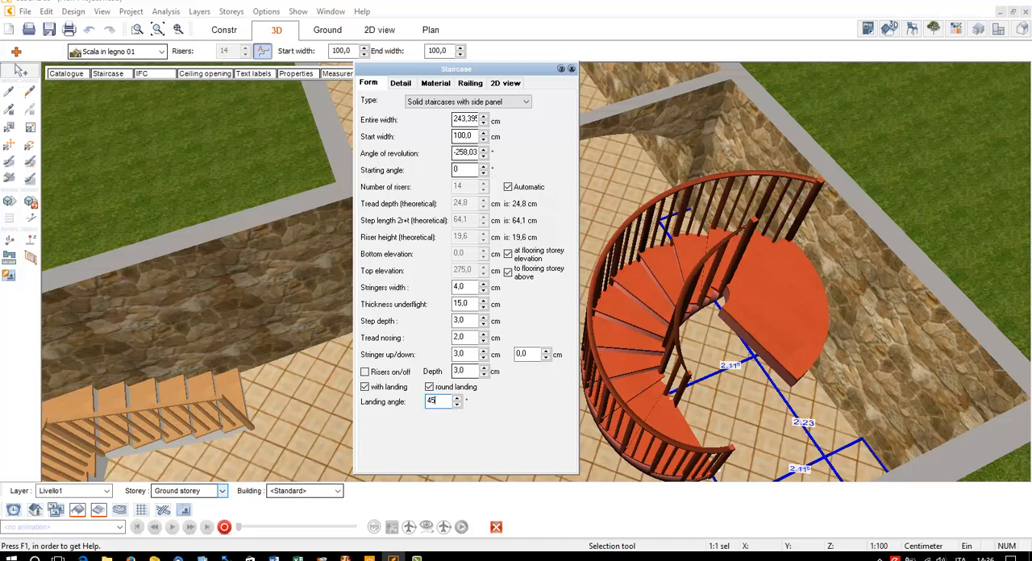
pyautogui.click(384, 392)
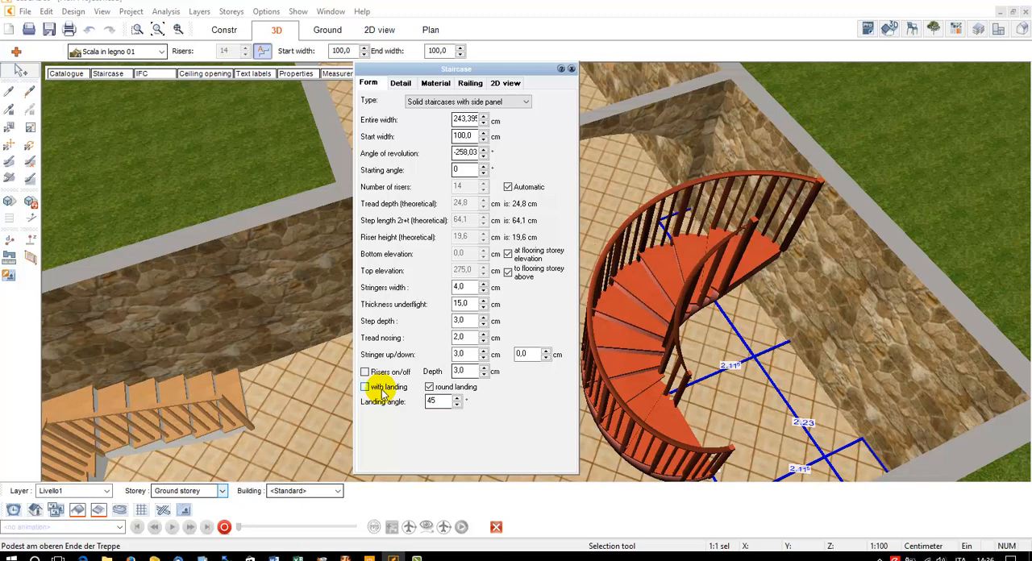
# Set the spiral staircase's angle of revolution to 180°
pyautogui.doubleClick(478, 153)
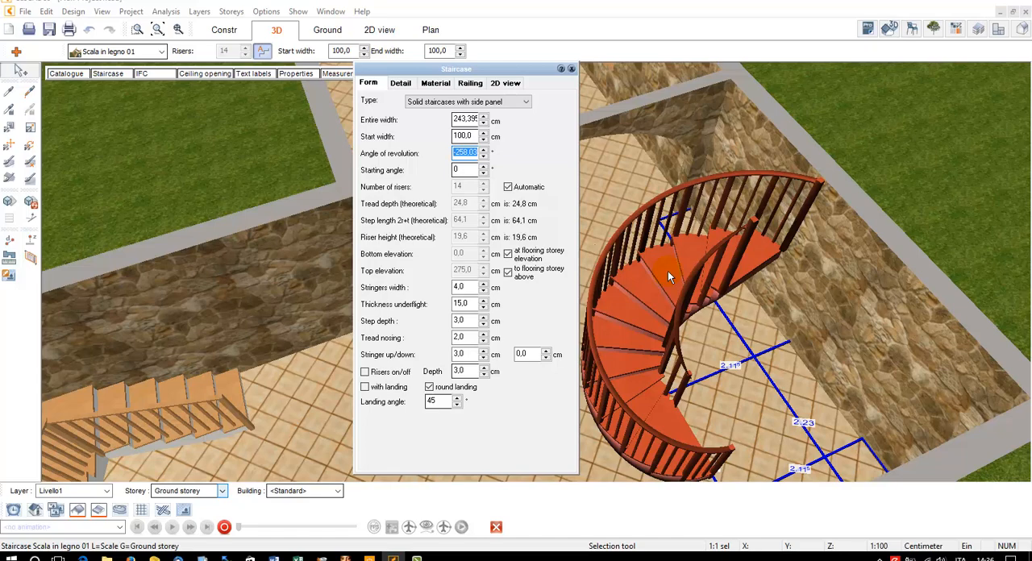
pyautogui.write('1805')
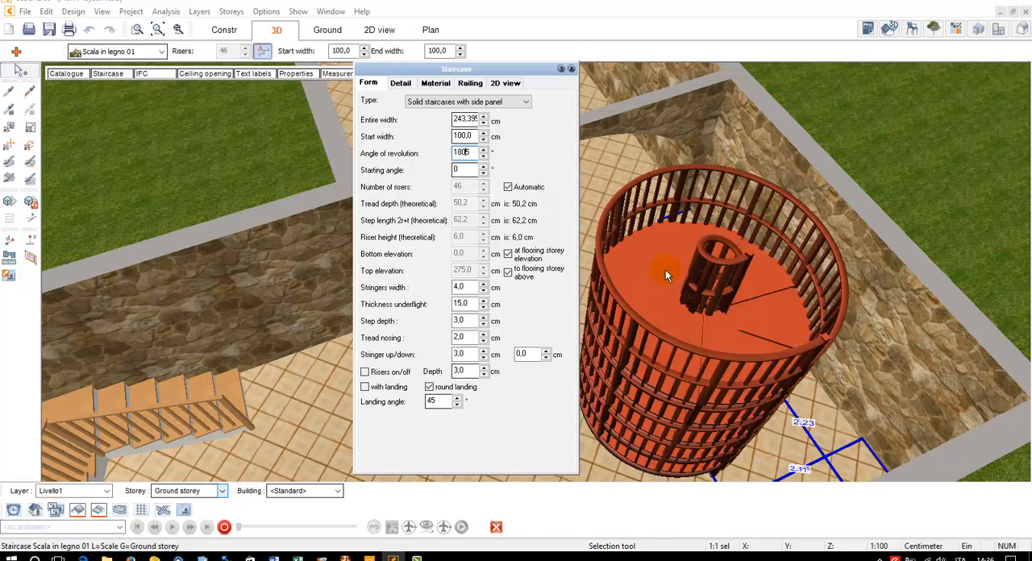
pyautogui.press('BackSpace')
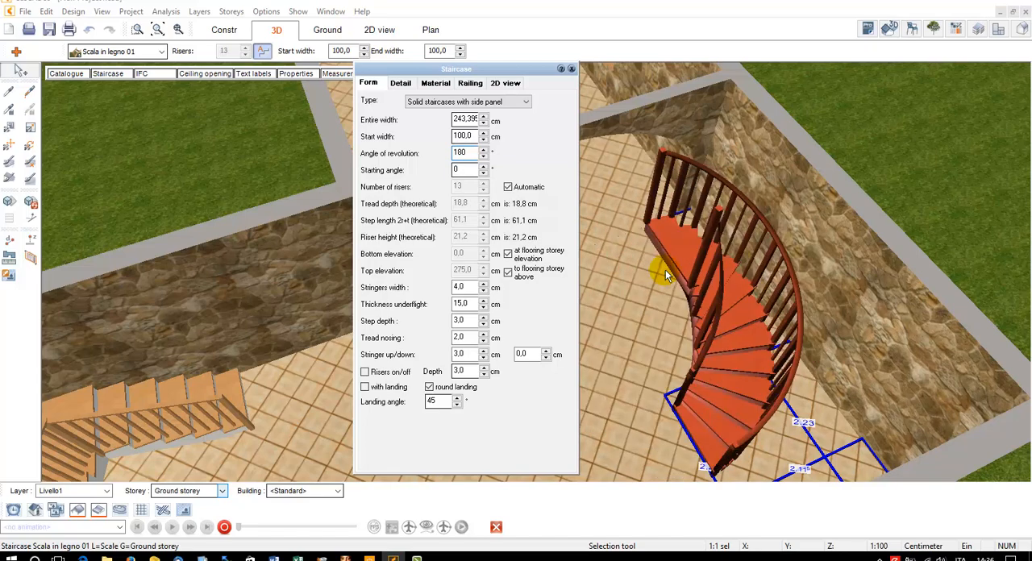
# Try the opposite turning direction with an angle of revolution of -180°, and restore 180°
pyautogui.click(476, 170)
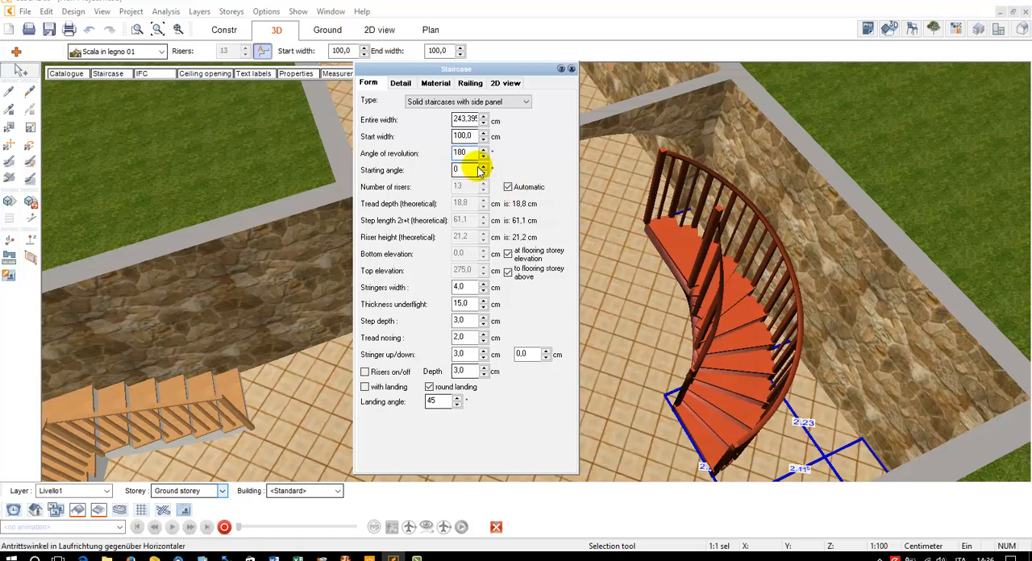
pyautogui.write('-')
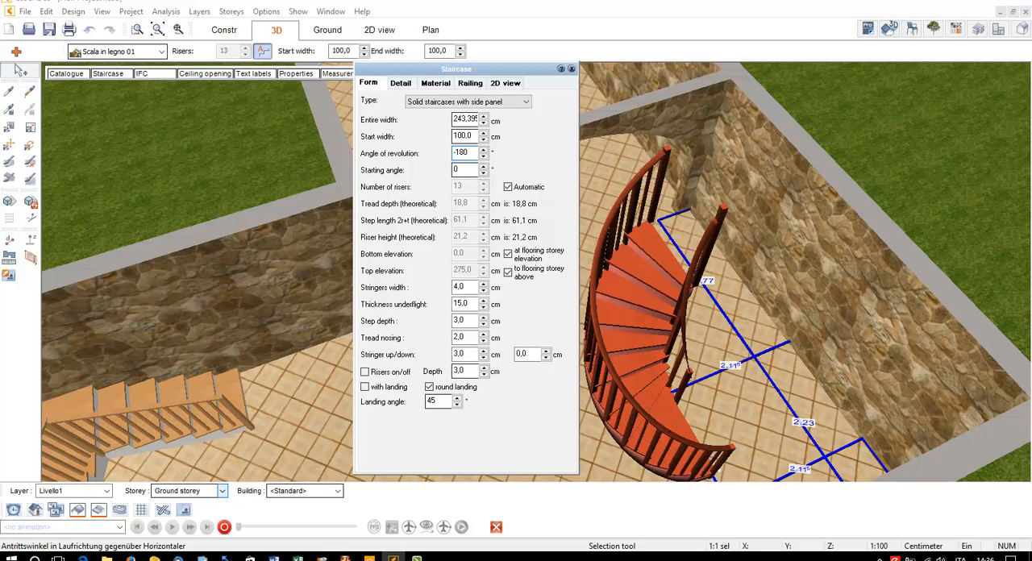
pyautogui.press('BackSpace')
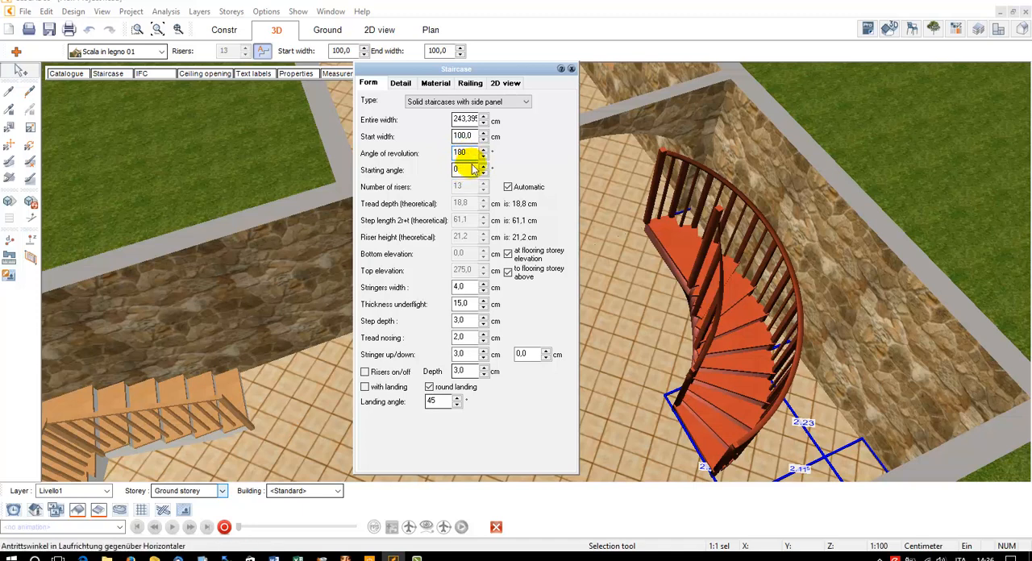
pyautogui.press('Tab')
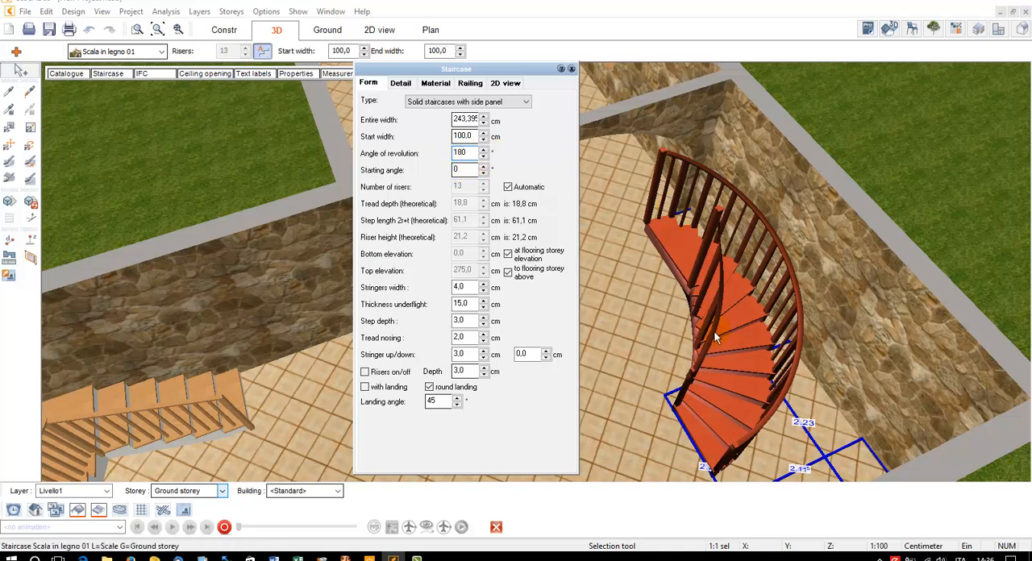
# Set the spiral staircase's angle of revolution to 360° and examine the full turn from another side
pyautogui.doubleClick(470, 154)
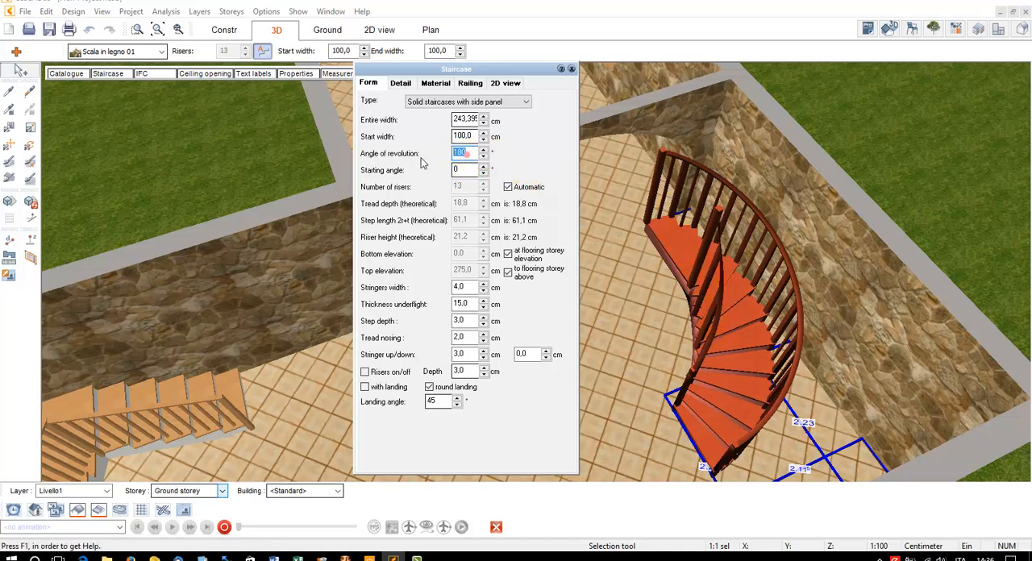
pyautogui.write('360')
pyautogui.press('Tab')
pyautogui.moveTo(627, 227); pyautogui.dragTo(692, 391)
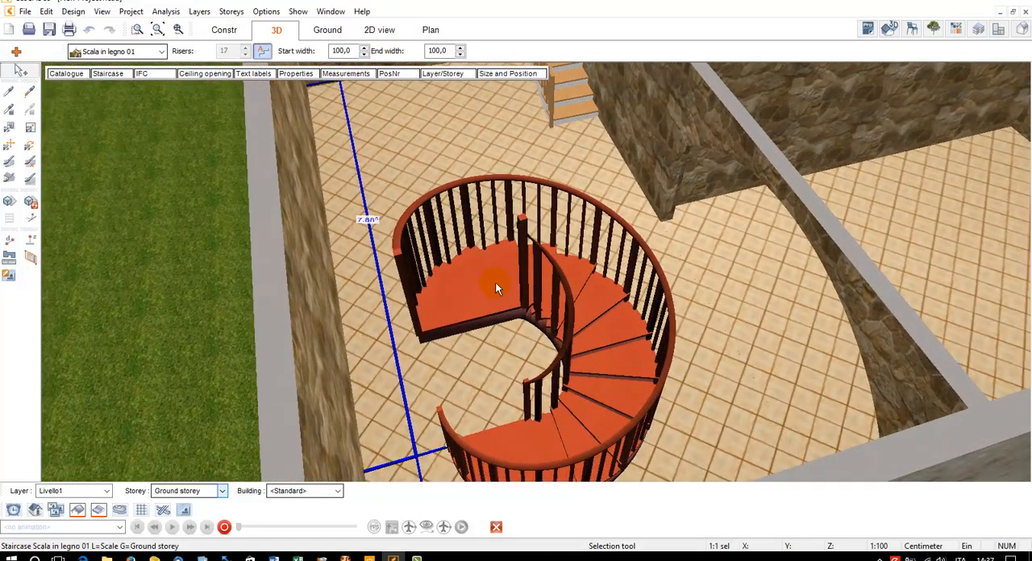
pyautogui.moveTo(495, 282); pyautogui.dragTo(522, 343)
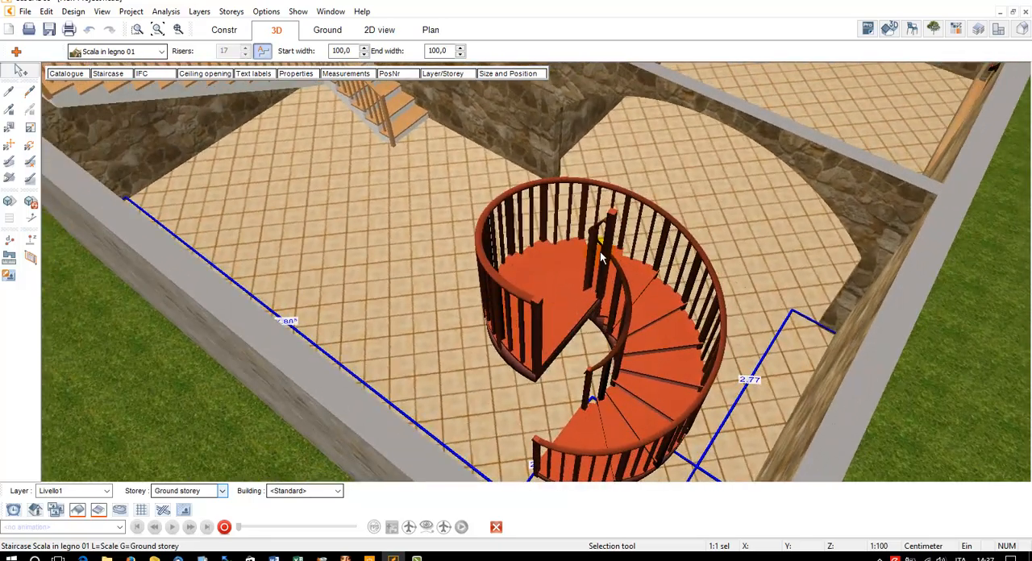
# Reopen the spiral staircase's settings and set its angle of revolution to 700°
pyautogui.click(113, 73)
pyautogui.moveTo(450, 66); pyautogui.dragTo(278, 74)
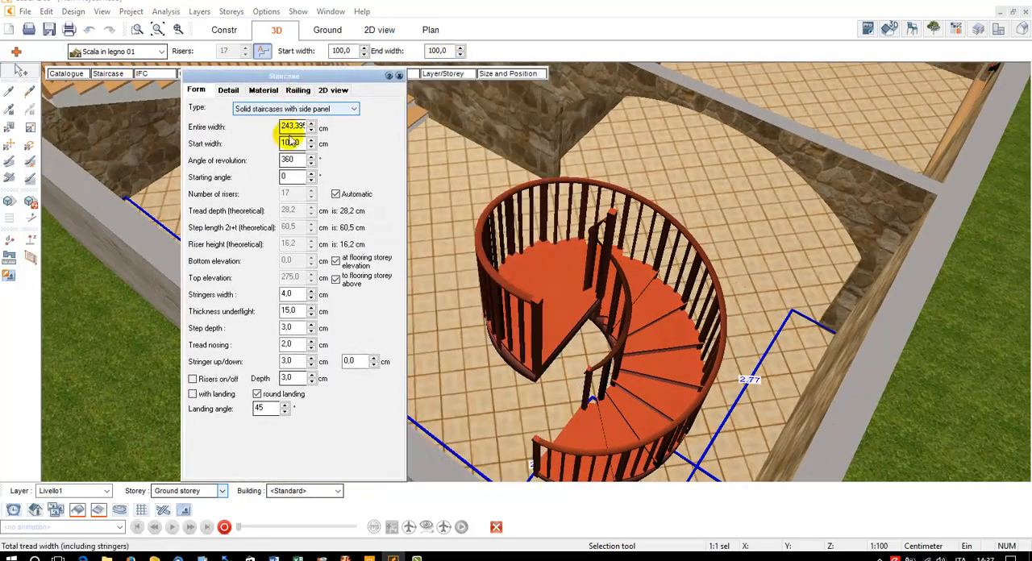
pyautogui.doubleClick(290, 160)
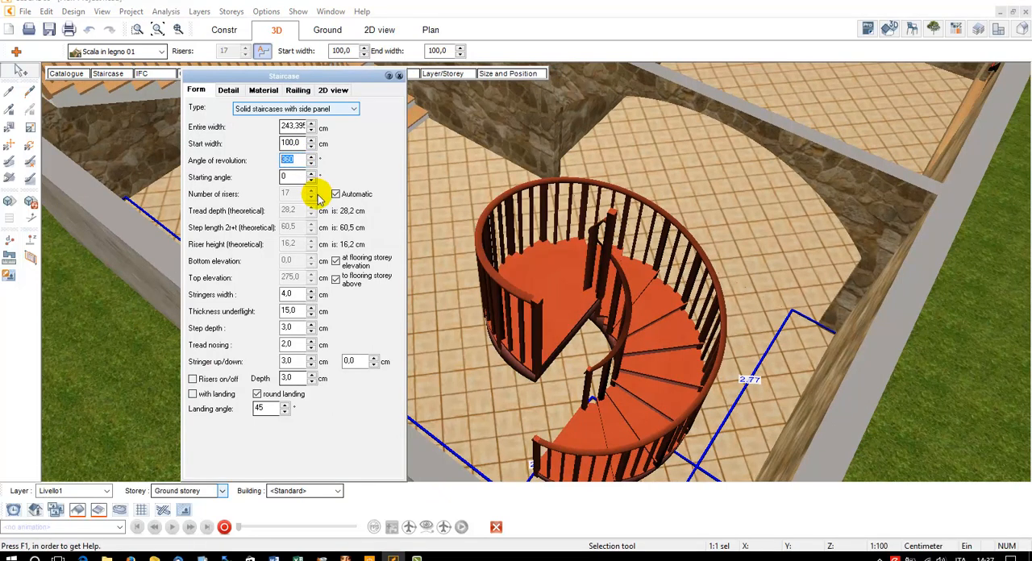
pyautogui.write('700')
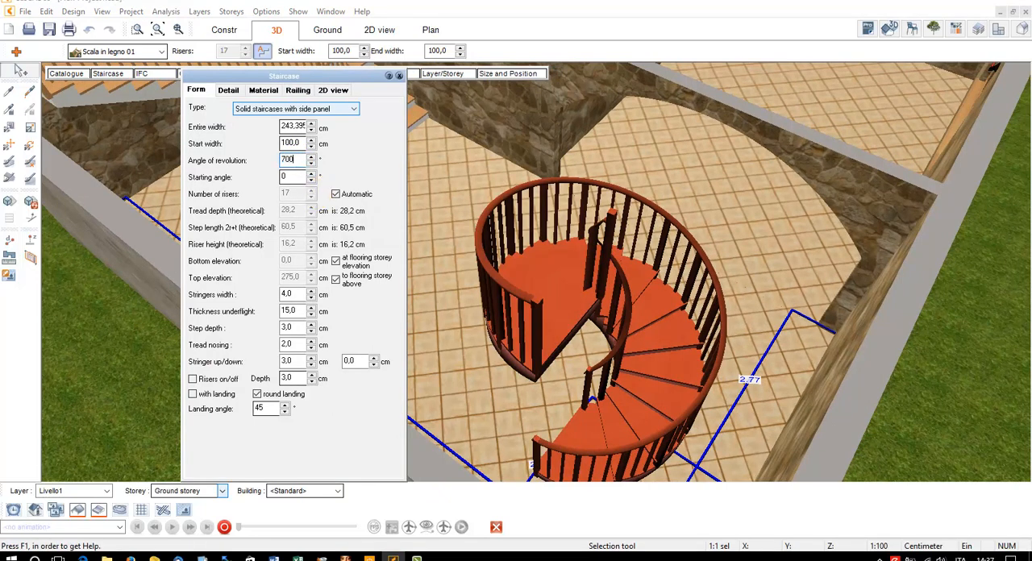
pyautogui.press('Tab')
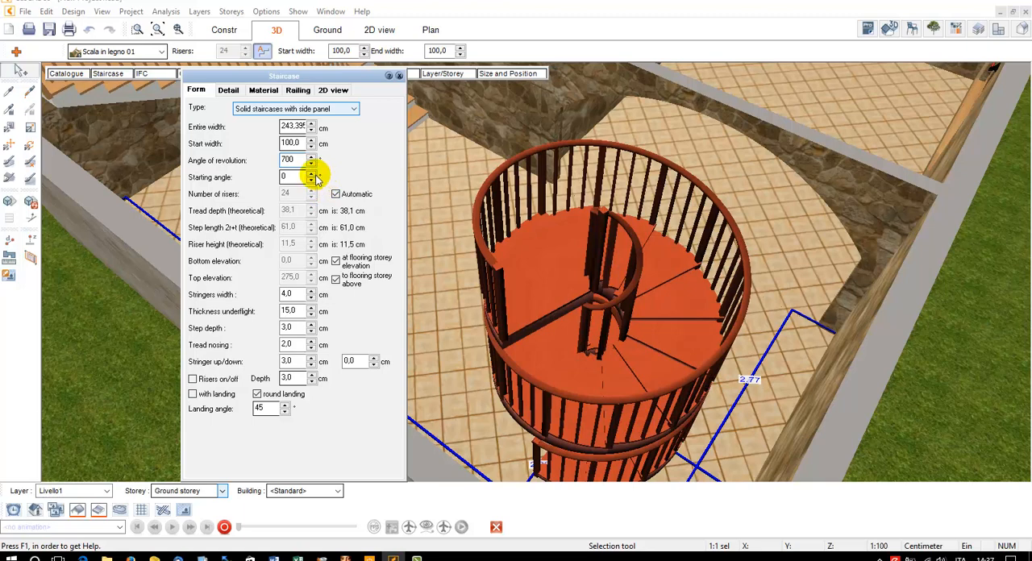
# Release the spiral staircase's end from the flooring of the storey above and raise its top elevation to 351 cm
pyautogui.click(335, 280)
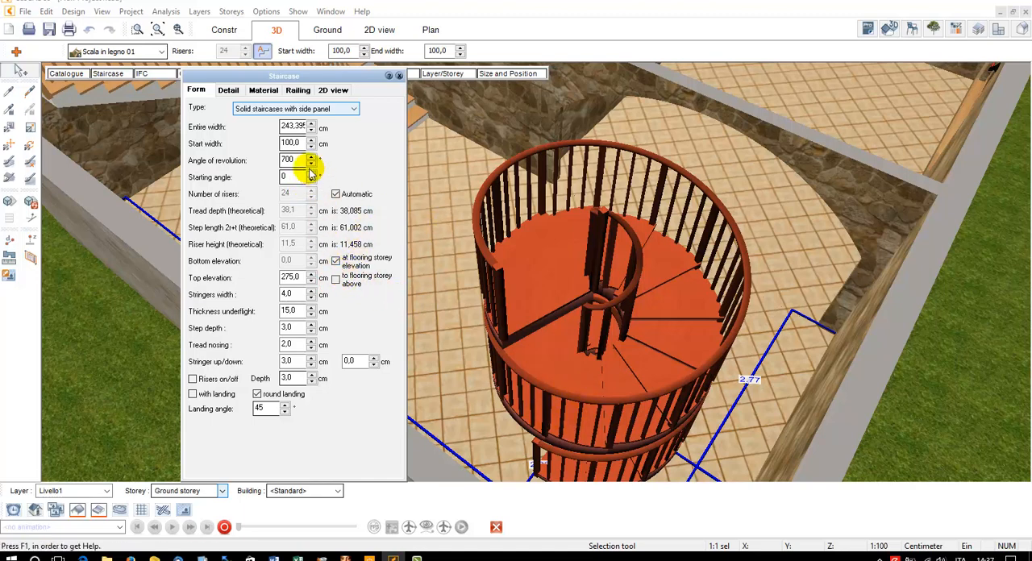
pyautogui.click(311, 275)
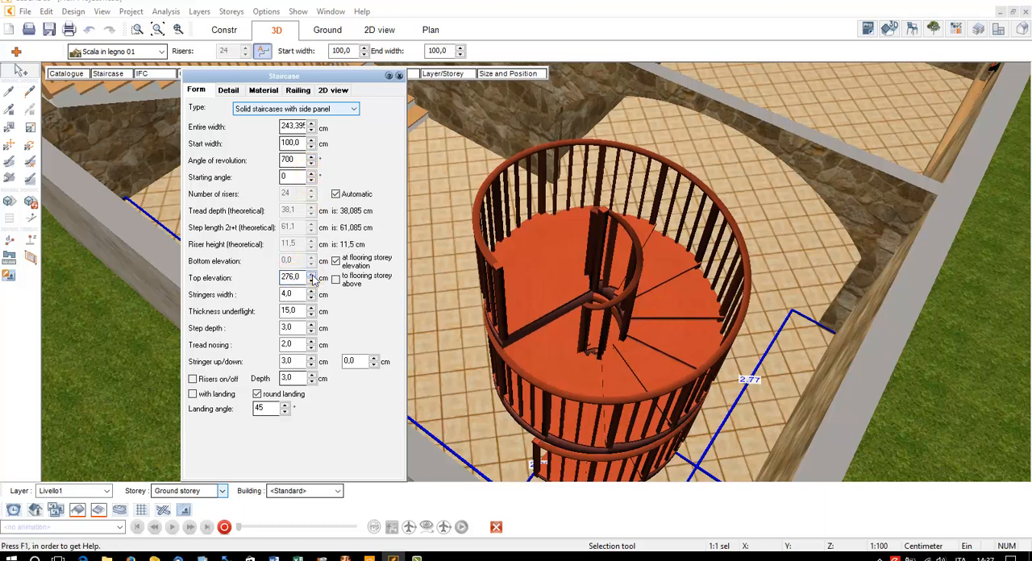
pyautogui.click(311, 275)
pyautogui.click(313, 275)
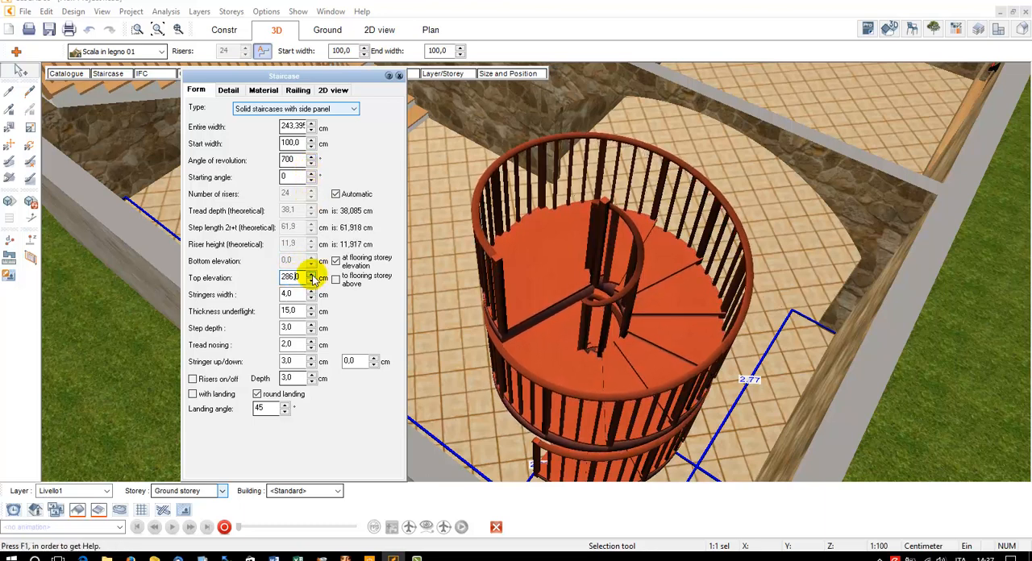
pyautogui.click(313, 275)
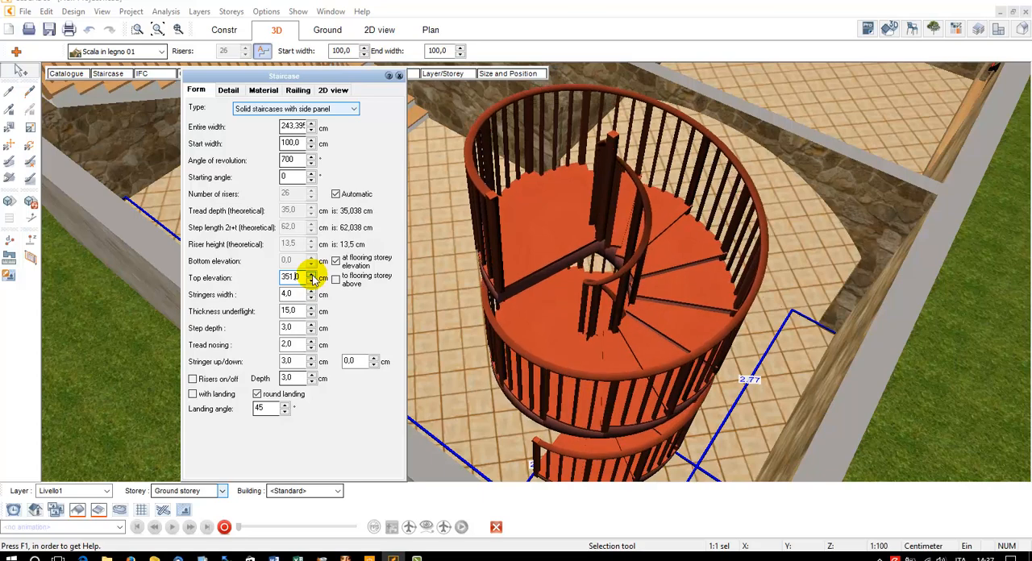
# Raise the spiral staircase's top elevation to 476 cm, and tie its end back to the flooring of the storey above
pyautogui.click(312, 275)
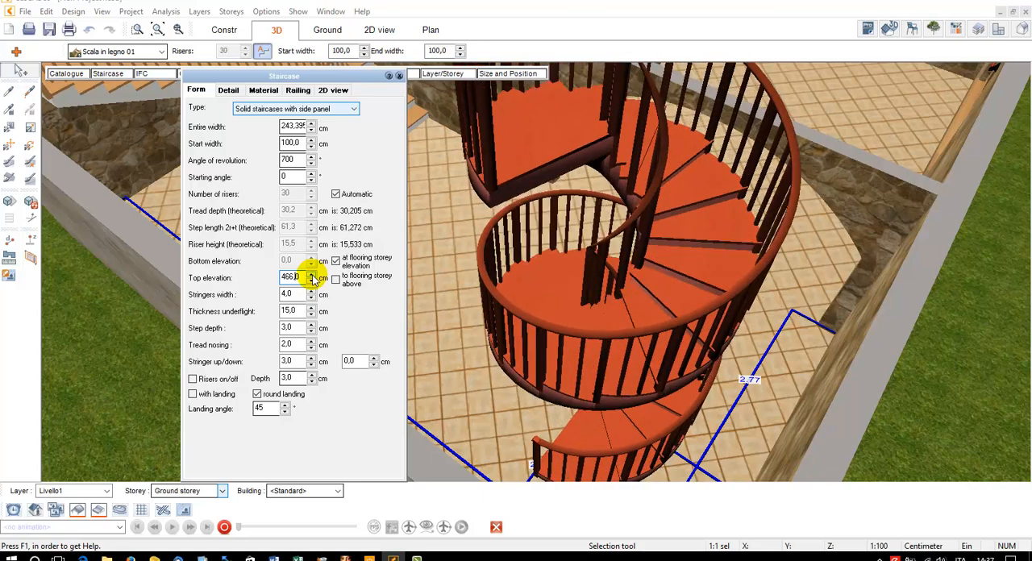
pyautogui.click(312, 277)
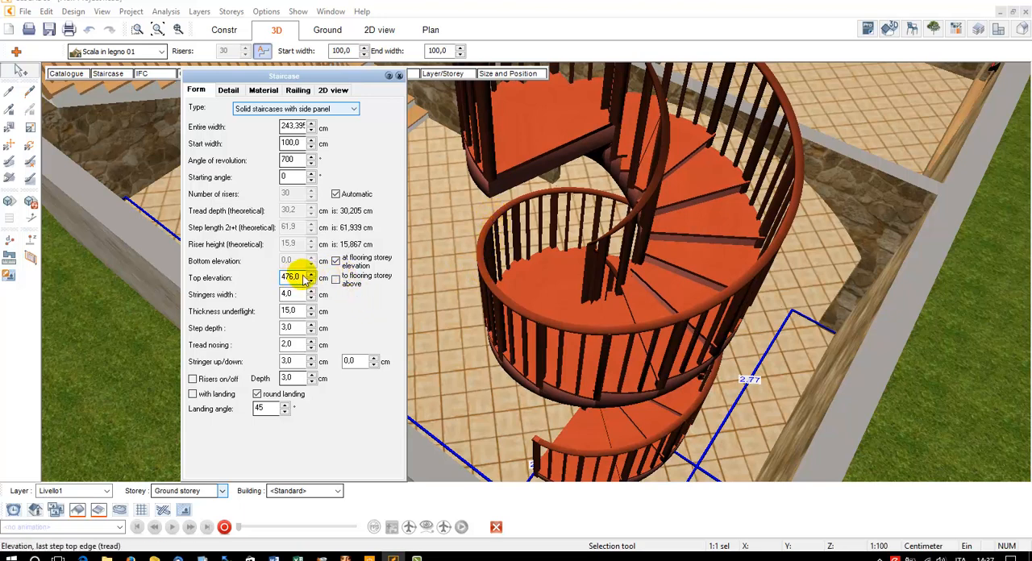
pyautogui.moveTo(302, 276); pyautogui.dragTo(228, 279)
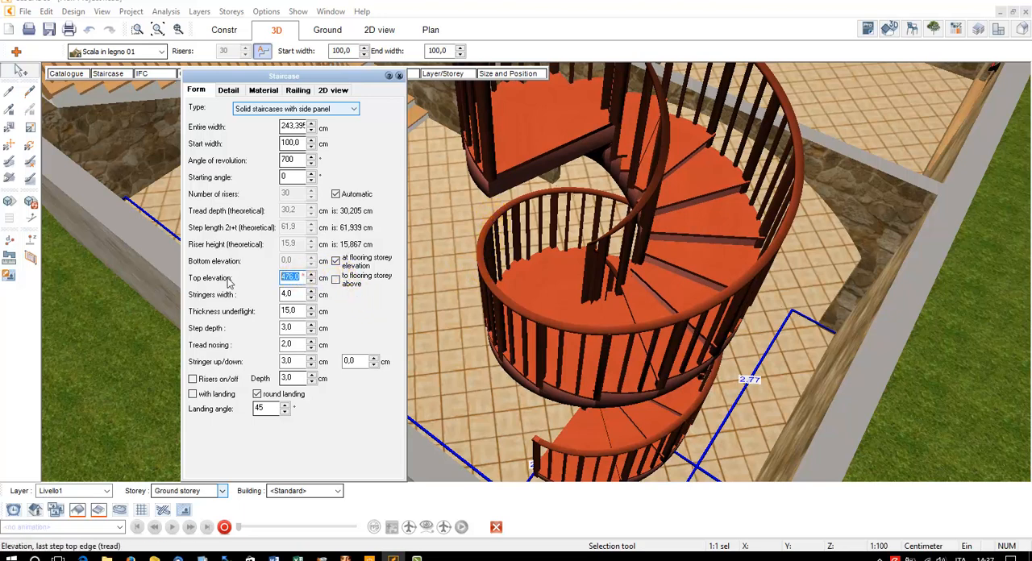
pyautogui.click(336, 280)
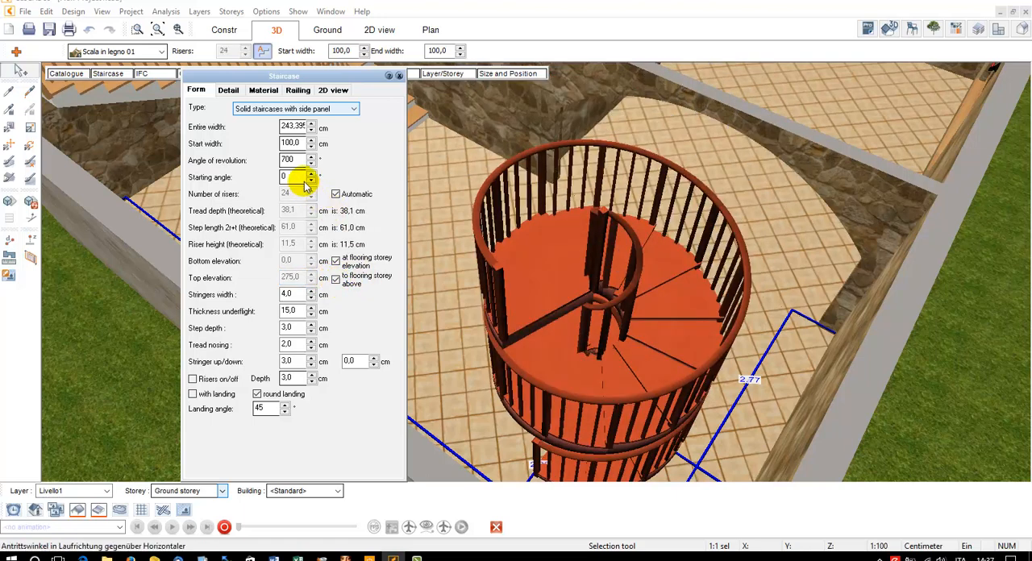
# Set the spiral staircase's angle of revolution to 280° and switch off the automatic riser count, using 16 risers
pyautogui.doubleClick(294, 159)
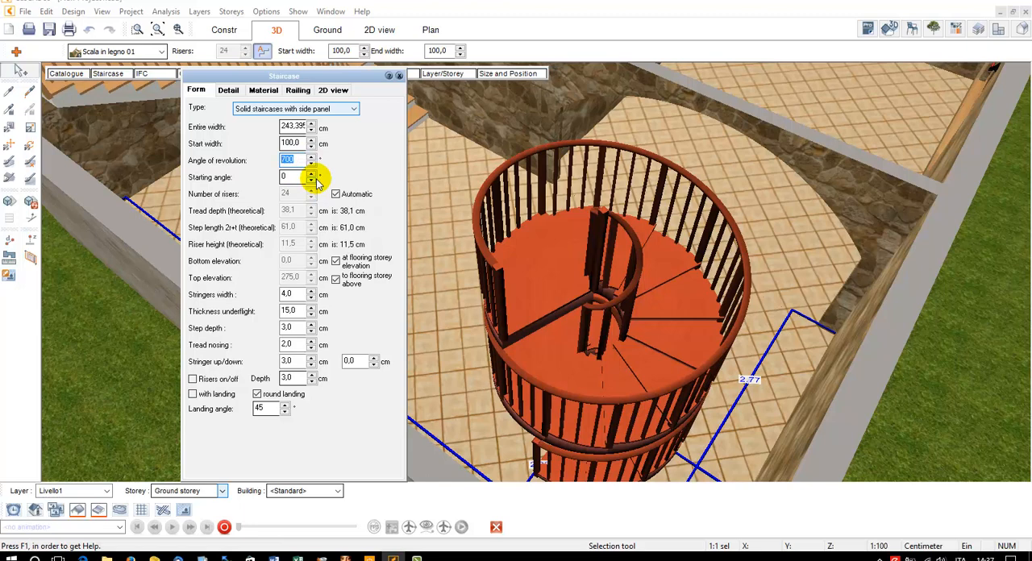
pyautogui.write('2')
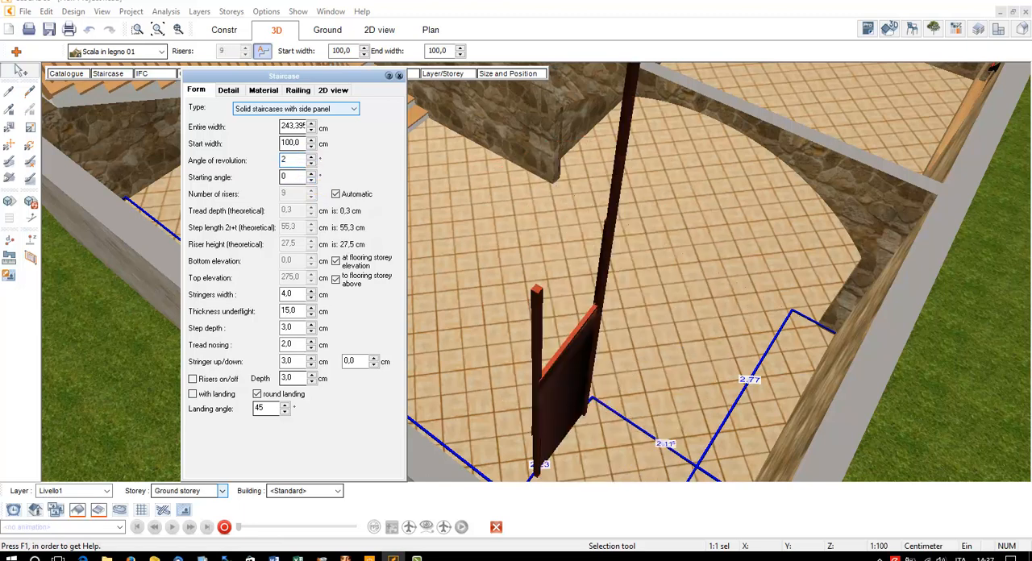
pyautogui.press('Return')
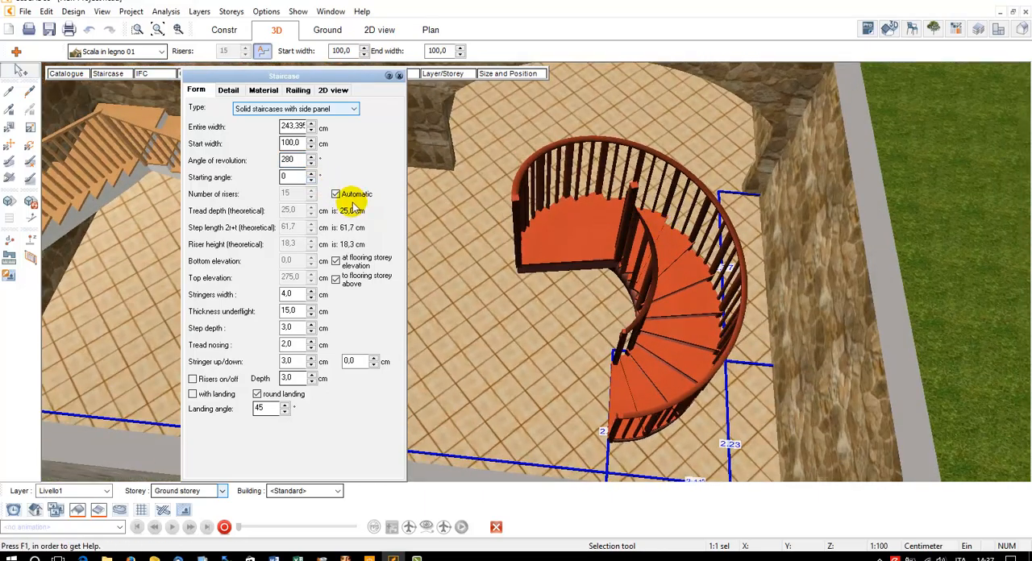
pyautogui.click(335, 193)
pyautogui.click(310, 191)
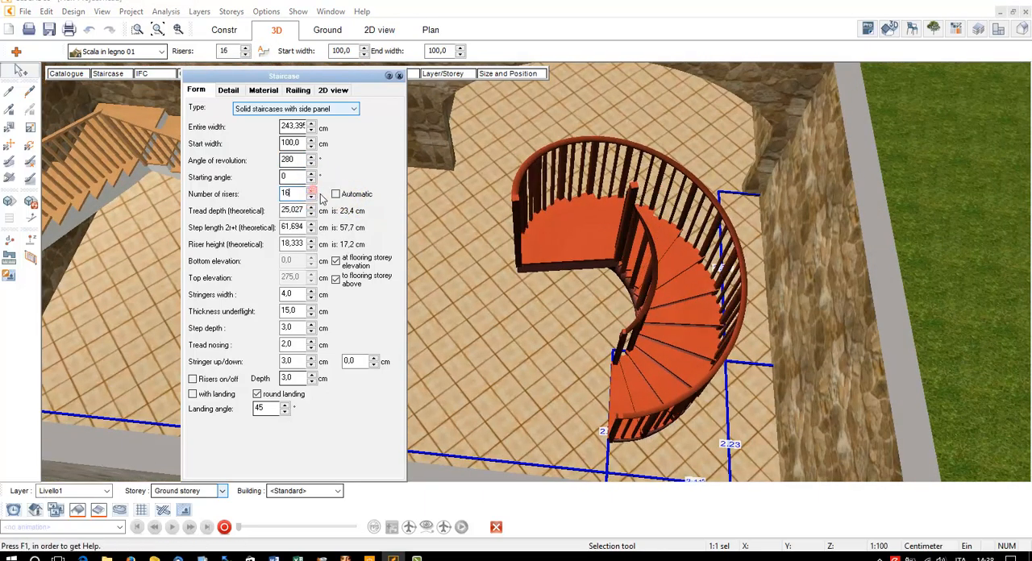
# Give the spiral staircase's left side a column with a diameter of 30 cm in the railing settings
pyautogui.click(292, 91)
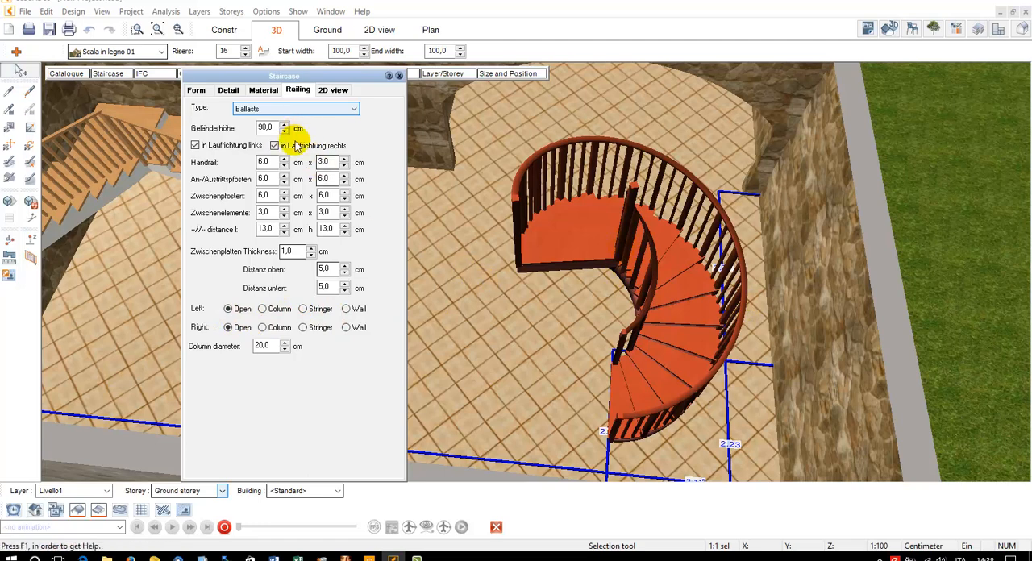
pyautogui.click(263, 309)
pyautogui.doubleClick(258, 347)
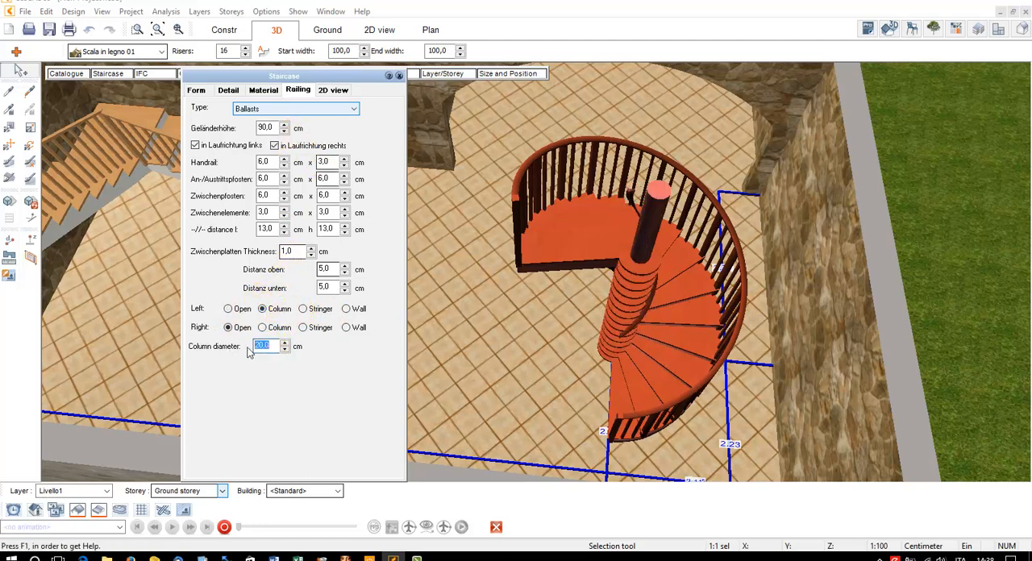
pyautogui.write('30')
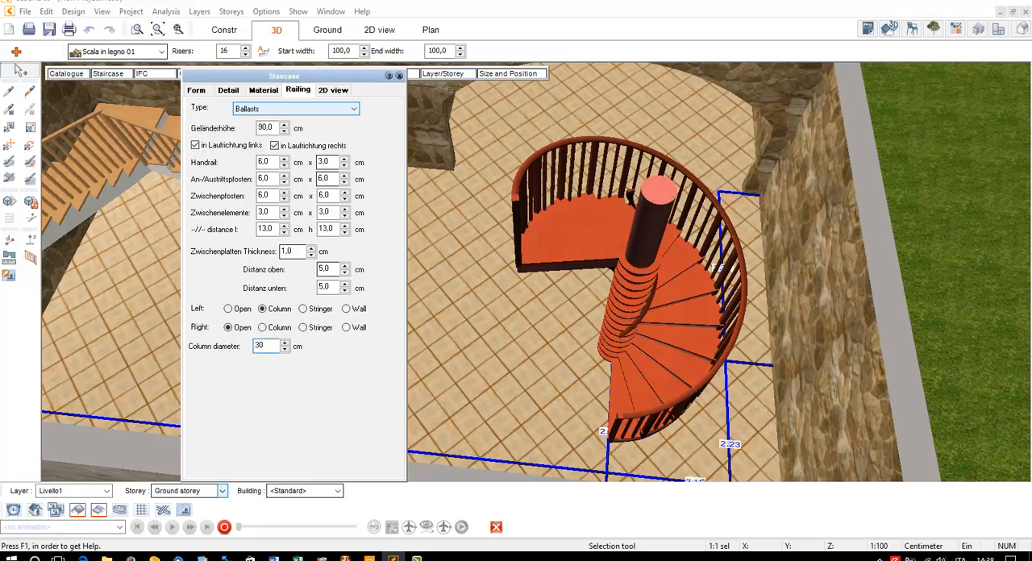
# Change both the left and right sides of the spiral staircase's railing to Stringer
pyautogui.click(304, 310)
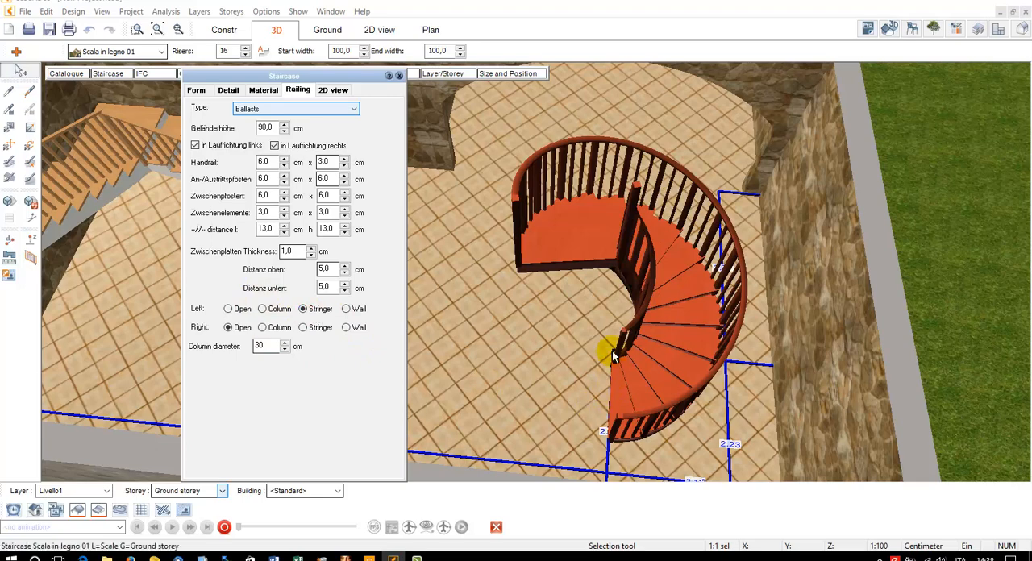
pyautogui.click(304, 327)
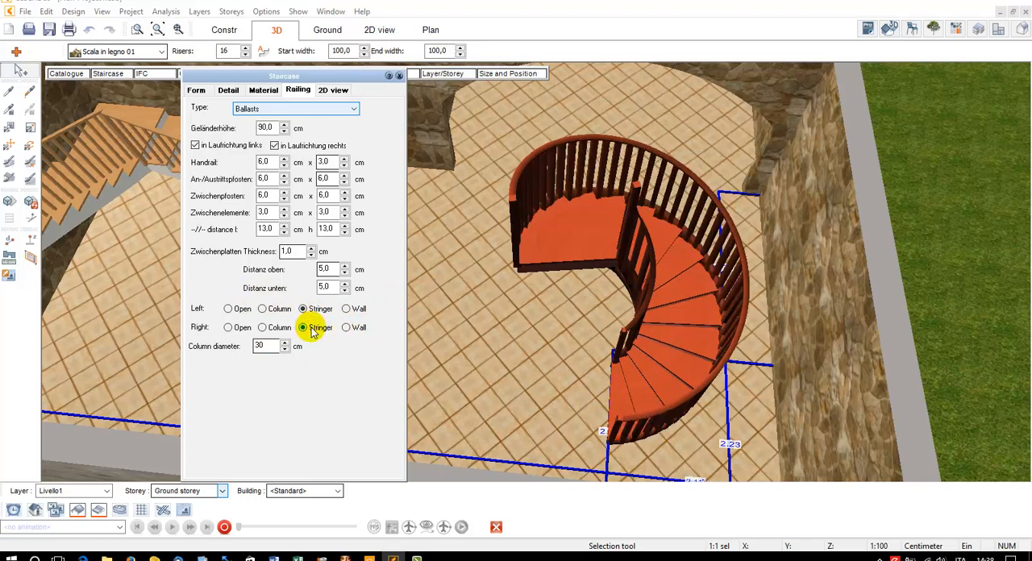
pyautogui.moveTo(574, 279); pyautogui.dragTo(590, 279)
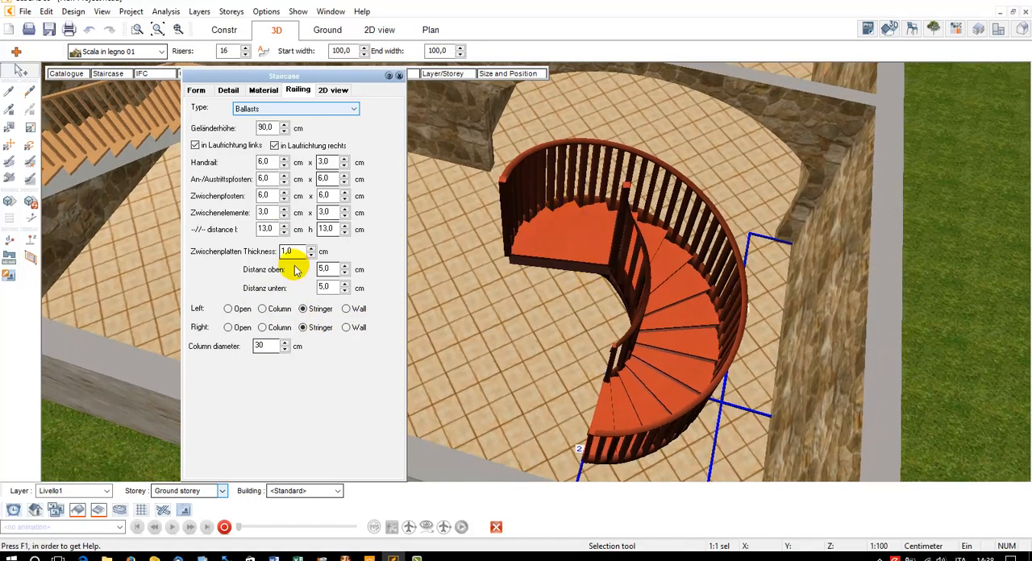
# Set the horizontal distance between the railing's intermediate elements to 20 cm and leave the spiral staircase's settings
pyautogui.doubleClick(267, 230)
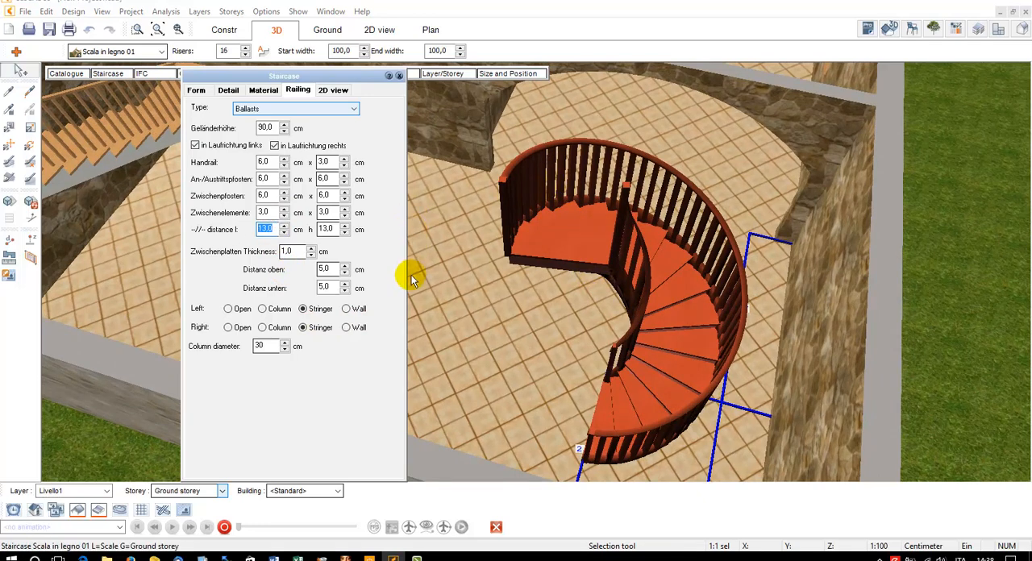
pyautogui.write('20')
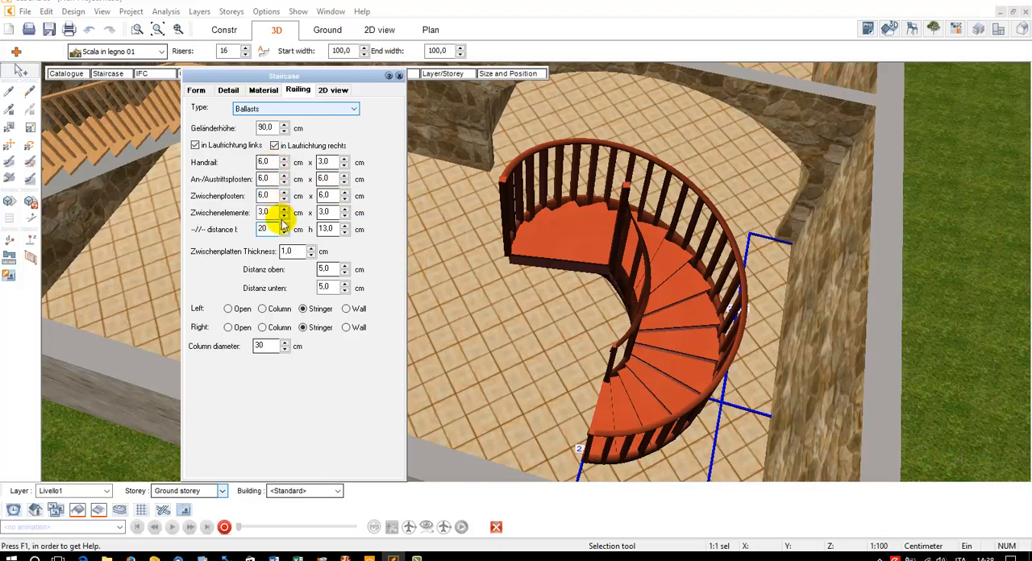
pyautogui.click(655, 269)
pyautogui.moveTo(675, 288); pyautogui.dragTo(564, 219)
pyautogui.click(976, 29)
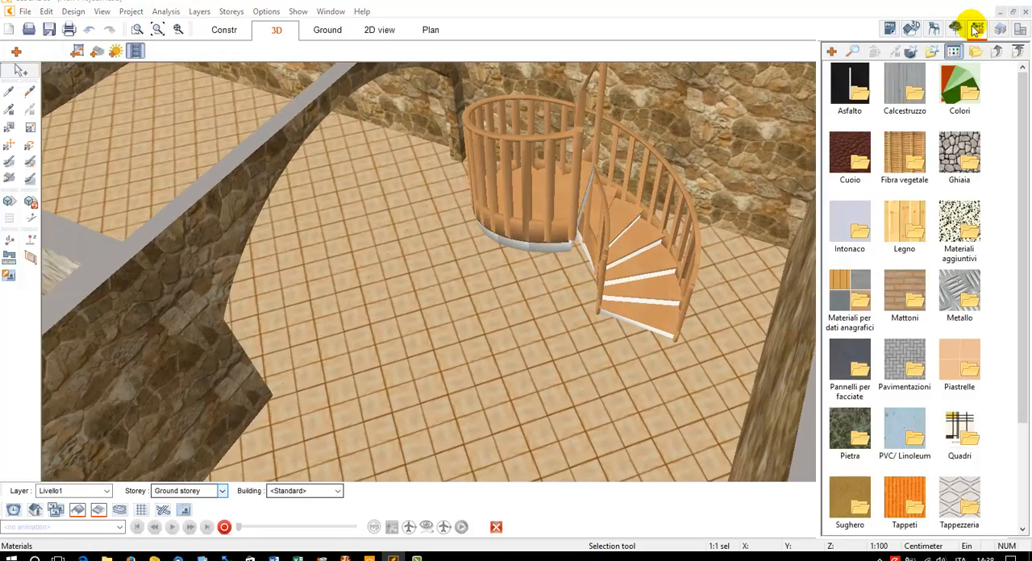
pyautogui.click(976, 29)
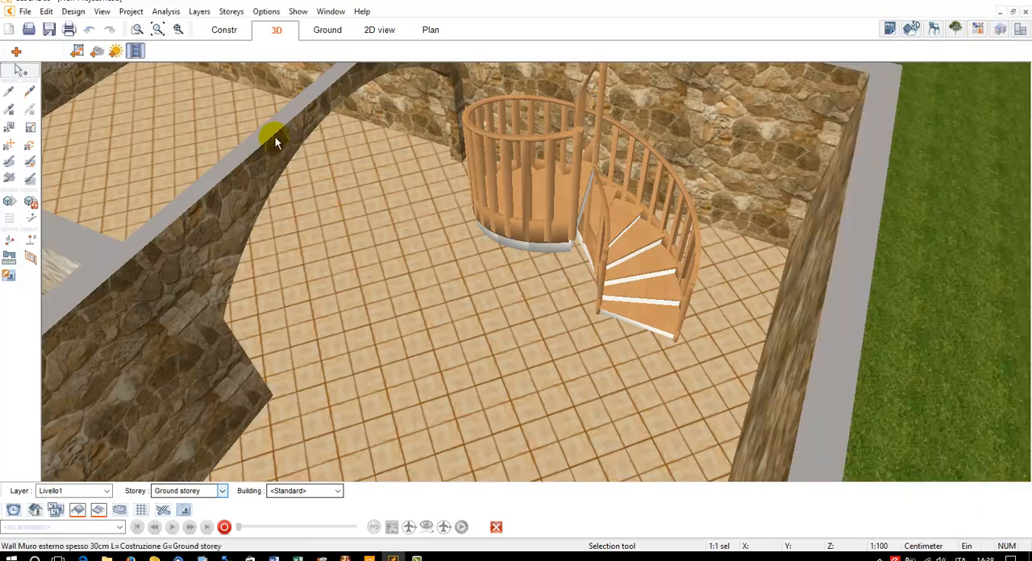
pyautogui.scroll(-2, 615, 273)
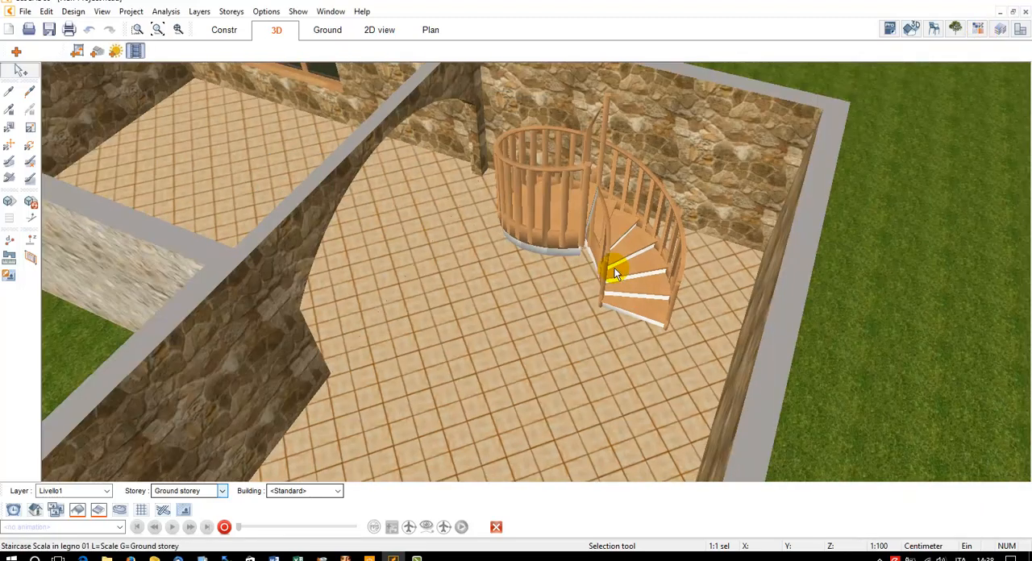
# Draw a Common staircase outside the building in the construction plan, with five segments in changing directions, the first about 201 cm long
pyautogui.click(225, 29)
pyautogui.scroll(2, 452, 207)
pyautogui.moveTo(451, 207); pyautogui.dragTo(429, 112, button='middle')
pyautogui.moveTo(589, 410); pyautogui.dragTo(501, 311, button='middle')
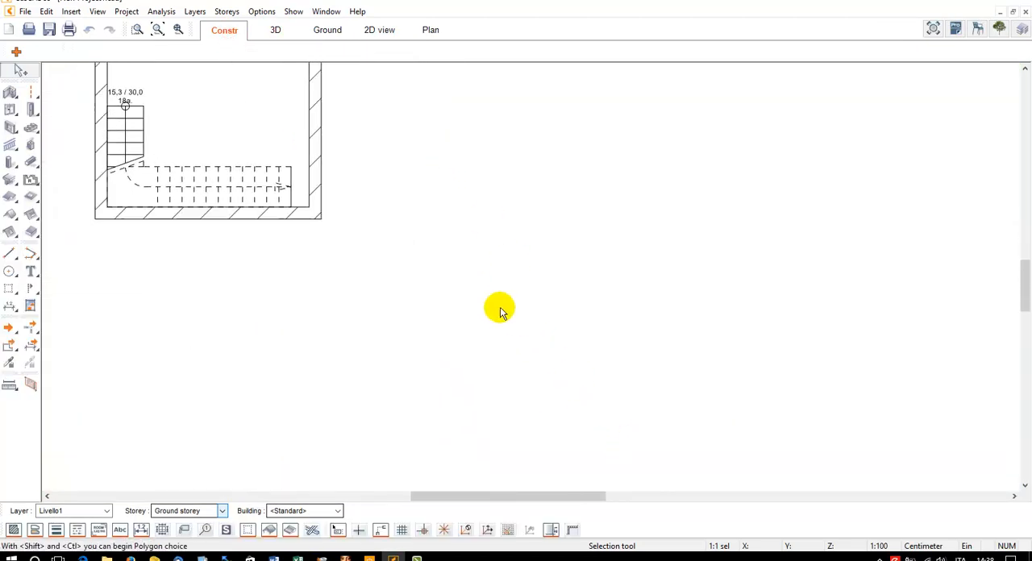
pyautogui.click(30, 126)
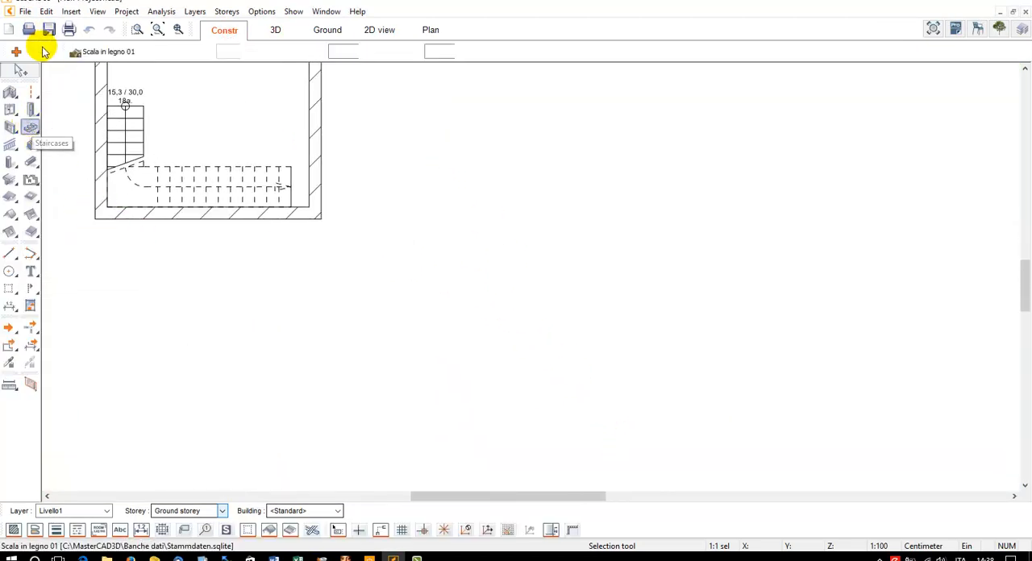
pyautogui.click(52, 51)
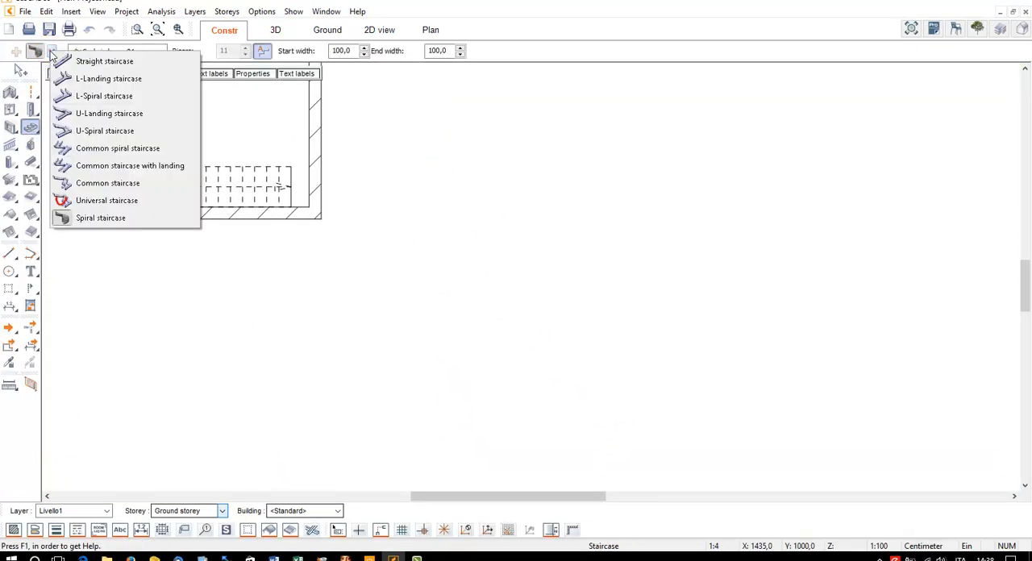
pyautogui.click(100, 184)
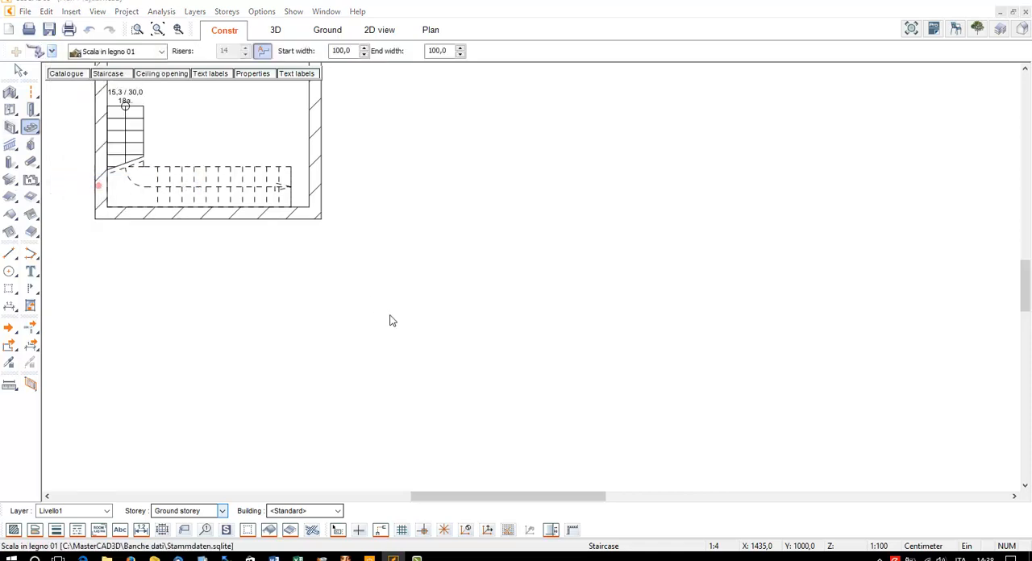
pyautogui.click(390, 316)
pyautogui.click(471, 317)
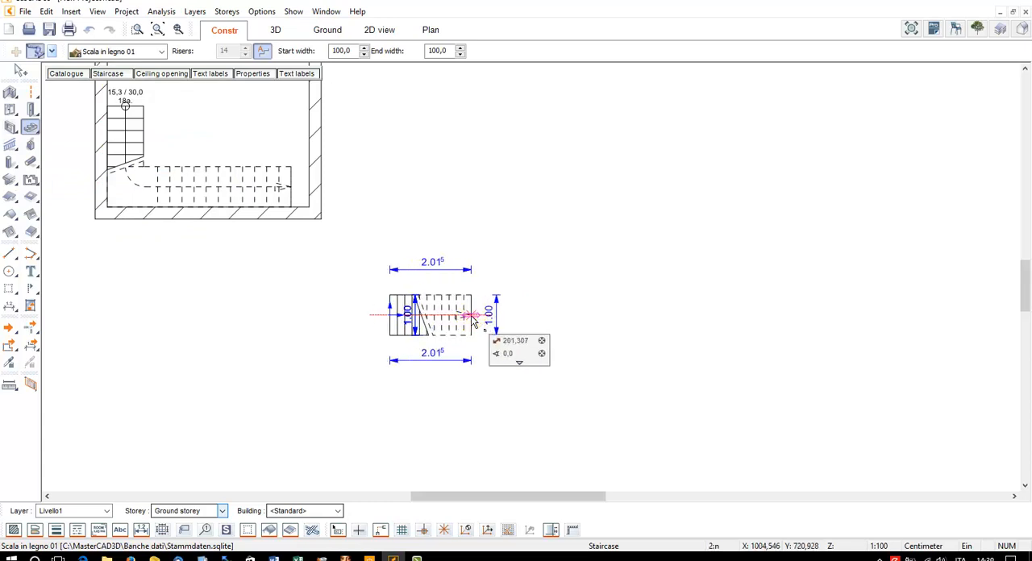
pyautogui.click(470, 250)
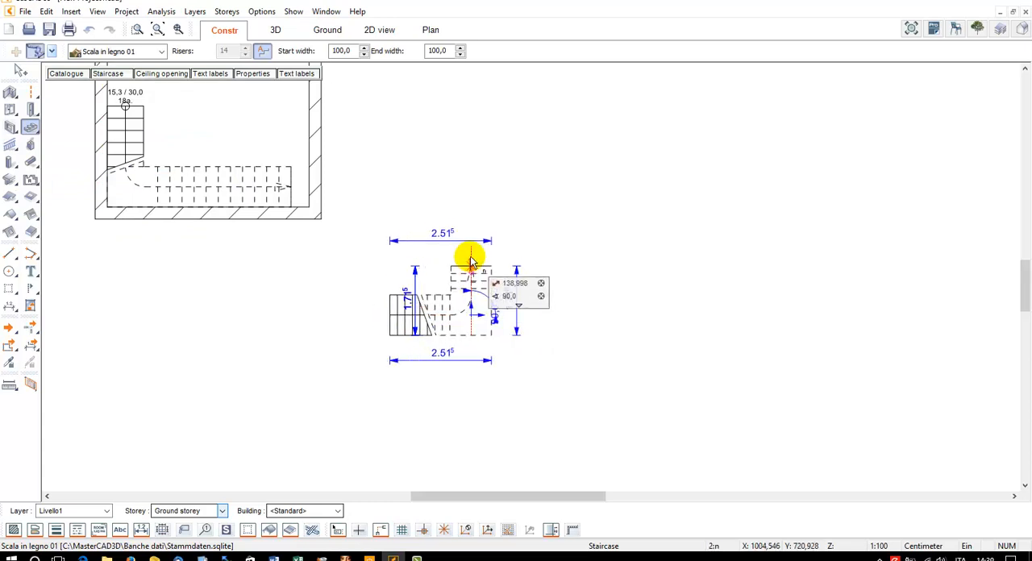
pyautogui.click(521, 251)
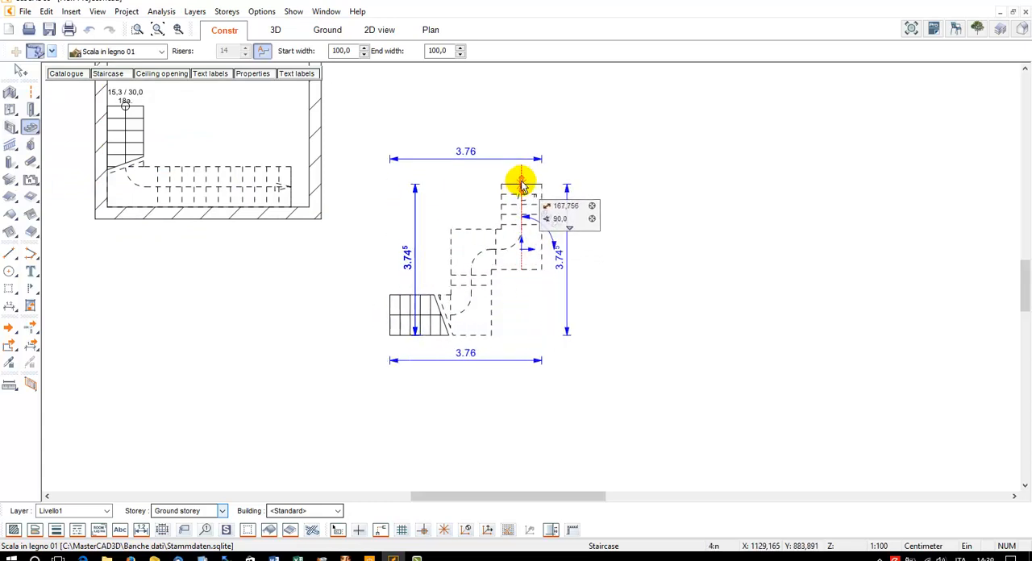
pyautogui.click(521, 167)
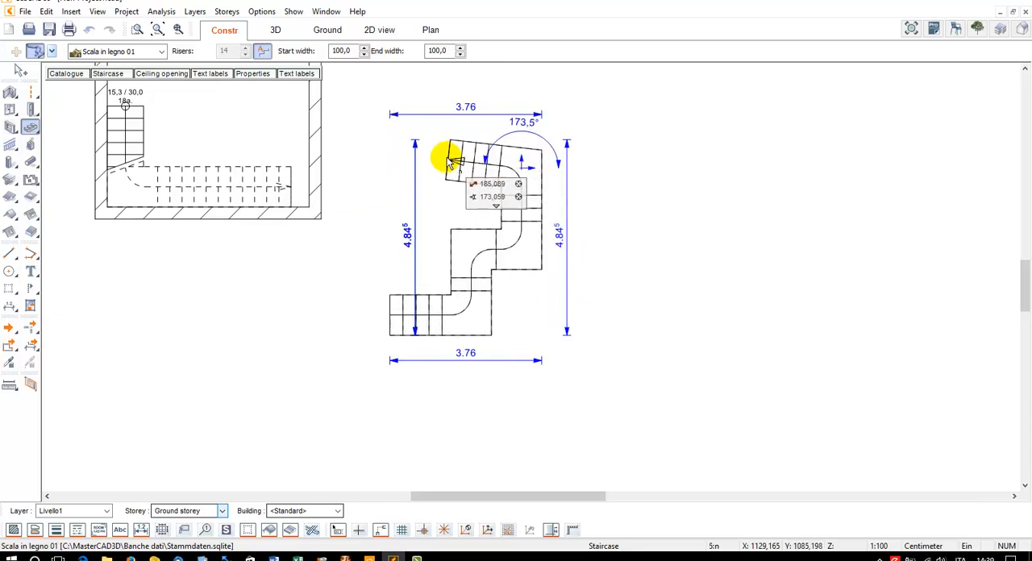
pyautogui.click(446, 129)
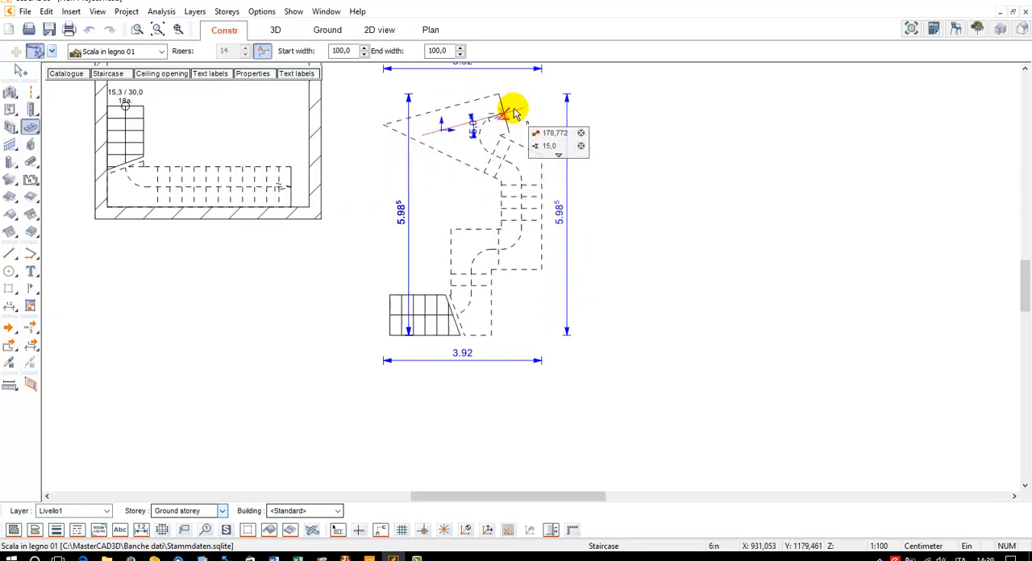
pyautogui.press('Escape')
pyautogui.press('Escape')
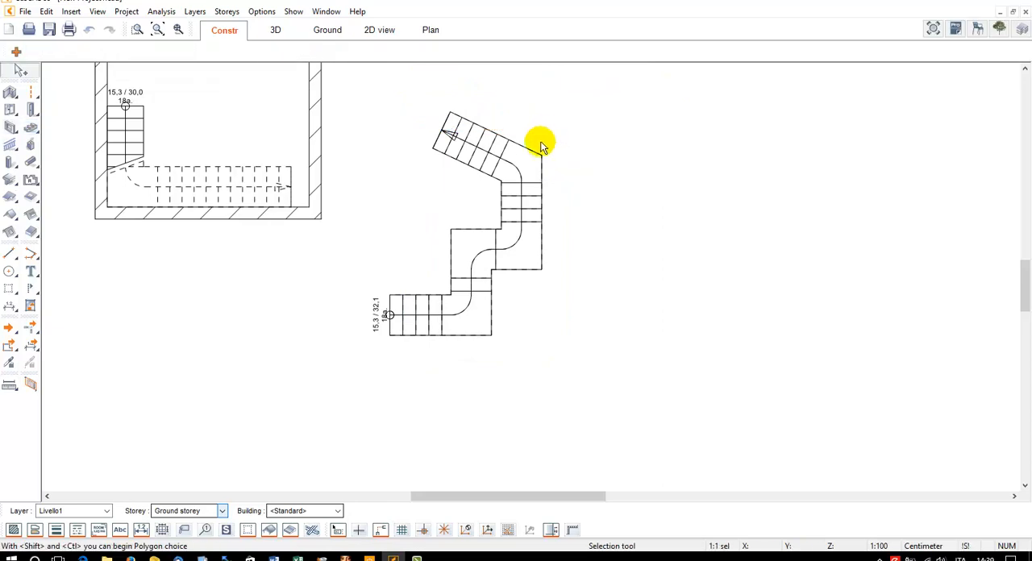
# Show the new outdoor staircase in 3D and set its type to Solid staircases, underwall
pyautogui.click(266, 31)
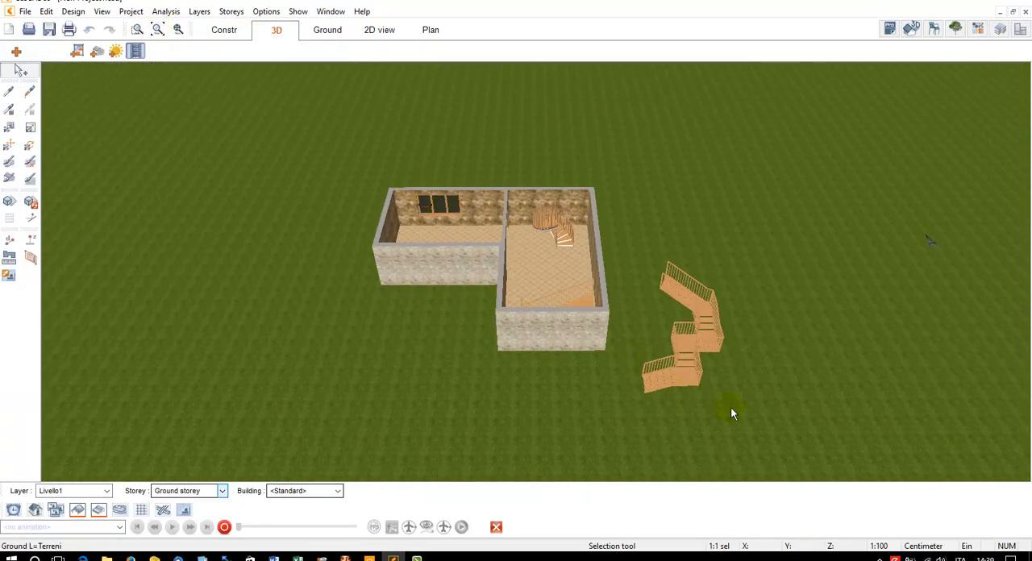
pyautogui.scroll(6, 673, 351)
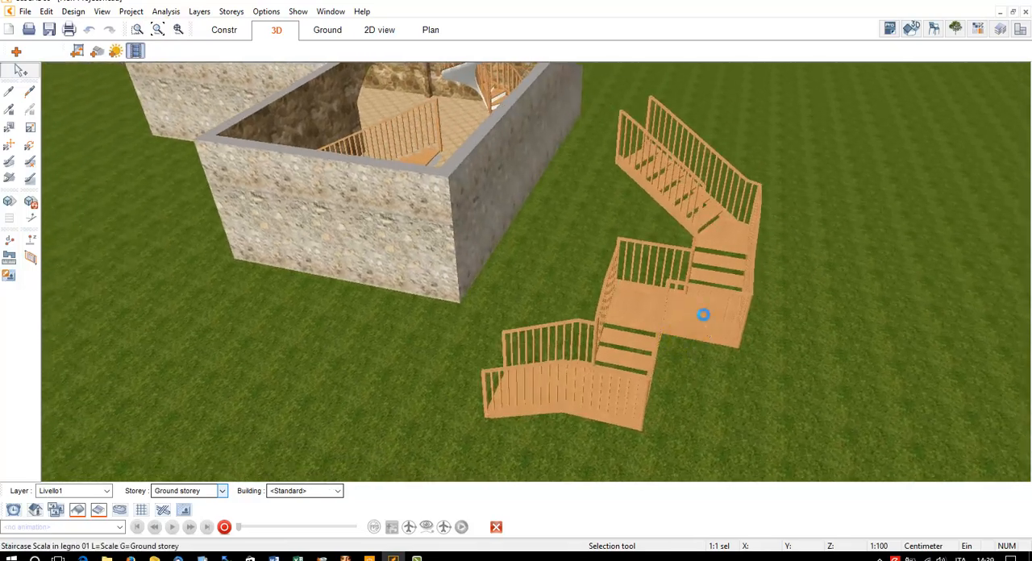
pyautogui.click(407, 138)
pyautogui.click(107, 74)
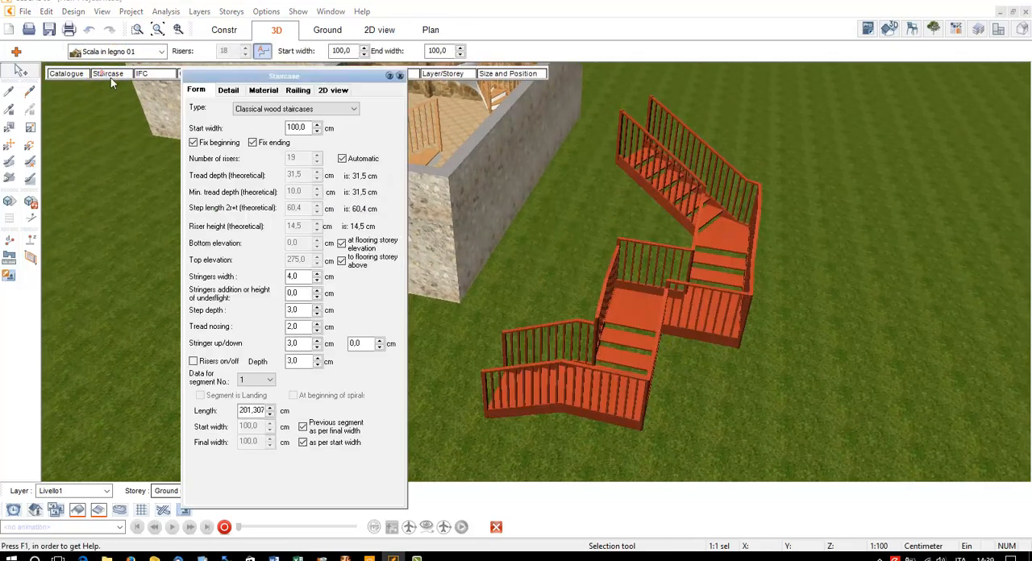
pyautogui.click(298, 108)
pyautogui.click(304, 135)
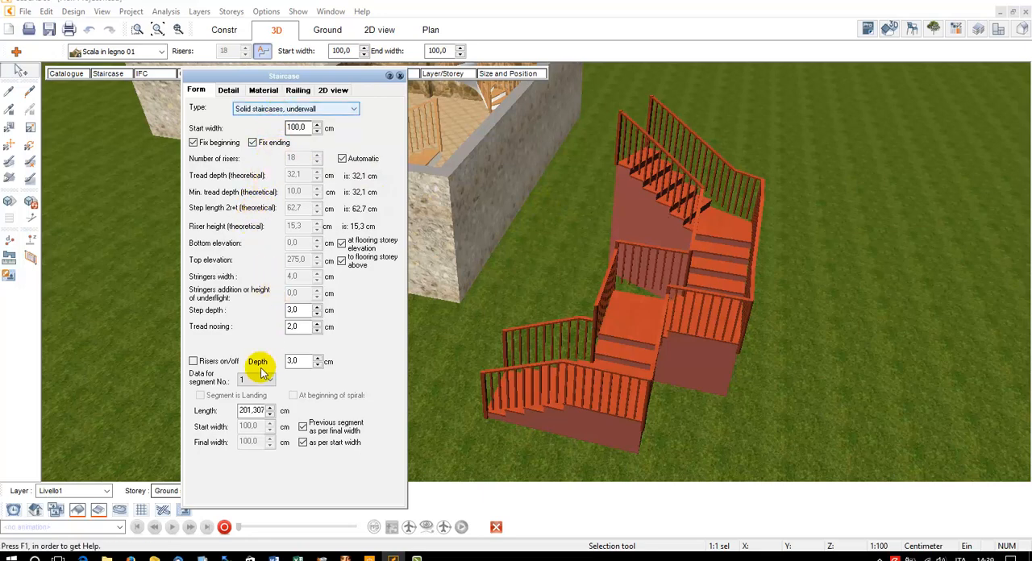
# Switch off the automatic riser count for the outdoor staircase and raise its number of risers to 19
pyautogui.click(343, 159)
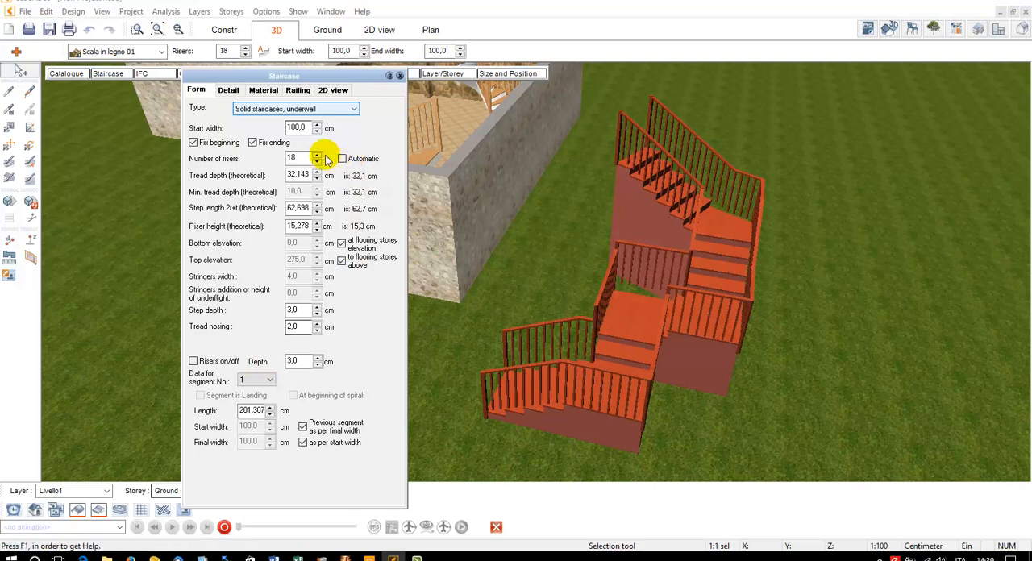
pyautogui.click(318, 155)
pyautogui.click(318, 155)
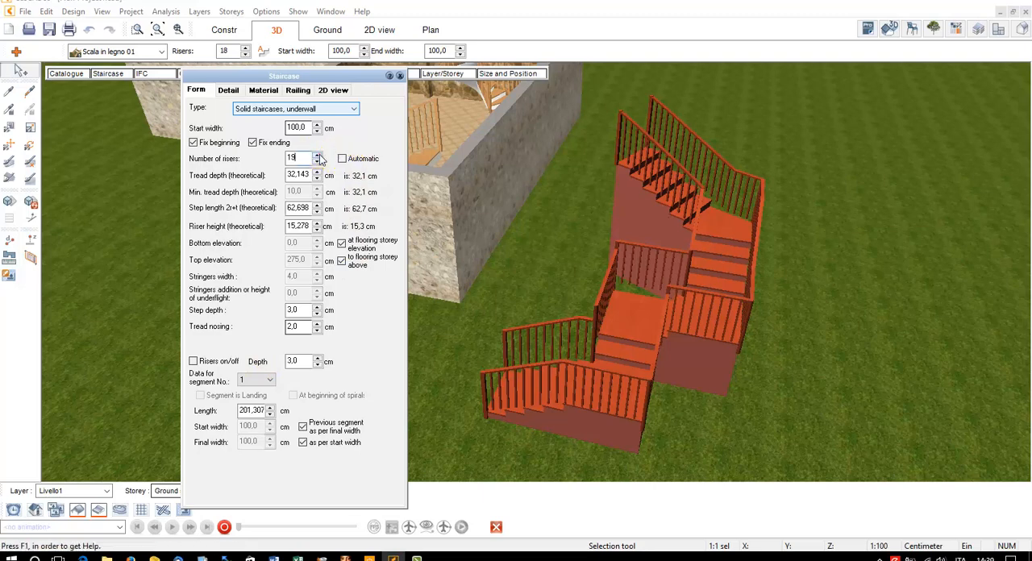
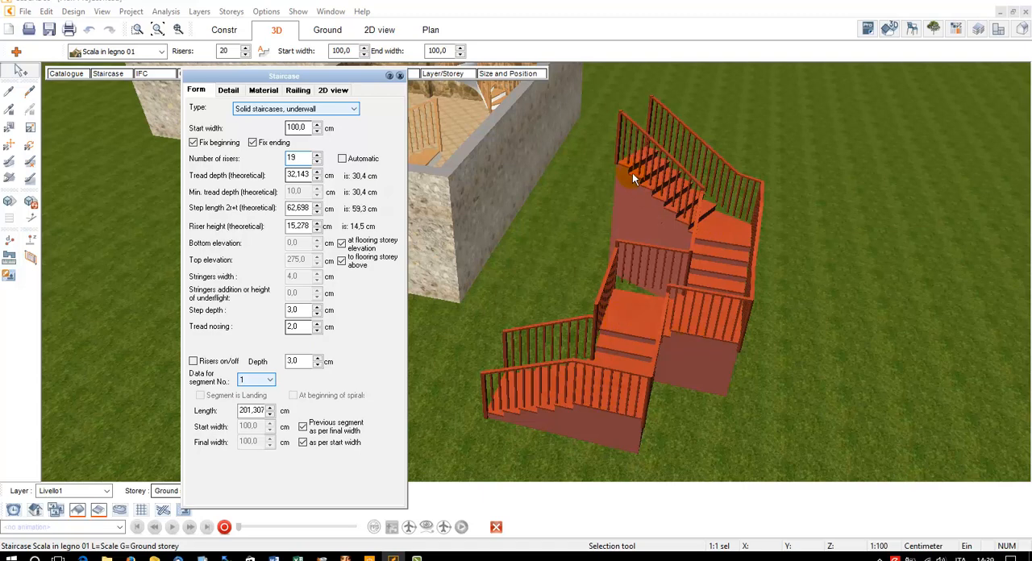
# Try the spiral beginning on segment 2 of the outdoor staircase, and make that segment a landing instead
pyautogui.click(256, 383)
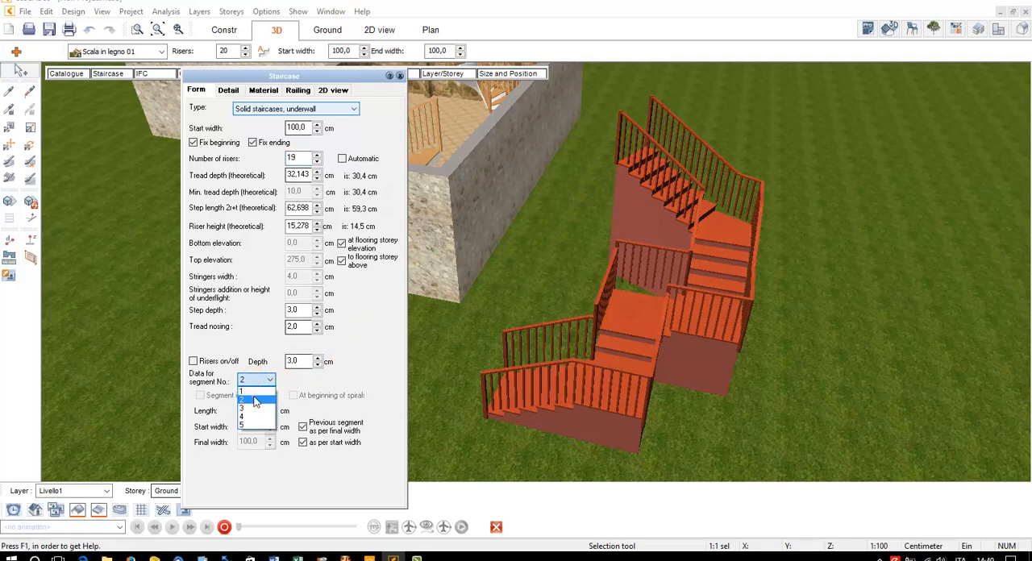
pyautogui.click(255, 400)
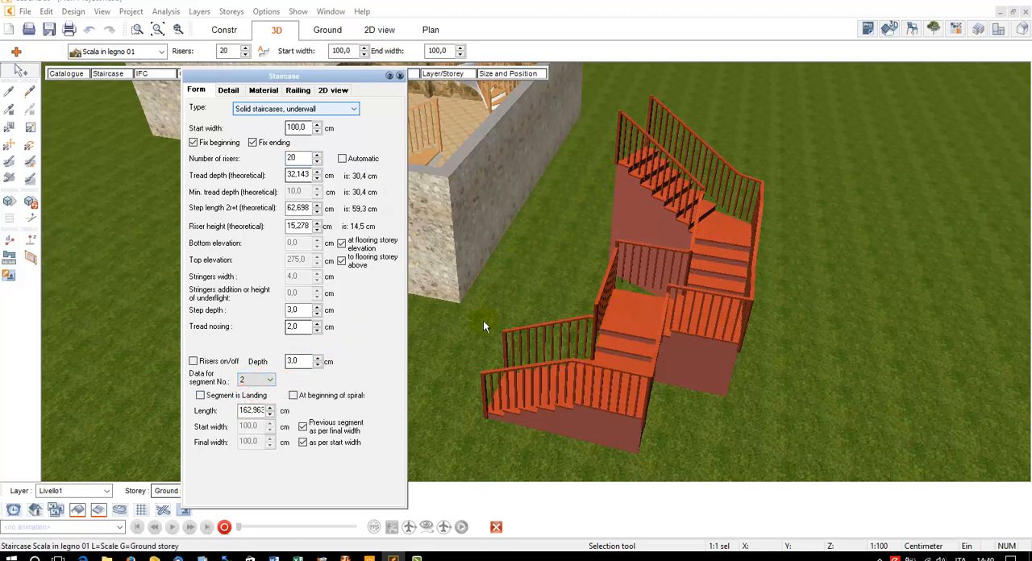
pyautogui.click(327, 402)
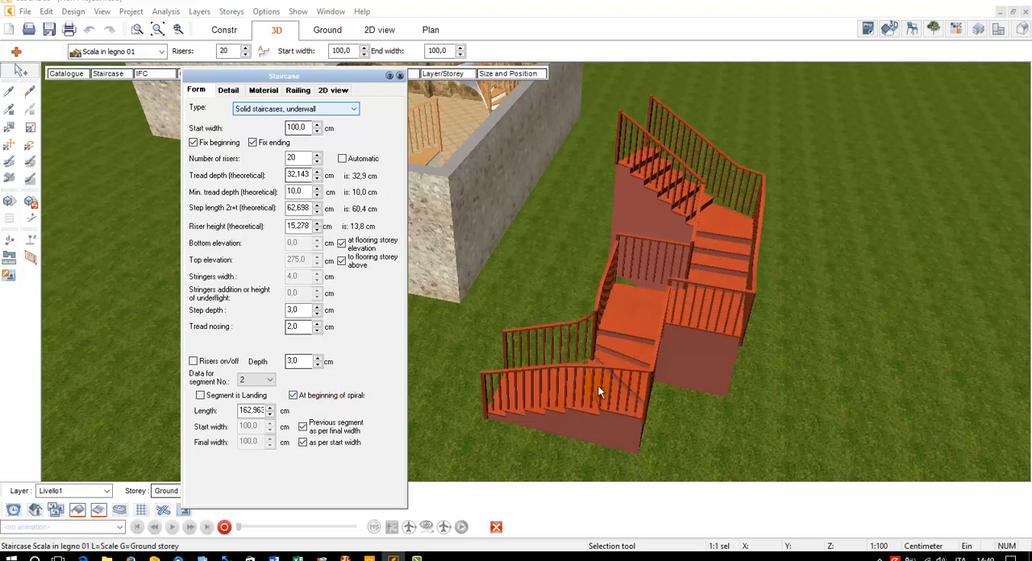
pyautogui.click(328, 397)
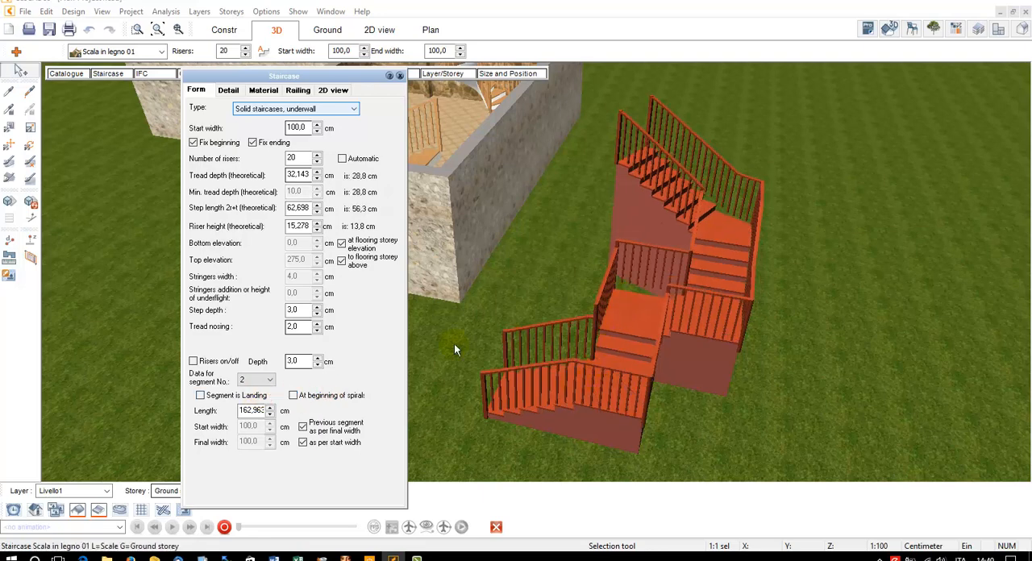
# Make segments 3 and 4 of the outdoor staircase landings as well, and leave its settings to check the shape in 3D
pyautogui.click(260, 379)
pyautogui.click(253, 411)
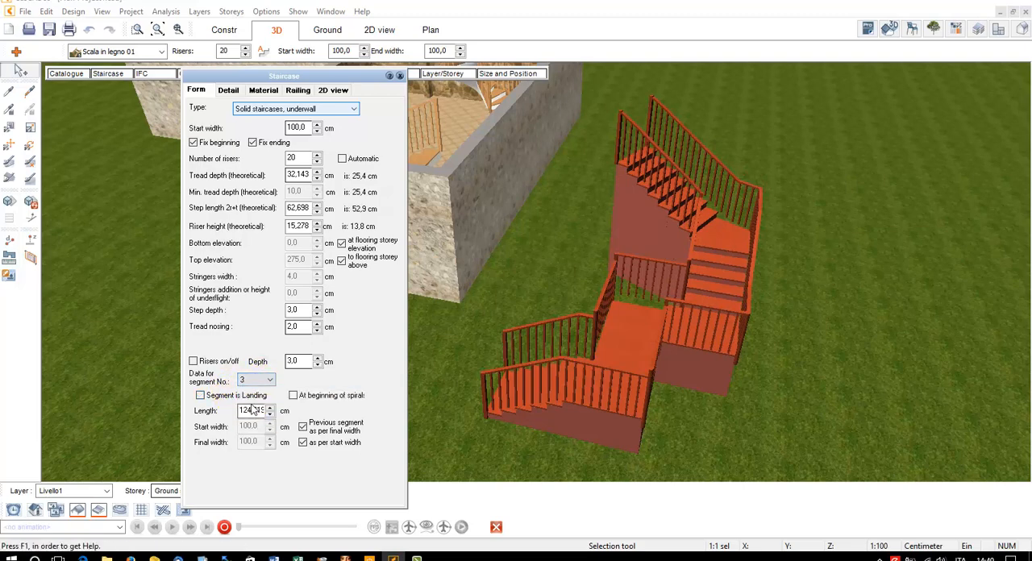
pyautogui.click(248, 396)
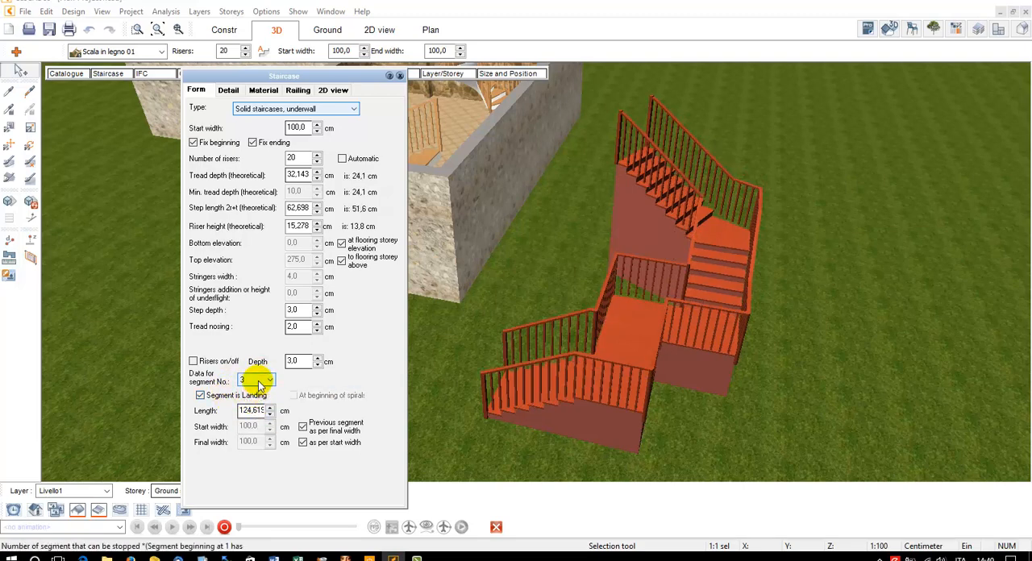
pyautogui.click(258, 380)
pyautogui.click(260, 417)
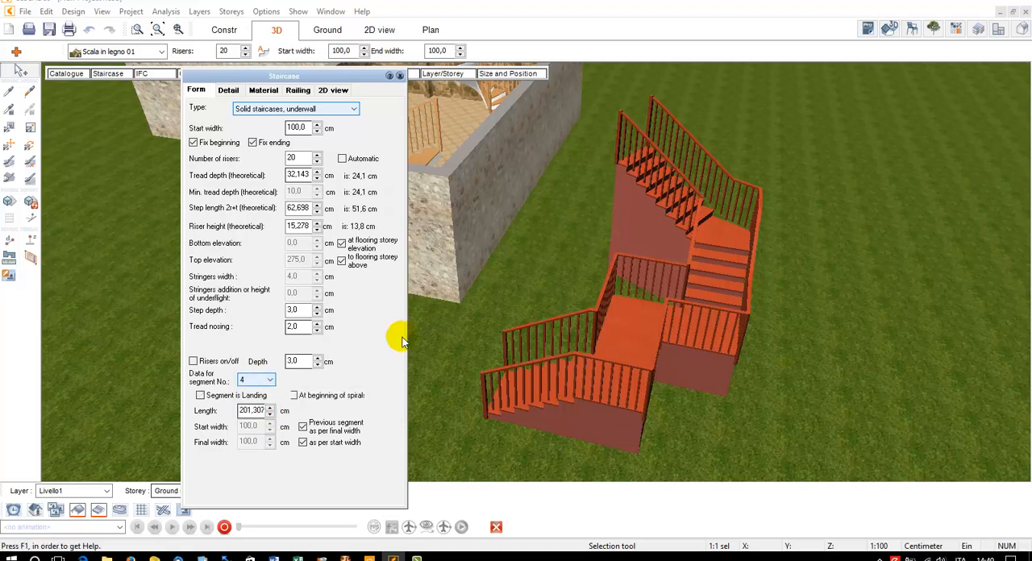
pyautogui.click(258, 395)
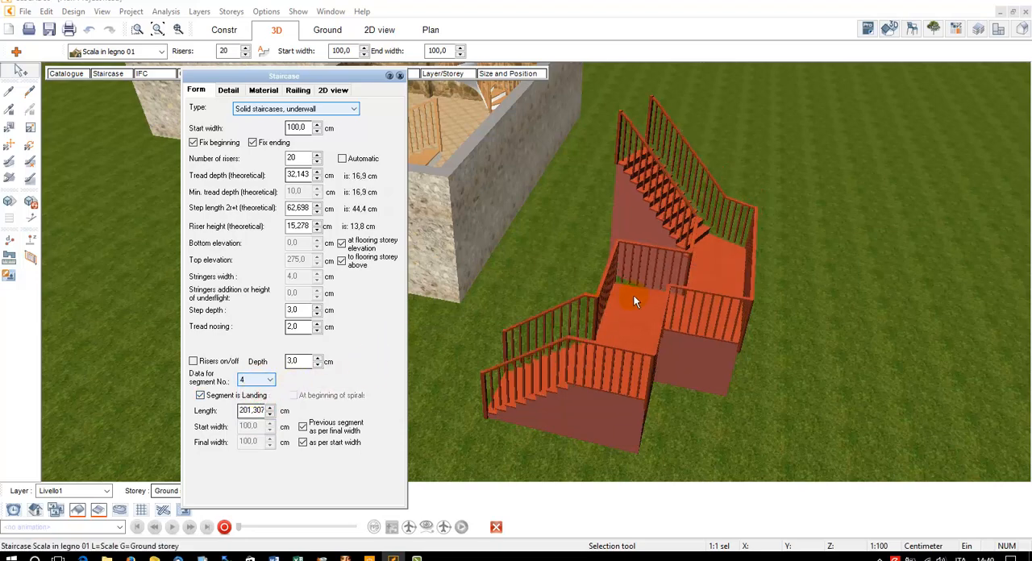
pyautogui.moveTo(636, 298); pyautogui.dragTo(689, 307, button='middle')
pyautogui.press('Escape')
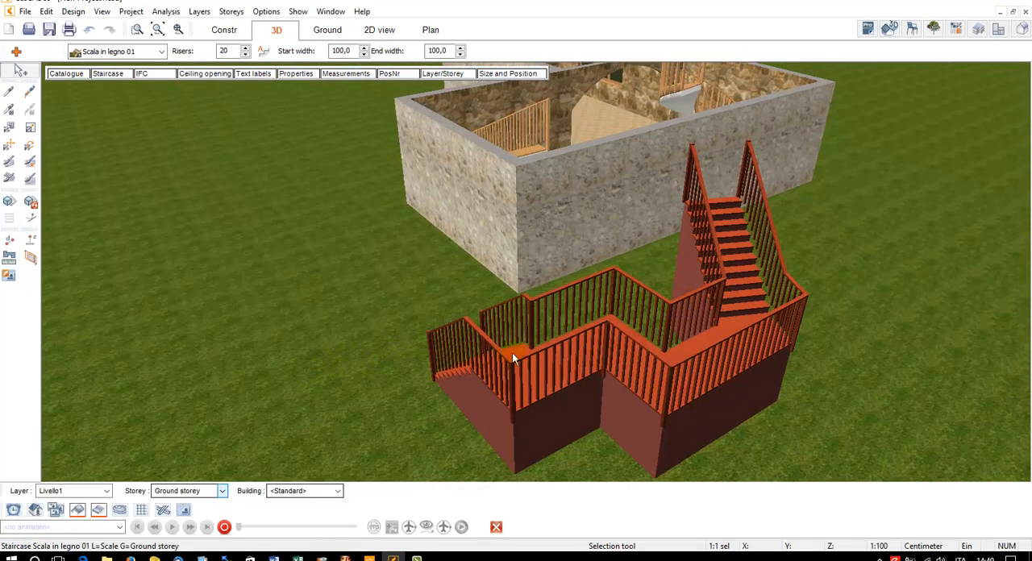
pyautogui.press('Escape')
pyautogui.moveTo(561, 386); pyautogui.dragTo(595, 355, button='middle')
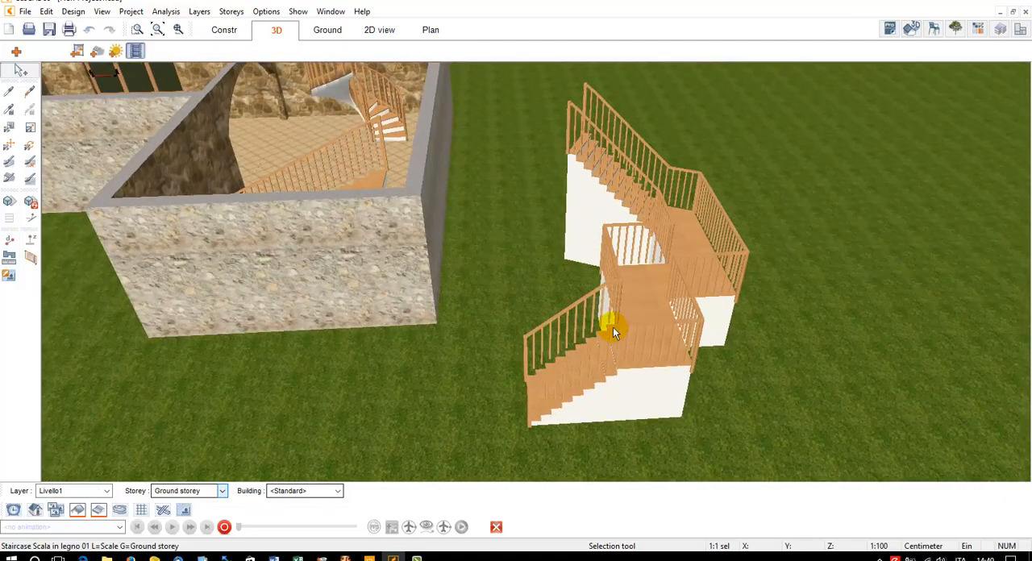
# Bring up the detail settings of the outdoor staircase in the construction plan
pyautogui.click(653, 293)
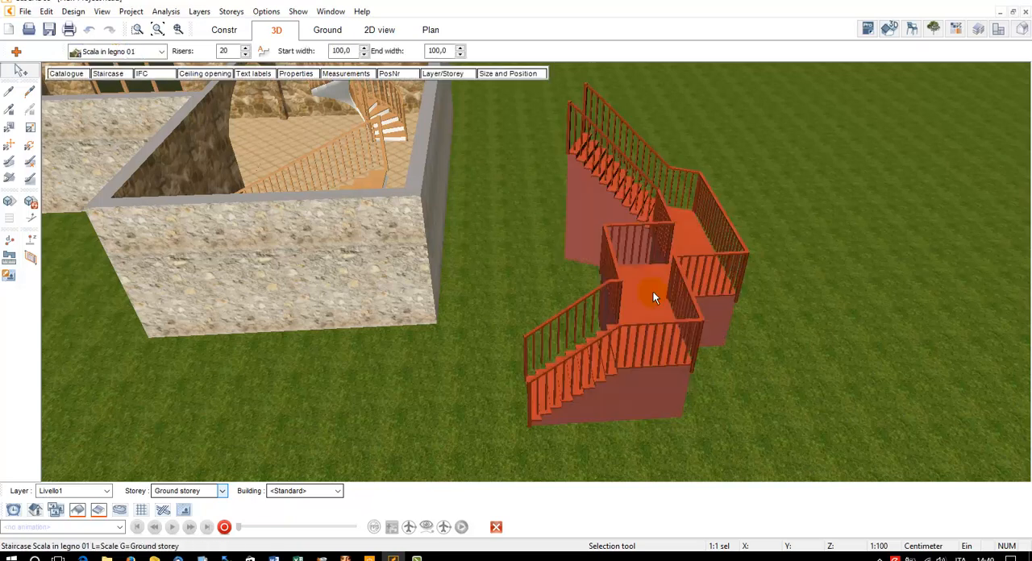
pyautogui.click(224, 30)
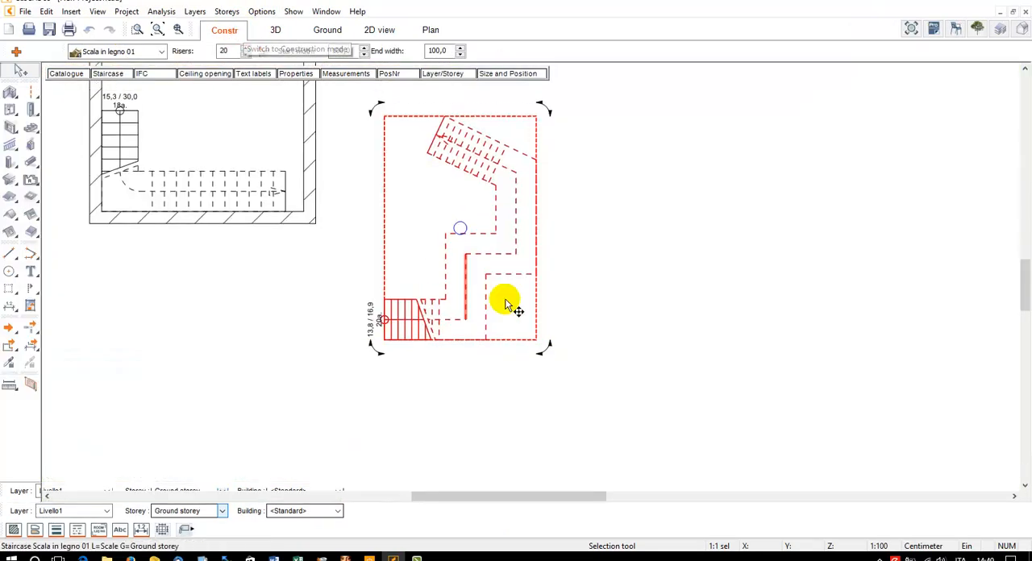
pyautogui.click(598, 252)
pyautogui.scroll(6, 381, 328)
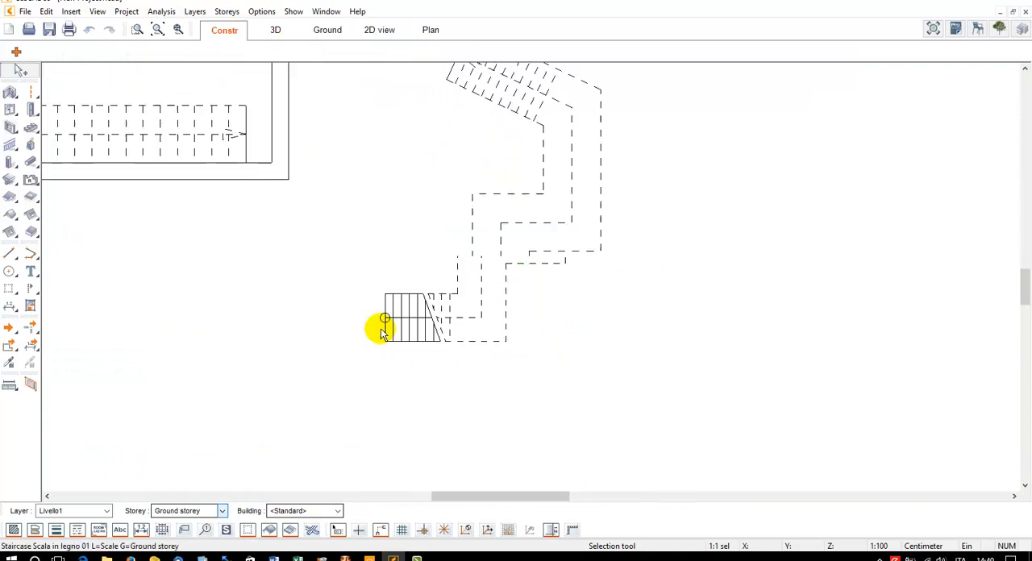
pyautogui.moveTo(423, 265); pyautogui.dragTo(420, 299, button='middle')
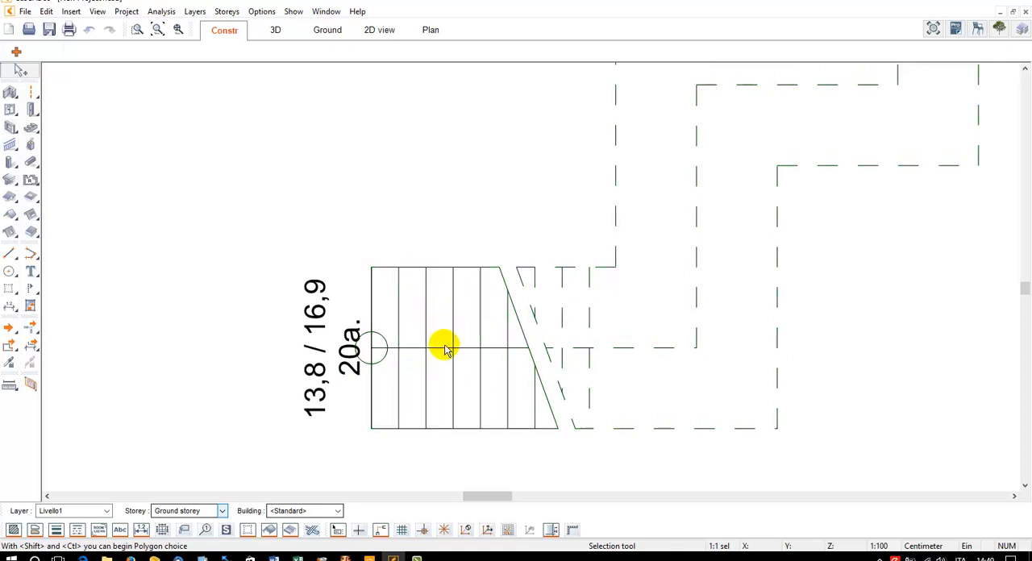
pyautogui.click(422, 329)
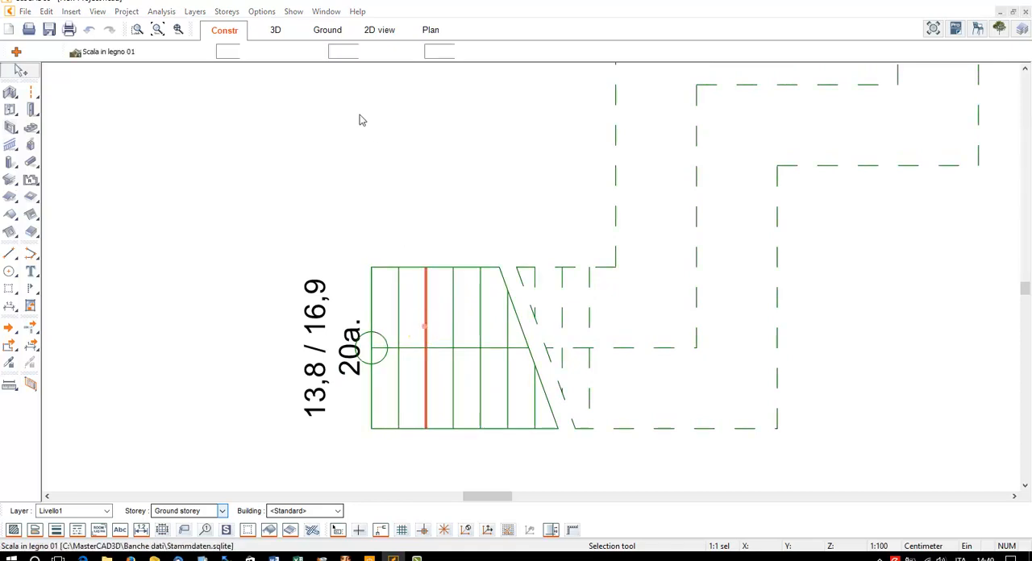
pyautogui.click(120, 73)
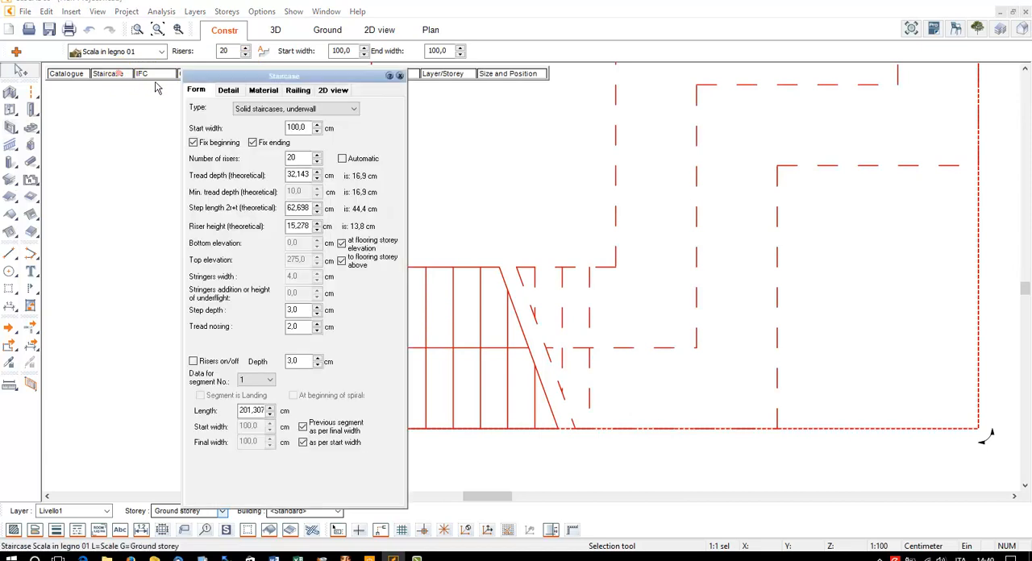
pyautogui.click(236, 90)
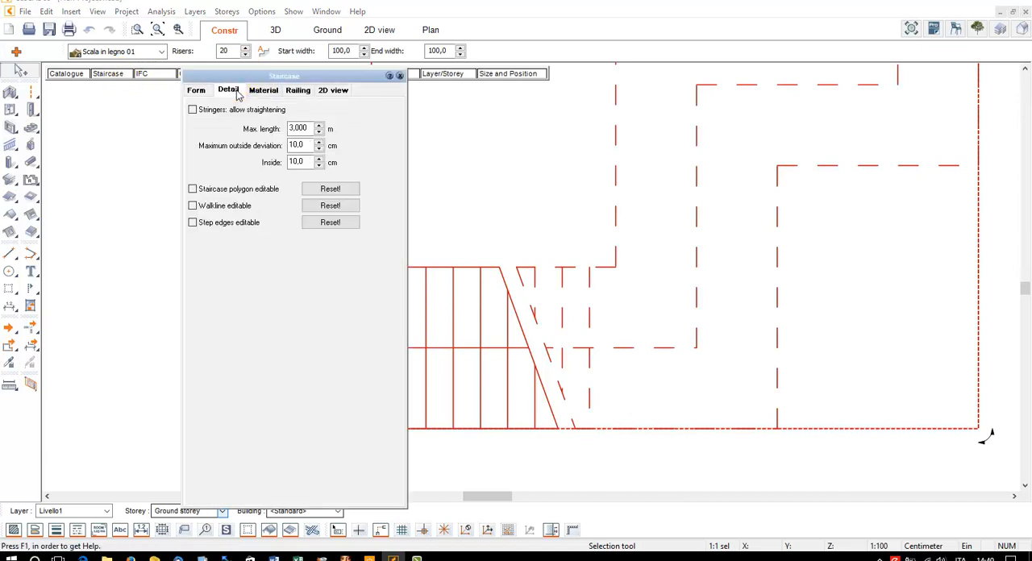
# Try the editable staircase polygon and walkline options, make only the step edges editable, and leave the settings
pyautogui.click(215, 194)
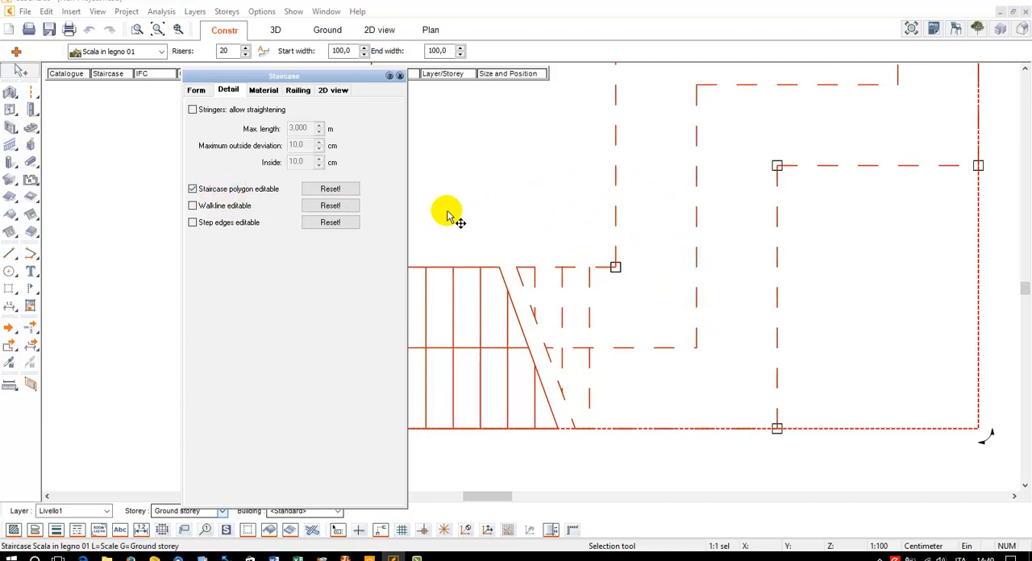
pyautogui.click(316, 205)
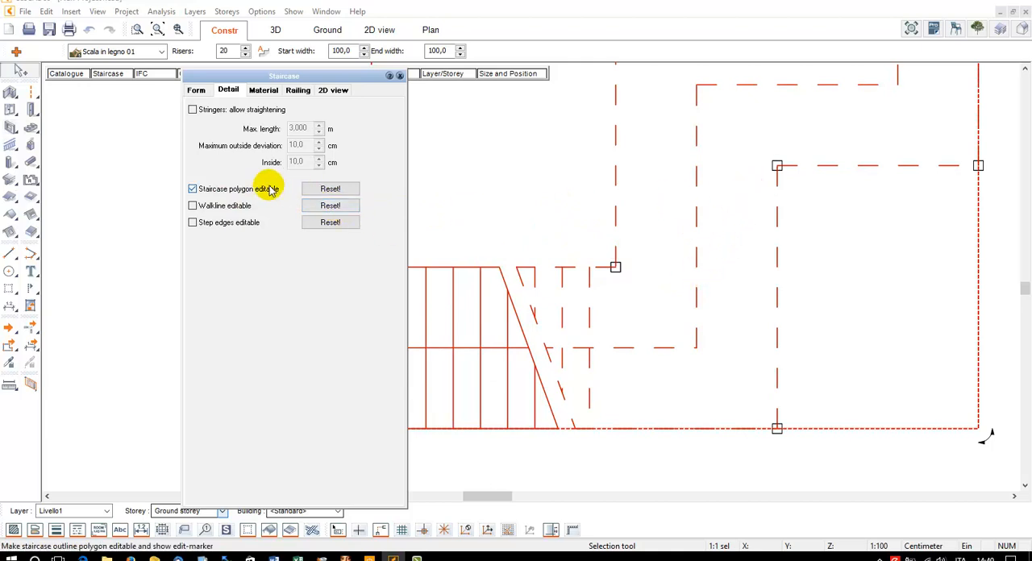
pyautogui.click(222, 194)
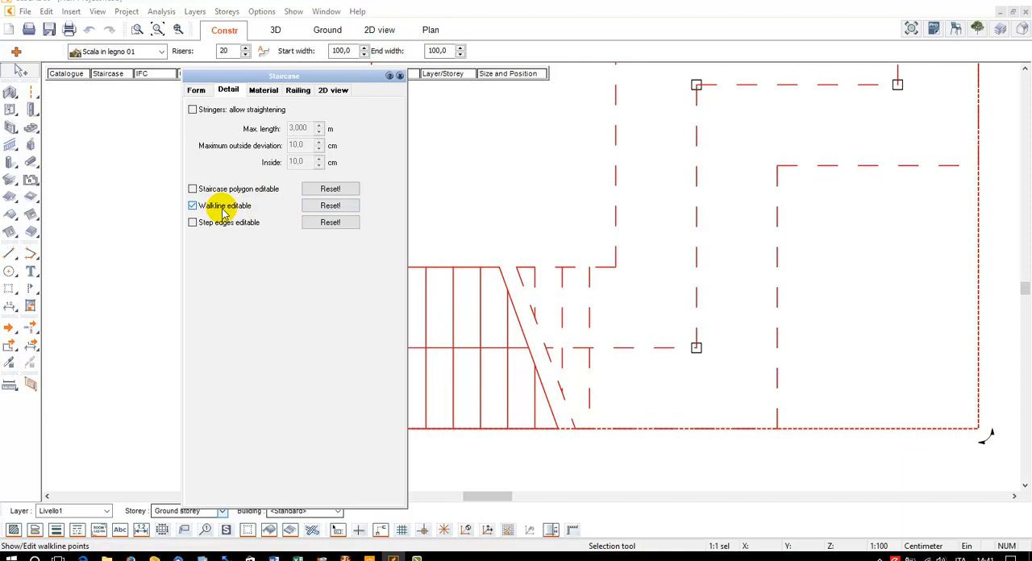
pyautogui.click(229, 226)
pyautogui.click(516, 212)
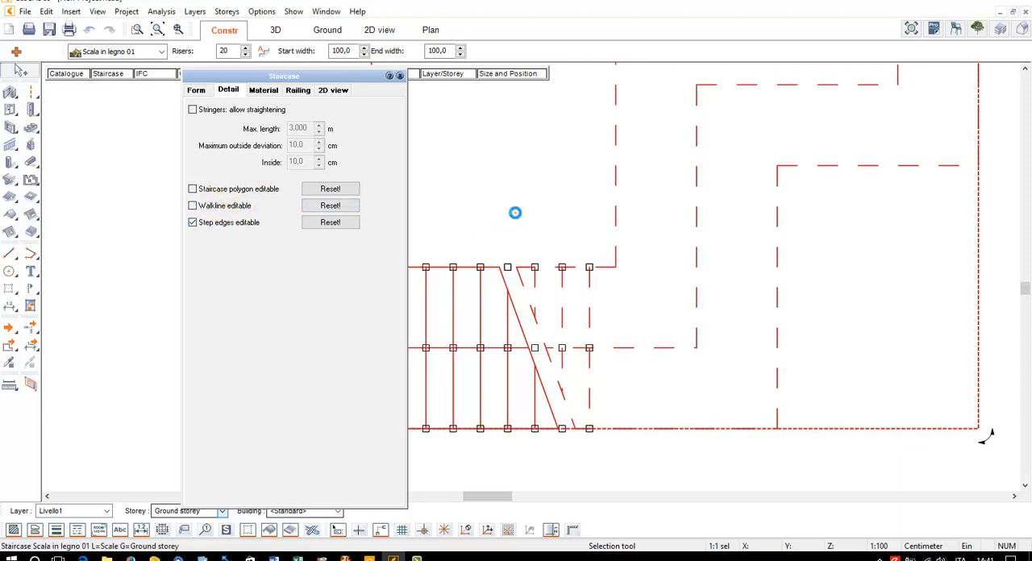
pyautogui.click(427, 297)
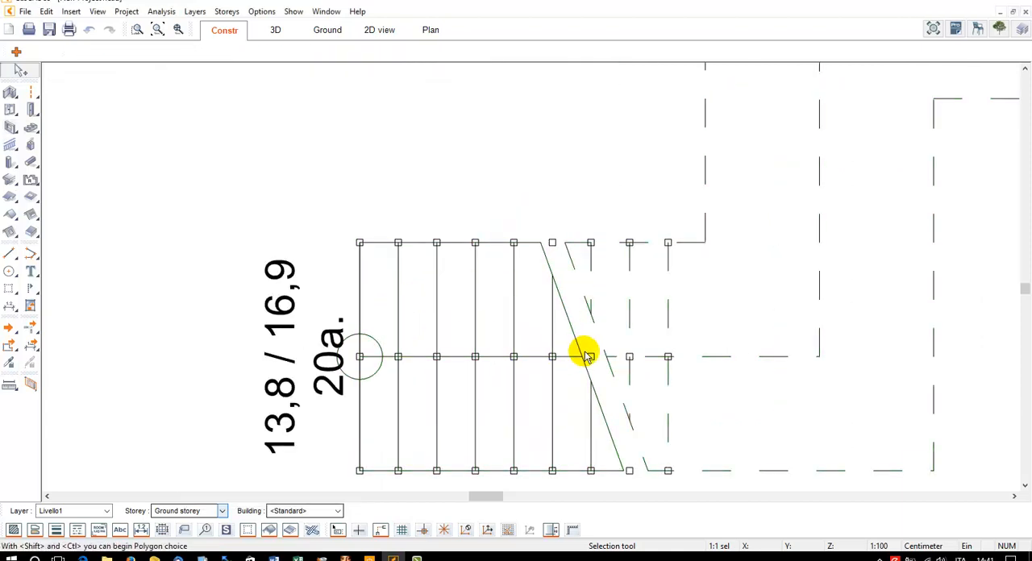
# Move the walkline point of step 1 slightly away from the staircase's start, widening the first tread
pyautogui.rightClick(398, 358)
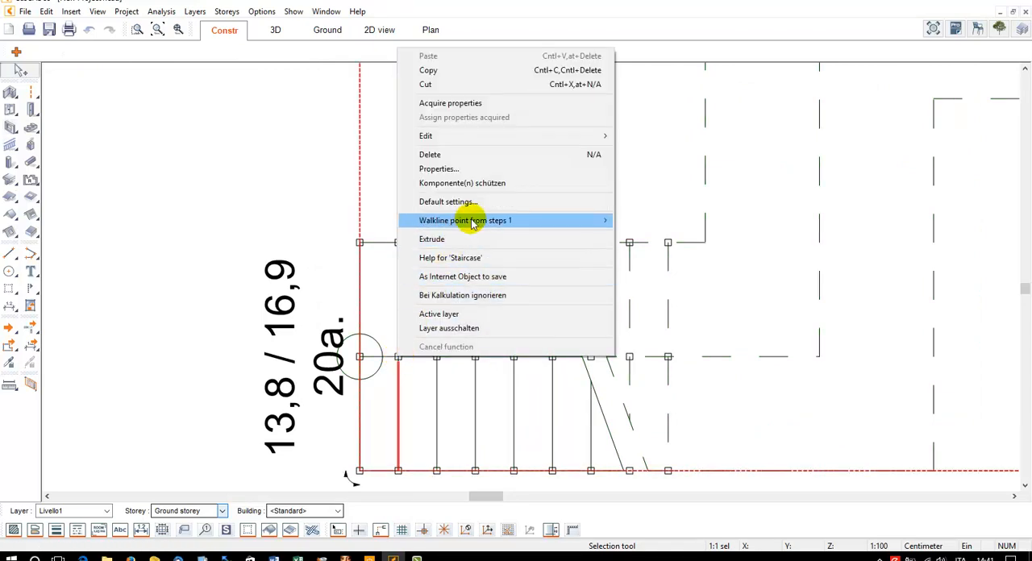
pyautogui.moveTo(473, 221)
pyautogui.click(641, 221)
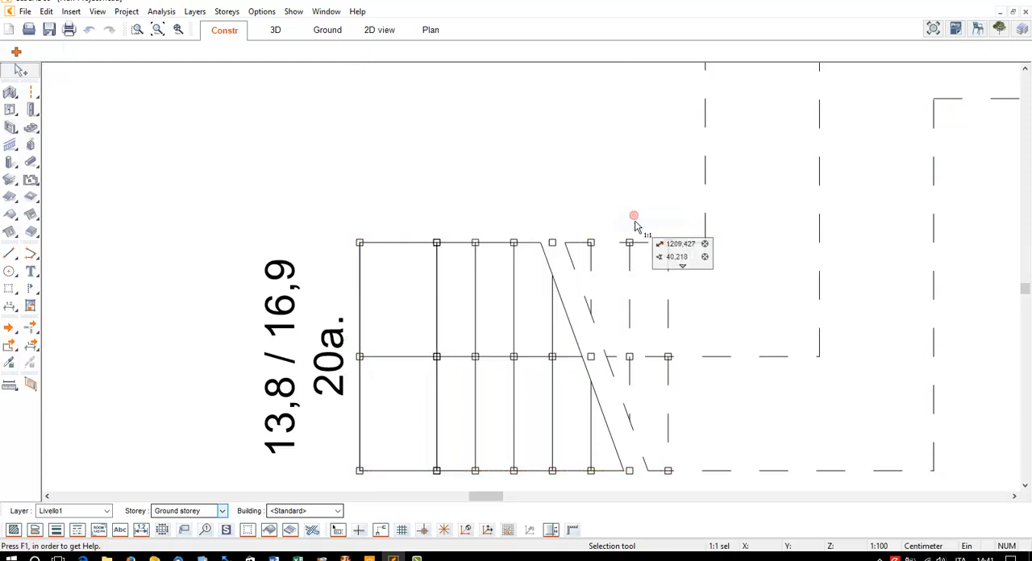
pyautogui.click(408, 345)
# Move the right step edge point of step 2 towards the staircase's start, so that the step edge runs at a slant
pyautogui.click(437, 358)
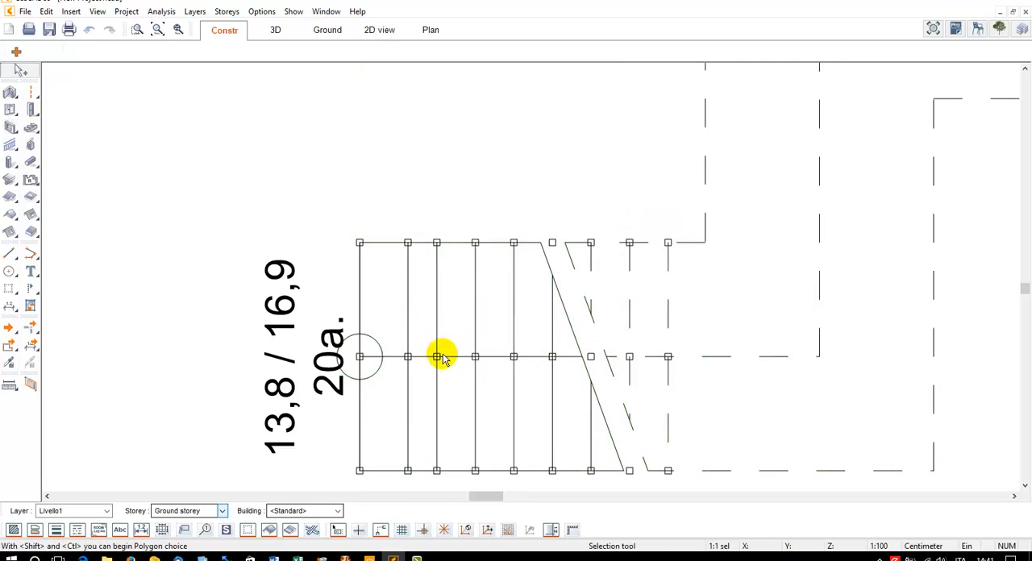
pyautogui.rightClick(437, 471)
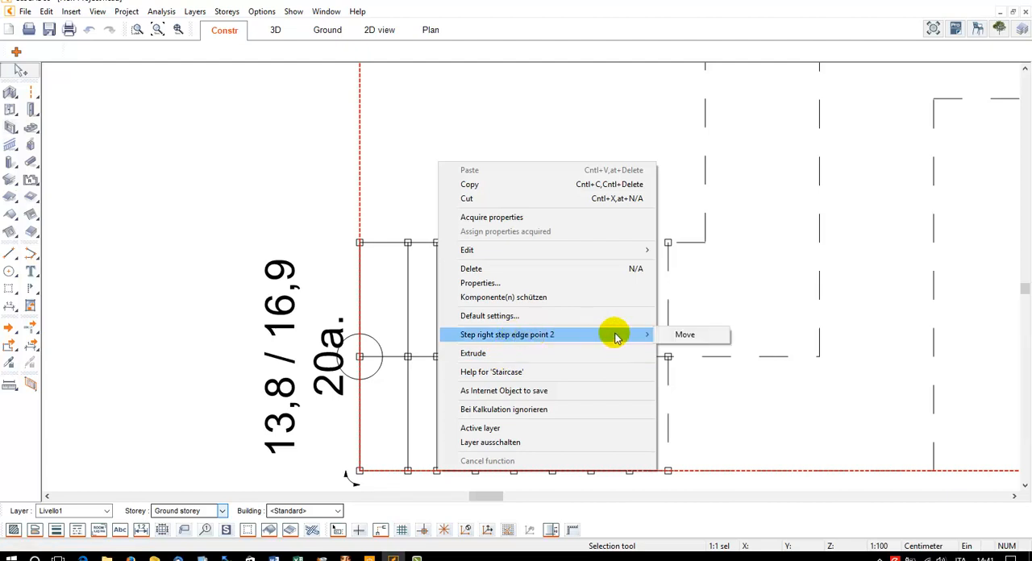
pyautogui.click(673, 335)
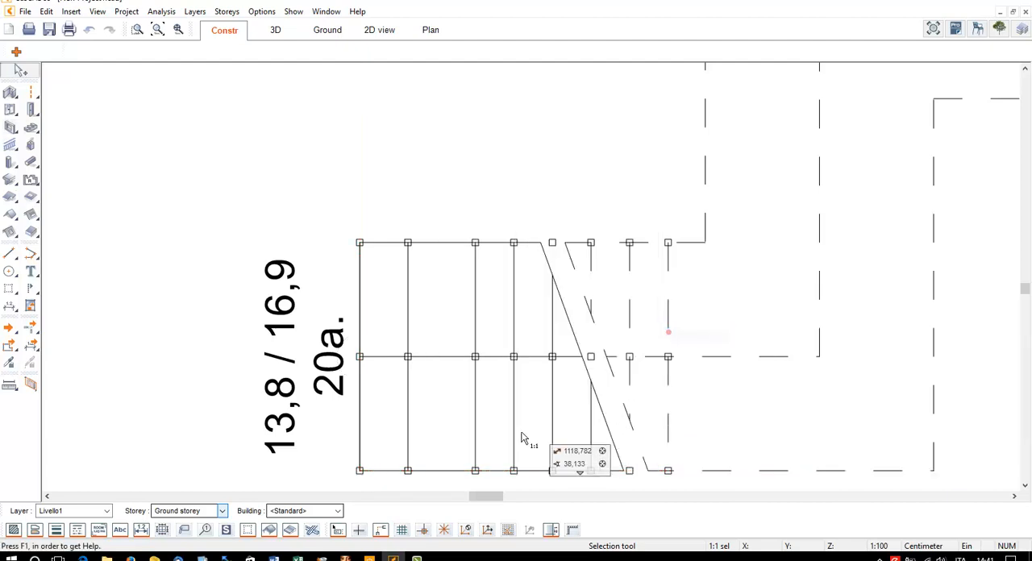
pyautogui.click(423, 471)
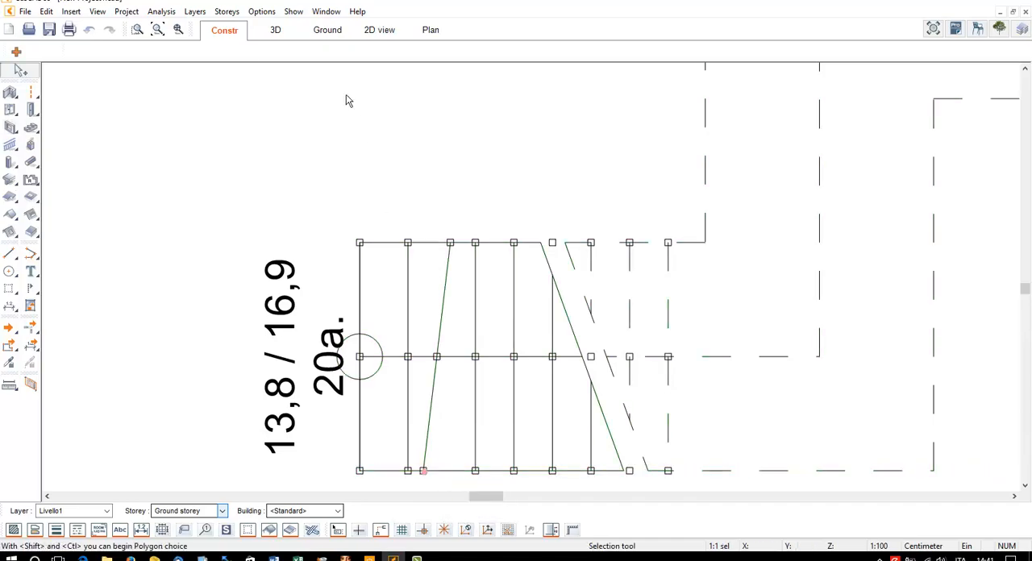
# Examine the slanted step in 3D, delete the outdoor staircase and show the whole building
pyautogui.click(283, 29)
pyautogui.scroll(4, 562, 357)
pyautogui.moveTo(563, 357); pyautogui.dragTo(498, 337, button='middle')
pyautogui.scroll(1, 716, 420)
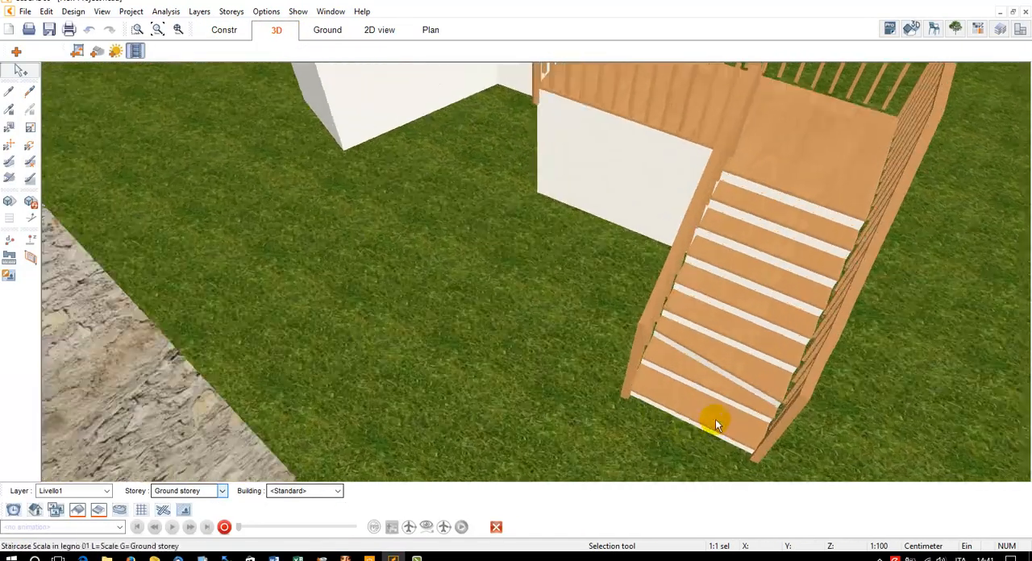
pyautogui.scroll(2, 715, 420)
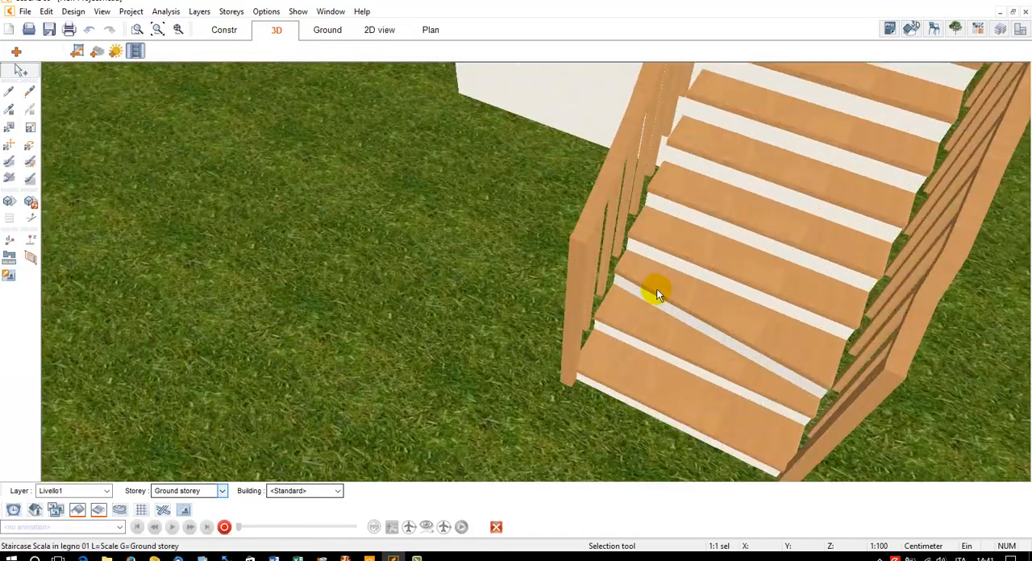
pyautogui.doubleClick(801, 349)
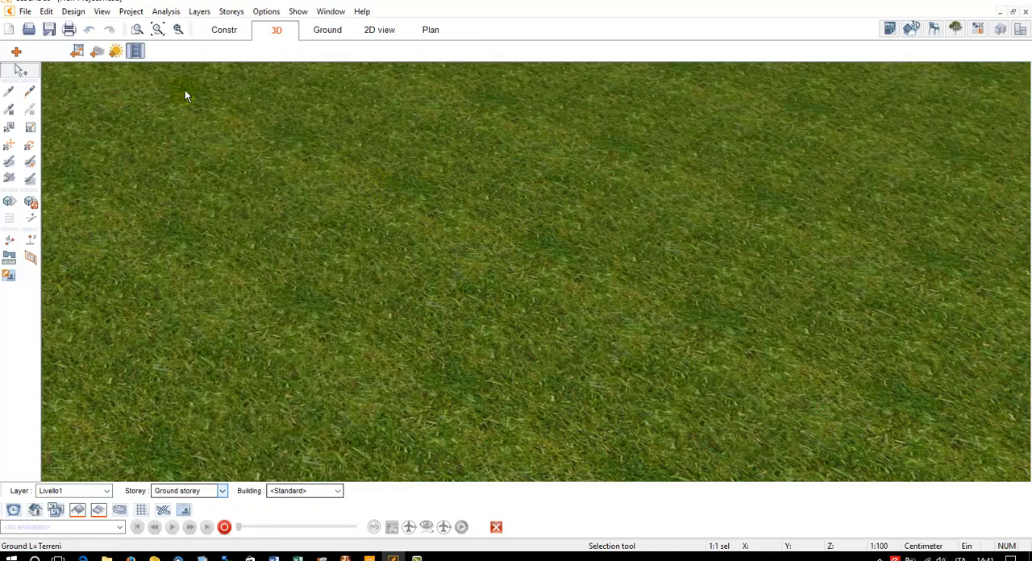
pyautogui.click(158, 30)
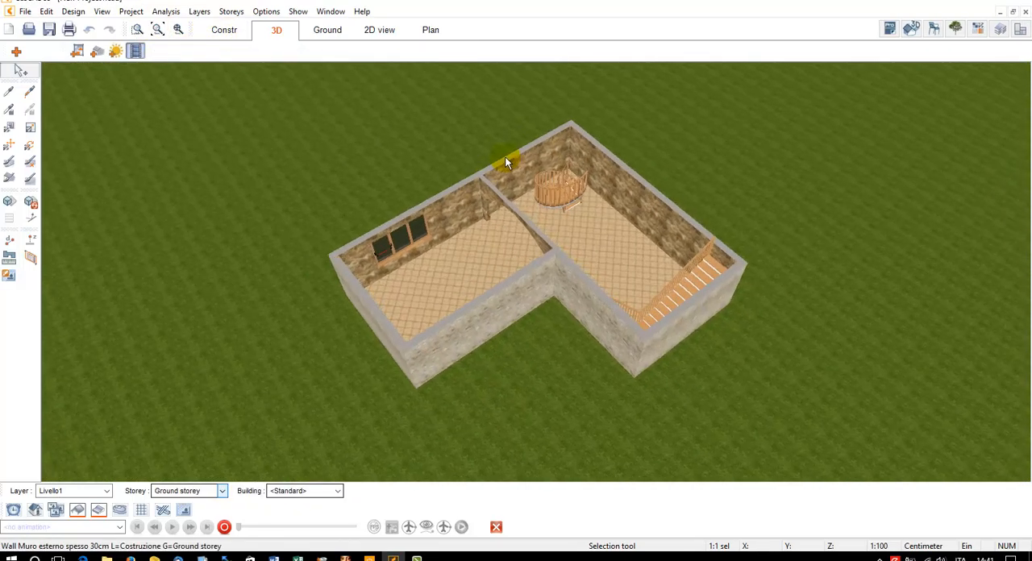
# In the construction plan, begin a universal staircase beside the building, drawing its outer outline about 2.94 m up, 1.13 m across, up again and along a slant
pyautogui.click(224, 30)
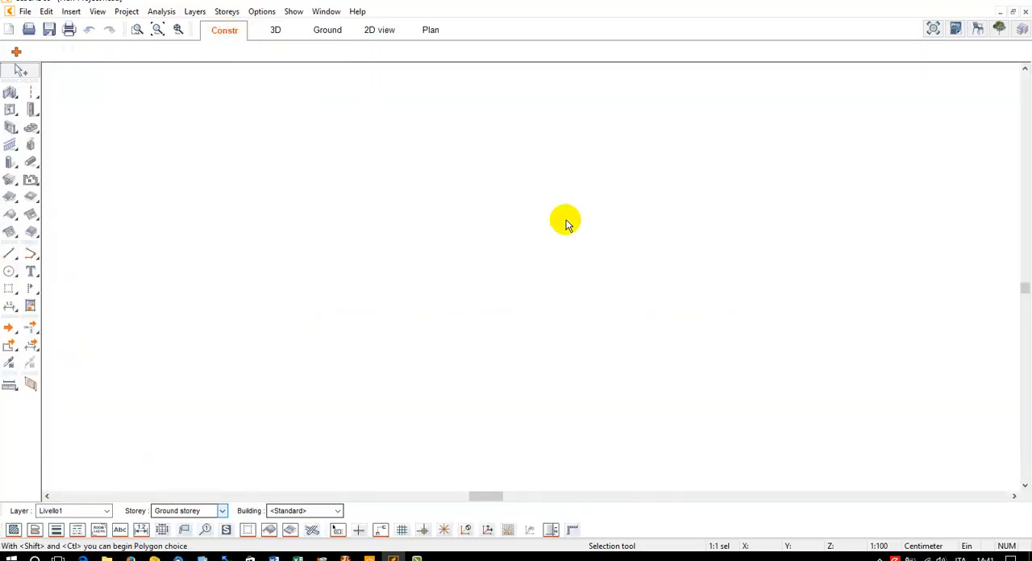
pyautogui.scroll(-1, 320, 237)
pyautogui.scroll(-2, 491, 289)
pyautogui.moveTo(496, 290); pyautogui.dragTo(573, 454, button='middle')
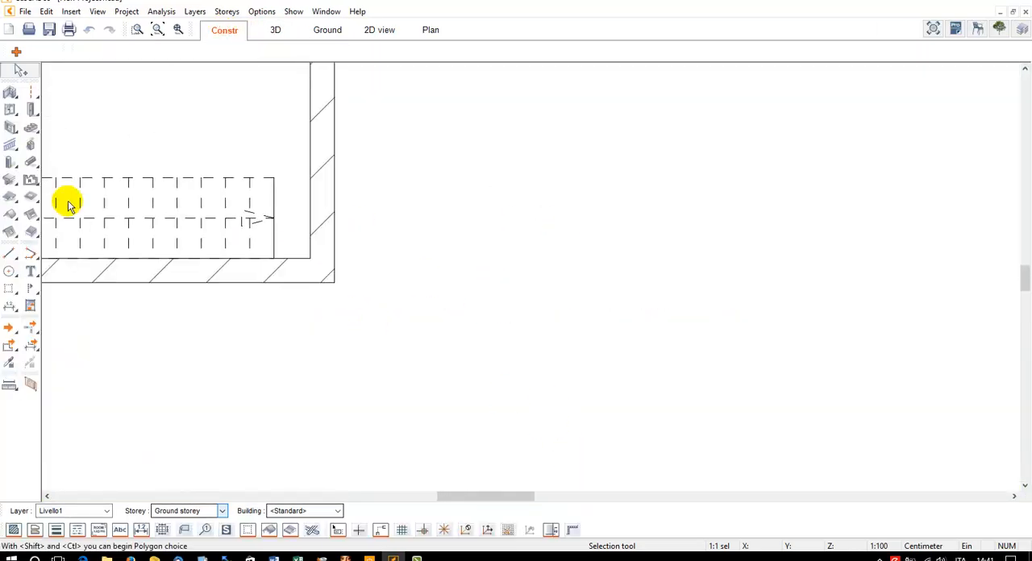
pyautogui.click(30, 127)
pyautogui.click(71, 54)
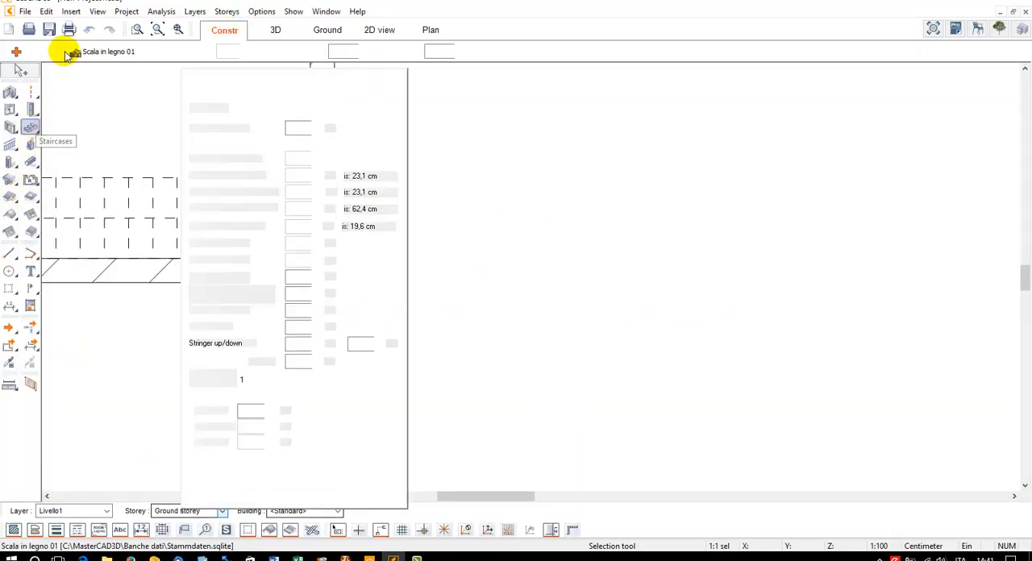
pyautogui.click(48, 50)
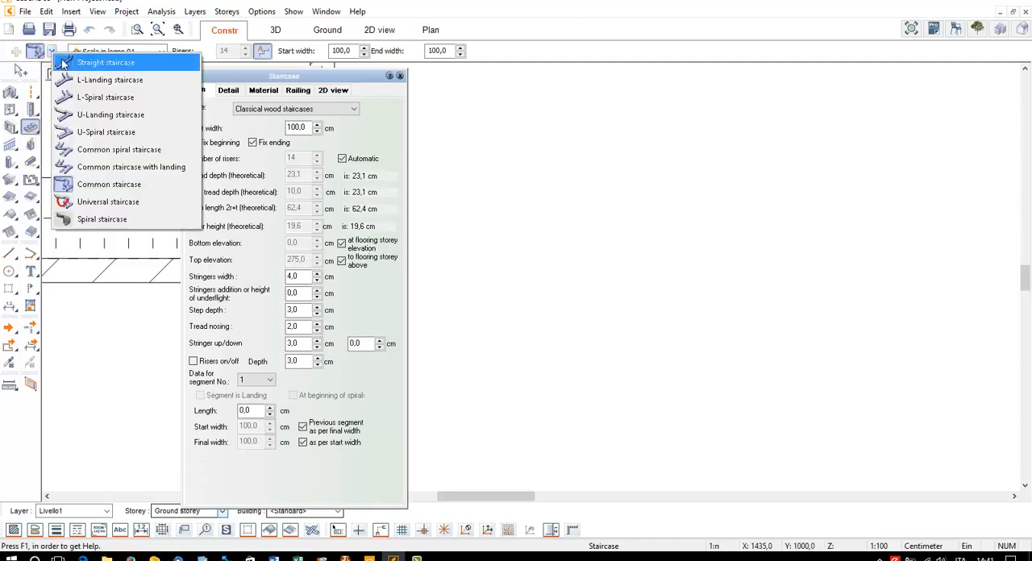
pyautogui.click(109, 202)
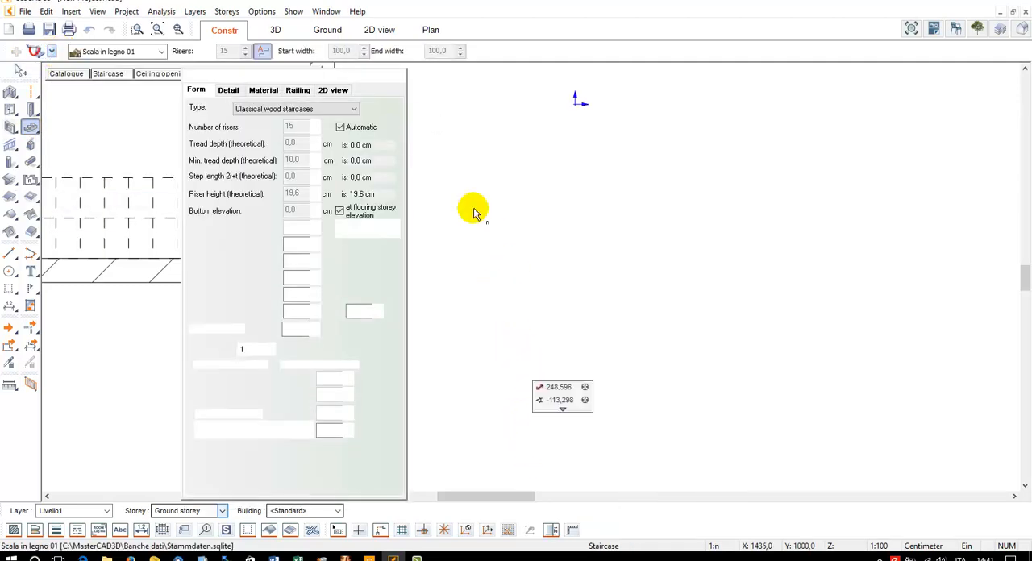
pyautogui.click(406, 73)
pyautogui.scroll(-1, 469, 408)
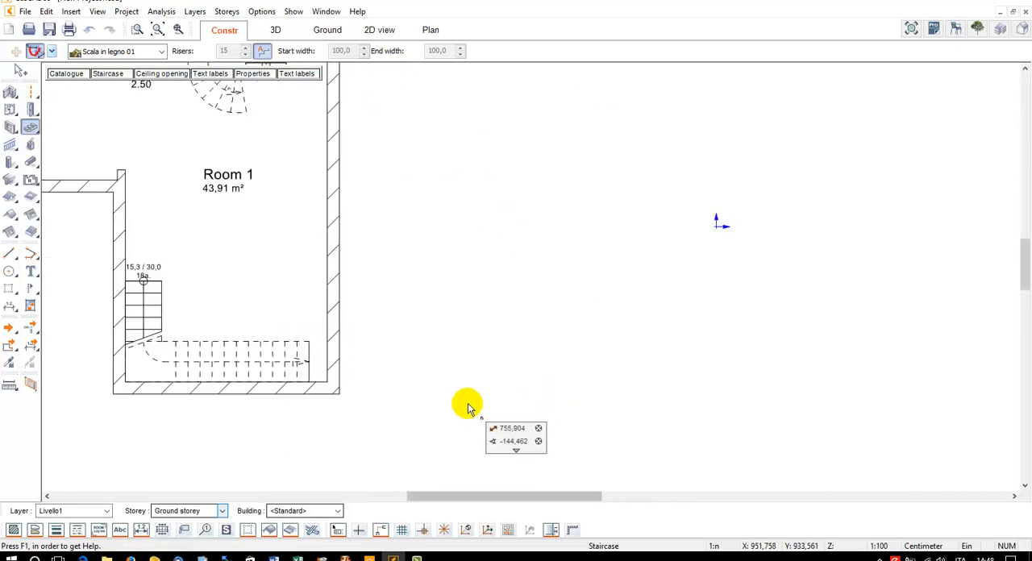
pyautogui.click(468, 404)
pyautogui.click(468, 286)
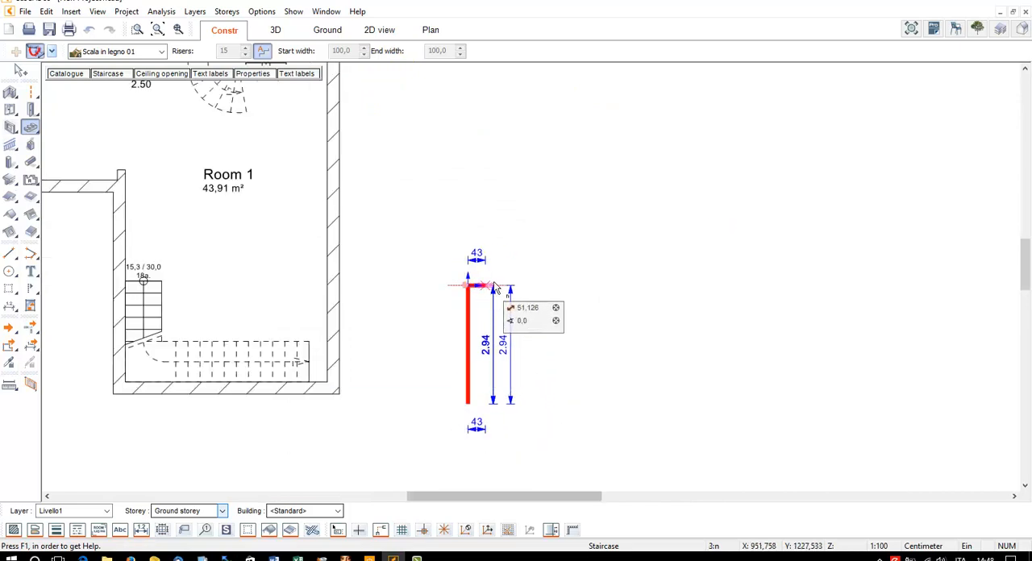
pyautogui.click(514, 286)
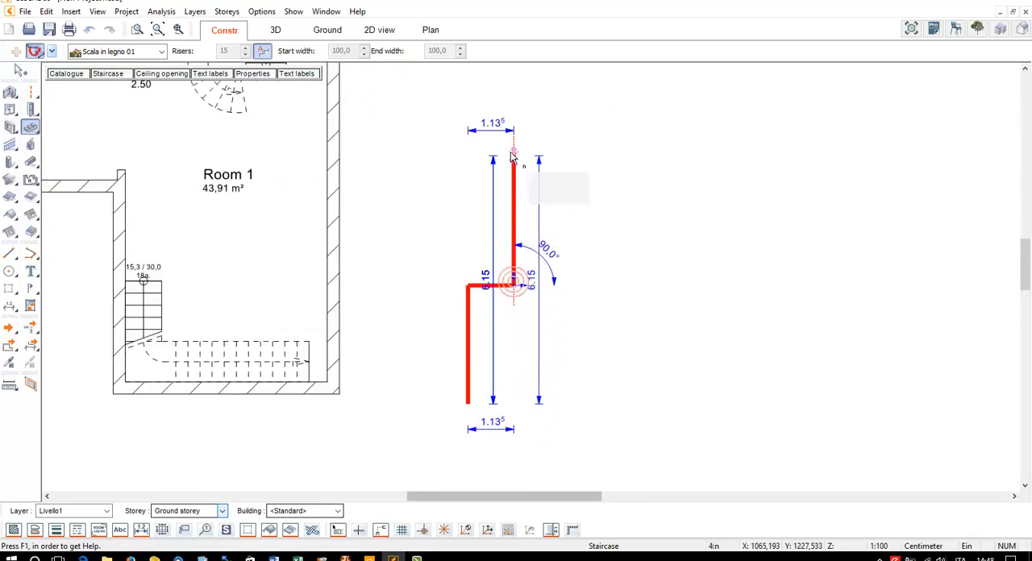
pyautogui.click(514, 134)
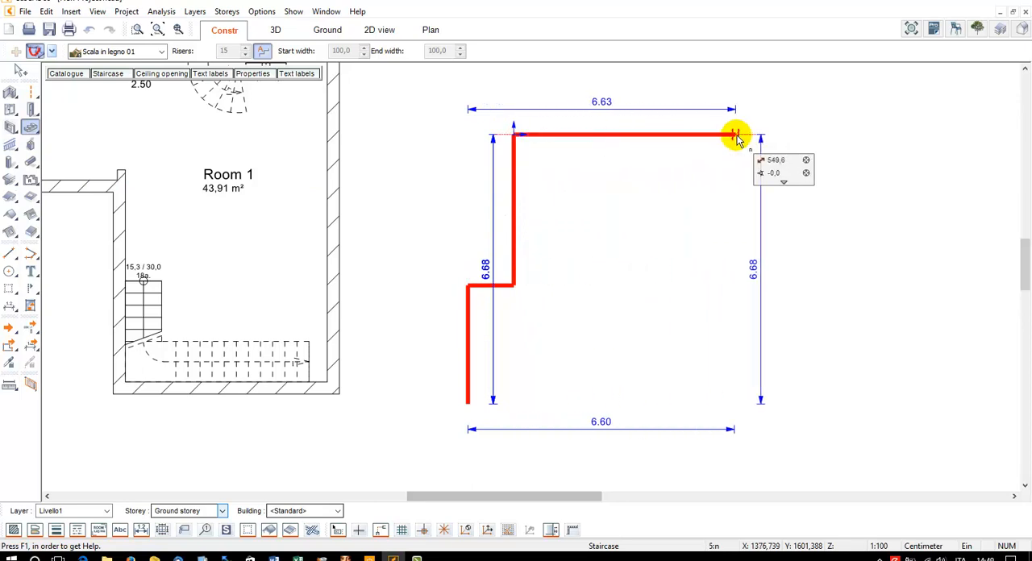
pyautogui.click(790, 89)
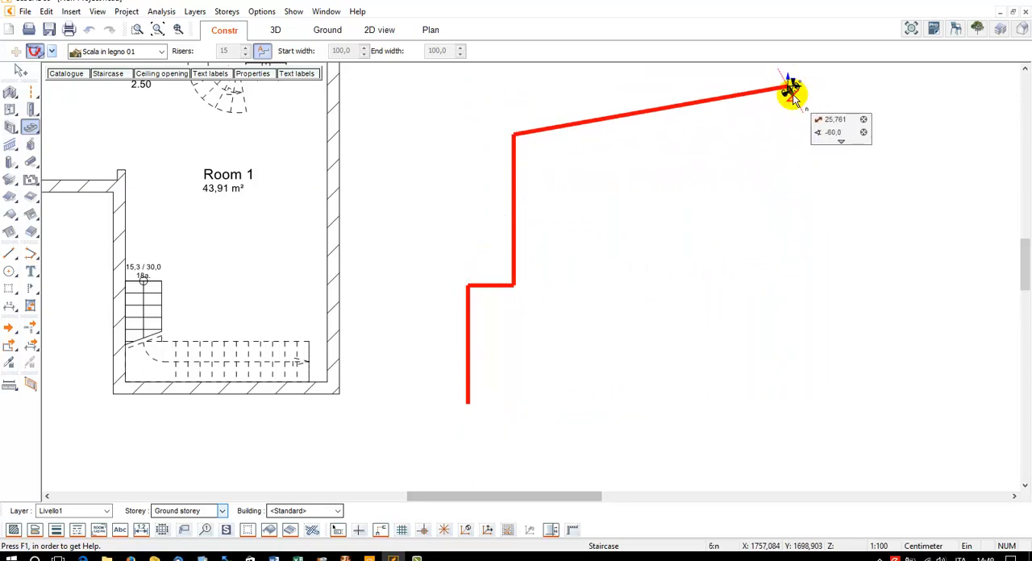
# Complete the staircase polygon with an exit edge about 2.5 m long and a stepped inner side running back to the entry edge
pyautogui.click(789, 189)
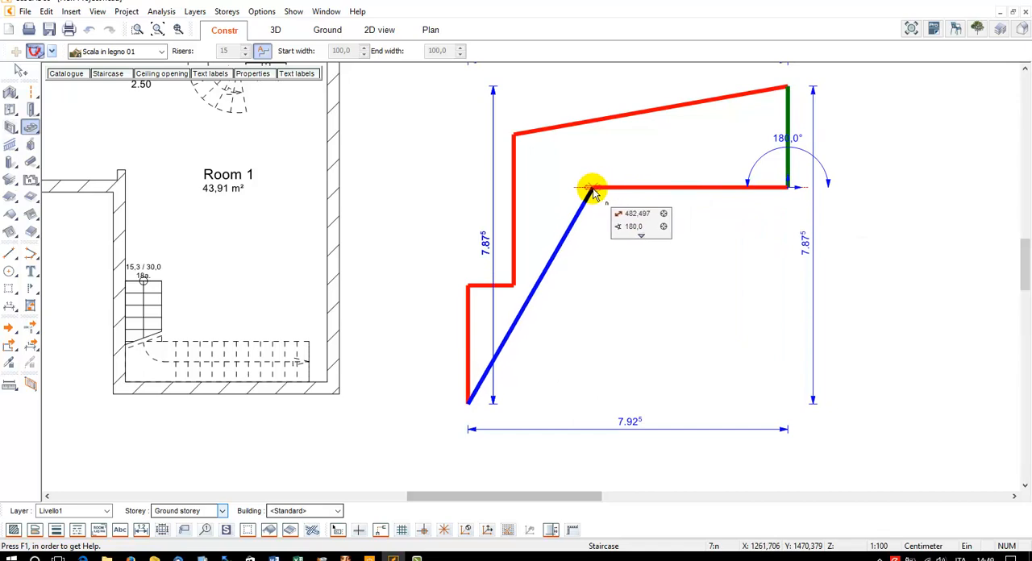
pyautogui.click(593, 189)
pyautogui.click(593, 258)
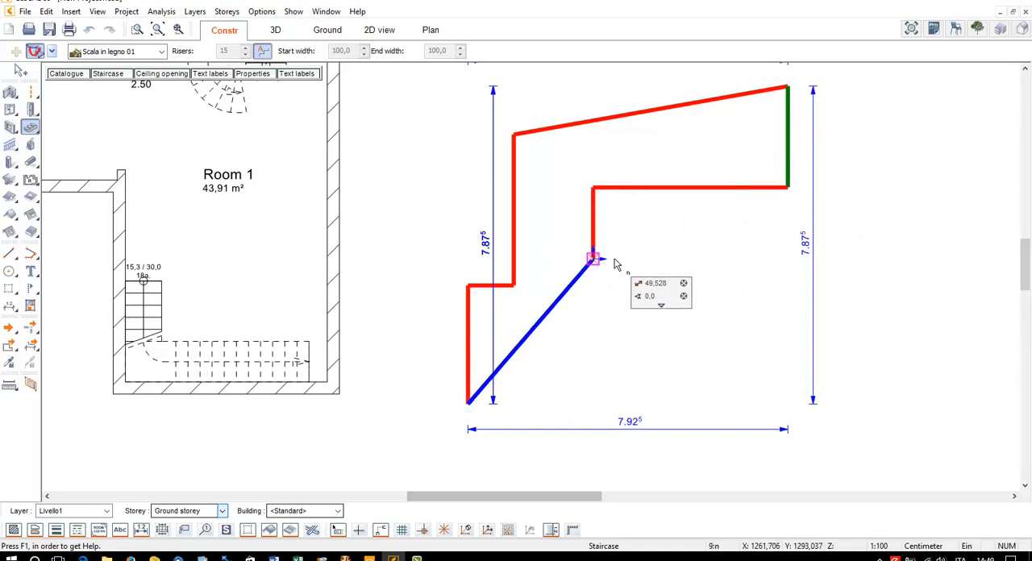
pyautogui.click(624, 258)
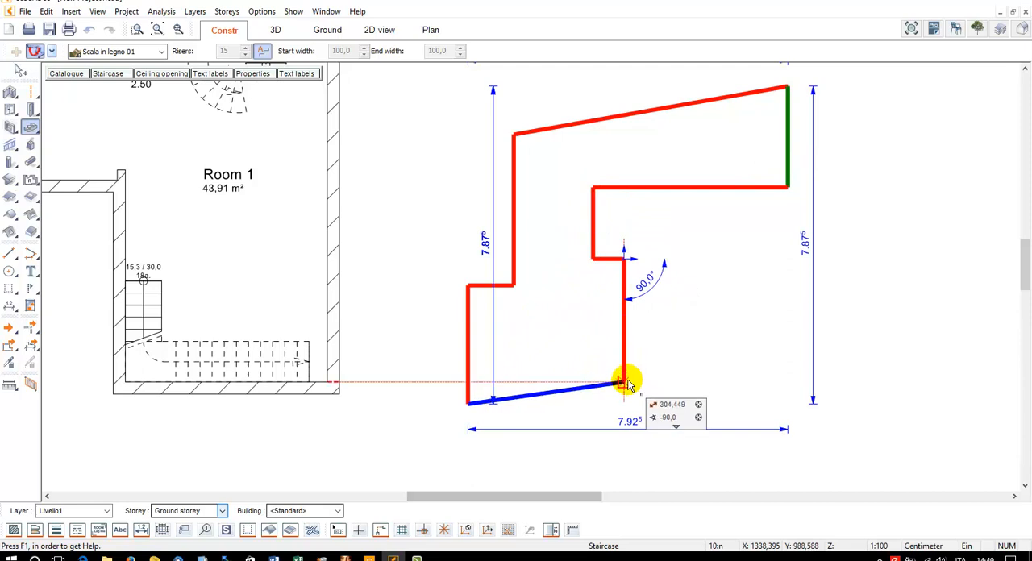
pyautogui.click(624, 346)
pyautogui.click(579, 343)
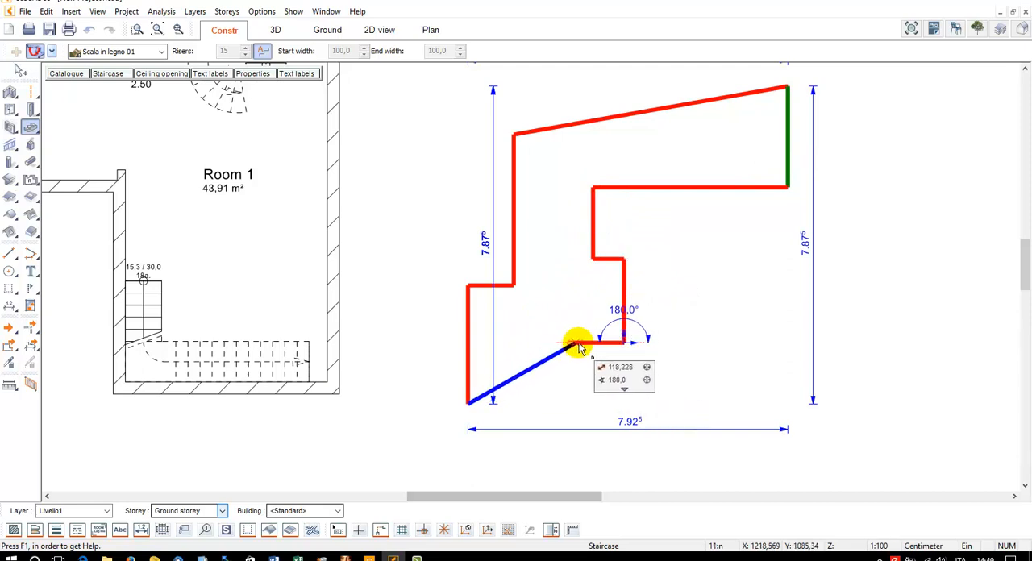
pyautogui.click(586, 409)
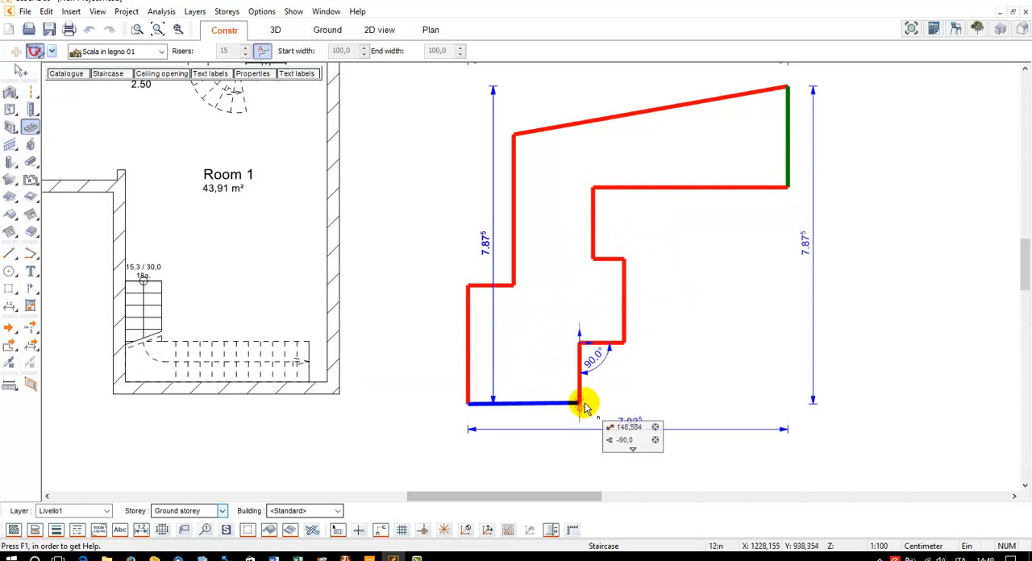
pyautogui.click(586, 409)
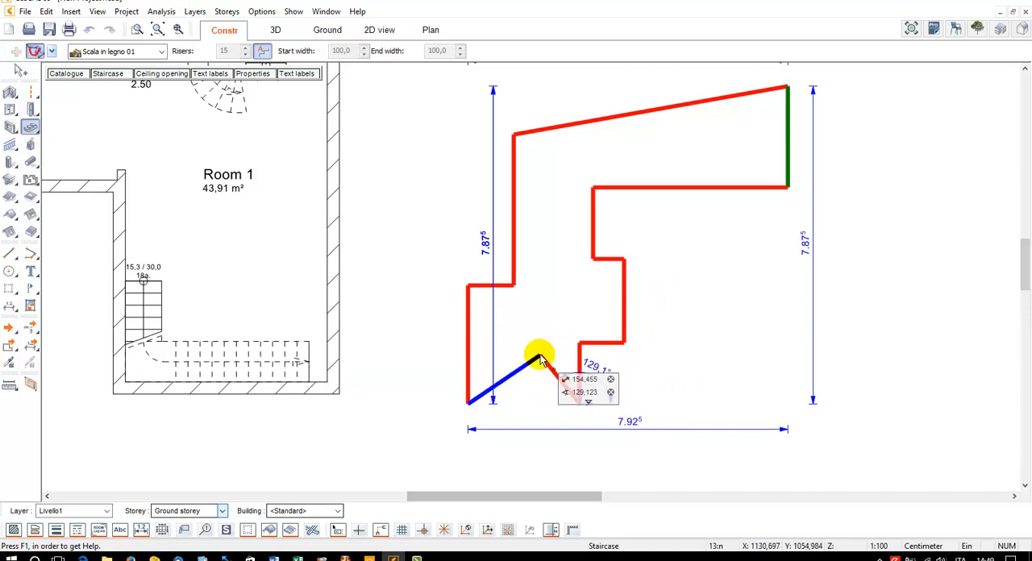
# Draw an L-shaped walkline from the middle of the entry edge up and about 6.13 m across to the exit edge, and finish the staircase
pyautogui.click(539, 403)
pyautogui.click(541, 156)
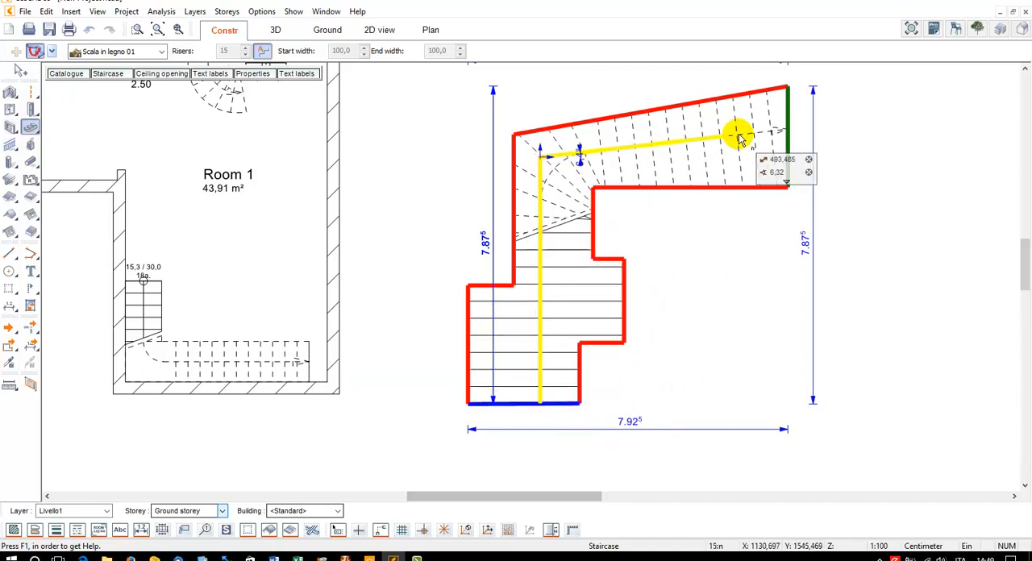
pyautogui.click(788, 156)
pyautogui.press('Escape')
pyautogui.press('Escape')
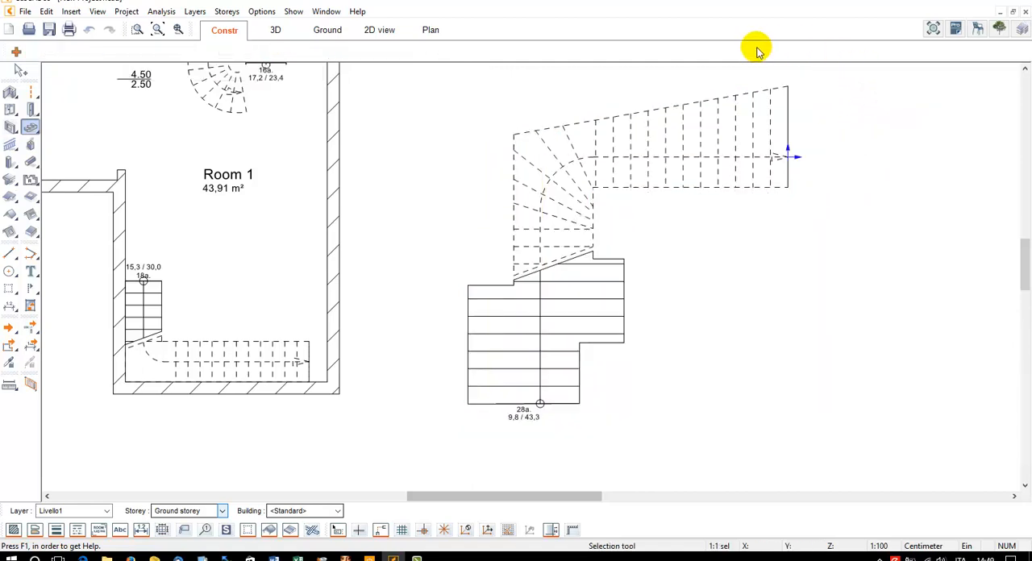
# View the new outdoor staircase in 3D and change its type to Solid staircases with side panel
pyautogui.click(275, 30)
pyautogui.scroll(-3, 615, 214)
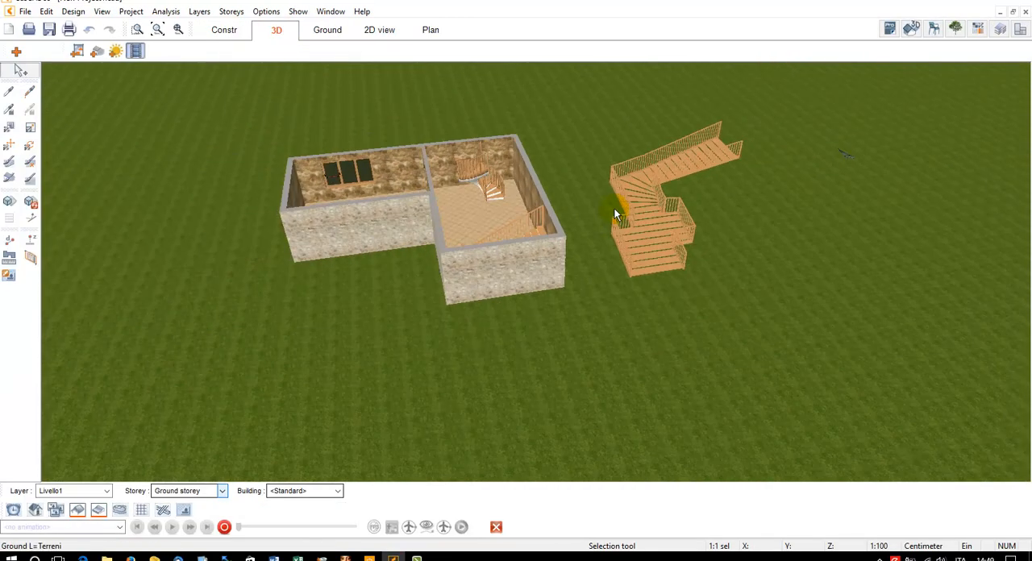
pyautogui.moveTo(615, 214); pyautogui.dragTo(697, 196)
pyautogui.scroll(4, 696, 196)
pyautogui.scroll(1, 698, 195)
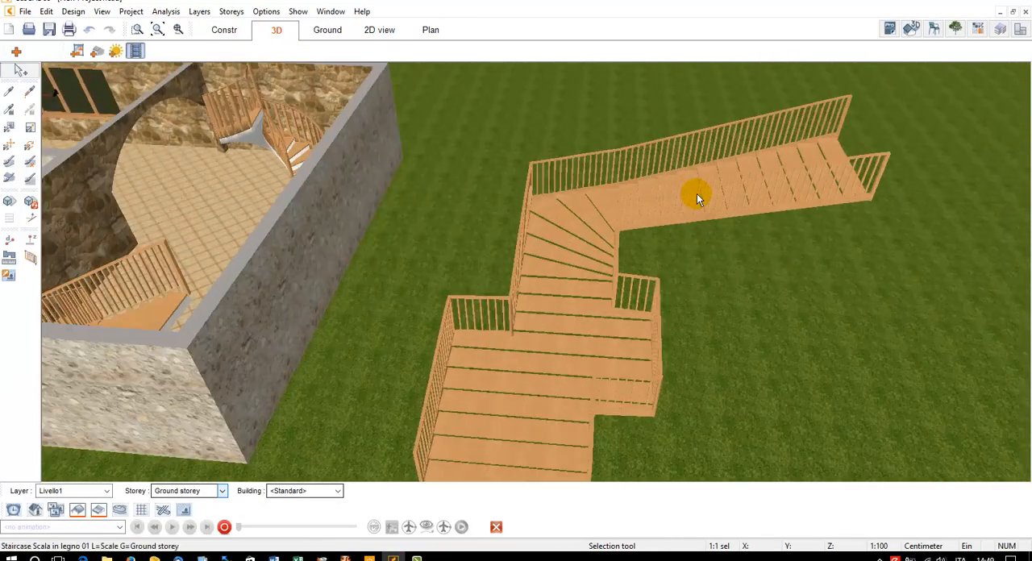
pyautogui.moveTo(698, 194); pyautogui.dragTo(688, 211, button='middle')
pyautogui.click(576, 328)
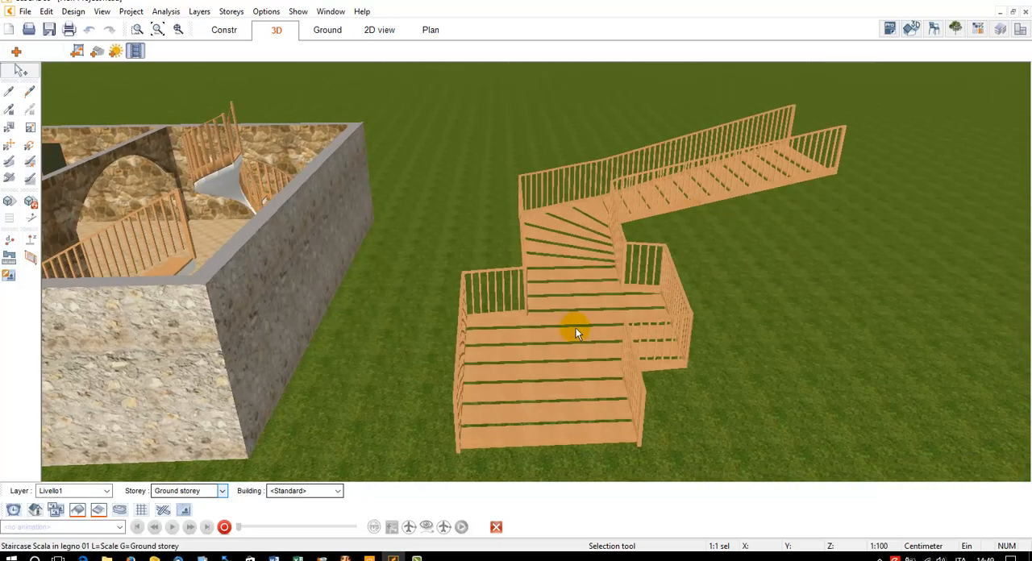
pyautogui.moveTo(504, 221); pyautogui.dragTo(585, 263, button='middle')
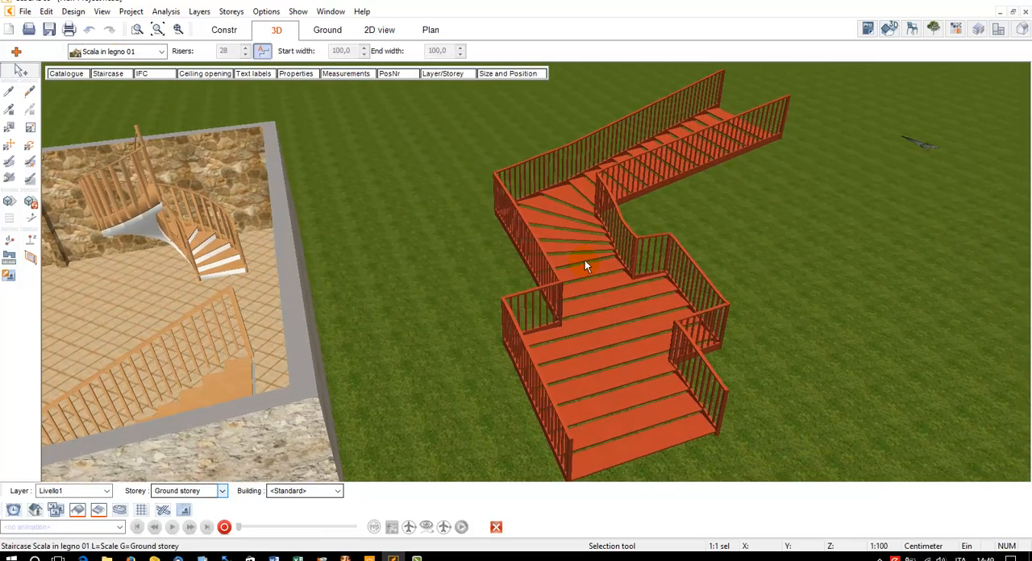
pyautogui.click(107, 73)
pyautogui.click(296, 108)
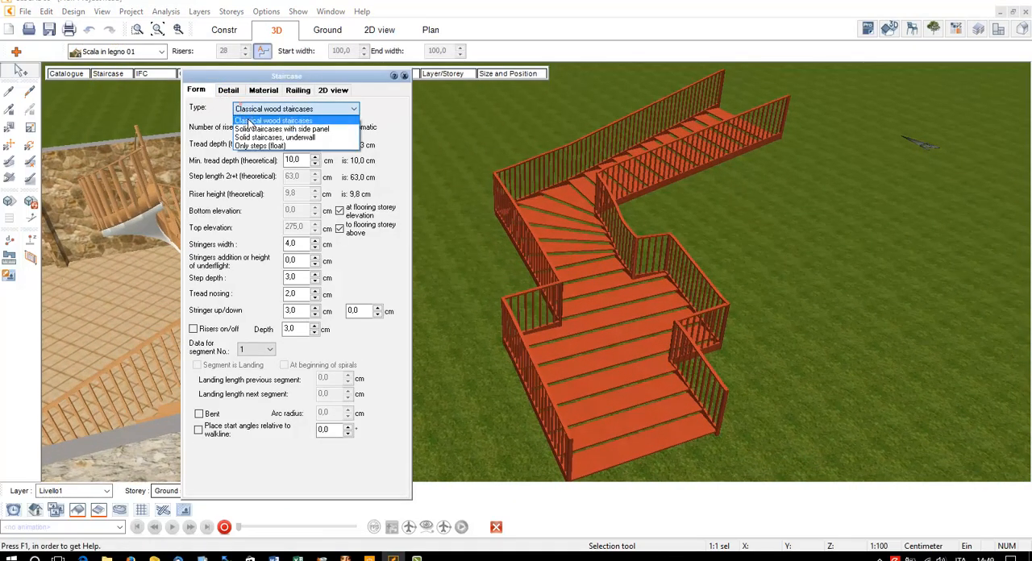
pyautogui.click(266, 121)
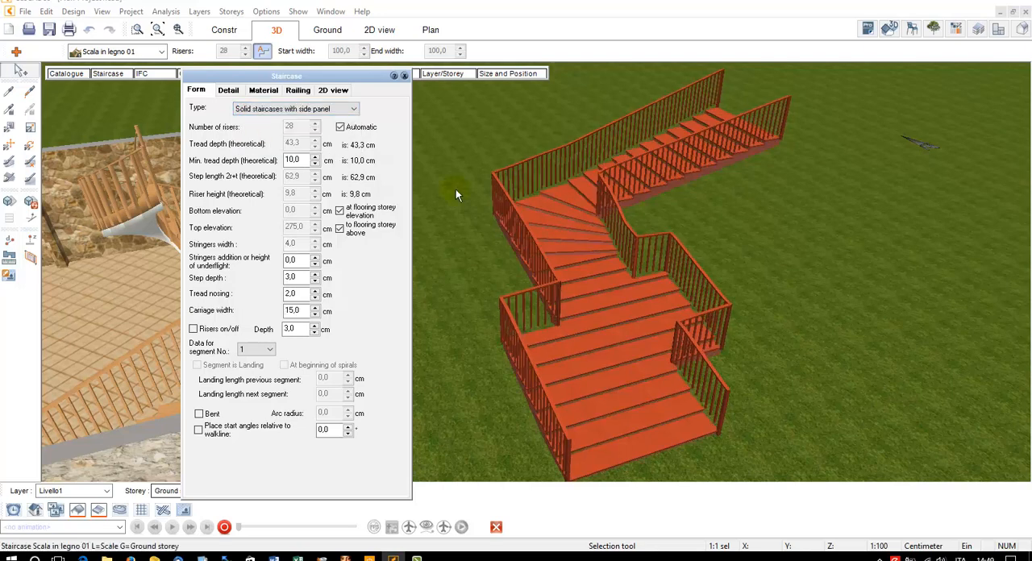
# Turn off the automatic riser calculation, set the staircase's number of risers to 29, and leave the settings
pyautogui.click(340, 127)
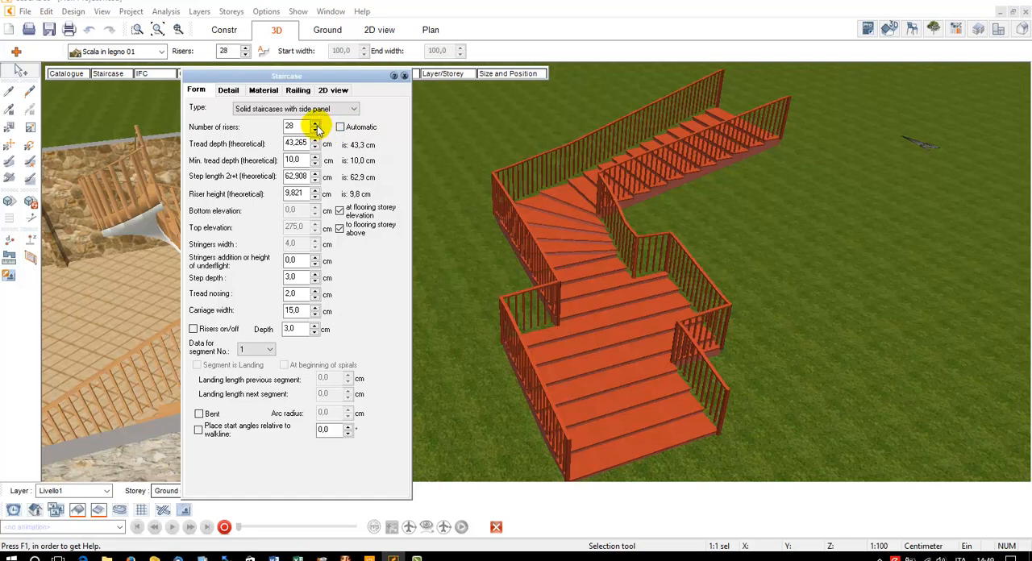
pyautogui.click(315, 125)
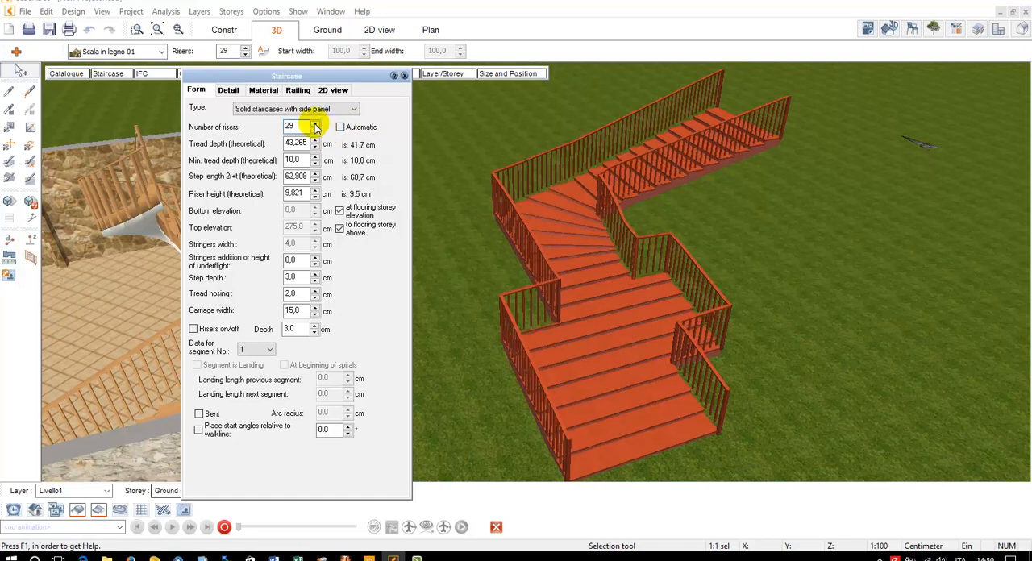
pyautogui.click(385, 109)
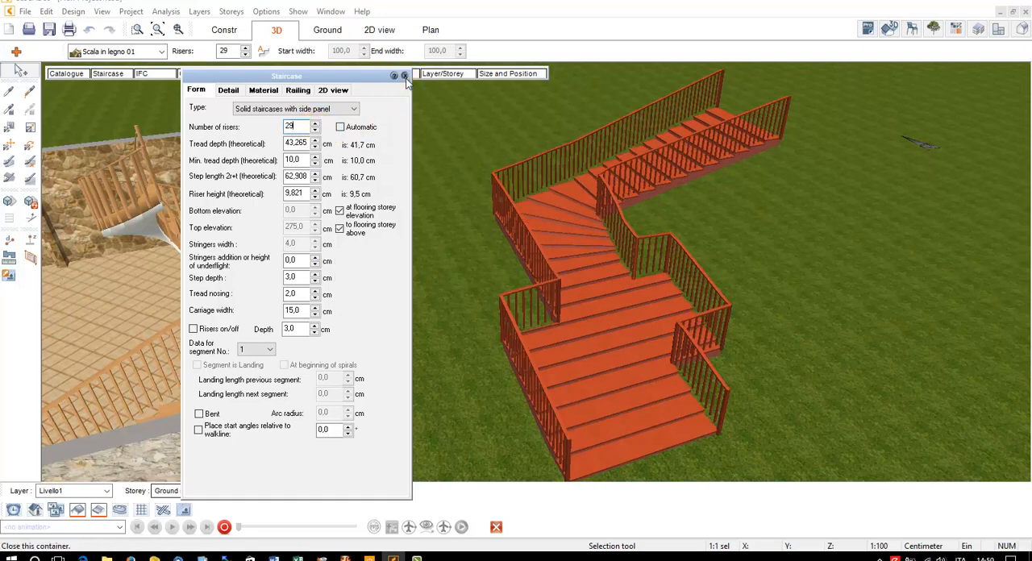
pyautogui.click(405, 75)
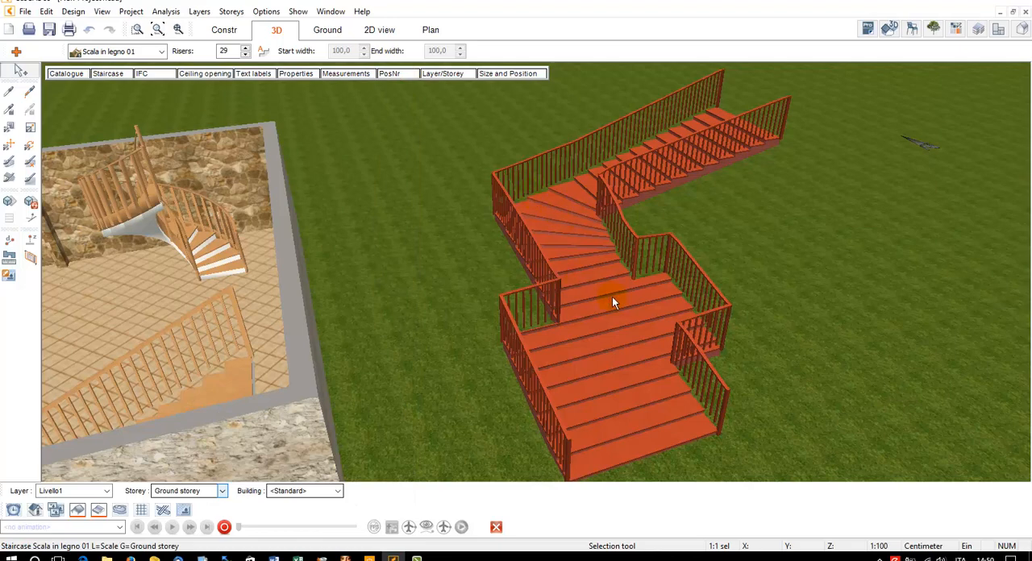
# Delete the outdoor universal staircase and show the whole building in 3D
pyautogui.press('Delete')
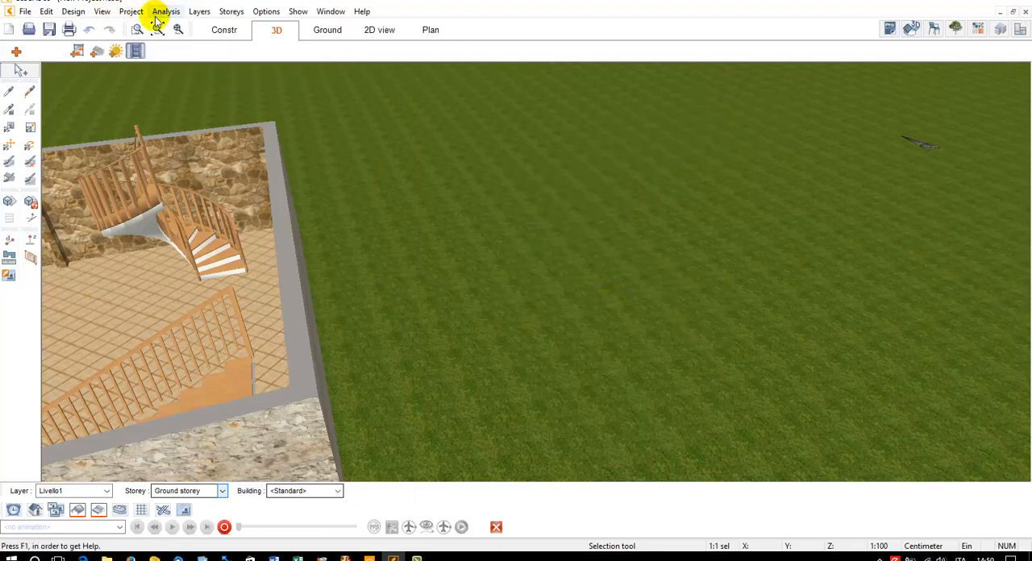
pyautogui.click(157, 28)
pyautogui.moveTo(542, 265); pyautogui.dragTo(613, 288, button='middle')
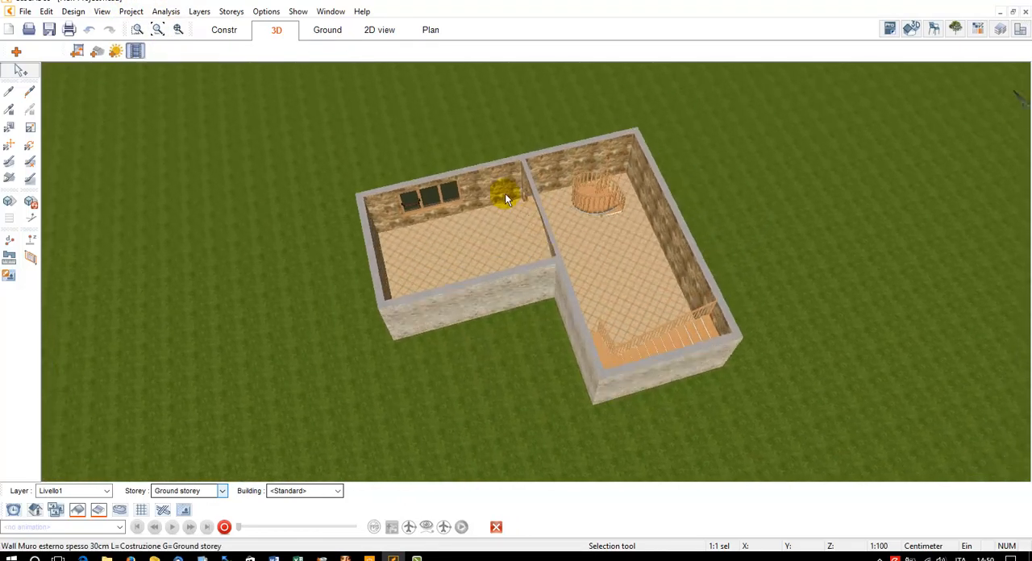
# In the construction plan, start a polygonal slab on the upper wall's outer face with a first edge 150 cm long, perpendicular to the wall
pyautogui.click(215, 32)
pyautogui.click(157, 29)
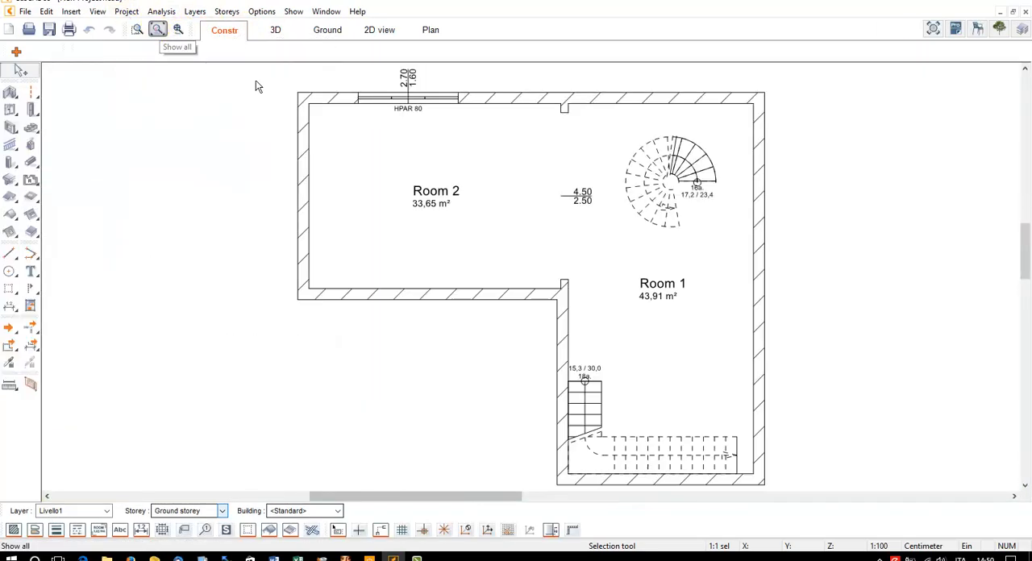
pyautogui.scroll(-2, 466, 205)
pyautogui.moveTo(466, 203); pyautogui.dragTo(403, 204, button='middle')
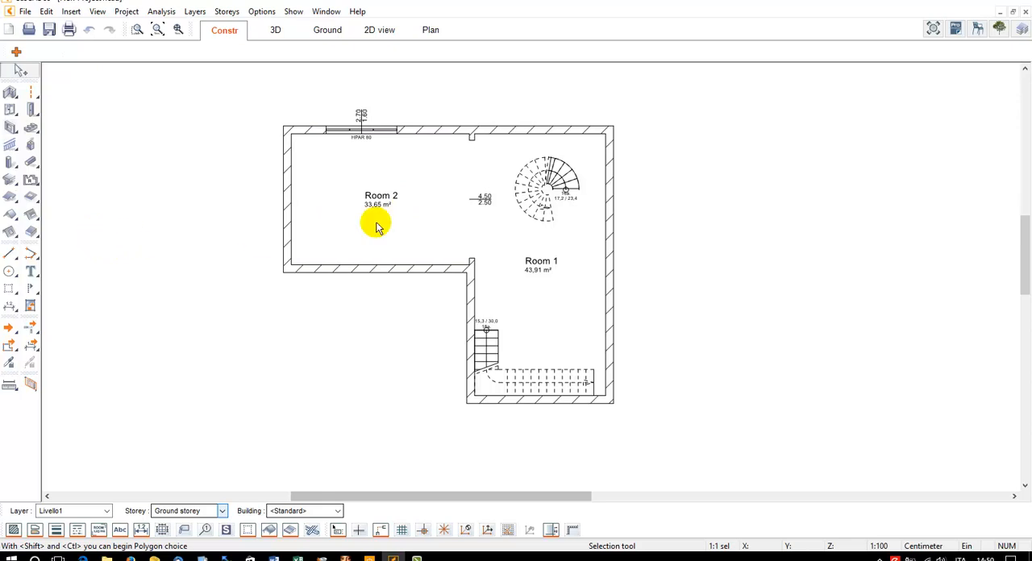
pyautogui.moveTo(461, 215); pyautogui.dragTo(442, 296, button='middle')
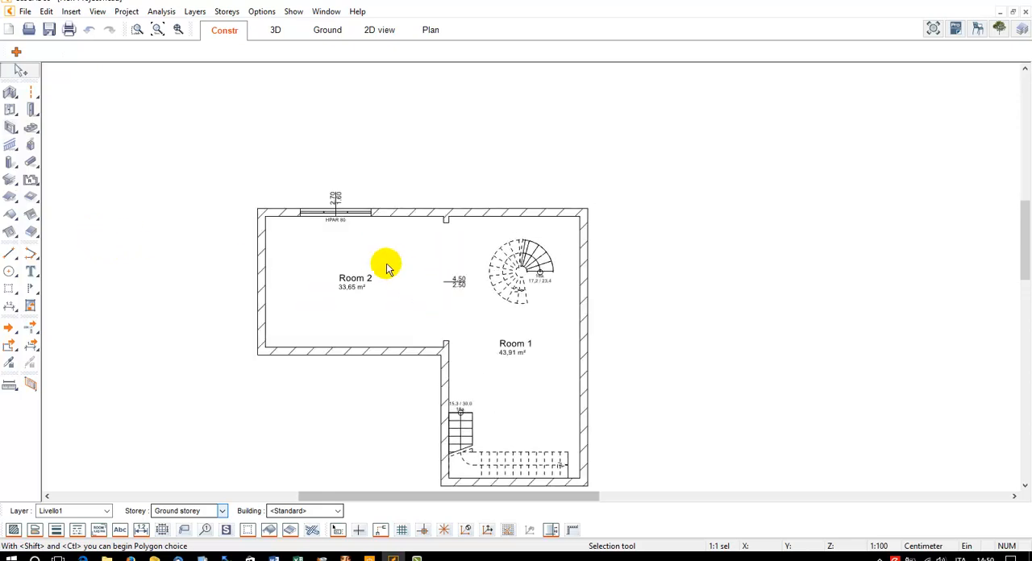
pyautogui.click(31, 230)
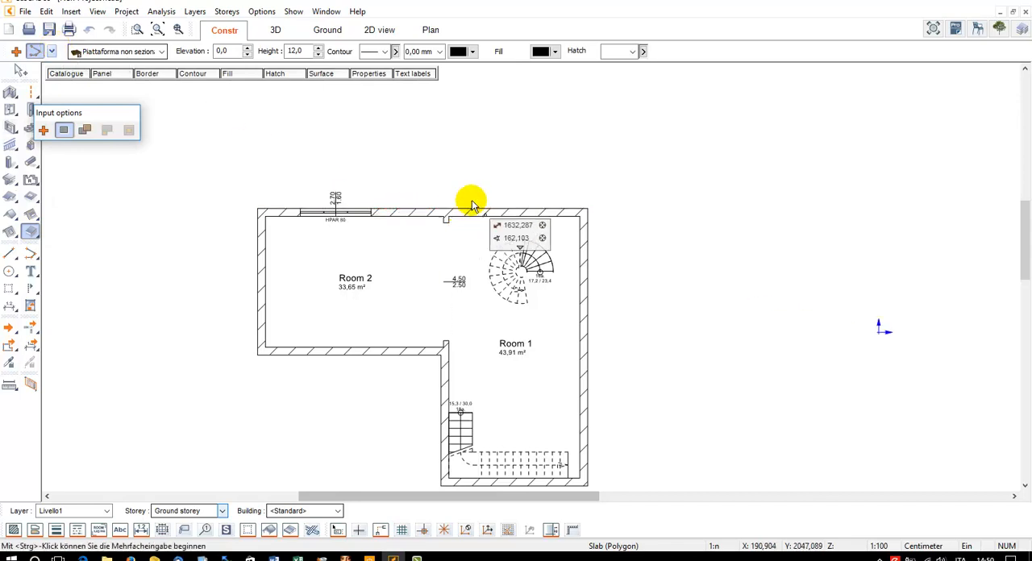
pyautogui.scroll(2, 521, 205)
pyautogui.moveTo(521, 205); pyautogui.dragTo(445, 280, button='middle')
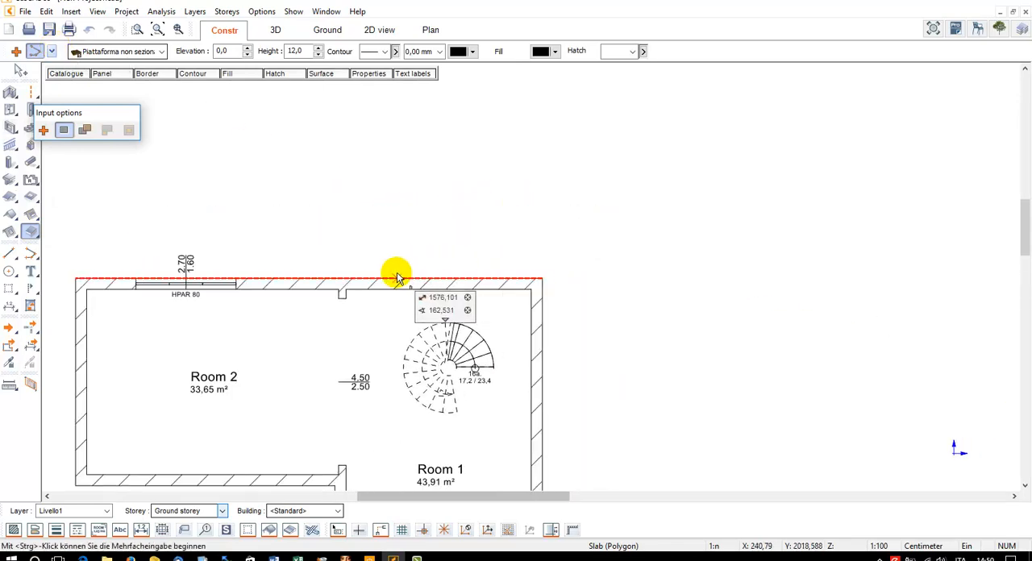
pyautogui.click(396, 277)
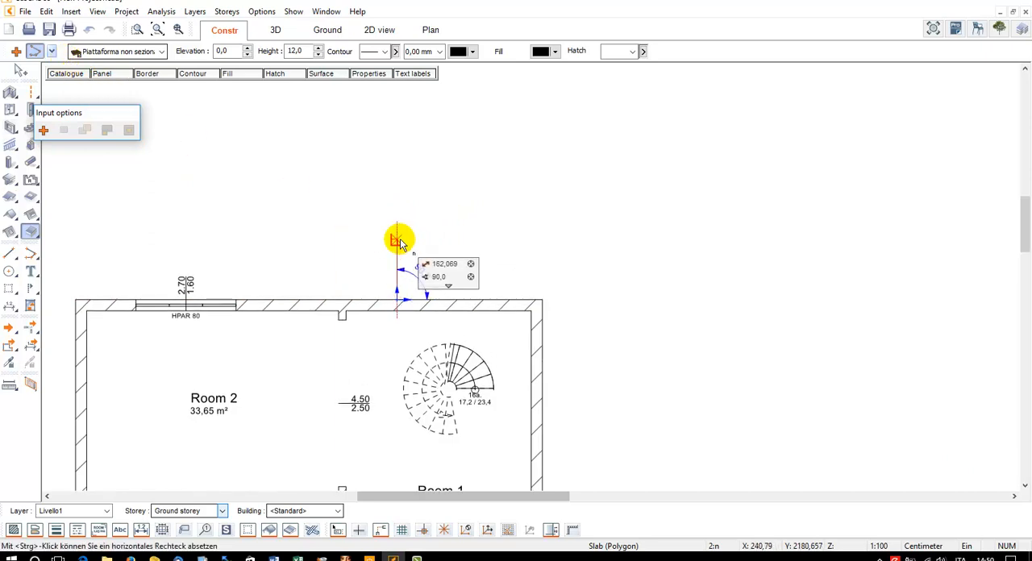
pyautogui.press('Tab')
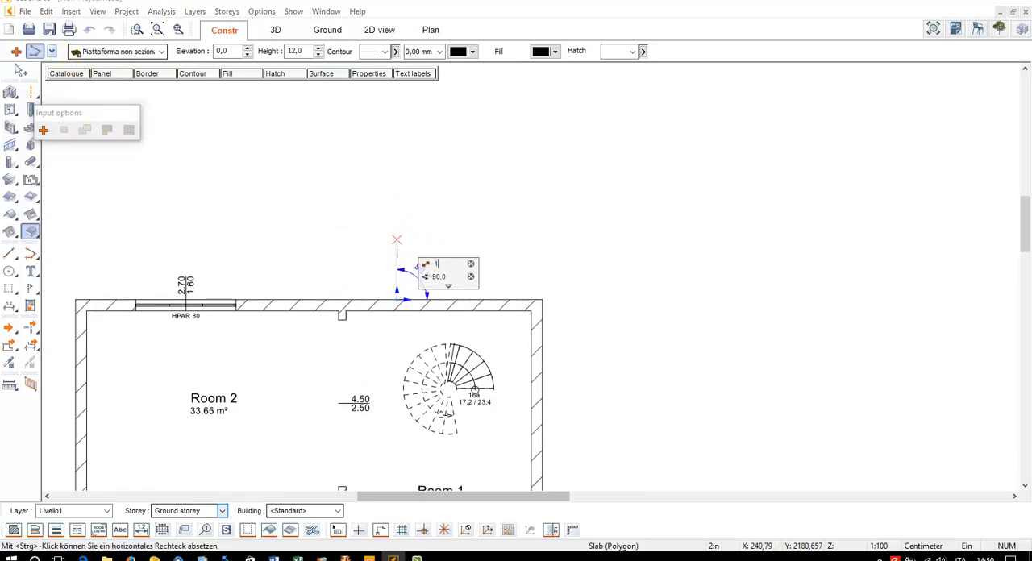
pyautogui.write('150')
pyautogui.press('Return')
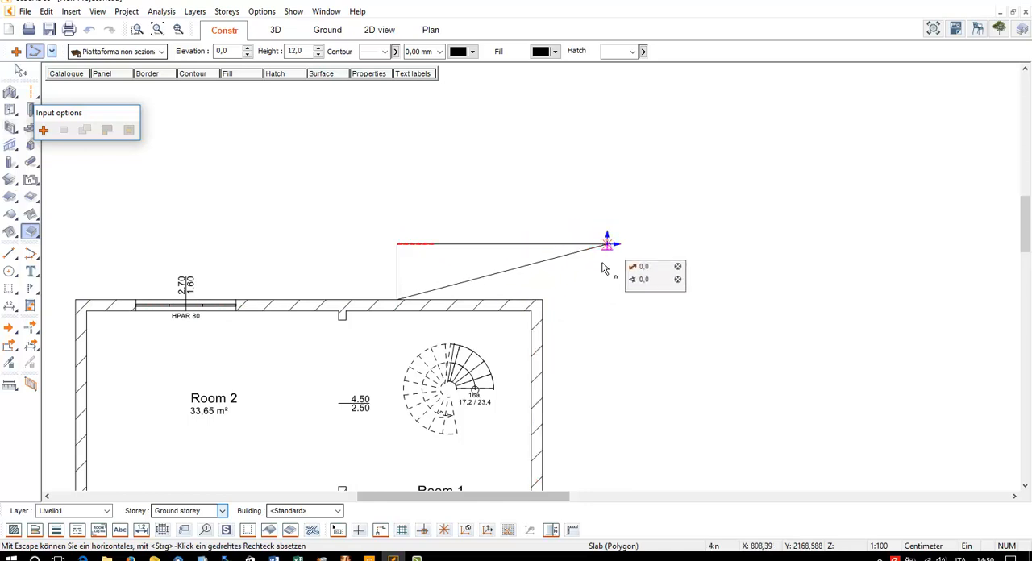
# Complete the L-shaped slab around the building's upper-right corner, about 5.67 m by 4.33 m overall, with its inner corner on the building corner
pyautogui.click(607, 404)
pyautogui.click(543, 403)
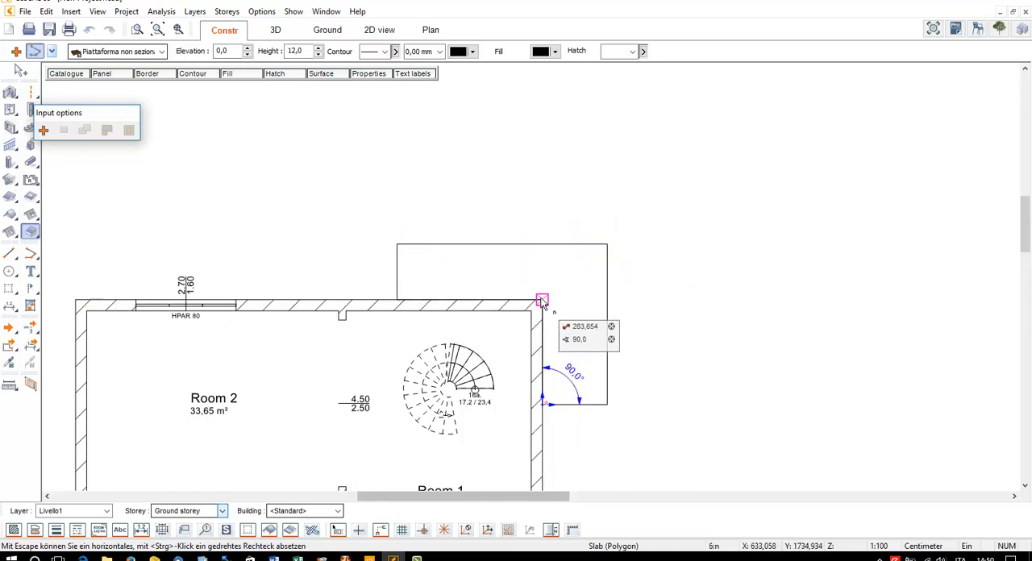
pyautogui.click(538, 302)
pyautogui.press('Escape')
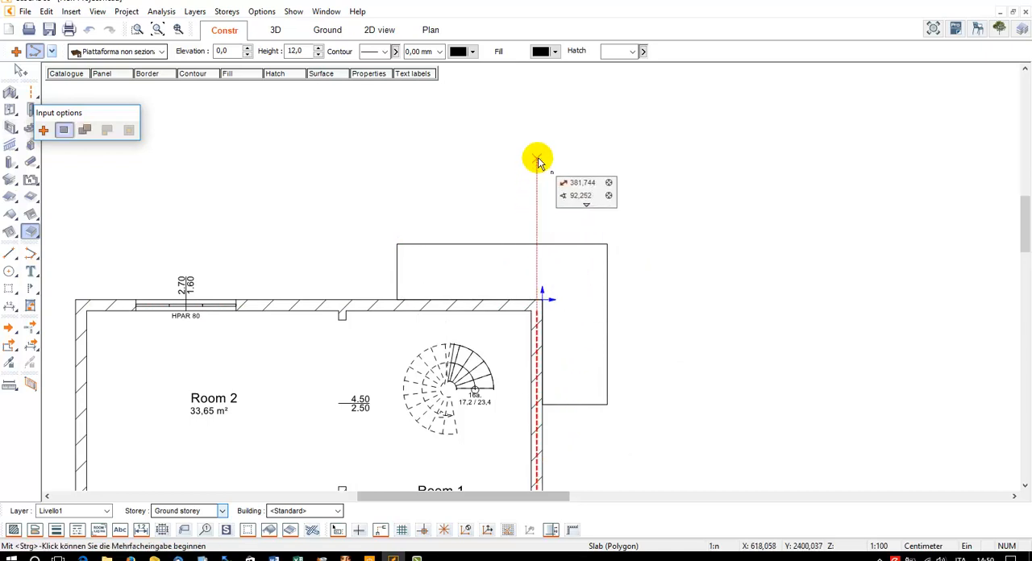
pyautogui.press('Escape')
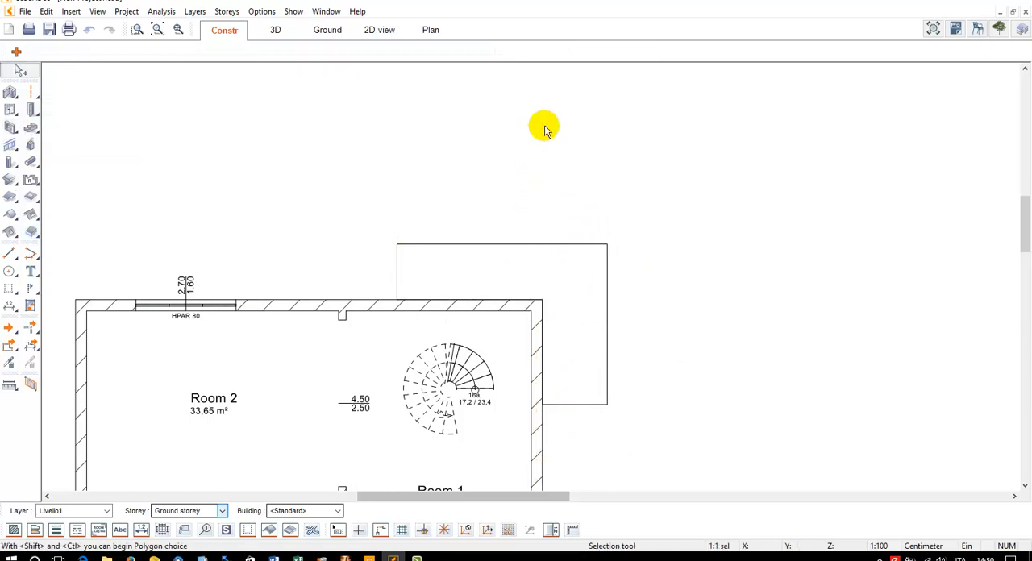
# Divide the workspace vertically into two windows to show the plan and 3D view together
pyautogui.click(292, 12)
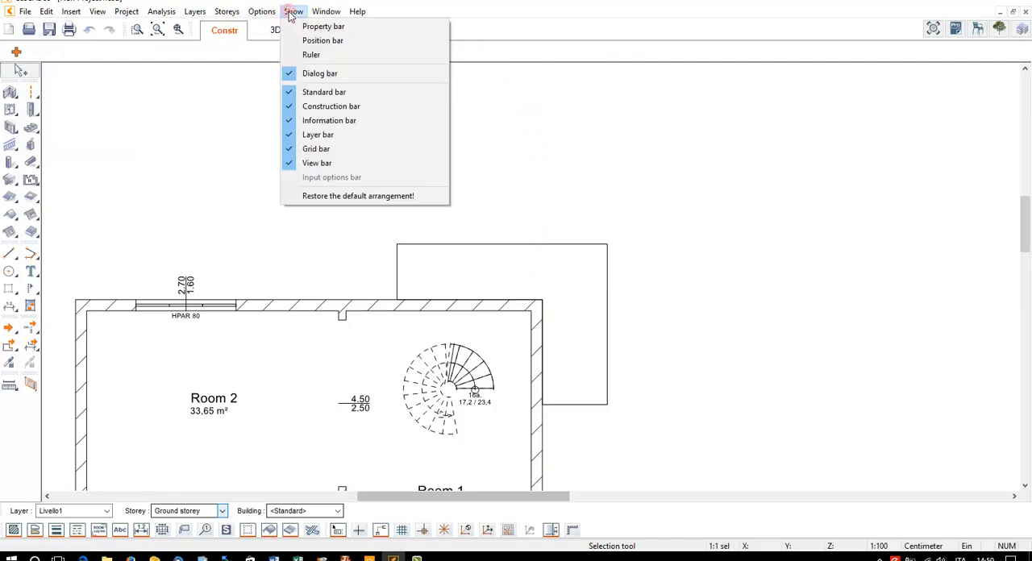
pyautogui.moveTo(323, 11)
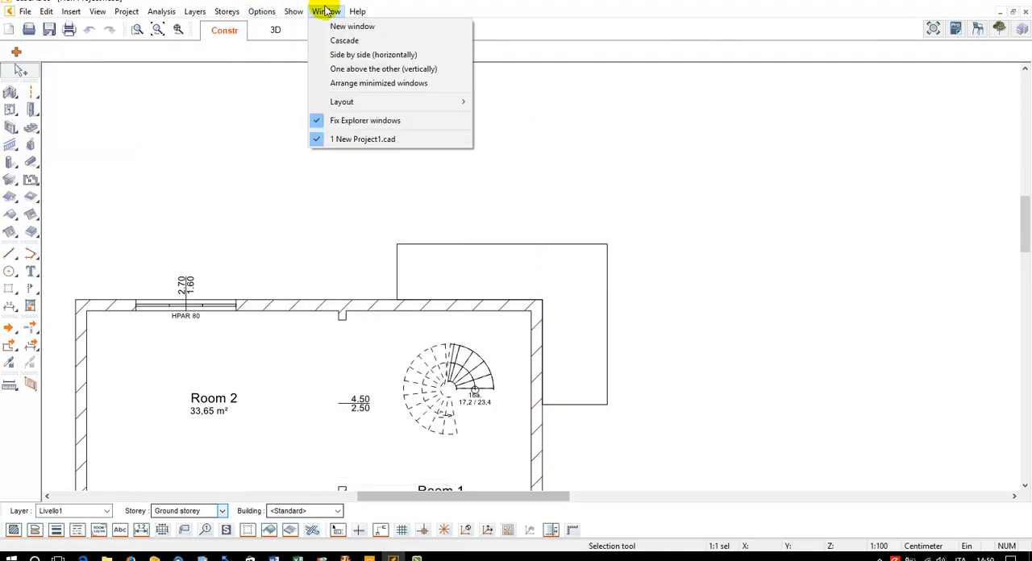
pyautogui.moveTo(358, 102)
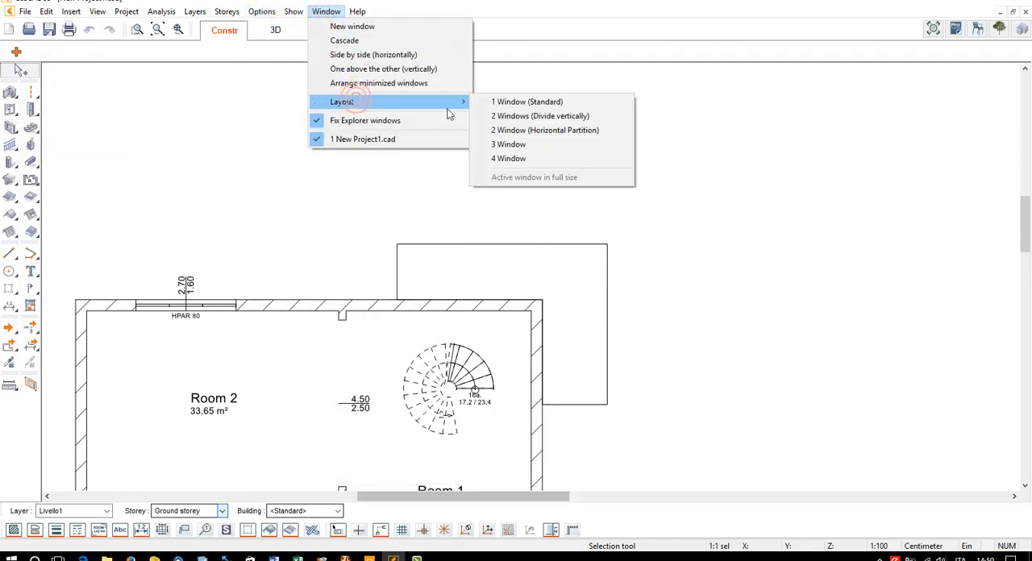
pyautogui.click(545, 119)
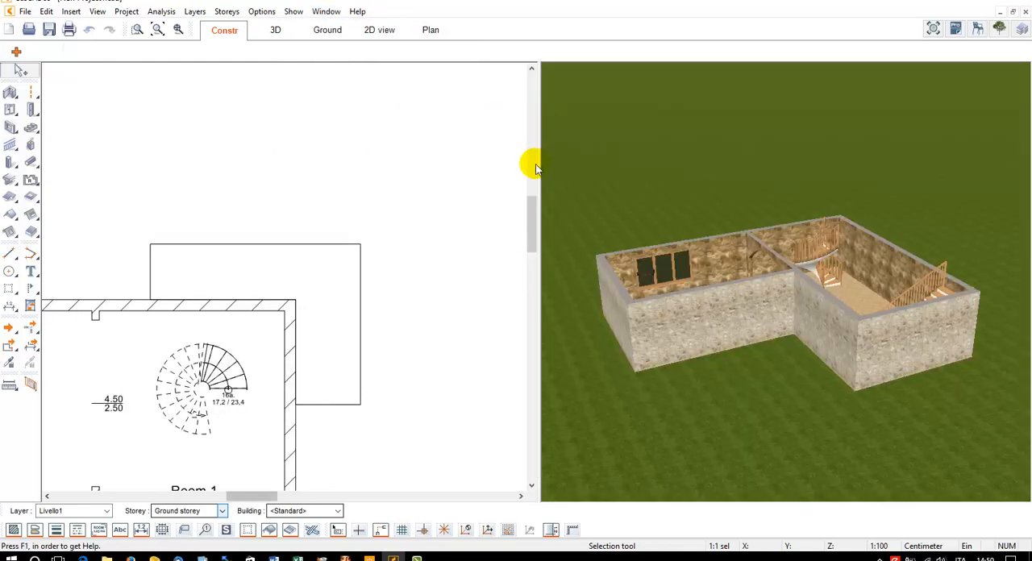
# Examine the new slab in the 3D window from outside the building corner it wraps around
pyautogui.click(747, 205)
pyautogui.moveTo(749, 203)
pyautogui.mouseDown()
pyautogui.moveTo(677, 205)
pyautogui.moveTo(617, 232)
pyautogui.moveTo(727, 182)
pyautogui.moveTo(747, 185)
pyautogui.mouseUp()
pyautogui.scroll(4, 817, 143)
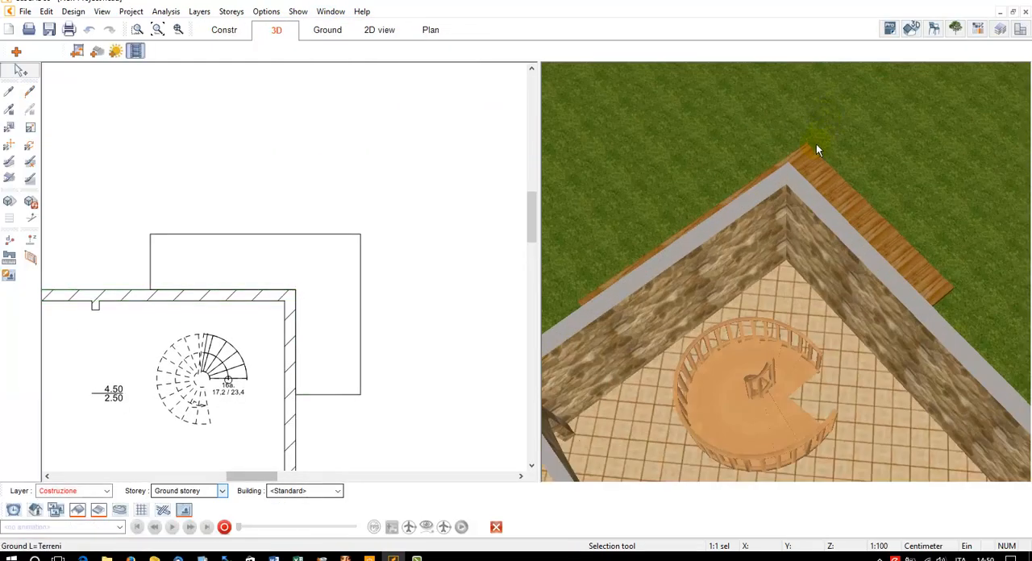
pyautogui.moveTo(817, 146); pyautogui.dragTo(850, 171)
pyautogui.scroll(-2, 748, 171)
pyautogui.moveTo(746, 166); pyautogui.dragTo(834, 243)
pyautogui.scroll(5, 913, 226)
pyautogui.scroll(-2, 848, 234)
# Insert slab elevation points with a height difference of 0.0 cm at all six corners and on both outer edges opposite the inner corner
pyautogui.click(302, 234)
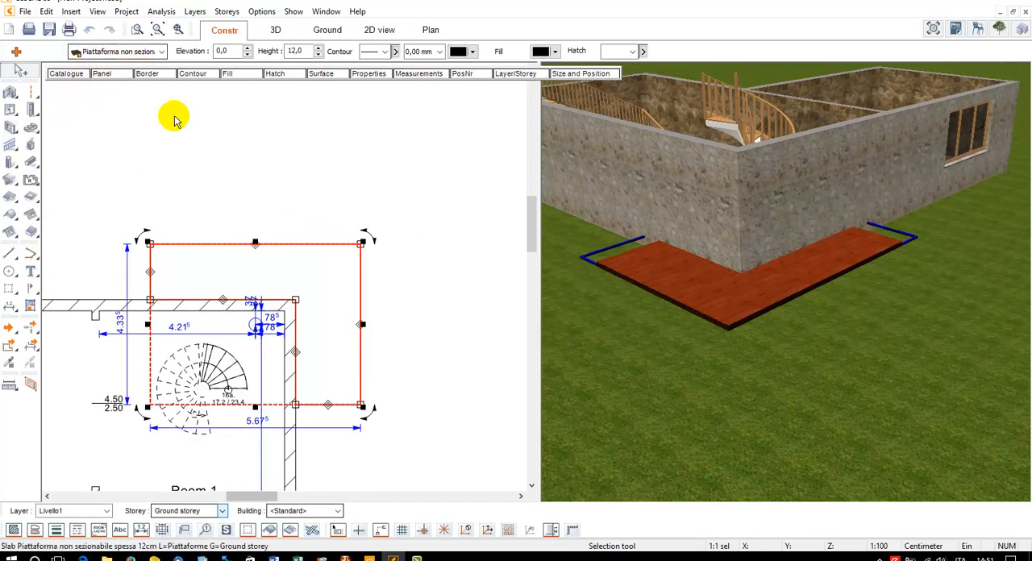
pyautogui.rightClick(266, 251)
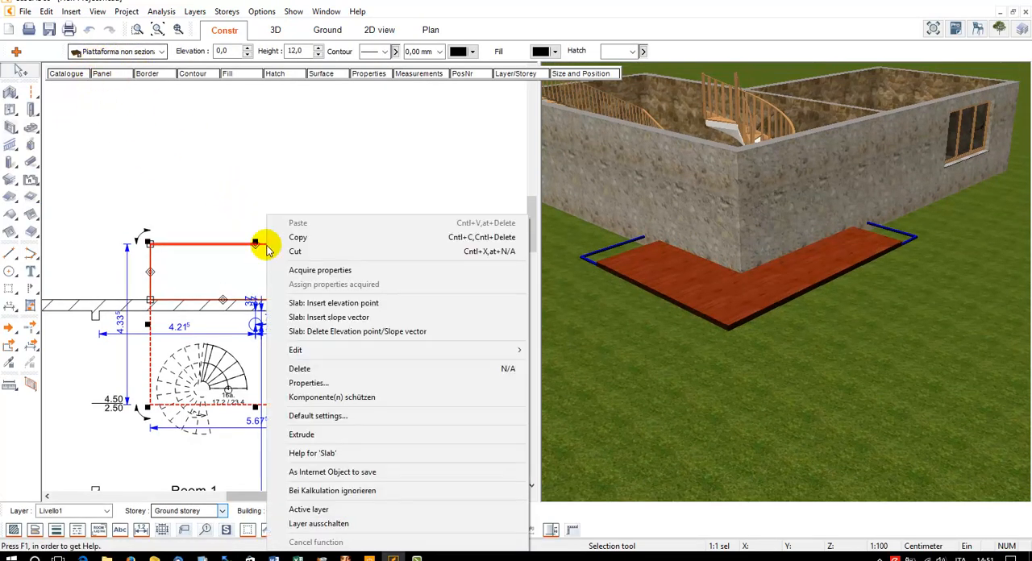
pyautogui.click(395, 307)
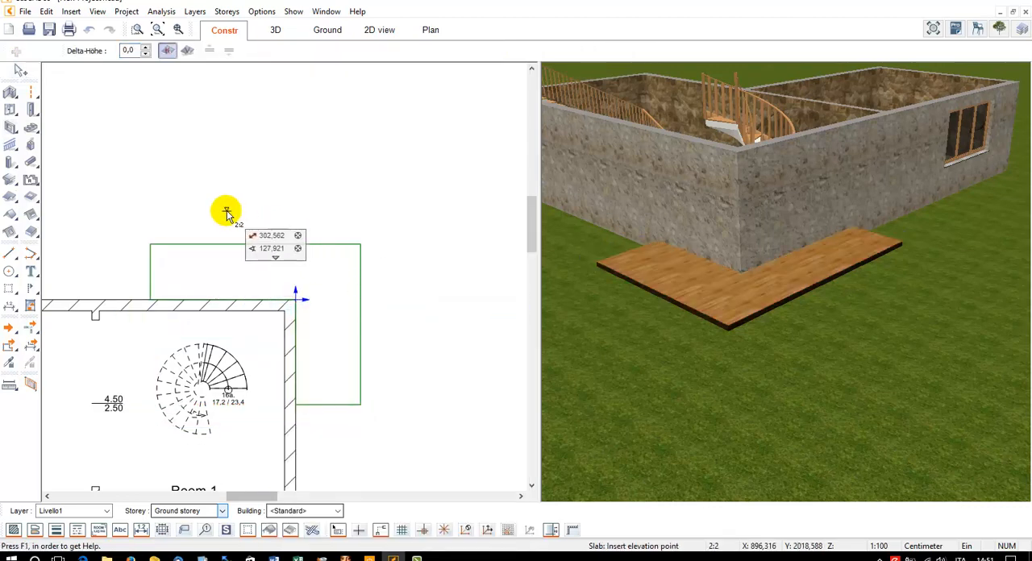
pyautogui.click(150, 244)
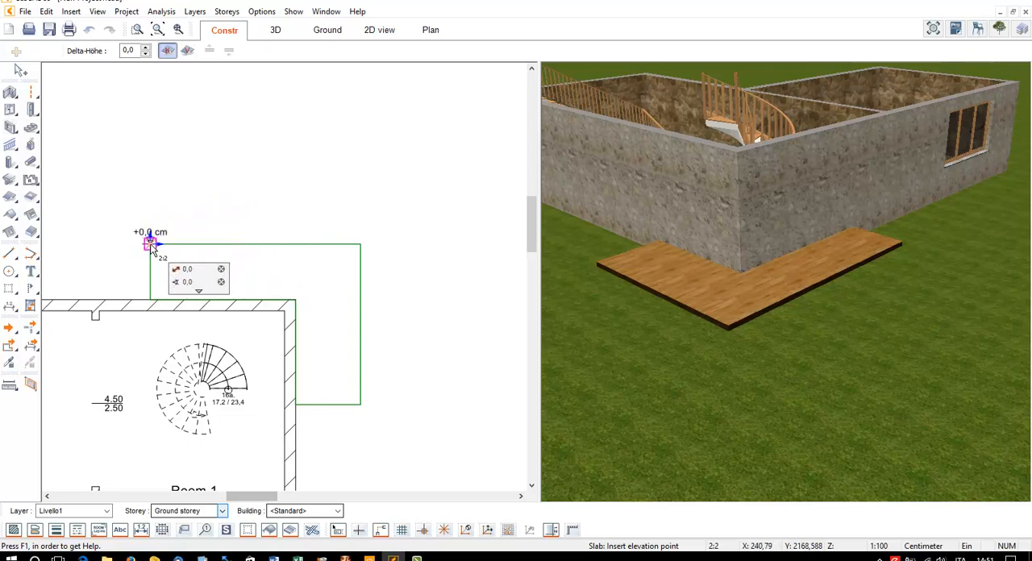
pyautogui.click(150, 299)
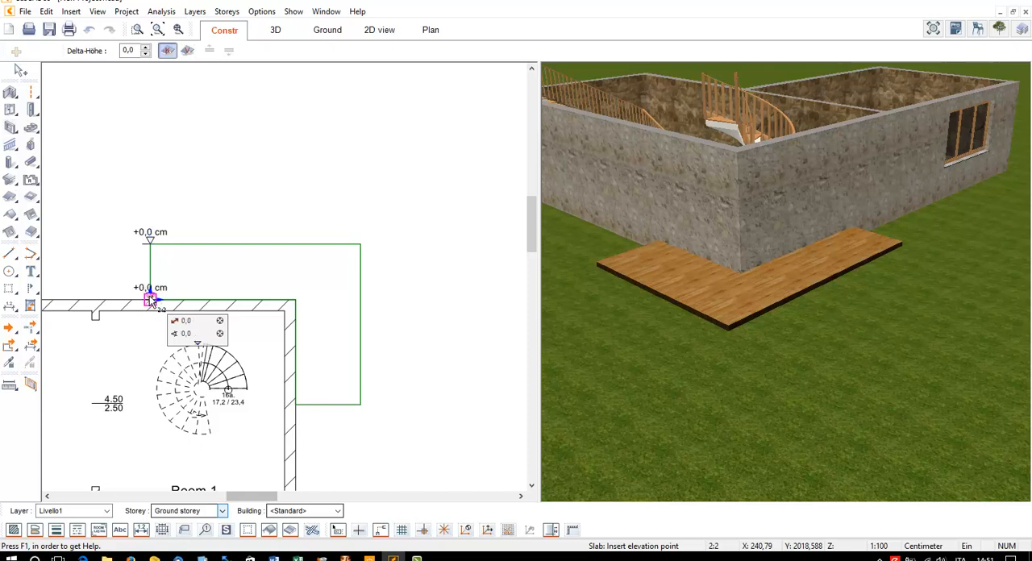
pyautogui.click(296, 299)
pyautogui.click(295, 245)
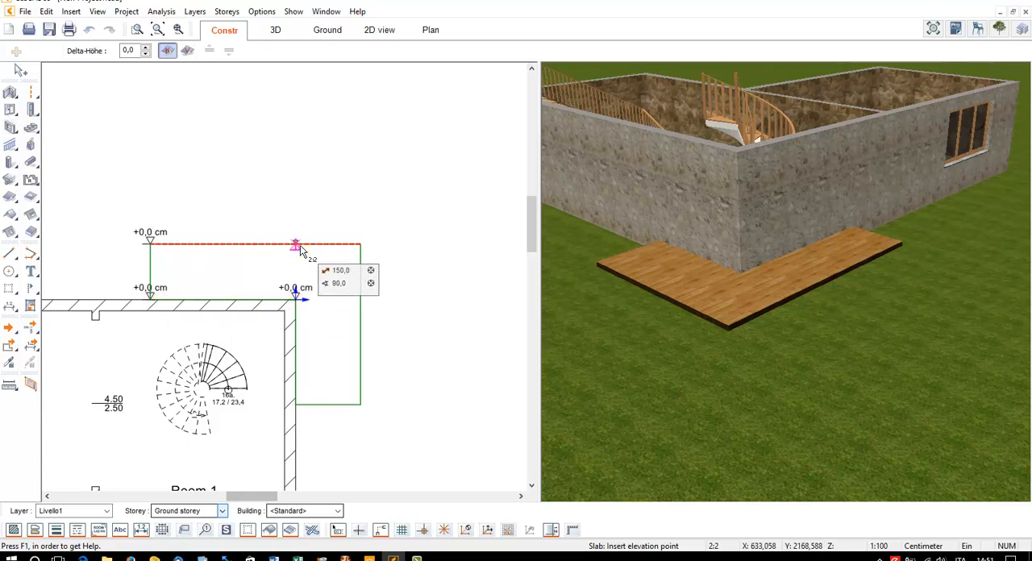
pyautogui.click(360, 245)
pyautogui.click(360, 295)
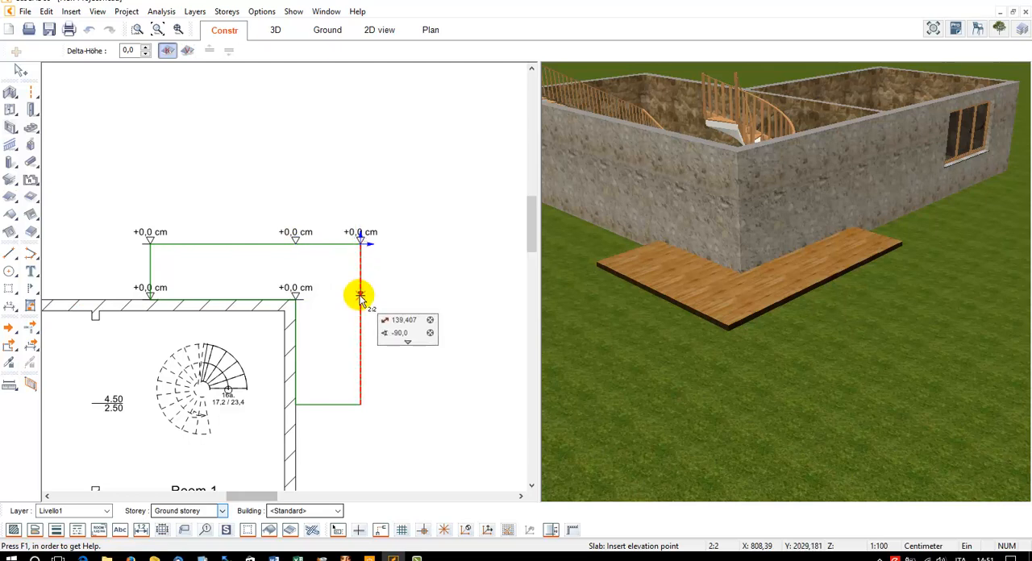
pyautogui.click(360, 403)
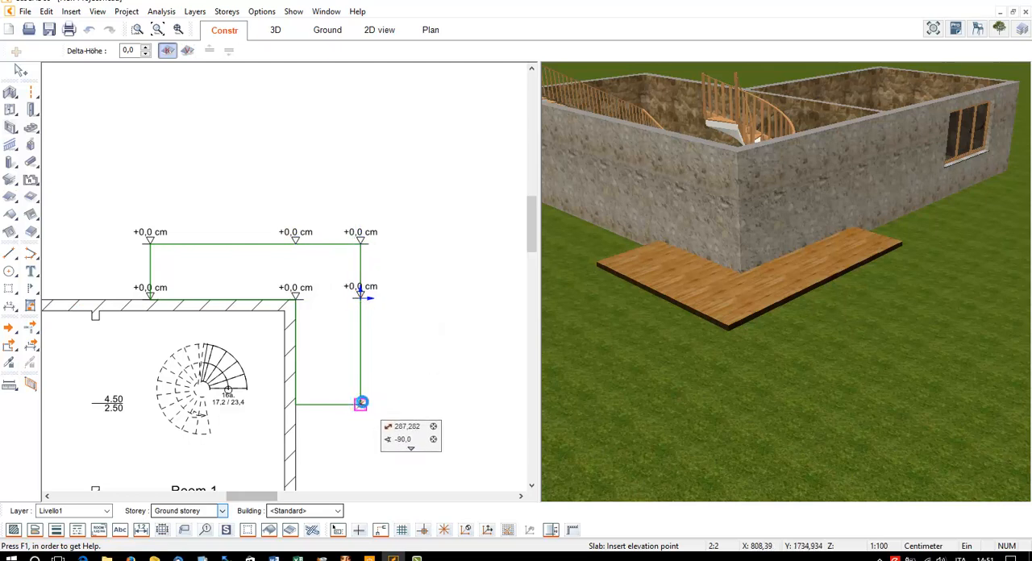
pyautogui.click(300, 404)
pyautogui.press('Escape')
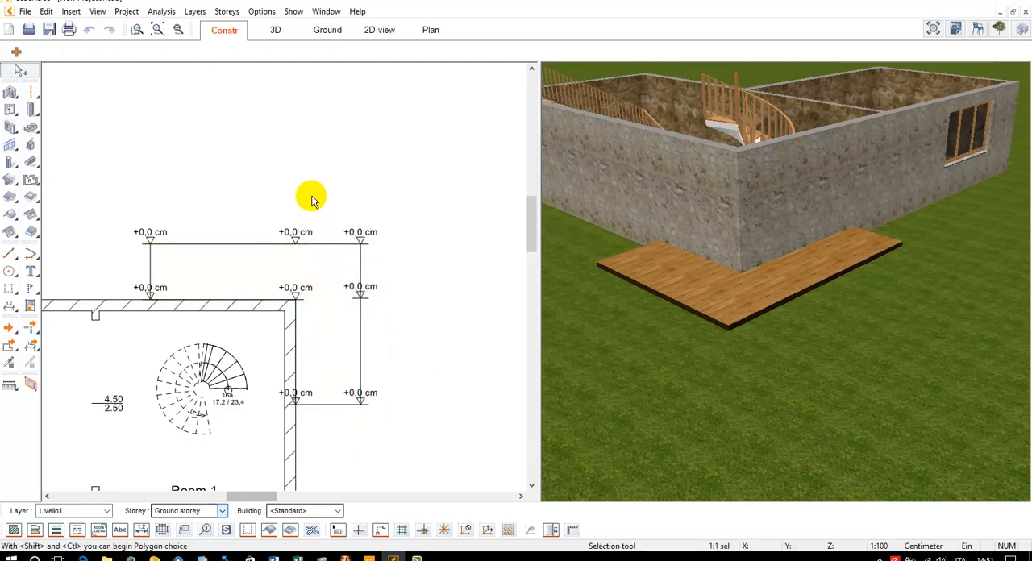
# Set the elevation points at the slab's inner corner and directly opposite on its upper outer edge to 150 cm
pyautogui.click(297, 242)
pyautogui.click(296, 240)
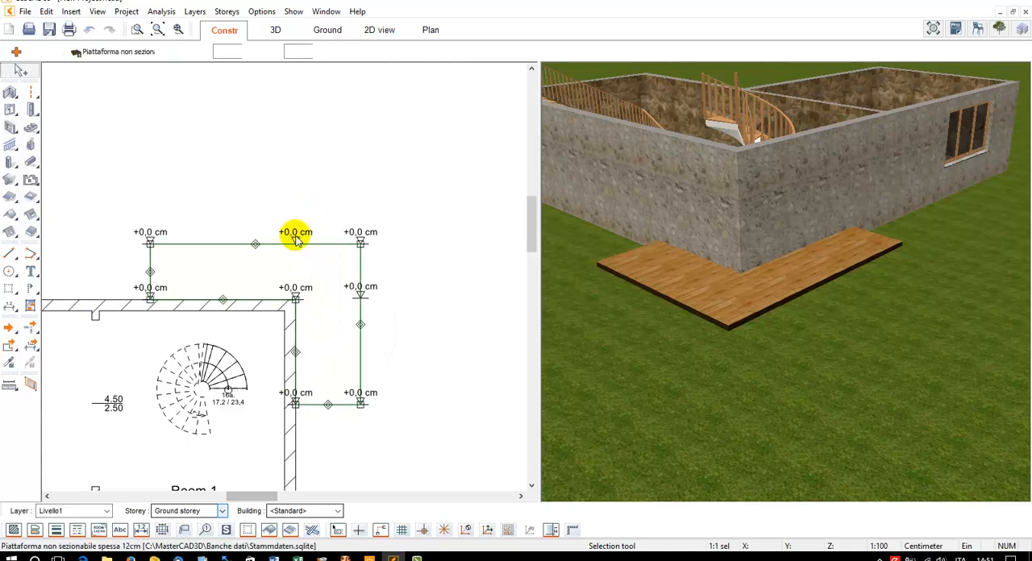
pyautogui.click(288, 231)
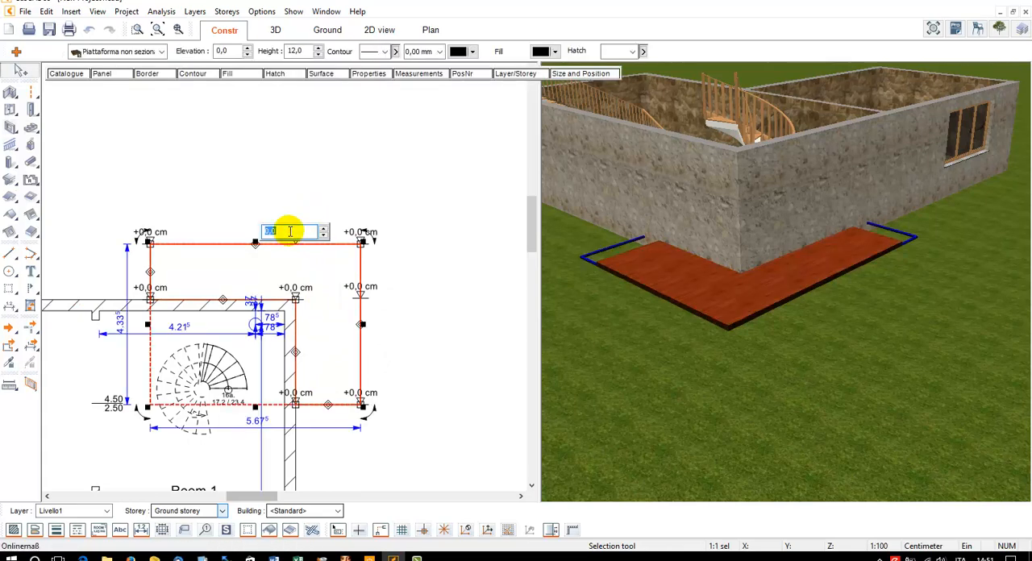
pyautogui.click(292, 287)
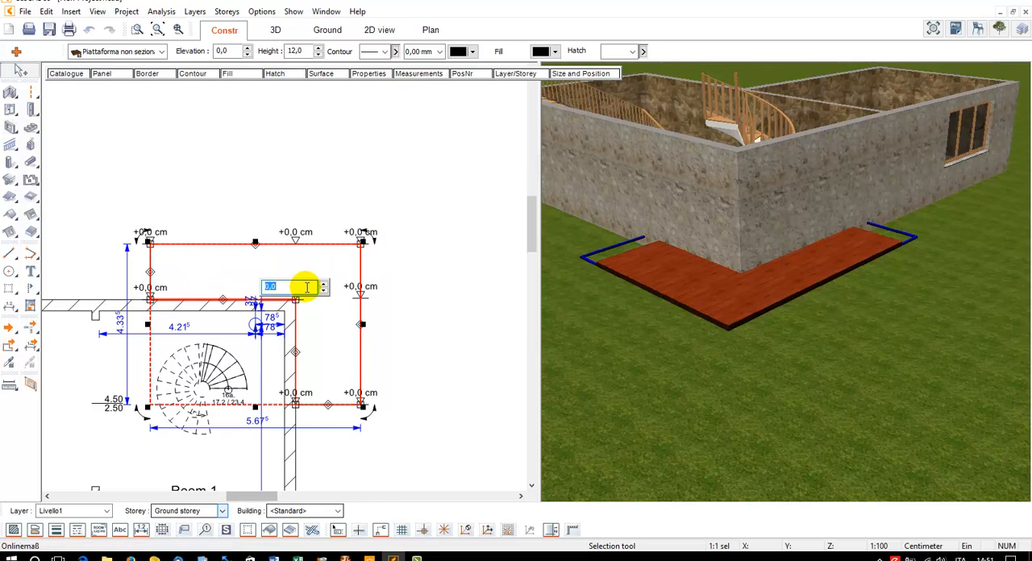
pyautogui.press('Return')
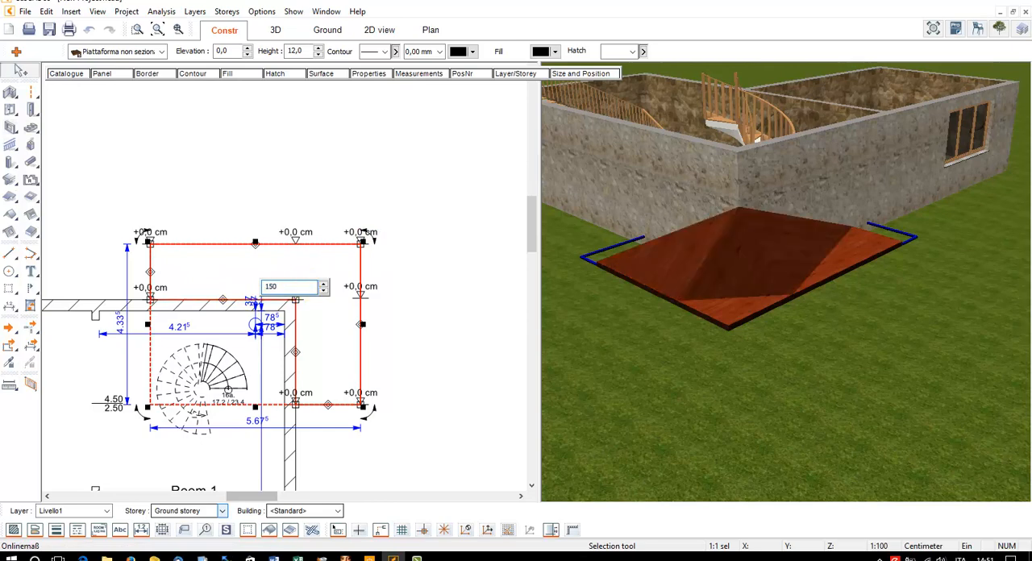
pyautogui.click(289, 231)
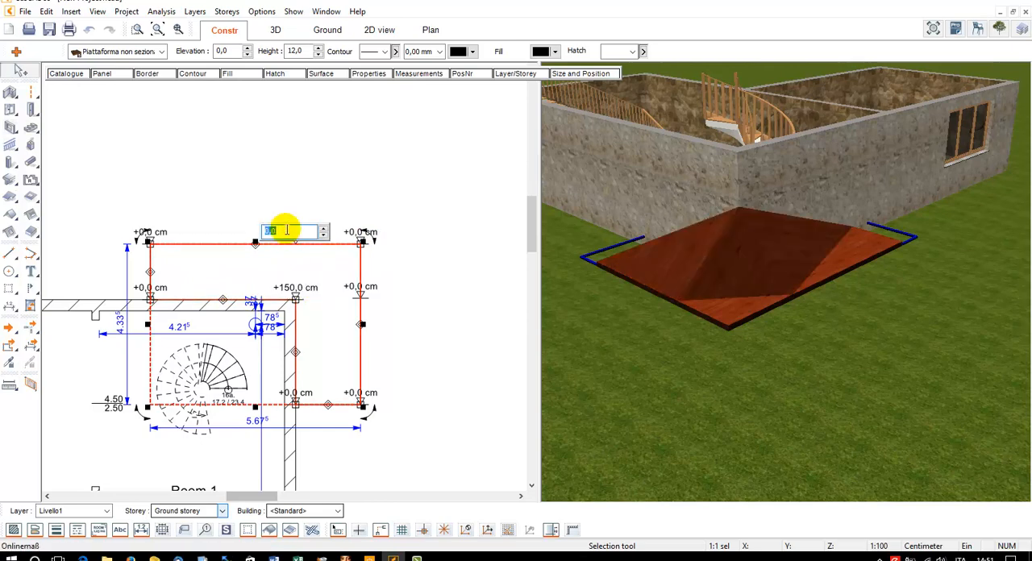
pyautogui.press('Return')
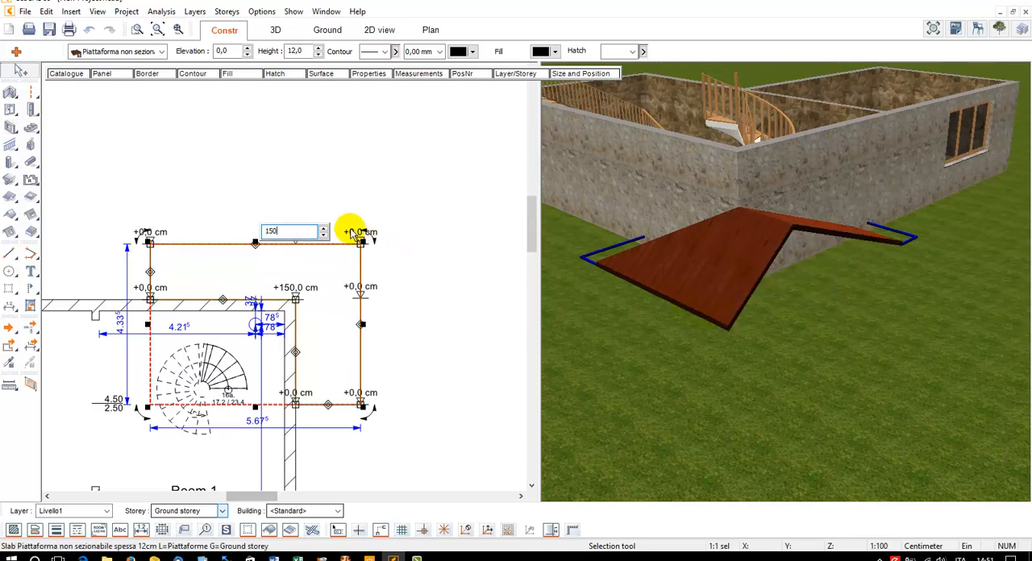
# Set the elevation points at the slab's outer corner and on its outer side edge opposite the inner corner to 150 cm
pyautogui.click(355, 232)
pyautogui.press('Return')
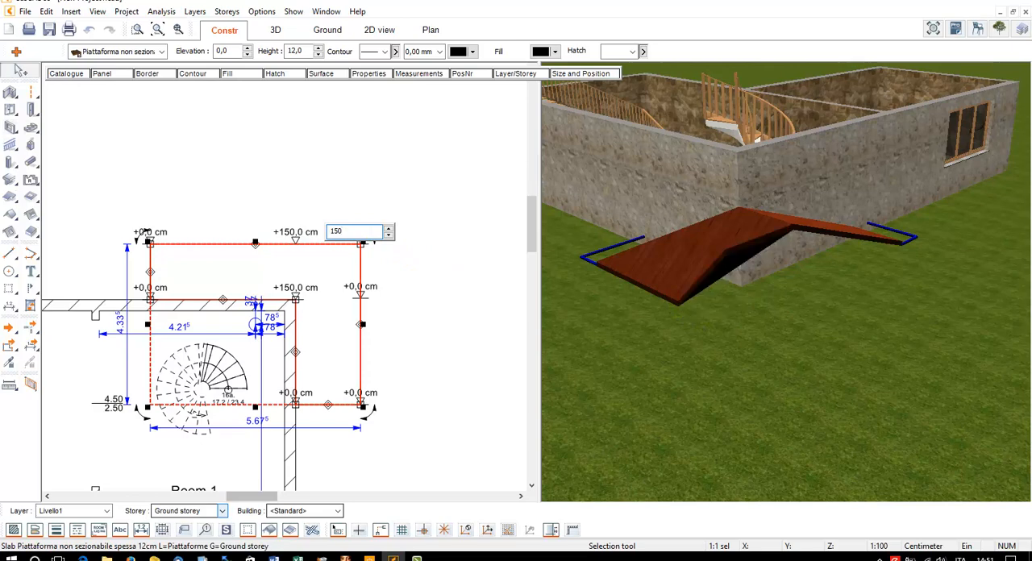
pyautogui.click(359, 286)
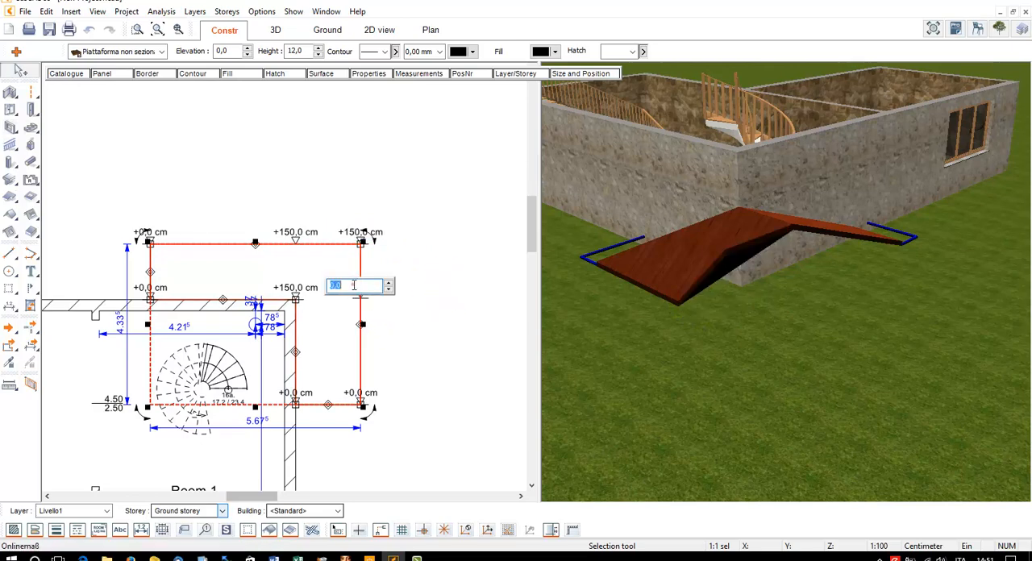
pyautogui.press('Return')
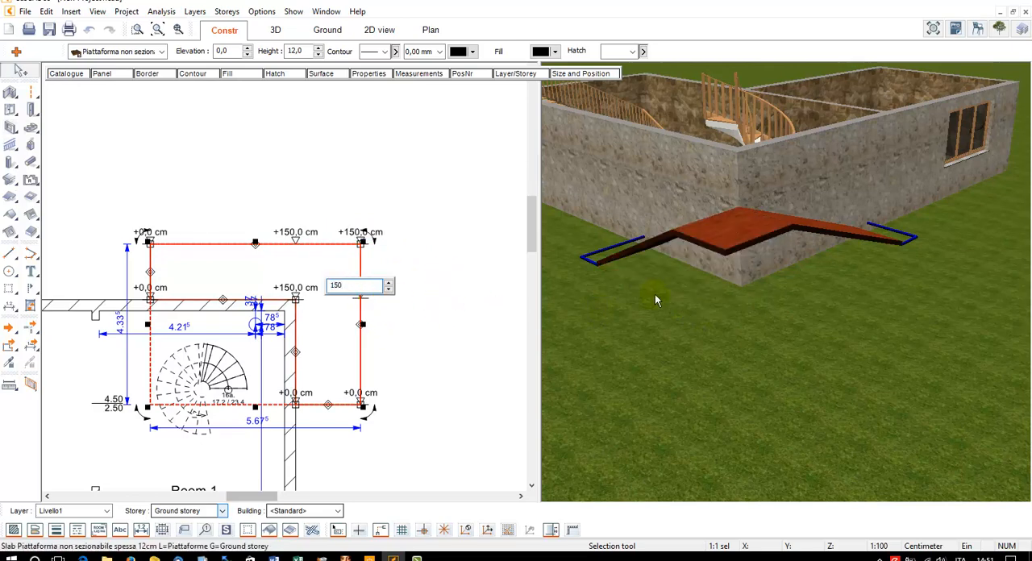
# Set both elevation points at the end of the slab's side arm to 180 cm
pyautogui.click(352, 394)
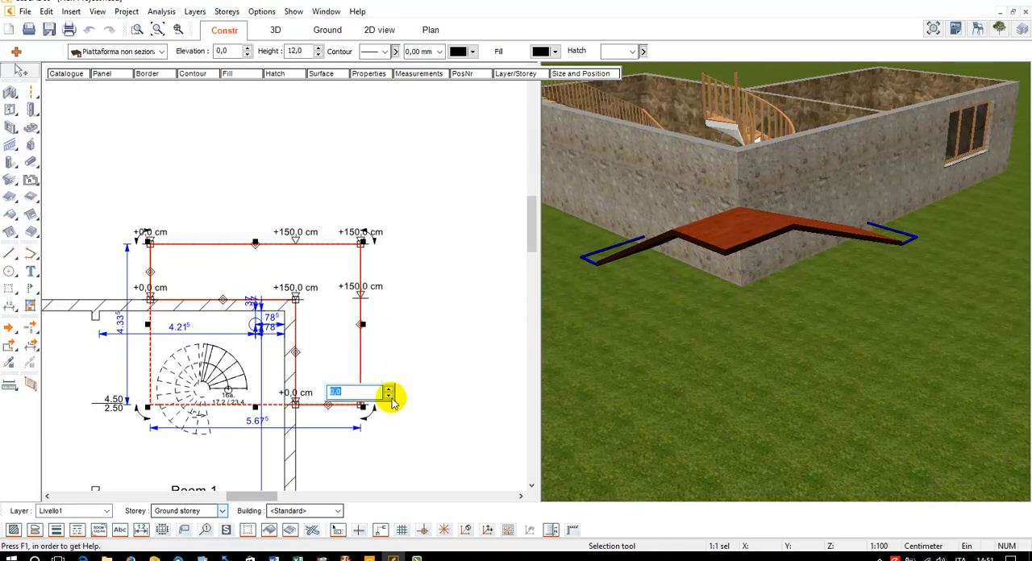
pyautogui.press('Return')
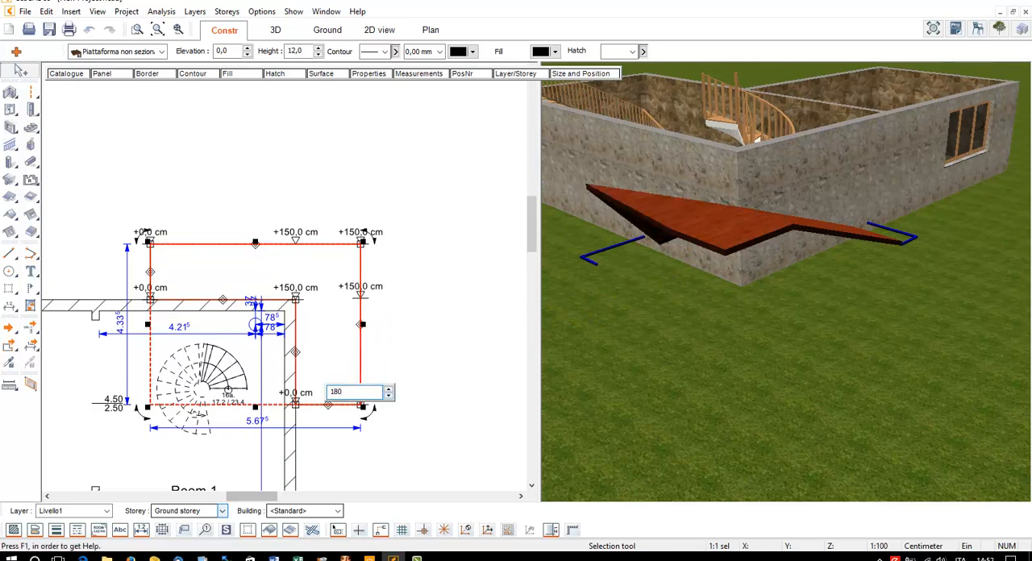
pyautogui.write('180')
pyautogui.press('Return')
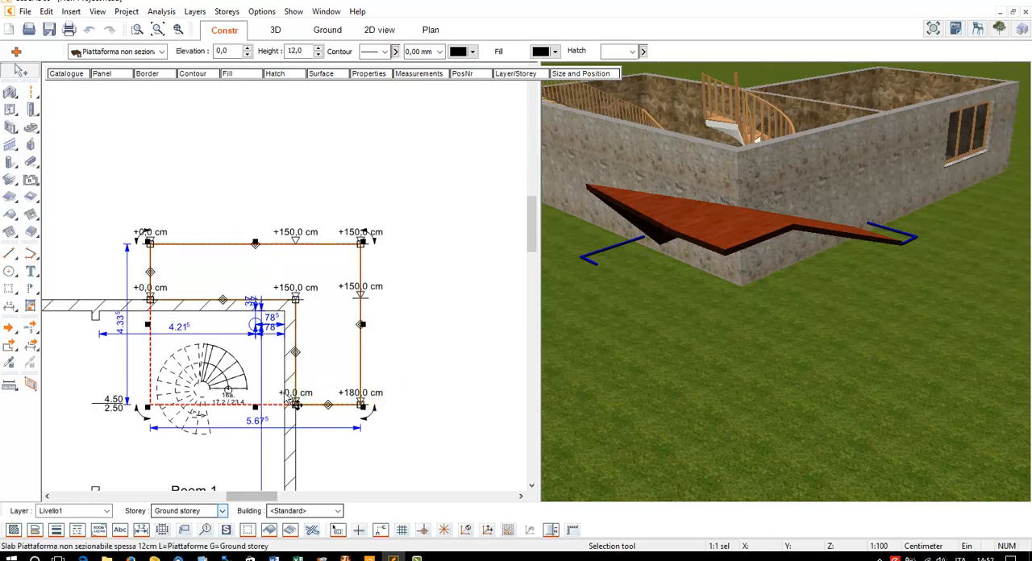
pyautogui.click(307, 400)
pyautogui.scroll(2, 309, 396)
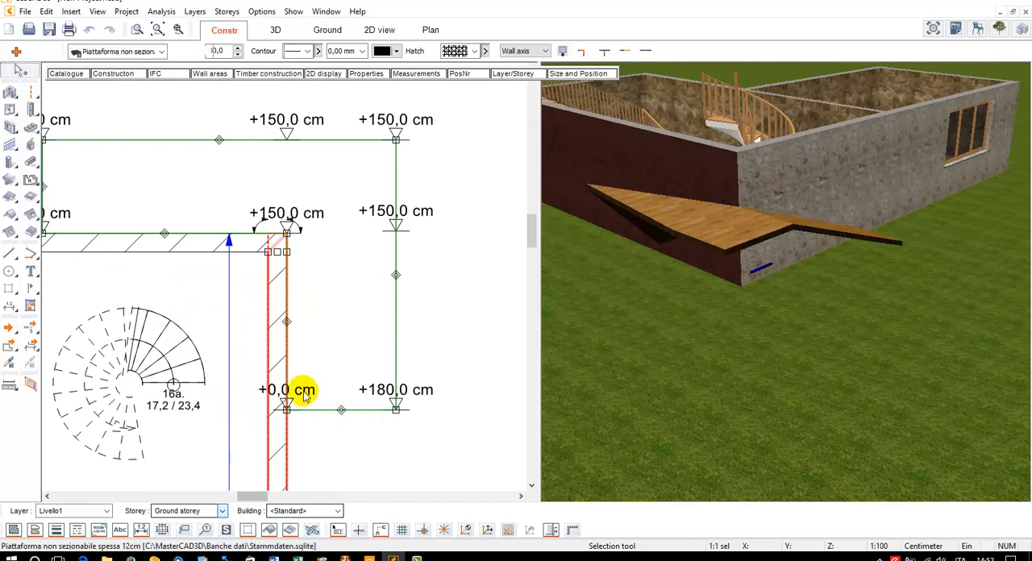
pyautogui.click(301, 395)
pyautogui.click(304, 391)
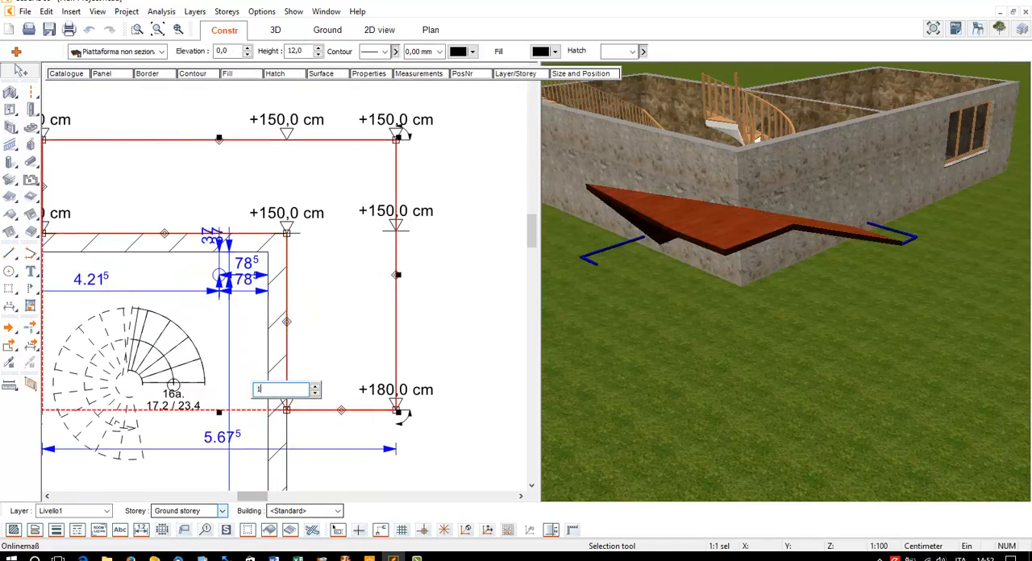
pyautogui.write('180')
pyautogui.press('Return')
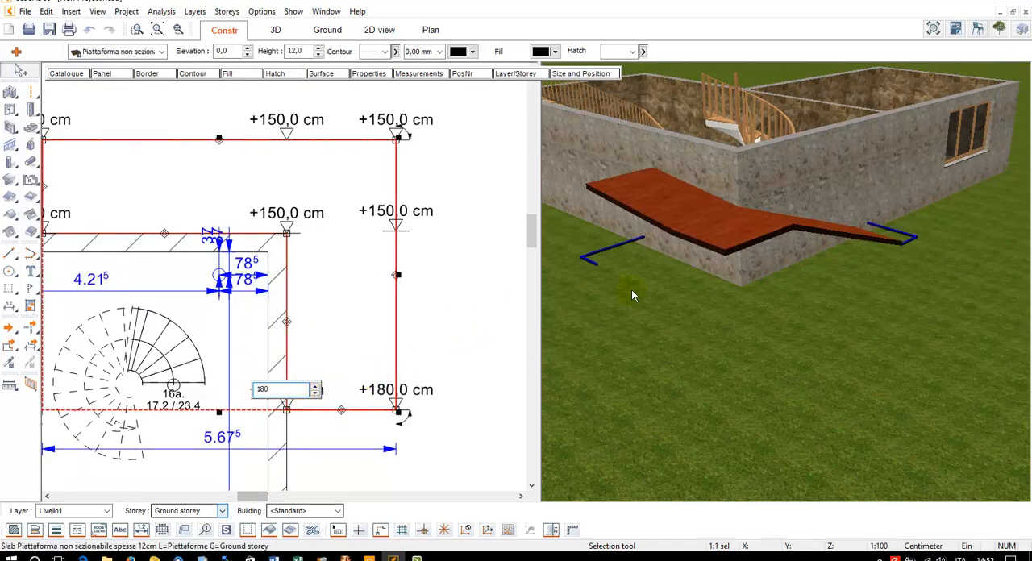
# Raise both elevation points at the end of the slab's side arm to 200 cm and deselect the slab
pyautogui.click(688, 276)
pyautogui.moveTo(688, 276)
pyautogui.mouseDown()
pyautogui.moveTo(740, 263)
pyautogui.moveTo(671, 276)
pyautogui.mouseUp()
pyautogui.scroll(1, 745, 203)
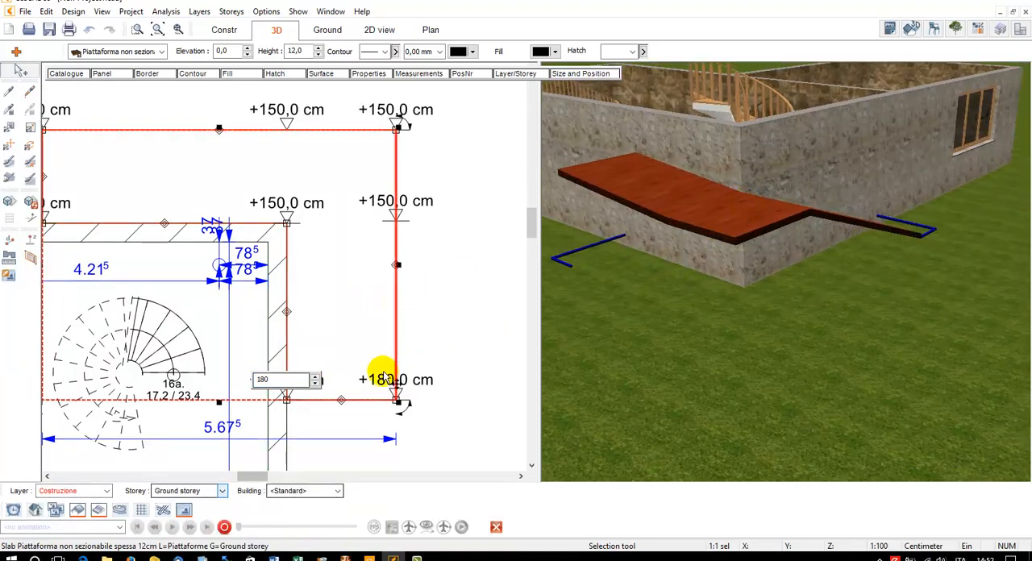
pyautogui.click(293, 380)
pyautogui.doubleClick(283, 385)
pyautogui.write('200')
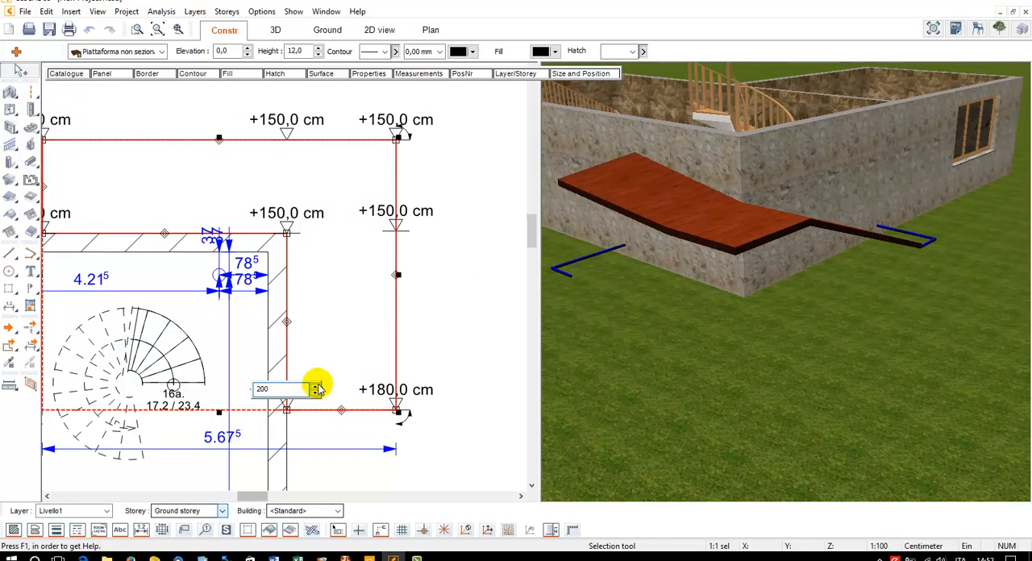
pyautogui.doubleClick(370, 388)
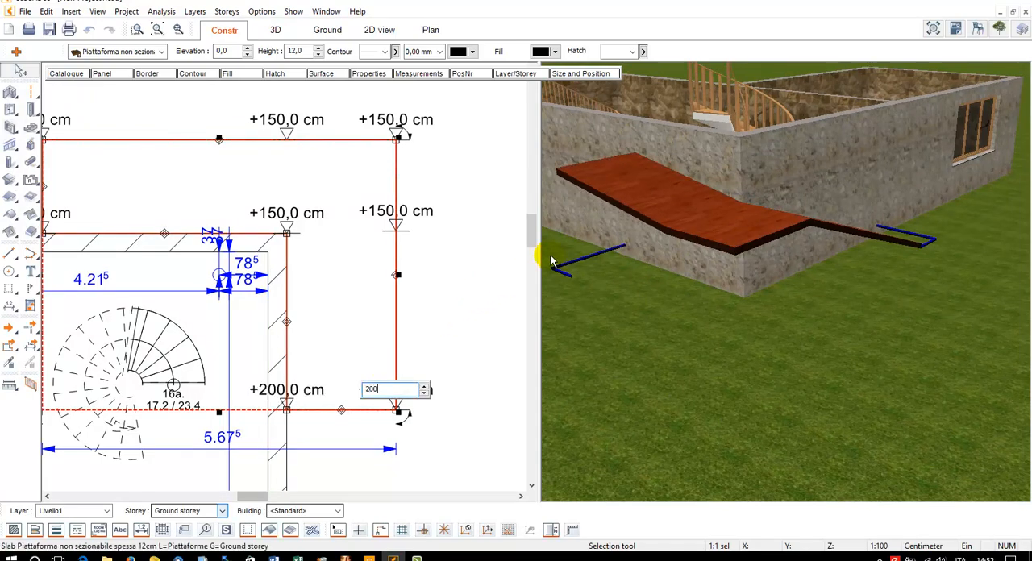
pyautogui.moveTo(610, 281)
pyautogui.mouseDown()
pyautogui.moveTo(686, 271)
pyautogui.moveTo(633, 294)
pyautogui.moveTo(619, 272)
pyautogui.mouseUp()
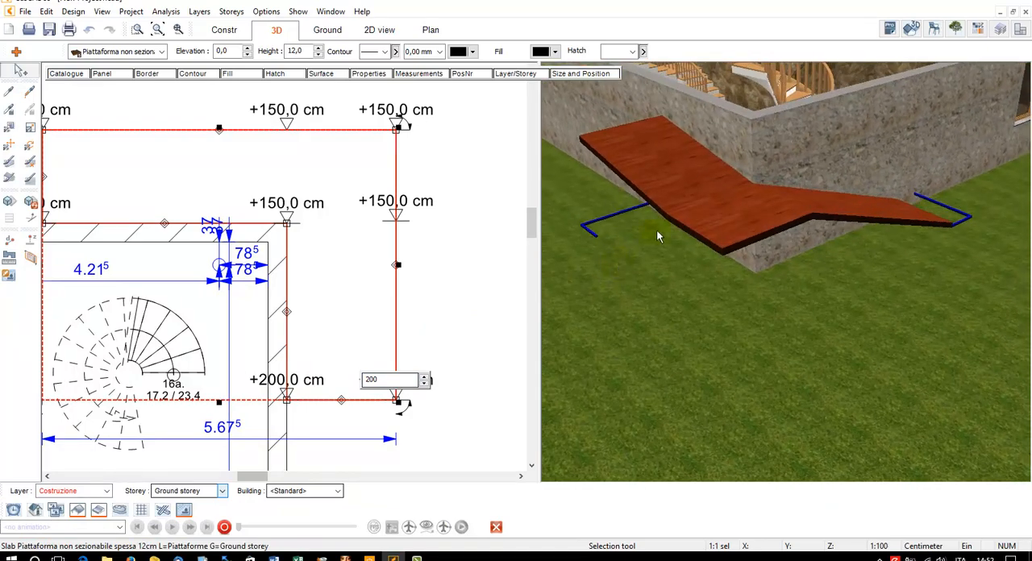
pyautogui.click(438, 223)
# Draw a Parapetto in vetro 3-2 railing along the slab's outer edges, with a vertex at every elevation point from 0 to 200 cm
pyautogui.scroll(-2, 448, 246)
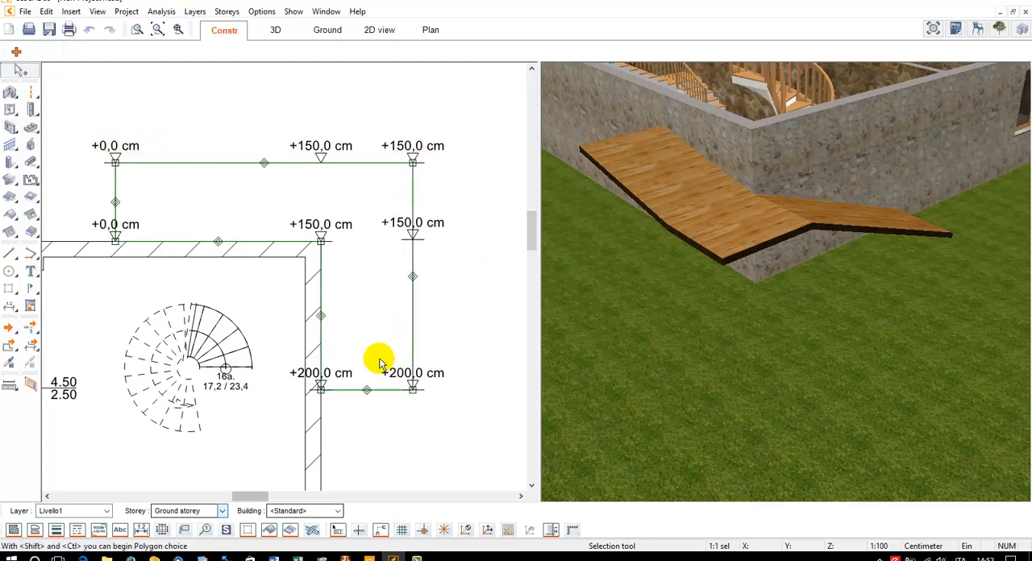
pyautogui.click(28, 135)
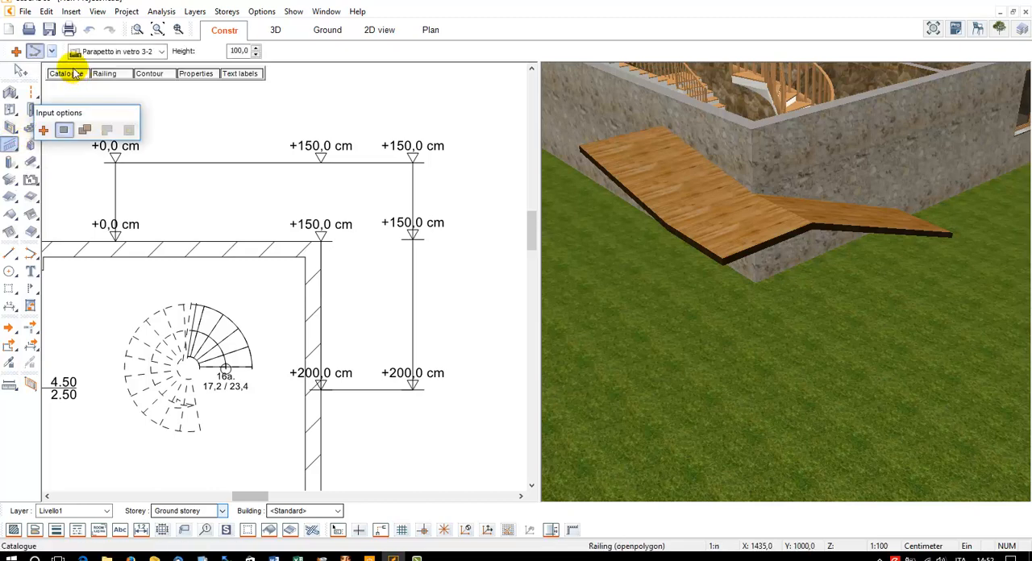
pyautogui.click(116, 163)
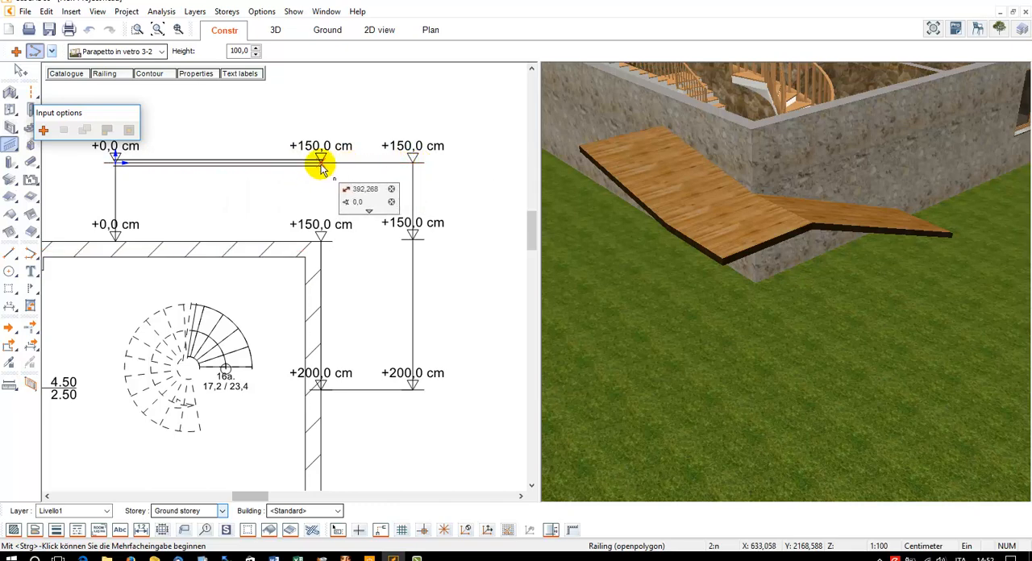
pyautogui.click(413, 163)
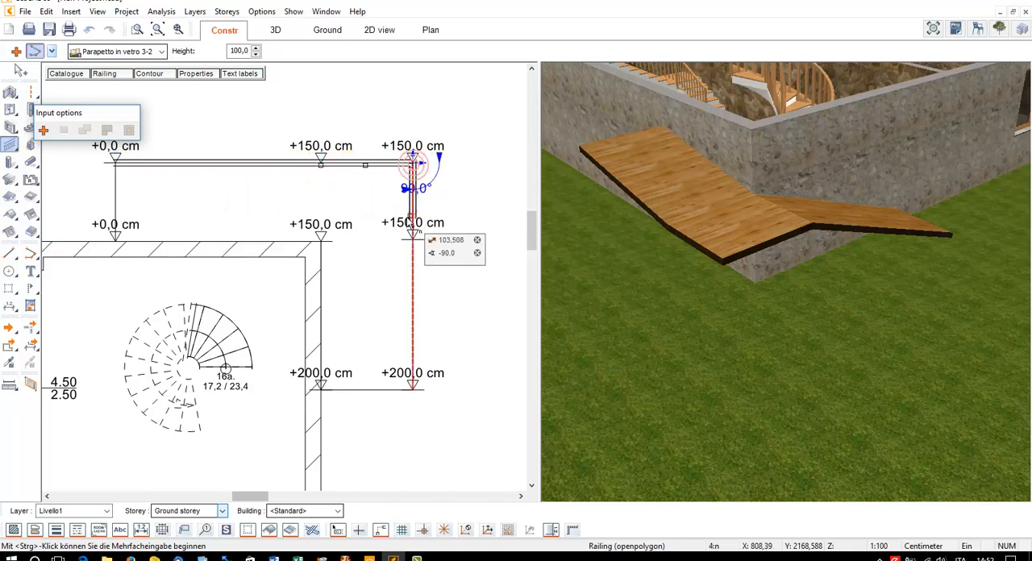
pyautogui.click(413, 239)
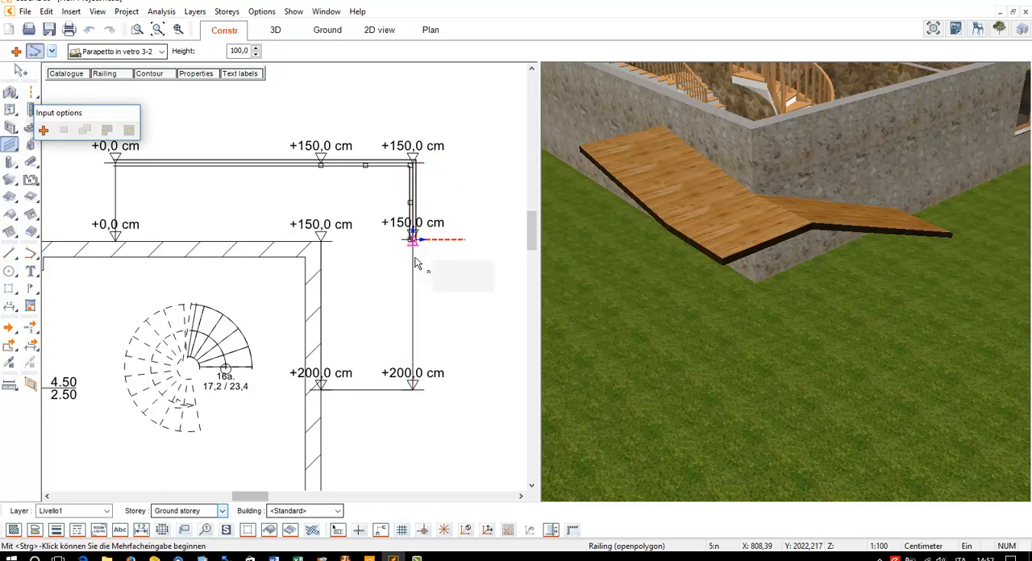
pyautogui.click(413, 389)
pyautogui.press('Escape')
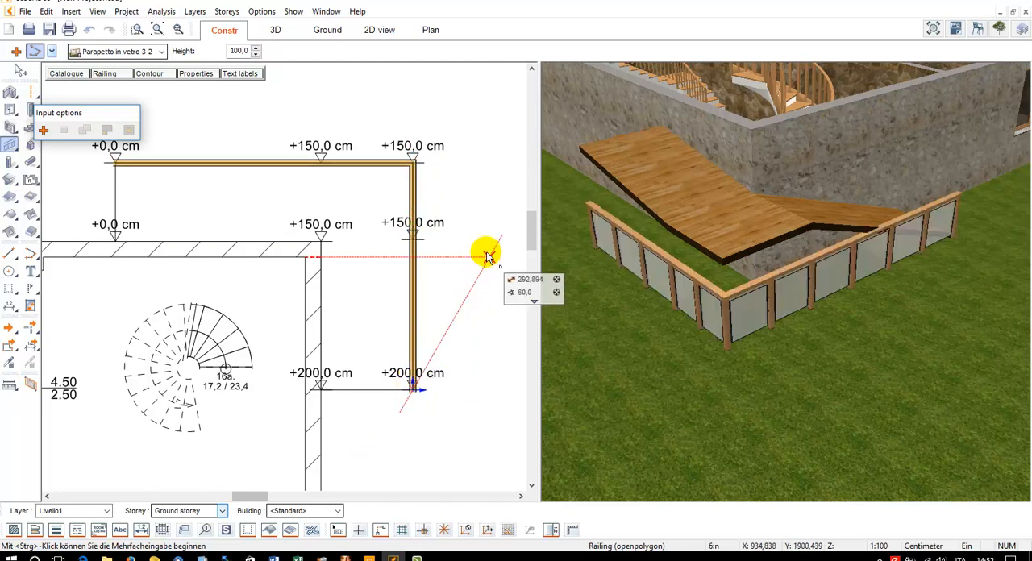
# Return the workspace to the standard one-window layout and show the whole building in the 3D view
pyautogui.click(273, 13)
pyautogui.moveTo(293, 14)
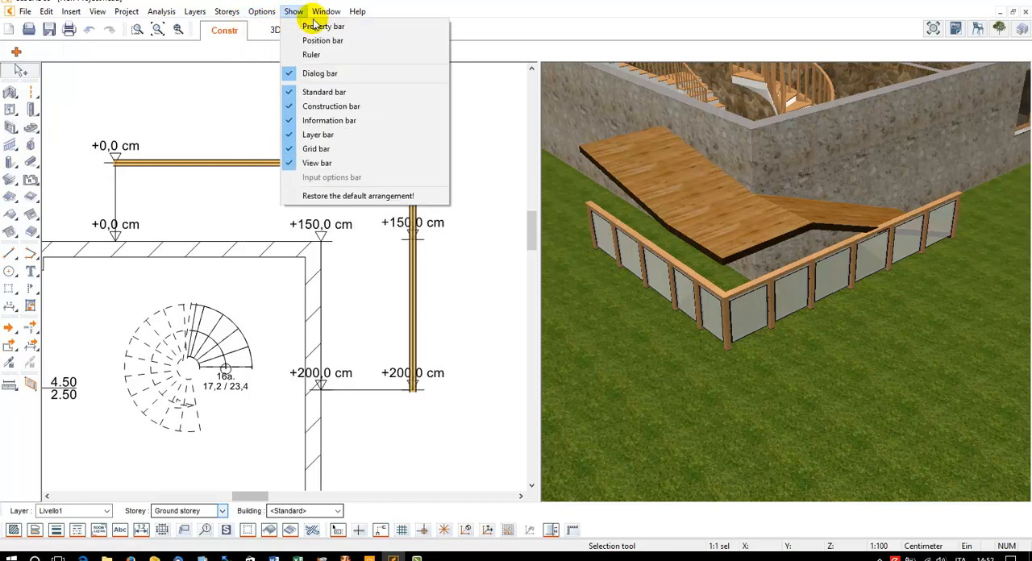
pyautogui.moveTo(338, 102)
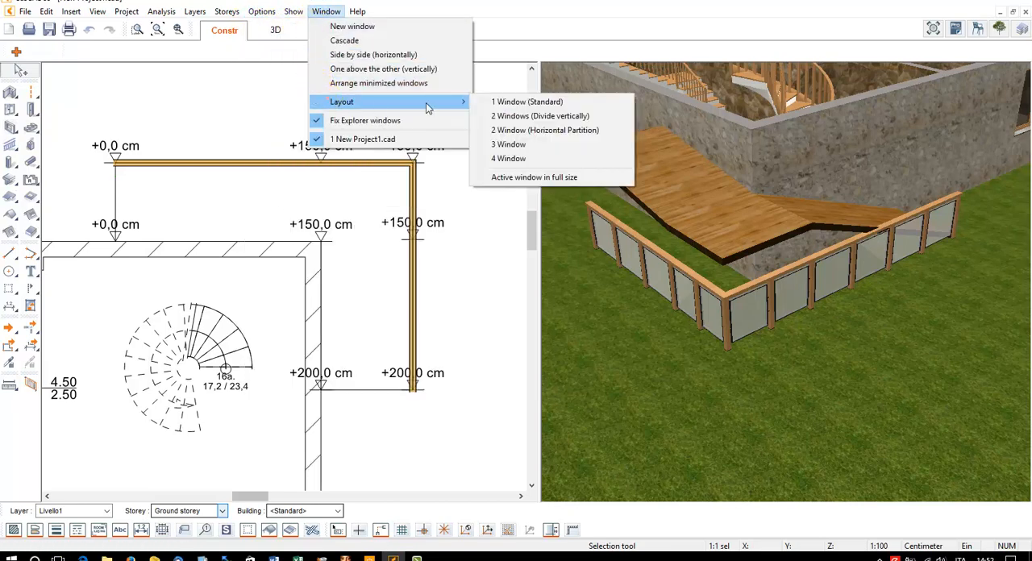
pyautogui.click(522, 103)
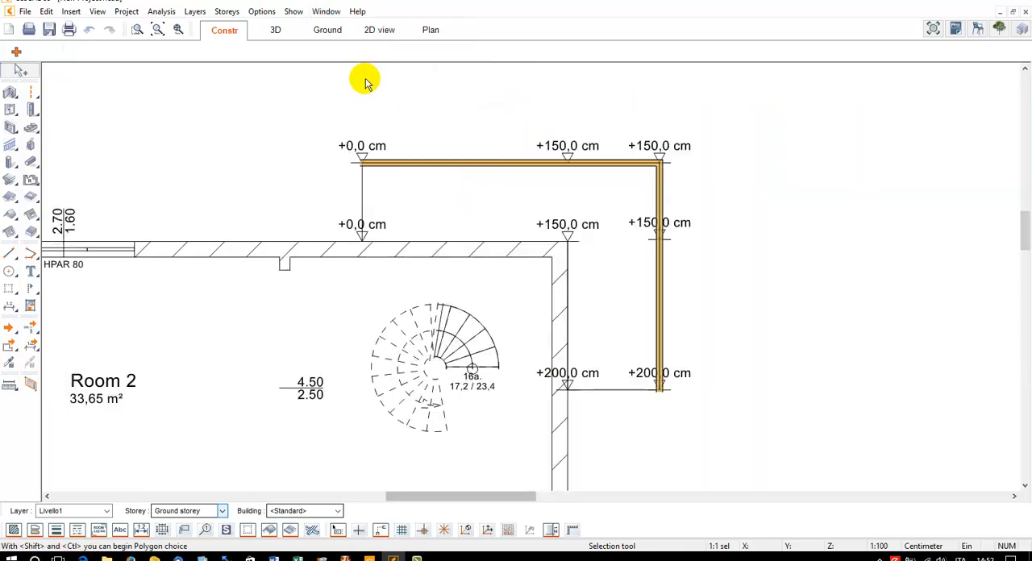
pyautogui.click(275, 30)
pyautogui.click(165, 29)
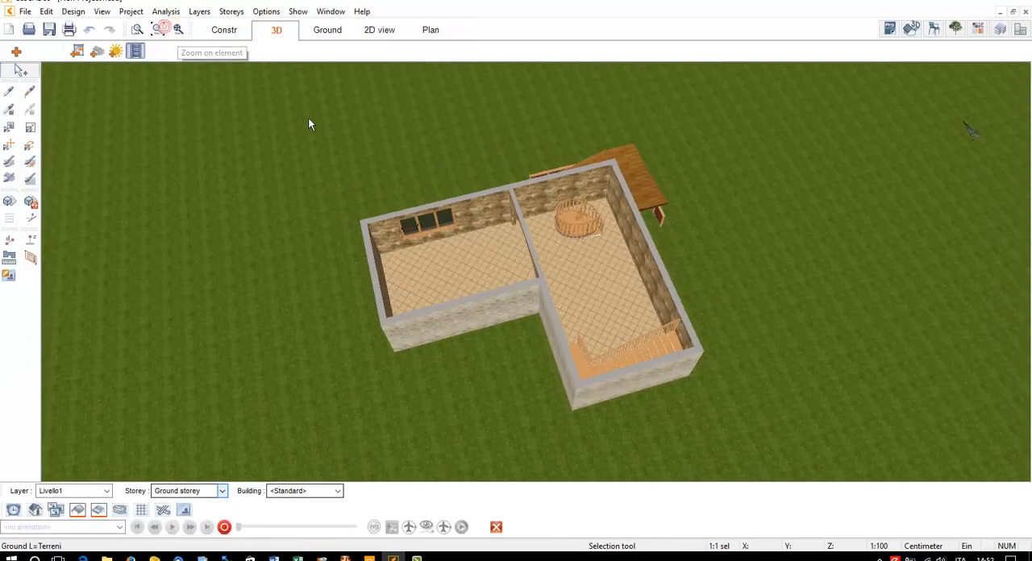
# Replace the glass railing around the slab with the catalogue model Parapetto in vetro 1-1 senza piedini
pyautogui.moveTo(310, 121); pyautogui.dragTo(493, 168)
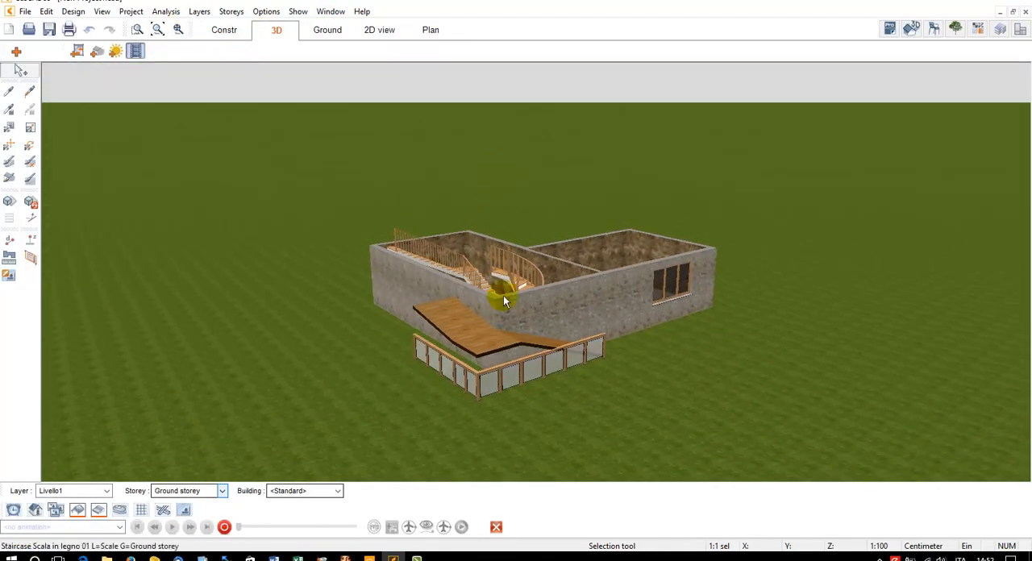
pyautogui.scroll(5, 502, 376)
pyautogui.scroll(2, 508, 387)
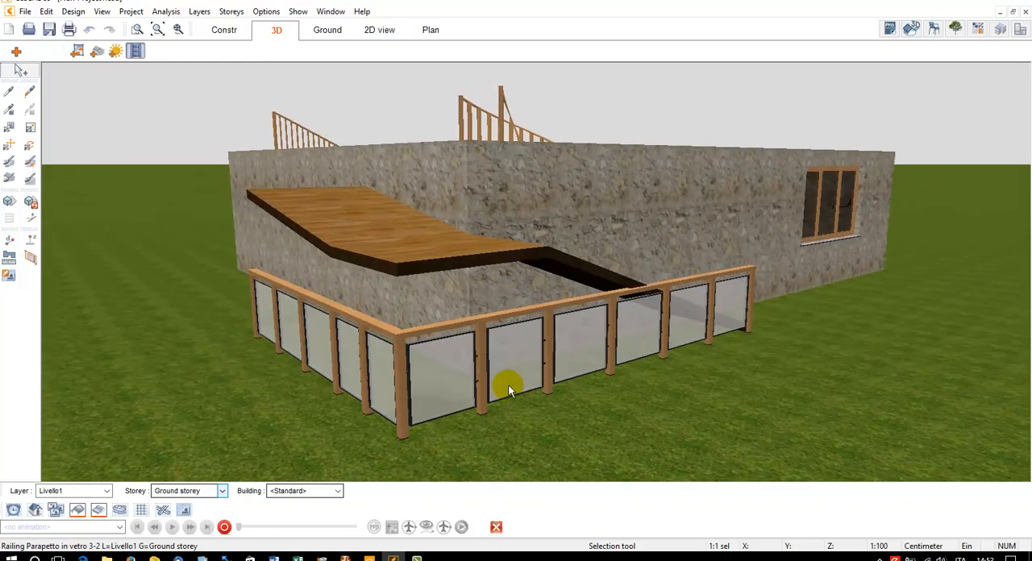
pyautogui.click(486, 402)
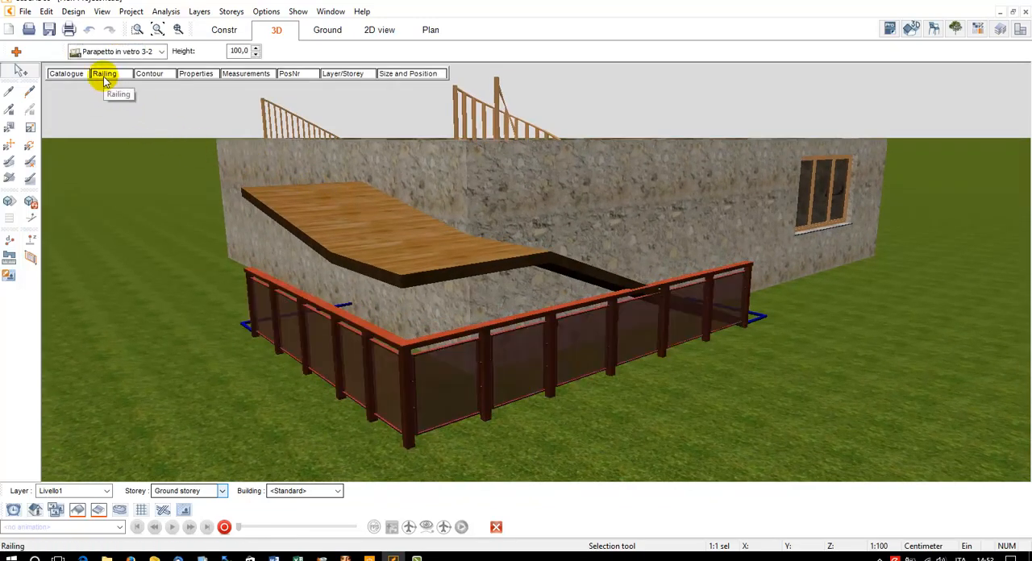
pyautogui.click(68, 73)
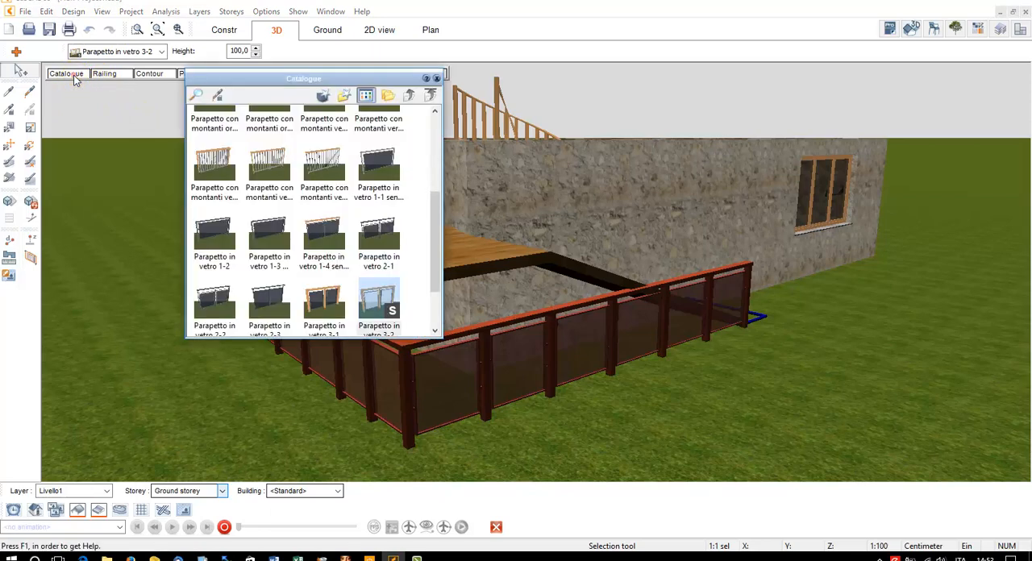
pyautogui.click(371, 160)
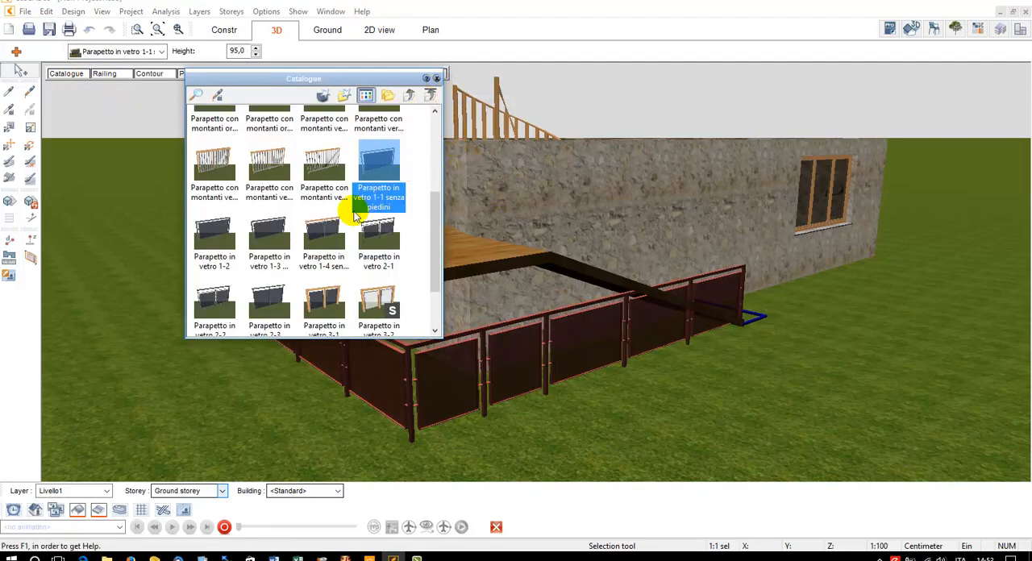
pyautogui.click(440, 77)
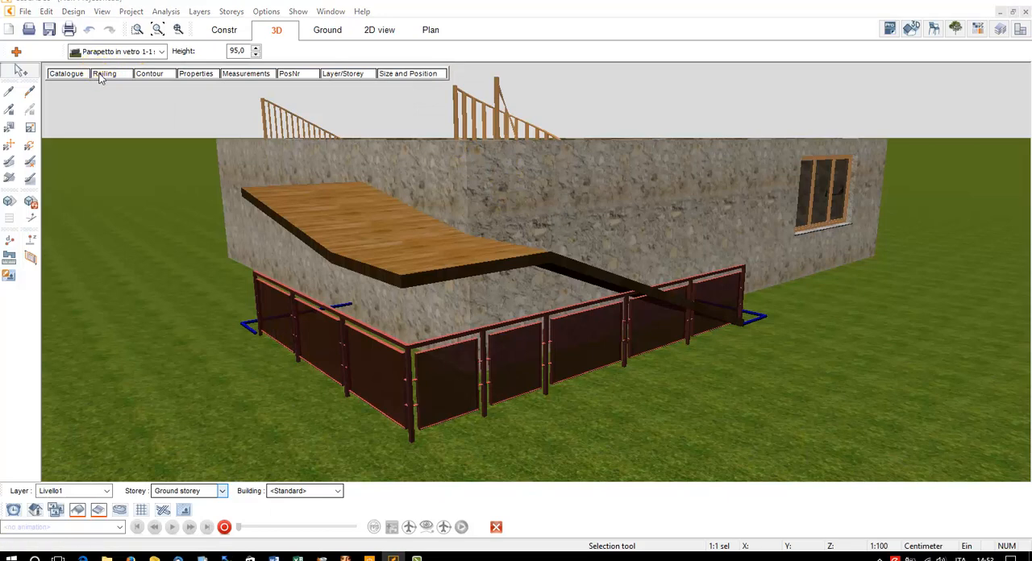
# Open the railing's post settings and switch the creation of posts off and back on
pyautogui.click(103, 73)
pyautogui.moveTo(280, 81); pyautogui.dragTo(141, 99)
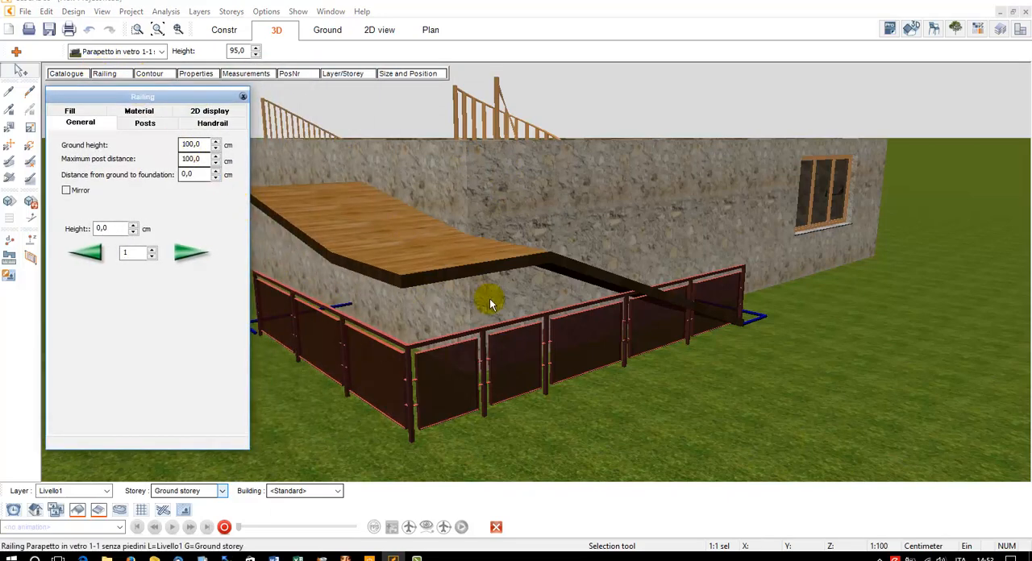
pyautogui.click(144, 123)
pyautogui.click(61, 143)
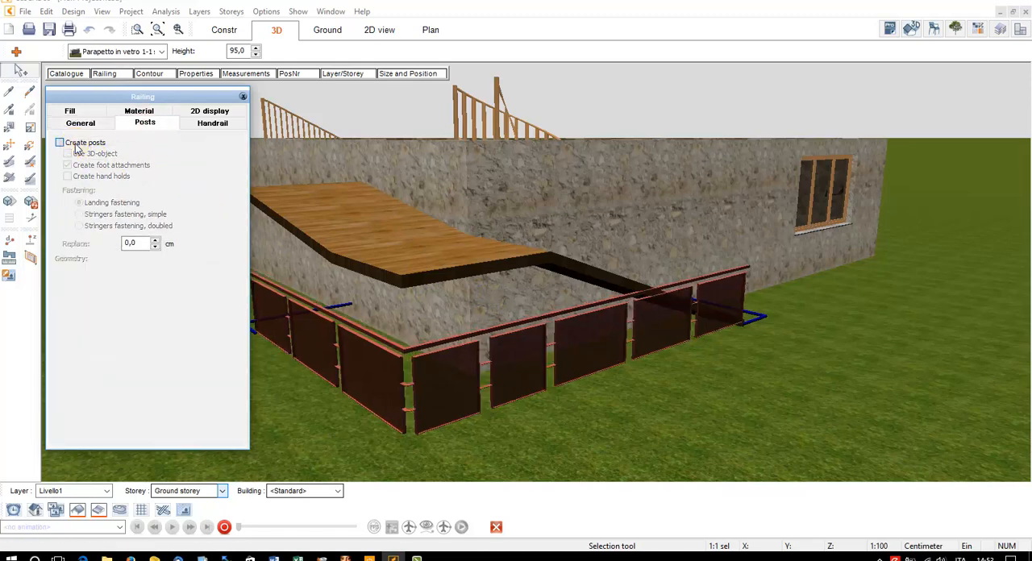
pyautogui.click(63, 143)
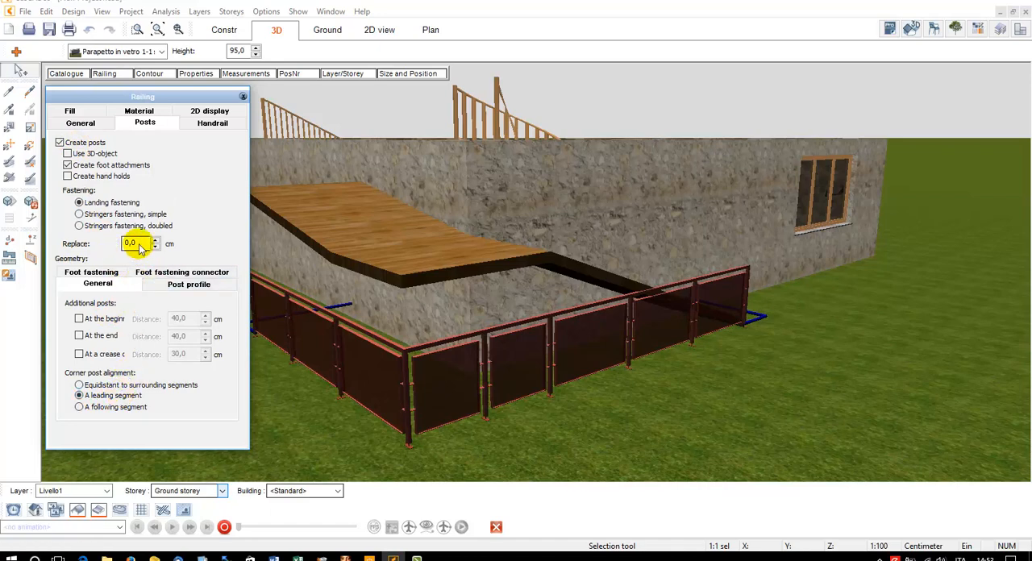
# Give the railing posts a round/elliptical profile with a length and width of 5 cm
pyautogui.click(161, 284)
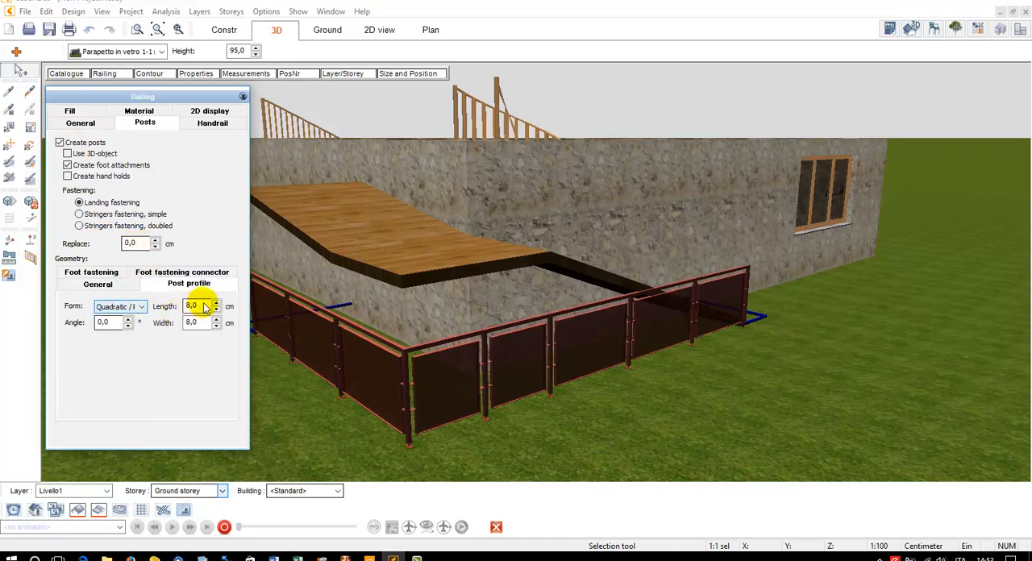
pyautogui.click(141, 306)
pyautogui.click(121, 324)
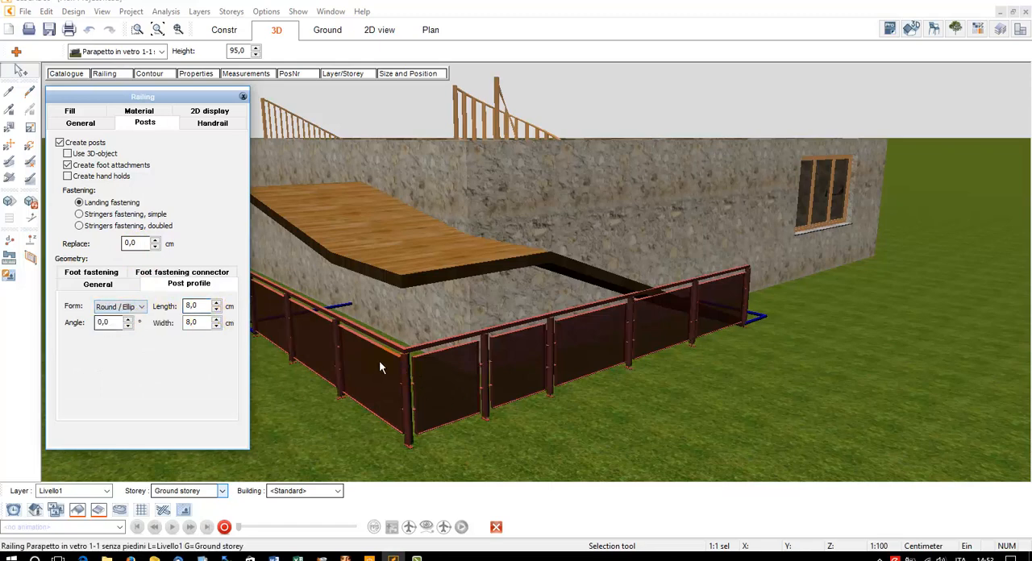
pyautogui.write('5')
pyautogui.press('Tab')
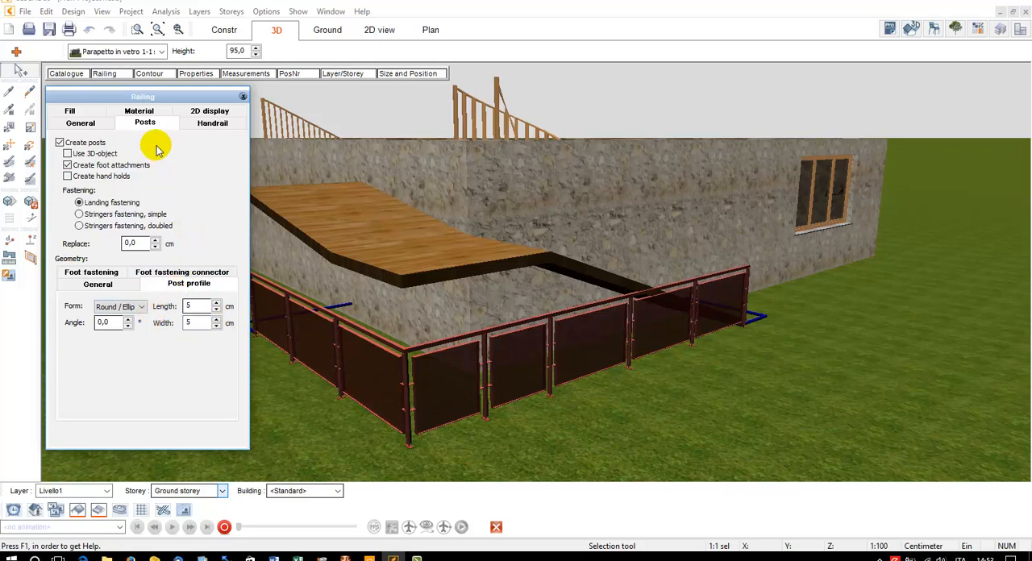
# Open the railing's handrail settings and switch the creation of the handrail off and back on
pyautogui.click(191, 131)
pyautogui.click(68, 144)
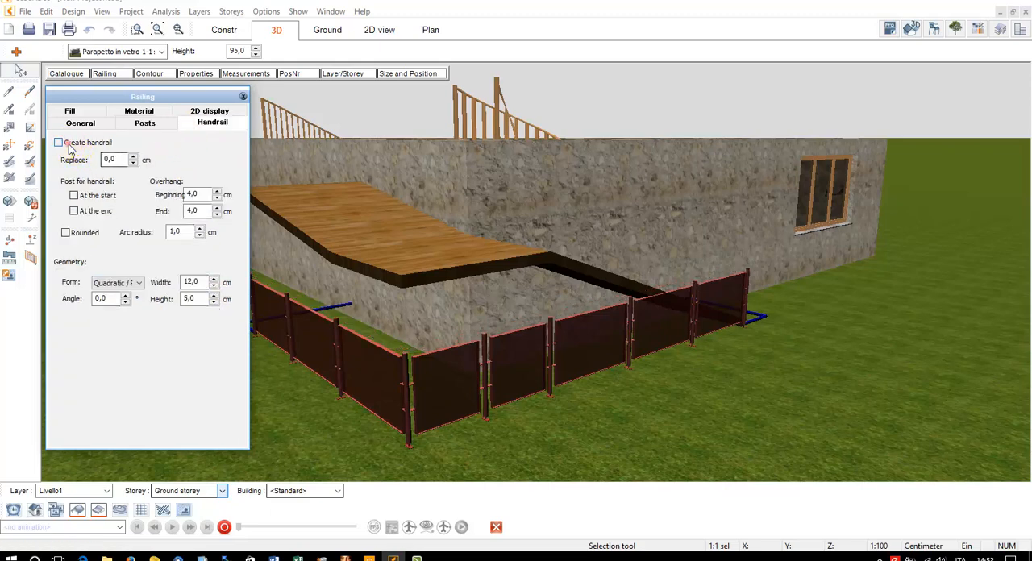
pyautogui.click(68, 144)
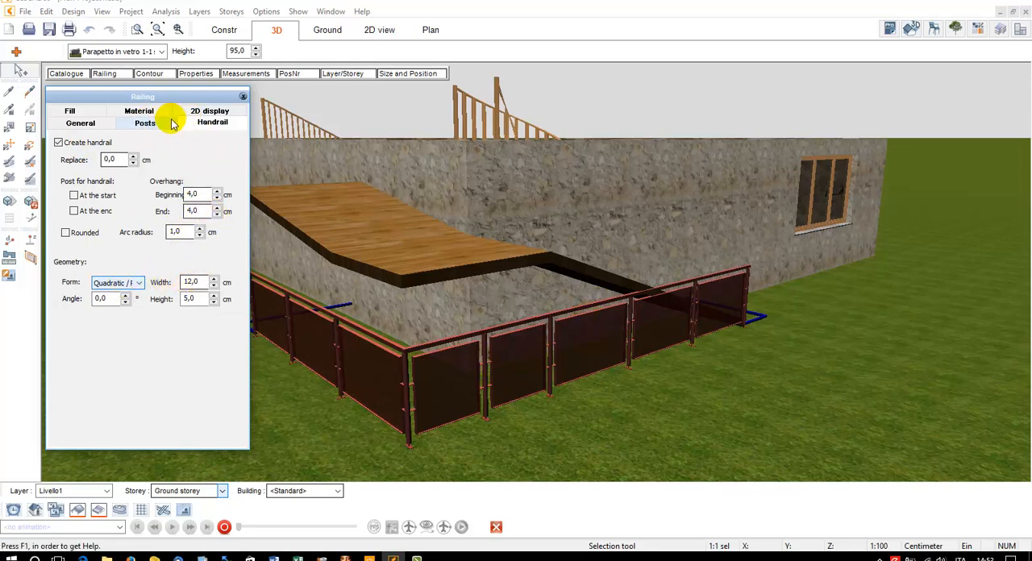
# In the railing's fill settings, switch the creation of the fill and its borders off and back on
pyautogui.click(71, 111)
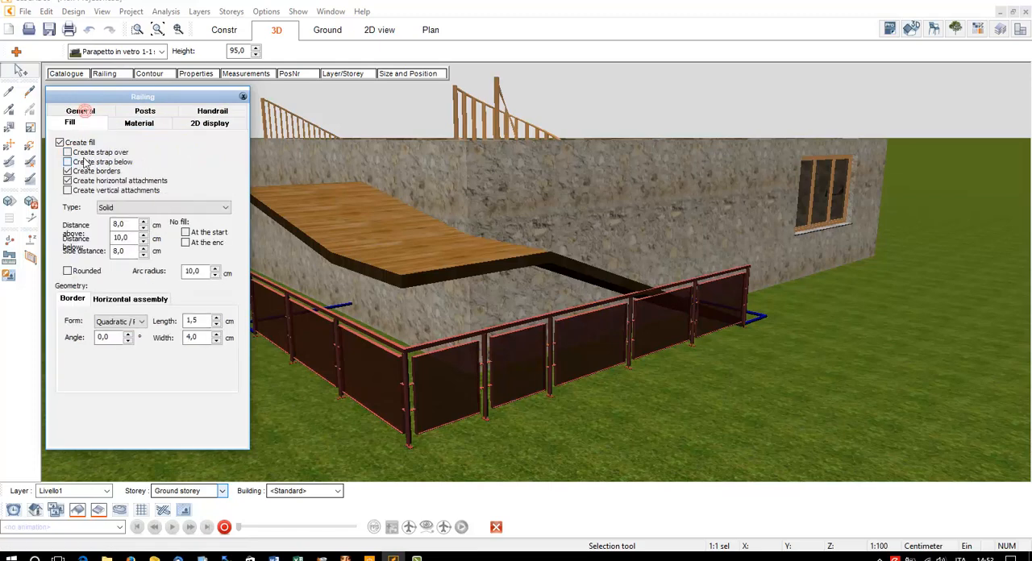
pyautogui.click(71, 144)
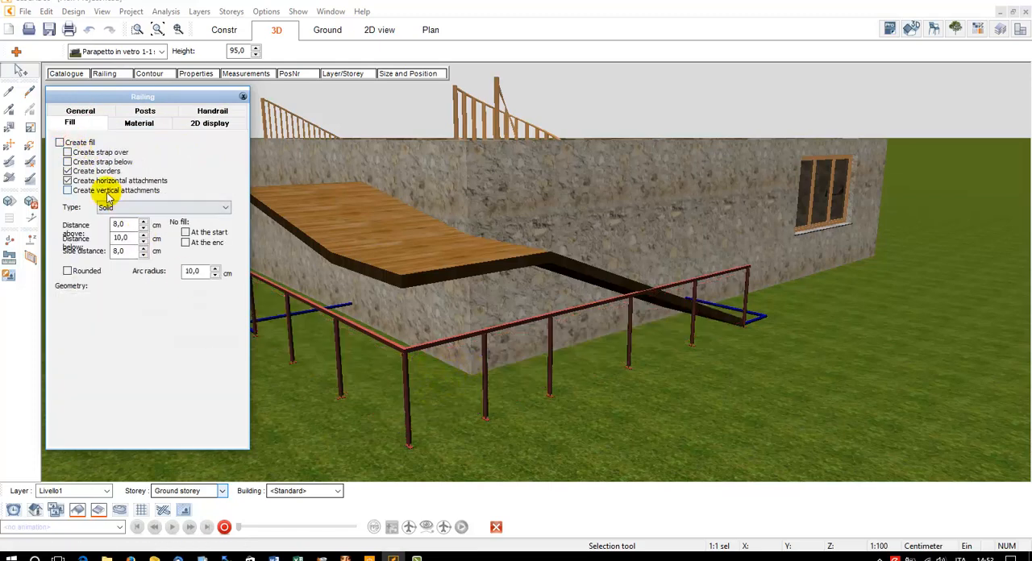
pyautogui.click(72, 142)
pyautogui.click(76, 171)
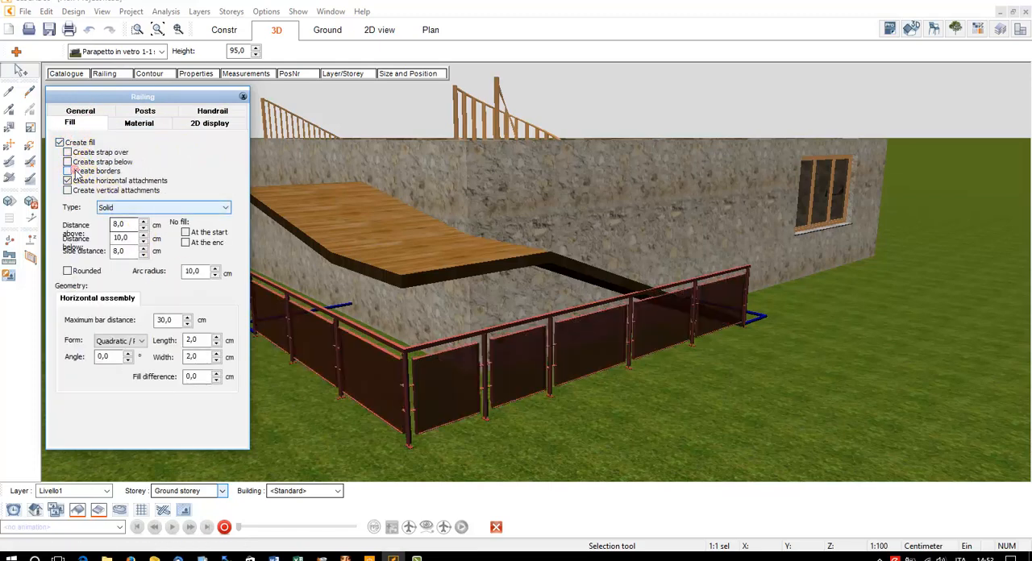
pyautogui.click(375, 321)
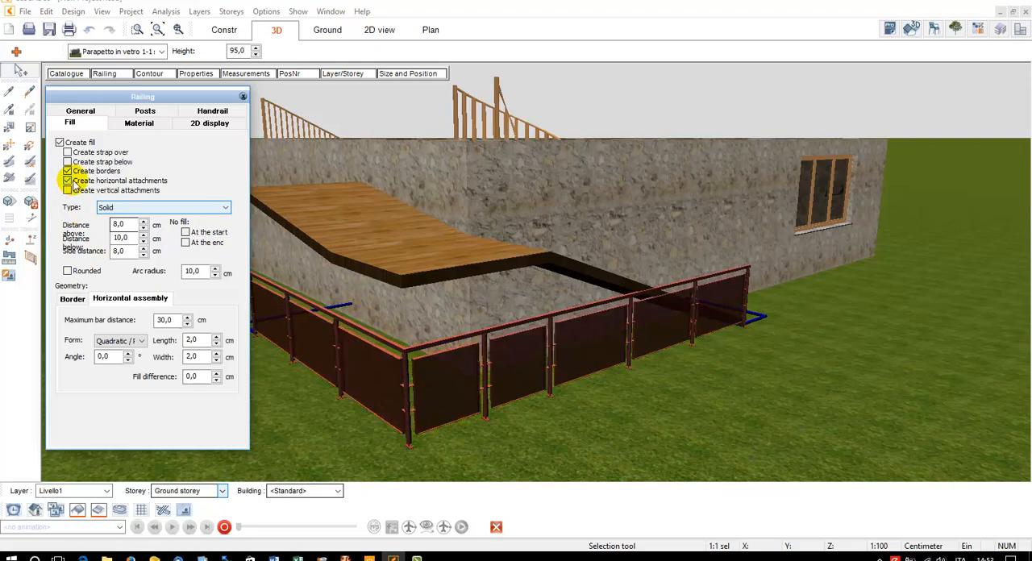
# Try toggling the fill's horizontal attachments and switch its vertical attachments on and off again
pyautogui.click(68, 181)
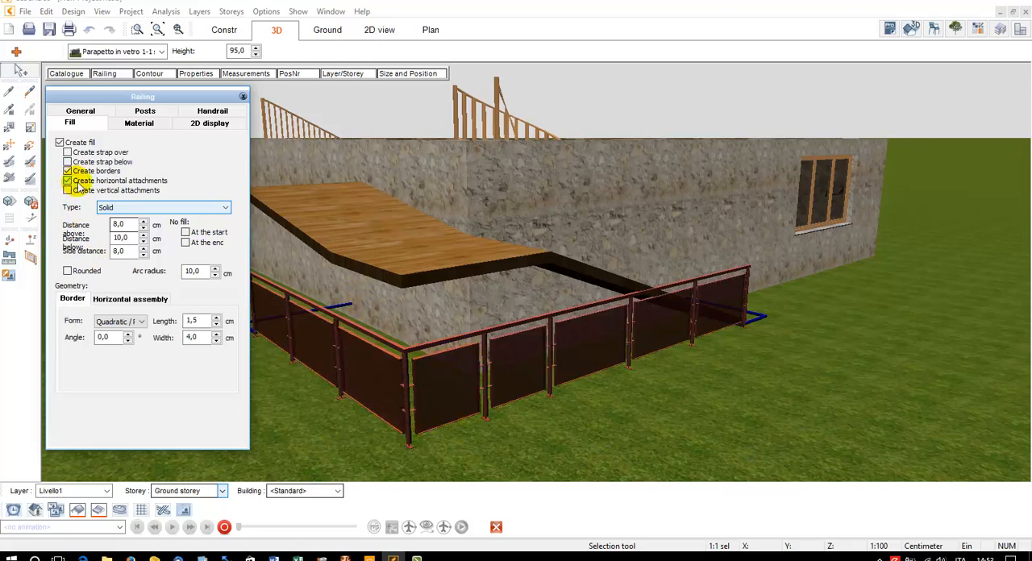
pyautogui.click(104, 192)
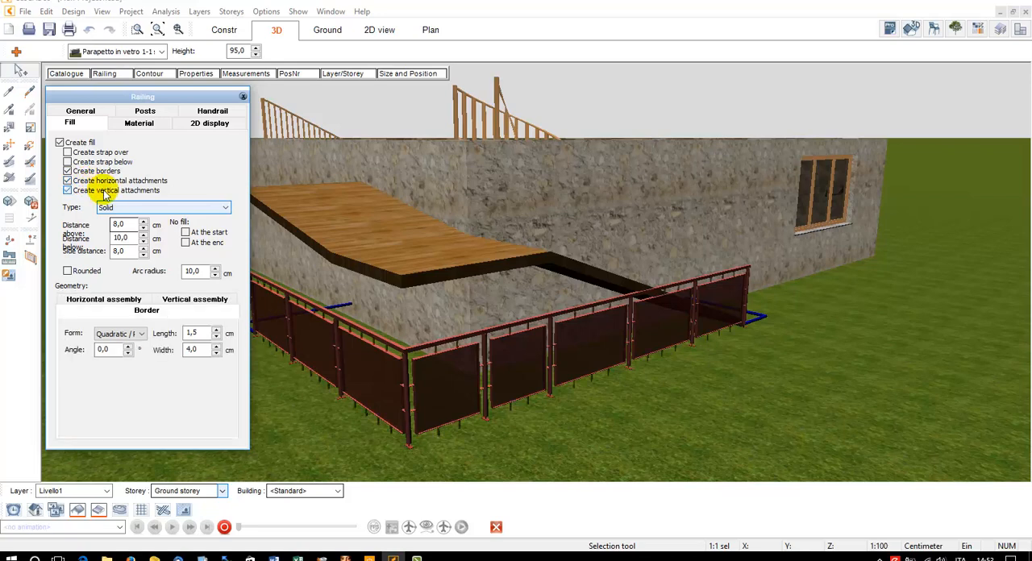
pyautogui.click(105, 192)
# In the railing's general settings, set the height of railing point 2 to 150 cm
pyautogui.click(95, 125)
pyautogui.click(106, 75)
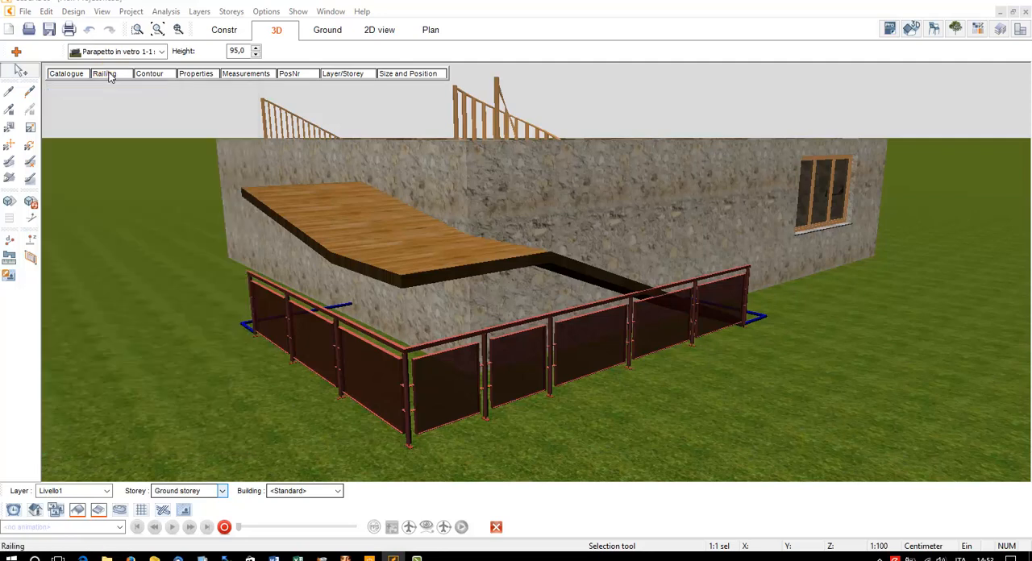
pyautogui.click(103, 74)
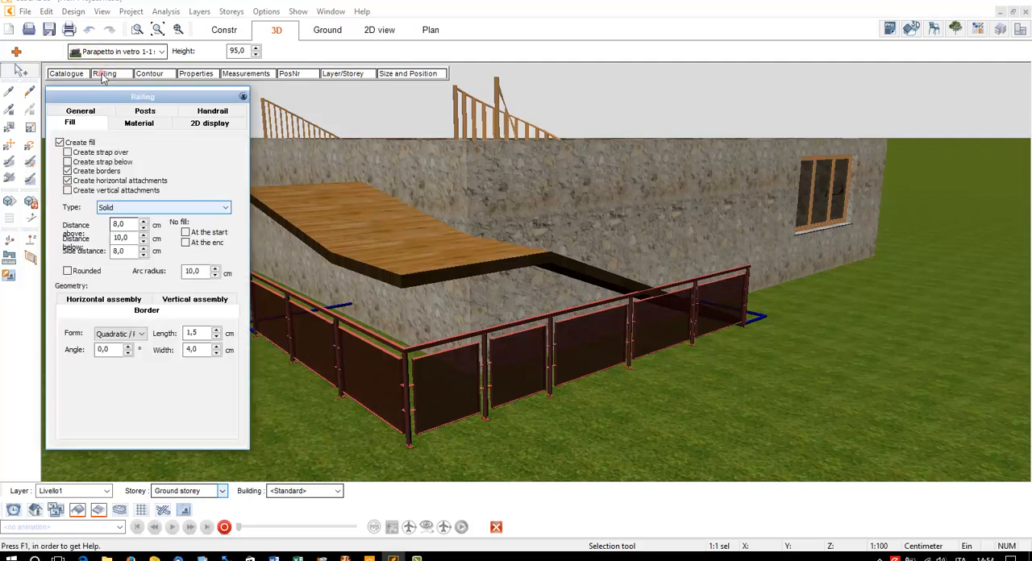
pyautogui.click(79, 110)
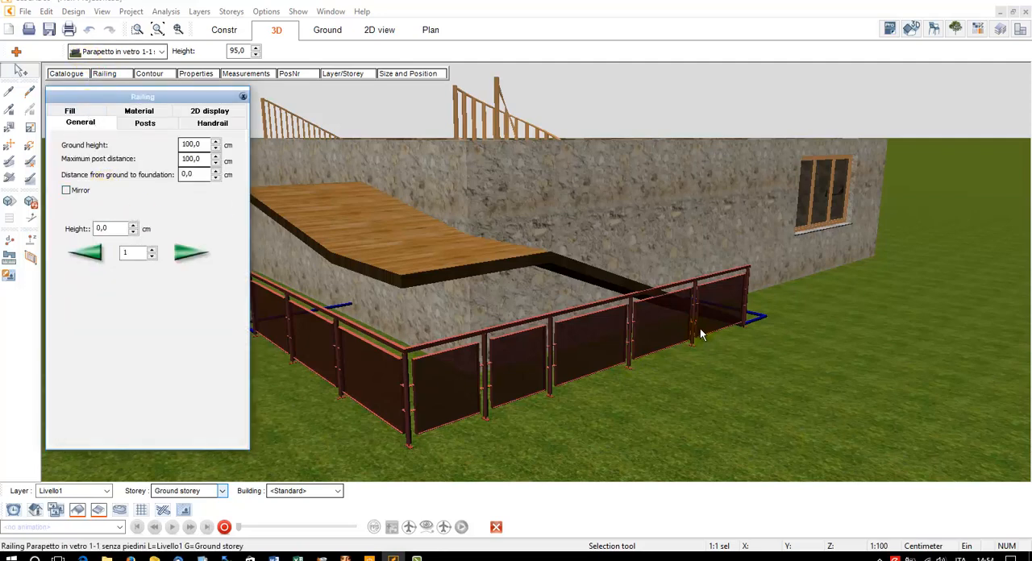
pyautogui.moveTo(112, 229); pyautogui.dragTo(79, 229)
pyautogui.click(198, 251)
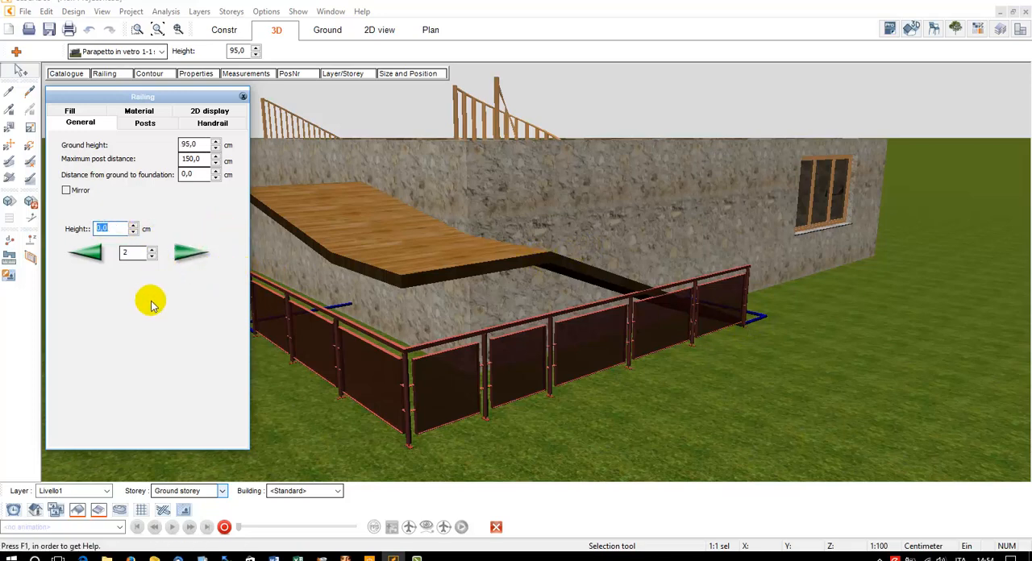
pyautogui.press('Return')
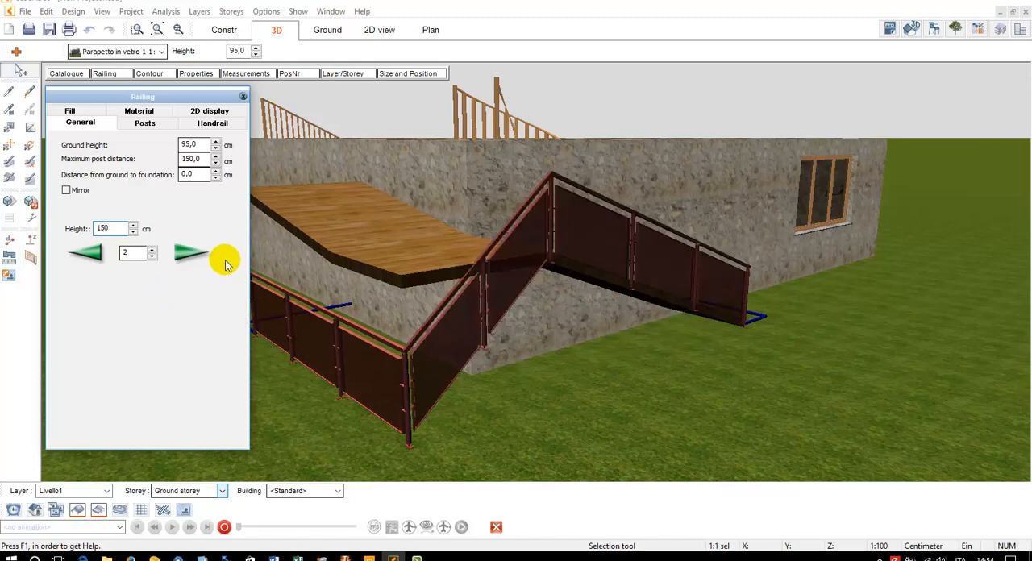
# Raise railing points 3 and 4 so that the railing follows the edge of the slab
pyautogui.click(198, 258)
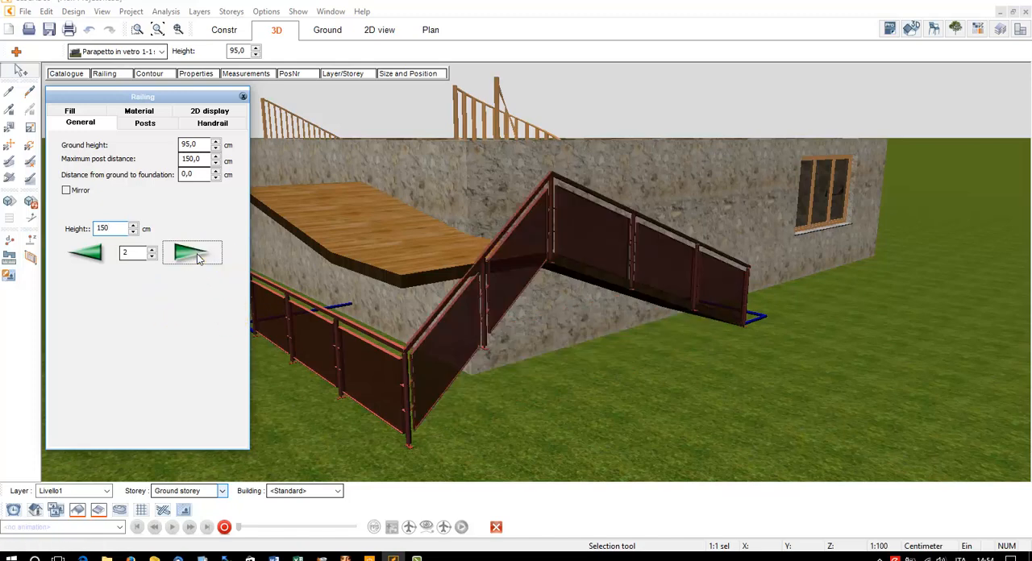
pyautogui.click(103, 228)
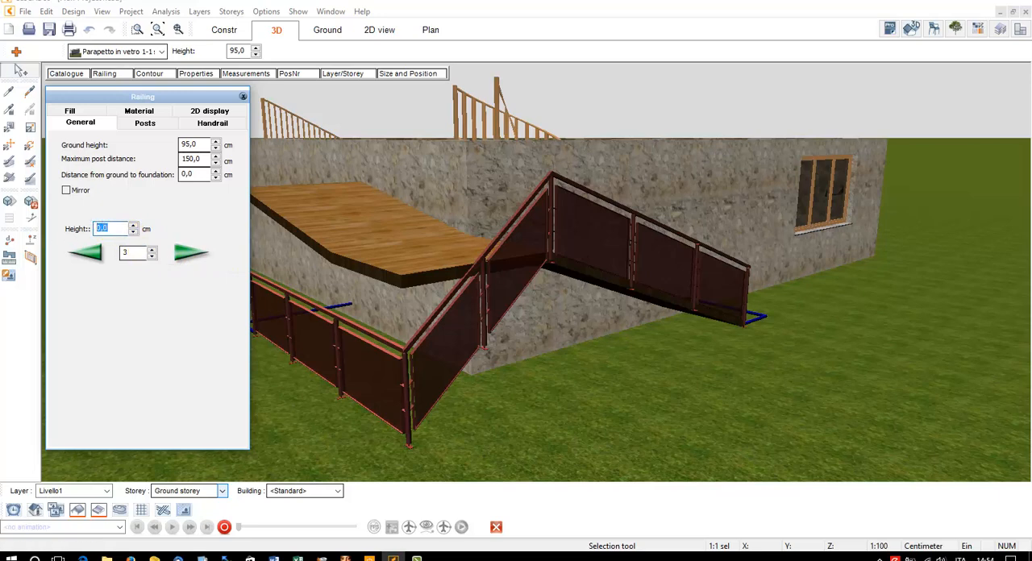
pyautogui.press('Return')
pyautogui.click(192, 255)
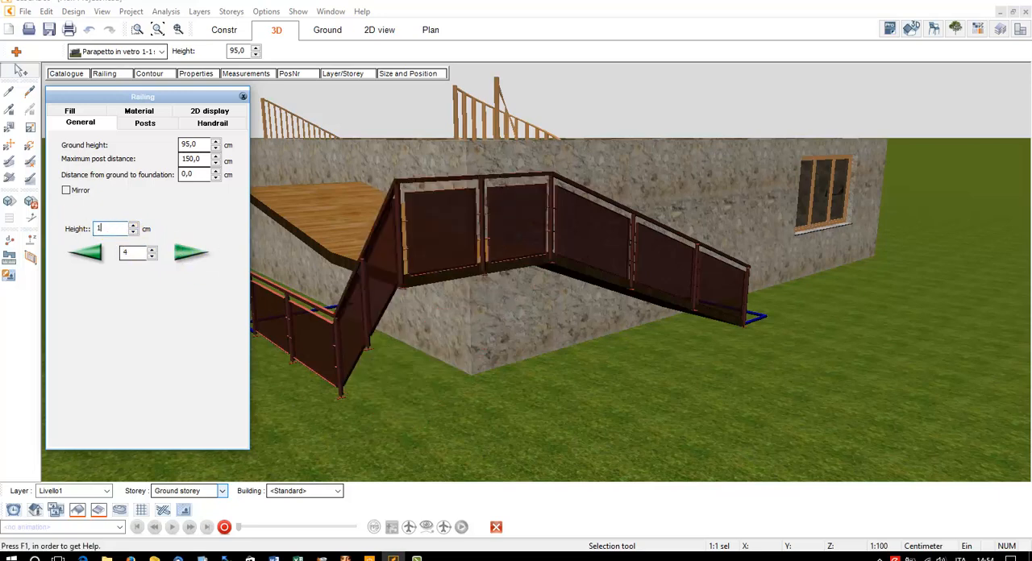
pyautogui.press('Return')
# Set the height of railing point 5 to 200 cm
pyautogui.moveTo(125, 92); pyautogui.dragTo(93, 104)
pyautogui.click(145, 261)
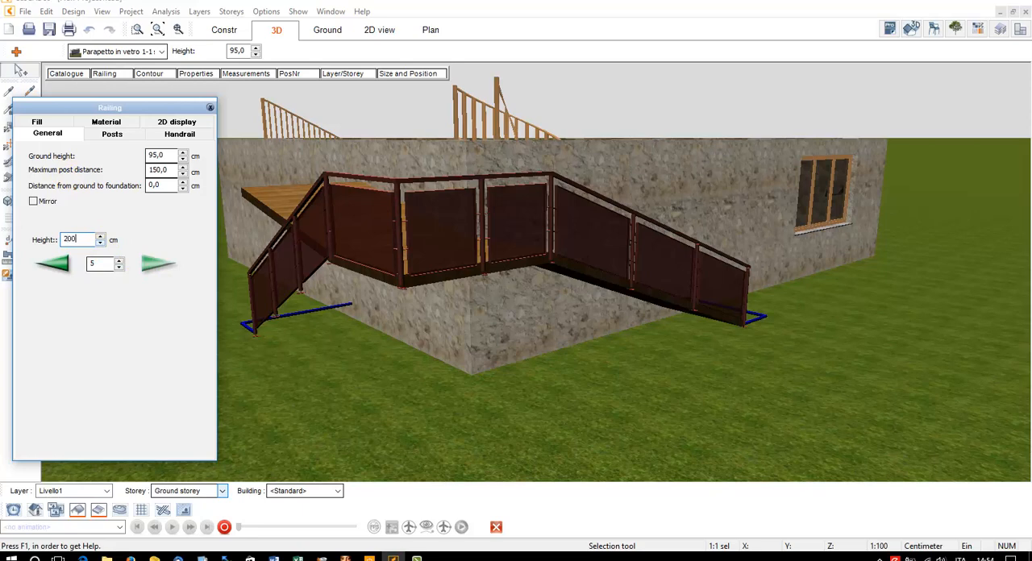
pyautogui.write('200')
pyautogui.press('Return')
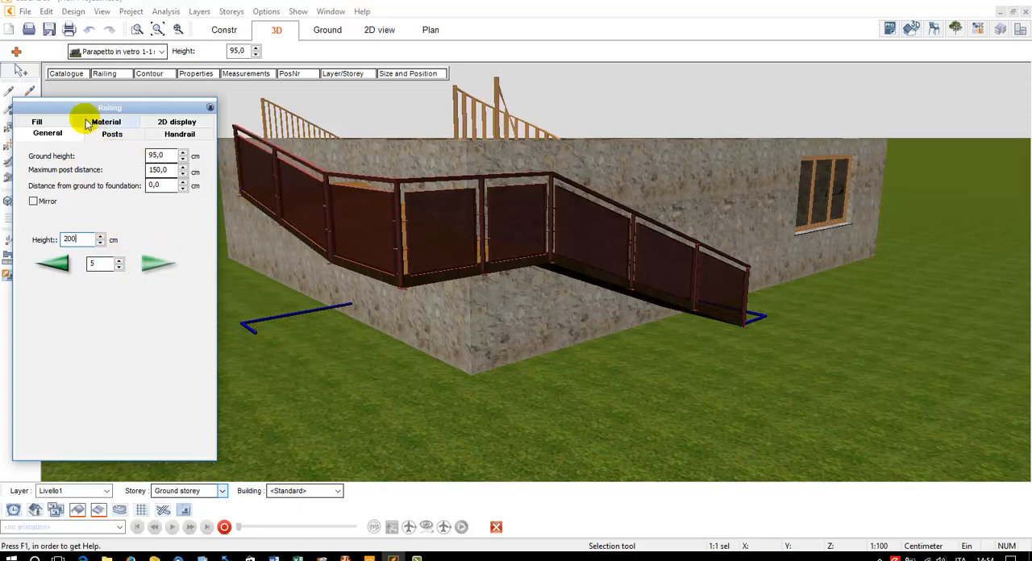
# Try the catalogue model Parapetto in vetro 2-1 on the railing and return to Parapetto in vetro 1-1 senza piedini
pyautogui.click(65, 73)
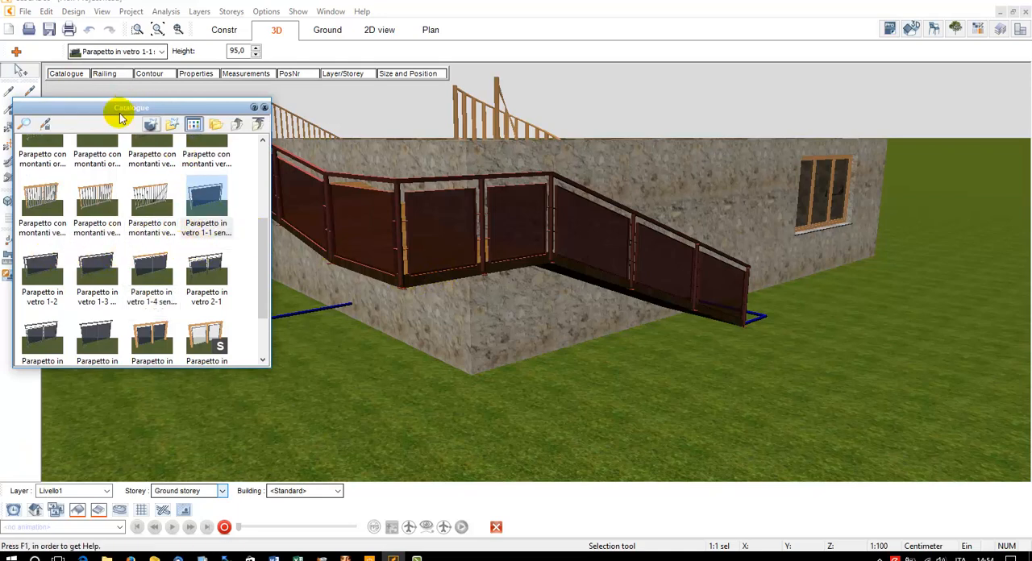
pyautogui.click(212, 260)
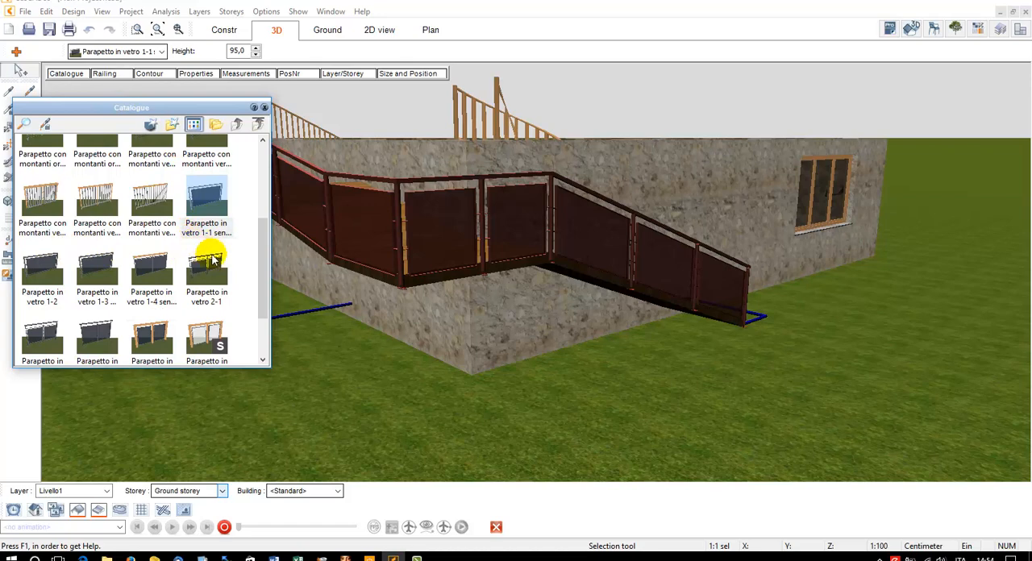
pyautogui.click(213, 210)
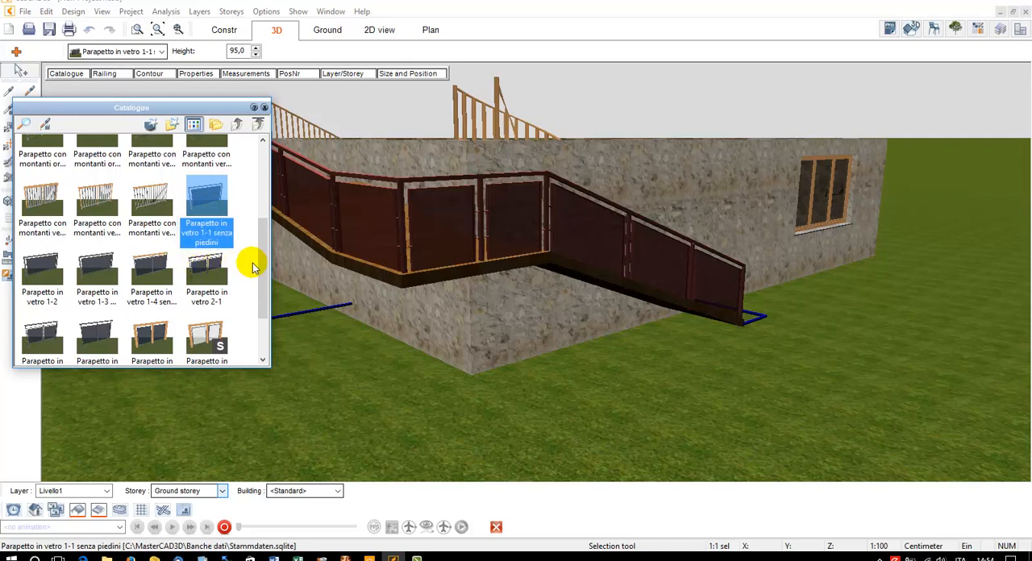
pyautogui.click(223, 275)
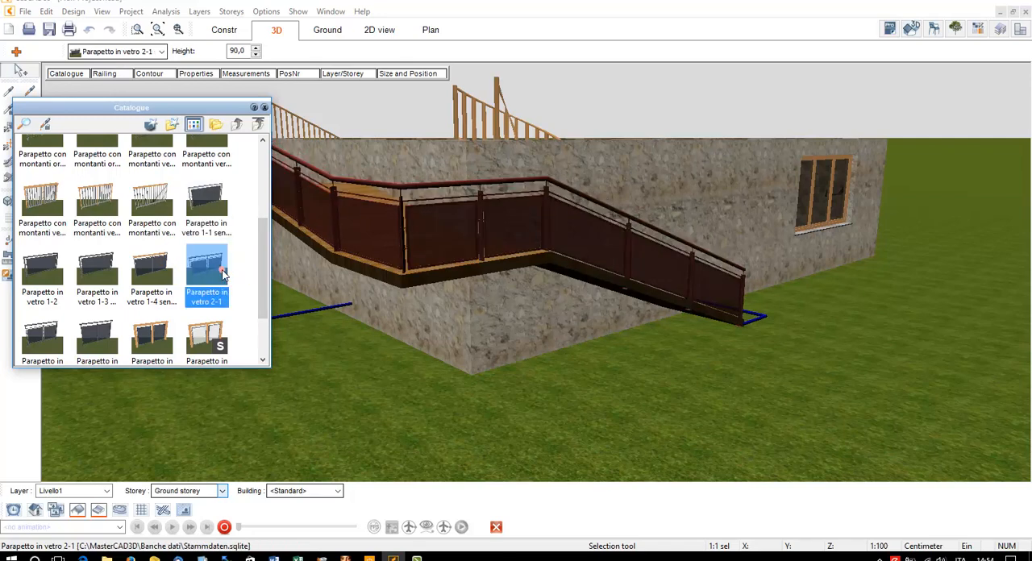
pyautogui.click(207, 202)
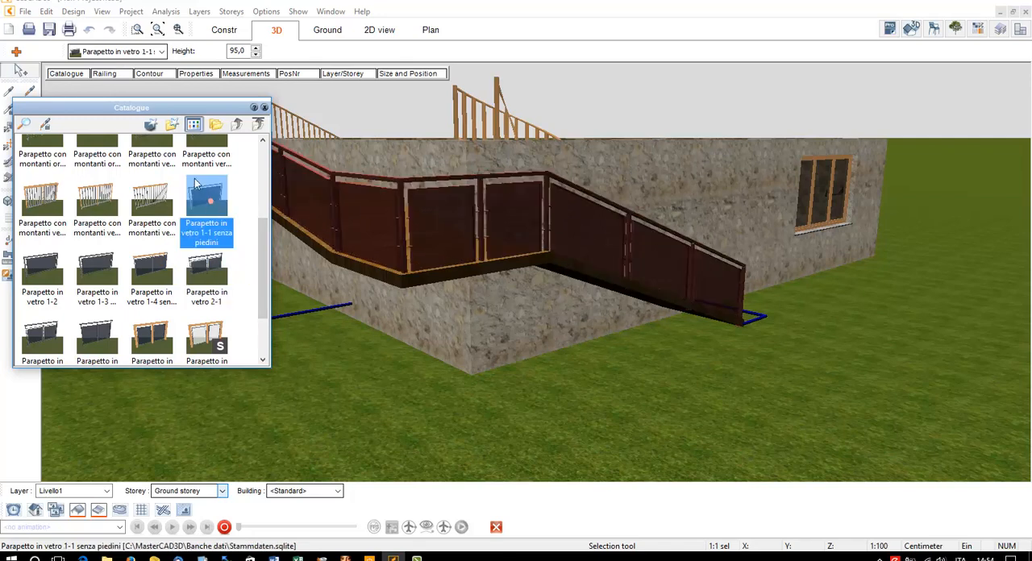
# Set the fastening of the railing posts to Stringers fastening, simple, with a Replace value of 0 cm
pyautogui.click(103, 73)
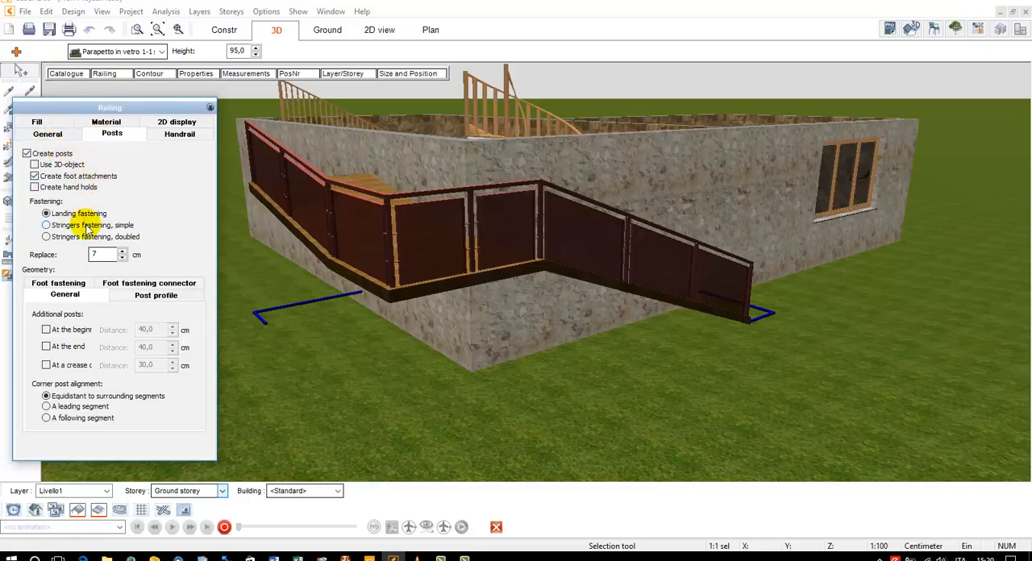
pyautogui.doubleClick(113, 255)
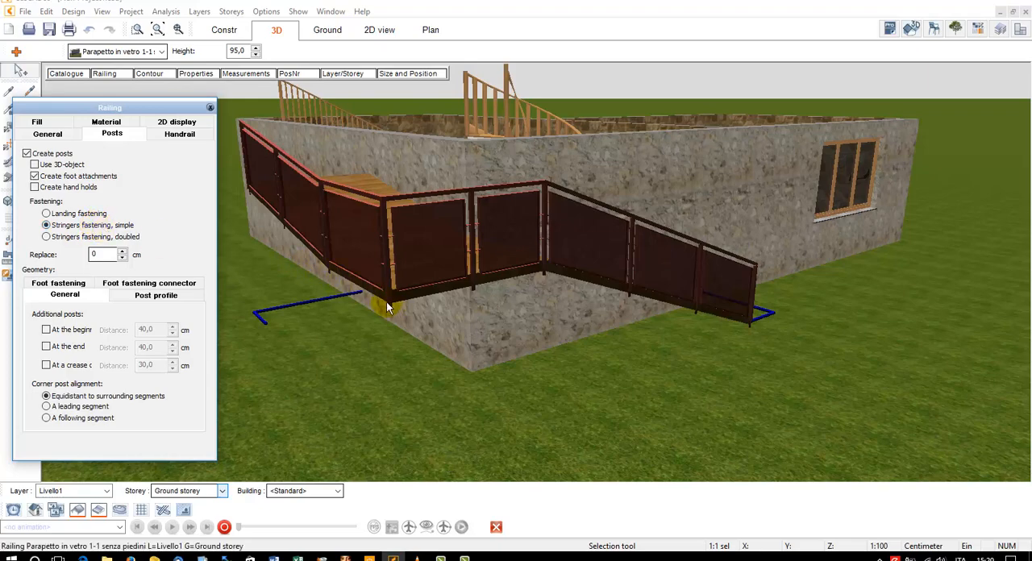
# Set the length of the posts' foot fastening to 4 cm
pyautogui.scroll(5, 387, 302)
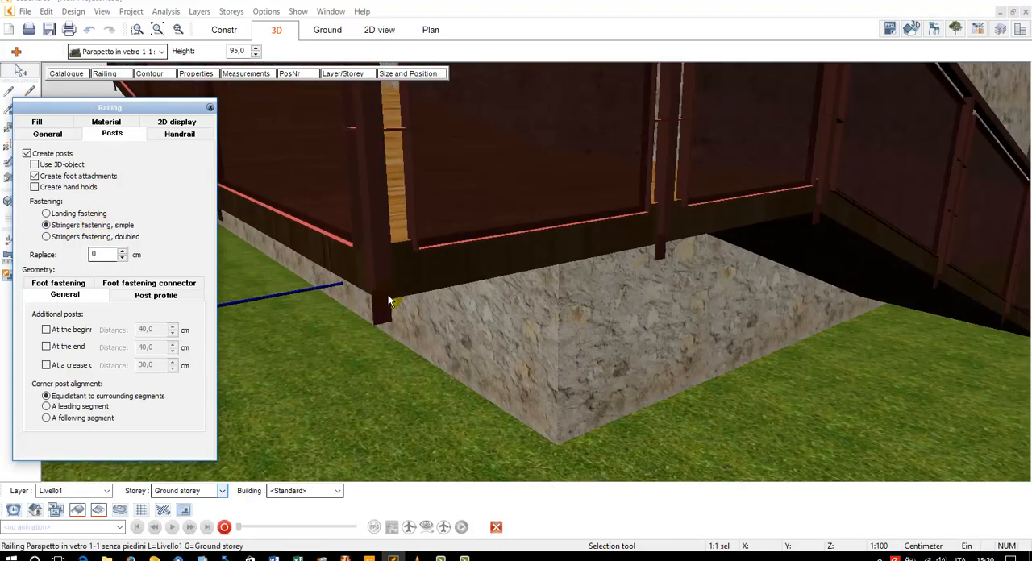
pyautogui.click(78, 288)
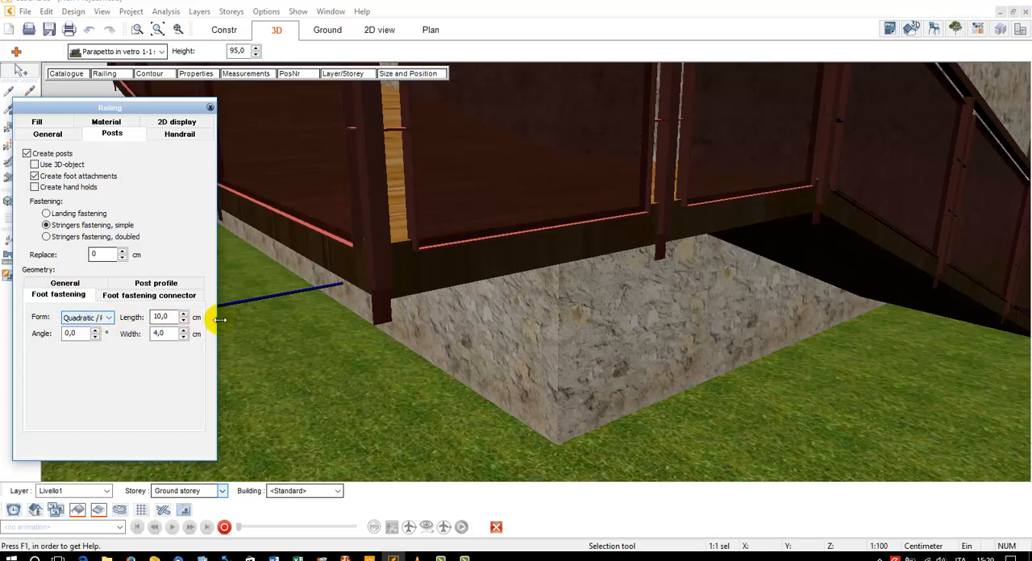
pyautogui.click(166, 319)
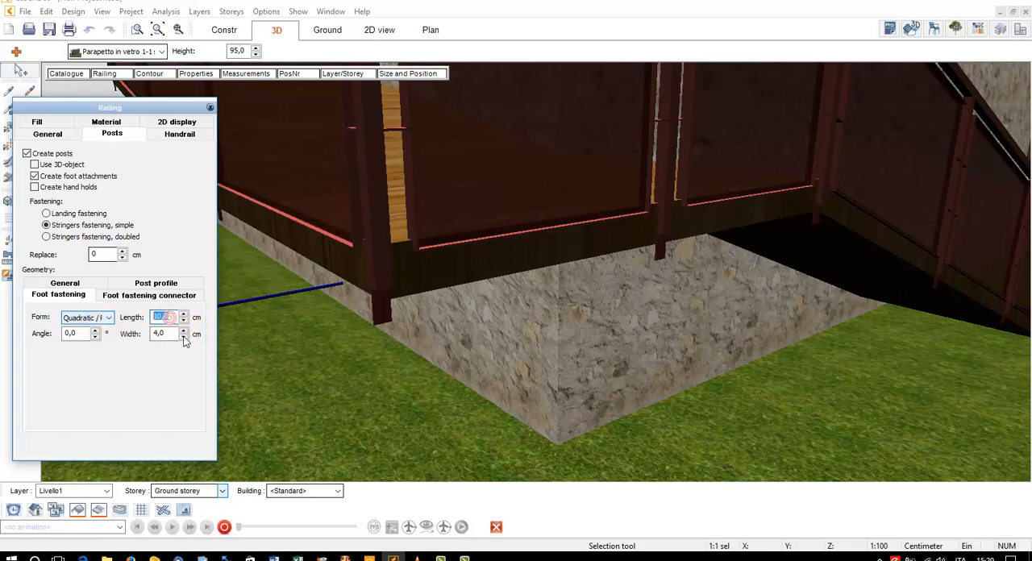
pyautogui.write('4')
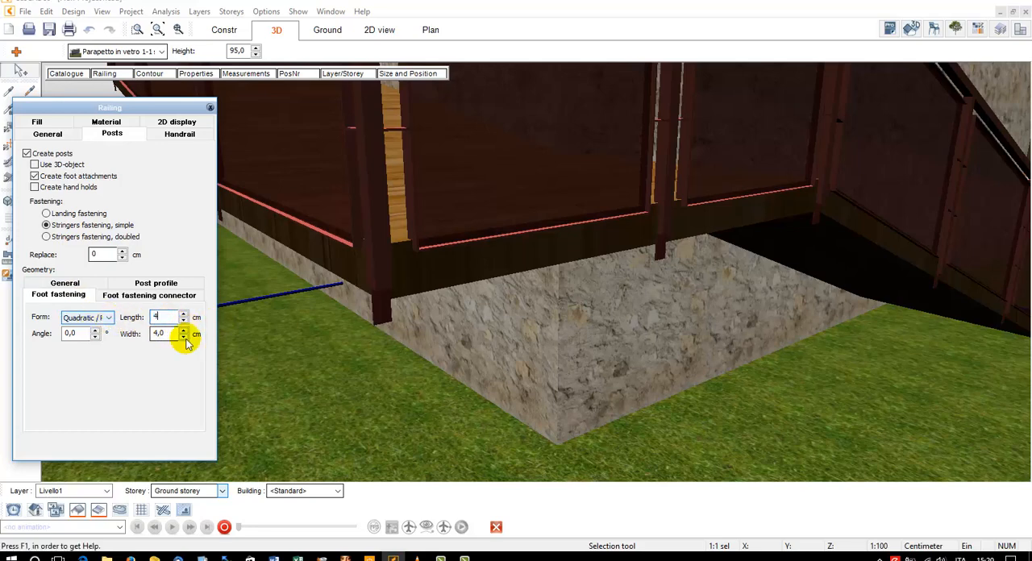
# Try the corner post alignment A following segment and restore Equidistant to surrounding segments
pyautogui.click(156, 297)
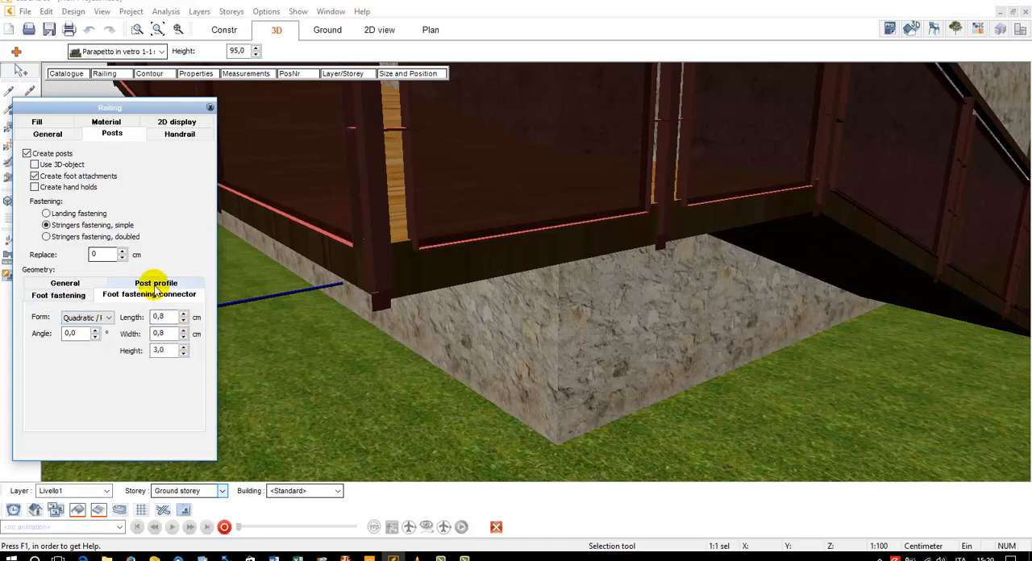
pyautogui.click(155, 284)
pyautogui.click(93, 297)
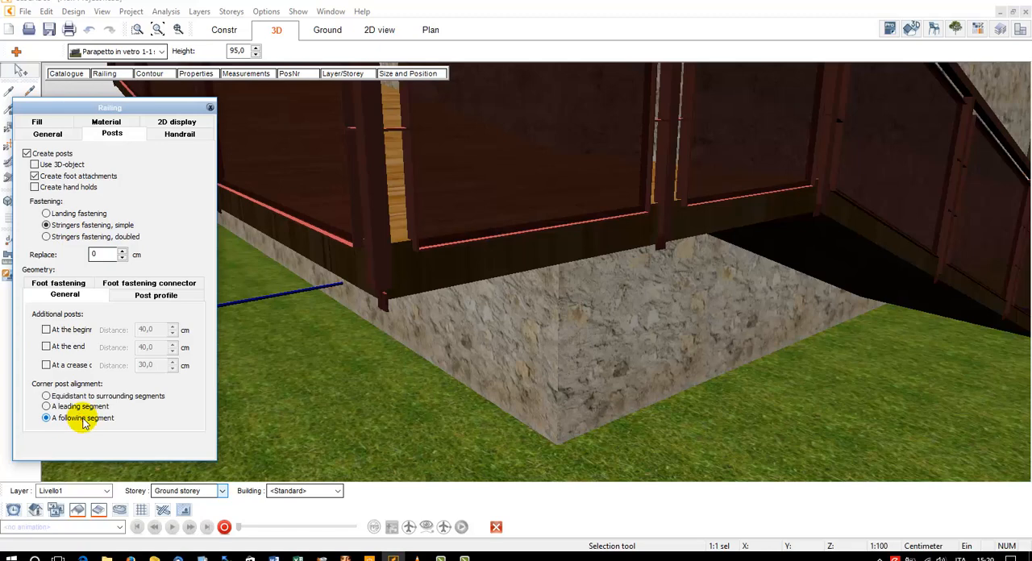
pyautogui.click(86, 397)
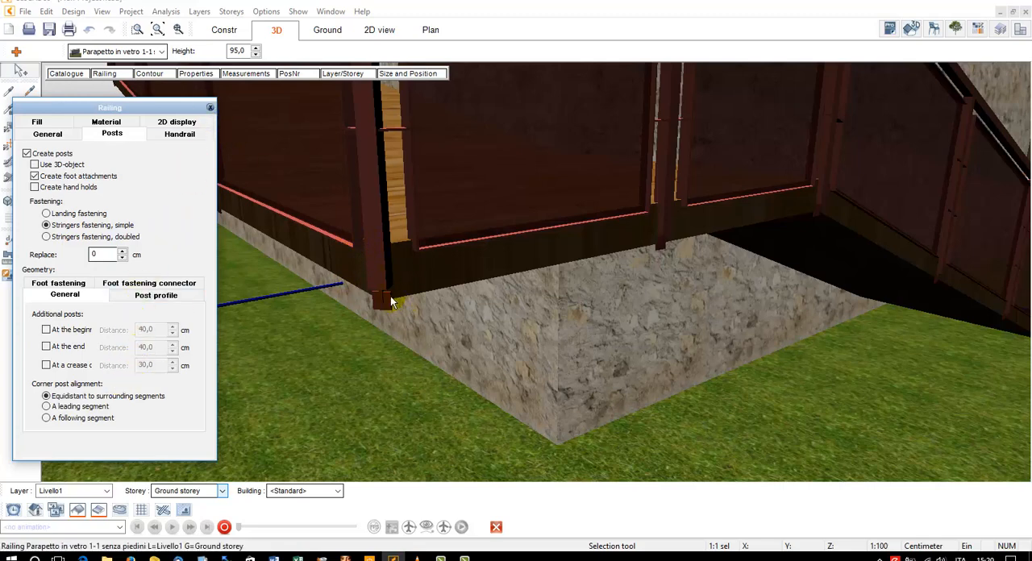
# Set the railing's distance from ground to foundation to 3 cm and close the railing settings
pyautogui.click(49, 134)
pyautogui.click(159, 187)
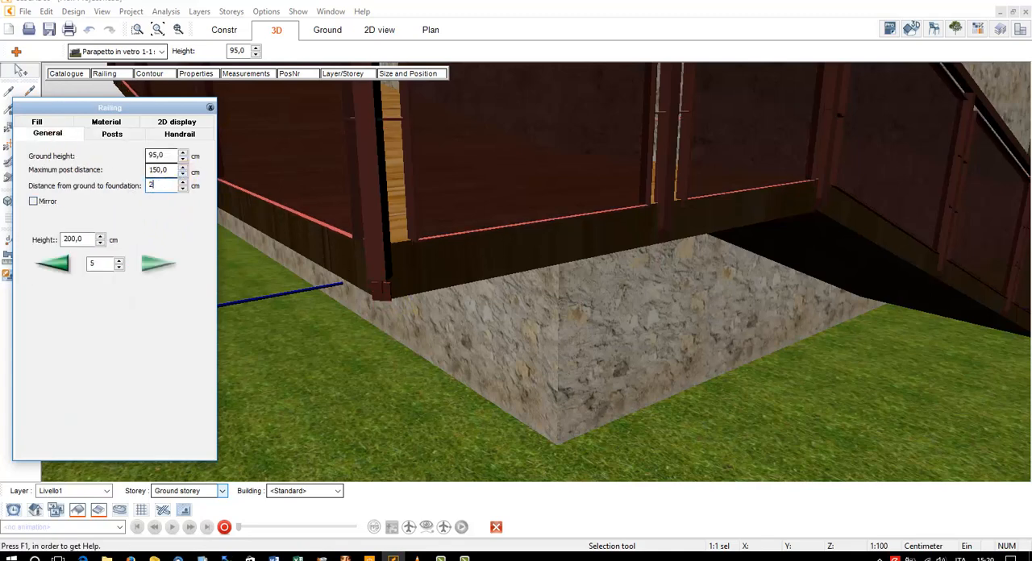
pyautogui.press('Up')
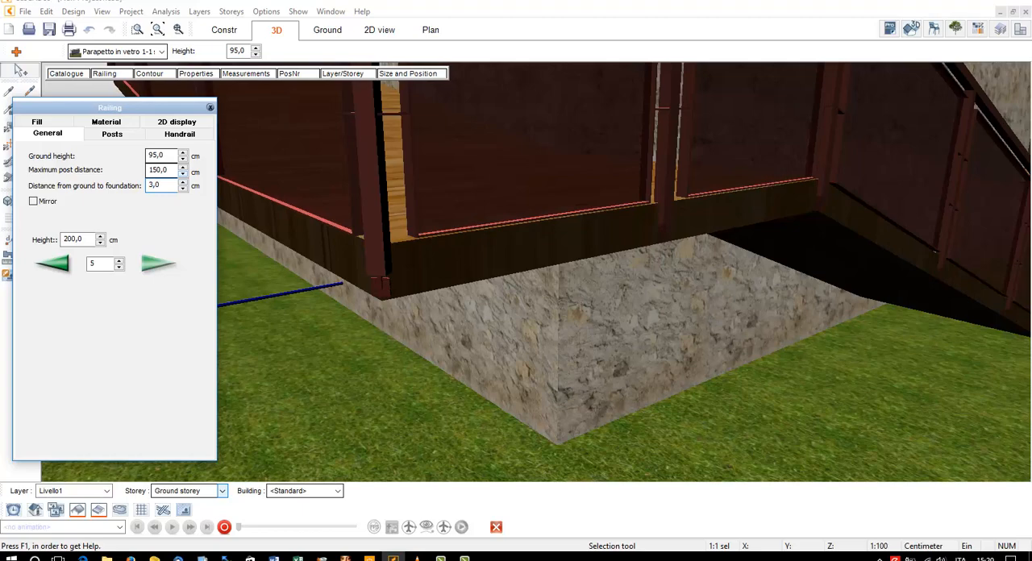
pyautogui.click(209, 107)
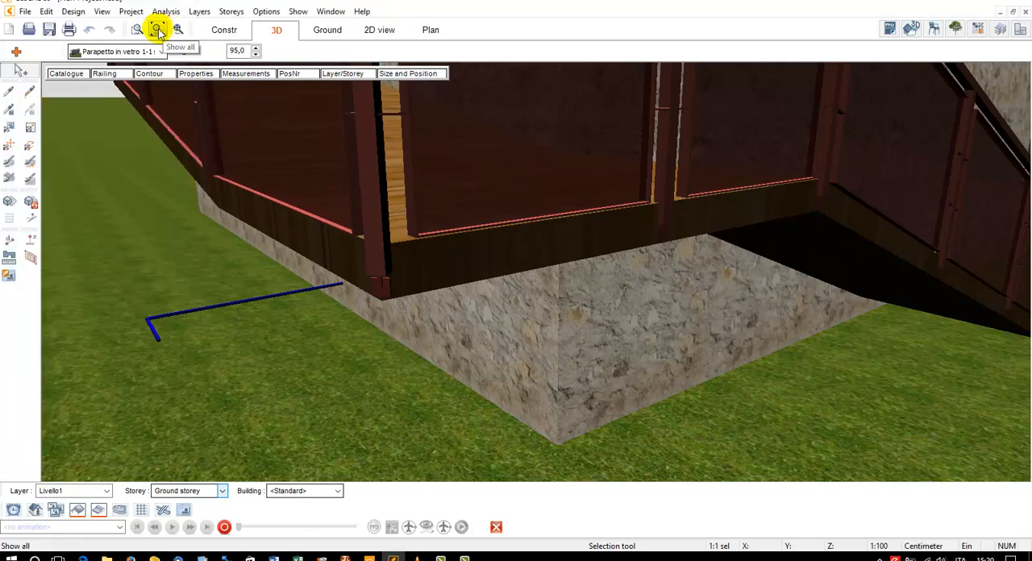
# Examine the entire building with its glass railing in 3D and look at the railing's catalogue types
pyautogui.click(158, 30)
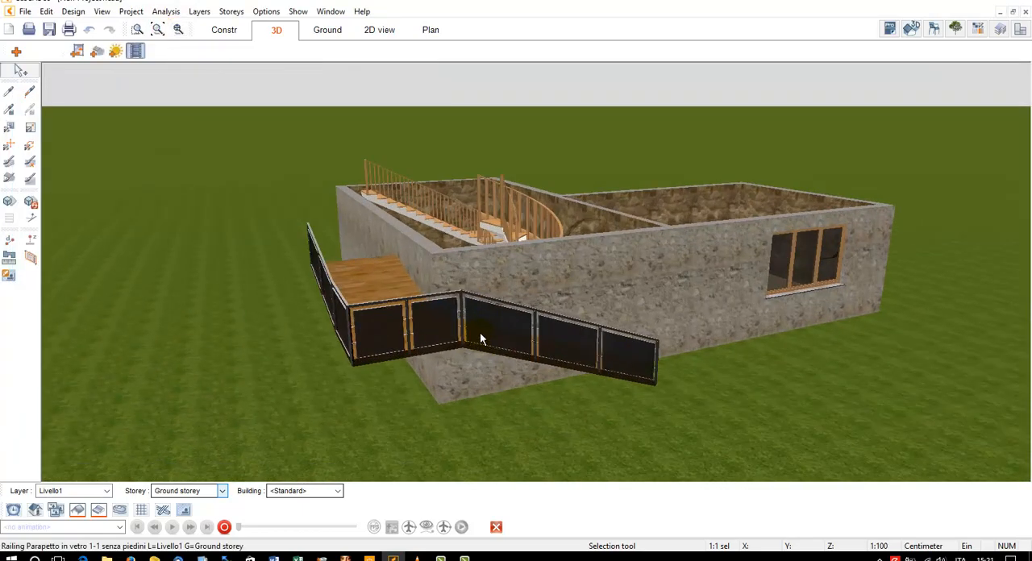
pyautogui.click(165, 36)
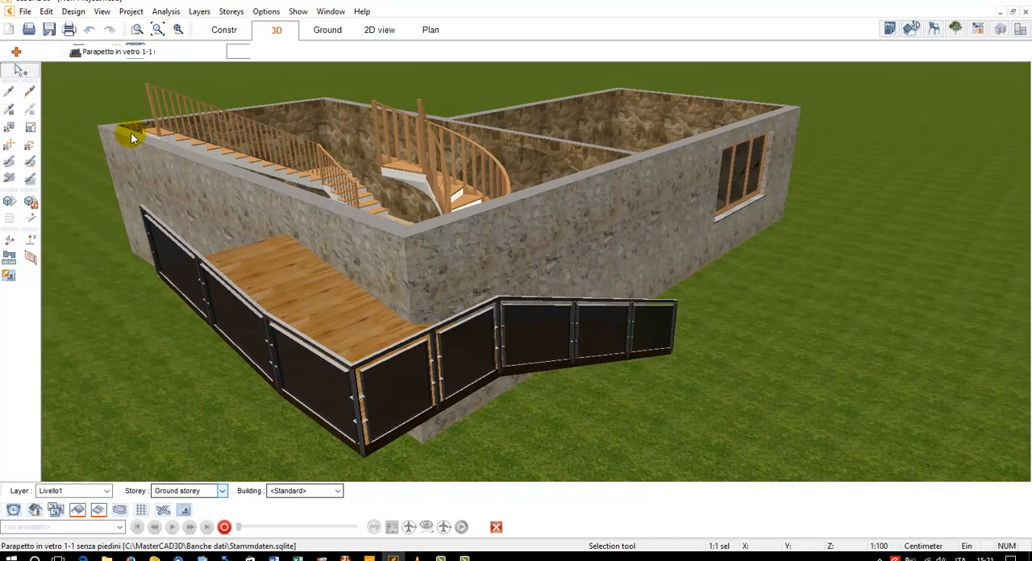
pyautogui.click(66, 73)
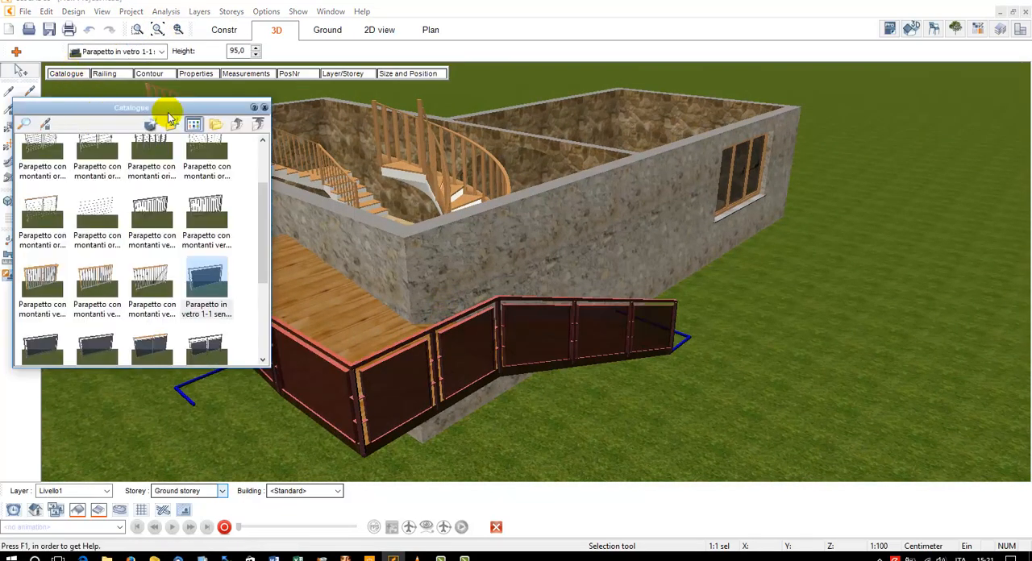
pyautogui.click(264, 108)
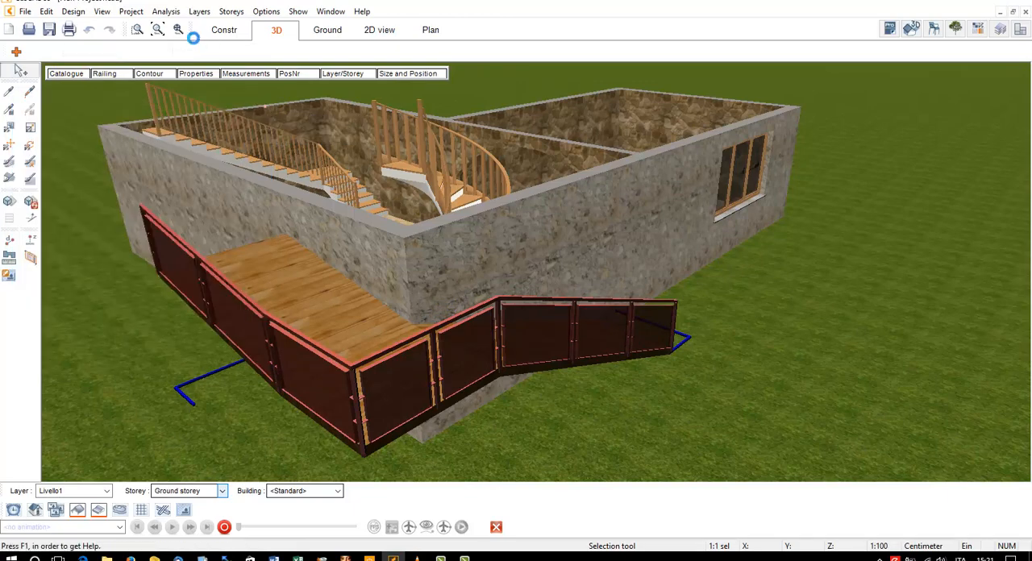
# In the construction plan, start a polygon roof using the Tetto A catalogue type
pyautogui.click(221, 32)
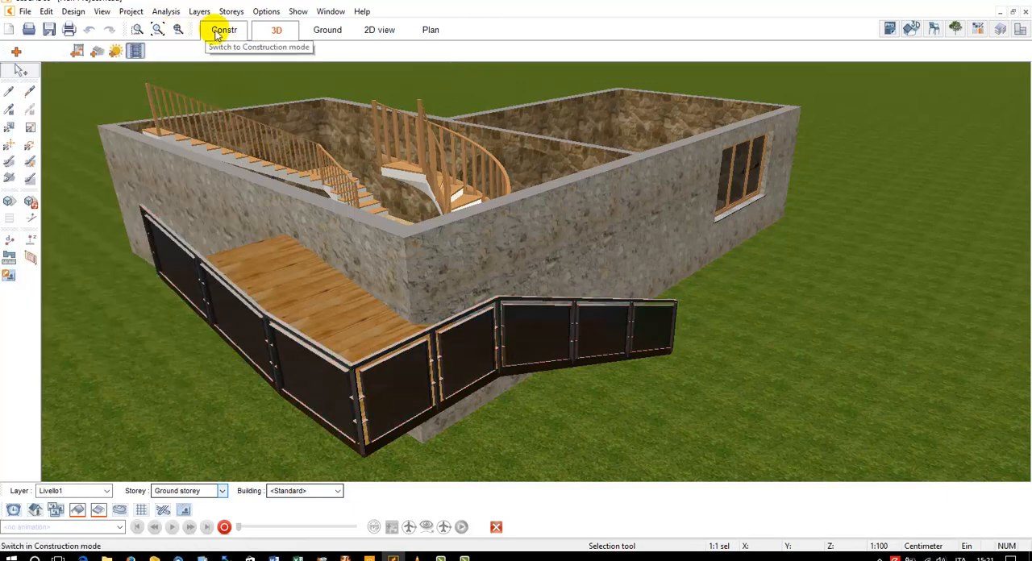
pyautogui.click(158, 30)
pyautogui.moveTo(532, 142); pyautogui.dragTo(386, 115)
pyautogui.click(223, 33)
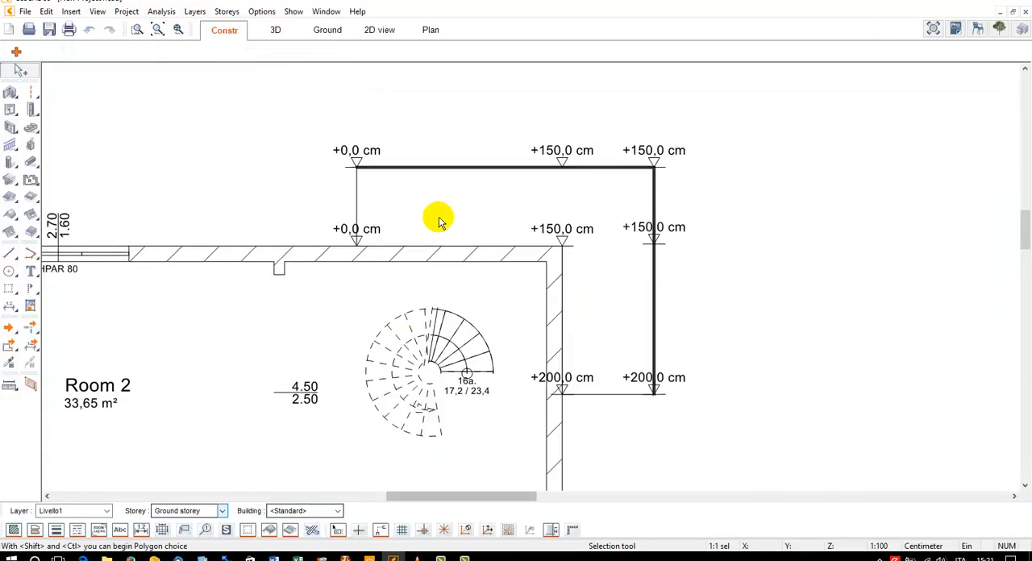
pyautogui.click(158, 30)
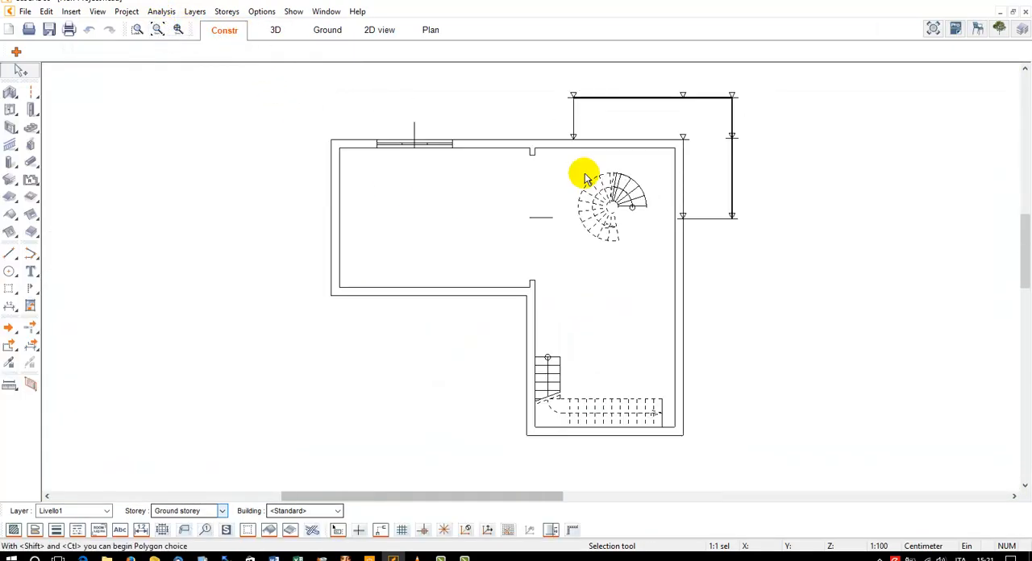
pyautogui.click(11, 216)
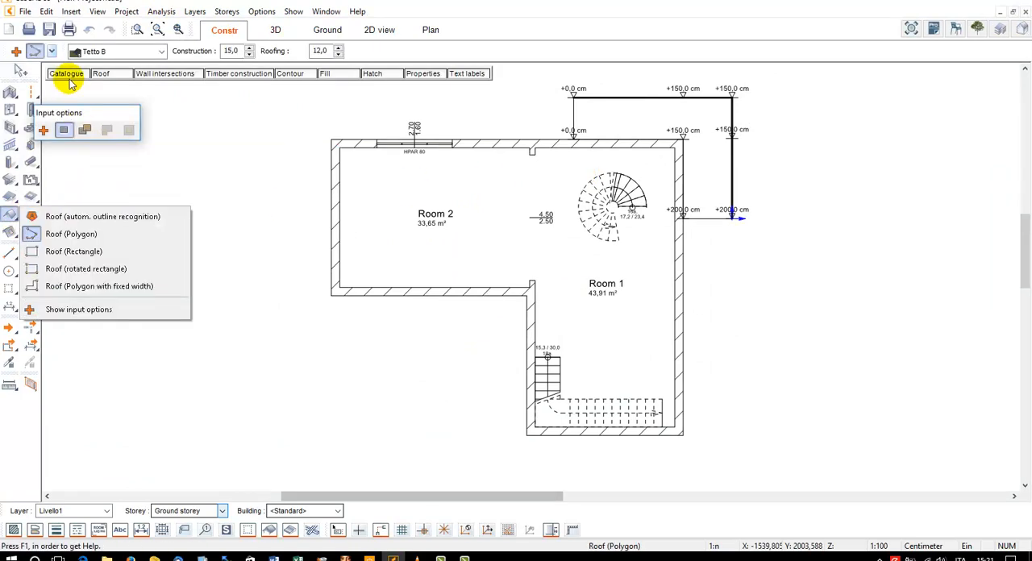
pyautogui.click(66, 74)
pyautogui.click(50, 157)
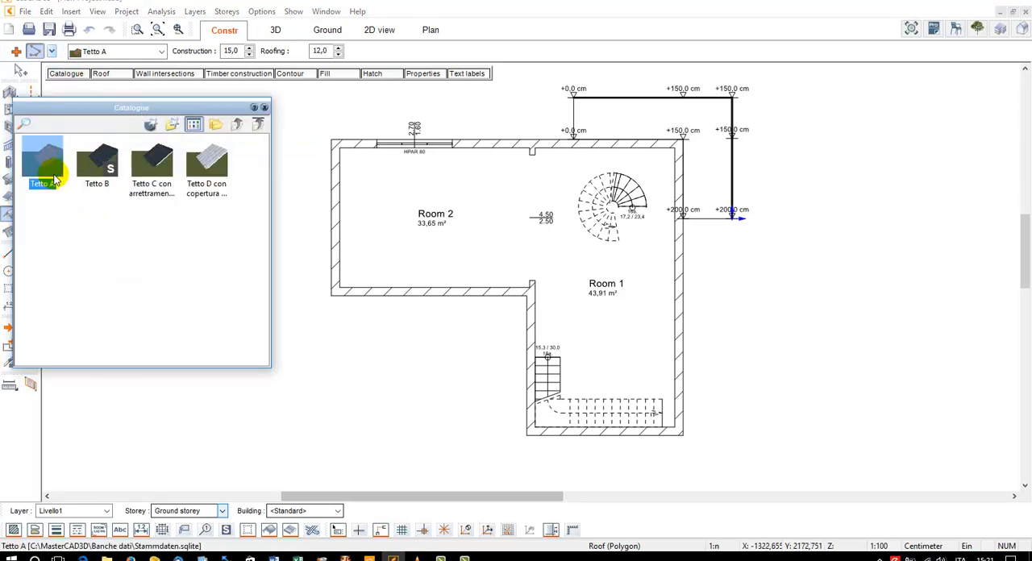
pyautogui.click(265, 109)
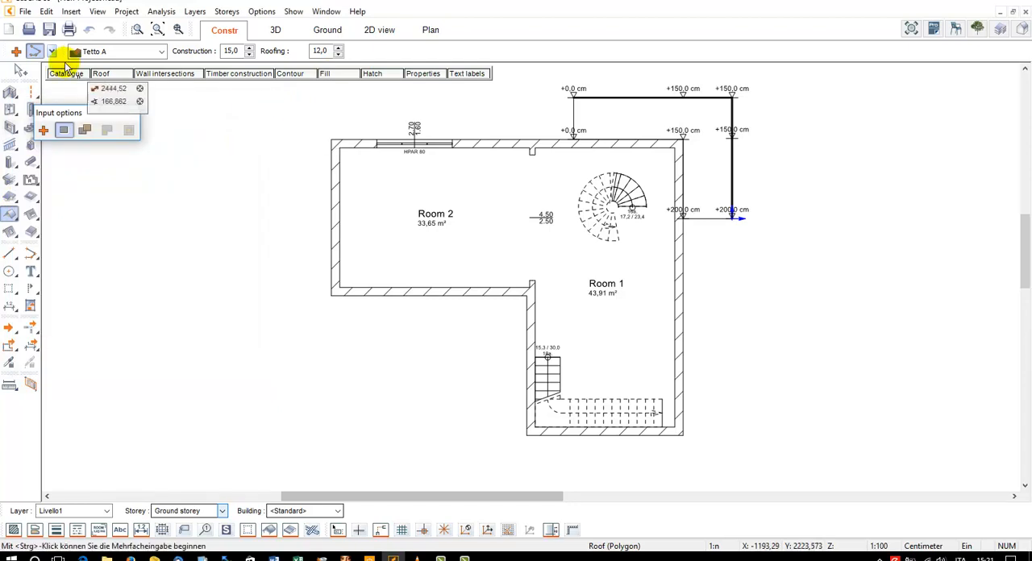
pyautogui.click(52, 51)
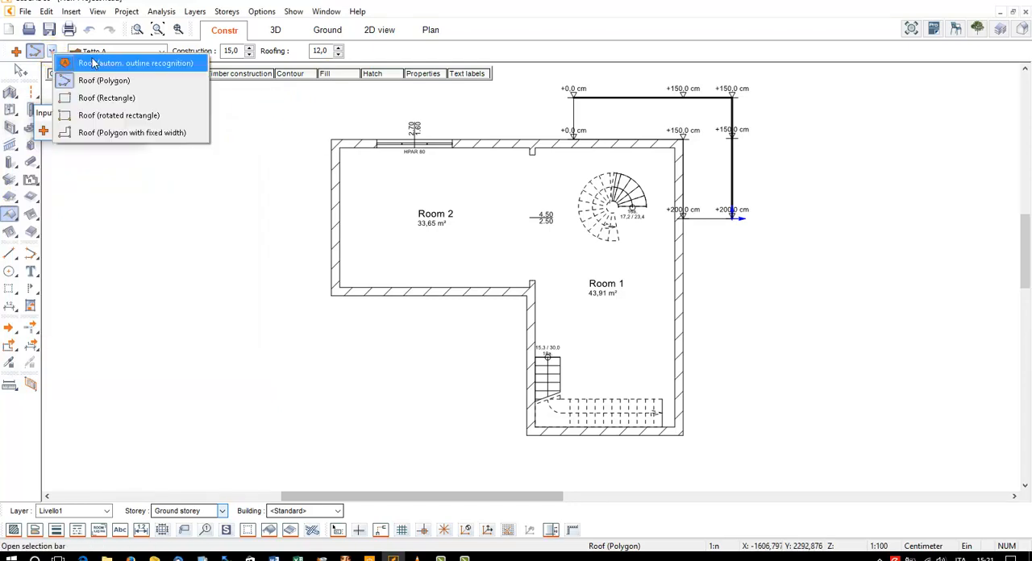
pyautogui.click(129, 81)
# Trace the outer wall corners around Room 2 and Room 1 to create the roof over the L-shaped building
pyautogui.scroll(5, 306, 148)
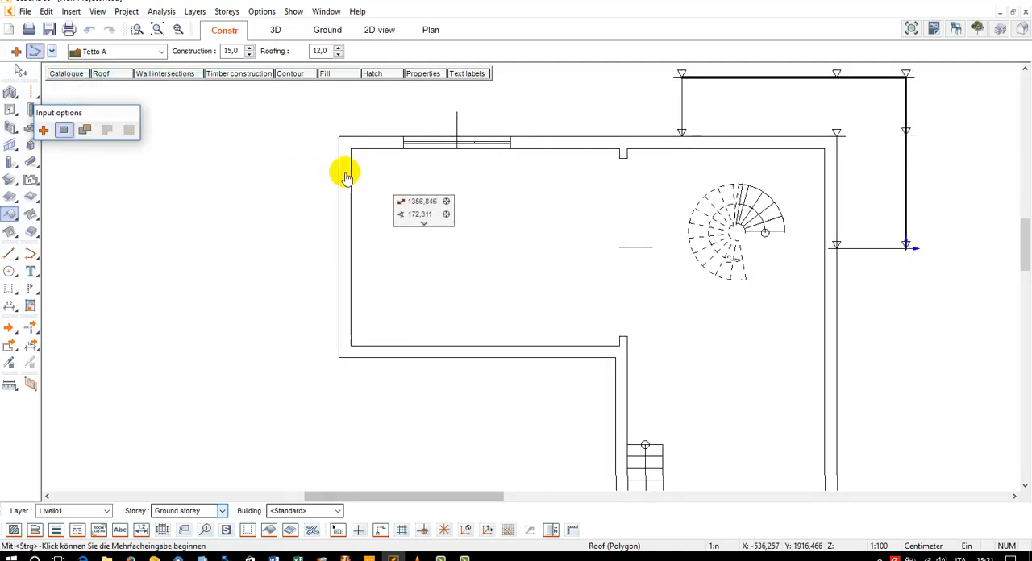
pyautogui.scroll(-1, 283, 141)
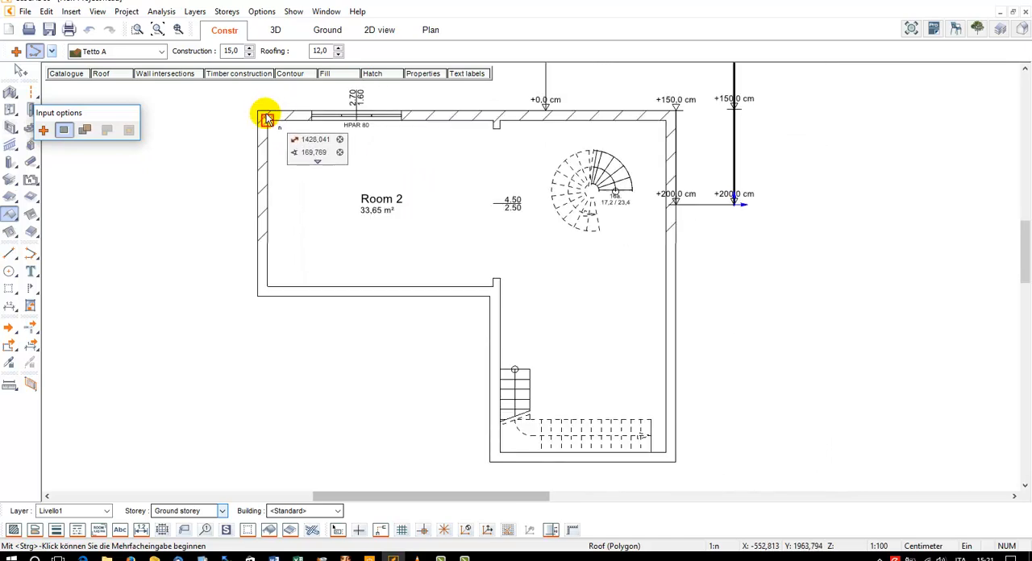
pyautogui.click(256, 111)
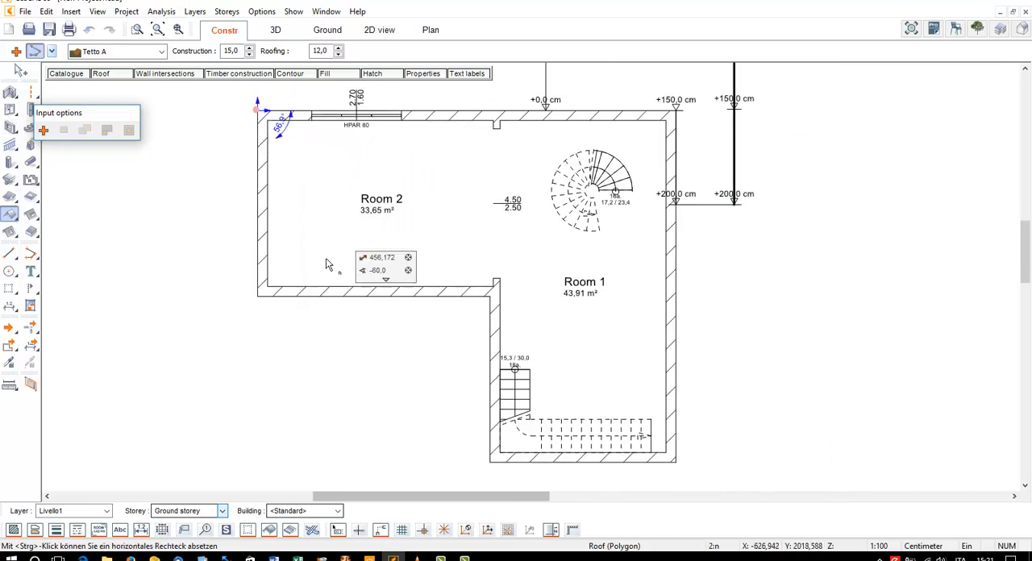
pyautogui.click(258, 295)
pyautogui.click(488, 295)
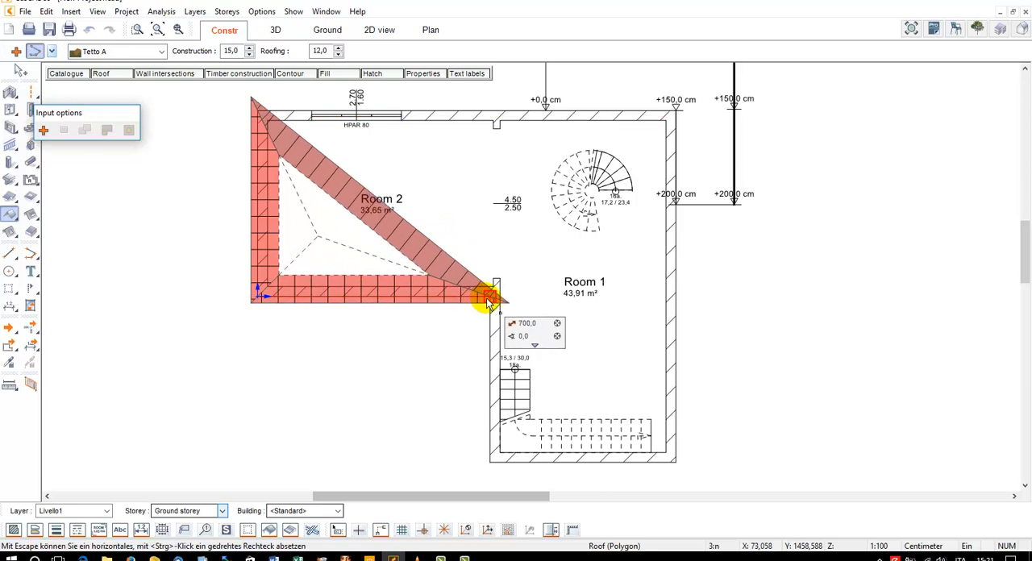
pyautogui.click(490, 462)
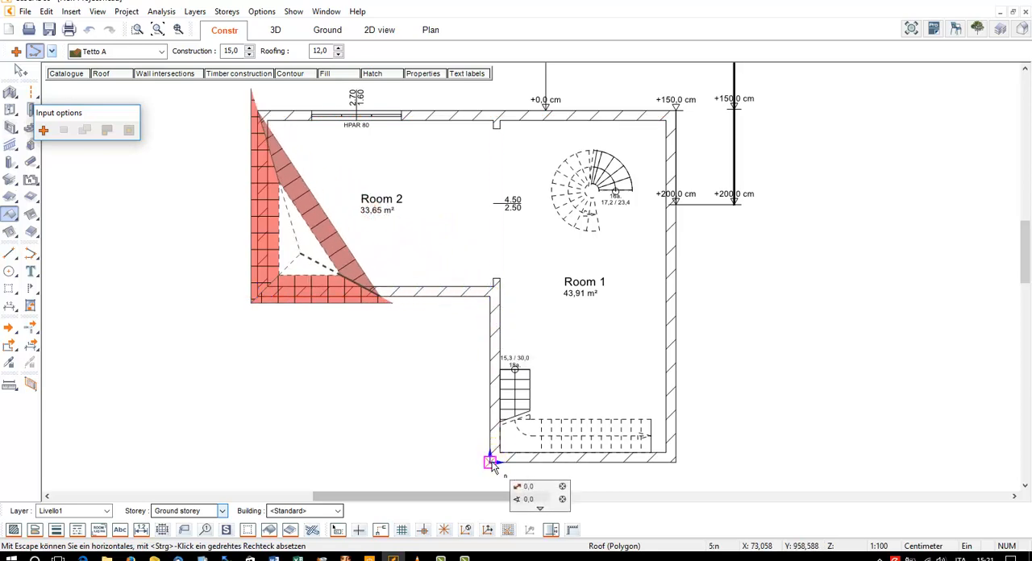
pyautogui.click(676, 466)
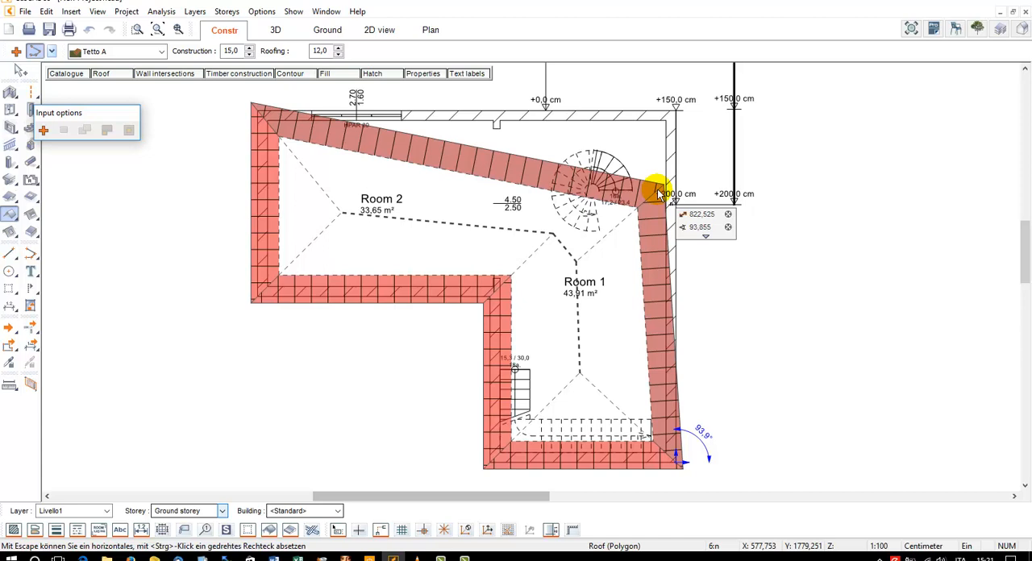
pyautogui.click(674, 105)
pyautogui.click(483, 97)
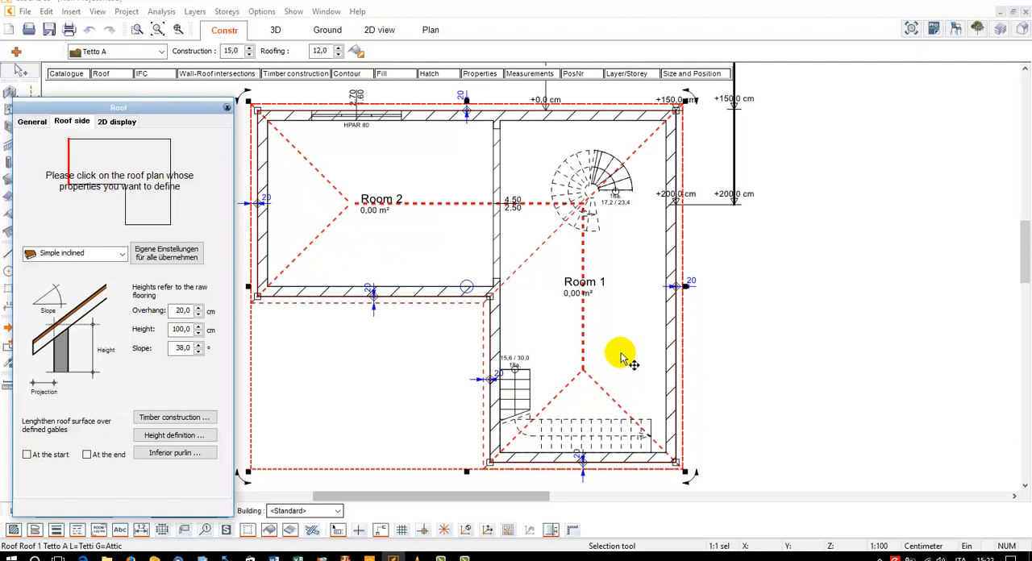
# Display the building in 3D and examine the new roof from different angles
pyautogui.moveTo(139, 118); pyautogui.dragTo(854, 137)
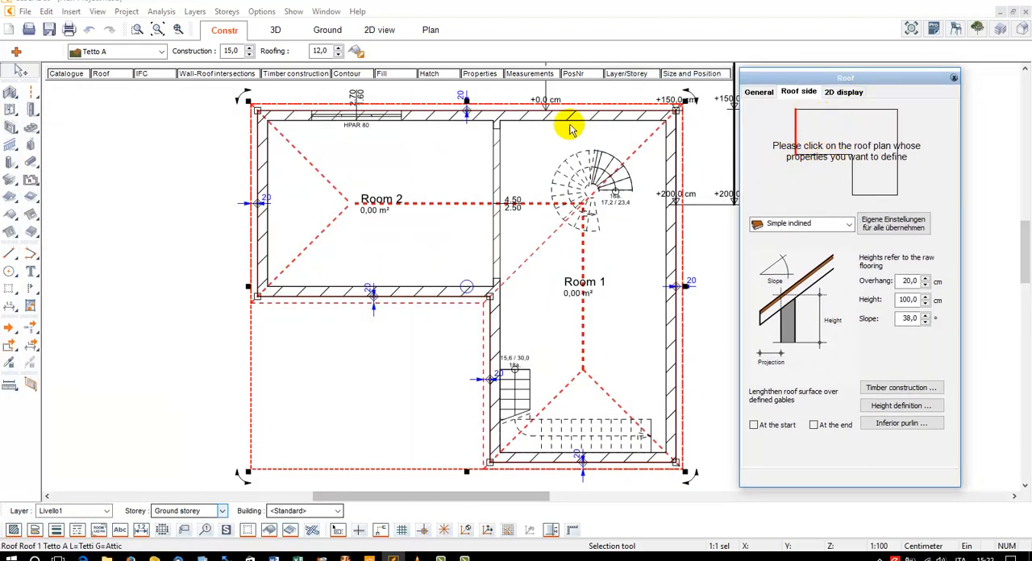
pyautogui.click(277, 31)
pyautogui.scroll(5, 484, 259)
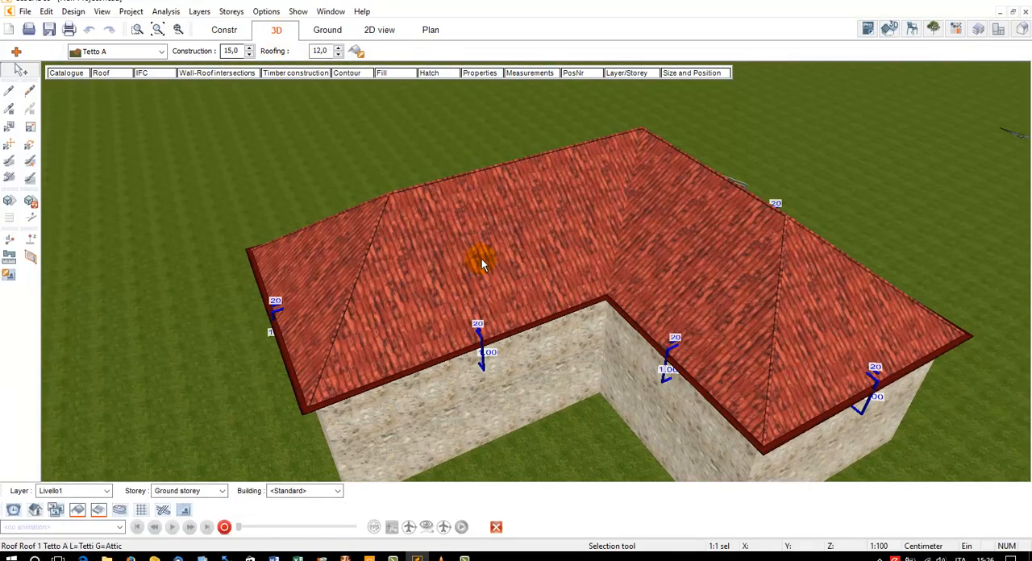
pyautogui.moveTo(495, 267); pyautogui.dragTo(586, 293)
pyautogui.scroll(-5, 522, 267)
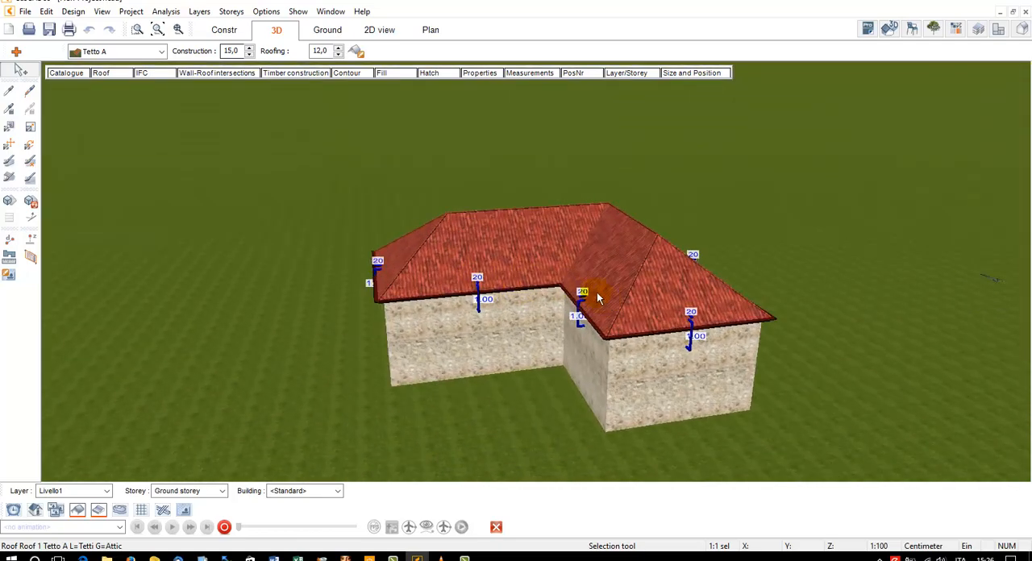
# Open the roof side settings and choose the end side of the Room 1 wing in the roof plan
pyautogui.click(101, 73)
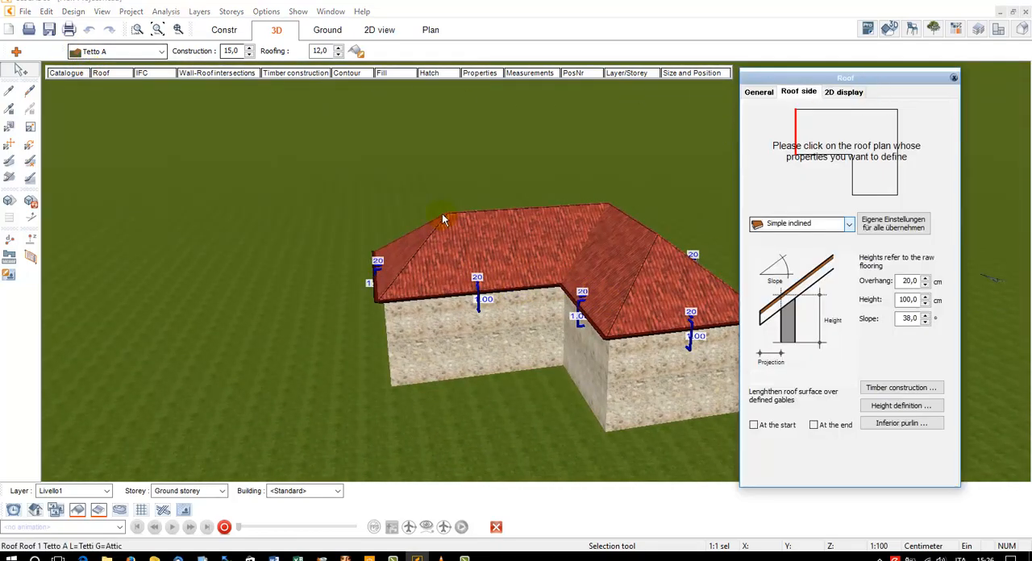
pyautogui.moveTo(442, 213); pyautogui.dragTo(412, 200)
pyautogui.click(617, 277)
pyautogui.scroll(2, 696, 306)
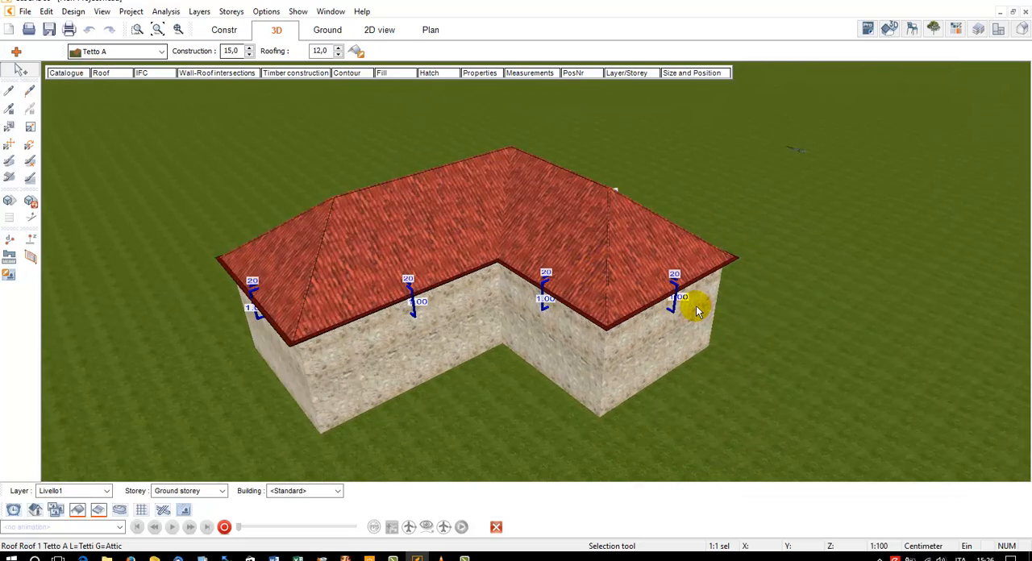
pyautogui.click(102, 73)
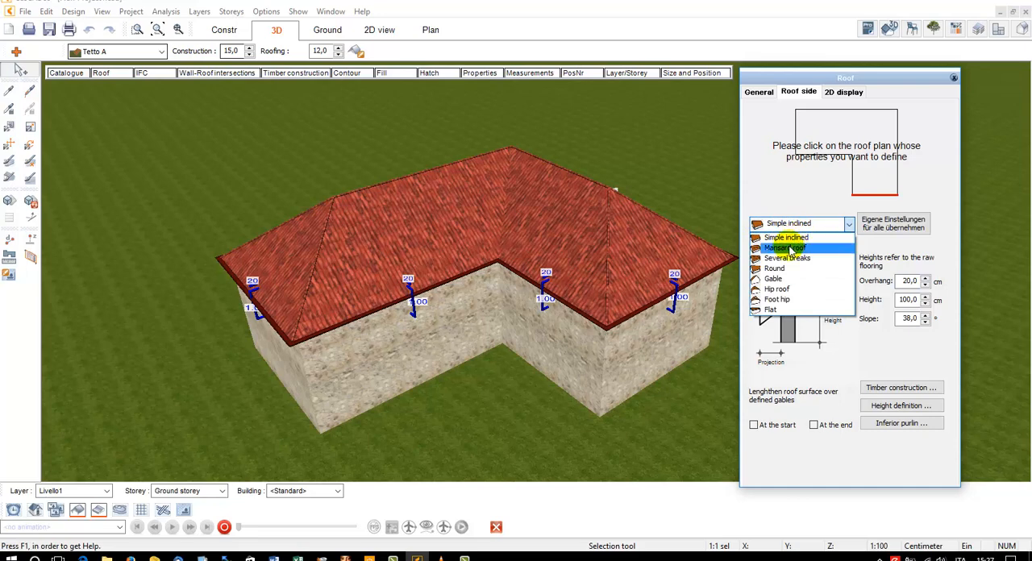
# Change the chosen roof side to Mansard roof and set its Slope A to 45°
pyautogui.click(791, 249)
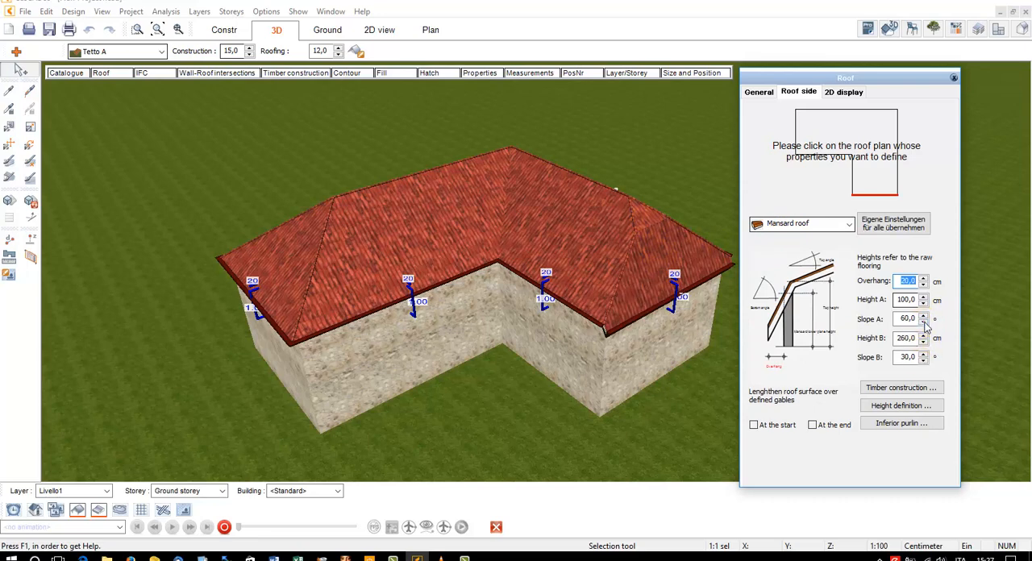
pyautogui.click(924, 323)
pyautogui.click(924, 322)
pyautogui.click(924, 323)
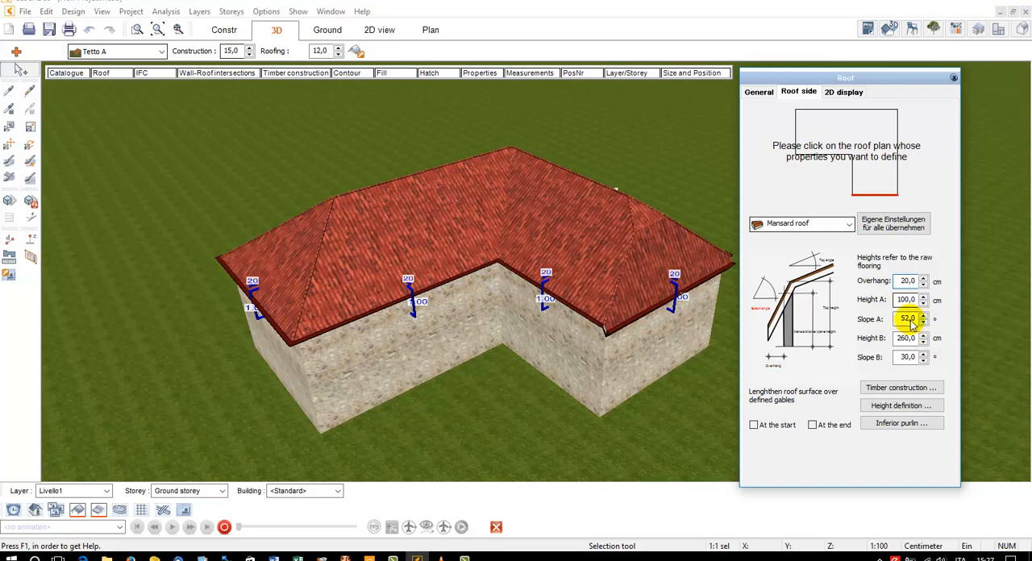
pyautogui.click(925, 322)
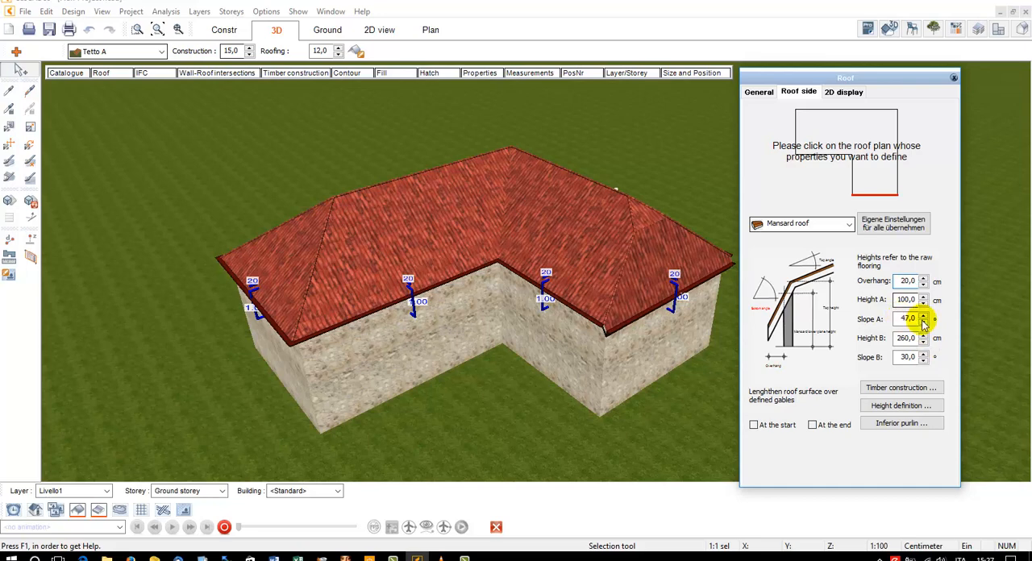
pyautogui.click(925, 323)
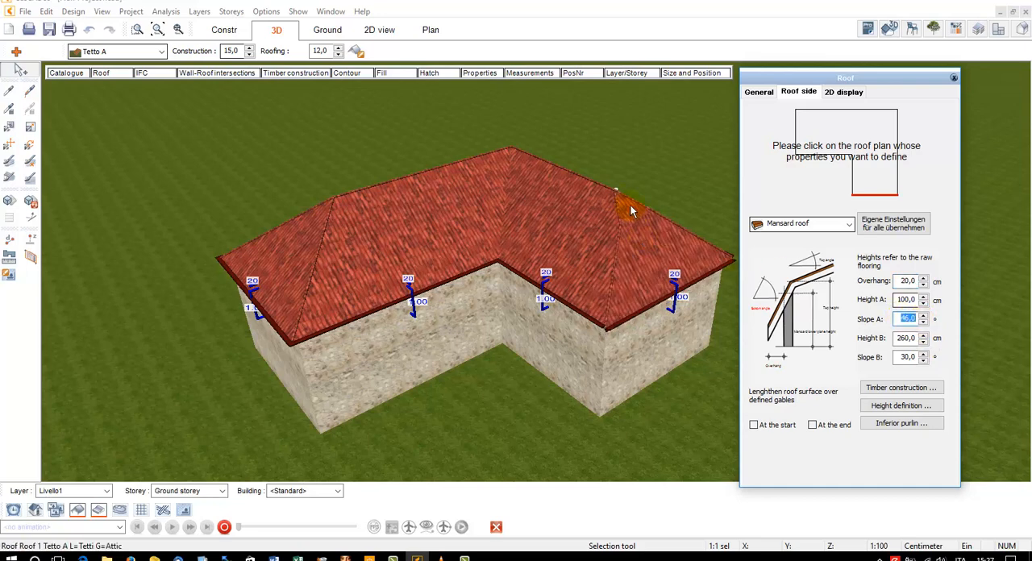
pyautogui.click(924, 323)
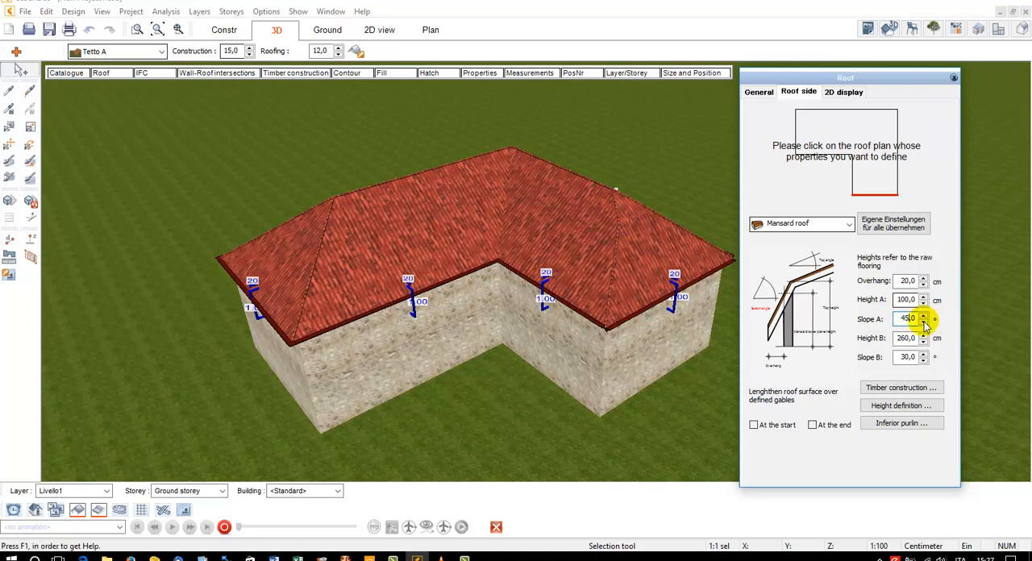
# Change the chosen roof side to Several breaks with 4 breaks and set the slope of Break 4 to 30°
pyautogui.click(793, 225)
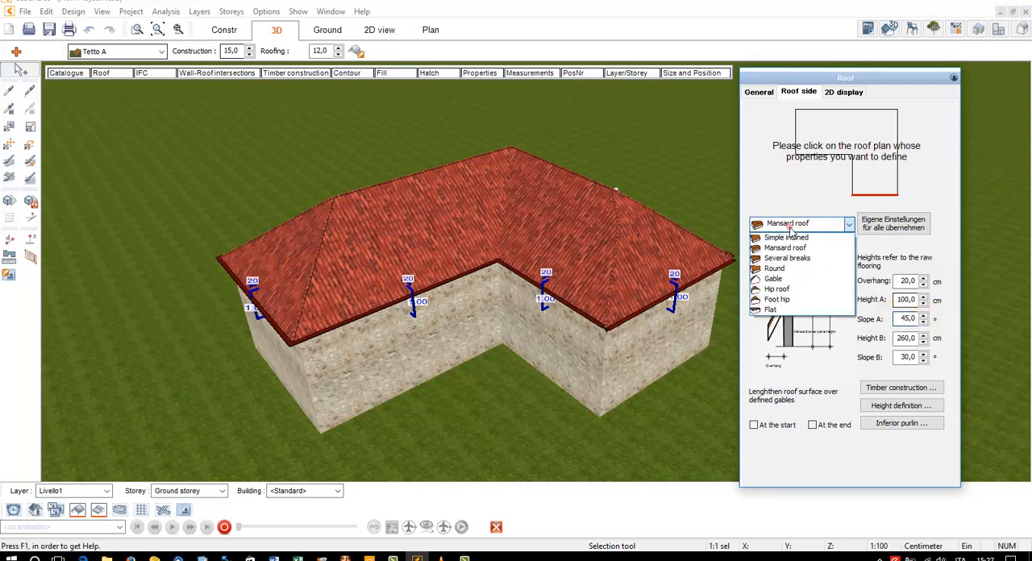
pyautogui.click(798, 259)
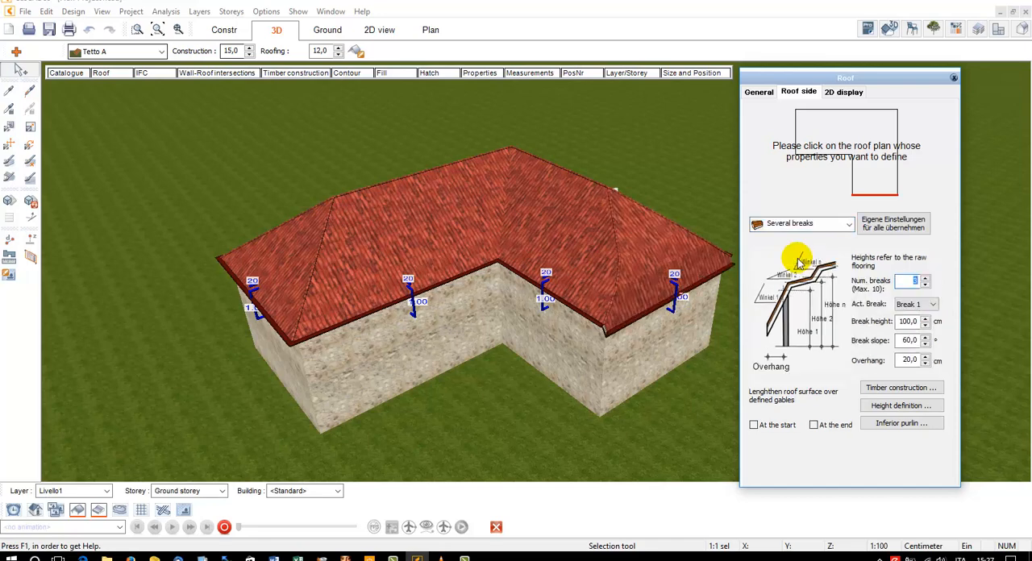
pyautogui.click(926, 277)
pyautogui.click(933, 305)
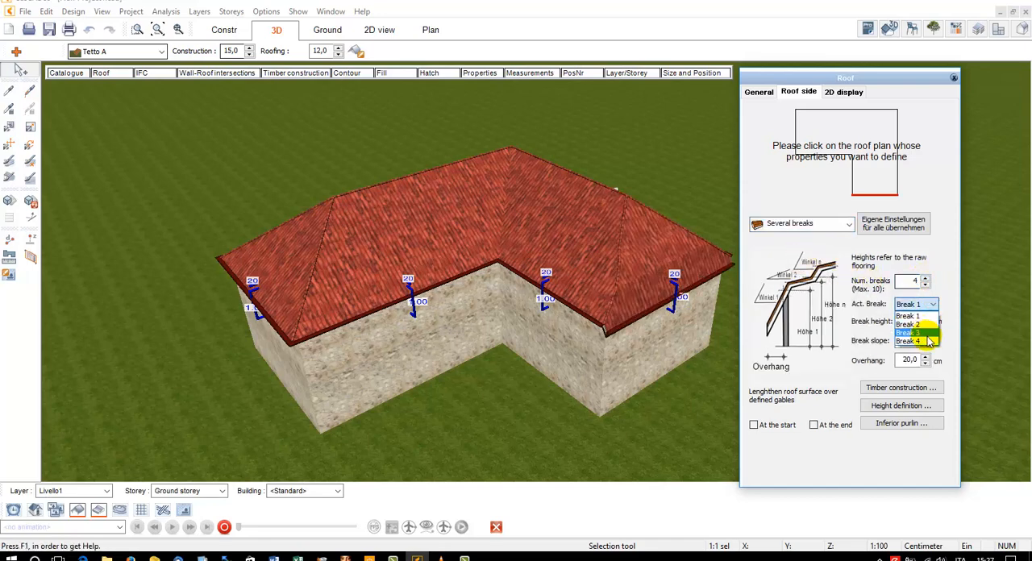
pyautogui.click(928, 339)
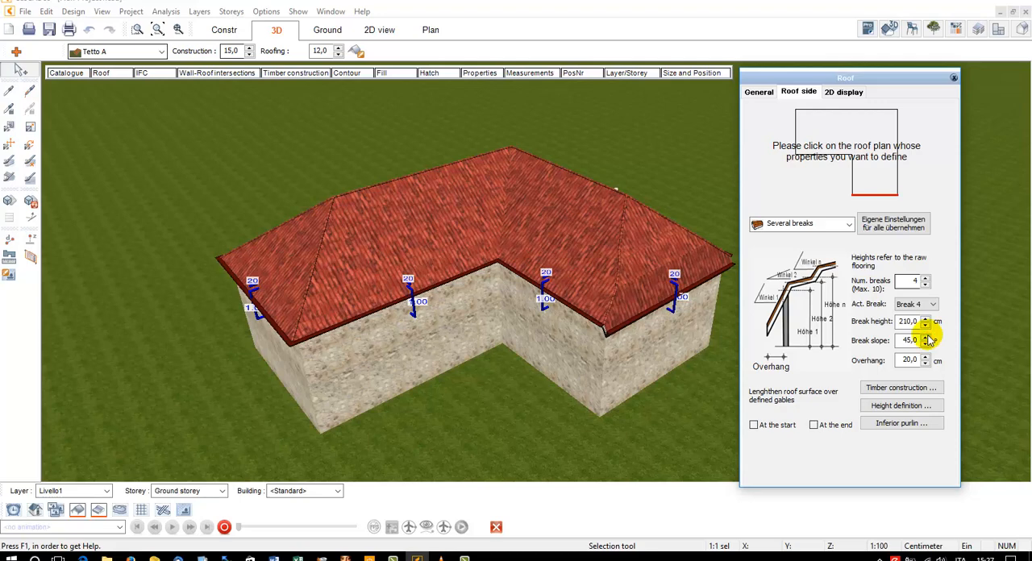
pyautogui.moveTo(918, 344); pyautogui.dragTo(901, 340)
pyautogui.click(901, 341)
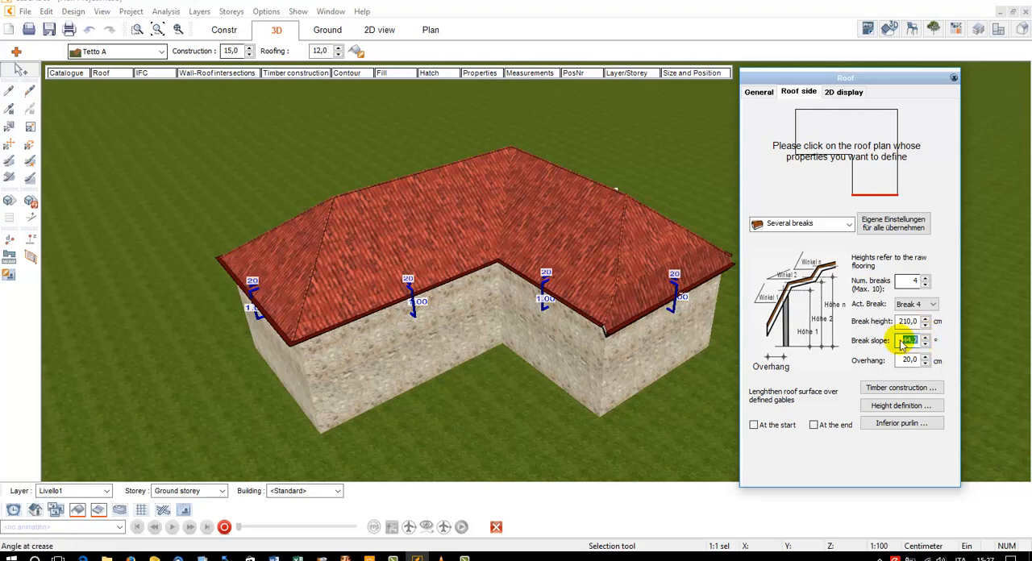
pyautogui.write('30')
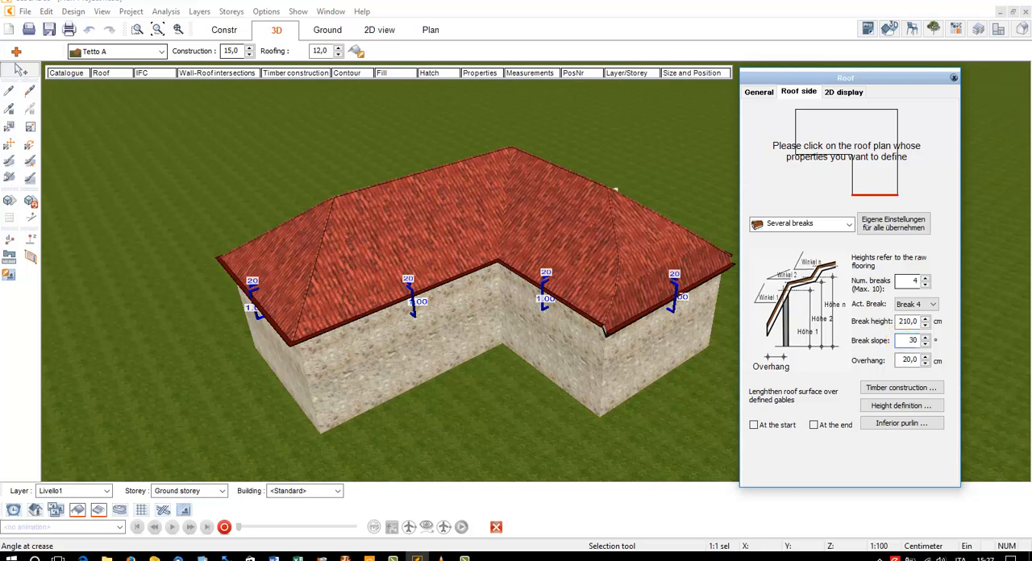
# Try the Round type on the end side of the Room 1 wing and change that side to Gable
pyautogui.click(772, 225)
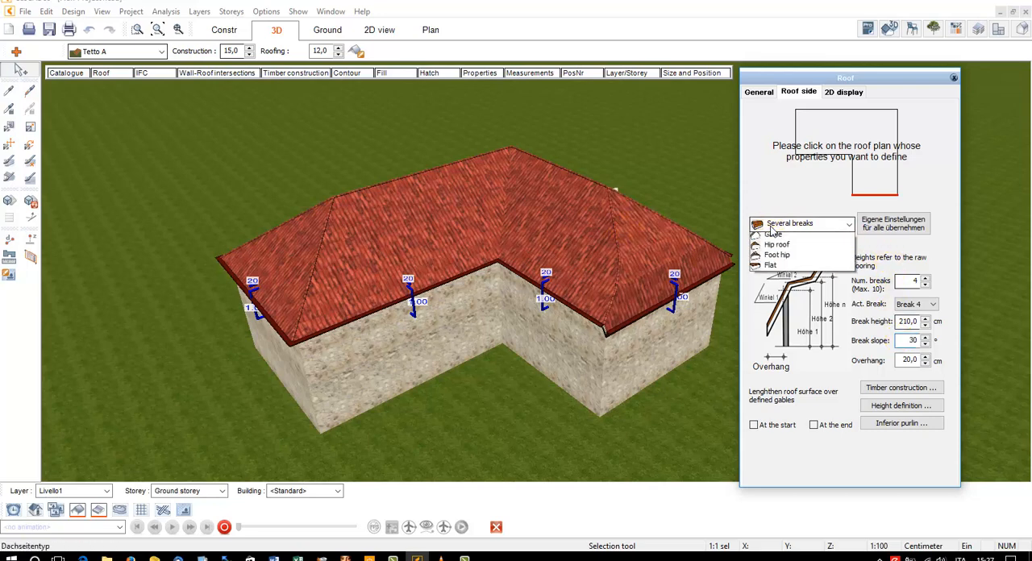
pyautogui.click(775, 269)
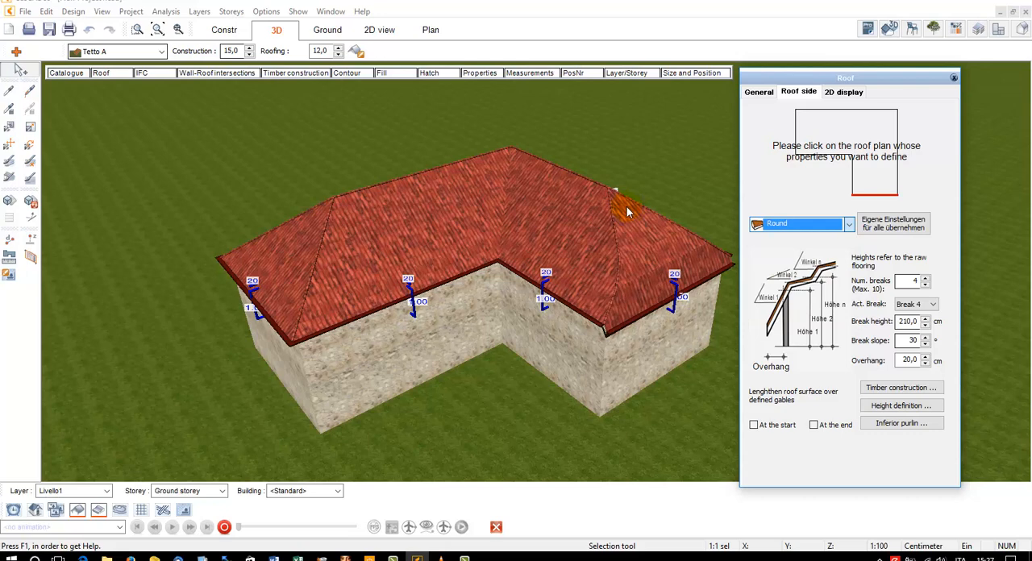
pyautogui.click(777, 224)
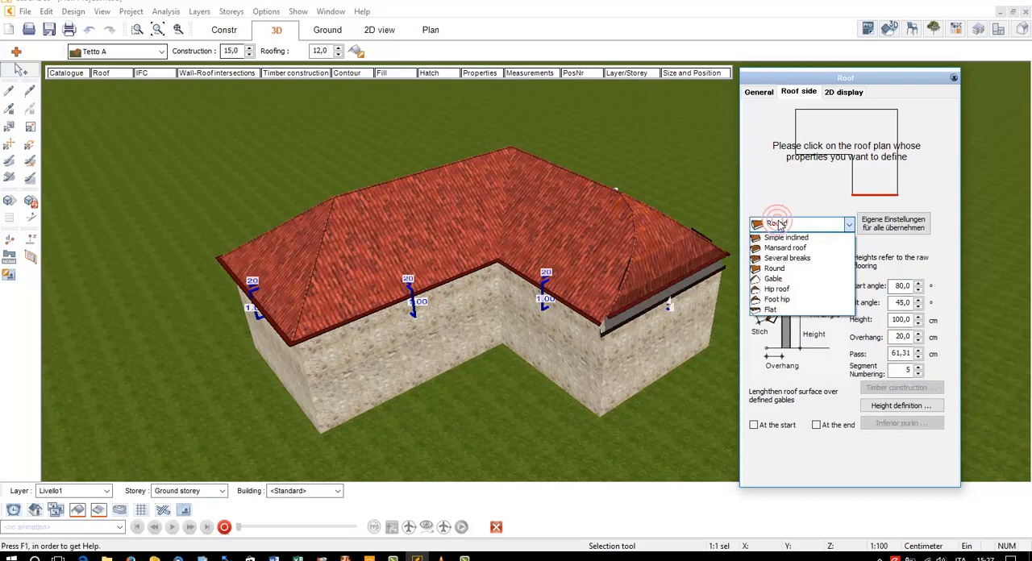
pyautogui.click(774, 279)
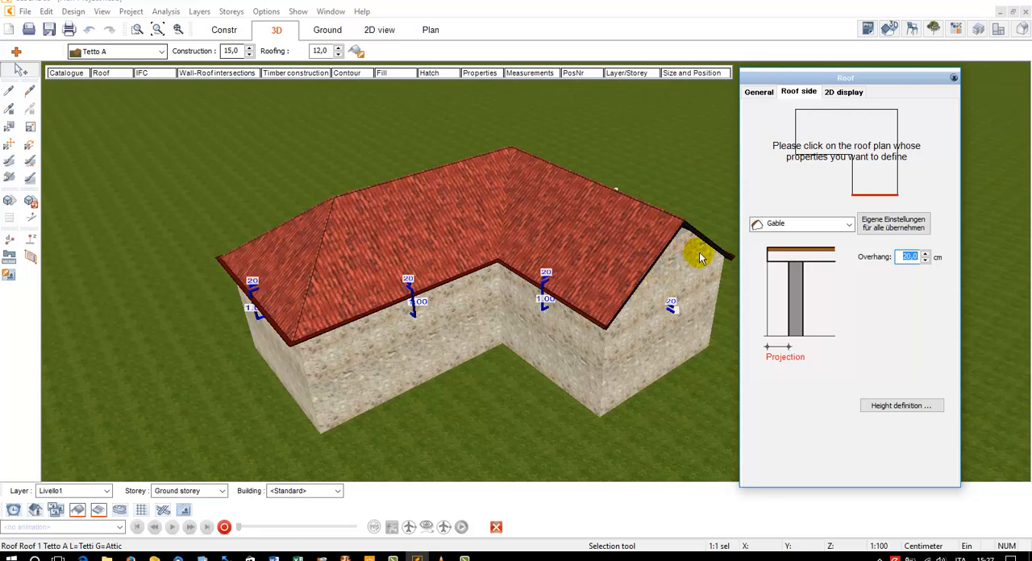
# Choose the end side of the other wing in the roof plan and change it to Gable
pyautogui.click(793, 146)
pyautogui.click(767, 223)
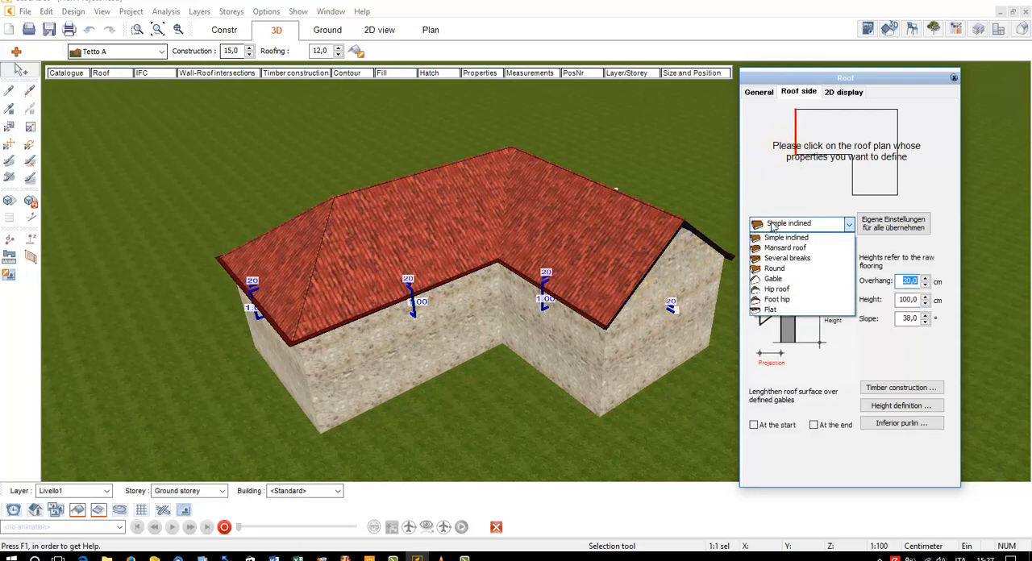
pyautogui.click(770, 287)
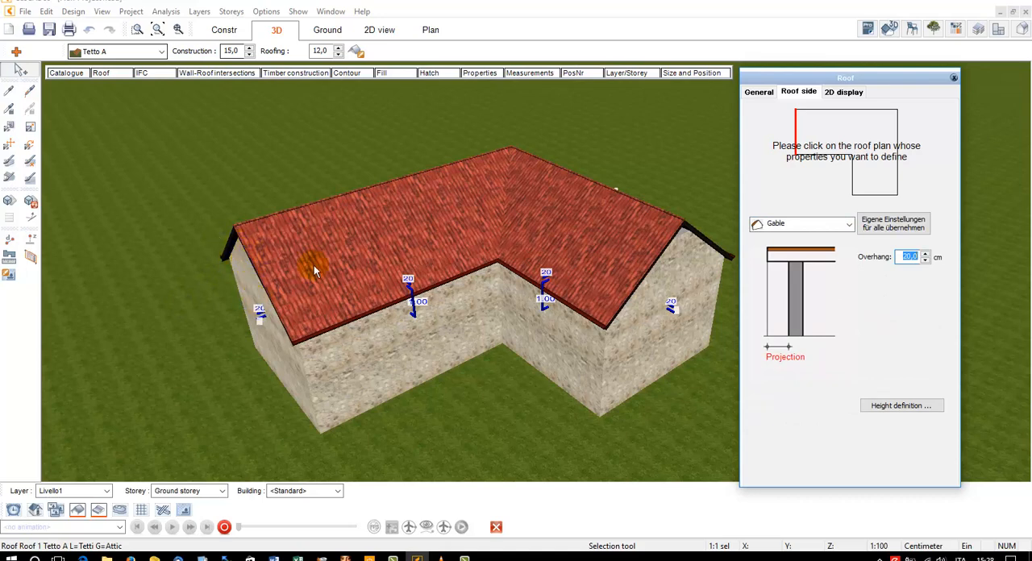
# Set the other wing's inner roof side to a 200 cm overhang, 150 cm height and 30° slope
pyautogui.click(826, 157)
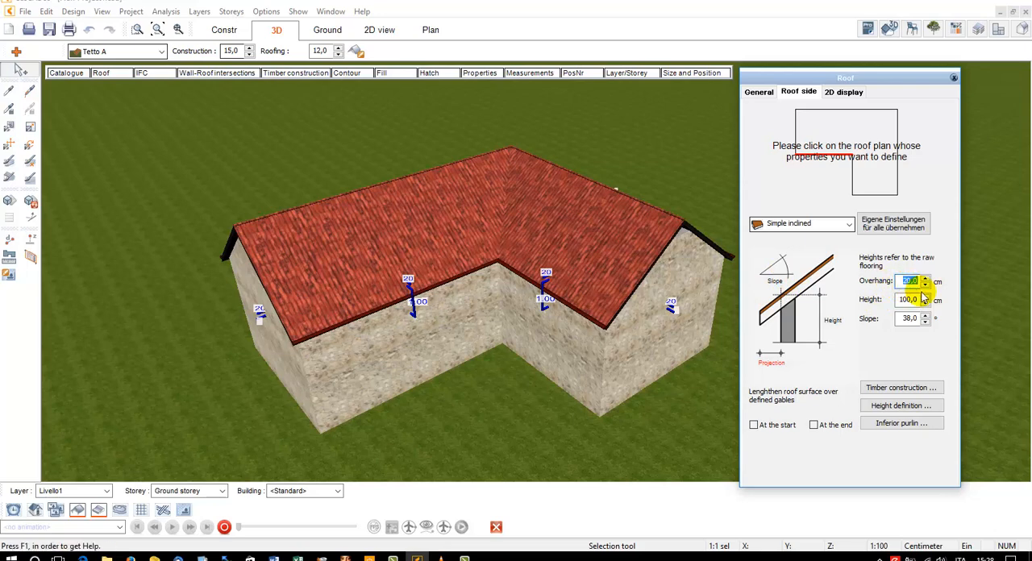
pyautogui.write('200')
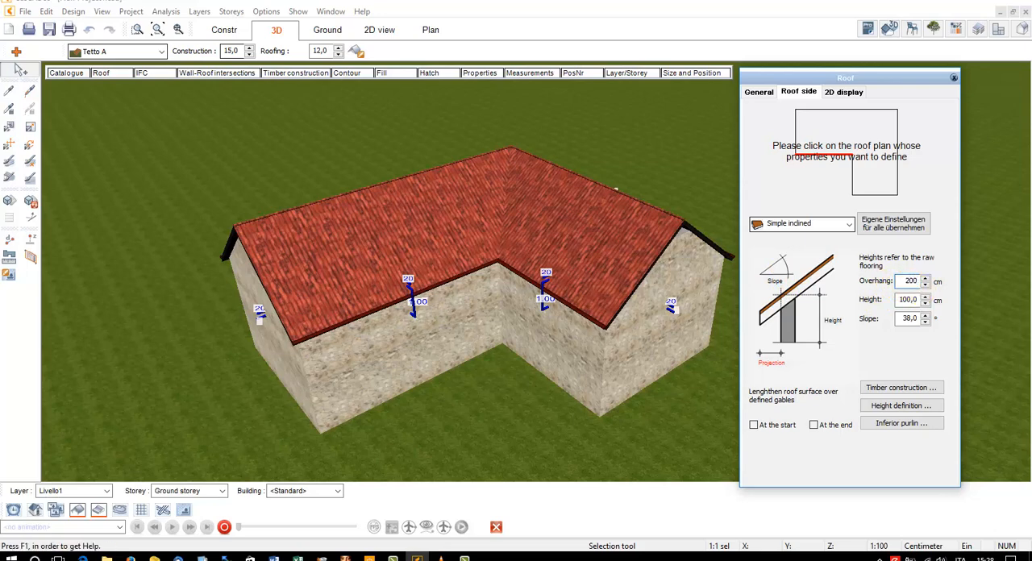
pyautogui.doubleClick(905, 302)
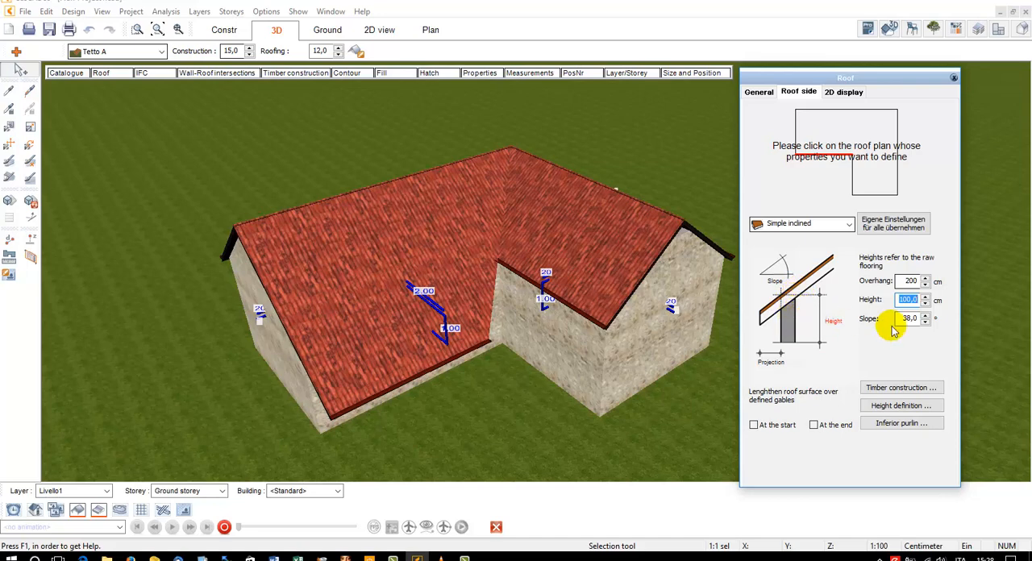
pyautogui.write('150')
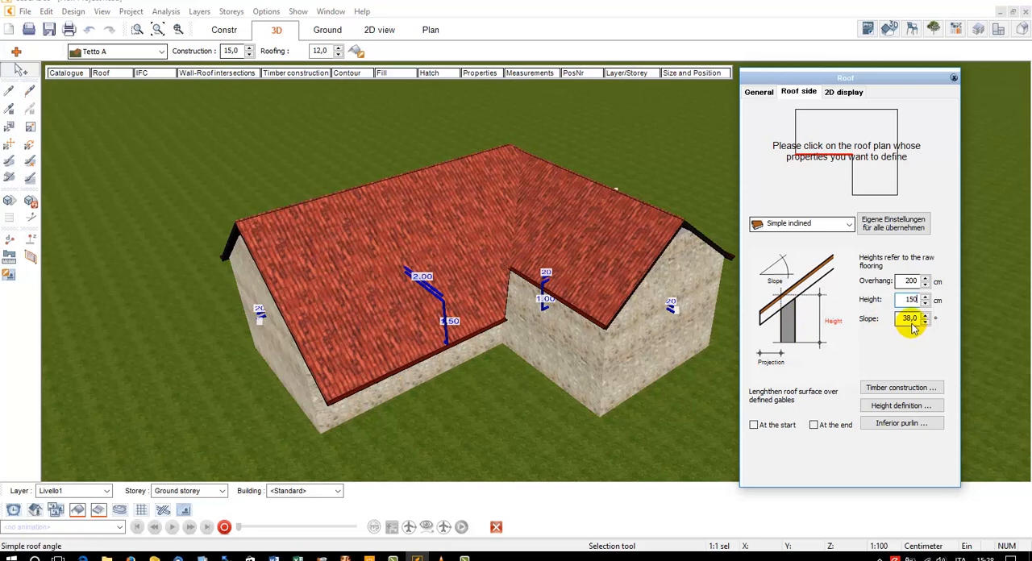
pyautogui.doubleClick(911, 321)
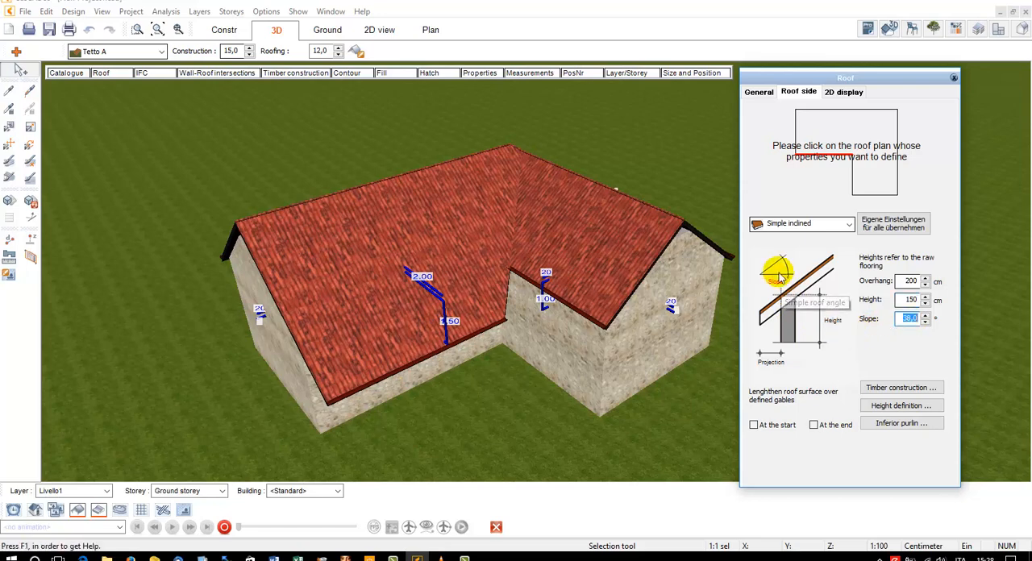
pyautogui.write('30')
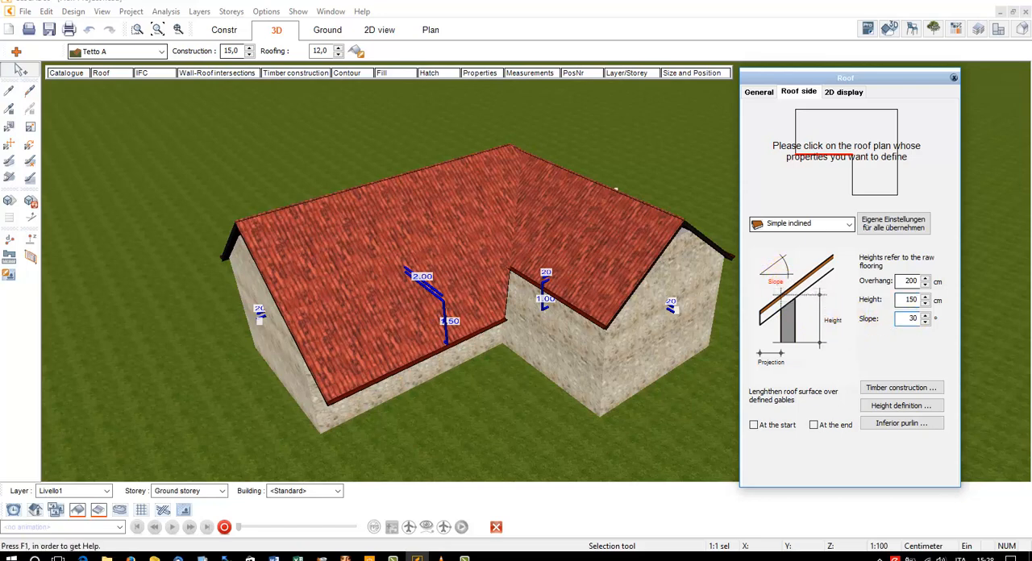
pyautogui.press('Return')
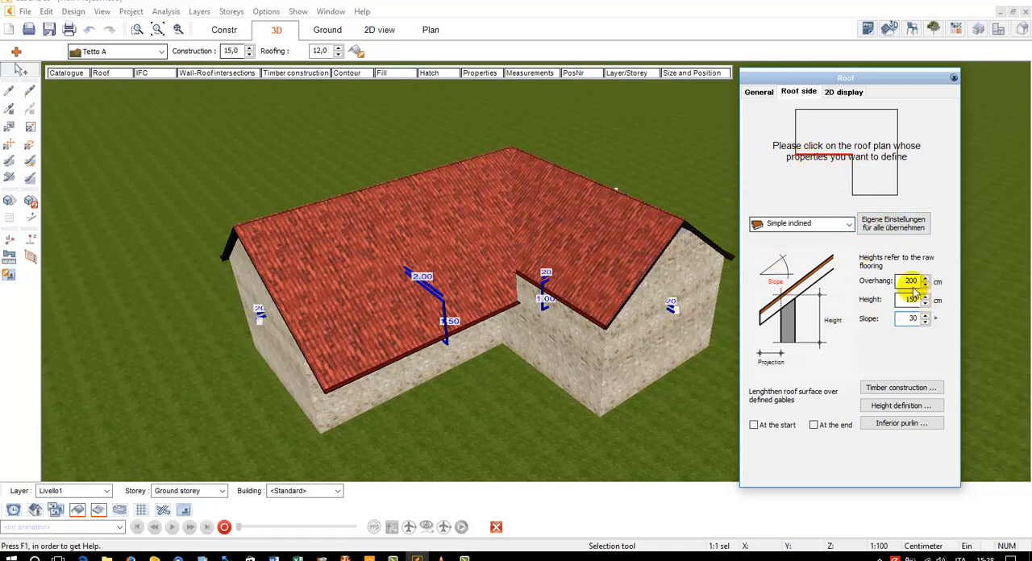
# Set the Room 1 wing's inner roof side to a 200 cm overhang, 150 cm height and 30° slope
pyautogui.click(853, 179)
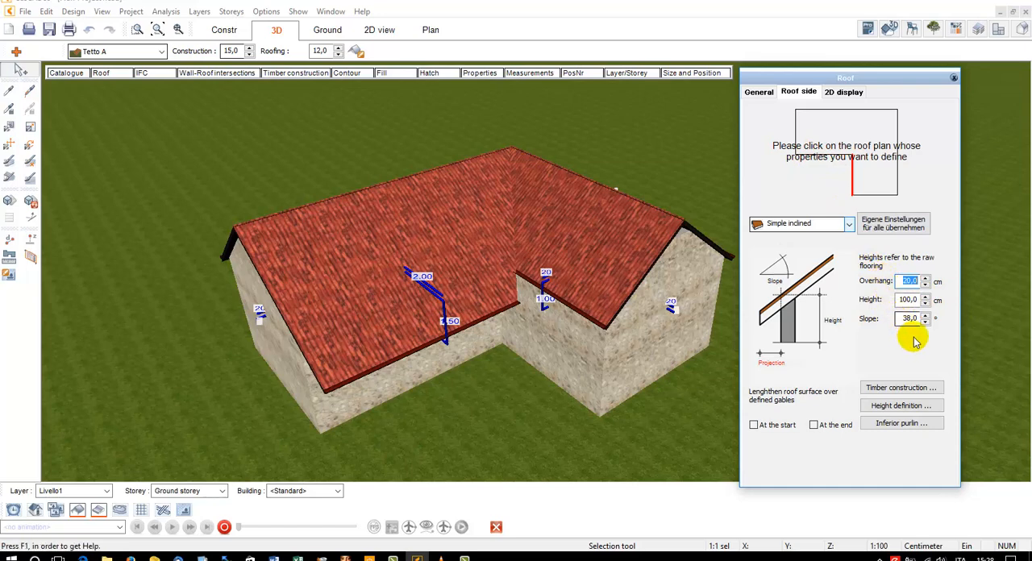
pyautogui.write('20')
pyautogui.press('Tab')
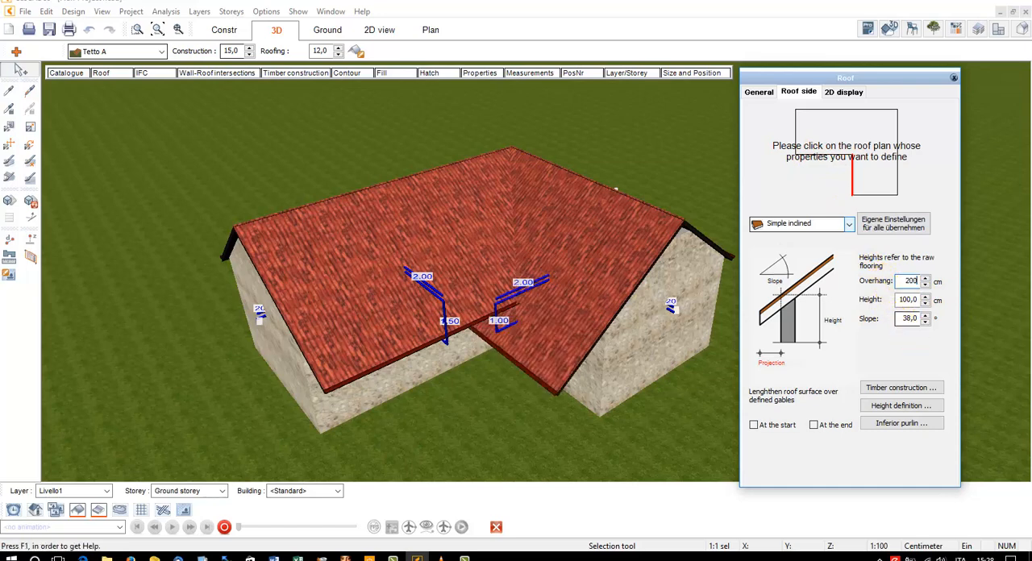
pyautogui.write('150')
pyautogui.press('Return')
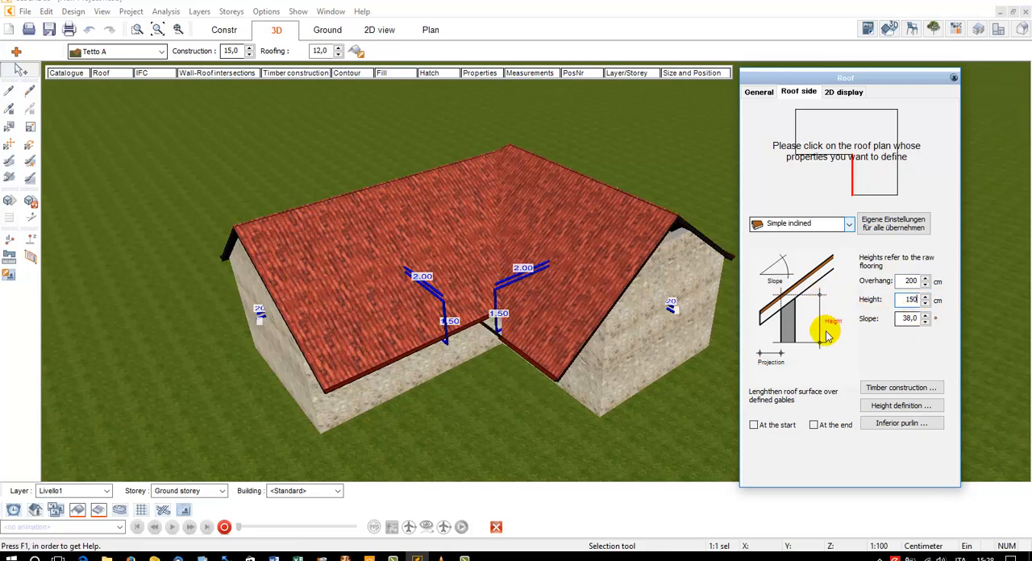
pyautogui.press('Tab')
pyautogui.write('30')
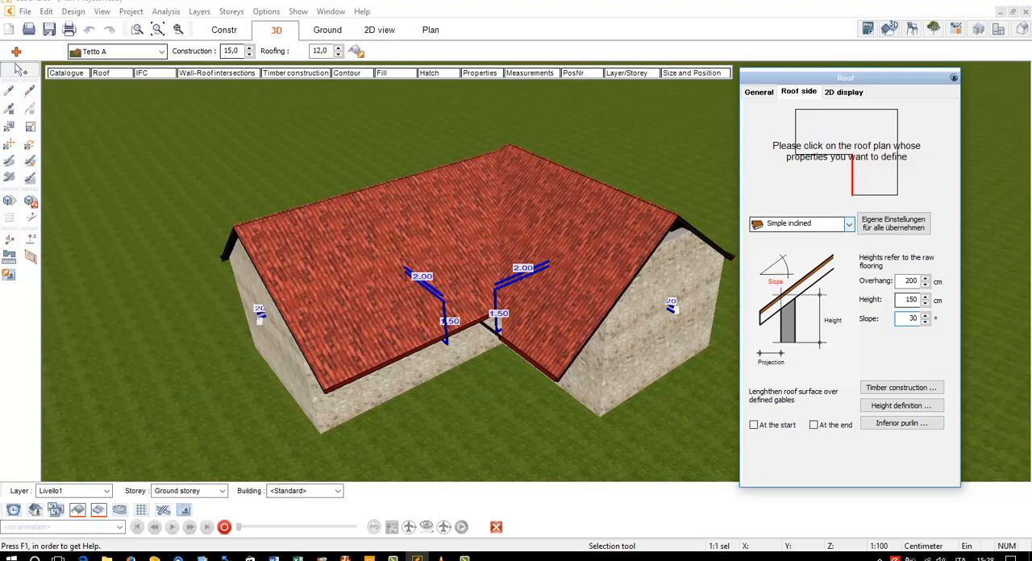
pyautogui.press('Return')
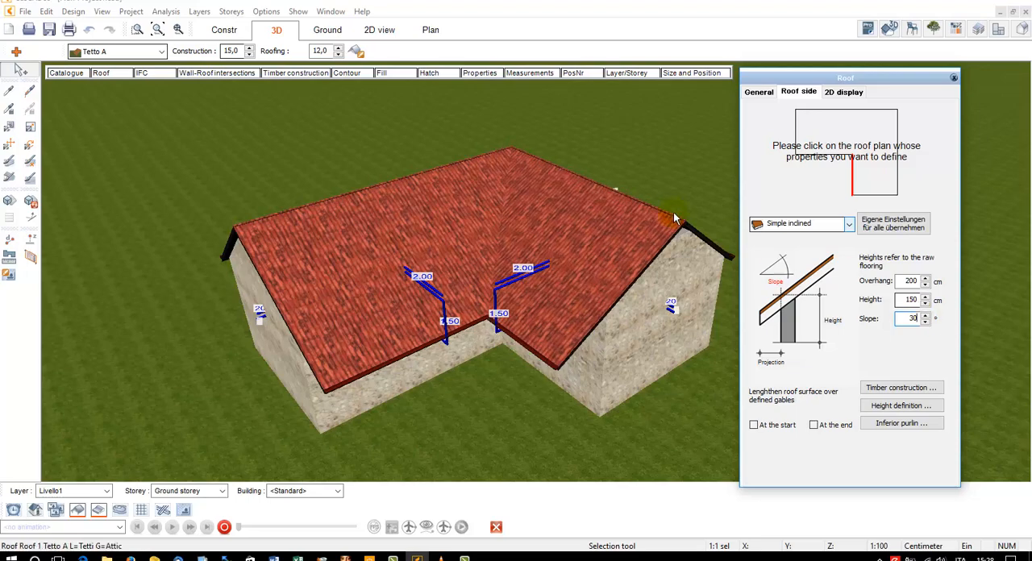
# Deselect the roof and examine the gable end of the Room 1 wing, selecting its upper and lower walls in turn
pyautogui.moveTo(669, 212); pyautogui.dragTo(680, 223)
pyautogui.press('Escape')
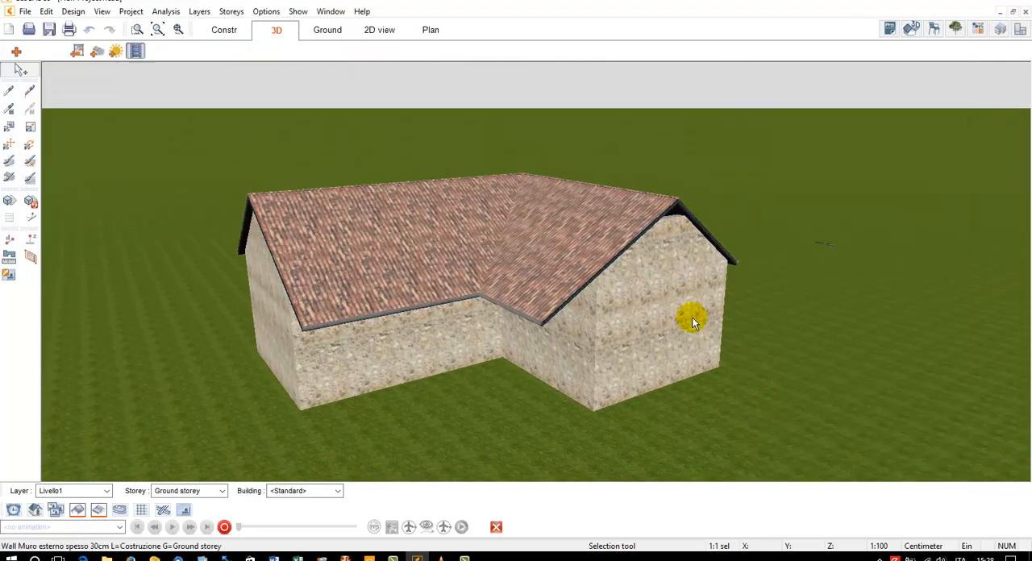
pyautogui.scroll(2, 692, 317)
pyautogui.click(649, 216)
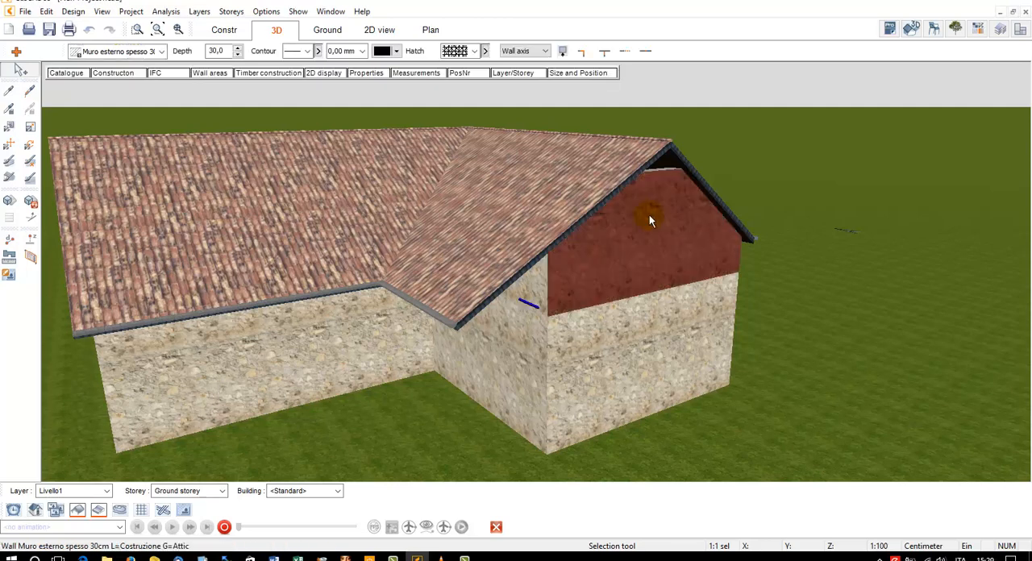
pyautogui.click(667, 246)
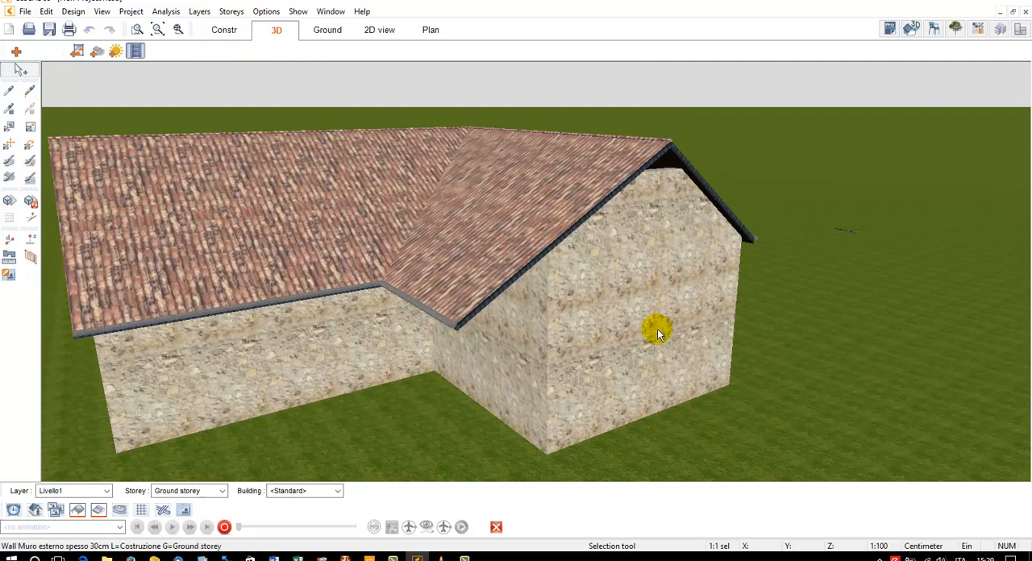
pyautogui.click(618, 327)
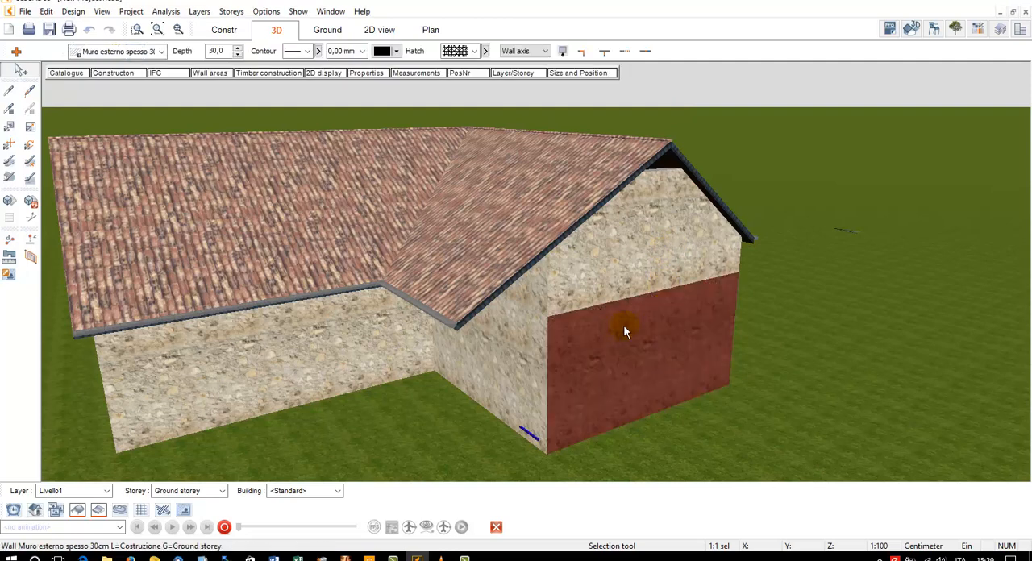
pyautogui.click(683, 93)
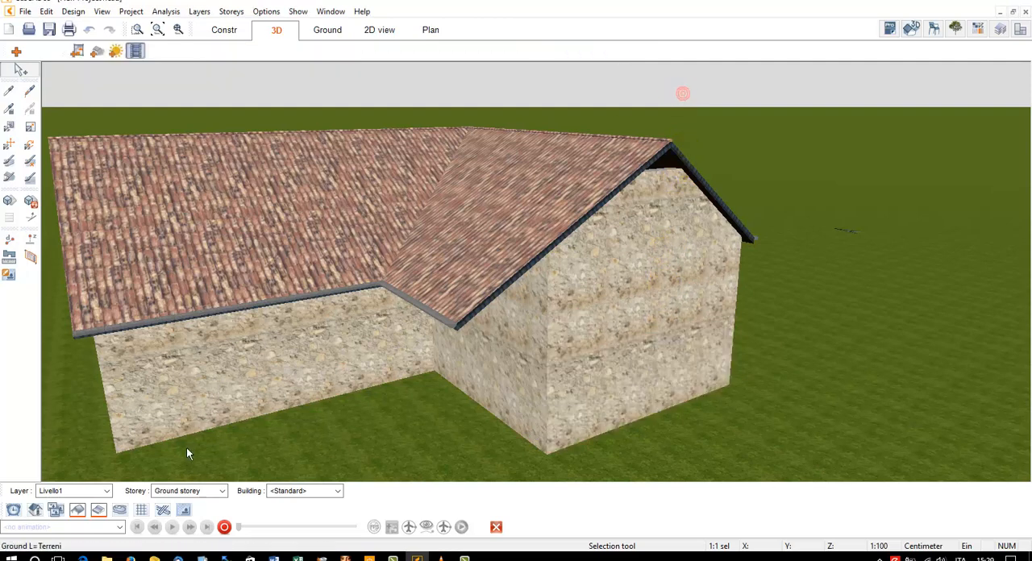
# Make Attic the active storey, then select the roof and the upper gable wall of the Room 1 wing
pyautogui.click(203, 490)
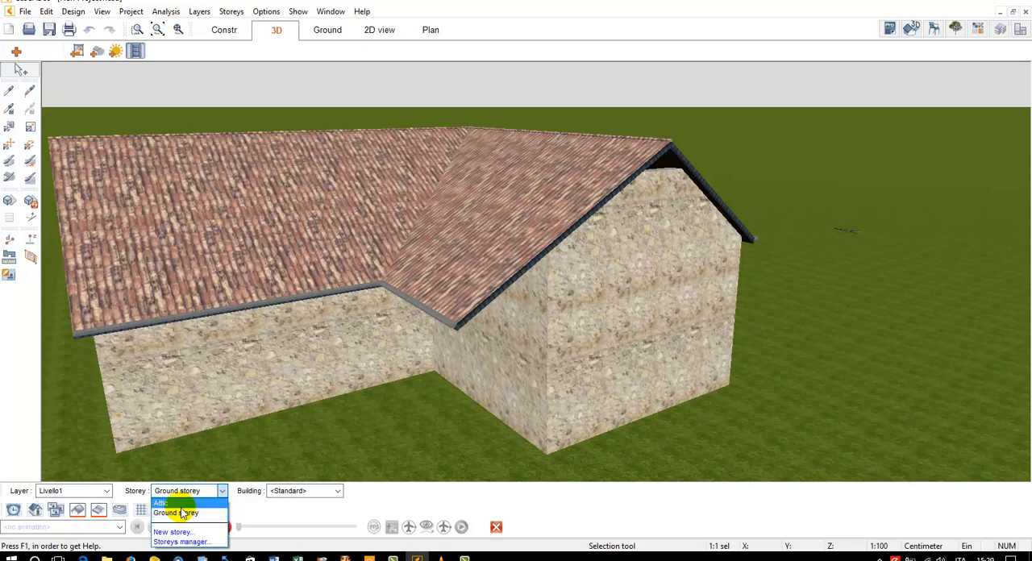
pyautogui.click(192, 503)
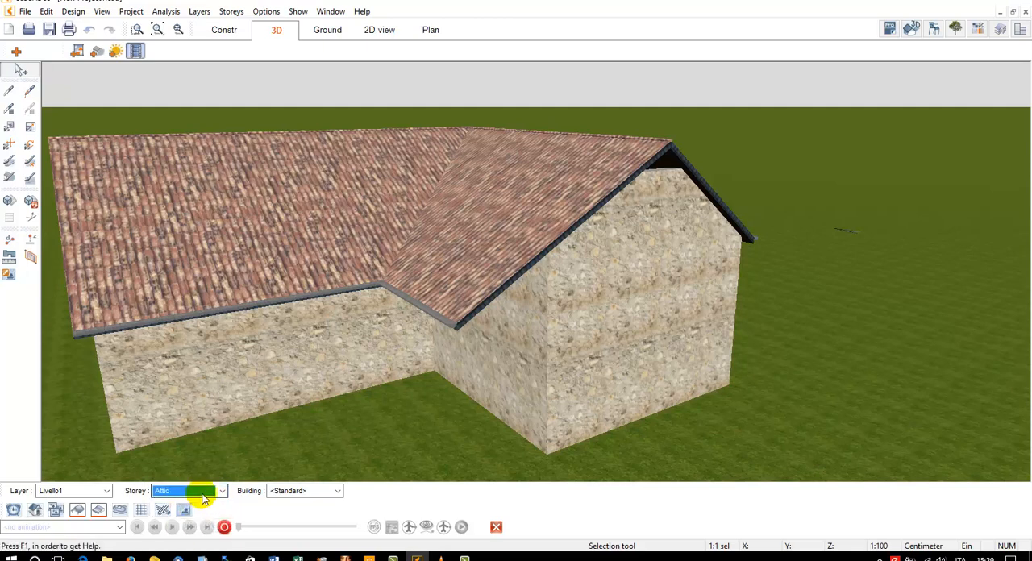
pyautogui.click(496, 201)
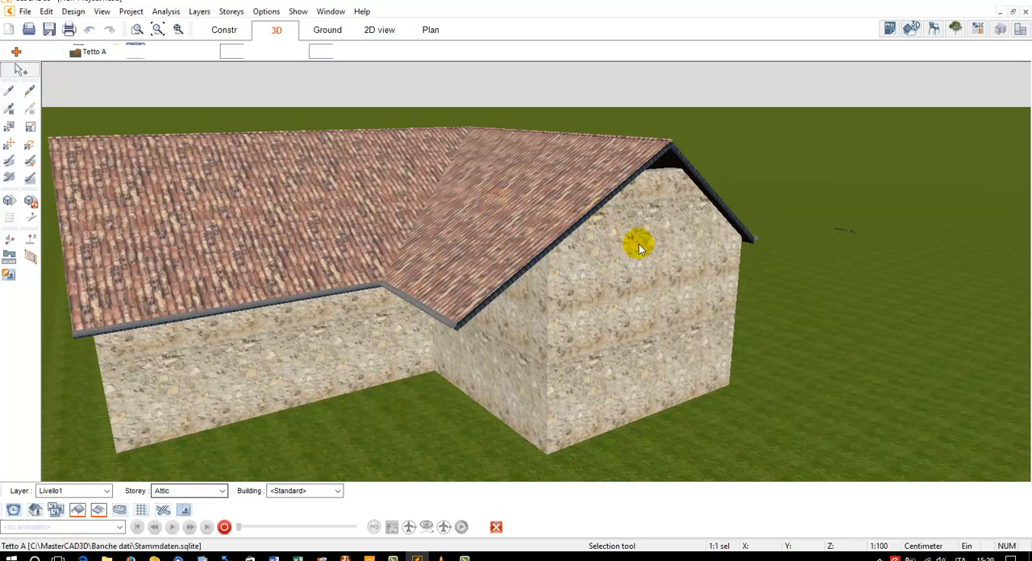
pyautogui.click(639, 245)
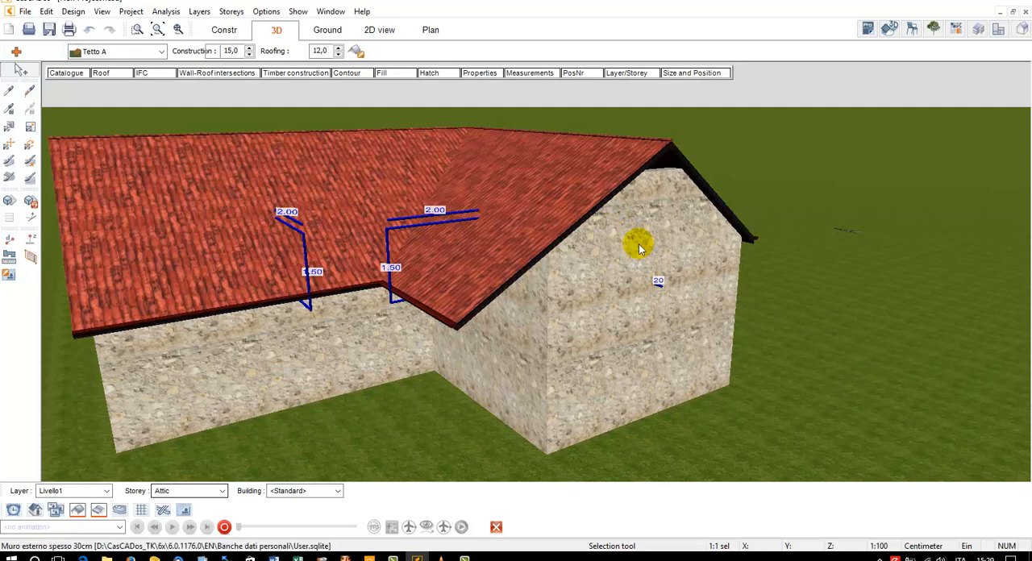
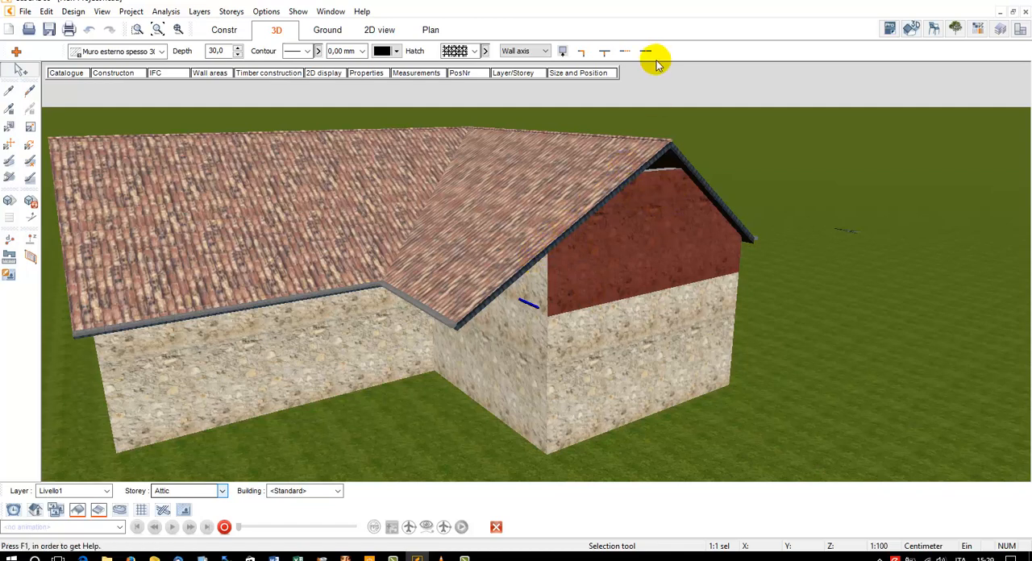
# Edit the active Attic storey and set its clearance height to 300 cm
pyautogui.click(232, 11)
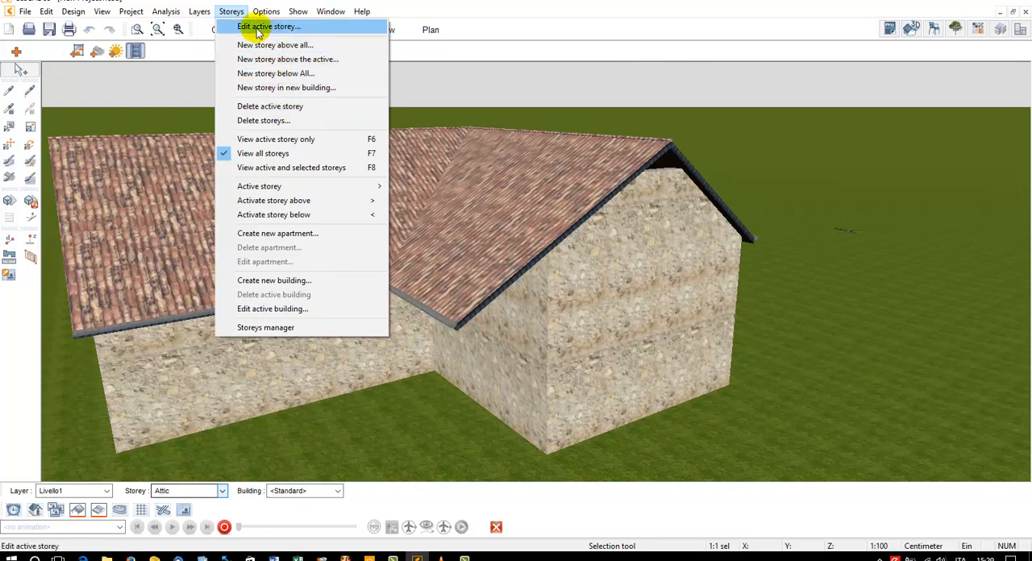
pyautogui.click(256, 28)
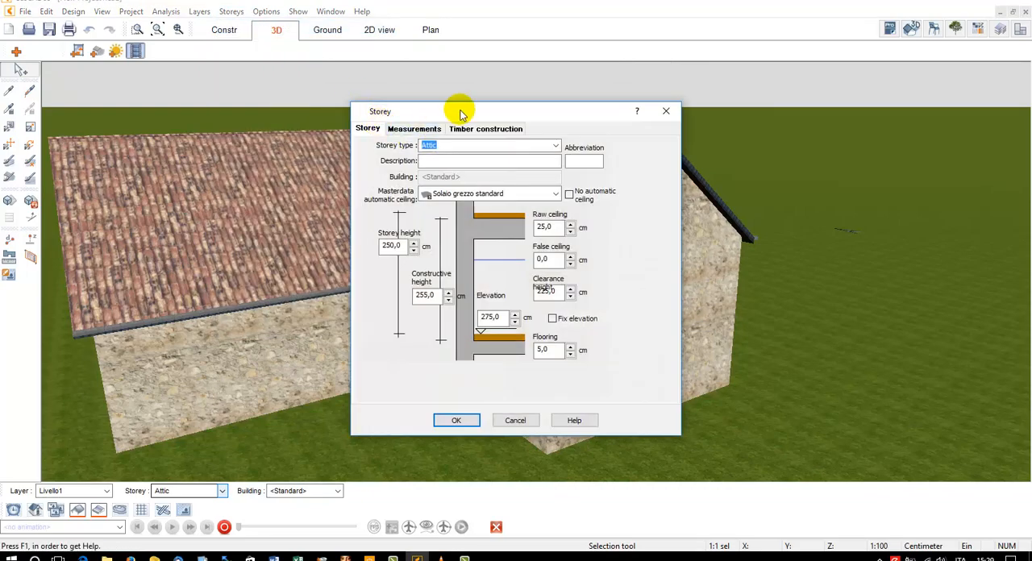
pyautogui.moveTo(455, 111); pyautogui.dragTo(308, 109)
pyautogui.click(396, 286)
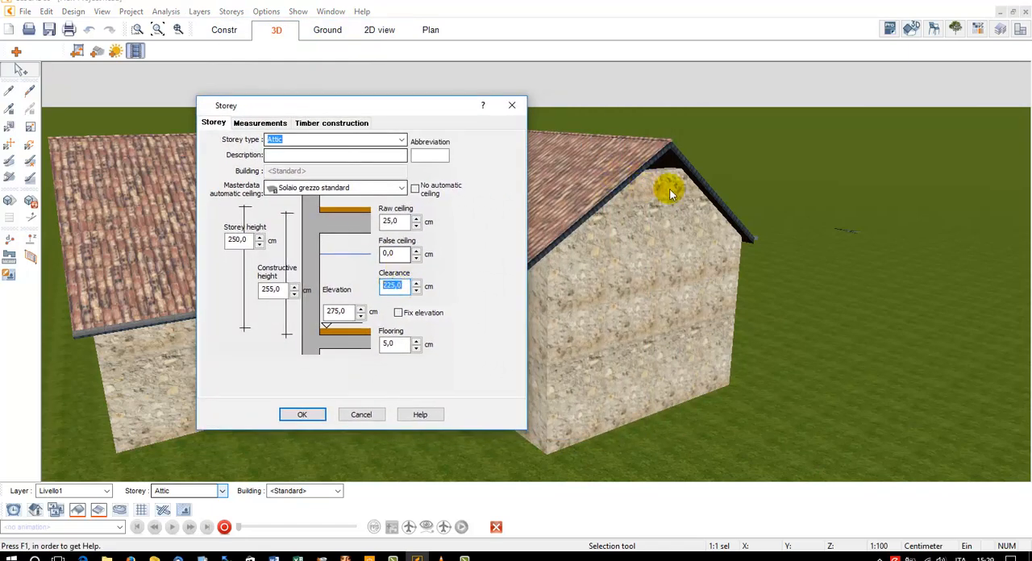
pyautogui.write('300')
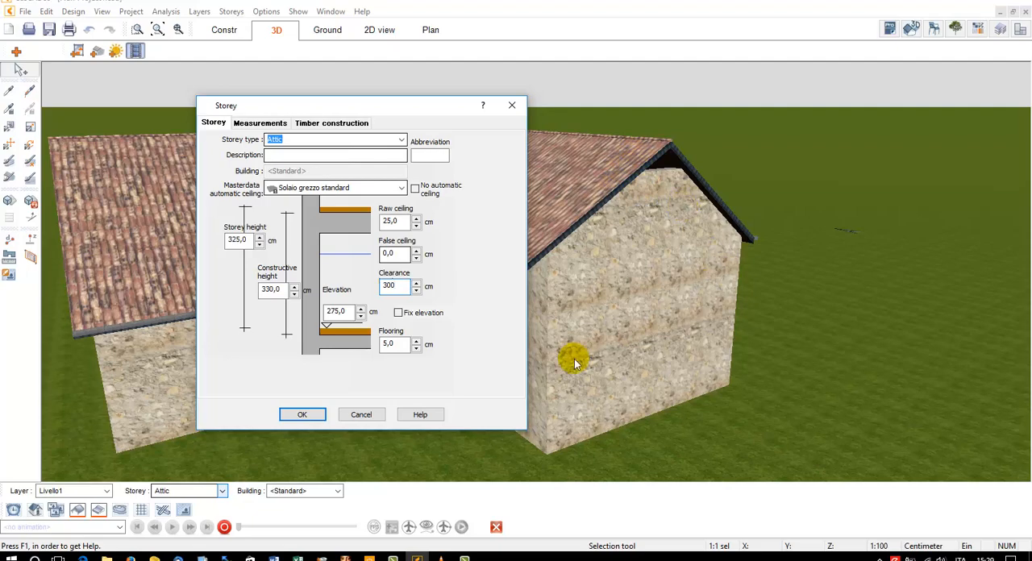
pyautogui.click(302, 414)
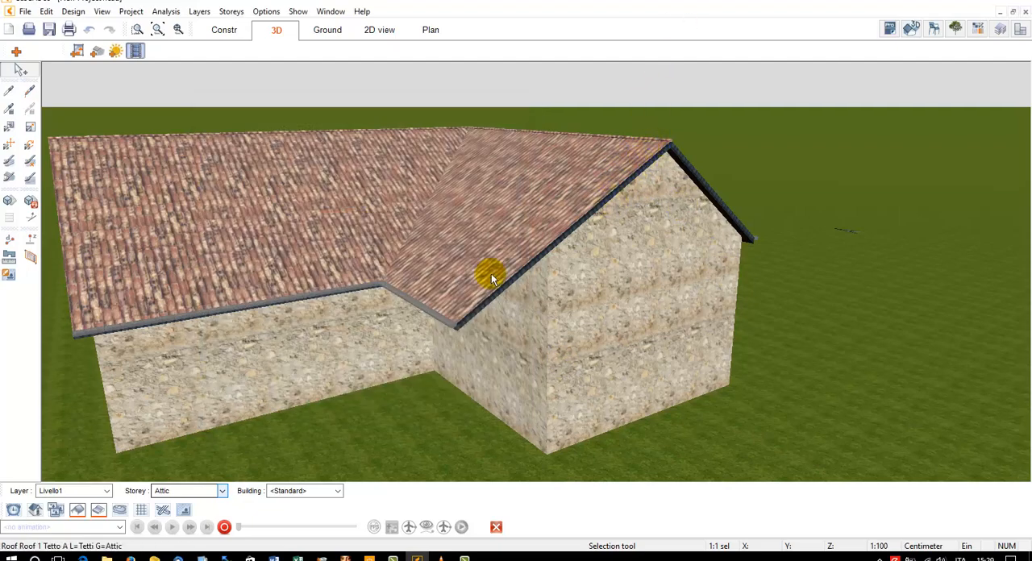
# Show the timber construction exclusively and examine the roof framing of both wings from above
pyautogui.click(167, 513)
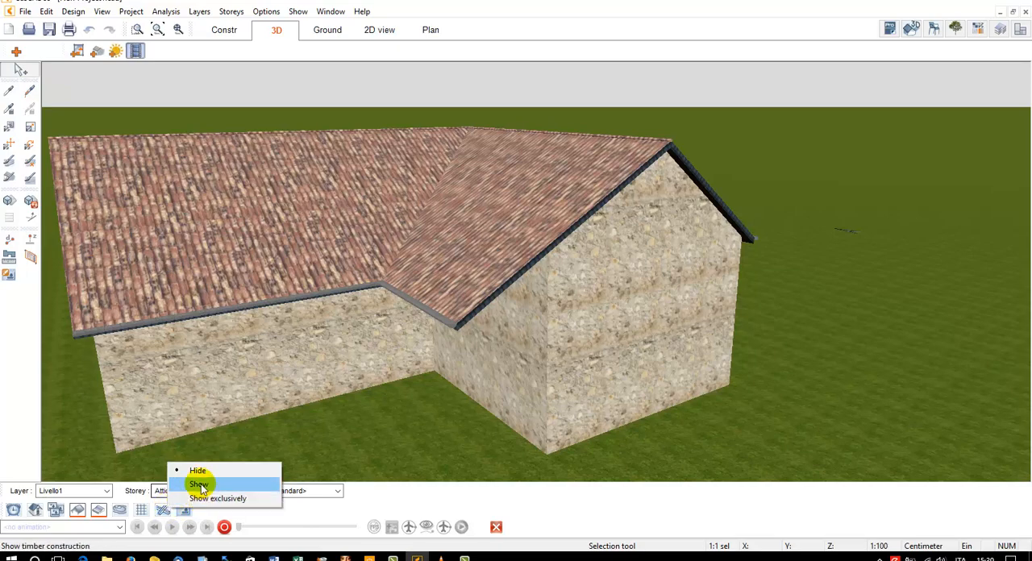
pyautogui.click(202, 499)
pyautogui.moveTo(507, 234); pyautogui.dragTo(523, 210)
pyautogui.scroll(-4, 549, 203)
pyautogui.moveTo(582, 190); pyautogui.dragTo(592, 241)
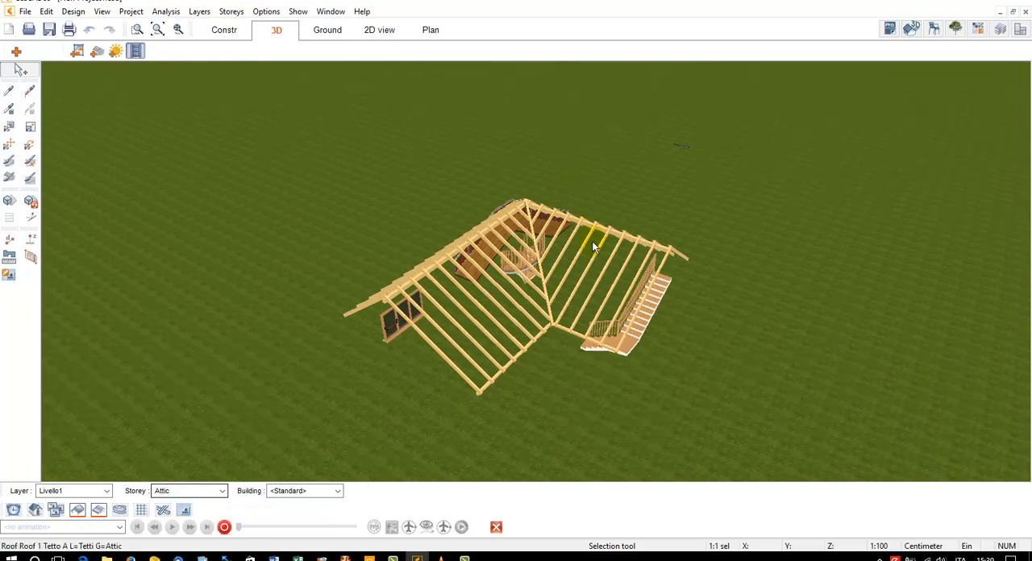
pyautogui.scroll(5, 595, 238)
pyautogui.scroll(-5, 600, 238)
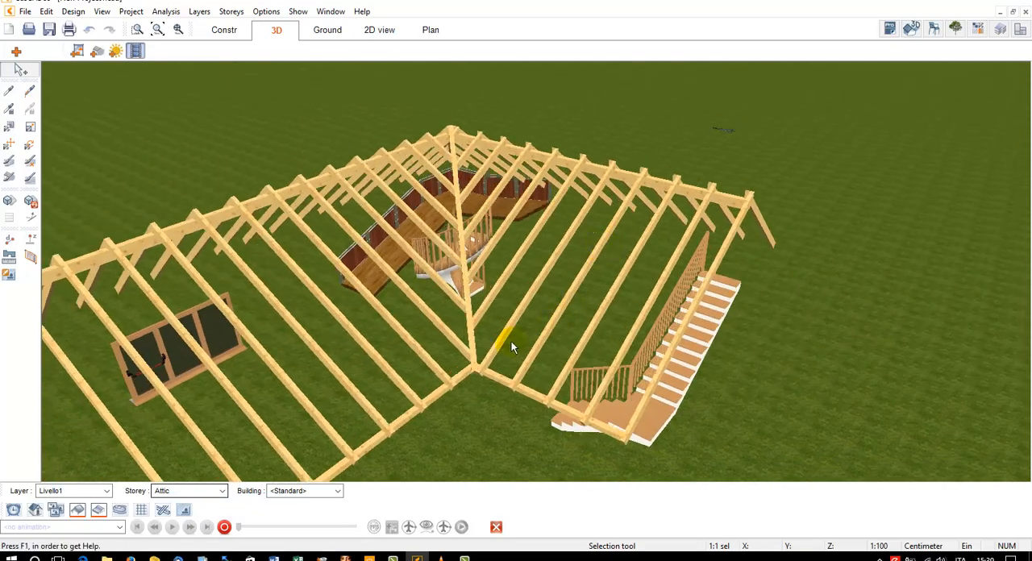
# In the roof's timber construction, turn off the projection at the gable side and set the maximum rafter distance to 60 cm
pyautogui.click(583, 162)
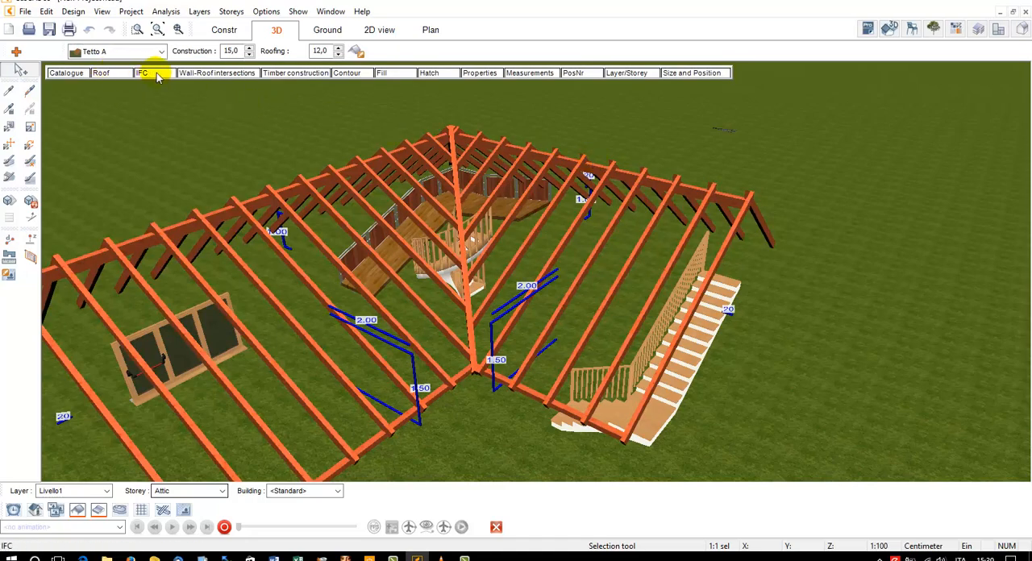
pyautogui.click(310, 73)
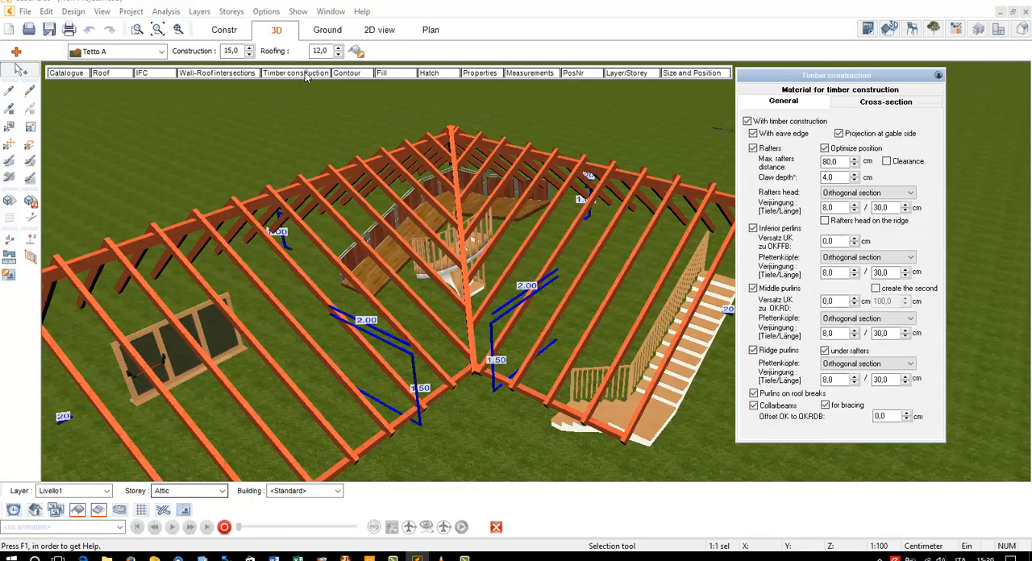
pyautogui.click(839, 134)
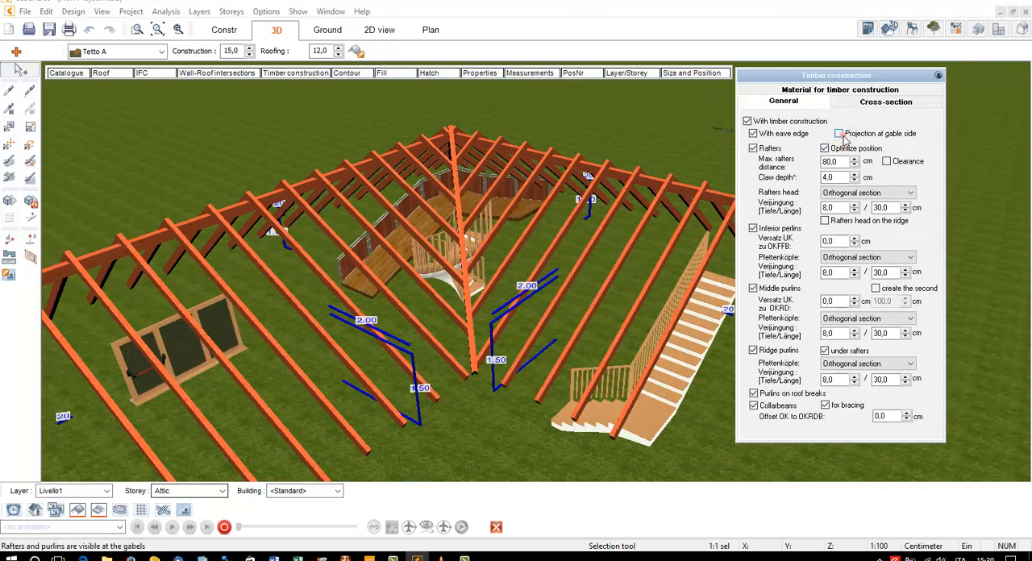
pyautogui.moveTo(831, 78); pyautogui.dragTo(877, 86)
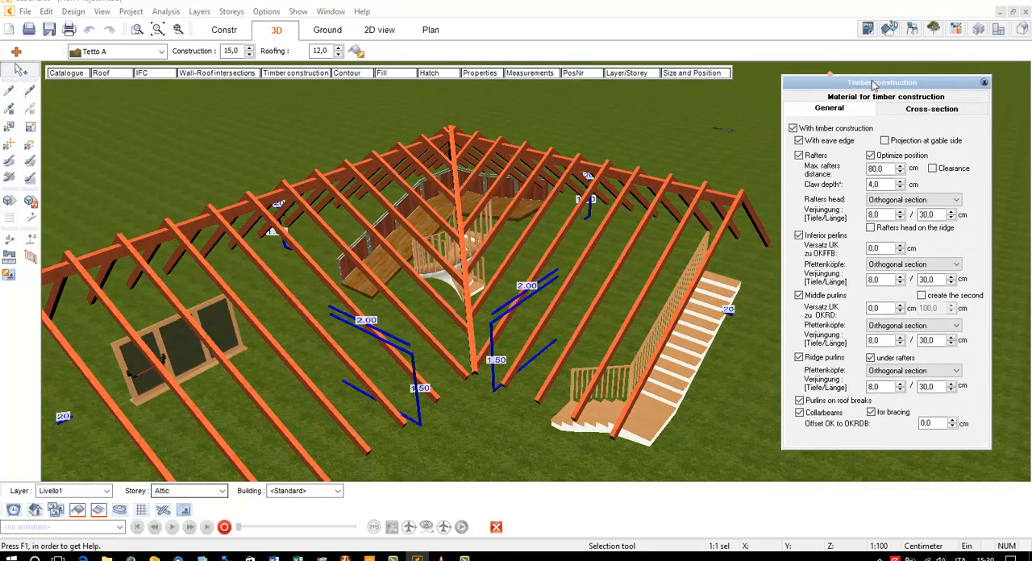
pyautogui.moveTo(884, 170); pyautogui.dragTo(733, 191)
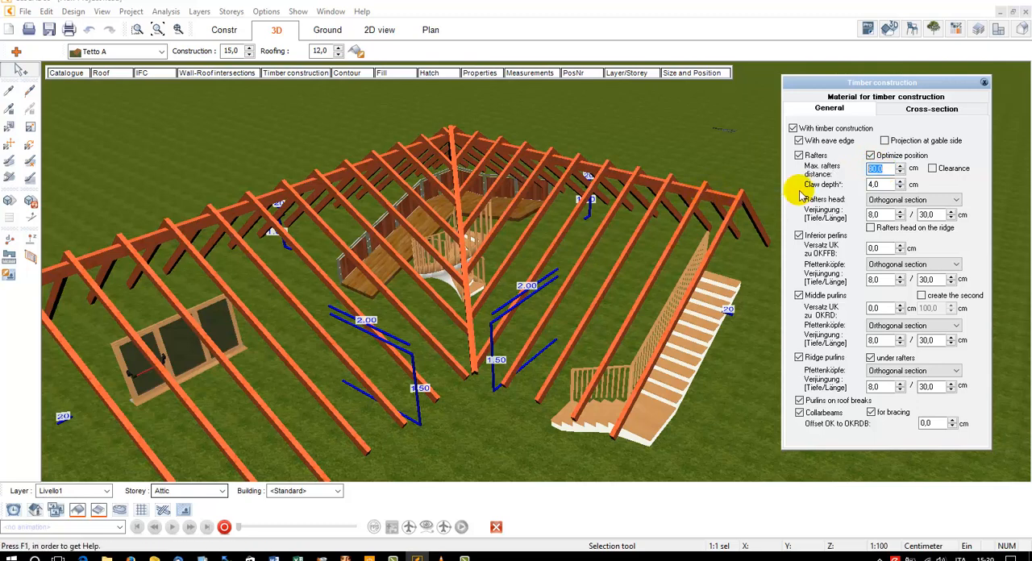
pyautogui.write('60')
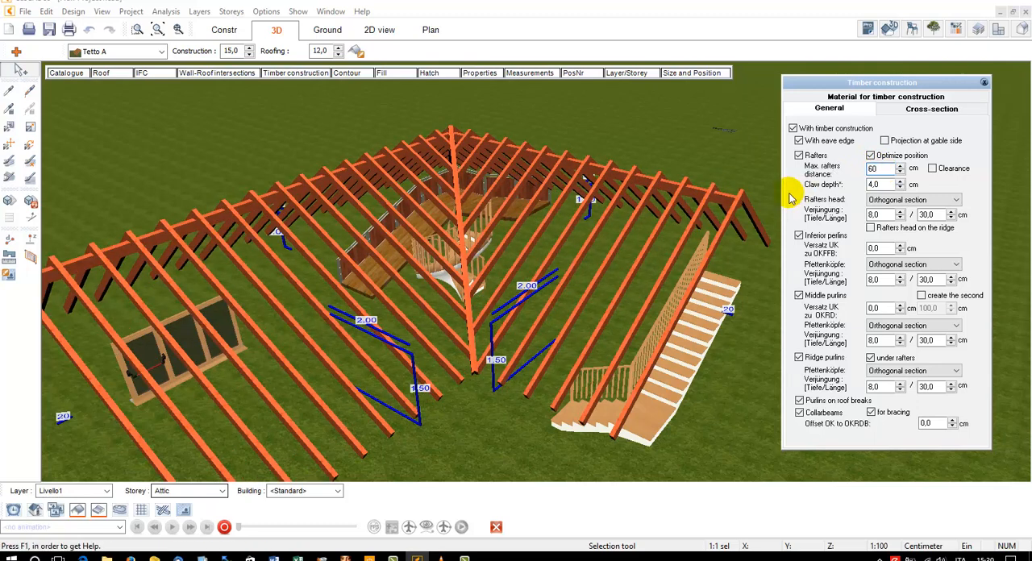
pyautogui.scroll(-2, 660, 223)
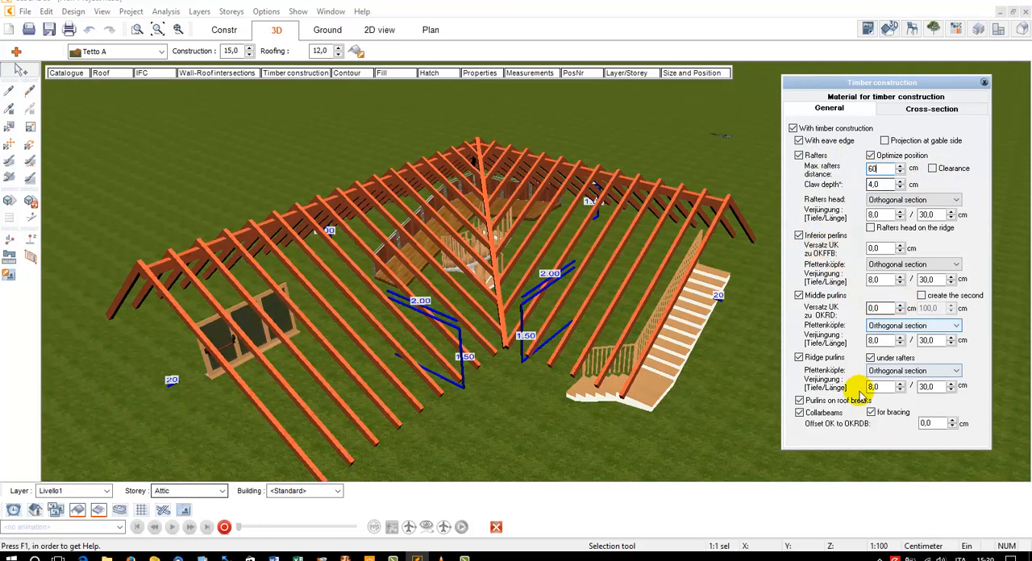
# Set the middle purlins' vertical offset to -150 cm, lower them stepwise and settle at -180 cm
pyautogui.click(821, 240)
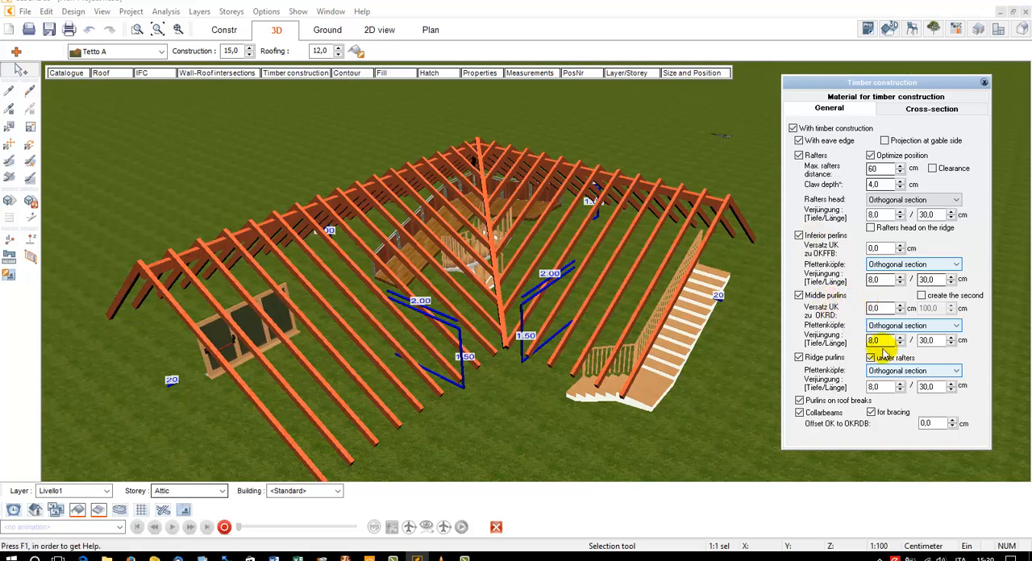
pyautogui.click(822, 297)
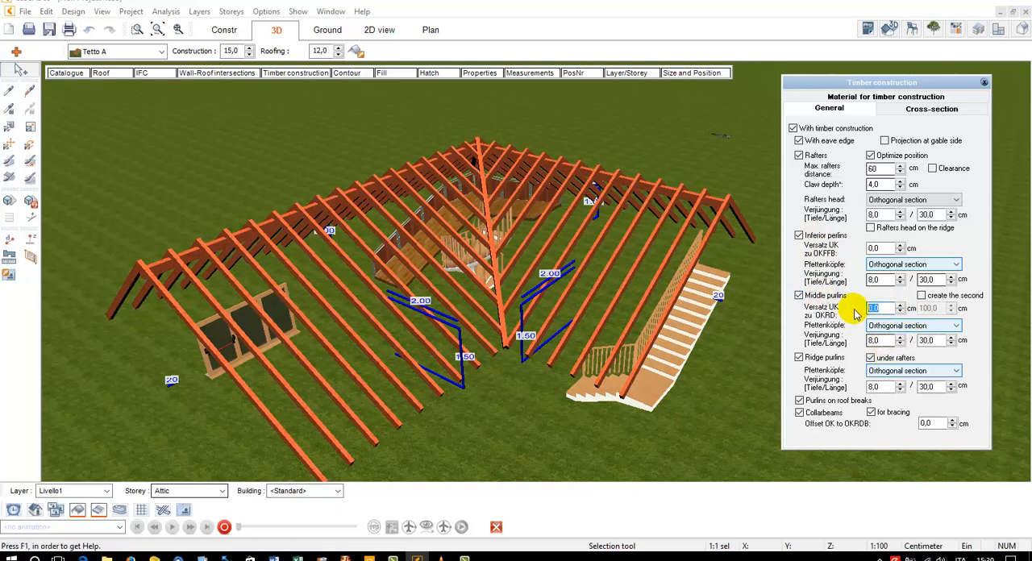
pyautogui.click(878, 309)
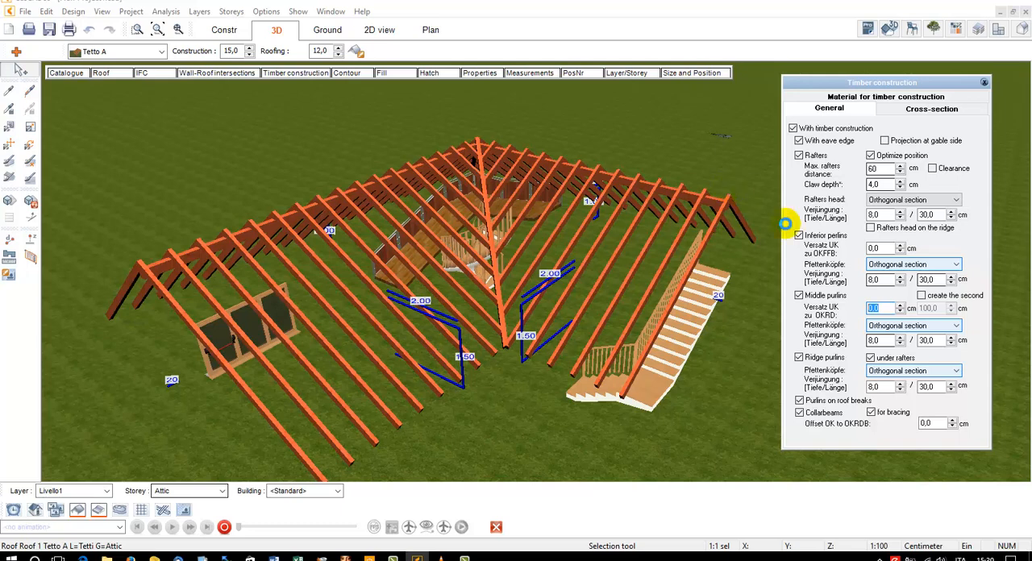
pyautogui.press('BackSpace')
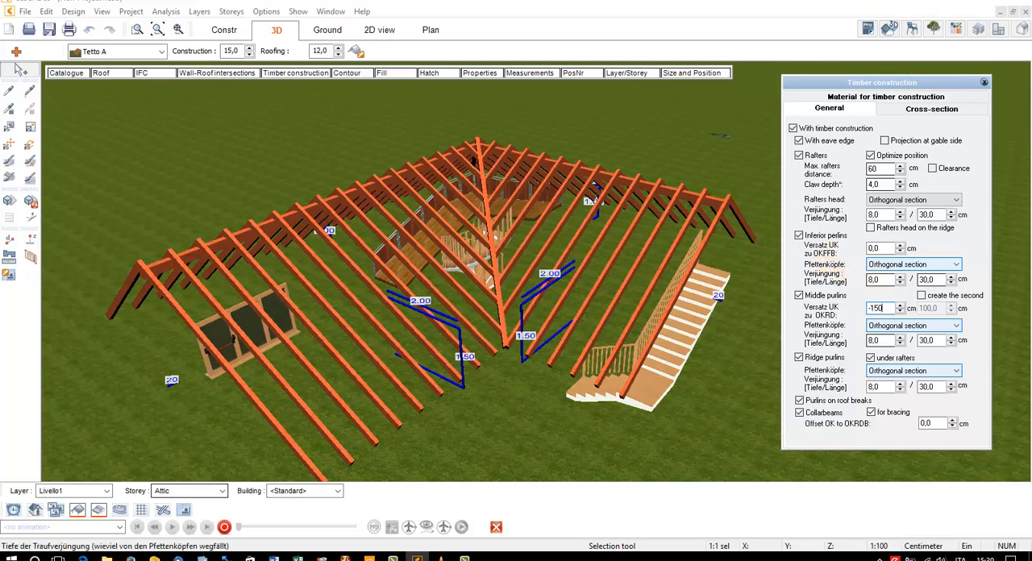
pyautogui.write('-150')
pyautogui.click(900, 311)
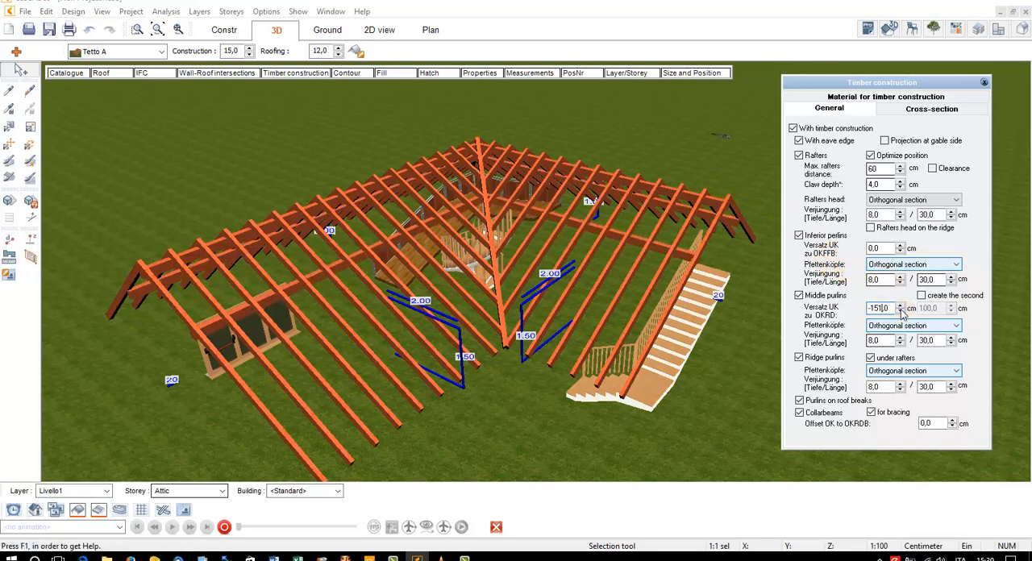
pyautogui.moveTo(900, 311); pyautogui.dragTo(900, 311)
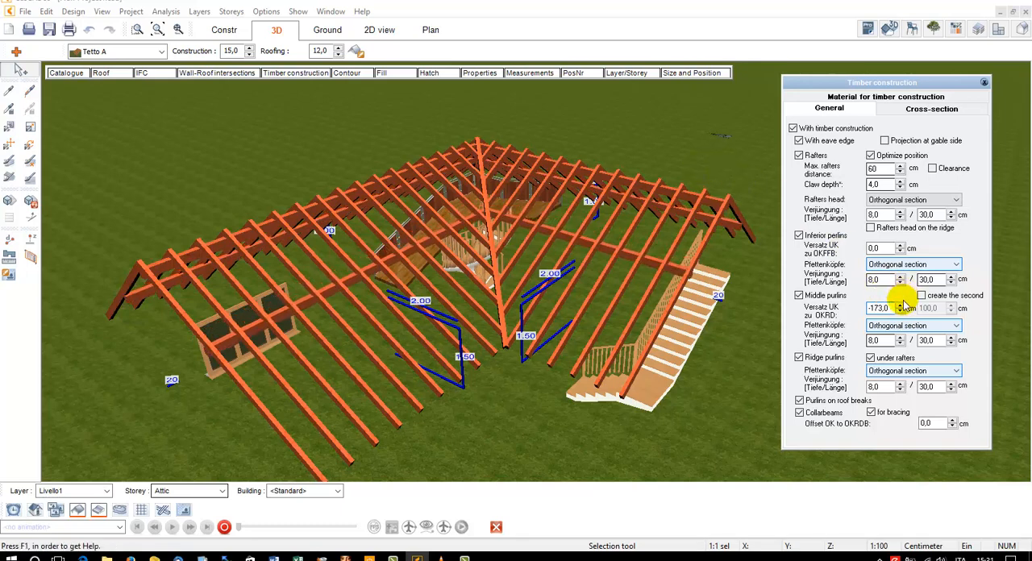
pyautogui.click(900, 312)
pyautogui.click(900, 311)
pyautogui.moveTo(900, 312); pyautogui.dragTo(900, 312)
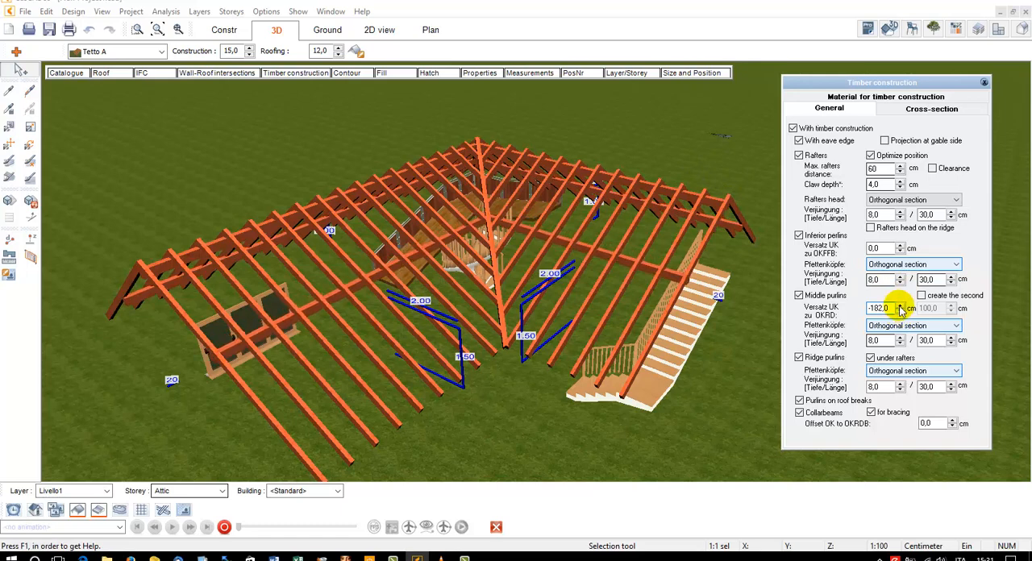
pyautogui.click(900, 306)
pyautogui.click(900, 306)
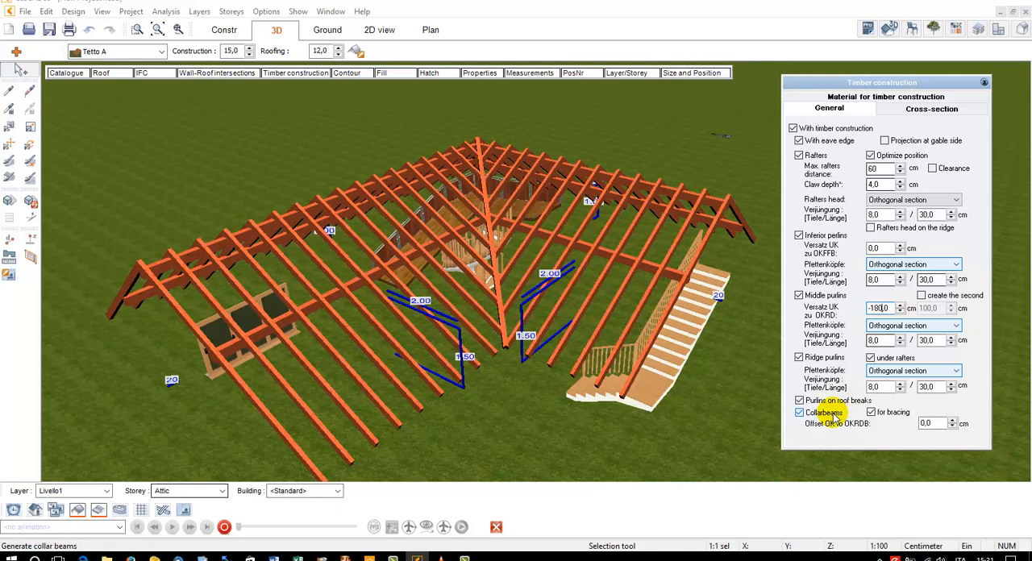
# Set the collar beams' offset for the roof, trying values down to -190 cm and settling on -180 cm
pyautogui.click(938, 424)
pyautogui.write('-1')
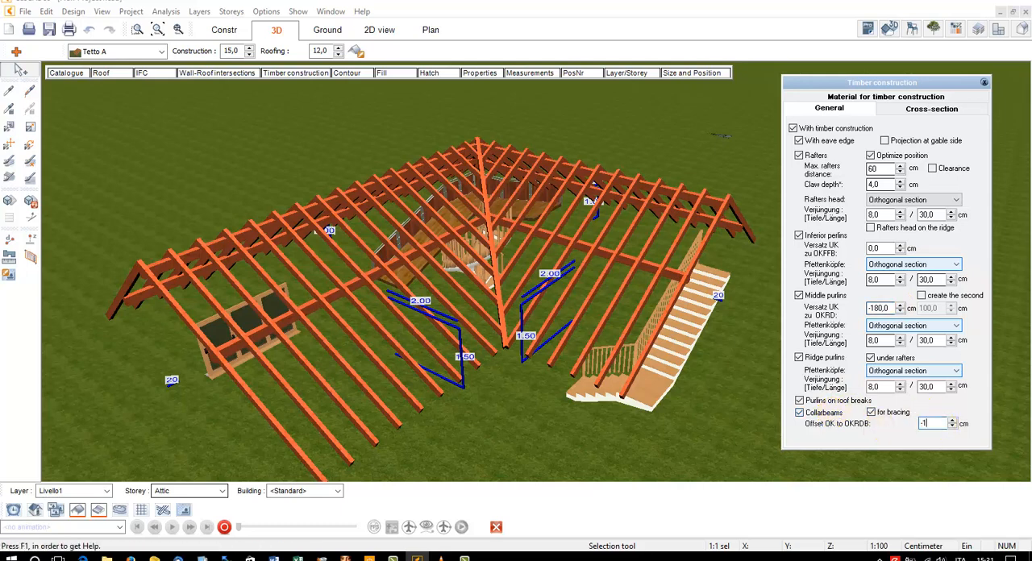
pyautogui.click(953, 426)
pyautogui.click(953, 426)
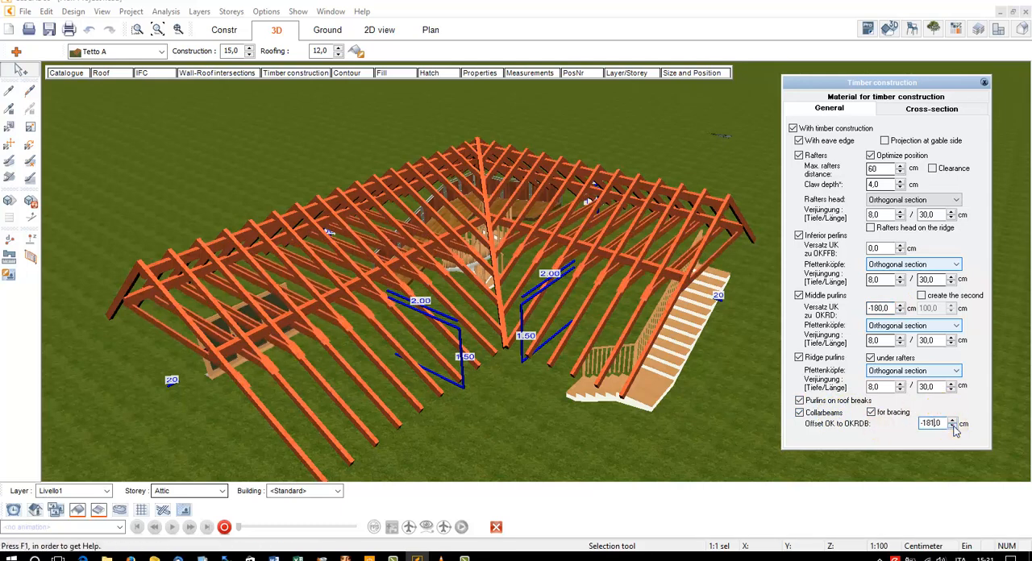
pyautogui.click(954, 426)
pyautogui.click(953, 426)
pyautogui.click(954, 426)
pyautogui.click(953, 426)
pyautogui.click(954, 426)
pyautogui.click(953, 426)
pyautogui.click(953, 426)
pyautogui.click(953, 426)
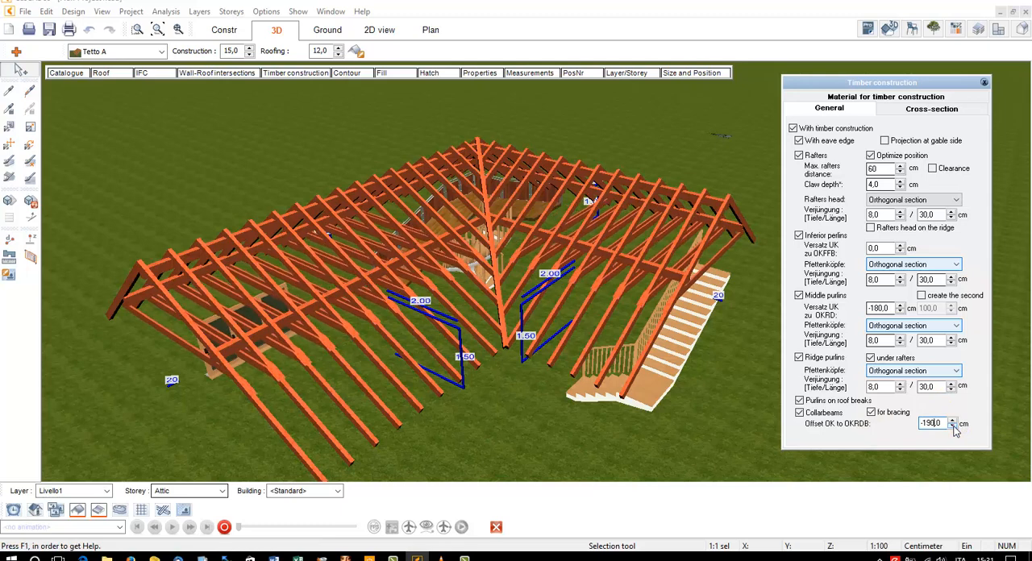
pyautogui.doubleClick(931, 425)
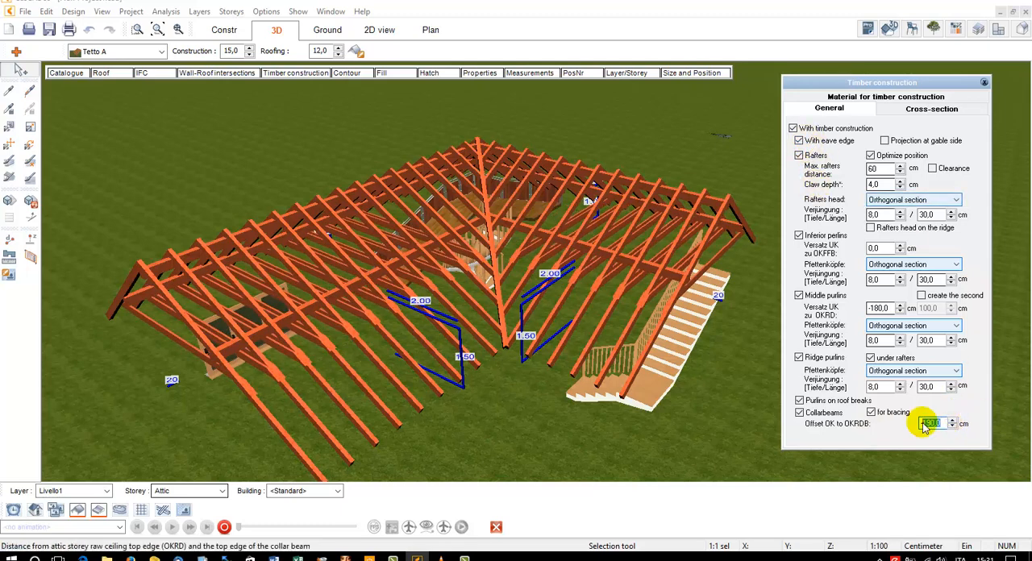
pyautogui.write('-180')
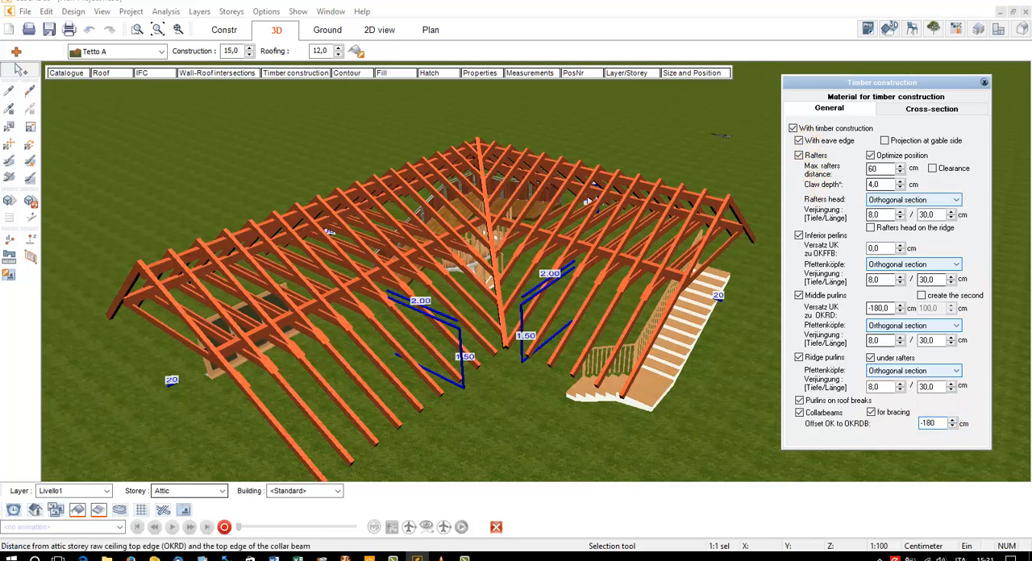
# Turn off the collar beams and middle purlins, and switch the ridge purlins off and on again
pyautogui.click(810, 418)
pyautogui.click(820, 297)
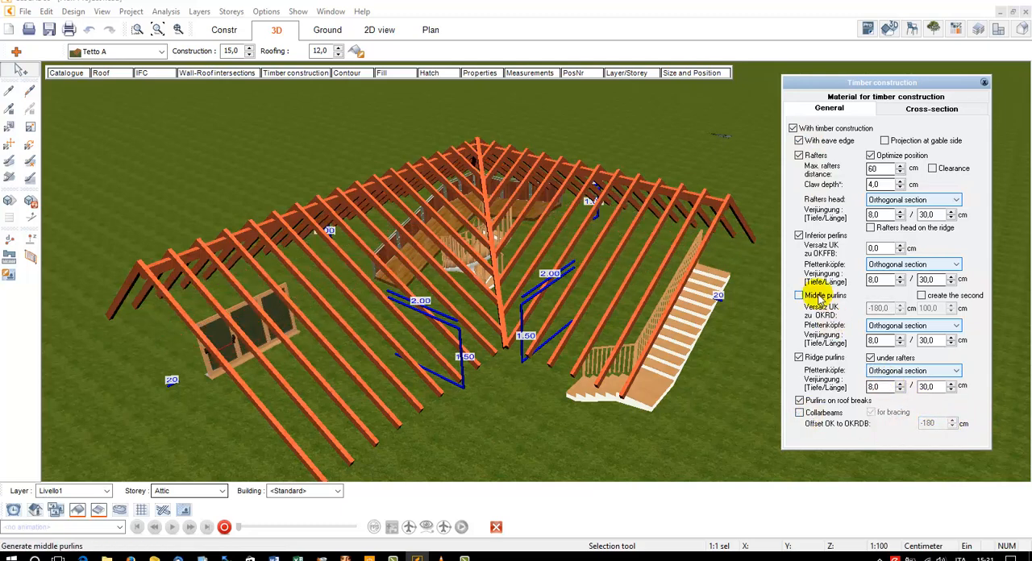
pyautogui.click(828, 358)
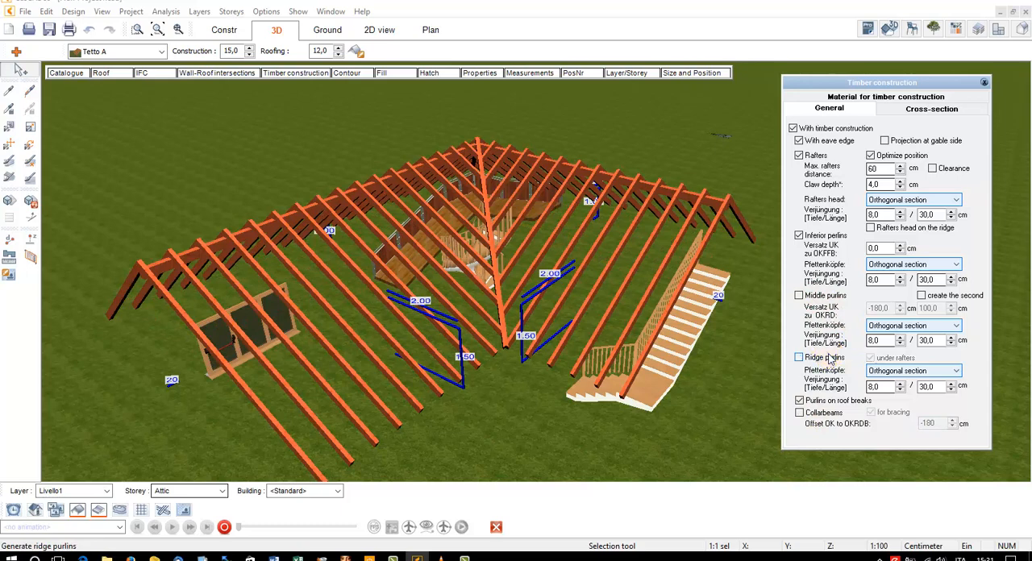
pyautogui.click(828, 358)
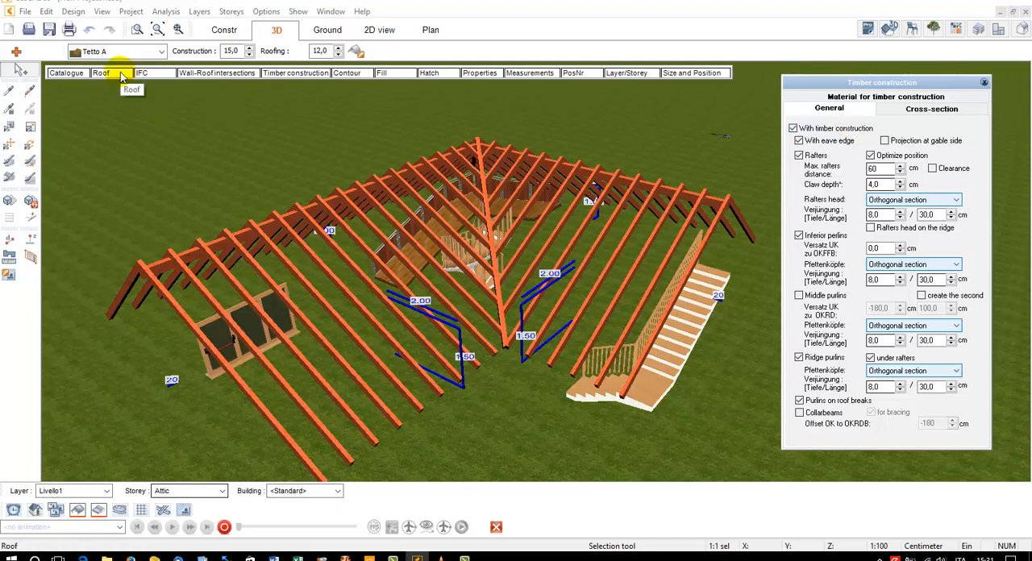
# Give the roof side at the horizontal inner edge of the L-shaped plan a custom inferior purlin height of 150 cm
pyautogui.click(121, 74)
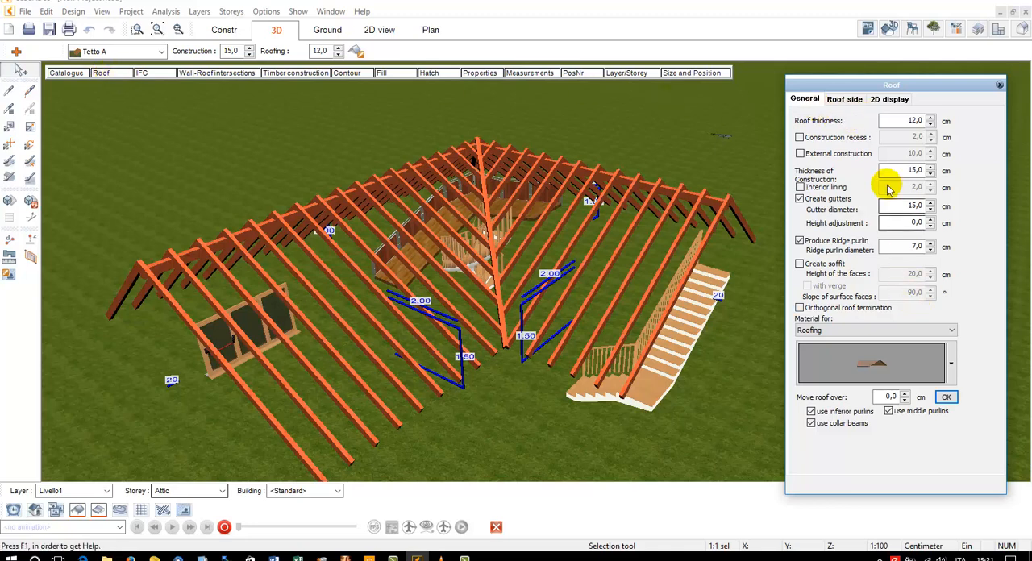
pyautogui.click(856, 99)
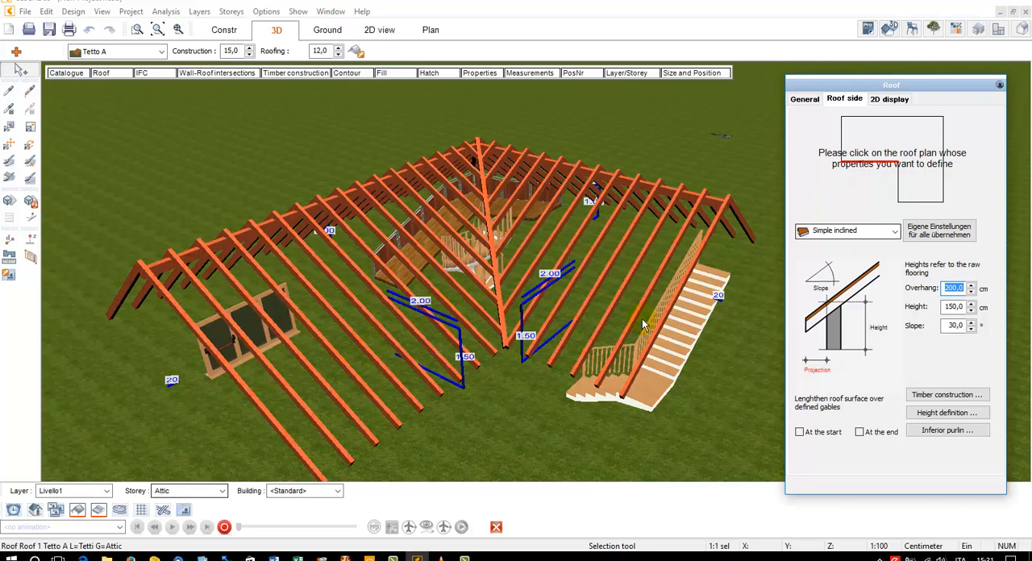
pyautogui.click(929, 399)
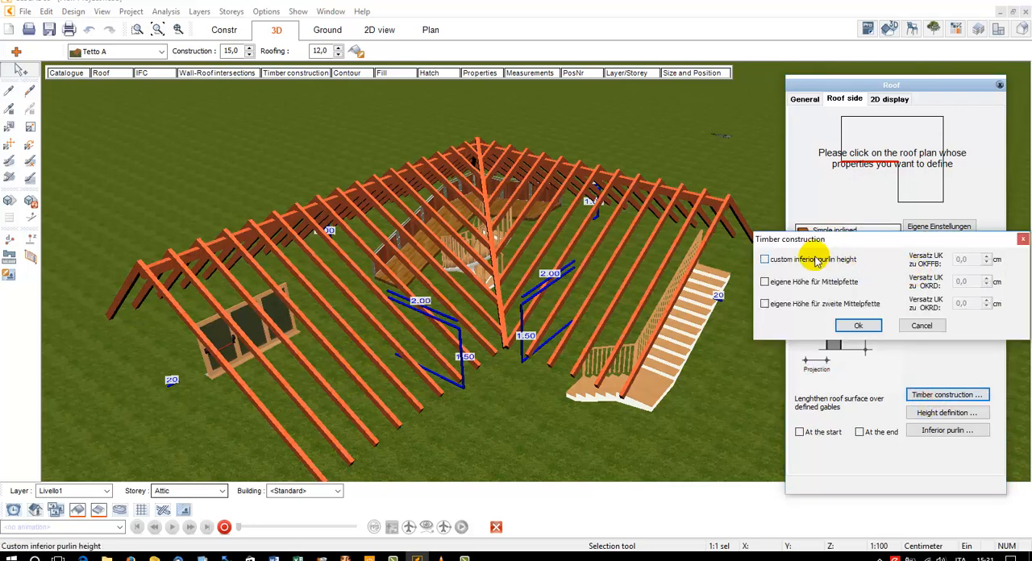
pyautogui.click(815, 259)
pyautogui.doubleClick(964, 259)
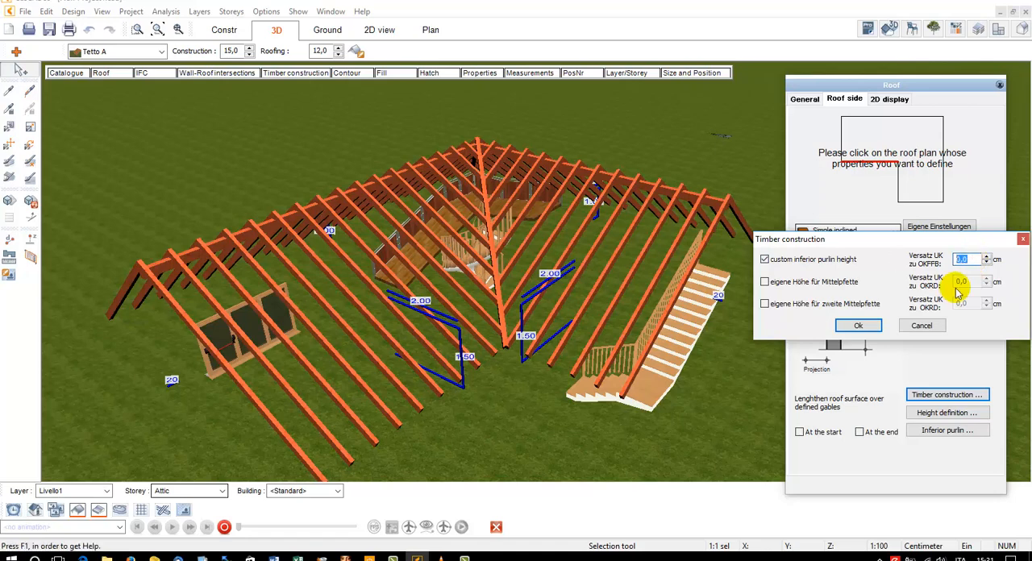
pyautogui.write('1')
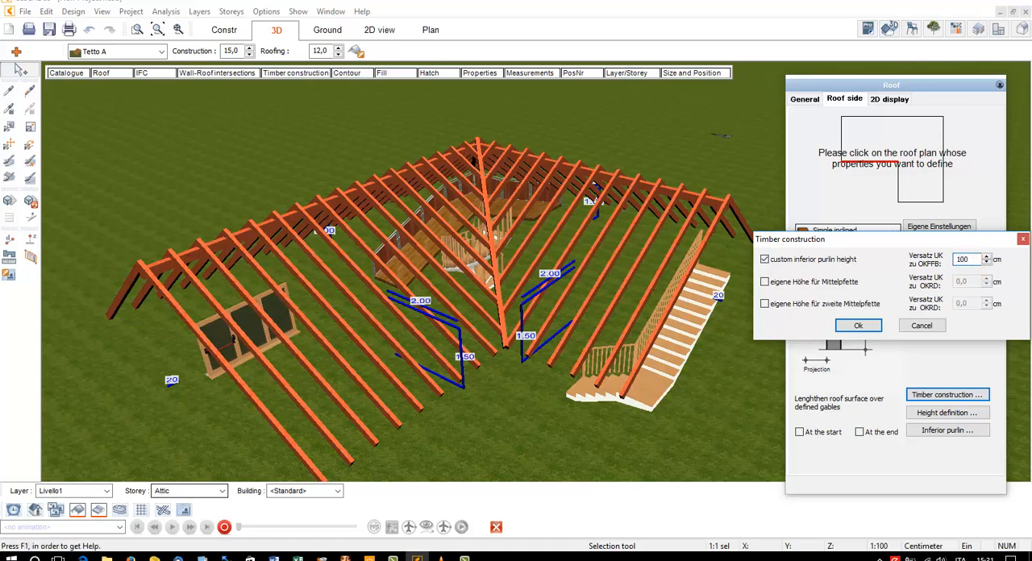
pyautogui.write('00')
pyautogui.moveTo(942, 242); pyautogui.dragTo(894, 372)
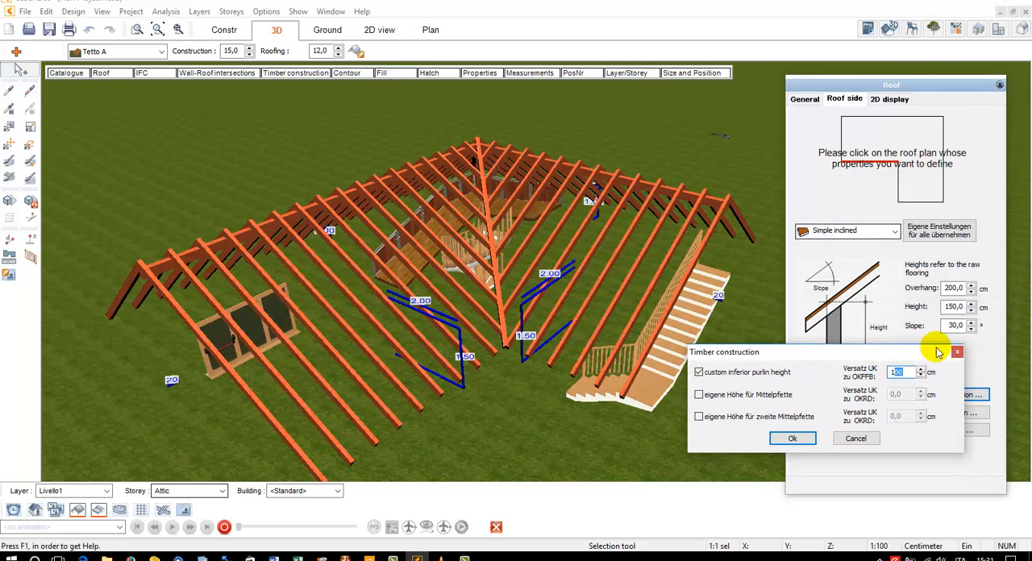
pyautogui.write('150')
pyautogui.click(797, 438)
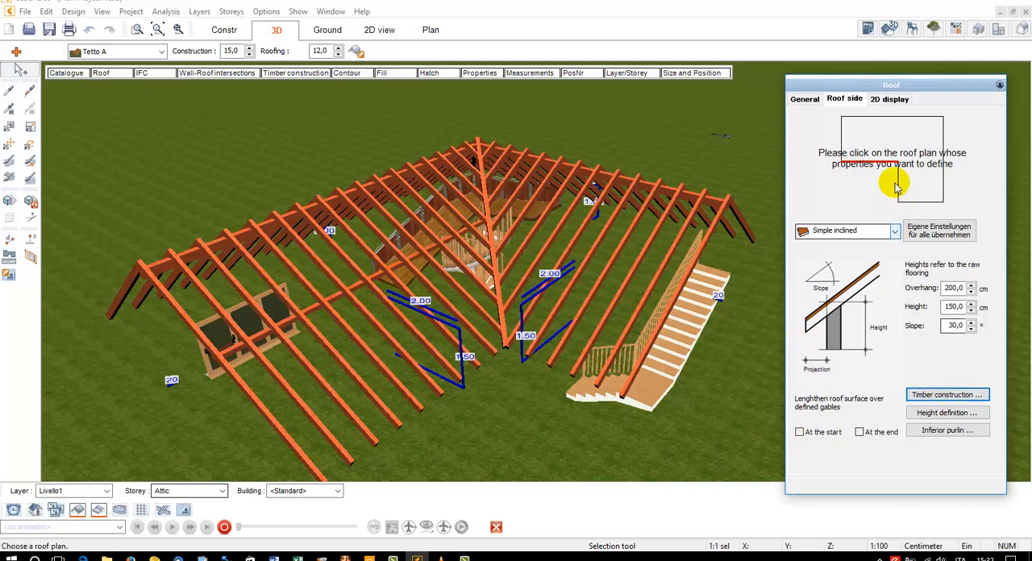
# Set a custom inferior purlin height of 150 cm for the roof side at the vertical inner edge of the plan
pyautogui.click(948, 394)
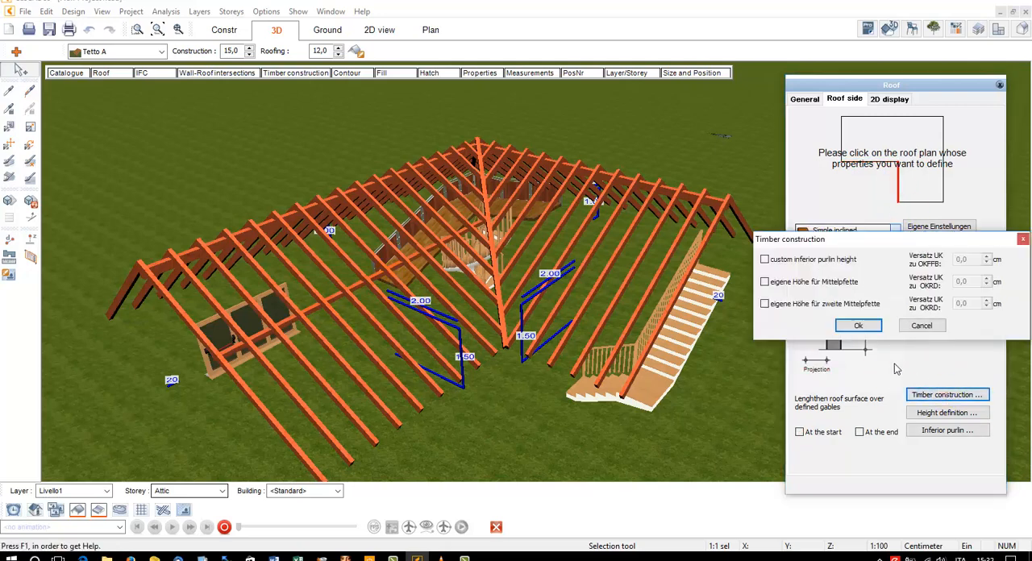
pyautogui.click(815, 260)
pyautogui.doubleClick(963, 259)
pyautogui.write('15')
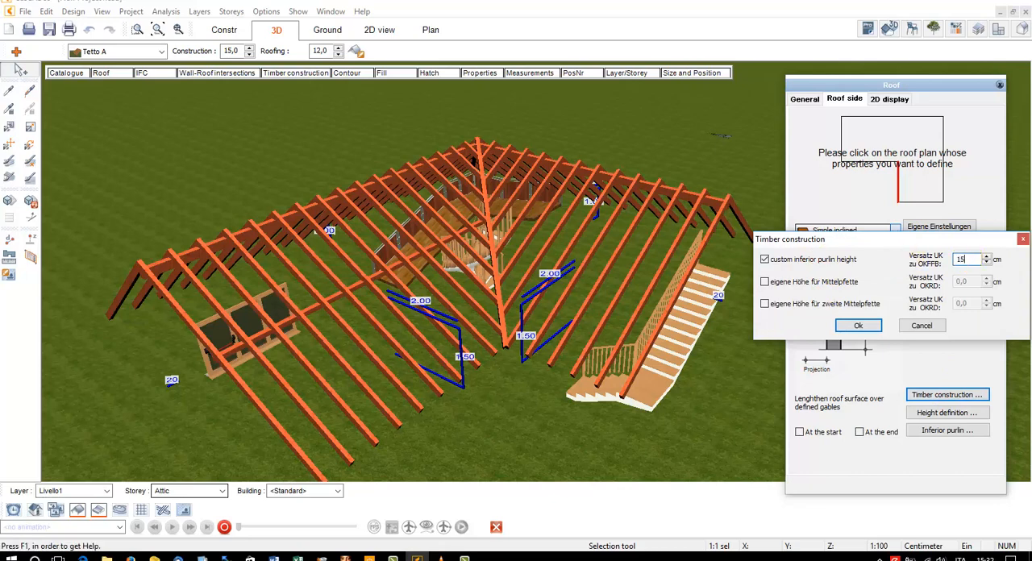
pyautogui.write('0')
pyautogui.click(857, 325)
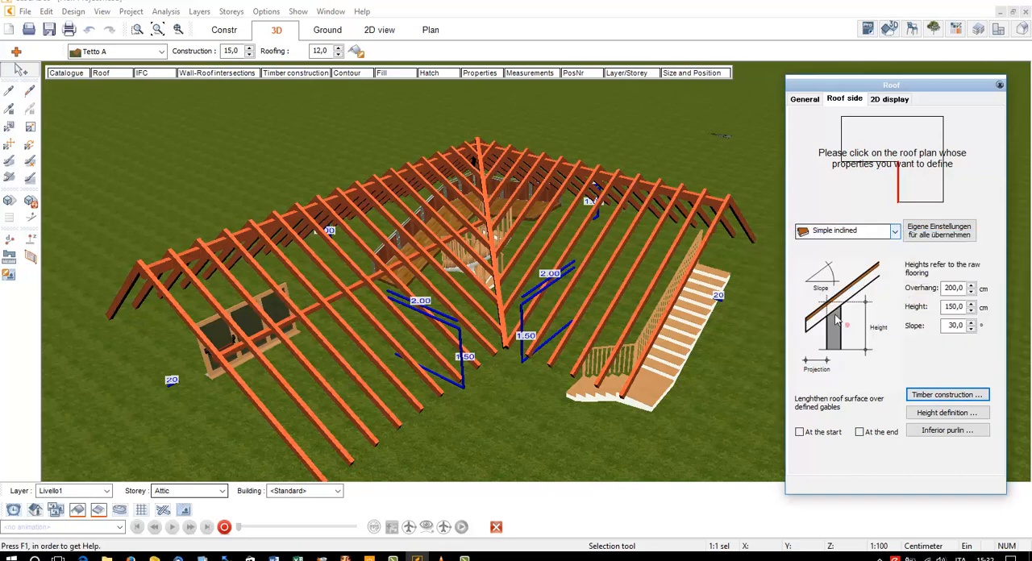
# Enable and enter a custom inferior purlin height for the roof side at the long vertical outer edge of the plan
pyautogui.click(944, 184)
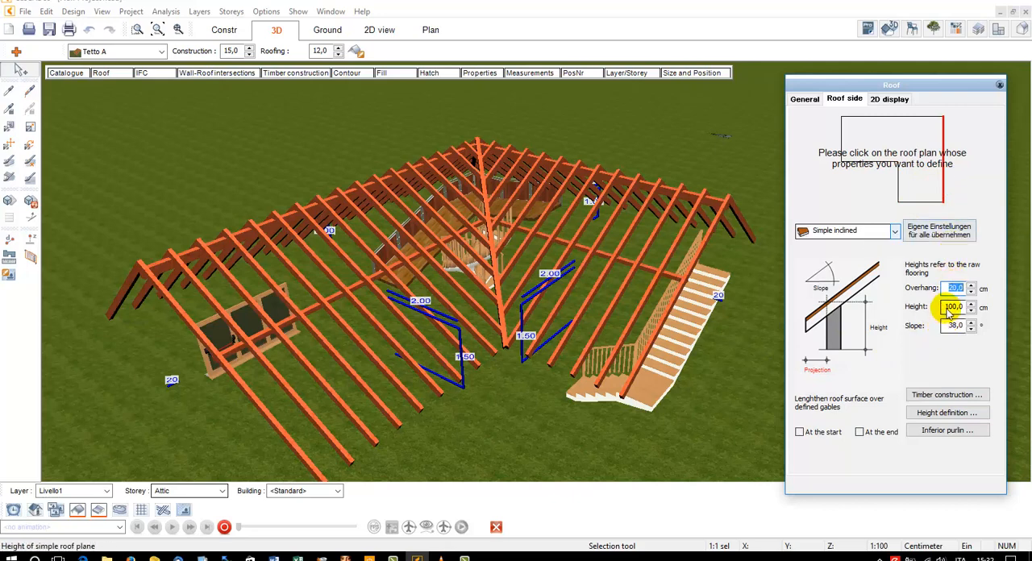
pyautogui.click(946, 395)
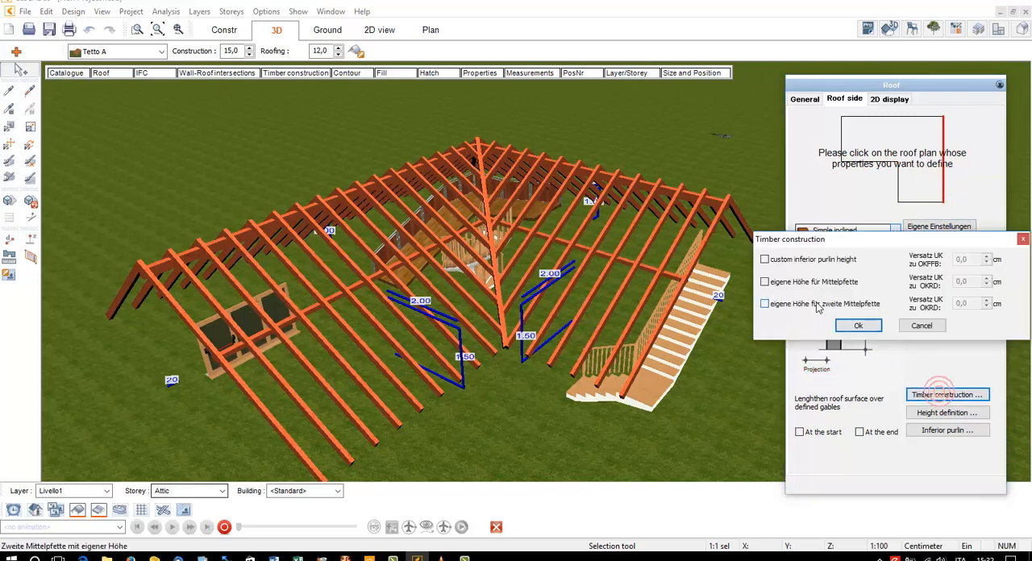
pyautogui.click(803, 259)
pyautogui.click(963, 259)
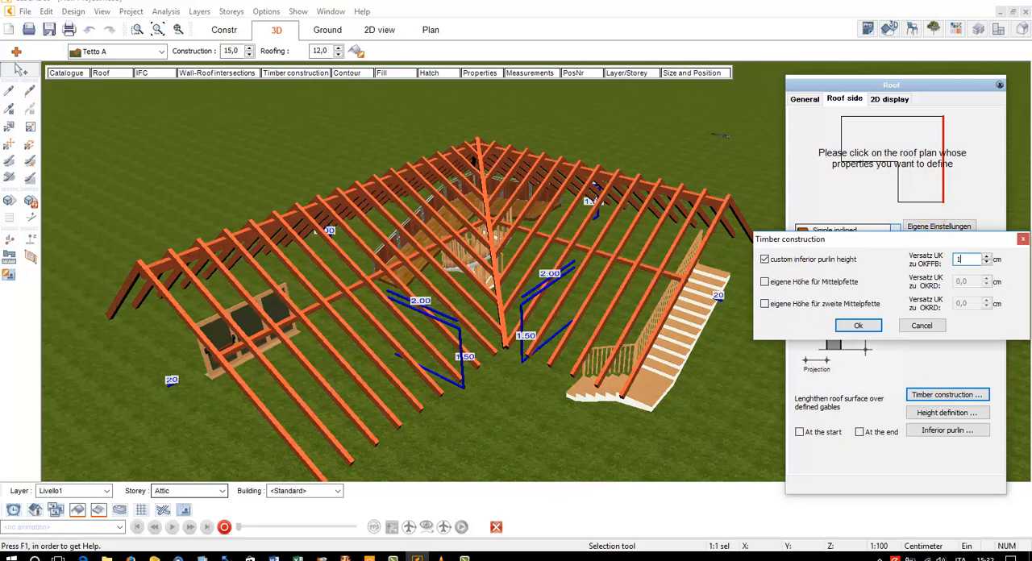
pyautogui.click(859, 325)
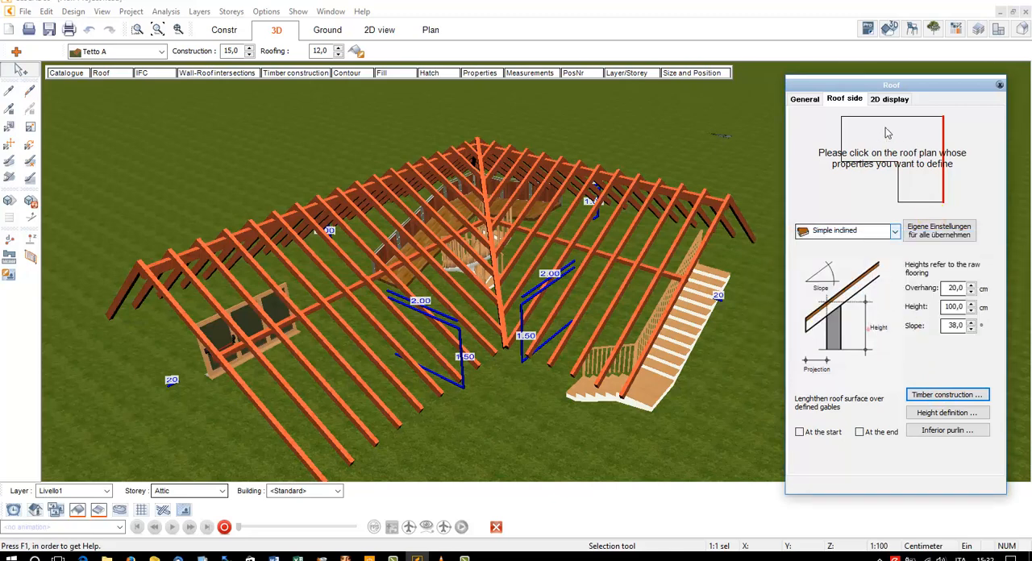
# Set a custom inferior purlin height of 100 cm for the roof side along the plan's upper outer edge and finish editing the roof
pyautogui.click(947, 395)
pyautogui.click(815, 261)
pyautogui.click(964, 259)
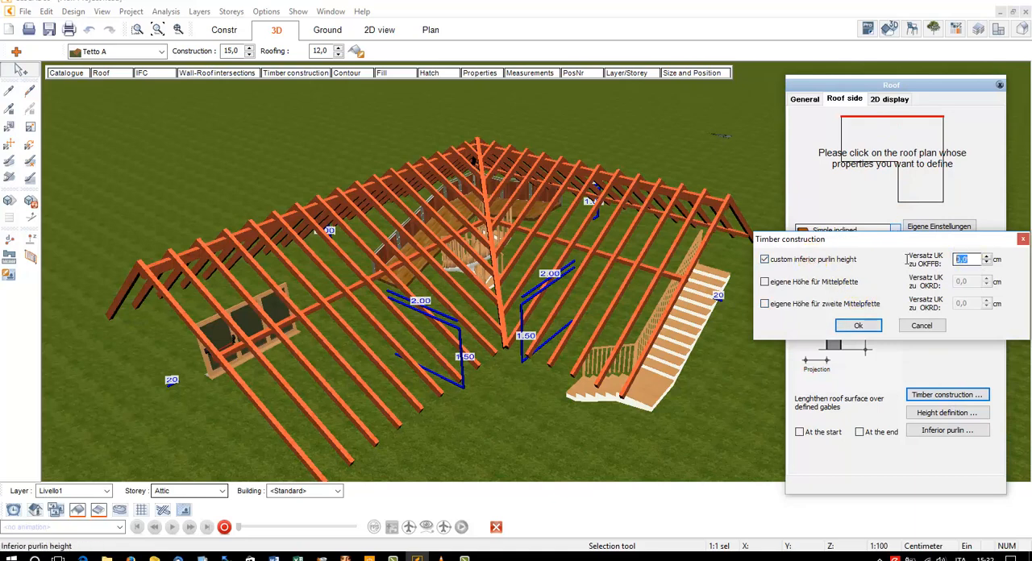
pyautogui.write('100')
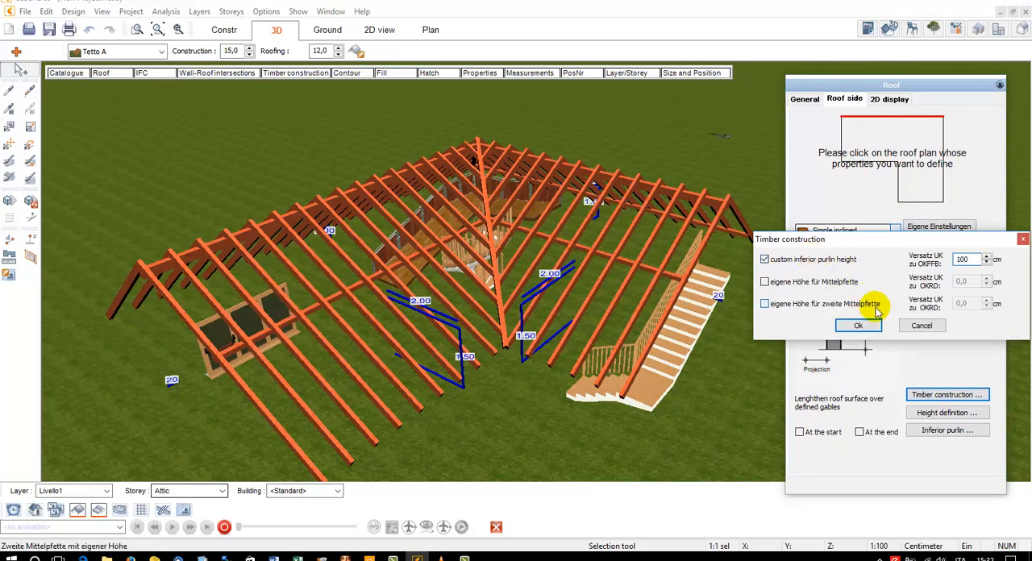
pyautogui.click(858, 325)
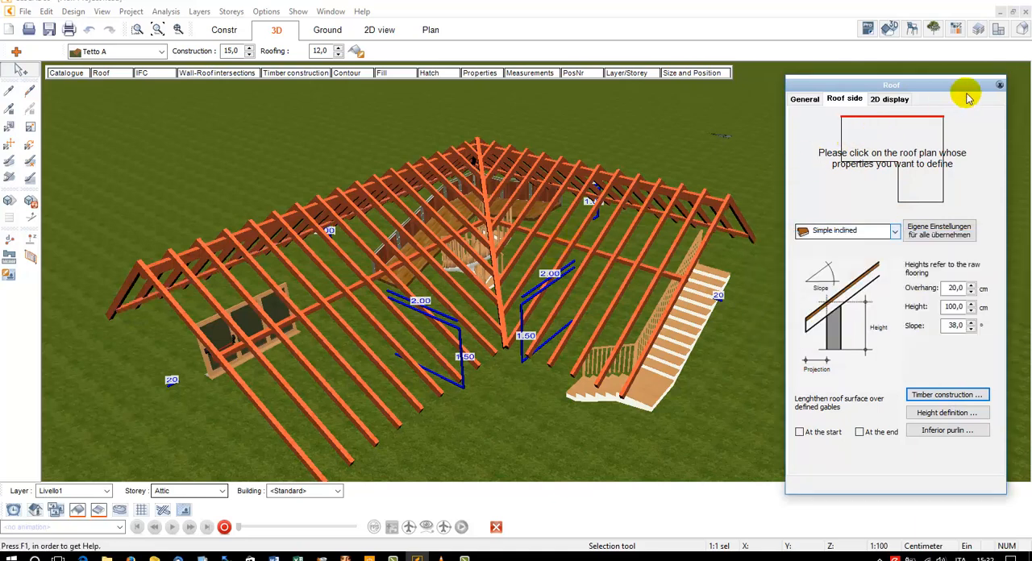
pyautogui.click(999, 85)
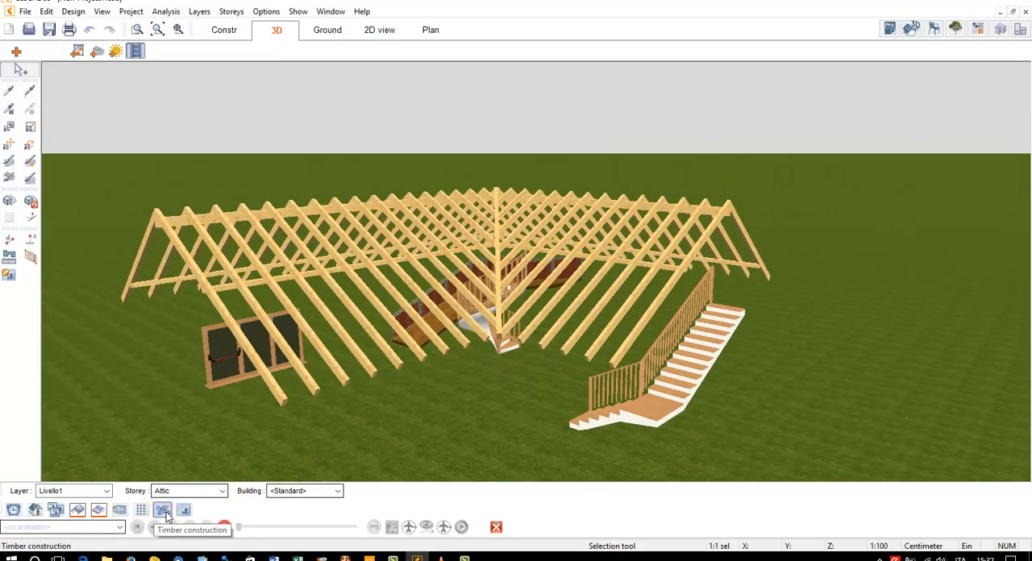
# Display the timber construction together with the whole building and inspect the eaves above the three-pane window wall
pyautogui.rightClick(164, 511)
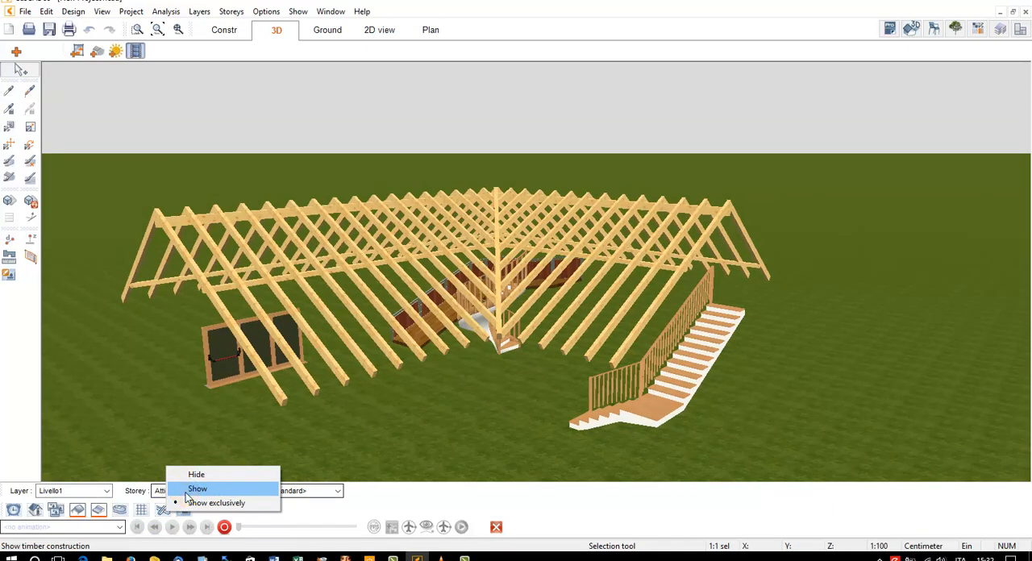
pyautogui.click(186, 493)
pyautogui.moveTo(361, 234); pyautogui.dragTo(338, 341)
pyautogui.click(158, 30)
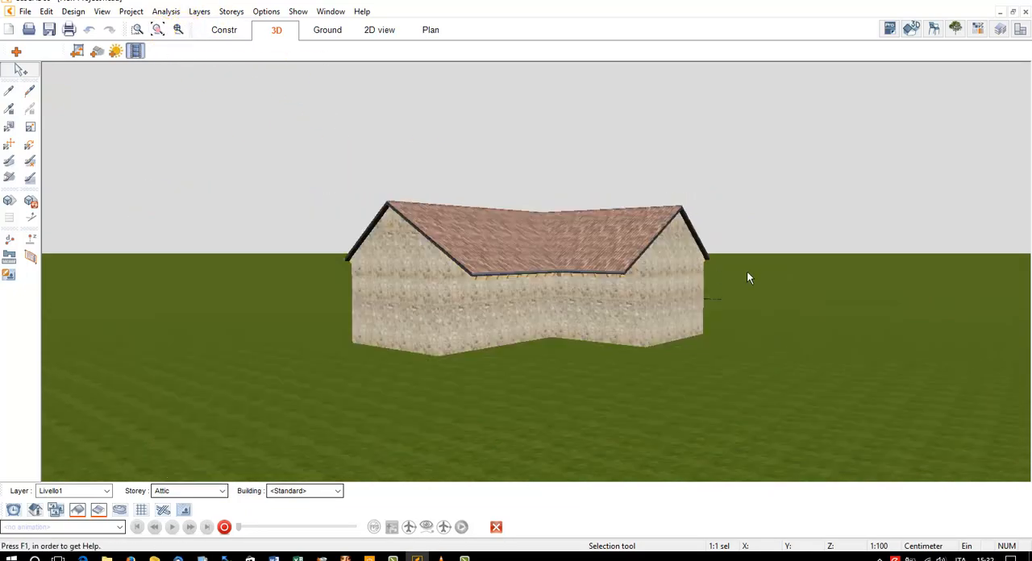
pyautogui.moveTo(749, 278); pyautogui.dragTo(634, 355)
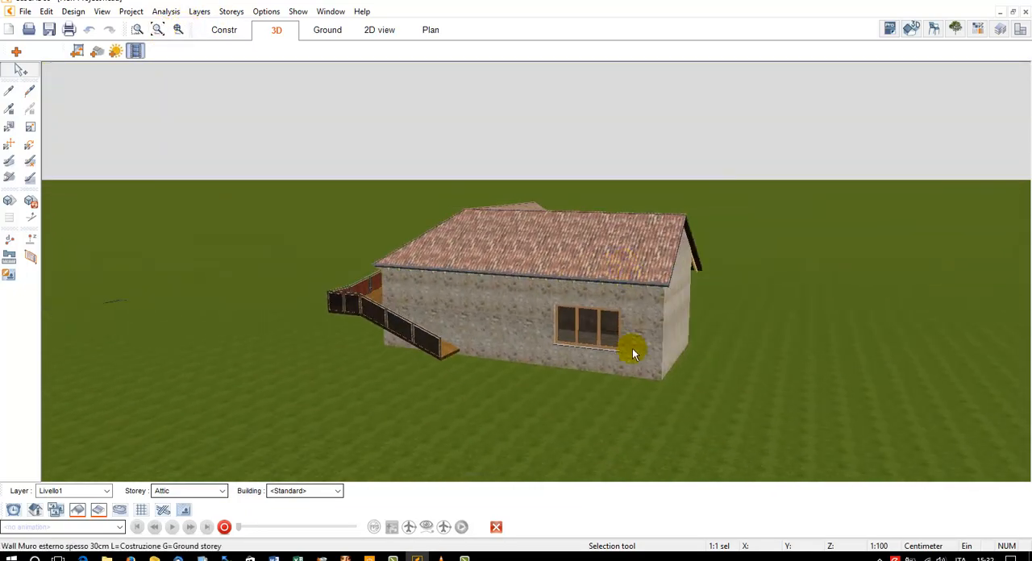
pyautogui.scroll(5, 633, 355)
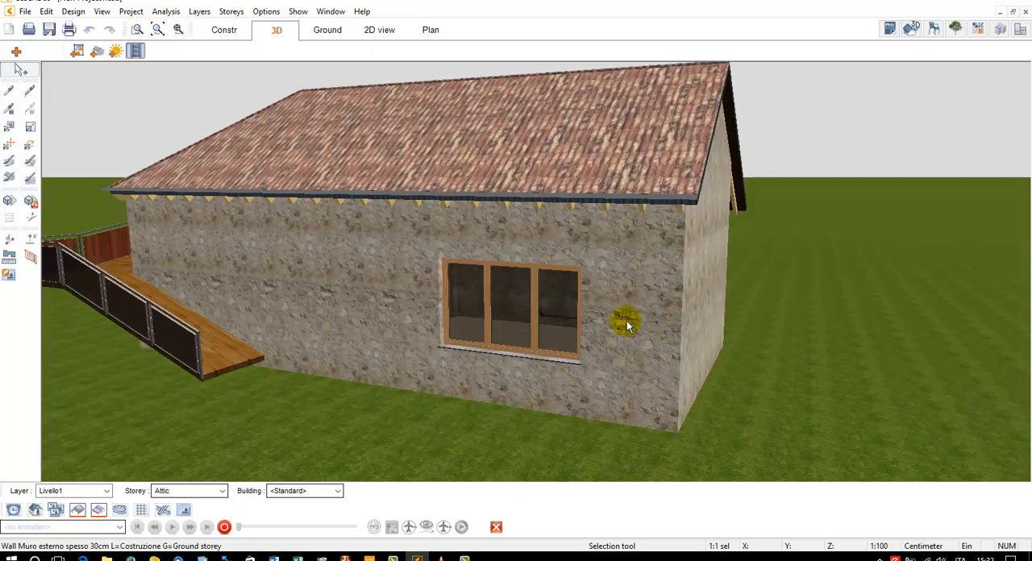
pyautogui.click(465, 558)
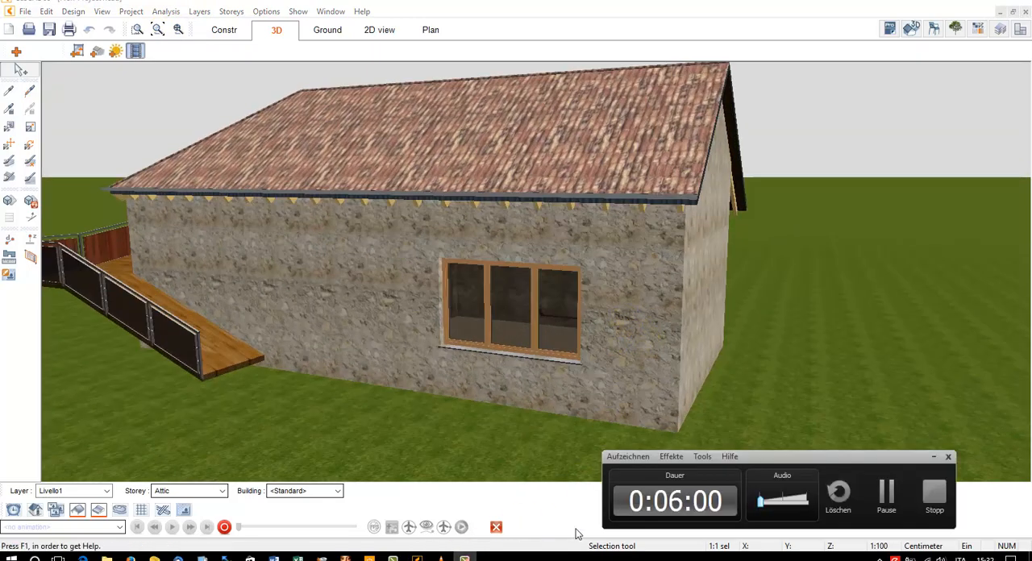
pyautogui.click(886, 497)
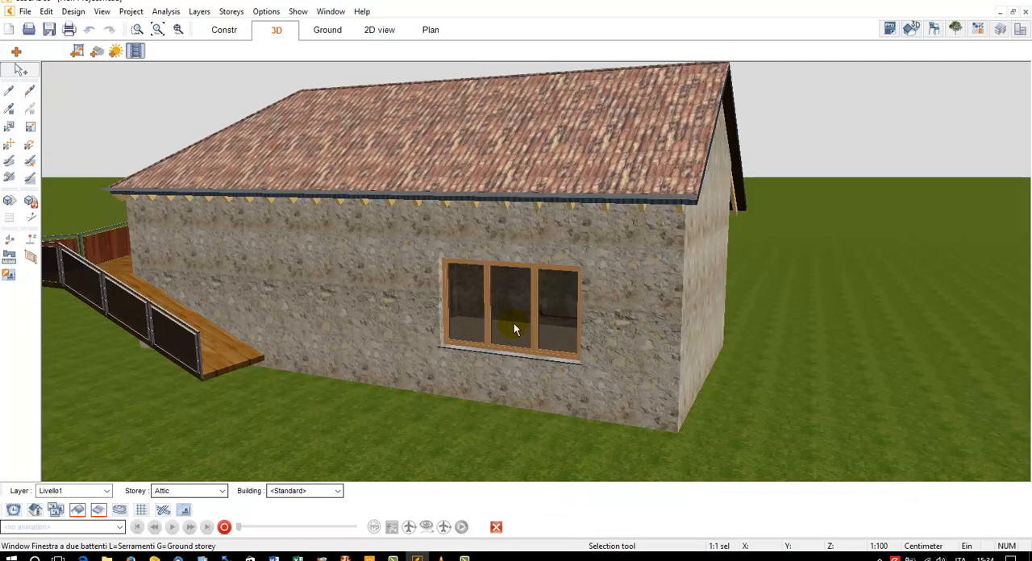
# Enable timber construction for the ground-storey exterior wall with the three-pane window and review its cross-section measurements
pyautogui.click(481, 247)
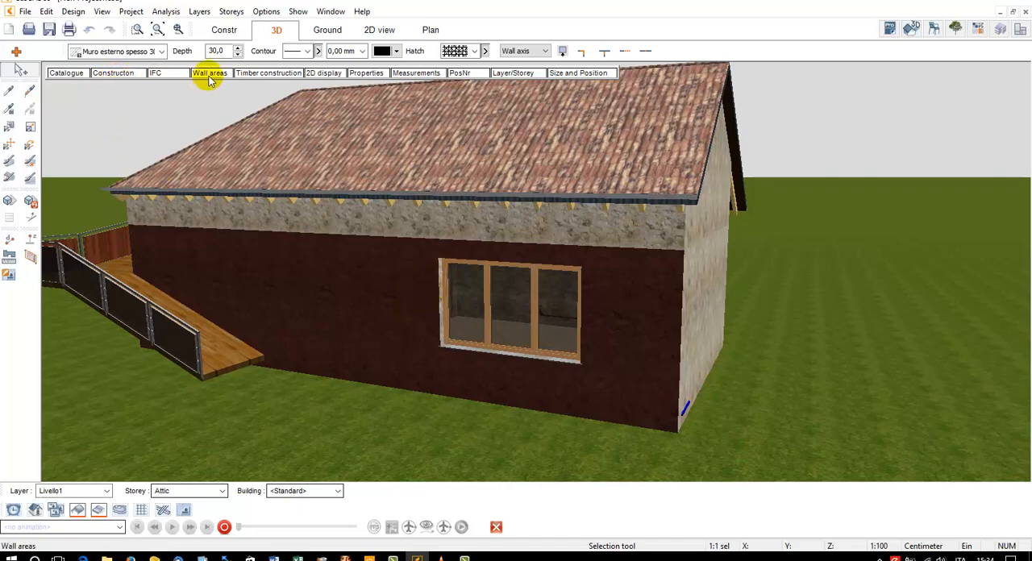
pyautogui.click(268, 74)
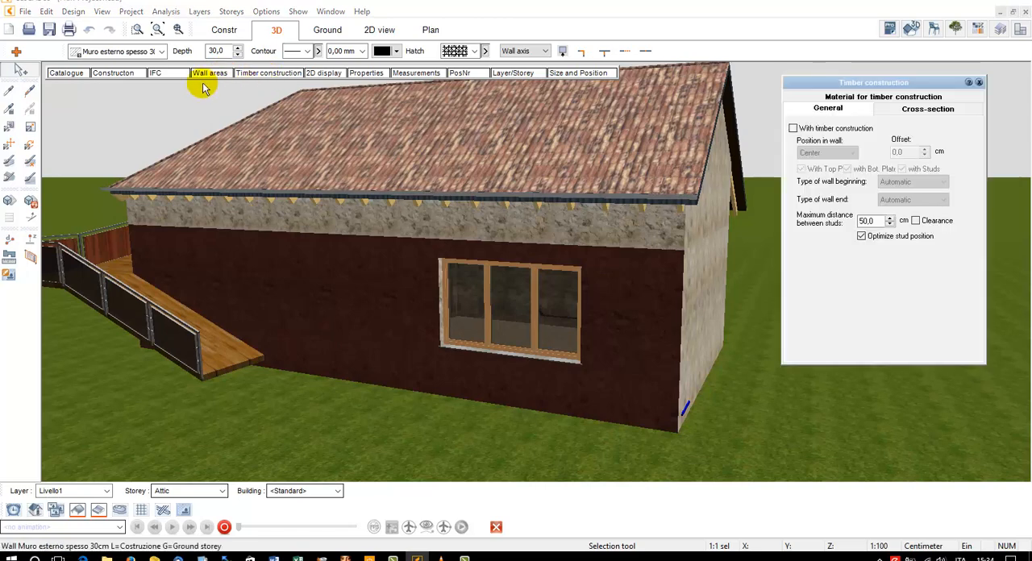
pyautogui.click(793, 129)
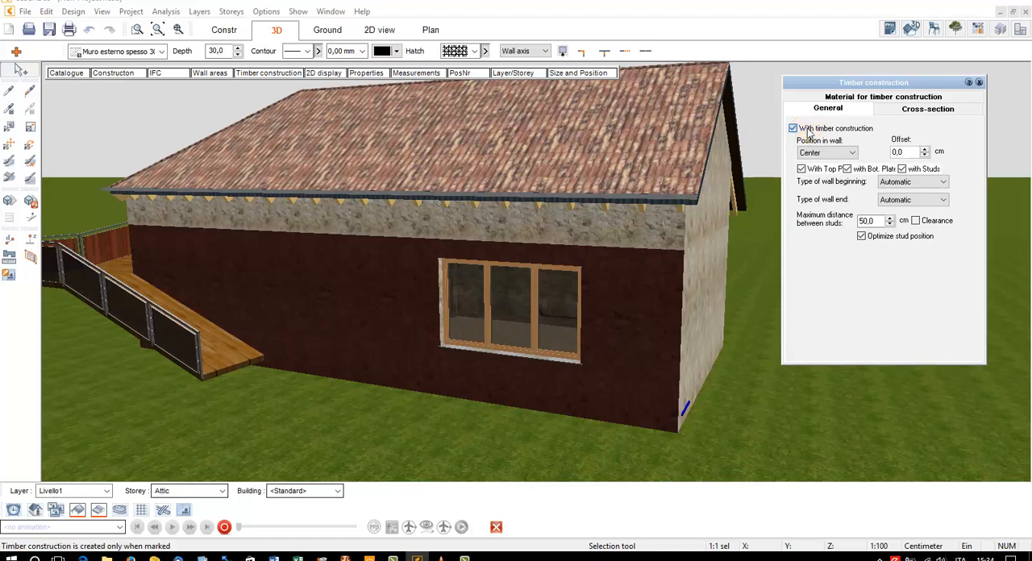
pyautogui.click(794, 129)
pyautogui.click(793, 129)
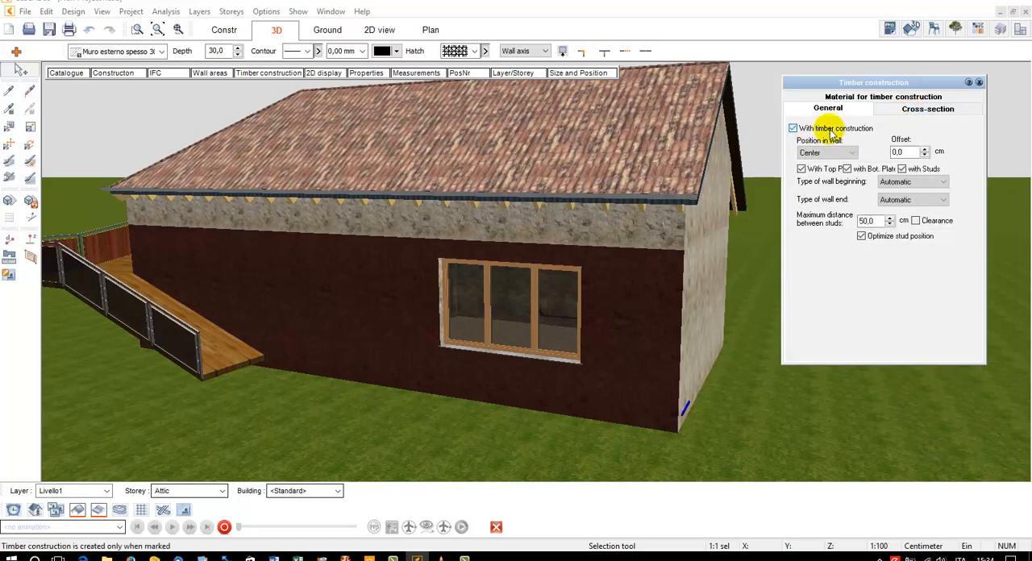
pyautogui.click(878, 113)
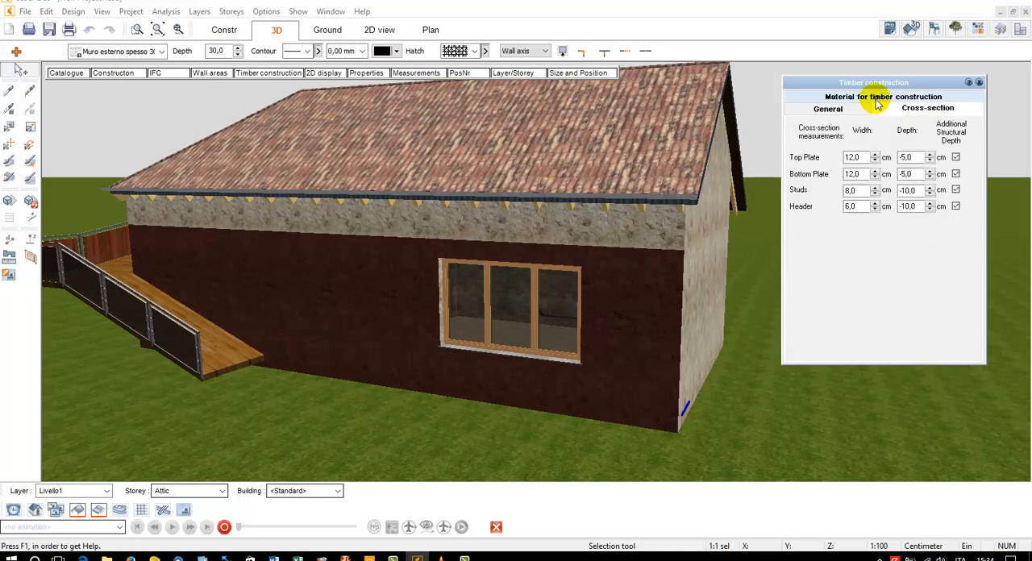
pyautogui.click(979, 83)
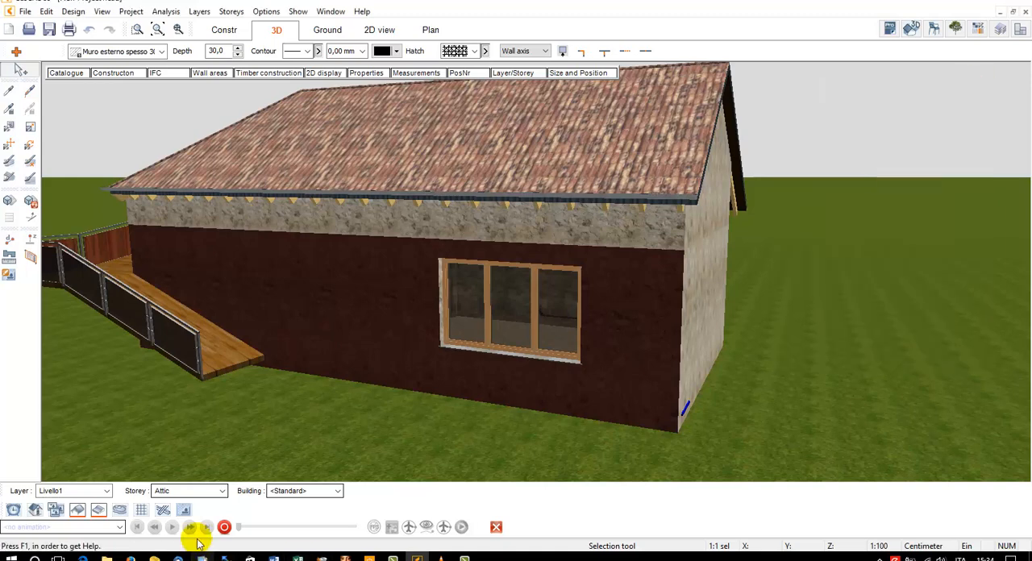
# Show the timber construction exclusively and inspect the wall's stud framing around the window
pyautogui.rightClick(168, 513)
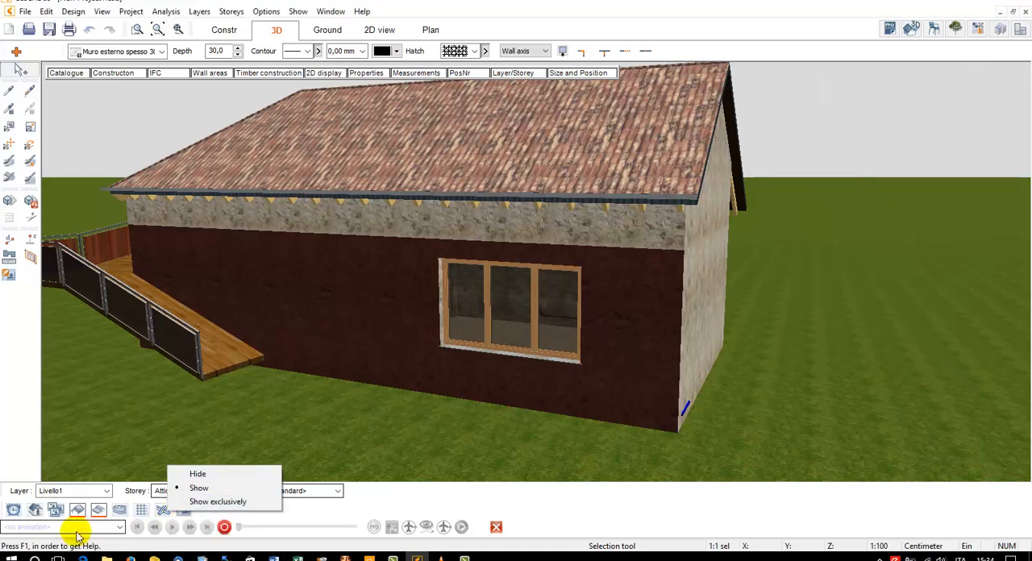
pyautogui.click(203, 503)
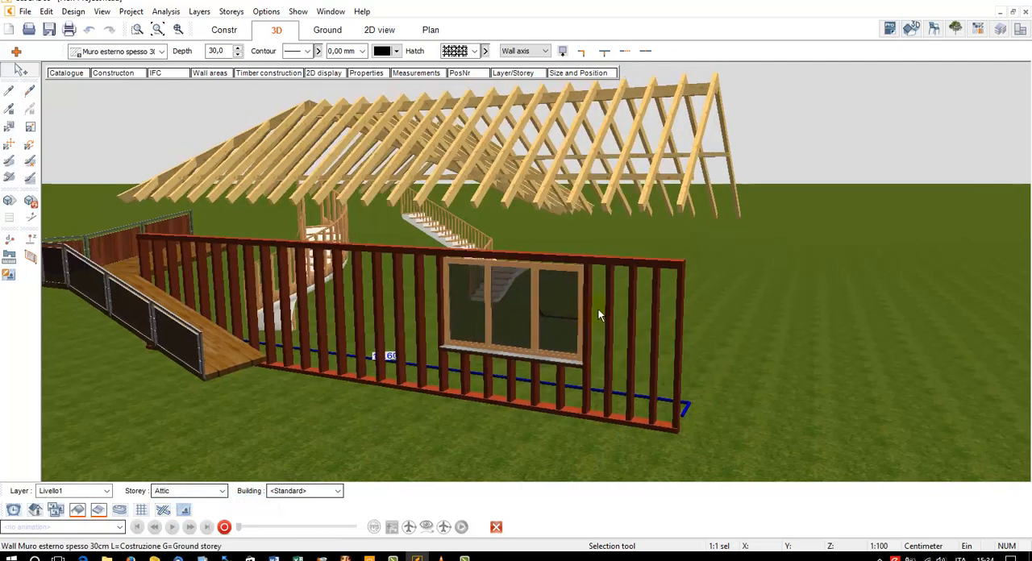
pyautogui.scroll(3, 588, 310)
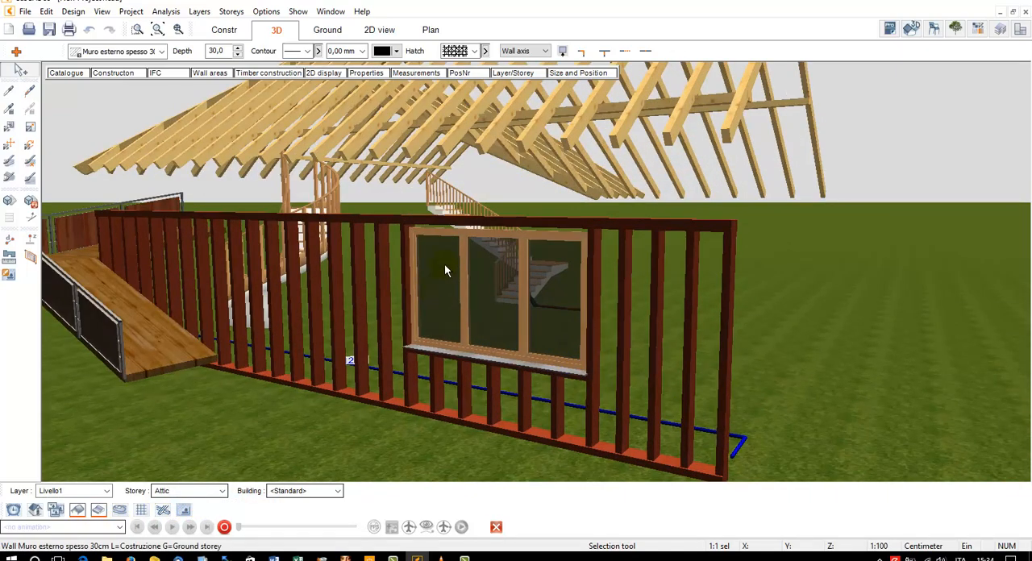
# Set the height of the three-pane window in the timber-framed wall to 150 cm
pyautogui.click(451, 235)
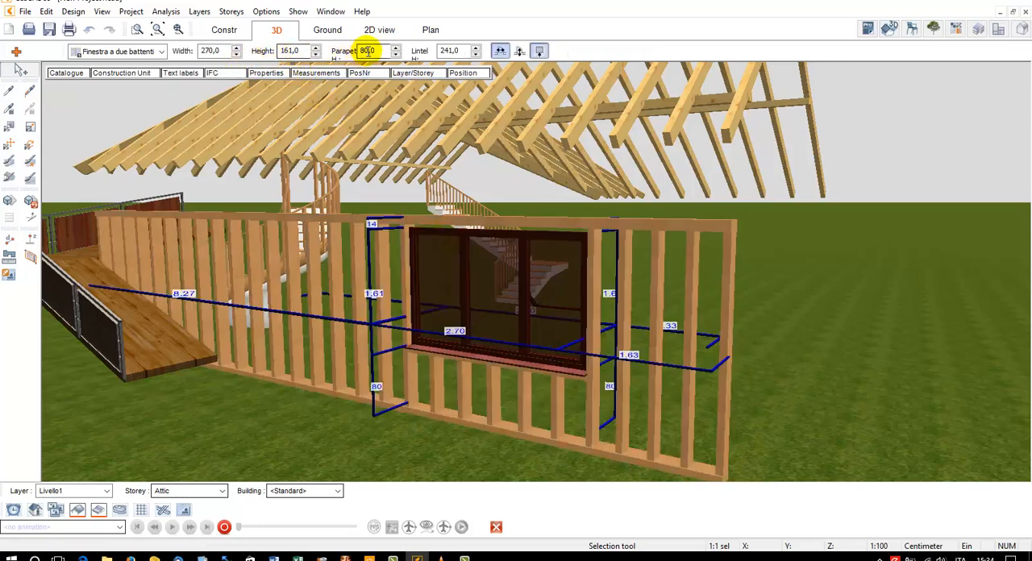
pyautogui.doubleClick(290, 51)
pyautogui.write('150')
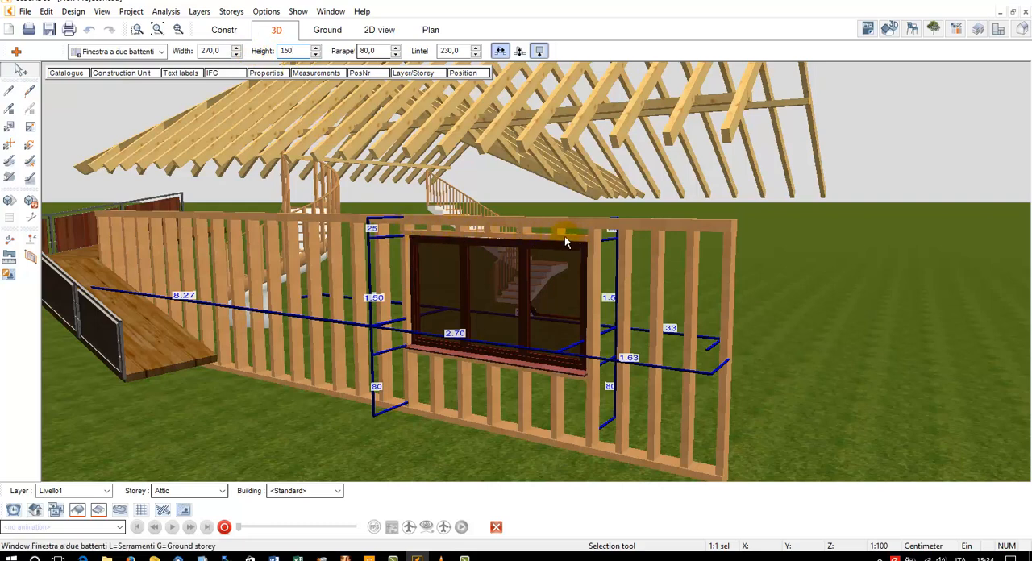
# Turn off additional structural depth for the studs of the ground-storey timber-framed wall and set their depth to 8 cm
pyautogui.click(399, 226)
pyautogui.click(267, 74)
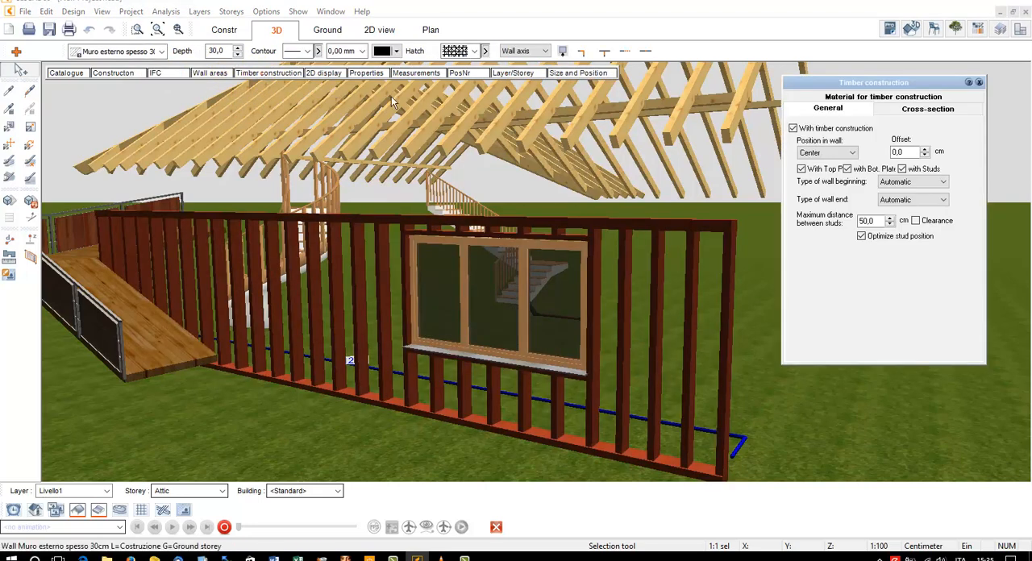
pyautogui.click(814, 133)
pyautogui.click(814, 134)
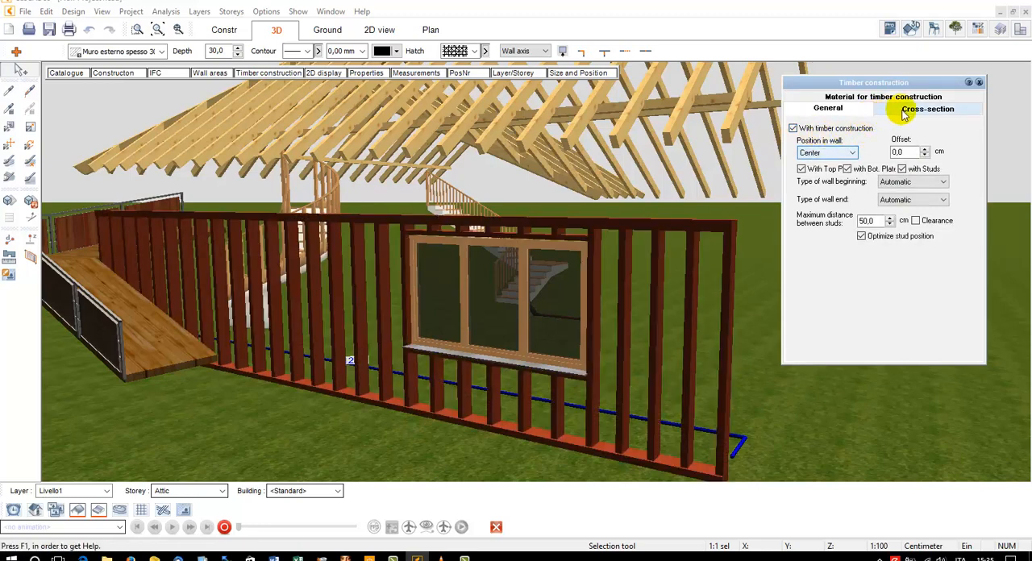
pyautogui.click(928, 108)
pyautogui.click(956, 190)
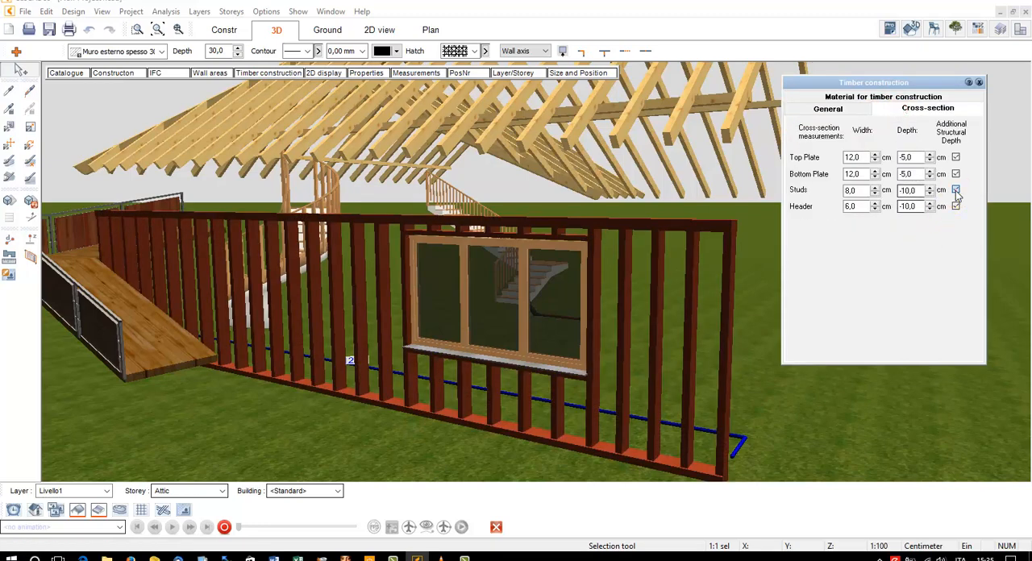
pyautogui.click(915, 190)
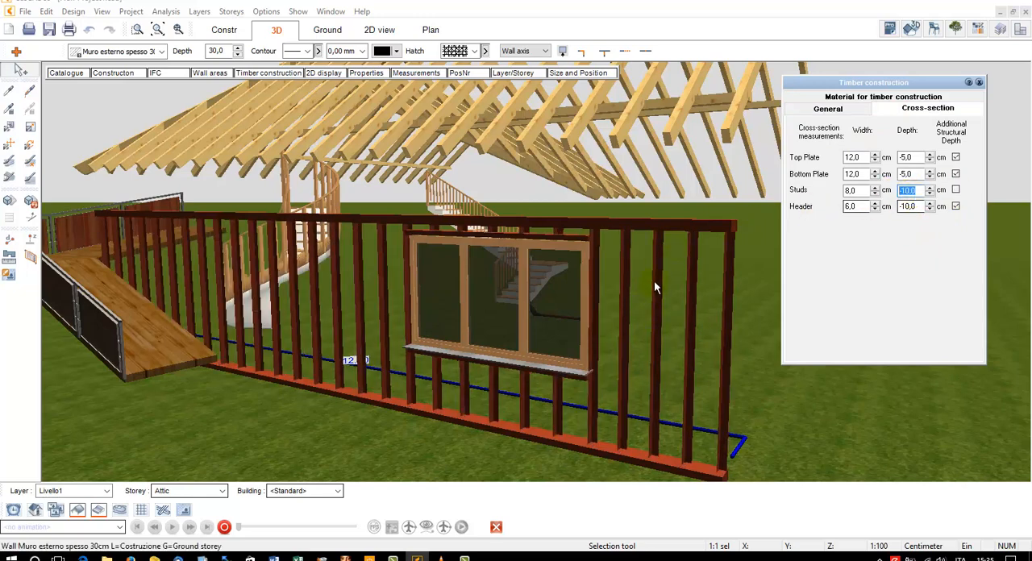
pyautogui.write('8')
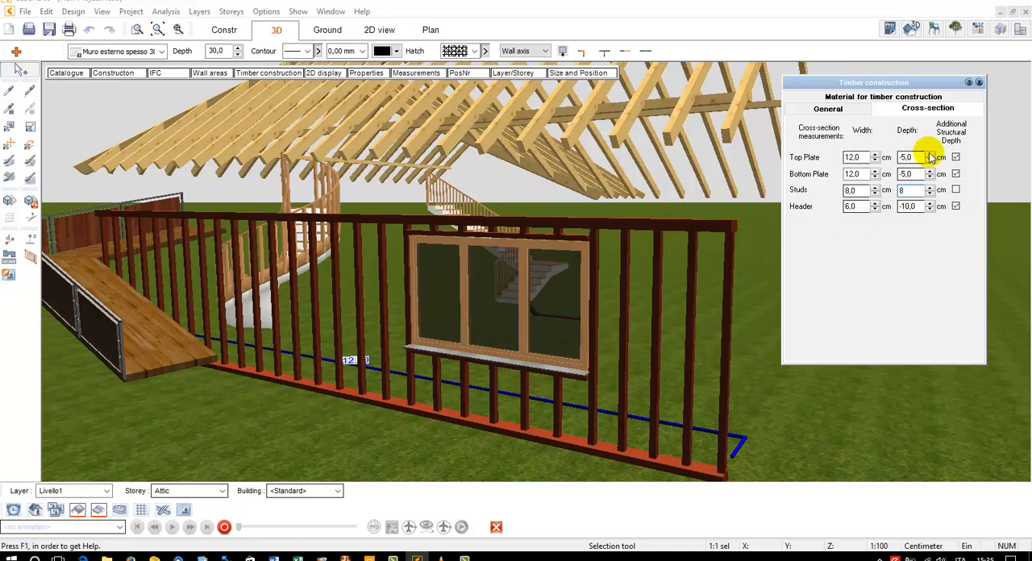
pyautogui.click(980, 83)
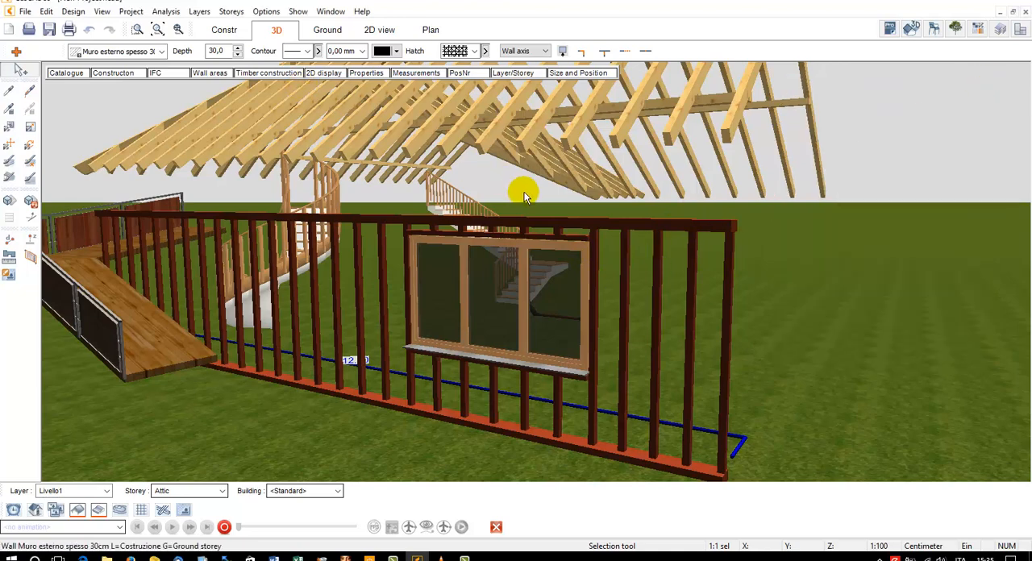
# Set the maximum distance between studs in the timber-framed wall to 100 cm
pyautogui.click(251, 73)
pyautogui.click(828, 108)
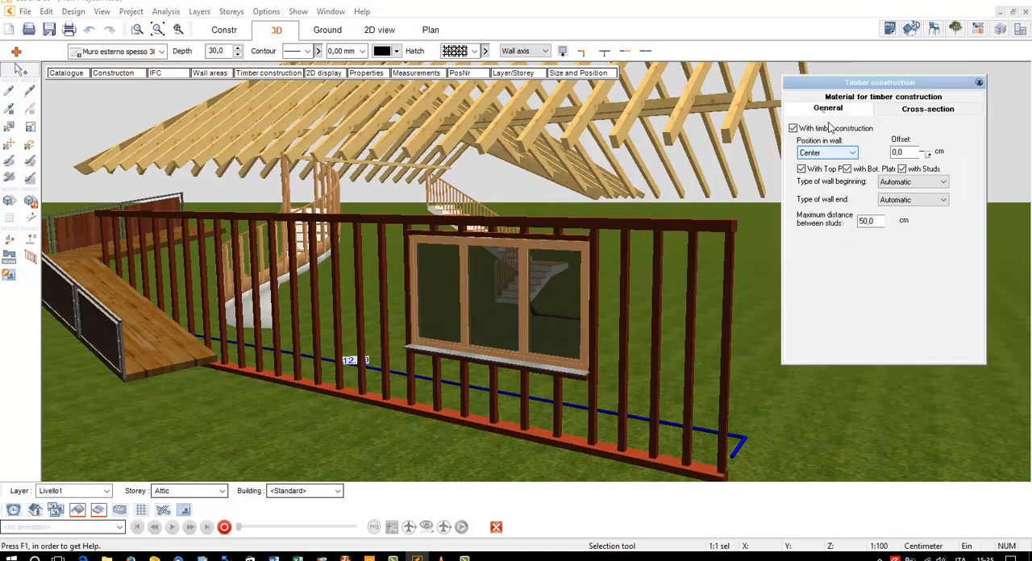
pyautogui.click(864, 221)
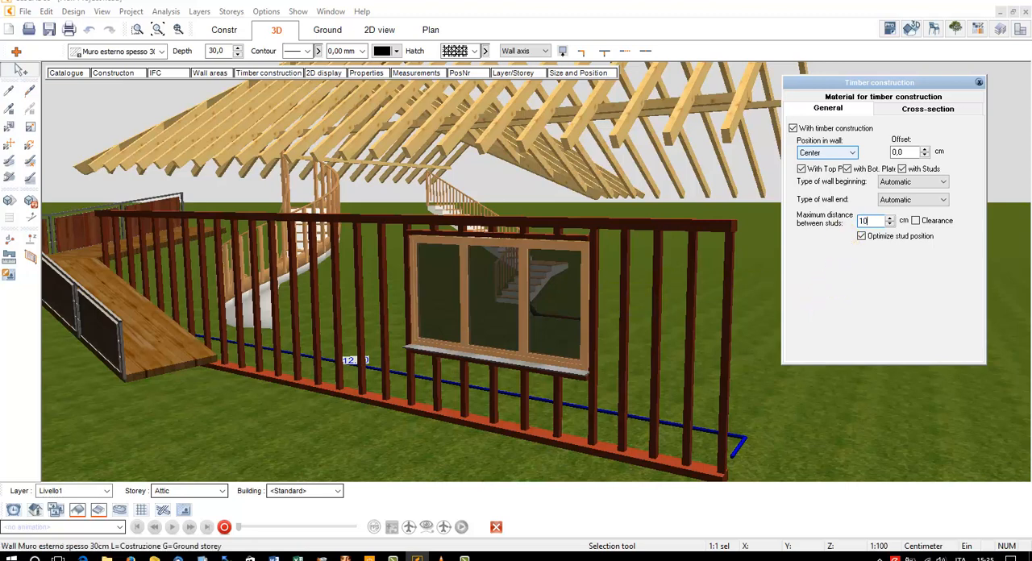
pyautogui.write('0')
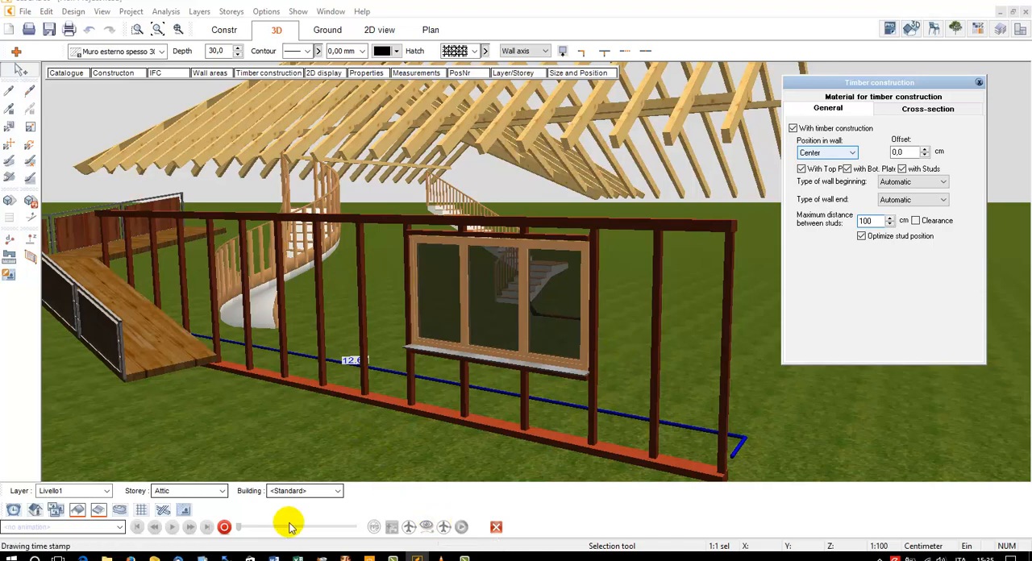
# Display the timber construction together with the whole building and deselect the wall
pyautogui.click(172, 510)
pyautogui.click(201, 487)
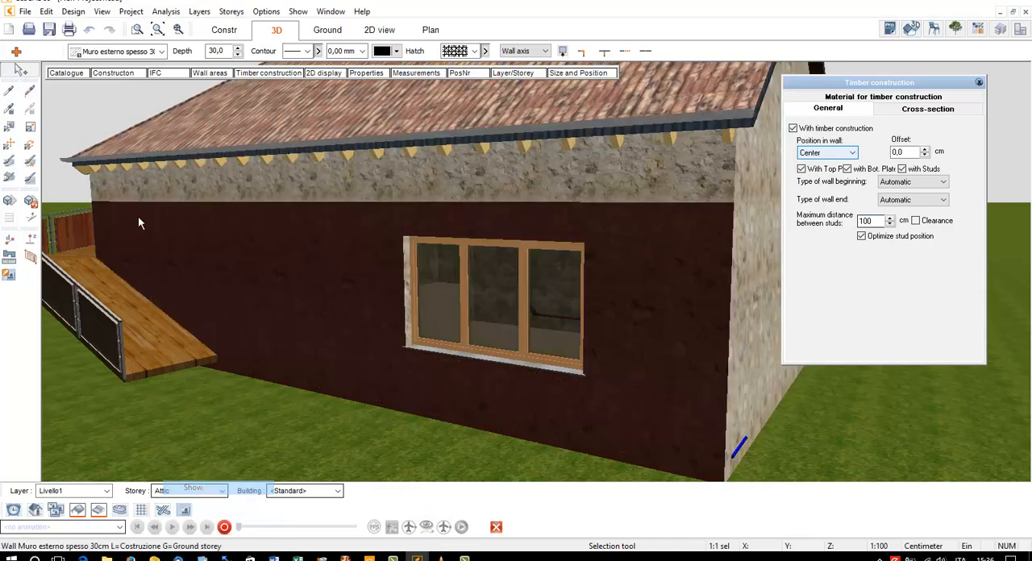
pyautogui.click(63, 101)
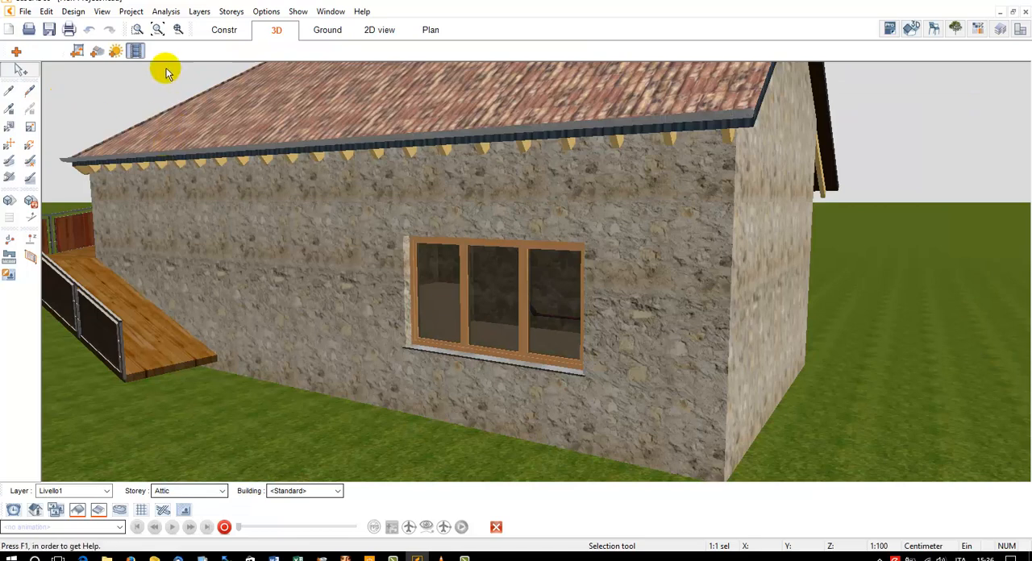
# In the construction plan, place a standard saddle dormer on the roof slope above the three-pane window
pyautogui.click(224, 33)
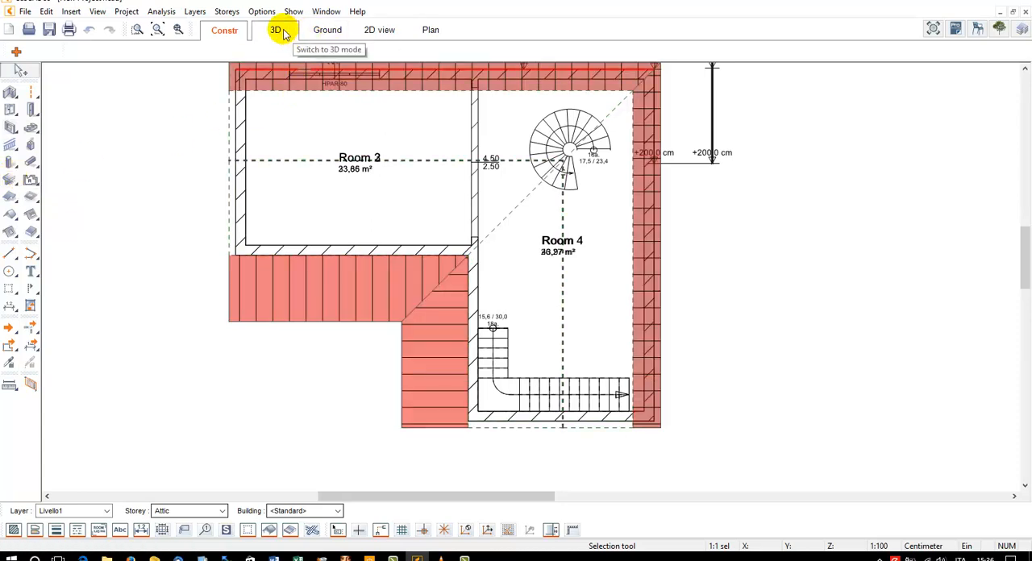
pyautogui.scroll(1, 329, 218)
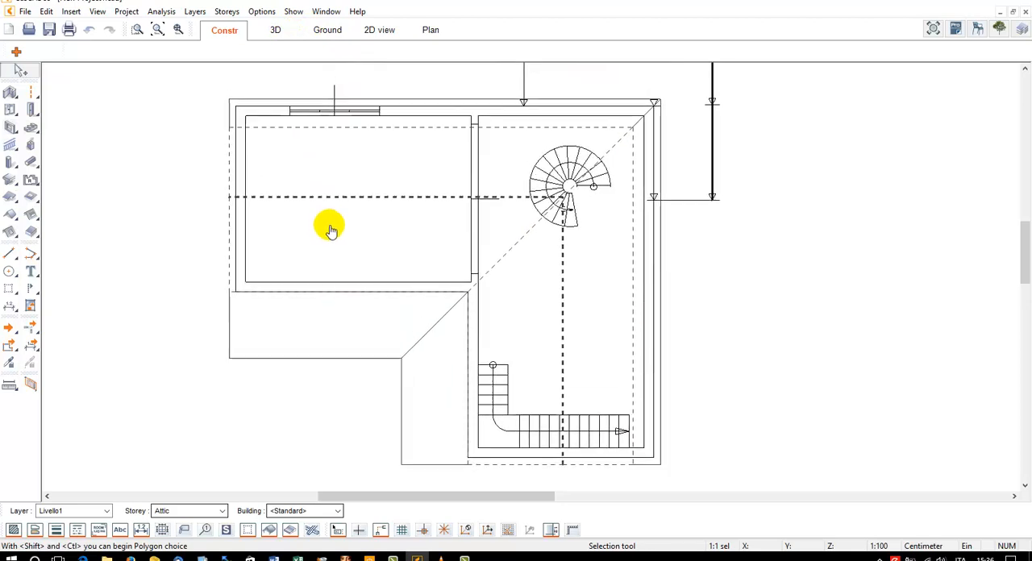
pyautogui.click(30, 215)
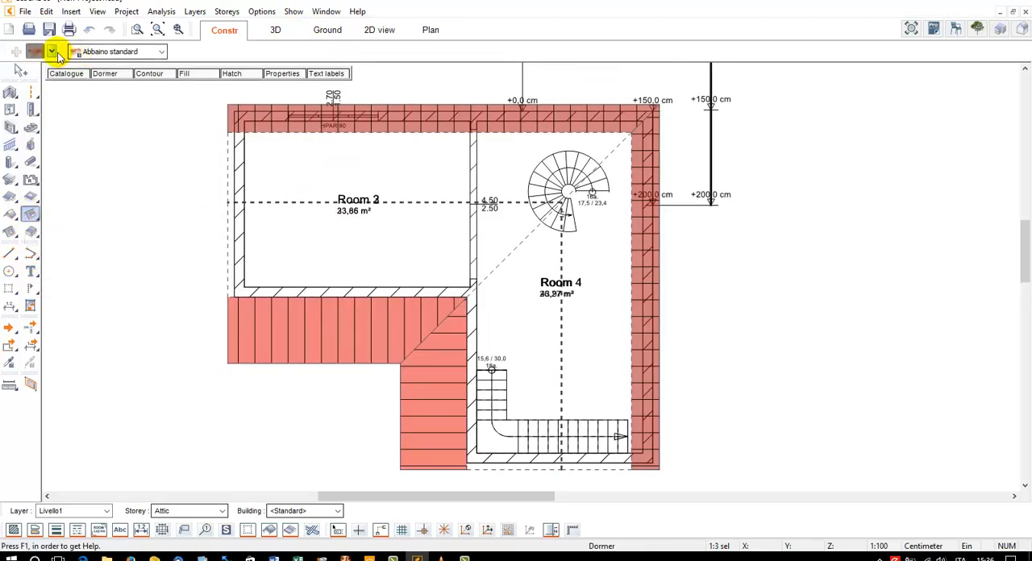
pyautogui.click(52, 52)
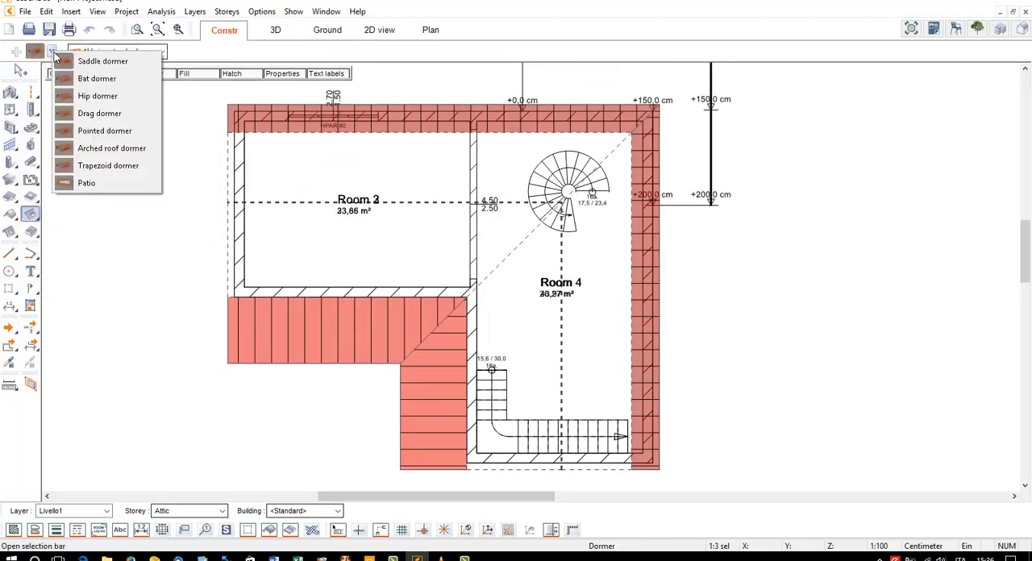
pyautogui.click(103, 63)
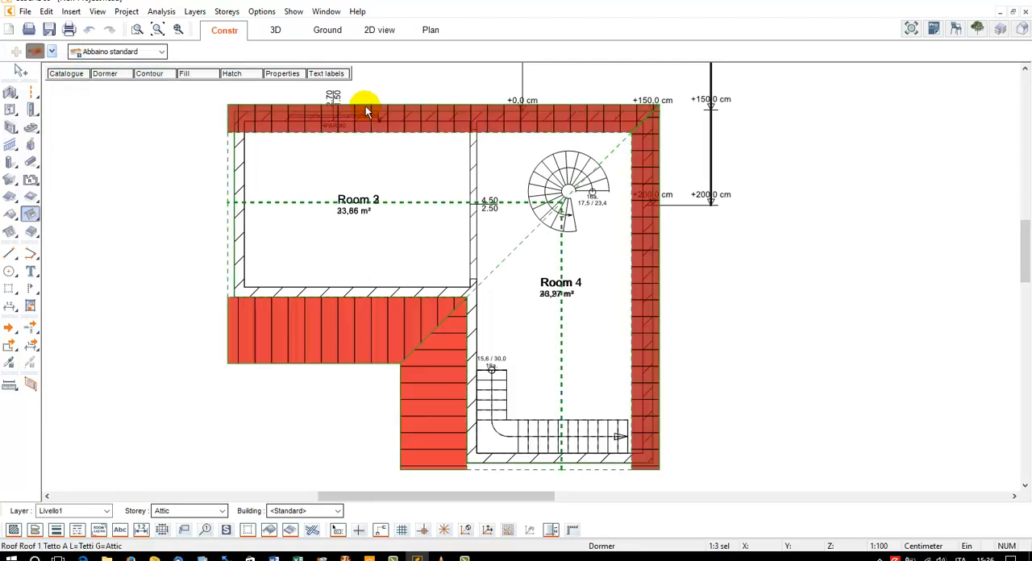
pyautogui.click(408, 115)
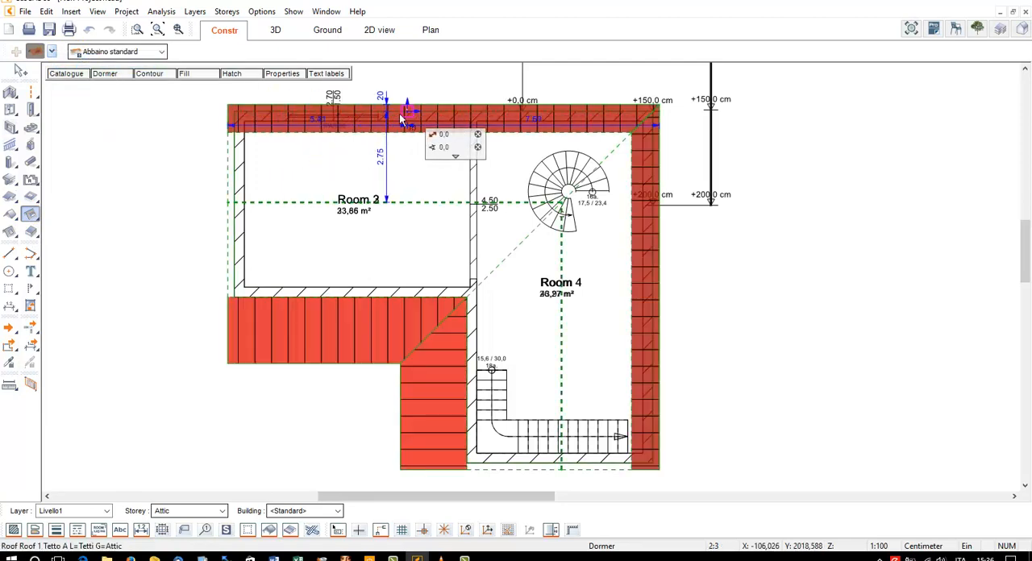
pyautogui.click(316, 174)
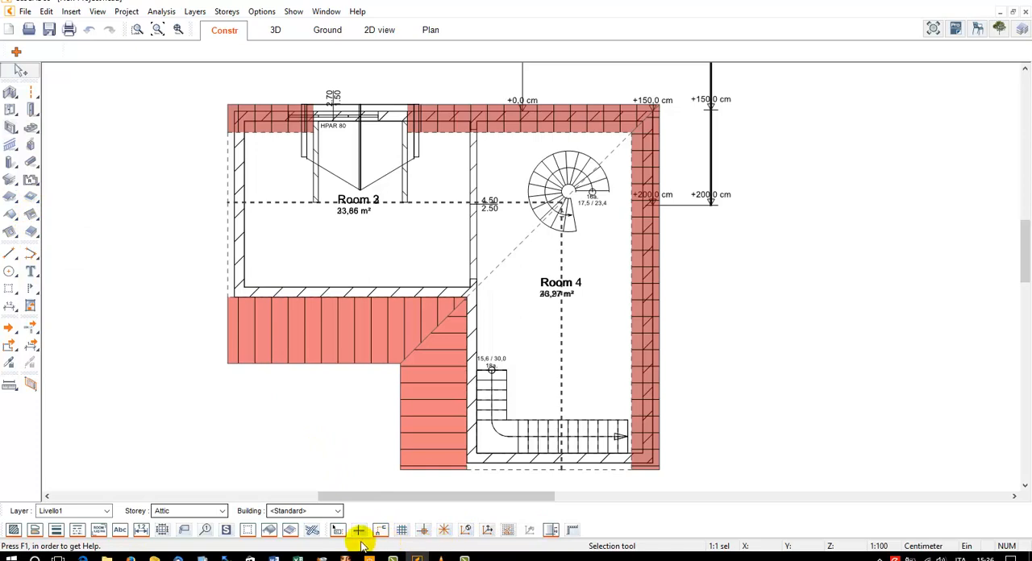
# Show the timber construction in the plan and place an 80 x 120 cm rectangular roof window on the slope opposite the dormer
pyautogui.rightClick(313, 530)
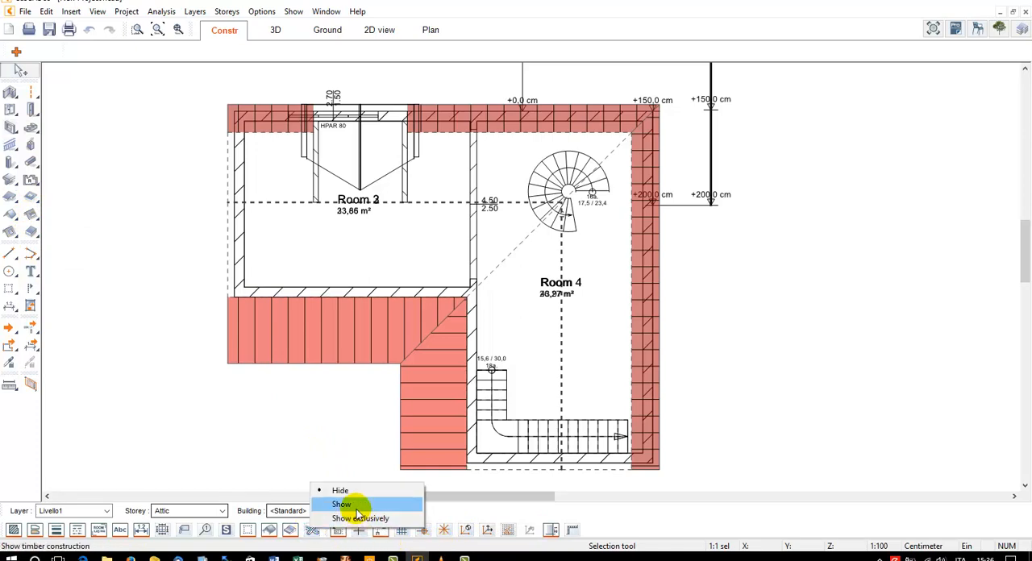
pyautogui.click(355, 505)
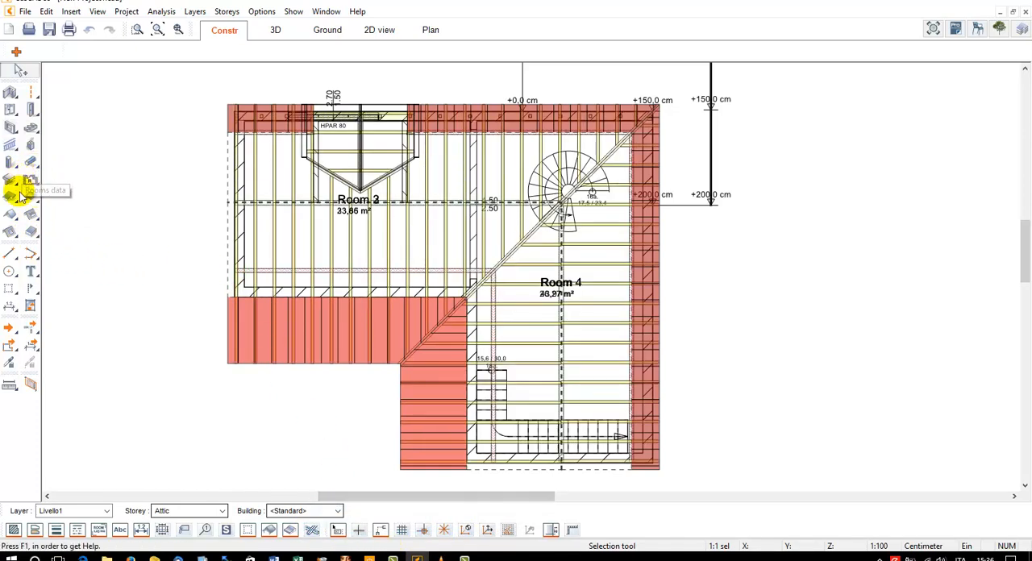
pyautogui.click(10, 232)
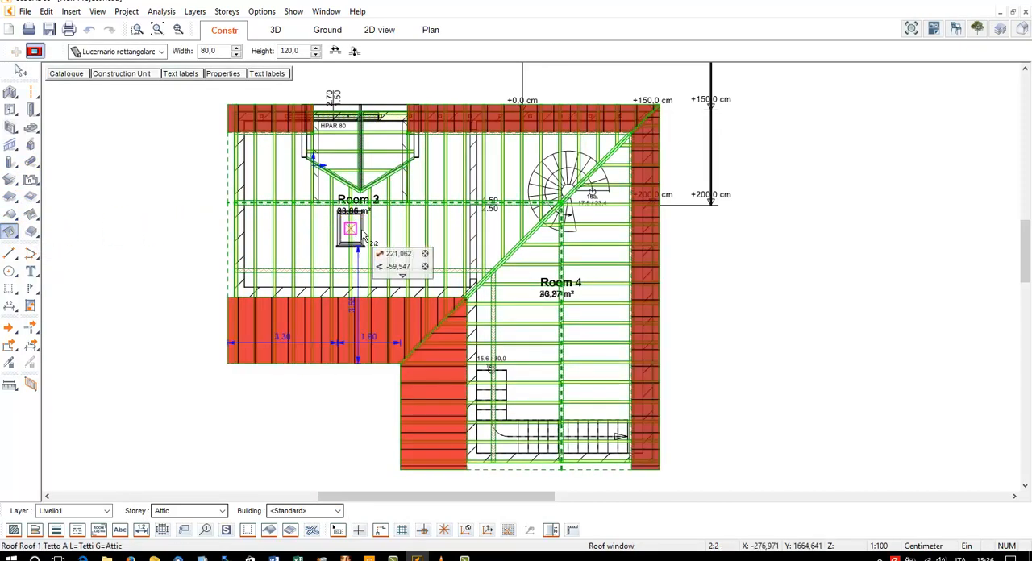
pyautogui.click(390, 235)
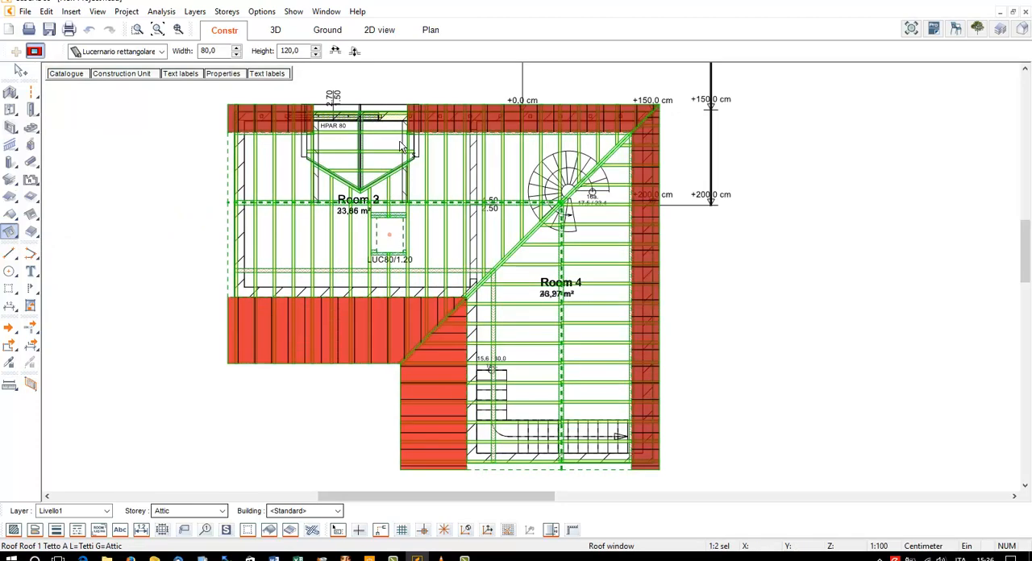
pyautogui.press('Escape')
pyautogui.scroll(2, 407, 192)
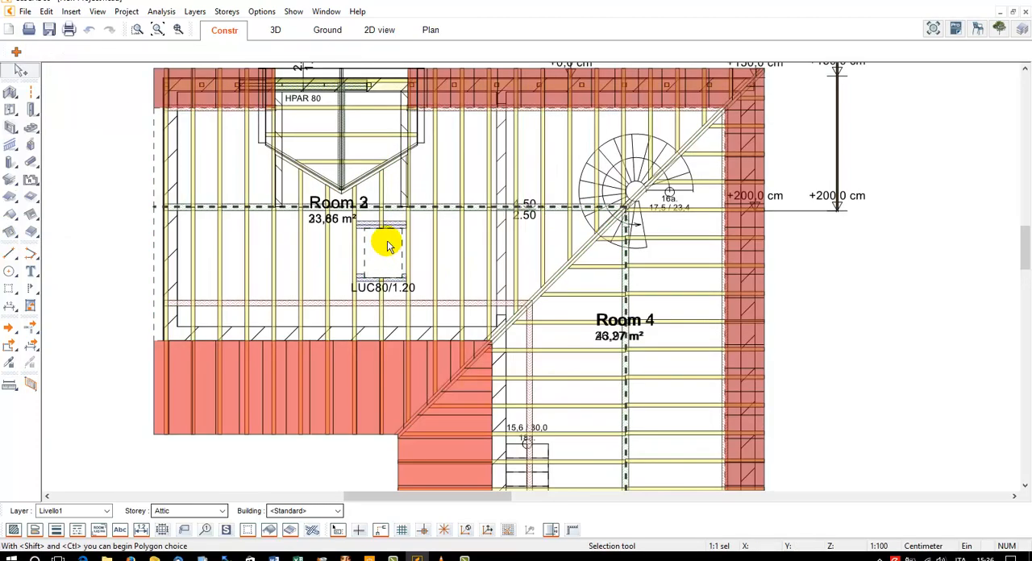
# Show the whole building in 3D and examine the dormer and the roof window from above
pyautogui.click(275, 30)
pyautogui.click(159, 34)
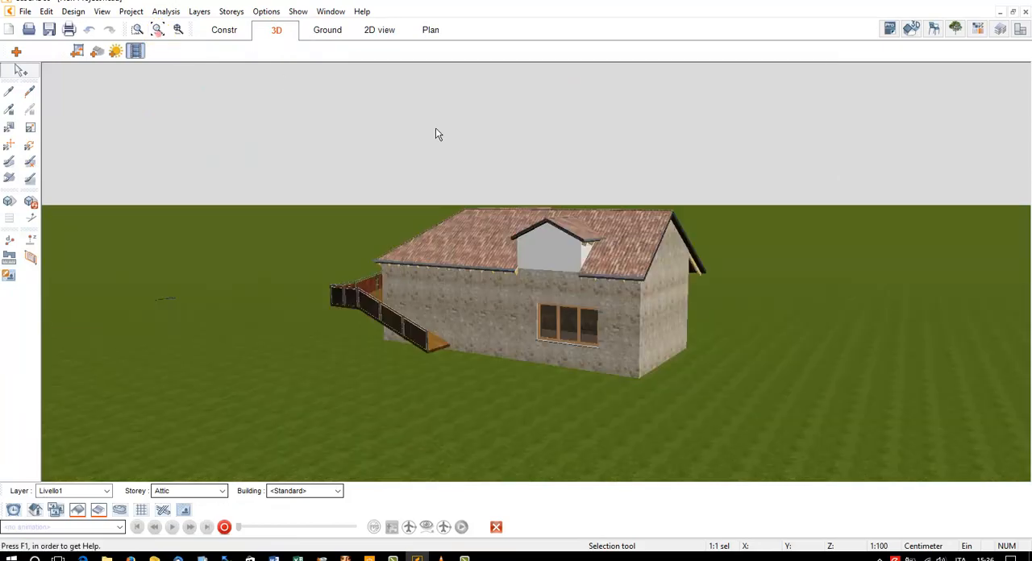
pyautogui.moveTo(436, 128); pyautogui.dragTo(566, 100)
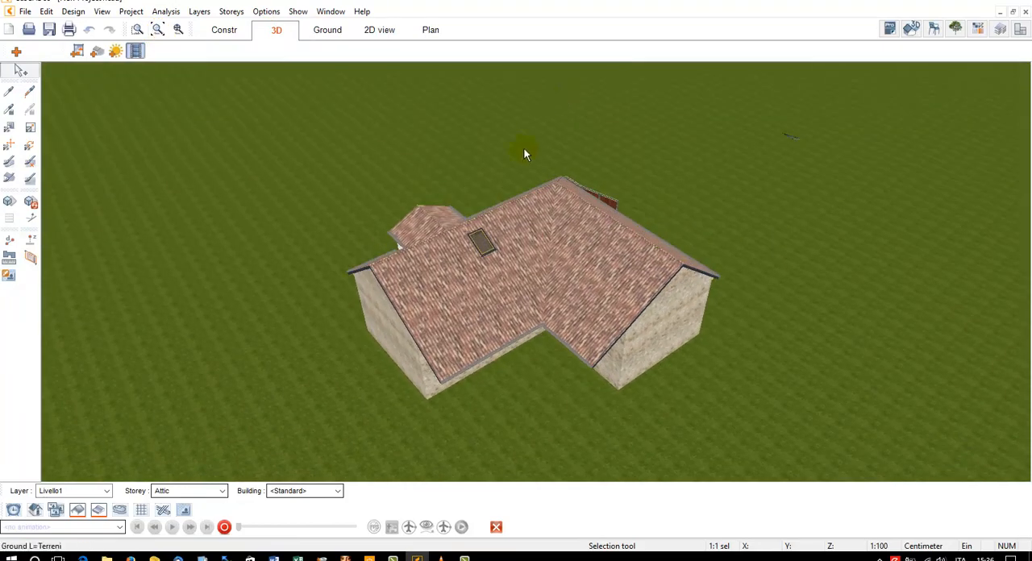
pyautogui.scroll(3, 481, 233)
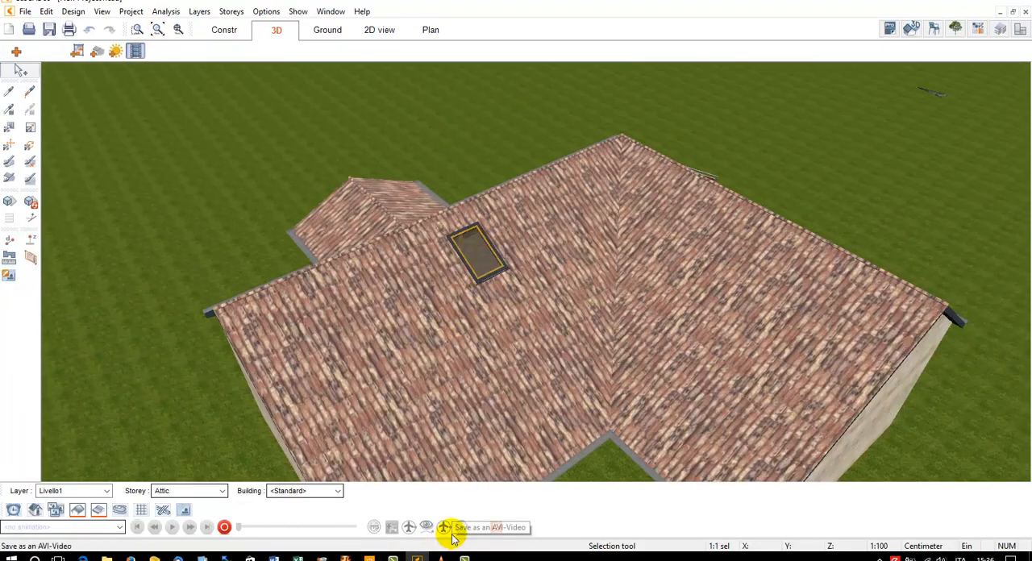
# Show the timber construction exclusively and inspect the rafters around the roof window and the dormer
pyautogui.rightClick(172, 513)
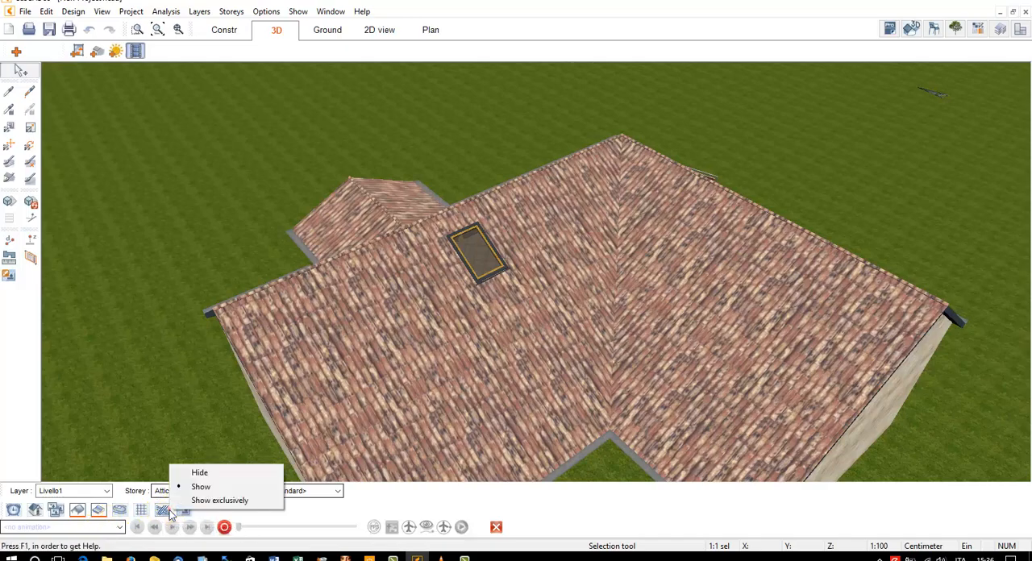
pyautogui.click(206, 502)
pyautogui.moveTo(541, 228); pyautogui.dragTo(519, 241)
pyautogui.scroll(6, 504, 246)
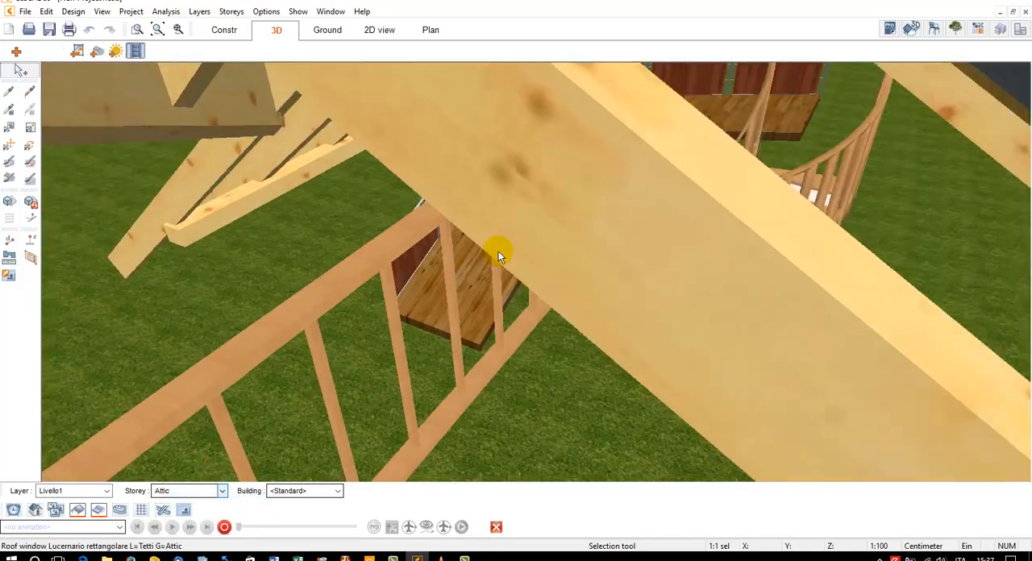
pyautogui.scroll(-3, 499, 251)
pyautogui.scroll(-5, 507, 247)
pyautogui.moveTo(574, 199); pyautogui.dragTo(623, 195)
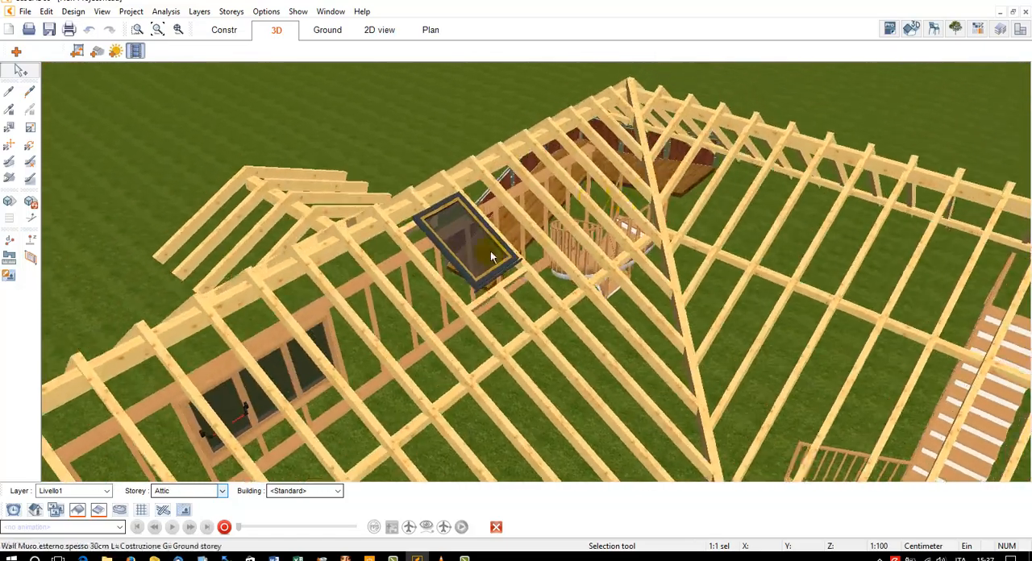
pyautogui.scroll(-2, 515, 282)
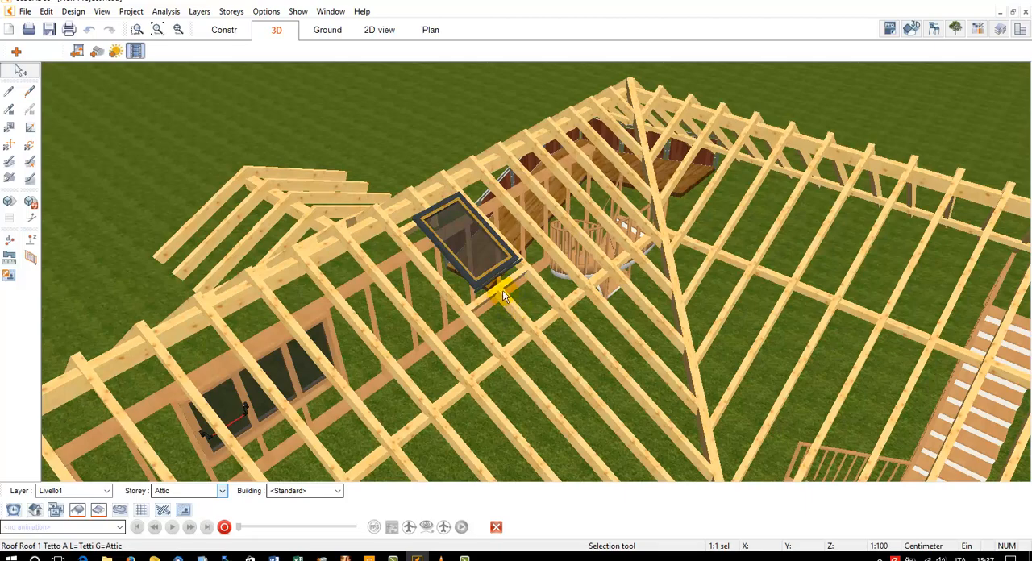
pyautogui.scroll(-3, 502, 290)
pyautogui.moveTo(536, 269); pyautogui.dragTo(479, 249)
pyautogui.scroll(2, 654, 272)
pyautogui.moveTo(654, 272); pyautogui.dragTo(650, 288)
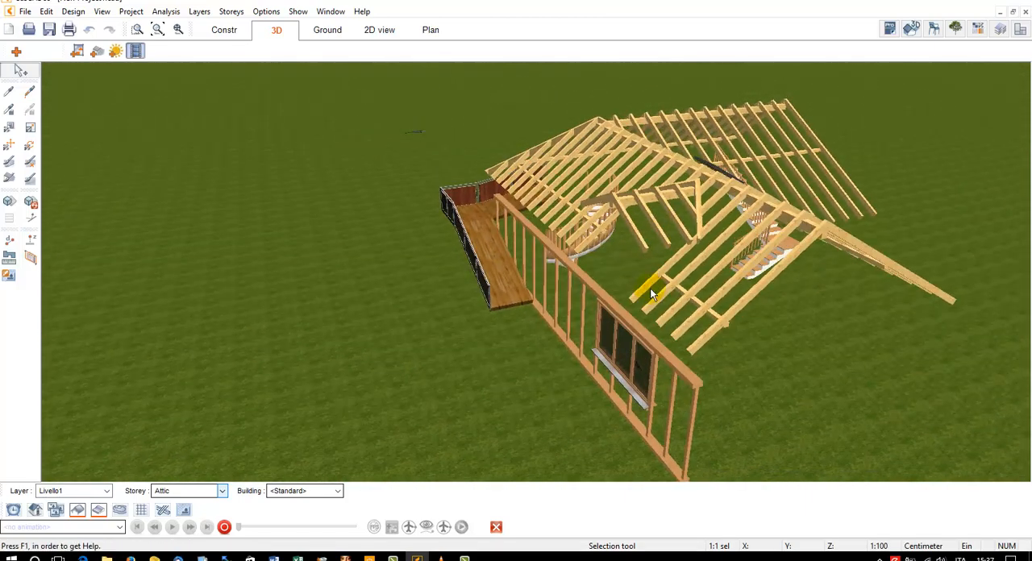
# Display the whole building with its timber construction and apply the exterior wall's stone material to the dormer walls
pyautogui.rightClick(166, 511)
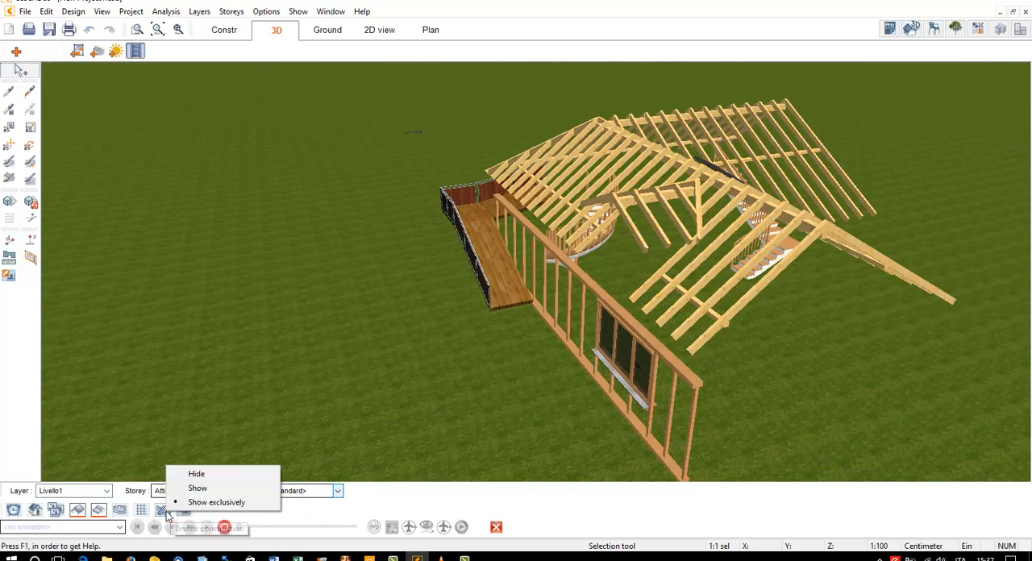
pyautogui.click(195, 490)
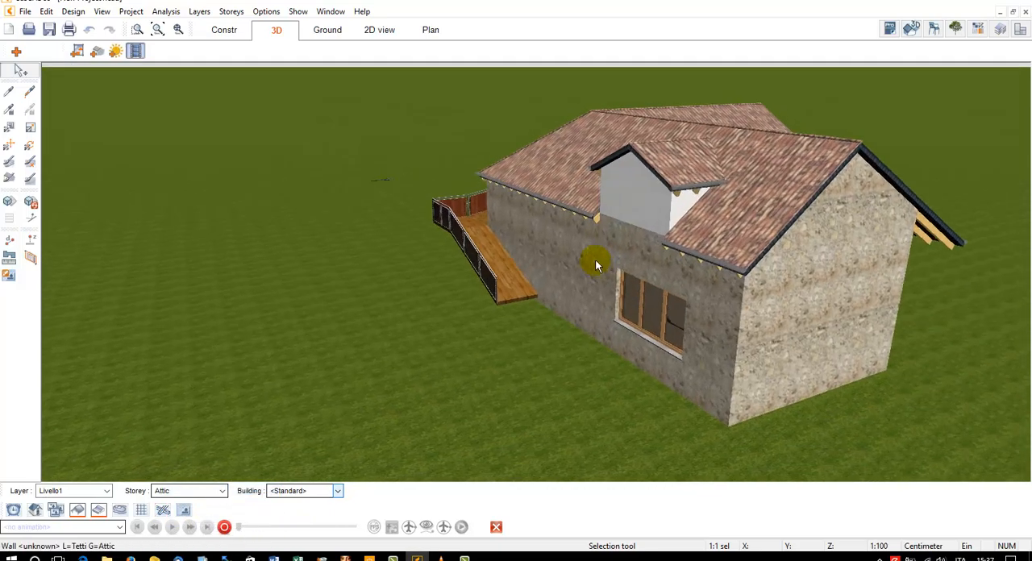
pyautogui.click(9, 92)
pyautogui.click(571, 223)
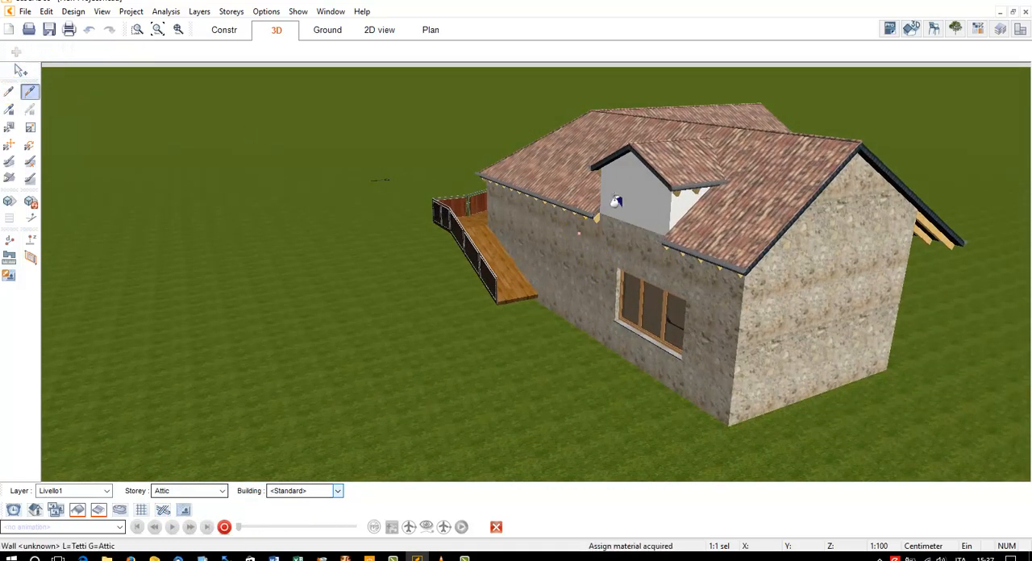
pyautogui.click(645, 198)
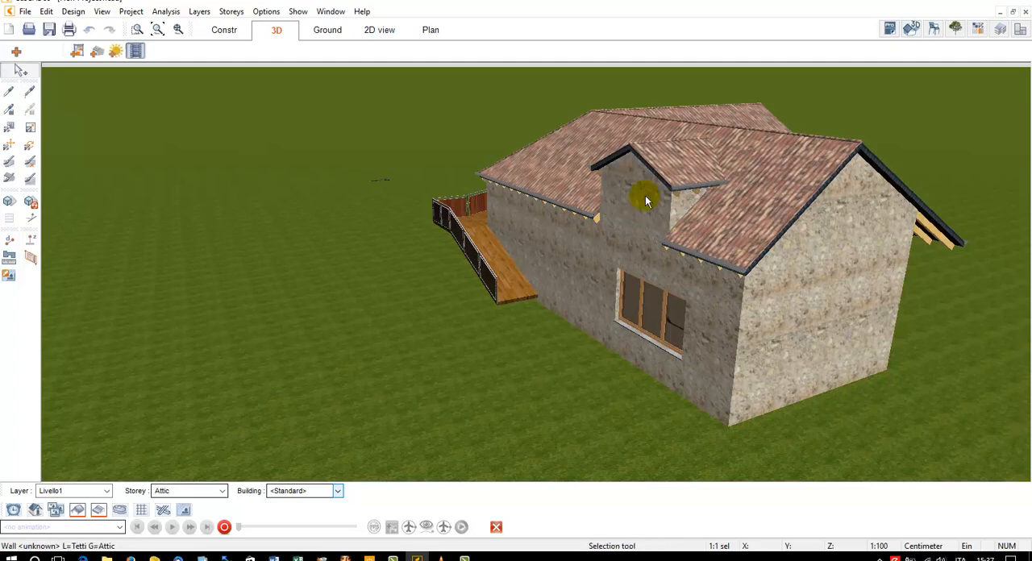
# Open the 3D view's daylight background settings, try Two colors over/under horizon, and set the type to Background image
pyautogui.click(157, 30)
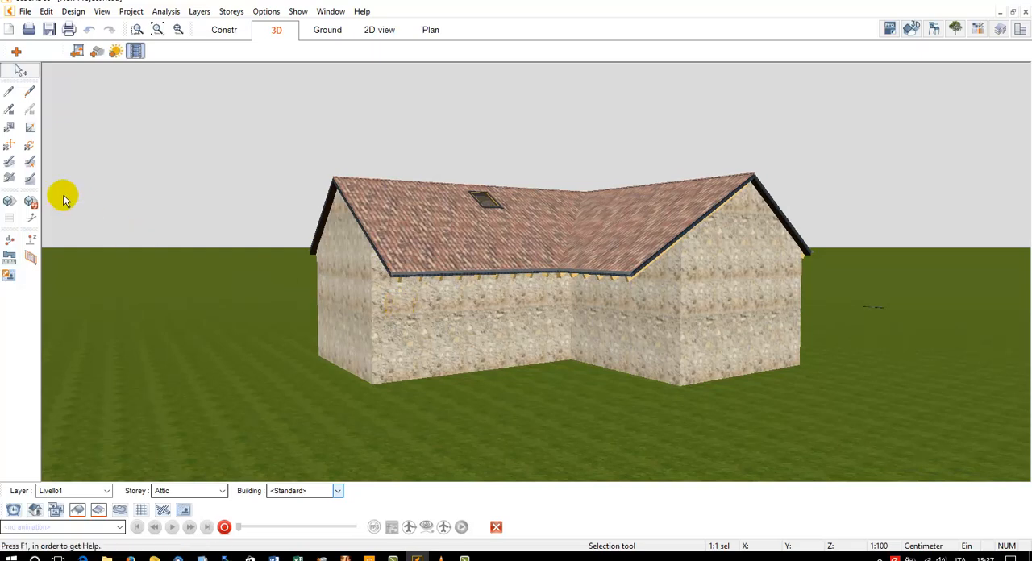
pyautogui.click(78, 53)
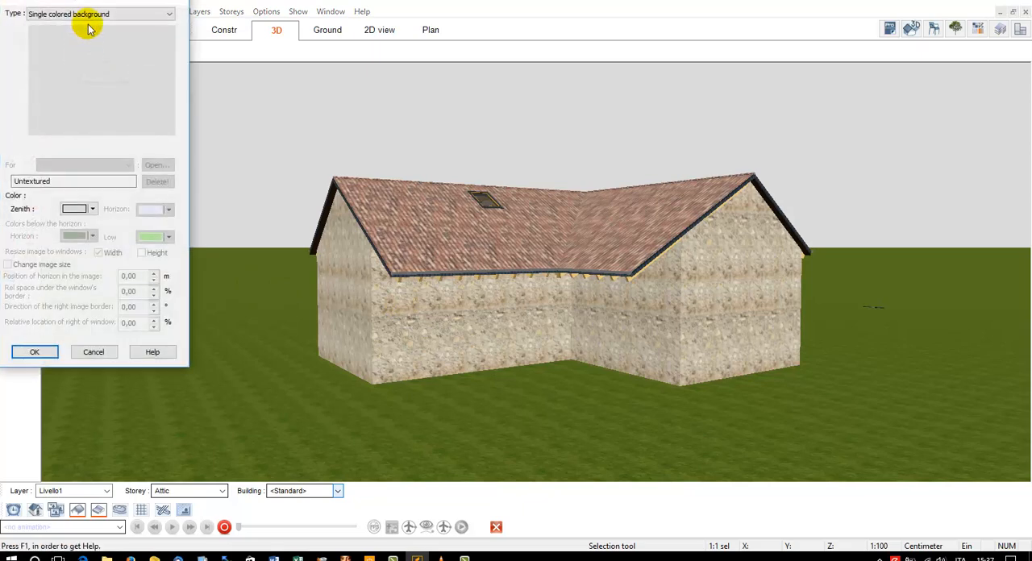
pyautogui.moveTo(83, 3); pyautogui.dragTo(152, 64)
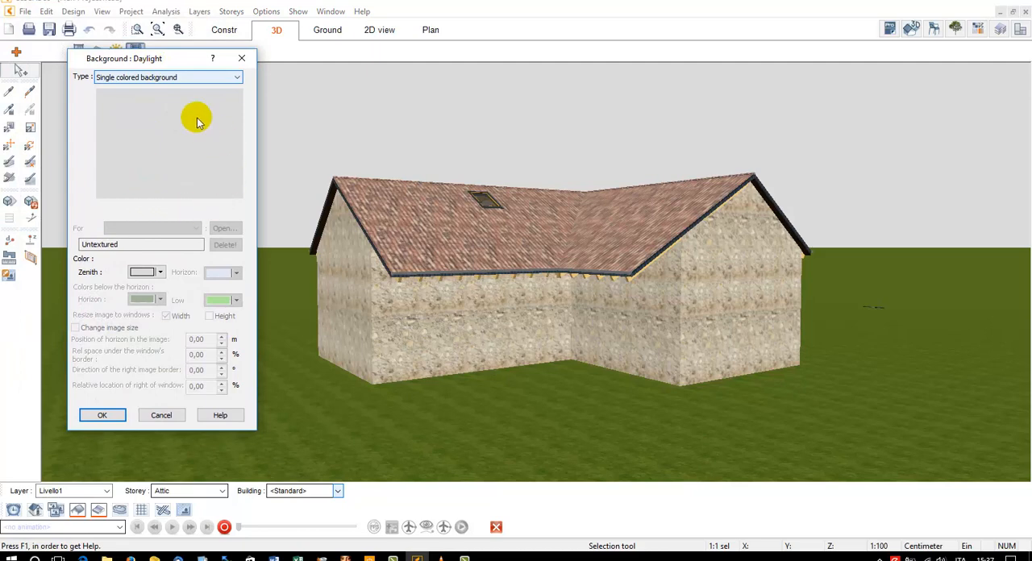
pyautogui.click(197, 78)
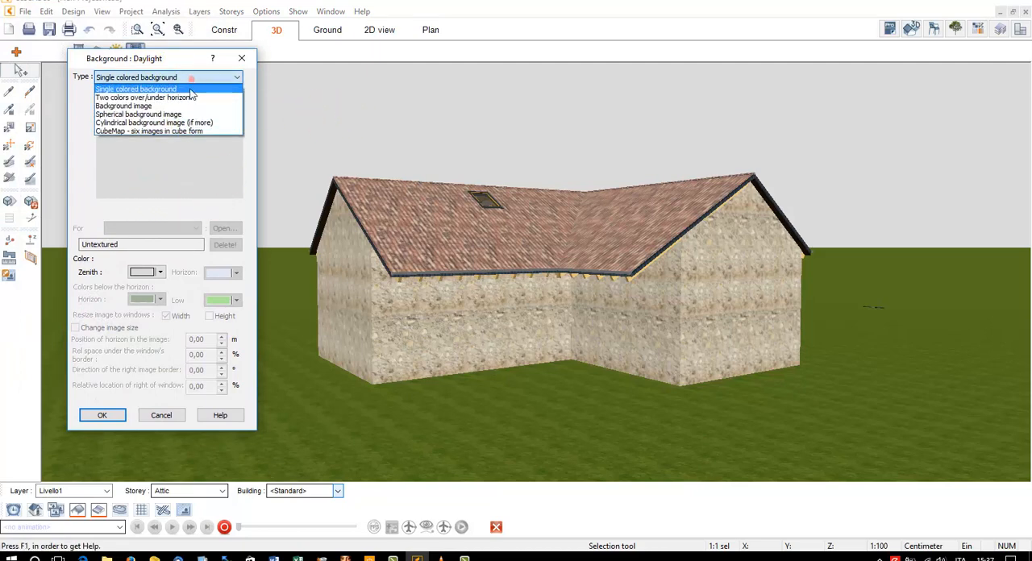
pyautogui.click(188, 97)
pyautogui.click(143, 77)
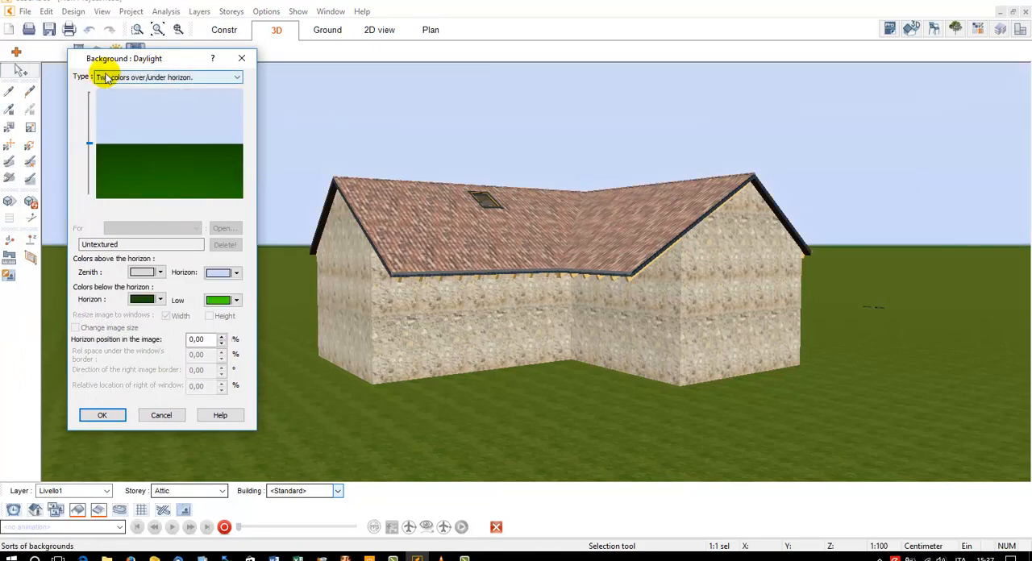
pyautogui.click(121, 107)
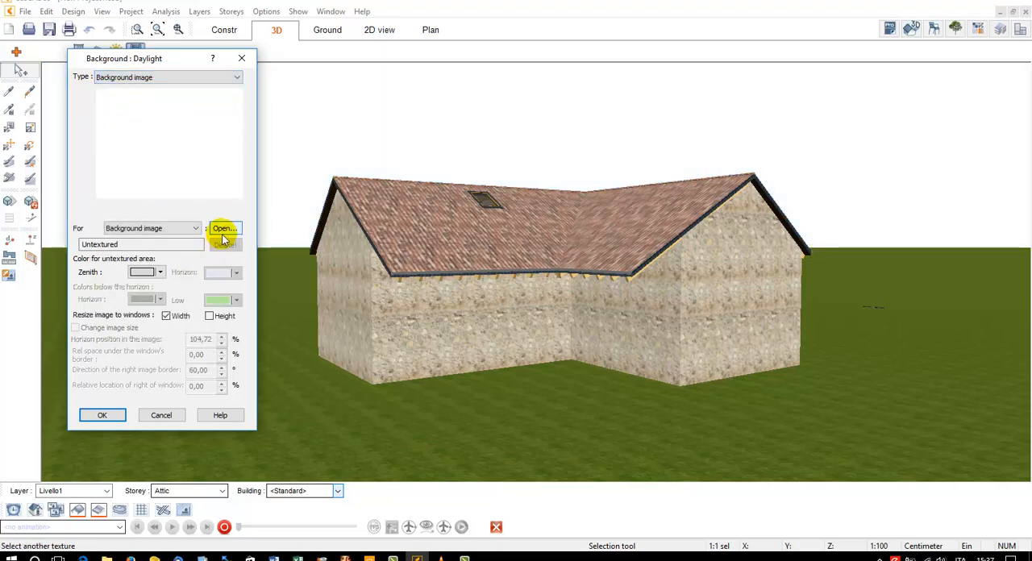
# Load Lantzscher_Park_Düsseldorf.jpg from the Immagini di sfondo folder in C:\MasterCAD3D as the background image and apply it
pyautogui.click(224, 228)
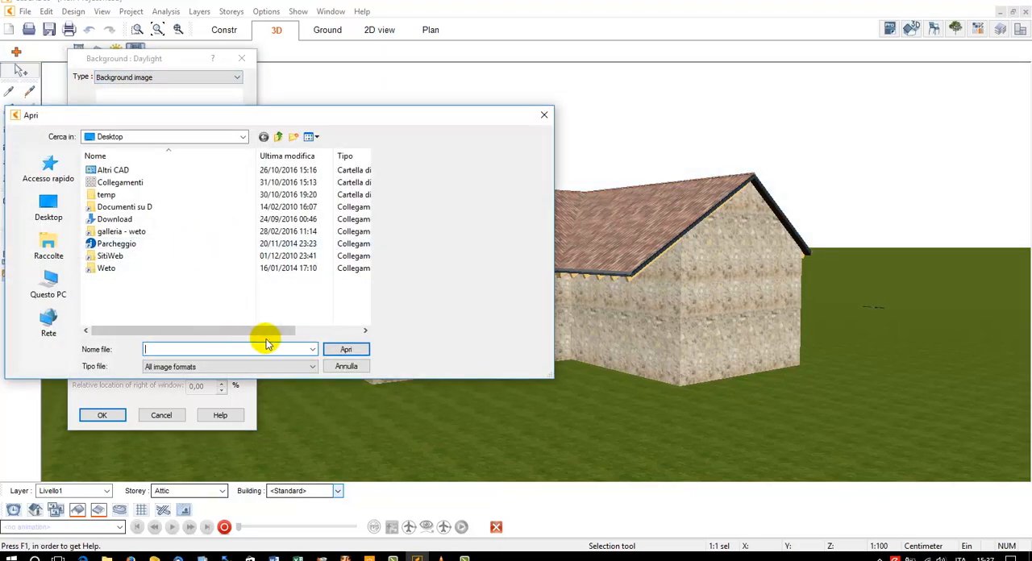
pyautogui.write('C:\\M')
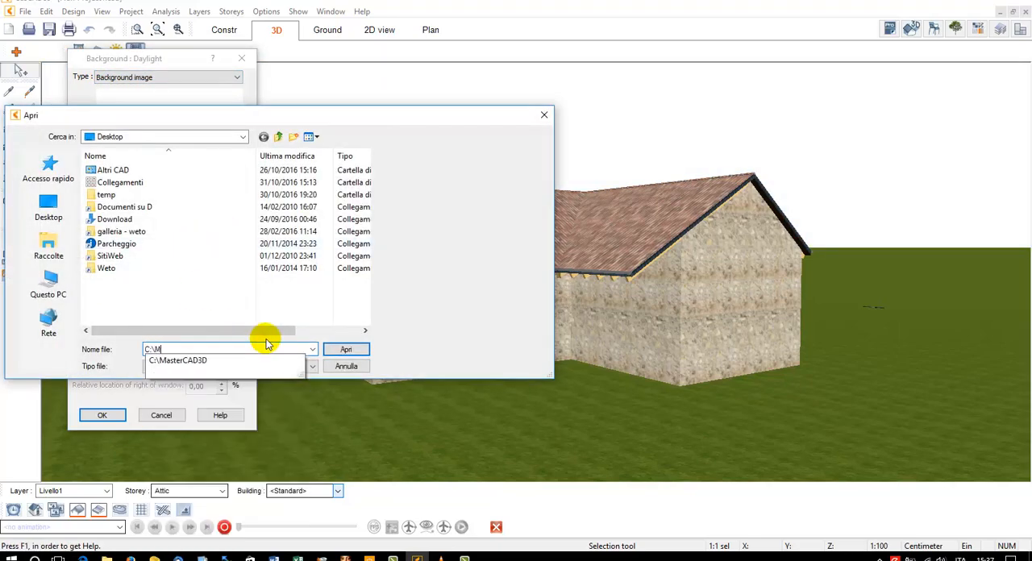
pyautogui.press('Down')
pyautogui.press('Return')
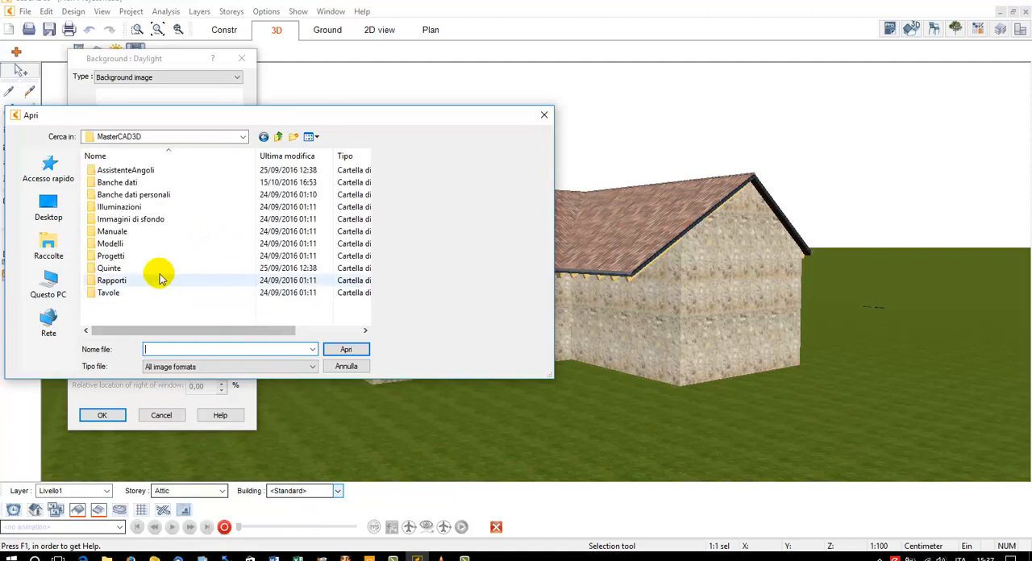
pyautogui.doubleClick(142, 222)
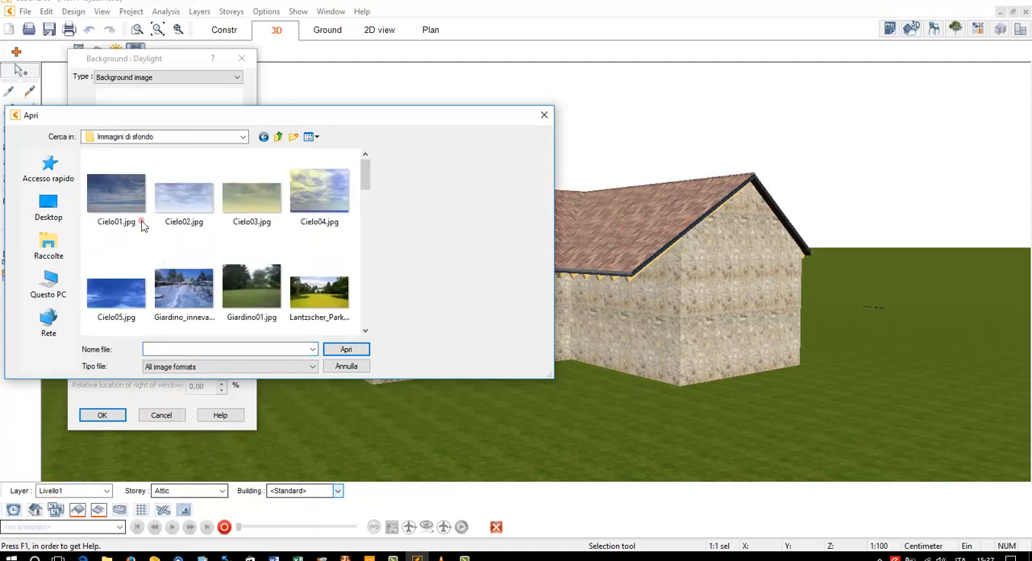
pyautogui.click(320, 291)
pyautogui.click(353, 352)
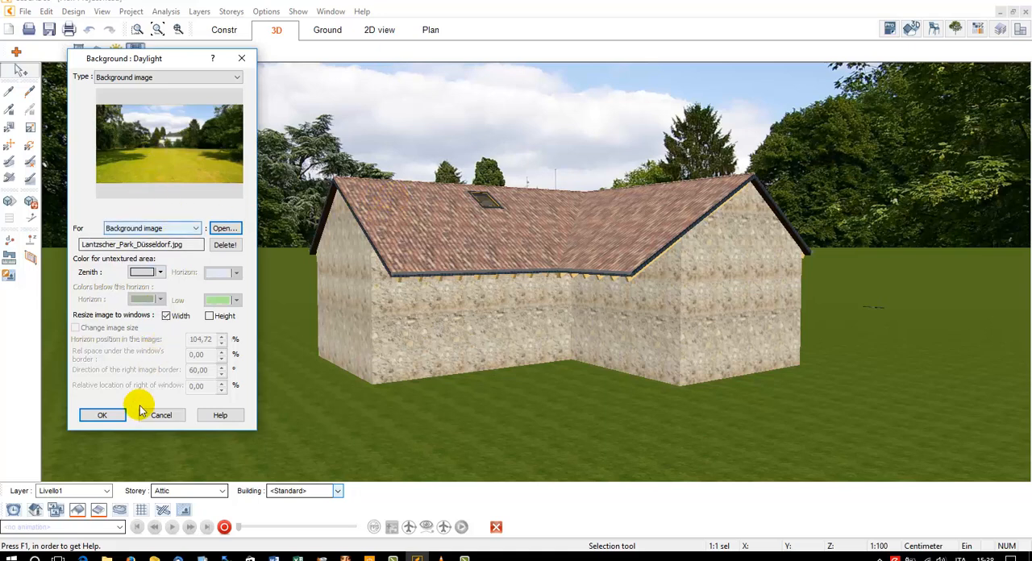
pyautogui.click(103, 416)
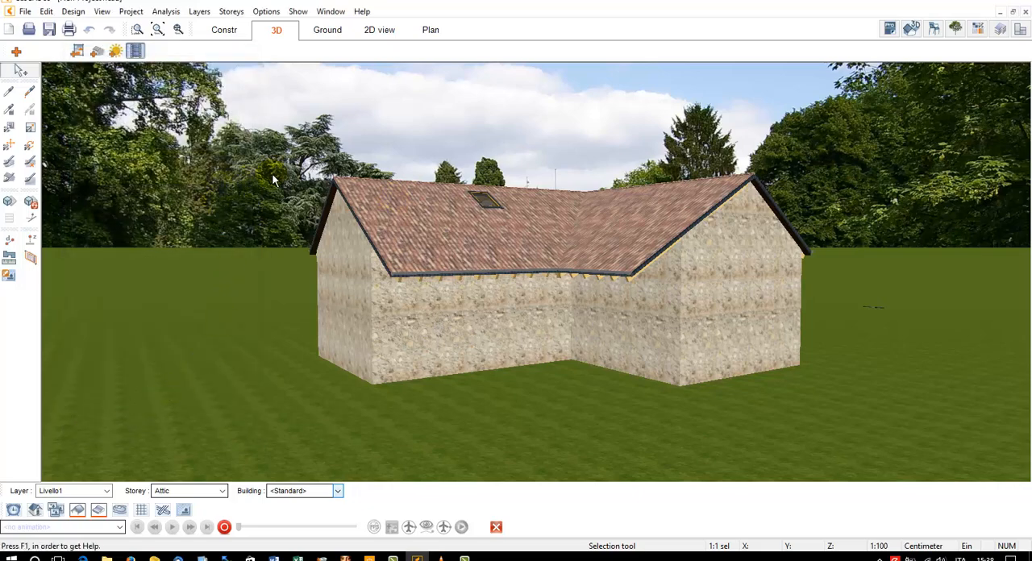
# Turn on shadows in the 3D view and inspect them on the walls of the L-shaped building's inner corner
pyautogui.moveTo(313, 203)
pyautogui.mouseDown()
pyautogui.moveTo(410, 196)
pyautogui.moveTo(306, 191)
pyautogui.mouseUp()
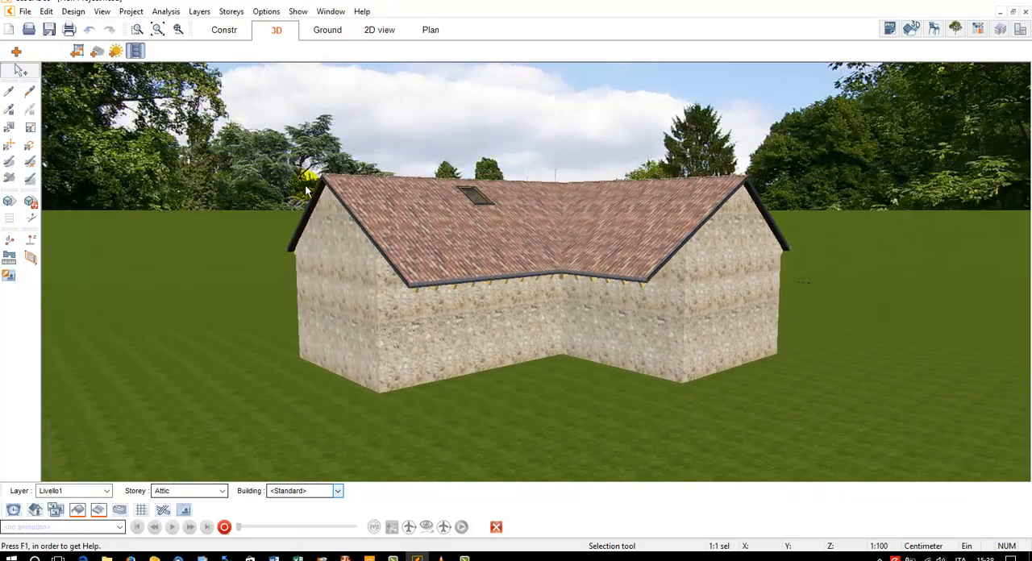
pyautogui.click(13, 206)
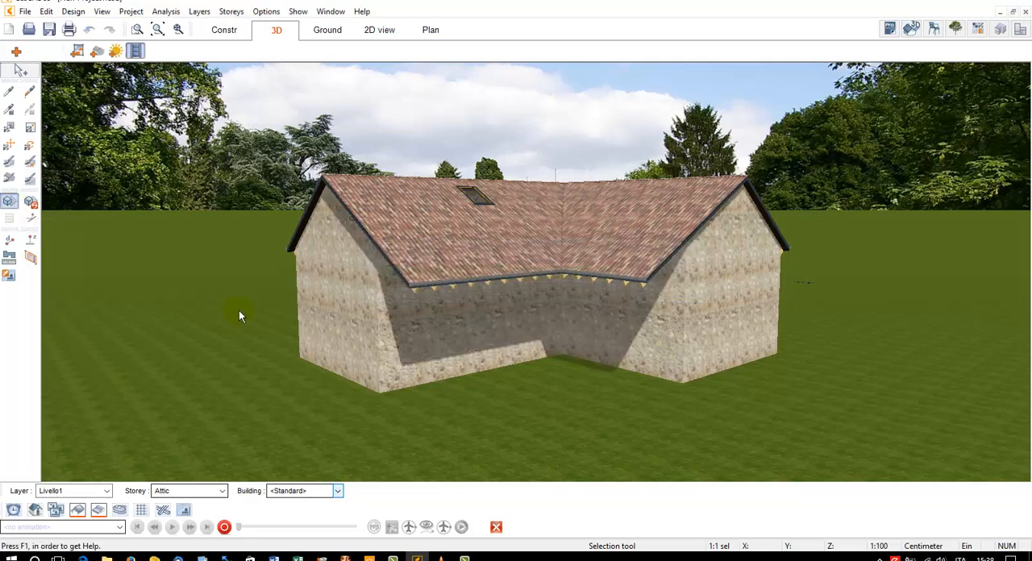
pyautogui.moveTo(239, 310)
pyautogui.mouseDown()
pyautogui.moveTo(475, 395)
pyautogui.moveTo(523, 389)
pyautogui.mouseUp()
pyautogui.moveTo(552, 409); pyautogui.dragTo(592, 358)
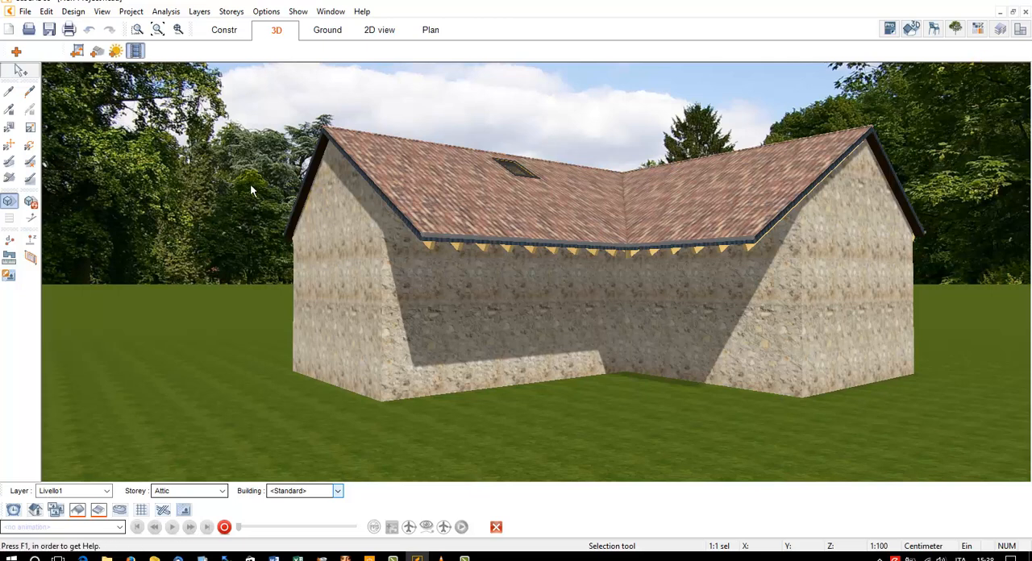
# Apply the background image to the ground around the building with the Background brush
pyautogui.click(10, 179)
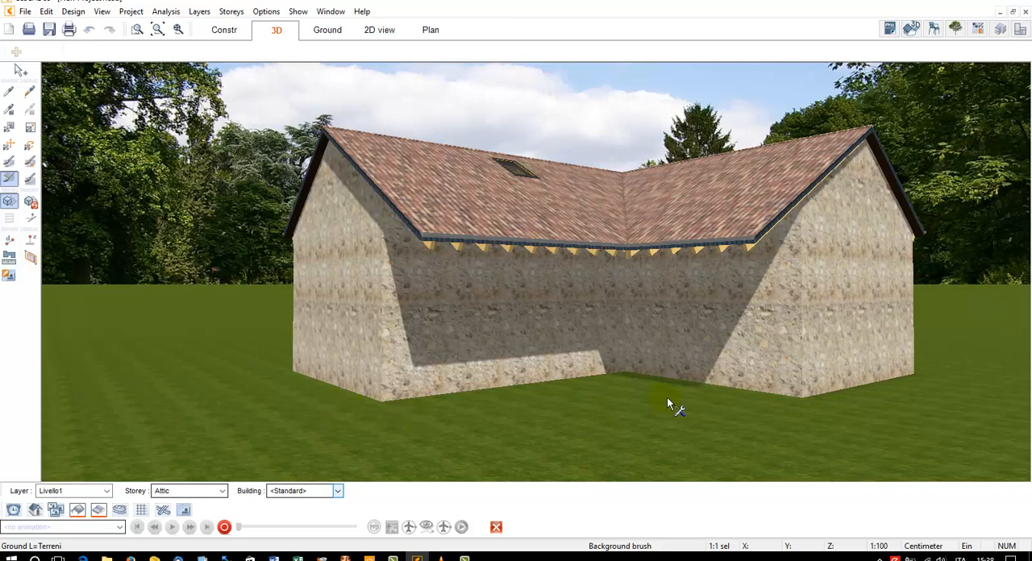
pyautogui.moveTo(667, 398); pyautogui.dragTo(709, 402)
pyautogui.scroll(-3, 614, 408)
pyautogui.moveTo(615, 408)
pyautogui.mouseDown()
pyautogui.moveTo(767, 410)
pyautogui.moveTo(827, 430)
pyautogui.moveTo(772, 417)
pyautogui.moveTo(809, 416)
pyautogui.moveTo(798, 413)
pyautogui.moveTo(617, 402)
pyautogui.mouseUp()
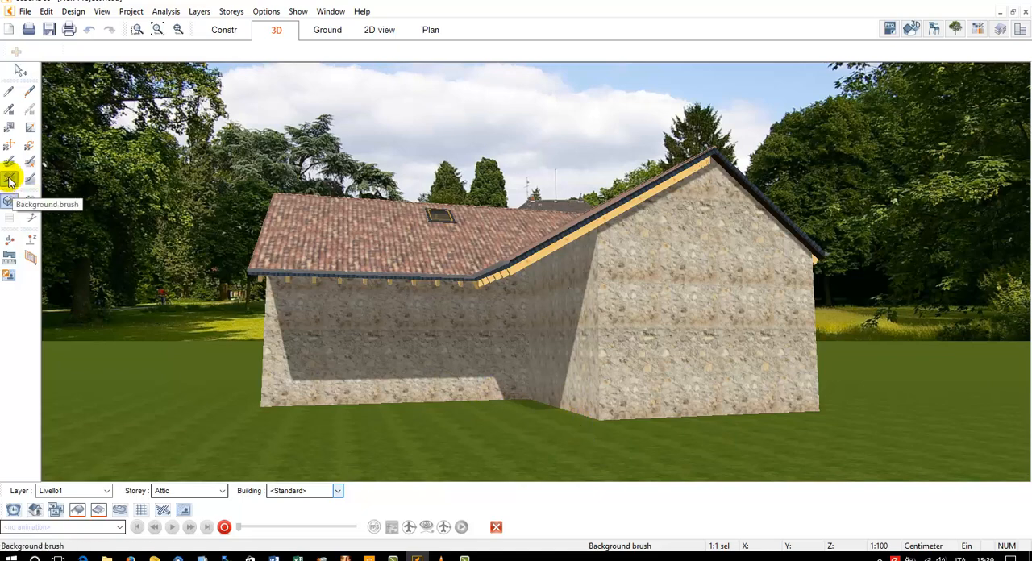
pyautogui.click(410, 436)
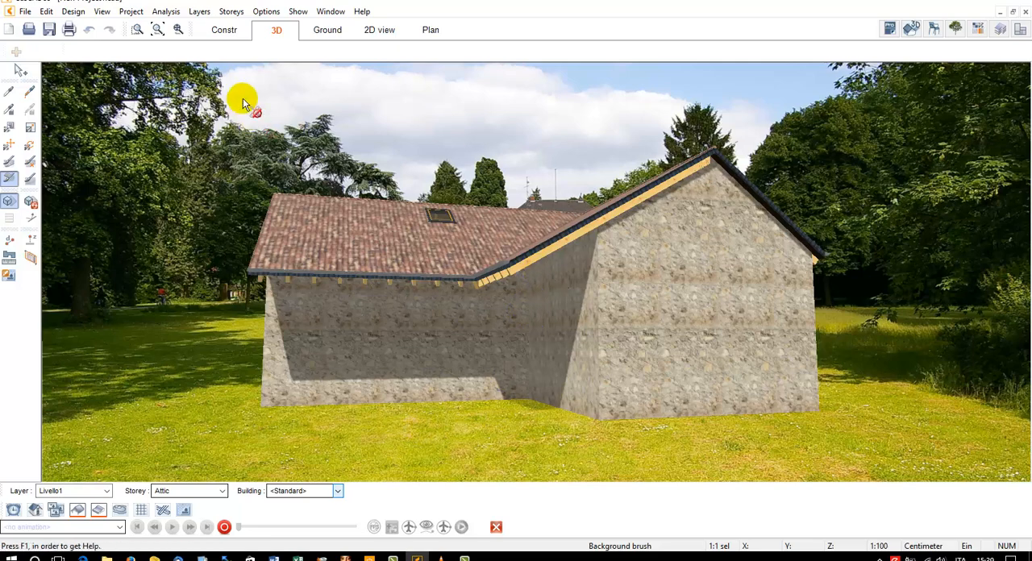
# Project the background image onto the ground from a view above the building and examine the ground from eye level
pyautogui.click(157, 32)
pyautogui.moveTo(592, 279); pyautogui.dragTo(606, 179)
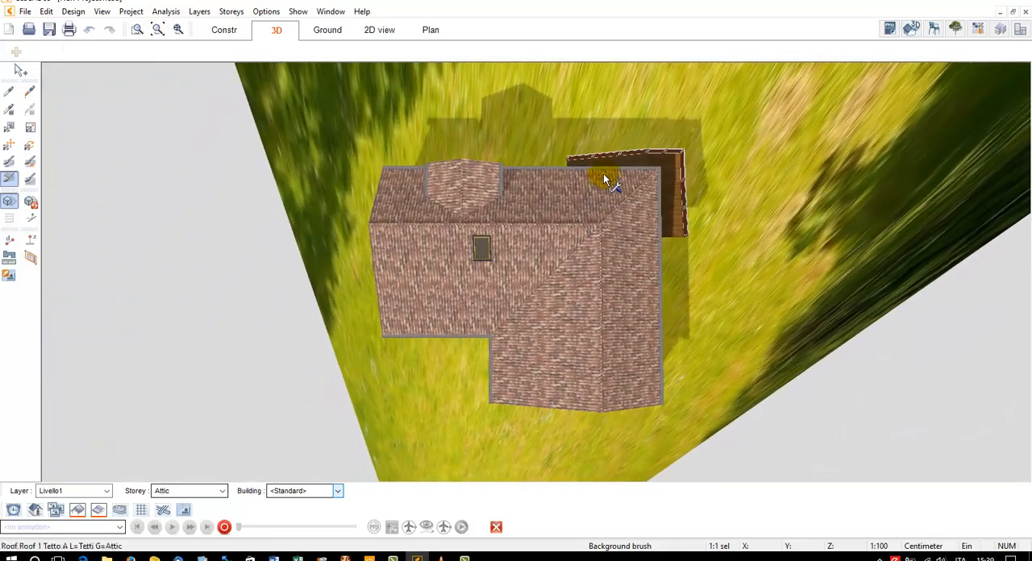
pyautogui.click(345, 208)
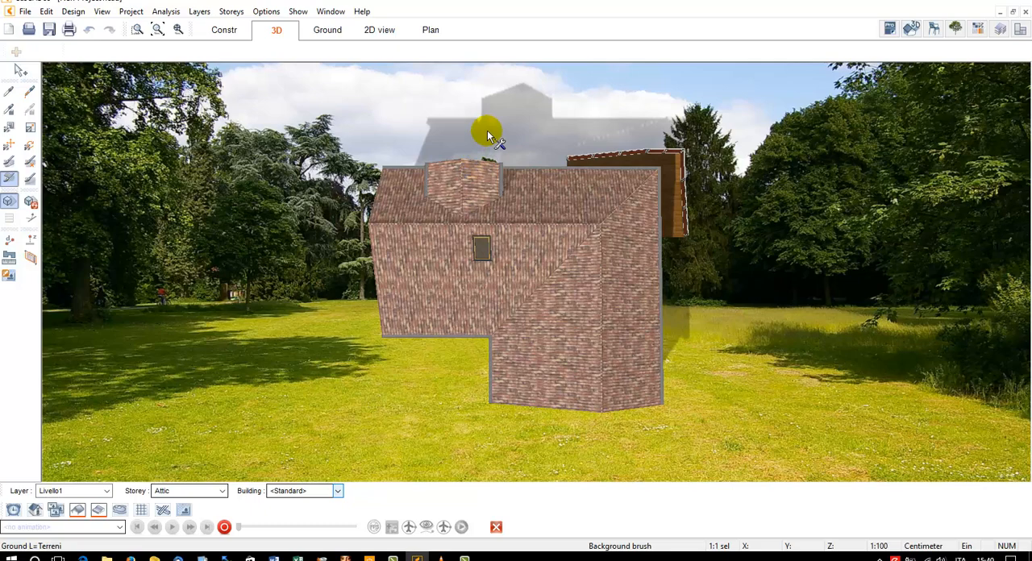
pyautogui.moveTo(525, 111); pyautogui.dragTo(601, 122)
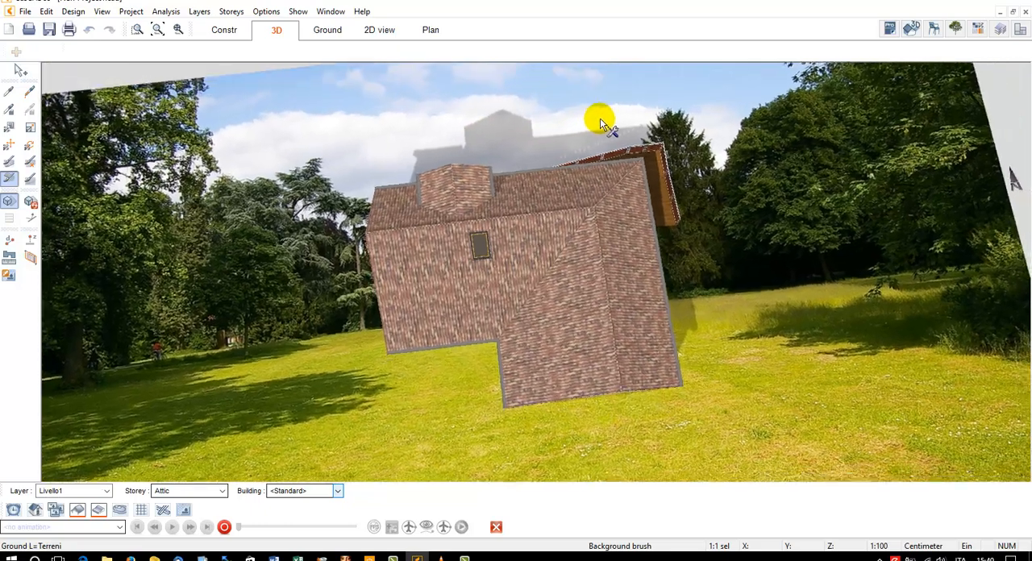
pyautogui.moveTo(726, 115); pyautogui.dragTo(681, 223)
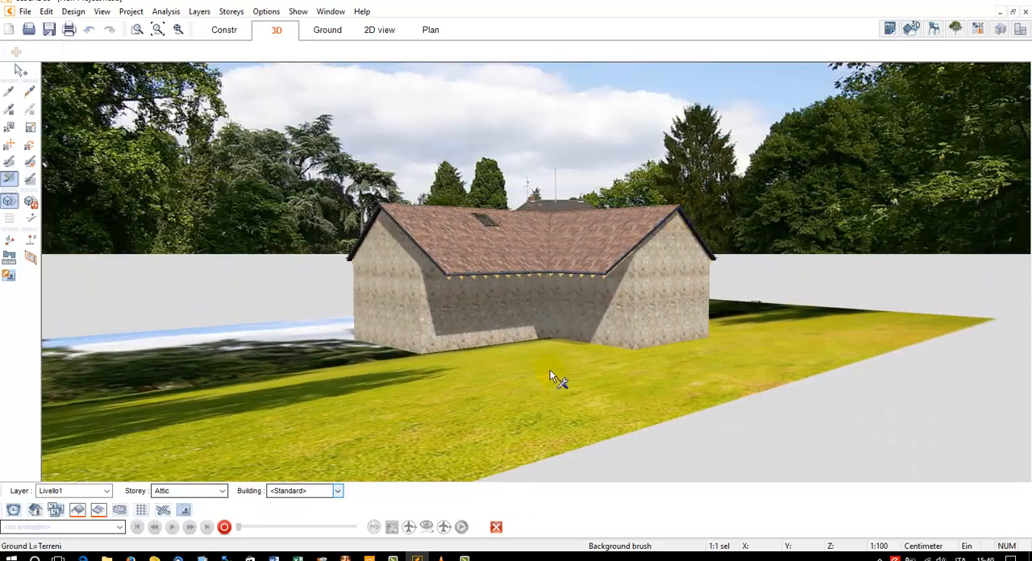
pyautogui.scroll(4, 550, 367)
pyautogui.moveTo(551, 363); pyautogui.dragTo(560, 365)
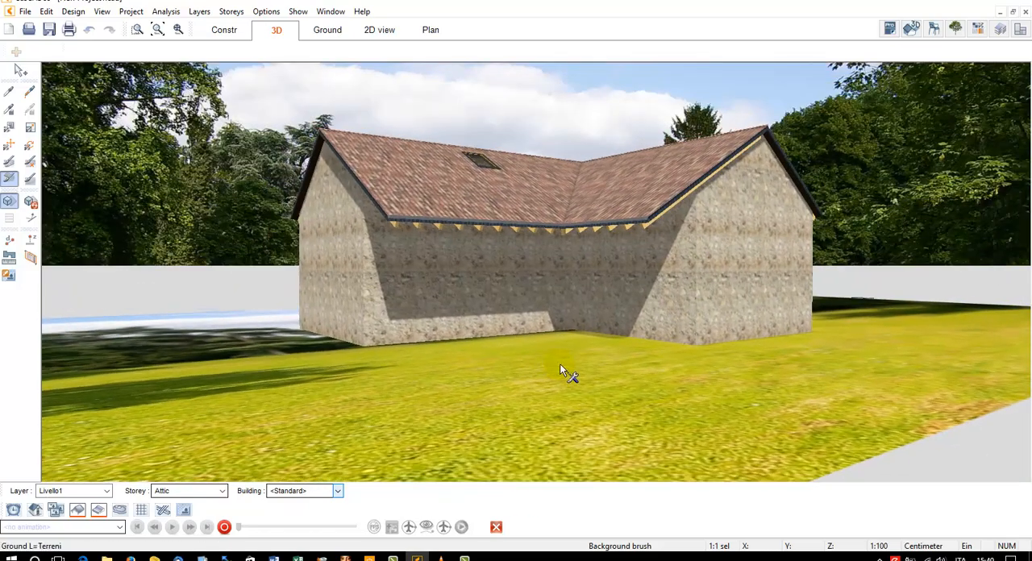
pyautogui.moveTo(613, 317); pyautogui.dragTo(747, 318)
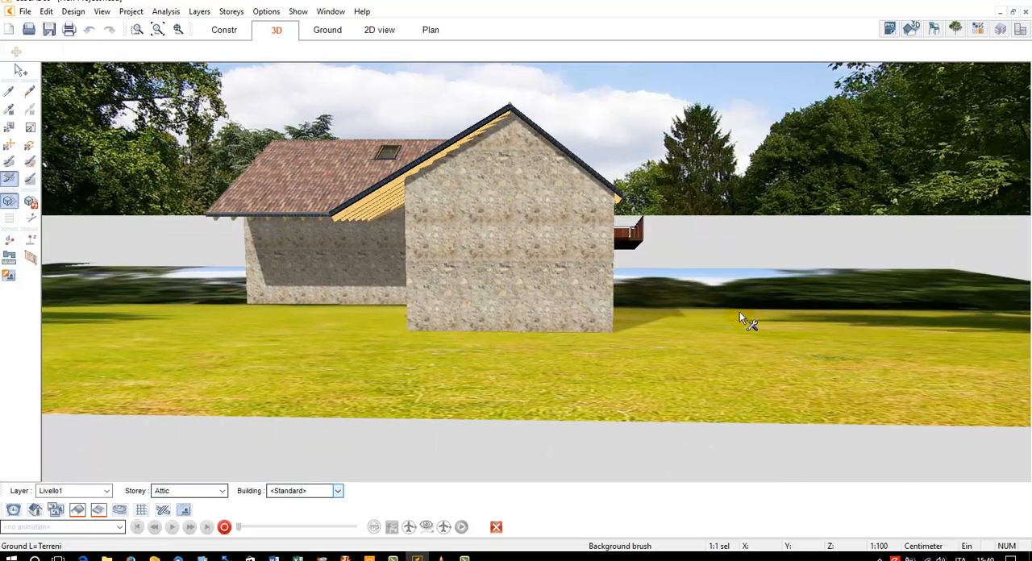
# Reapply the background image to the ground from an eye-level view of the inner corner and finish with the Background brush
pyautogui.moveTo(607, 329); pyautogui.dragTo(610, 405)
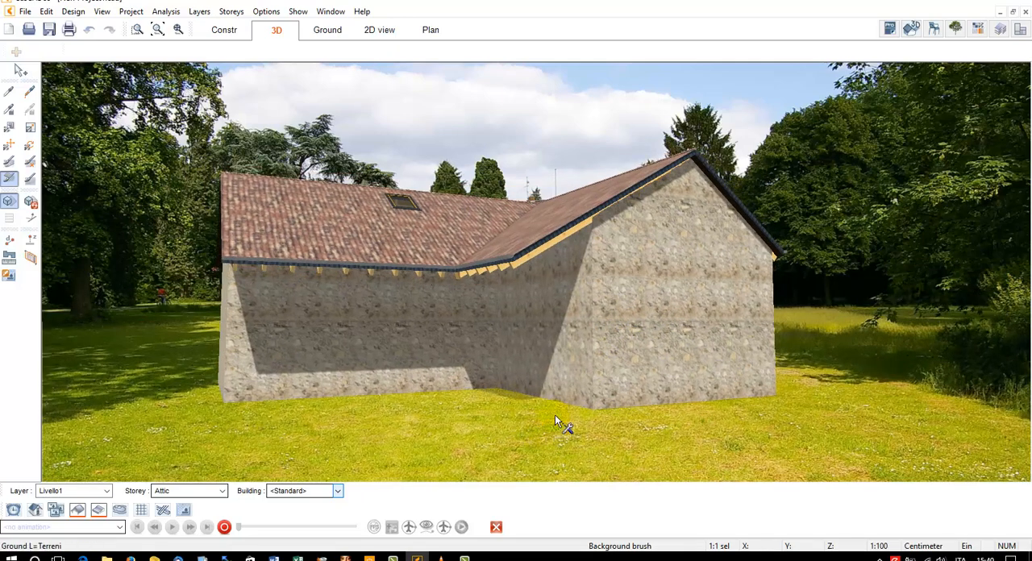
pyautogui.moveTo(556, 410); pyautogui.dragTo(533, 410)
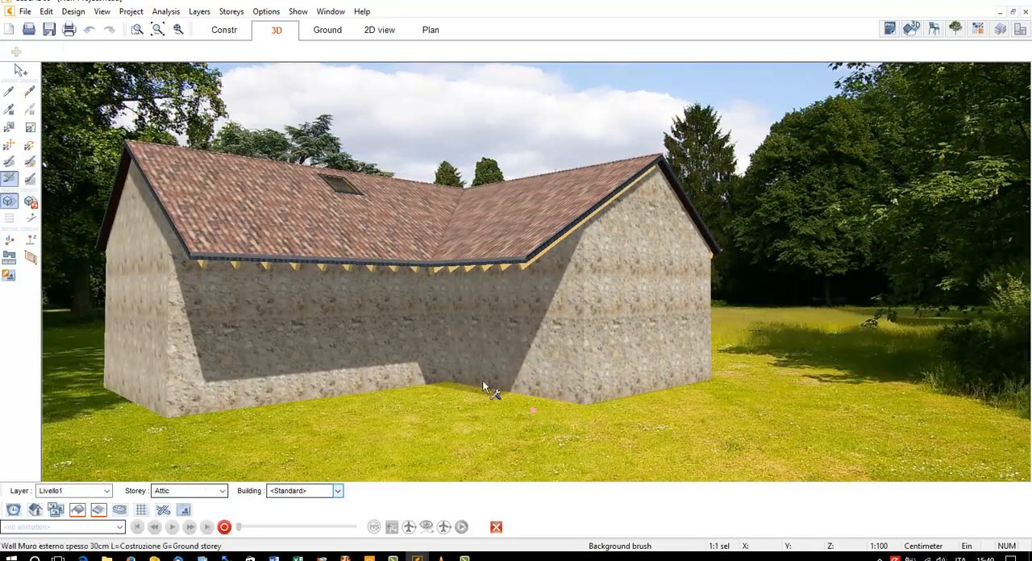
pyautogui.moveTo(483, 386); pyautogui.dragTo(441, 400)
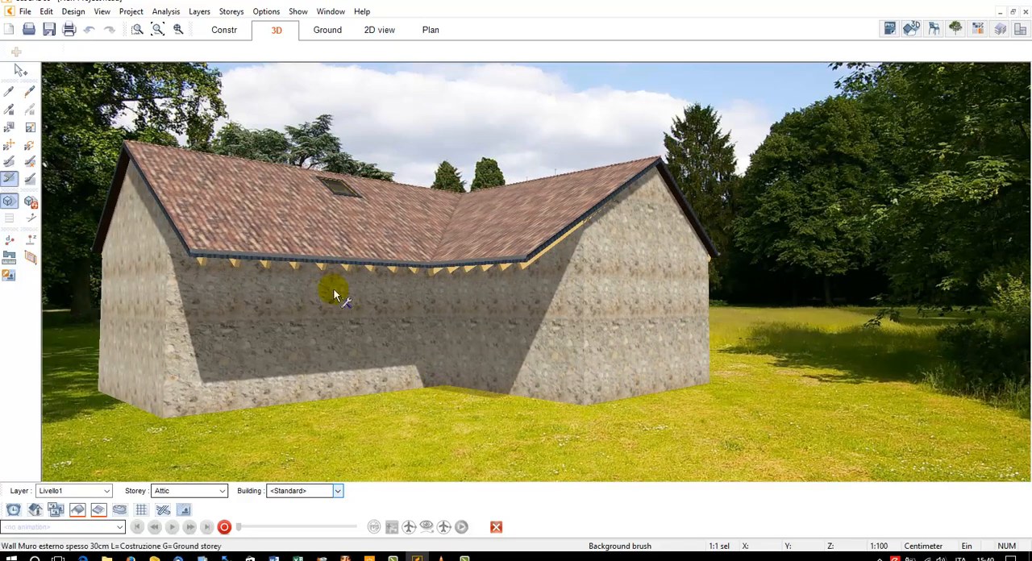
pyautogui.click(17, 73)
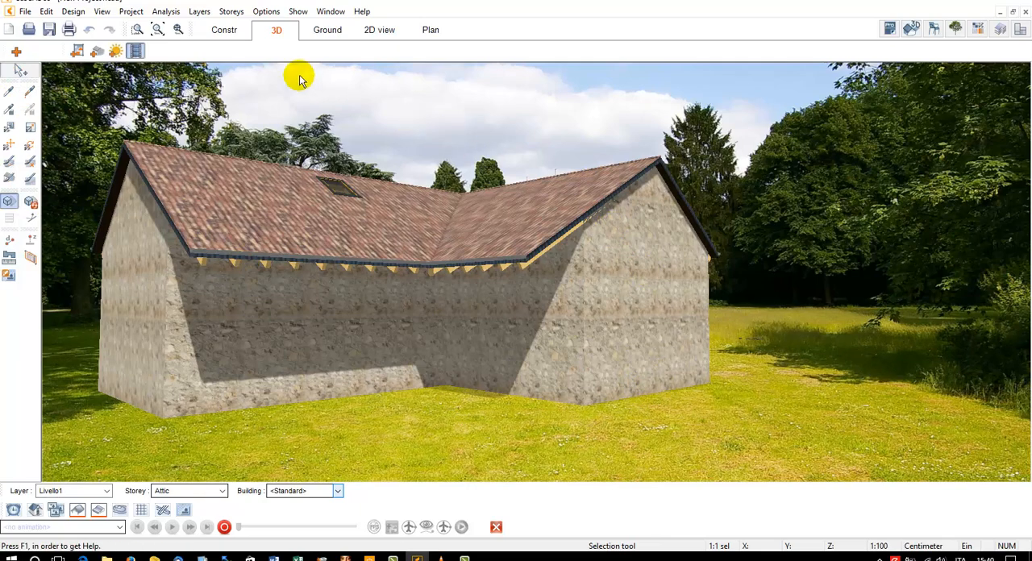
# Examine the north arrow beside the building in the construction plan and return to the 3D view
pyautogui.click(241, 34)
pyautogui.scroll(-5, 765, 272)
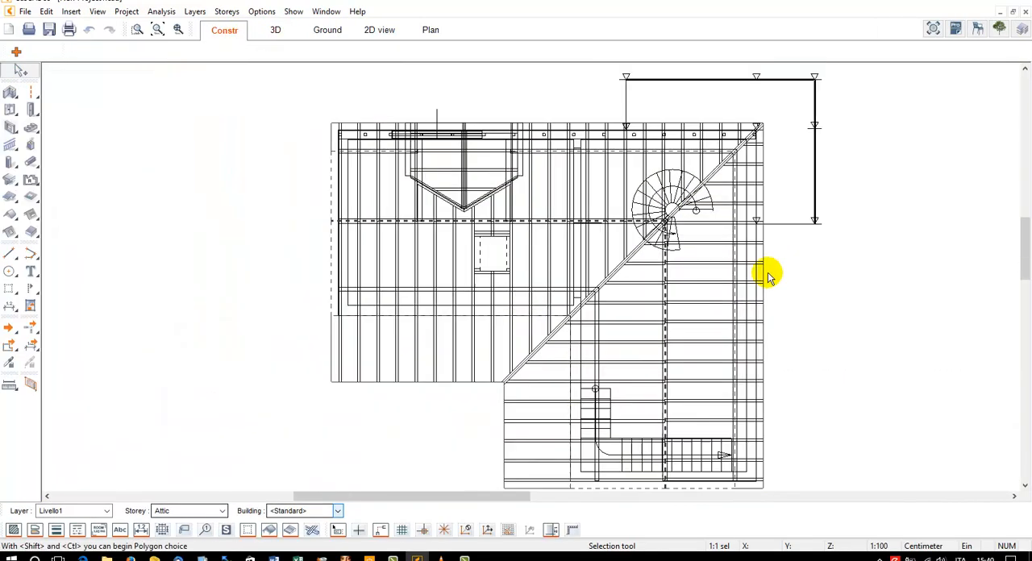
pyautogui.moveTo(837, 234); pyautogui.dragTo(613, 241, button='middle')
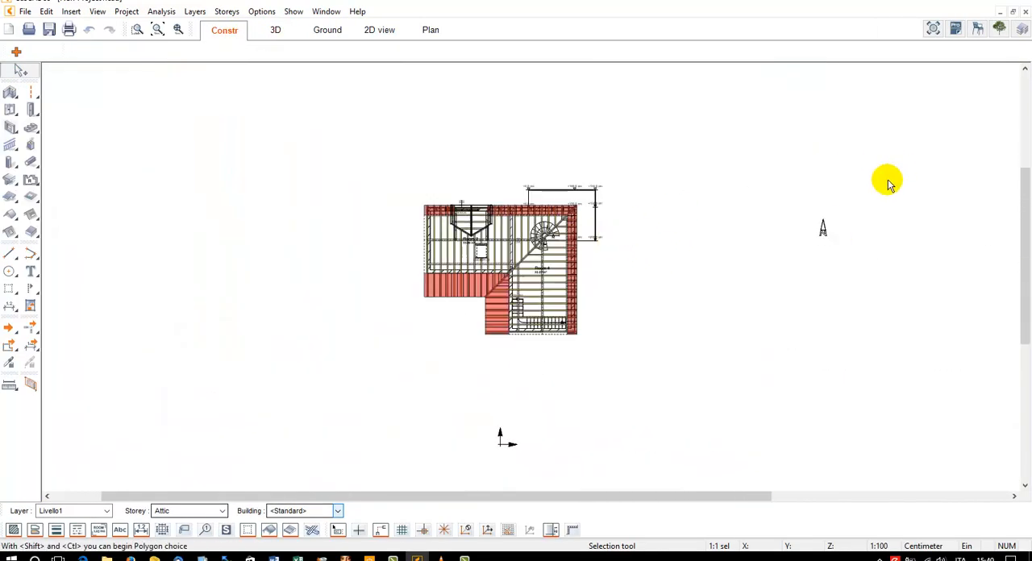
pyautogui.moveTo(826, 230); pyautogui.dragTo(692, 250)
pyautogui.scroll(3, 661, 227)
pyautogui.click(276, 30)
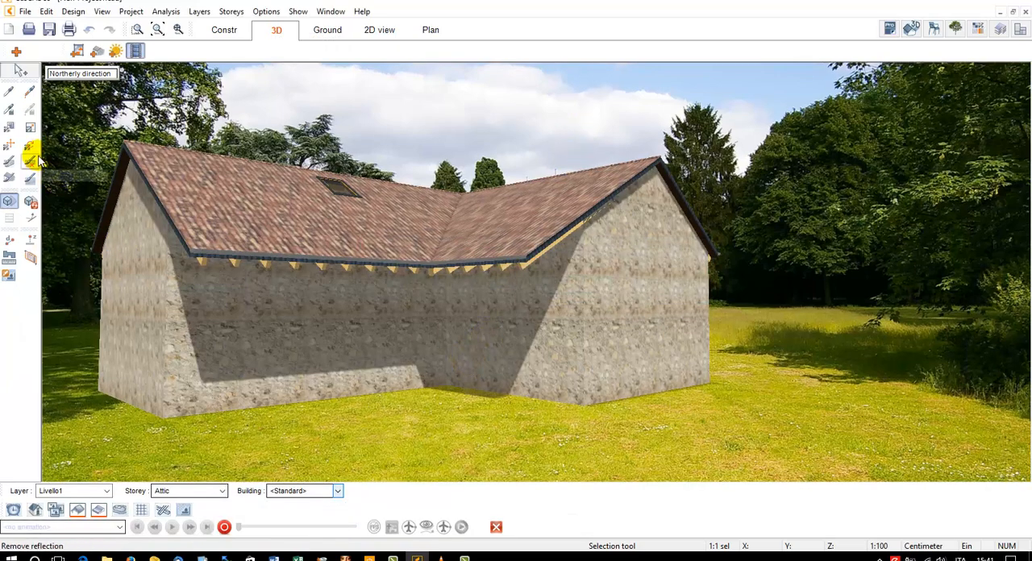
# Set the sunlight's vertical angle to 31.4° in the lighting settings and recalculate the shadows
pyautogui.click(113, 52)
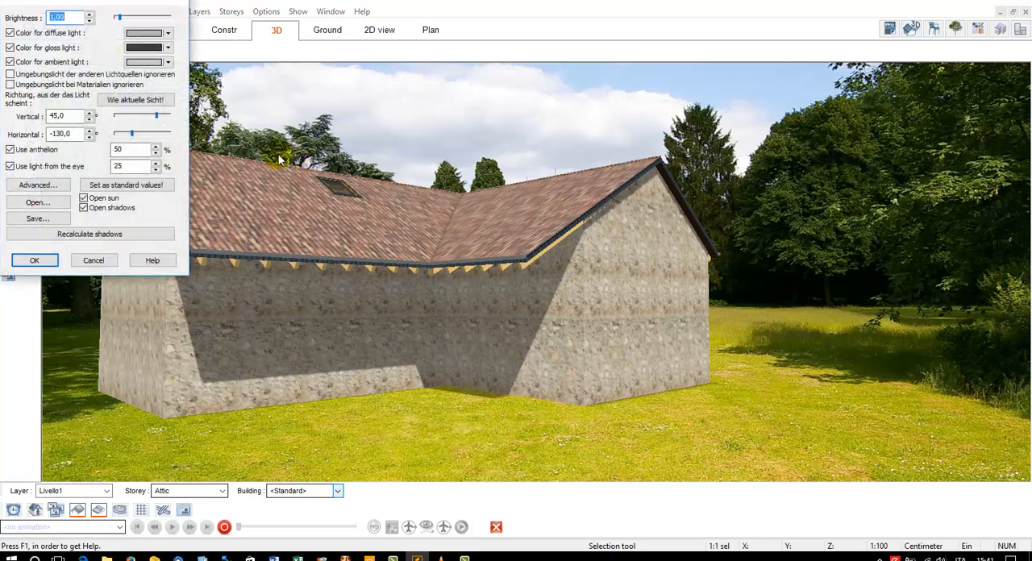
pyautogui.moveTo(157, 118); pyautogui.dragTo(150, 118)
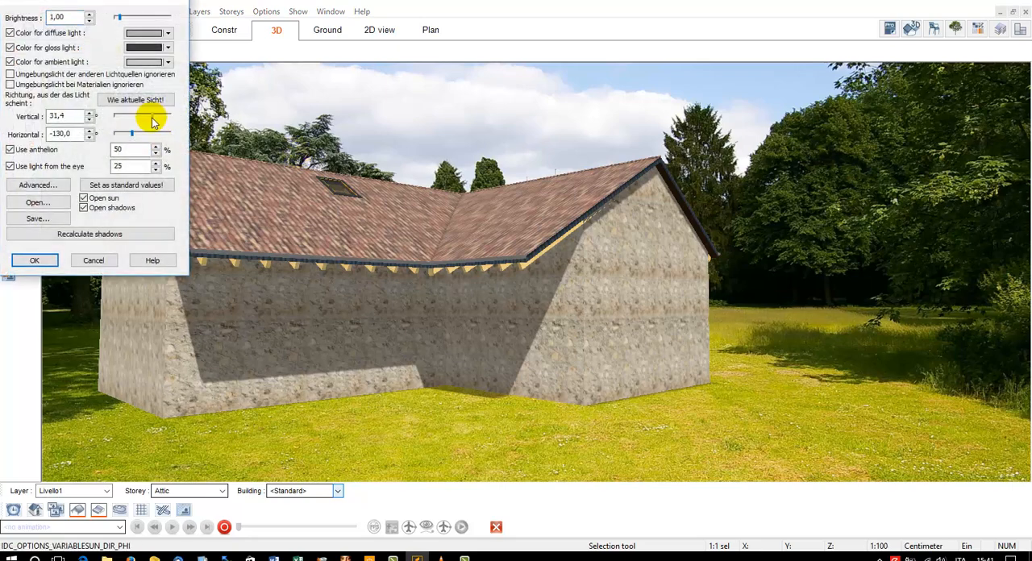
pyautogui.click(45, 261)
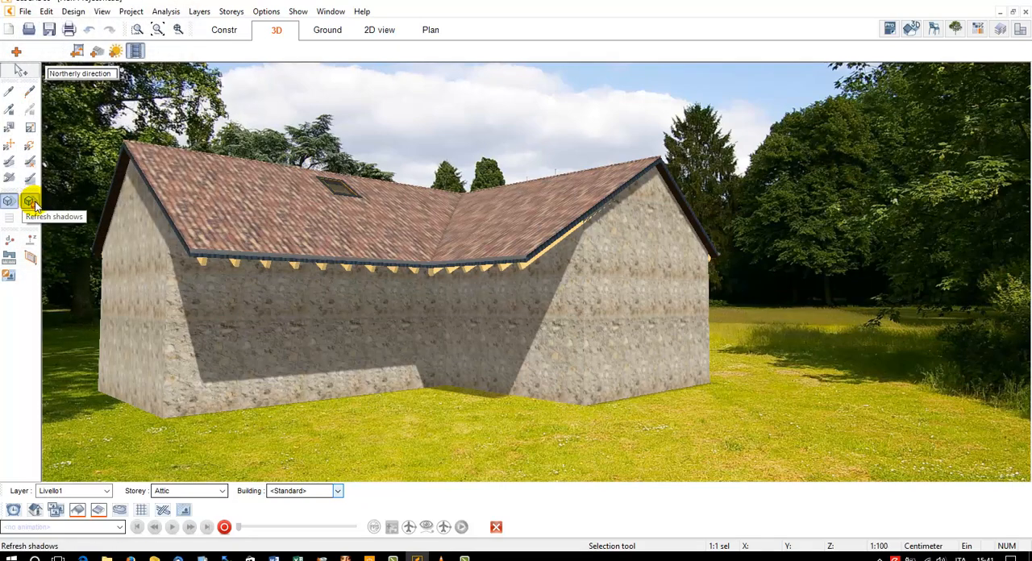
pyautogui.click(30, 201)
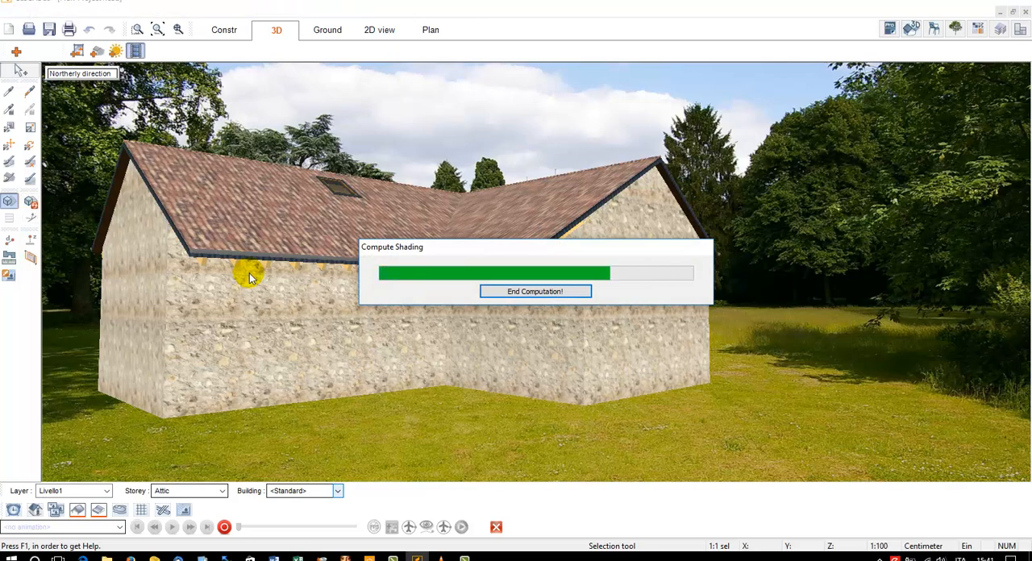
# Set the sunlight's vertical angle to 43.95° in the lighting settings and refresh the shadows
pyautogui.click(116, 50)
pyautogui.moveTo(153, 124); pyautogui.dragTo(156, 113)
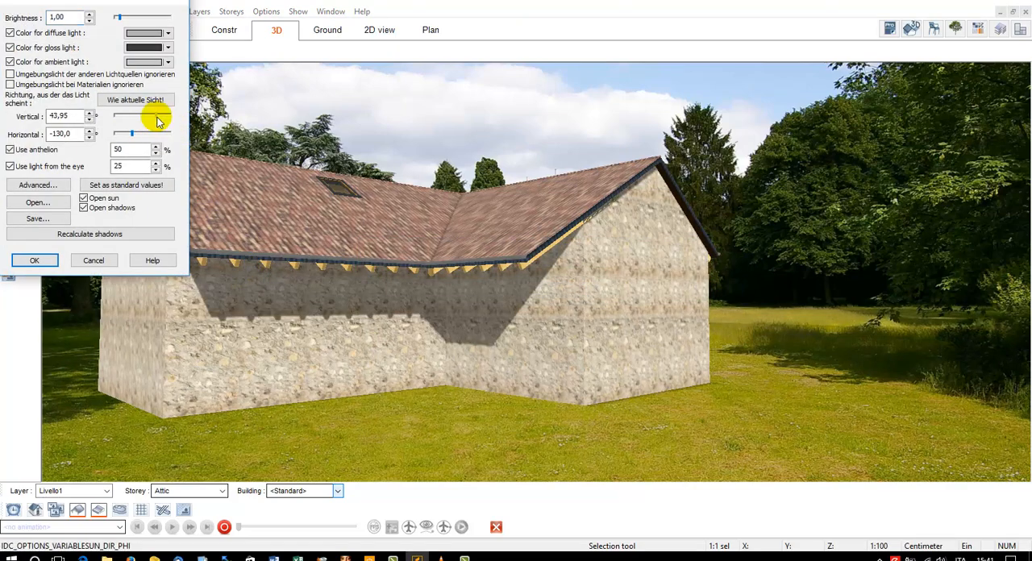
pyautogui.click(34, 260)
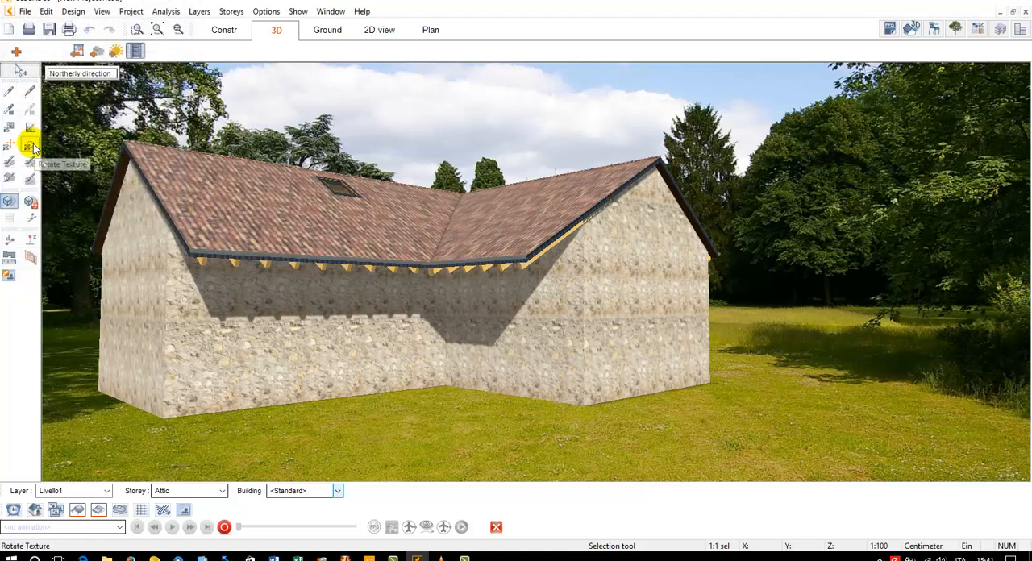
pyautogui.click(30, 202)
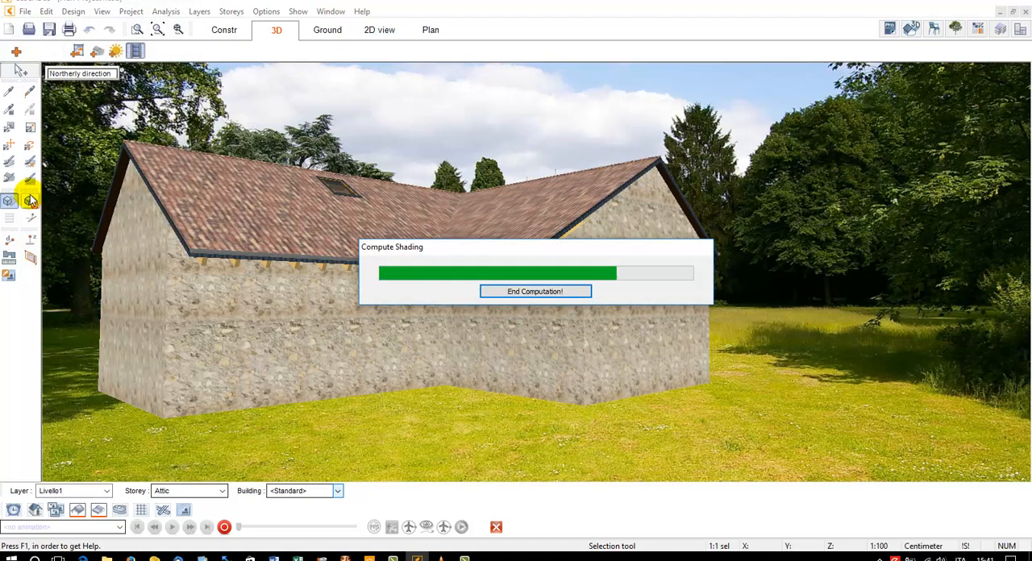
# Raise the sunlight's vertical angle slightly further so the roof casts longer shadows down the walls, and refresh the shadows
pyautogui.click(116, 51)
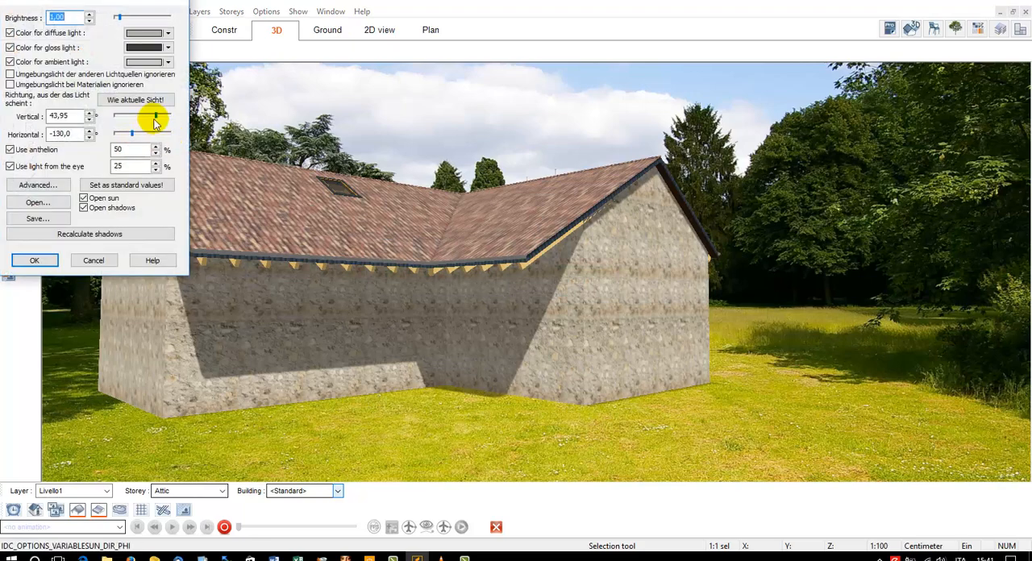
pyautogui.moveTo(155, 116); pyautogui.dragTo(158, 116)
pyautogui.click(34, 260)
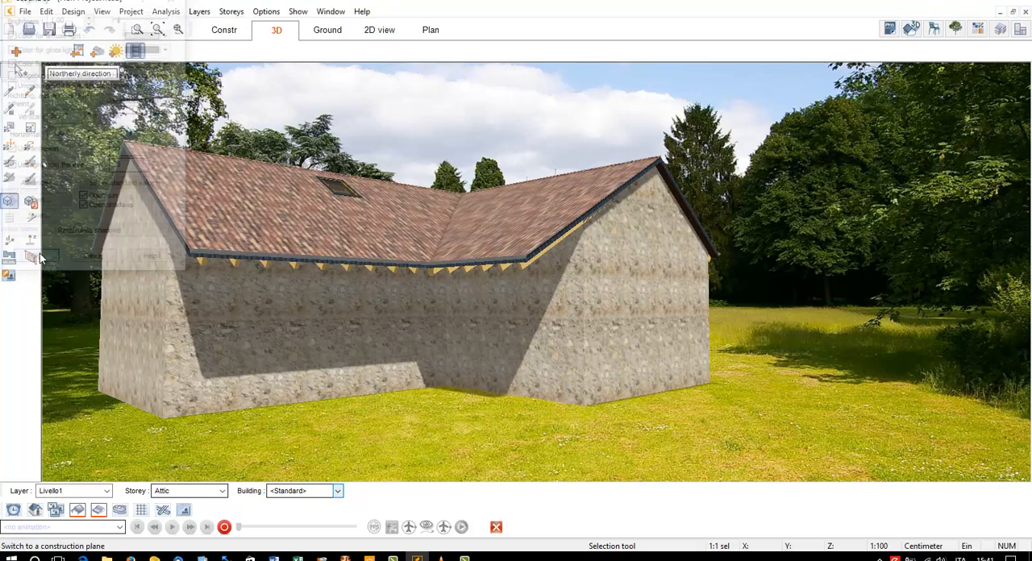
pyautogui.click(31, 203)
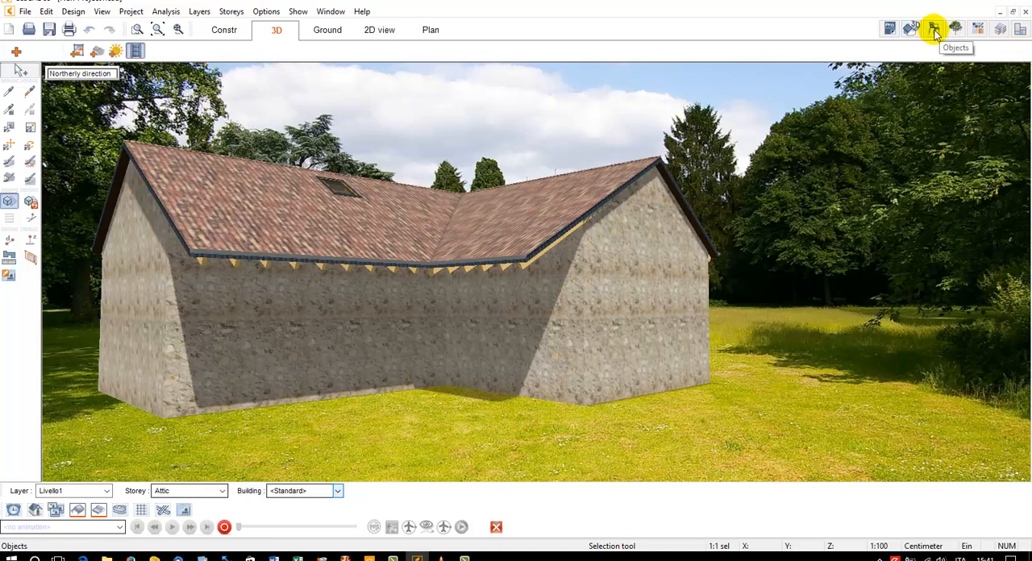
# Switch the view's timing to the time-dependent view (Zeitabhängige Sicht) and examine its date, time and geographical location settings without changing them
pyautogui.click(102, 11)
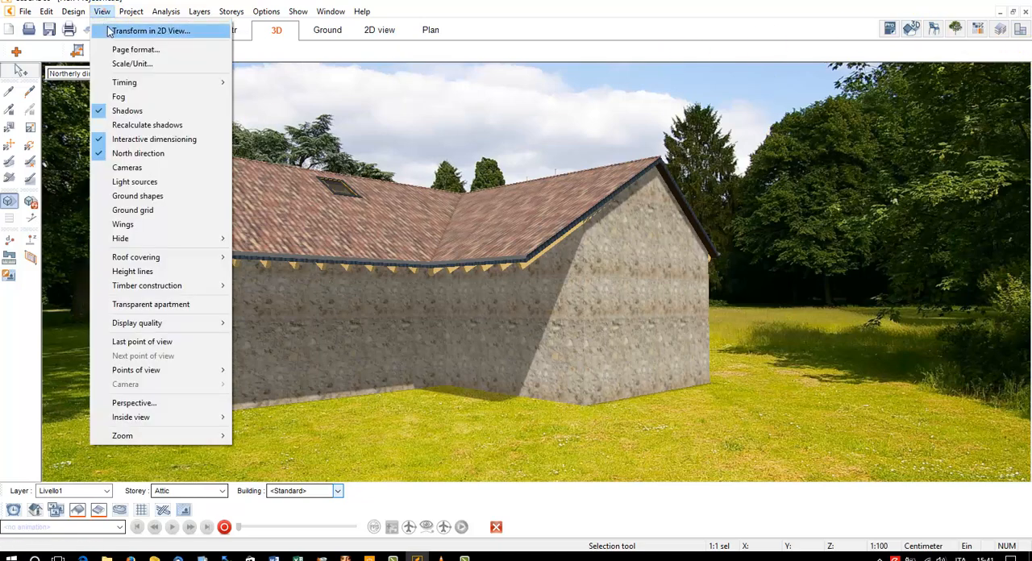
pyautogui.moveTo(133, 82)
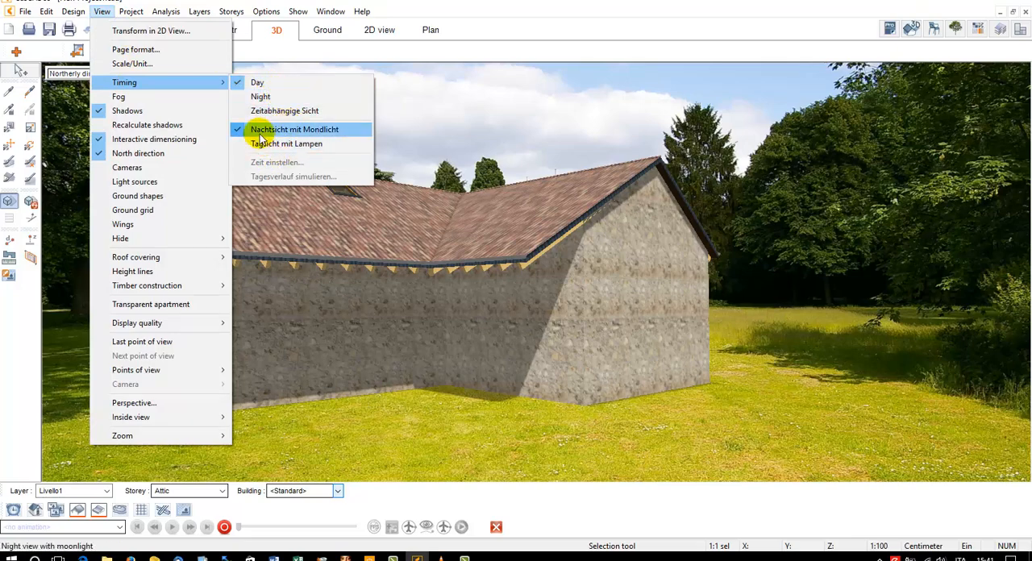
pyautogui.click(281, 113)
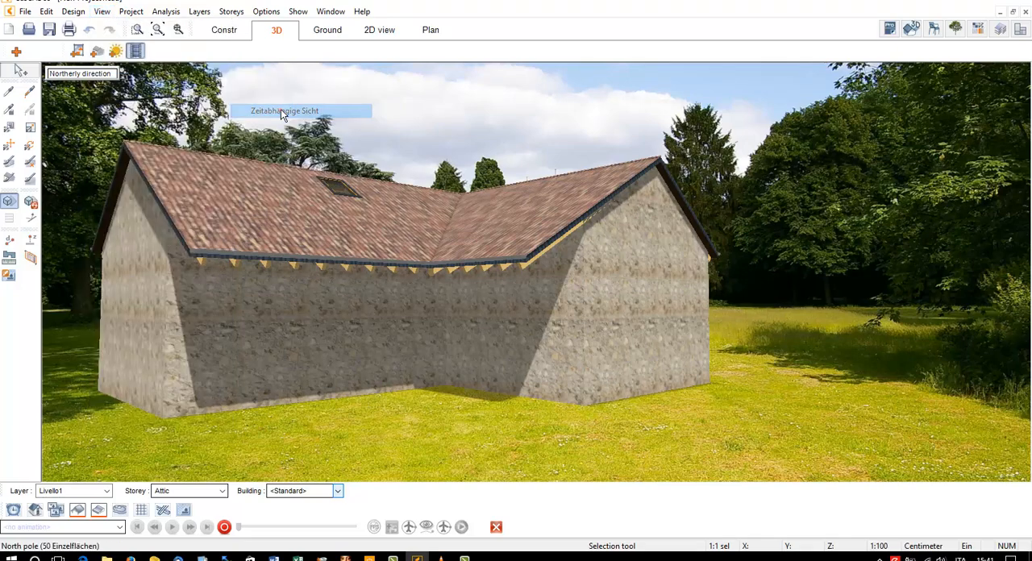
pyautogui.click(102, 12)
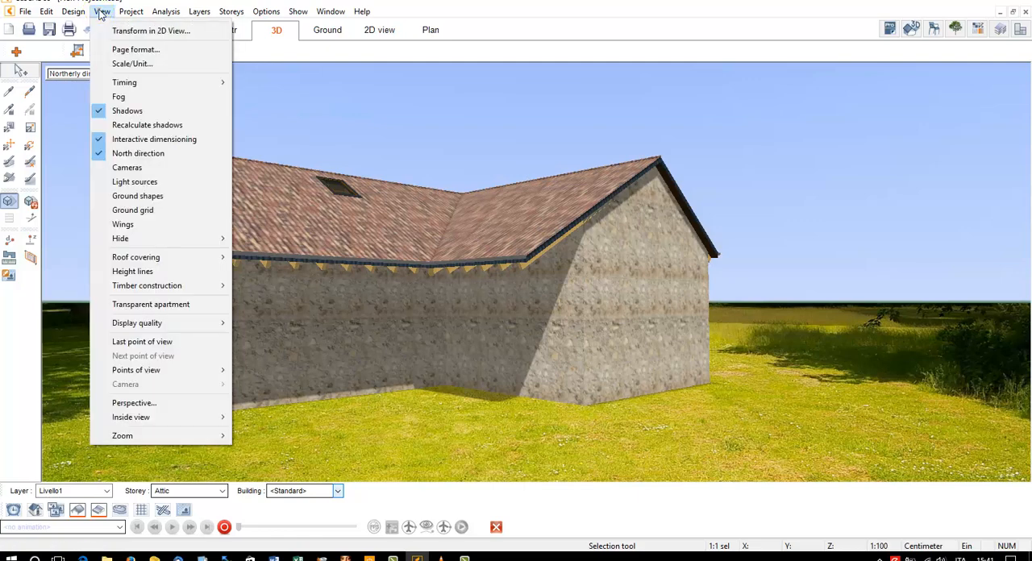
pyautogui.click(141, 78)
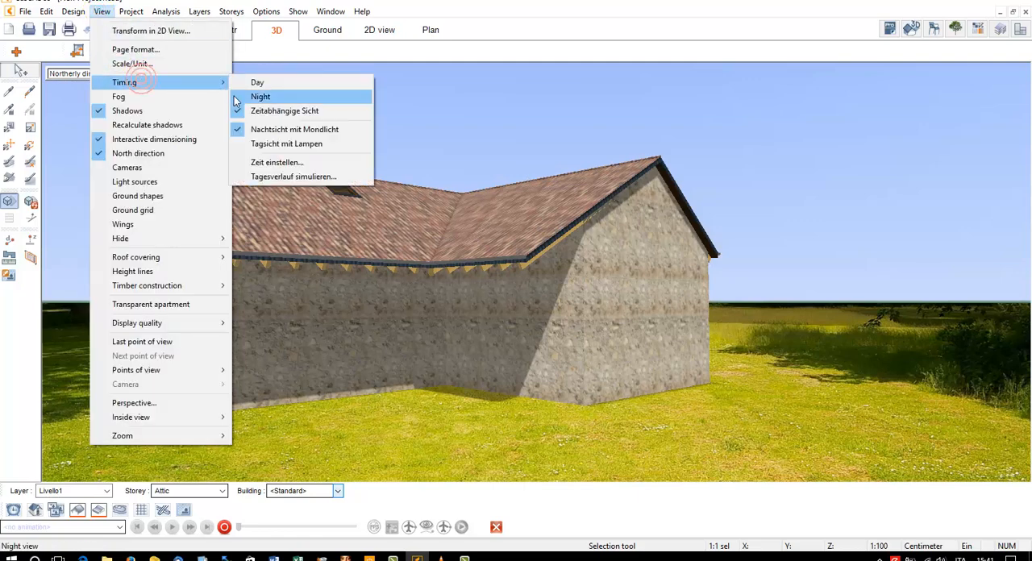
pyautogui.click(272, 166)
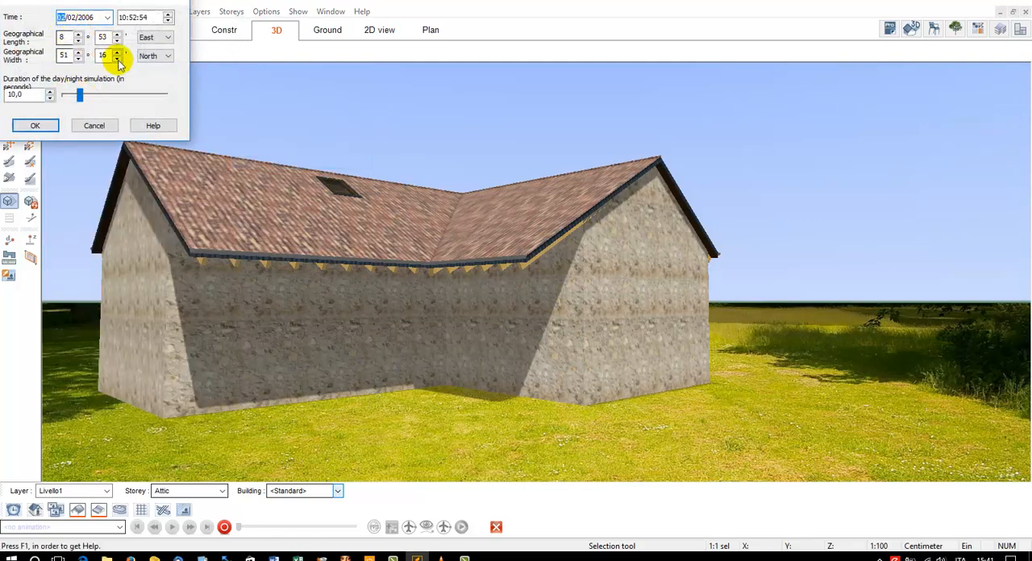
pyautogui.click(92, 126)
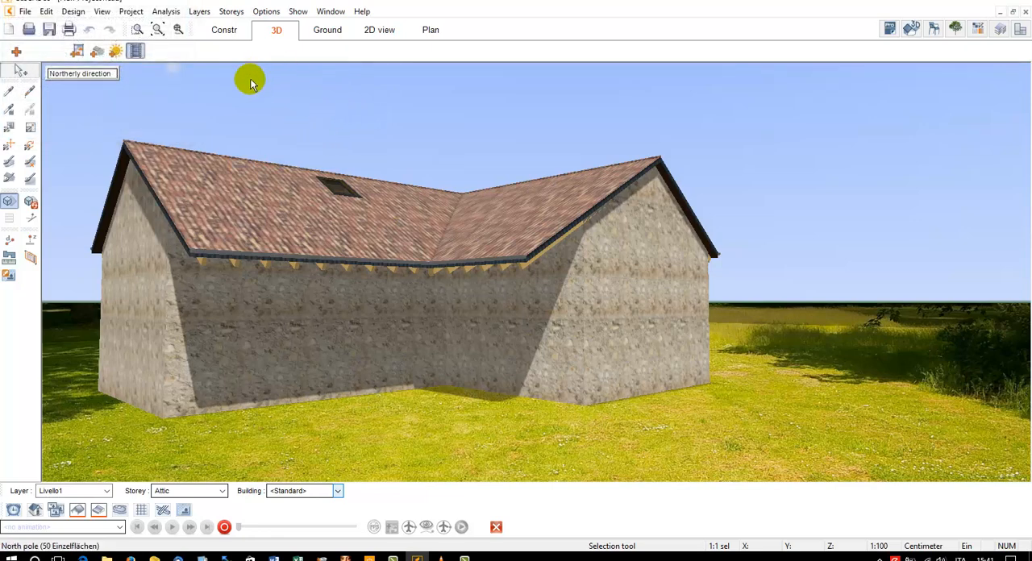
# Set Lantzscher_Park_Düsseldorf.jpg as the background image of the time-dependent view, resized to the window's width, and refresh the shadows
pyautogui.click(78, 51)
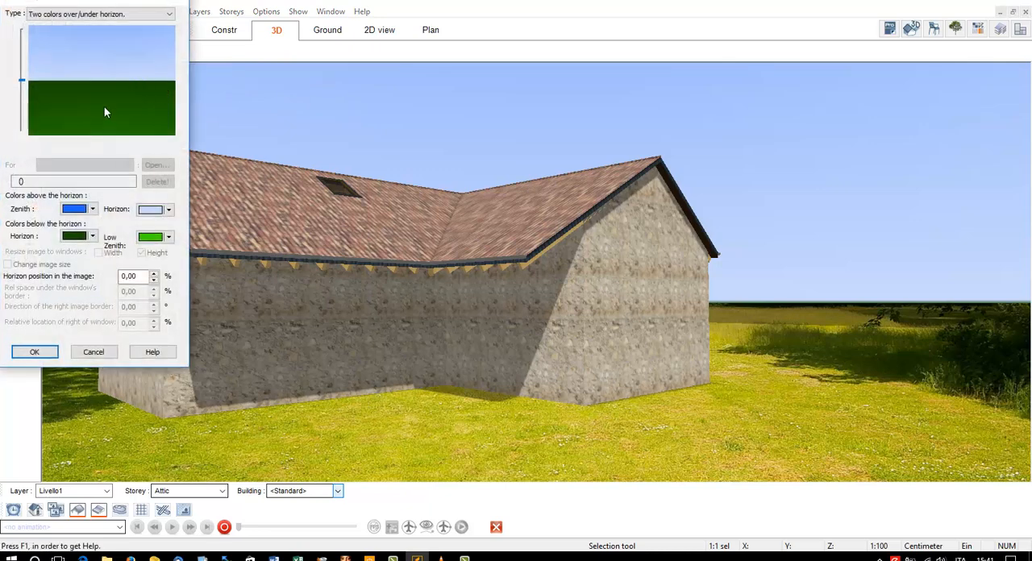
pyautogui.click(97, 15)
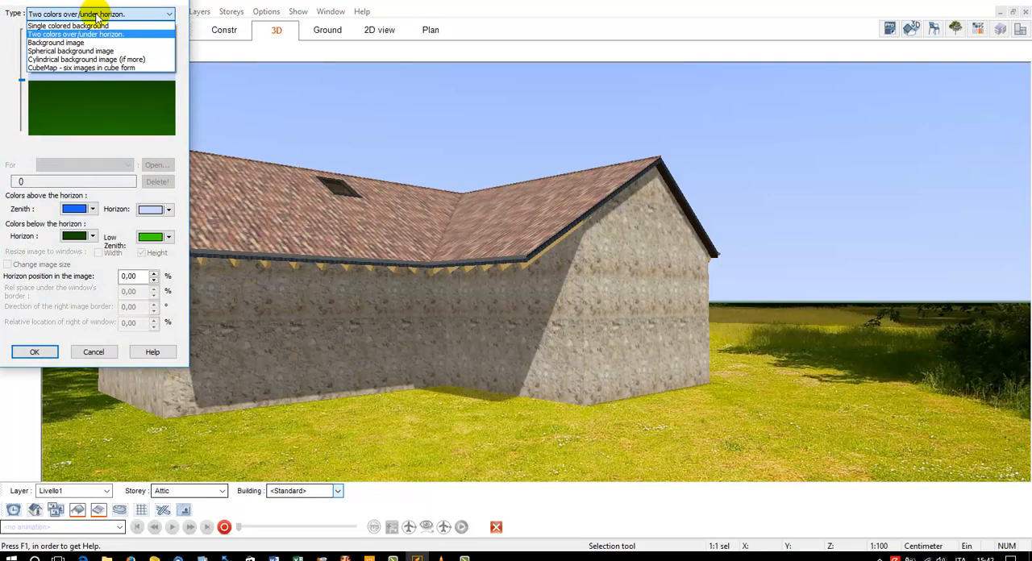
pyautogui.click(93, 43)
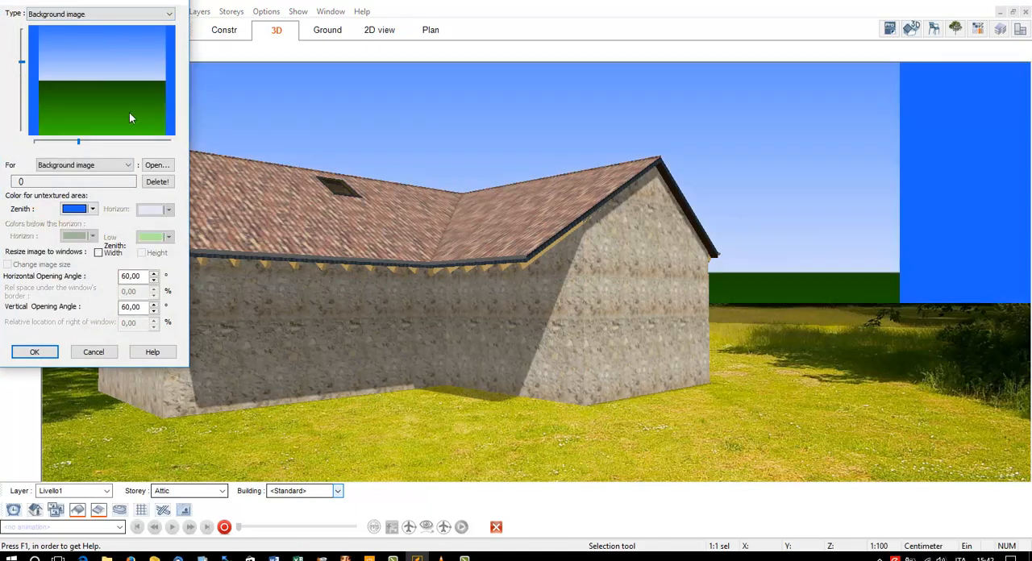
pyautogui.click(119, 165)
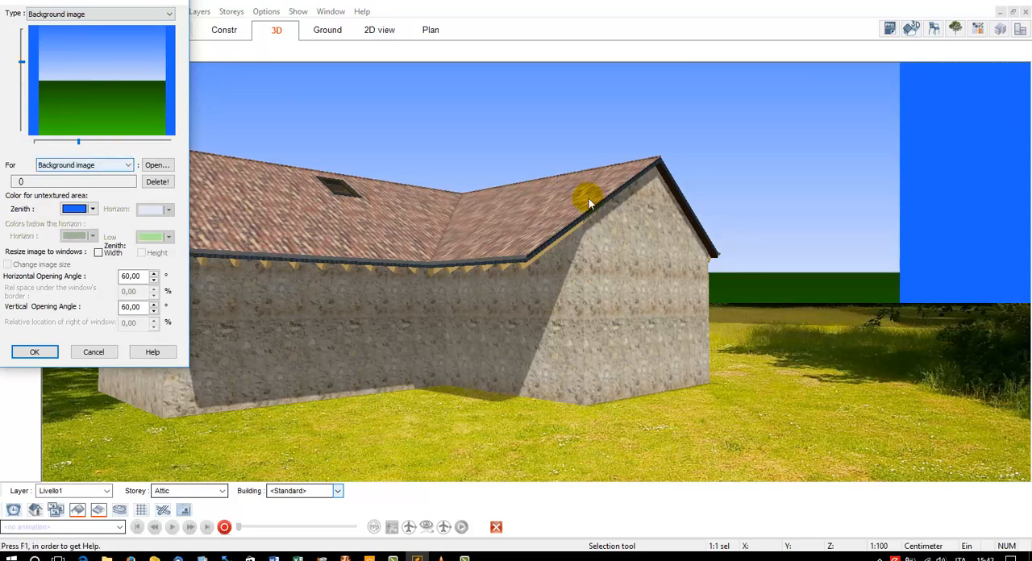
pyautogui.click(153, 166)
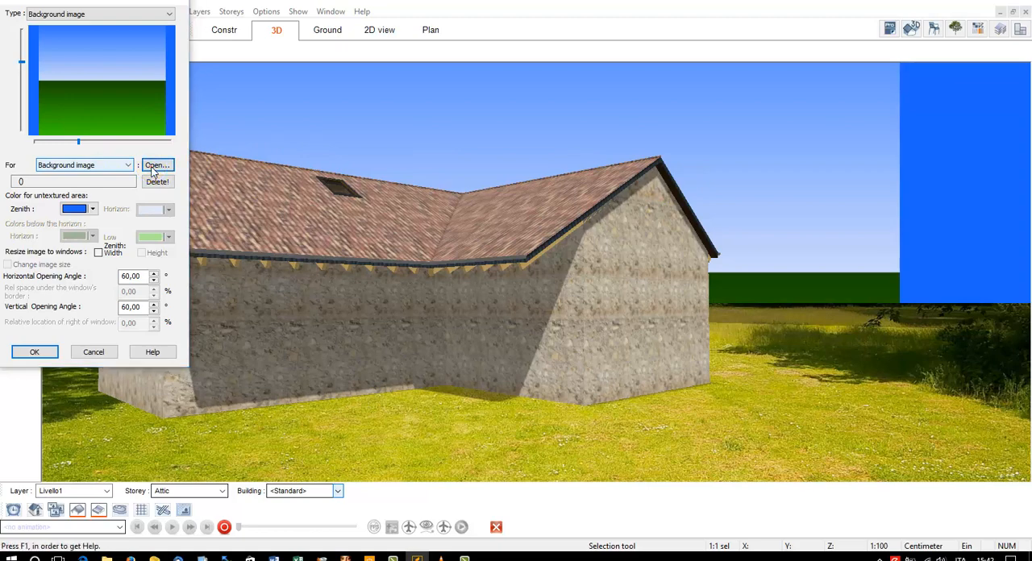
pyautogui.click(322, 233)
pyautogui.click(347, 286)
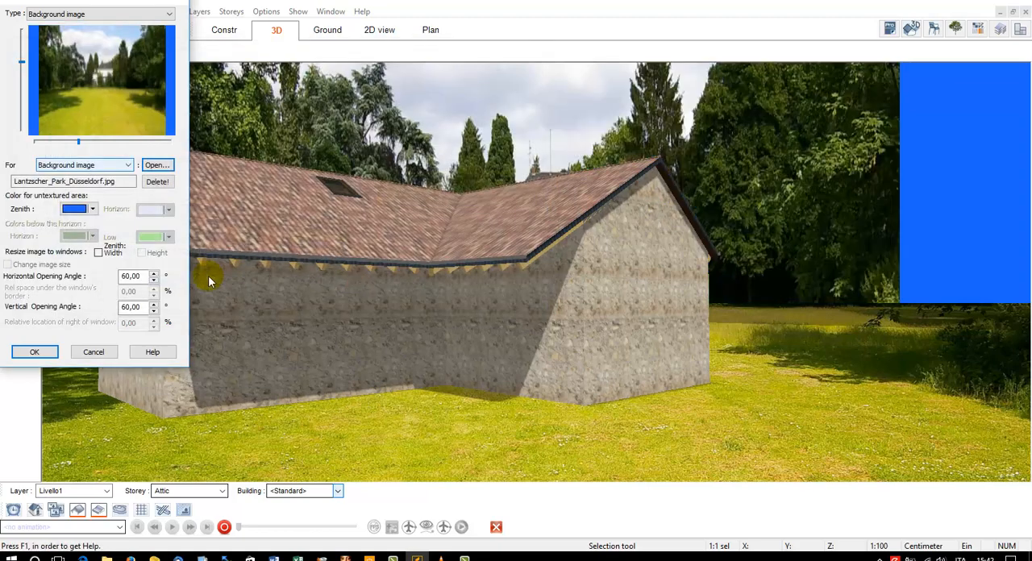
pyautogui.click(100, 252)
pyautogui.click(34, 352)
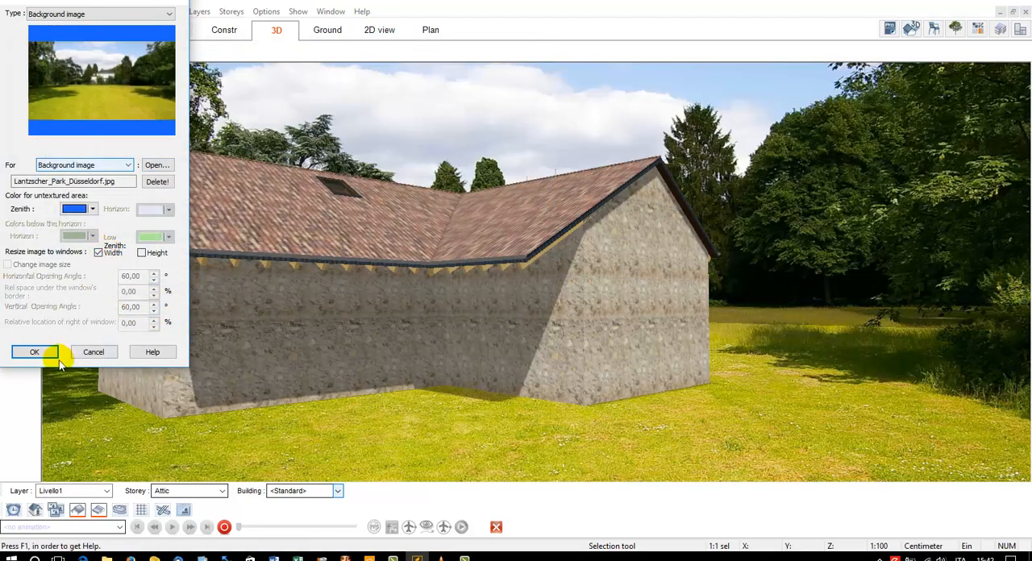
pyautogui.click(32, 204)
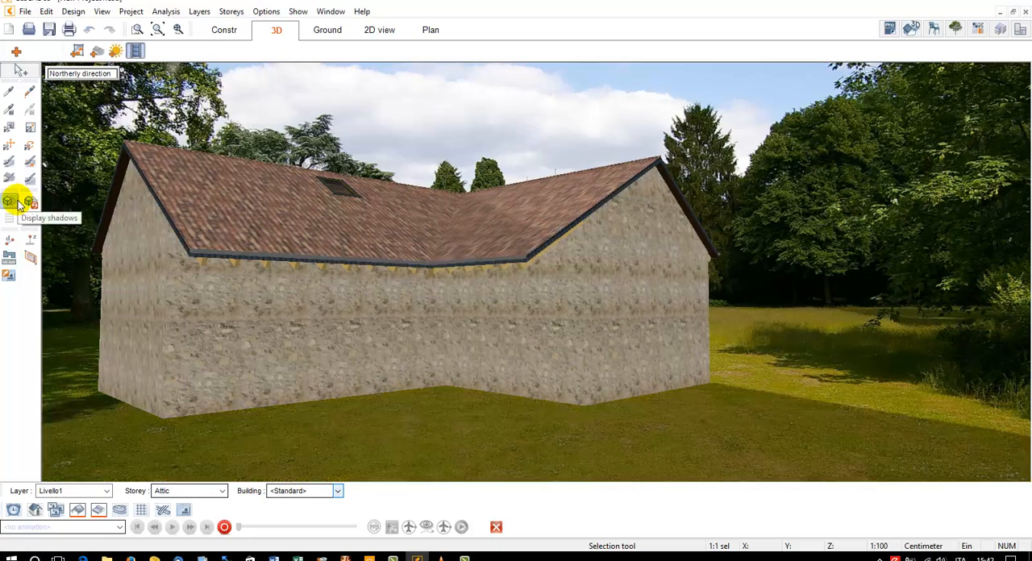
# Switch the view's timing back to Day and refresh the shadows
pyautogui.click(102, 11)
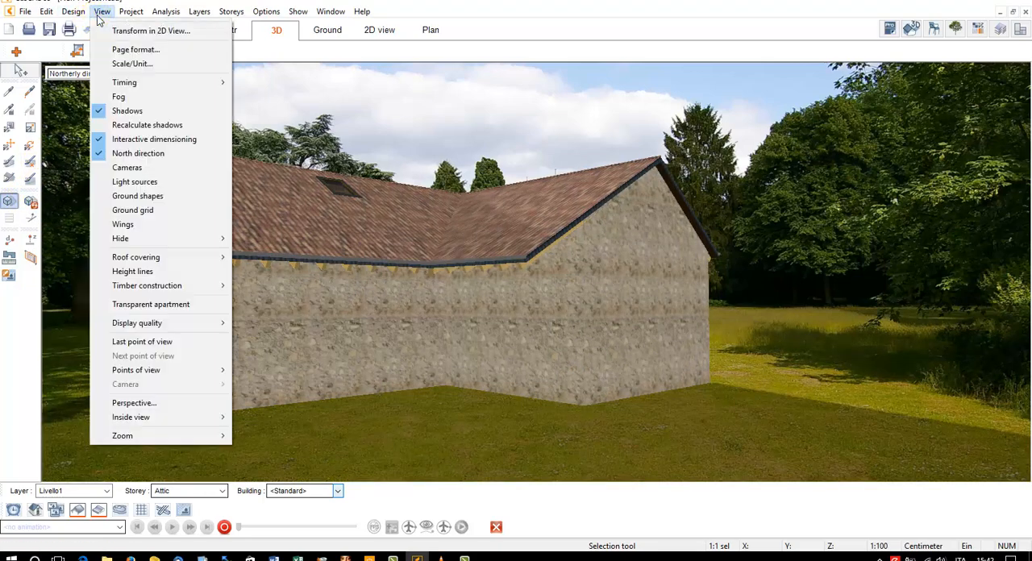
pyautogui.moveTo(122, 83)
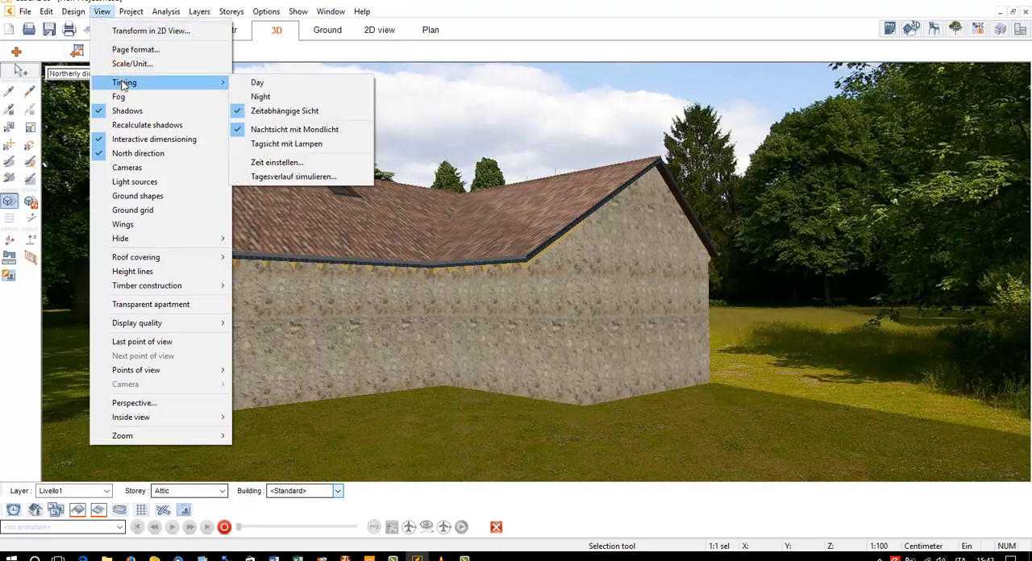
pyautogui.click(254, 84)
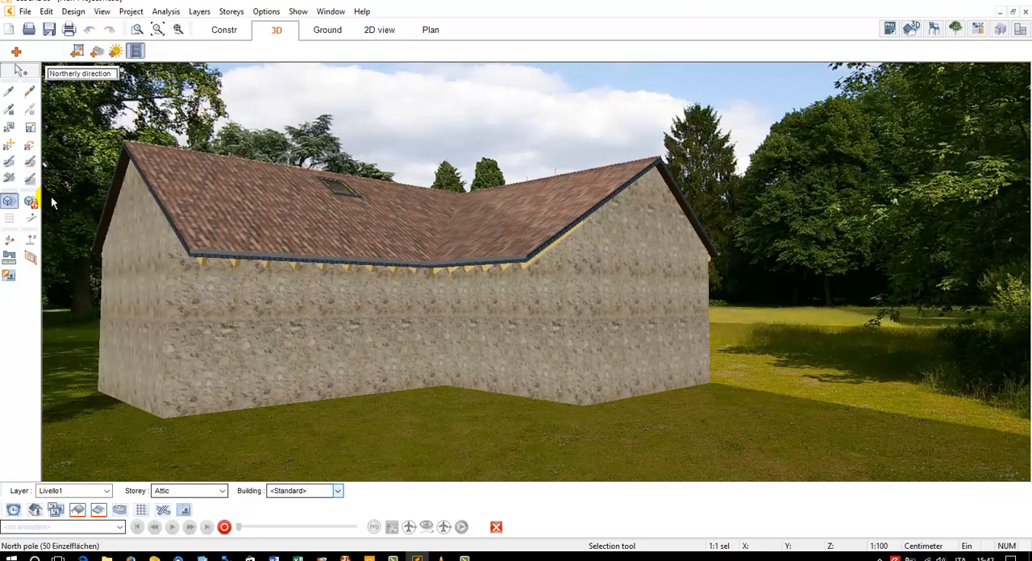
pyautogui.click(31, 202)
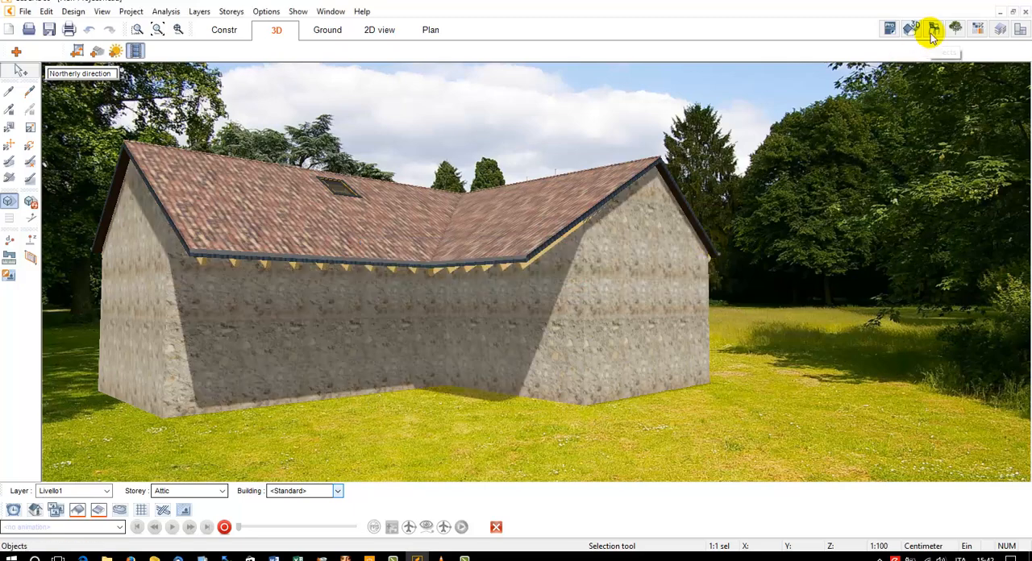
# Look through the Astratte a colori figures among the catalogue's Persone bitmaps and open the Bambini folder within Fotografie
pyautogui.click(956, 28)
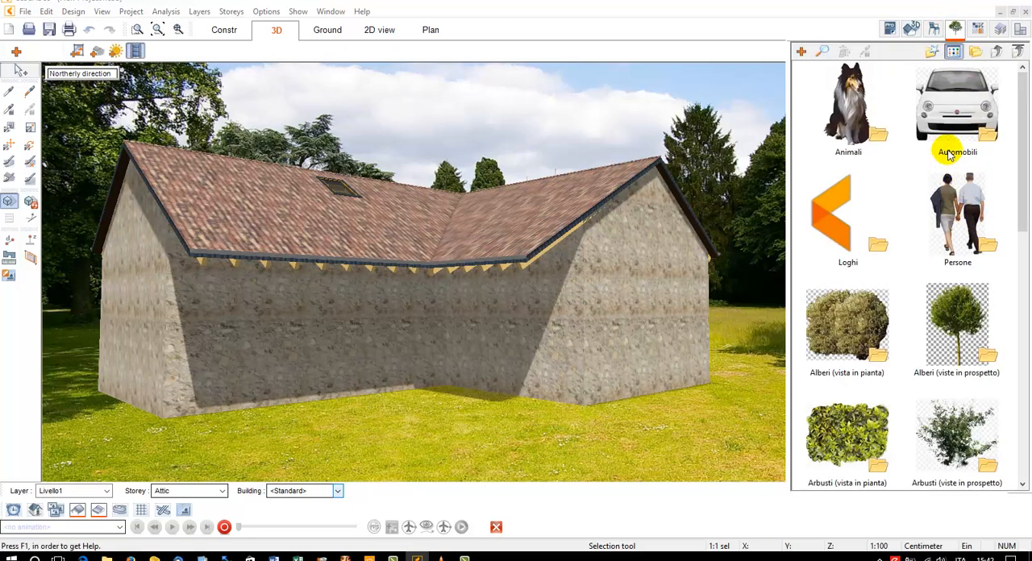
pyautogui.doubleClick(959, 227)
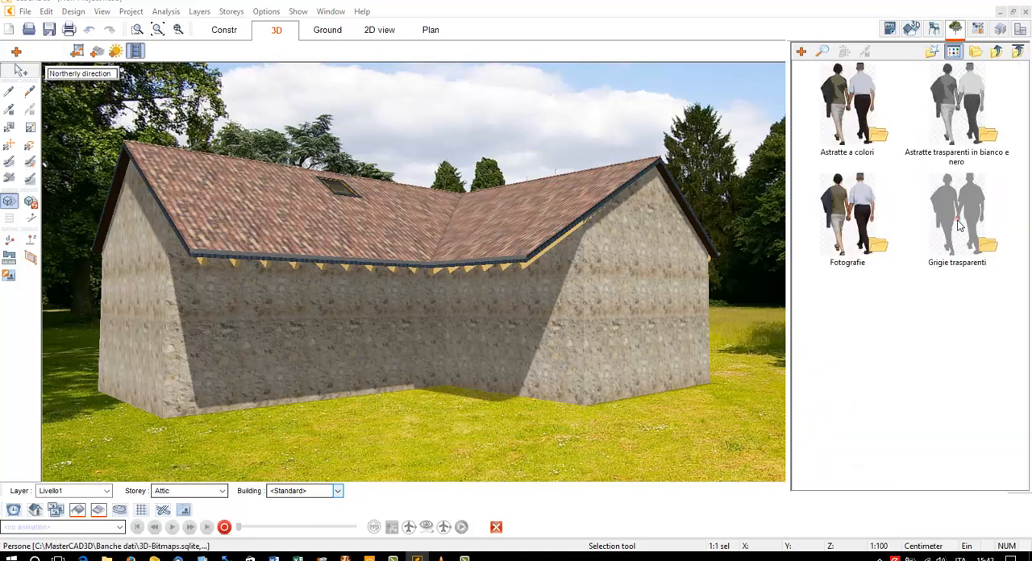
pyautogui.doubleClick(841, 123)
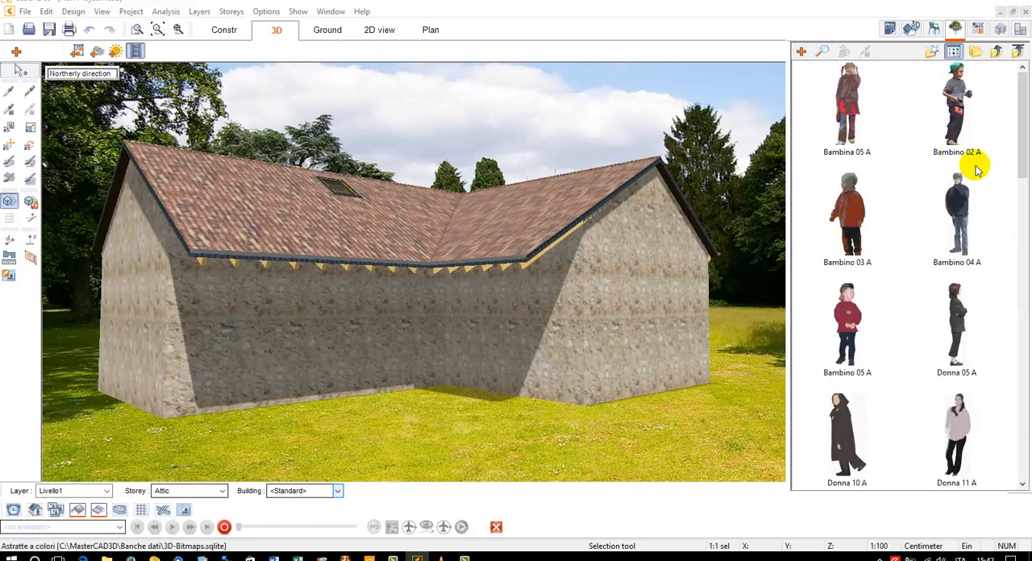
pyautogui.click(1022, 208)
pyautogui.scroll(2, 1022, 207)
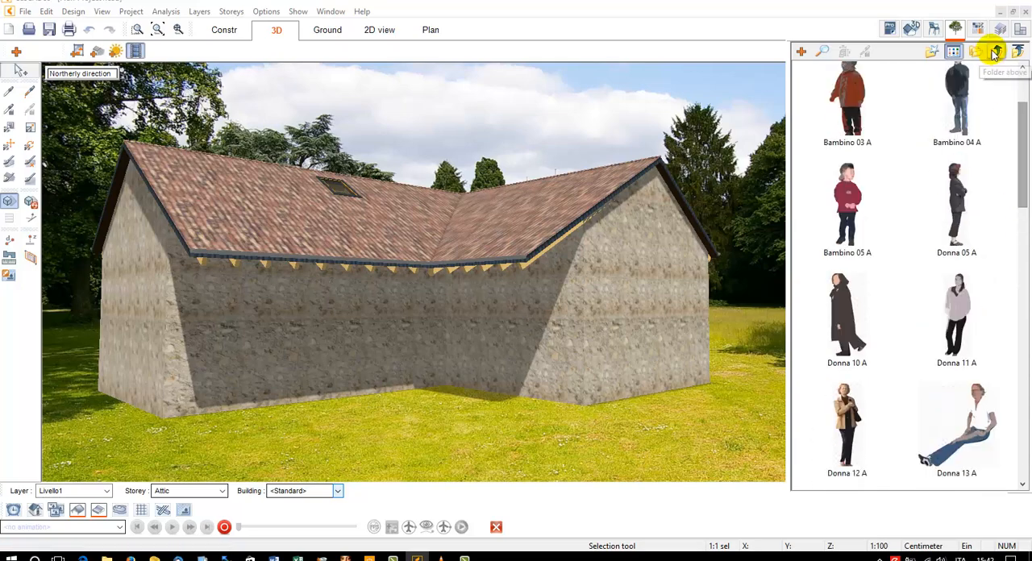
pyautogui.click(996, 51)
pyautogui.doubleClick(857, 234)
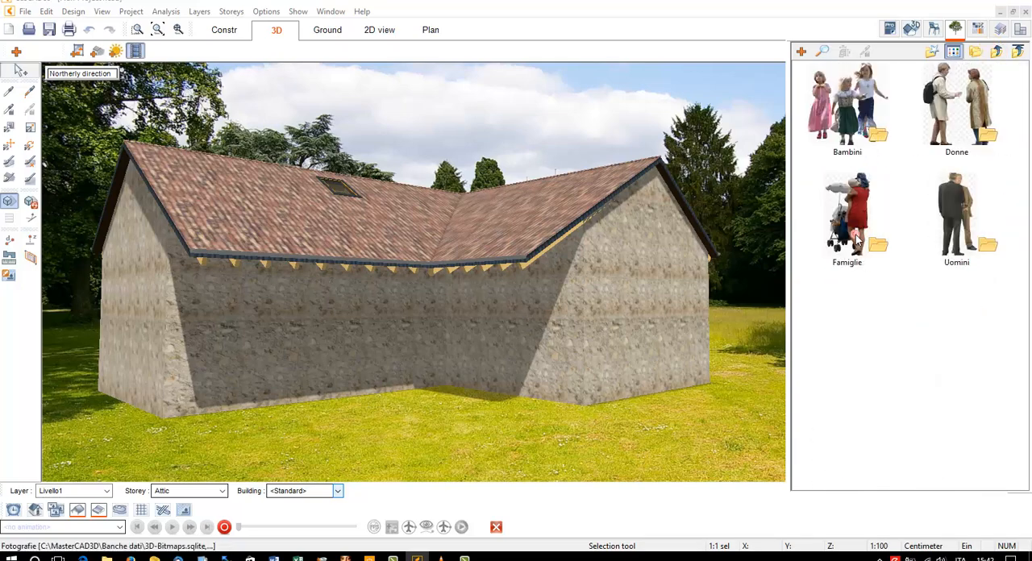
pyautogui.doubleClick(857, 139)
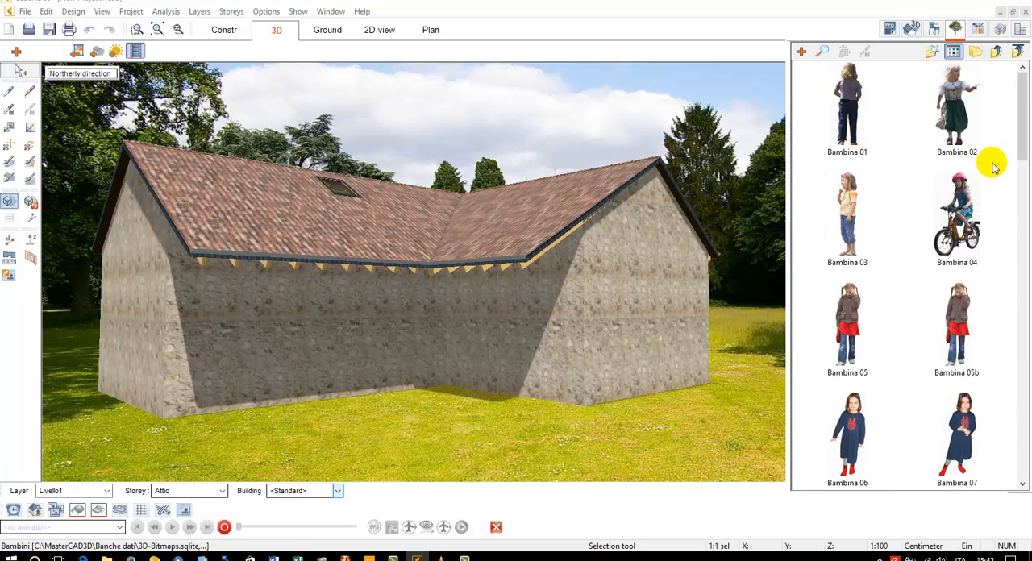
# Try to place the Bambina 02 figure on the grass in front of the building and return to the Fotografie folder
pyautogui.click(960, 133)
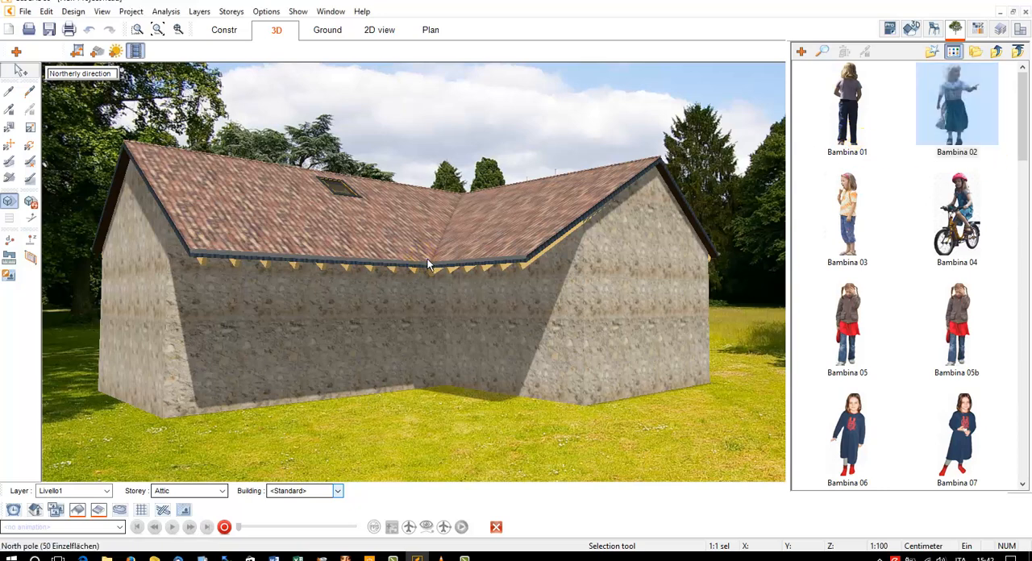
pyautogui.rightClick(427, 260)
pyautogui.click(949, 107)
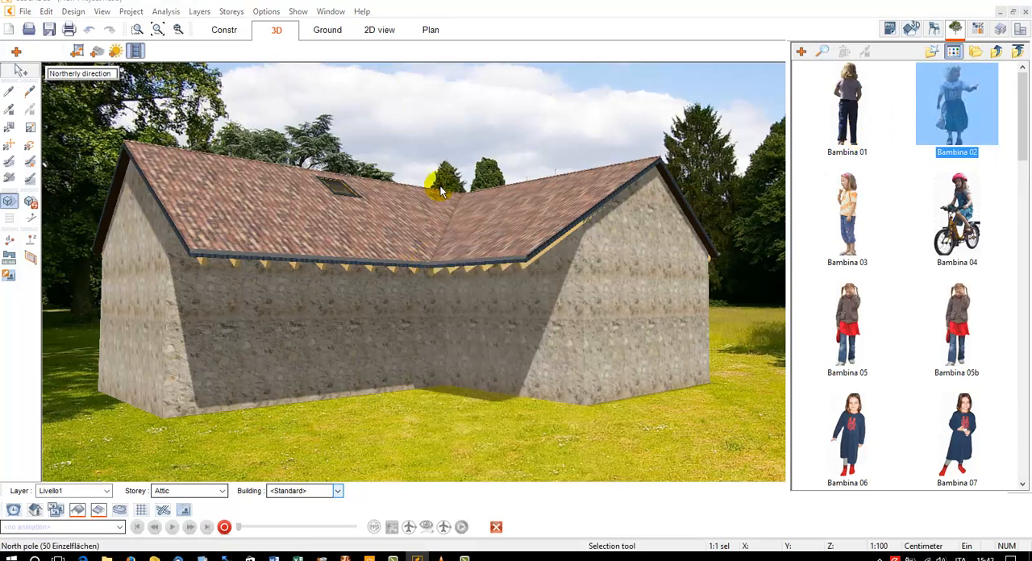
pyautogui.moveTo(920, 133); pyautogui.dragTo(427, 303)
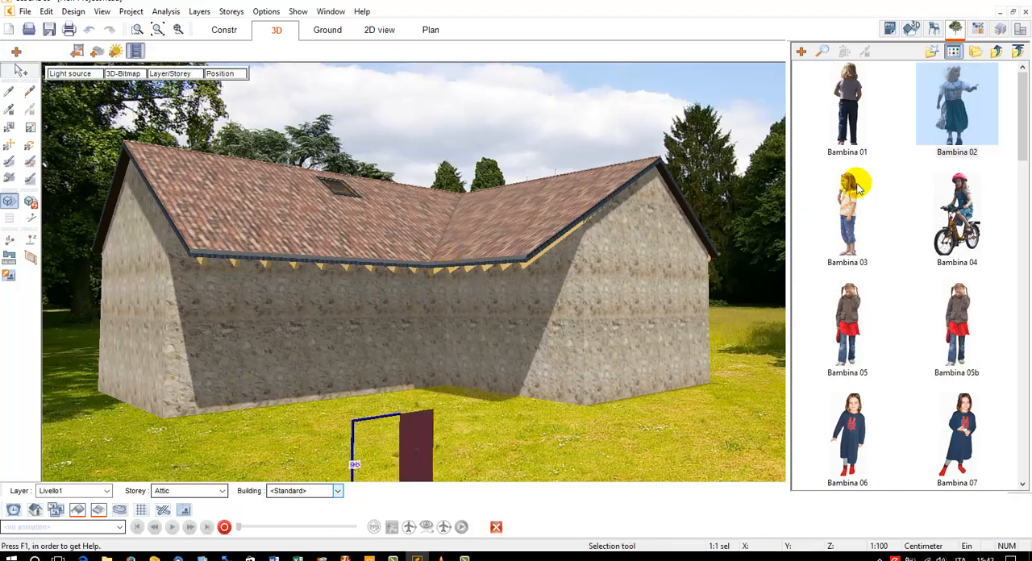
pyautogui.click(994, 95)
pyautogui.click(997, 52)
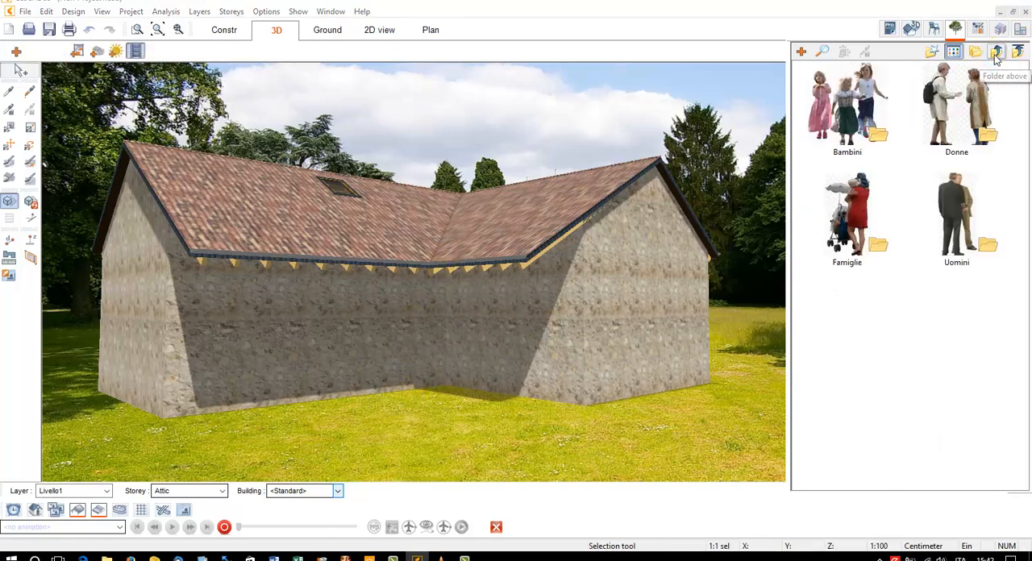
# Place the Acero di monte 01 tree from Alberi (viste in prospetto) on the lawn beside the building's gable wall and refresh the shadows
pyautogui.click(997, 52)
pyautogui.click(996, 52)
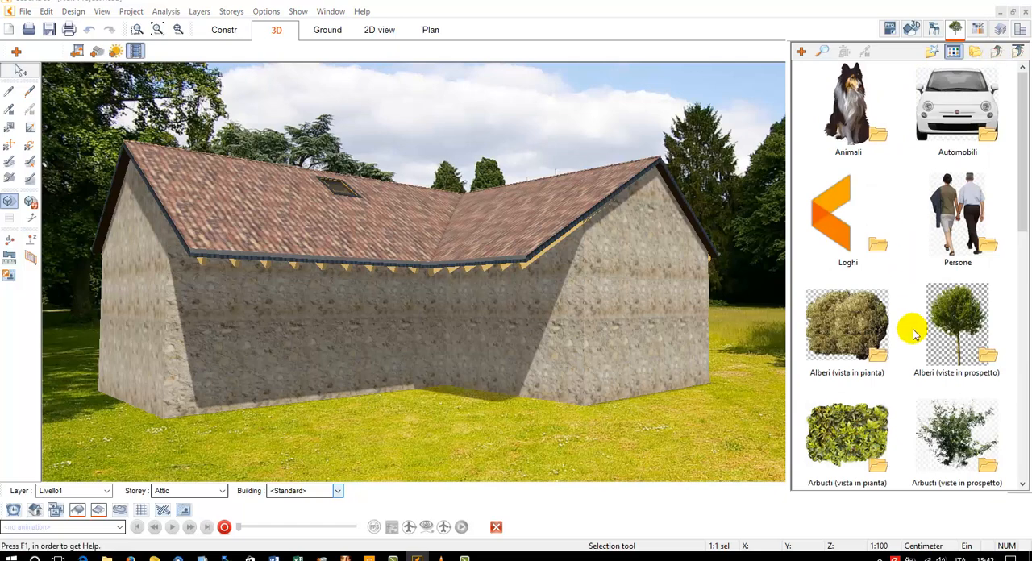
pyautogui.doubleClick(962, 324)
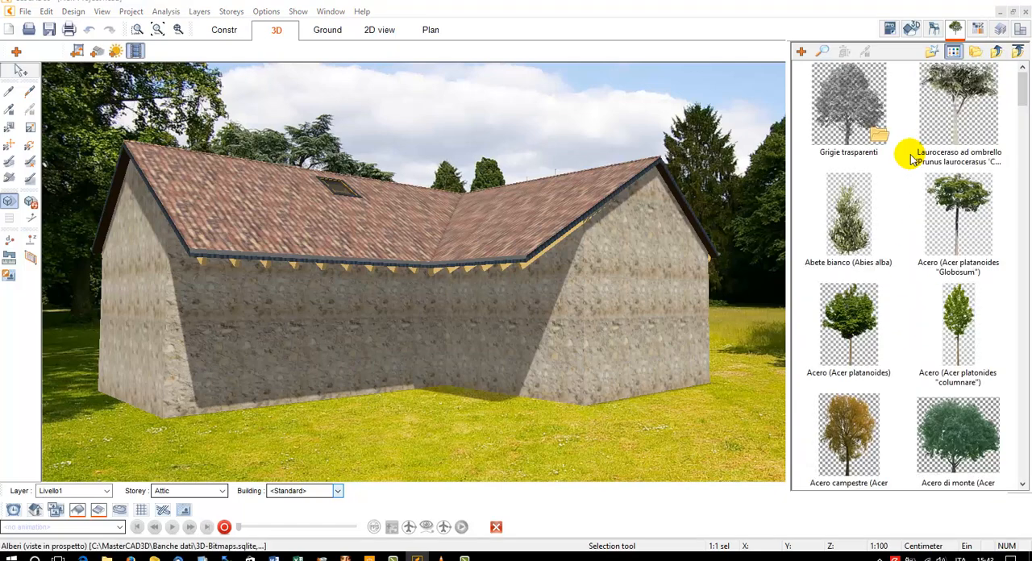
pyautogui.scroll(-5, 1010, 314)
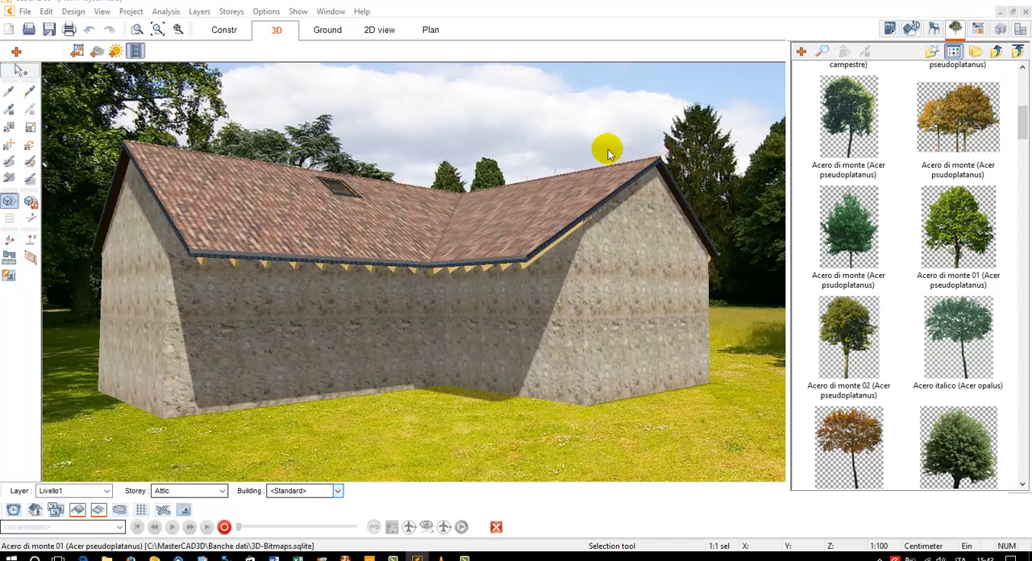
pyautogui.click(943, 218)
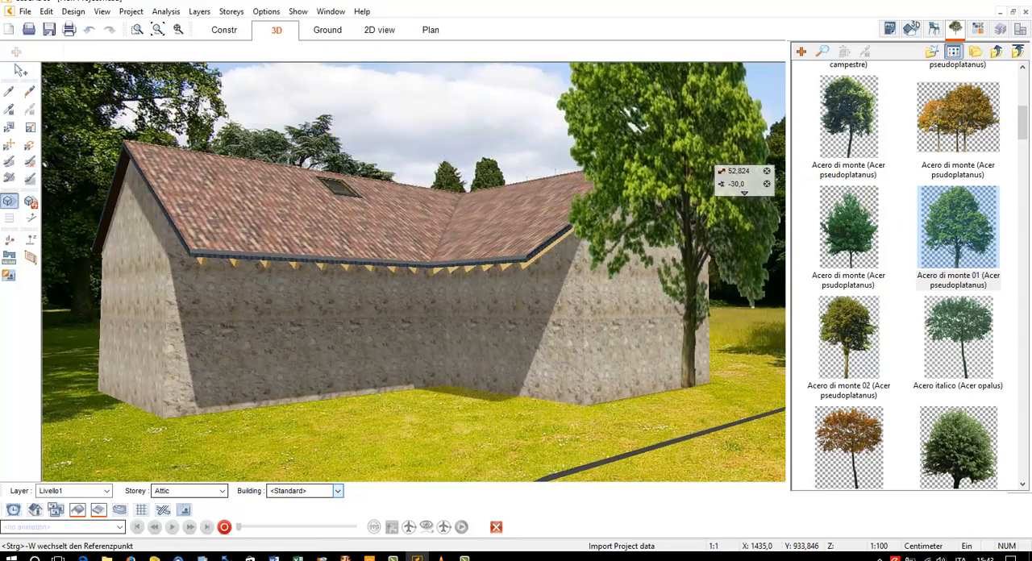
pyautogui.click(955, 28)
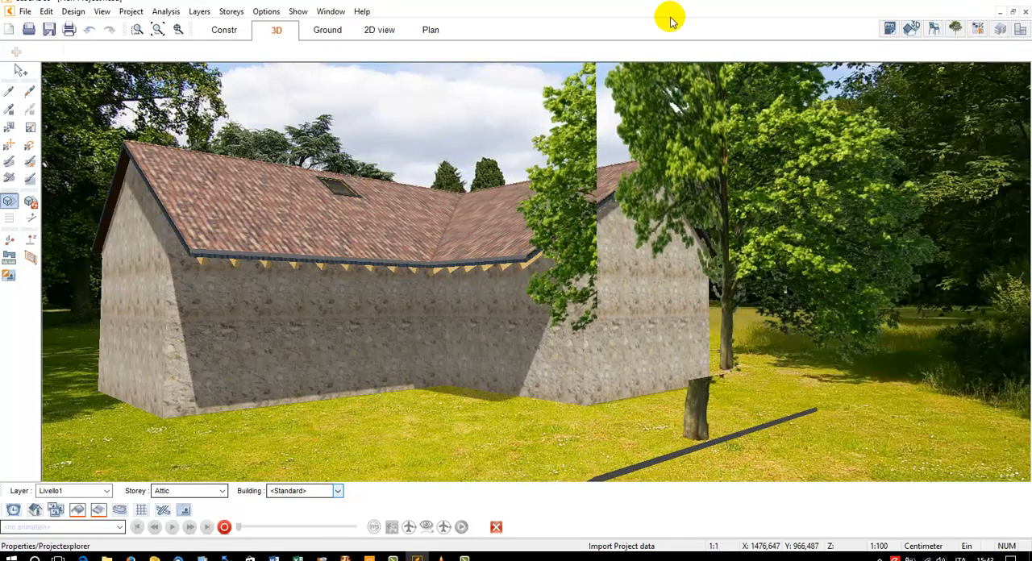
pyautogui.click(756, 141)
pyautogui.moveTo(725, 190); pyautogui.dragTo(810, 194)
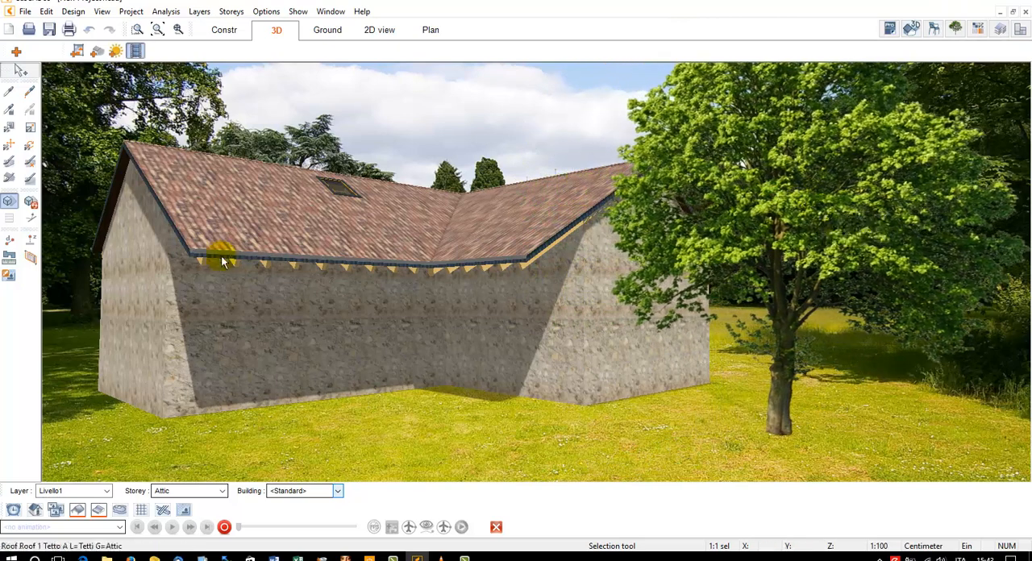
pyautogui.click(29, 201)
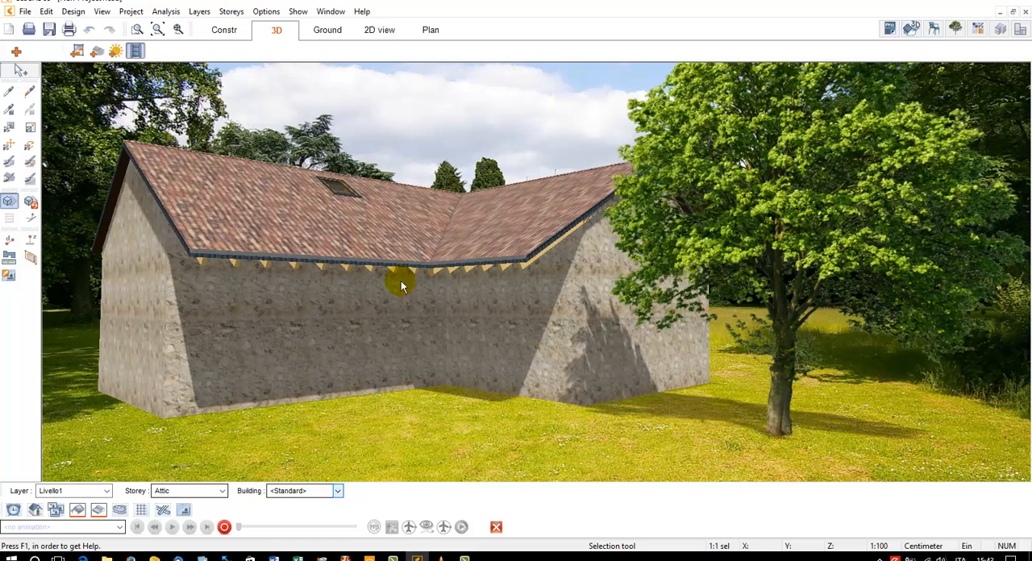
# Place an Elicriso lucido flower from the Giardino objects' Fiori folder on the lawn and check its position in construction mode
pyautogui.click(934, 29)
pyautogui.doubleClick(936, 284)
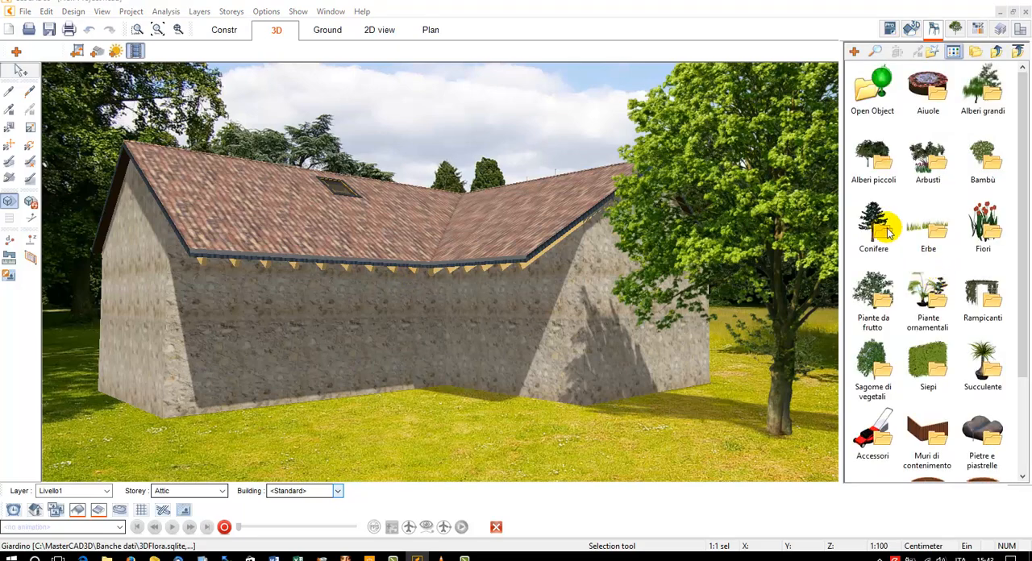
pyautogui.doubleClick(984, 224)
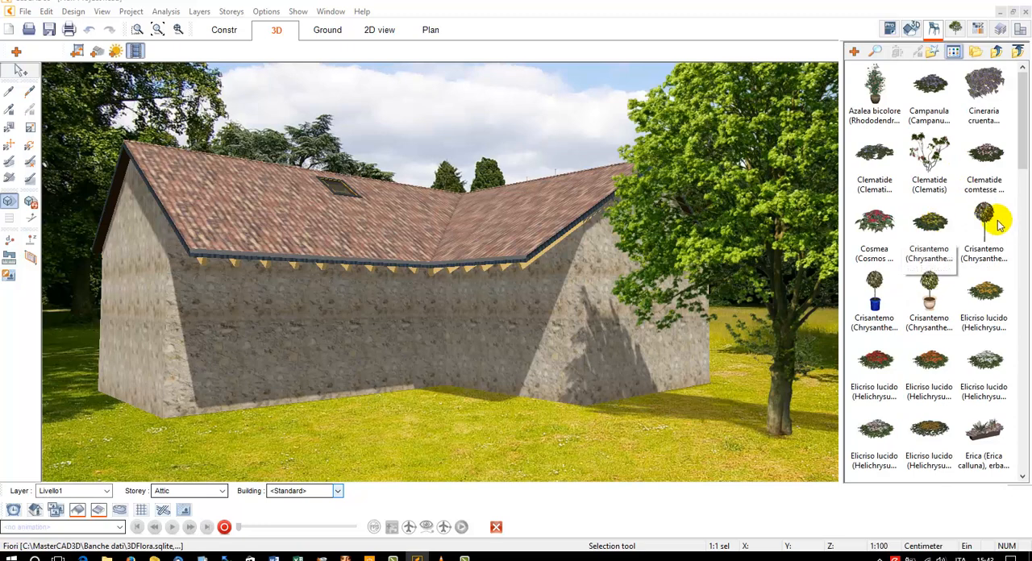
pyautogui.click(877, 363)
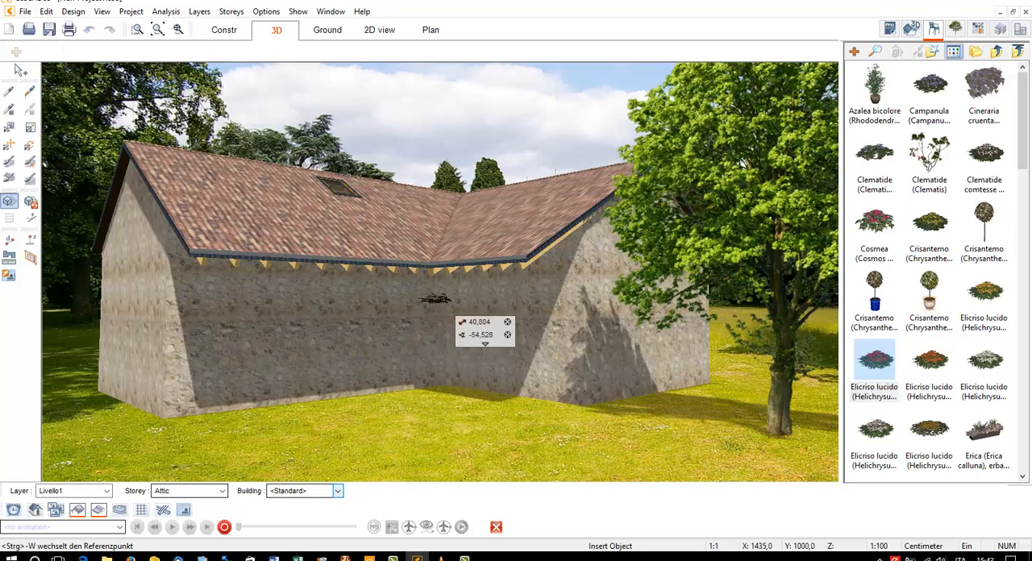
pyautogui.press('Escape')
pyautogui.click(231, 36)
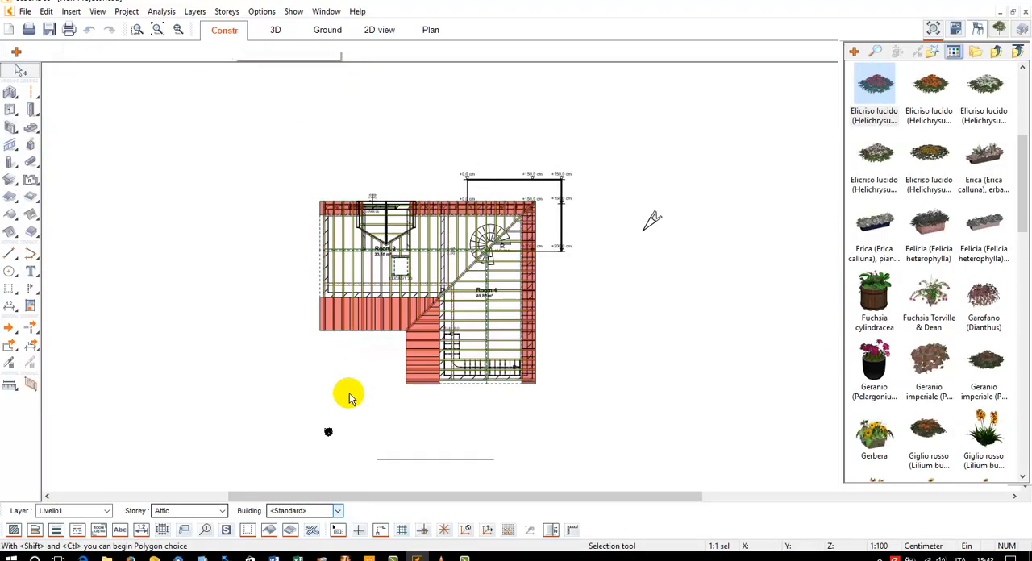
pyautogui.click(276, 30)
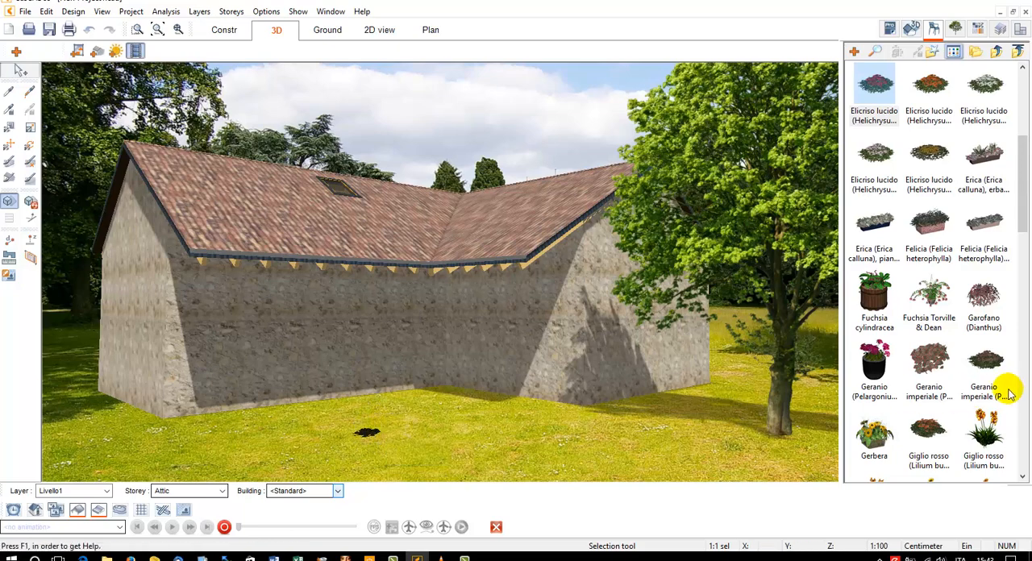
# Place the Orecchie di elefante potted plant from Piante ornamentali on the lawn in front of the building's long wall
pyautogui.scroll(-5, 1022, 390)
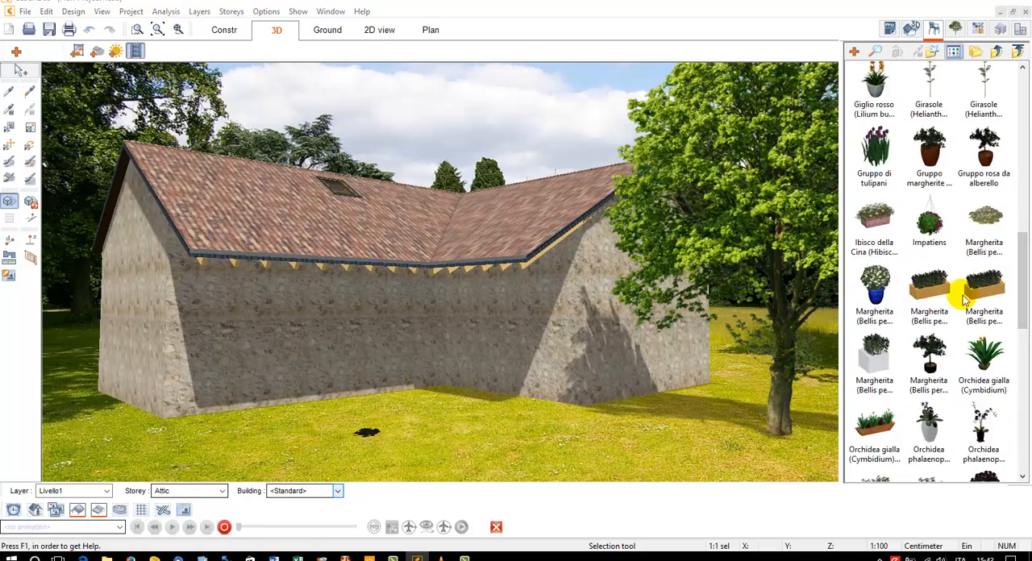
pyautogui.click(997, 51)
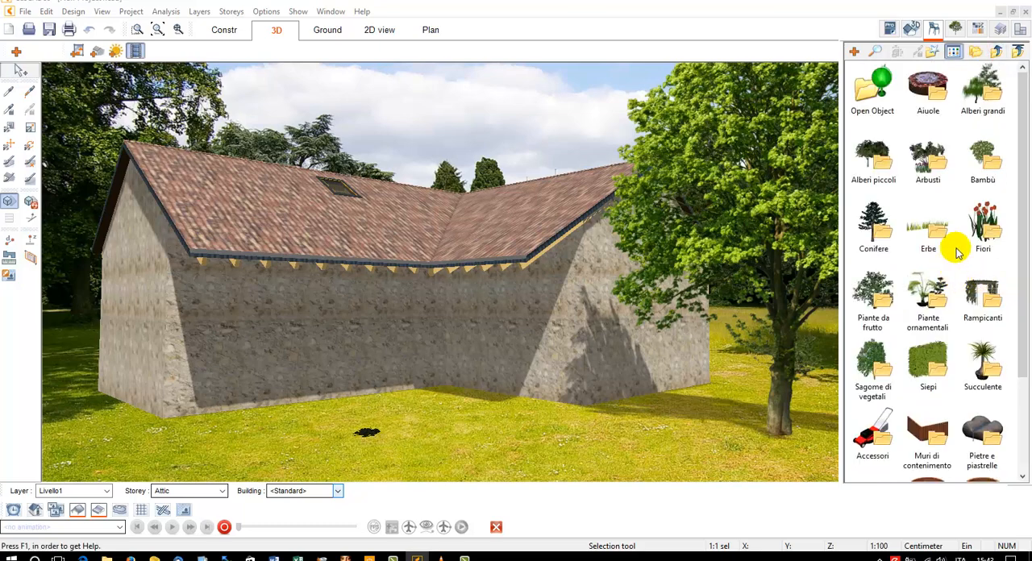
pyautogui.doubleClick(940, 294)
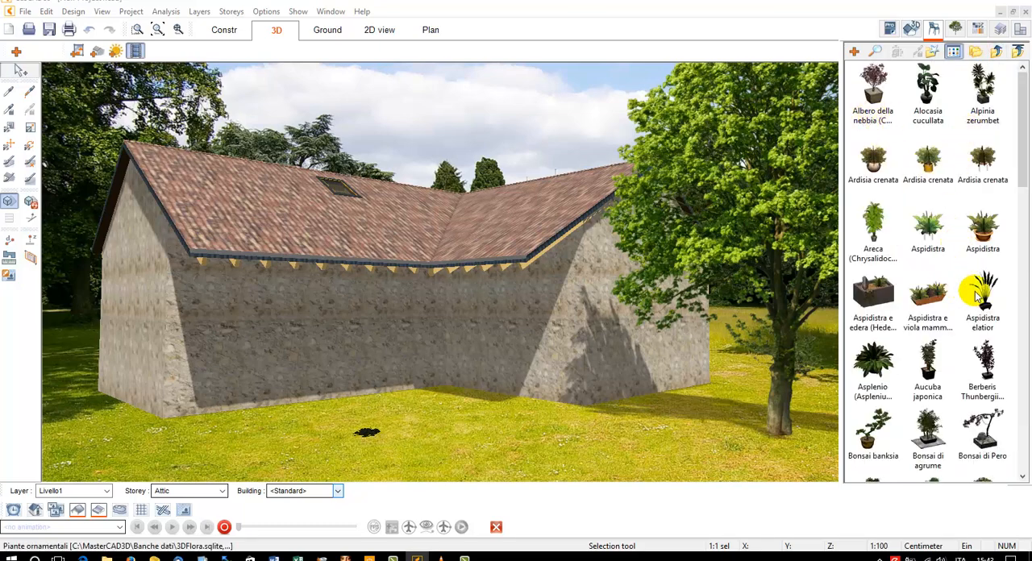
pyautogui.click(1022, 221)
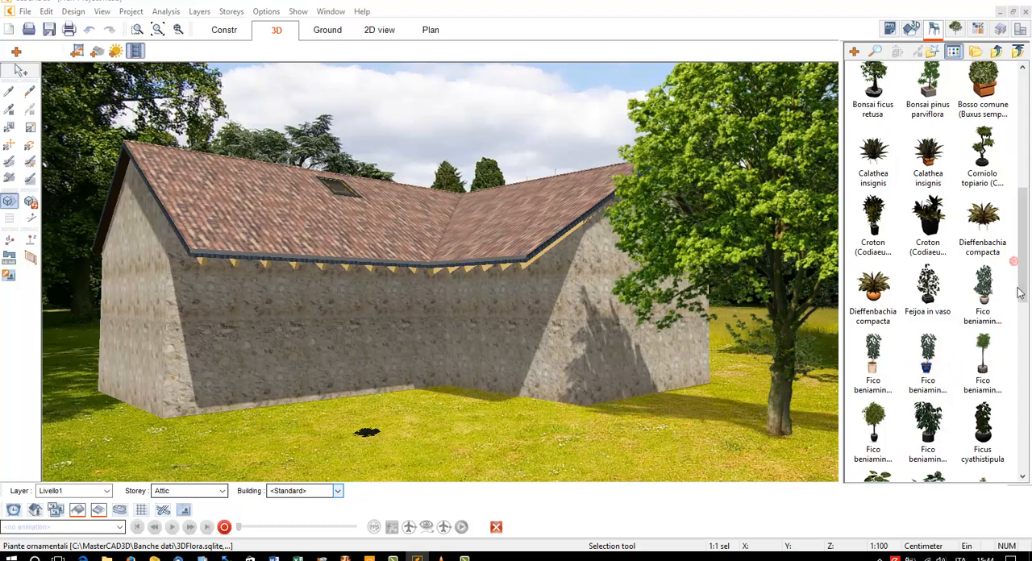
pyautogui.moveTo(1020, 294); pyautogui.dragTo(1007, 408)
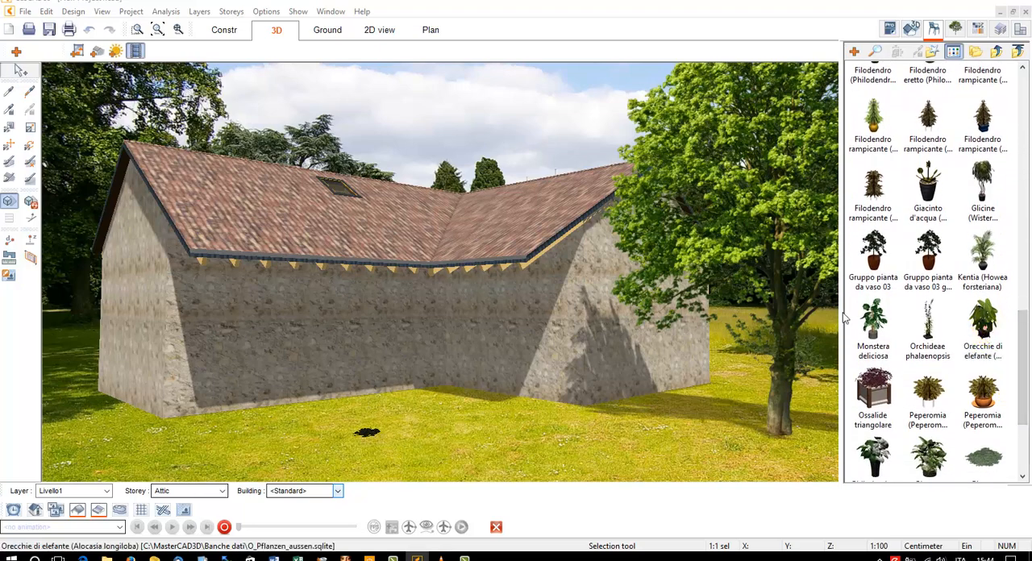
pyautogui.click(983, 322)
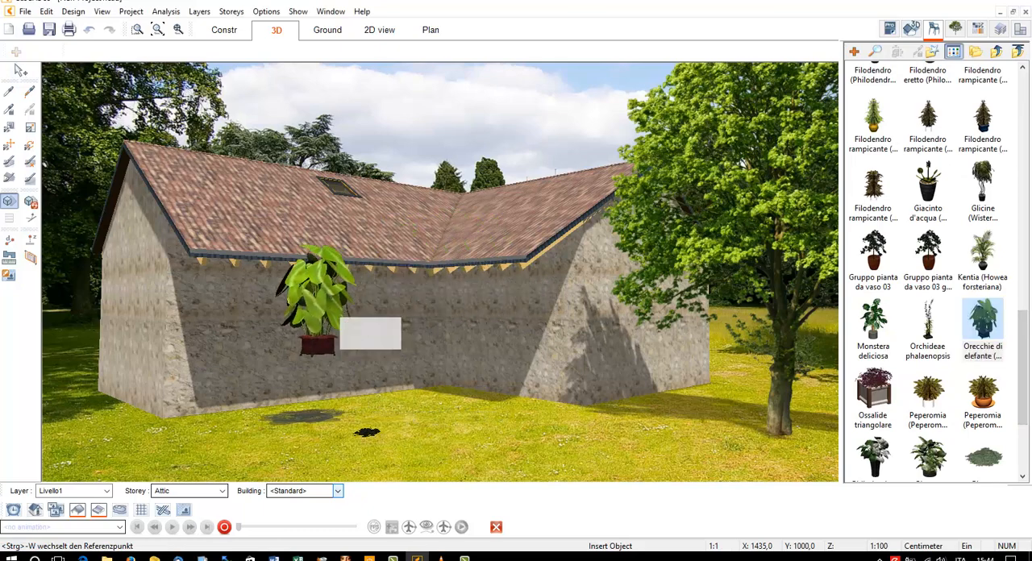
pyautogui.click(300, 319)
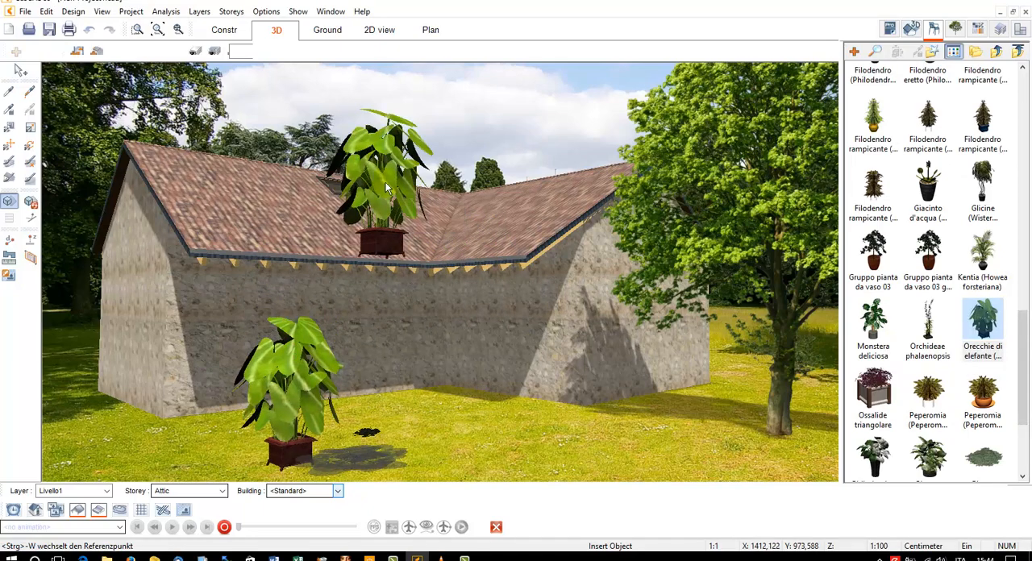
pyautogui.press('Escape')
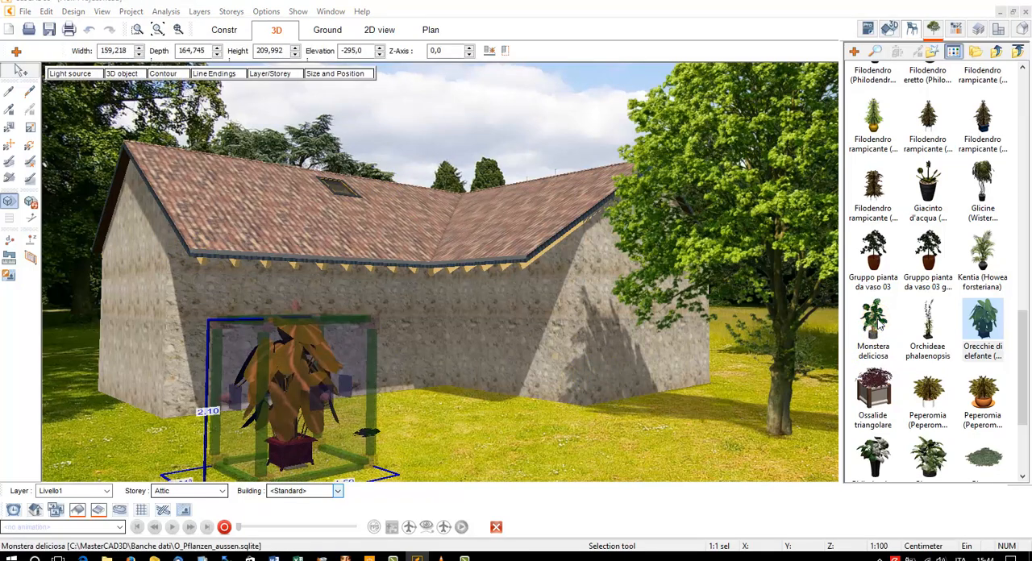
# Replace the potted plant with Monstera deliciosa and shift it slightly across the lawn
pyautogui.click(877, 323)
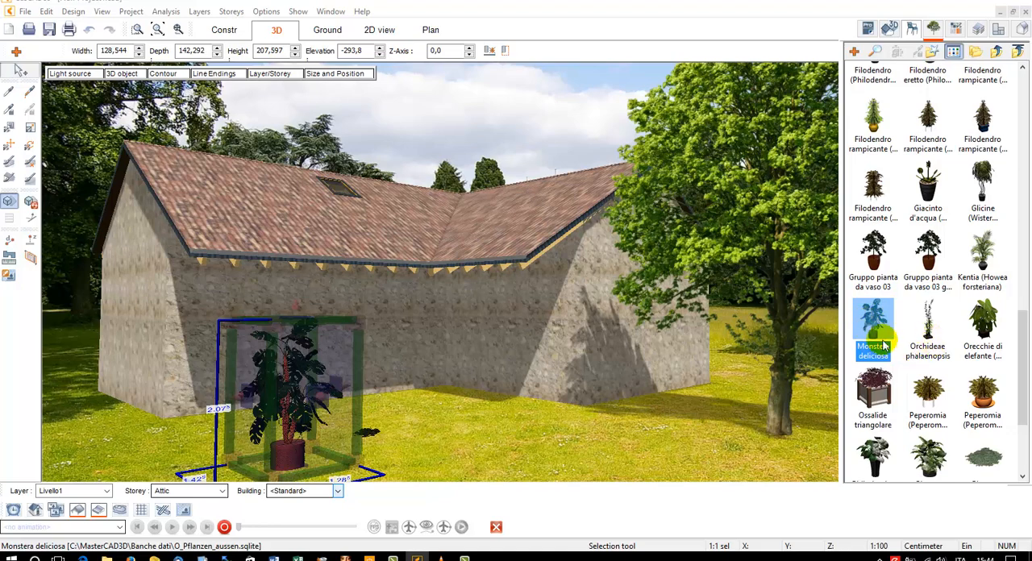
pyautogui.moveTo(292, 454); pyautogui.dragTo(254, 435)
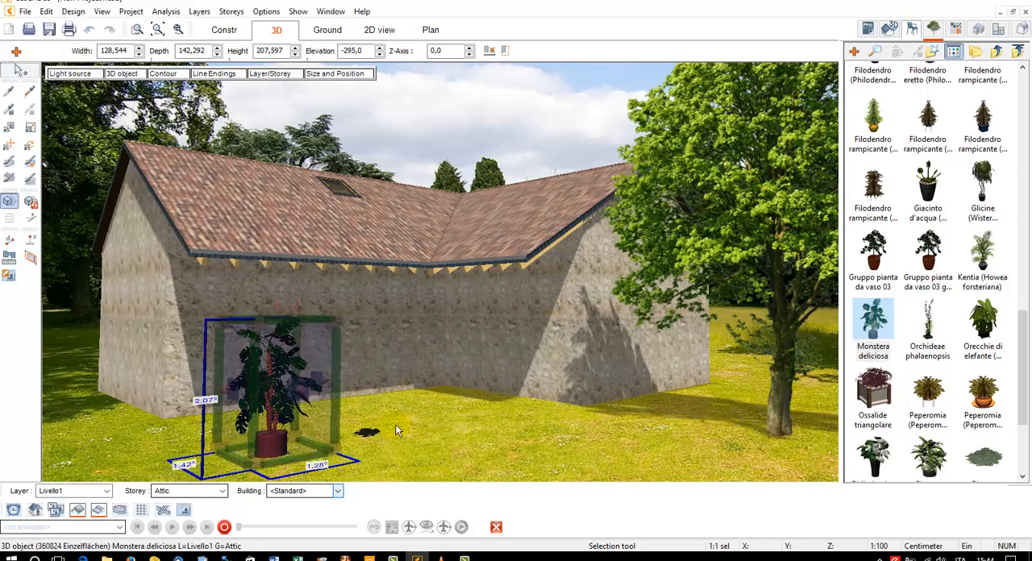
# Delete the small dark flower from the lawn, refresh the shadows and close the objects catalogue
pyautogui.click(373, 436)
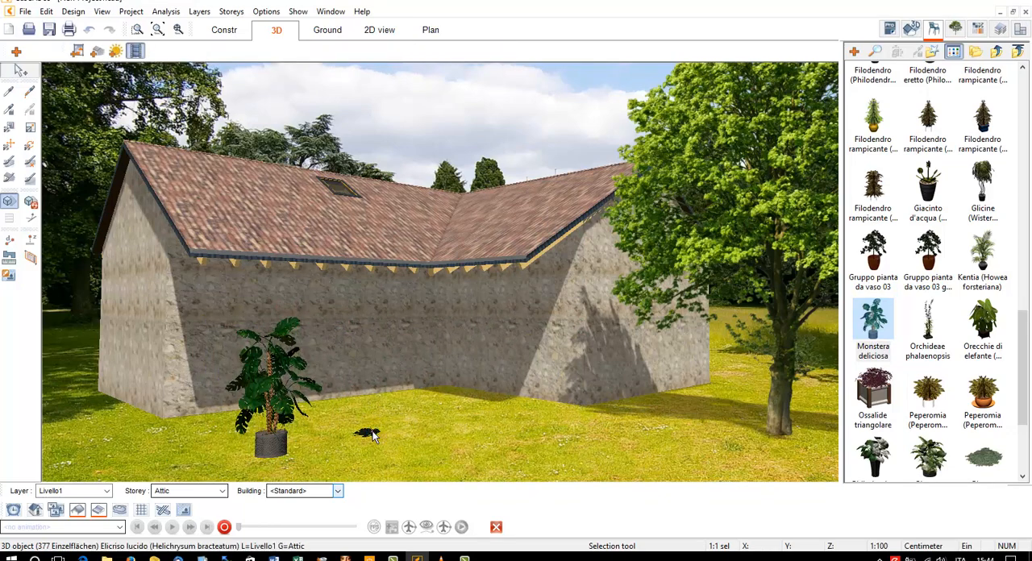
pyautogui.click(30, 202)
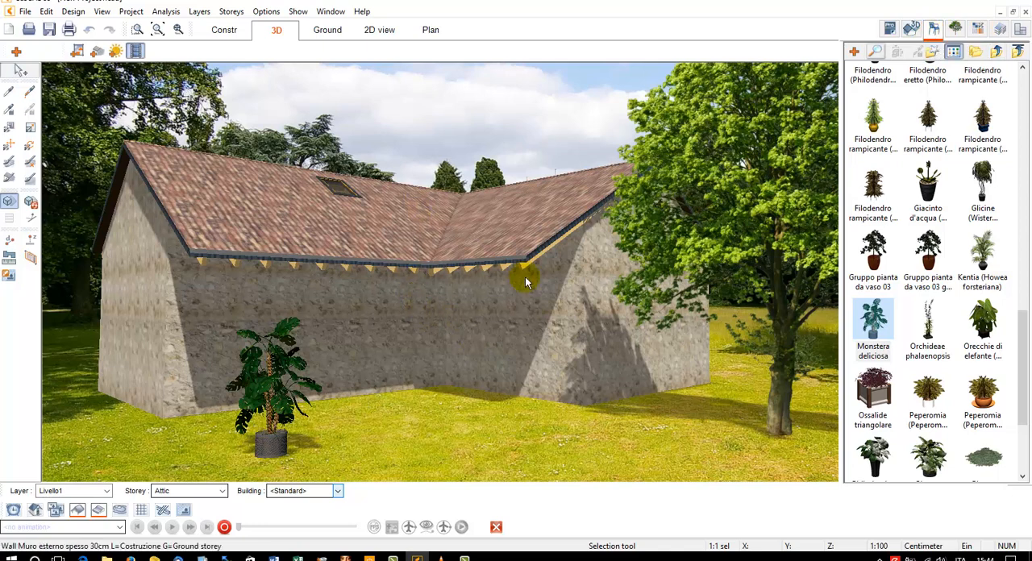
pyautogui.click(934, 31)
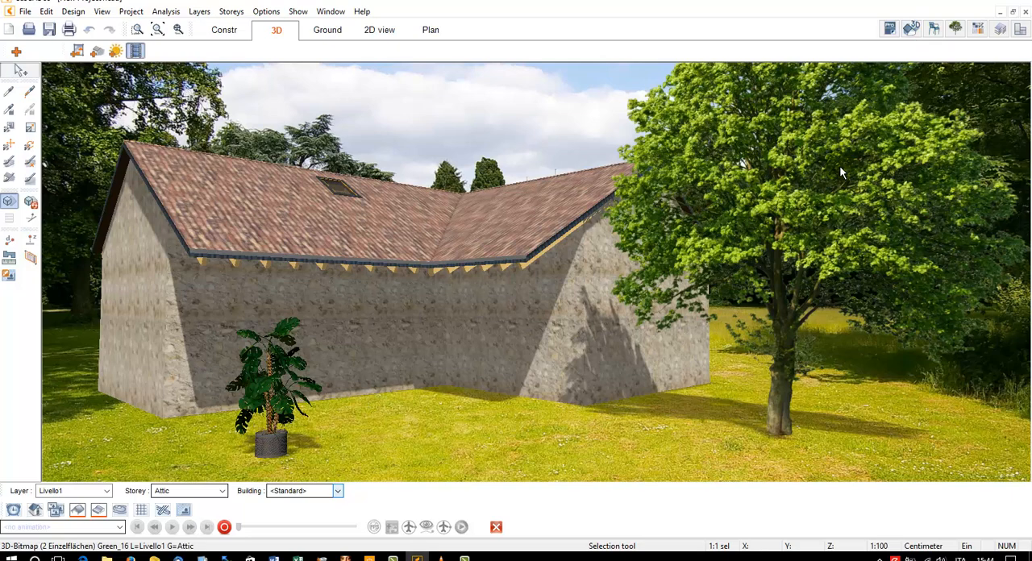
# Delete the large maple tree and the potted Monstera deliciosa from the lawn
pyautogui.click(772, 188)
pyautogui.press('Delete')
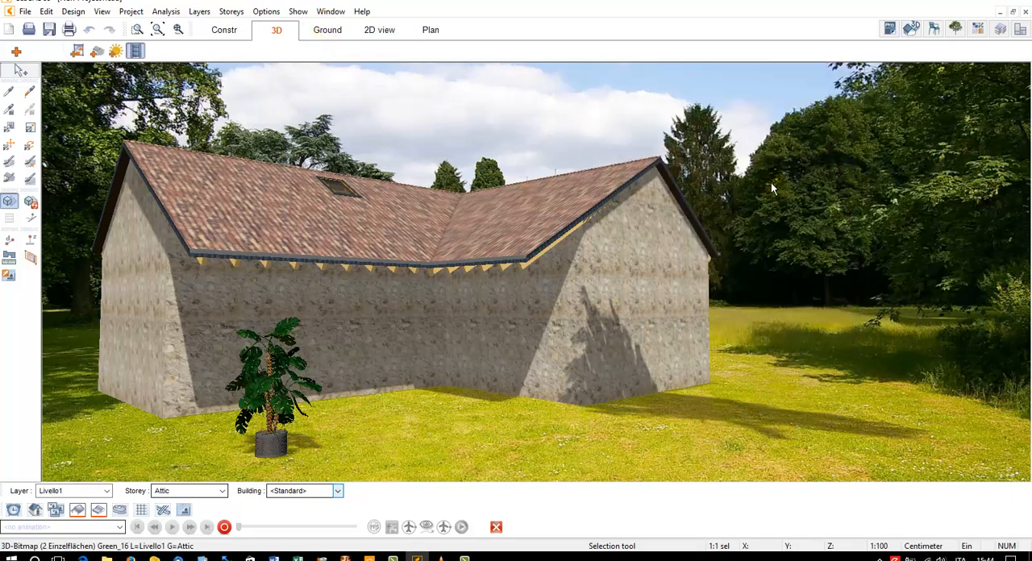
pyautogui.click(271, 452)
pyautogui.press('Delete')
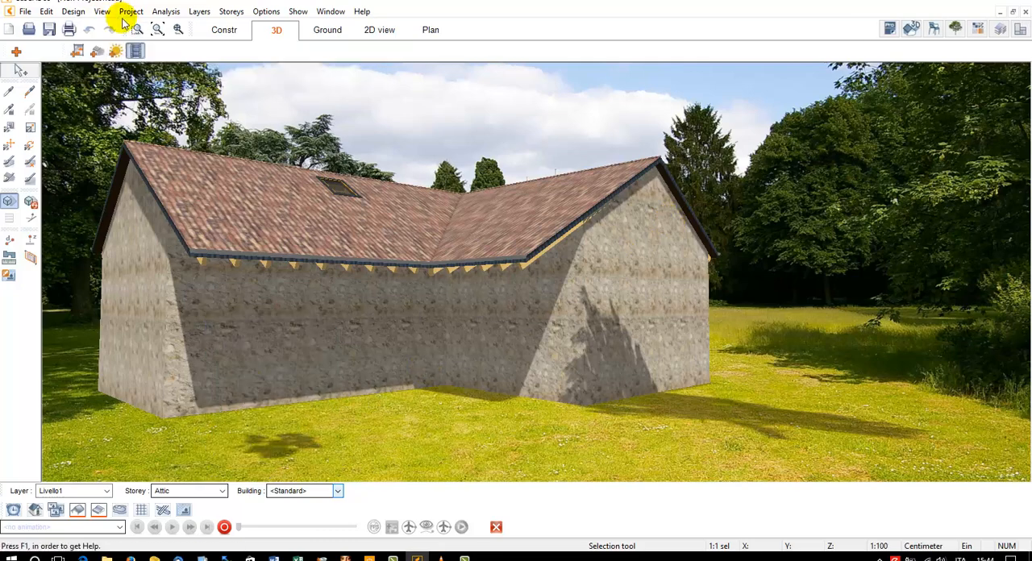
# Assign the Erba 03 grass material from the Terreno materials' Prati folder to the ground around the building
pyautogui.click(955, 29)
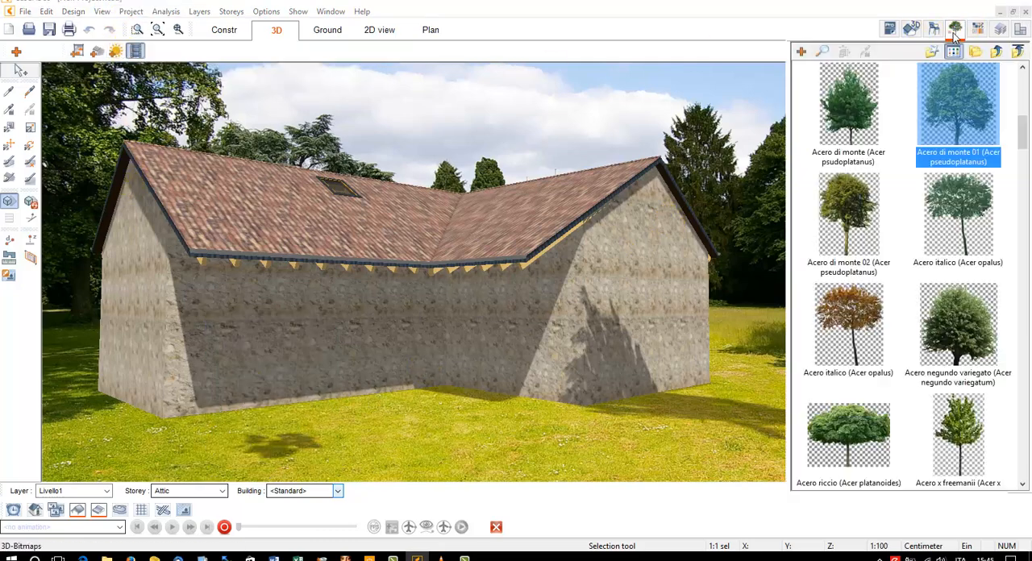
pyautogui.click(977, 29)
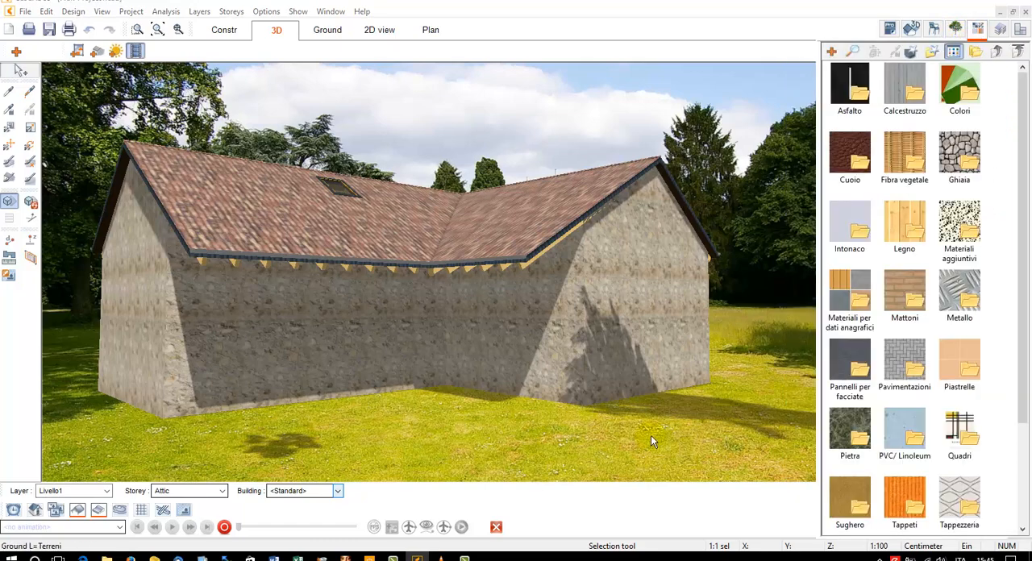
pyautogui.click(1024, 442)
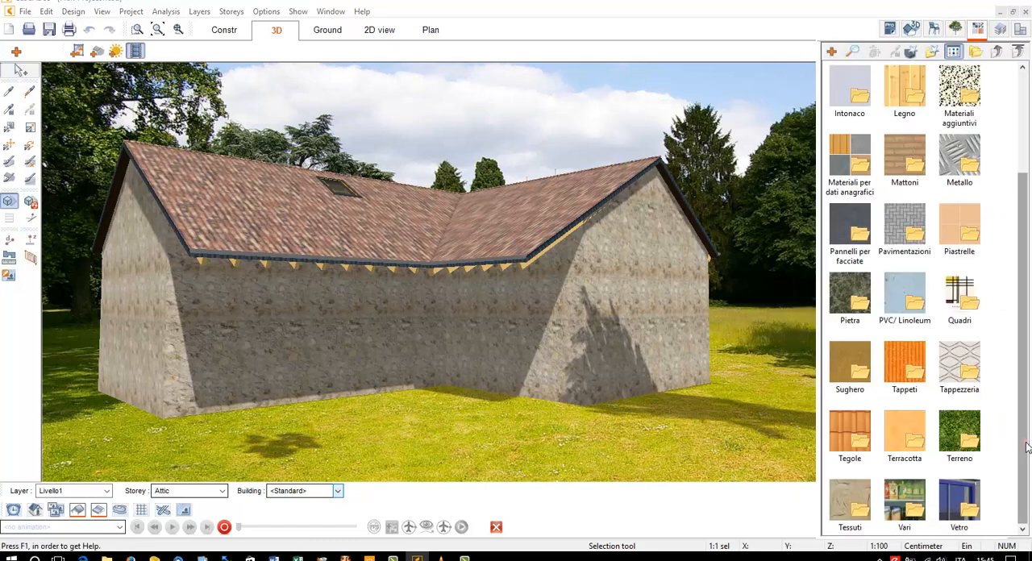
pyautogui.doubleClick(964, 438)
pyautogui.doubleClick(906, 153)
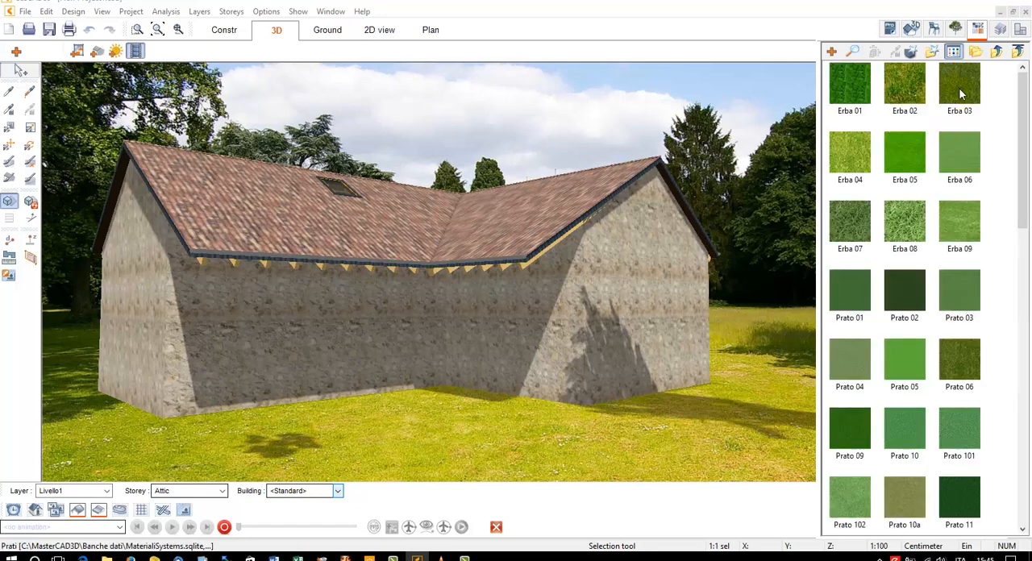
pyautogui.click(960, 88)
pyautogui.click(697, 405)
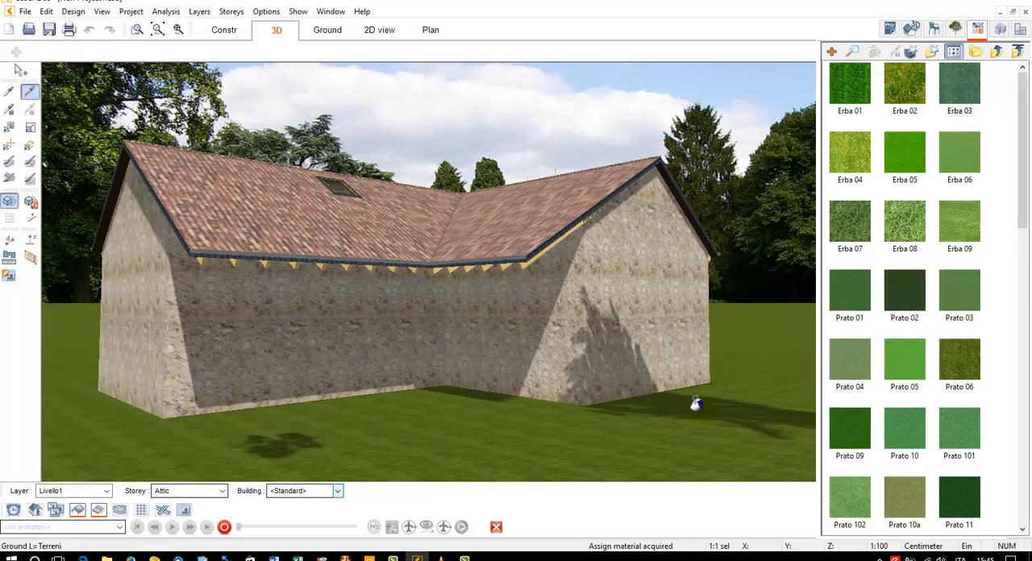
pyautogui.click(978, 29)
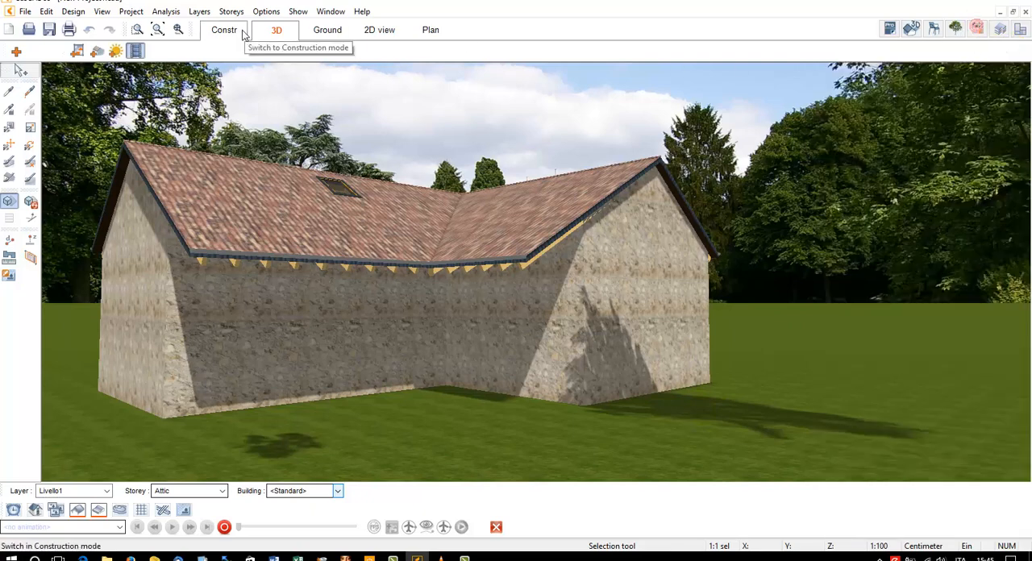
# Turn off the shadows in the 3D view and change the background type to Single colored background
pyautogui.click(9, 200)
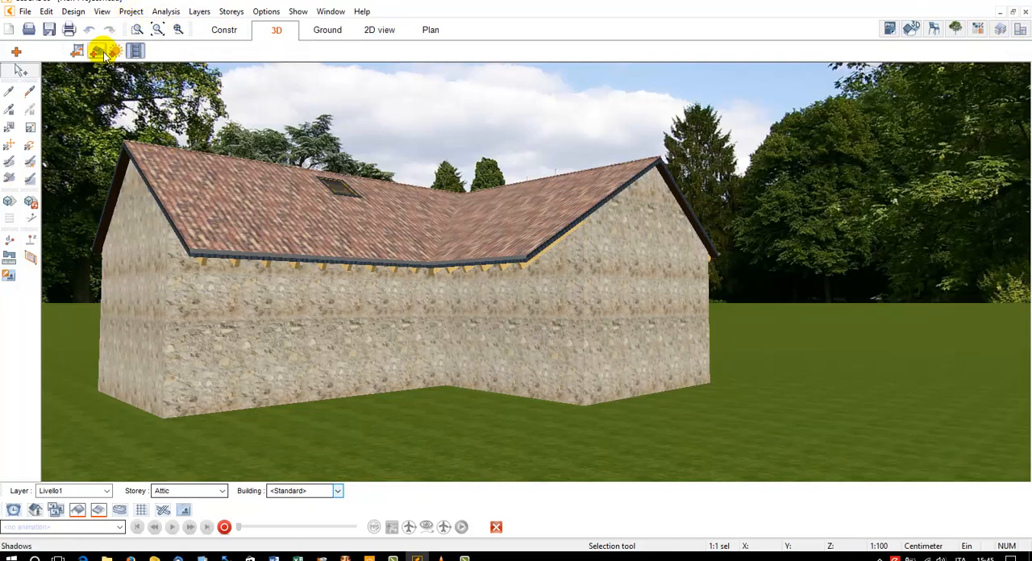
pyautogui.click(77, 51)
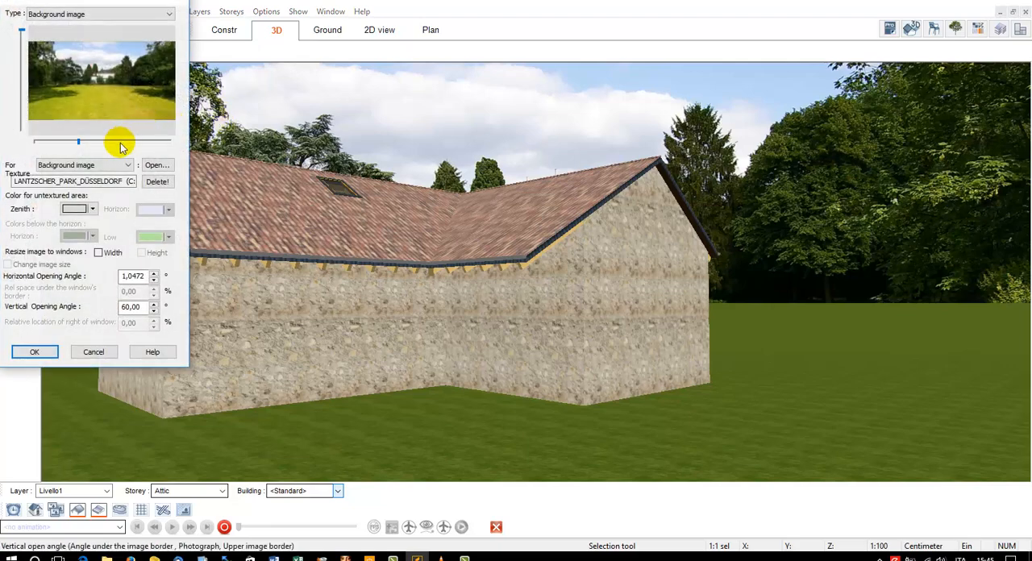
pyautogui.click(104, 14)
pyautogui.click(107, 27)
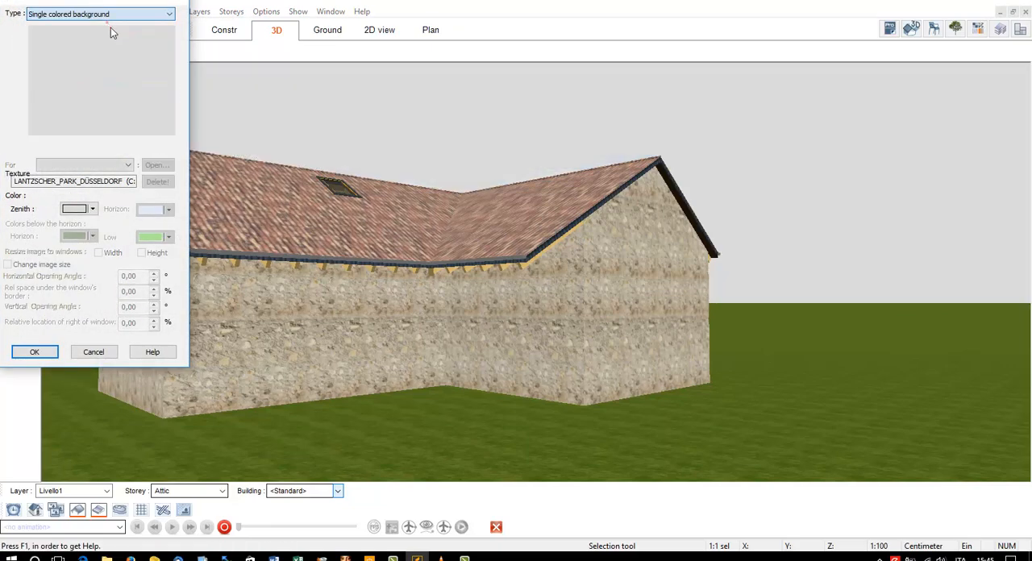
pyautogui.click(46, 353)
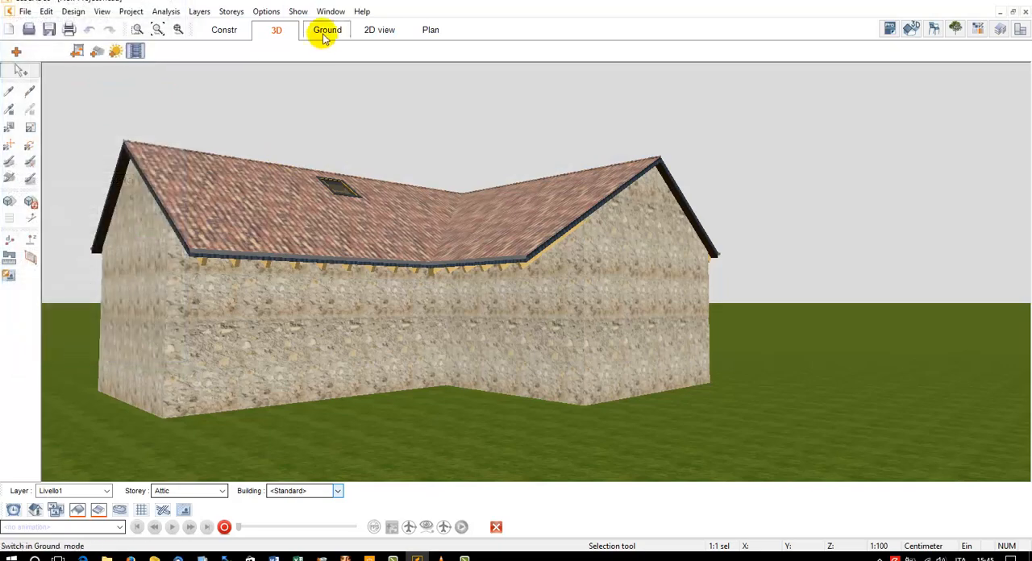
# Switch off the automatically created infinite ground shape around the building in the 3D view
pyautogui.click(325, 29)
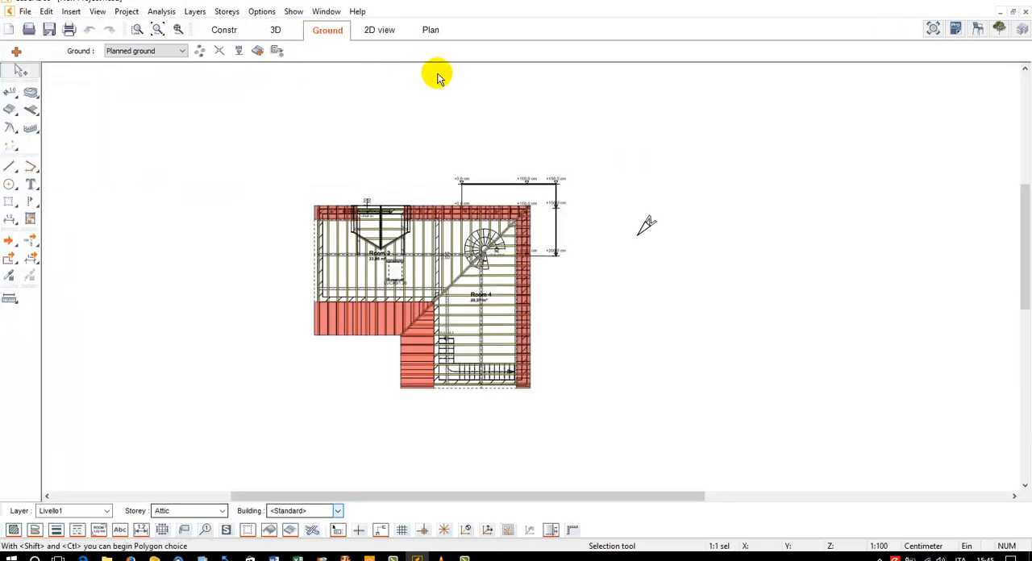
pyautogui.click(275, 30)
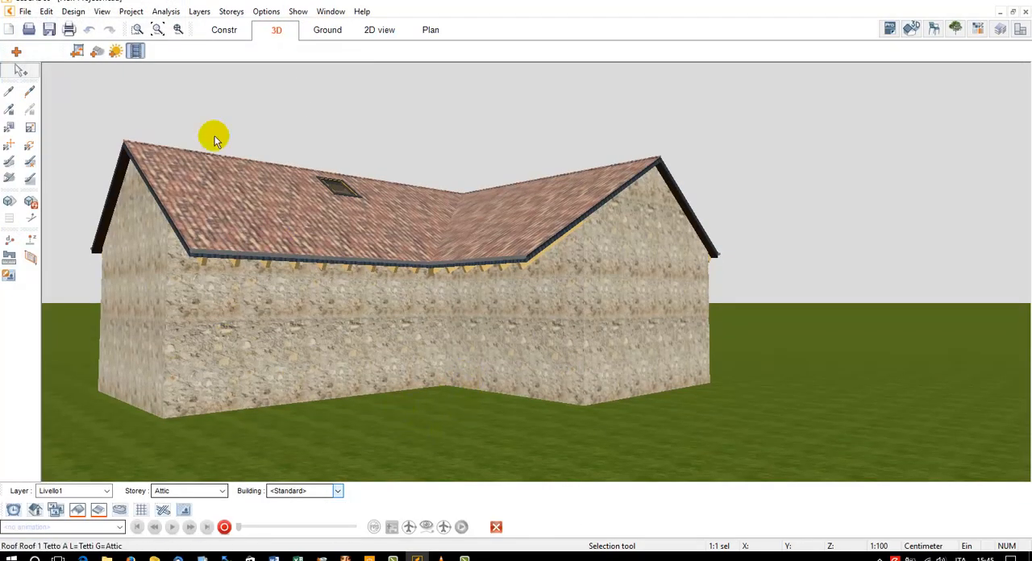
pyautogui.click(131, 11)
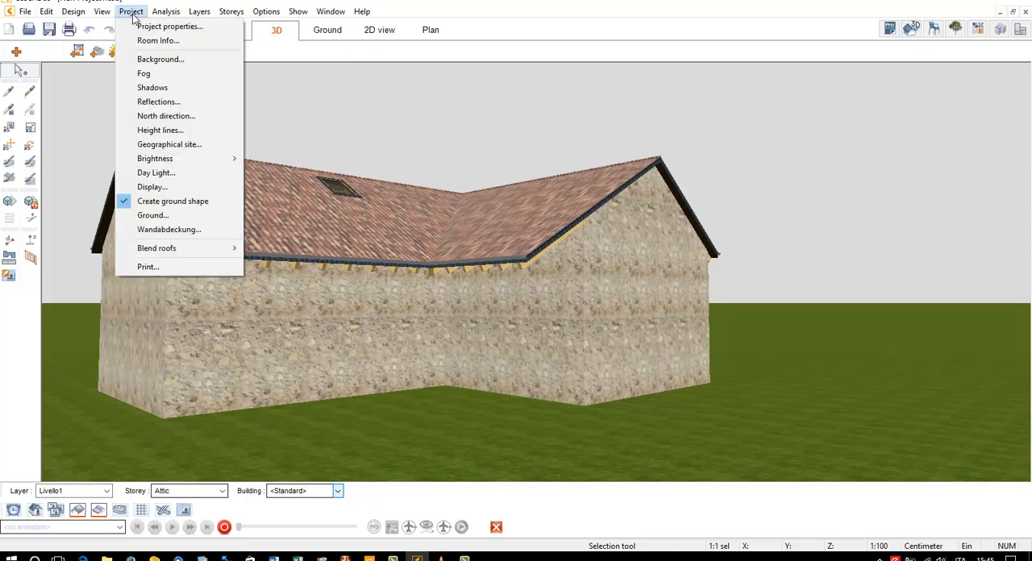
pyautogui.click(186, 202)
# Make the planned ground solid (Massives Gelände) with a depth of 100 cm and a topsoil (Mutterboden) depth of 30 cm
pyautogui.click(131, 11)
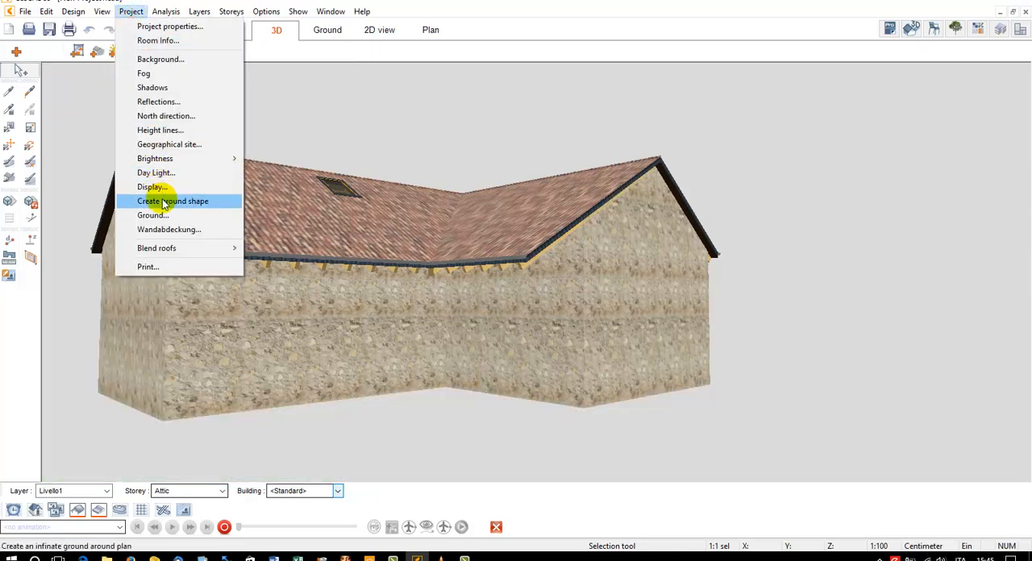
pyautogui.click(167, 213)
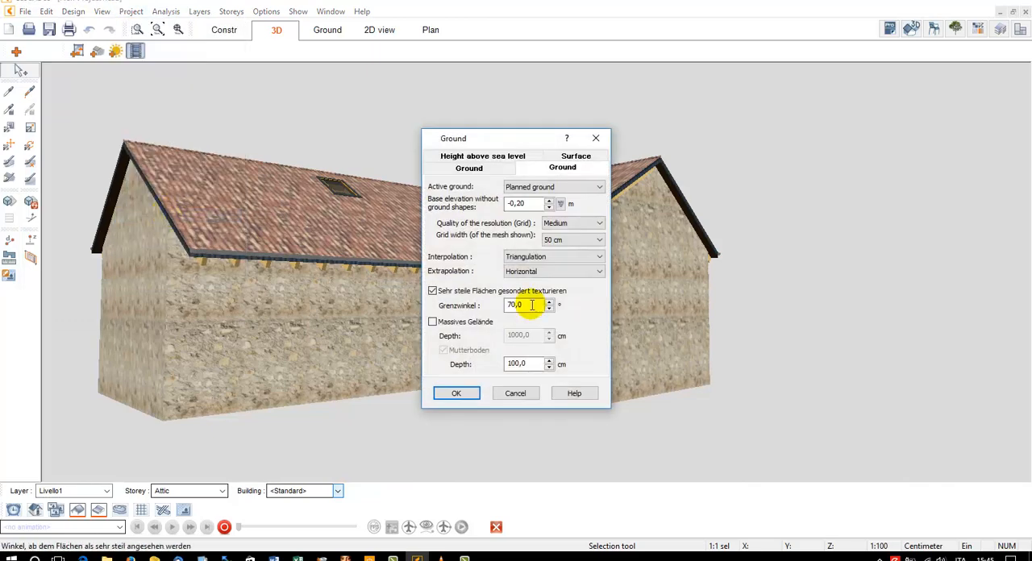
pyautogui.click(478, 322)
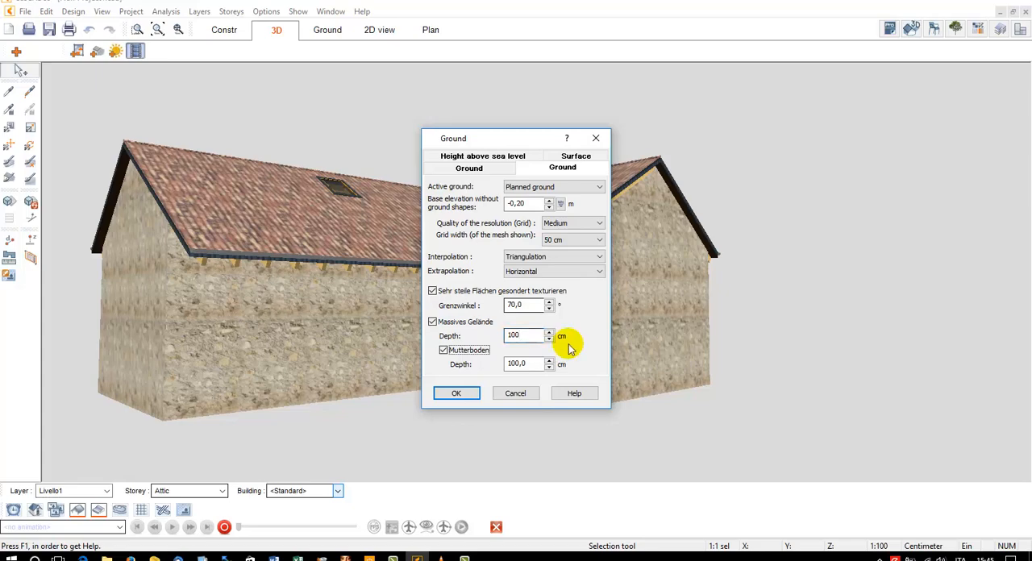
pyautogui.moveTo(528, 336); pyautogui.dragTo(495, 337)
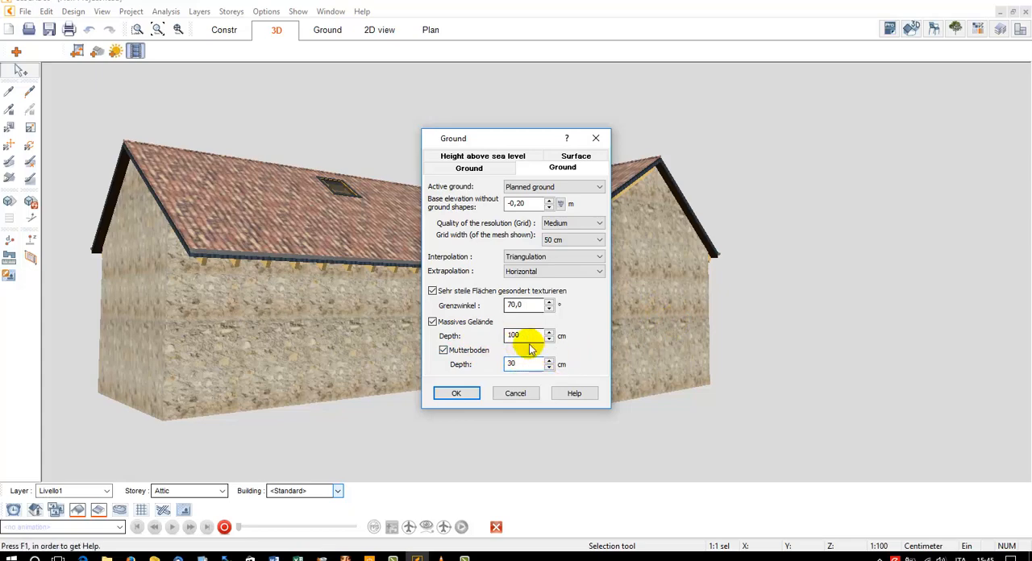
pyautogui.click(456, 392)
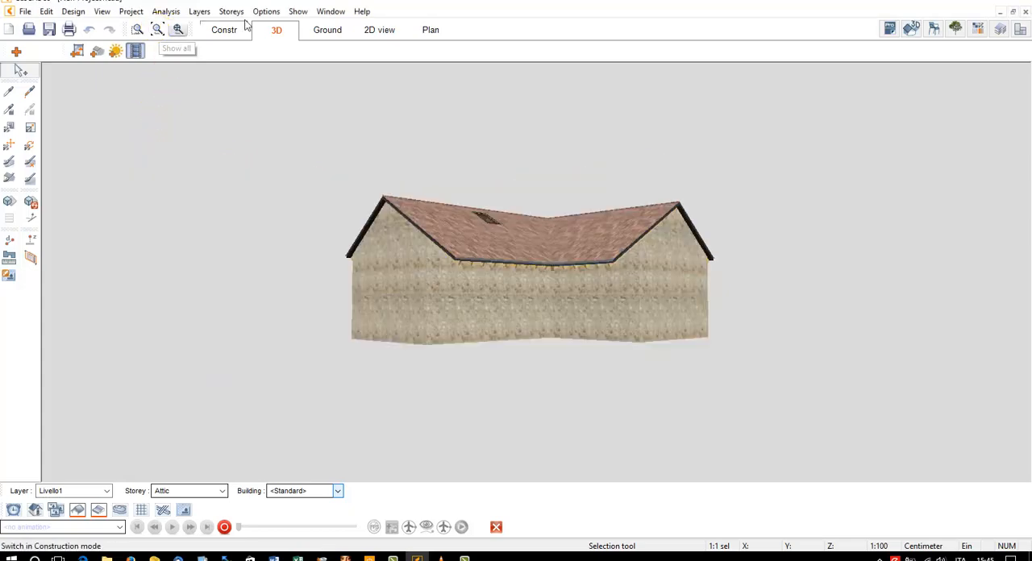
# Draw a rectangular Area terreno ground around the whole building on the Ground storey, leaving a wide margin on every side
pyautogui.click(328, 29)
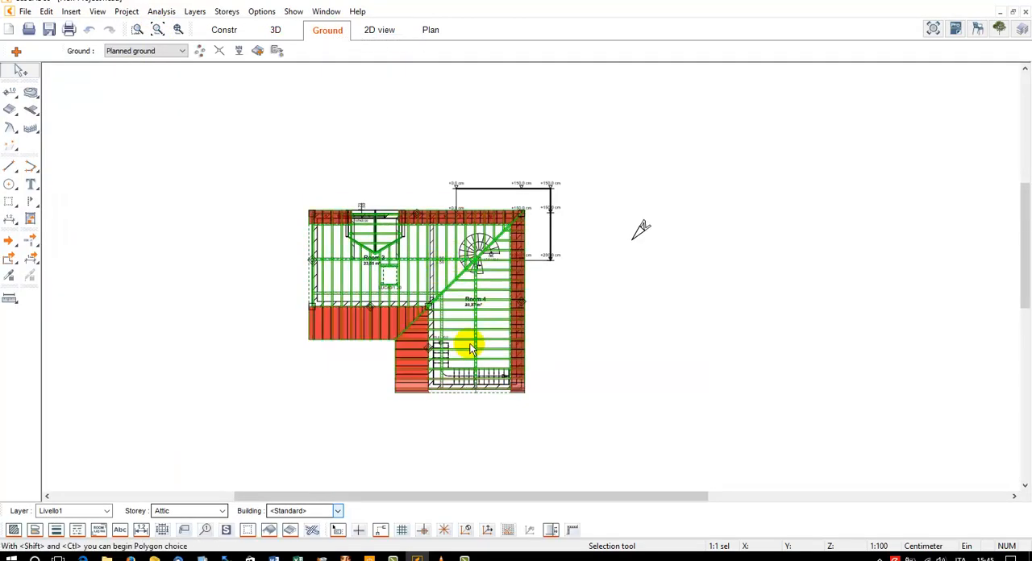
pyautogui.click(205, 512)
pyautogui.click(188, 534)
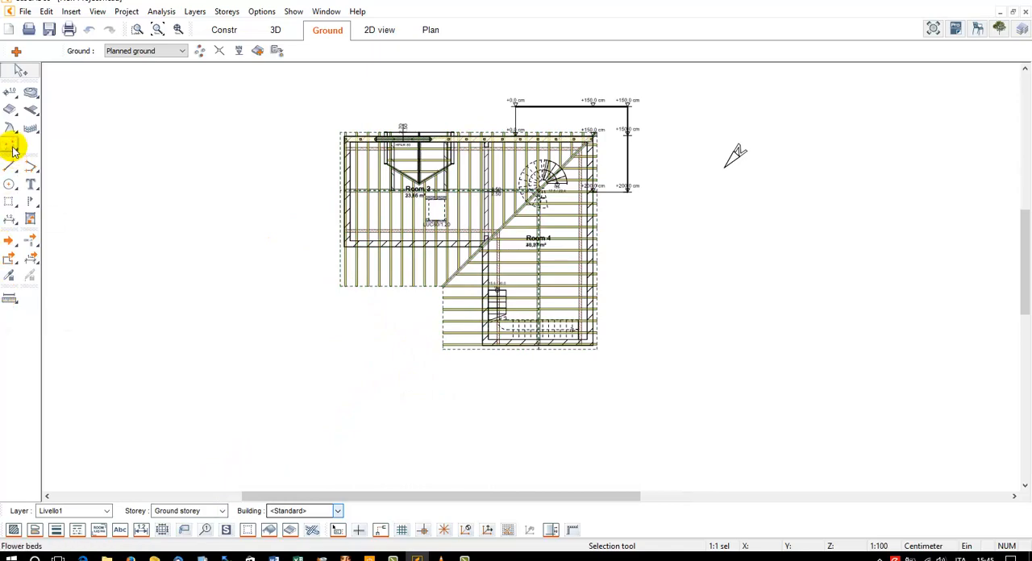
pyautogui.click(43, 50)
pyautogui.moveTo(179, 128); pyautogui.dragTo(187, 171, button='middle')
pyautogui.scroll(-2, 181, 157)
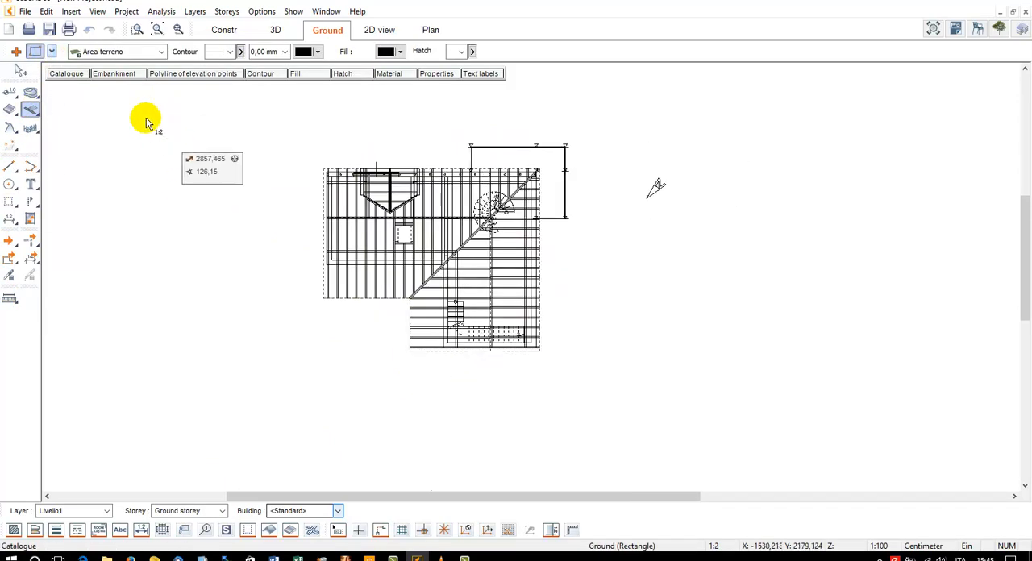
pyautogui.click(119, 87)
pyautogui.click(727, 423)
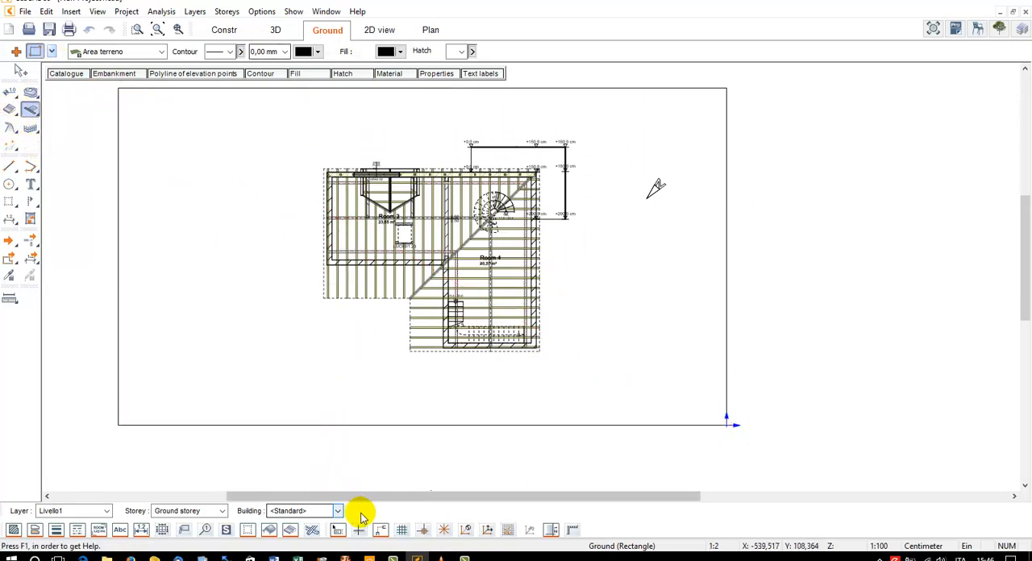
# Hide the timber construction in the ground plan and end the ground drawing command
pyautogui.rightClick(319, 533)
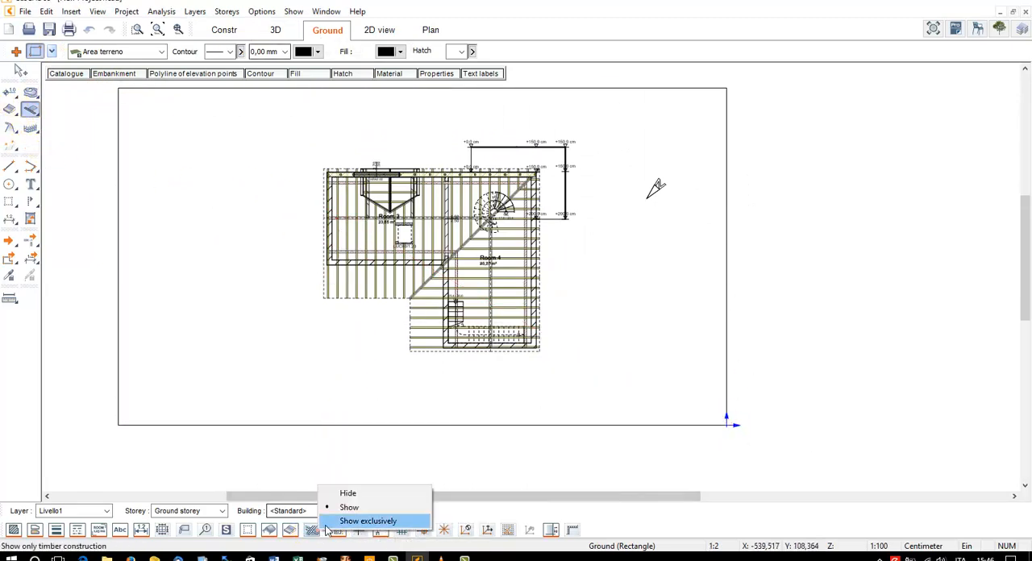
pyautogui.click(349, 491)
pyautogui.press('Escape')
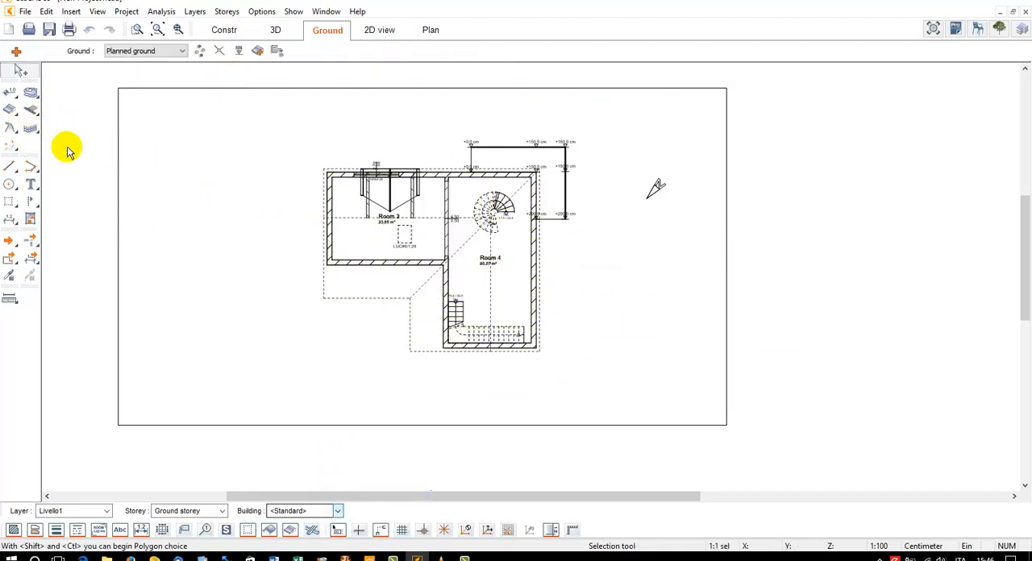
# Draw an L-shaped polygon ground area as a path from Room 4's outer wall to the ground's lower edge, its long leg about 2.76 m wide
pyautogui.click(11, 111)
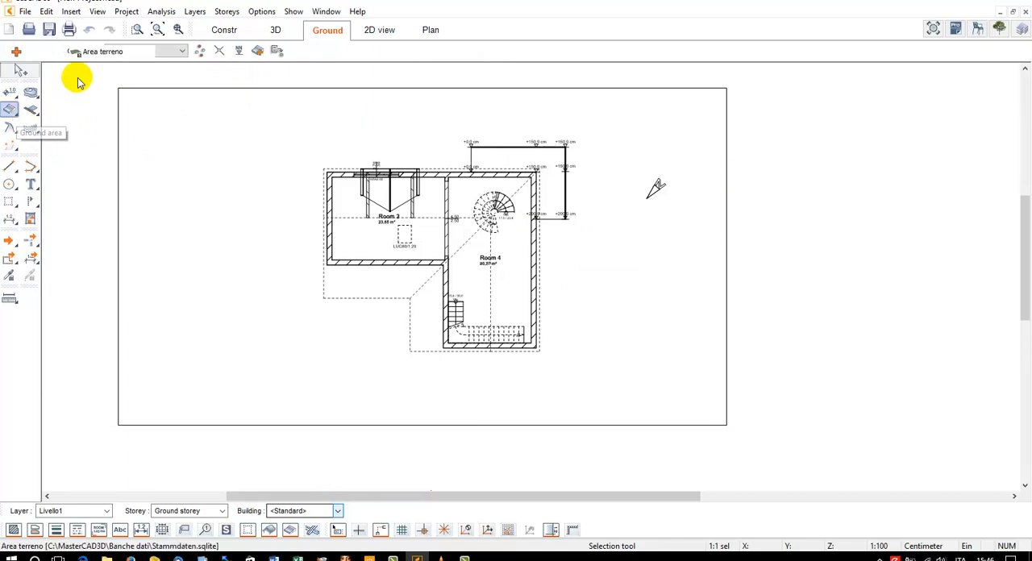
pyautogui.click(53, 53)
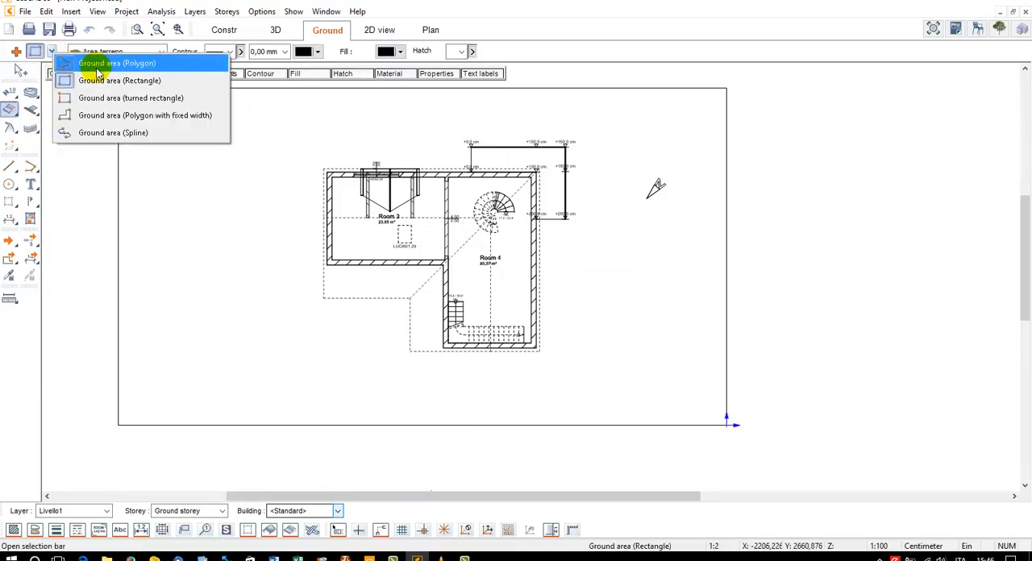
pyautogui.click(98, 65)
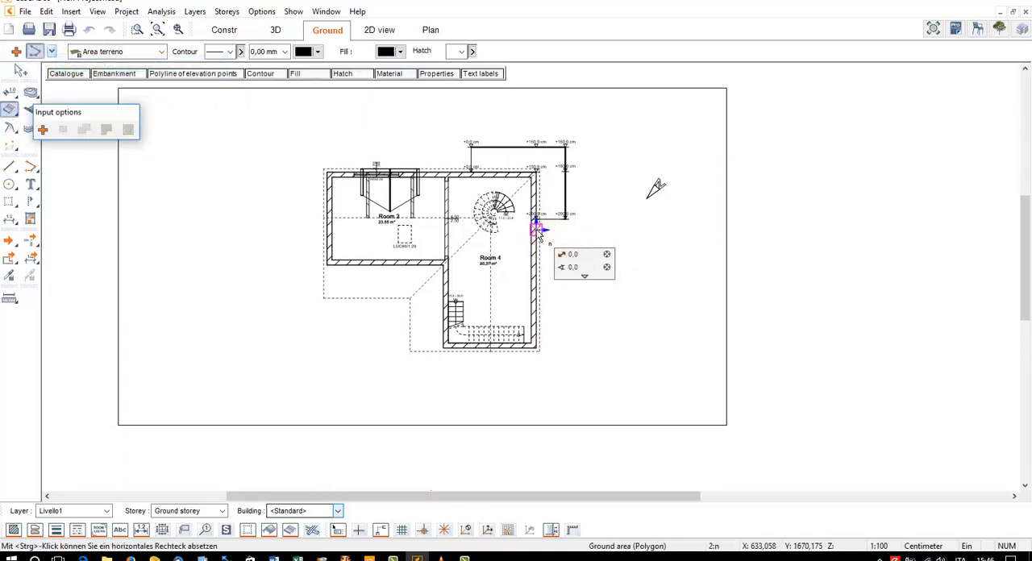
pyautogui.click(665, 232)
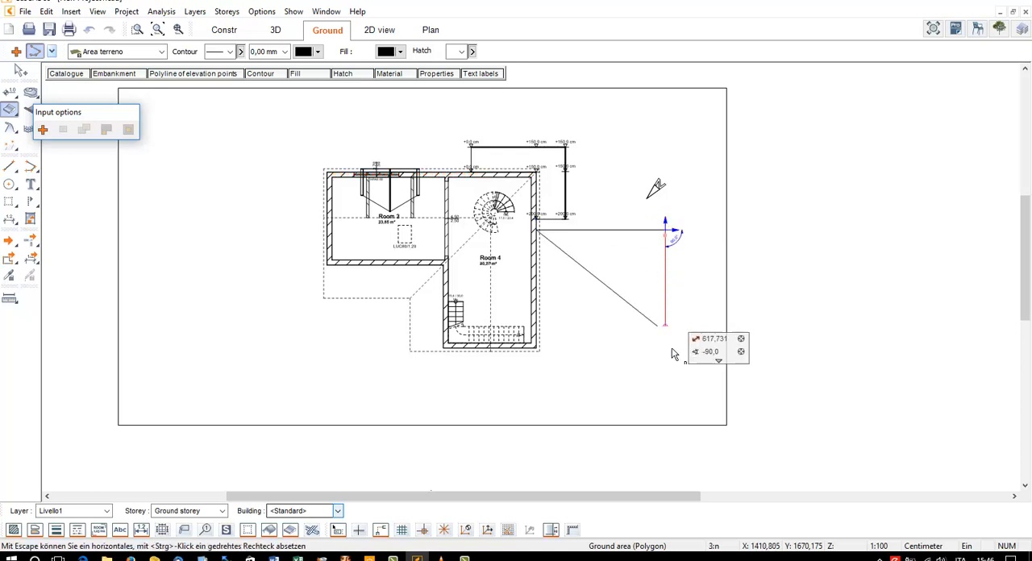
pyautogui.click(665, 425)
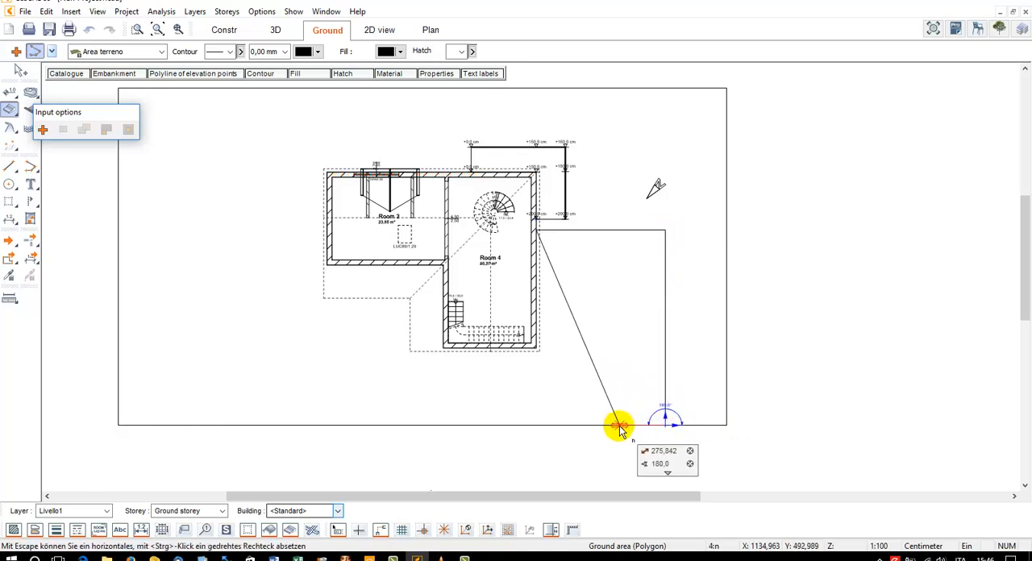
pyautogui.click(619, 426)
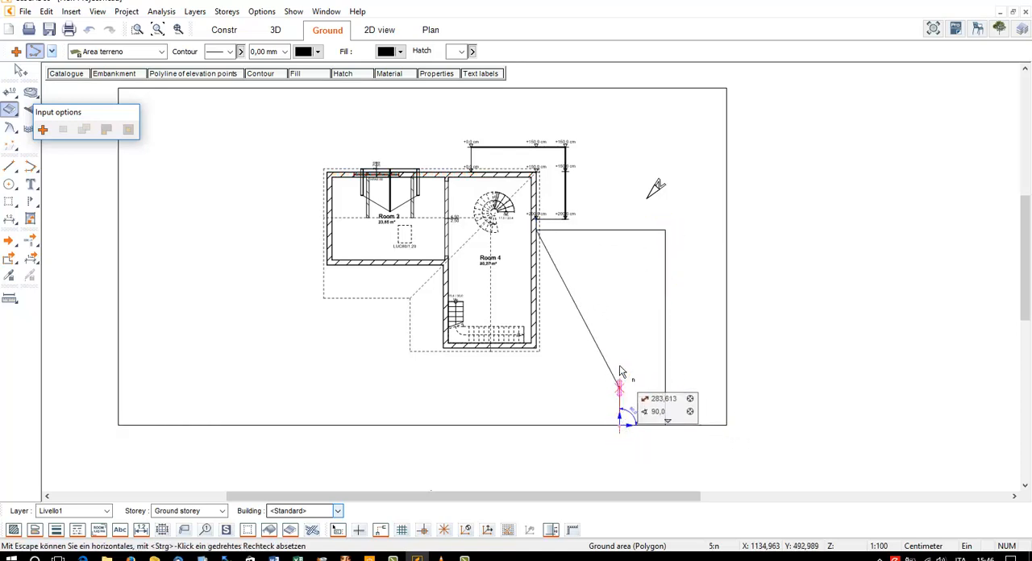
pyautogui.click(620, 270)
pyautogui.click(537, 270)
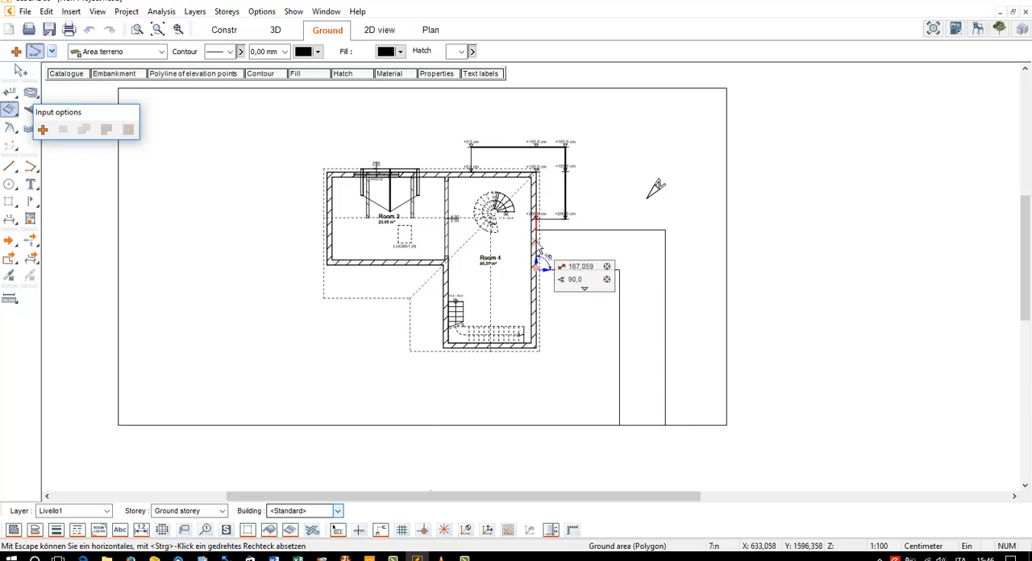
pyautogui.press('Escape')
pyautogui.press('Escape')
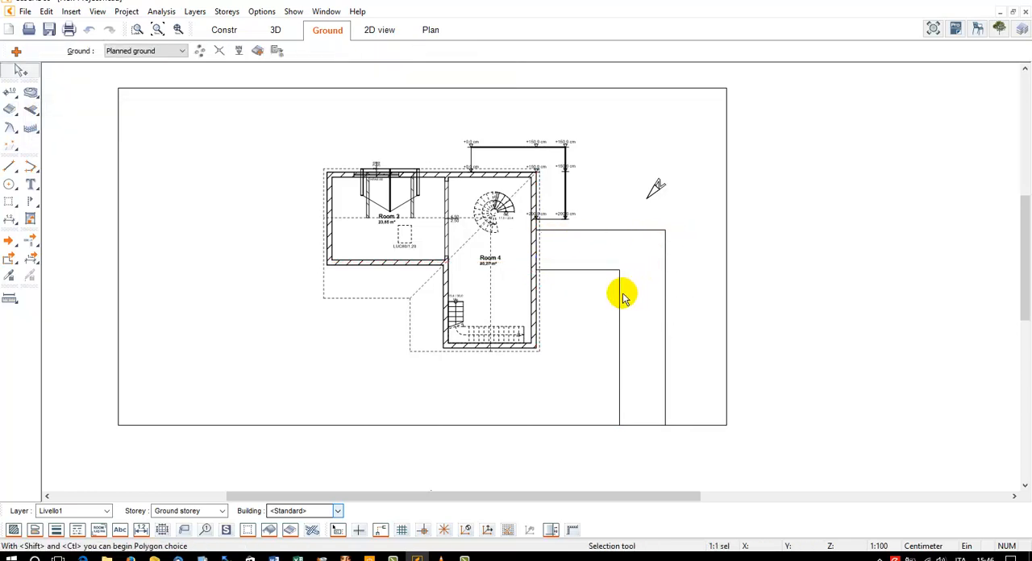
# Assign the Erba 03 grass material to the new rectangular ground in the 3D view
pyautogui.click(621, 294)
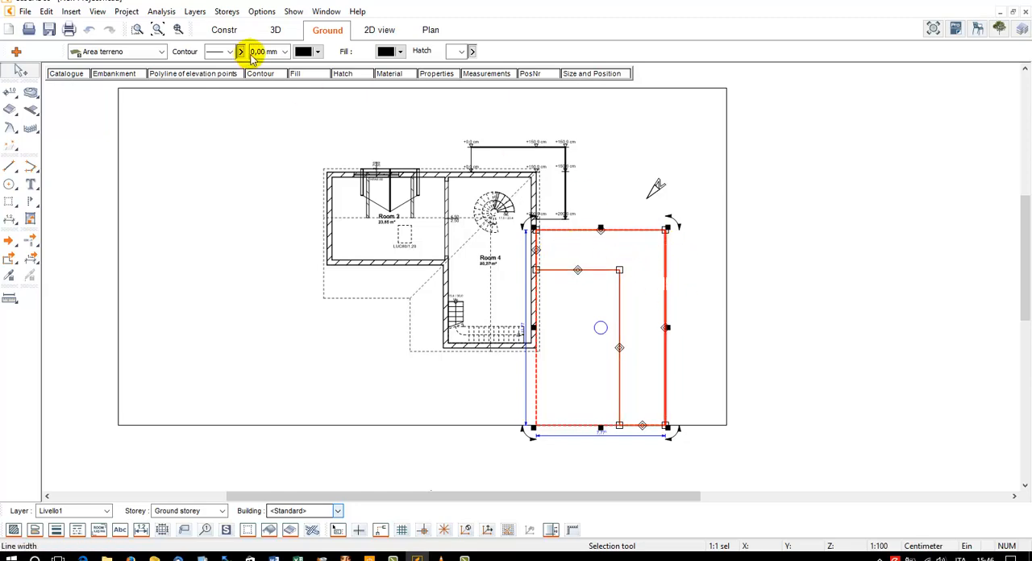
pyautogui.click(270, 35)
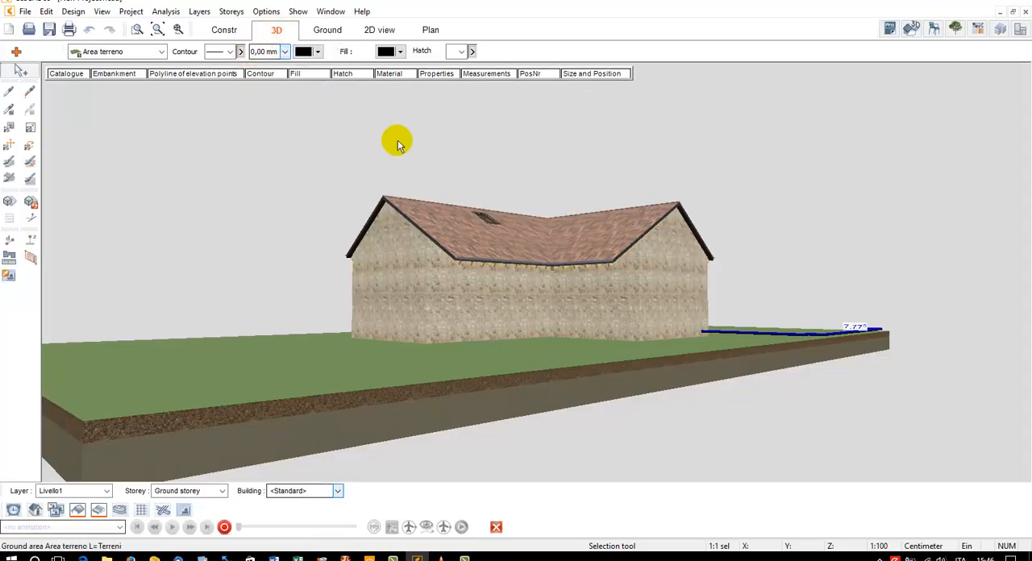
pyautogui.moveTo(399, 146); pyautogui.dragTo(291, 271, button='middle')
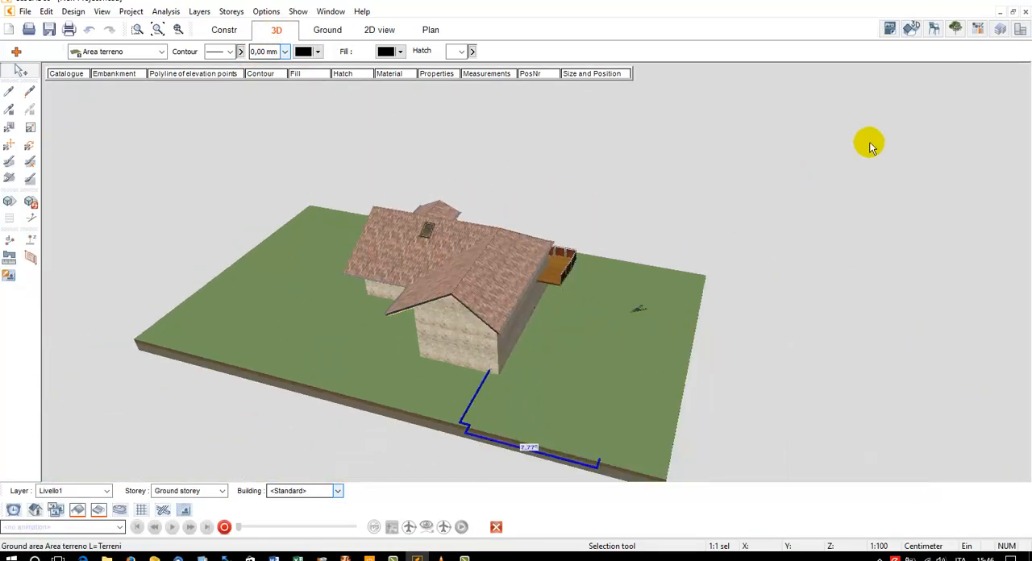
pyautogui.click(978, 29)
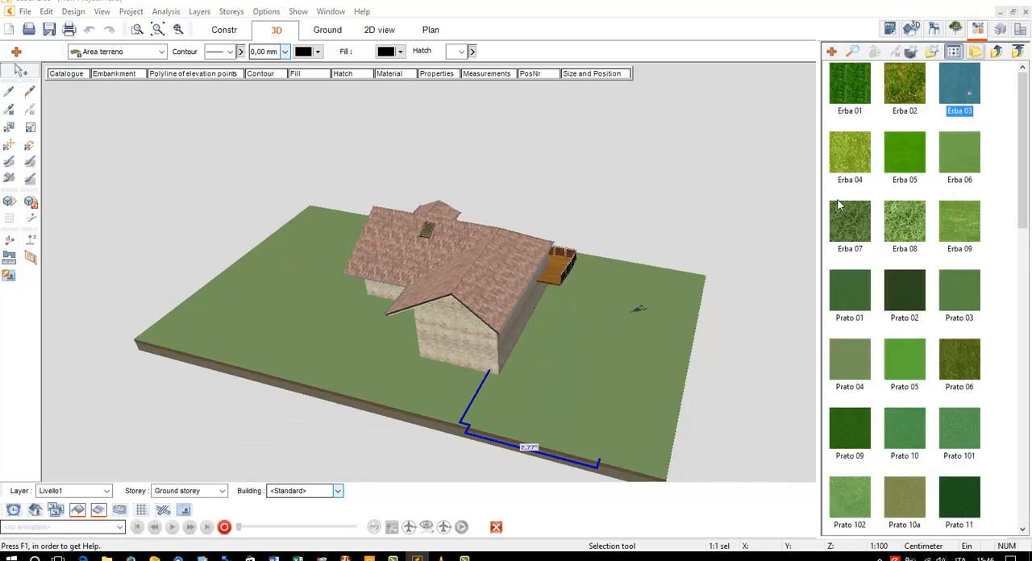
pyautogui.click(684, 288)
pyautogui.press('Escape')
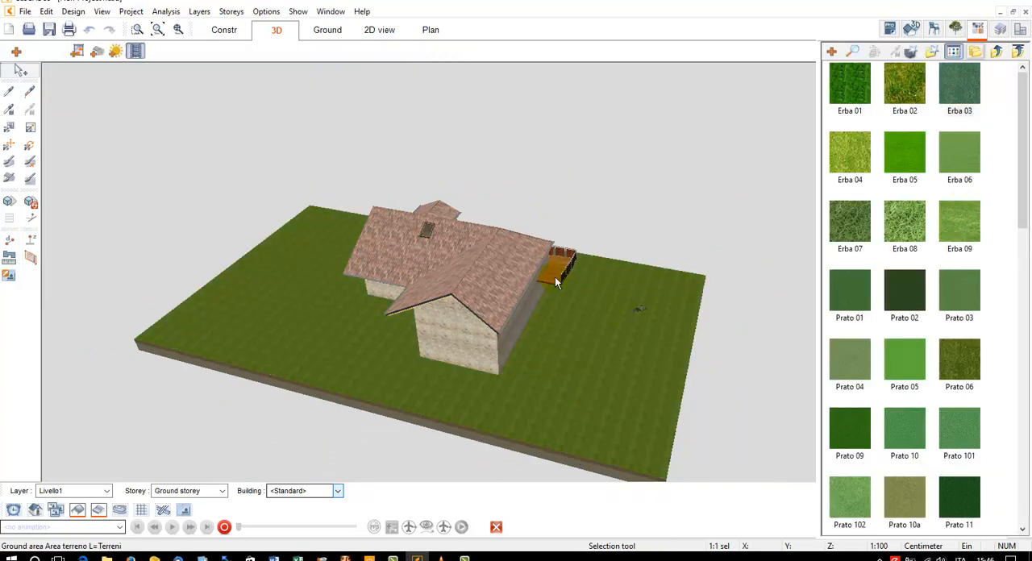
# Move the L-shaped path ground area one position forward in the Ground plan's drawing order and check it in 3D
pyautogui.click(323, 30)
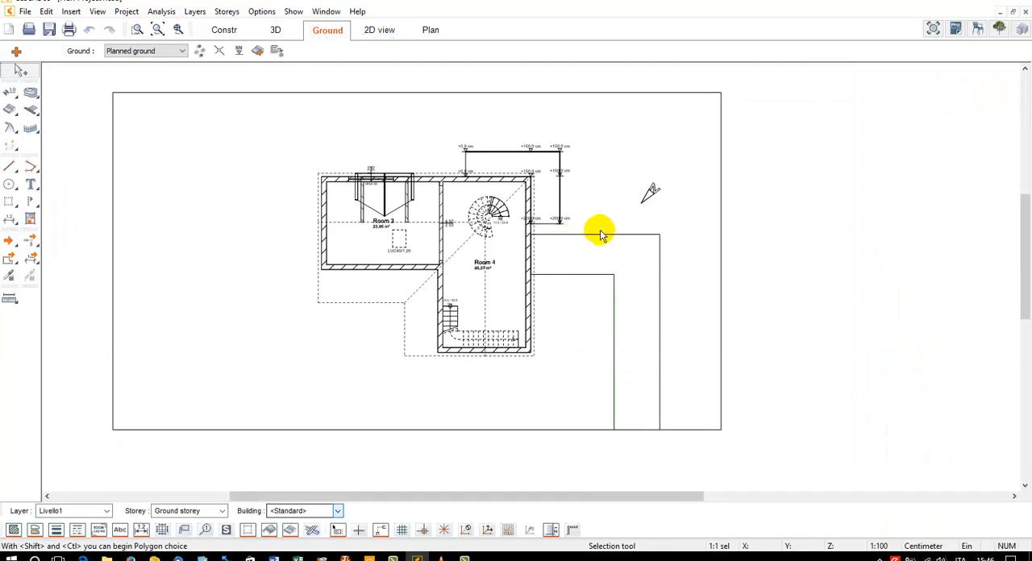
pyautogui.click(601, 238)
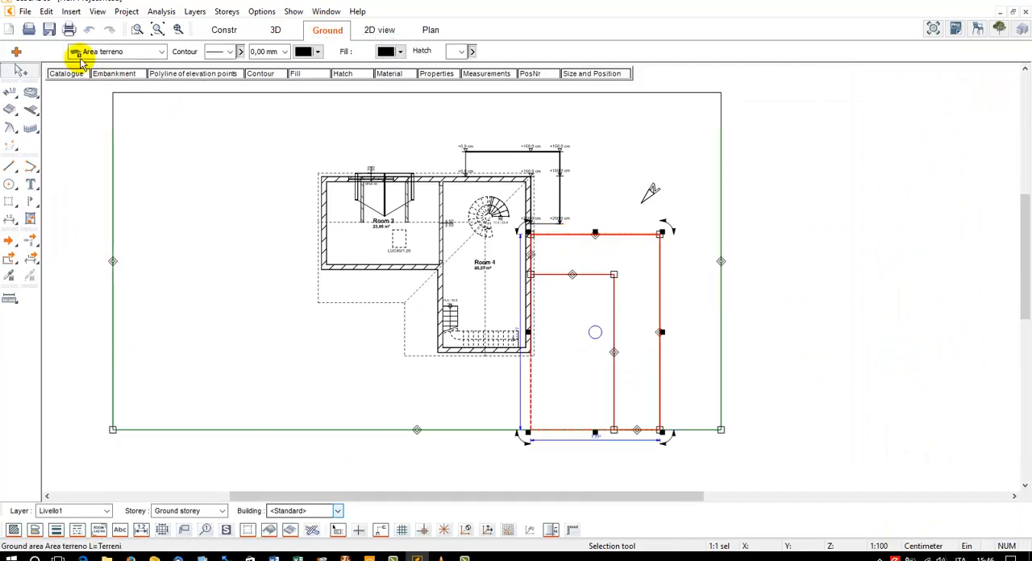
pyautogui.click(46, 11)
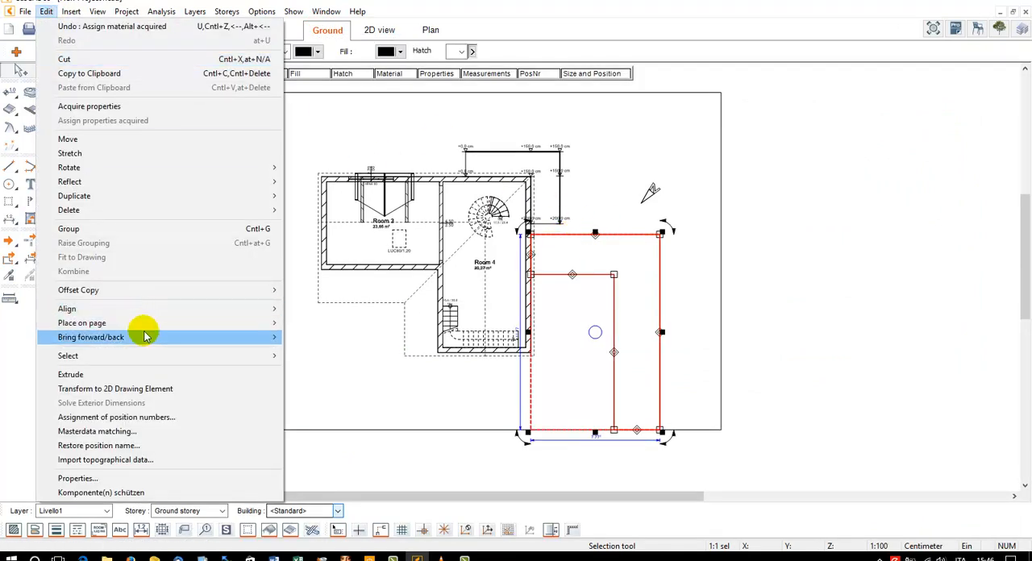
pyautogui.moveTo(145, 337)
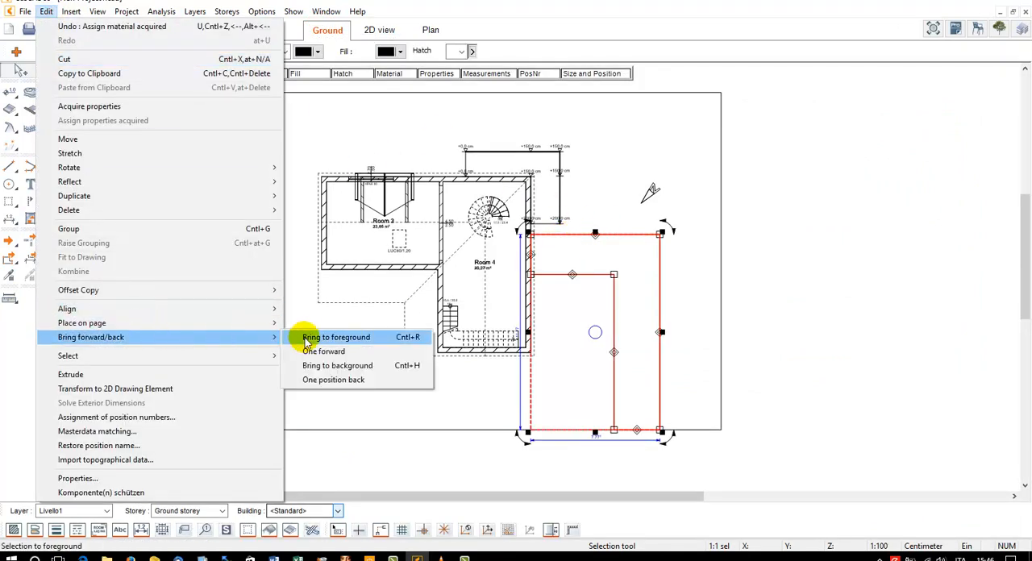
pyautogui.click(371, 353)
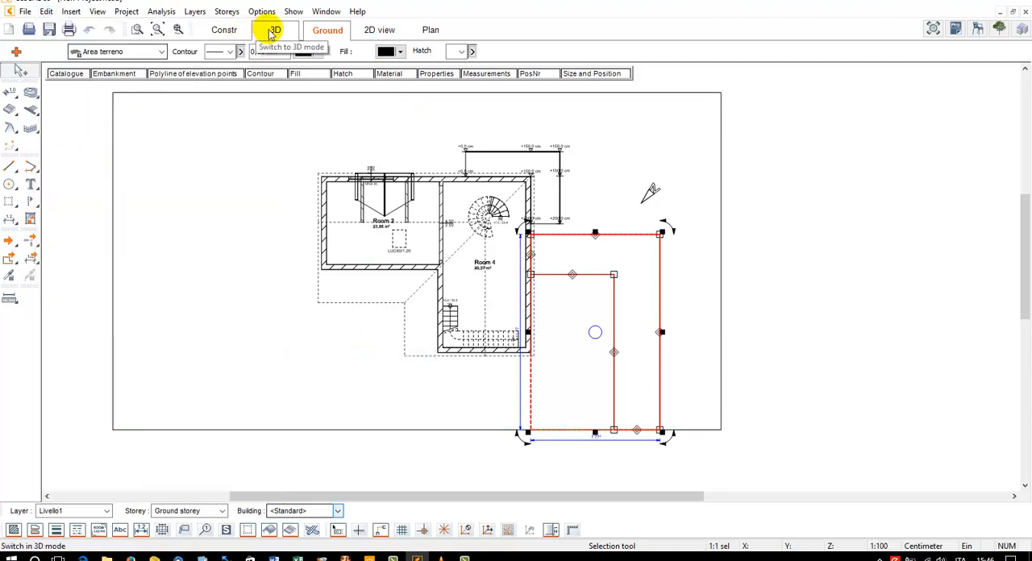
pyautogui.click(275, 32)
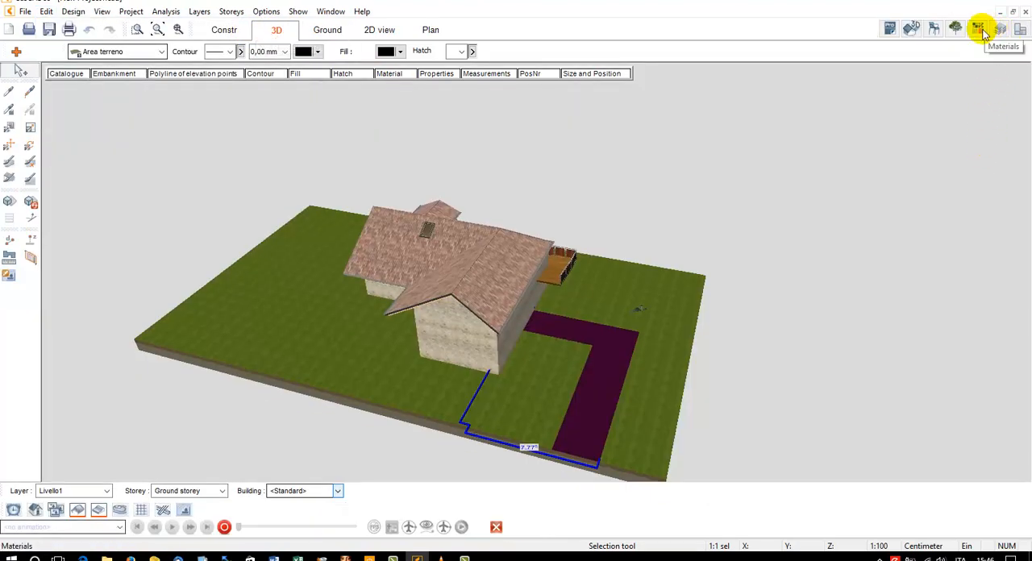
# Find the Piastrelle varie folder among the Grassi Pietre stone tile materials in the material catalogue
pyautogui.click(979, 28)
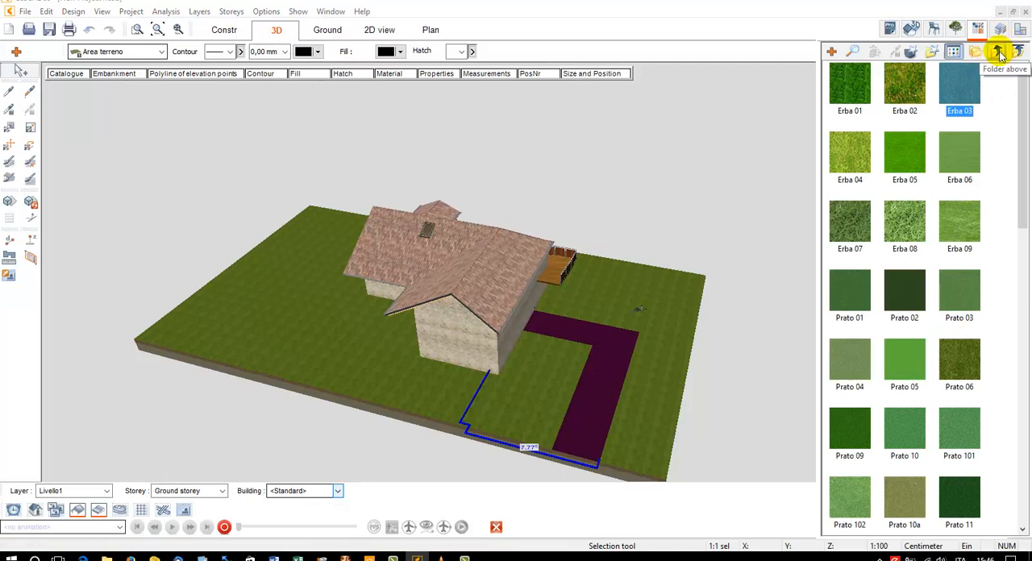
pyautogui.click(998, 52)
pyautogui.click(998, 52)
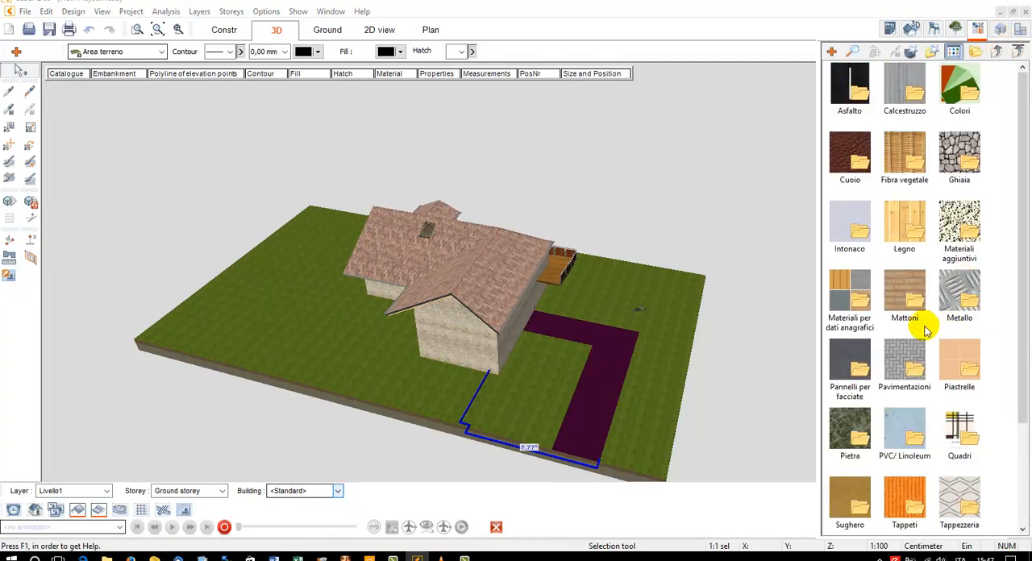
pyautogui.doubleClick(852, 436)
pyautogui.doubleClick(851, 85)
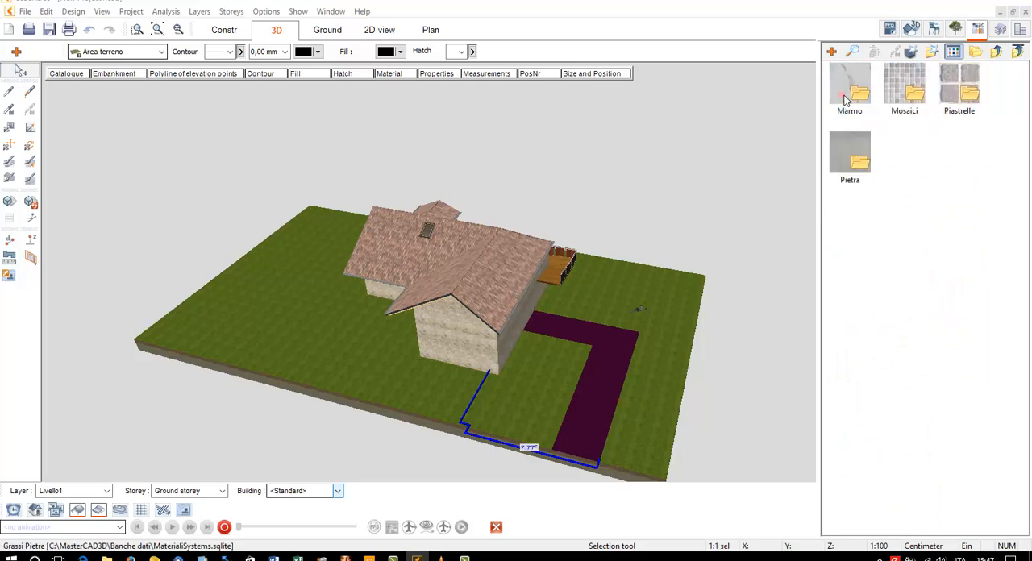
pyautogui.click(909, 101)
pyautogui.doubleClick(910, 101)
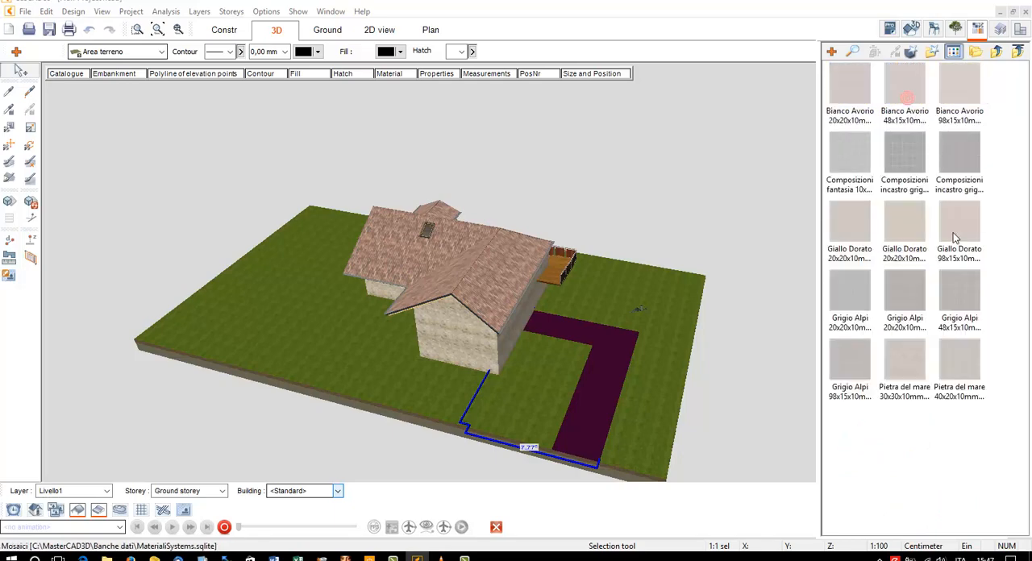
pyautogui.click(996, 52)
pyautogui.click(954, 103)
pyautogui.doubleClick(954, 102)
pyautogui.click(958, 95)
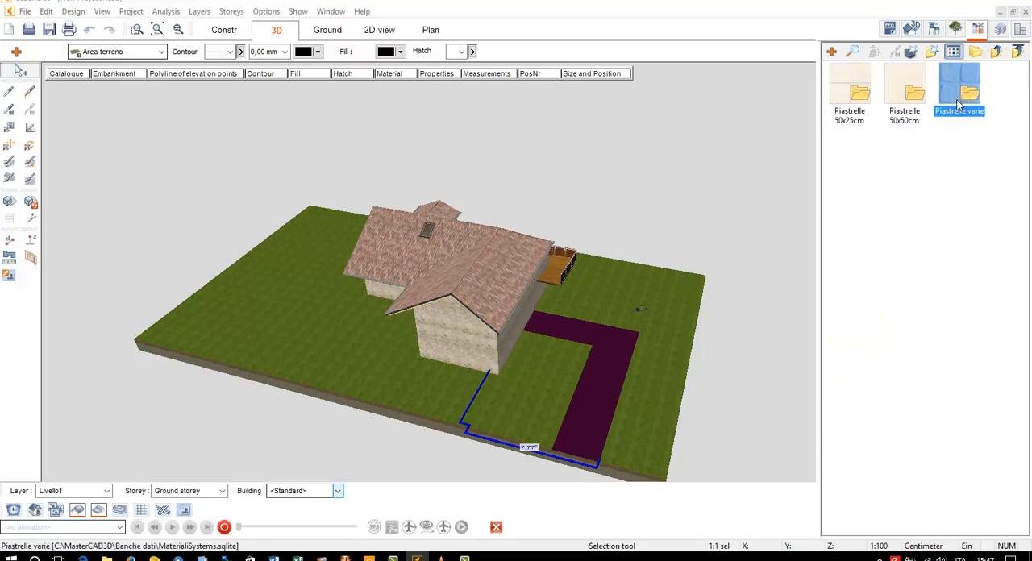
pyautogui.doubleClick(958, 95)
# Assign the Grigio Alpi 100x100mm burattato stone material to the L-shaped path and close the material catalogue
pyautogui.click(857, 301)
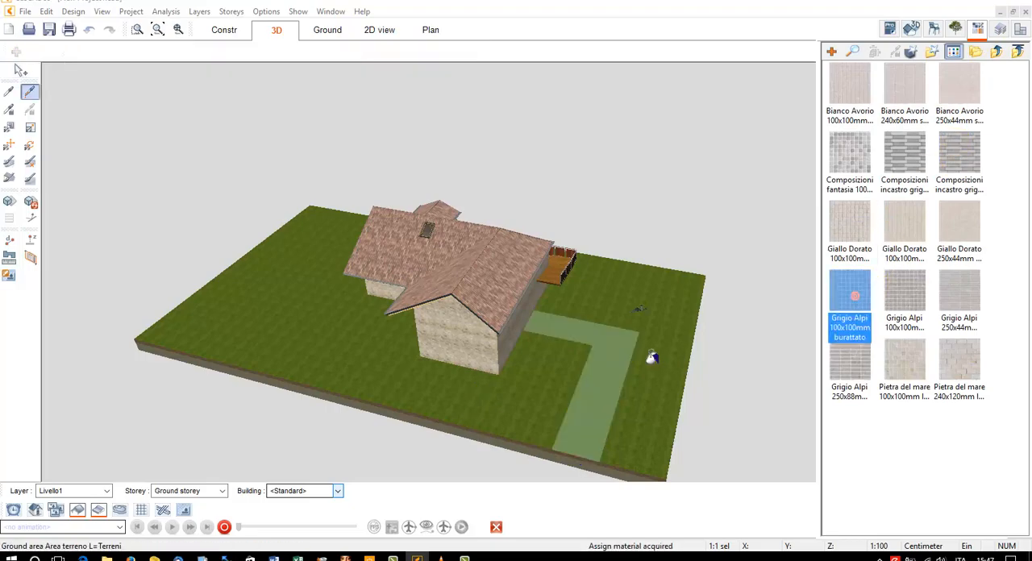
pyautogui.click(595, 353)
pyautogui.scroll(5, 600, 357)
pyautogui.moveTo(601, 336); pyautogui.dragTo(628, 333)
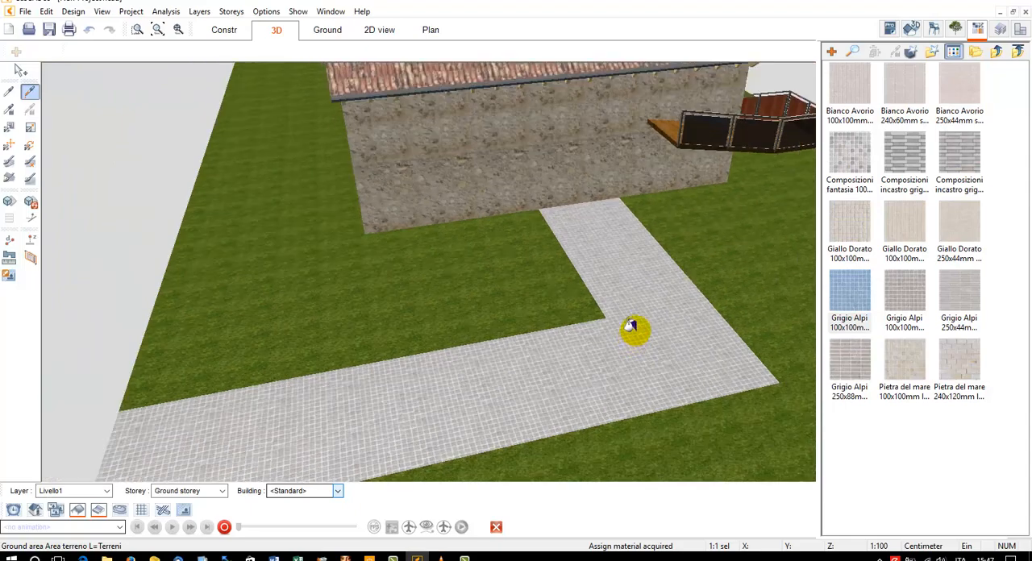
pyautogui.click(976, 29)
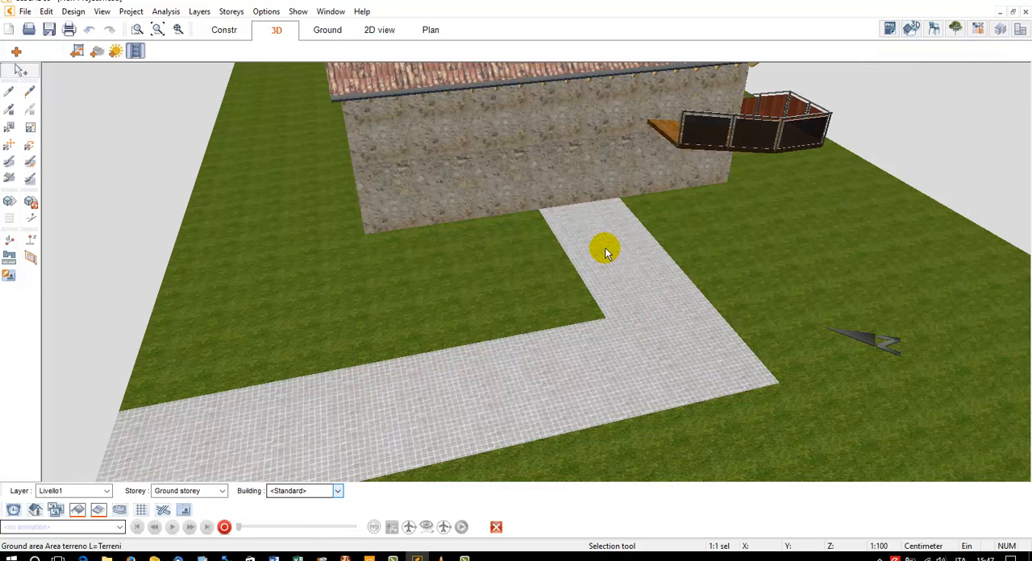
# Draw a six-point polyline of elevation points along the path from Room 4's outer wall to about 6.82 m below its outer corner, at -0.20 m height
pyautogui.click(318, 30)
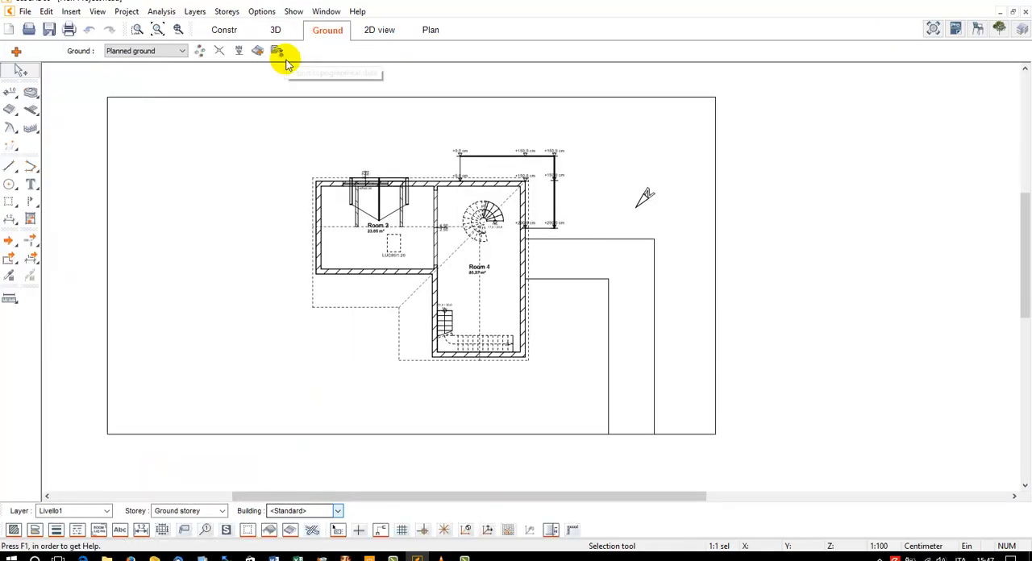
pyautogui.scroll(4, 480, 270)
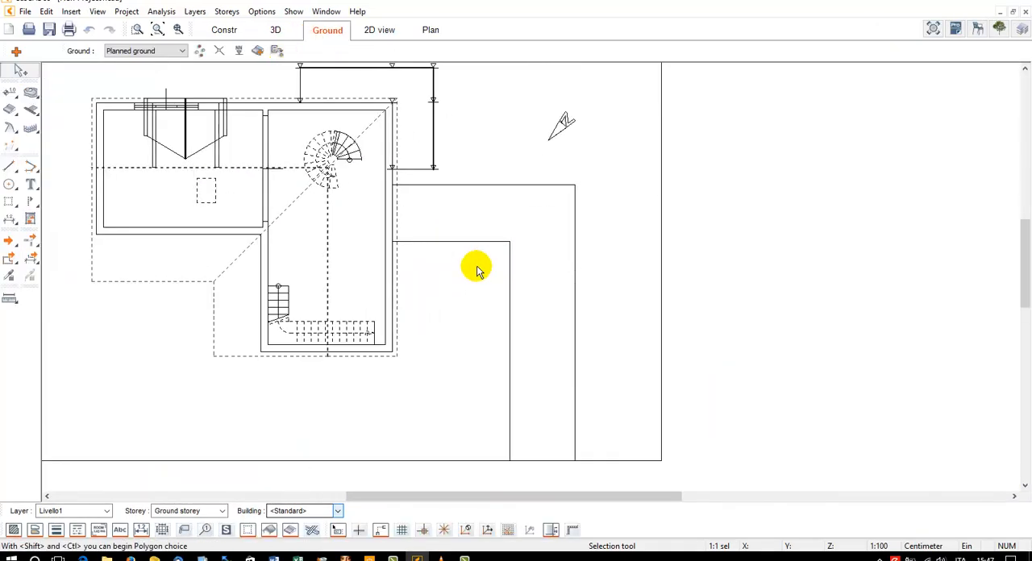
pyautogui.click(10, 94)
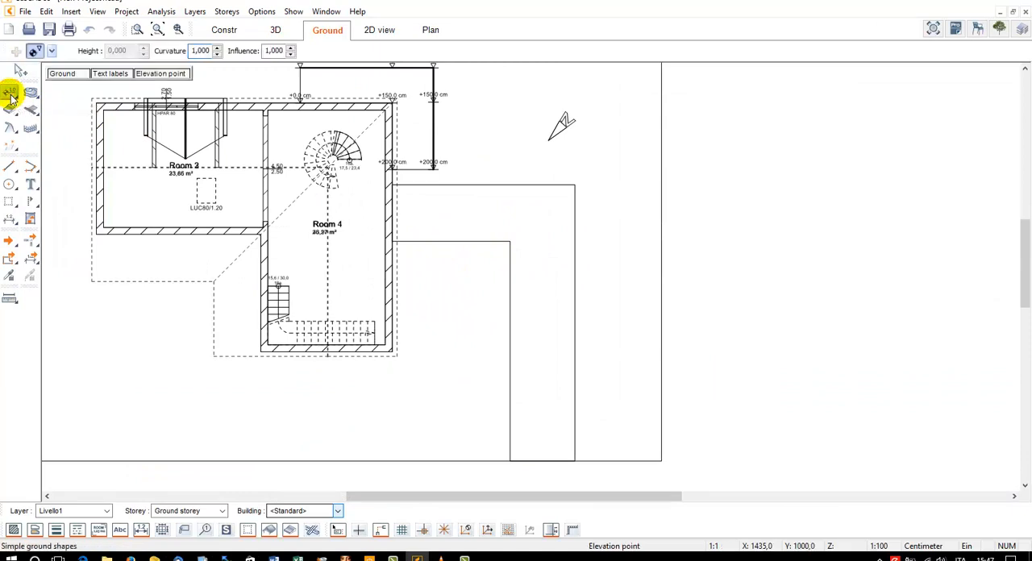
pyautogui.click(34, 51)
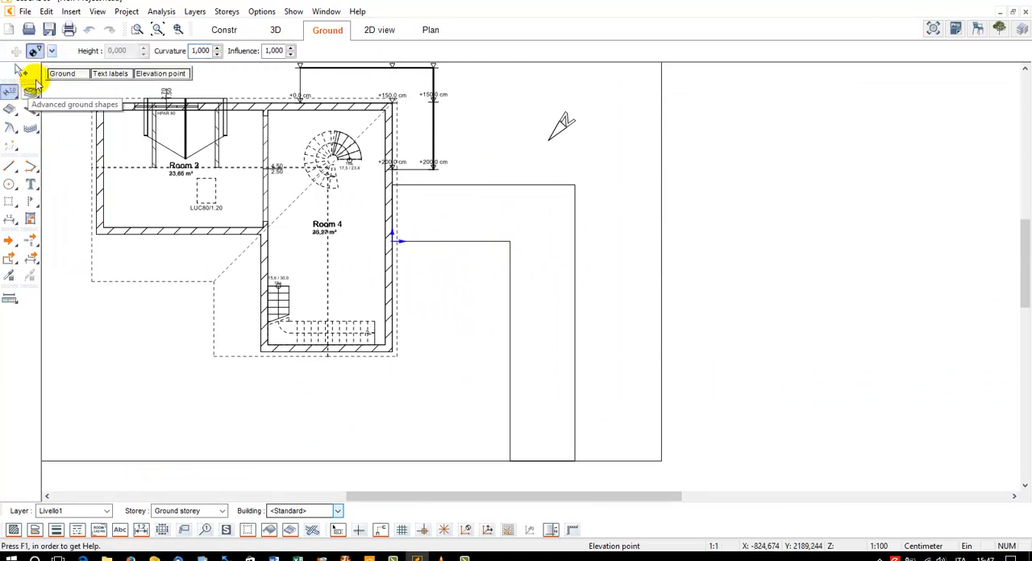
pyautogui.click(52, 52)
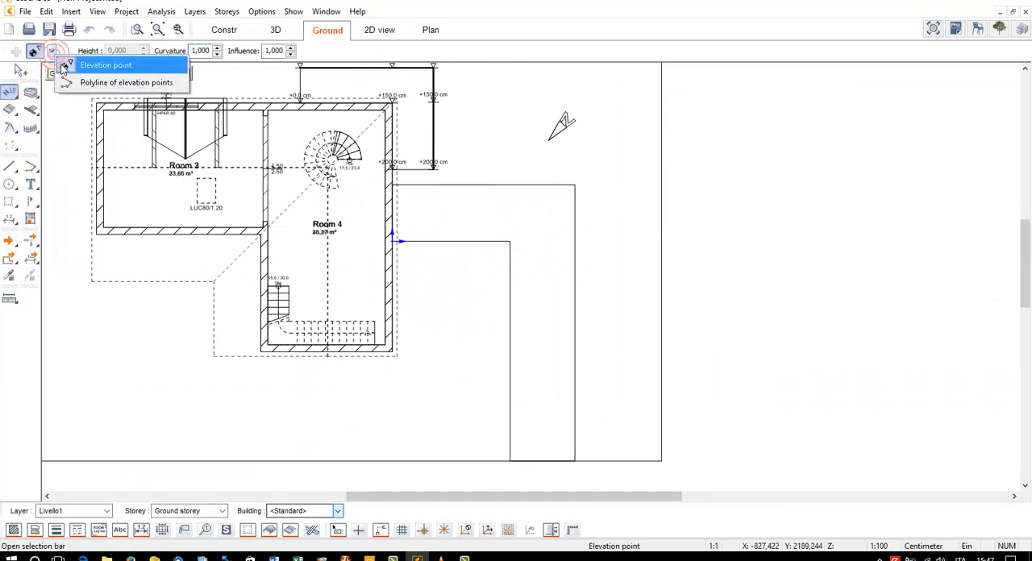
pyautogui.click(123, 85)
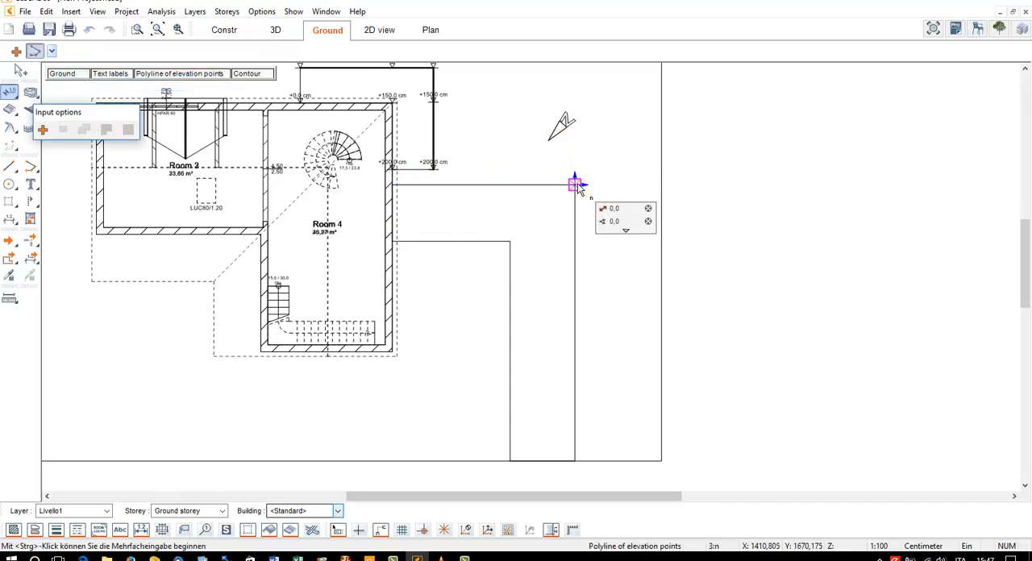
pyautogui.click(574, 345)
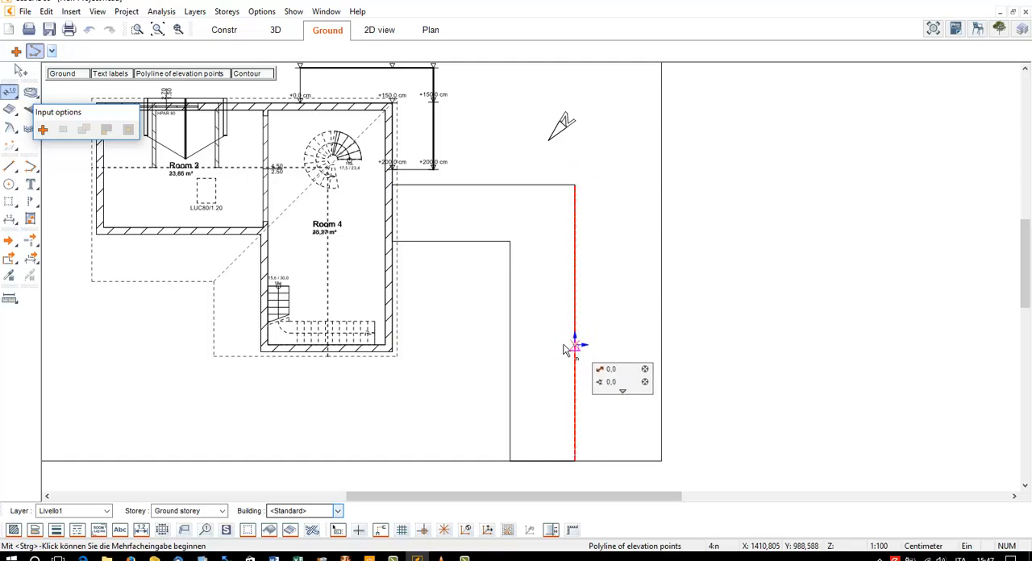
pyautogui.click(510, 346)
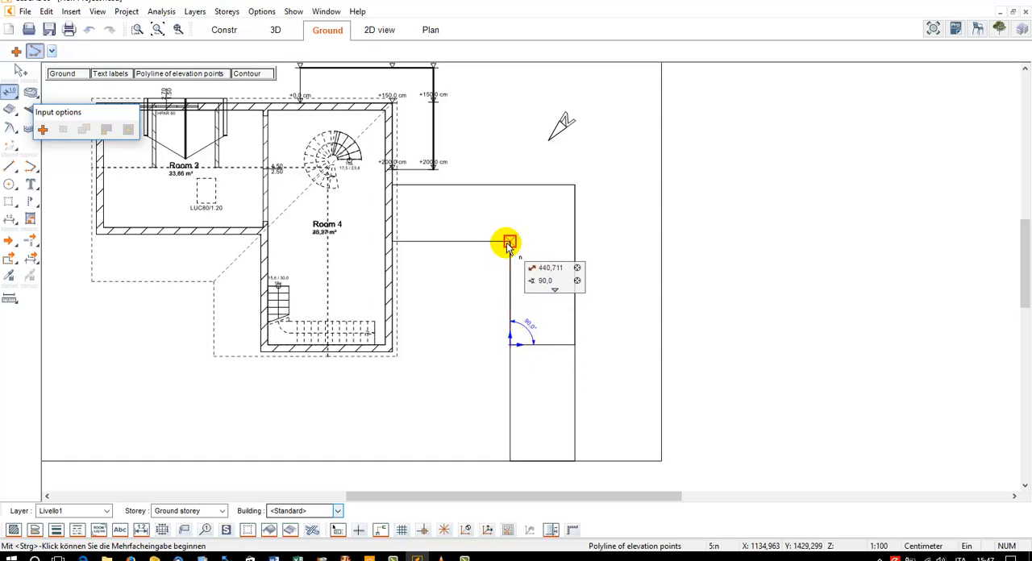
pyautogui.click(510, 240)
pyautogui.click(394, 240)
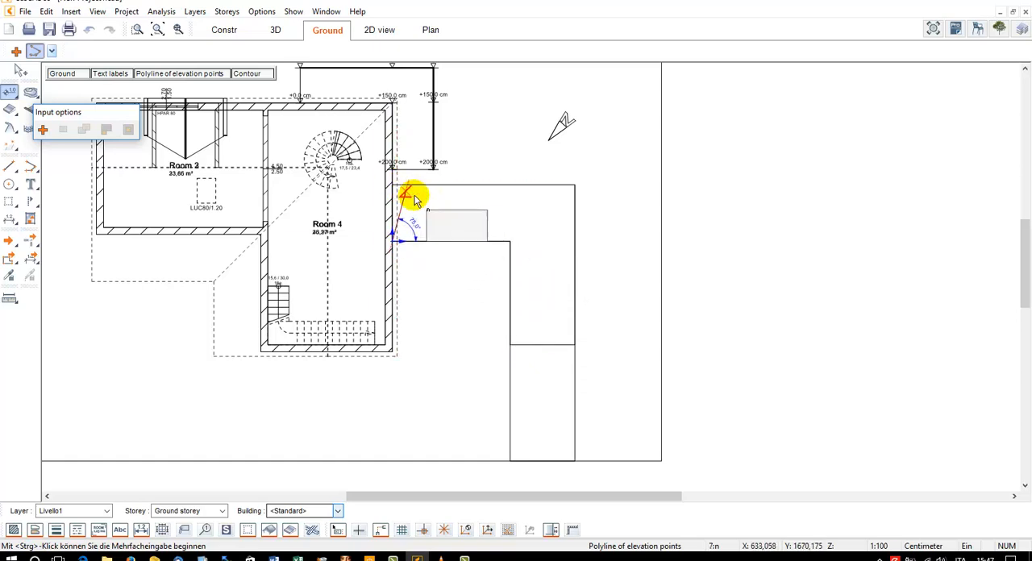
pyautogui.press('Escape')
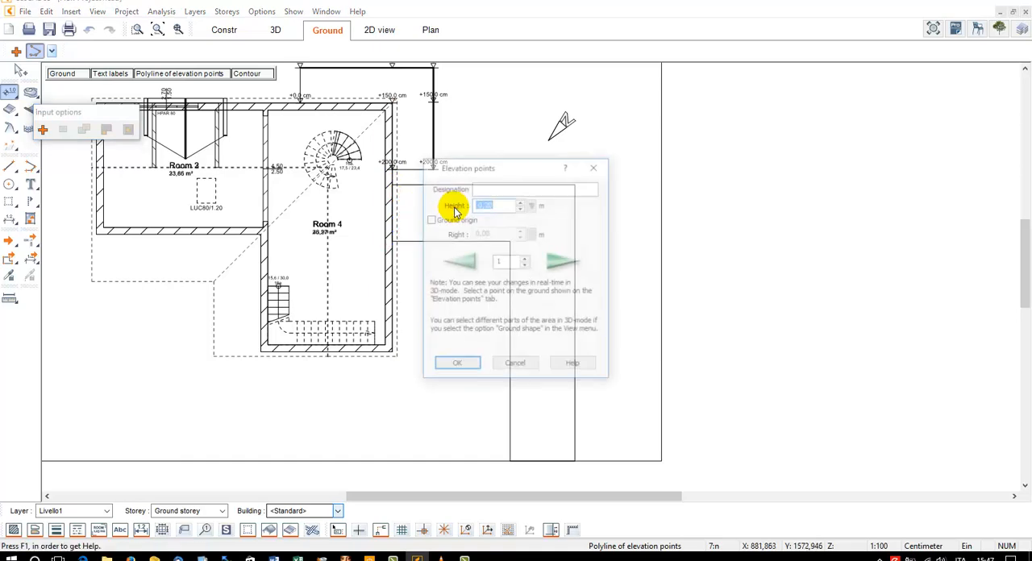
pyautogui.click(442, 367)
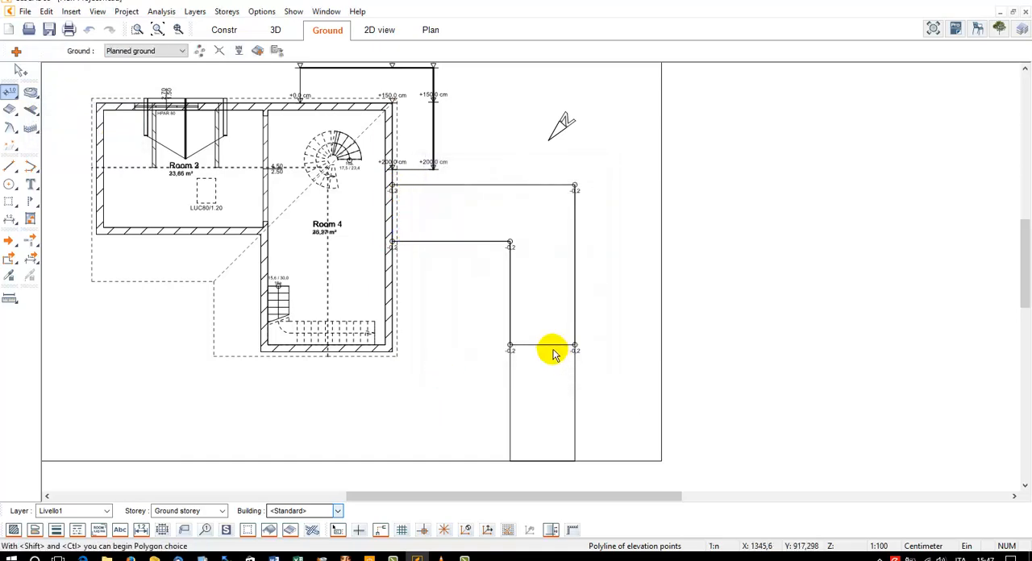
# Set the path's polyline of elevation points to be closed
pyautogui.click(533, 347)
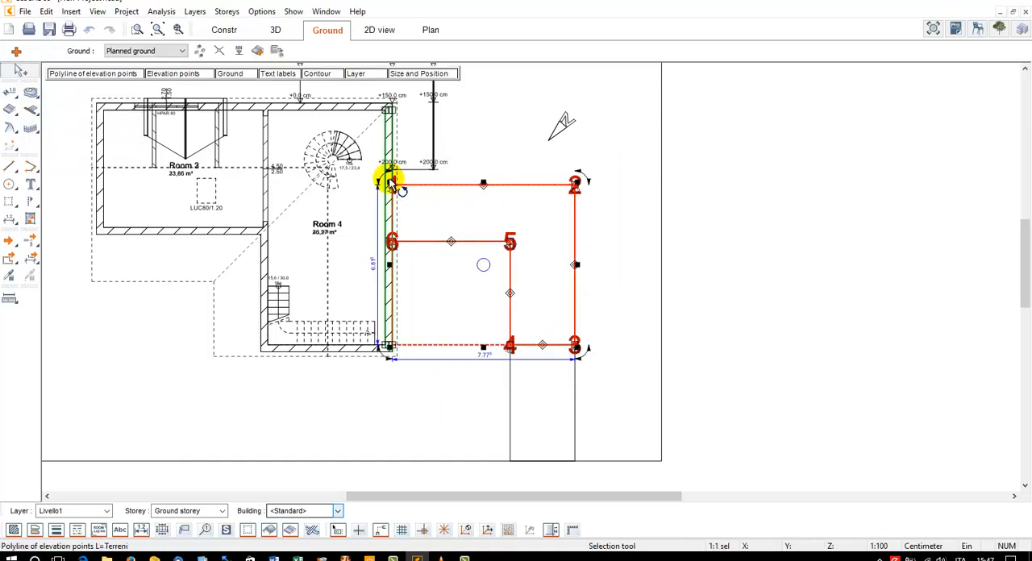
pyautogui.scroll(1, 388, 179)
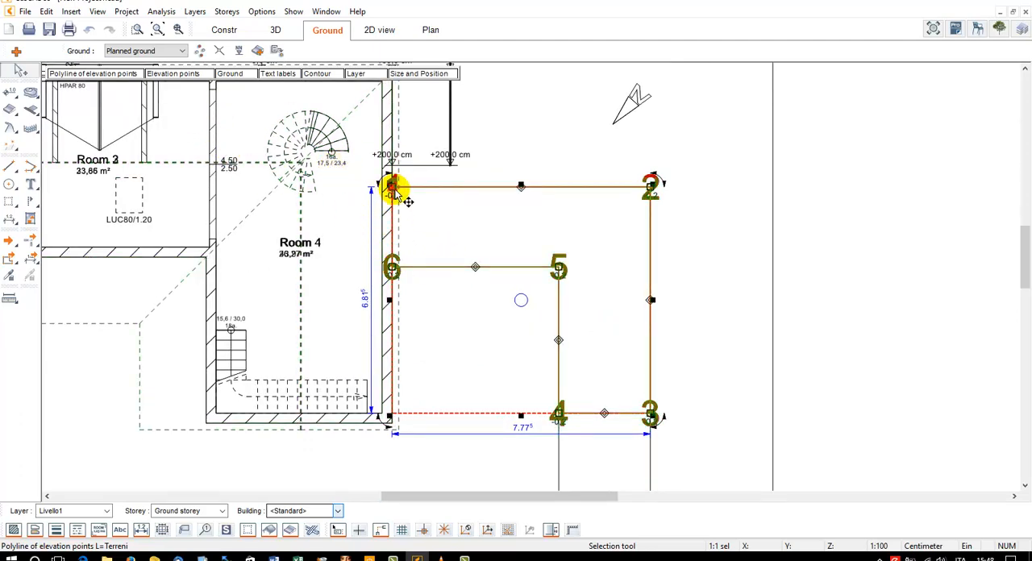
pyautogui.click(140, 75)
pyautogui.moveTo(831, 90); pyautogui.dragTo(766, 141)
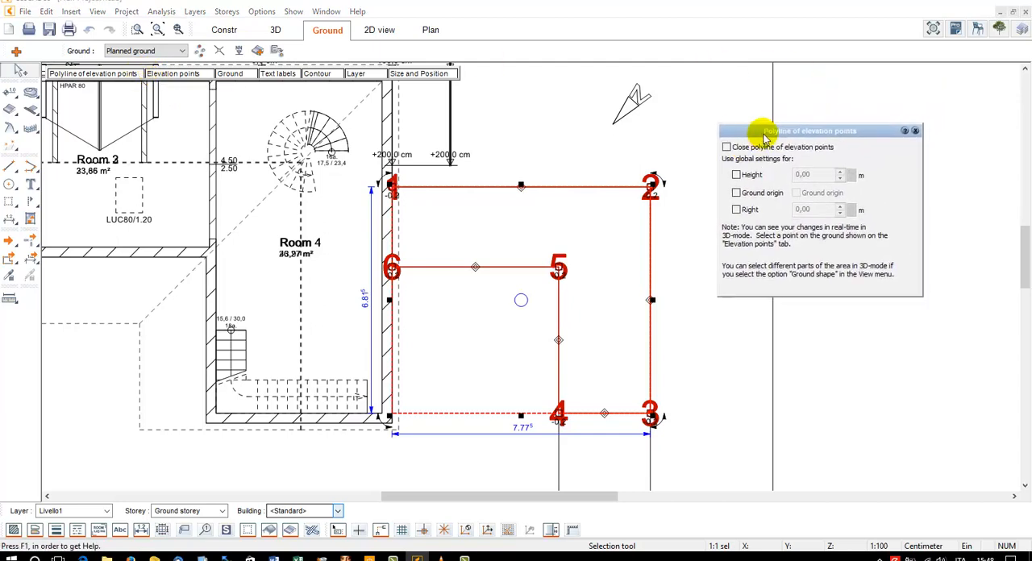
pyautogui.click(726, 148)
pyautogui.click(404, 261)
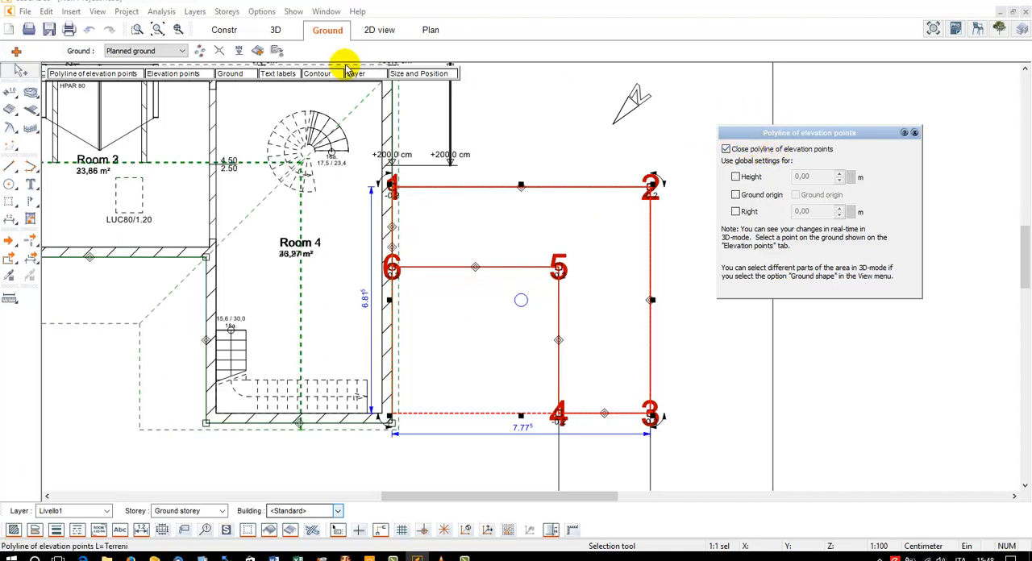
# Turn on the display of ground shapes in the 3D view with the path's elevation polyline selected
pyautogui.click(278, 33)
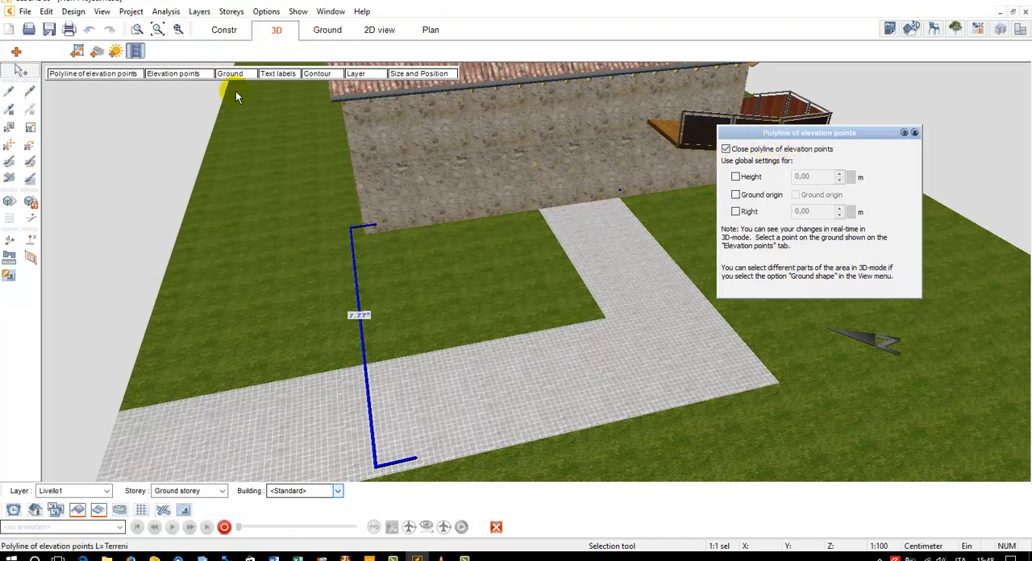
pyautogui.click(190, 75)
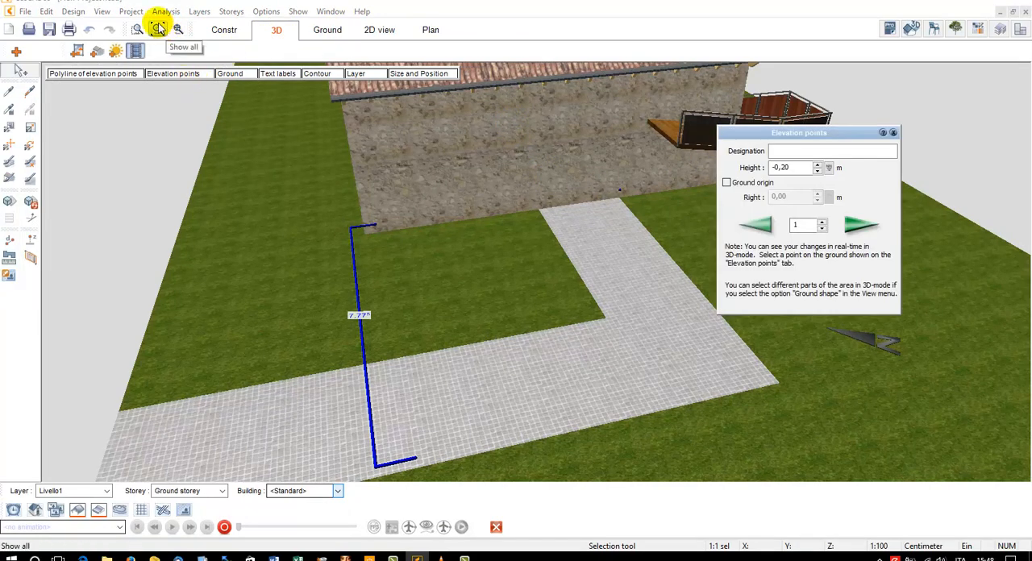
pyautogui.click(104, 13)
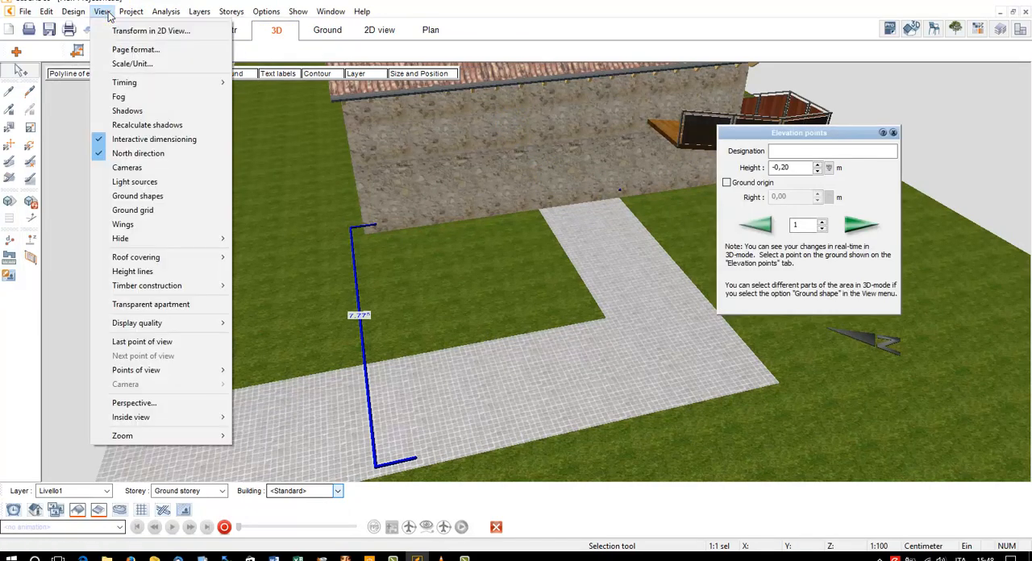
pyautogui.click(176, 196)
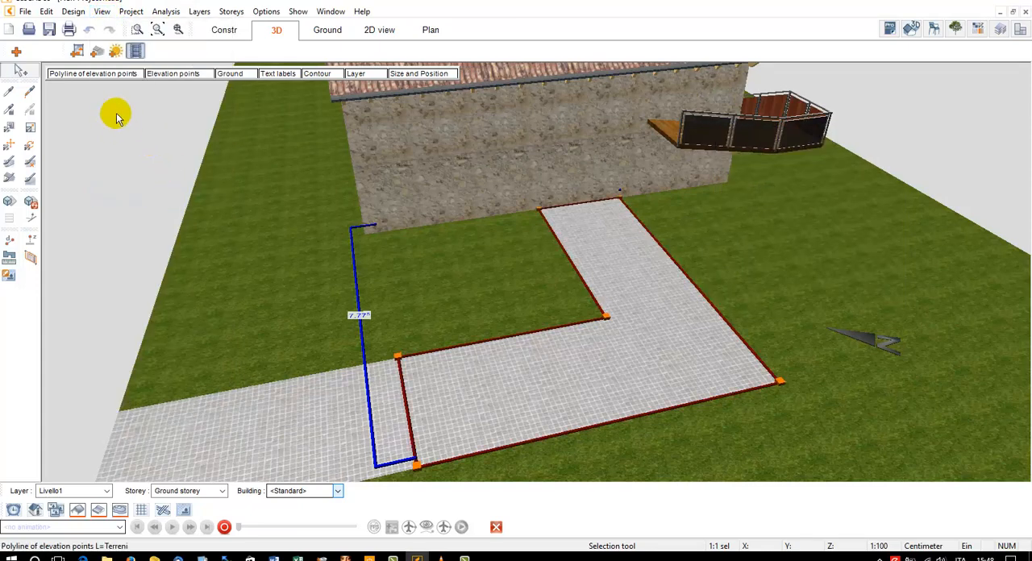
# Review the height settings of the first two elevation points on the path's polyline and close them
pyautogui.click(173, 74)
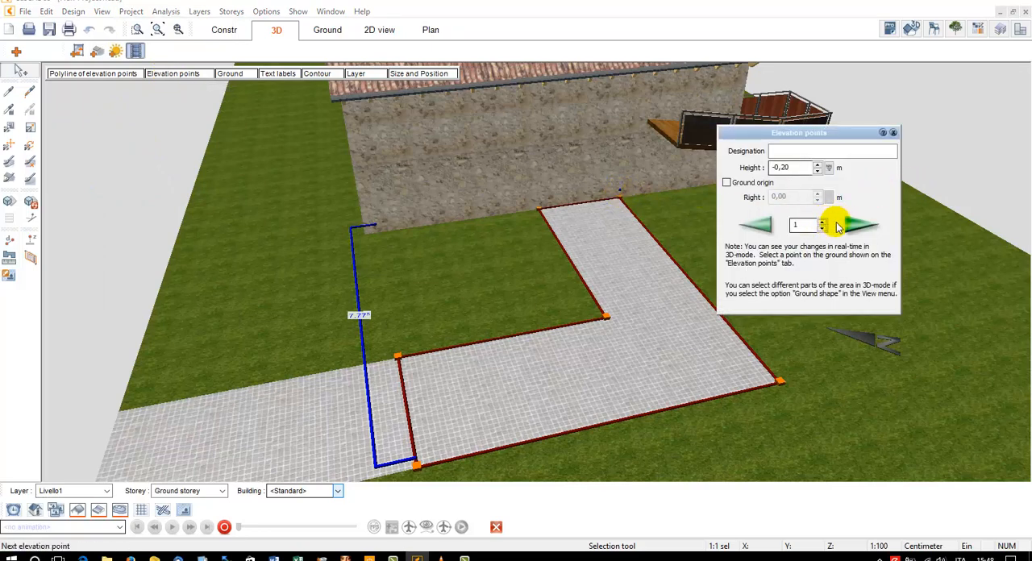
pyautogui.click(859, 226)
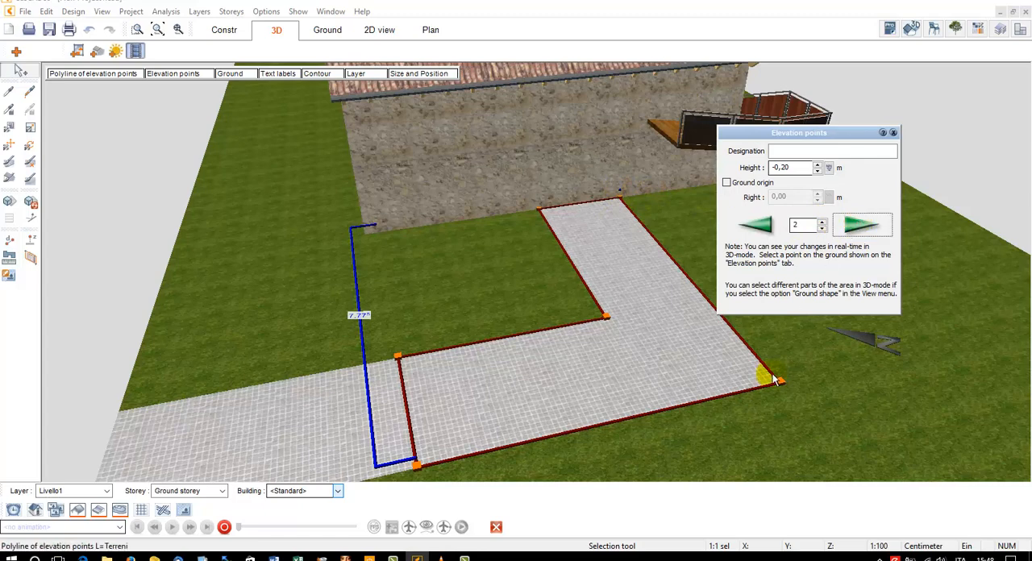
pyautogui.click(758, 229)
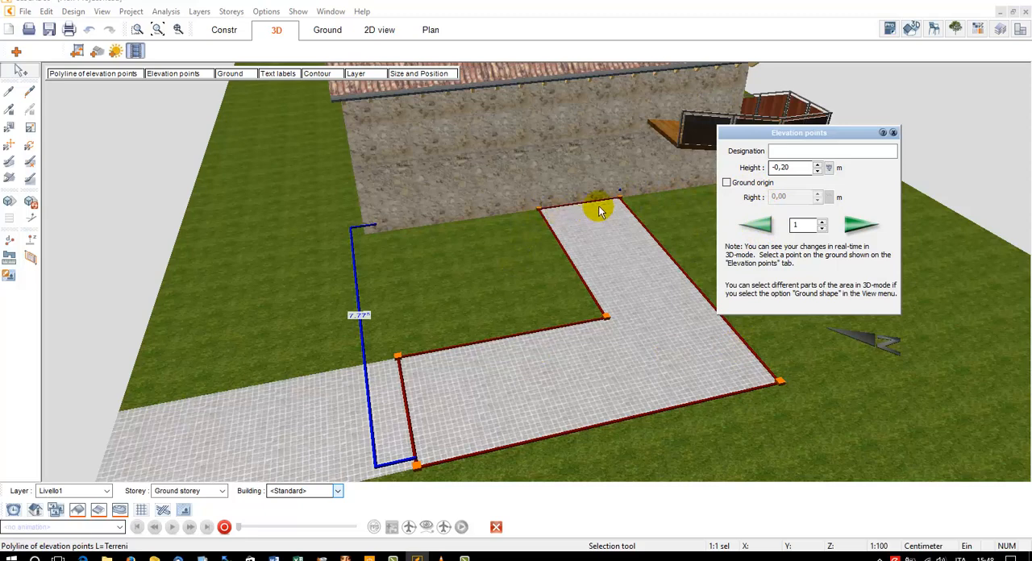
pyautogui.press('Escape')
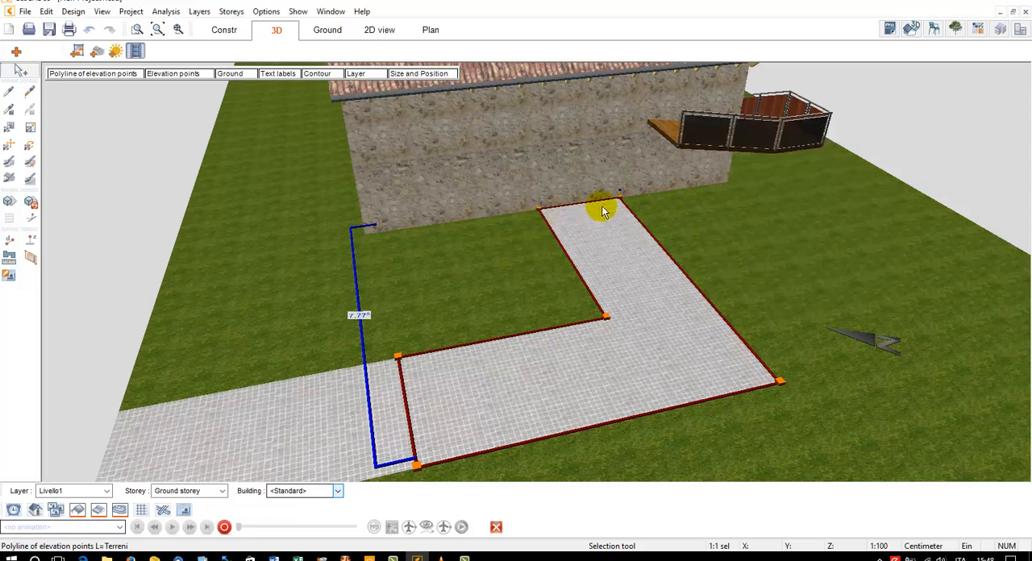
# Enable the ground origin for elevation point 1 of the path's polyline, at the path's outer corner against the house wall
pyautogui.click(162, 72)
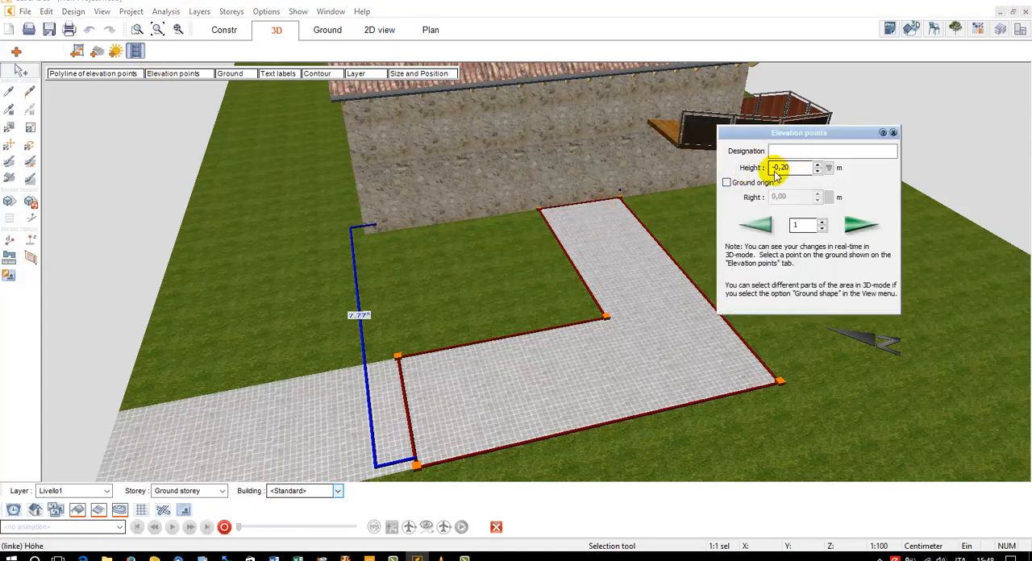
pyautogui.moveTo(774, 132); pyautogui.dragTo(769, 131)
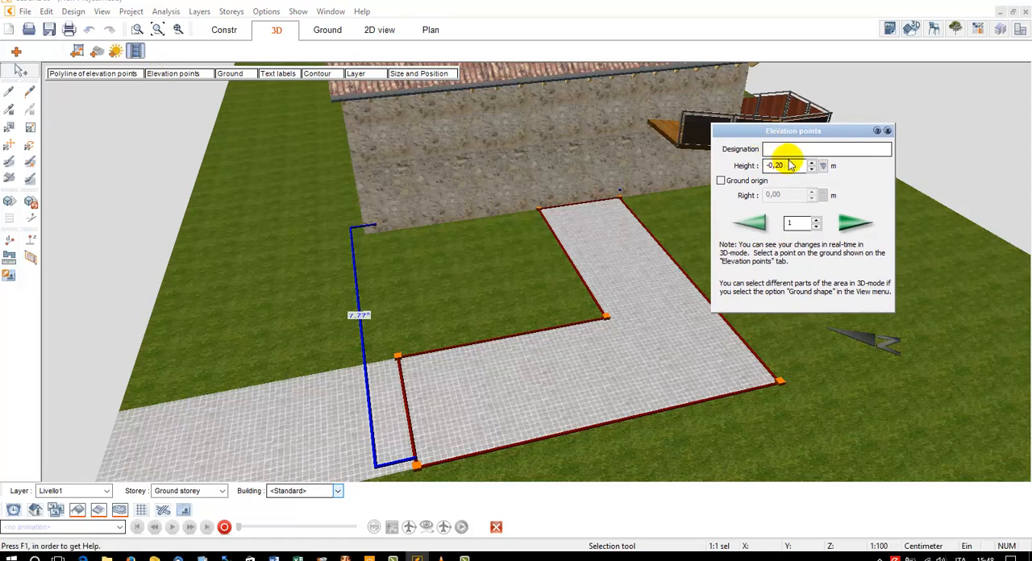
pyautogui.moveTo(790, 166); pyautogui.dragTo(763, 169)
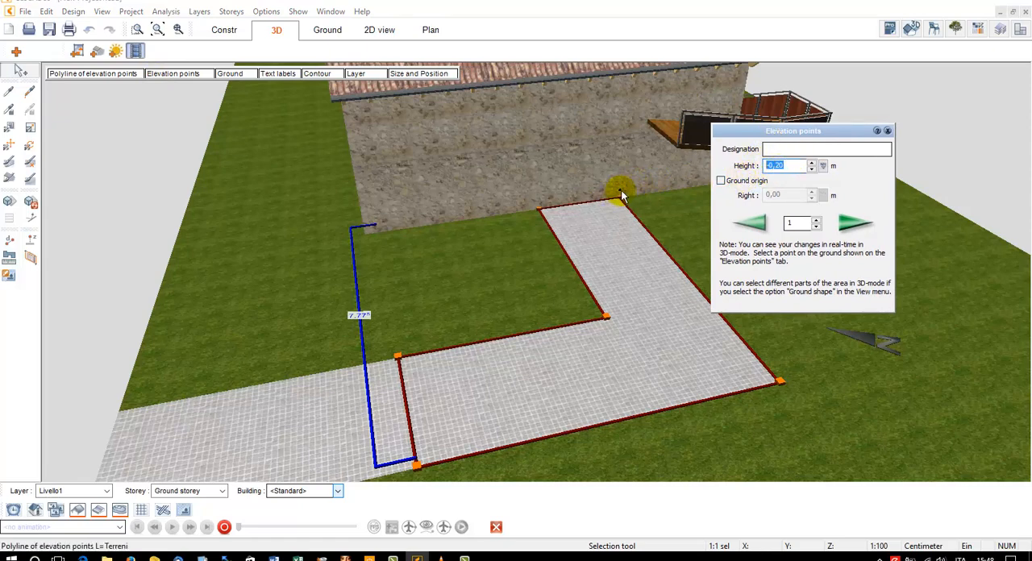
pyautogui.click(721, 180)
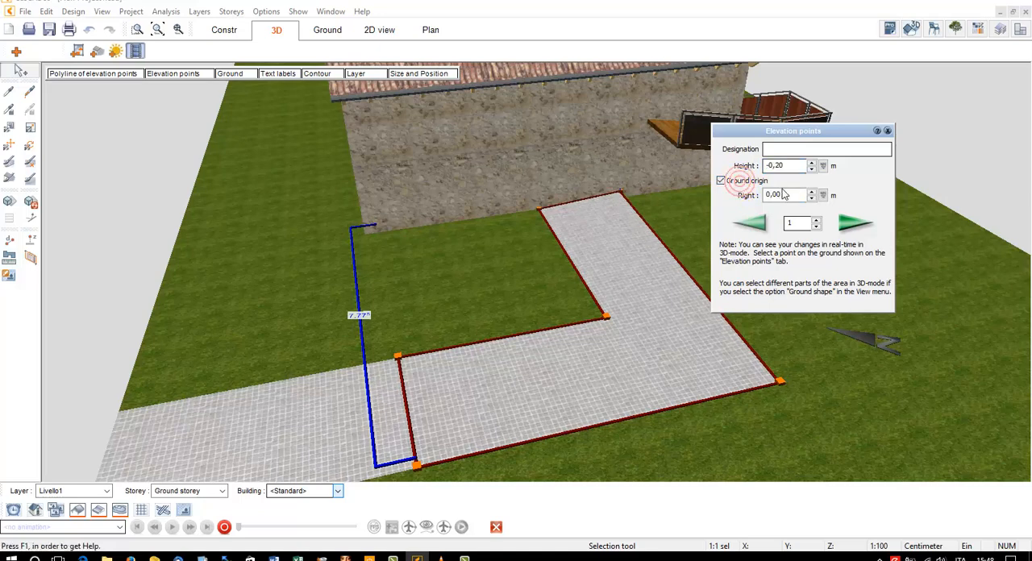
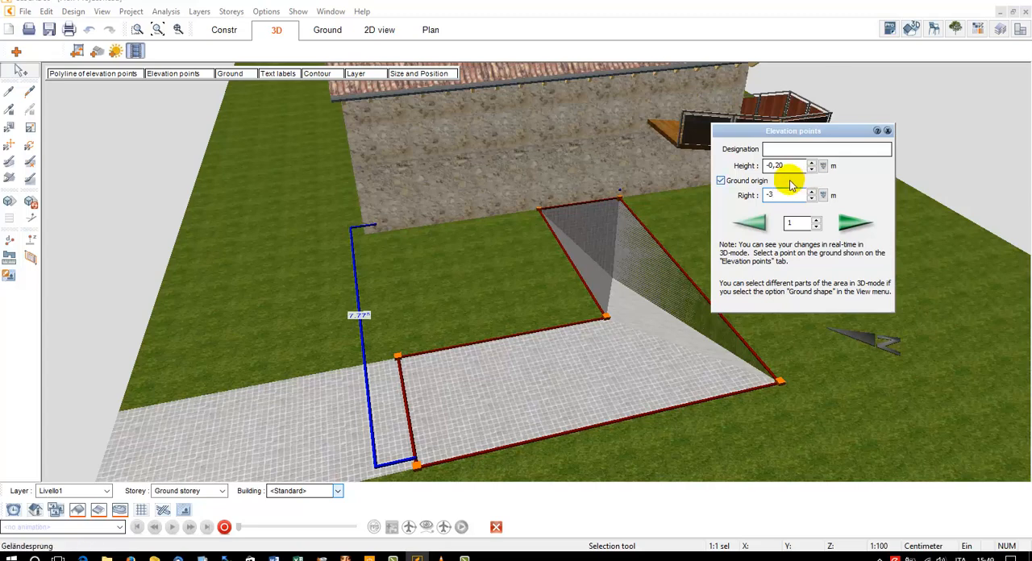
# Enable the ground origin for elevation point 2 at the ramp's outer corner and set its Right height to -1.5 m
pyautogui.click(857, 229)
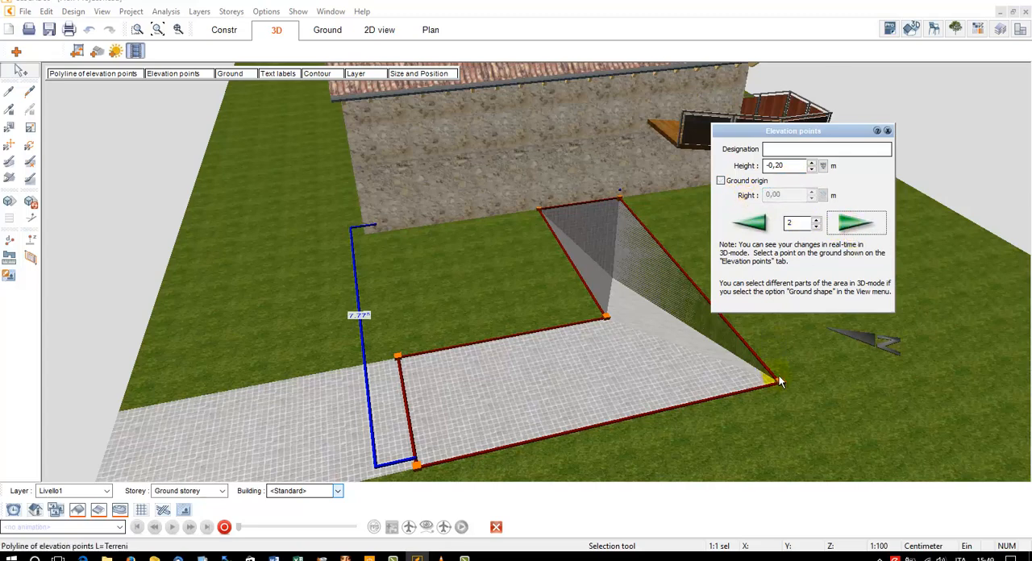
pyautogui.click(758, 182)
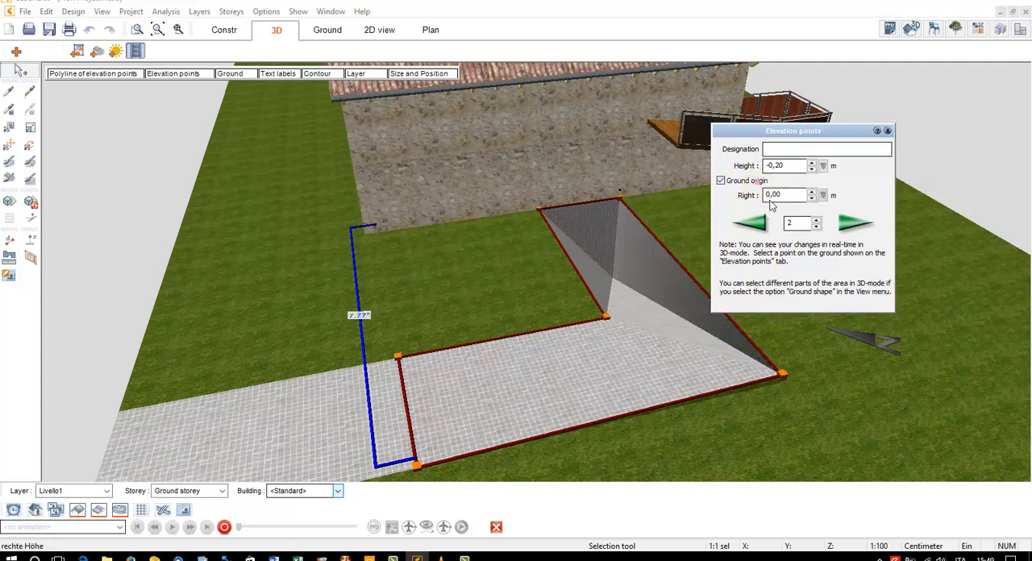
pyautogui.moveTo(752, 195); pyautogui.dragTo(790, 201)
pyautogui.write('-1.5')
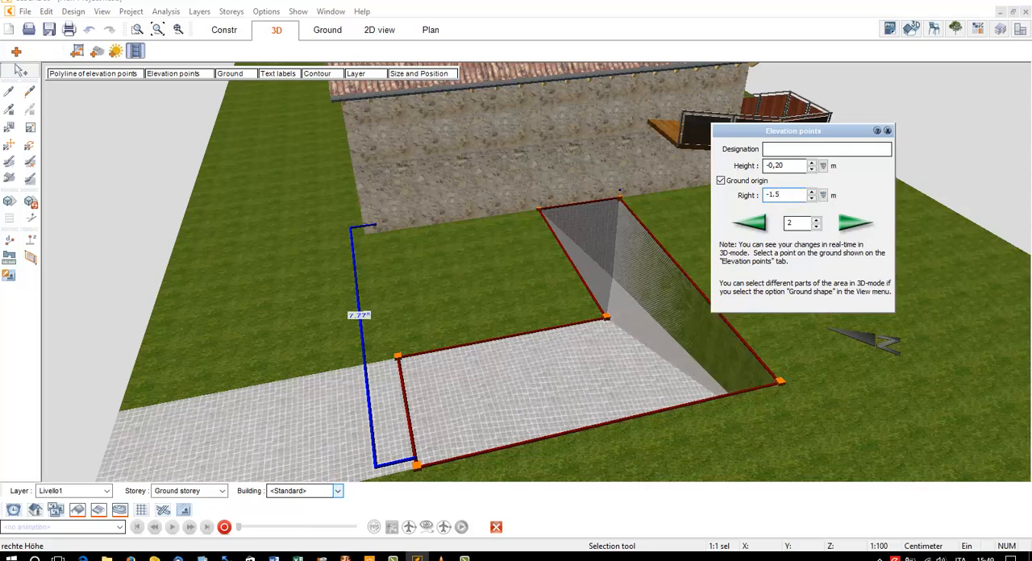
# Enable the ground origin for elevation point 5 at the ramp's inner corner and set its Right height to -1.5 m
pyautogui.click(853, 224)
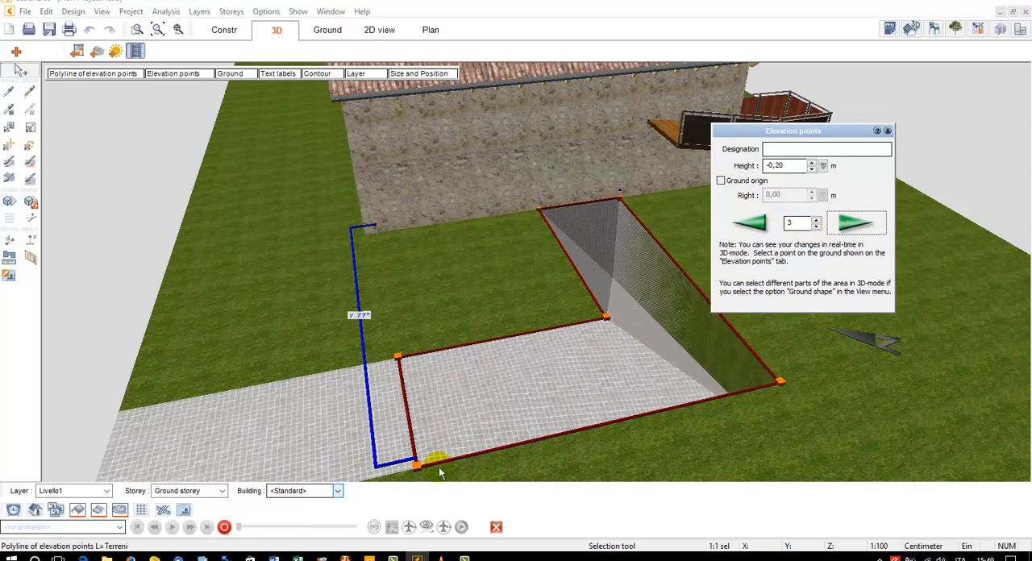
pyautogui.click(847, 229)
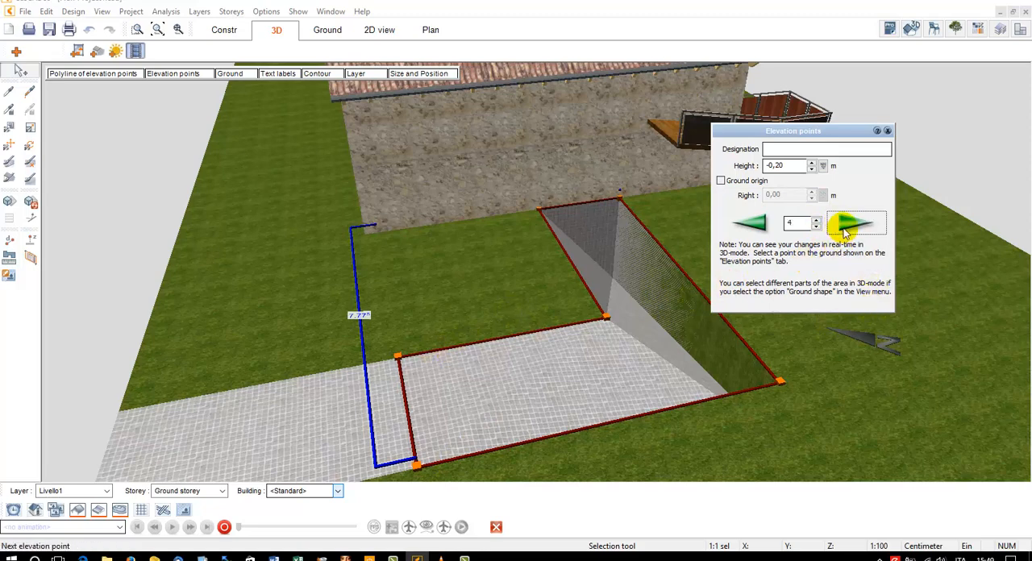
pyautogui.click(618, 316)
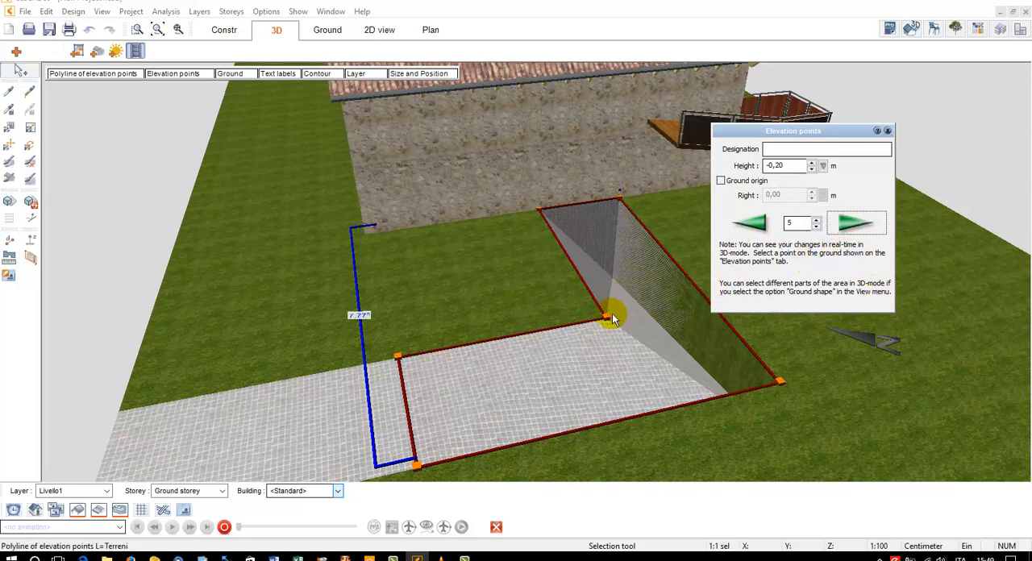
pyautogui.click(756, 180)
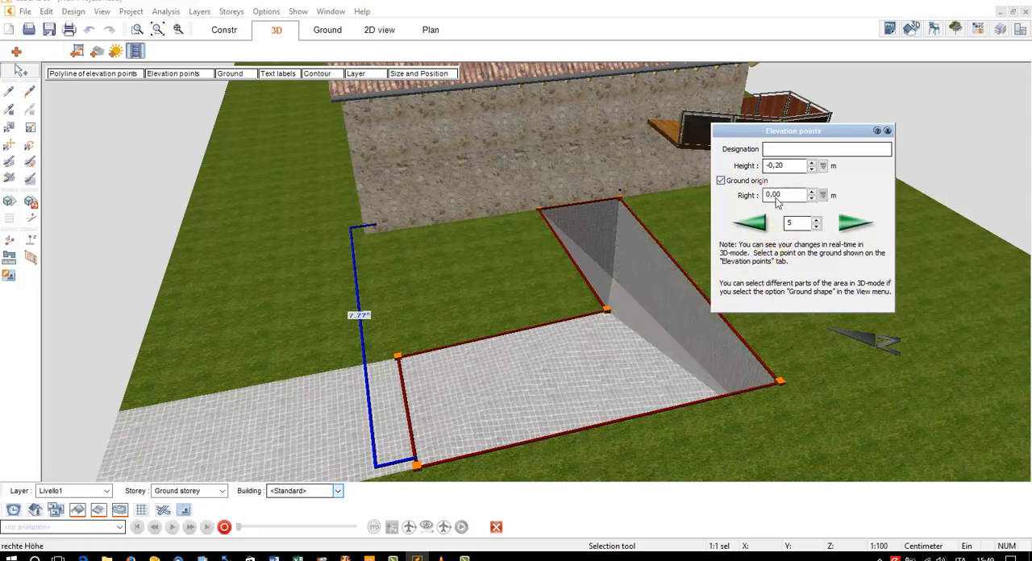
pyautogui.write('-1.')
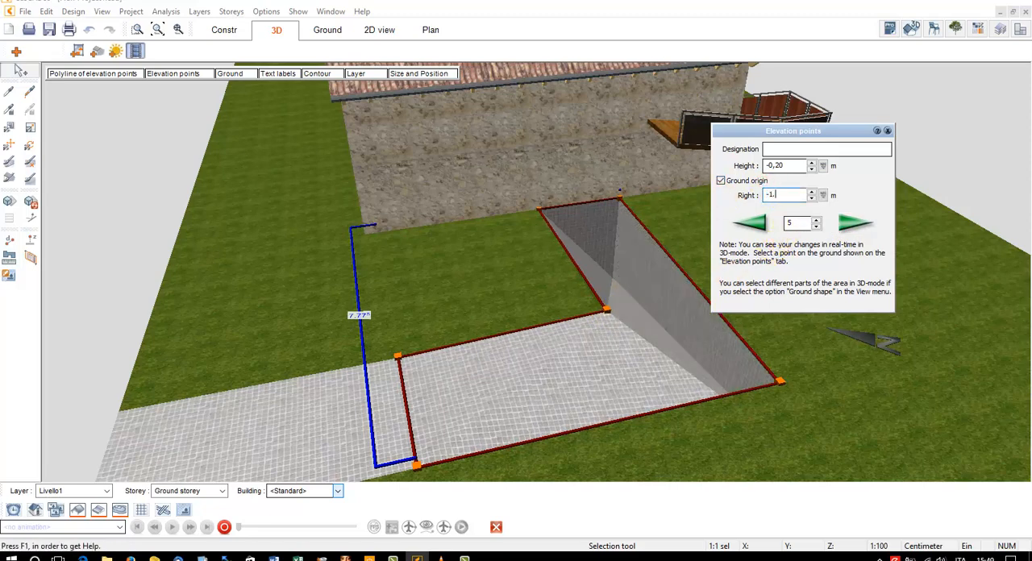
pyautogui.write('5')
# Enable the ground origin for elevation point 6 beside the house wall and set its Right height to -3 m
pyautogui.click(839, 227)
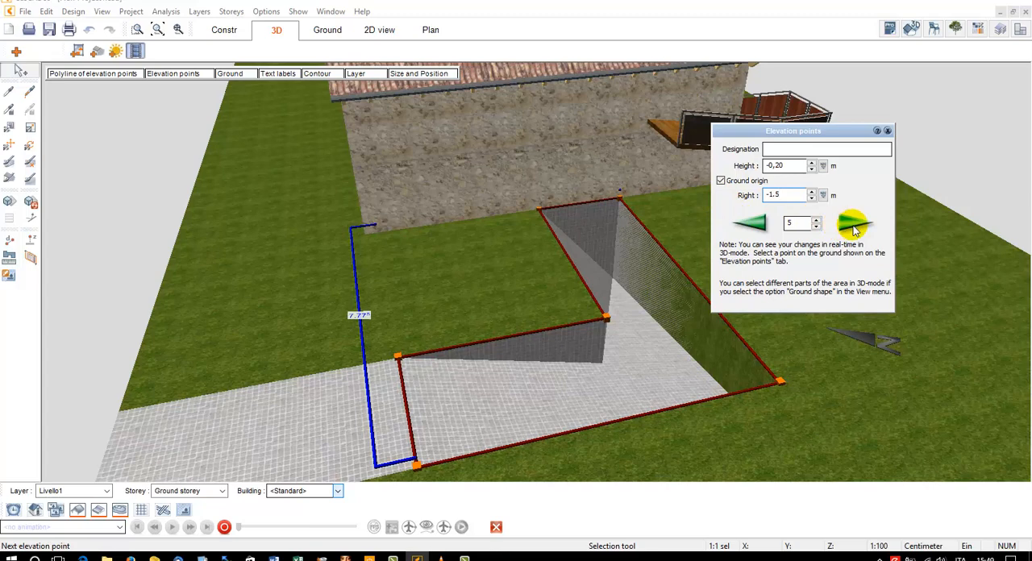
pyautogui.click(738, 181)
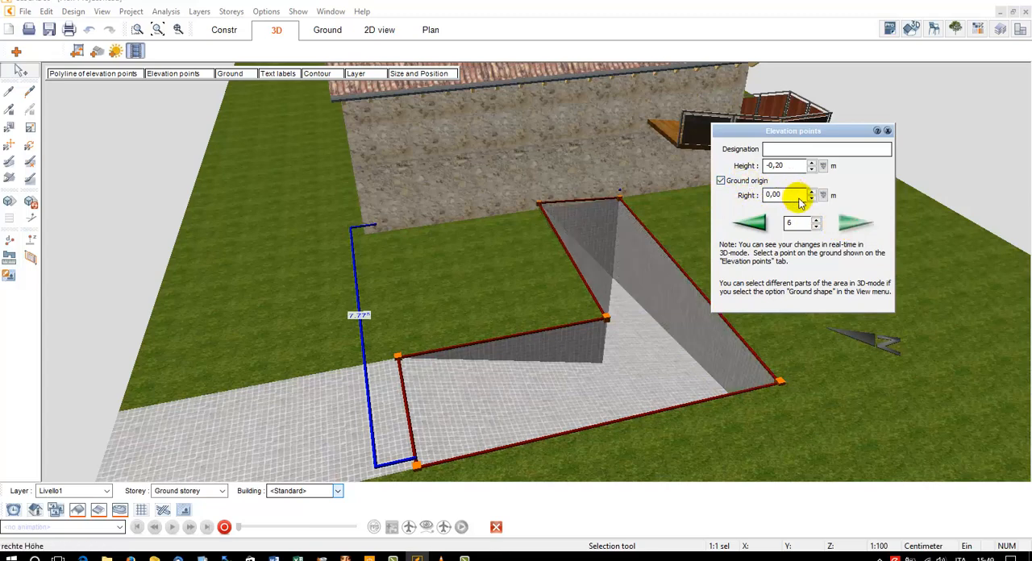
pyautogui.click(768, 197)
pyautogui.write('-')
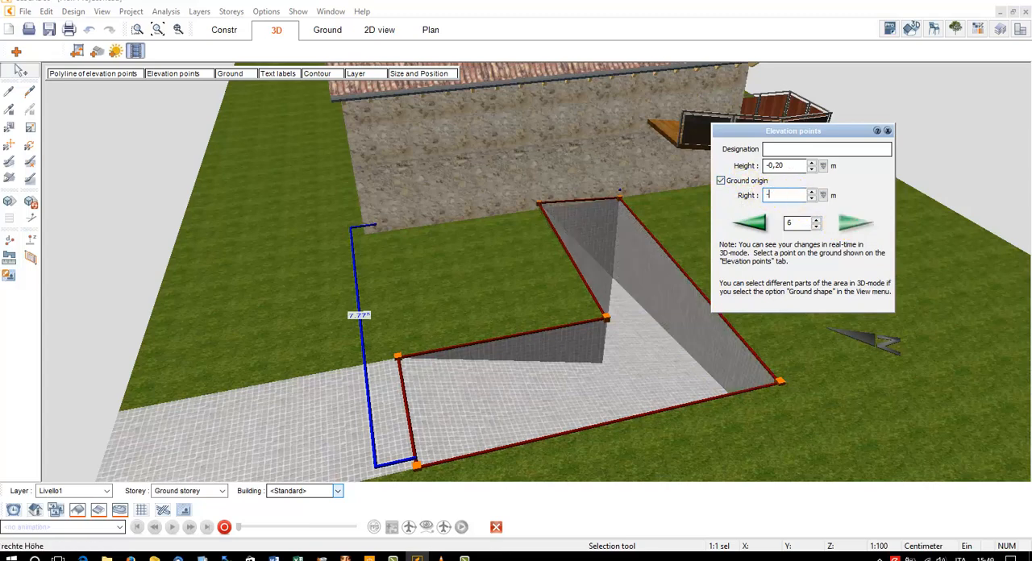
pyautogui.write('3')
# Examine the sloped floor and side walls of the sunken ramp from several angles in 3D
pyautogui.moveTo(595, 294); pyautogui.dragTo(631, 291, button='middle')
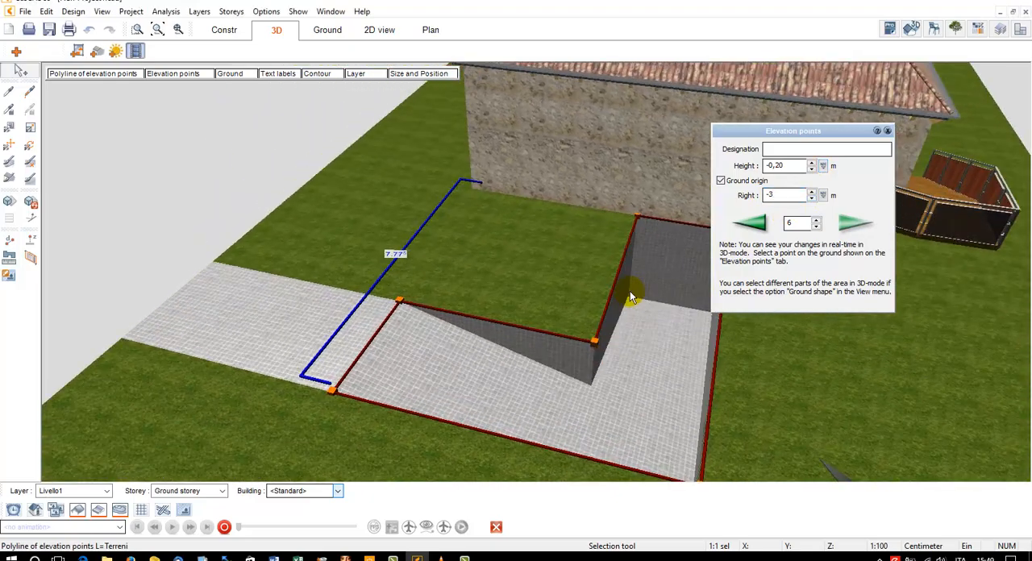
pyautogui.click(643, 307)
pyautogui.scroll(2, 662, 334)
pyautogui.moveTo(663, 332)
pyautogui.mouseDown(button='middle')
pyautogui.moveTo(628, 314)
pyautogui.moveTo(666, 348)
pyautogui.mouseUp(button='middle')
pyautogui.moveTo(615, 325); pyautogui.dragTo(630, 273, button='middle')
pyautogui.moveTo(713, 248)
pyautogui.mouseDown(button='middle')
pyautogui.moveTo(696, 231)
pyautogui.moveTo(699, 242)
pyautogui.mouseUp(button='middle')
pyautogui.scroll(3, 771, 308)
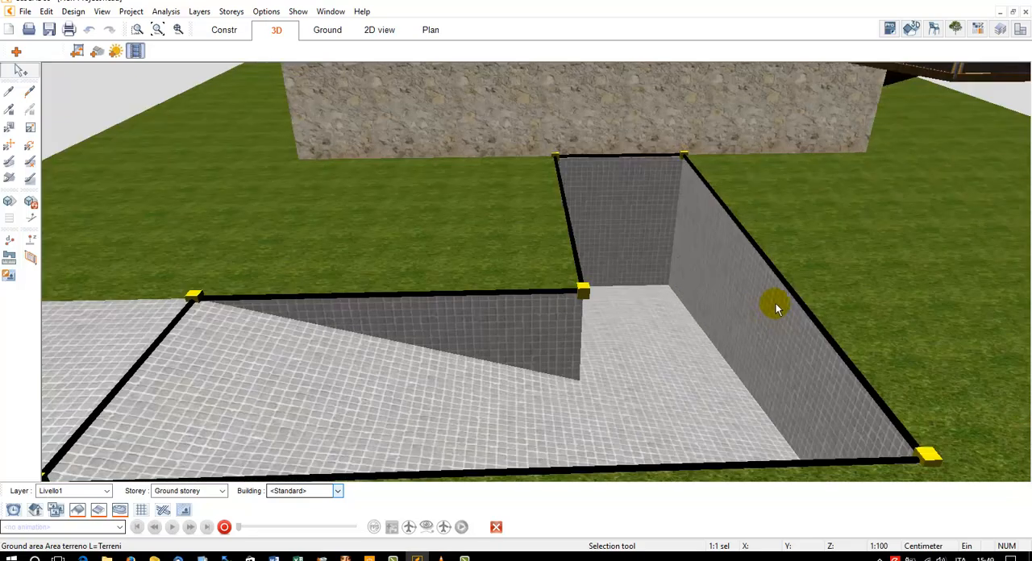
# In the construction plan, move the ramp polyline's upper wall-side corner off the house wall and check the effect in 3D
pyautogui.click(225, 30)
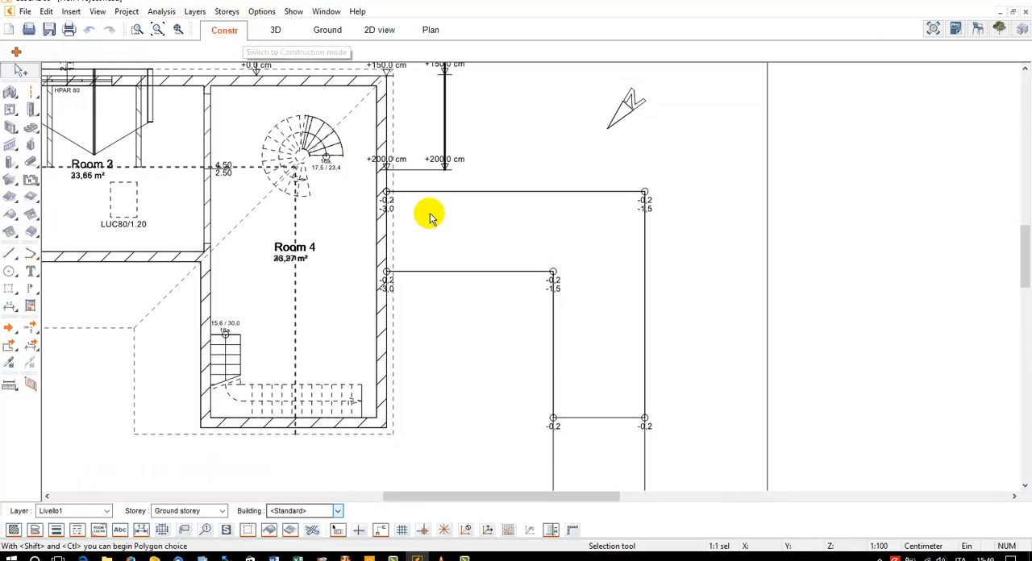
pyautogui.scroll(3, 382, 187)
pyautogui.scroll(2, 382, 187)
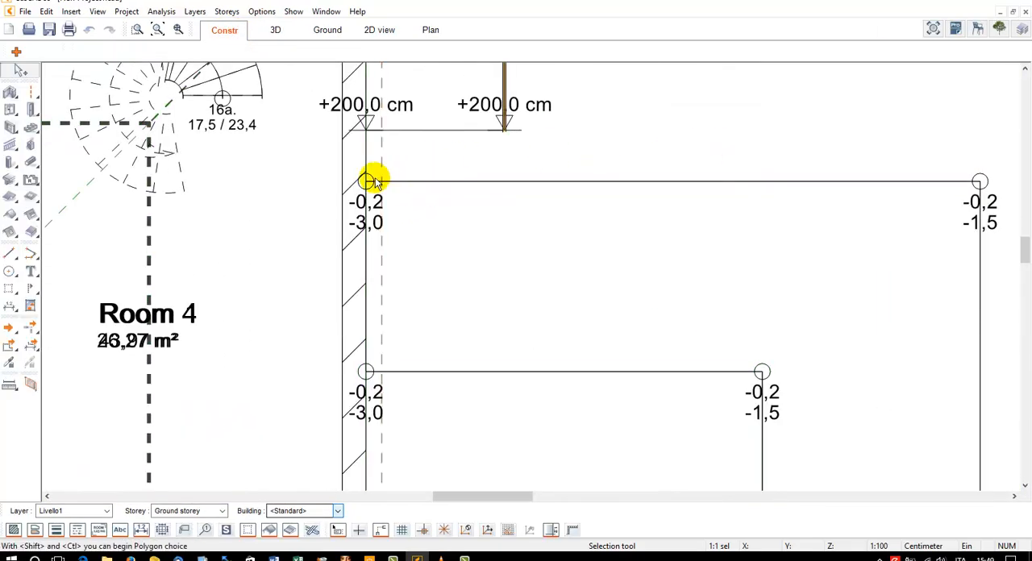
pyautogui.moveTo(366, 181); pyautogui.dragTo(398, 154)
pyautogui.click(275, 30)
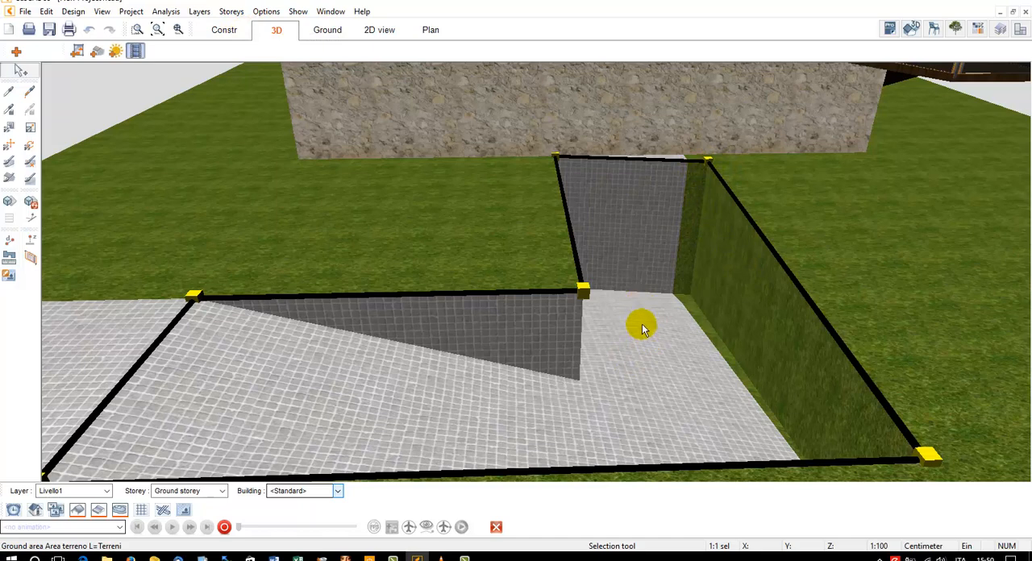
pyautogui.click(224, 30)
# Move the ramp polyline's upper wall-side corner back onto the outer face of the house wall
pyautogui.click(393, 161)
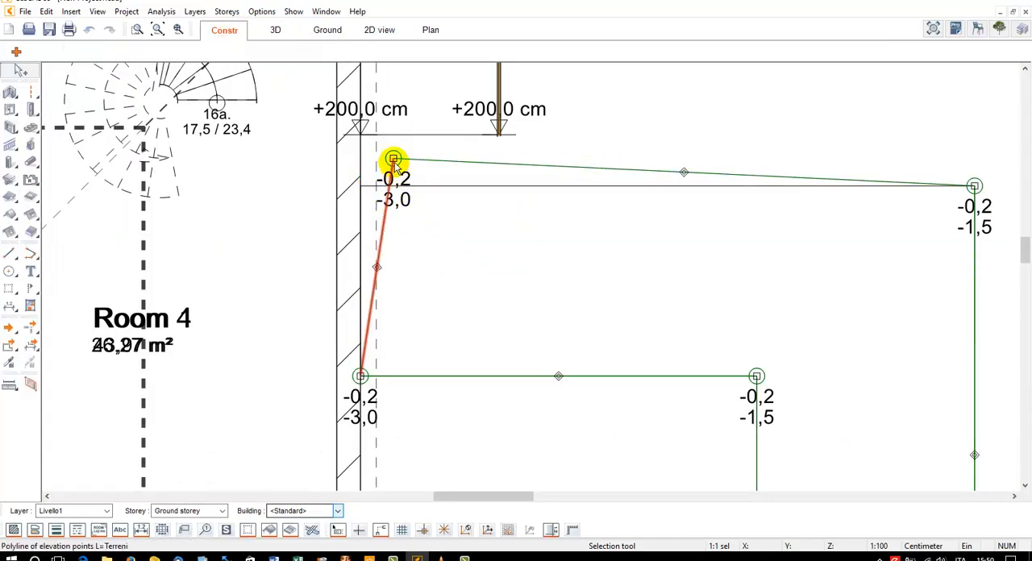
pyautogui.click(394, 159)
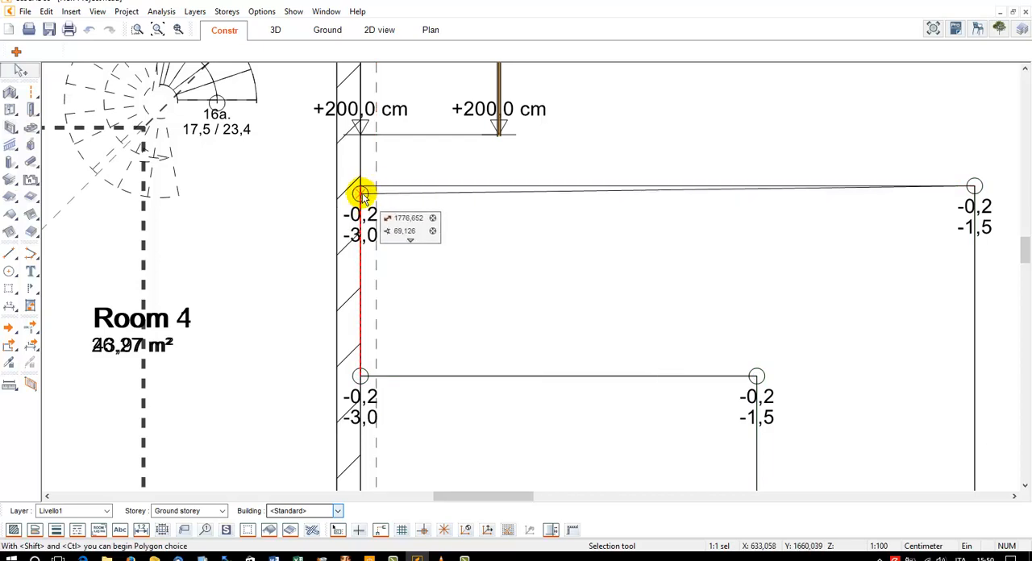
pyautogui.scroll(5, 362, 195)
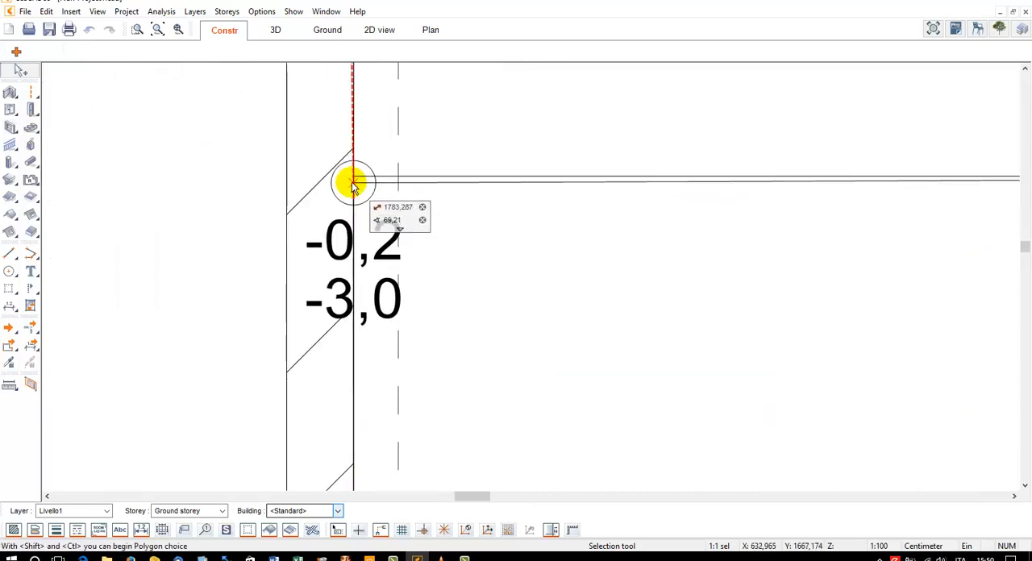
pyautogui.click(353, 183)
# Align the ramp polyline's outer upper corner horizontally with its wall-side corner
pyautogui.scroll(-5, 657, 235)
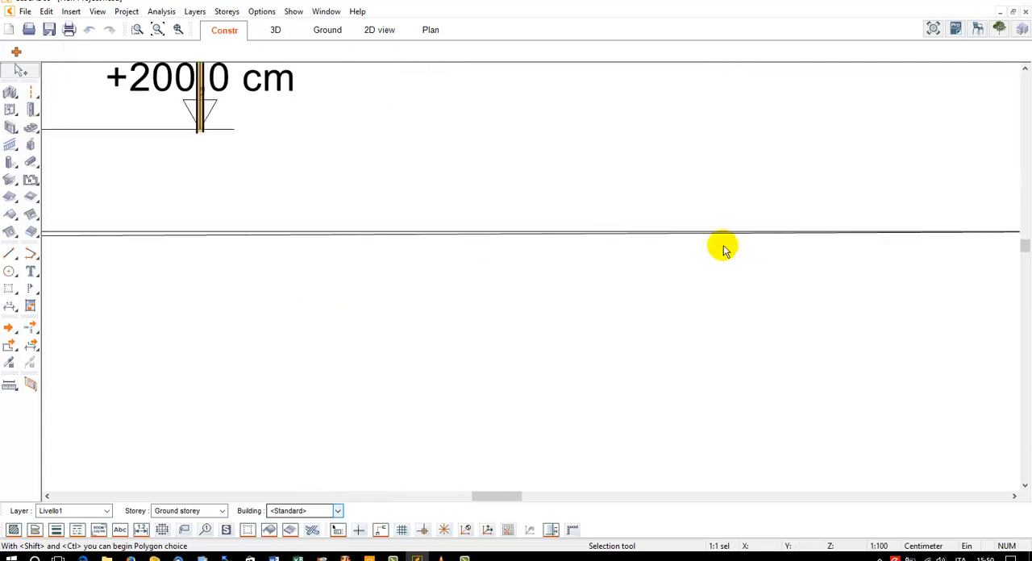
pyautogui.click(796, 231)
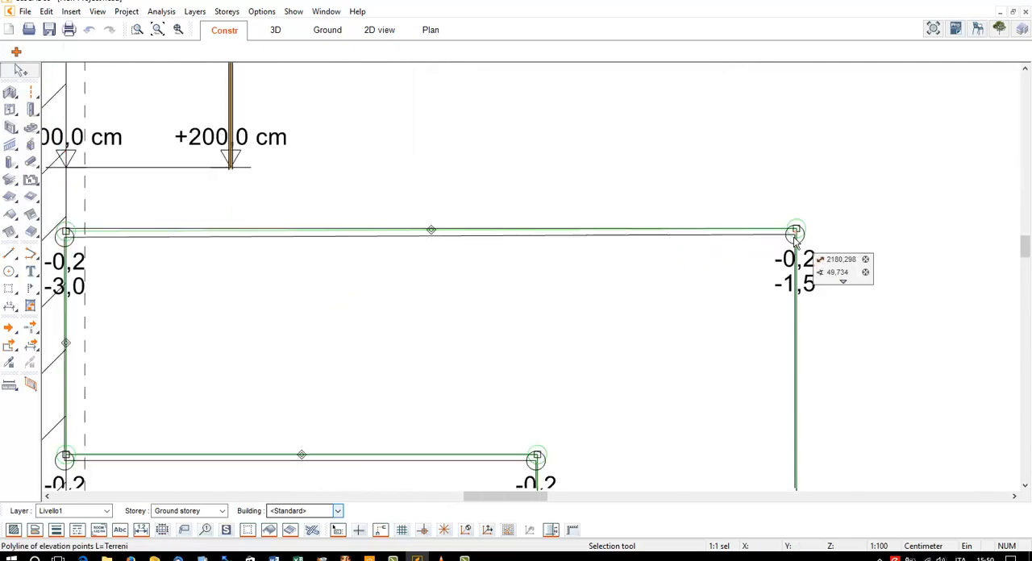
pyautogui.click(796, 237)
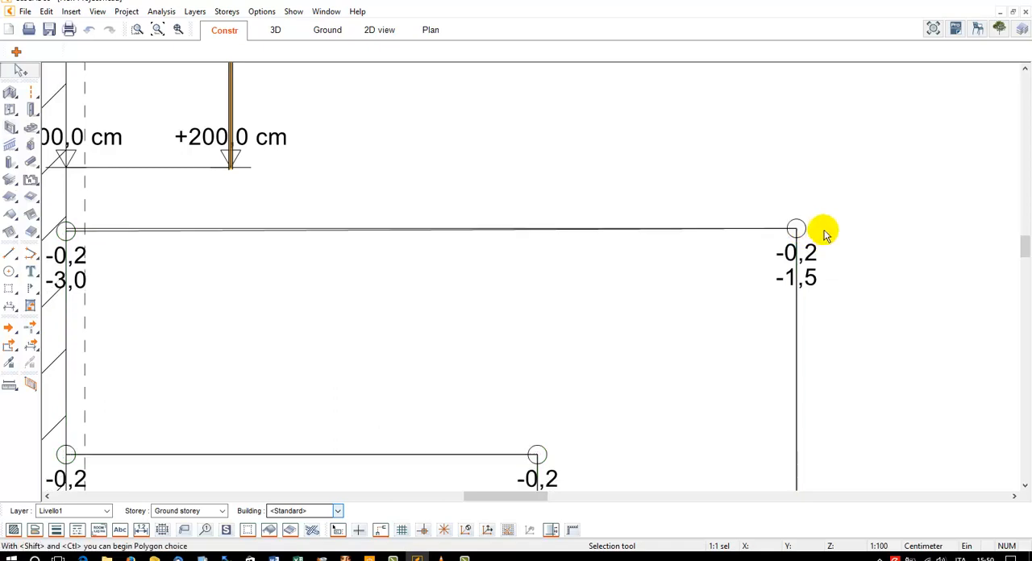
pyautogui.click(796, 231)
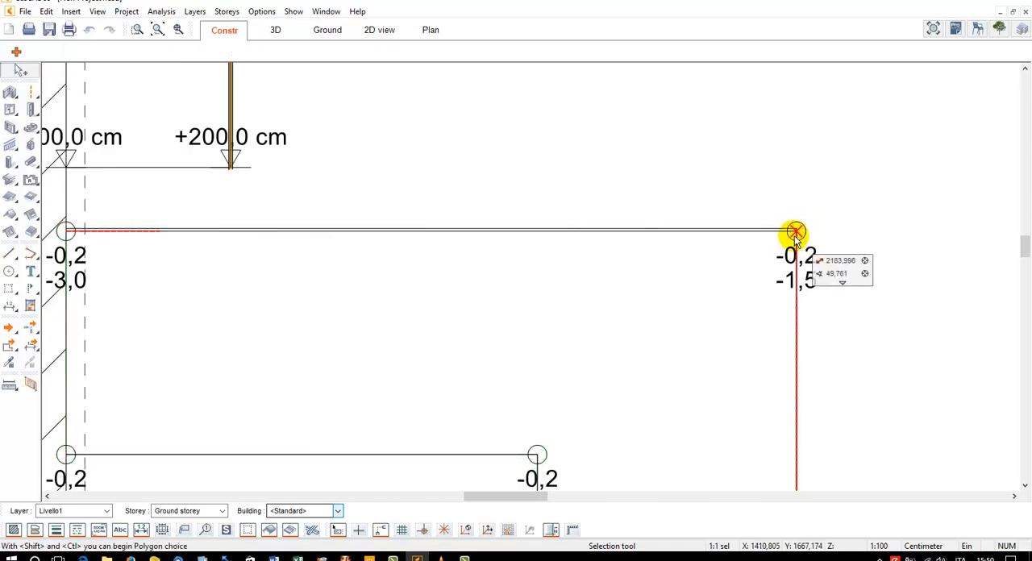
pyautogui.press('Escape')
# In 3D, apply the dark glass material of the balcony railing's outer panels to its wood-textured inner panels
pyautogui.click(275, 30)
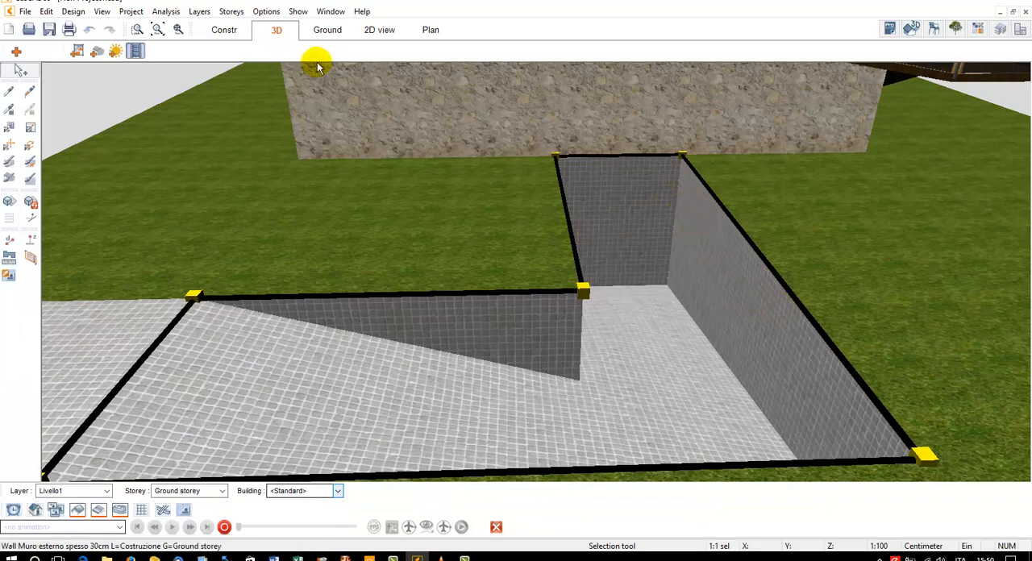
pyautogui.scroll(-4, 519, 172)
pyautogui.scroll(-3, 519, 172)
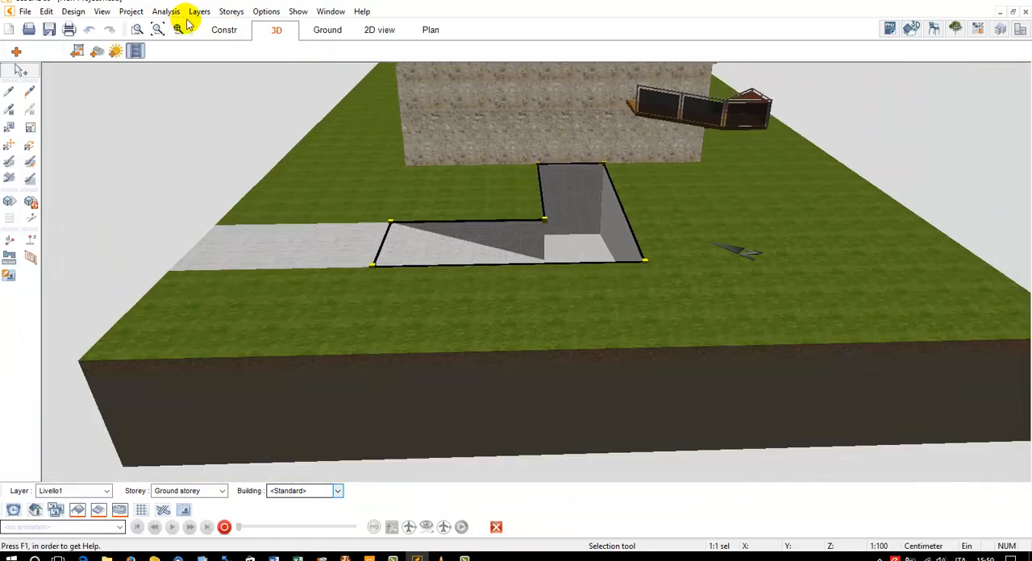
pyautogui.scroll(6, 635, 87)
pyautogui.scroll(3, 635, 87)
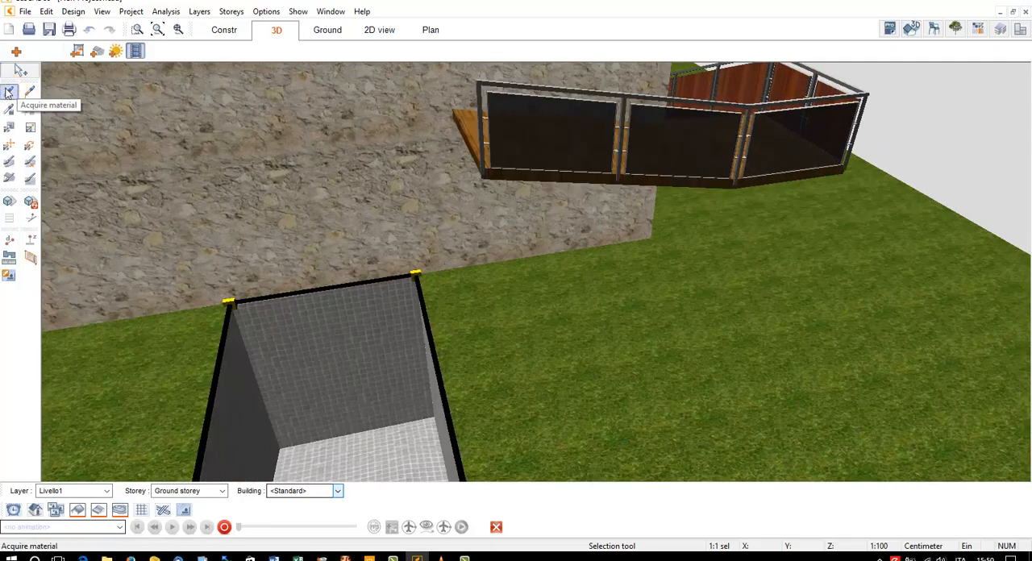
pyautogui.click(30, 91)
pyautogui.click(782, 90)
pyautogui.press('Escape')
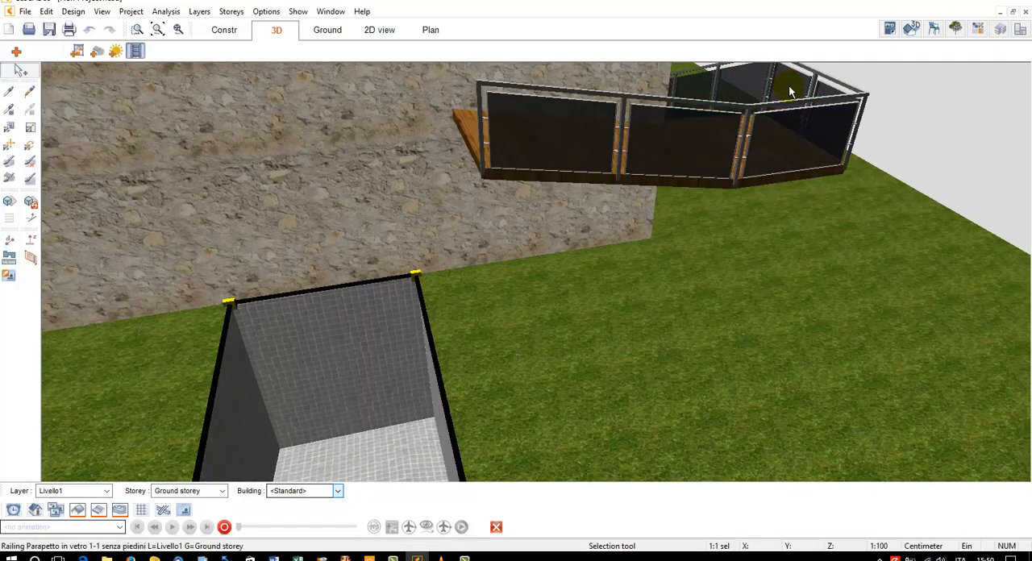
pyautogui.moveTo(789, 86); pyautogui.dragTo(763, 89)
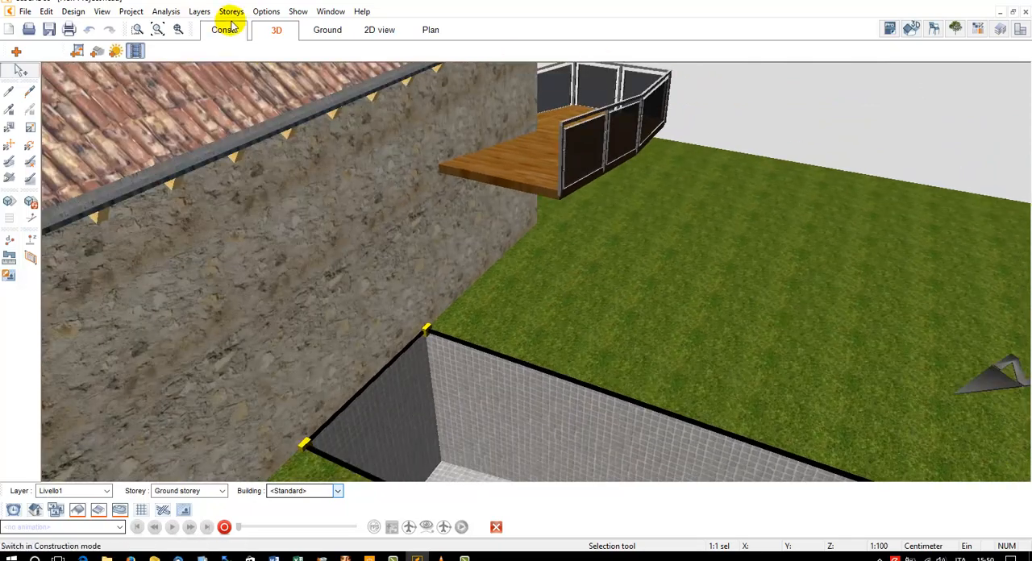
pyautogui.click(158, 30)
pyautogui.moveTo(397, 111); pyautogui.dragTo(608, 202)
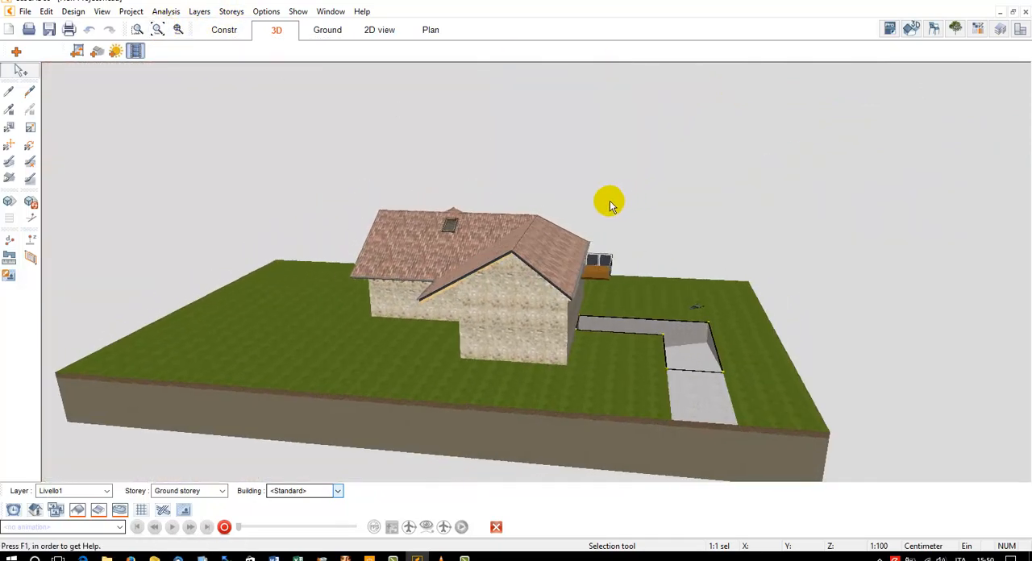
pyautogui.scroll(5, 728, 322)
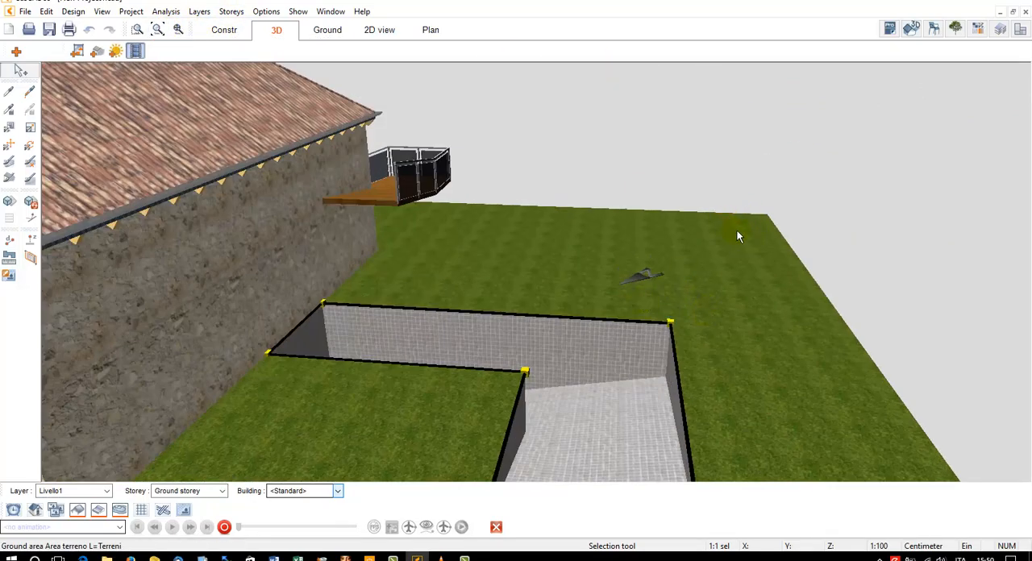
# In the ground plan, add a single elevation point with a height of 3 m at the plot's upper corner on the ramp side
pyautogui.click(316, 34)
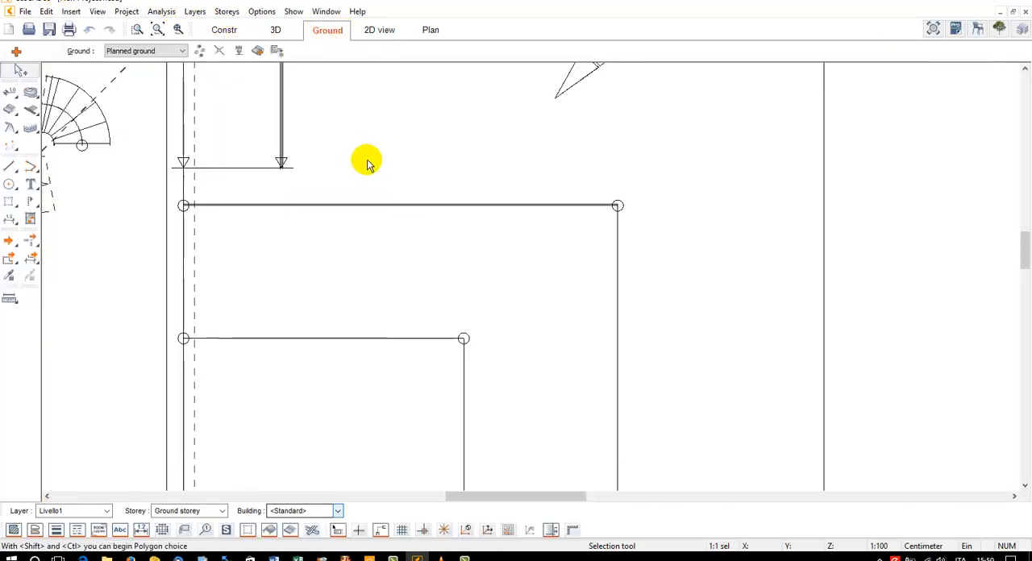
pyautogui.scroll(-1, 484, 234)
pyautogui.moveTo(474, 220); pyautogui.dragTo(493, 250, button='middle')
pyautogui.scroll(-2, 463, 192)
pyautogui.moveTo(466, 191)
pyautogui.mouseDown(button='middle')
pyautogui.moveTo(529, 238)
pyautogui.moveTo(659, 256)
pyautogui.moveTo(719, 239)
pyautogui.mouseUp(button='middle')
pyautogui.scroll(-3, 719, 236)
pyautogui.moveTo(664, 201); pyautogui.dragTo(657, 143, button='middle')
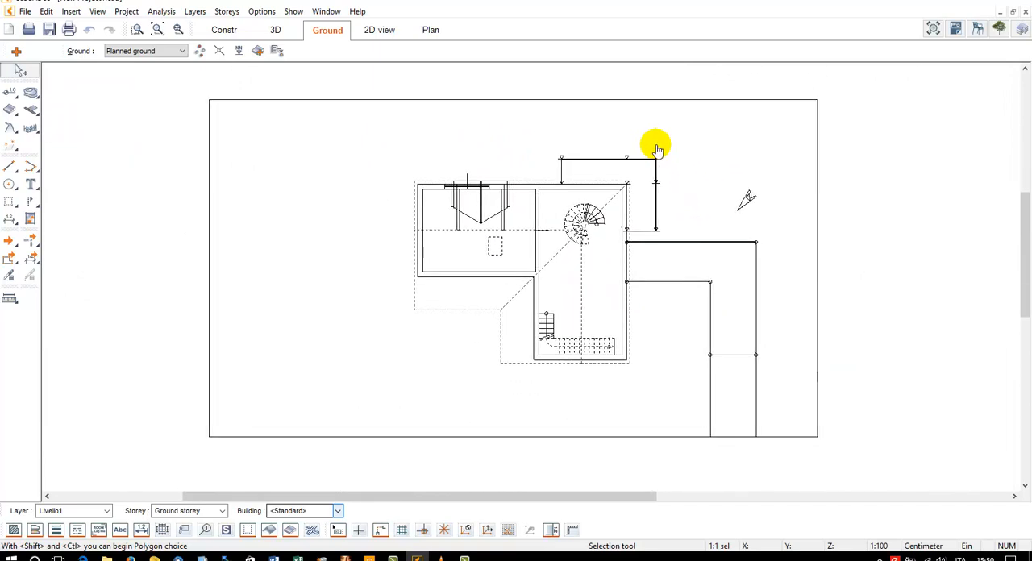
pyautogui.click(10, 91)
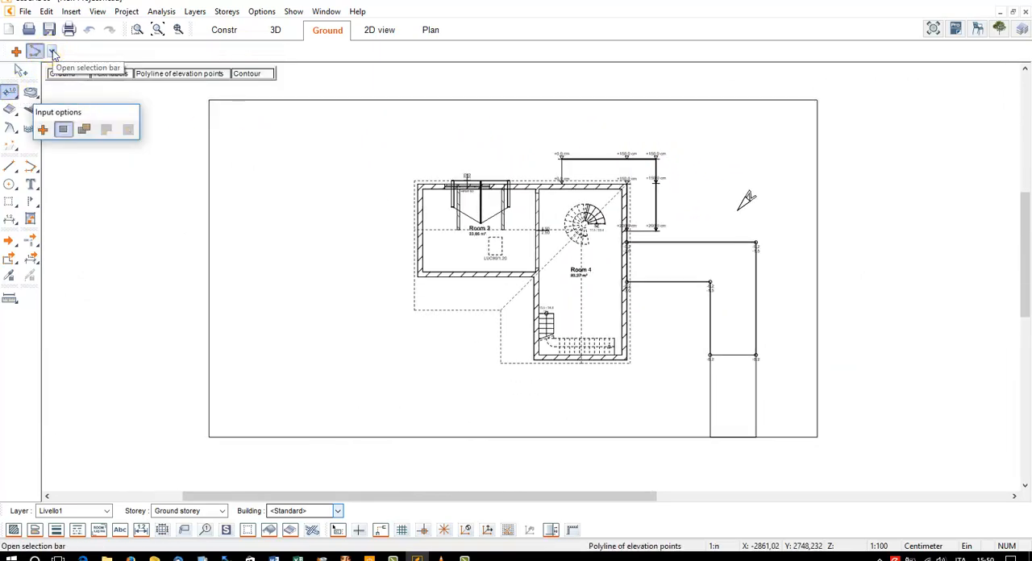
pyautogui.click(34, 51)
pyautogui.click(71, 61)
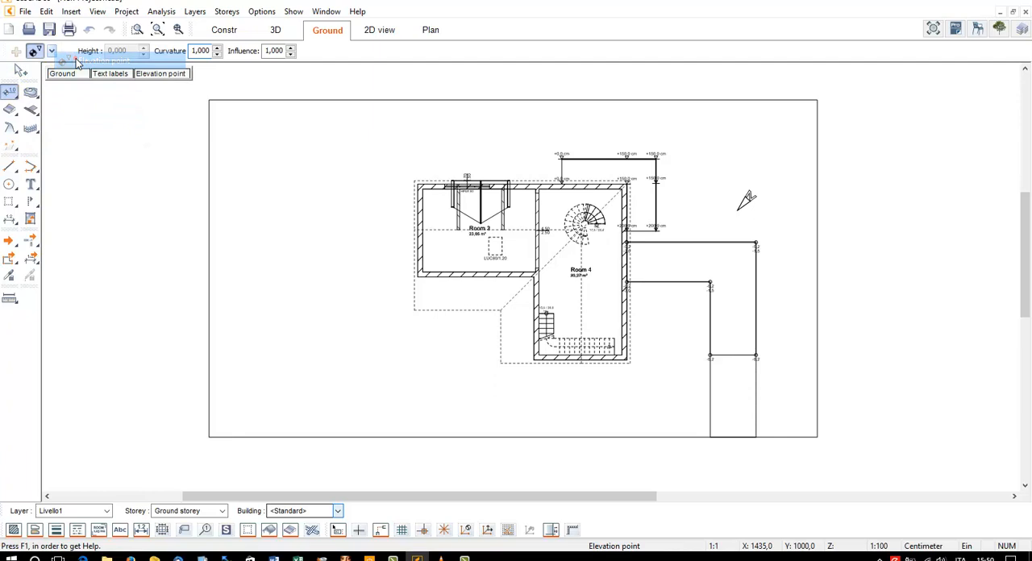
pyautogui.click(816, 103)
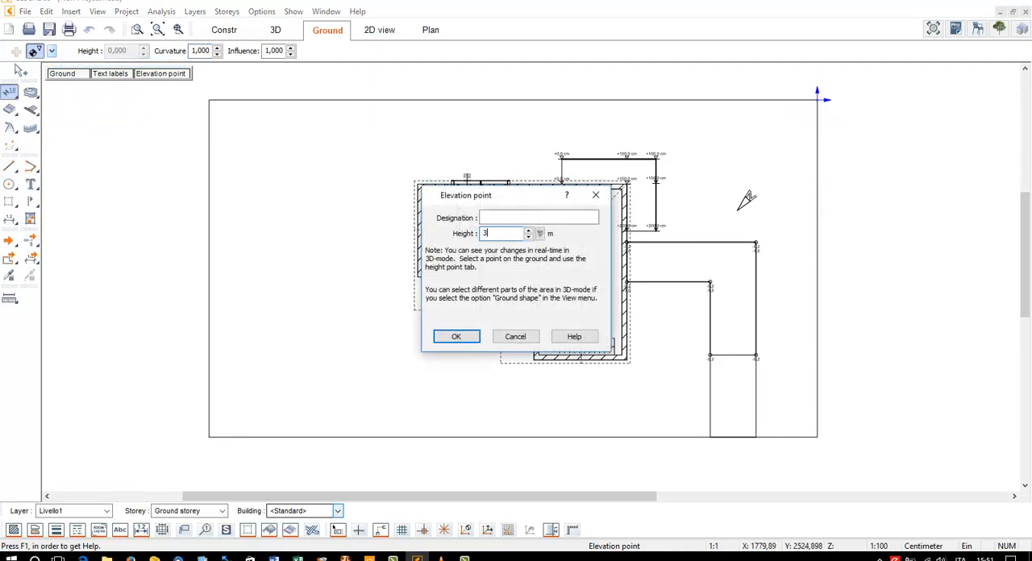
pyautogui.write('3')
pyautogui.press('Return')
# Add elevation points with a height of 0 m at both outer corners of the house's upper wall
pyautogui.scroll(3, 813, 178)
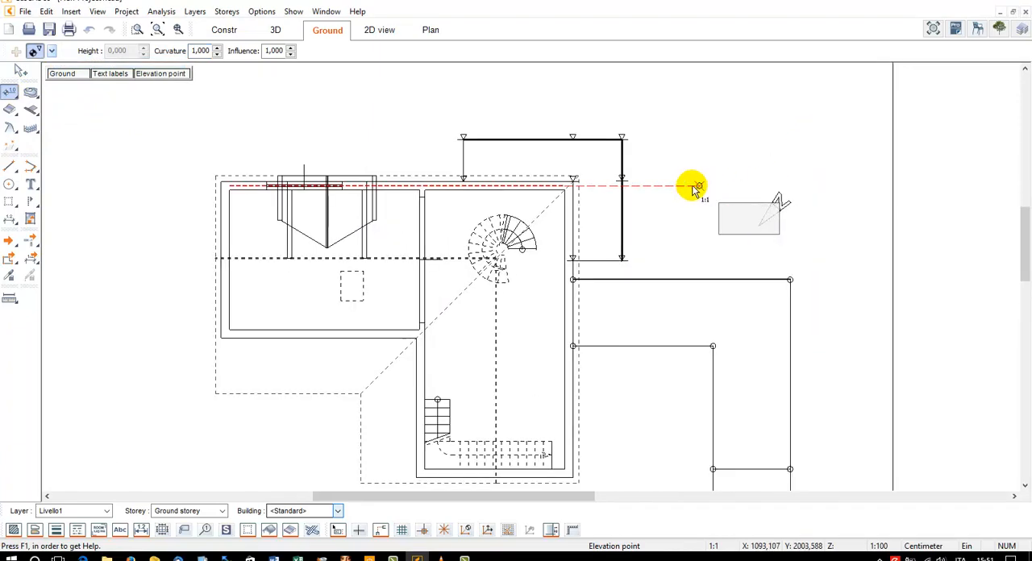
pyautogui.click(576, 177)
pyautogui.write('0')
pyautogui.press('Return')
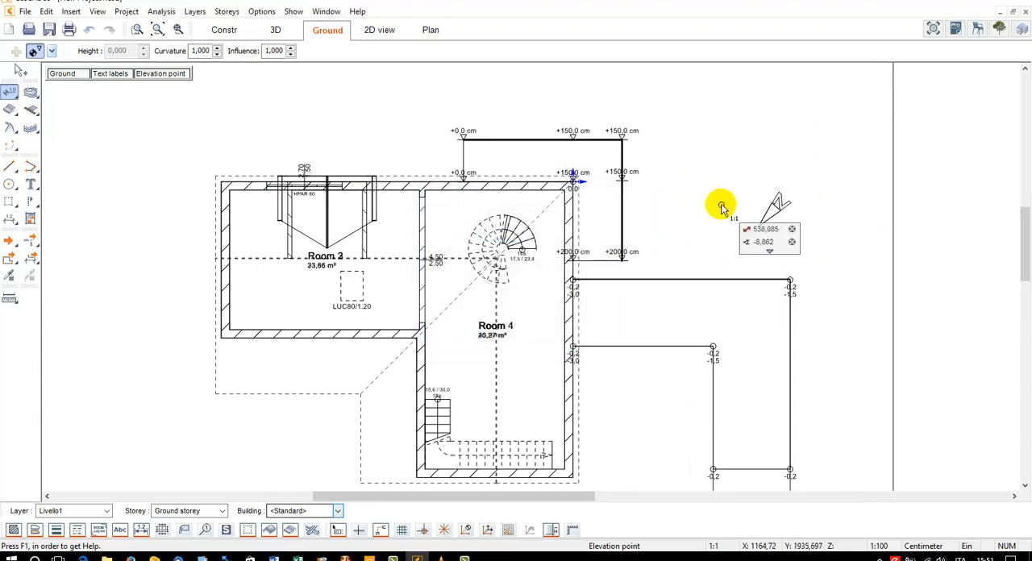
pyautogui.scroll(-3, 721, 202)
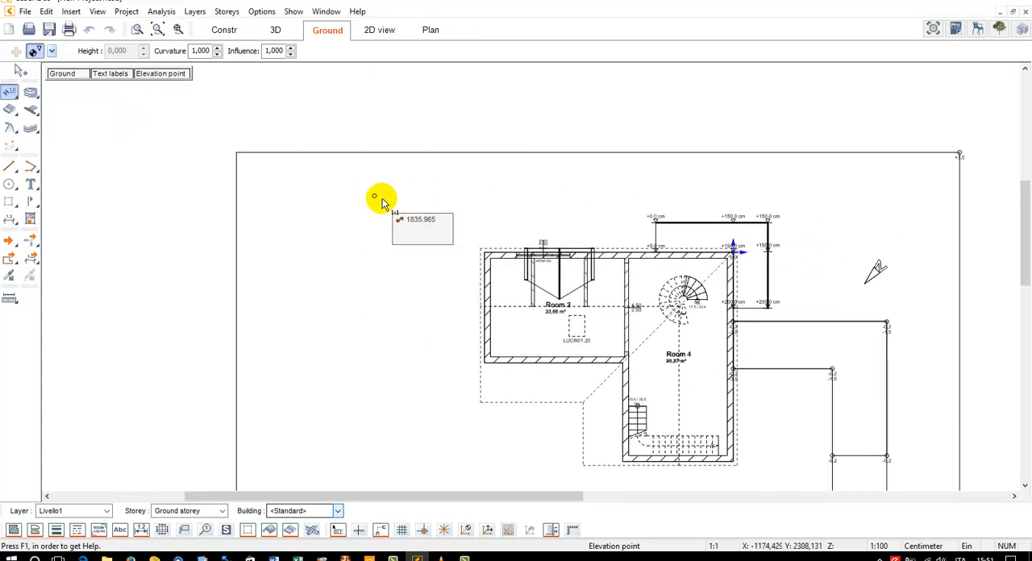
pyautogui.click(483, 254)
pyautogui.write('0')
pyautogui.press('Return')
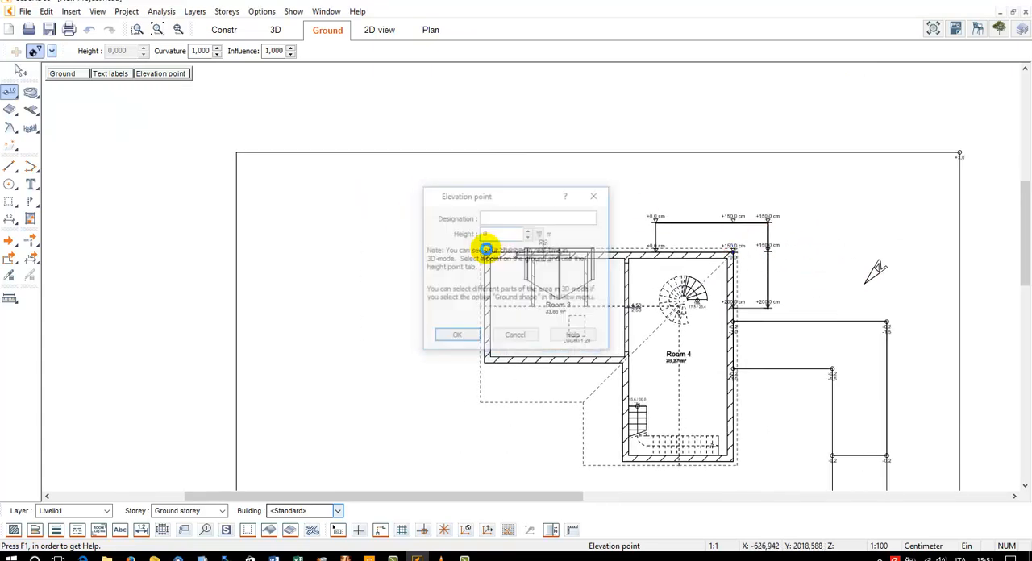
# Add a 0 m elevation point on the plot's left edge level with the upper house wall, and a 3 m one at its upper-left corner
pyautogui.click(236, 253)
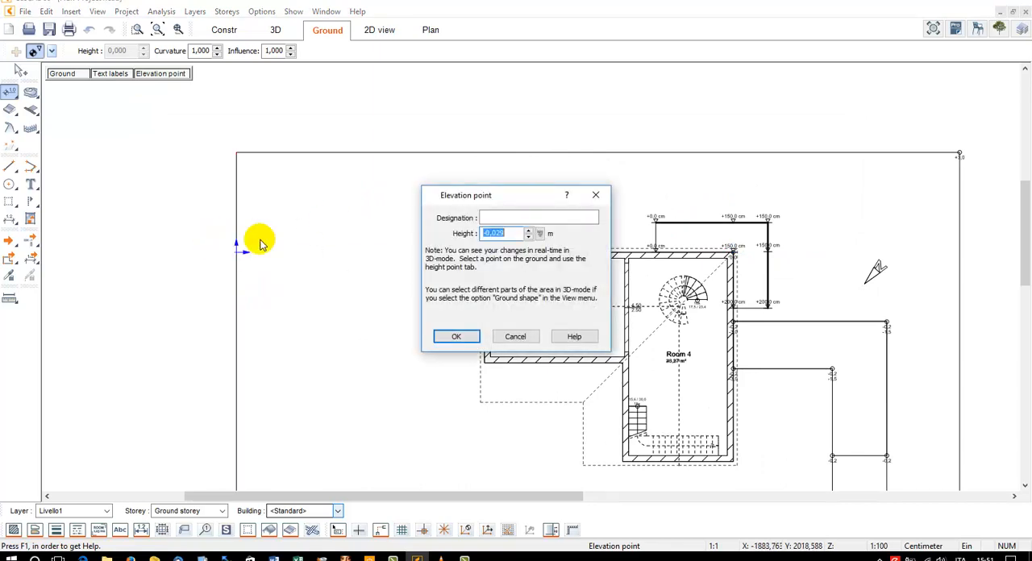
pyautogui.press('Return')
pyautogui.click(238, 152)
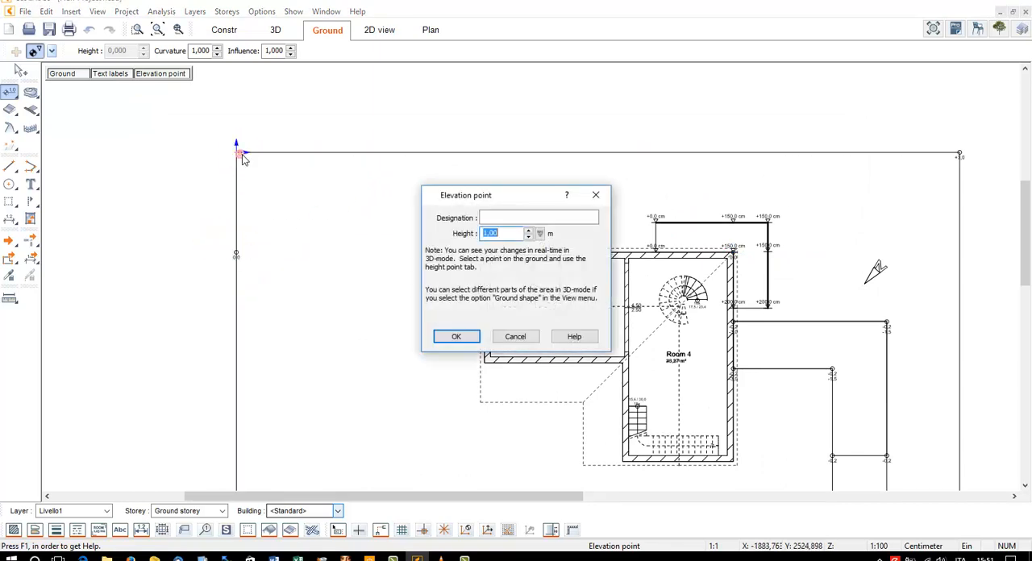
pyautogui.press('Return')
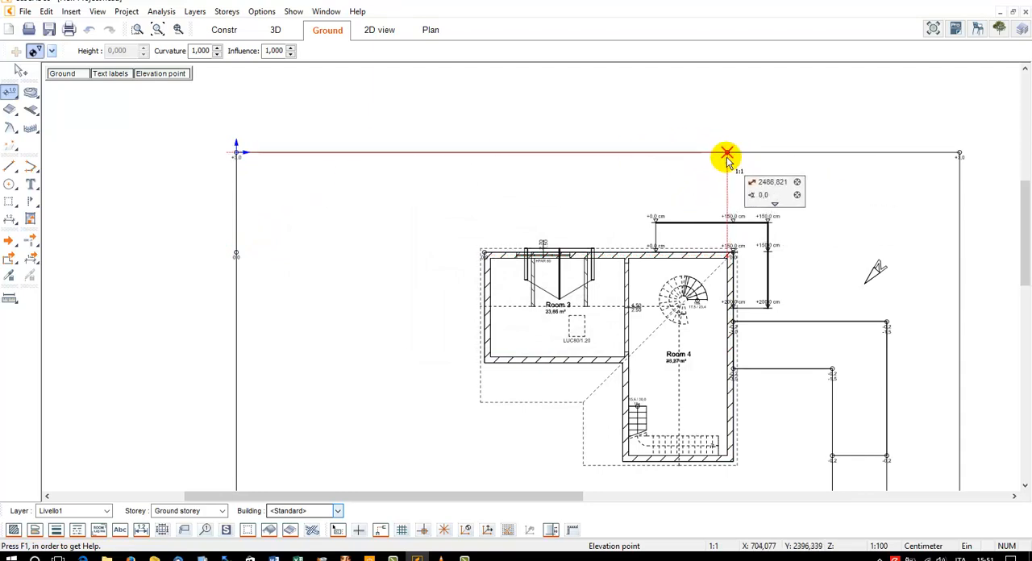
# Add two elevation points with a height of 2.5 m between the balcony and the plot's upper edge
pyautogui.click(716, 180)
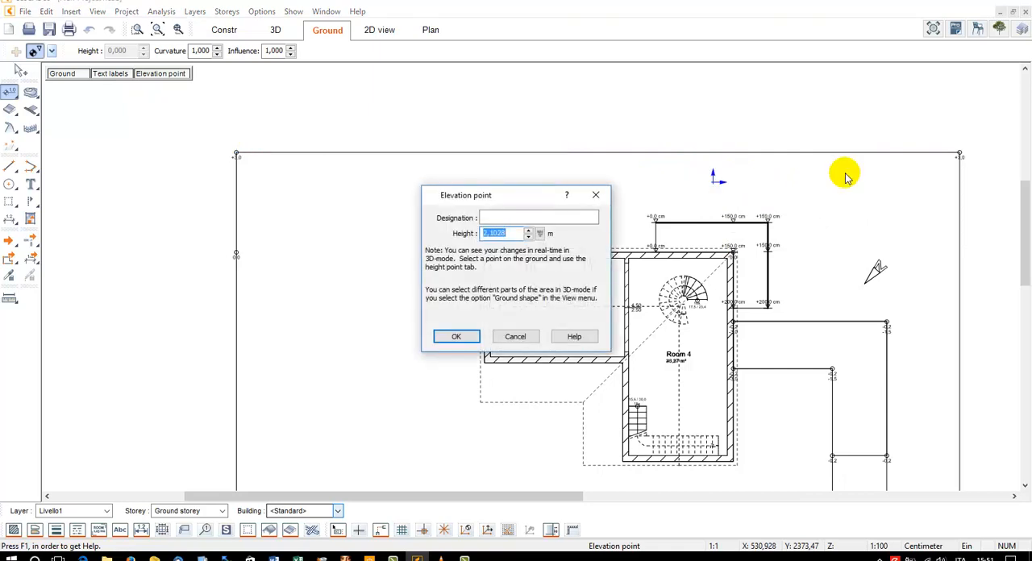
pyautogui.write('2.5')
pyautogui.press('Return')
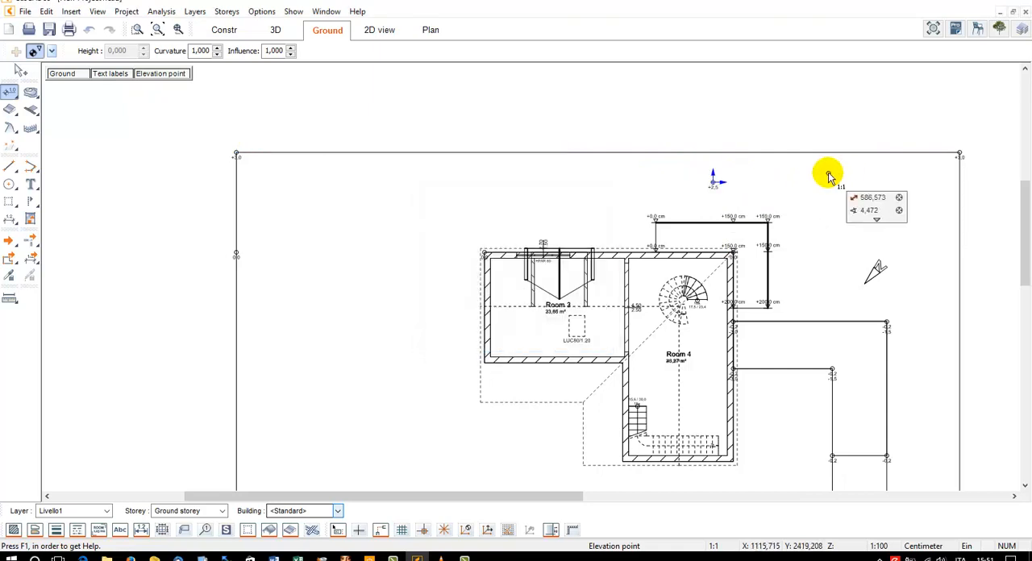
pyautogui.click(867, 180)
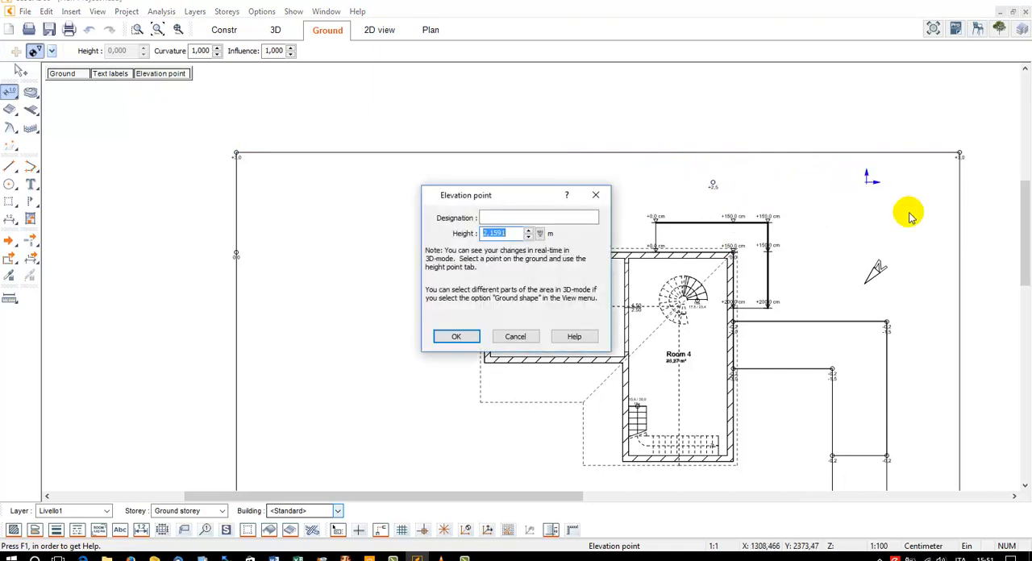
pyautogui.write('2.5')
pyautogui.press('Return')
# Add an elevation point with a height of 2 m between the balcony and the north arrow, and inspect the terrain in 3D
pyautogui.click(879, 275)
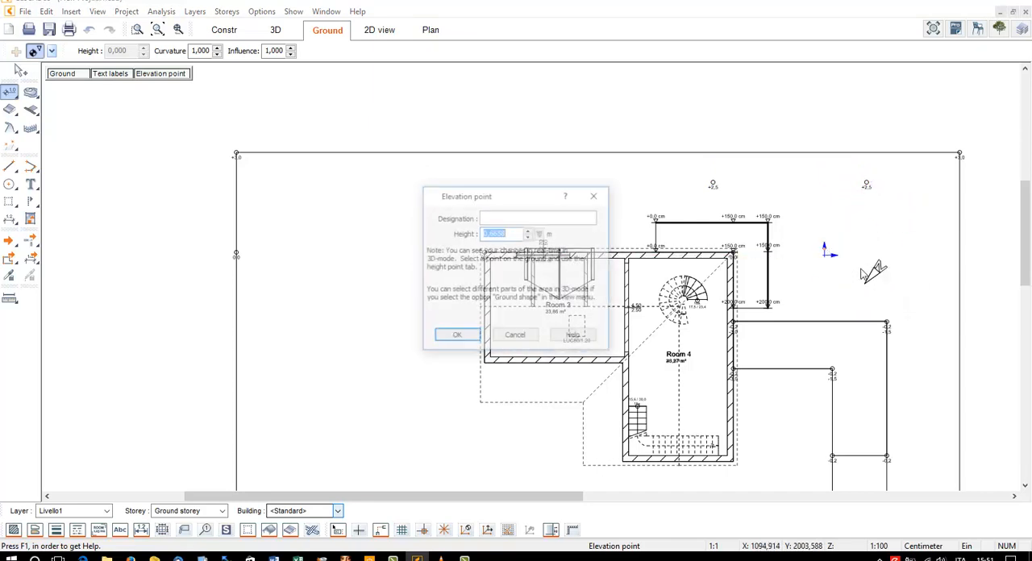
pyautogui.write('2')
pyautogui.press('Return')
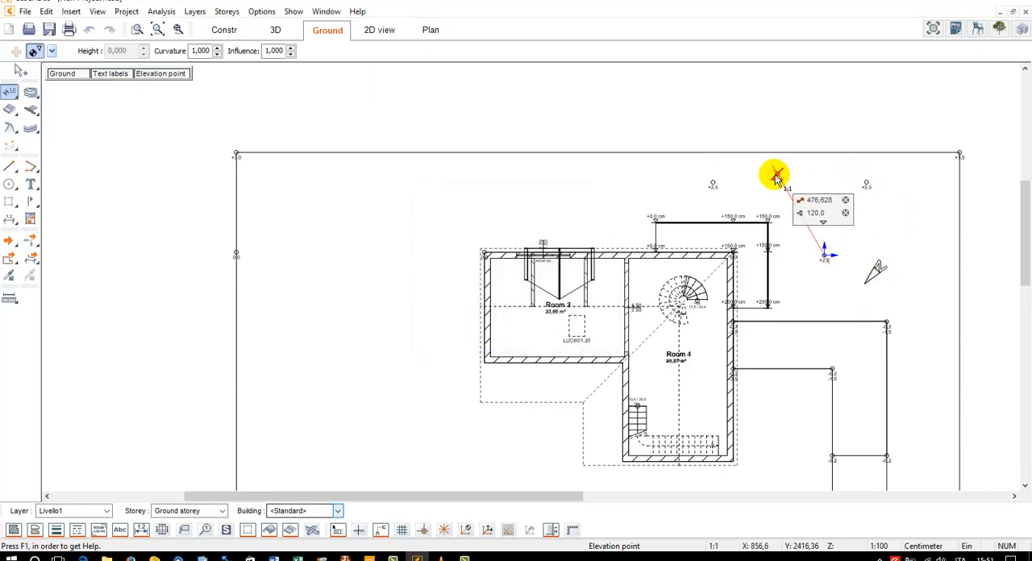
pyautogui.press('Escape')
pyautogui.click(275, 32)
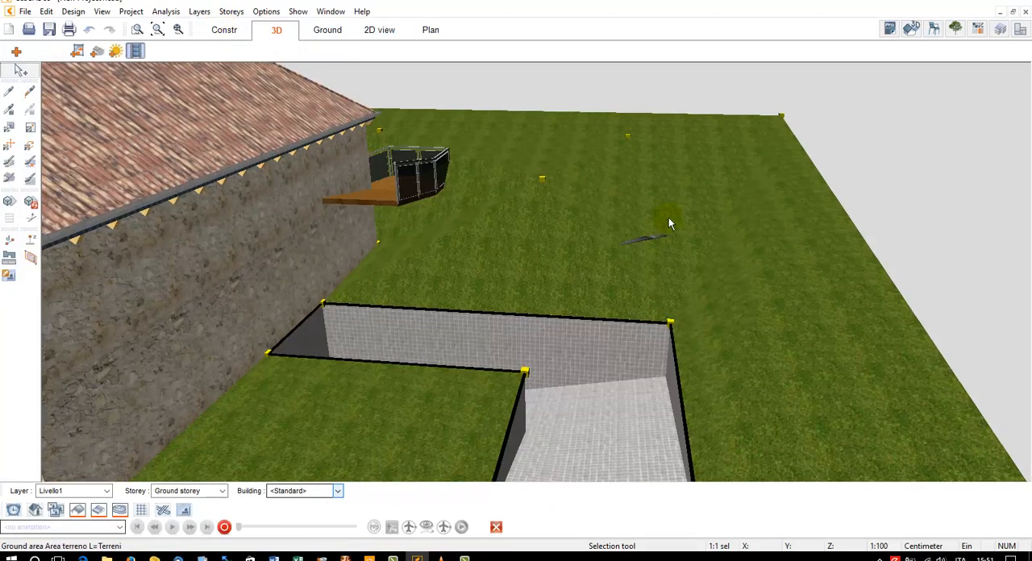
pyautogui.moveTo(668, 218); pyautogui.dragTo(598, 191)
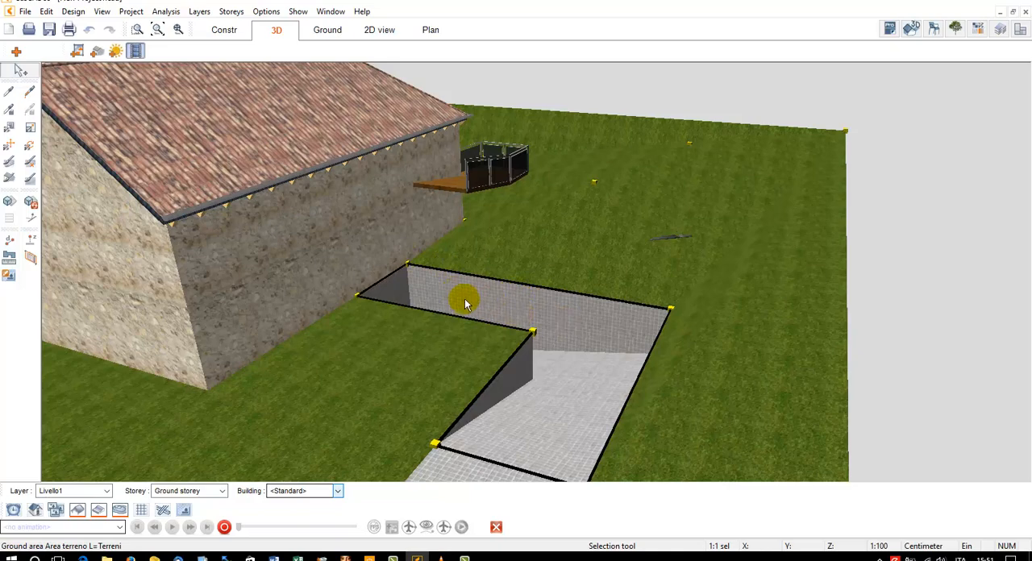
pyautogui.scroll(-2, 509, 290)
pyautogui.moveTo(509, 384); pyautogui.dragTo(568, 362, button='middle')
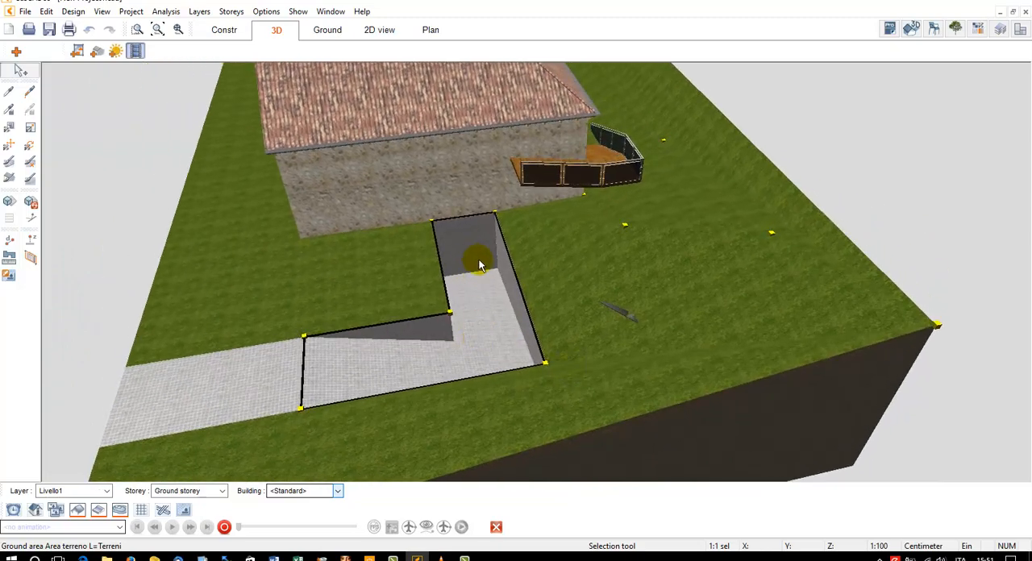
# In the construction plan, define a vertical section line through Room 4, passing both stairs and looking towards Room 3
pyautogui.click(242, 30)
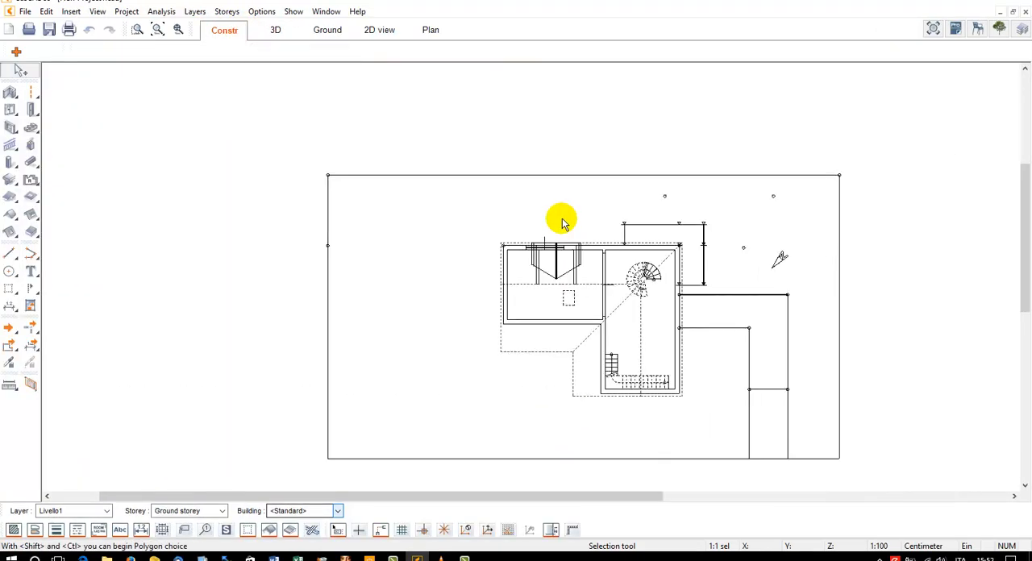
pyautogui.scroll(3, 589, 236)
pyautogui.scroll(2, 700, 330)
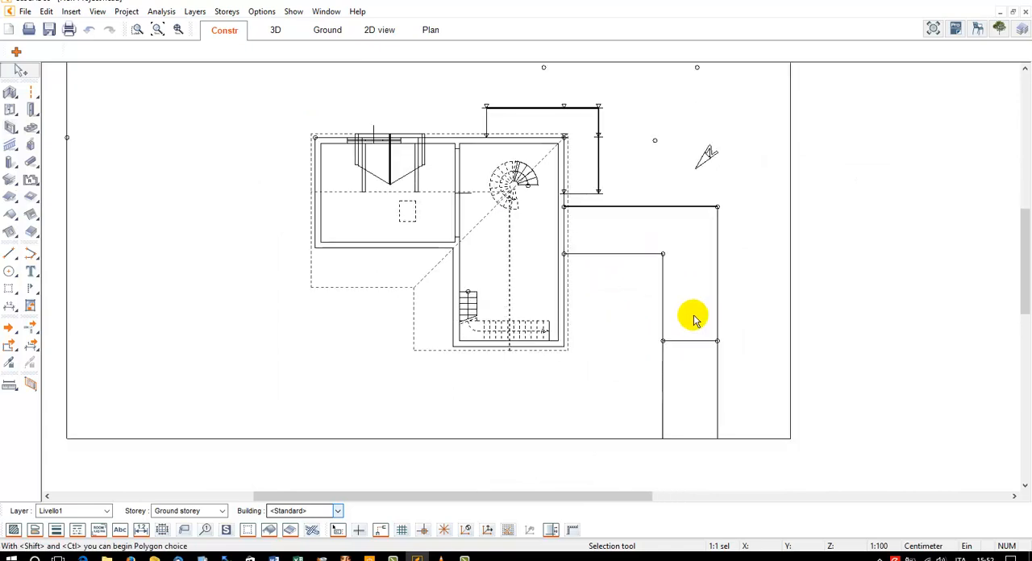
pyautogui.click(31, 289)
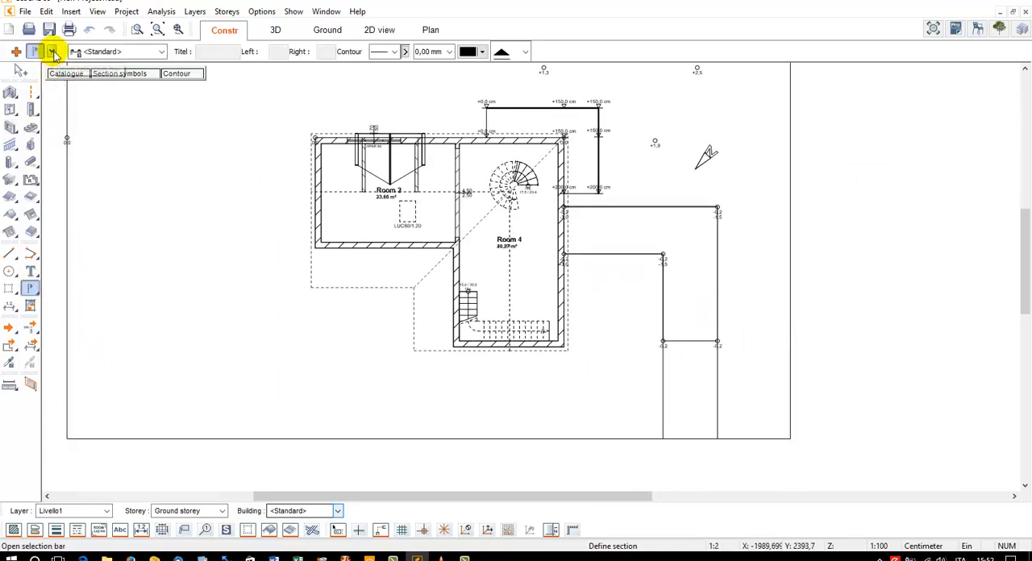
pyautogui.click(53, 53)
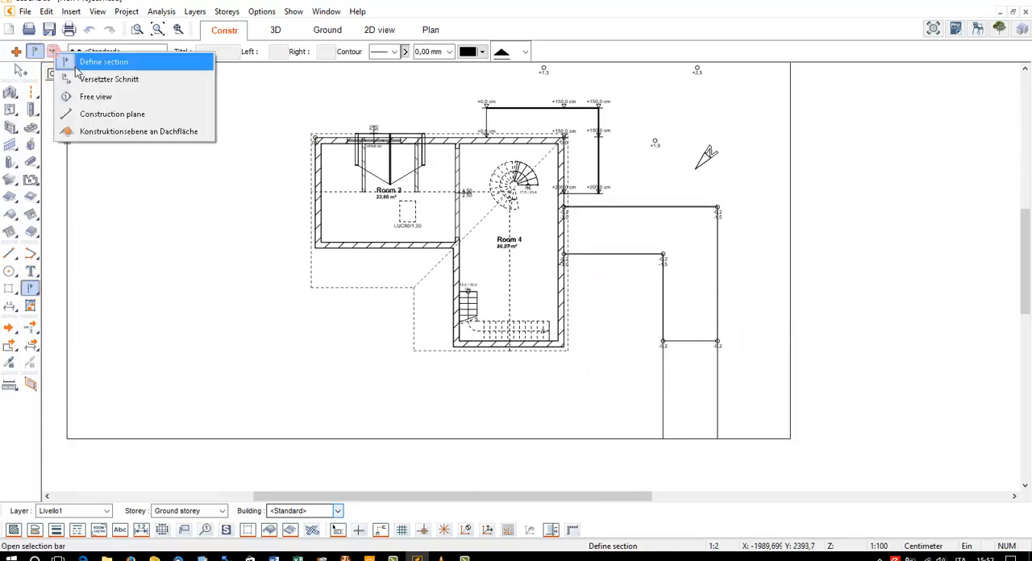
pyautogui.click(127, 64)
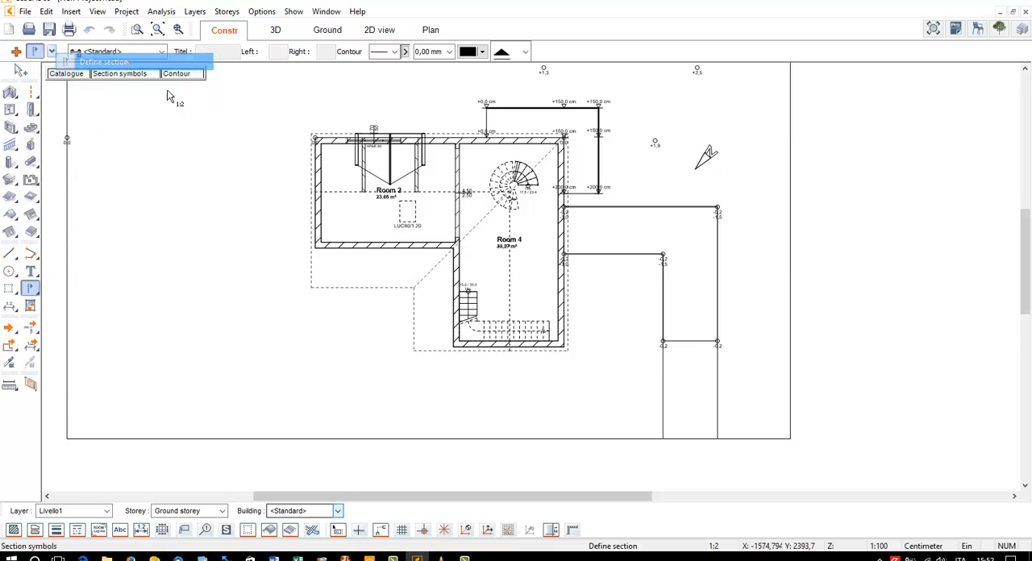
pyautogui.click(590, 461)
pyautogui.click(589, 159)
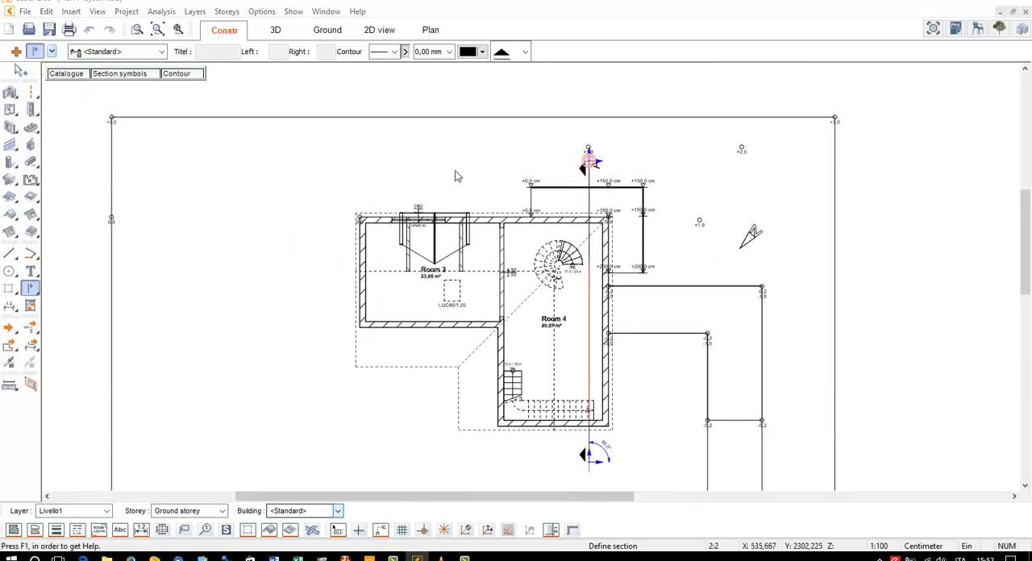
pyautogui.click(456, 175)
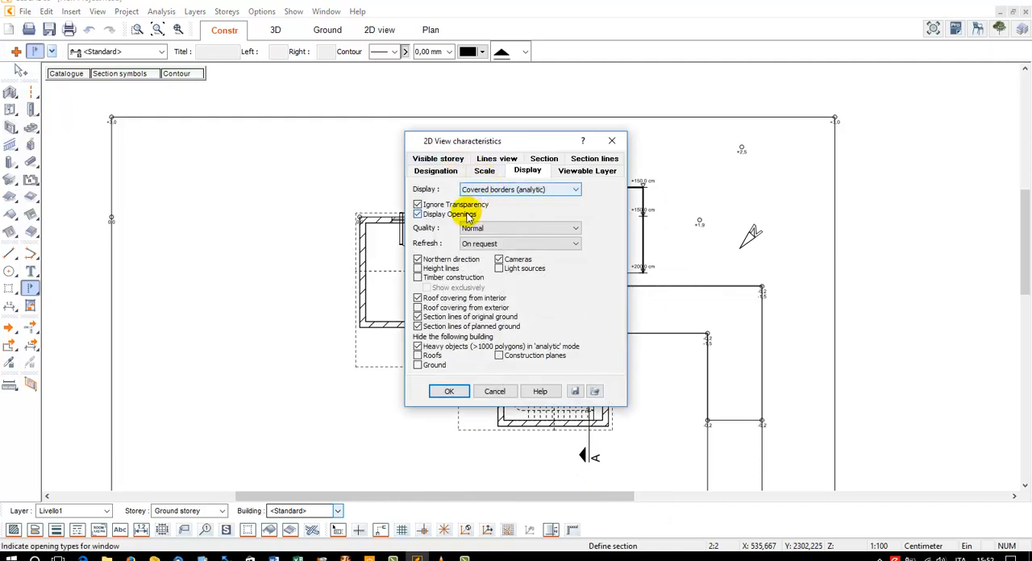
# Set the section's display to Shading with border (analytical), turn off Display Openings, and open the section in the 2D view
pyautogui.click(484, 190)
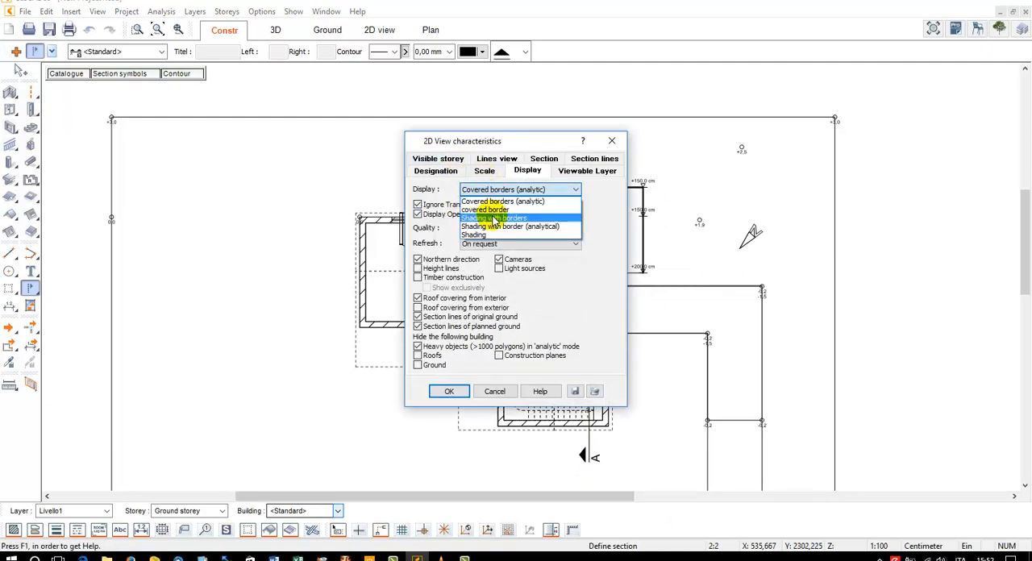
pyautogui.click(502, 228)
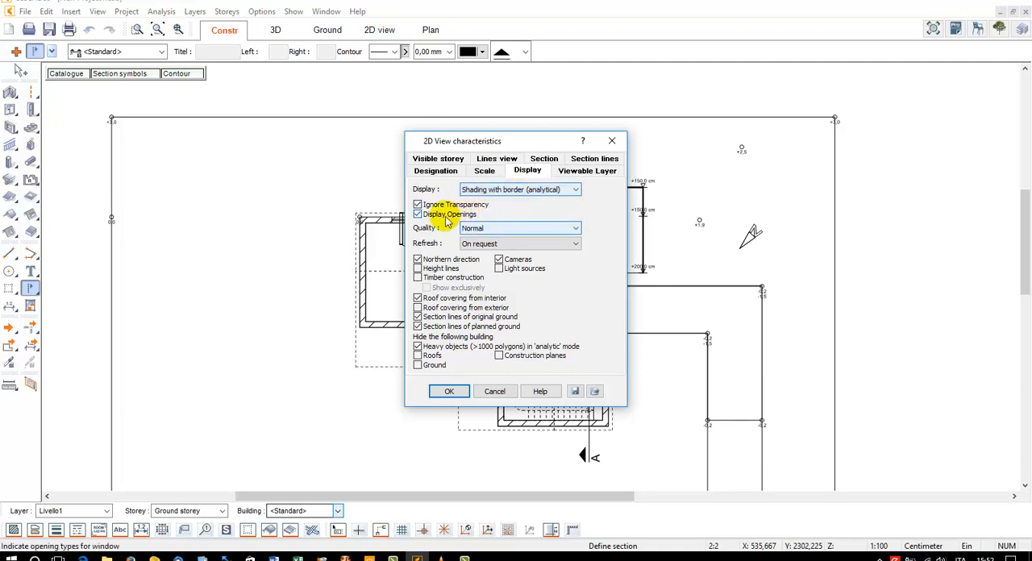
pyautogui.click(435, 216)
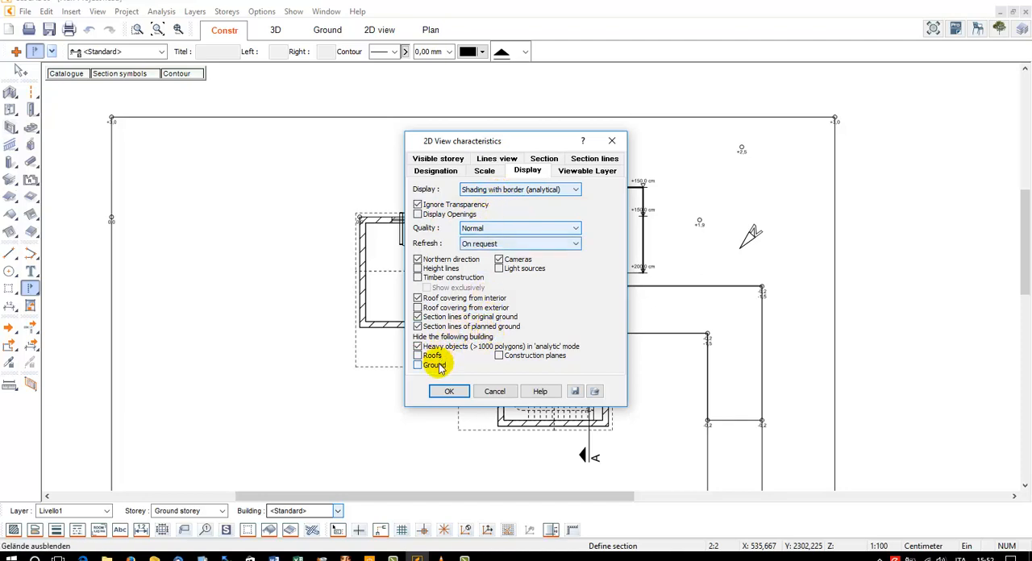
pyautogui.click(448, 390)
pyautogui.click(482, 226)
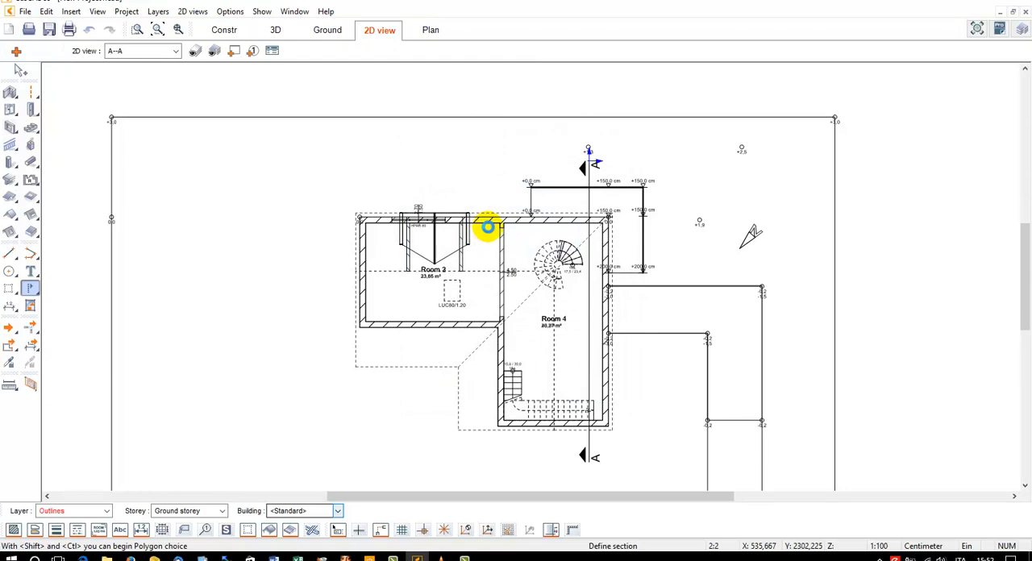
pyautogui.scroll(2, 471, 284)
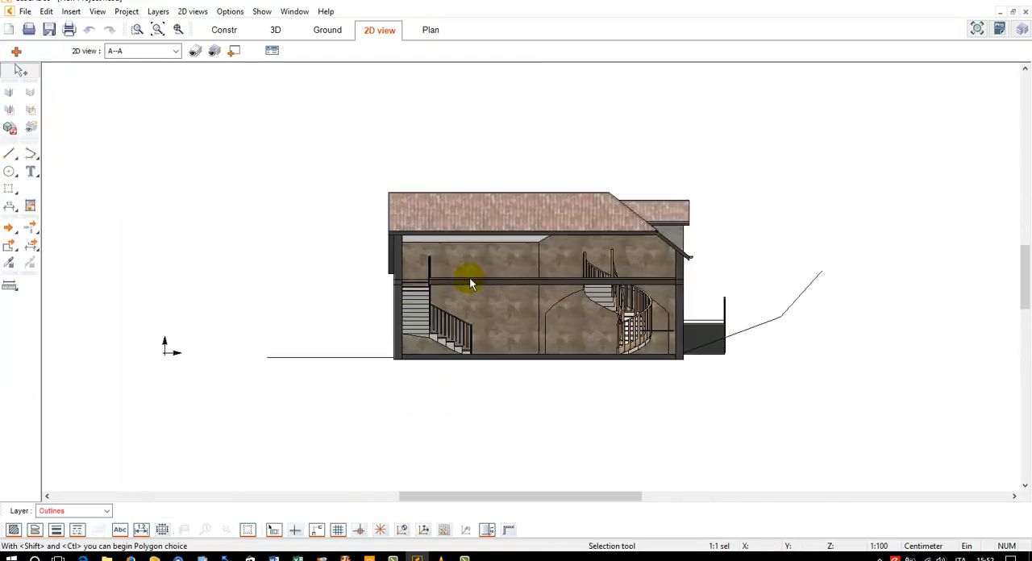
pyautogui.scroll(1, 470, 278)
pyautogui.moveTo(830, 260); pyautogui.dragTo(718, 258, button='middle')
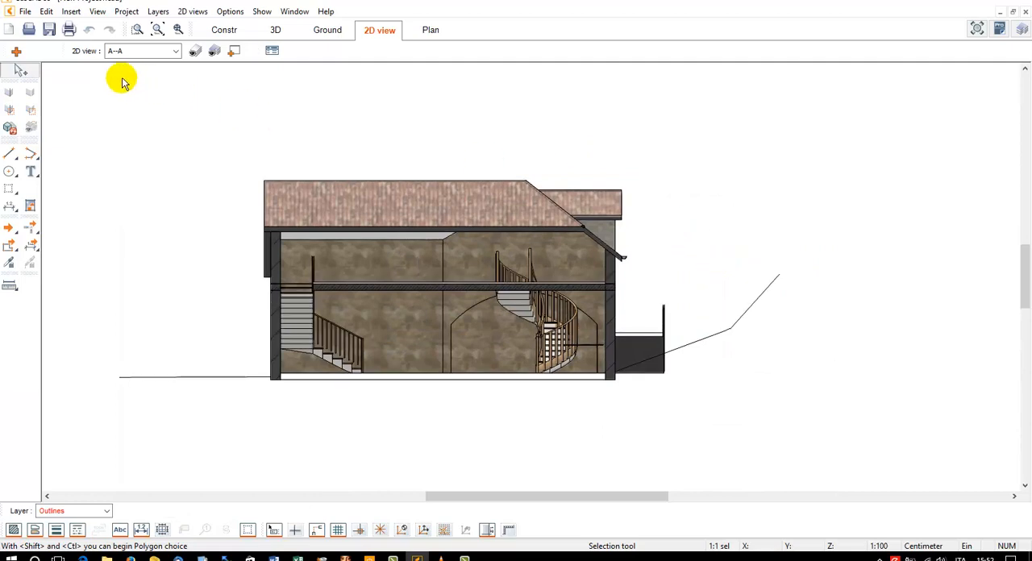
# Hide the ground contour lines on both sides of the house in the A--A section view
pyautogui.click(10, 90)
pyautogui.click(682, 347)
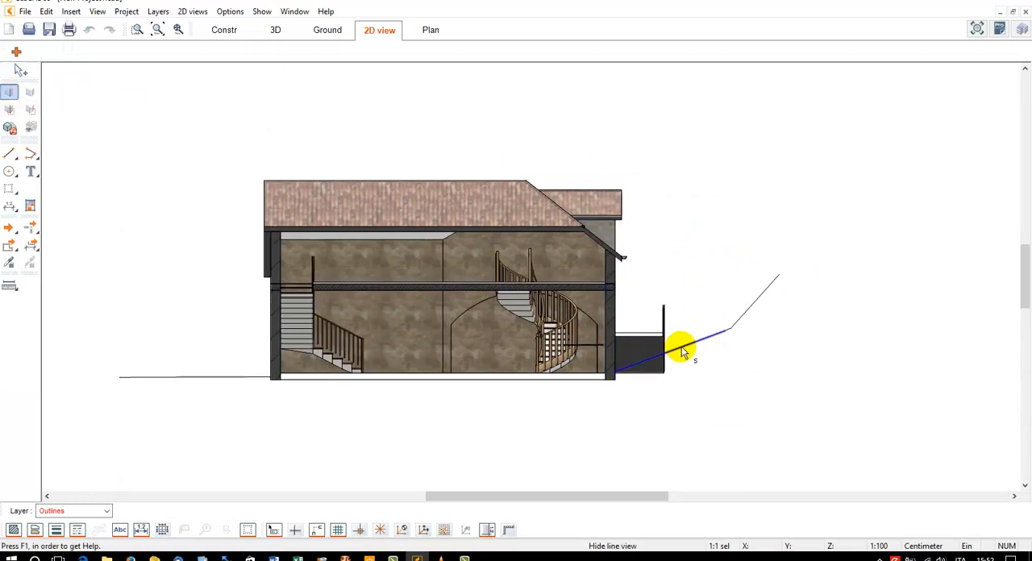
pyautogui.click(736, 326)
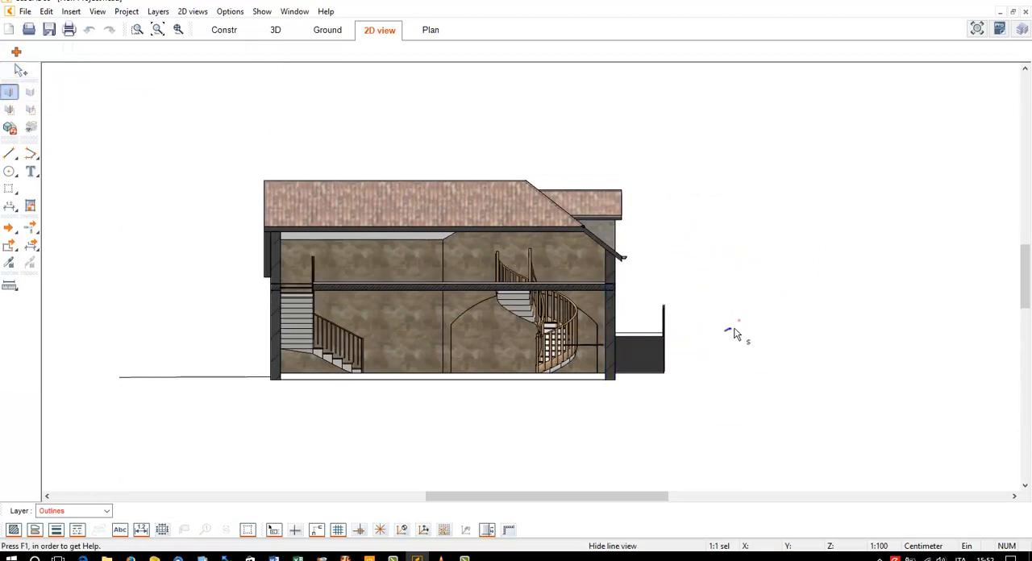
pyautogui.click(183, 379)
pyautogui.scroll(4, 246, 228)
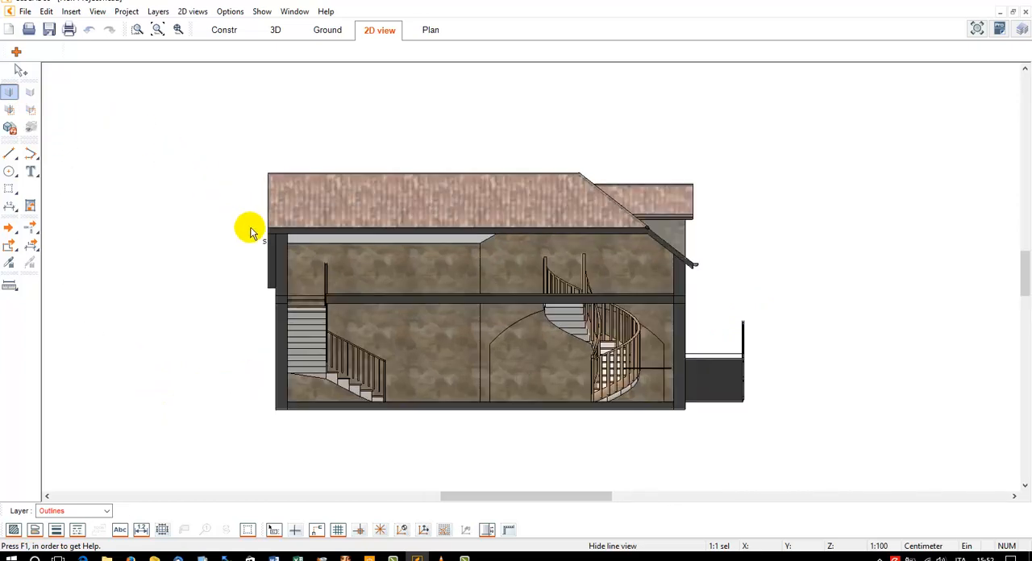
pyautogui.click(326, 284)
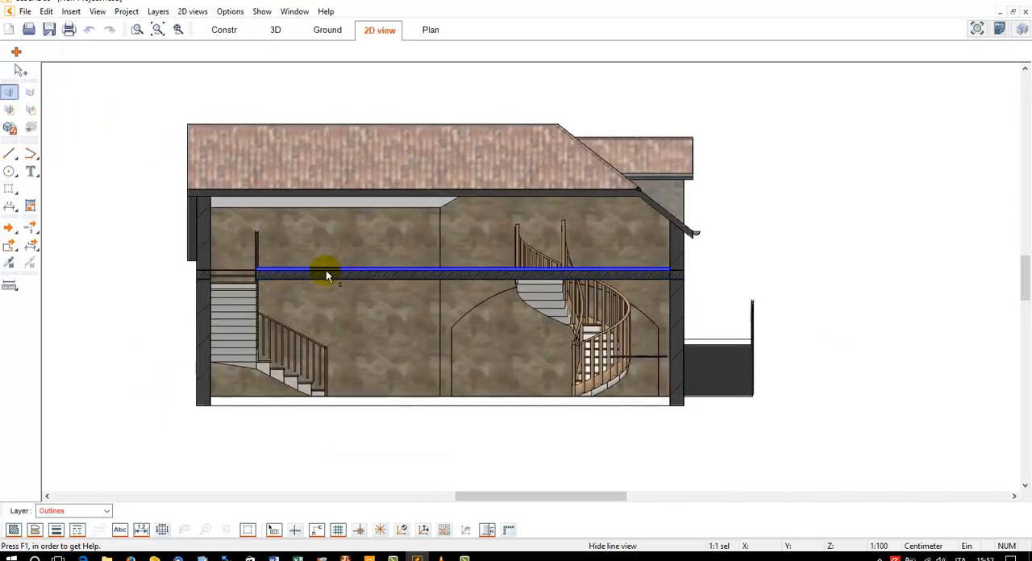
# Hide the step lines on the underside of the spiral staircase's upper flight in the section
pyautogui.click(12, 96)
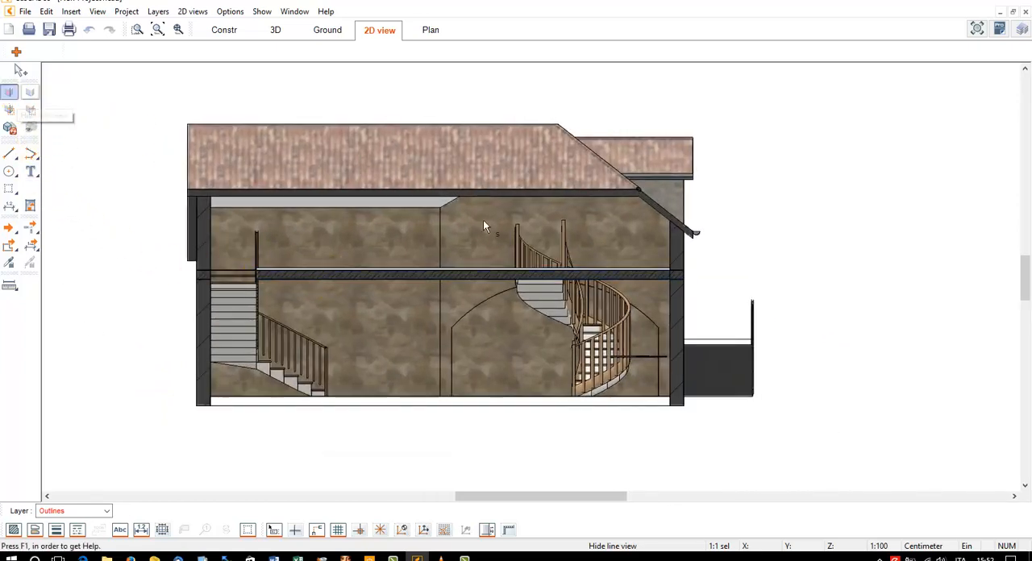
pyautogui.click(546, 285)
pyautogui.scroll(4, 546, 286)
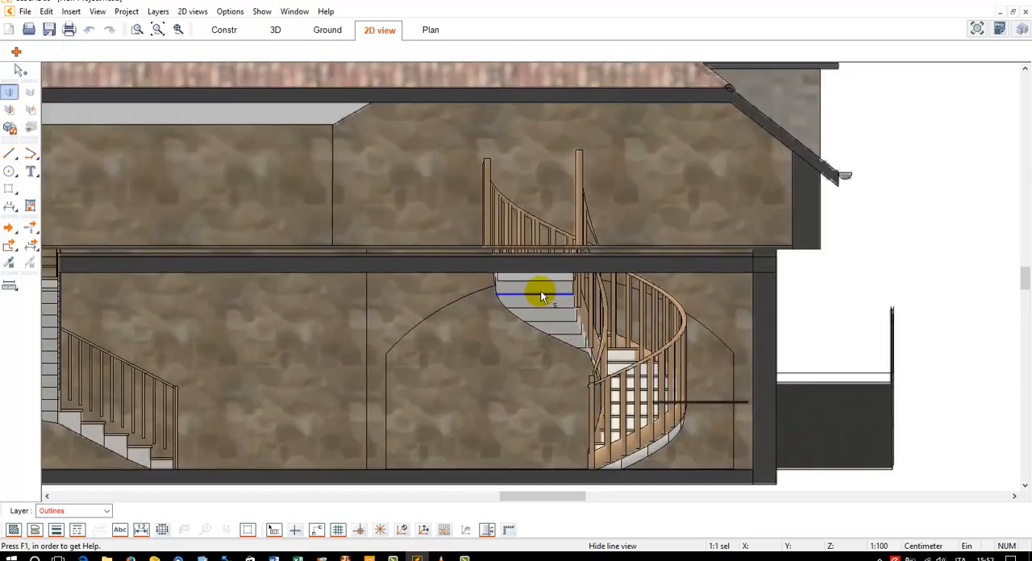
pyautogui.click(534, 286)
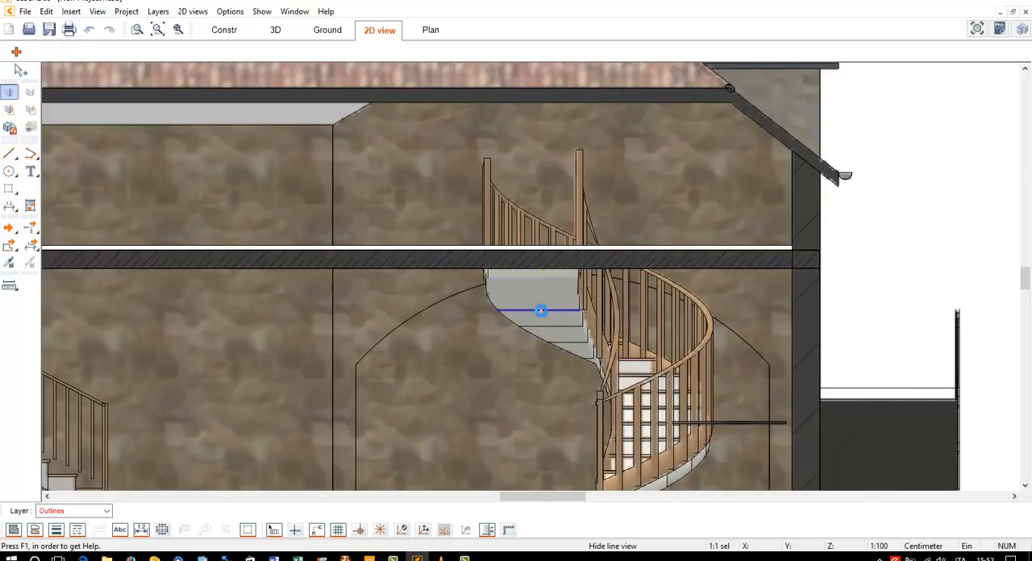
pyautogui.click(549, 321)
pyautogui.click(584, 355)
pyautogui.scroll(3, 591, 359)
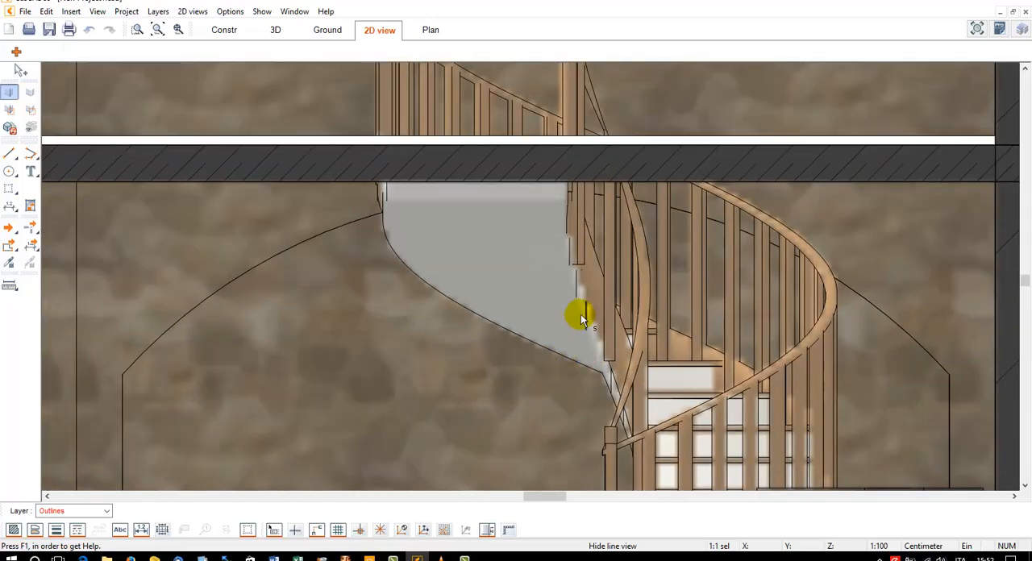
pyautogui.click(570, 267)
# Finish hiding lines and refresh the A--A section's 2D view
pyautogui.scroll(-8, 573, 292)
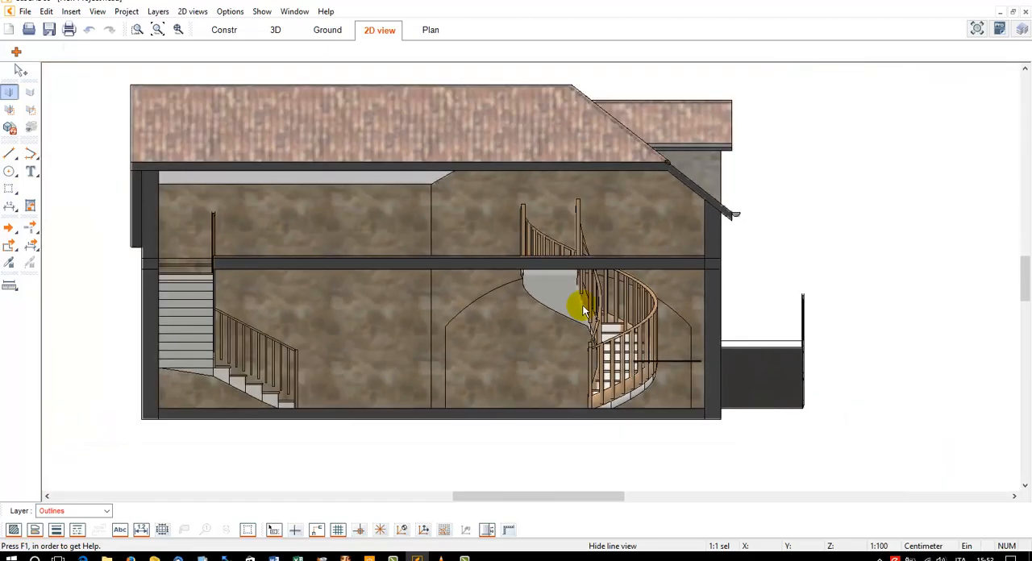
pyautogui.scroll(-1, 597, 311)
pyautogui.scroll(1, 609, 321)
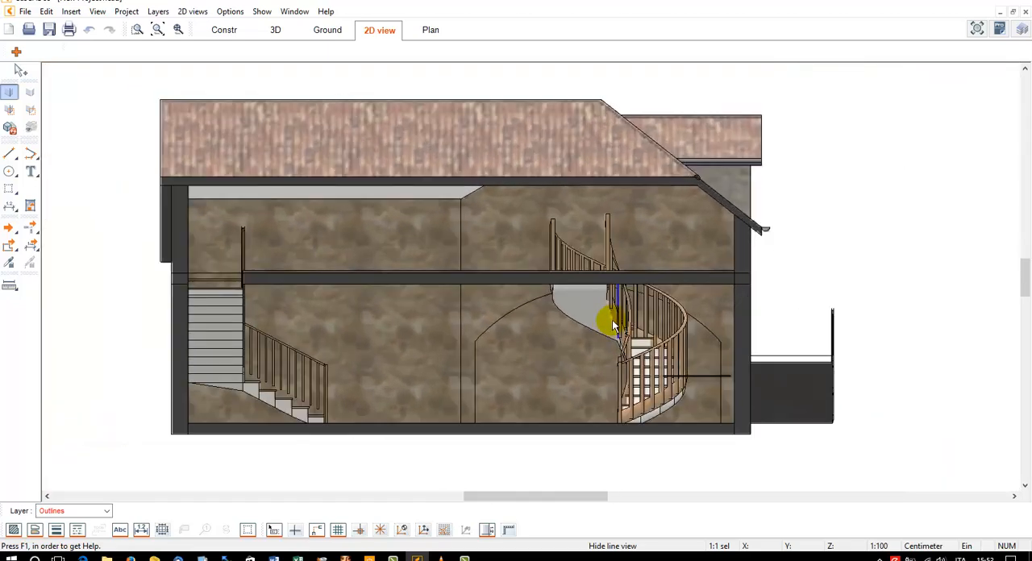
pyautogui.scroll(1, 613, 325)
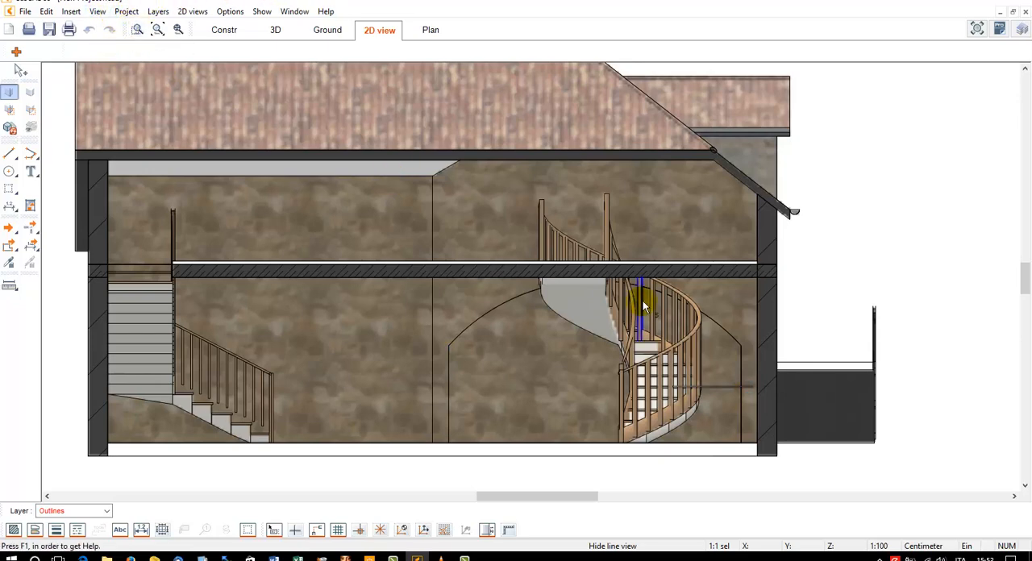
pyautogui.press('Escape')
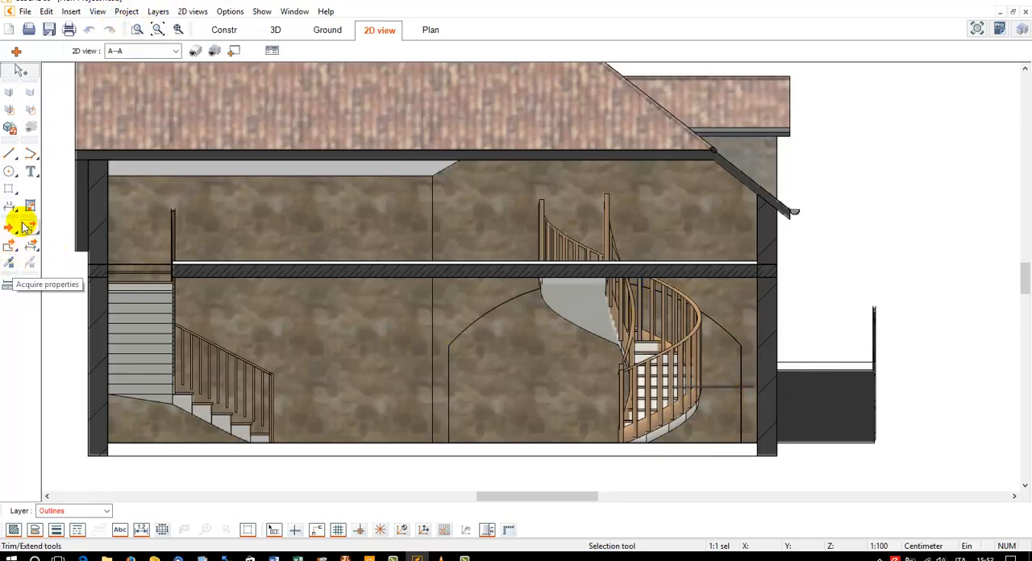
pyautogui.click(10, 127)
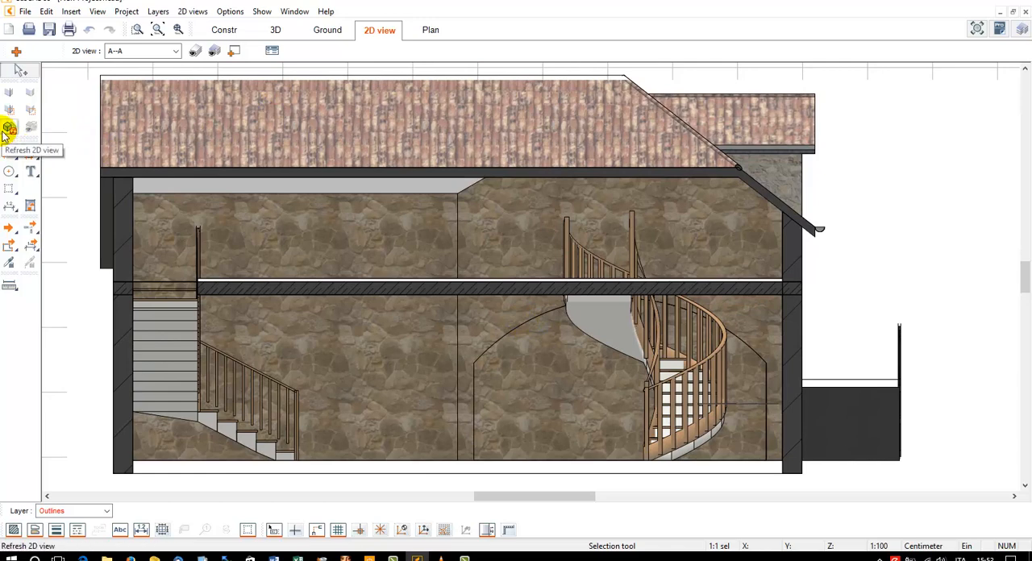
pyautogui.click(10, 128)
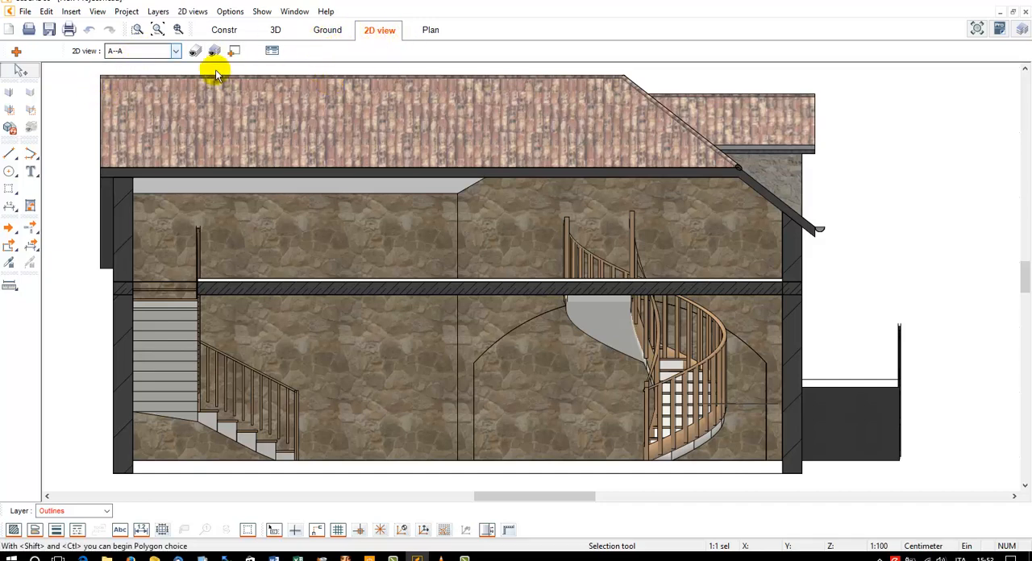
# Create a new 2D view based on Isometrie (Rear right)
pyautogui.click(174, 52)
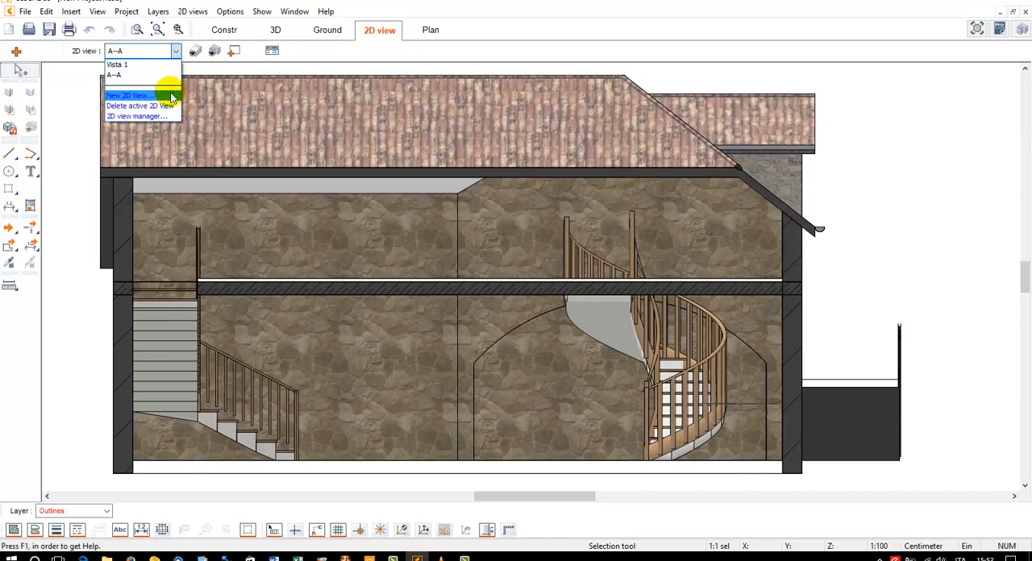
pyautogui.click(171, 97)
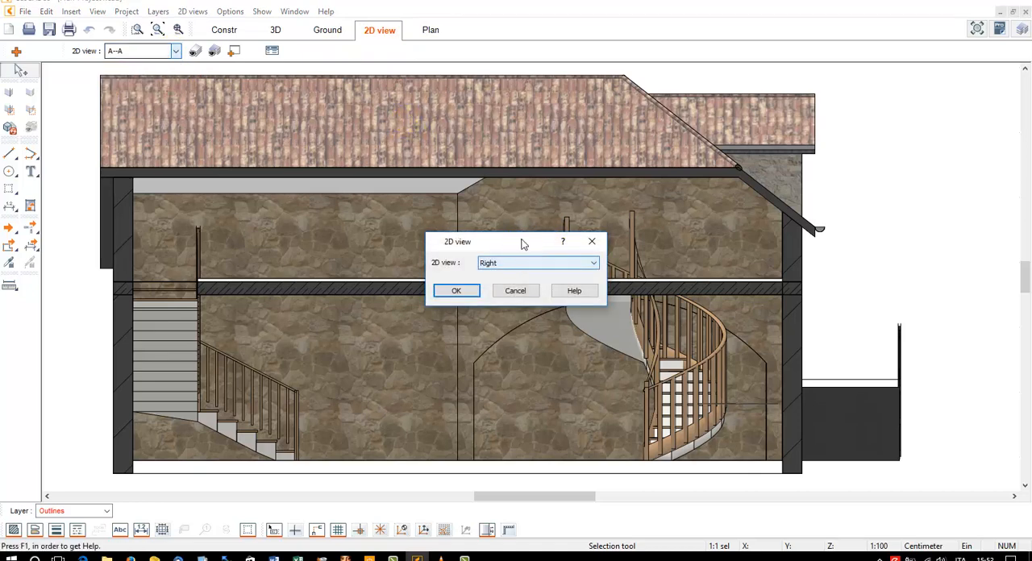
pyautogui.moveTo(523, 244); pyautogui.dragTo(527, 123)
pyautogui.click(525, 143)
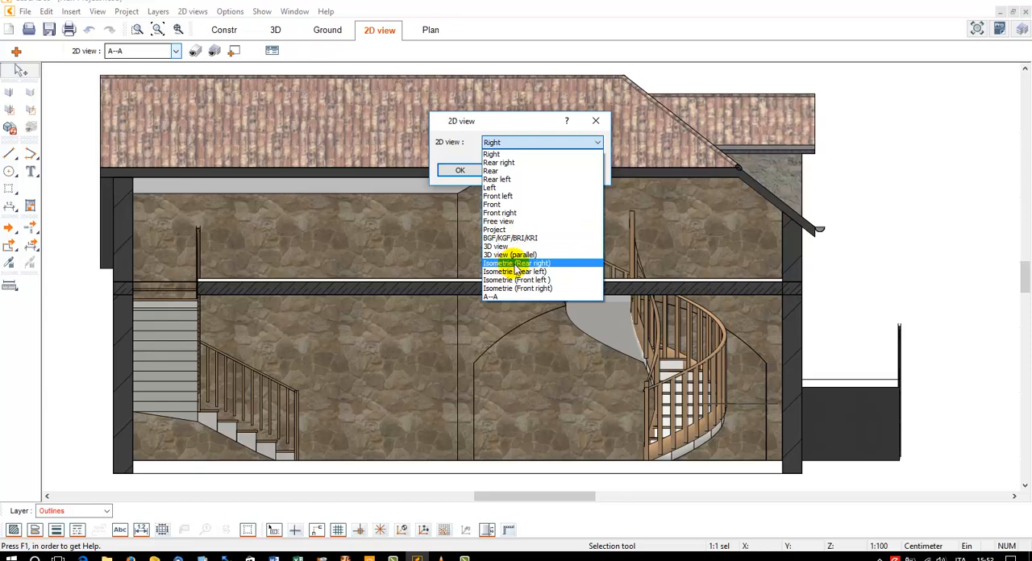
pyautogui.click(516, 267)
pyautogui.click(459, 171)
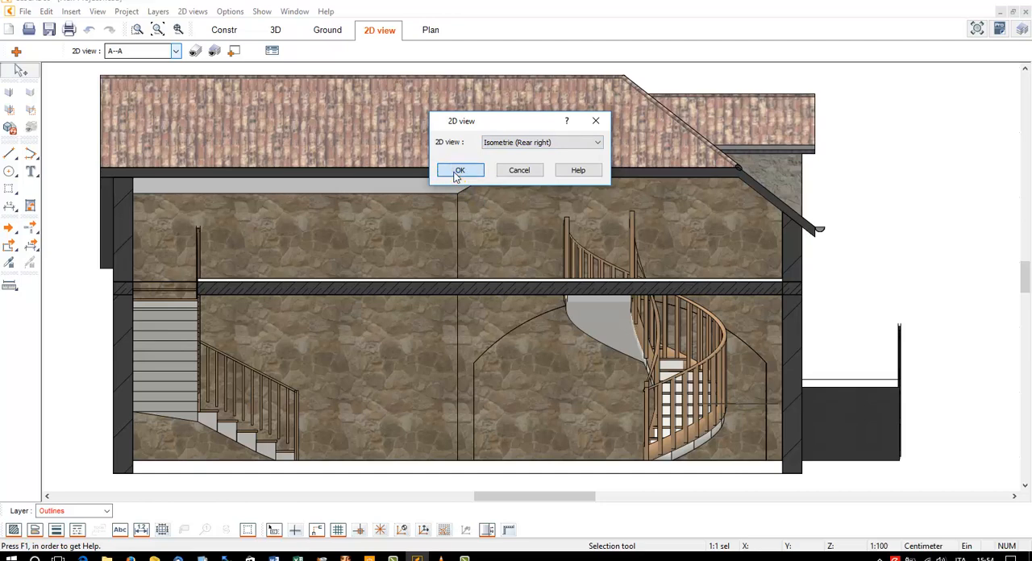
# Set the new isometric view's display to Shading with borders and generate the view
pyautogui.click(484, 189)
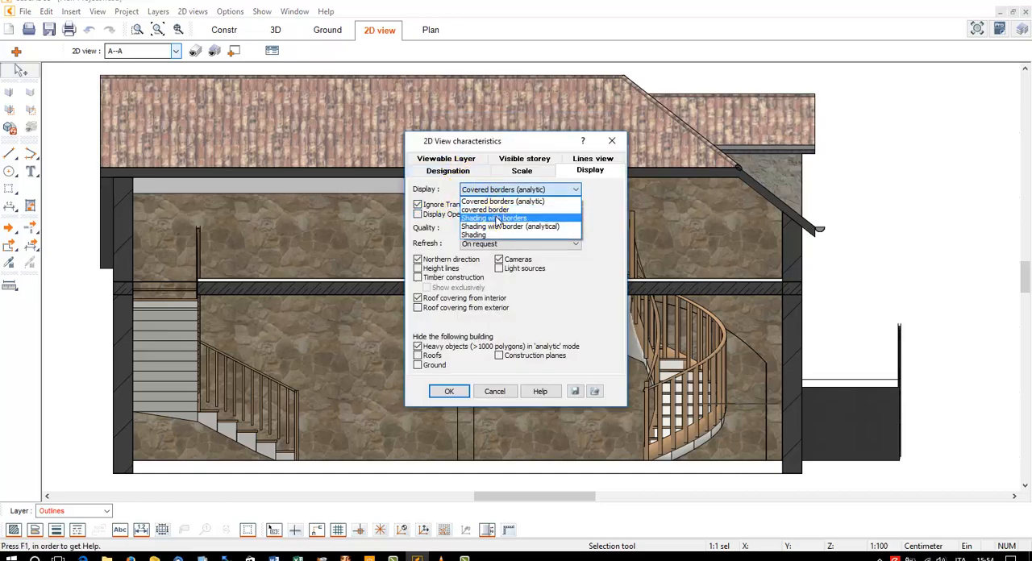
pyautogui.click(498, 218)
pyautogui.click(449, 392)
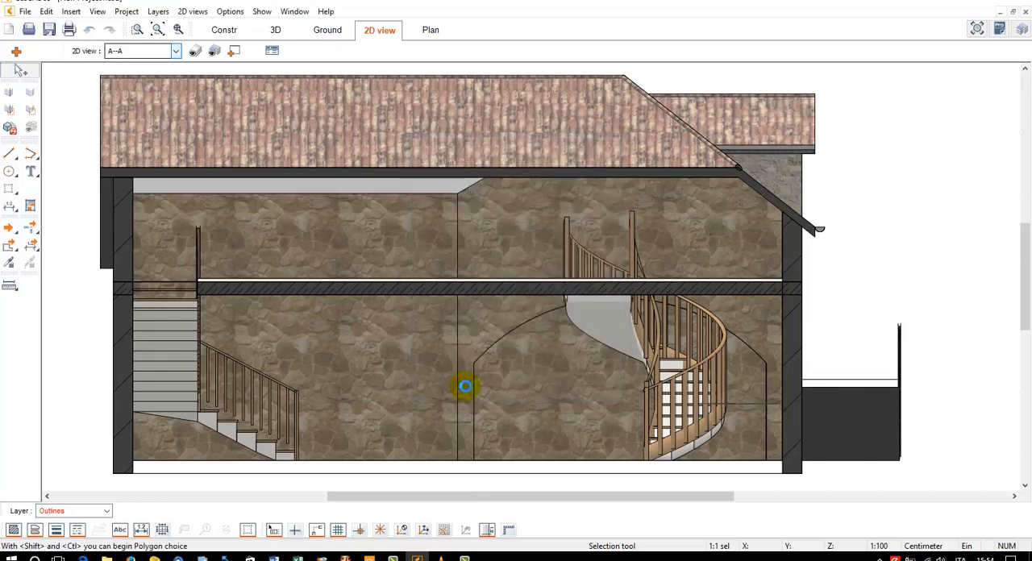
pyautogui.press('Up')
pyautogui.scroll(1, 641, 249)
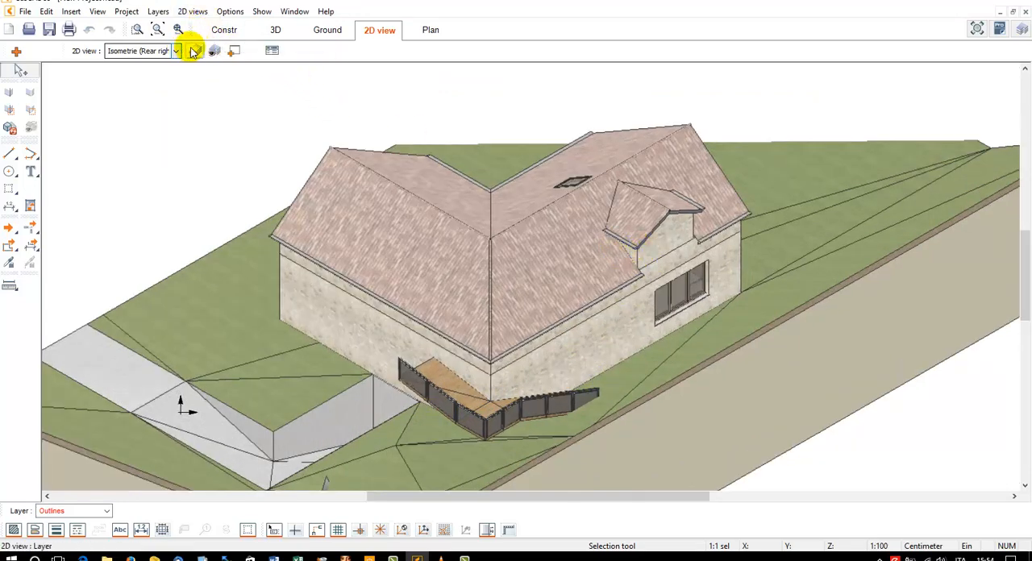
# Change the isometric view's display to Covered borders (analytic) and turn off the grid
pyautogui.click(198, 11)
pyautogui.click(212, 23)
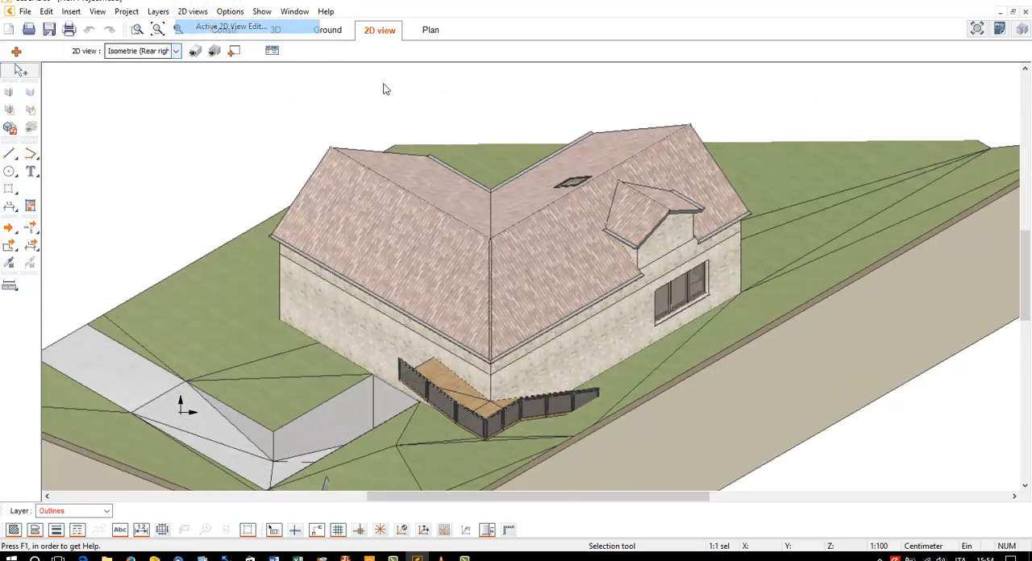
pyautogui.click(517, 189)
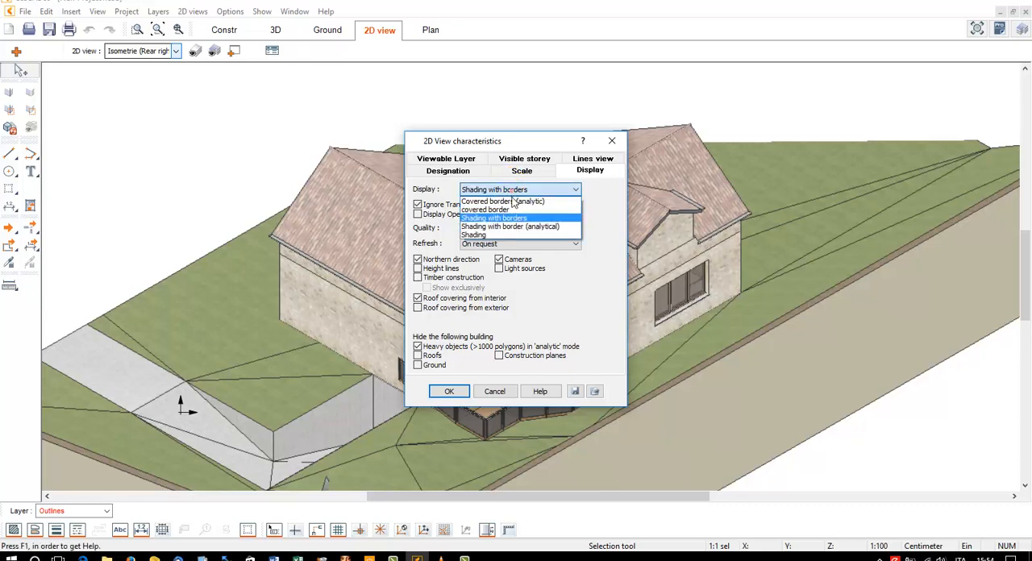
pyautogui.click(512, 200)
pyautogui.click(452, 393)
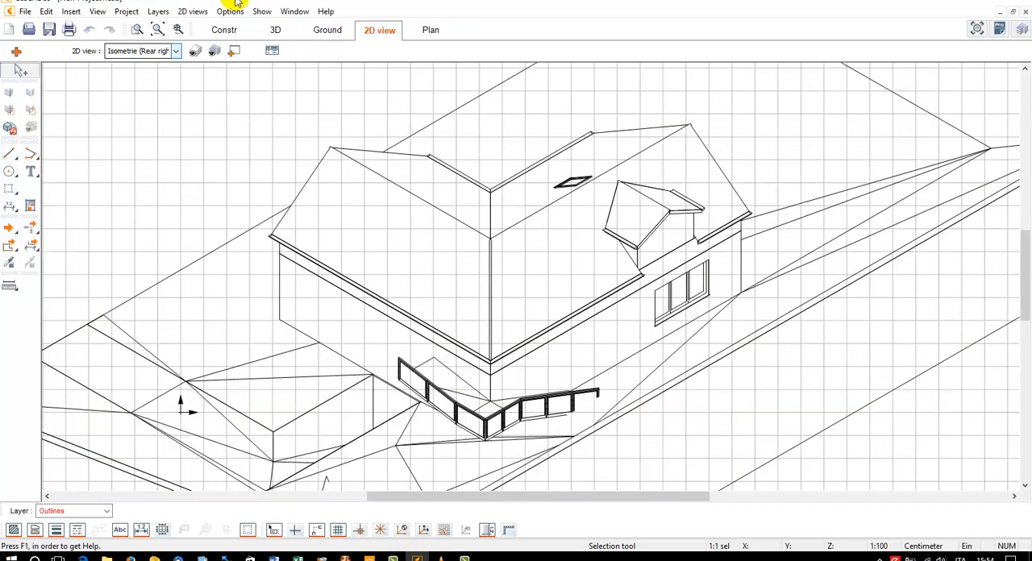
pyautogui.click(340, 532)
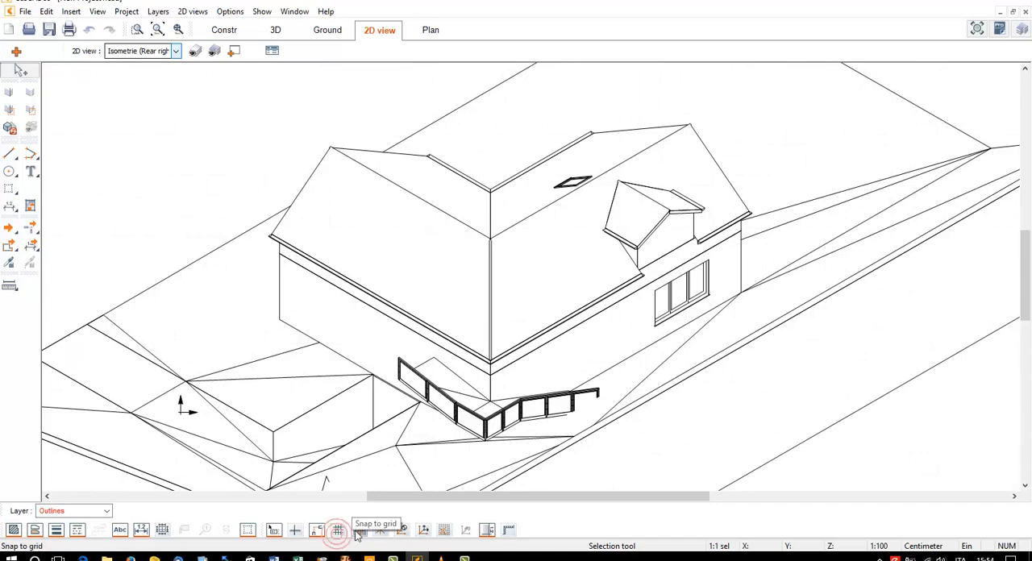
# Change the isometric view's display to Shading with border (analytical)
pyautogui.click(128, 11)
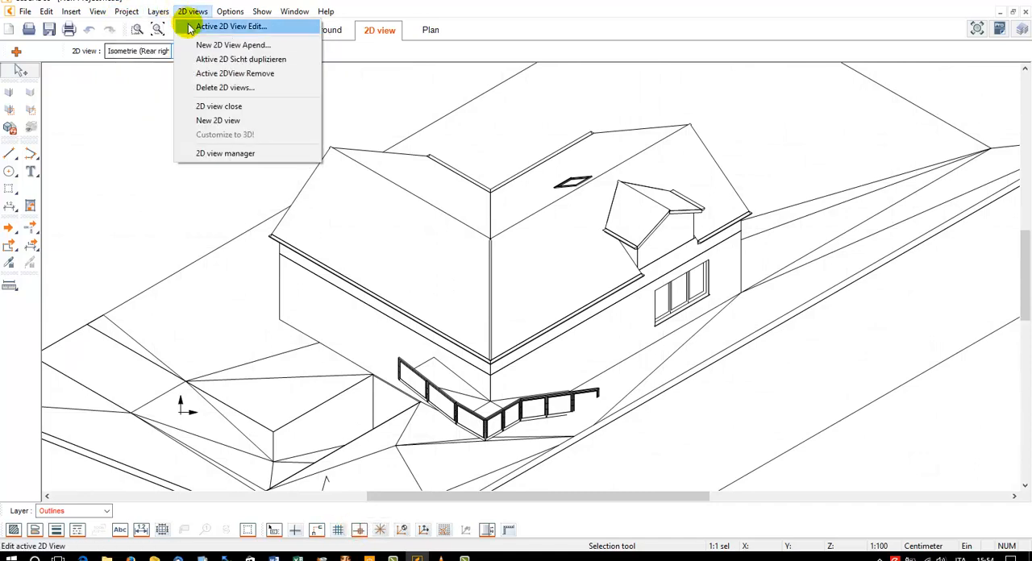
pyautogui.click(191, 27)
pyautogui.click(477, 189)
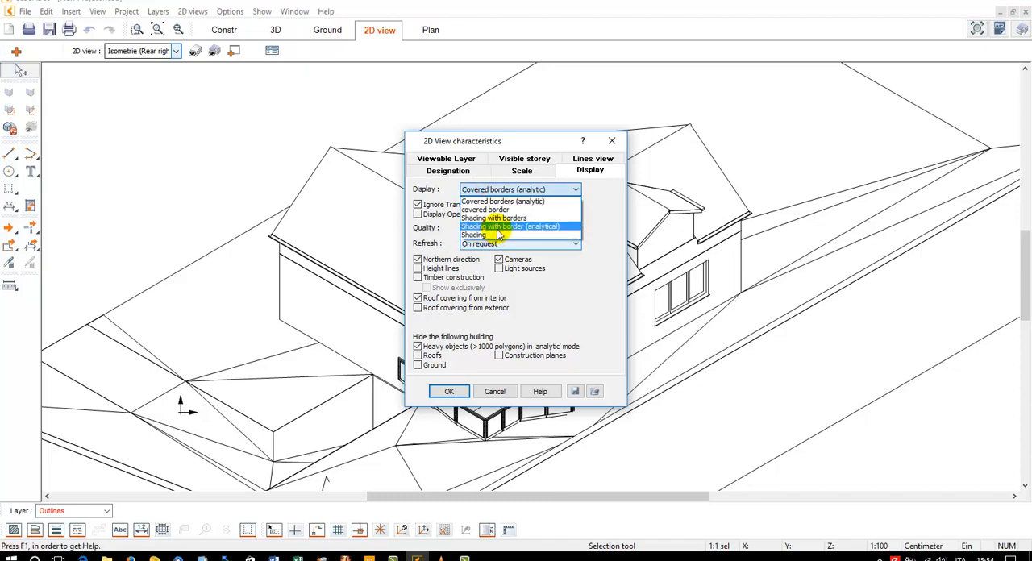
pyautogui.click(499, 227)
pyautogui.click(448, 390)
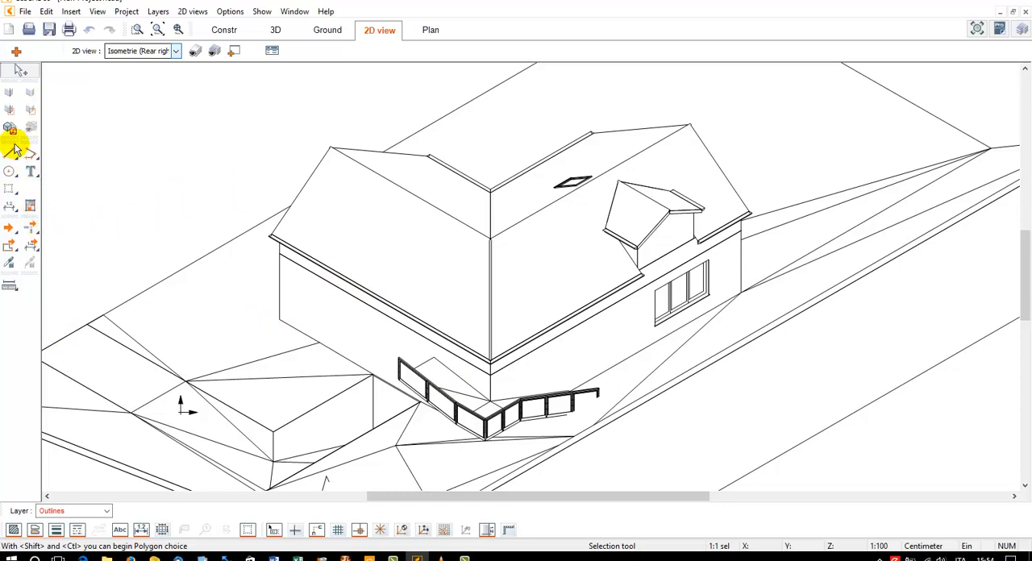
# Hide the terrain triangulation lines on the grass in front of the balcony and beside the window wall
pyautogui.click(9, 92)
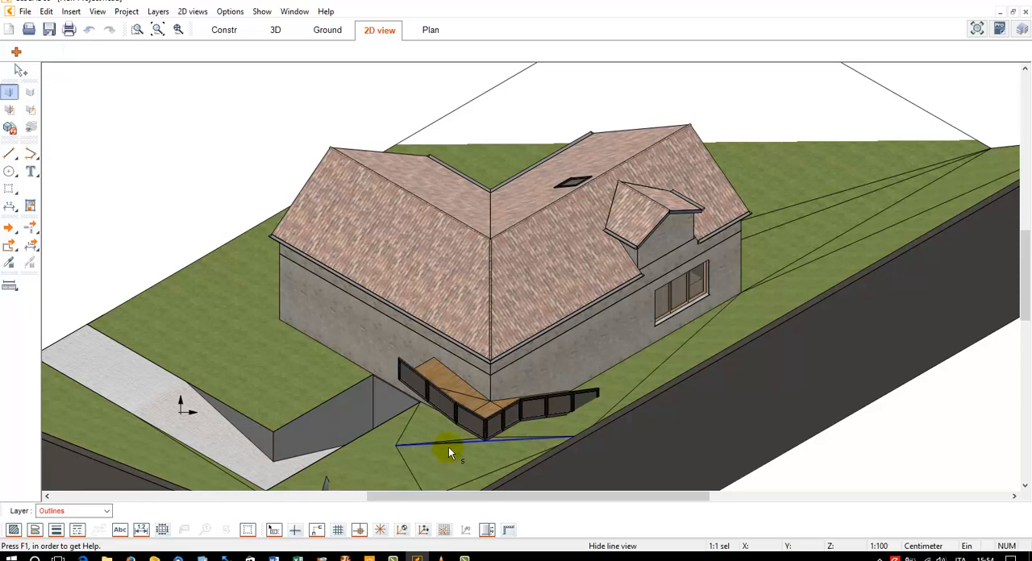
pyautogui.click(408, 442)
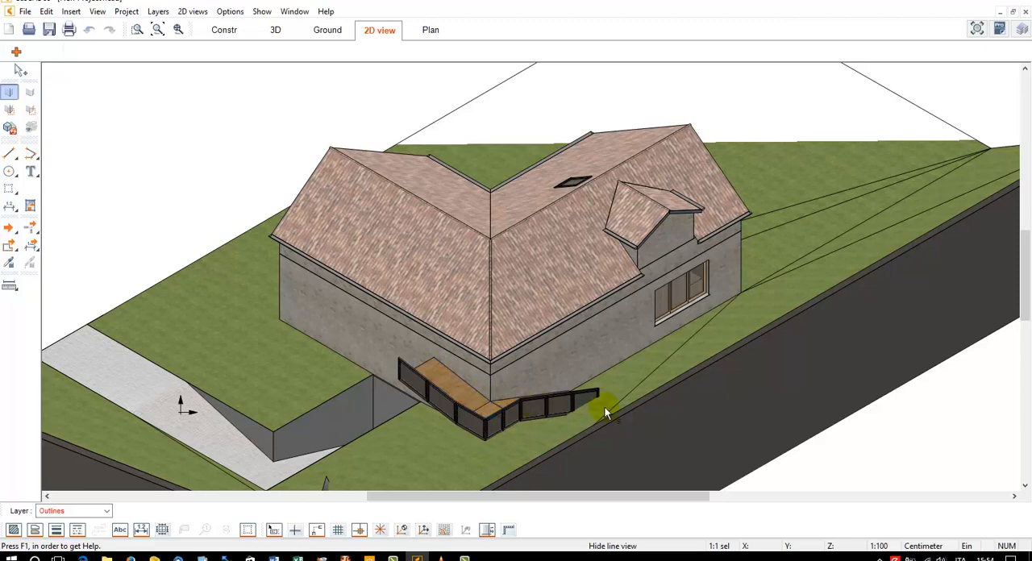
pyautogui.click(650, 375)
pyautogui.click(884, 226)
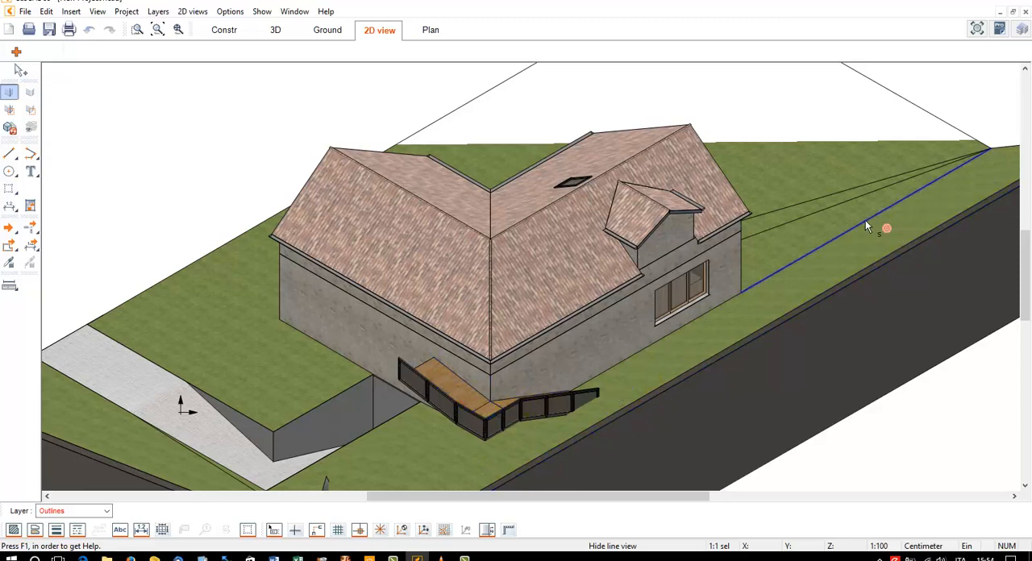
pyautogui.click(865, 220)
pyautogui.click(849, 202)
pyautogui.click(842, 192)
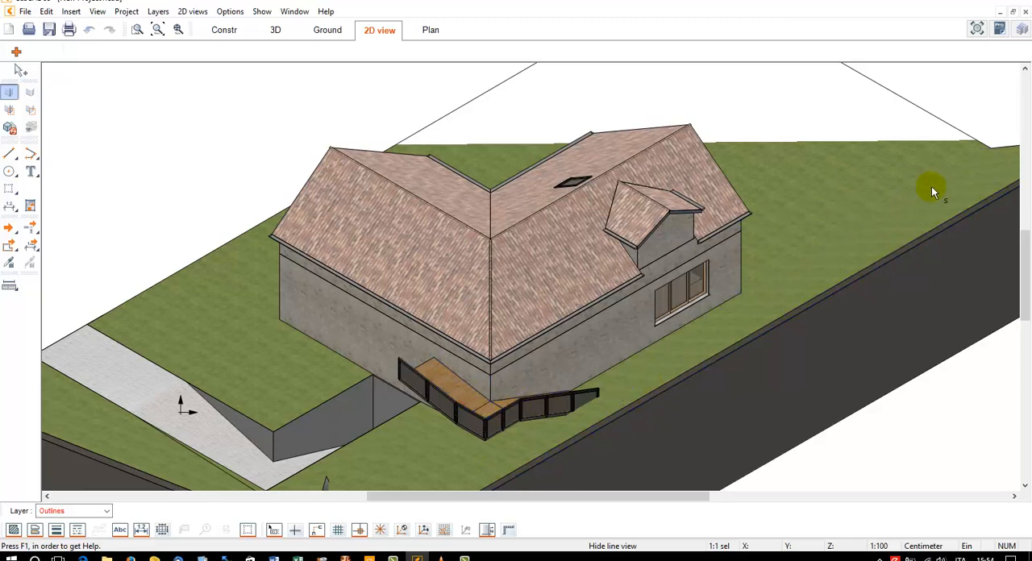
# Hide the storey dividing line on the house wall facing the sunken ramp
pyautogui.click(137, 29)
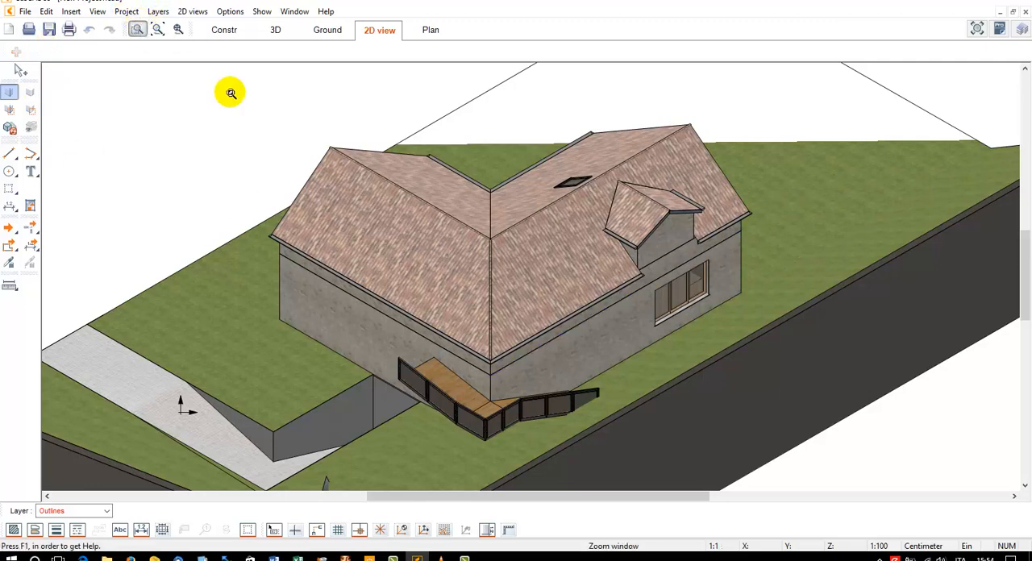
pyautogui.click(231, 93)
pyautogui.click(786, 460)
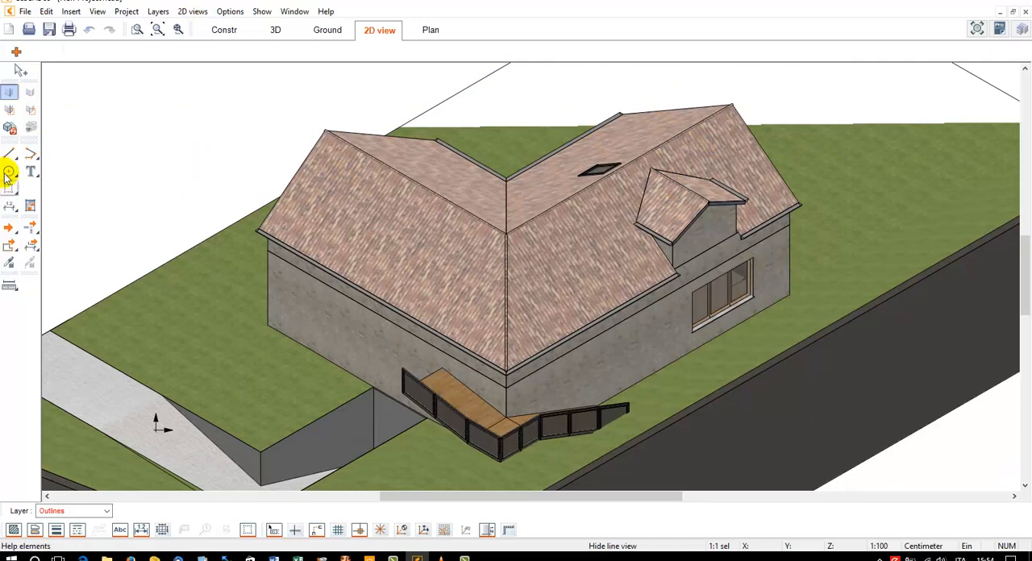
pyautogui.click(327, 287)
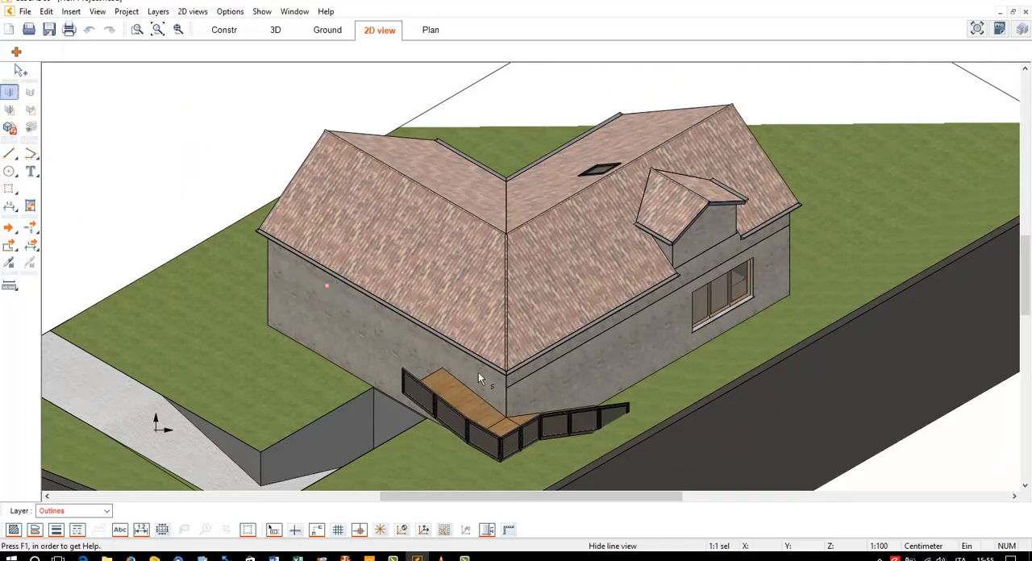
# Hide the storey dividing lines on the house wall with the window and beneath the dormer
pyautogui.click(535, 369)
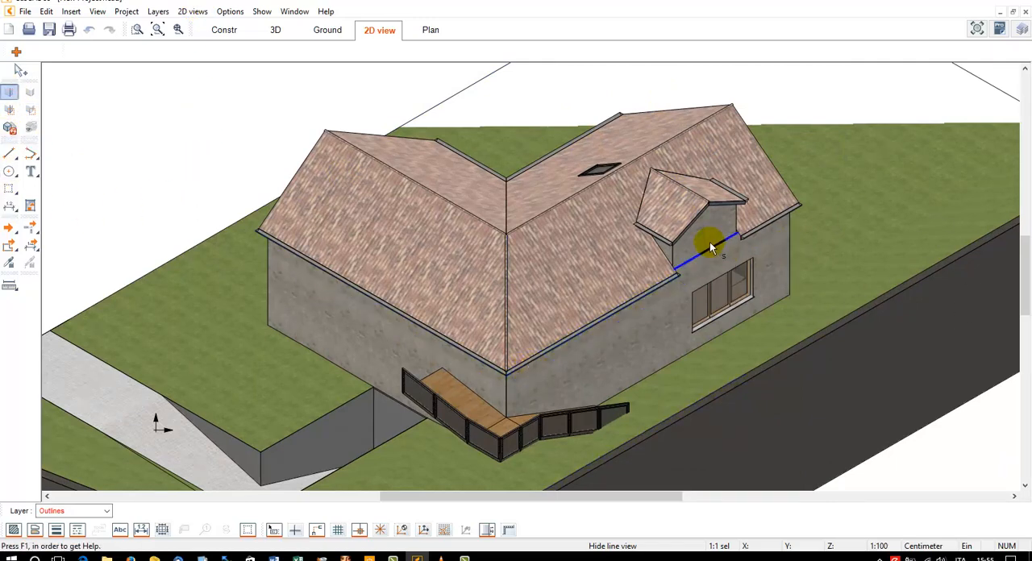
pyautogui.press('Escape')
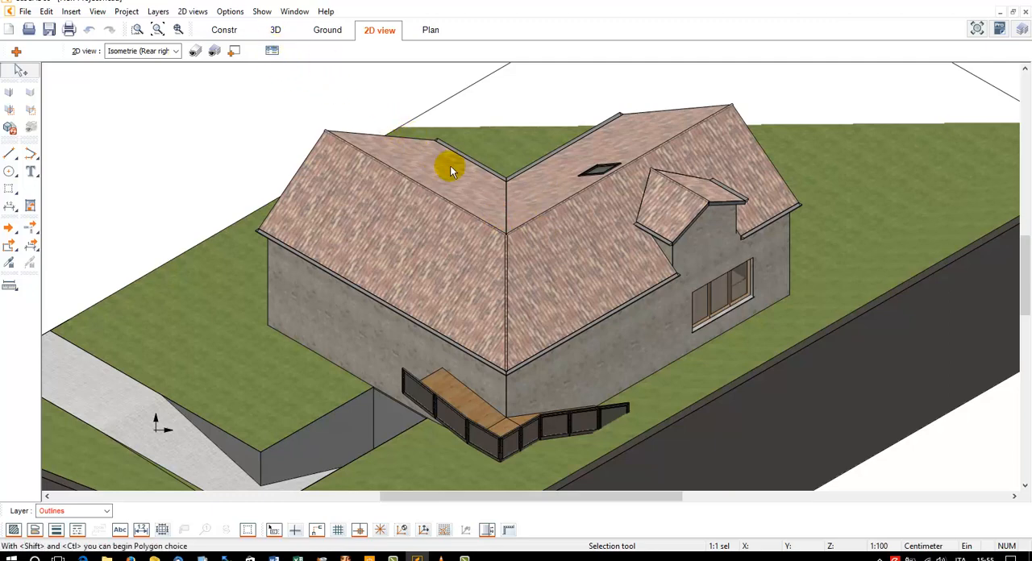
# Switch to the 3D model and restrict the visible layers to Selected, with the Terreni (Ground) layer hidden
pyautogui.click(278, 32)
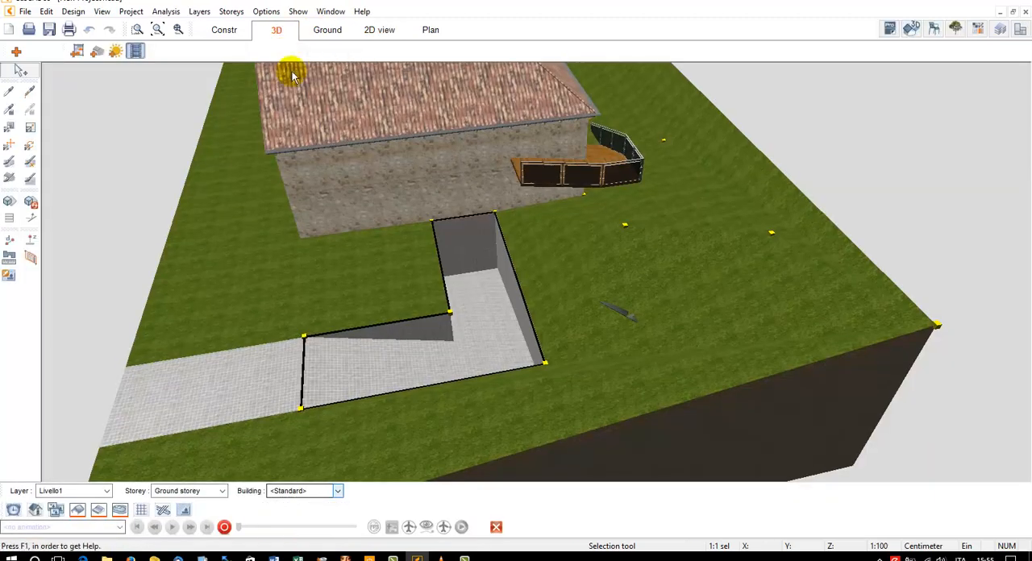
pyautogui.click(163, 29)
pyautogui.moveTo(592, 219); pyautogui.dragTo(623, 280, button='middle')
pyautogui.scroll(4, 624, 282)
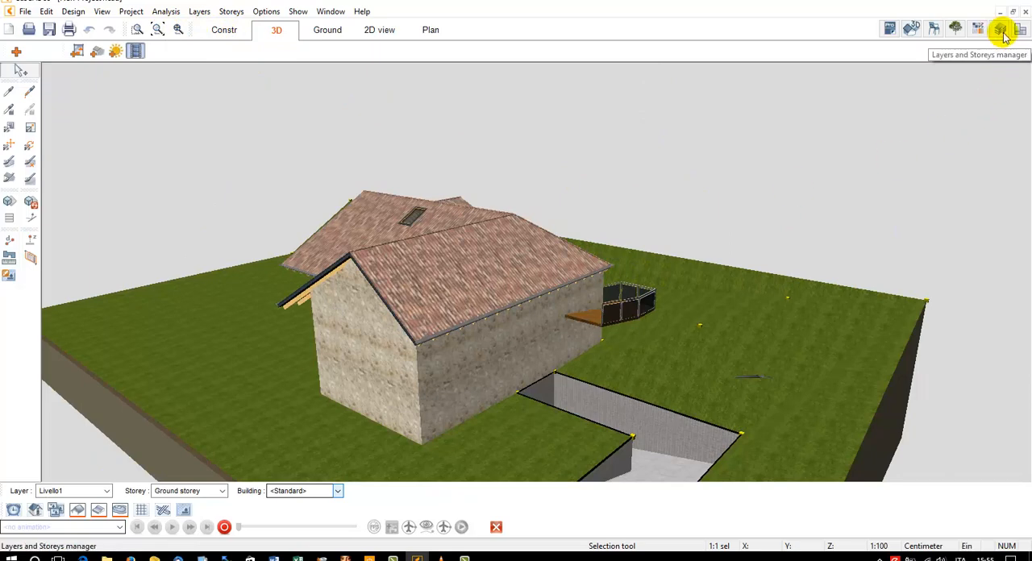
pyautogui.click(1000, 29)
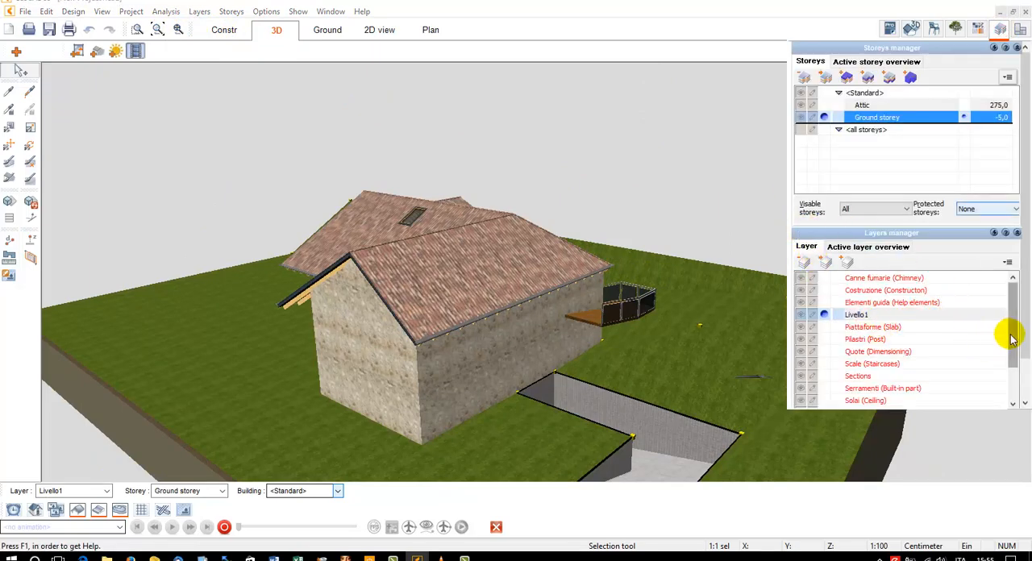
pyautogui.moveTo(1008, 330); pyautogui.dragTo(1013, 369)
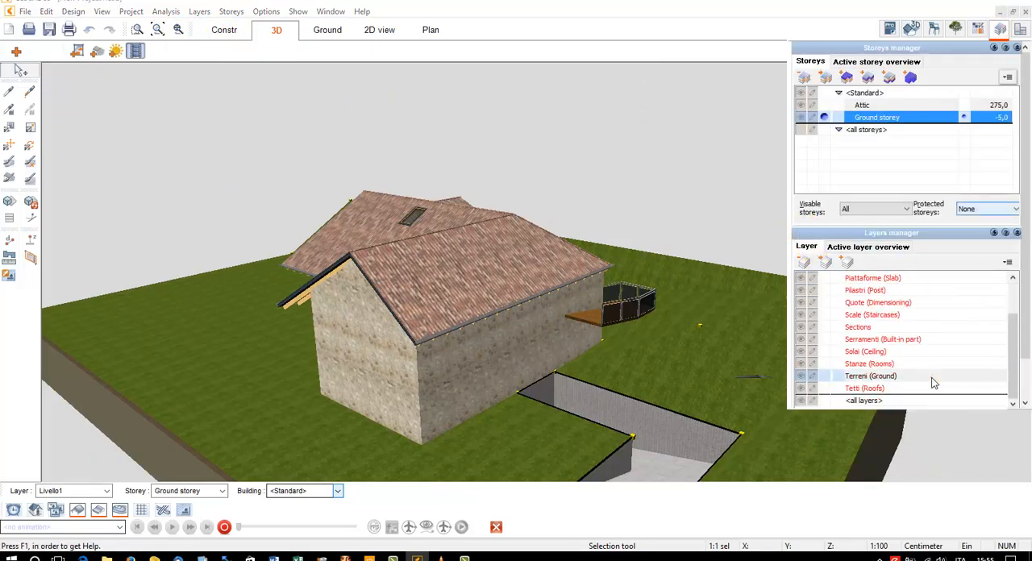
pyautogui.click(933, 379)
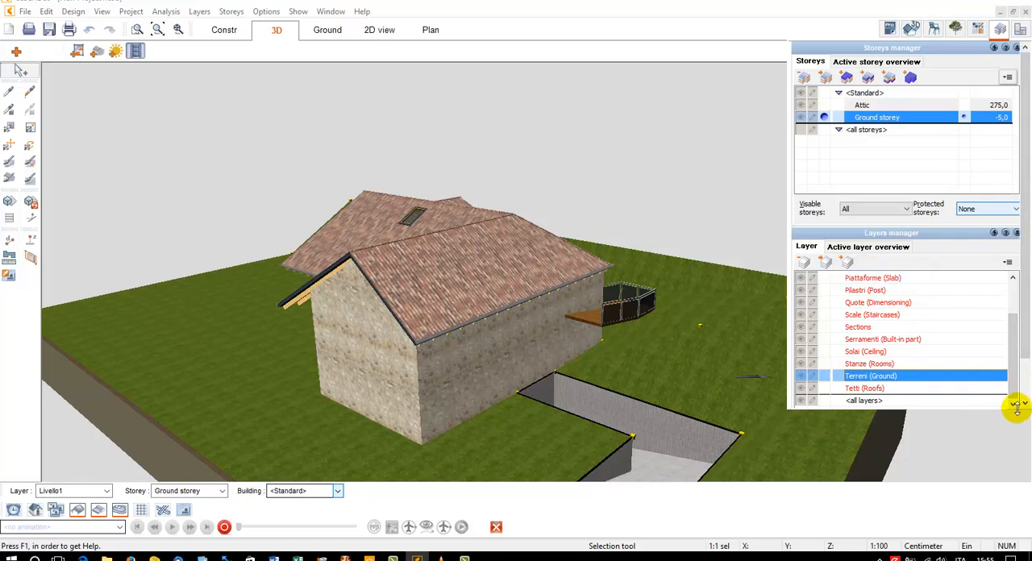
pyautogui.moveTo(1017, 409); pyautogui.dragTo(1022, 456)
pyautogui.click(881, 435)
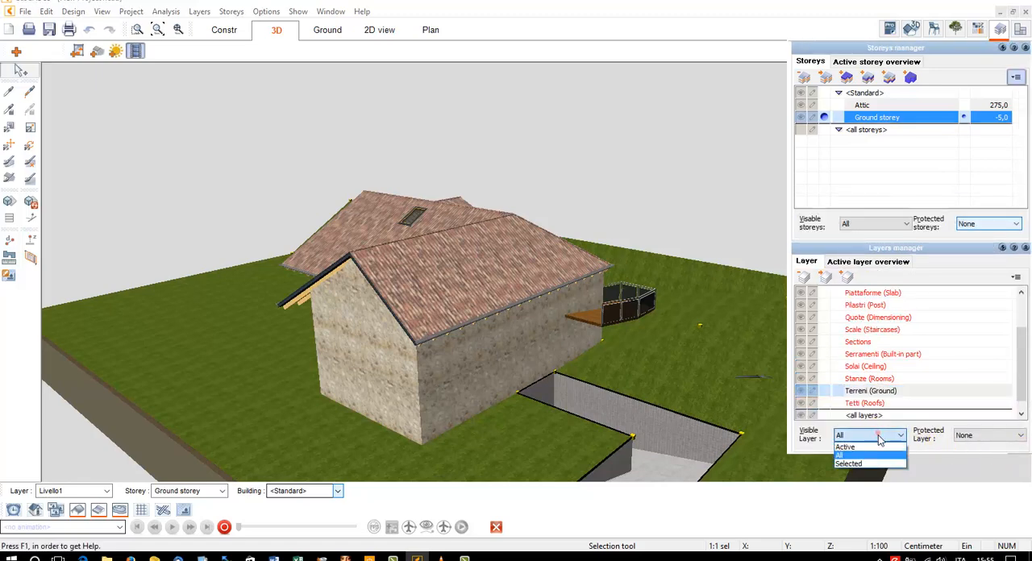
pyautogui.click(881, 465)
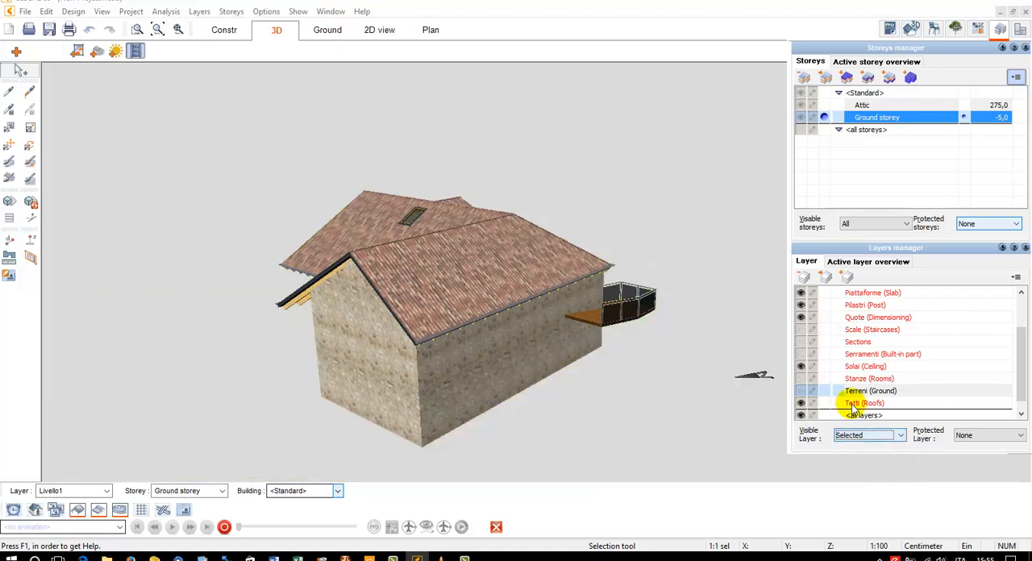
pyautogui.click(802, 391)
pyautogui.doubleClick(802, 392)
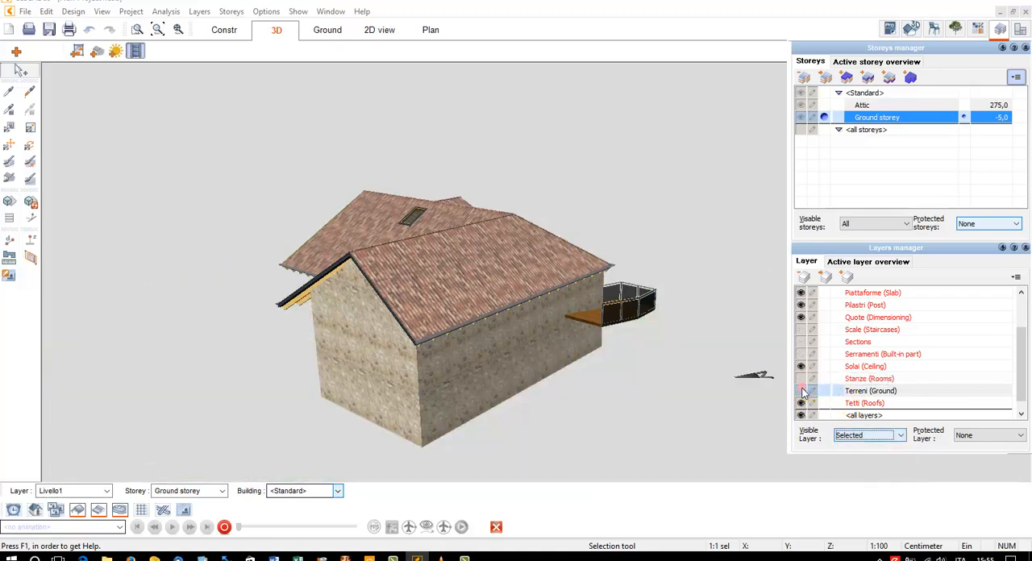
# Make the Scale, Sections, Serramenti, Stanze and Costruzione layers visible in the 3D model
pyautogui.click(908, 306)
pyautogui.click(885, 379)
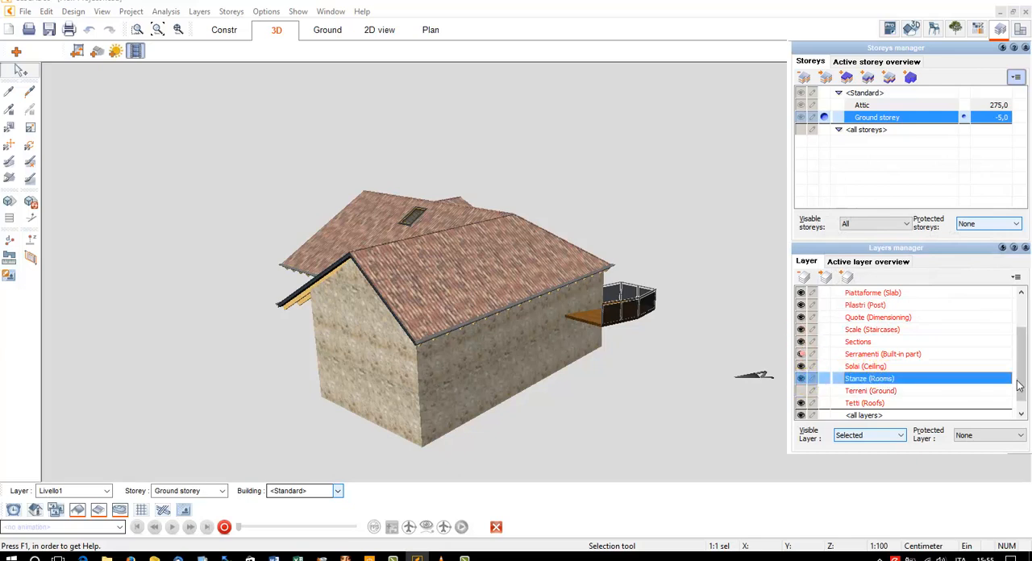
pyautogui.moveTo(1023, 385); pyautogui.dragTo(1018, 309)
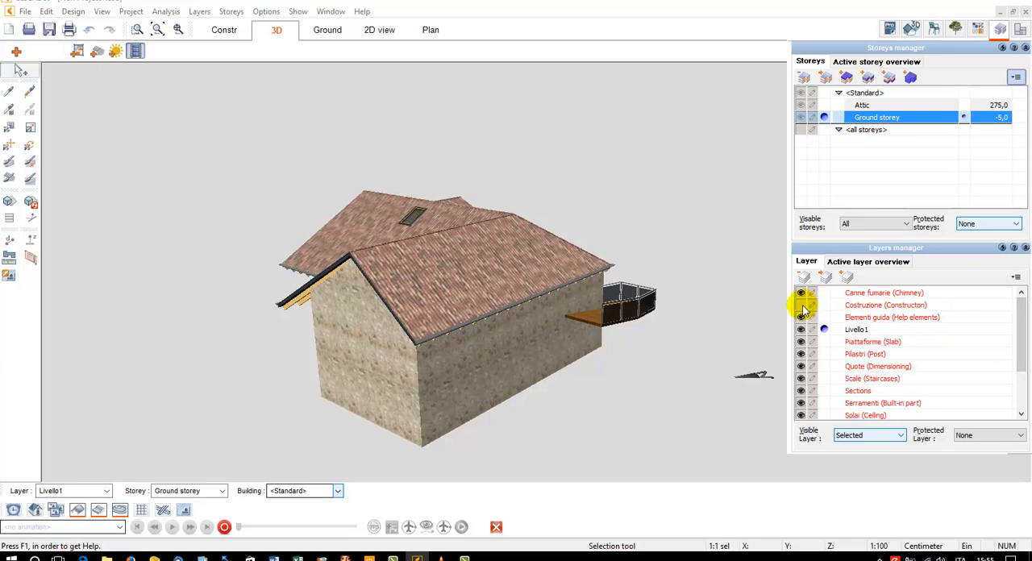
pyautogui.click(893, 307)
pyautogui.click(1000, 29)
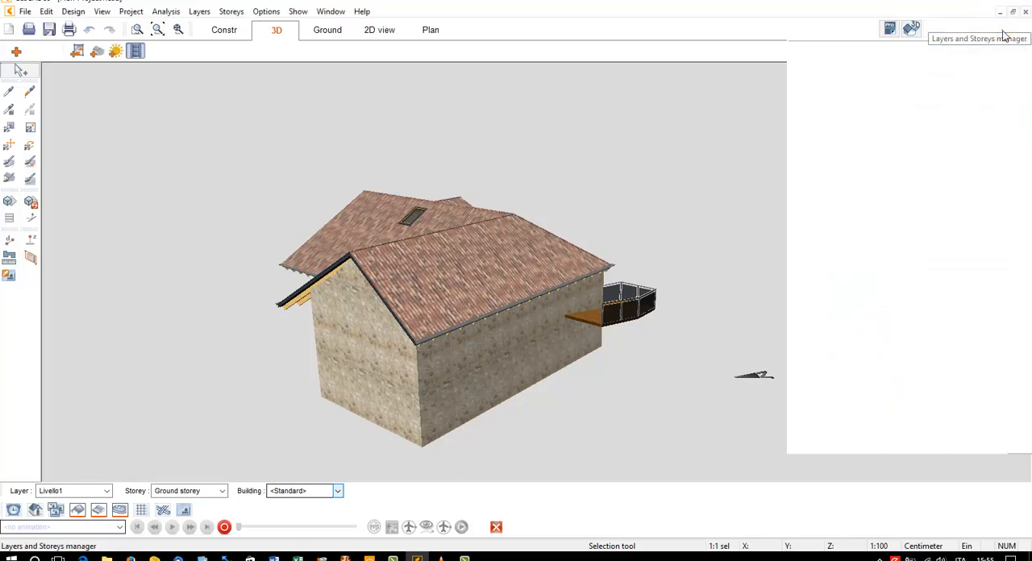
pyautogui.moveTo(586, 218); pyautogui.dragTo(587, 220, button='middle')
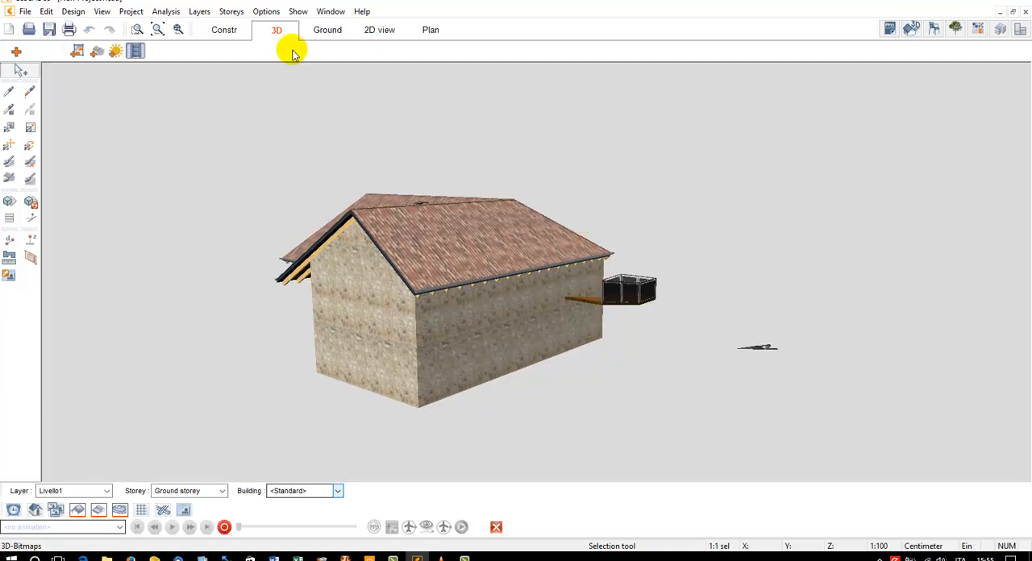
# Limit the visible storeys to the active one and activate the Attic and the Ground storey in turn
pyautogui.click(1000, 29)
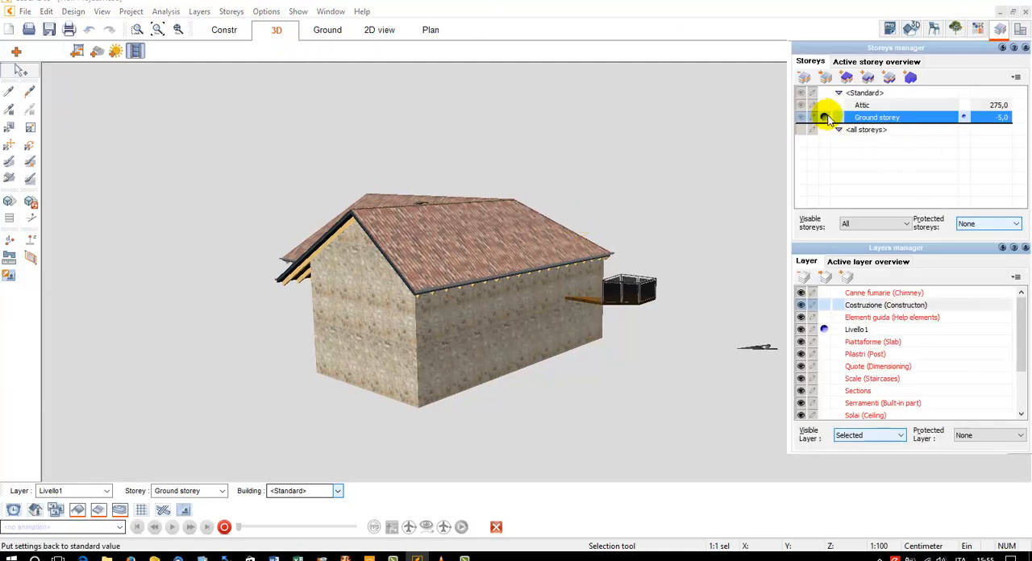
pyautogui.click(847, 225)
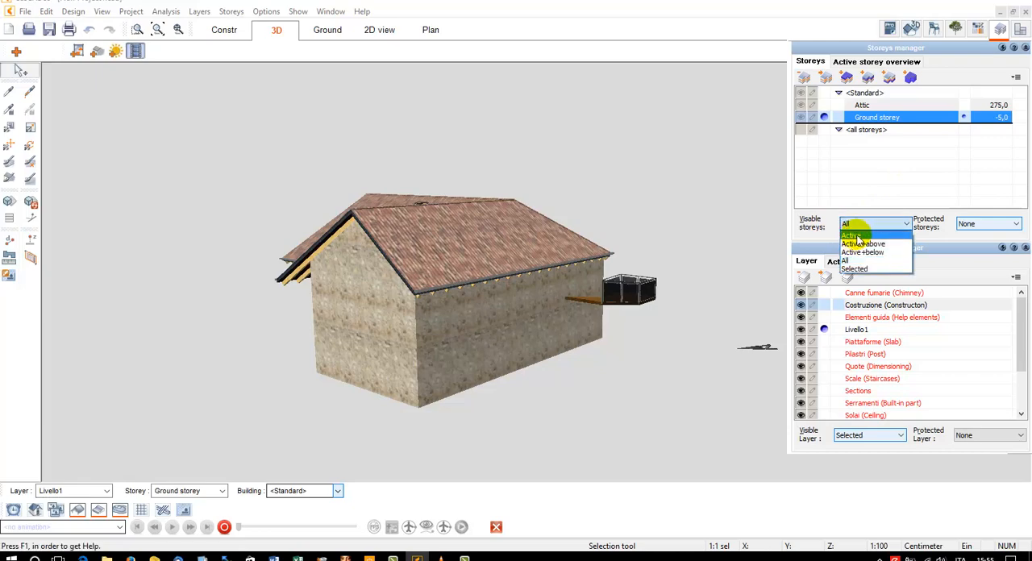
pyautogui.click(855, 236)
pyautogui.click(831, 107)
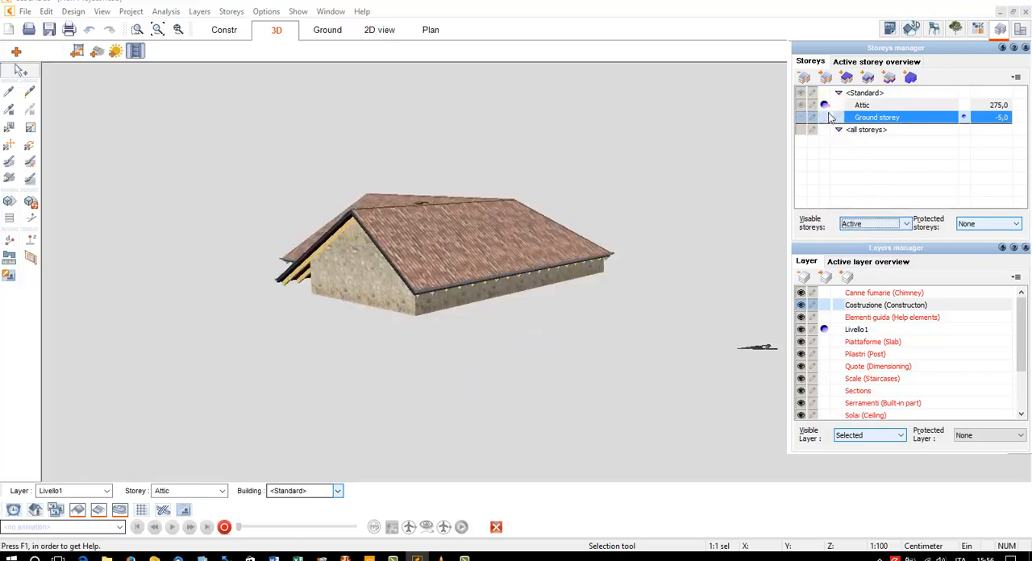
pyautogui.click(829, 117)
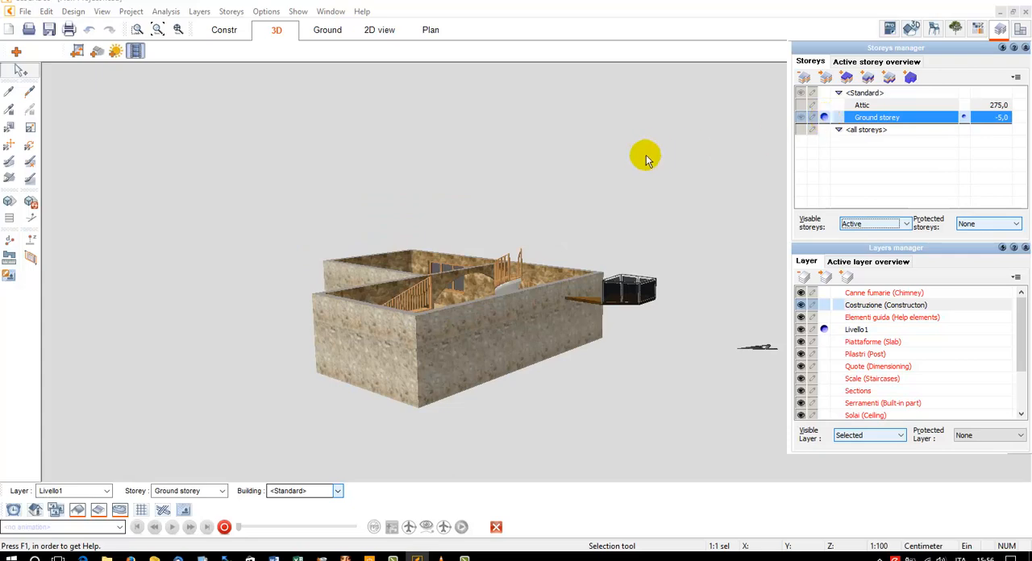
# Examine the ground storey's interior, moving from above past the staircase and through the arch into the tiled room
pyautogui.click(157, 31)
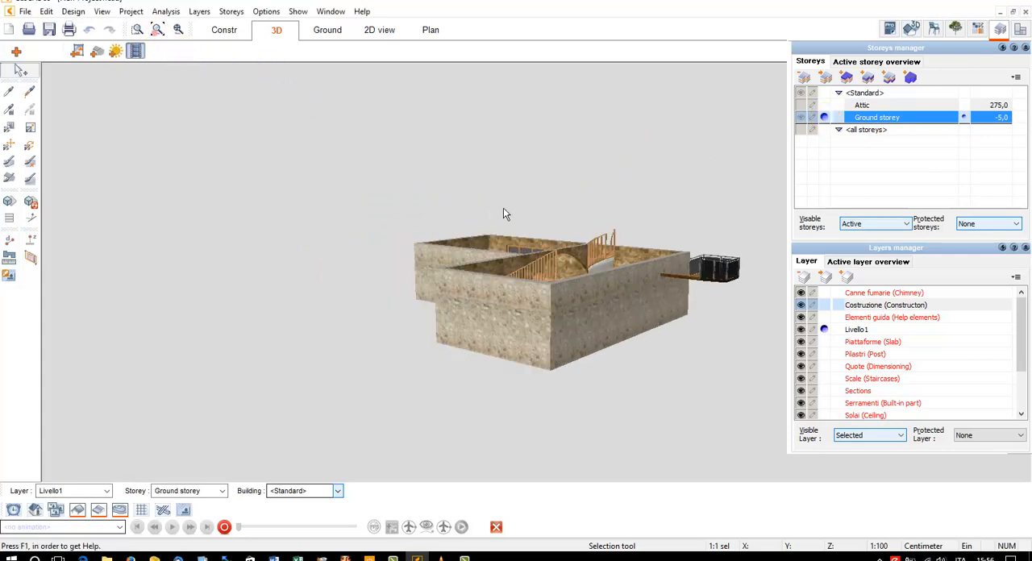
pyautogui.moveTo(503, 207); pyautogui.dragTo(593, 233, button='middle')
pyautogui.scroll(3, 589, 200)
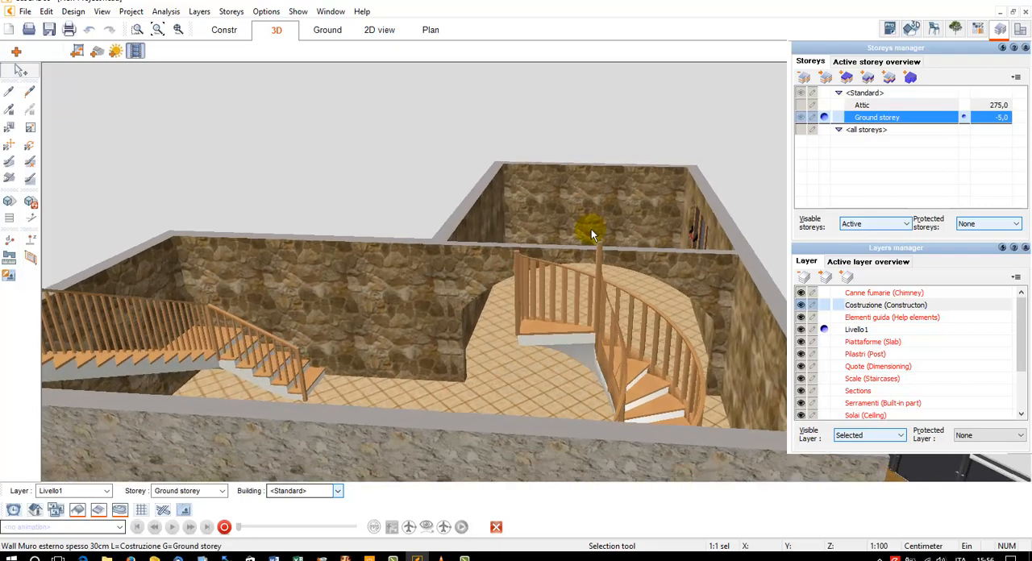
pyautogui.scroll(5, 592, 231)
pyautogui.scroll(5, 593, 236)
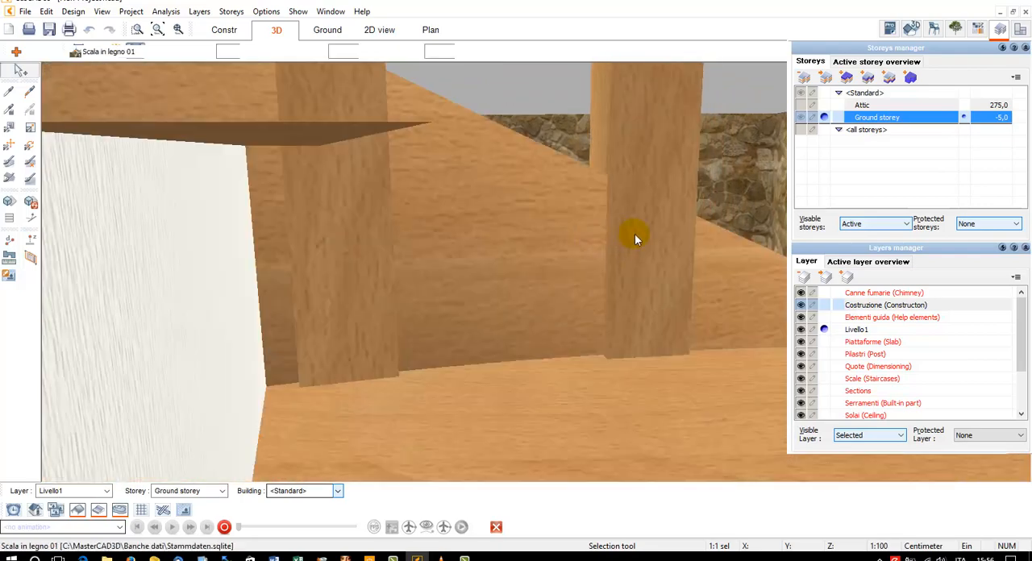
pyautogui.scroll(5, 635, 234)
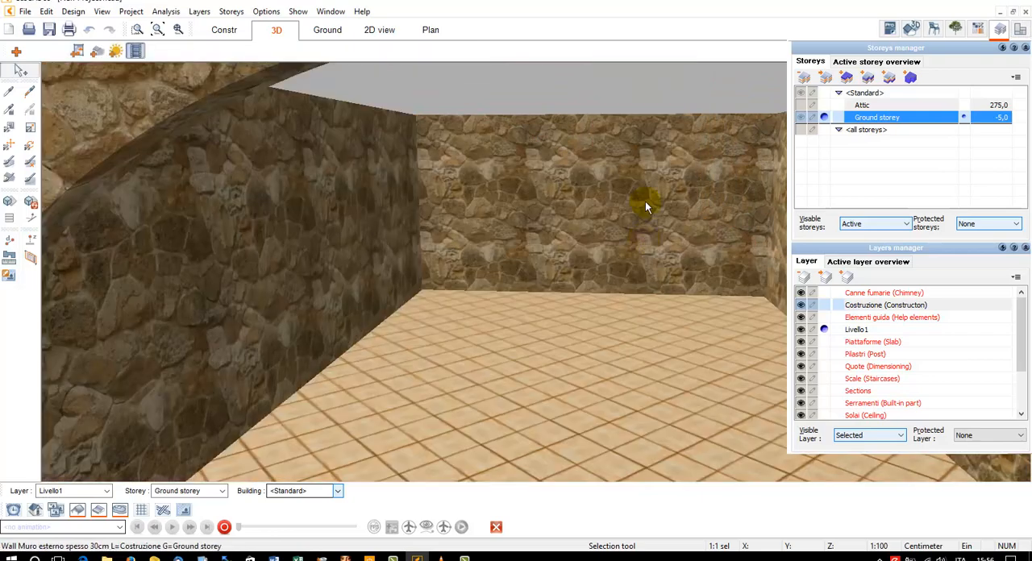
pyautogui.moveTo(647, 201); pyautogui.dragTo(652, 199, button='middle')
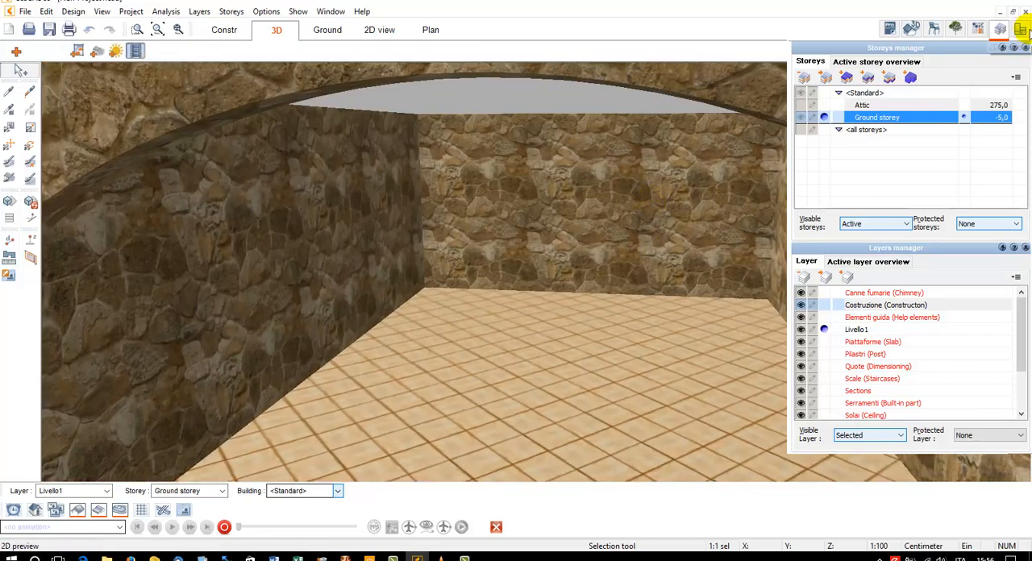
# Insert a potted Aloe thraskii from the Succulente catalogue folder on the tiled floor near the room's far wall
pyautogui.click(1000, 29)
pyautogui.click(934, 29)
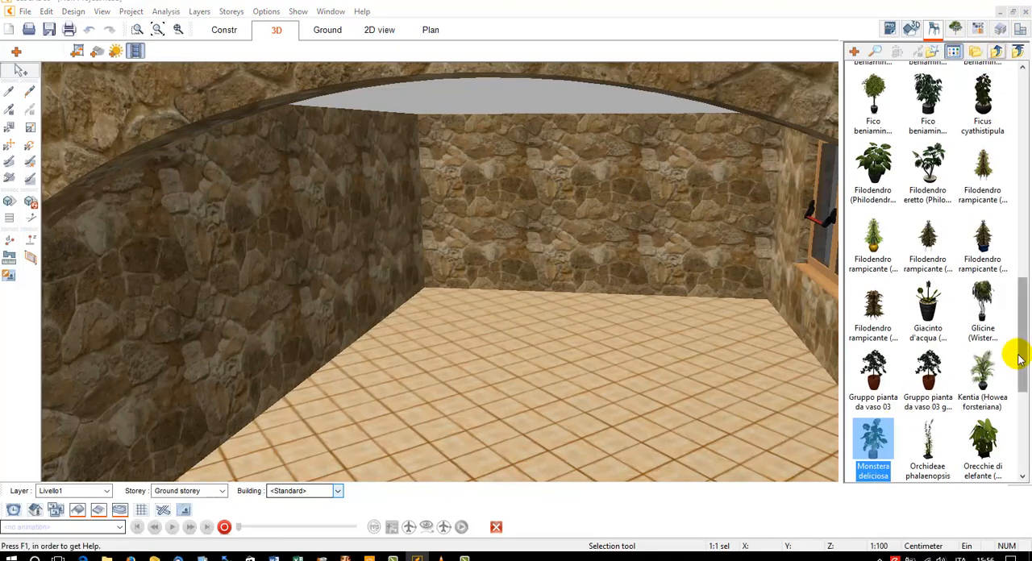
pyautogui.moveTo(1018, 360); pyautogui.dragTo(1026, 137)
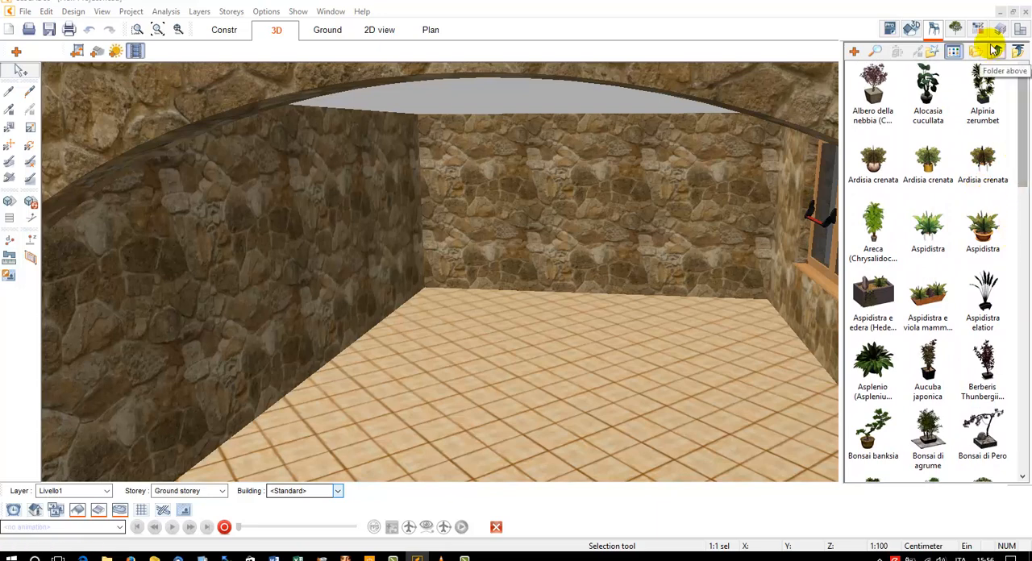
pyautogui.moveTo(1023, 109); pyautogui.dragTo(1008, 20)
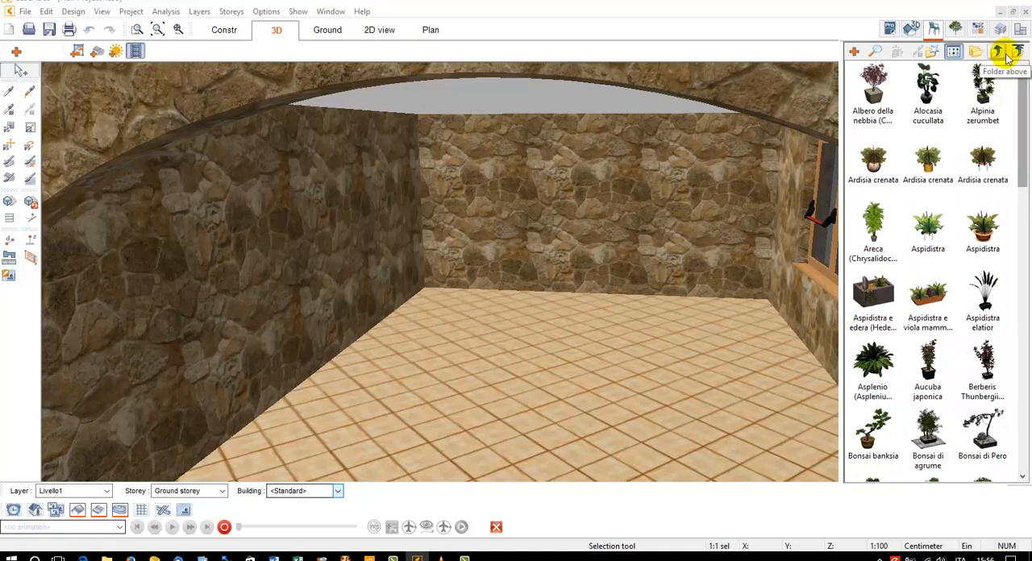
pyautogui.click(999, 52)
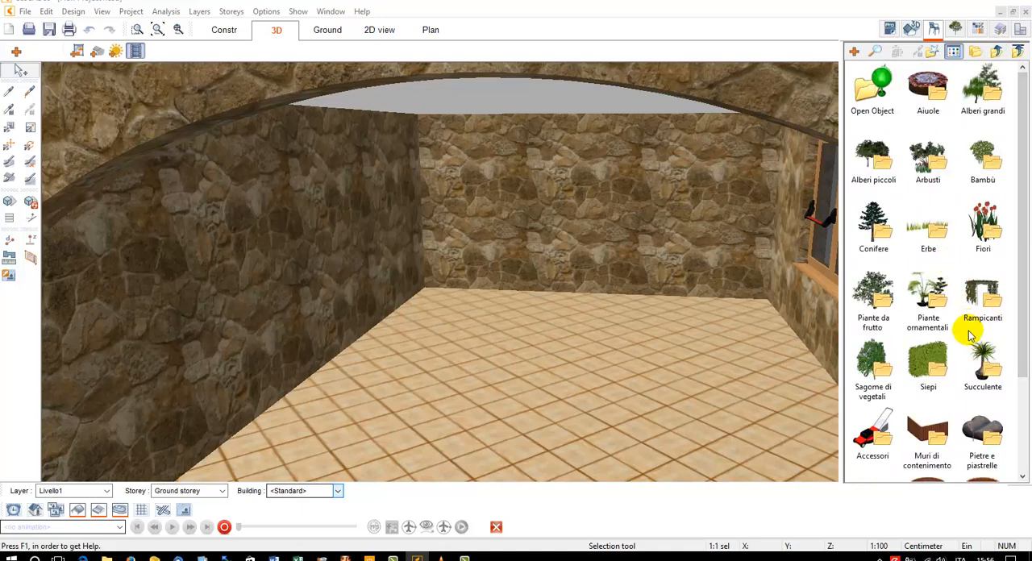
pyautogui.doubleClick(979, 354)
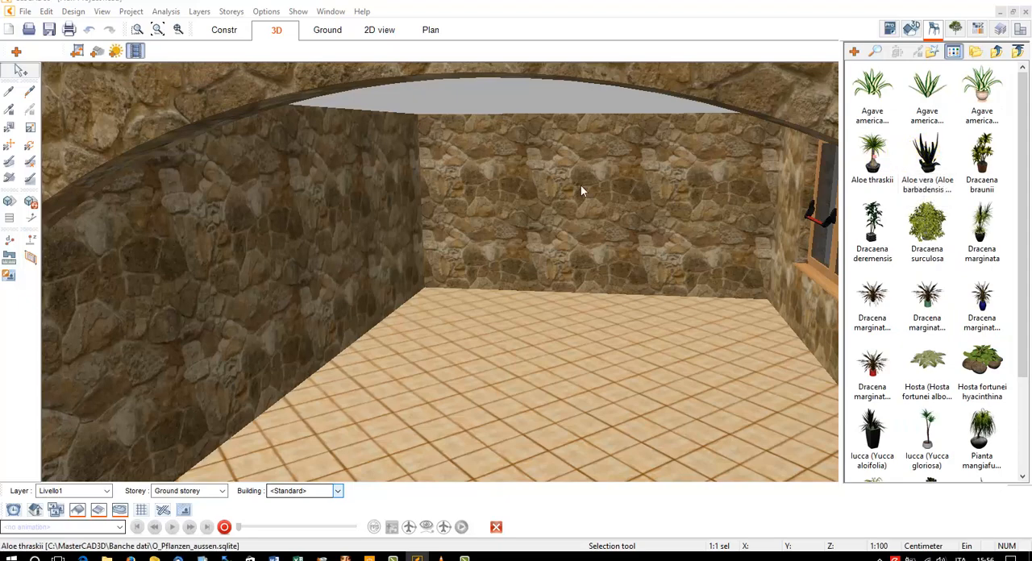
pyautogui.click(465, 188)
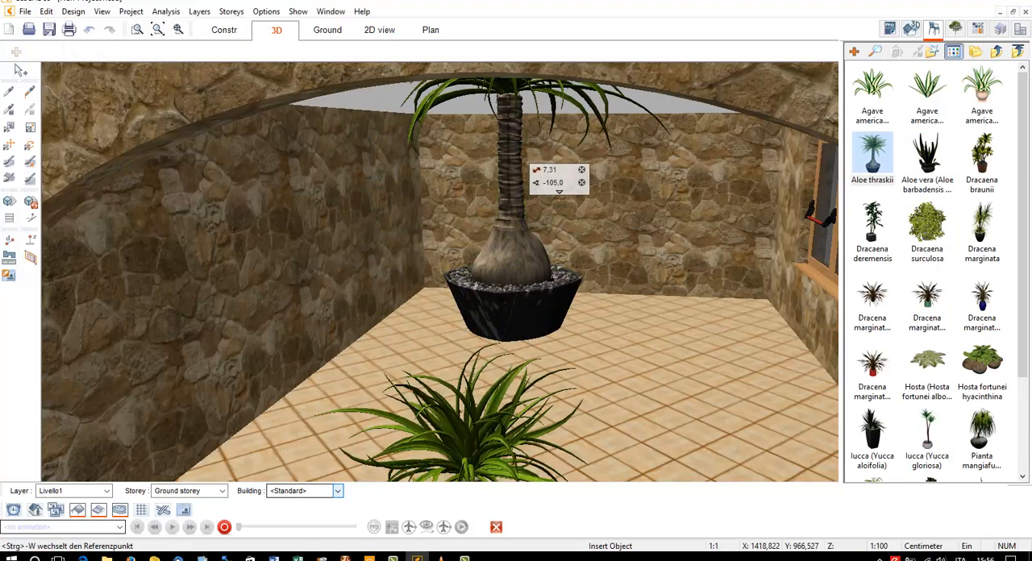
pyautogui.press('Escape')
pyautogui.moveTo(466, 414); pyautogui.dragTo(601, 228)
# Insert the red three-seater 'Rolf Benz 322' sofa from the Zona giorno catalogue folder into the tiled room
pyautogui.click(997, 52)
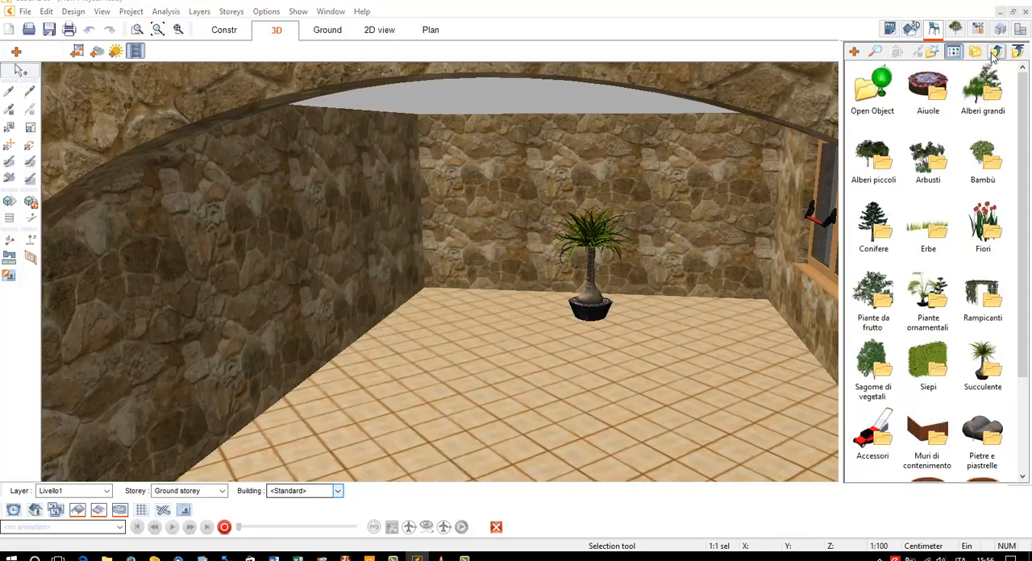
pyautogui.scroll(-3, 998, 281)
pyautogui.click(1018, 334)
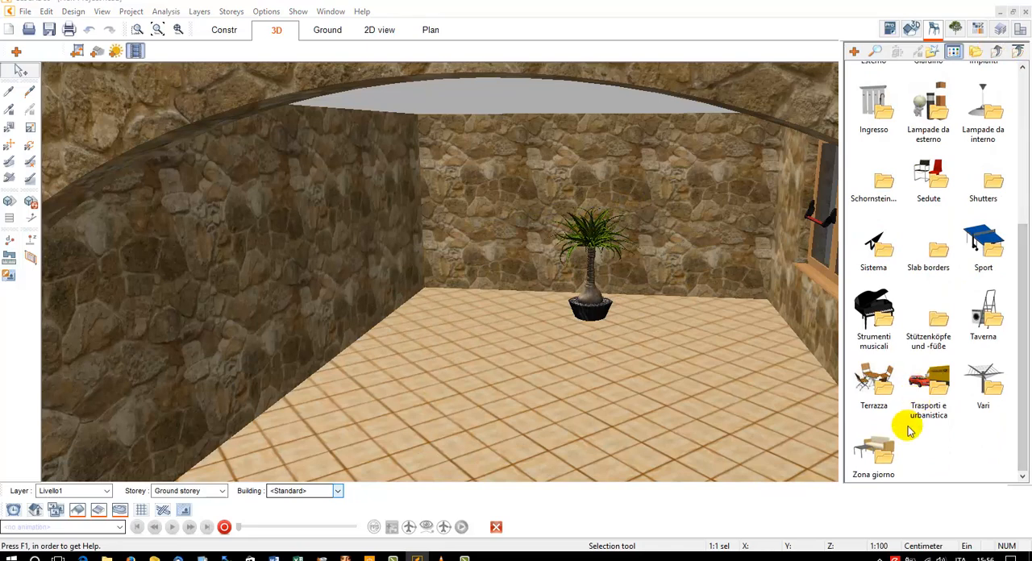
pyautogui.doubleClick(871, 458)
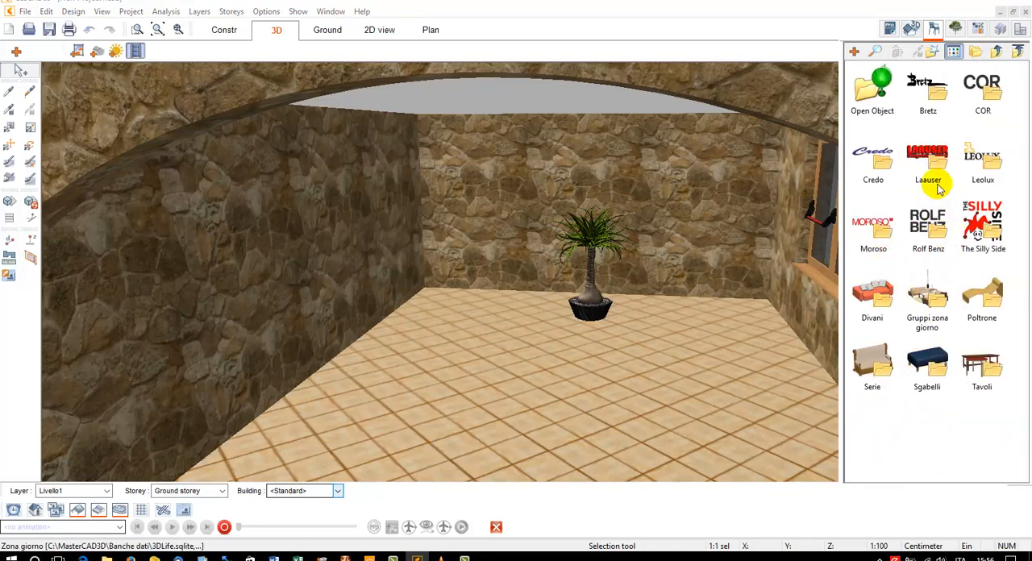
pyautogui.doubleClick(936, 224)
pyautogui.doubleClick(929, 87)
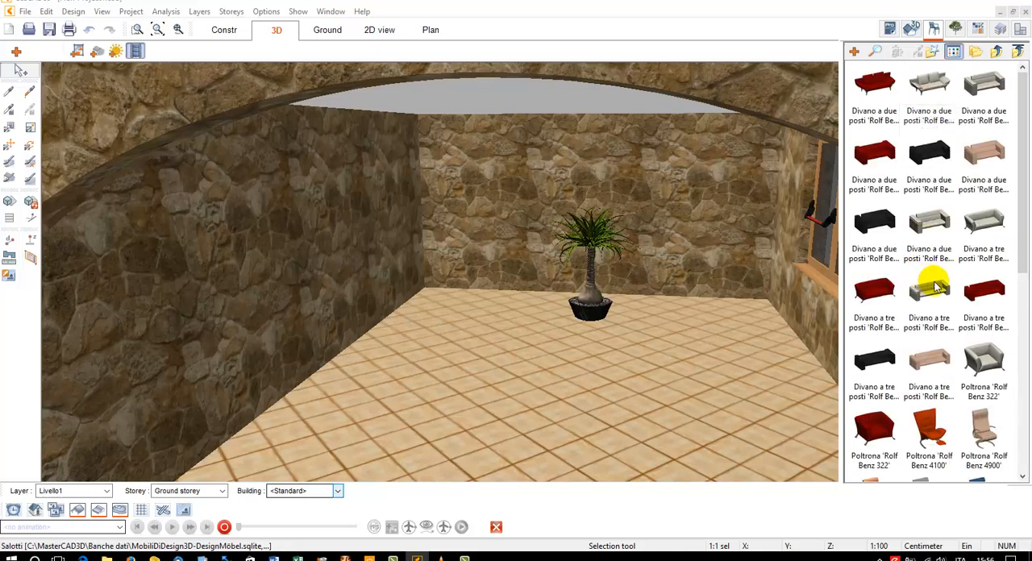
pyautogui.click(875, 290)
pyautogui.click(657, 209)
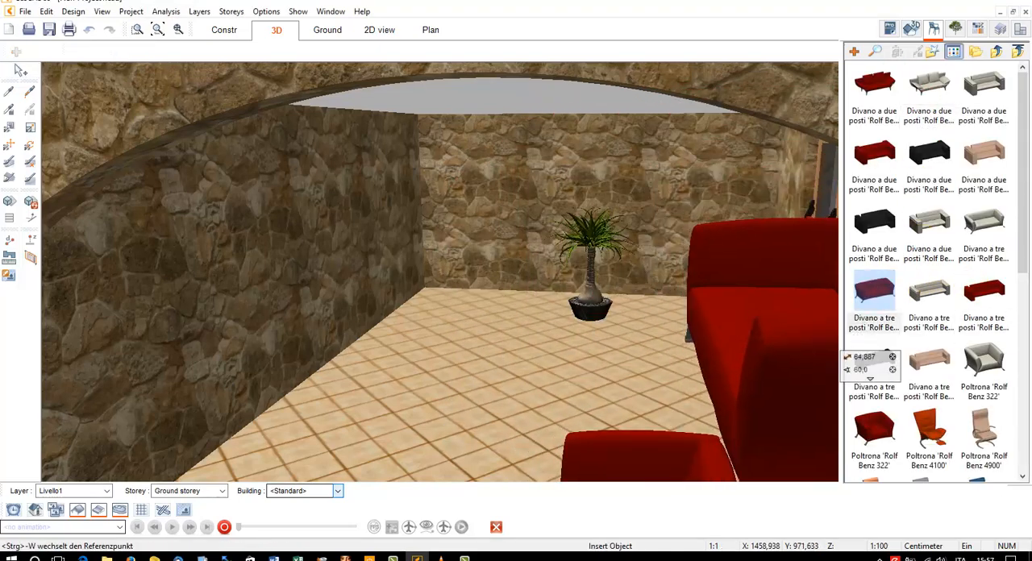
pyautogui.press('Escape')
# Insert the red 'Rolf Benz 322' armchair from the catalogue into the tiled room beside the three-seater sofa
pyautogui.click(874, 423)
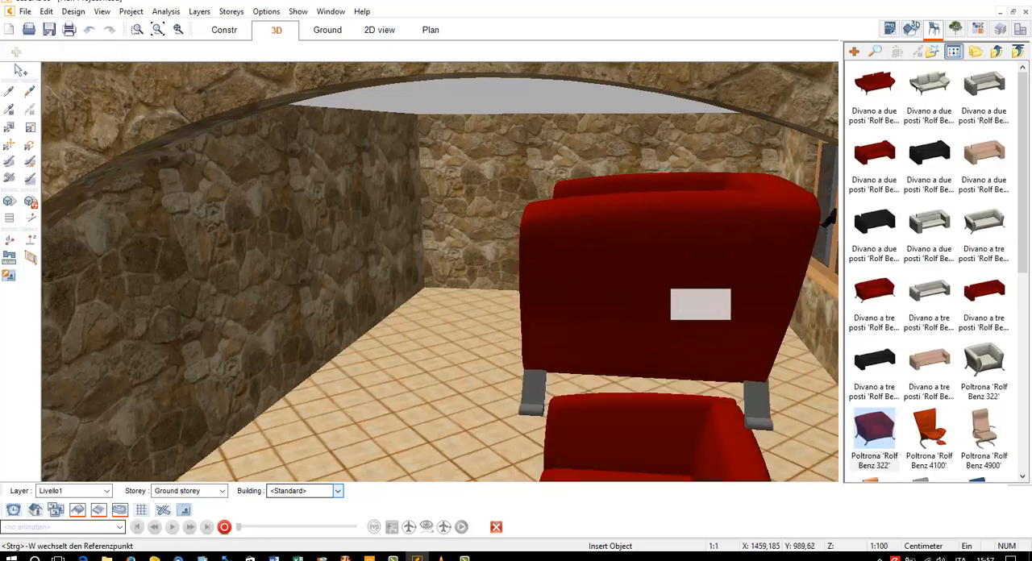
pyautogui.click(668, 406)
pyautogui.moveTo(617, 405); pyautogui.dragTo(658, 321)
pyautogui.moveTo(675, 414); pyautogui.dragTo(665, 336)
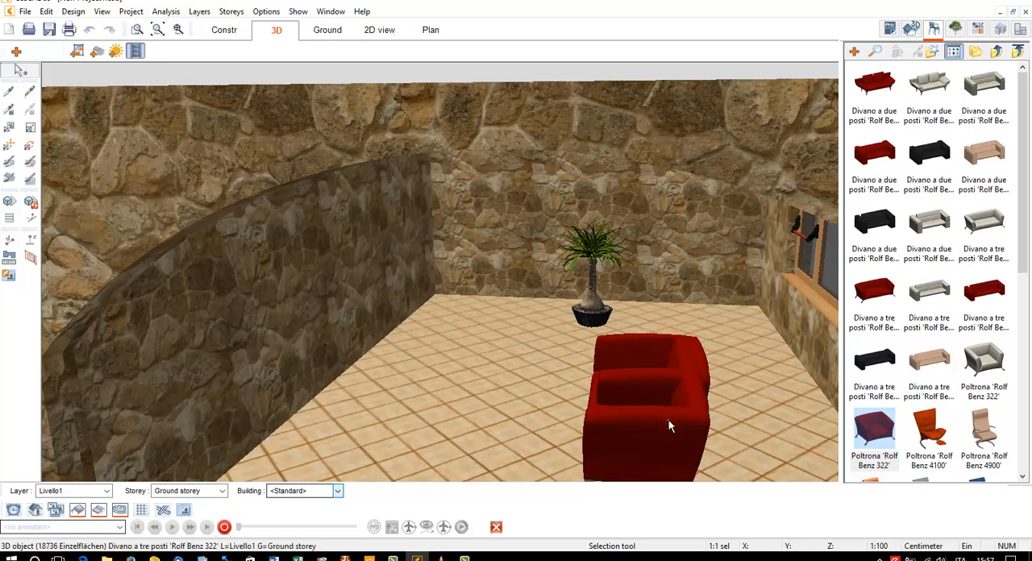
# Separate the red sofa from the armchair by moving it across the floor to the armchair's other side
pyautogui.moveTo(669, 420); pyautogui.dragTo(735, 314)
pyautogui.moveTo(737, 369); pyautogui.dragTo(711, 219)
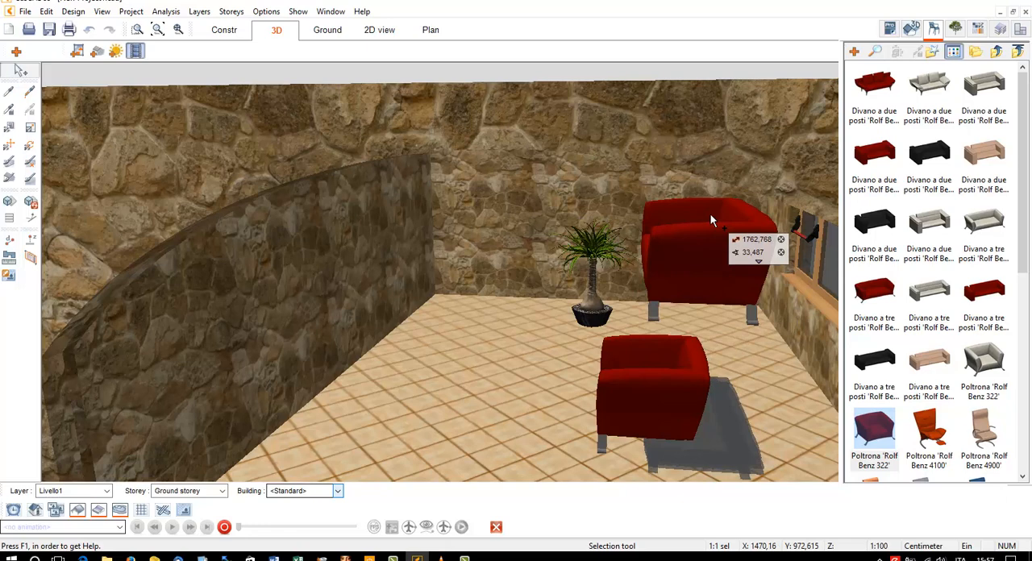
pyautogui.moveTo(712, 219); pyautogui.dragTo(721, 308)
pyautogui.moveTo(721, 345); pyautogui.dragTo(477, 359)
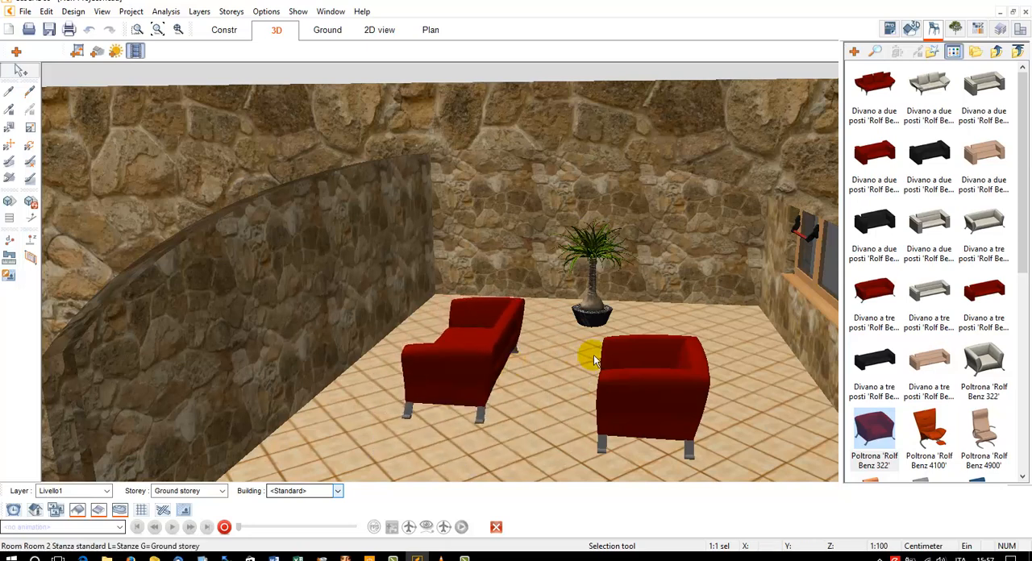
# Rotate the red armchair to 10° about its Z-axis
pyautogui.click(650, 388)
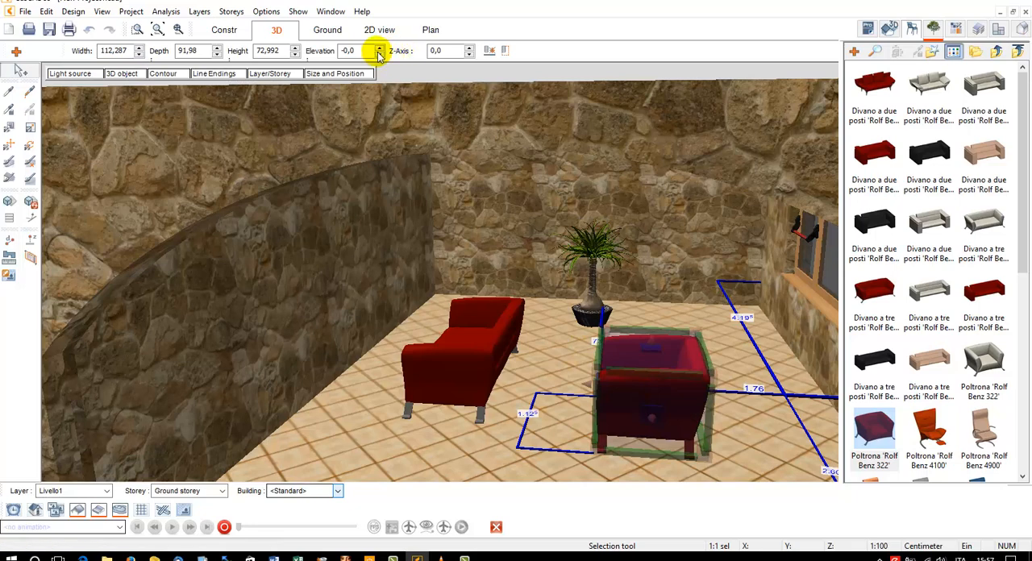
pyautogui.click(470, 47)
pyautogui.click(470, 47)
pyautogui.click(470, 47)
pyautogui.click(471, 47)
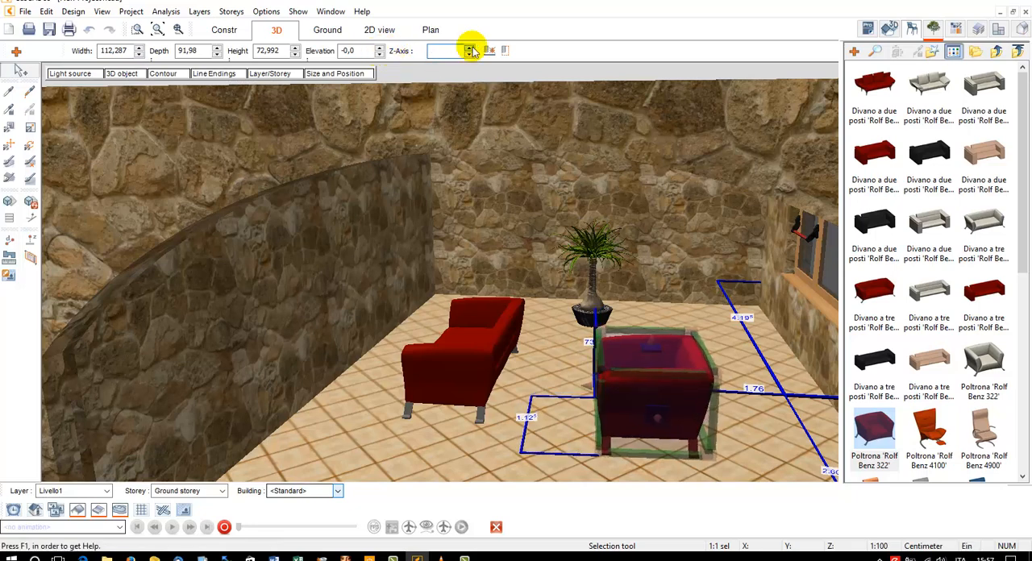
pyautogui.click(470, 48)
pyautogui.click(470, 48)
pyautogui.click(470, 48)
pyautogui.click(470, 48)
pyautogui.click(471, 47)
# Check the armchair's Size and Position settings, close them, and set its distance from the window wall to 150 cm
pyautogui.click(360, 76)
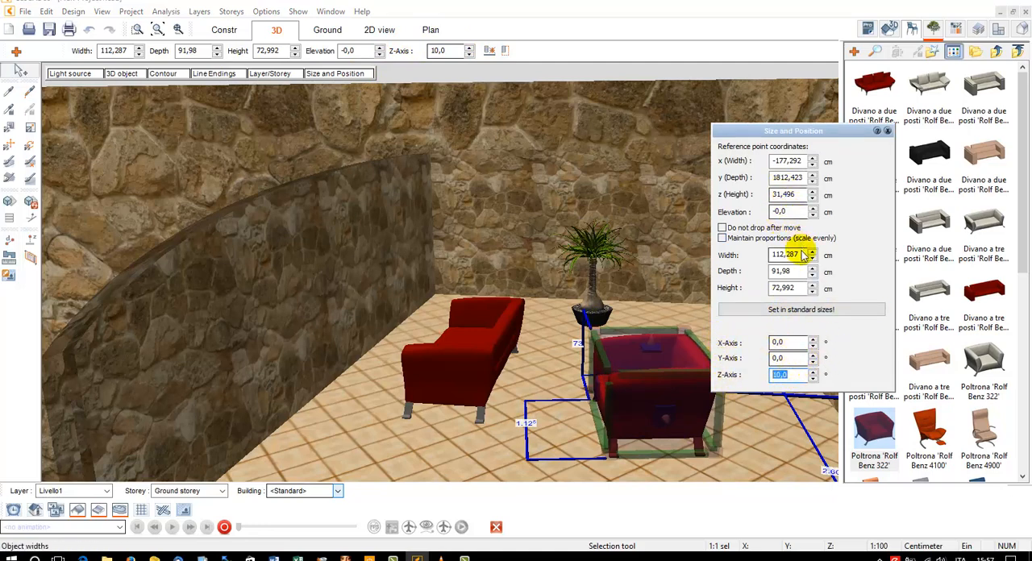
pyautogui.click(786, 162)
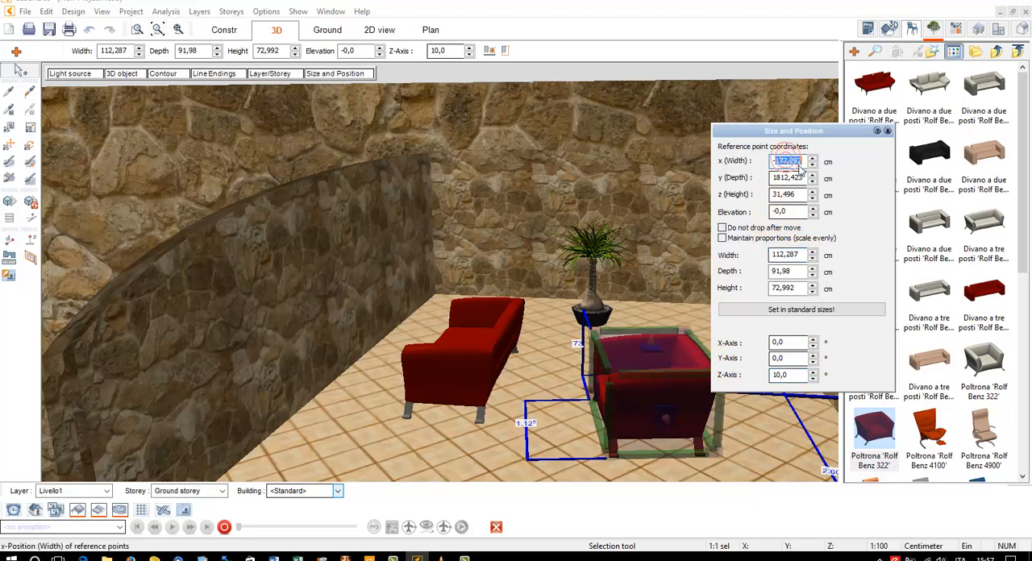
pyautogui.click(888, 130)
pyautogui.doubleClick(748, 390)
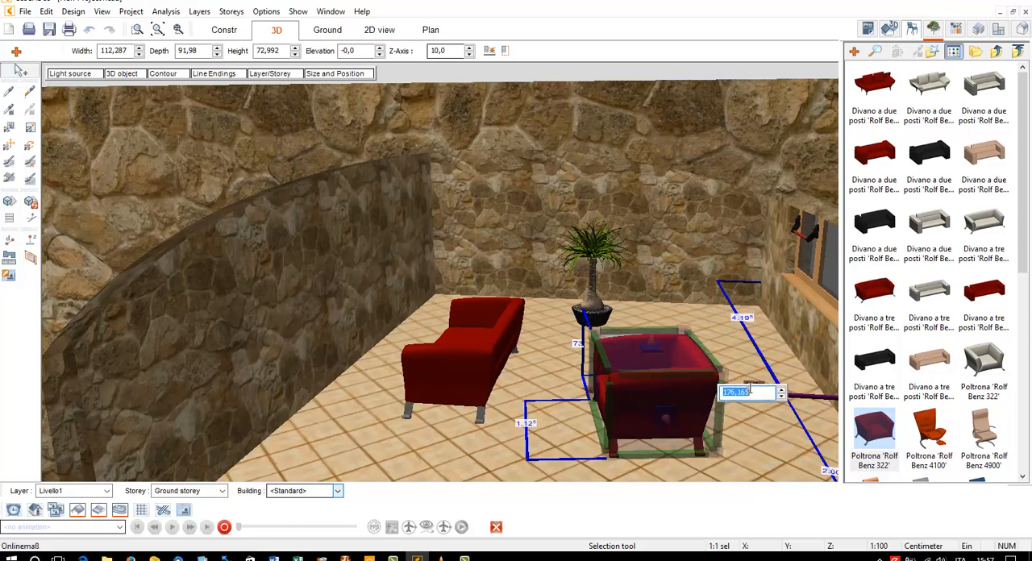
pyautogui.write('150')
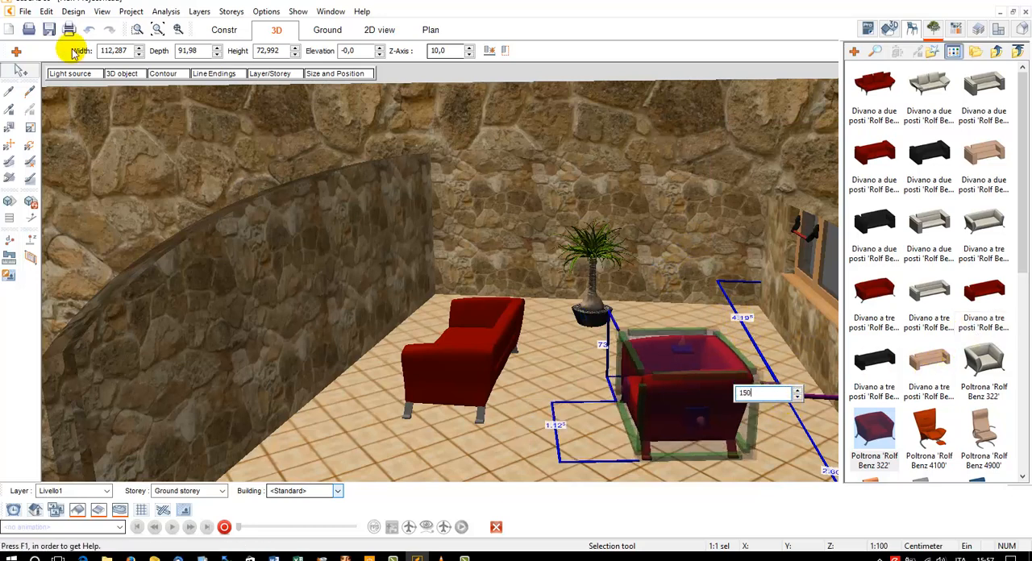
# In the construction plan, move the armchair beside Room 2's far wall below the plant and rotate it to about 115°
pyautogui.click(224, 30)
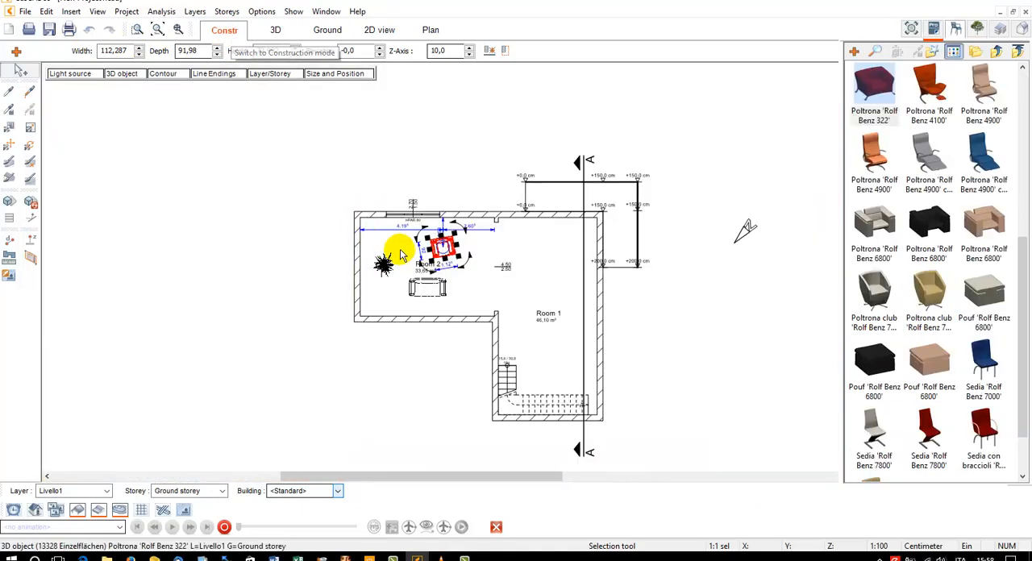
pyautogui.scroll(5, 396, 249)
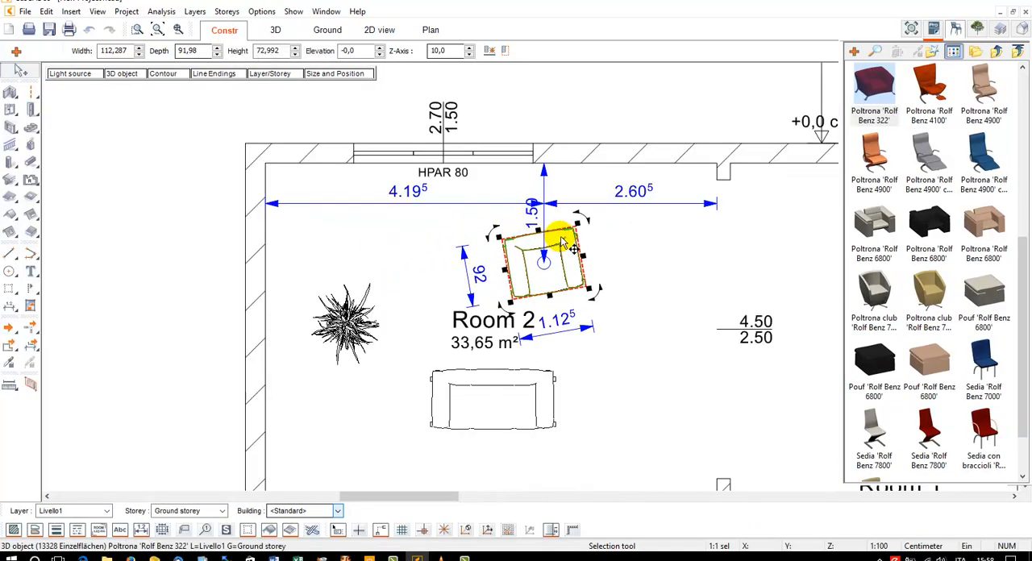
pyautogui.moveTo(562, 235); pyautogui.dragTo(211, 360)
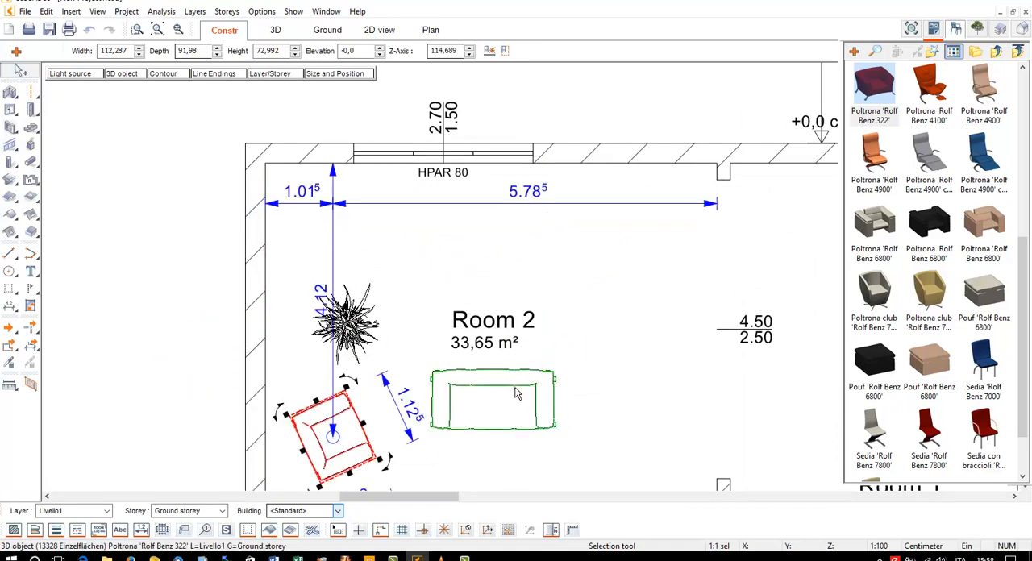
# Move the sofa into Room 2's corner near the window, rotate it about 65°, and place the plant between sofa and armchair
pyautogui.moveTo(515, 388); pyautogui.dragTo(404, 240)
pyautogui.click(510, 371)
pyautogui.click(509, 372)
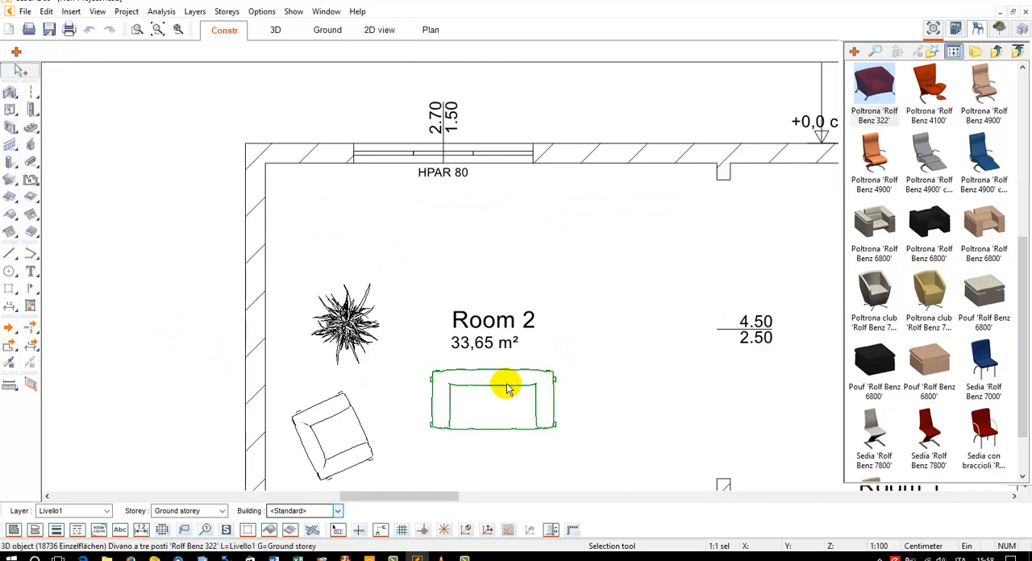
pyautogui.moveTo(508, 389); pyautogui.dragTo(372, 246)
pyautogui.click(446, 234)
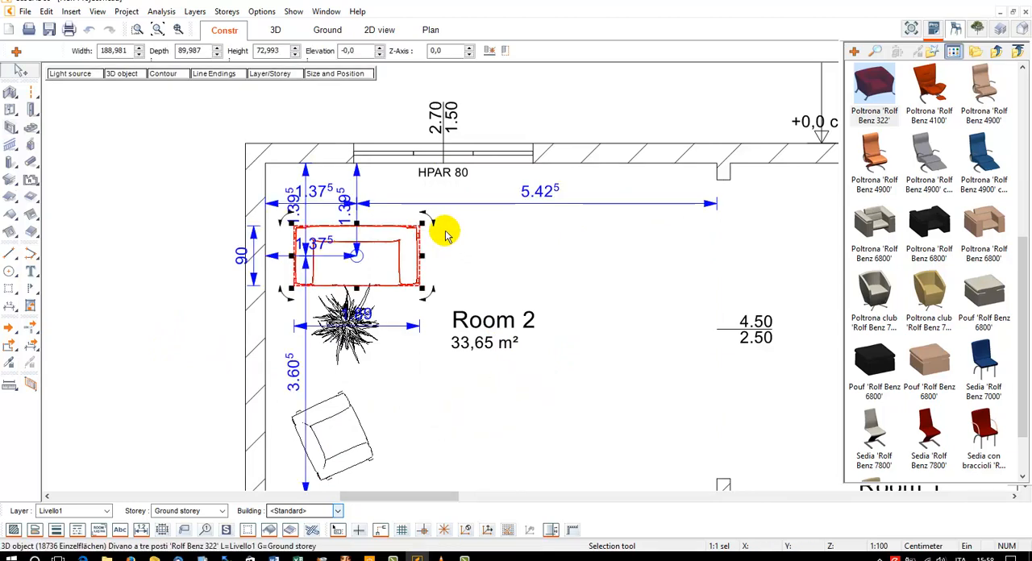
pyautogui.moveTo(434, 225); pyautogui.dragTo(342, 216)
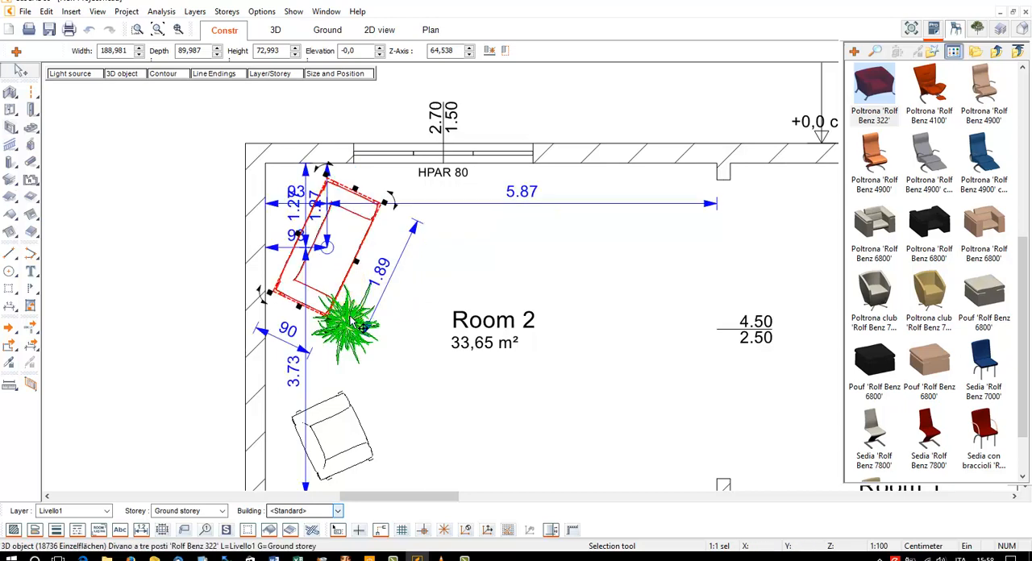
pyautogui.moveTo(349, 321); pyautogui.dragTo(319, 351)
pyautogui.click(350, 347)
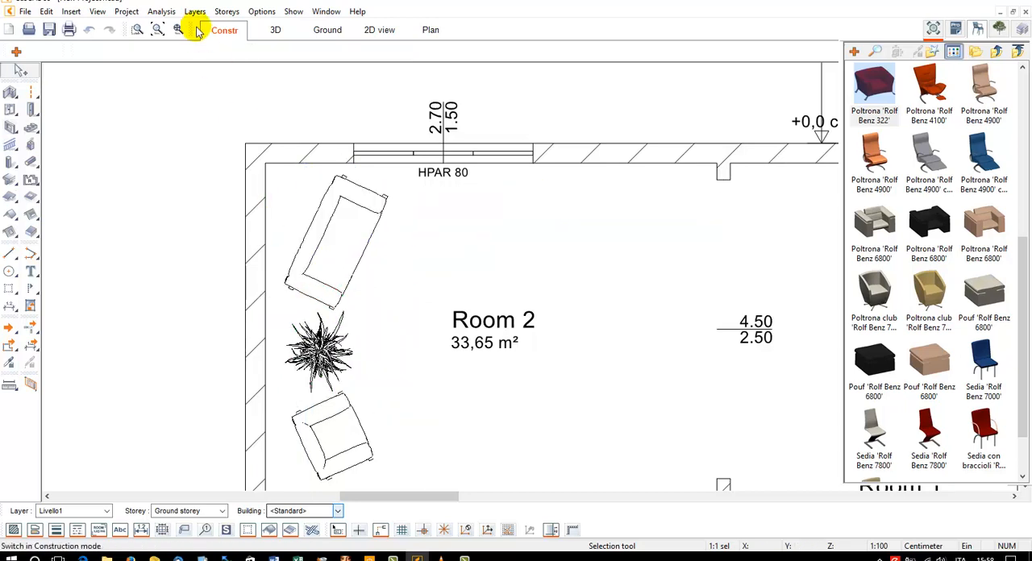
# Examine the rearranged sofa, plant and armchair in 3D, from inside the room and back through the arch
pyautogui.click(277, 30)
pyautogui.moveTo(626, 125); pyautogui.dragTo(611, 134)
pyautogui.scroll(3, 568, 333)
pyautogui.moveTo(561, 329); pyautogui.dragTo(560, 333)
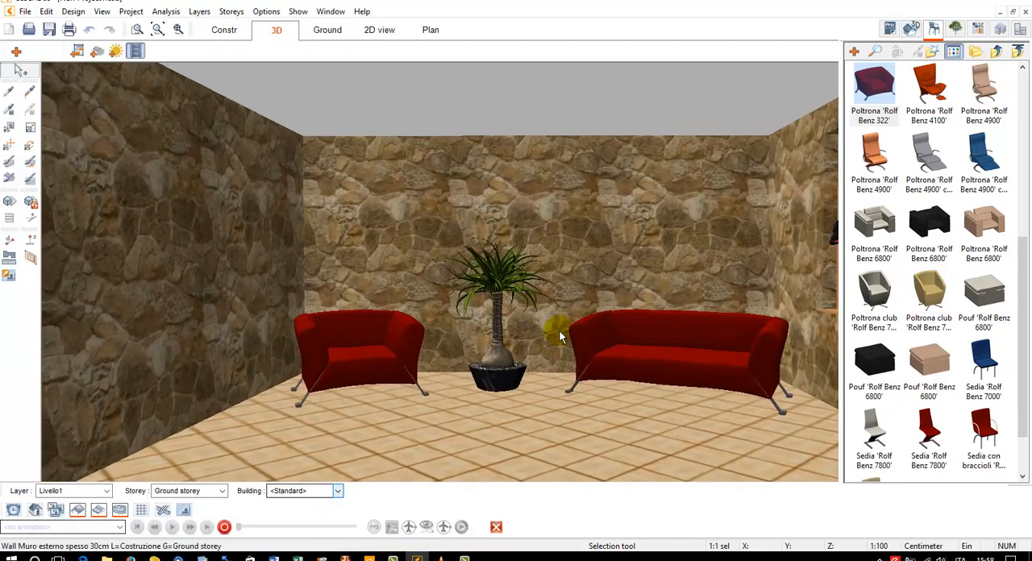
pyautogui.moveTo(569, 238); pyautogui.dragTo(569, 216)
pyautogui.scroll(-4, 563, 200)
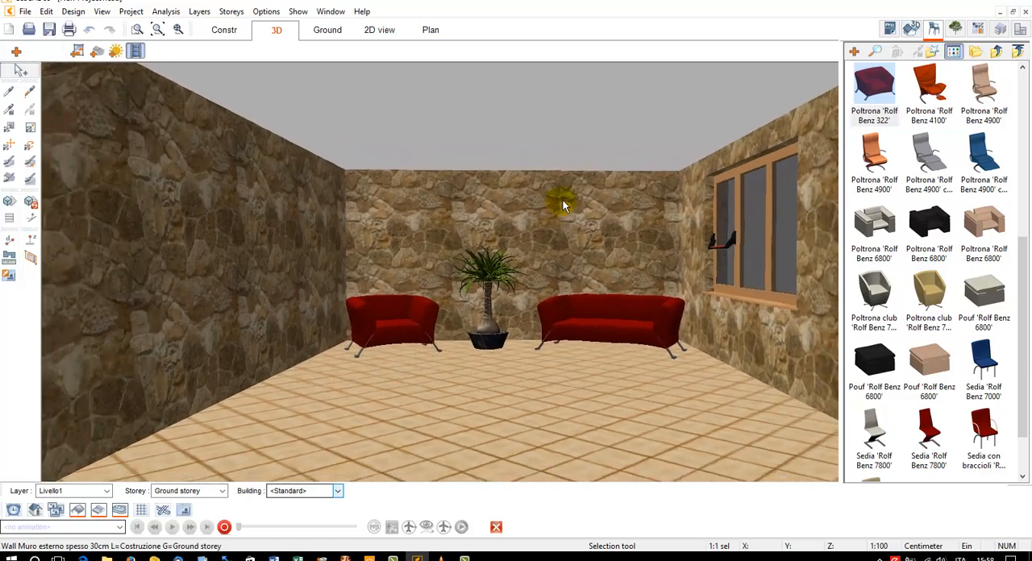
pyautogui.moveTo(563, 200); pyautogui.dragTo(564, 192)
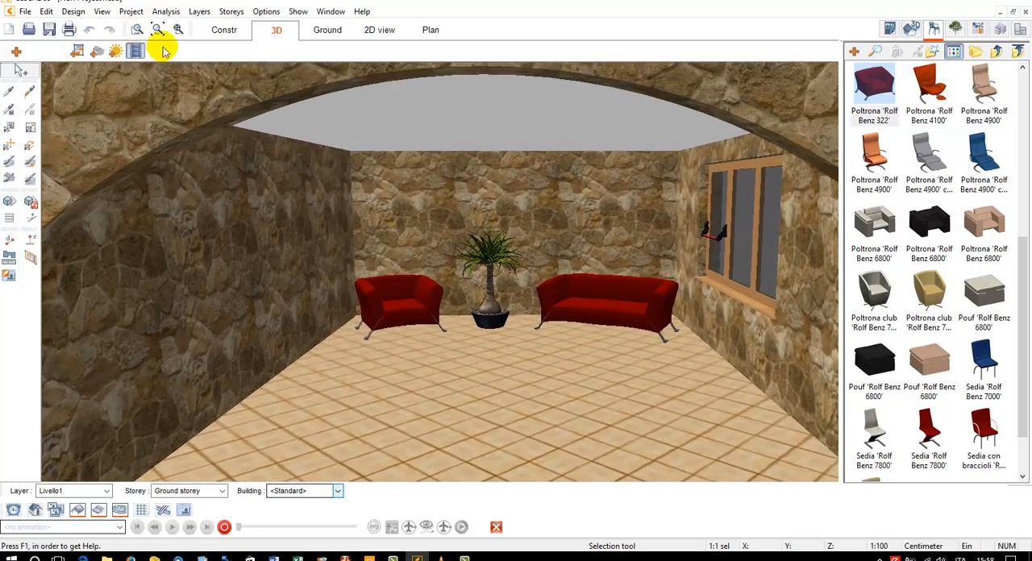
# Turn on shadows in the 3D view and set the timing to Night
pyautogui.click(30, 203)
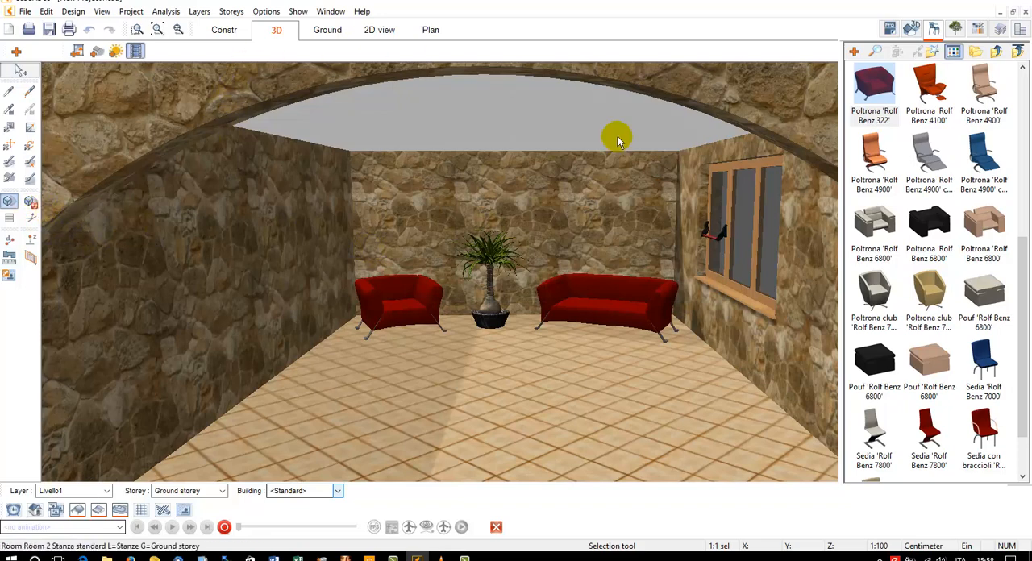
pyautogui.click(101, 12)
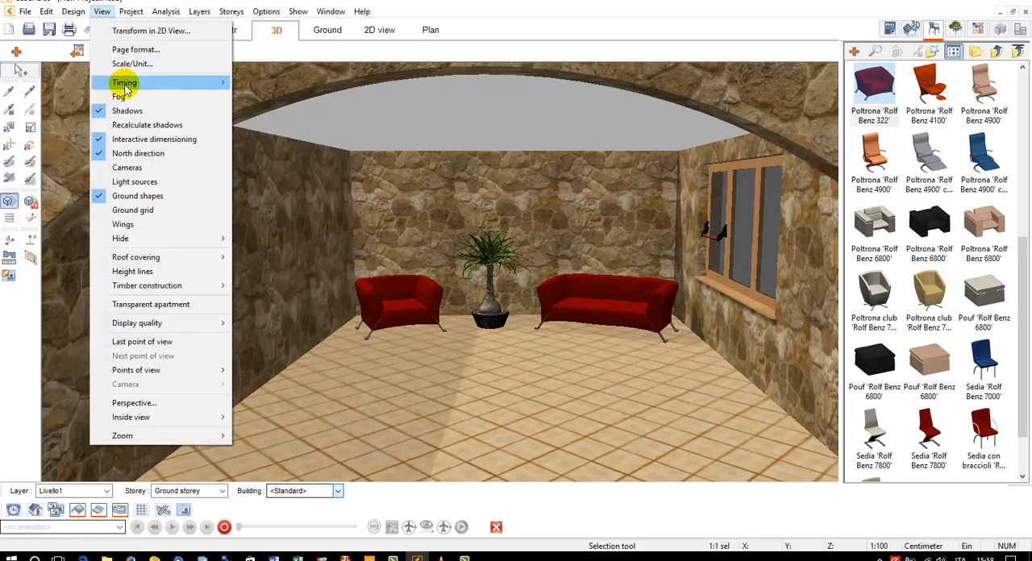
pyautogui.moveTo(195, 84)
pyautogui.click(266, 96)
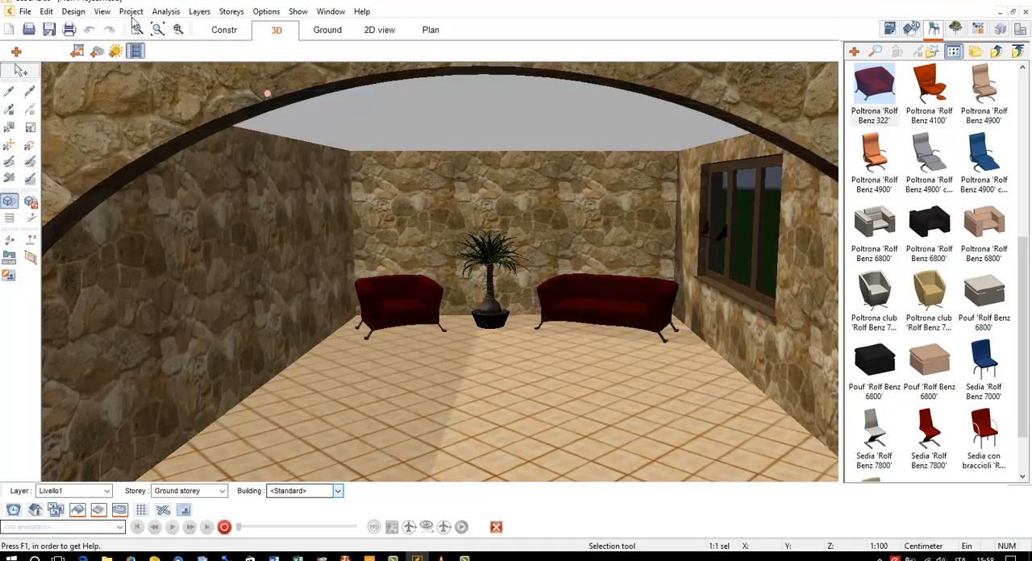
# Turn off moonlight for the night view and recalculate the shadows
pyautogui.click(101, 11)
pyautogui.moveTo(201, 83)
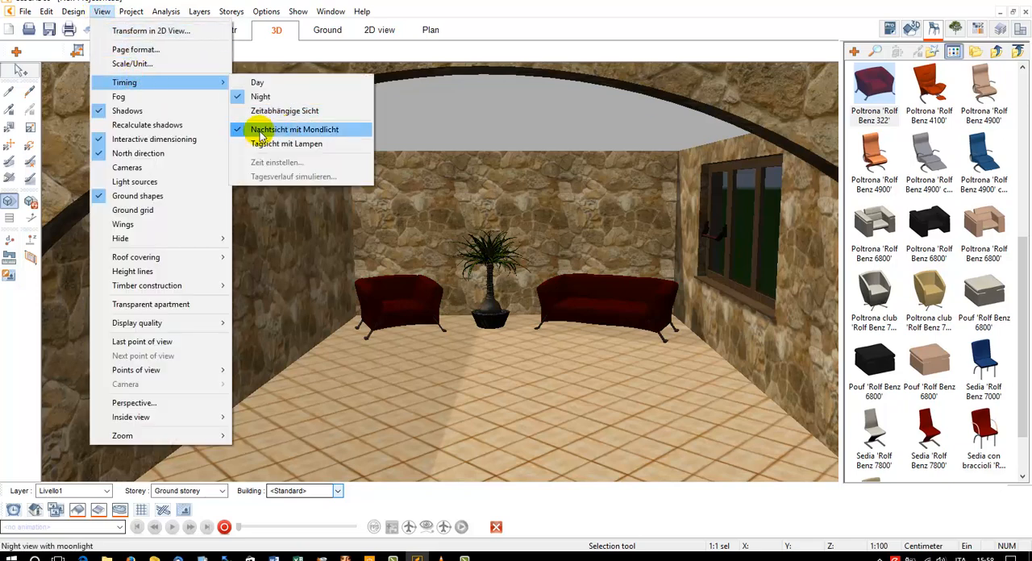
pyautogui.click(288, 130)
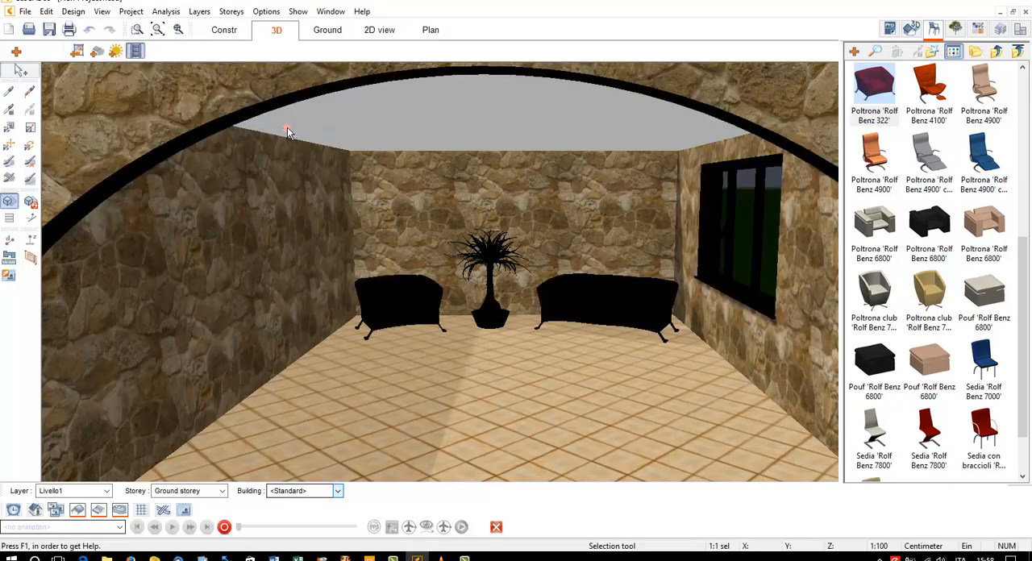
pyautogui.click(31, 202)
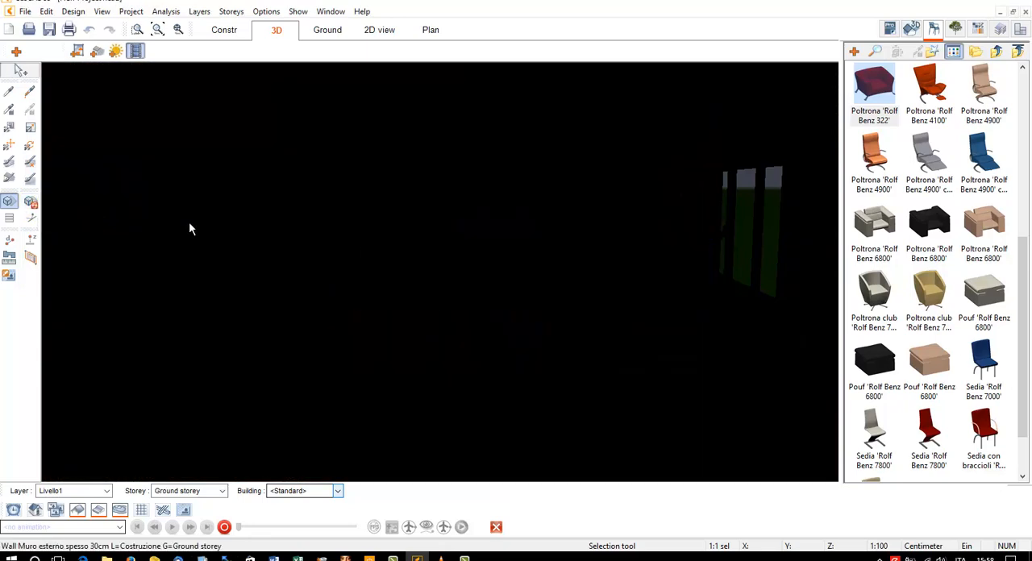
# Return the object catalogue from the Rolf Benz seating folder to its top-level folders
pyautogui.click(997, 52)
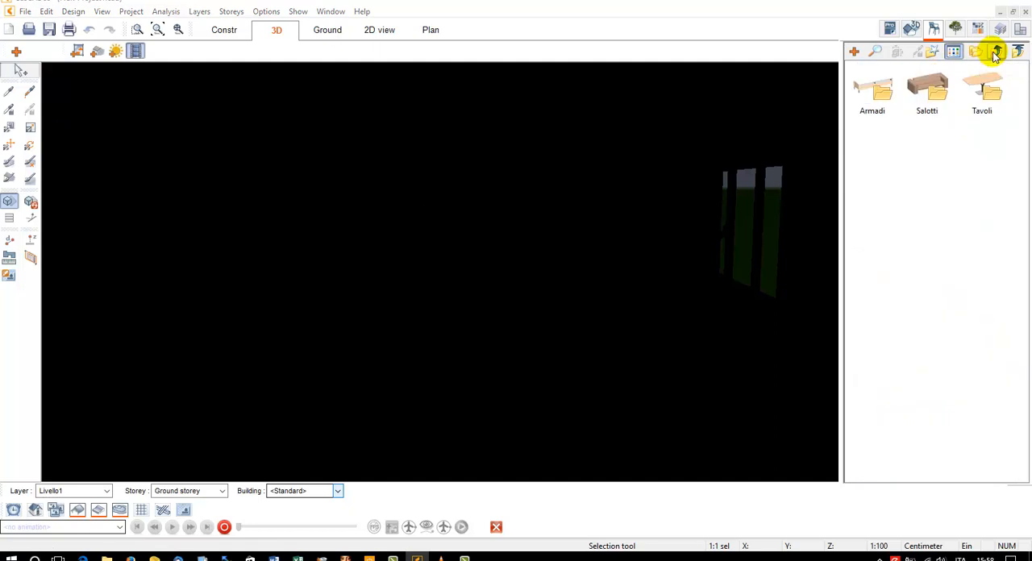
pyautogui.click(997, 52)
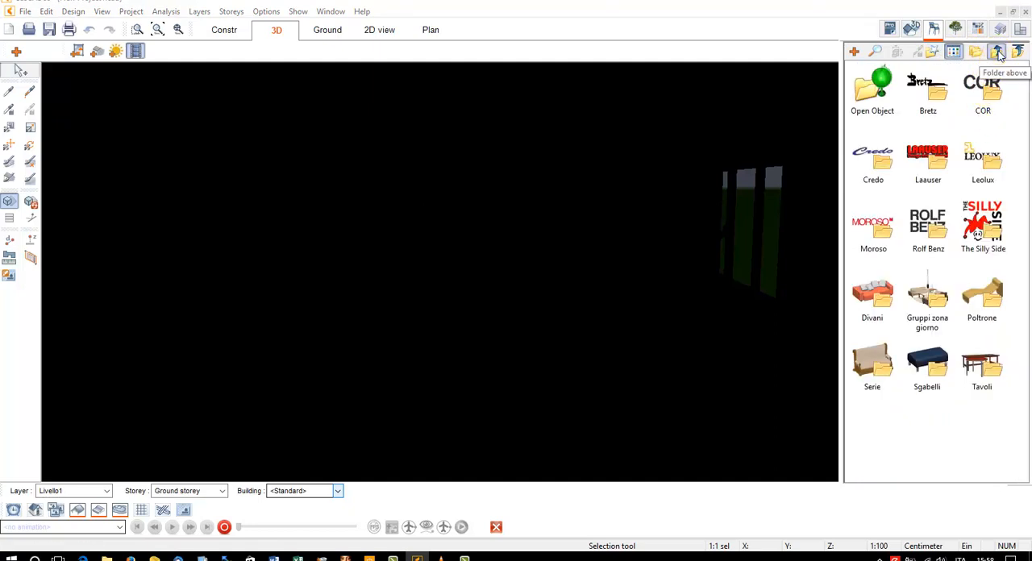
pyautogui.click(998, 53)
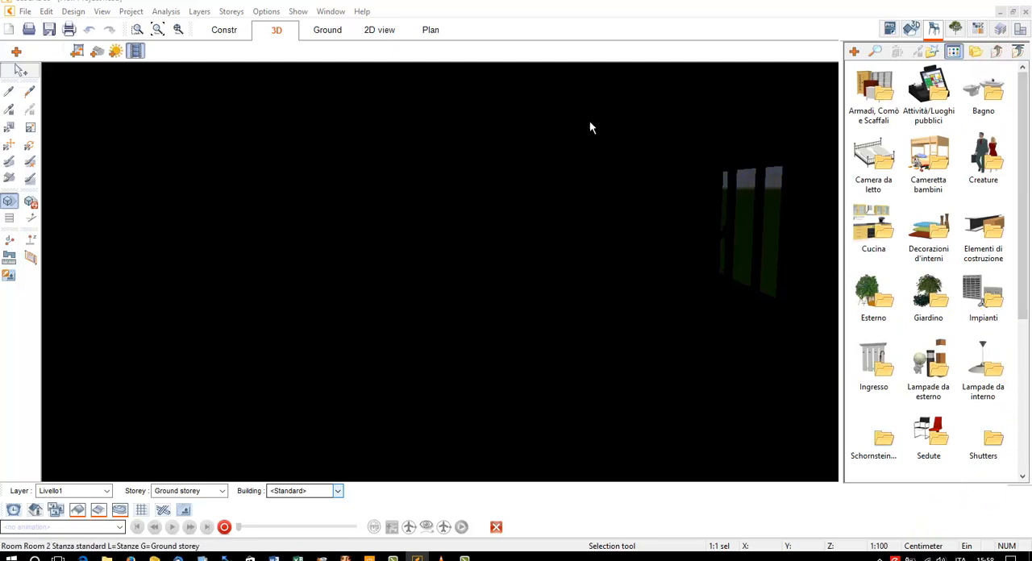
# Set the 3D background type to 'Single colored background' with the blue zenith colour 1A66FF
pyautogui.click(76, 51)
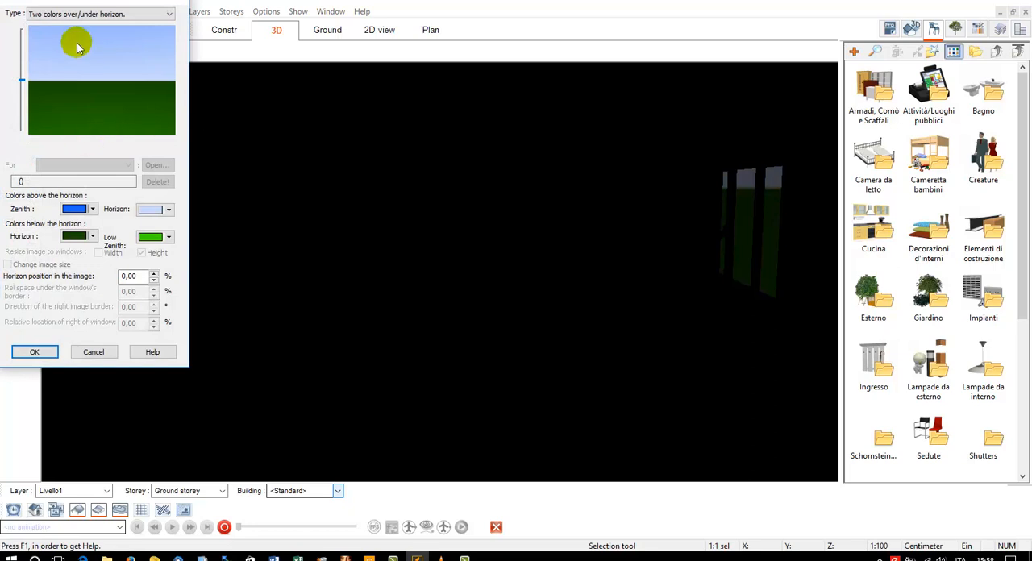
pyautogui.click(76, 14)
pyautogui.click(75, 27)
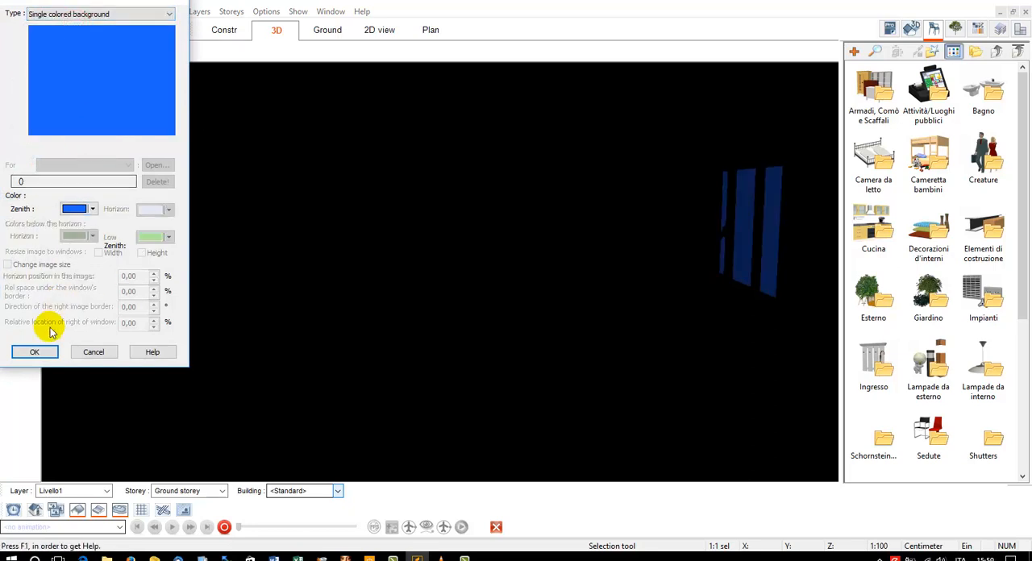
pyautogui.click(92, 209)
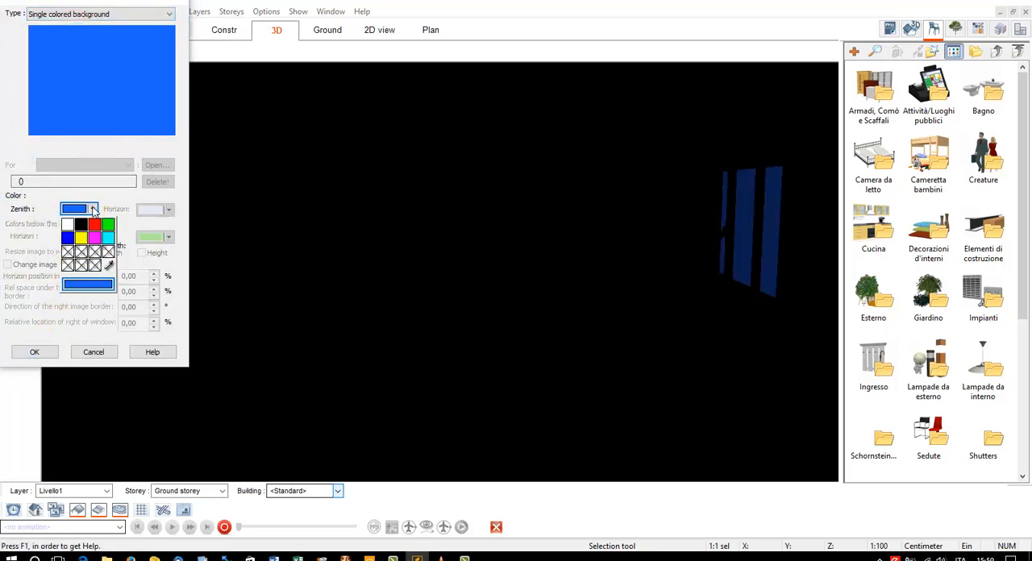
pyautogui.click(86, 281)
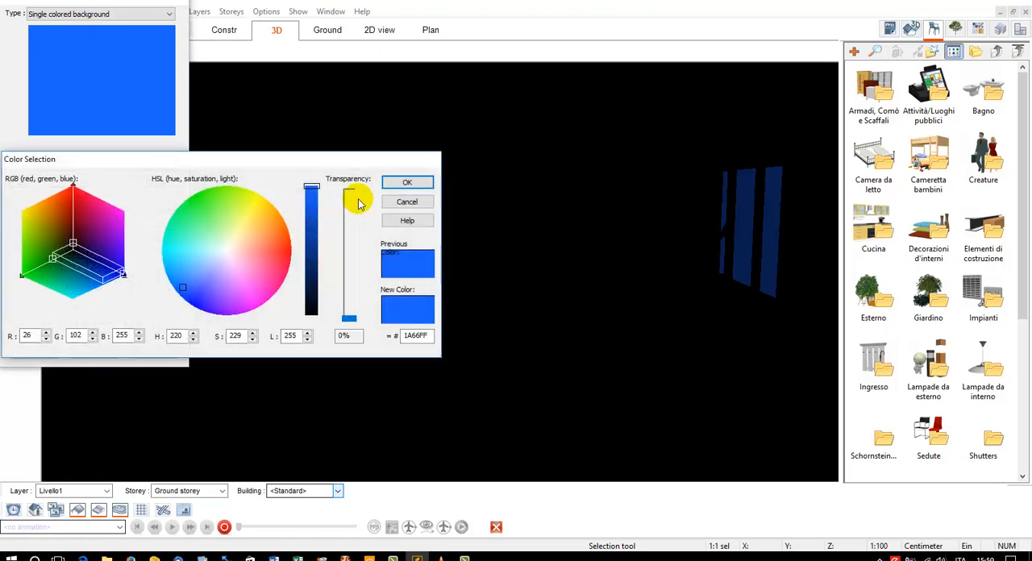
pyautogui.click(401, 183)
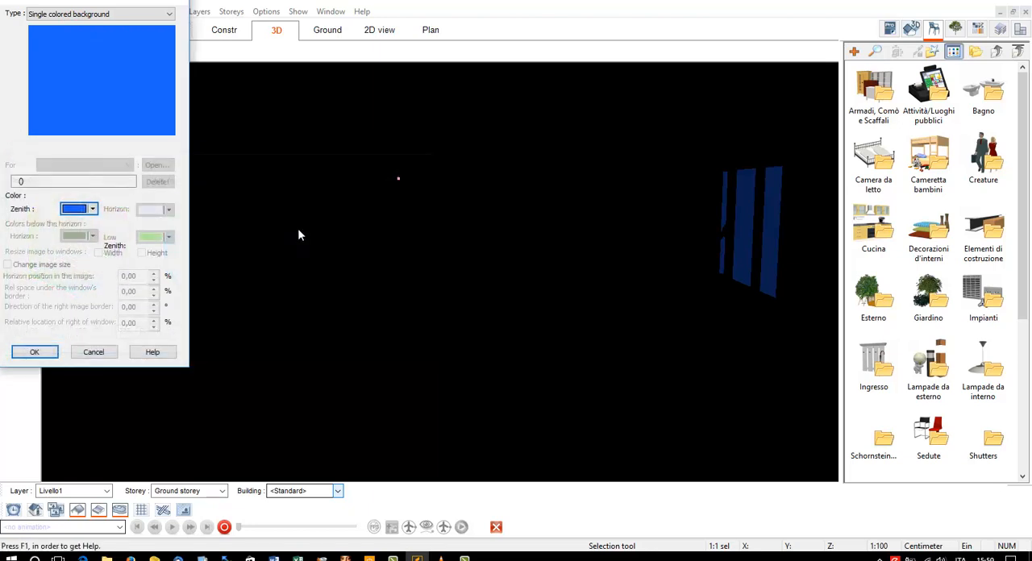
pyautogui.click(35, 349)
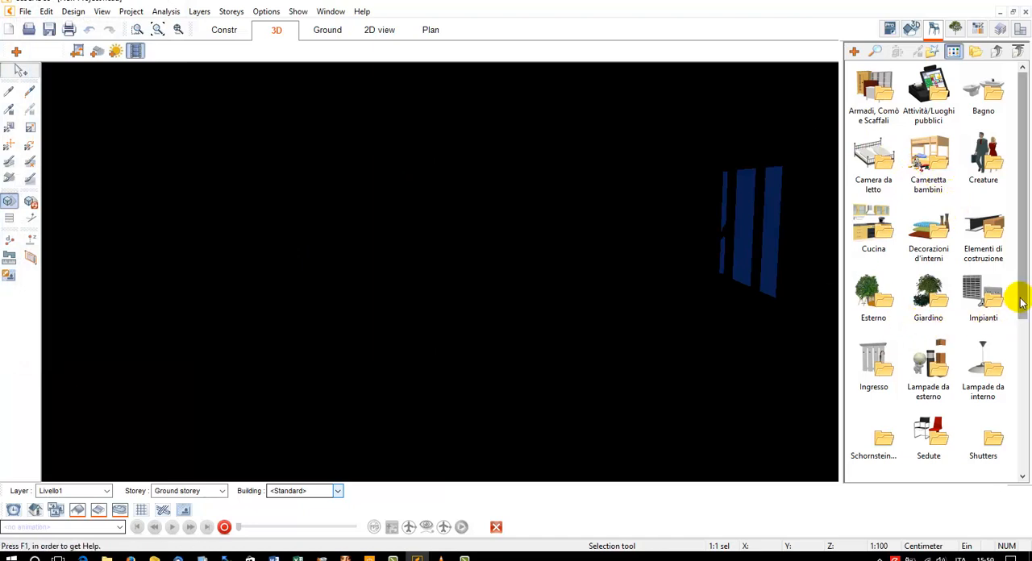
# Place the spherical pendant lamp from the Lampade da soffitto folder of Lampade da interno in the middle of the living room
pyautogui.scroll(-1, 1023, 302)
pyautogui.doubleClick(984, 335)
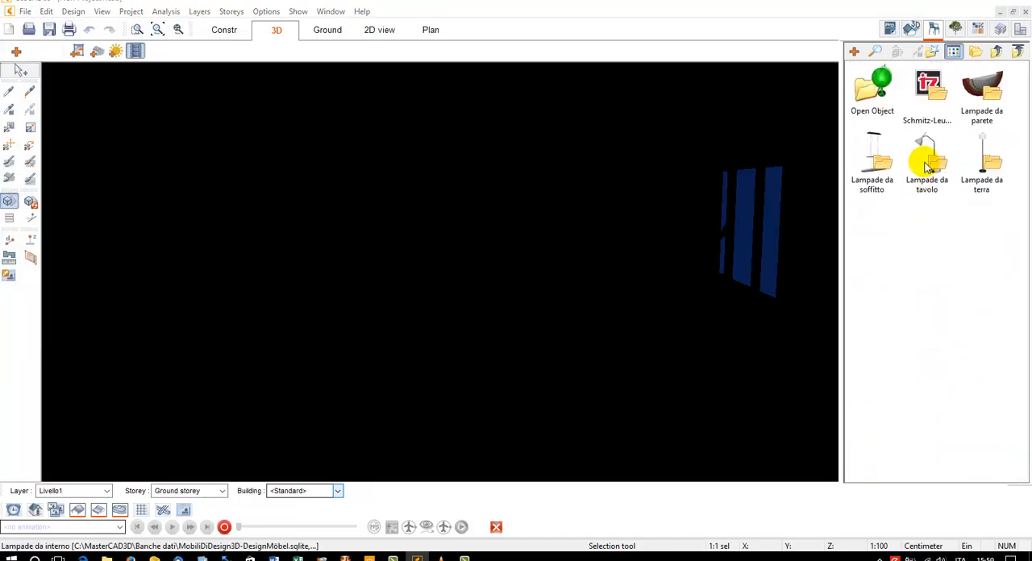
pyautogui.doubleClick(928, 167)
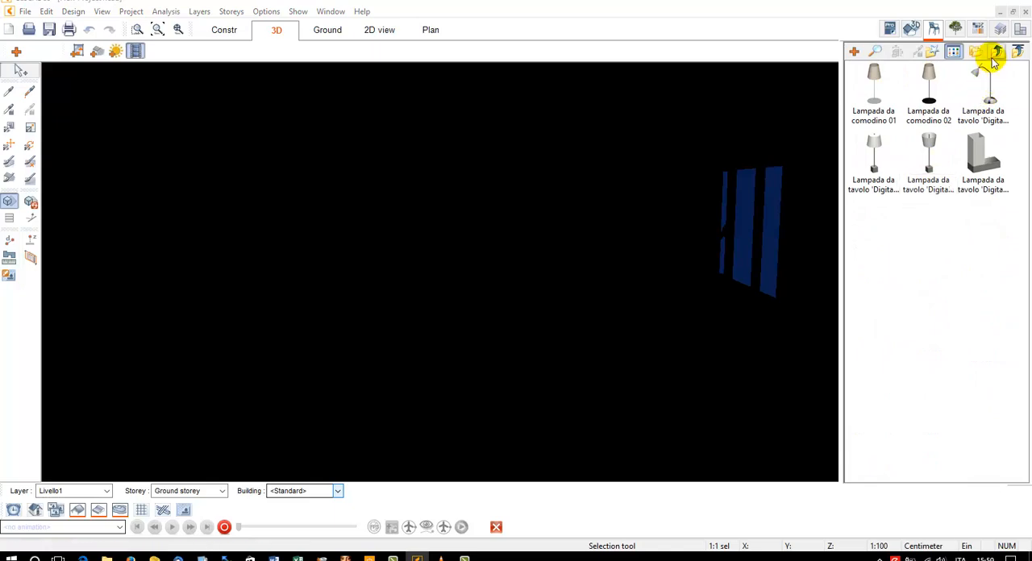
pyautogui.click(997, 52)
pyautogui.doubleClick(873, 157)
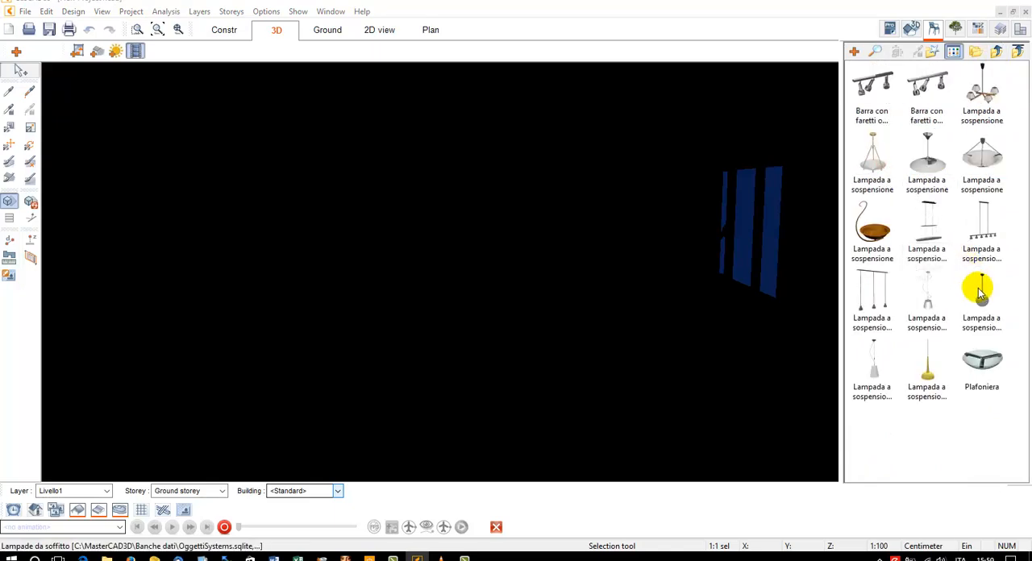
pyautogui.click(980, 295)
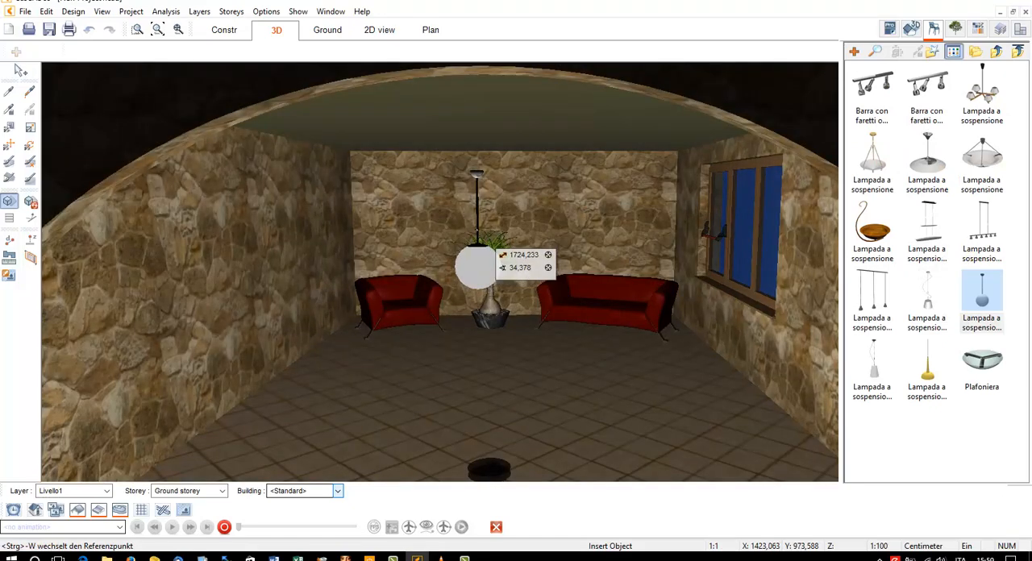
pyautogui.click(494, 246)
pyautogui.click(527, 306)
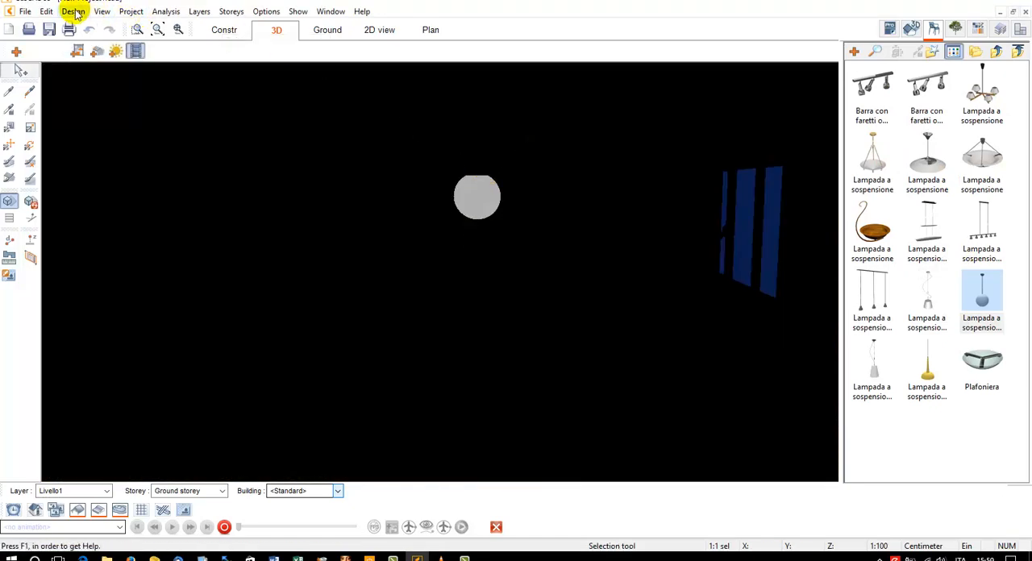
# Insert a point light source at the spherical pendant lamp and move it onto the lamp's globe
pyautogui.click(102, 11)
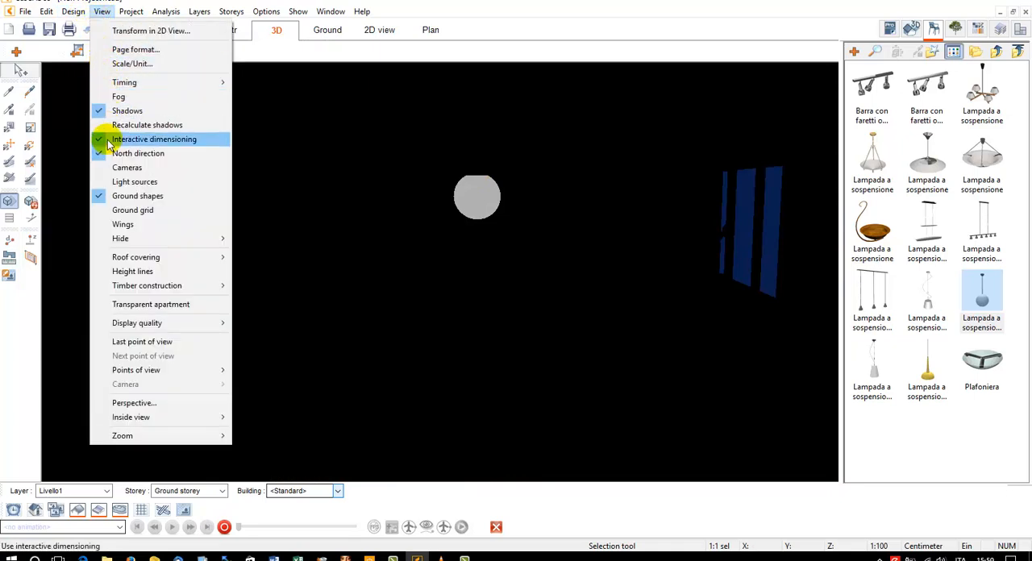
pyautogui.moveTo(74, 13)
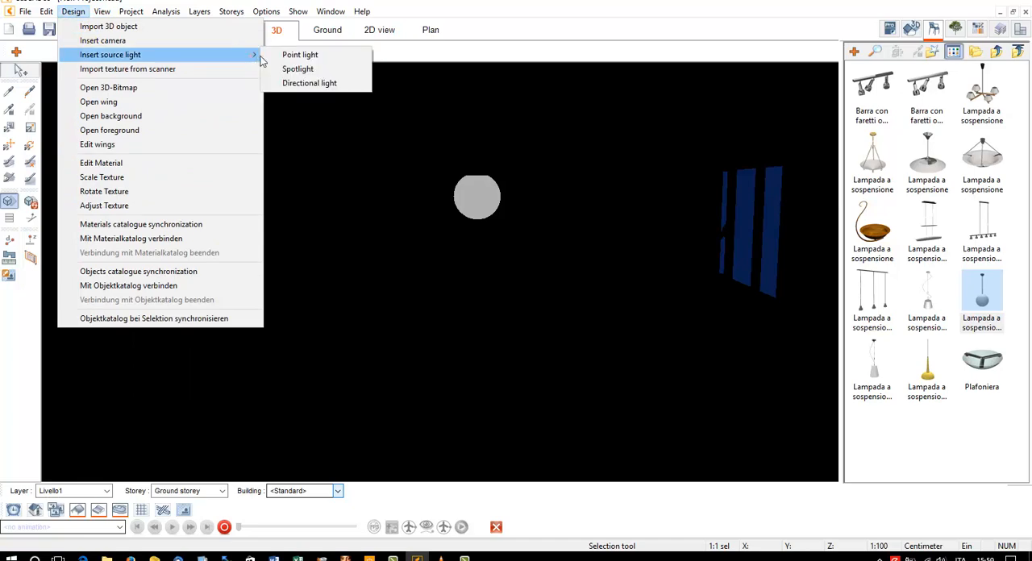
pyautogui.click(284, 56)
pyautogui.click(458, 175)
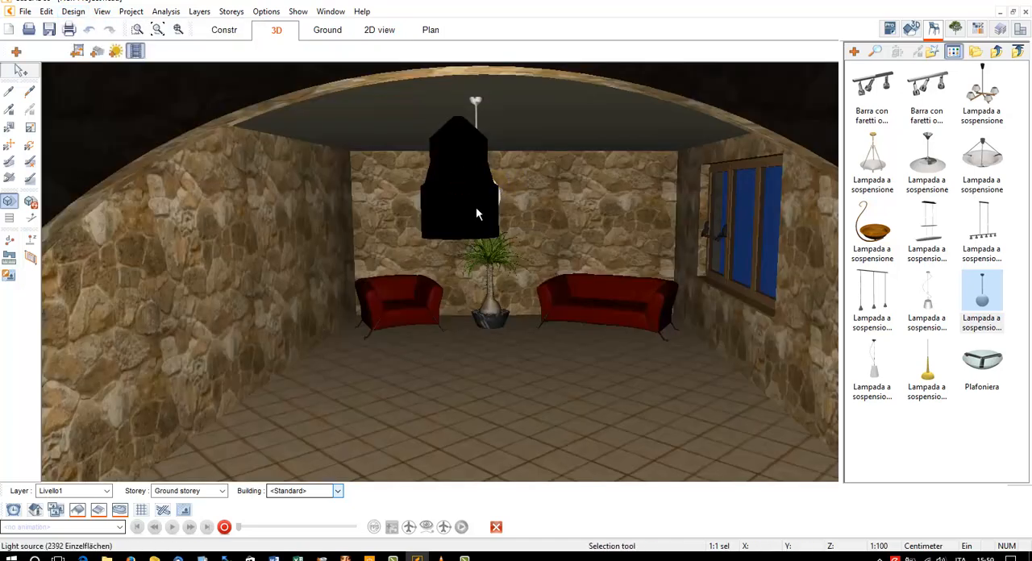
pyautogui.moveTo(475, 208)
pyautogui.mouseDown()
pyautogui.moveTo(485, 237)
pyautogui.moveTo(484, 201)
pyautogui.moveTo(492, 295)
pyautogui.moveTo(484, 217)
pyautogui.moveTo(487, 224)
pyautogui.mouseUp()
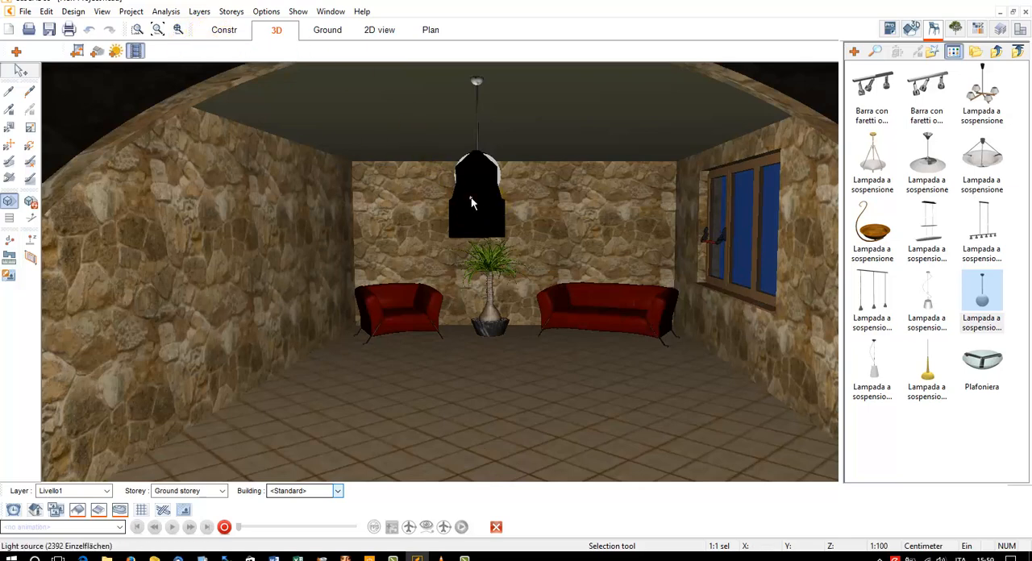
# Set the brightness of the pendant lamp's point light to 1,75
pyautogui.click(472, 202)
pyautogui.click(84, 73)
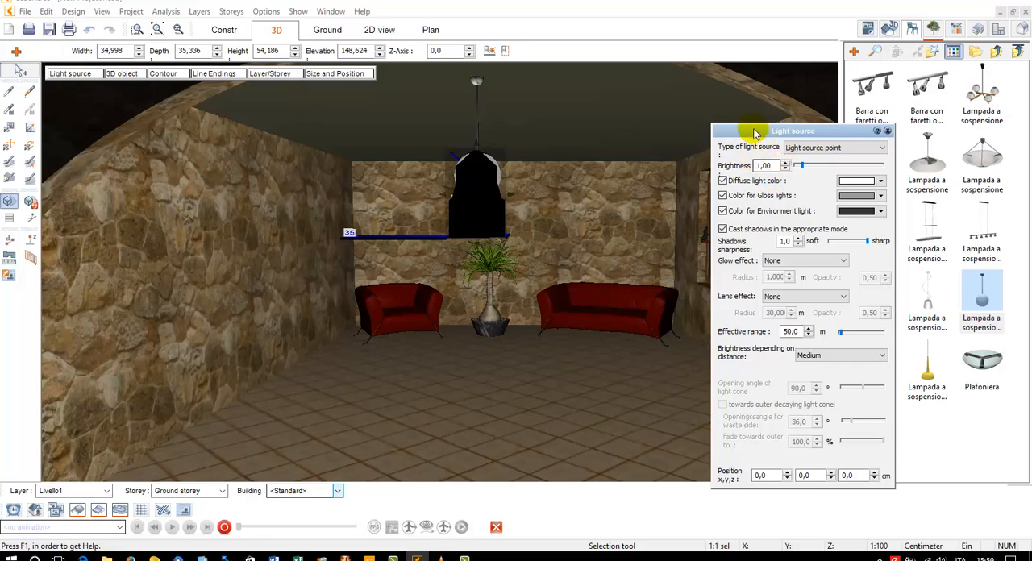
pyautogui.moveTo(750, 132); pyautogui.dragTo(666, 135)
pyautogui.moveTo(799, 171); pyautogui.dragTo(801, 171)
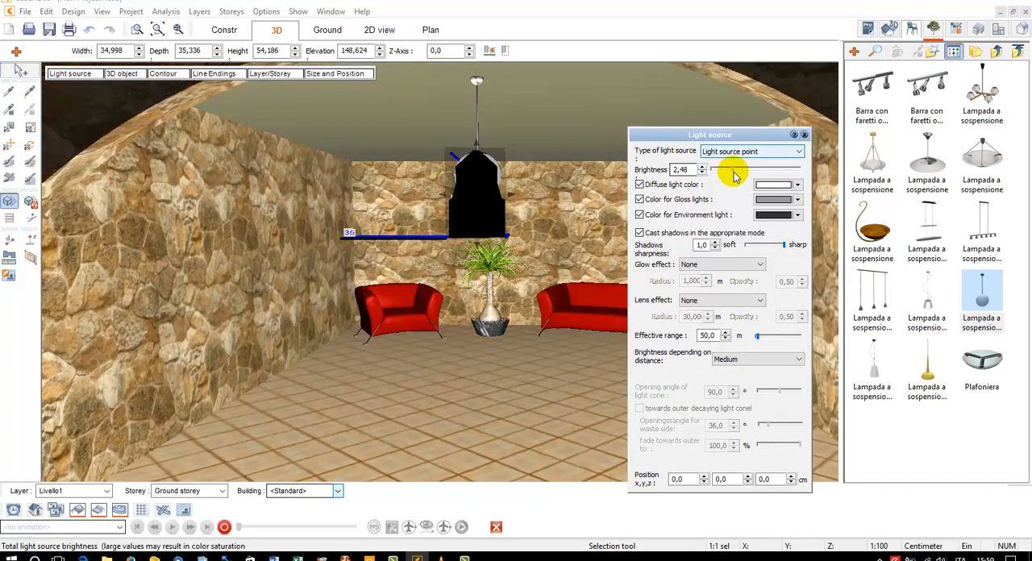
pyautogui.moveTo(720, 171); pyautogui.dragTo(642, 178)
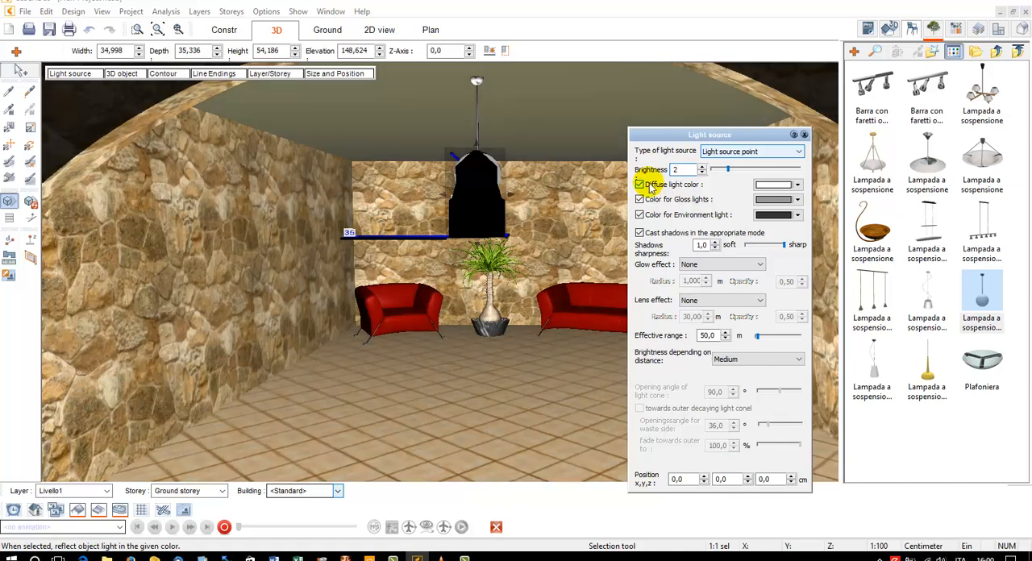
pyautogui.click(727, 170)
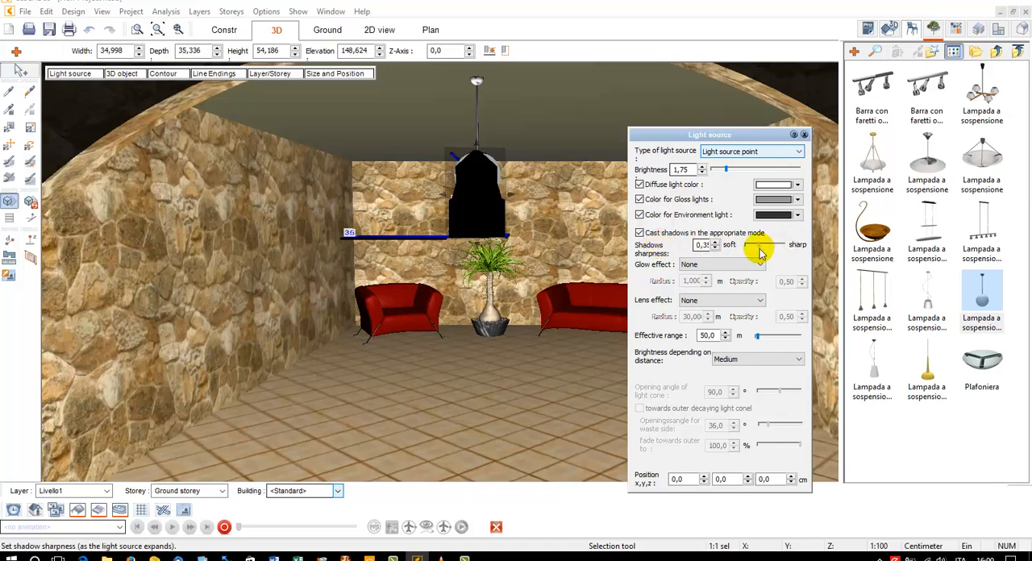
# Soften the point light's shadow sharpness to about 0,35 and set its glow effect to Circle
pyautogui.moveTo(759, 250); pyautogui.dragTo(782, 250)
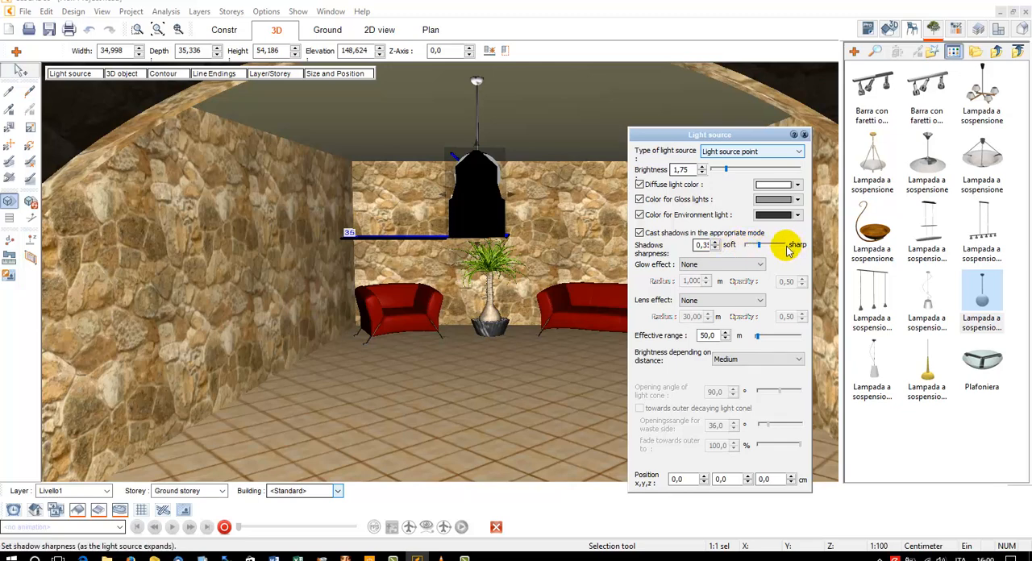
pyautogui.click(690, 265)
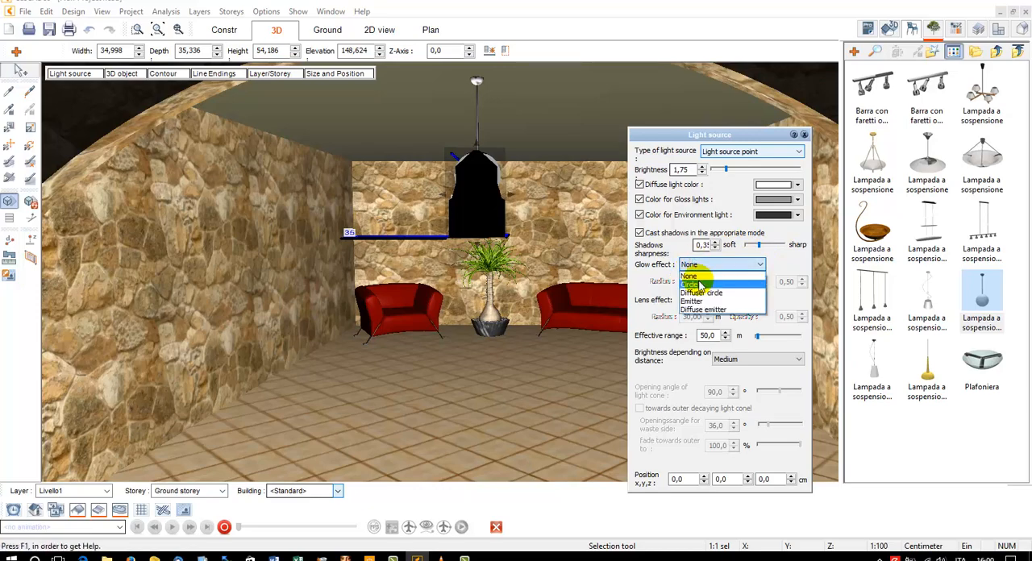
pyautogui.click(690, 278)
# Raise the point light to an elevation of about 153,5 cm and set its glow opacity to 1
pyautogui.moveTo(475, 227); pyautogui.dragTo(481, 206)
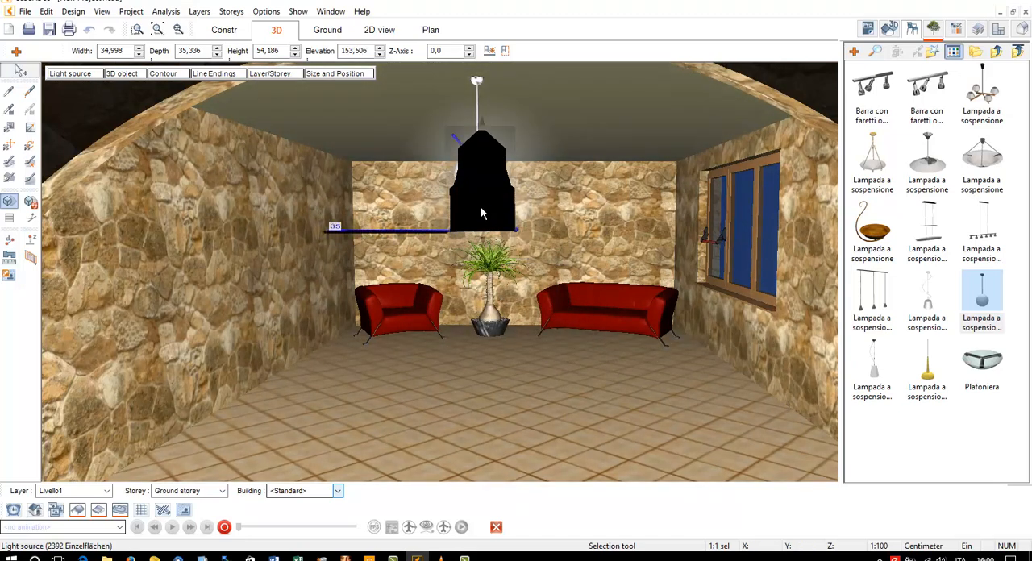
pyautogui.click(121, 74)
pyautogui.click(68, 73)
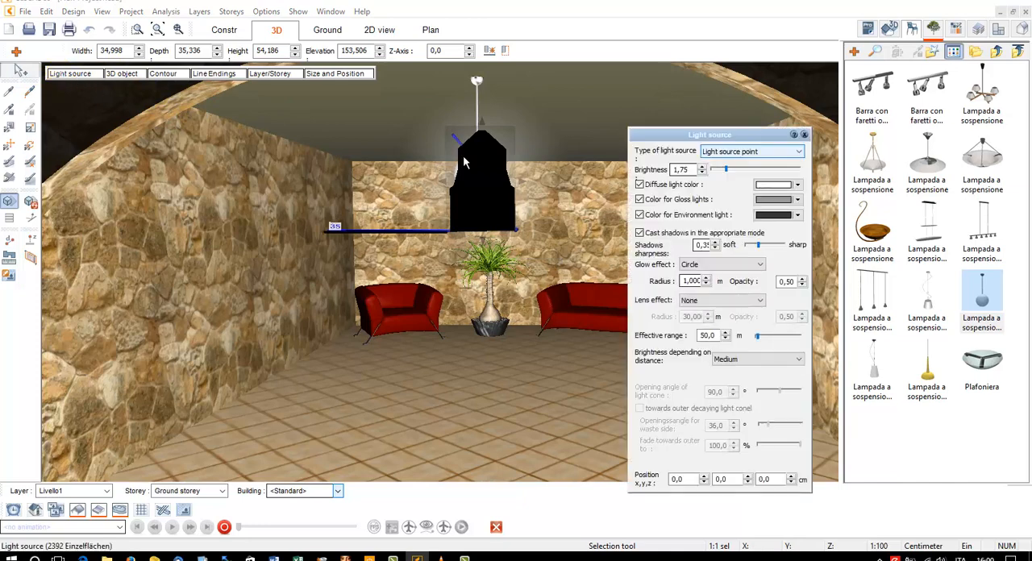
pyautogui.moveTo(796, 283); pyautogui.dragTo(777, 283)
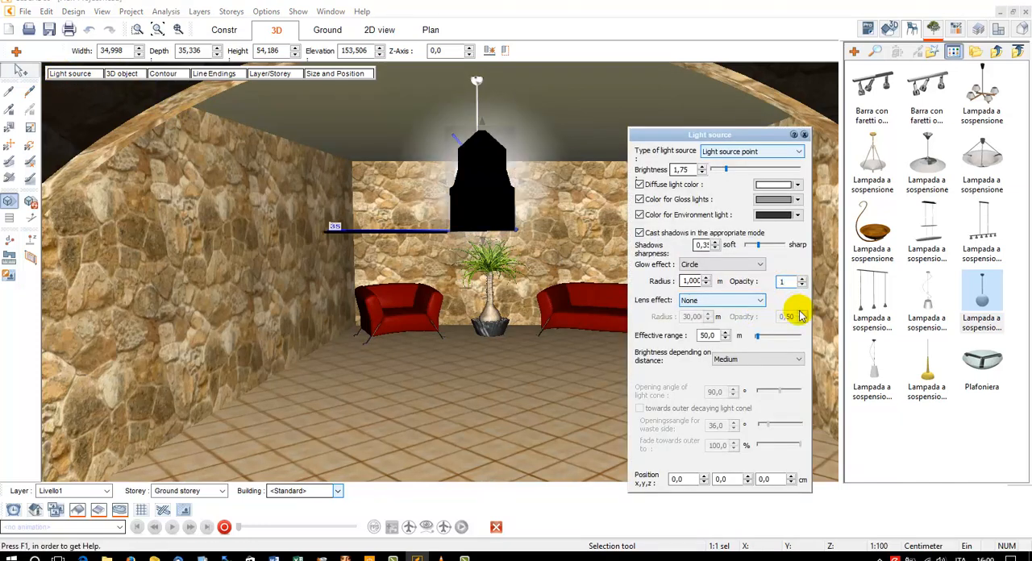
pyautogui.click(601, 114)
pyautogui.press('Escape')
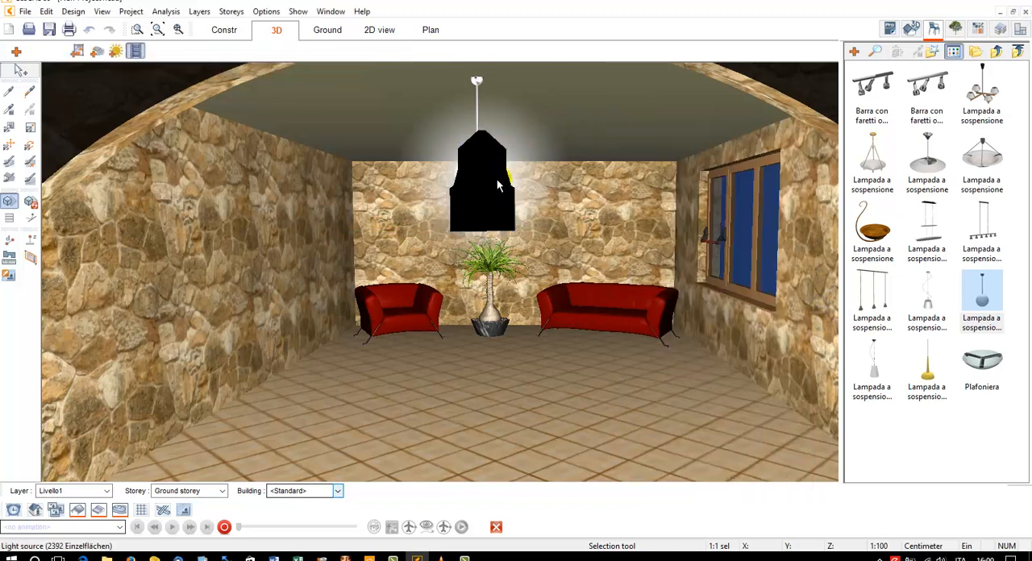
# Shift the point light so it sits centred on the pendant's globe and hide the light source symbols
pyautogui.click(495, 201)
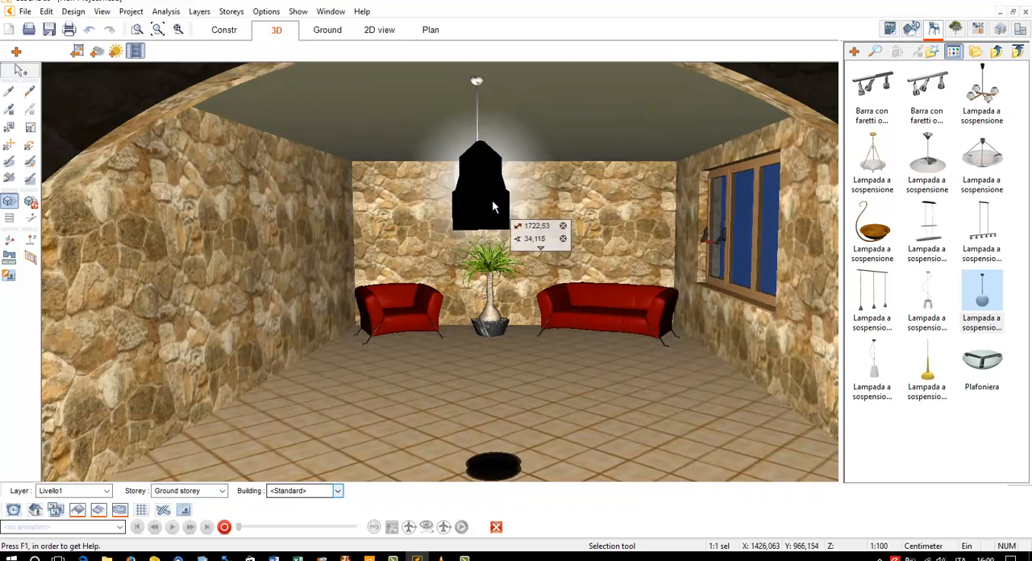
pyautogui.press('Escape')
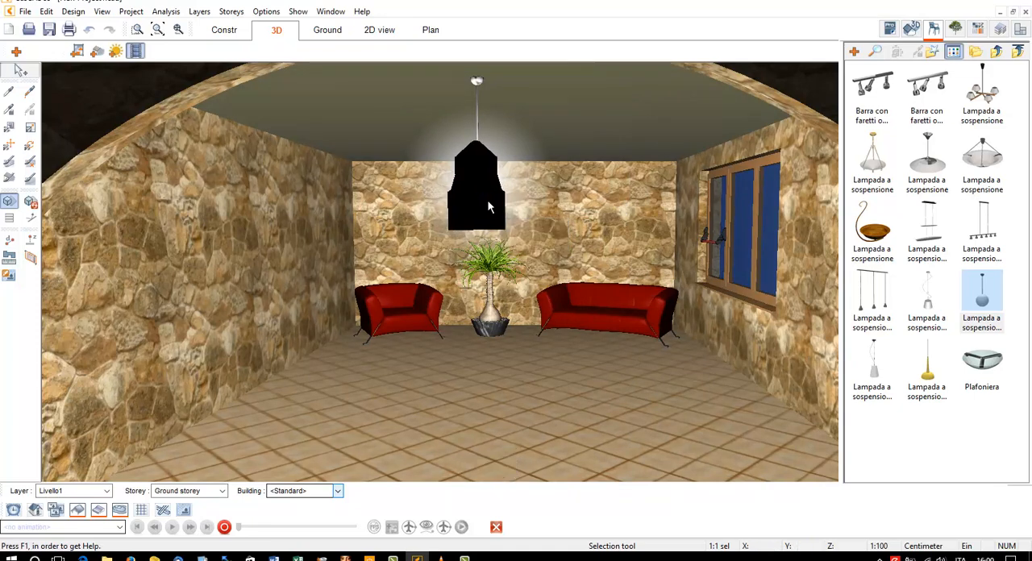
pyautogui.click(102, 12)
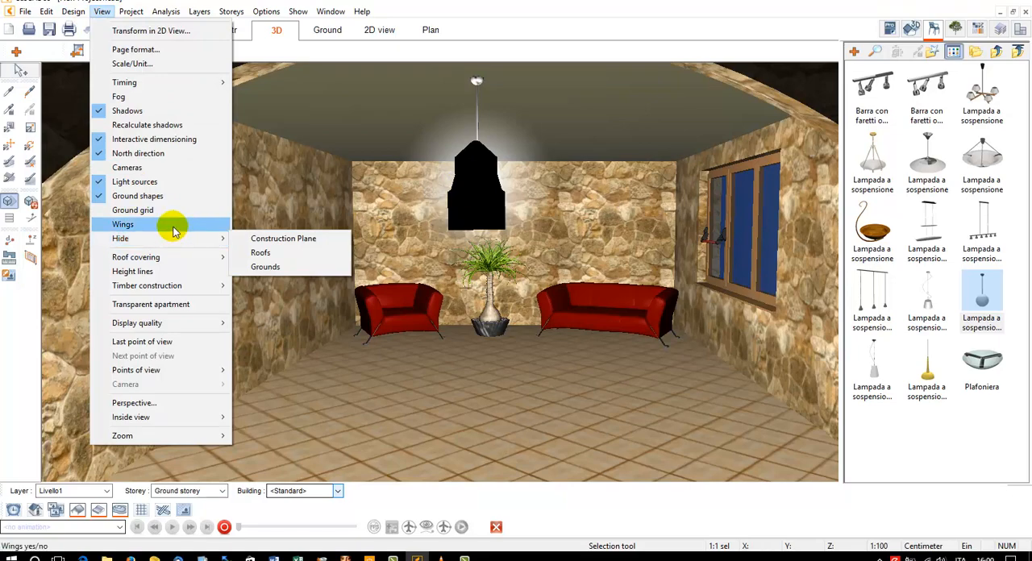
pyautogui.click(136, 184)
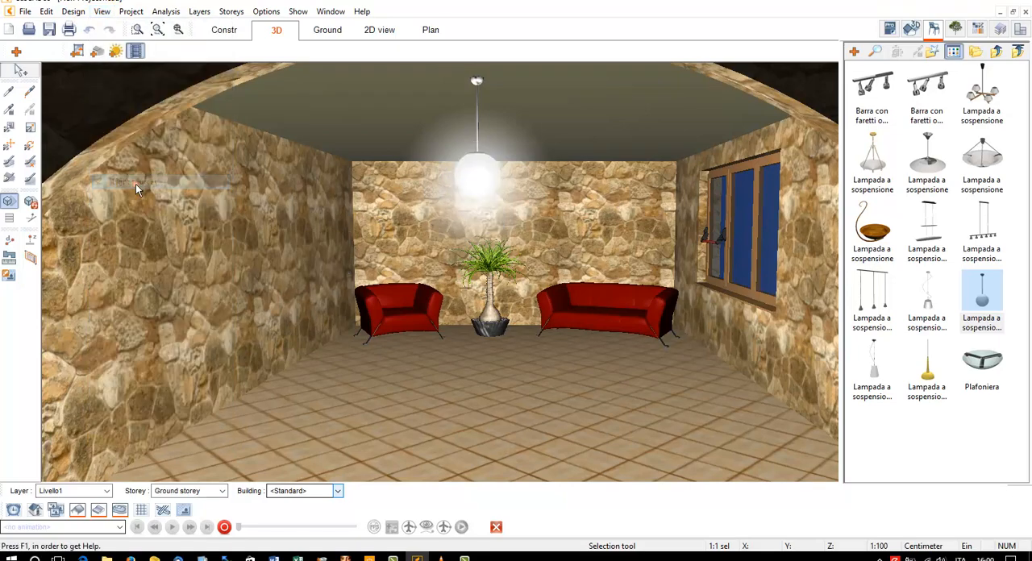
# Recalculate the shadows for the lamp-lit room and make the tiled floor reflective with the Reflection brush
pyautogui.moveTo(314, 194); pyautogui.dragTo(323, 203)
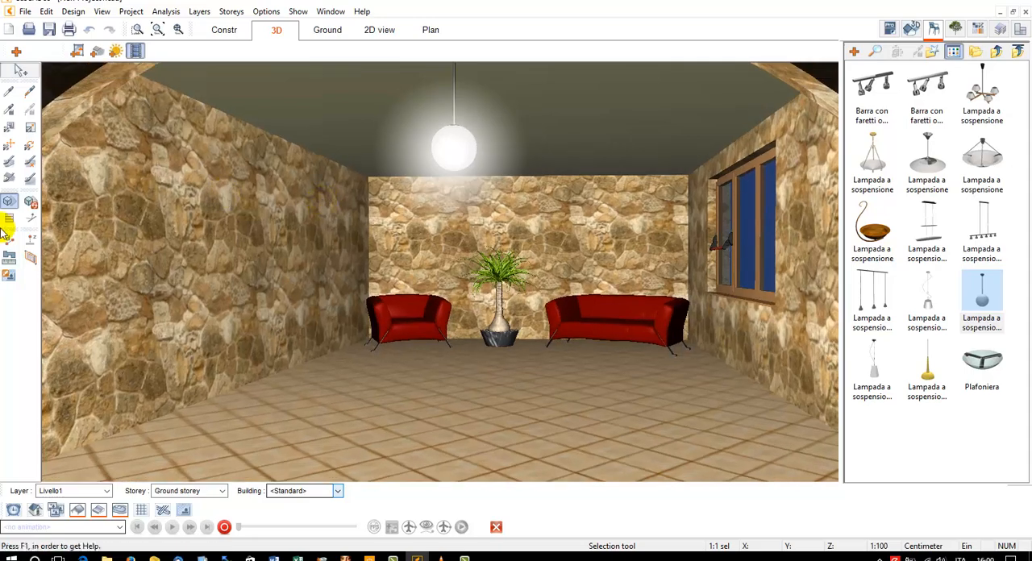
pyautogui.click(30, 202)
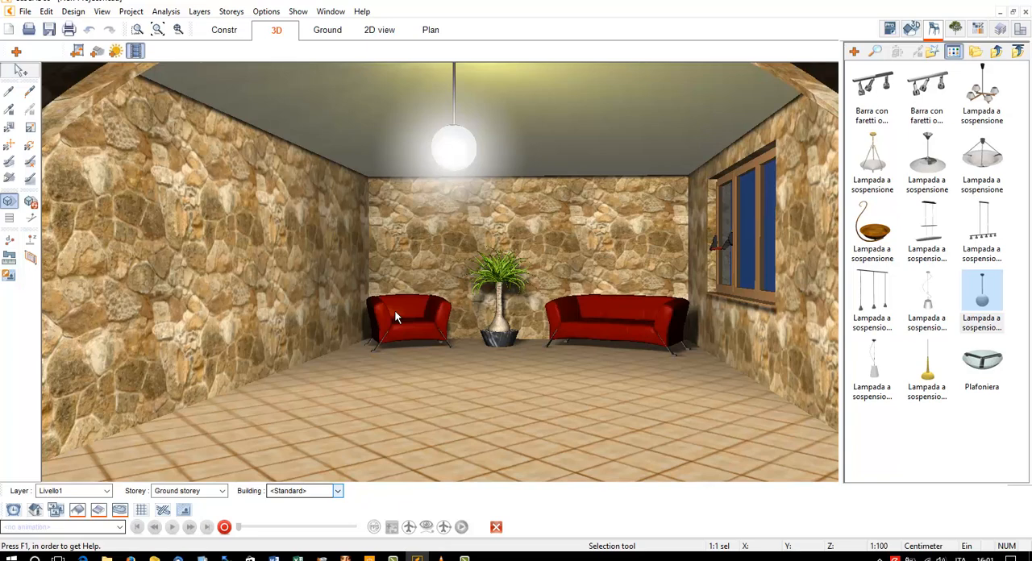
pyautogui.click(9, 163)
pyautogui.click(475, 396)
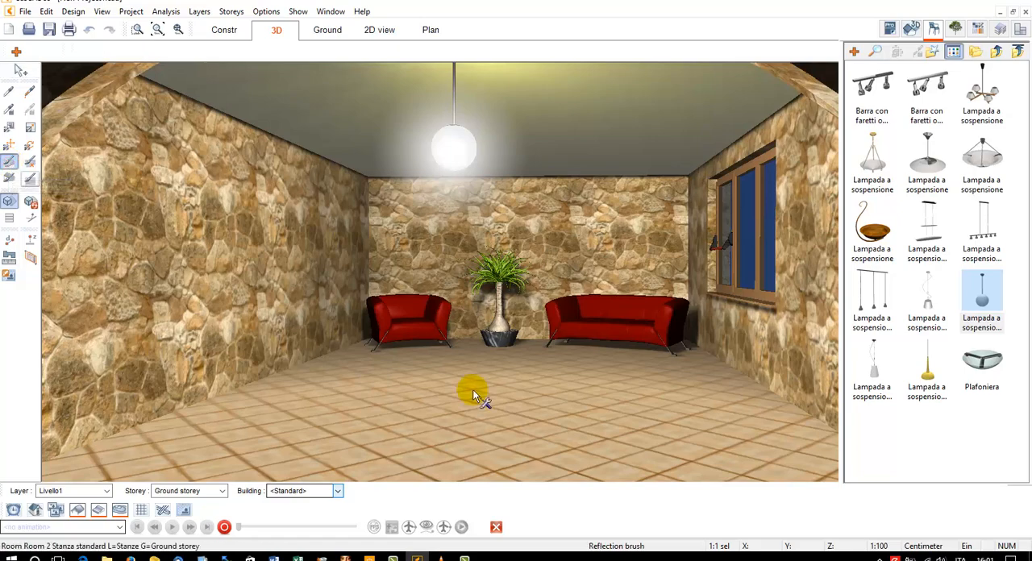
pyautogui.moveTo(504, 392); pyautogui.dragTo(443, 141)
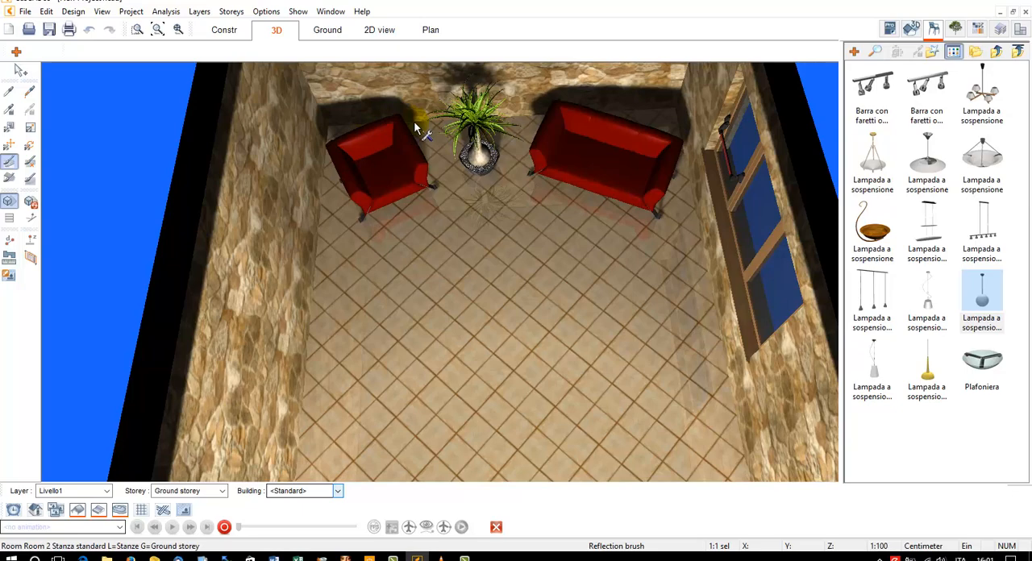
pyautogui.moveTo(415, 127); pyautogui.dragTo(425, 370)
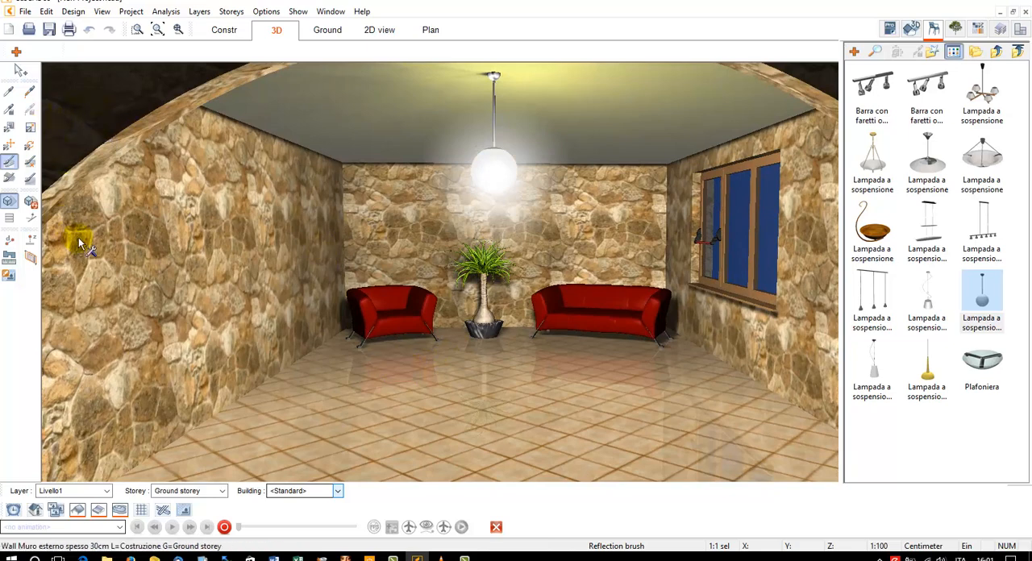
# Set the Reflection brush's material intensity to 20 % and reapply it to the tiled floor
pyautogui.click(15, 53)
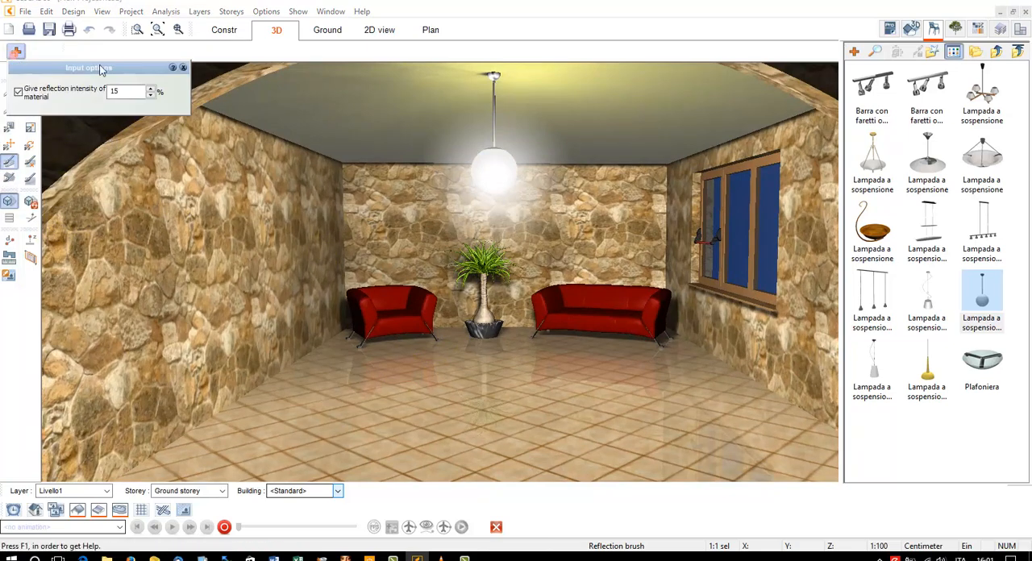
pyautogui.doubleClick(121, 92)
pyautogui.click(443, 394)
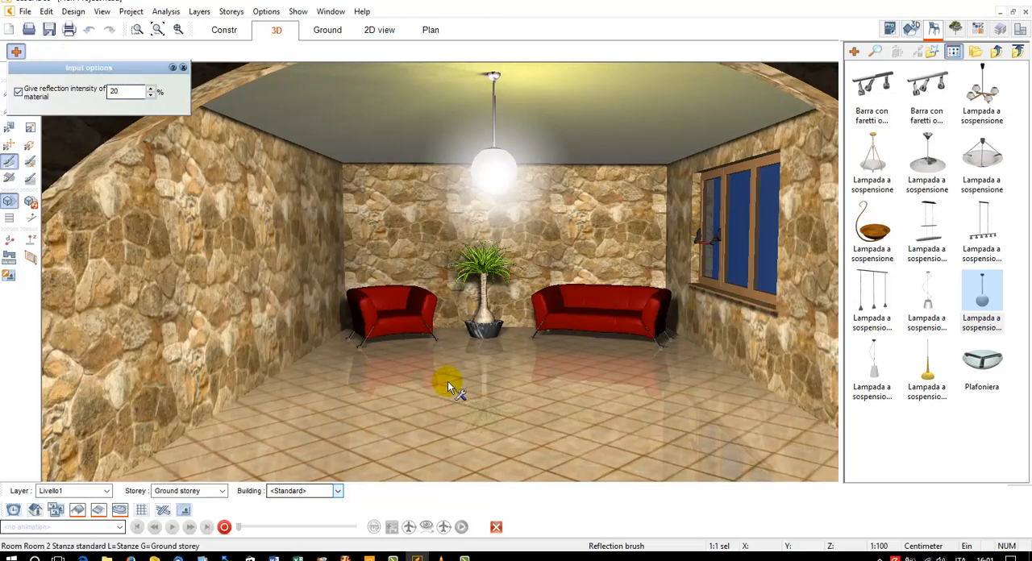
pyautogui.click(183, 68)
pyautogui.press('Escape')
pyautogui.moveTo(497, 357); pyautogui.dragTo(507, 365)
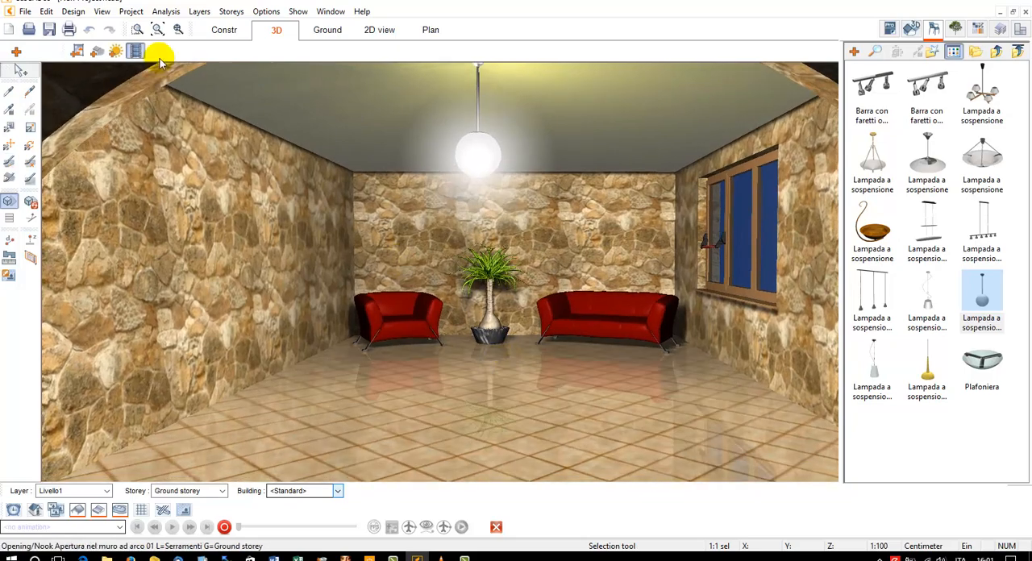
# Change the 3D background to a background image using Panorama03.jpg
pyautogui.click(78, 51)
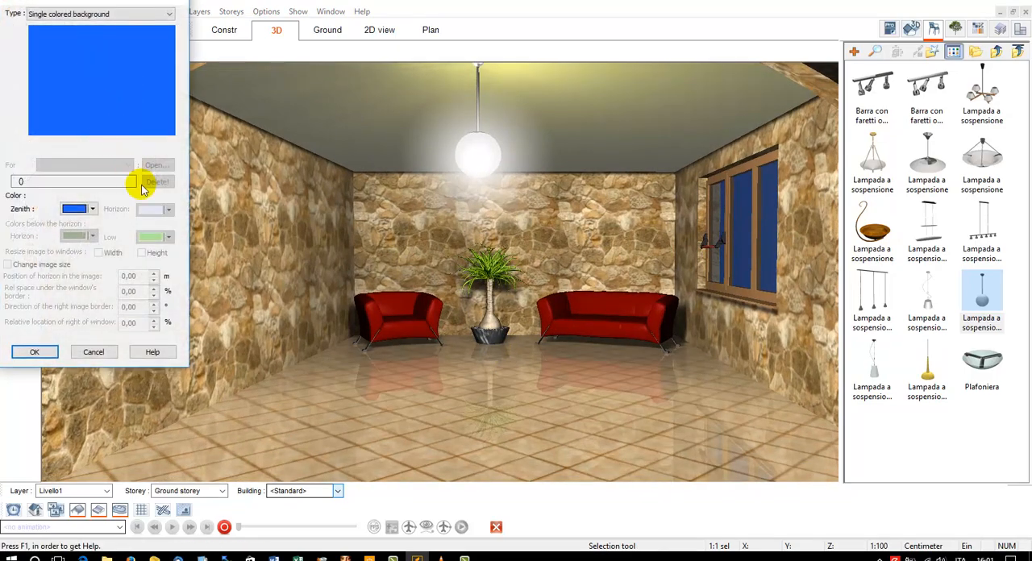
pyautogui.click(69, 14)
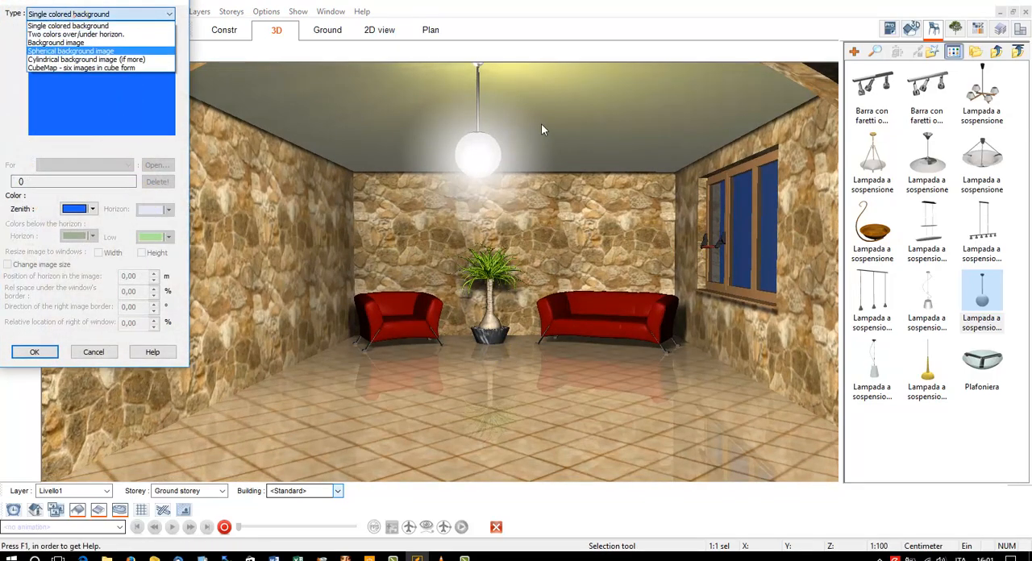
pyautogui.click(109, 43)
pyautogui.click(157, 165)
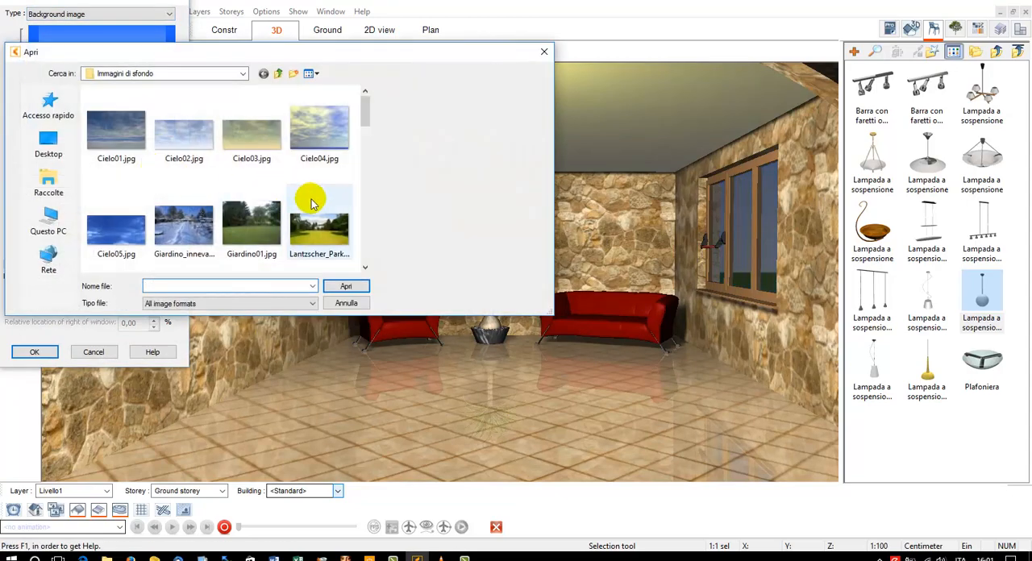
pyautogui.moveTo(369, 116); pyautogui.dragTo(370, 153)
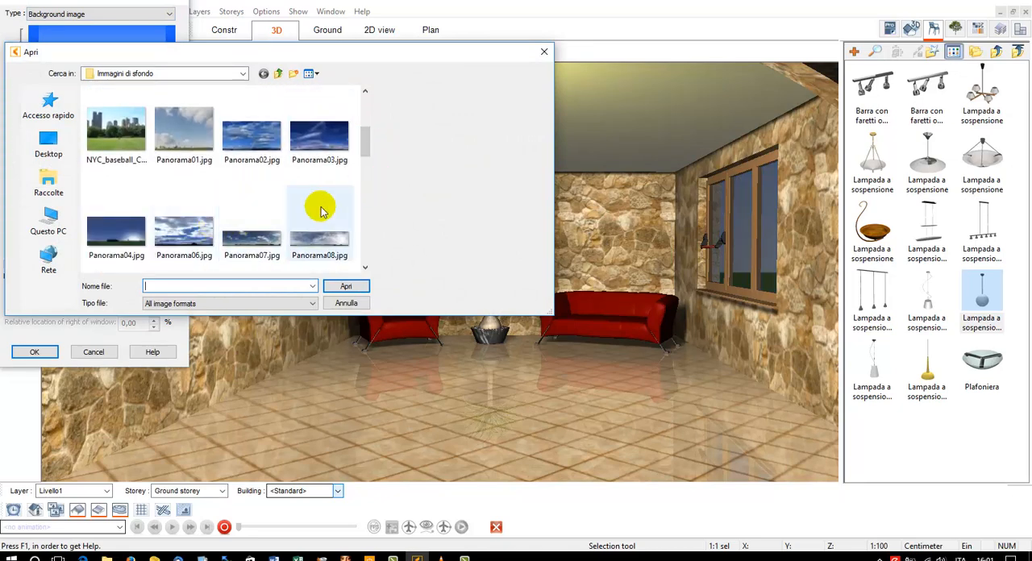
pyautogui.moveTo(366, 149); pyautogui.dragTo(367, 166)
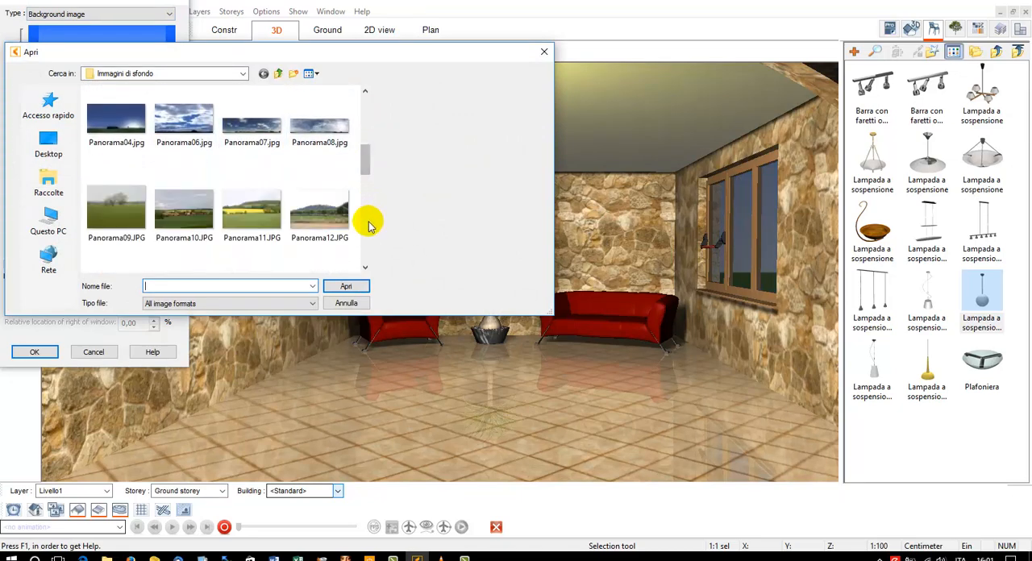
pyautogui.click(369, 223)
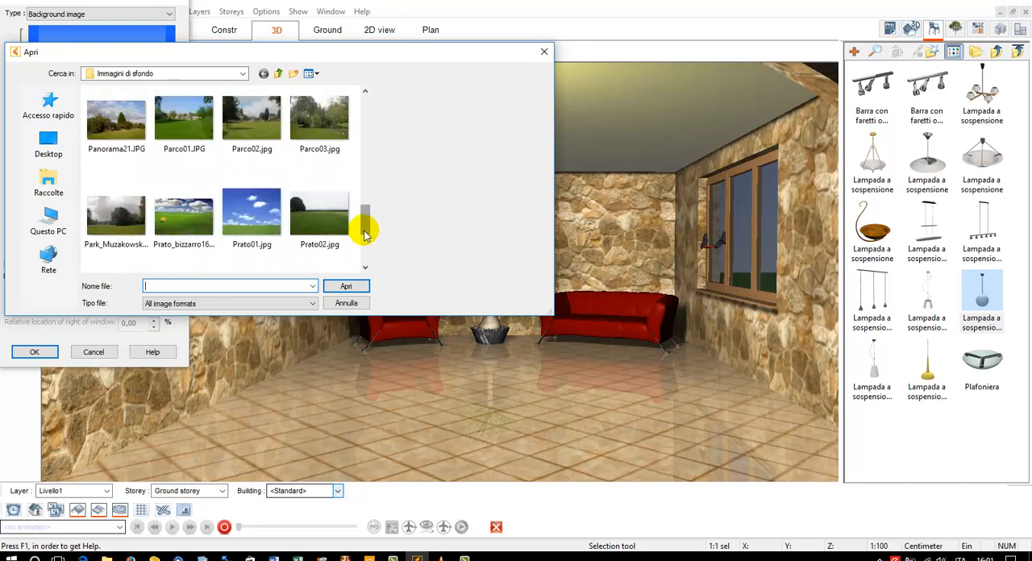
pyautogui.moveTo(369, 232); pyautogui.dragTo(363, 163)
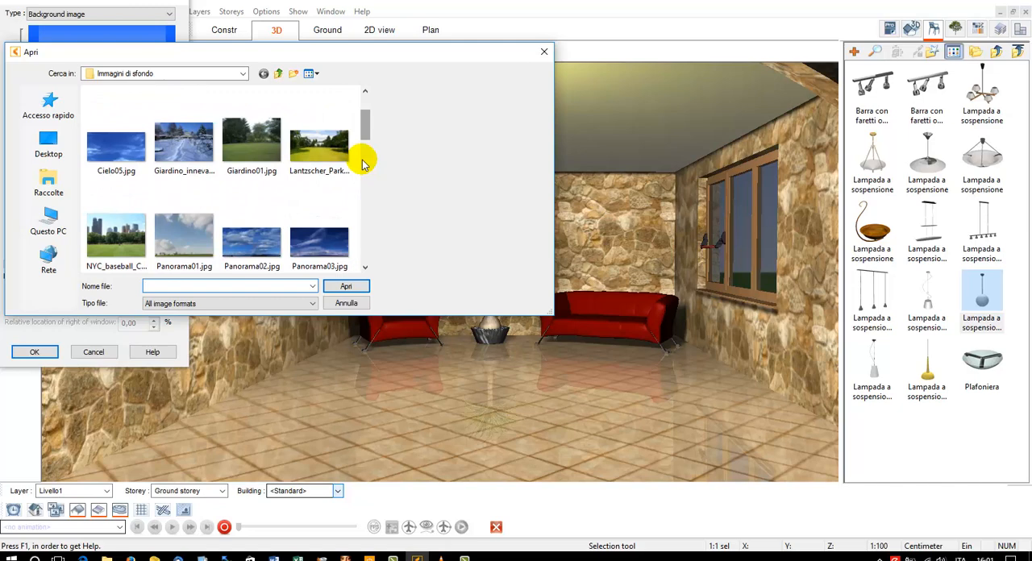
pyautogui.scroll(-1, 363, 164)
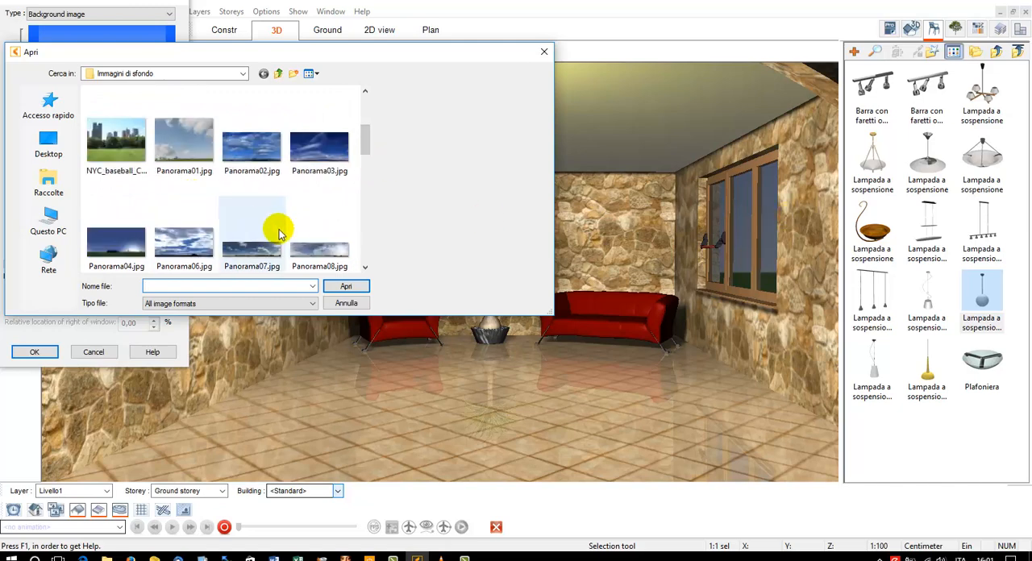
pyautogui.click(310, 162)
pyautogui.click(347, 287)
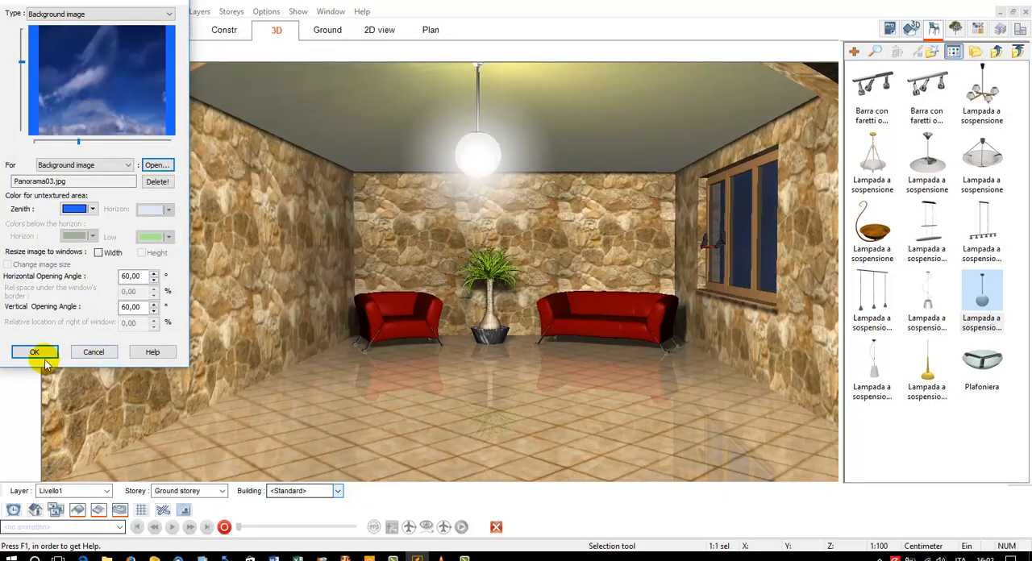
# Fit the background image to the window's width and height and apply it
pyautogui.click(112, 255)
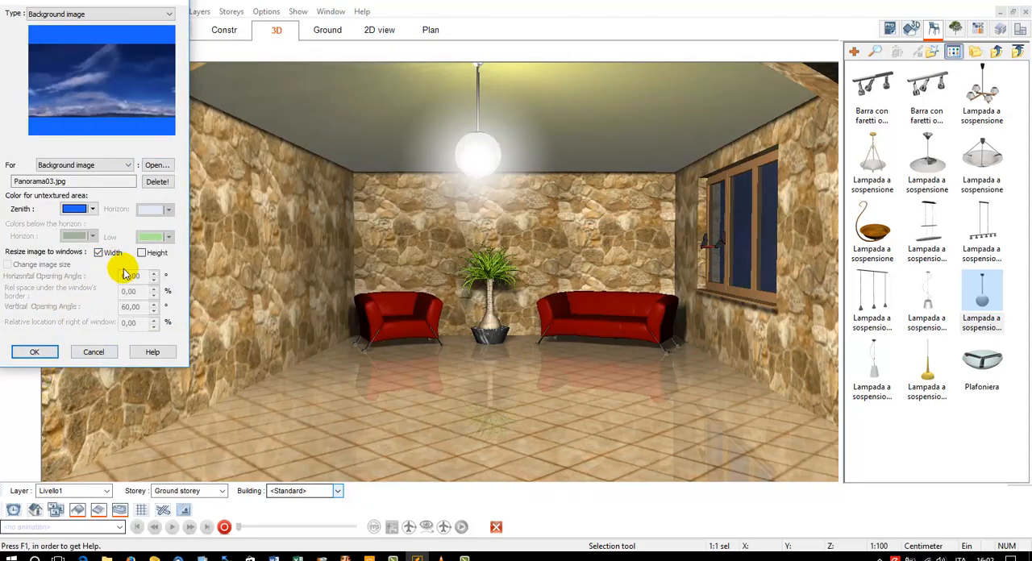
pyautogui.click(142, 253)
pyautogui.click(34, 352)
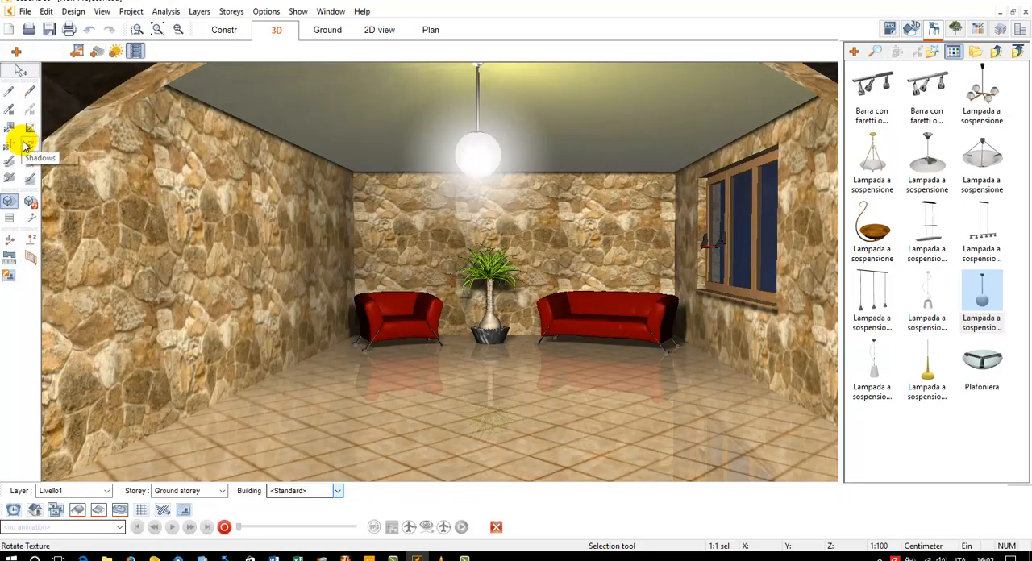
# Hide the object catalogue and export the active 3D view with 16-x oversampling to the Desktop as New Project1.BMP
pyautogui.click(30, 202)
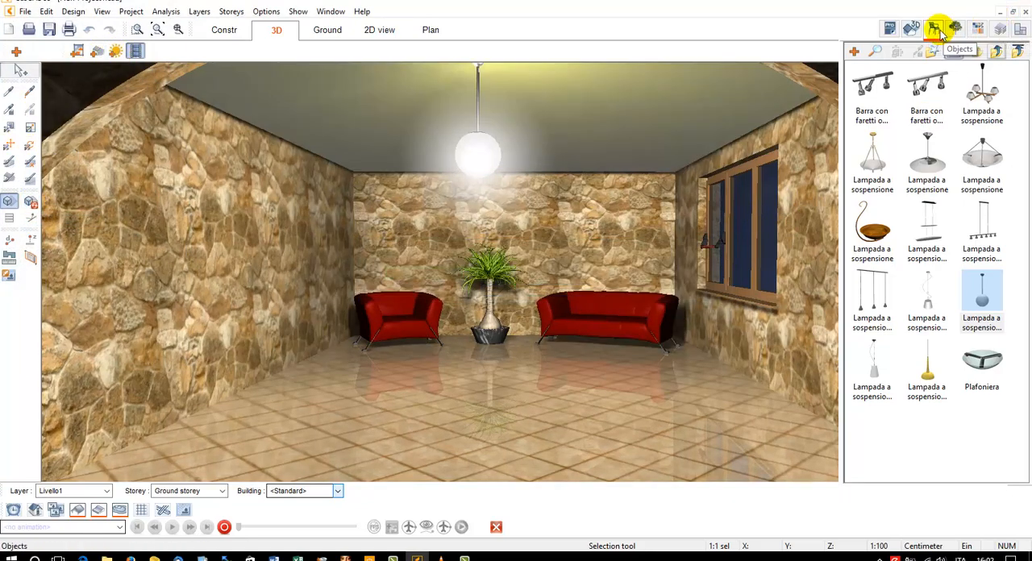
pyautogui.click(934, 29)
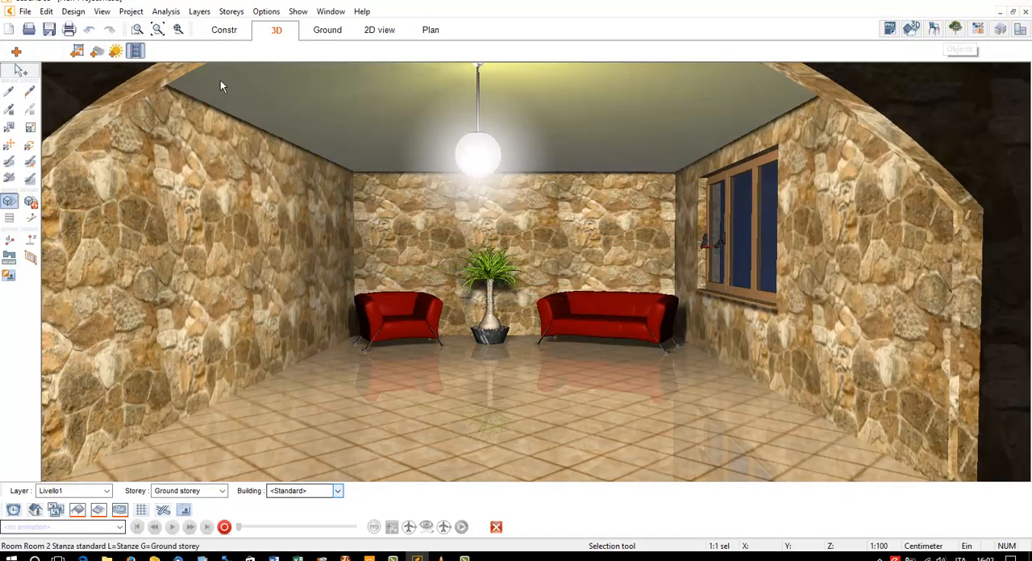
pyautogui.click(24, 12)
pyautogui.moveTo(50, 176)
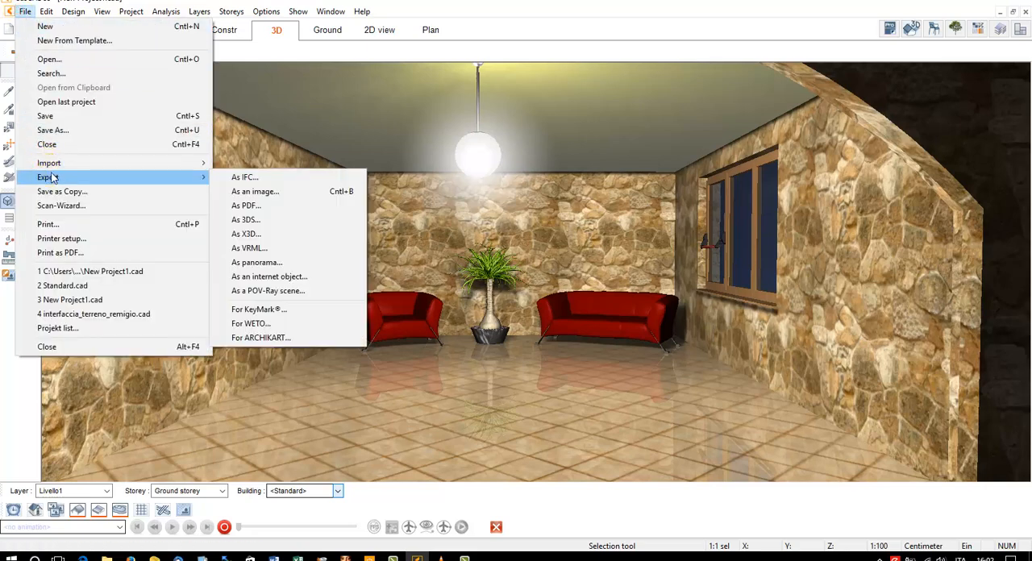
pyautogui.click(278, 192)
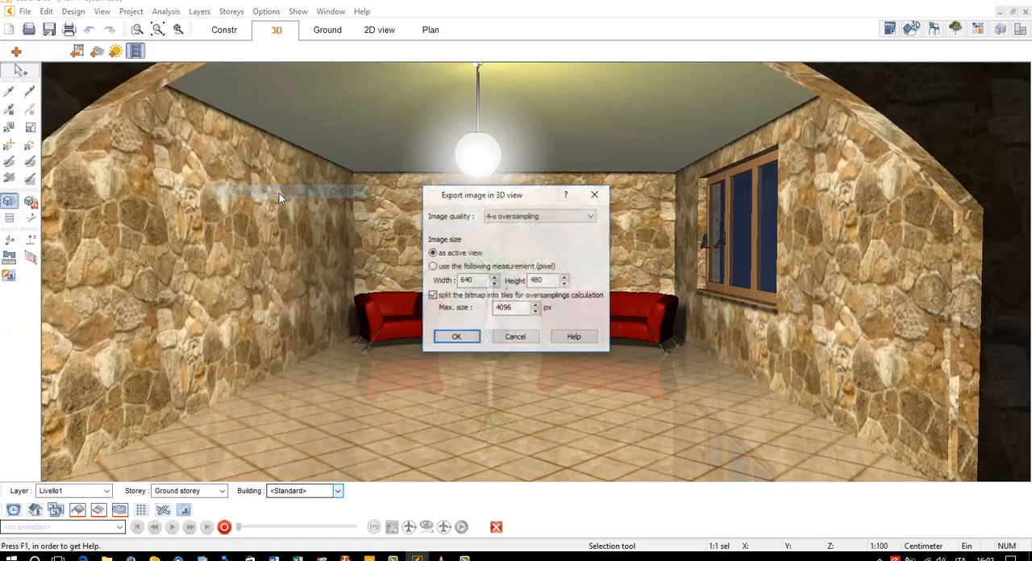
pyautogui.click(509, 217)
pyautogui.click(504, 250)
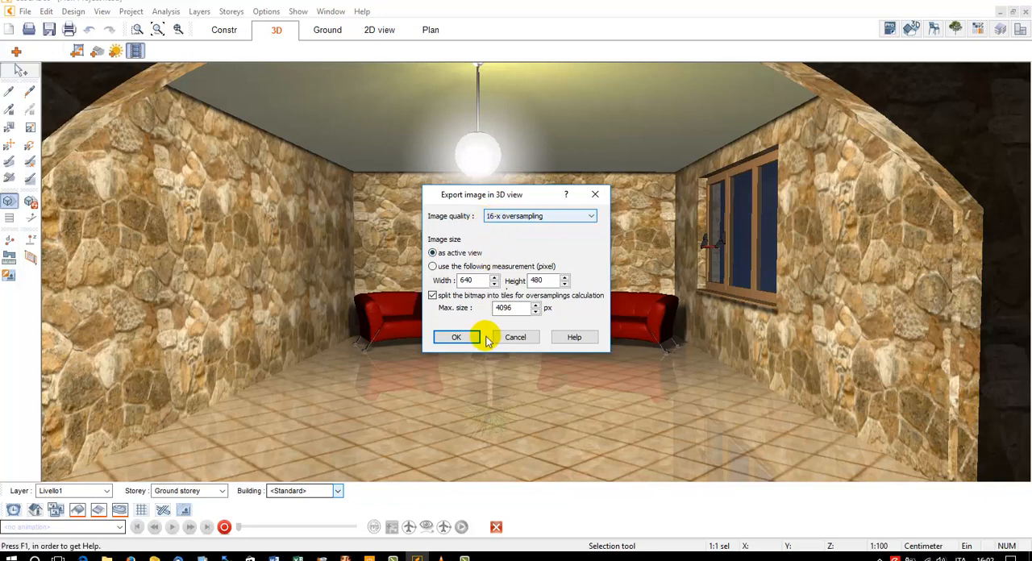
pyautogui.click(456, 337)
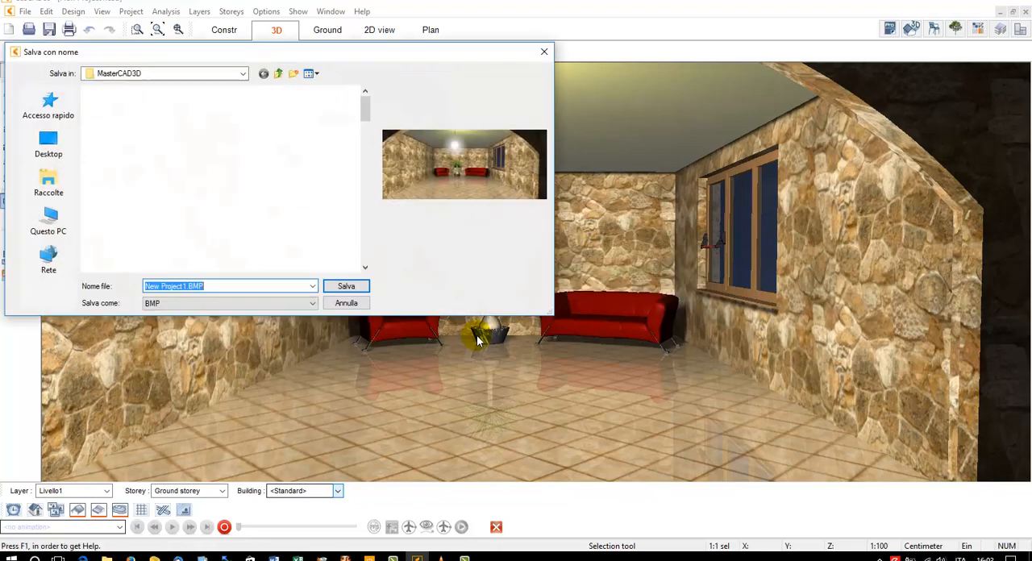
pyautogui.click(48, 145)
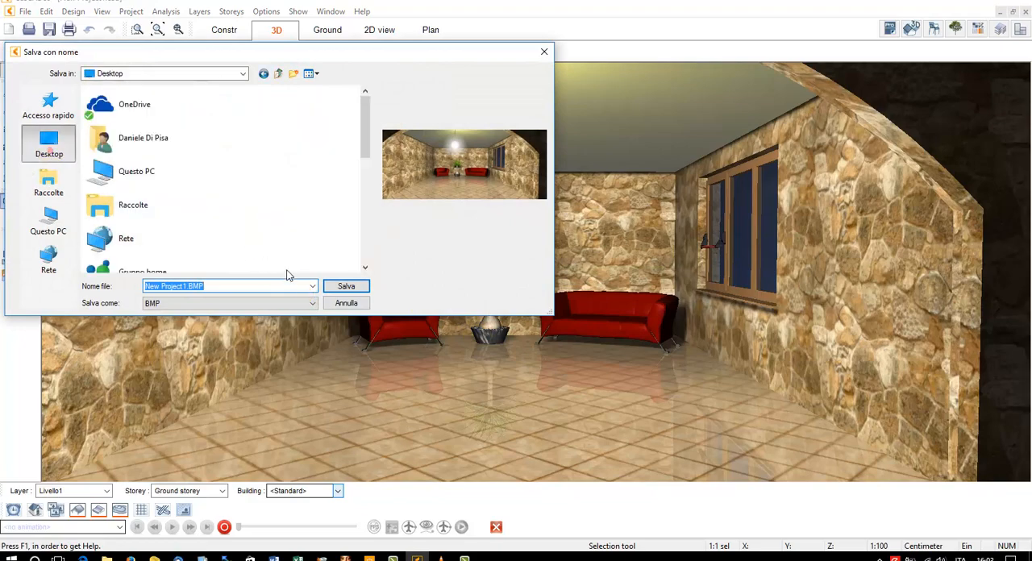
pyautogui.click(338, 287)
# Open the exported New Project1.BMP from the desktop to inspect the rendered room, and return to the CasCADos project
pyautogui.click(958, 3)
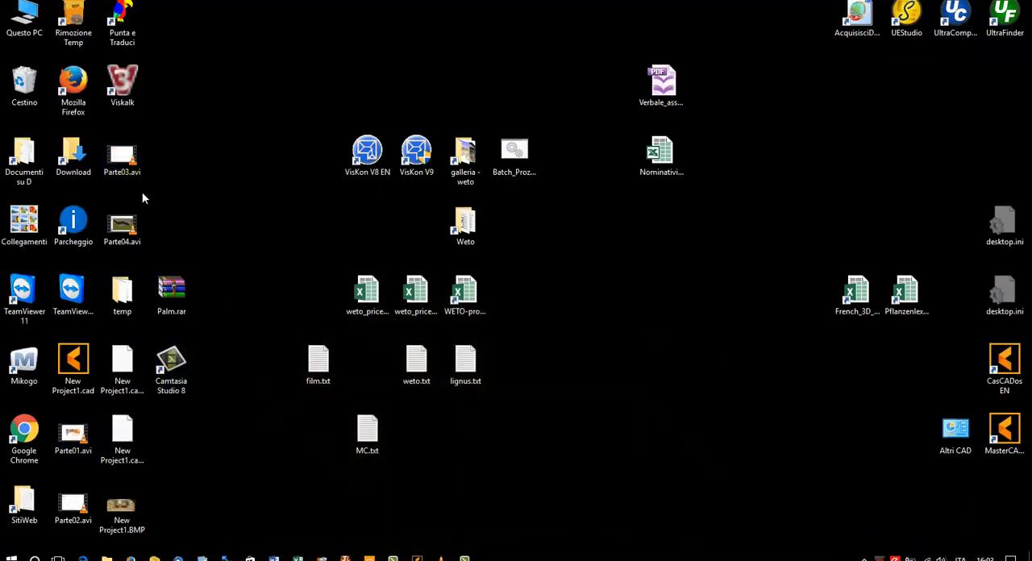
pyautogui.doubleClick(142, 506)
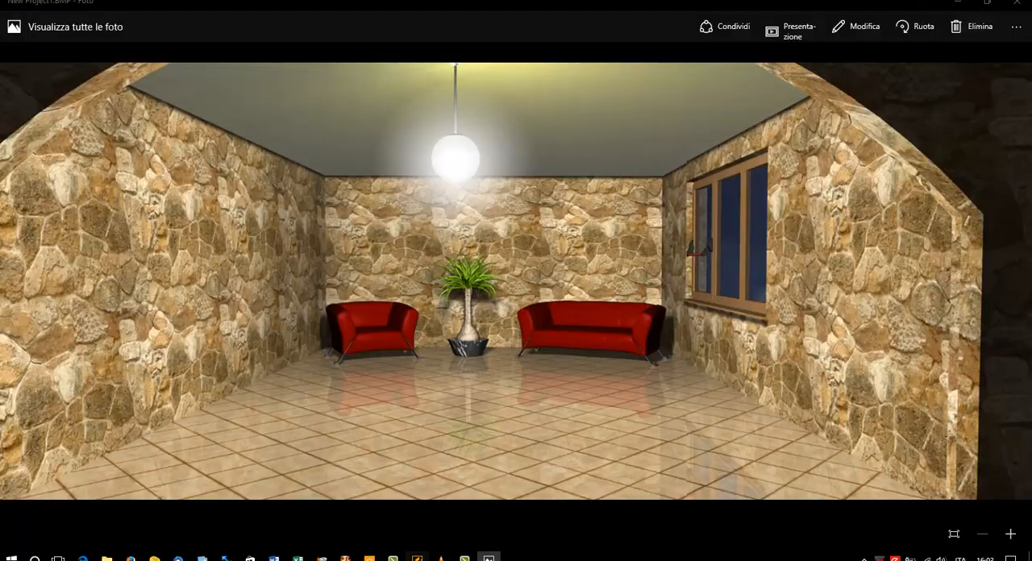
pyautogui.click(487, 557)
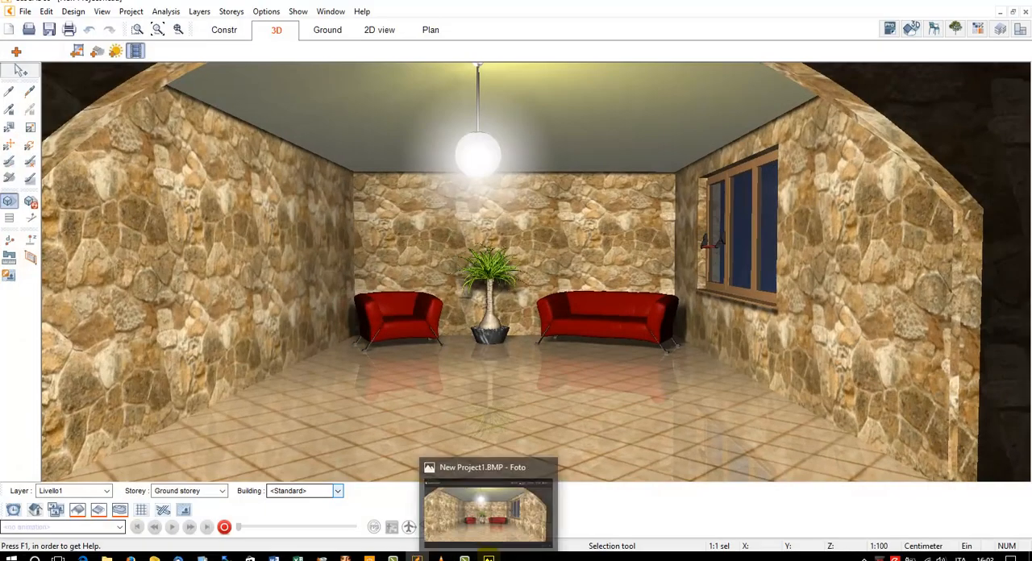
pyautogui.click(495, 557)
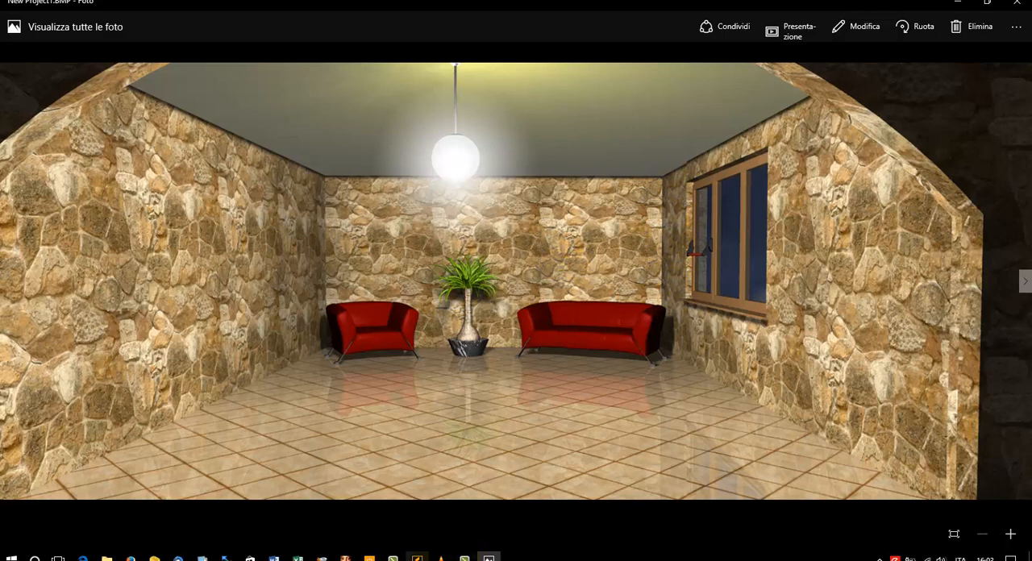
pyautogui.click(417, 557)
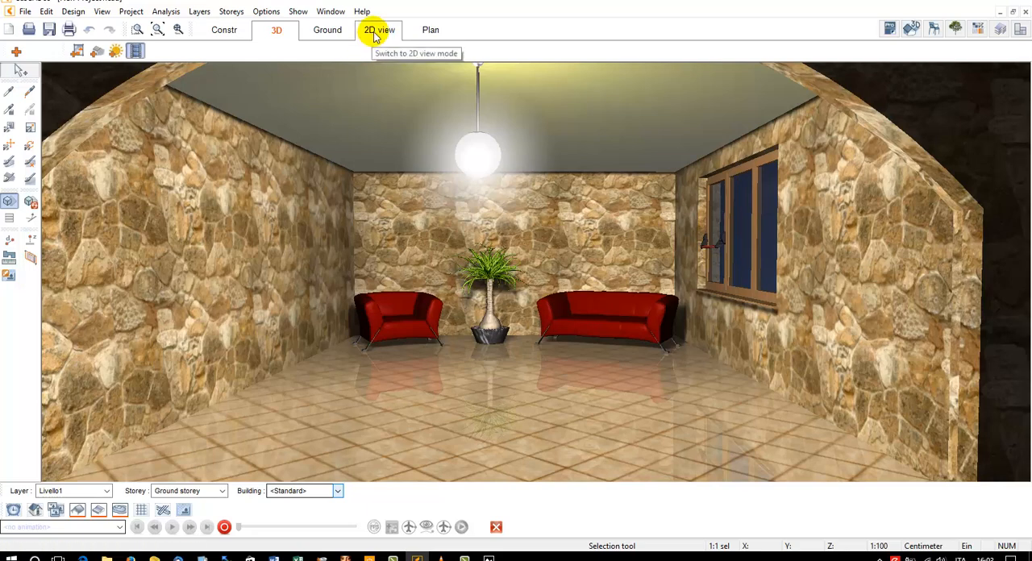
# Create a new 2D view of the type 3D view from the furnished room's perspective
pyautogui.click(428, 29)
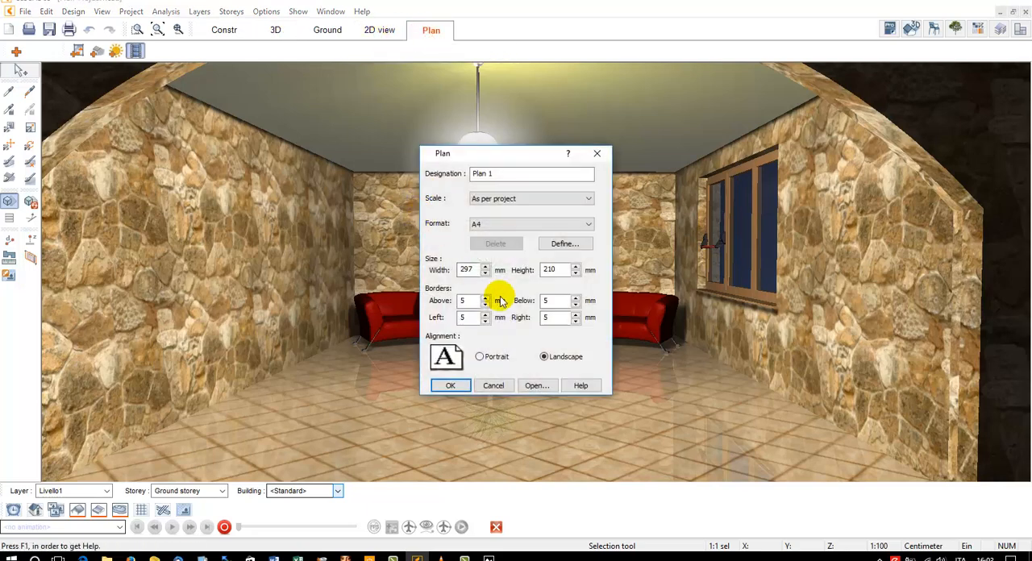
pyautogui.click(494, 386)
pyautogui.click(377, 30)
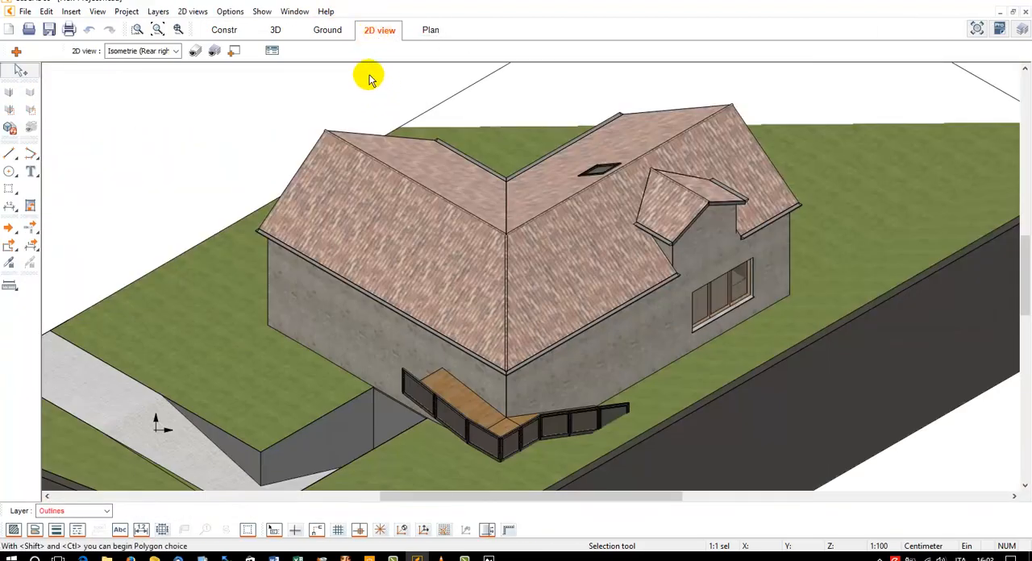
pyautogui.click(168, 51)
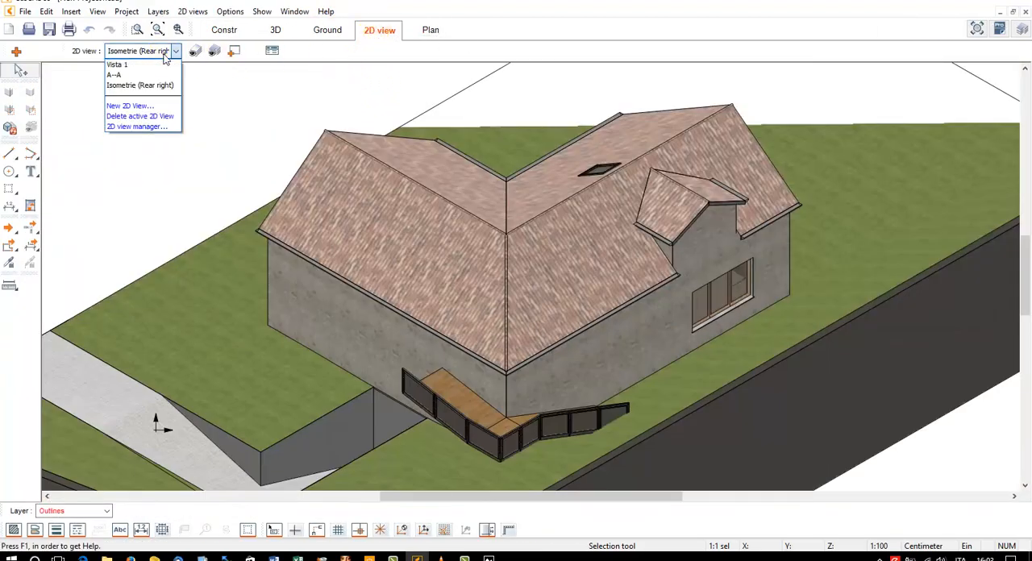
pyautogui.click(162, 106)
pyautogui.click(506, 263)
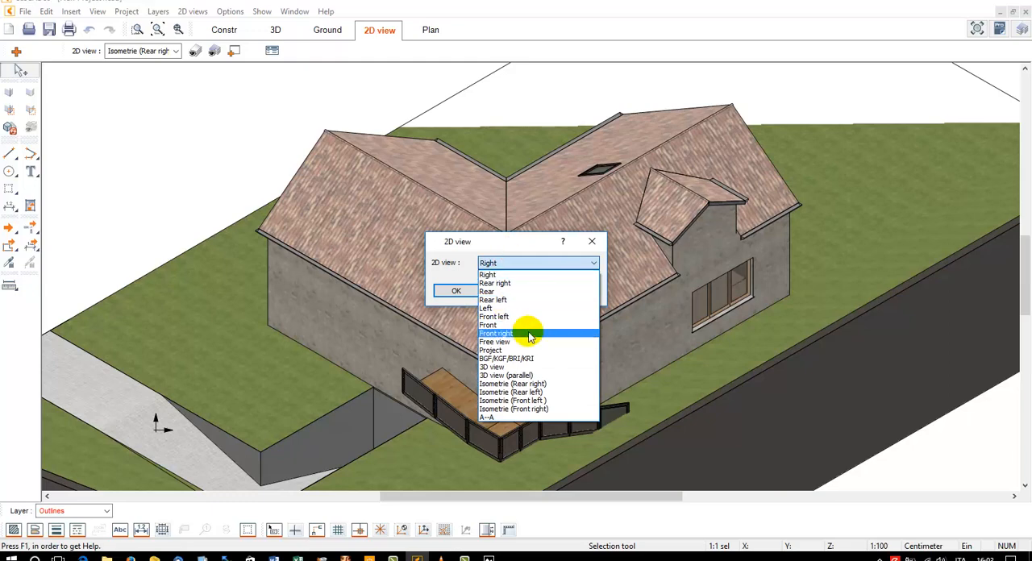
pyautogui.click(513, 377)
pyautogui.click(468, 292)
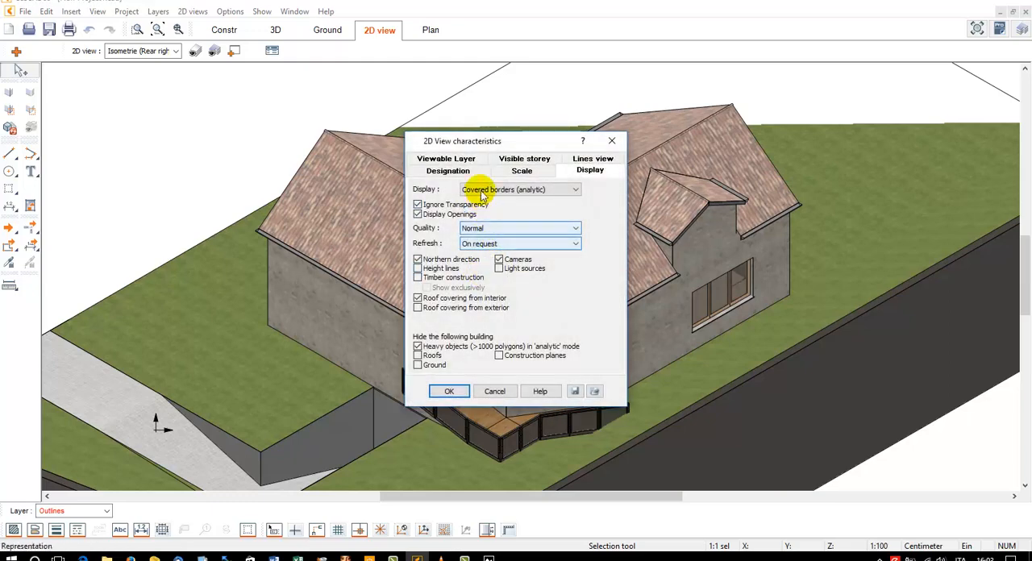
# Set the new view's display to Shading with border (analytical), with openings not displayed and heavy objects no longer hidden
pyautogui.click(478, 190)
pyautogui.click(482, 227)
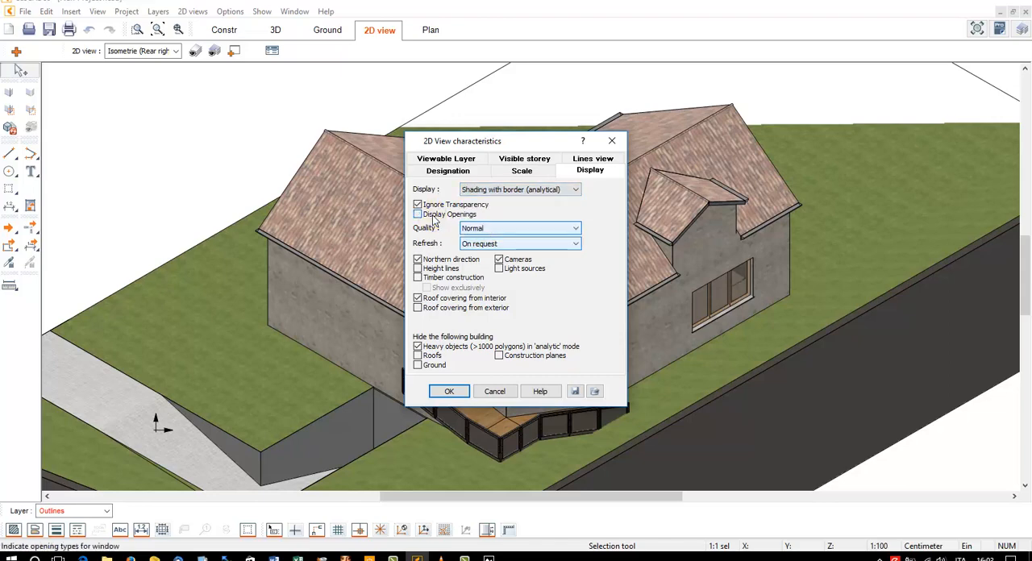
pyautogui.click(417, 347)
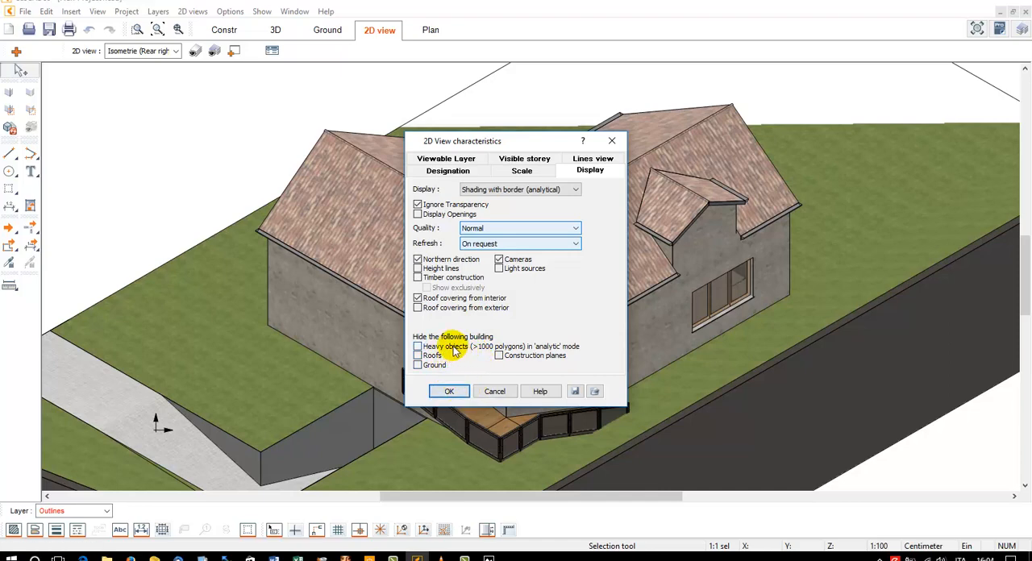
pyautogui.click(450, 392)
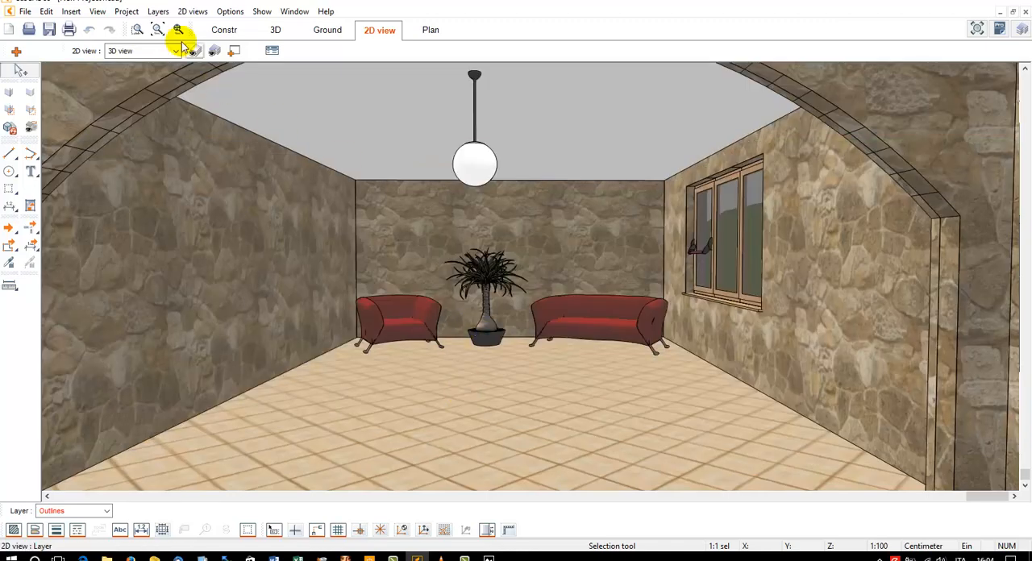
# Hide the short segment lines across the underside of the arch's left half in the 2D view
pyautogui.click(8, 92)
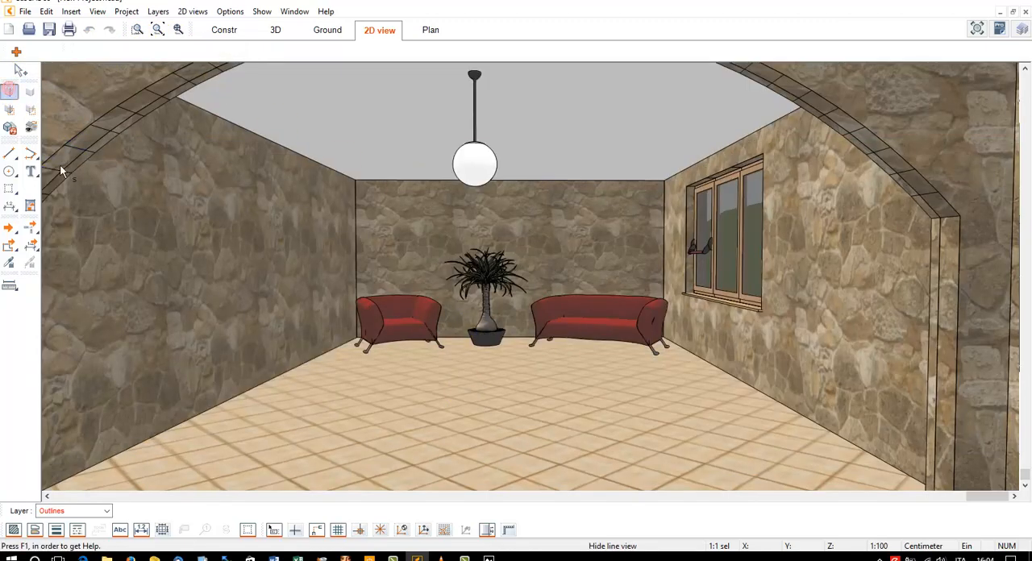
pyautogui.click(92, 143)
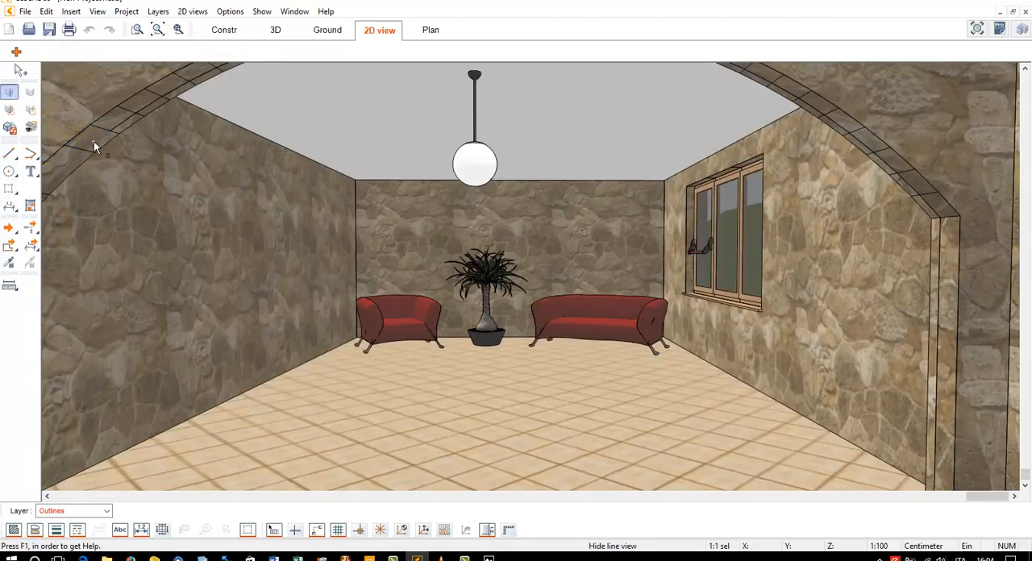
pyautogui.click(106, 126)
pyautogui.click(136, 110)
pyautogui.click(161, 99)
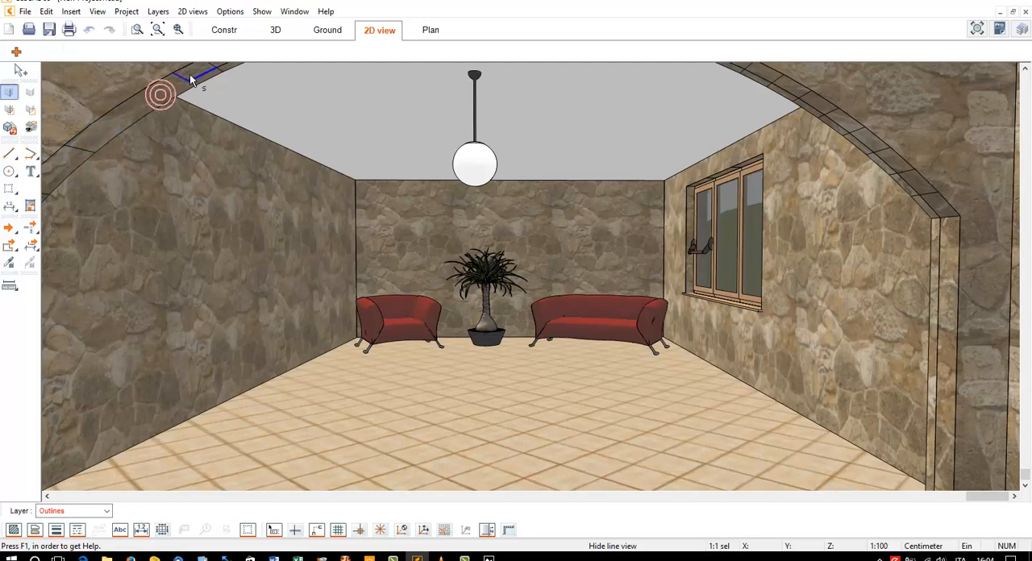
pyautogui.click(84, 157)
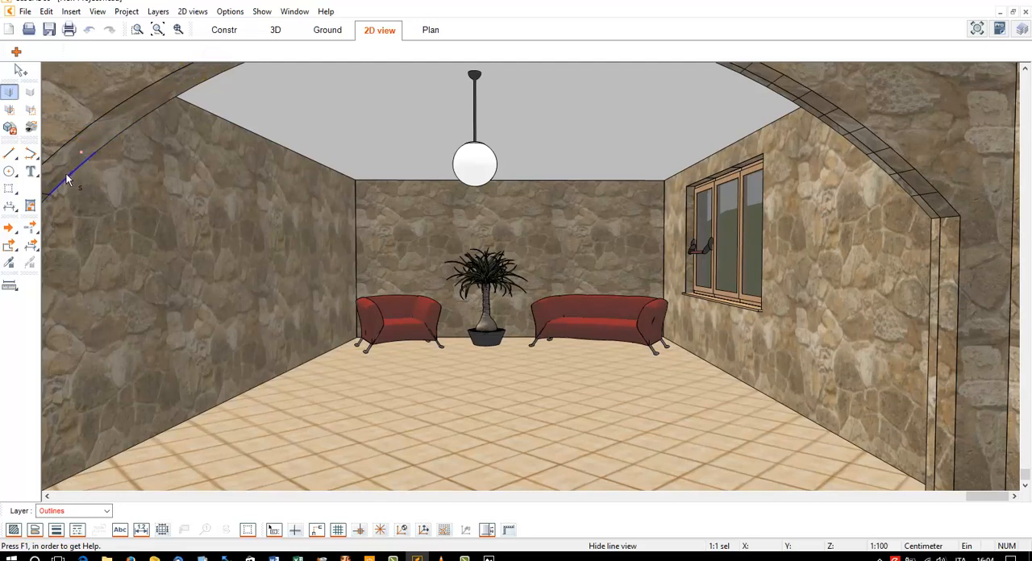
pyautogui.click(98, 11)
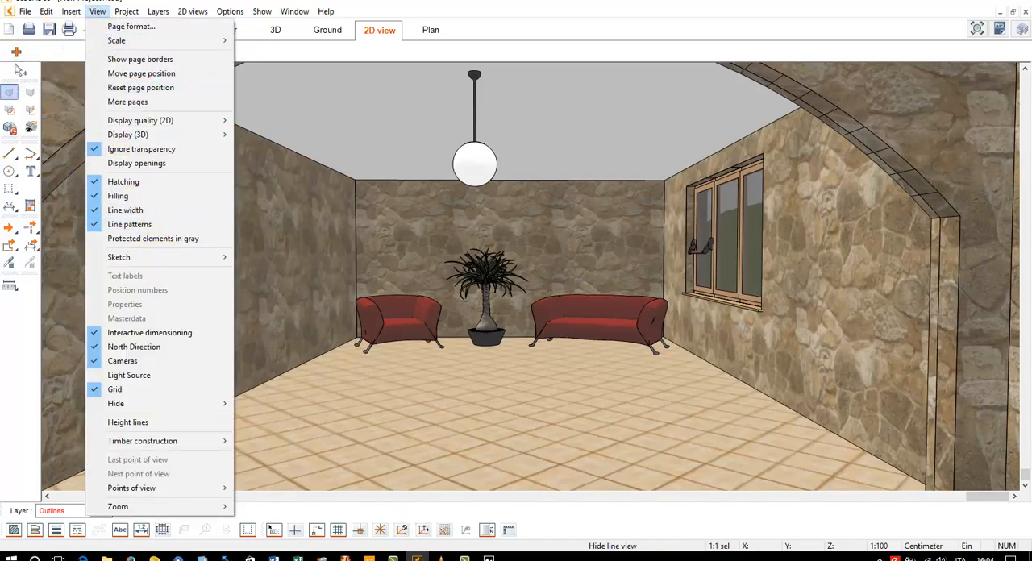
pyautogui.click(465, 559)
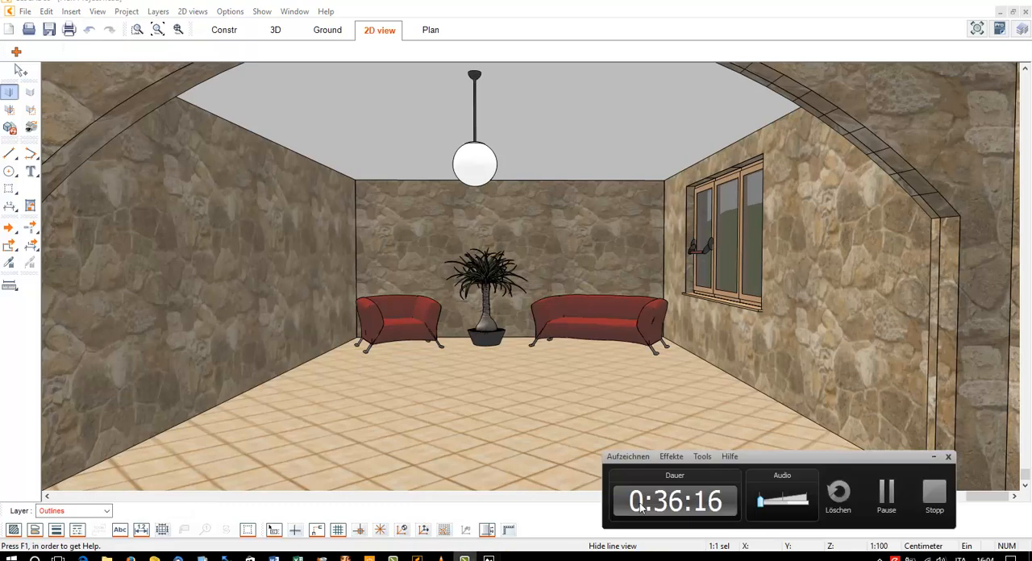
pyautogui.click(886, 493)
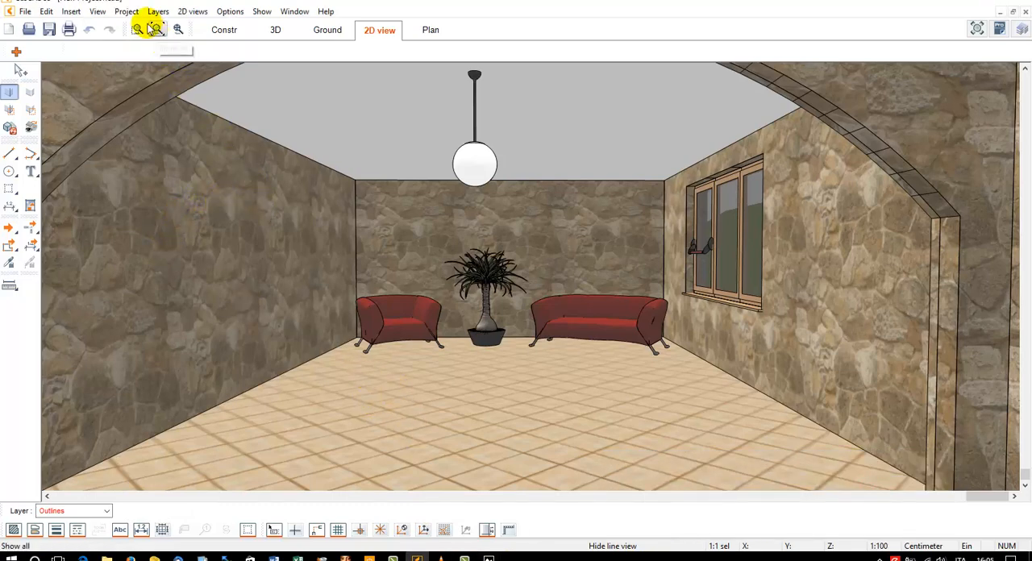
# Display the shaded 2D view of the furnished room as a sketch
pyautogui.click(97, 11)
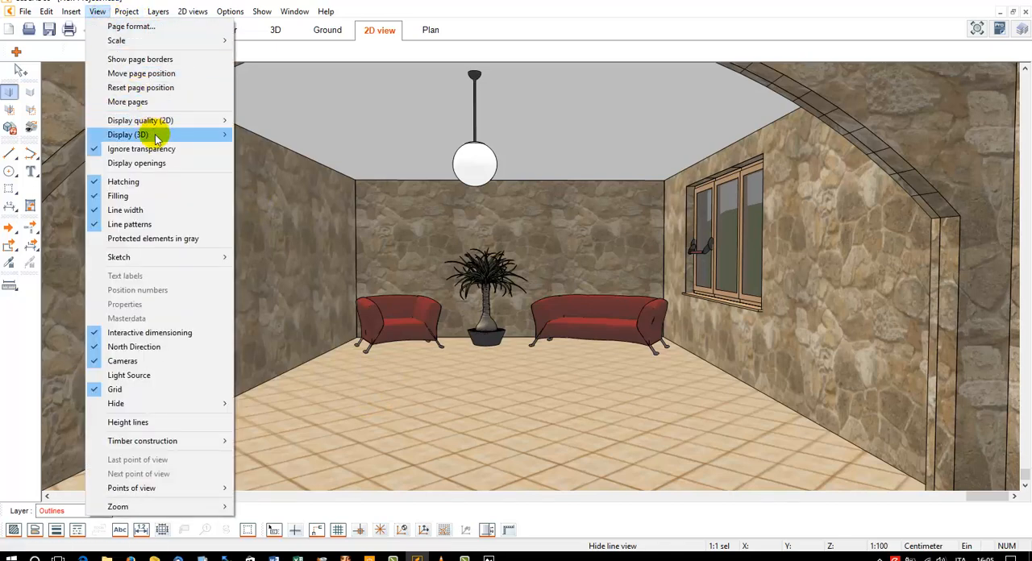
pyautogui.moveTo(157, 139)
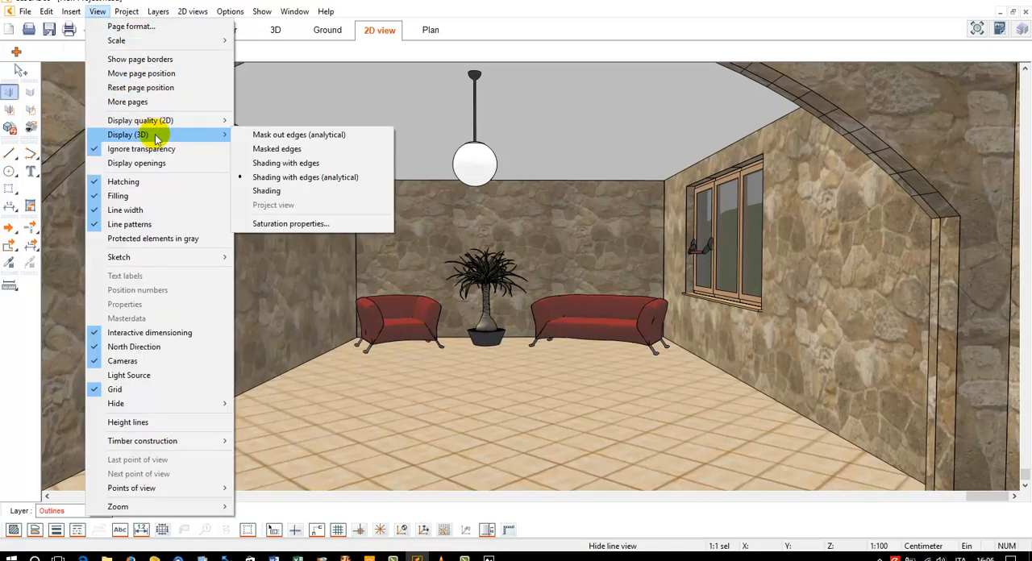
pyautogui.moveTo(171, 261)
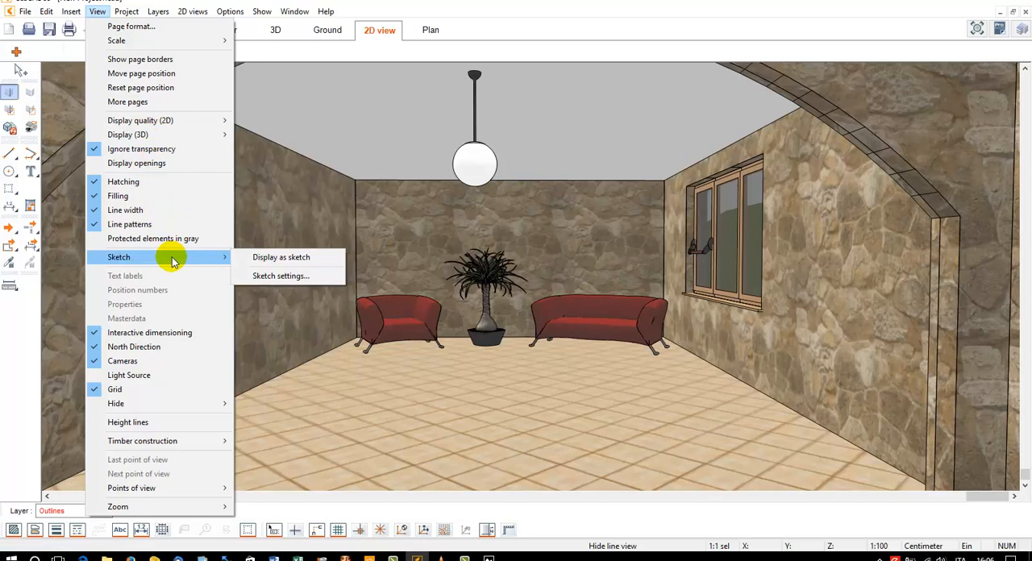
pyautogui.click(295, 258)
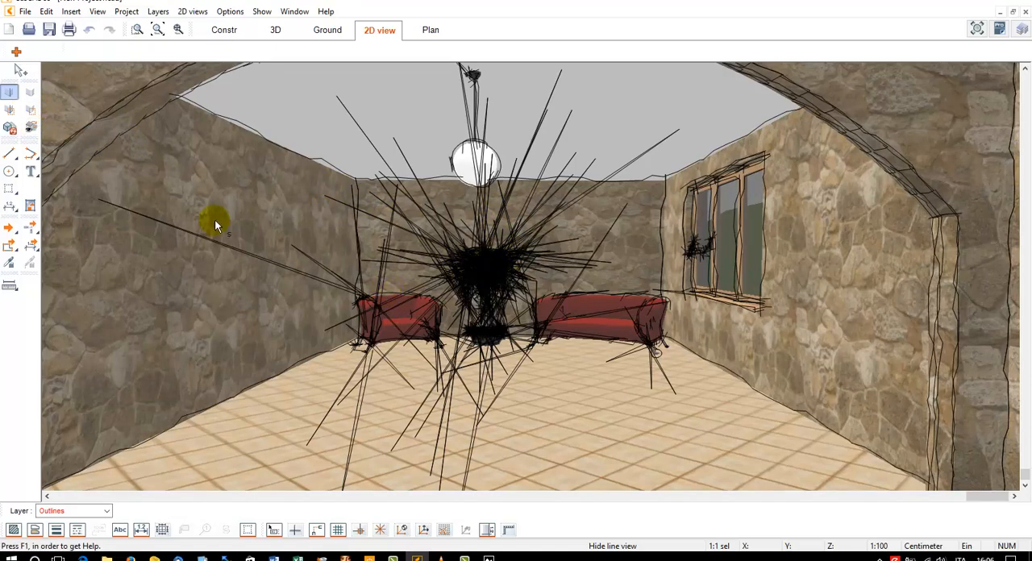
# Start the Hide lines view command for the stray sketch lines radiating from the plant and furniture
pyautogui.click(11, 111)
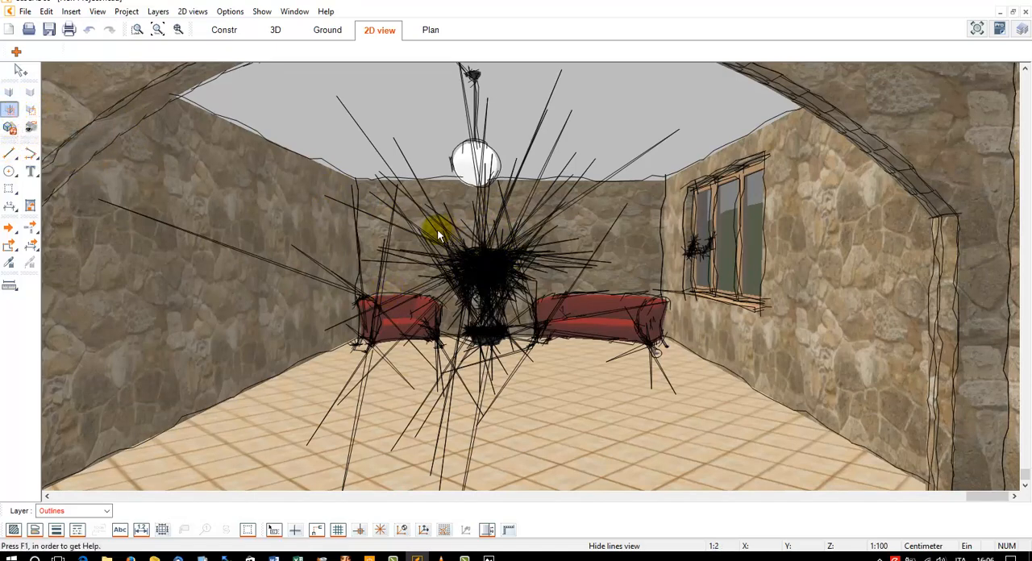
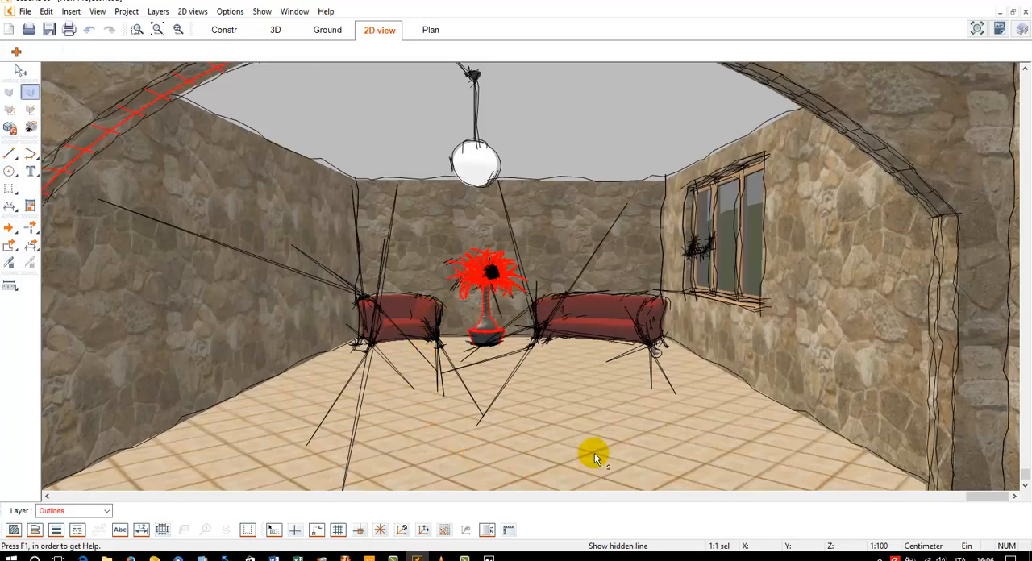
# Restore some hidden lines in the potted plant's foliage and leave the Show hidden line command
pyautogui.scroll(5, 492, 316)
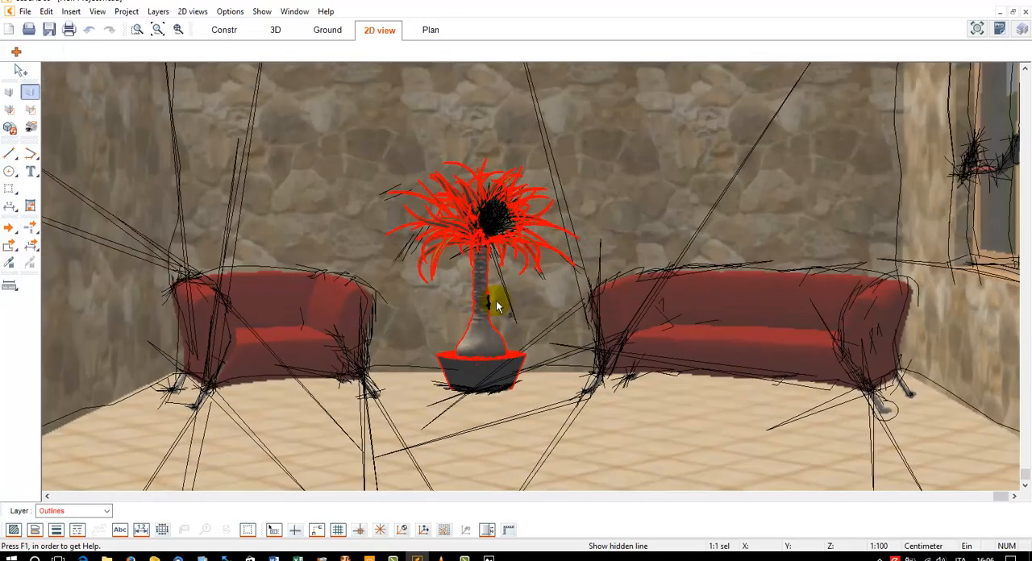
pyautogui.scroll(3, 496, 306)
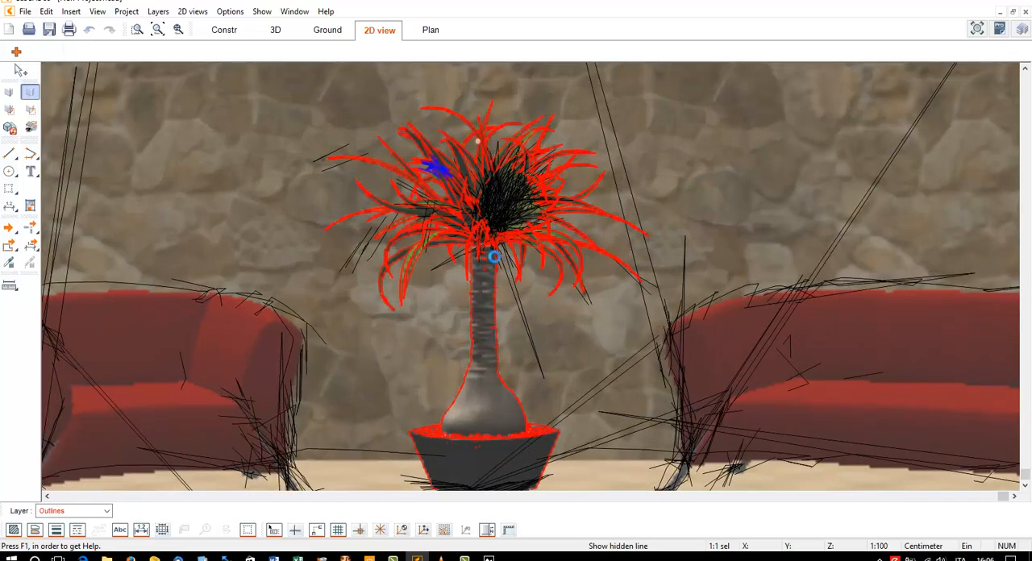
pyautogui.click(550, 355)
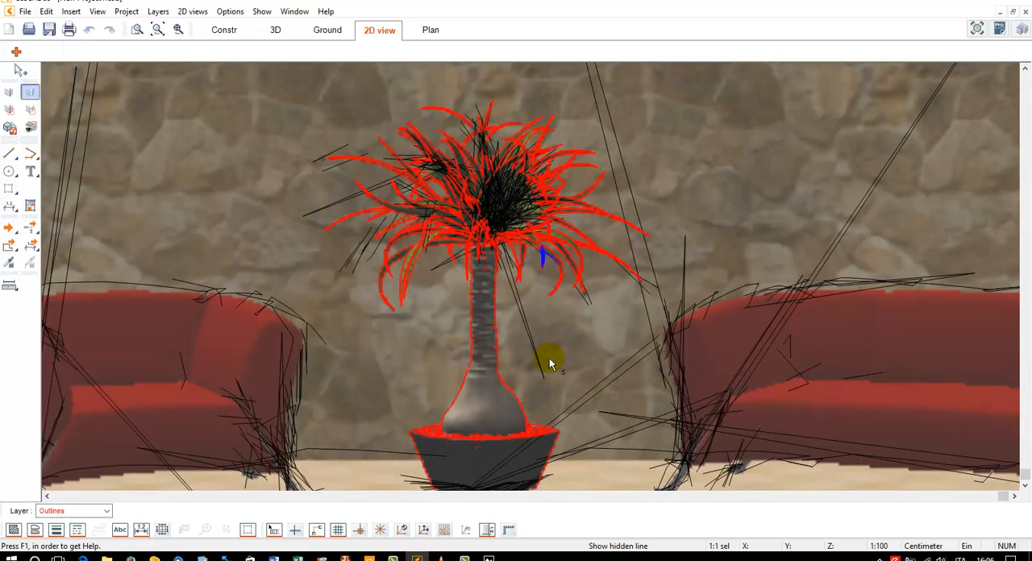
pyautogui.click(549, 360)
pyautogui.scroll(-2, 549, 361)
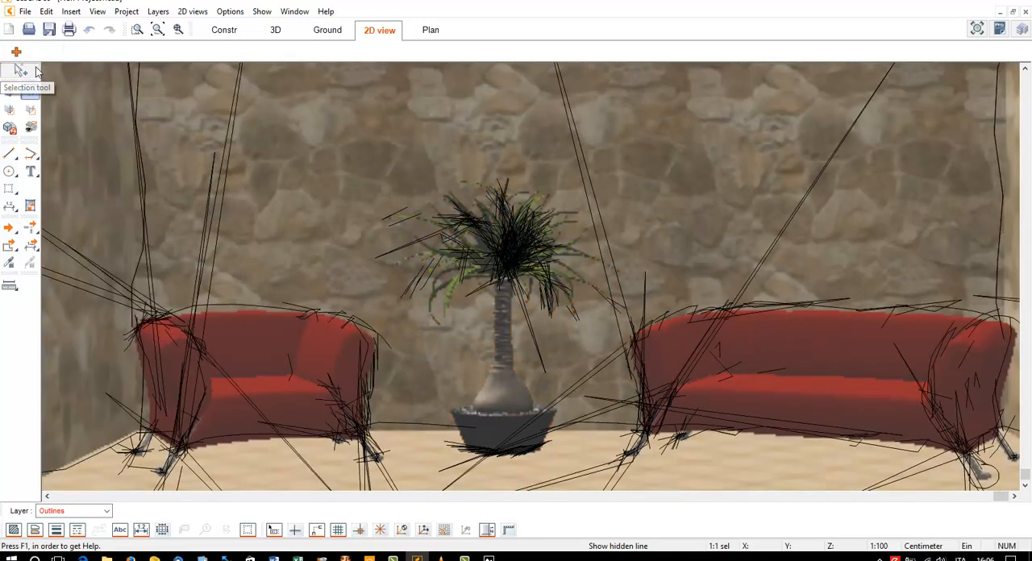
pyautogui.click(21, 70)
# Set the period length of the sketch lines to 8 cm in the sketch attributes
pyautogui.scroll(-5, 233, 146)
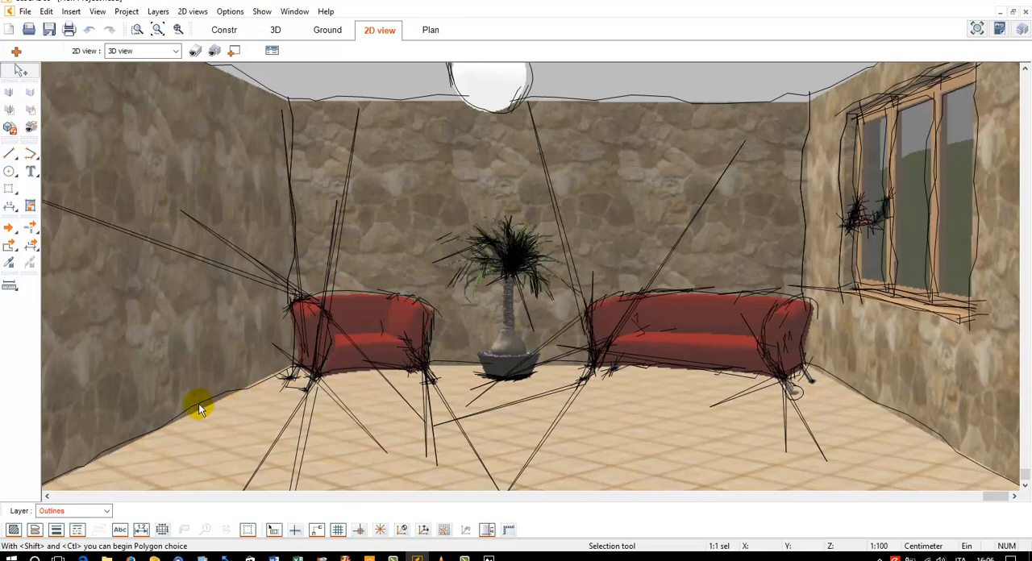
pyautogui.click(97, 13)
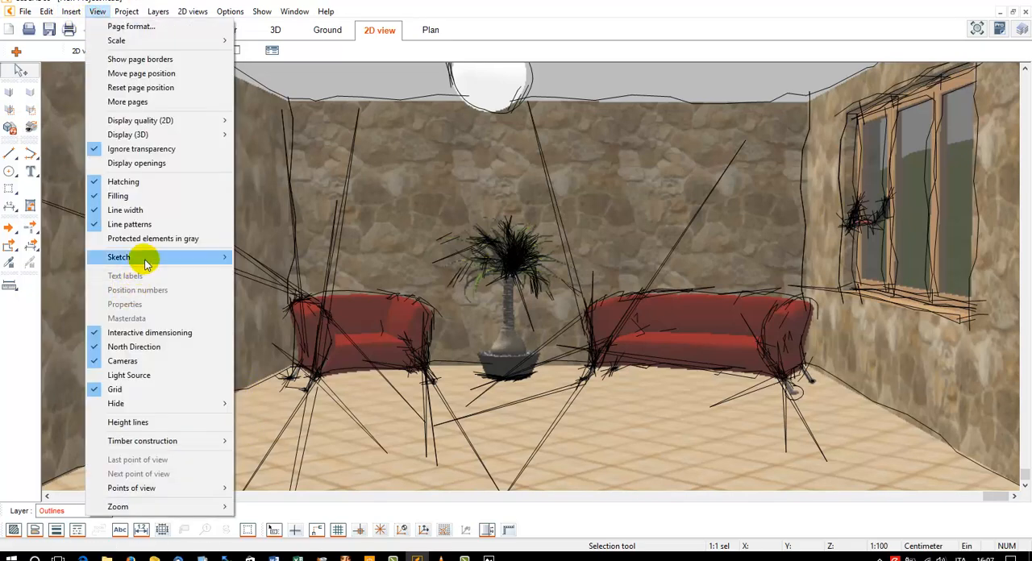
pyautogui.moveTo(144, 258)
pyautogui.click(321, 275)
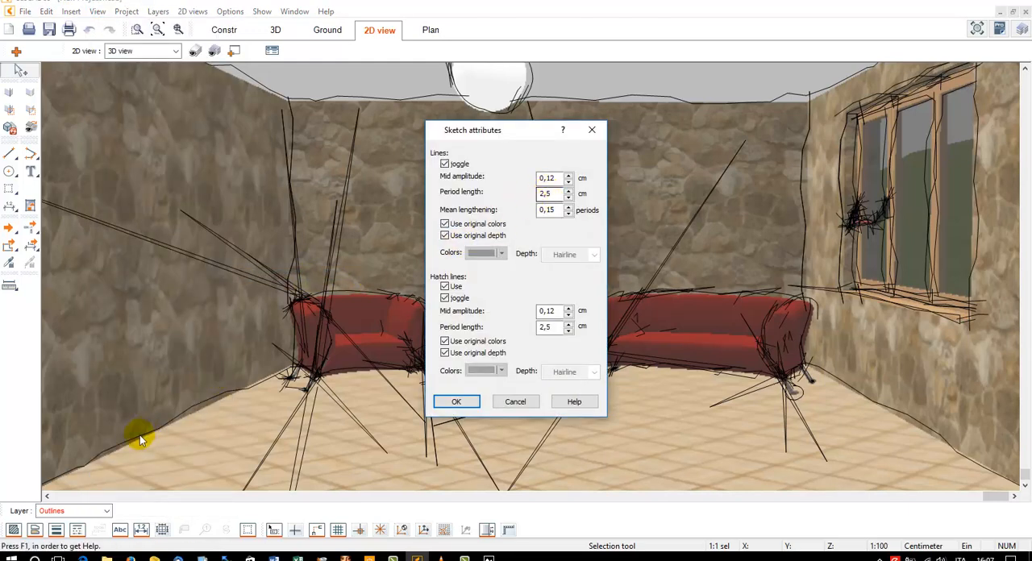
pyautogui.doubleClick(548, 193)
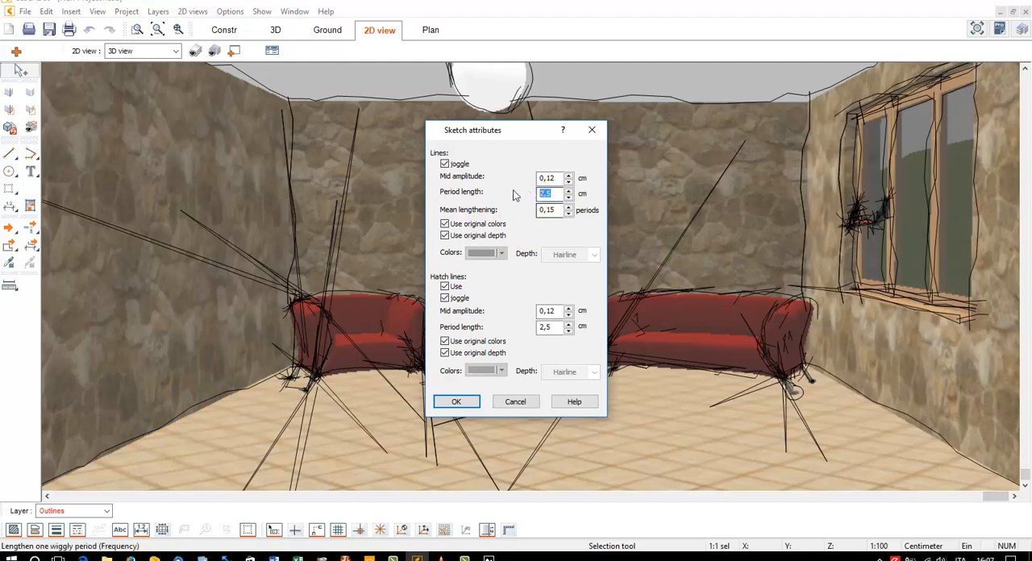
pyautogui.click(472, 402)
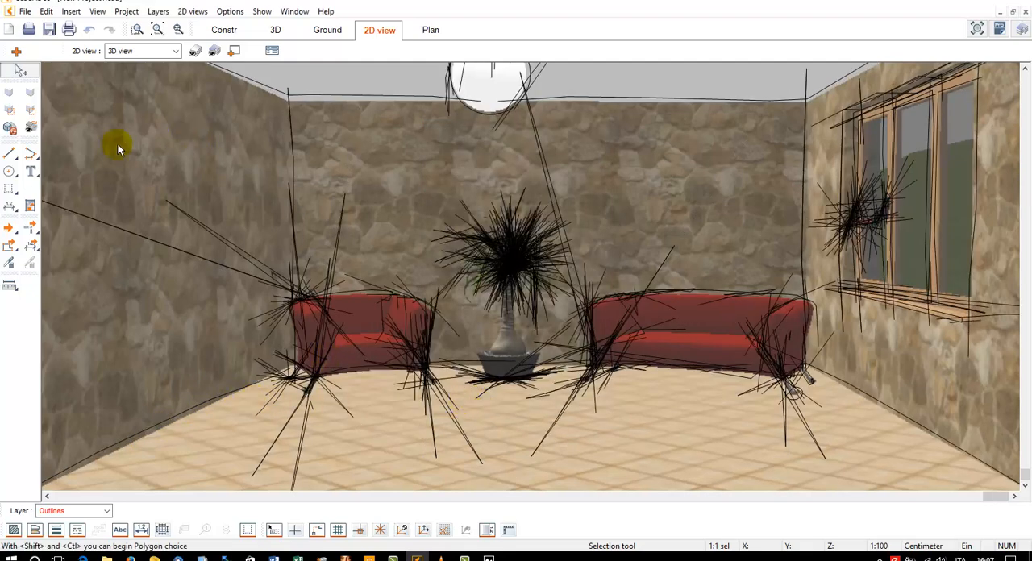
# Hide the stray sketch lines radiating from the left legs and left back edge of the small red armchair
pyautogui.click(11, 95)
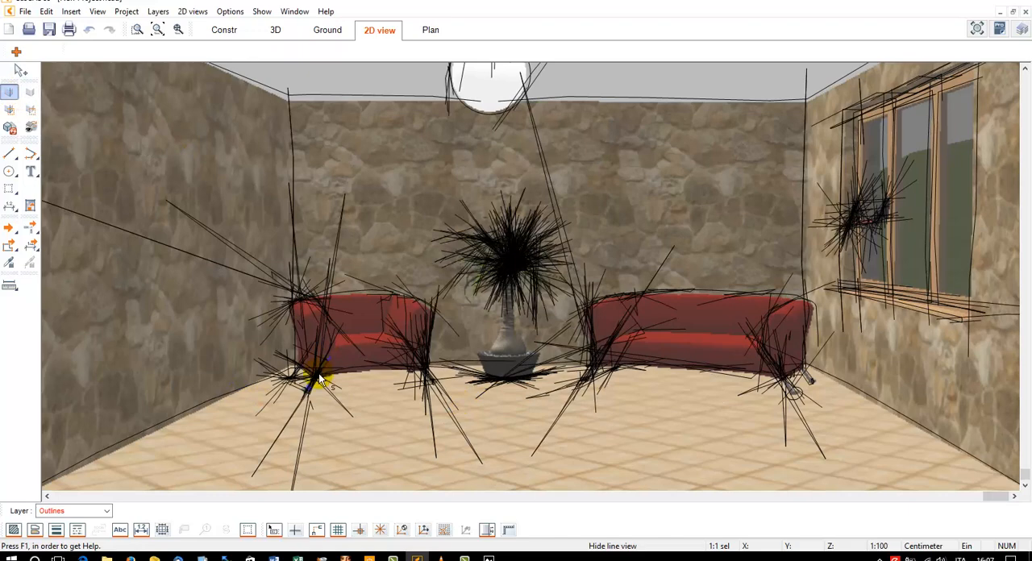
pyautogui.click(324, 327)
pyautogui.click(301, 367)
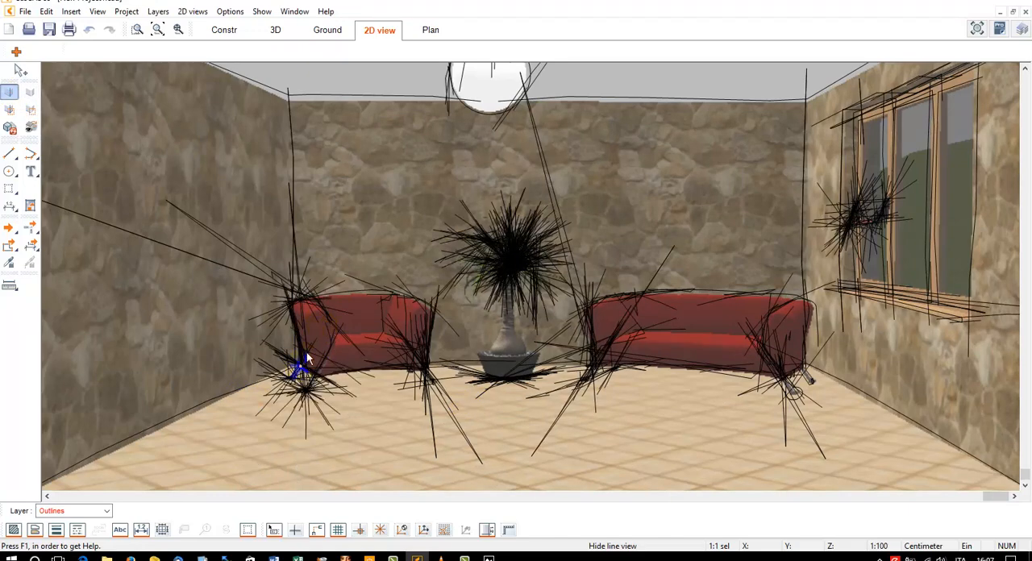
pyautogui.click(292, 315)
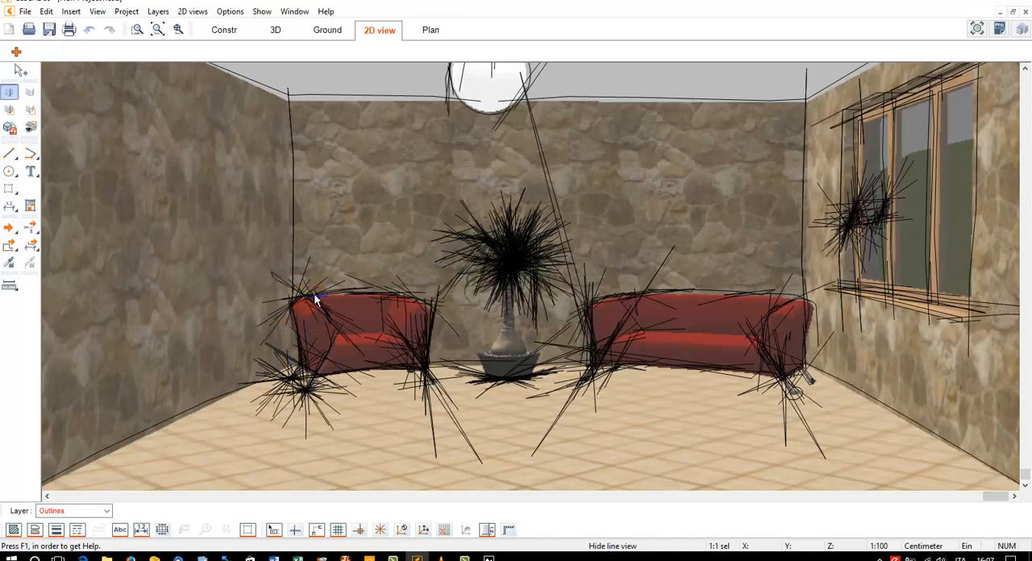
pyautogui.click(314, 292)
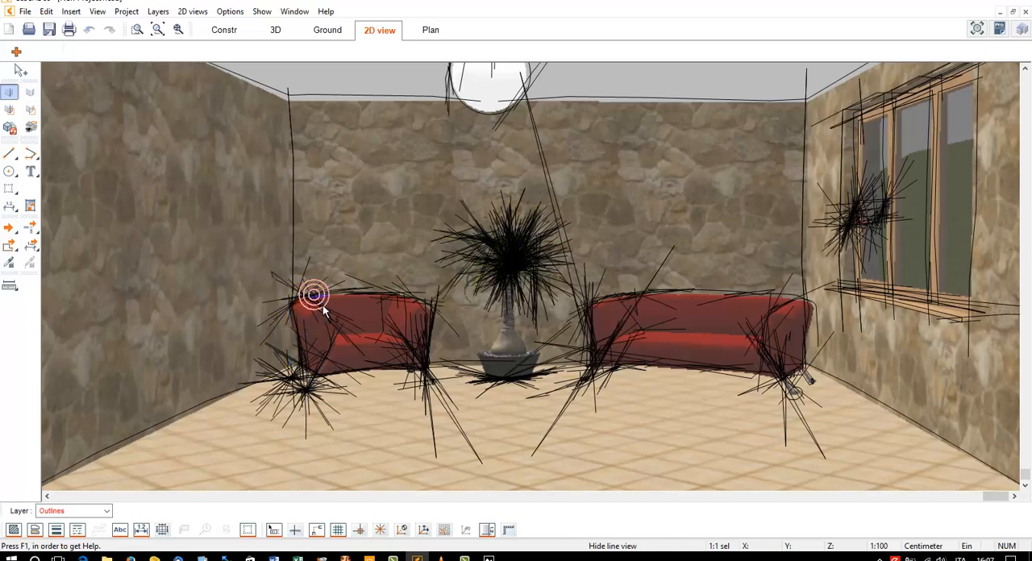
# Hide the stray sketch lines around the small armchair's right side and its remaining left legs
pyautogui.click(427, 349)
pyautogui.click(433, 334)
pyautogui.click(420, 367)
pyautogui.click(394, 371)
pyautogui.press('Delete')
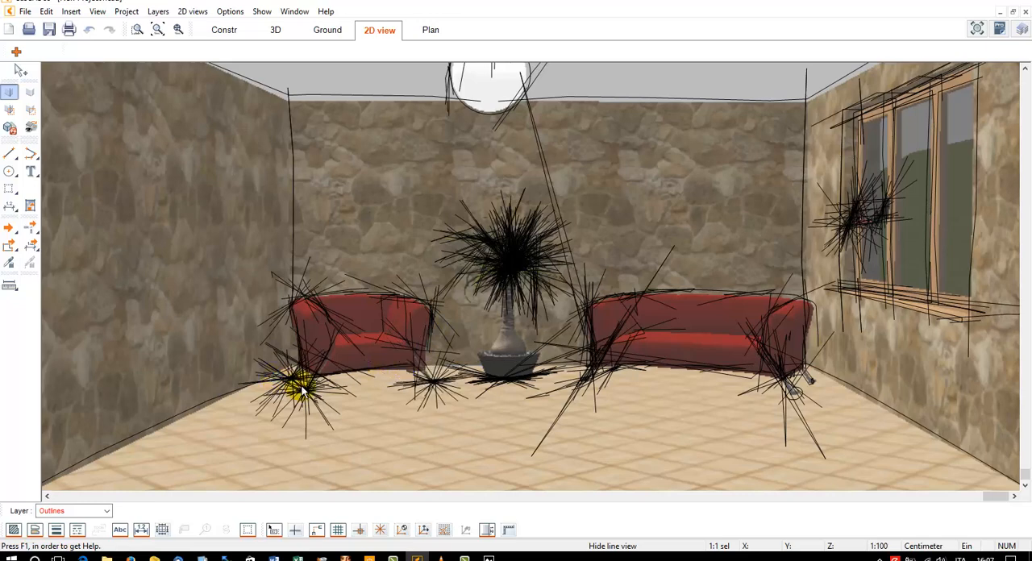
pyautogui.click(293, 382)
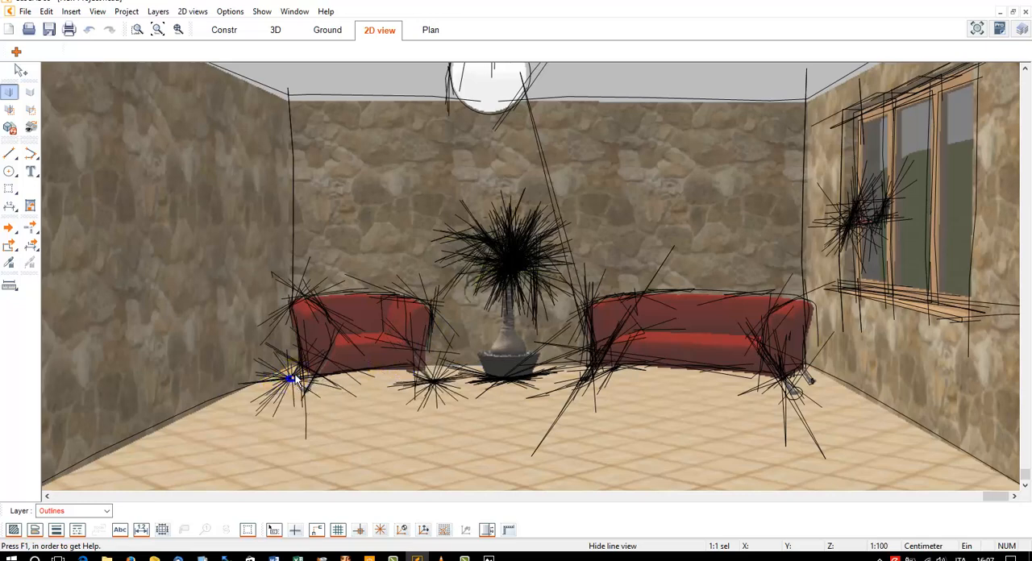
pyautogui.press('Delete')
# Hide the dense sketch lines in the centre of the potted plant's foliage and leave the Hide line view command
pyautogui.click(514, 252)
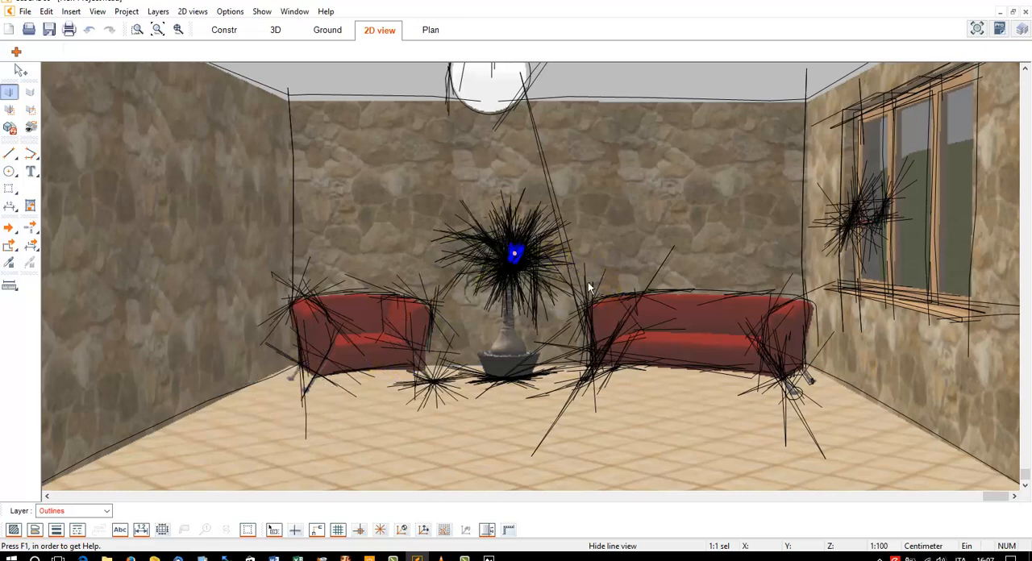
pyautogui.press('Delete')
pyautogui.click(737, 293)
pyautogui.press('Delete')
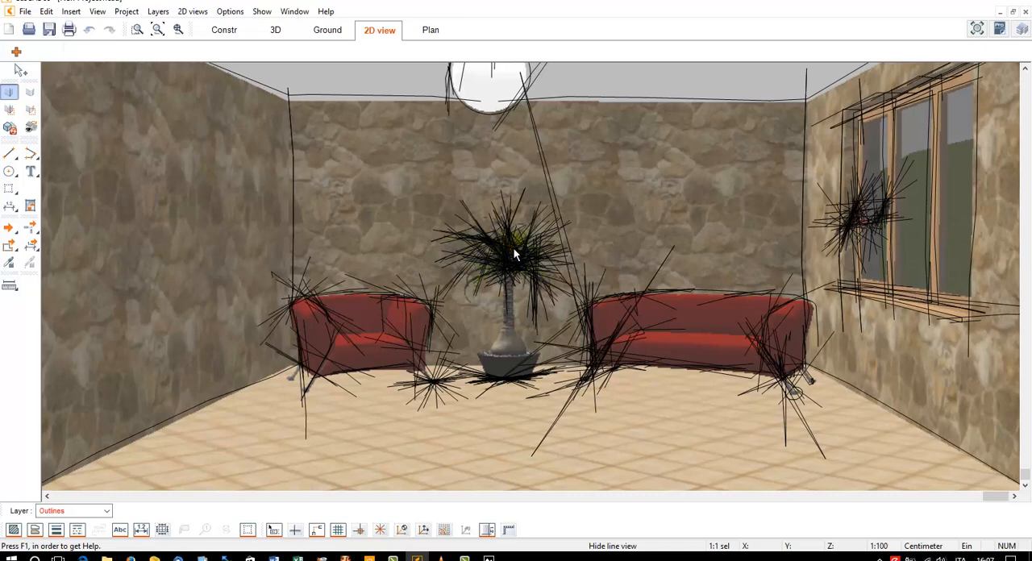
pyautogui.click(515, 250)
pyautogui.press('Delete')
pyautogui.click(549, 272)
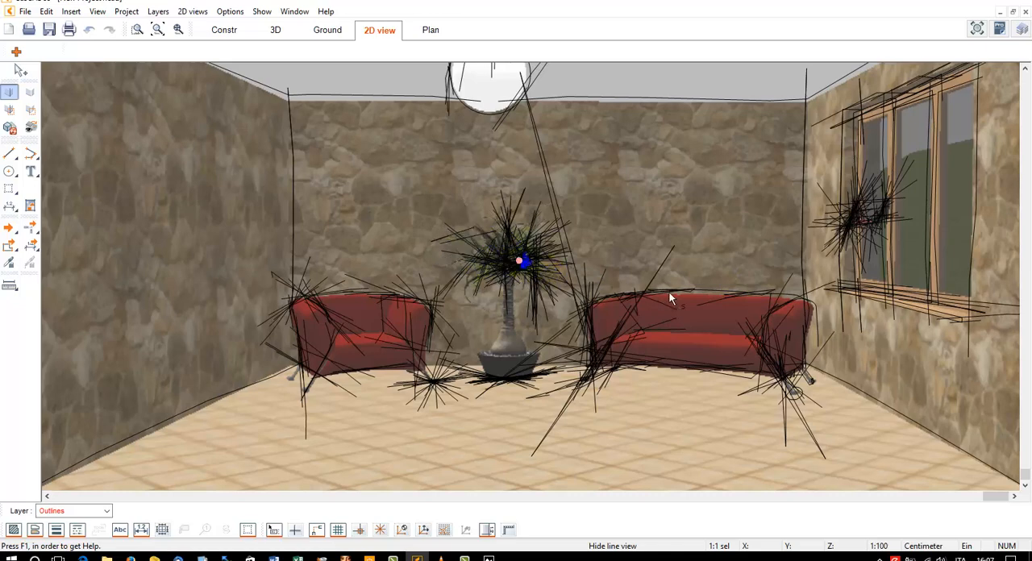
pyautogui.press('Escape')
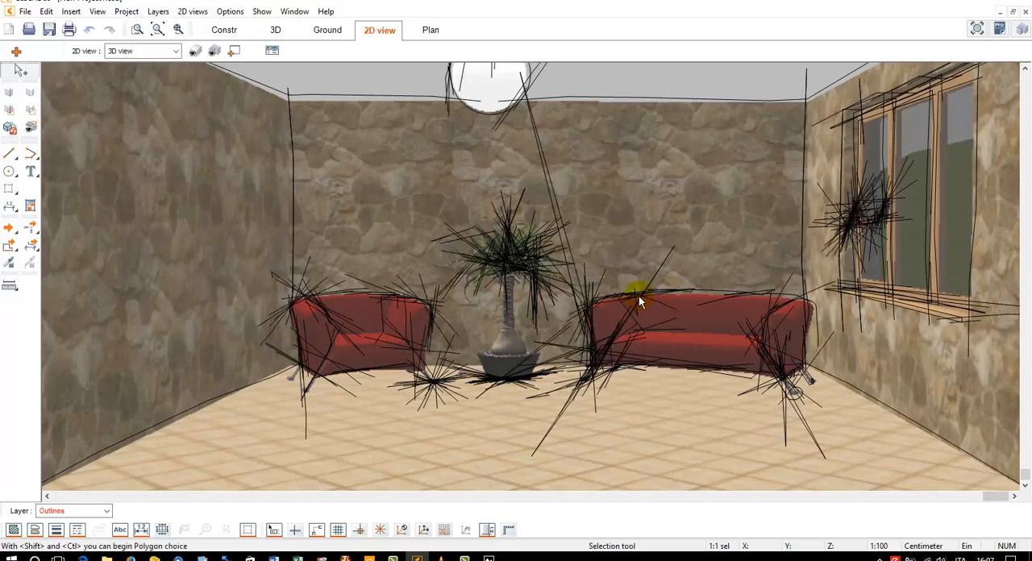
# Refresh the 2D view of the furnished room
pyautogui.scroll(-1, 639, 296)
pyautogui.moveTo(639, 296); pyautogui.dragTo(608, 284, button='middle')
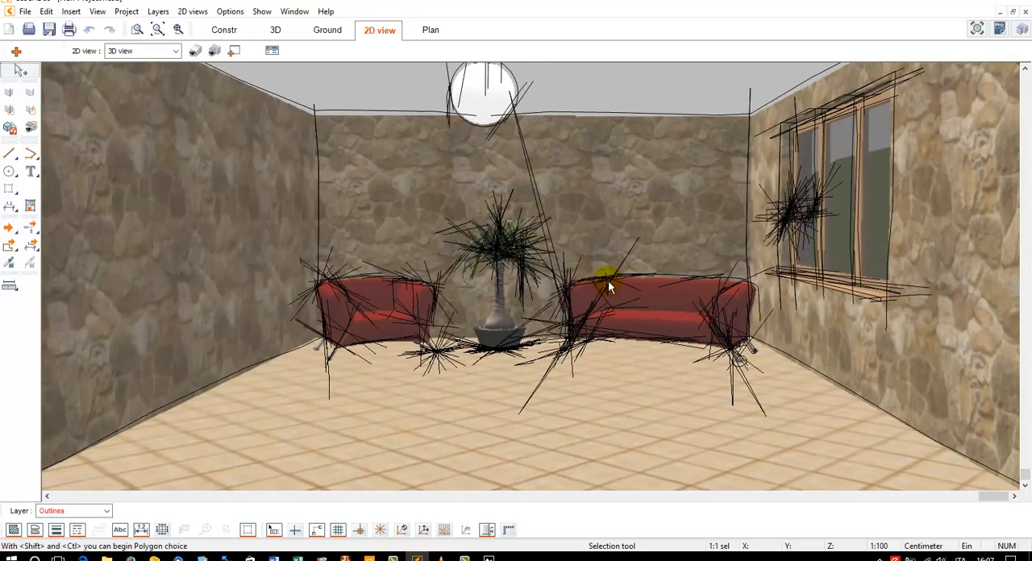
pyautogui.click(10, 127)
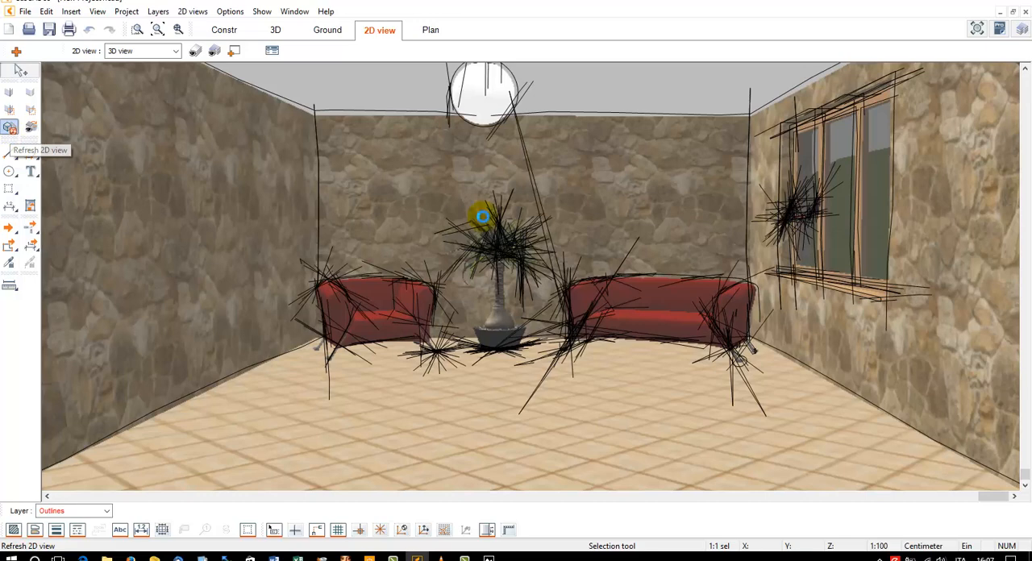
# Create the plan Plan 1 in A0 landscape format with the scale as per project
pyautogui.click(429, 30)
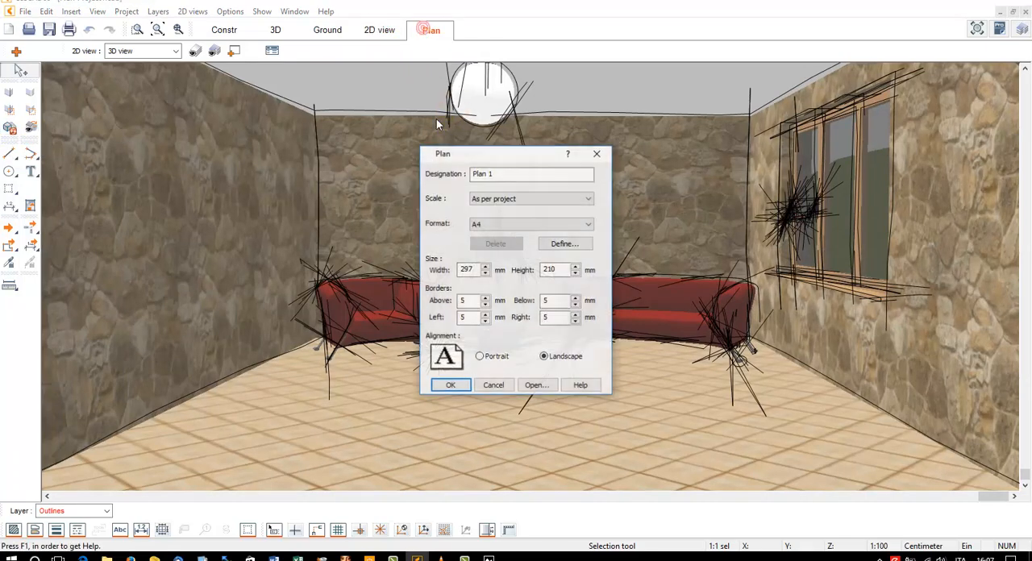
pyautogui.click(504, 225)
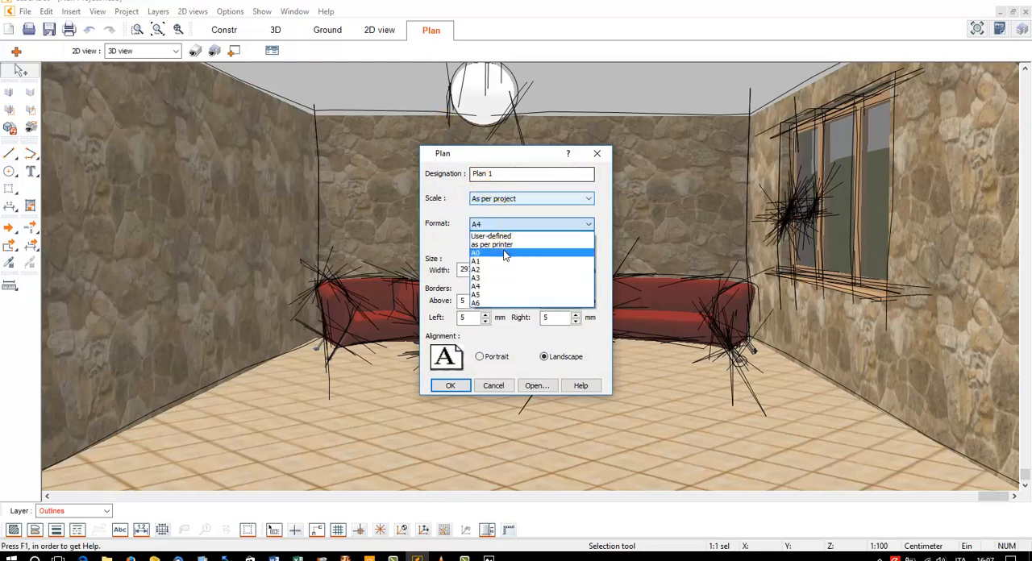
pyautogui.click(474, 230)
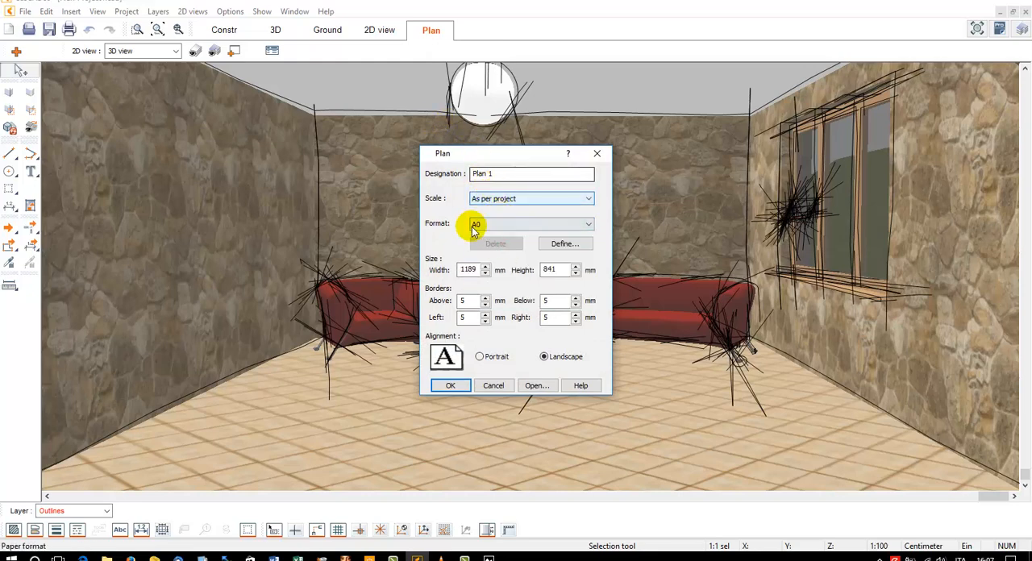
pyautogui.click(451, 385)
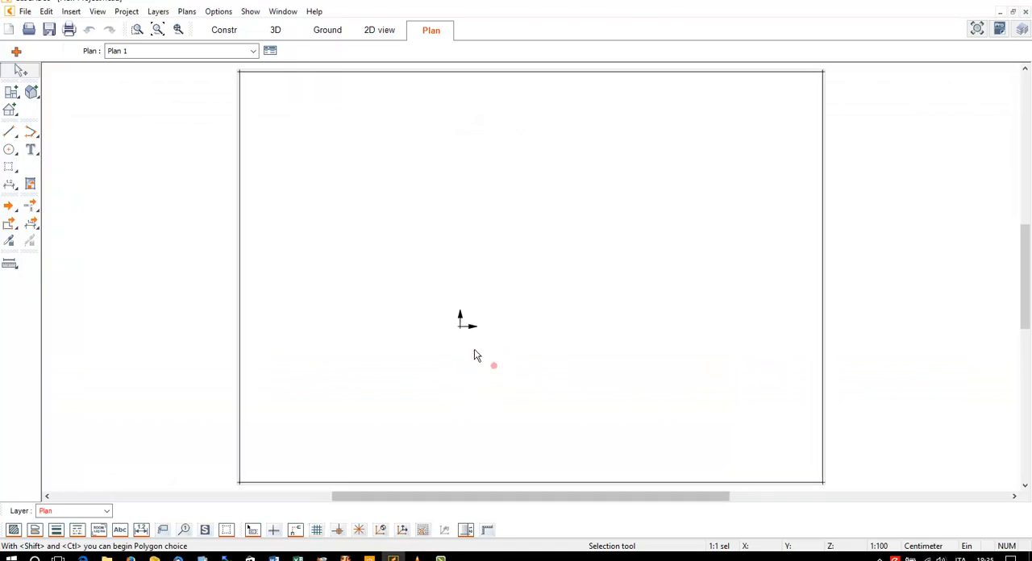
# Place a construction project view at 1:100 in a rectangle across the upper-left part of the plan sheet
pyautogui.click(12, 93)
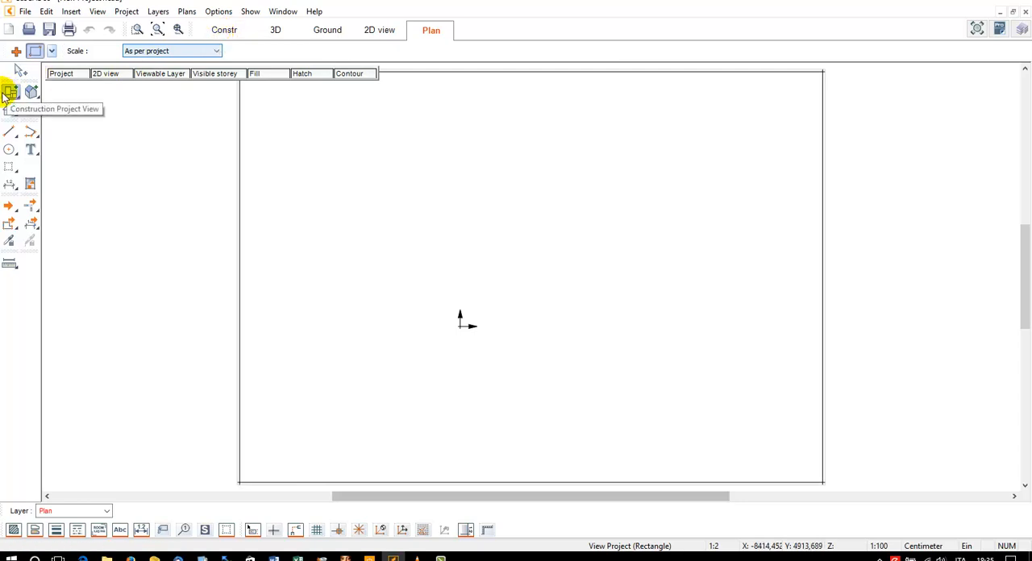
pyautogui.click(134, 52)
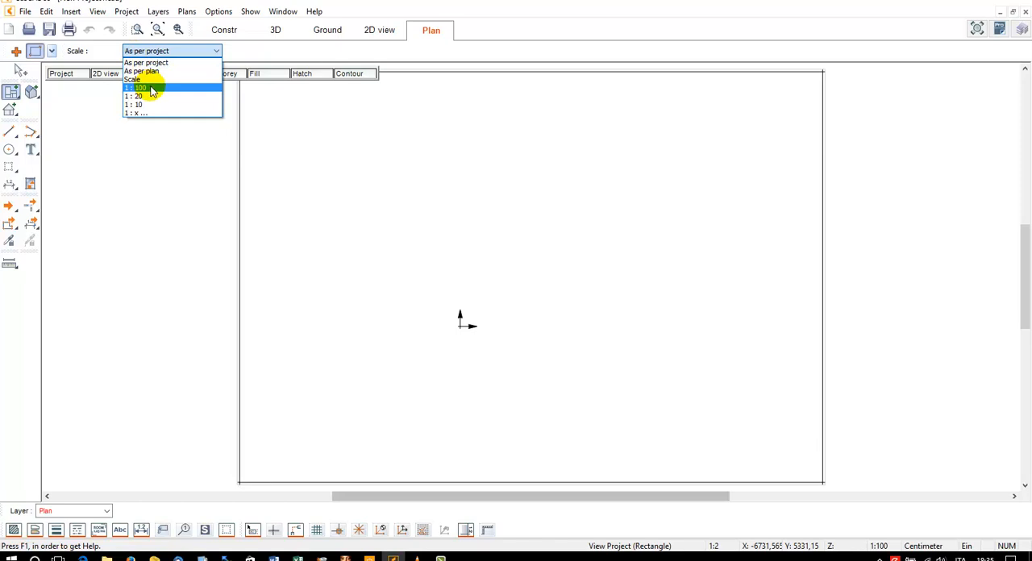
pyautogui.click(150, 89)
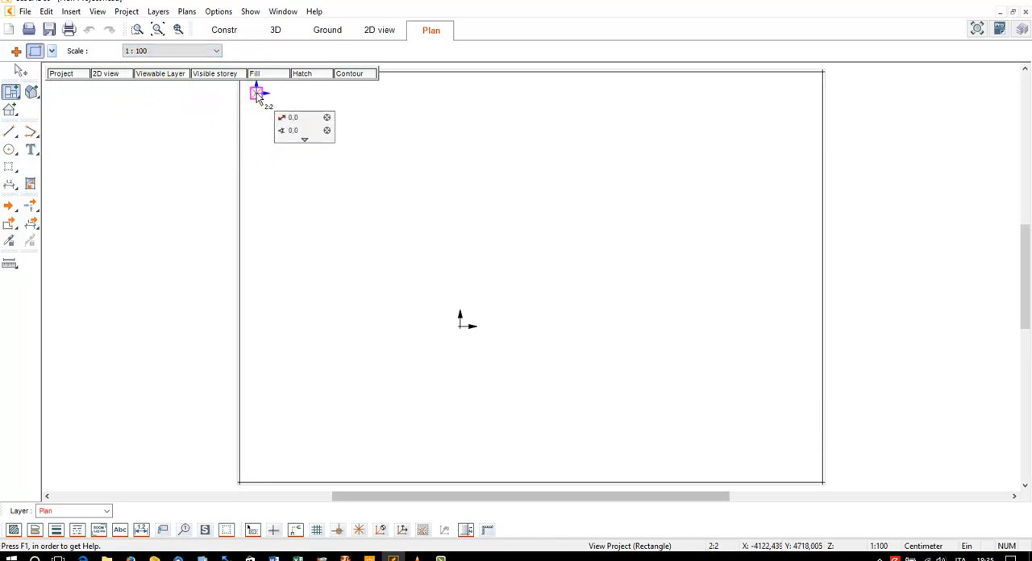
pyautogui.click(489, 246)
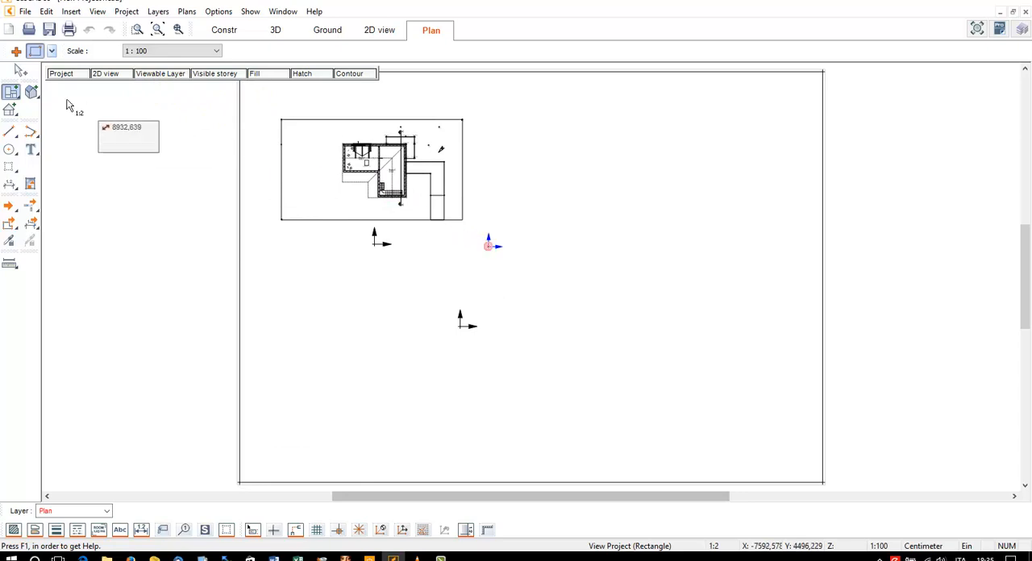
# Restrict the placed project view's visible storeys to Active, and uncover the drawing behind the storey dialog
pyautogui.click(19, 73)
pyautogui.click(420, 125)
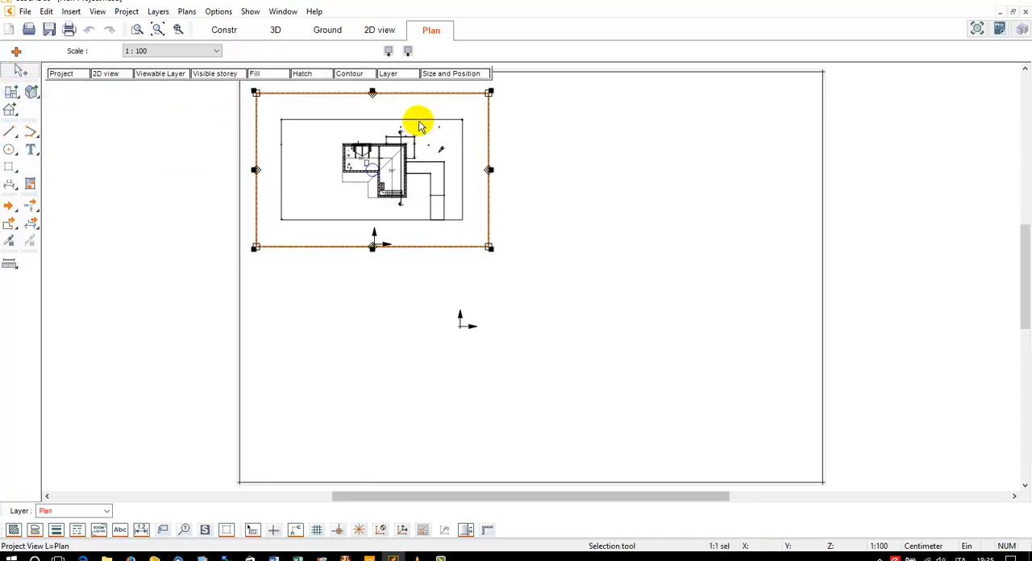
pyautogui.scroll(1, 403, 115)
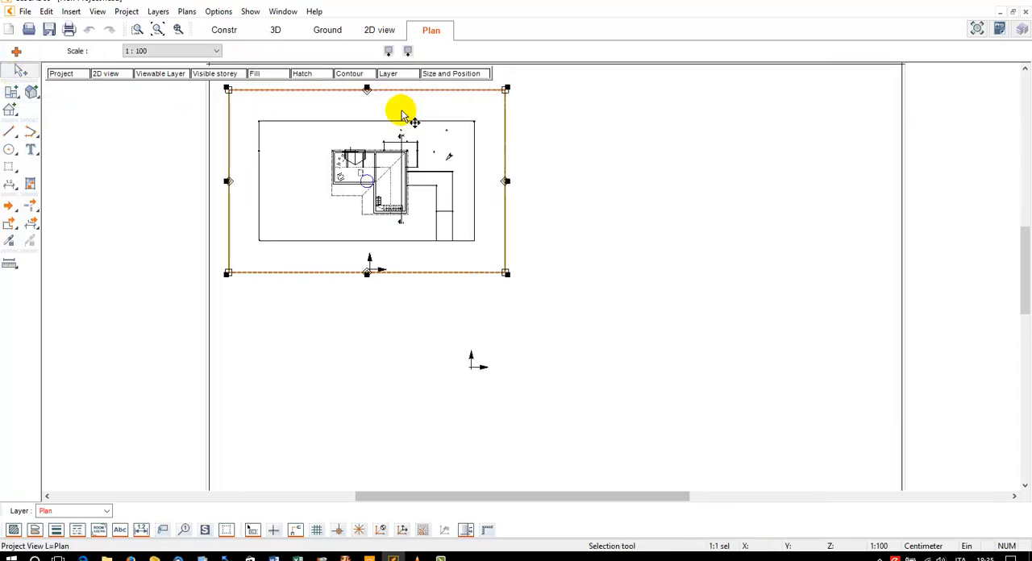
pyautogui.scroll(2, 403, 116)
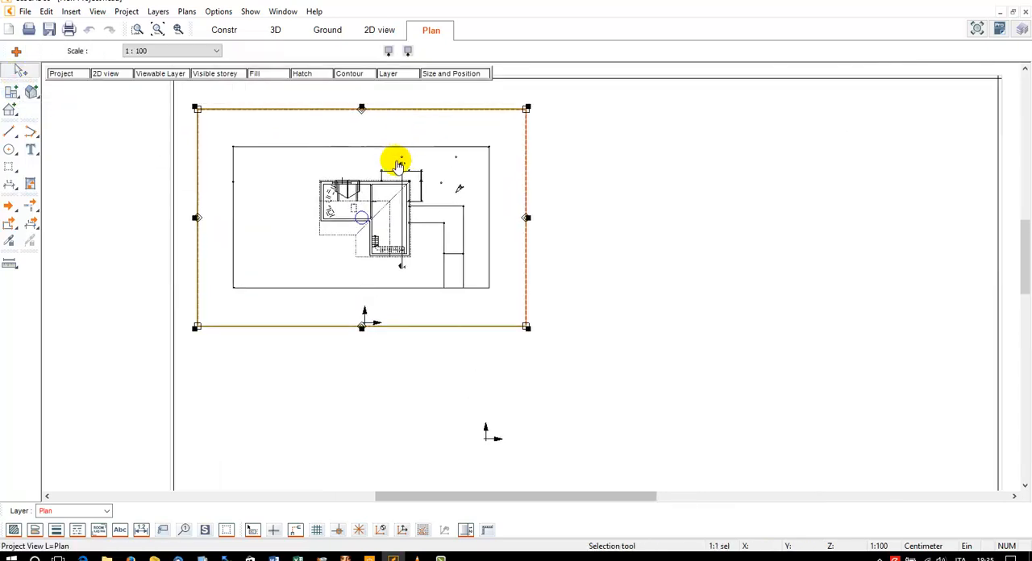
pyautogui.click(198, 76)
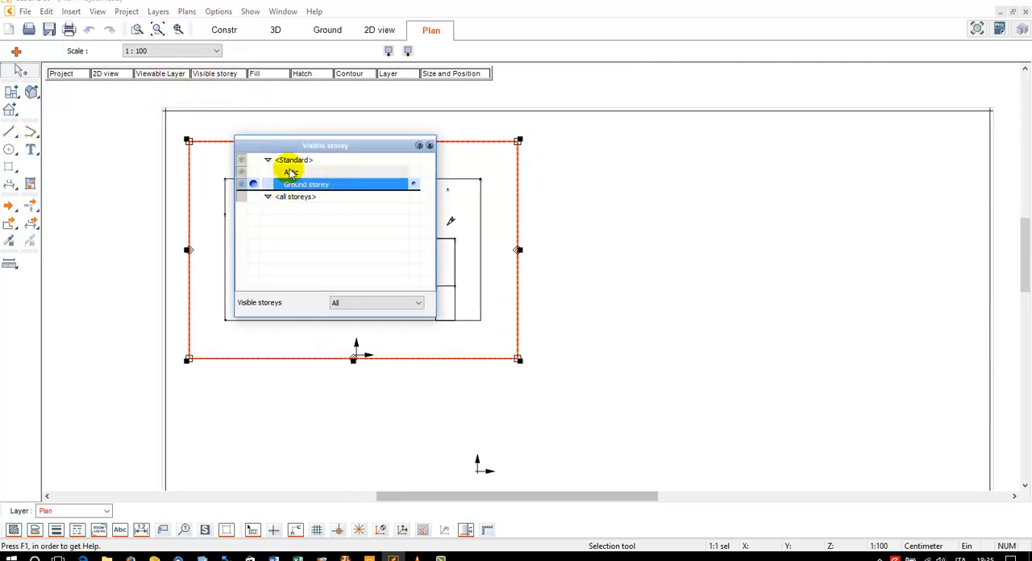
pyautogui.click(337, 308)
pyautogui.click(342, 323)
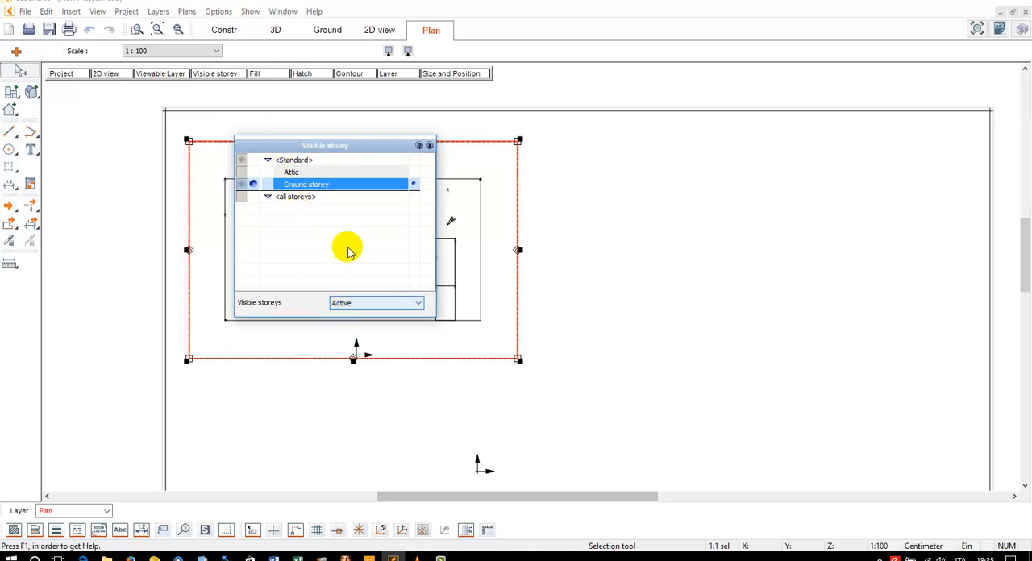
pyautogui.moveTo(360, 149); pyautogui.dragTo(614, 171)
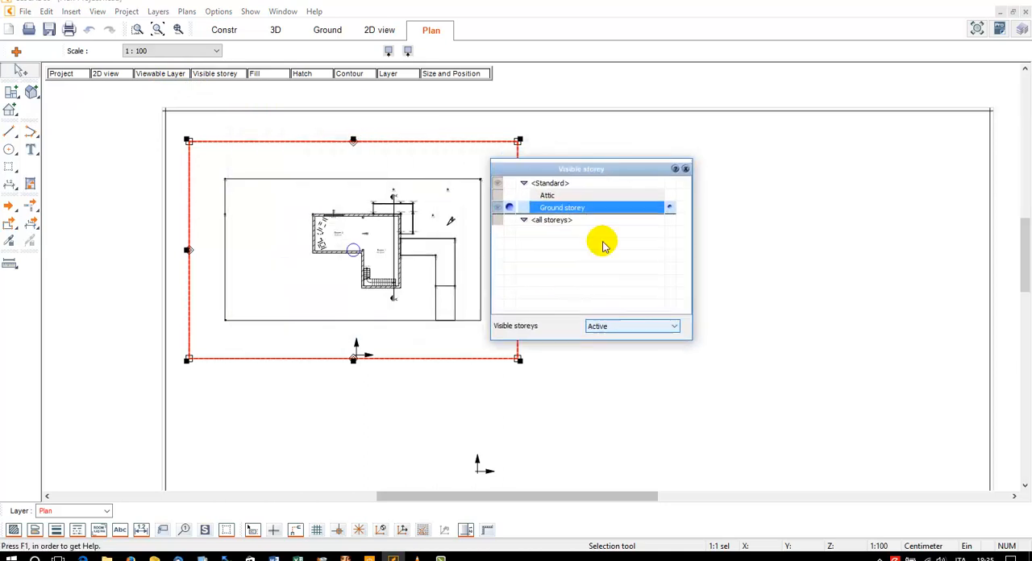
# Make the Attic the active storey in the placed project view, and switch back to the Ground storey
pyautogui.click(510, 196)
pyautogui.click(525, 196)
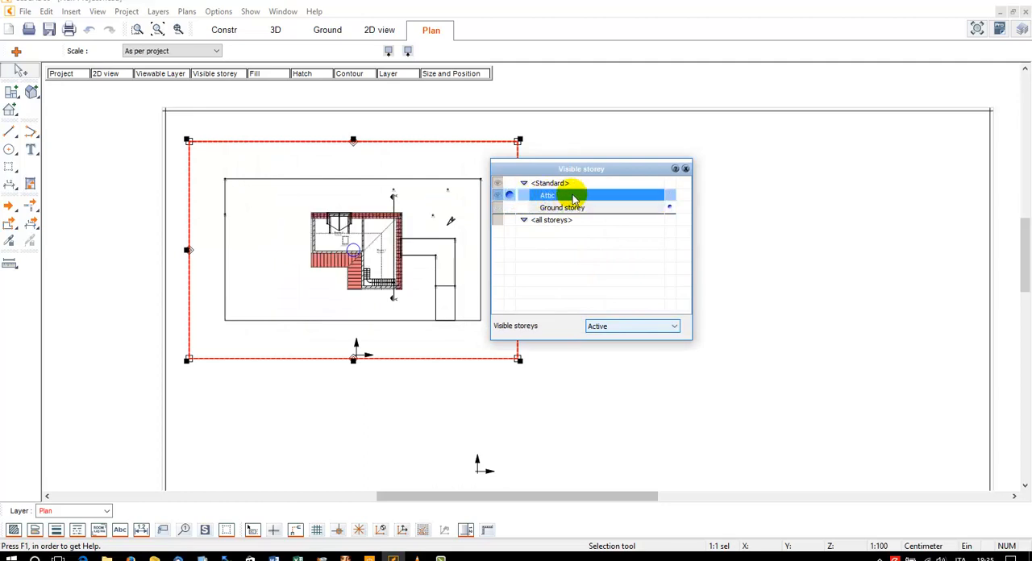
pyautogui.click(510, 208)
pyautogui.click(526, 208)
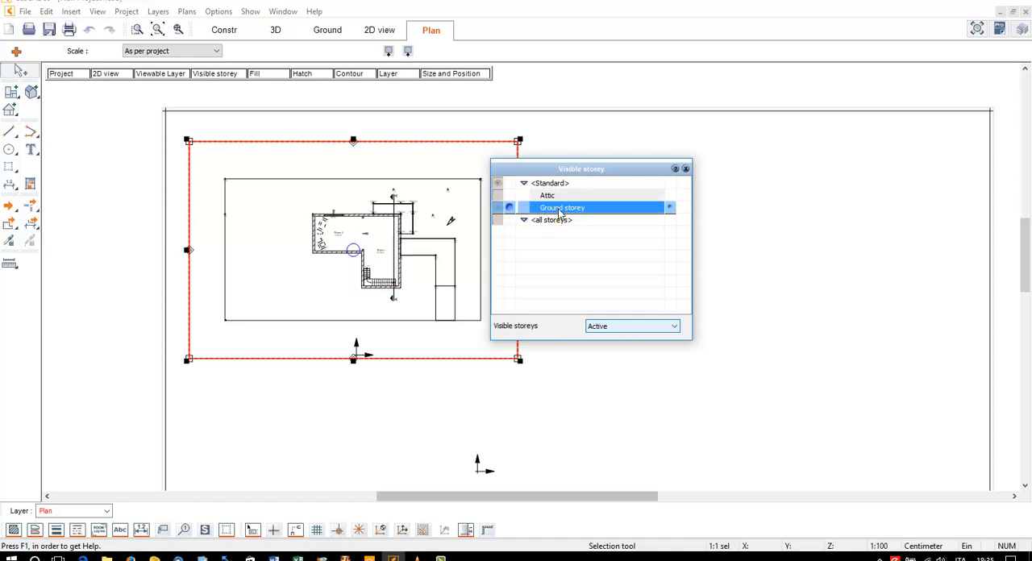
# Set the project view's visible storeys to All, and review its list of viewable layers
pyautogui.click(617, 326)
pyautogui.click(613, 342)
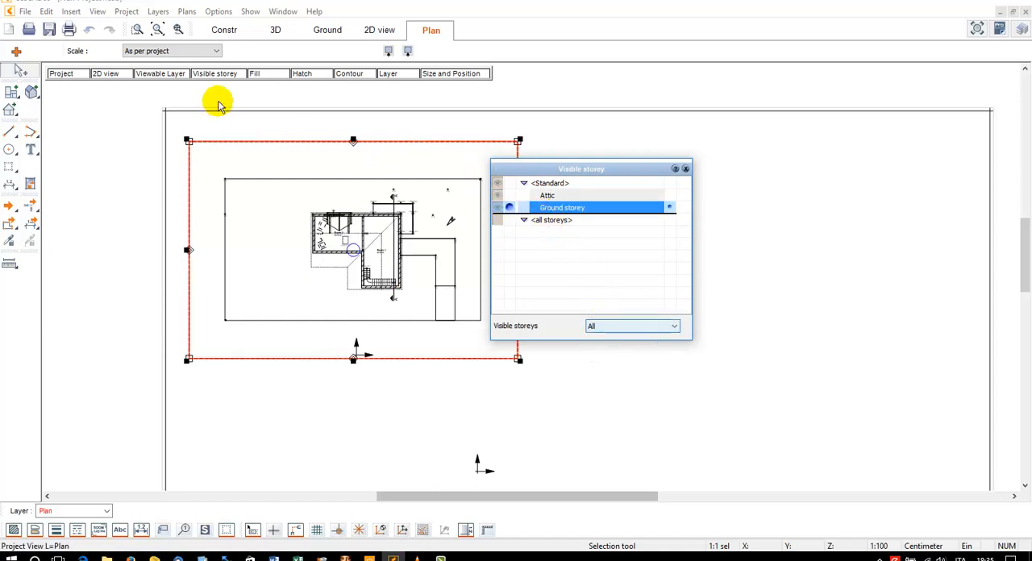
pyautogui.click(180, 75)
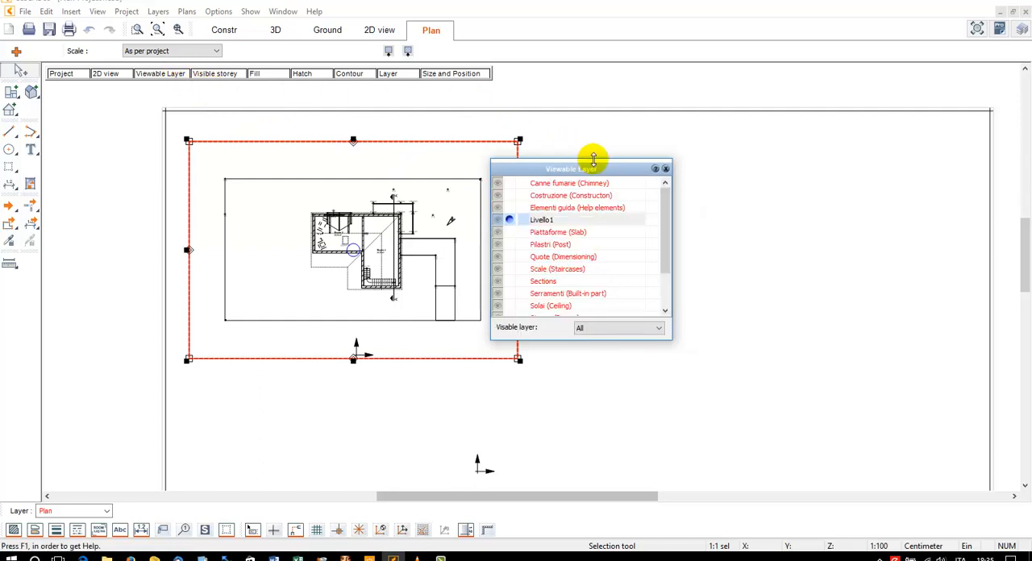
pyautogui.scroll(-2, 659, 225)
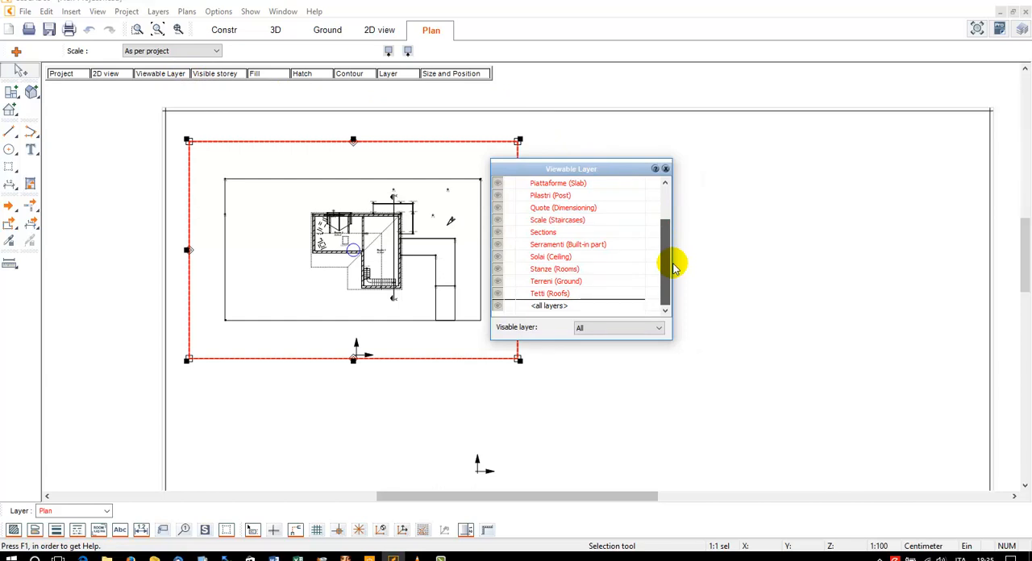
pyautogui.moveTo(674, 266); pyautogui.dragTo(666, 174)
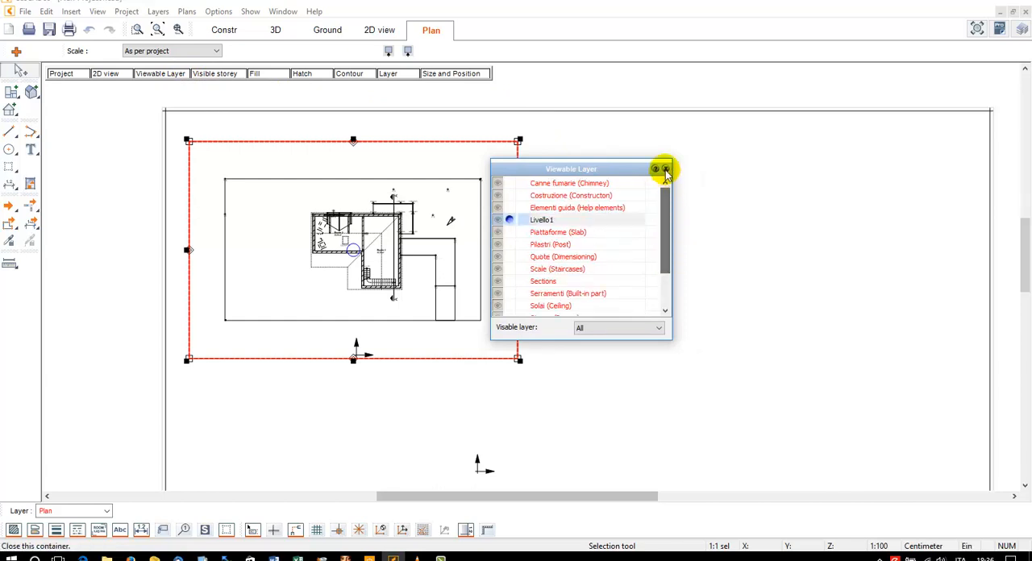
pyautogui.click(666, 169)
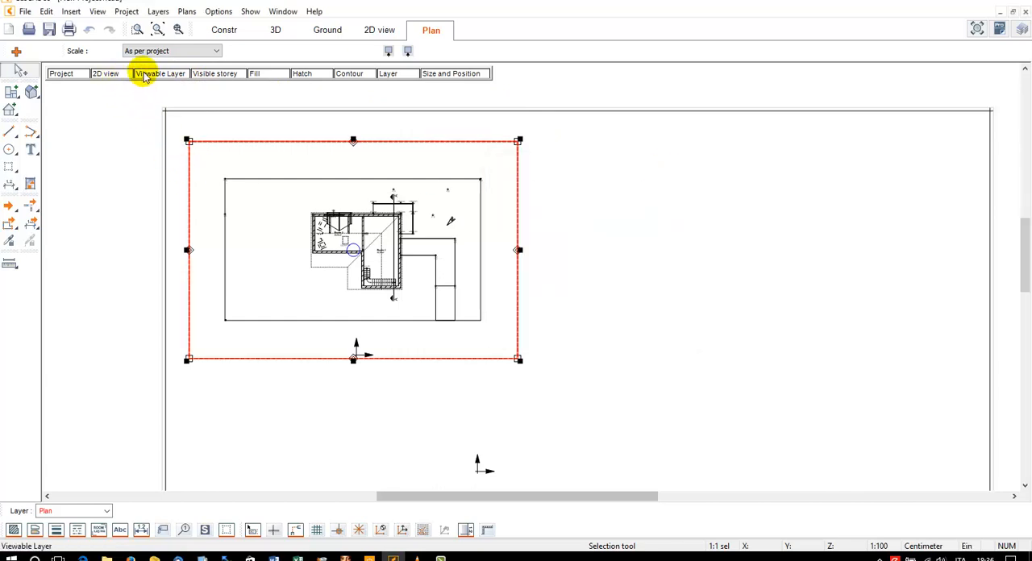
# Try the height lines in the project view's 2D view settings, switch them off again, and turn on the outside dimensions
pyautogui.click(83, 76)
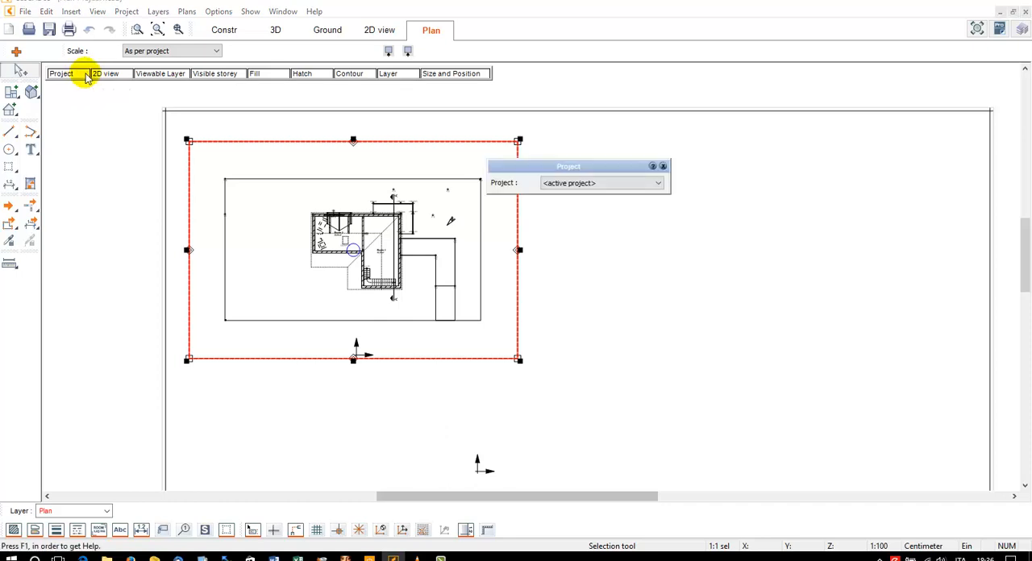
pyautogui.click(104, 75)
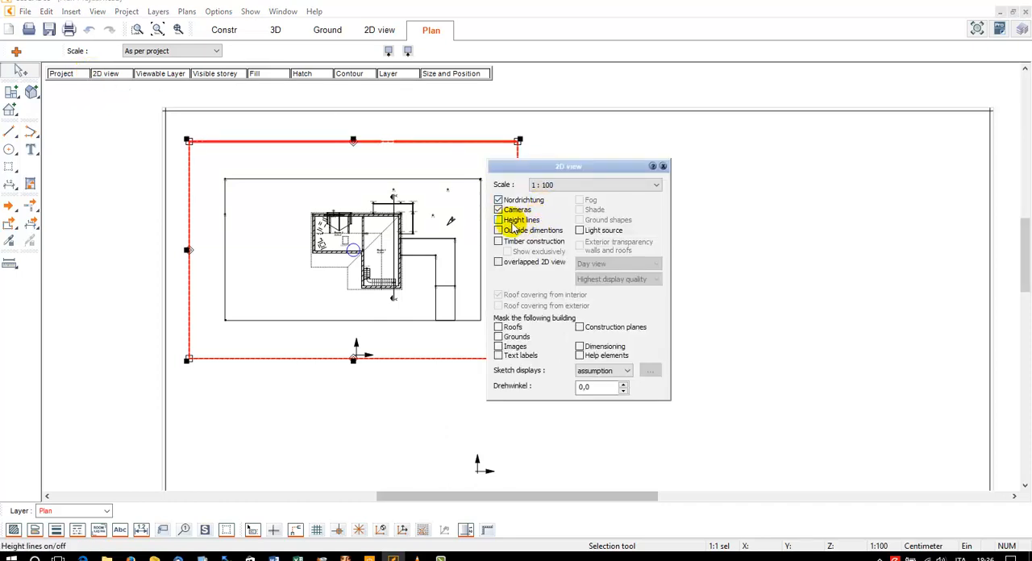
pyautogui.click(499, 220)
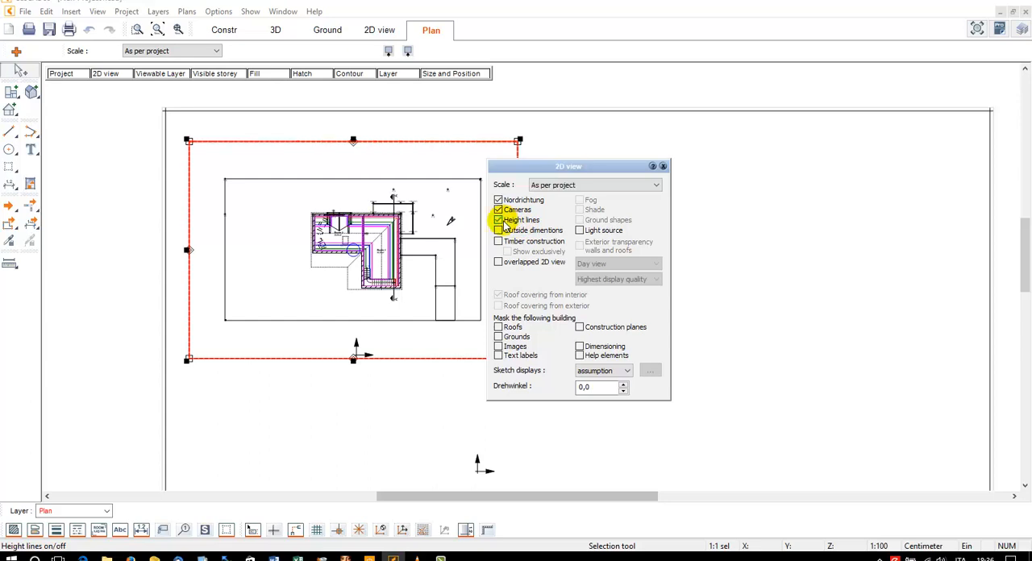
pyautogui.click(499, 221)
pyautogui.click(499, 231)
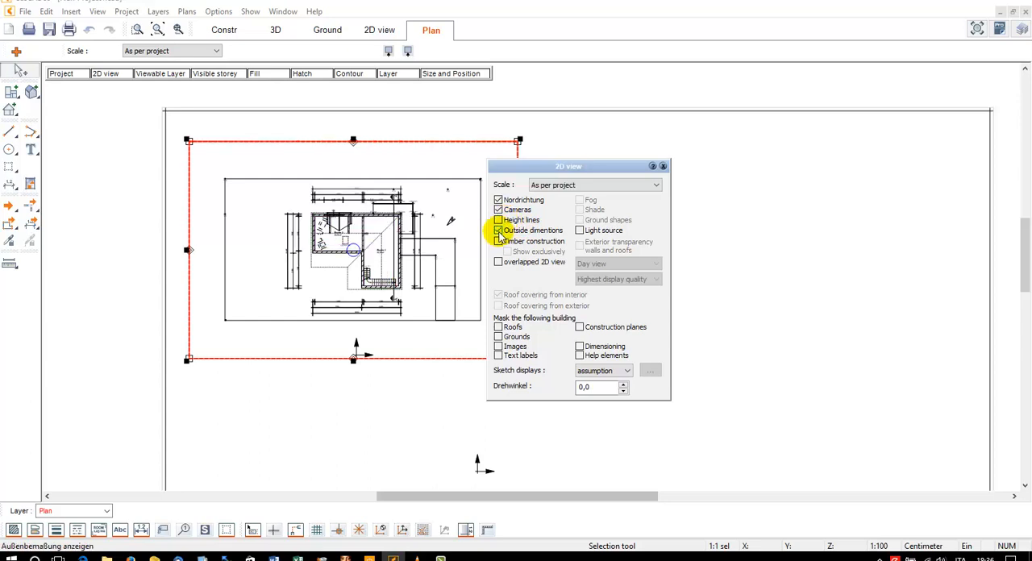
pyautogui.click(579, 143)
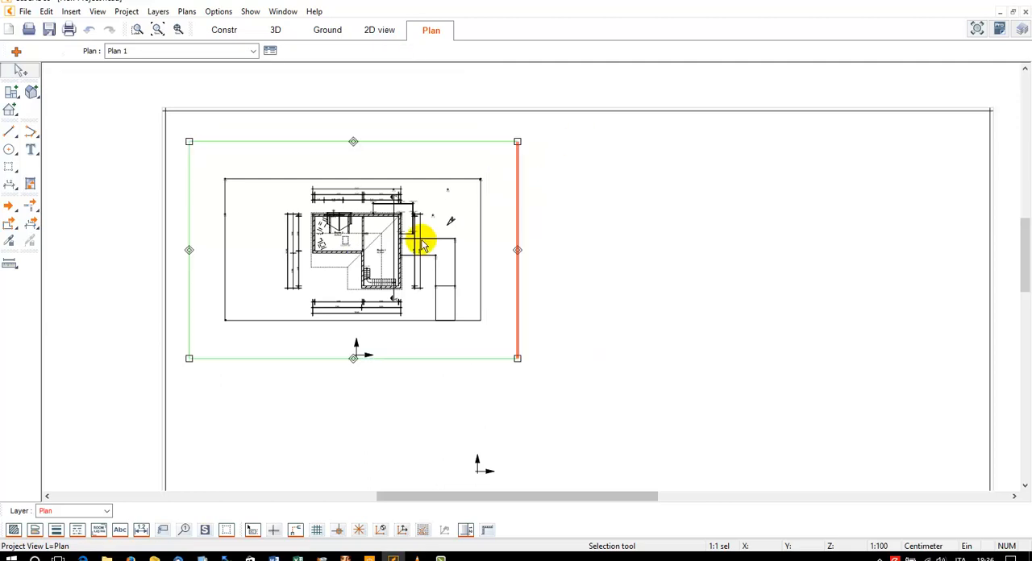
# Examine the dimensions around the placed floor plan and compare them with the construction drawing
pyautogui.scroll(2, 420, 240)
pyautogui.scroll(1, 388, 260)
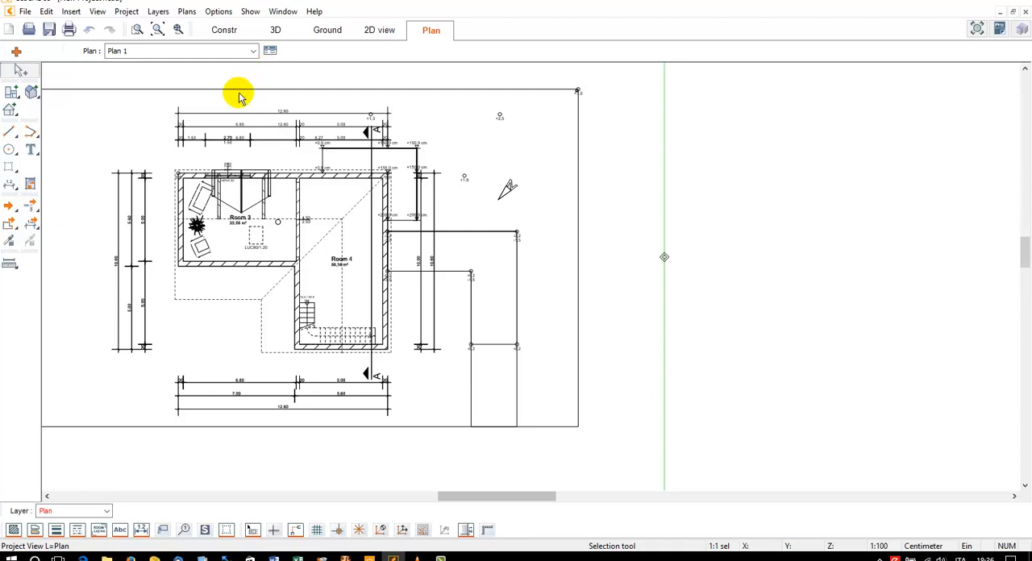
pyautogui.click(225, 32)
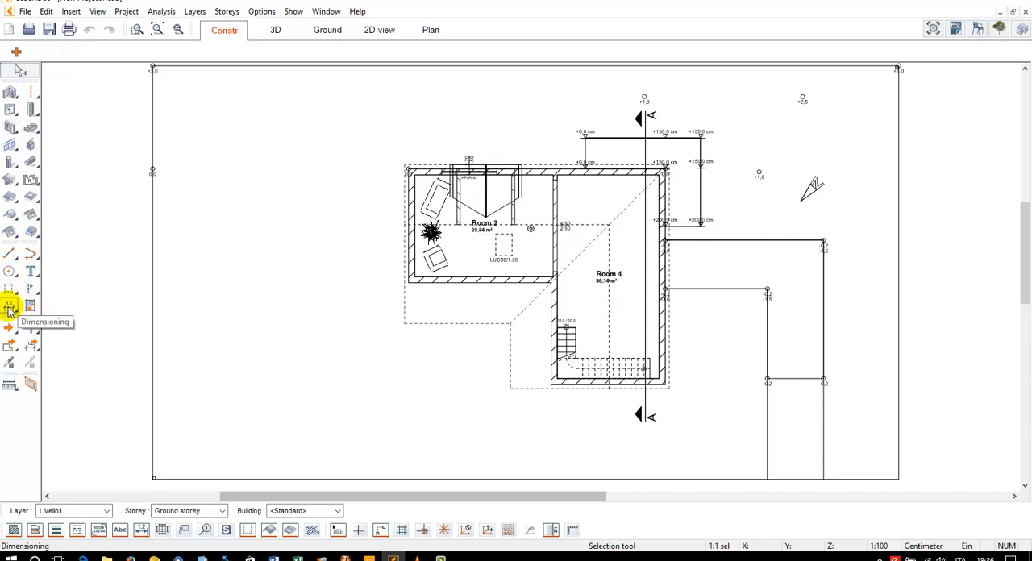
pyautogui.click(421, 29)
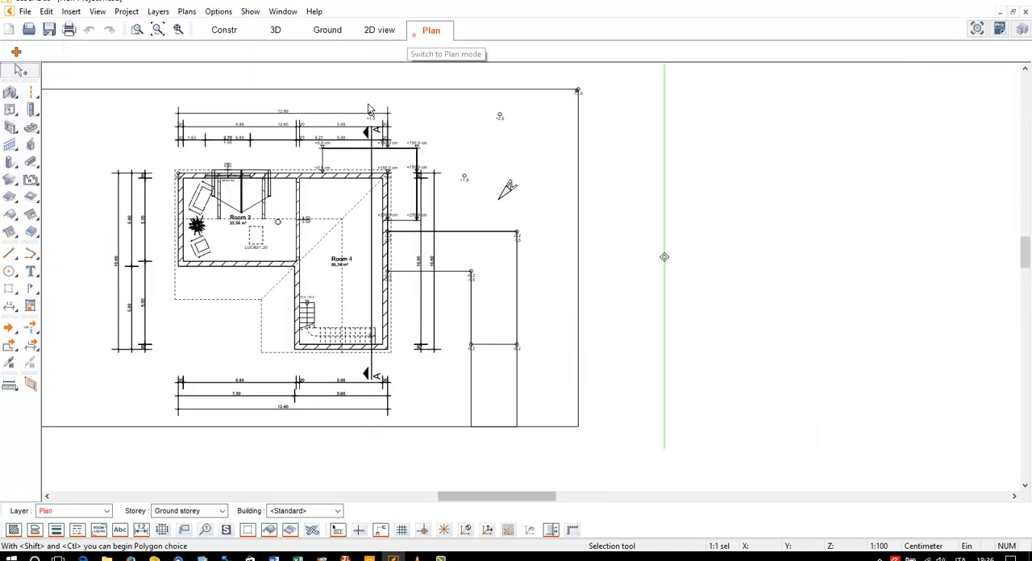
pyautogui.scroll(-6, 373, 119)
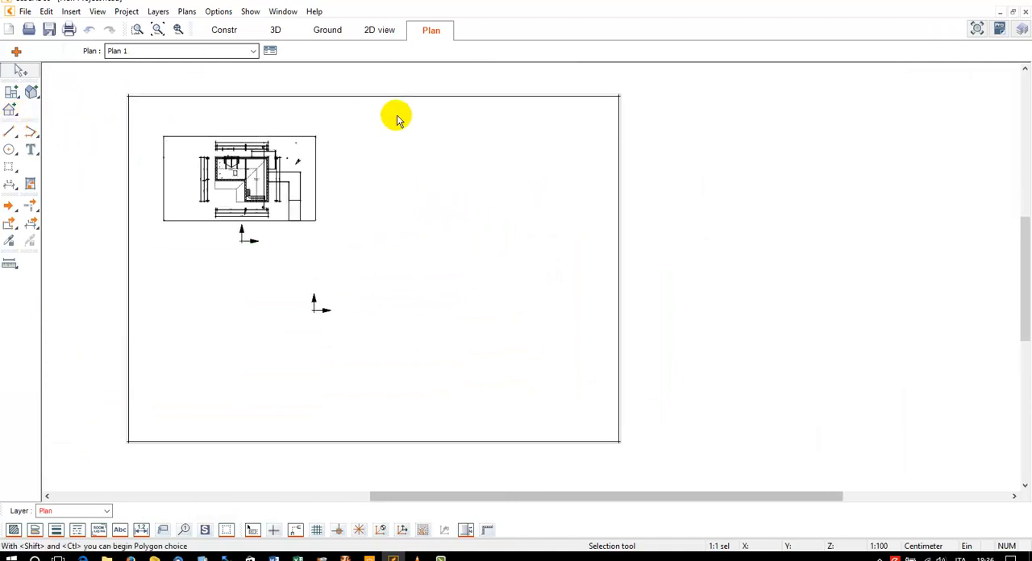
# Place the section view A--A at scale 1:50 in a rectangle across the upper-right part of the plan sheet
pyautogui.click(10, 107)
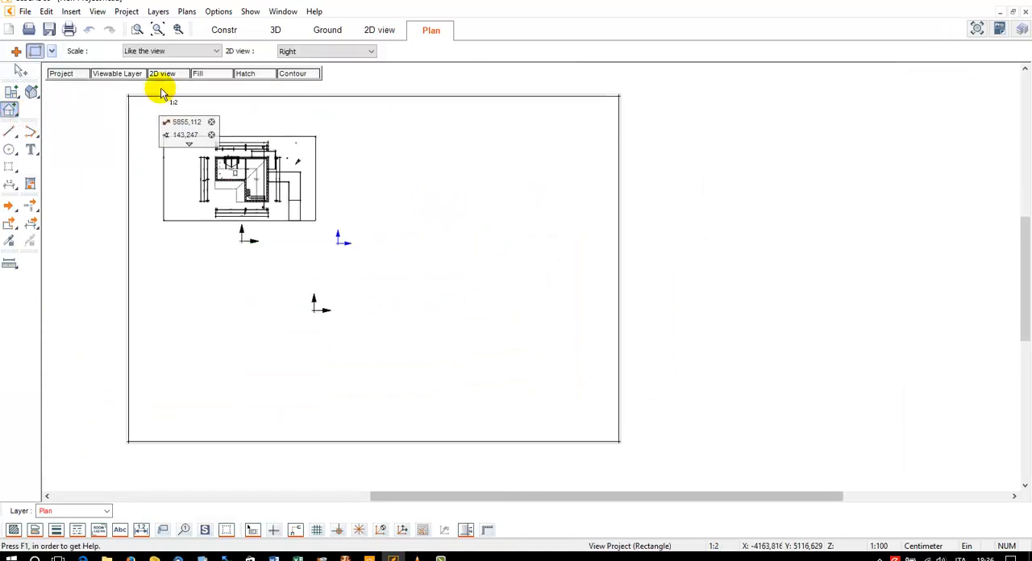
pyautogui.click(289, 53)
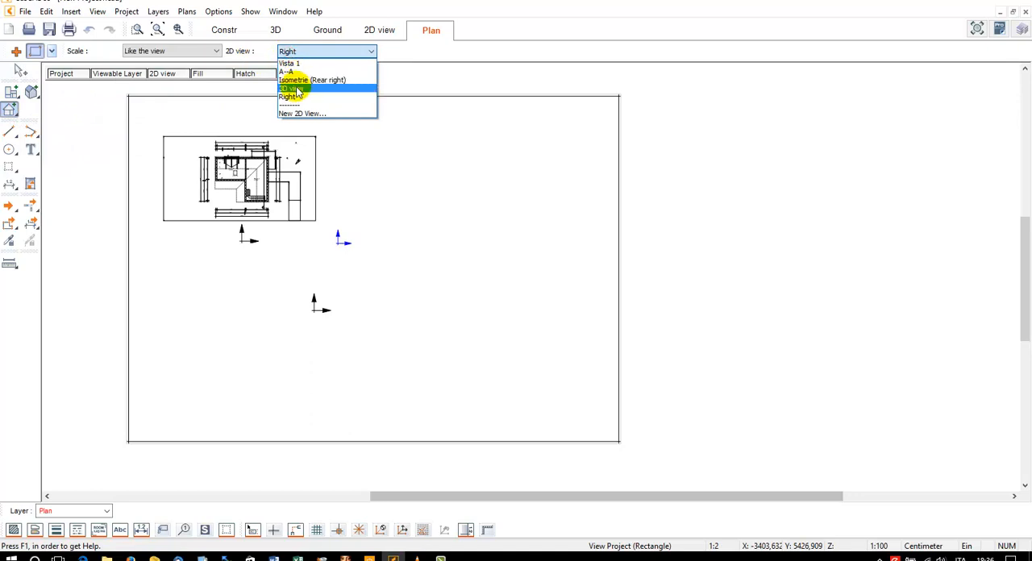
pyautogui.click(291, 71)
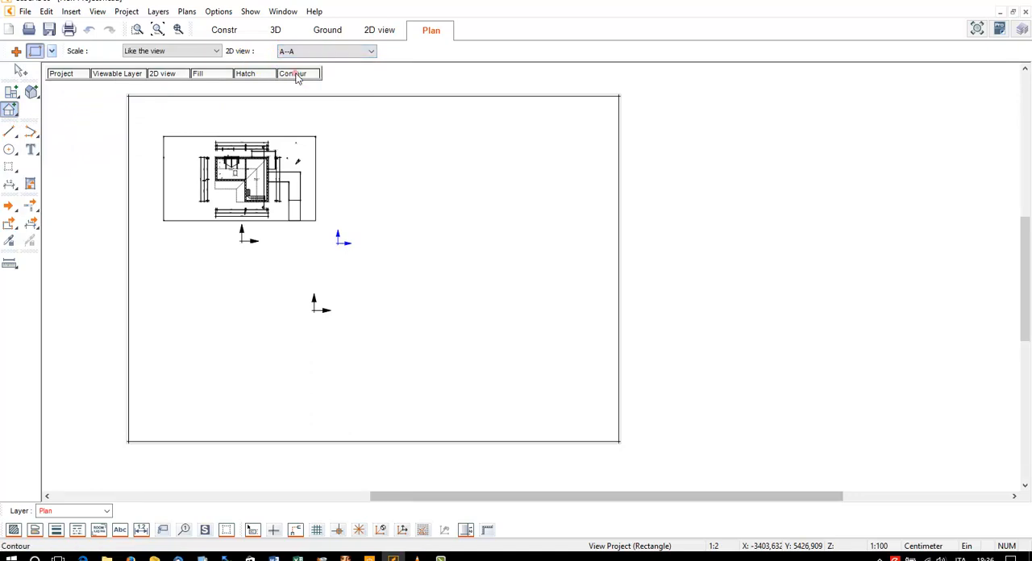
pyautogui.click(144, 51)
pyautogui.click(138, 121)
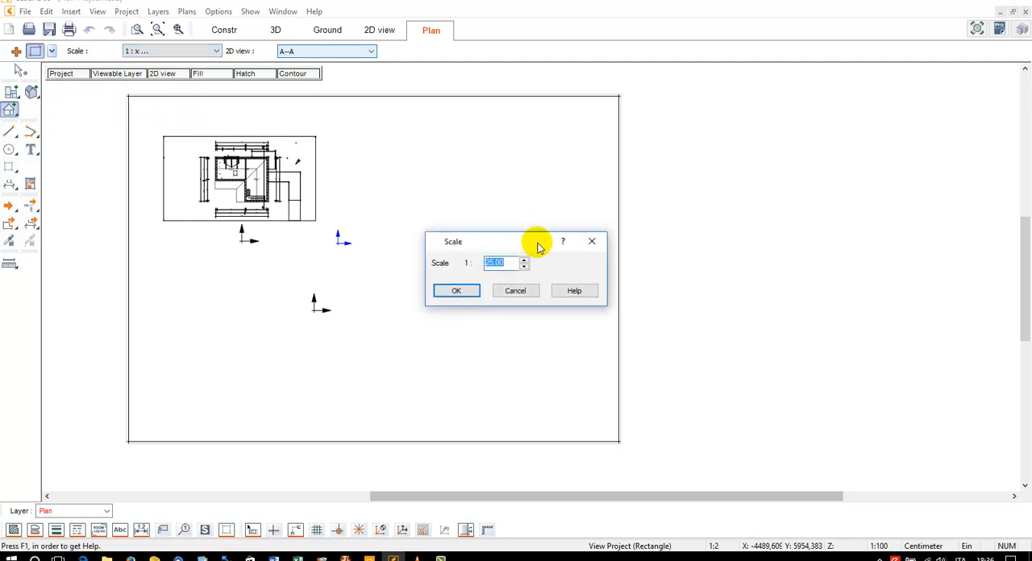
pyautogui.write('50')
pyautogui.click(458, 290)
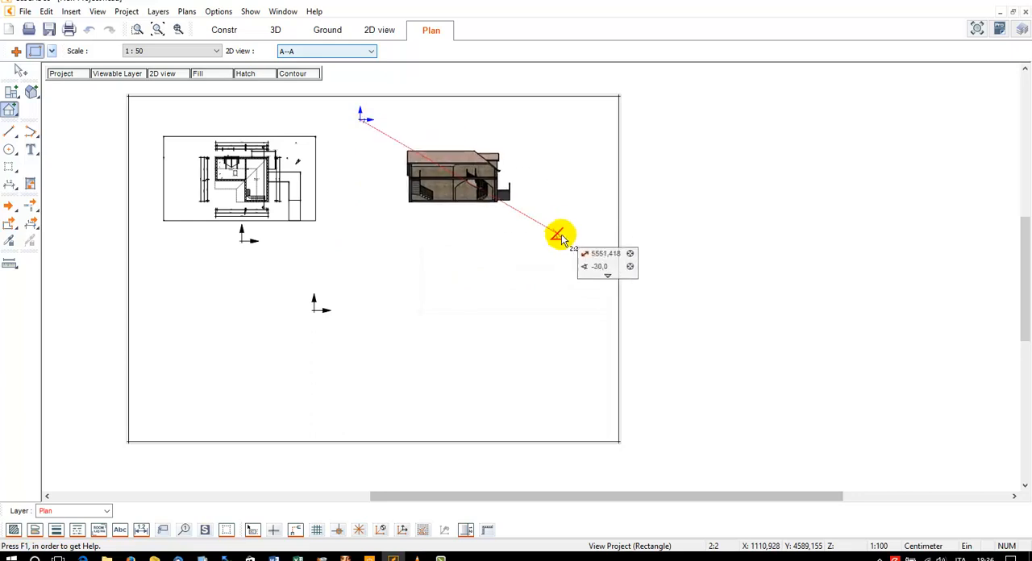
pyautogui.click(568, 249)
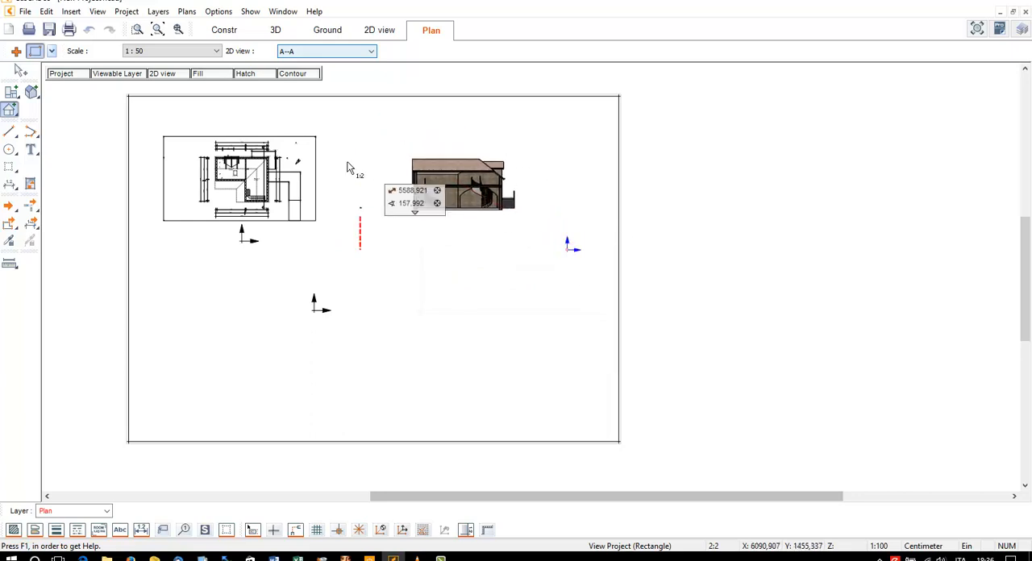
# Reposition the section drawing inside its view frame, trying the frame's left edge and settling just right of its centre
pyautogui.click(19, 71)
pyautogui.click(442, 176)
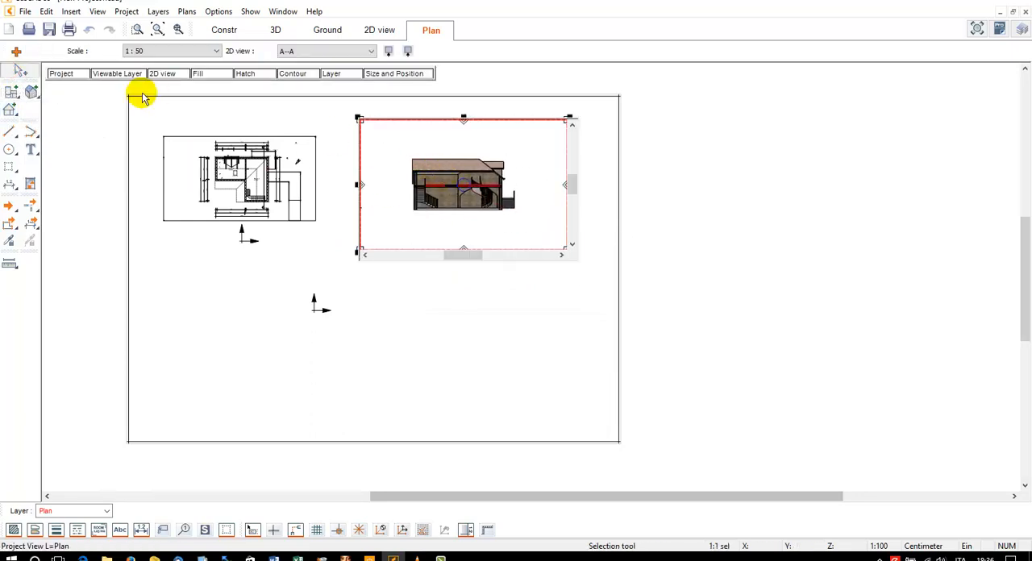
pyautogui.moveTo(465, 162)
pyautogui.mouseDown()
pyautogui.moveTo(357, 157)
pyautogui.moveTo(404, 154)
pyautogui.mouseUp()
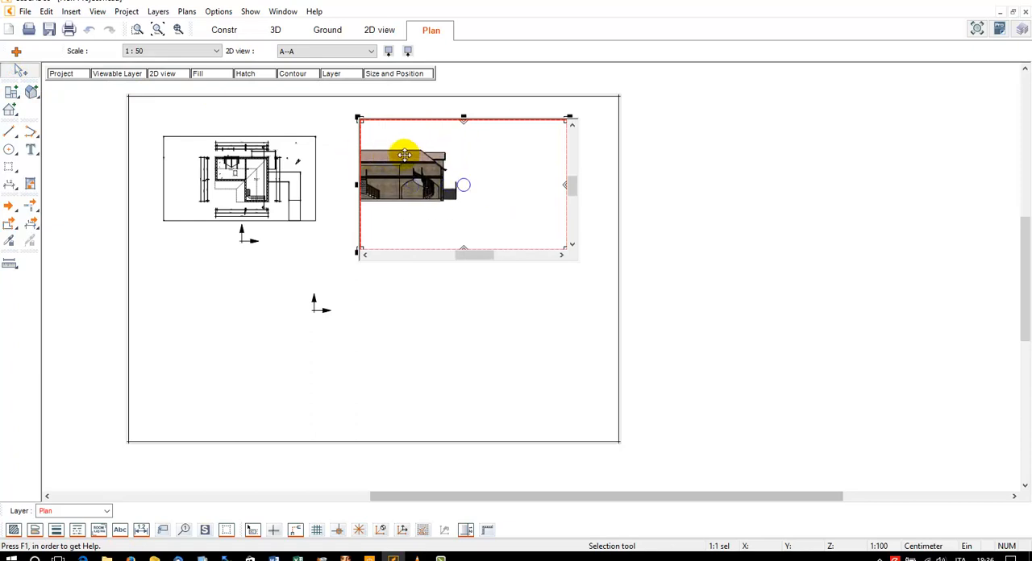
pyautogui.click(452, 289)
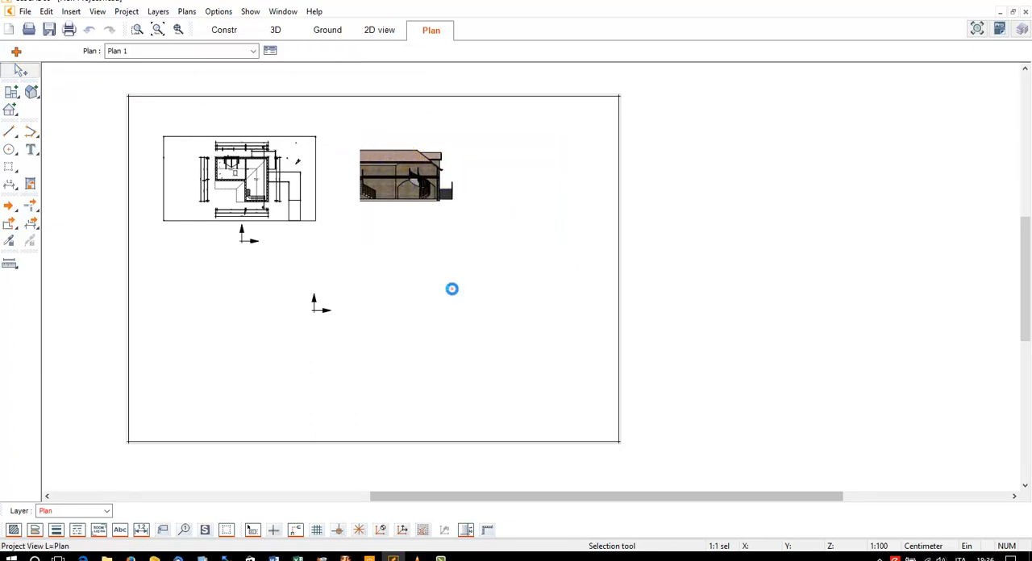
pyautogui.doubleClick(412, 178)
pyautogui.moveTo(412, 177)
pyautogui.mouseDown()
pyautogui.moveTo(433, 110)
pyautogui.moveTo(516, 185)
pyautogui.moveTo(482, 202)
pyautogui.moveTo(411, 154)
pyautogui.moveTo(484, 175)
pyautogui.moveTo(469, 179)
pyautogui.moveTo(503, 194)
pyautogui.moveTo(478, 193)
pyautogui.mouseUp()
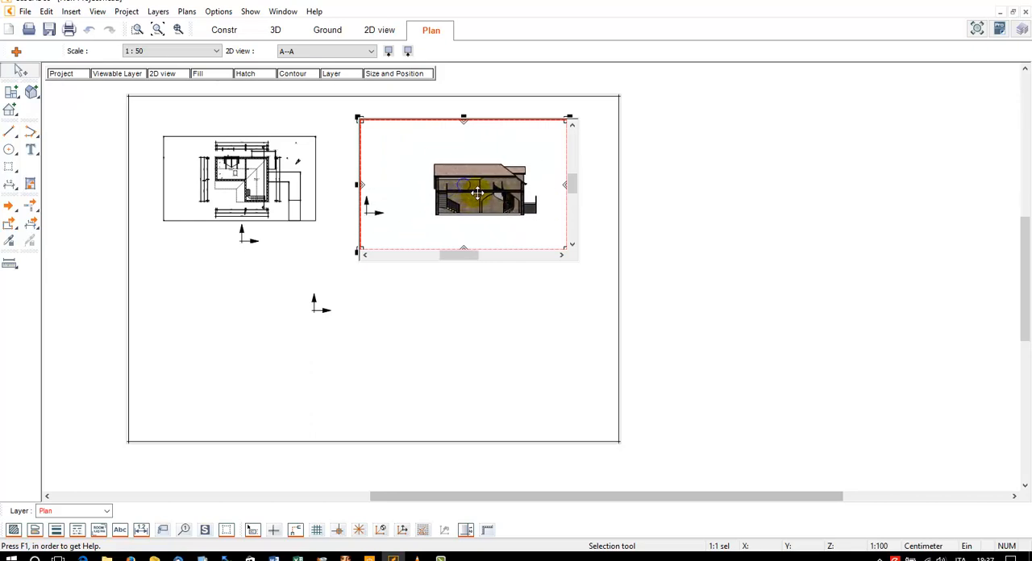
pyautogui.click(511, 282)
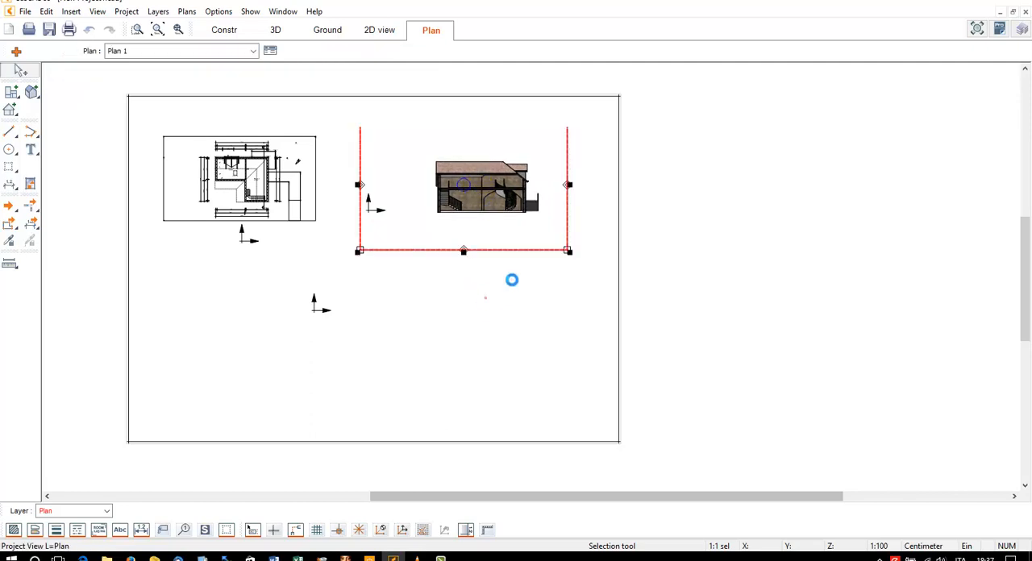
# Widen the section view's frame slightly by moving its right edge outward
pyautogui.click(513, 232)
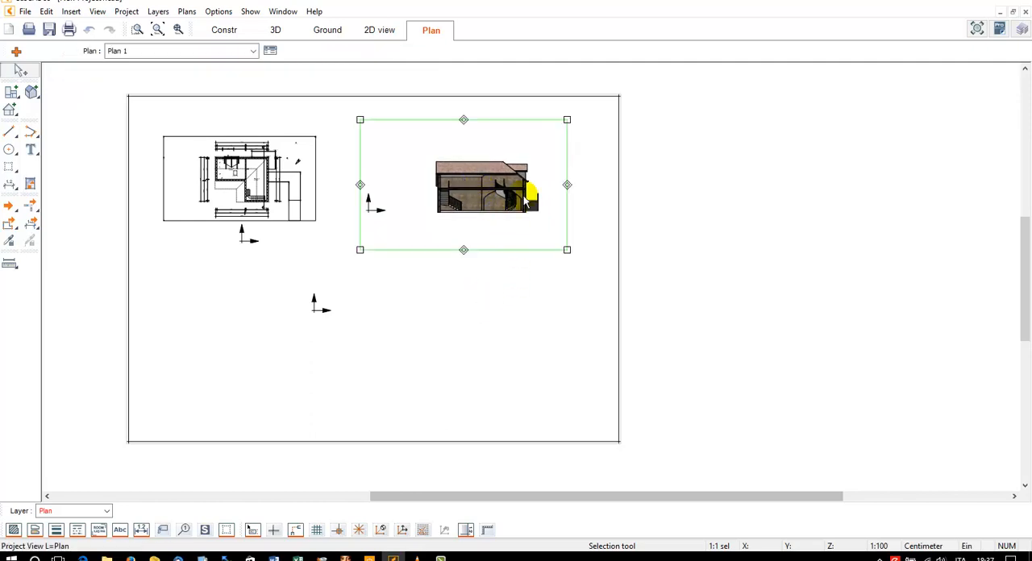
pyautogui.click(561, 186)
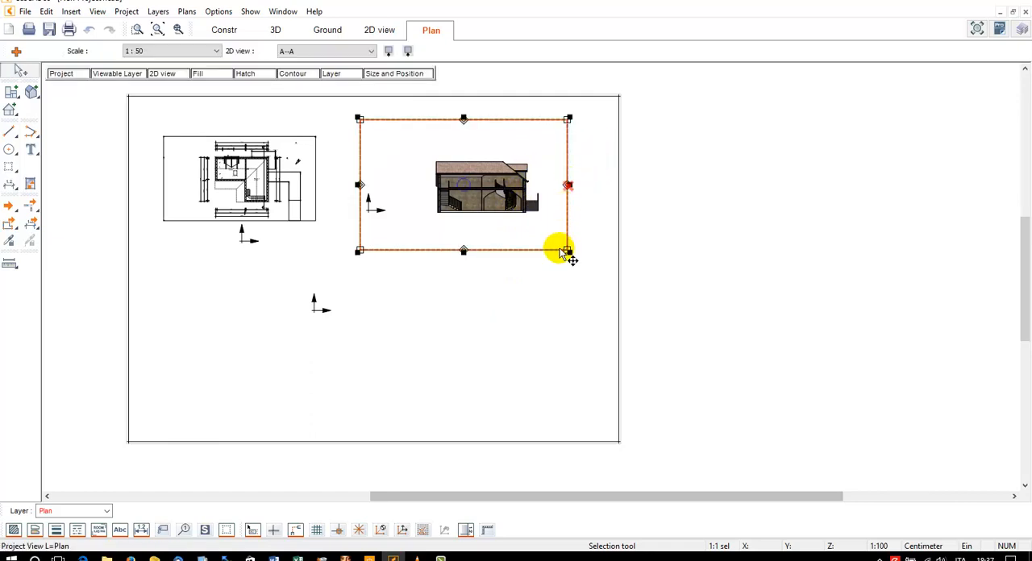
pyautogui.click(565, 251)
pyautogui.click(570, 186)
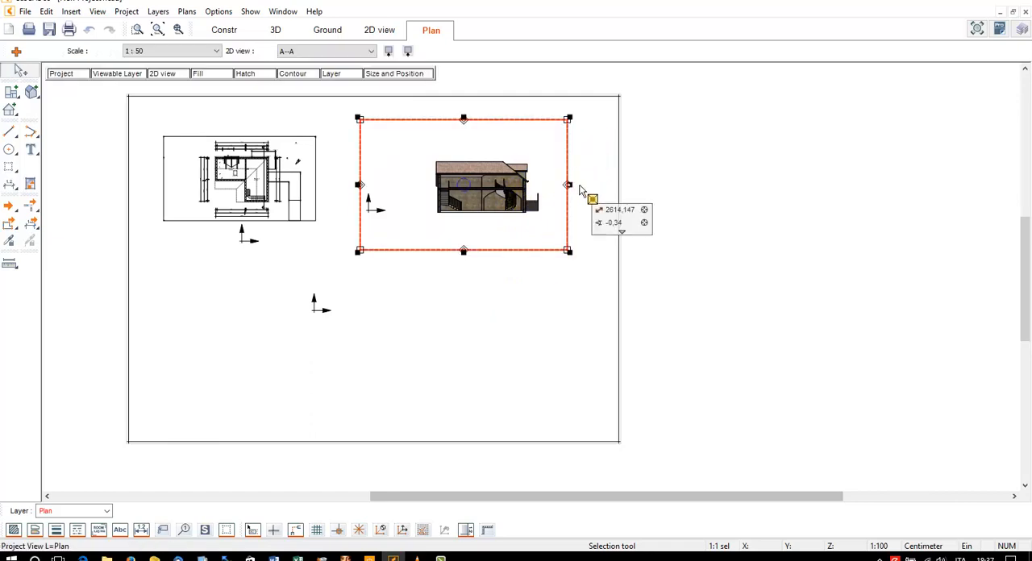
pyautogui.click(589, 185)
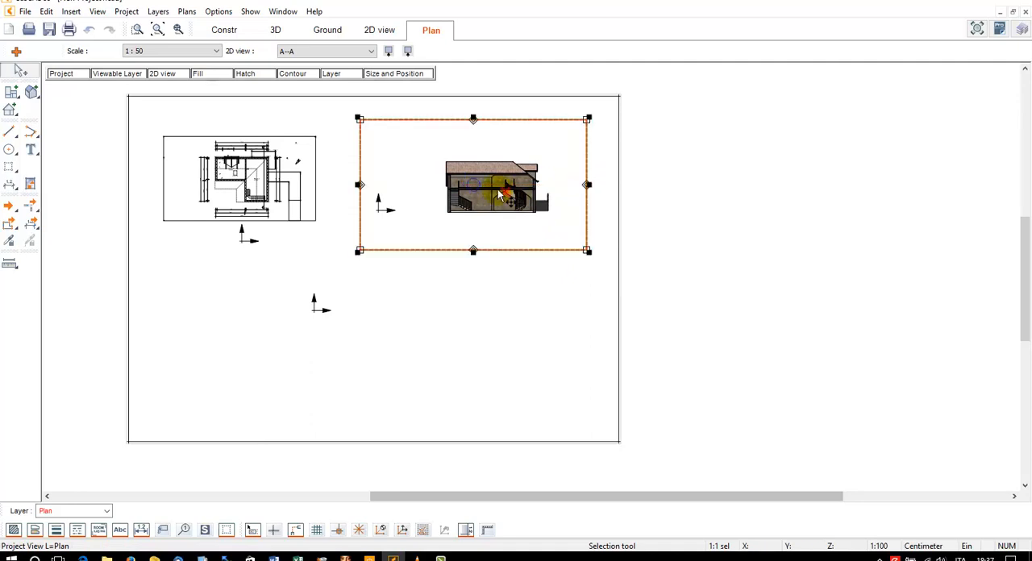
# Move the section view's frame slightly to the left, and shift the drawing inside it closer to the centre
pyautogui.click(499, 189)
pyautogui.click(493, 190)
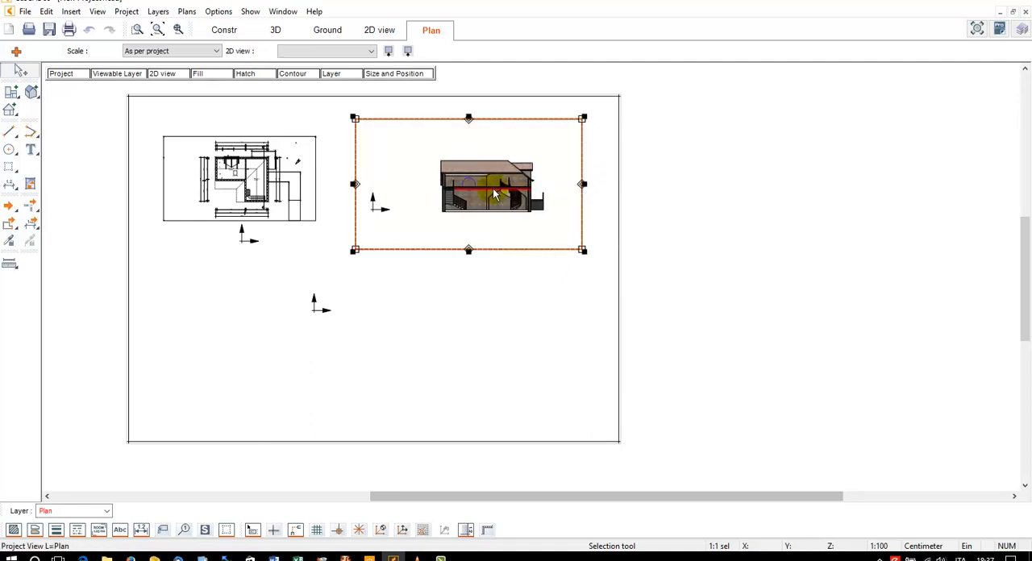
pyautogui.doubleClick(493, 190)
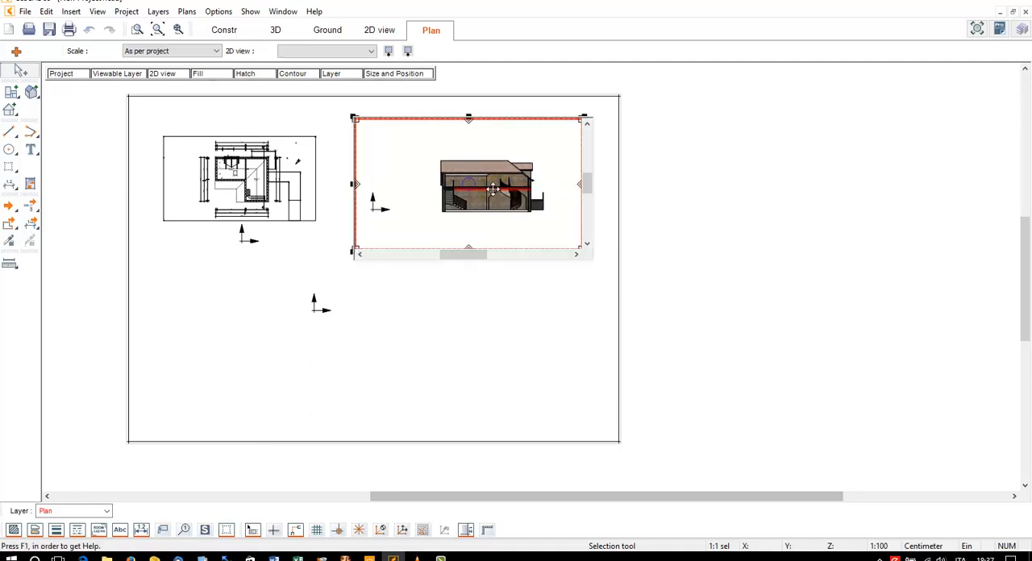
pyautogui.click(501, 300)
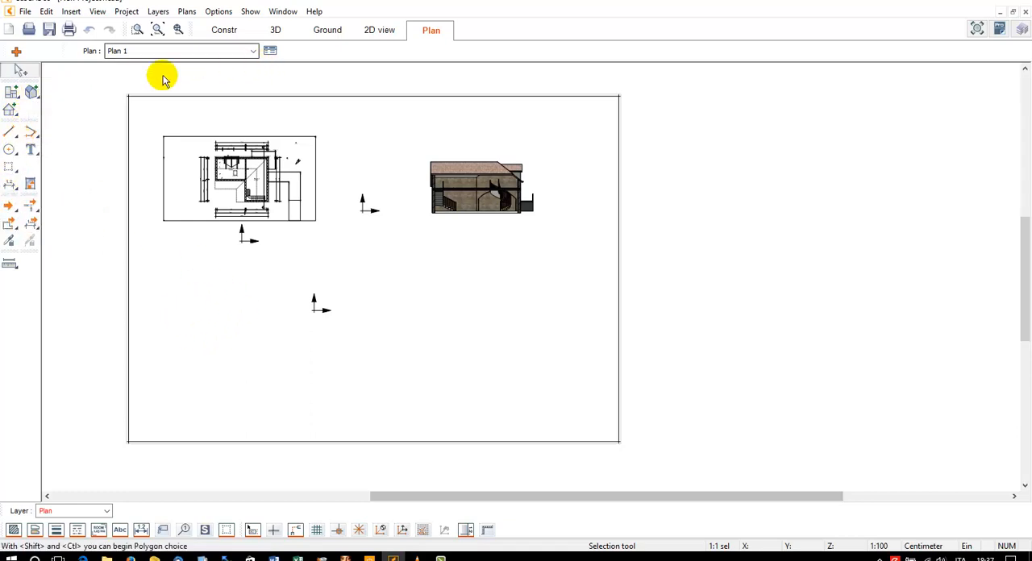
# Place the Isometrie (Rear right) view at scale 1:100 in a rectangle across the lower-left part of the plan sheet
pyautogui.click(317, 50)
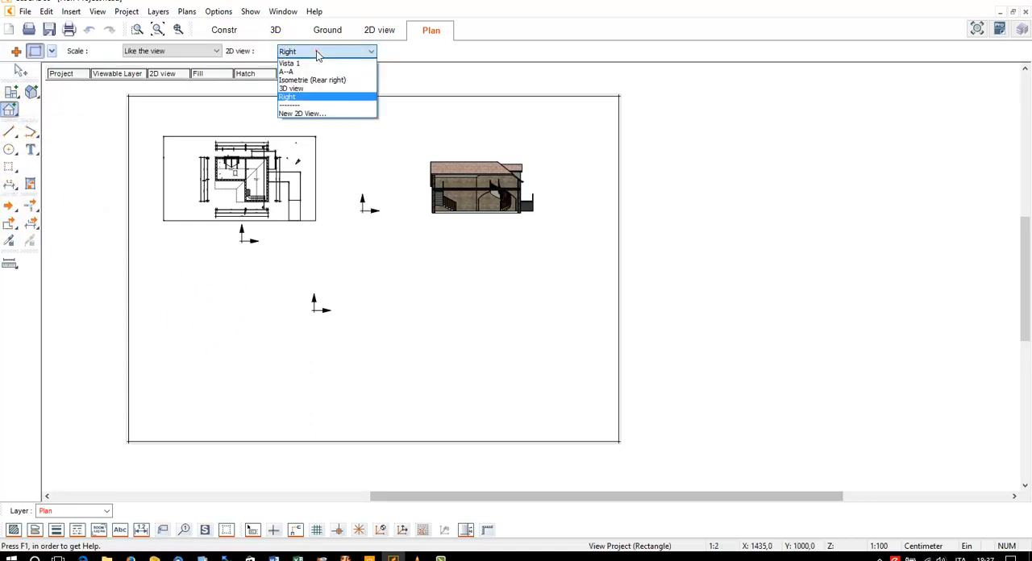
pyautogui.click(314, 80)
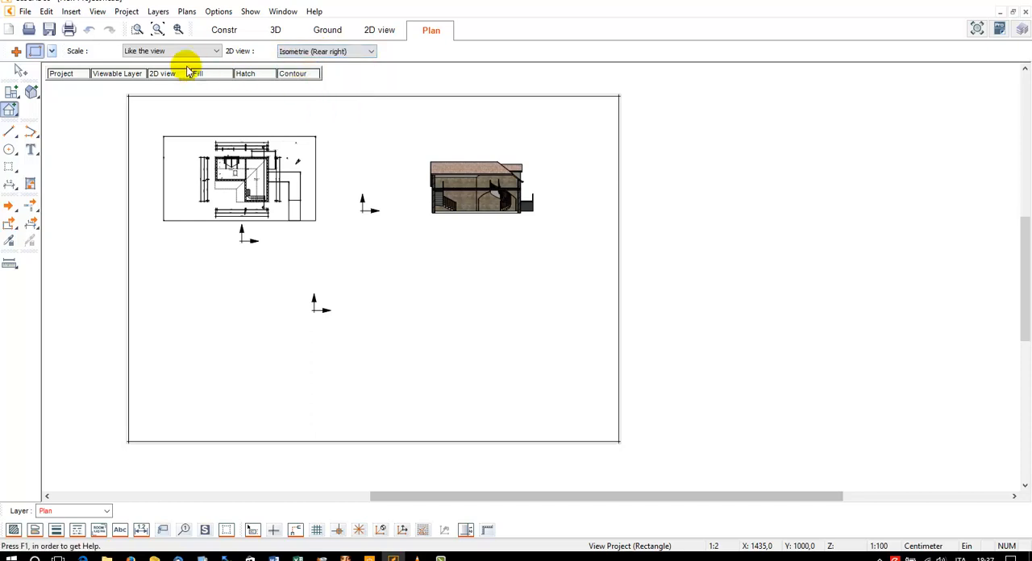
pyautogui.click(158, 51)
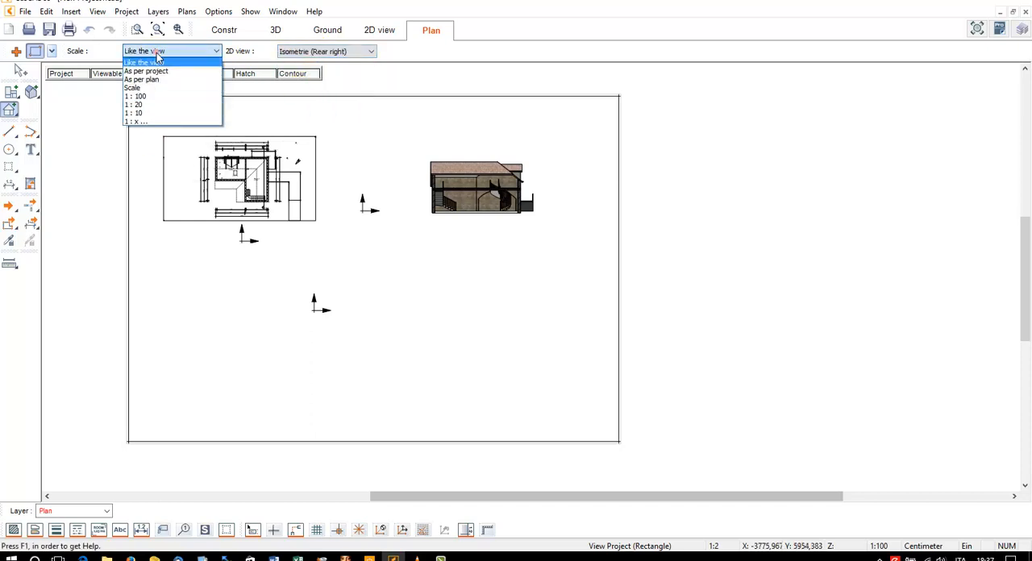
pyautogui.click(162, 96)
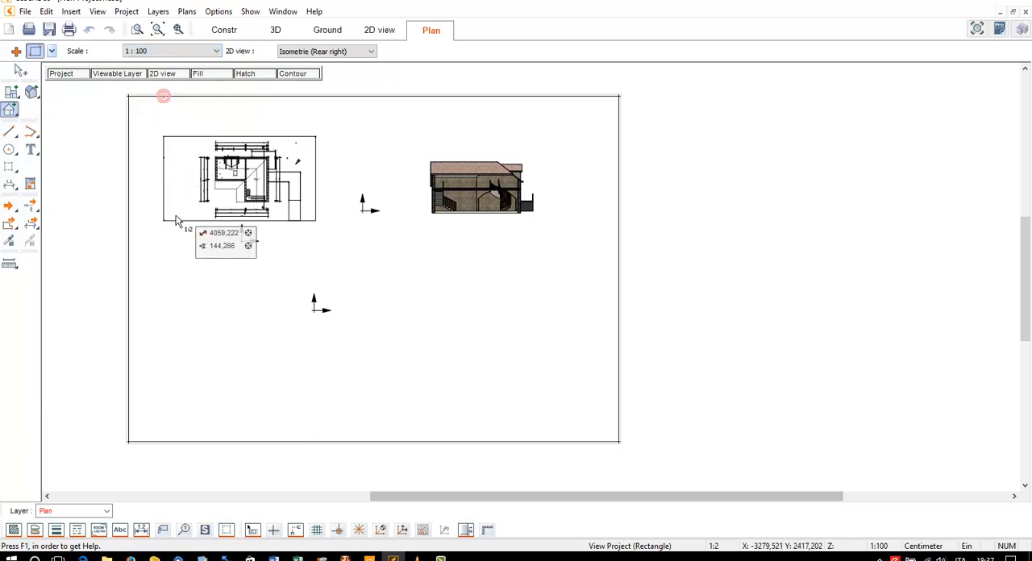
pyautogui.click(161, 240)
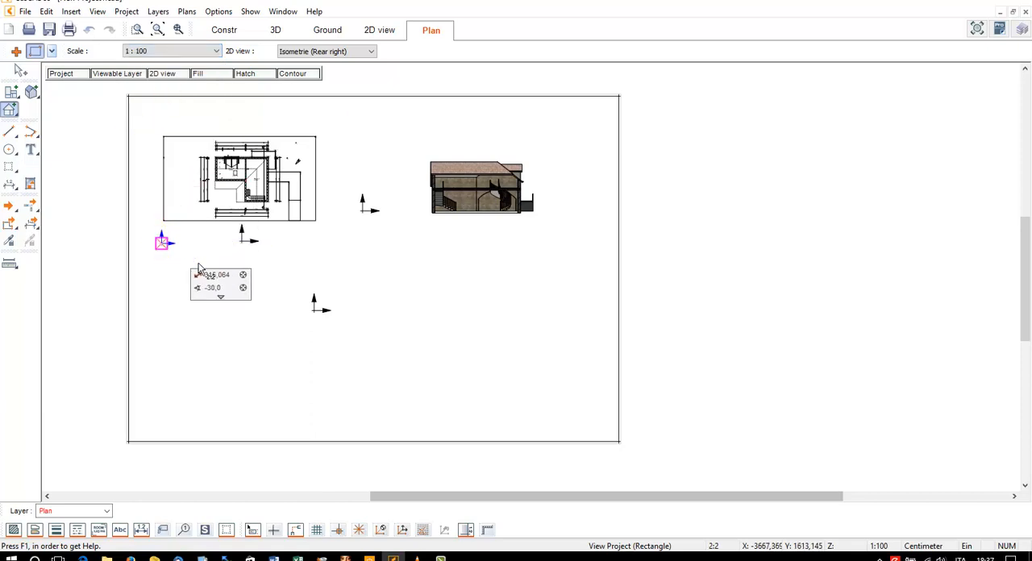
pyautogui.click(383, 393)
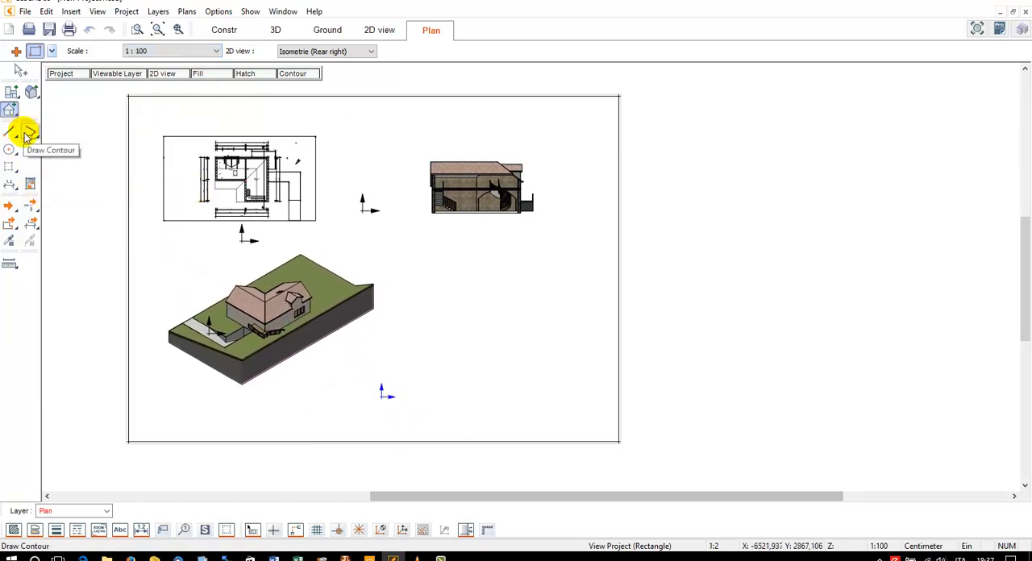
# Insert the render image New Project1.BMP from the Desktop onto the plan sheet
pyautogui.click(30, 187)
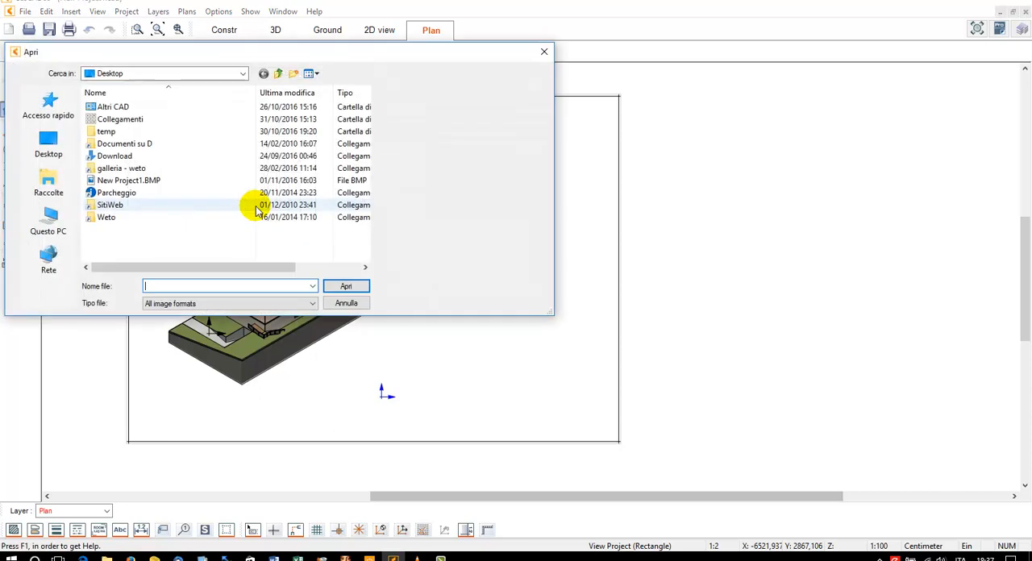
pyautogui.click(108, 181)
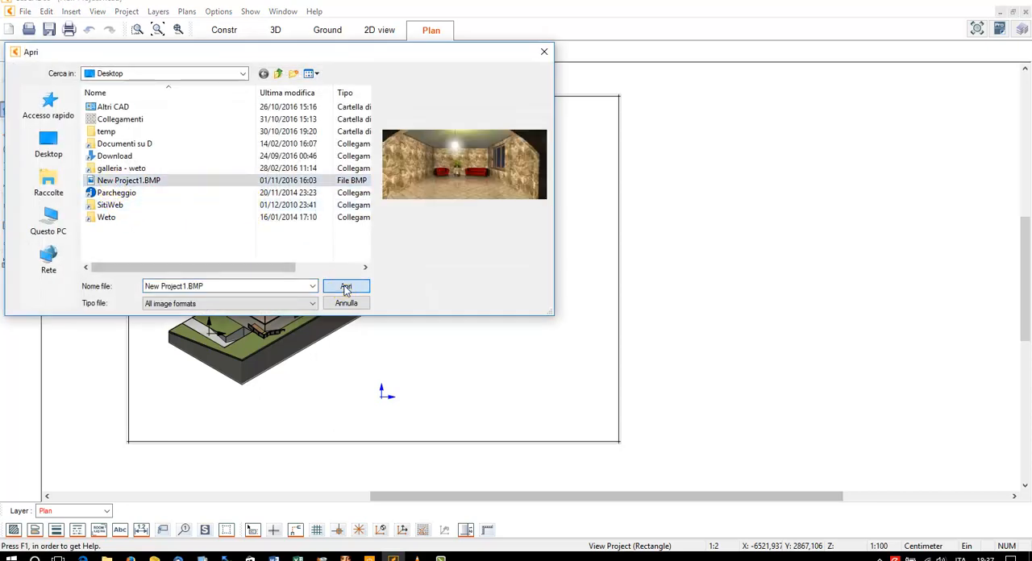
pyautogui.click(345, 289)
# Move the render image clear of the isometric view and enlarge it to fill the sheet's lower-right area
pyautogui.click(17, 69)
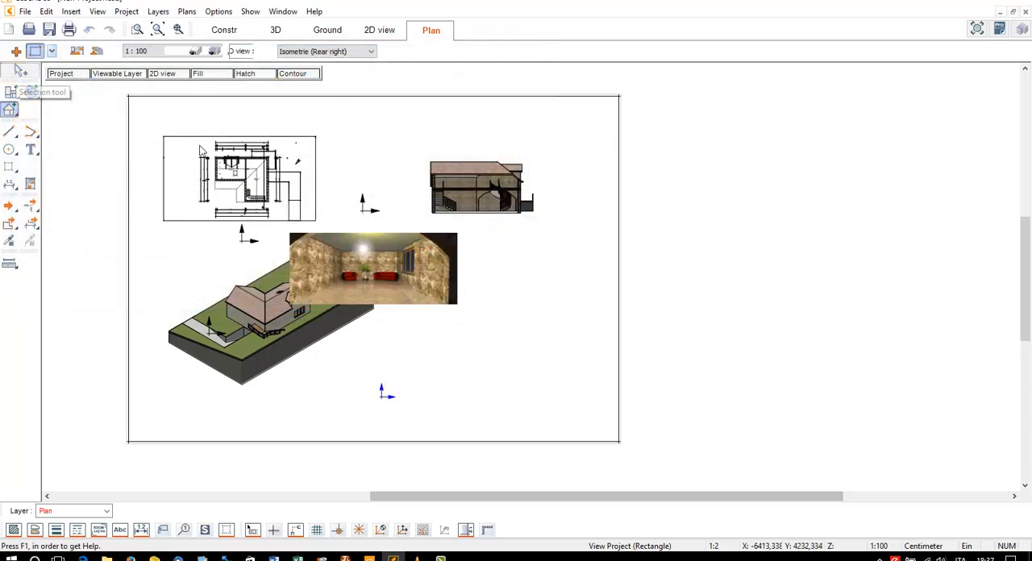
pyautogui.click(355, 275)
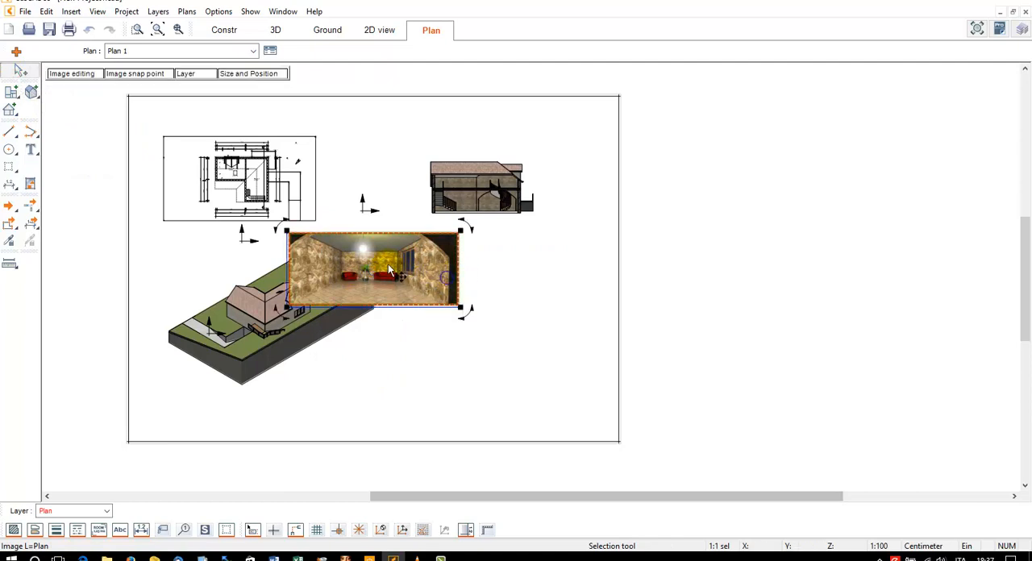
pyautogui.moveTo(390, 271); pyautogui.dragTo(481, 289)
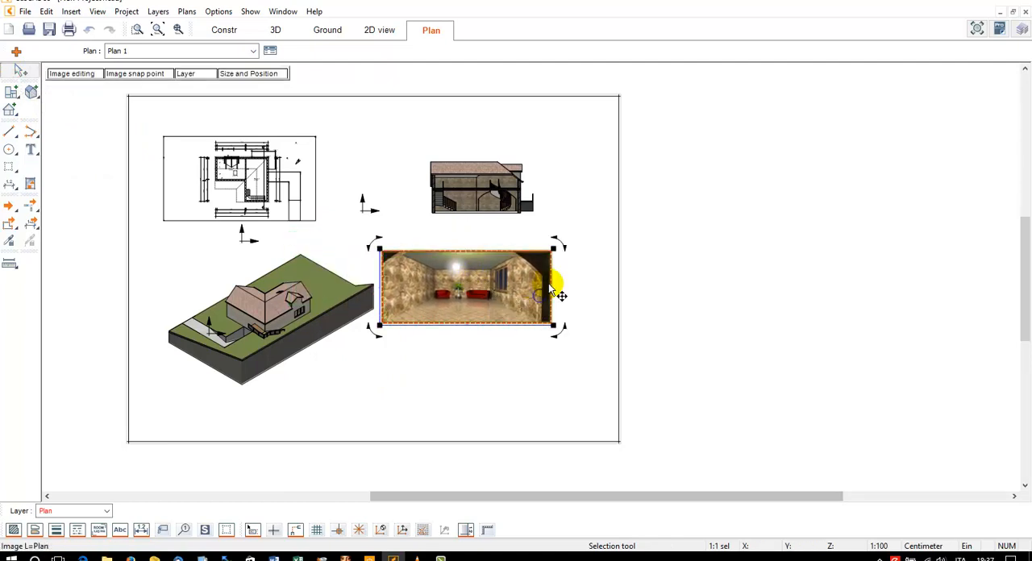
pyautogui.moveTo(555, 331); pyautogui.dragTo(550, 399)
pyautogui.click(540, 271)
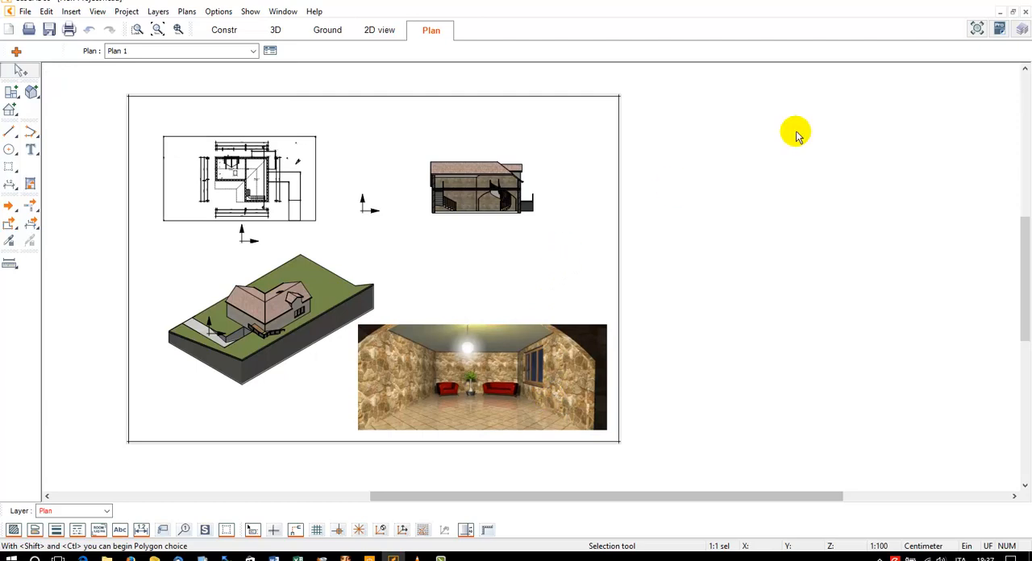
# Place the Cartiglio title block from the Cartigli symbol library on the sheet, between the section view and the render image
pyautogui.click(977, 29)
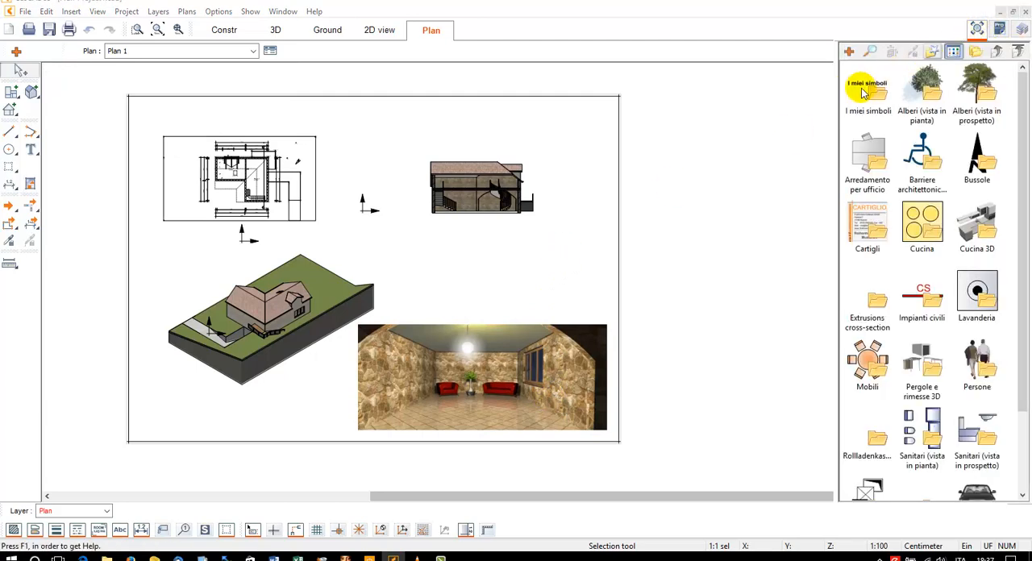
pyautogui.doubleClick(879, 222)
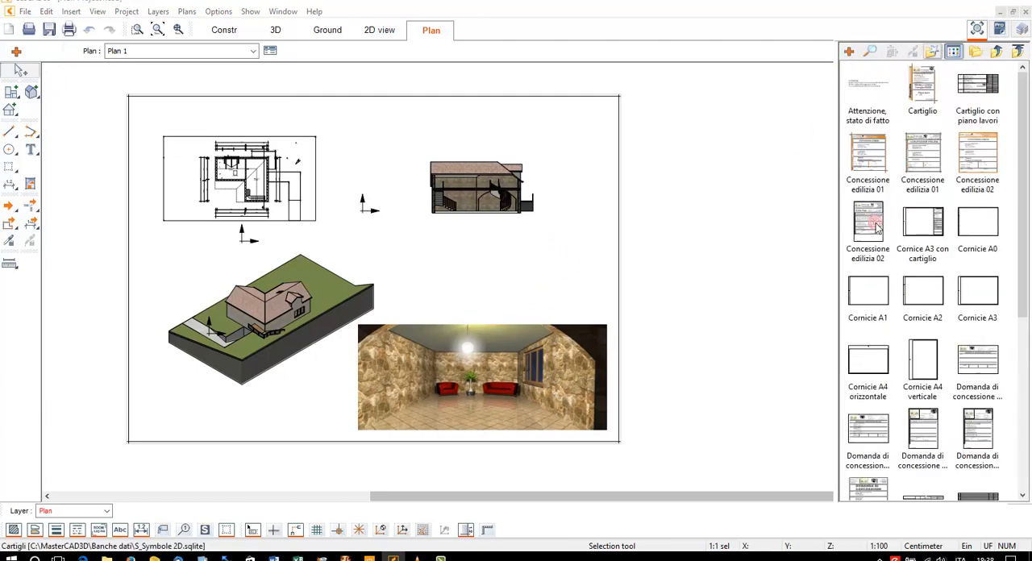
pyautogui.click(924, 95)
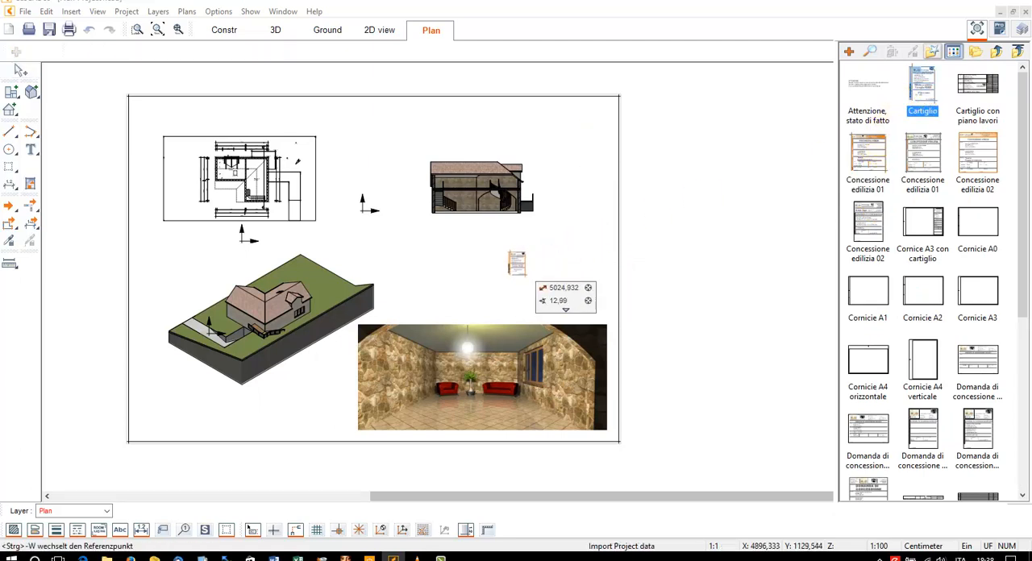
pyautogui.click(518, 264)
pyautogui.press('Escape')
pyautogui.click(998, 52)
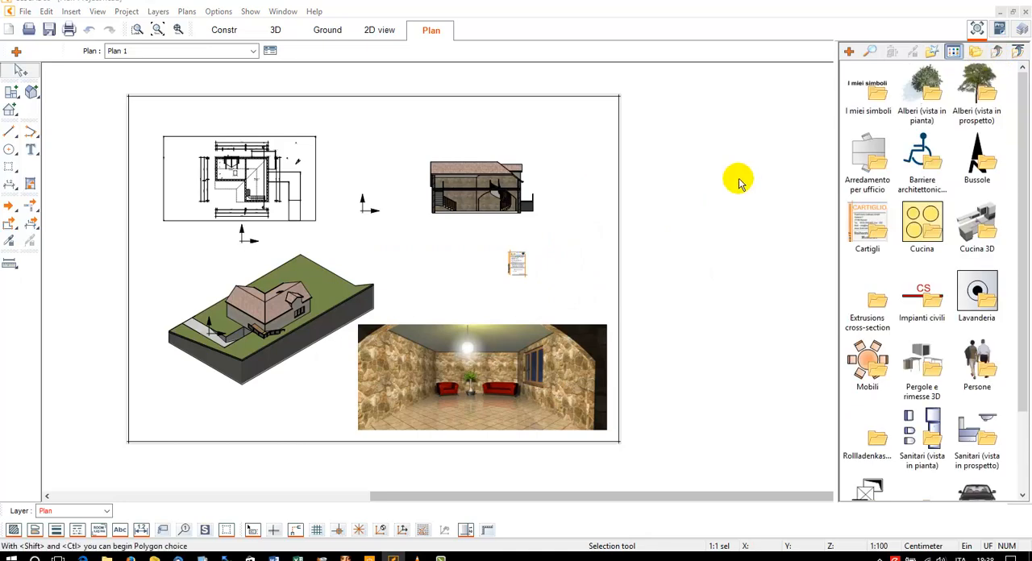
# Ungroup the inserted title block so that its parts can be edited individually
pyautogui.scroll(5, 520, 260)
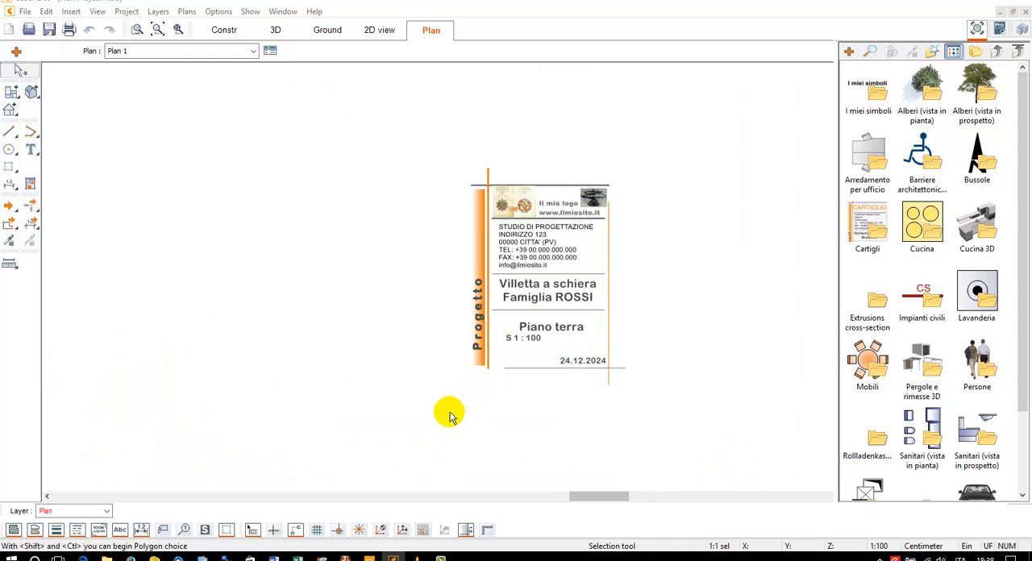
pyautogui.click(526, 255)
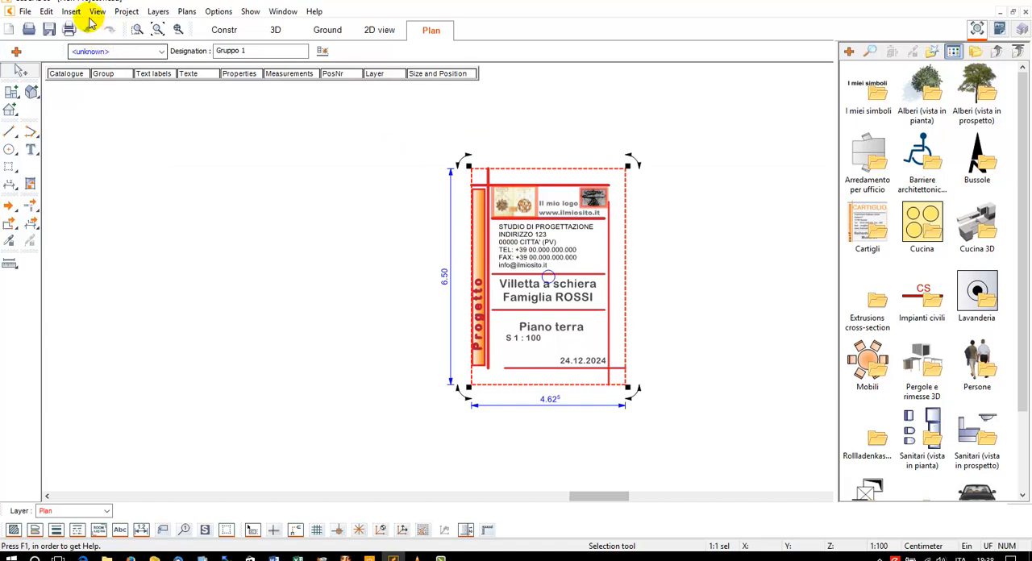
pyautogui.click(46, 11)
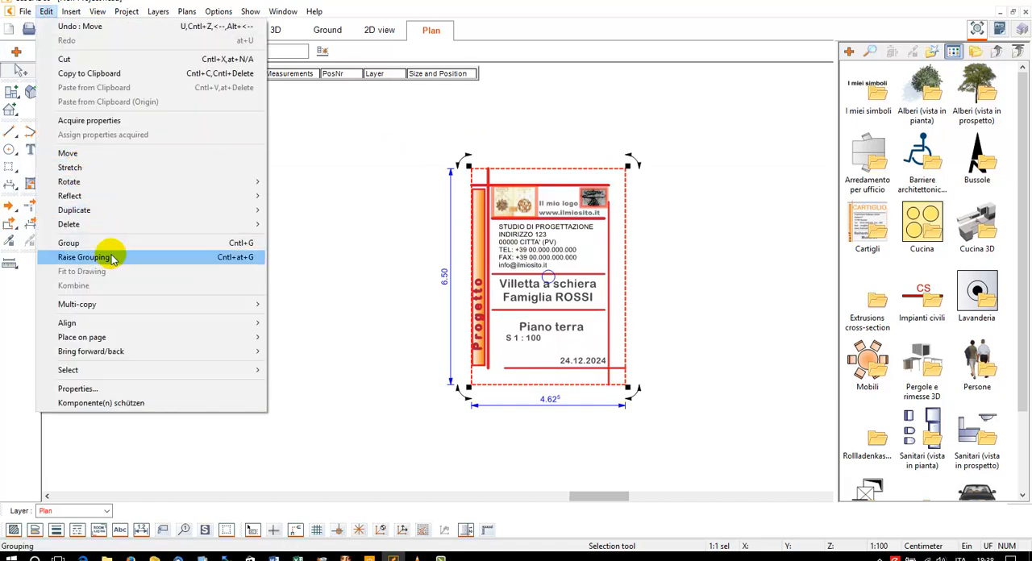
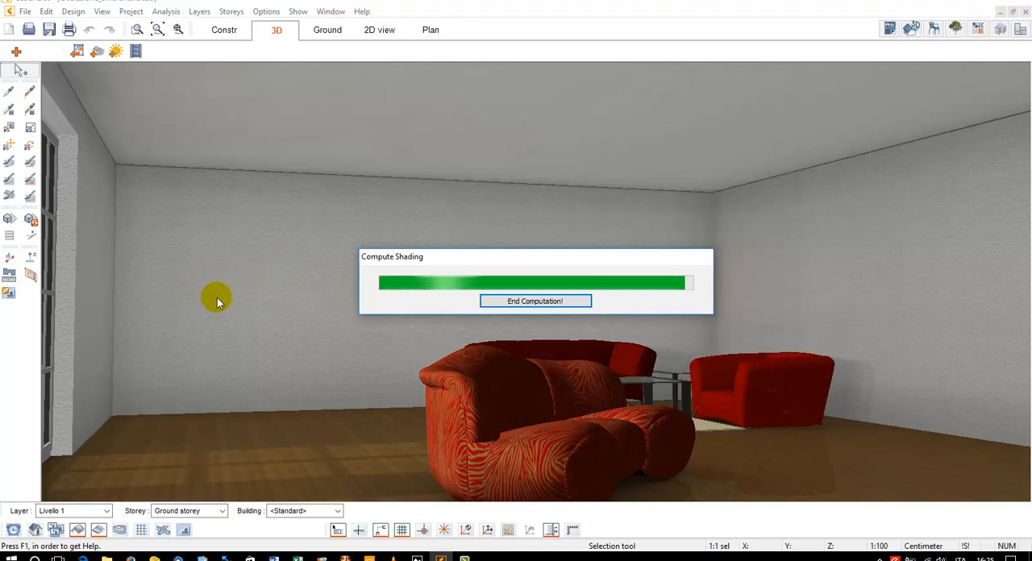
# Examine the furnished living room's walls and windows from several angles and render the view facing the red sofas
pyautogui.scroll(5, 220, 292)
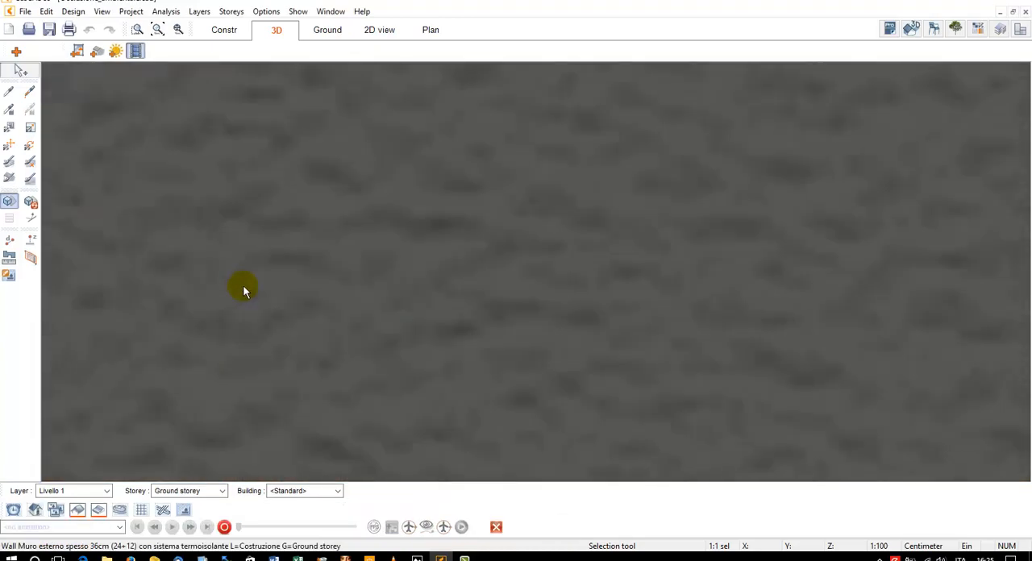
pyautogui.scroll(-5, 222, 286)
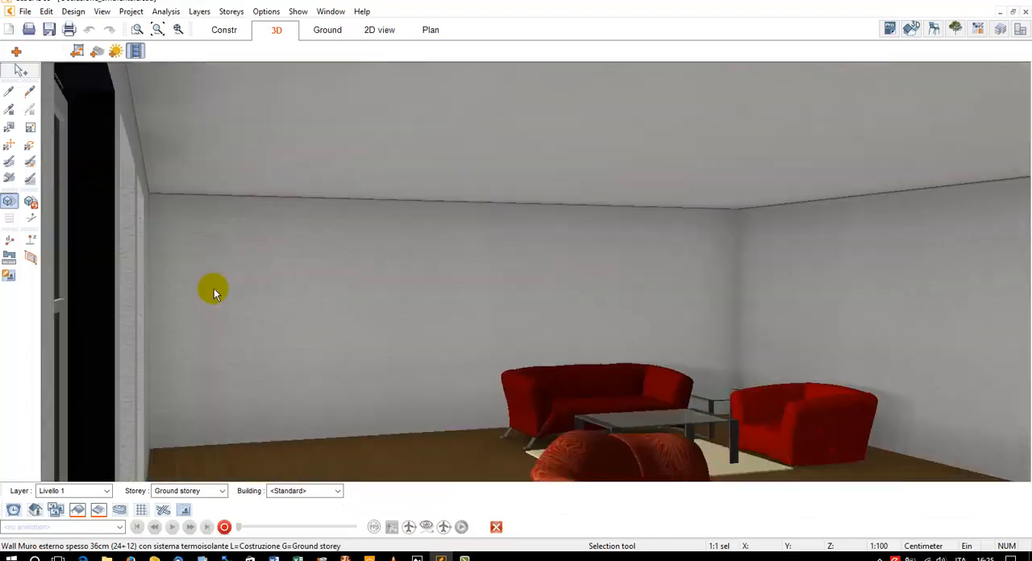
pyautogui.moveTo(217, 290); pyautogui.dragTo(218, 291, button='middle')
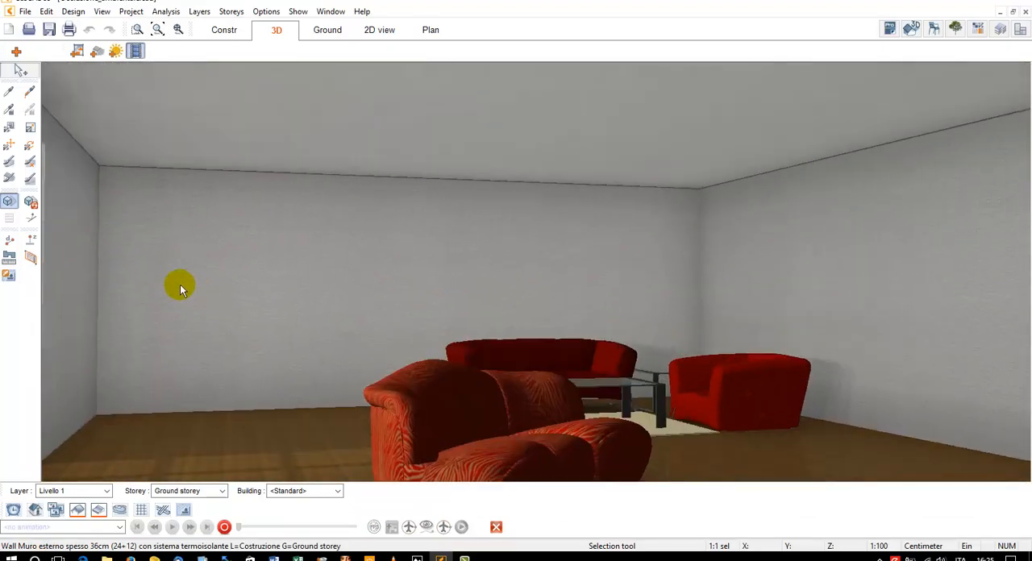
pyautogui.moveTo(48, 245); pyautogui.dragTo(85, 239, button='middle')
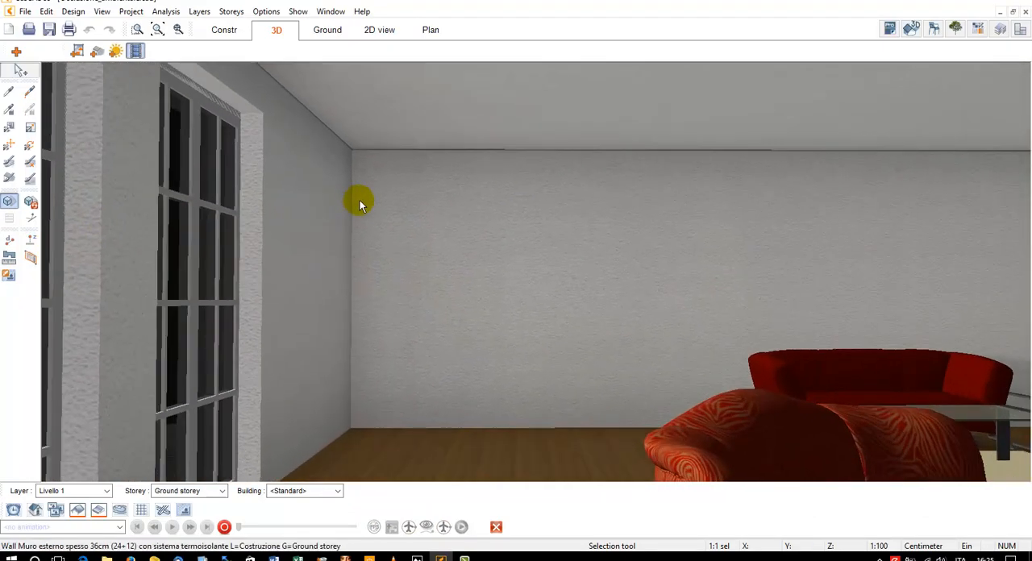
pyautogui.moveTo(361, 201); pyautogui.dragTo(508, 228, button='middle')
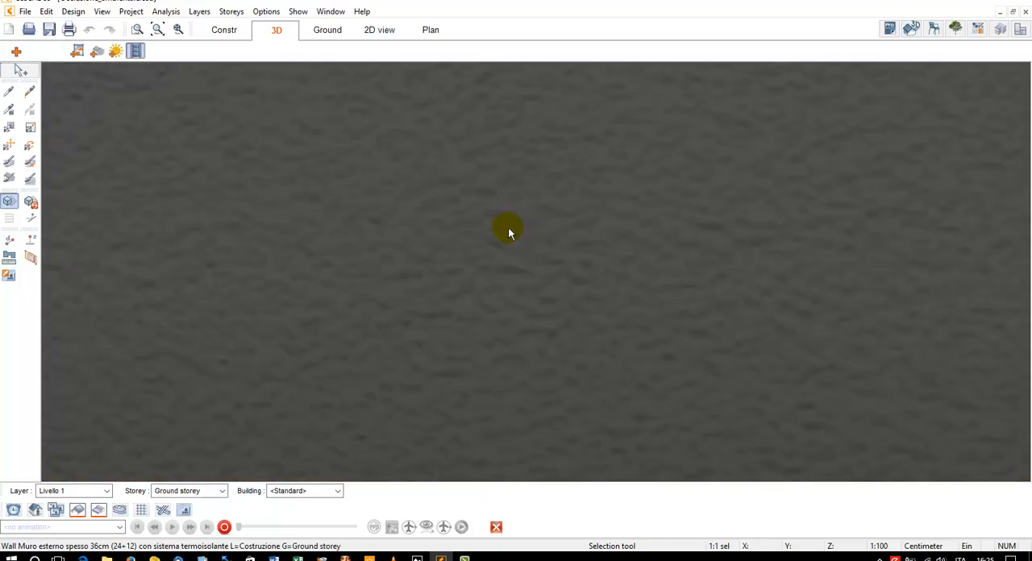
pyautogui.scroll(5, 530, 208)
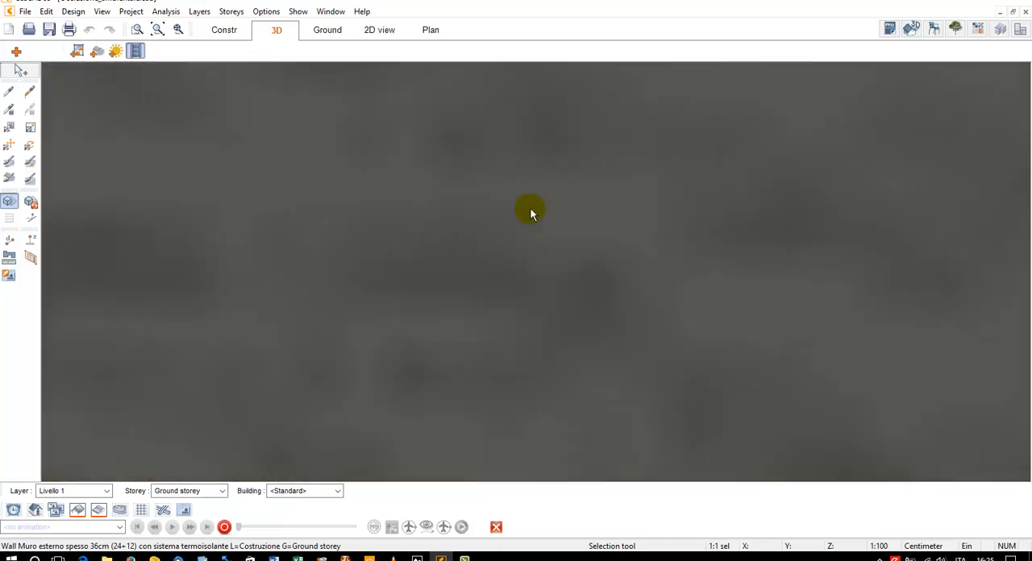
pyautogui.scroll(6, 530, 210)
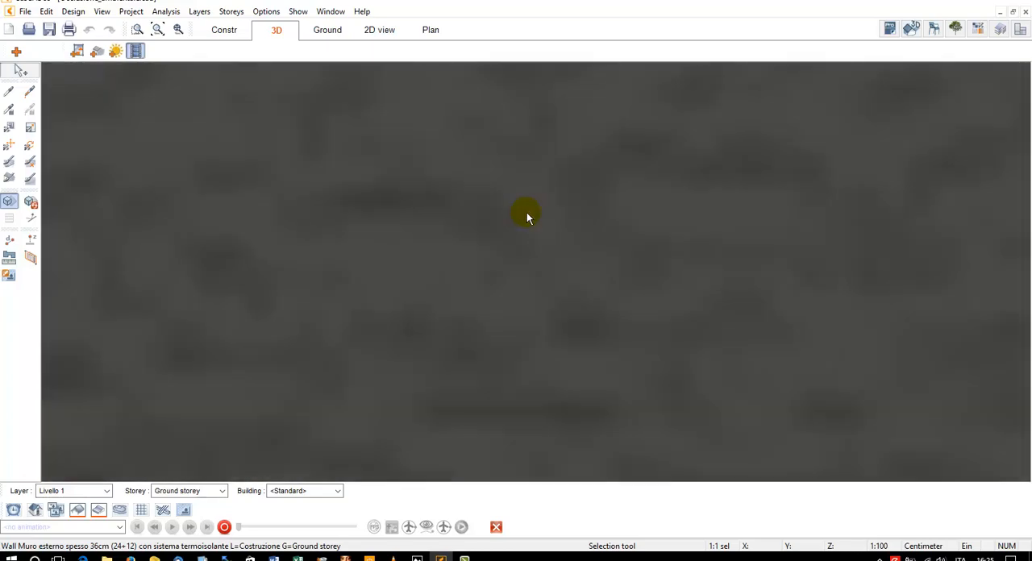
pyautogui.scroll(2, 526, 212)
pyautogui.scroll(3, 680, 226)
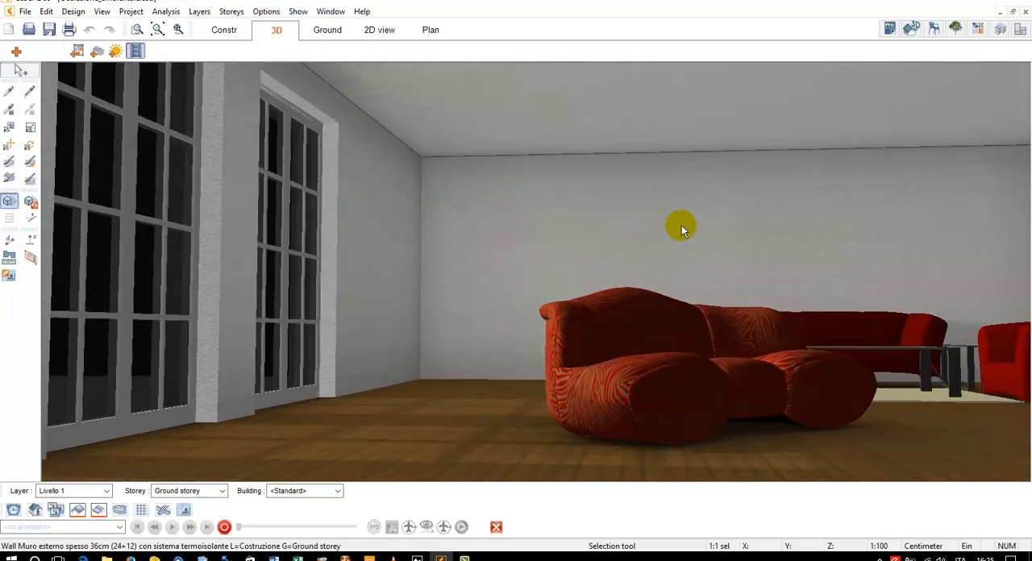
pyautogui.scroll(2, 682, 225)
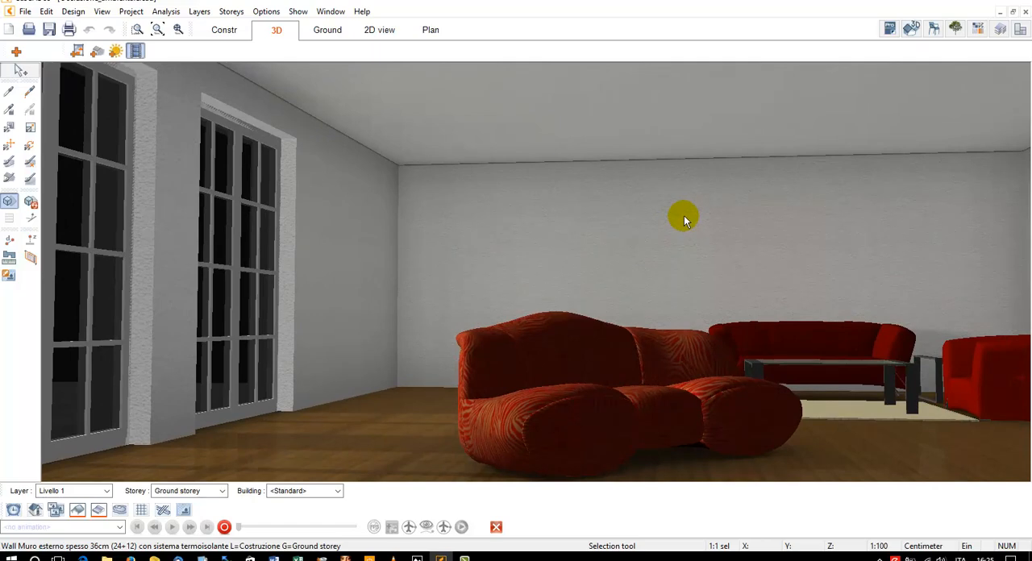
pyautogui.scroll(-3, 633, 256)
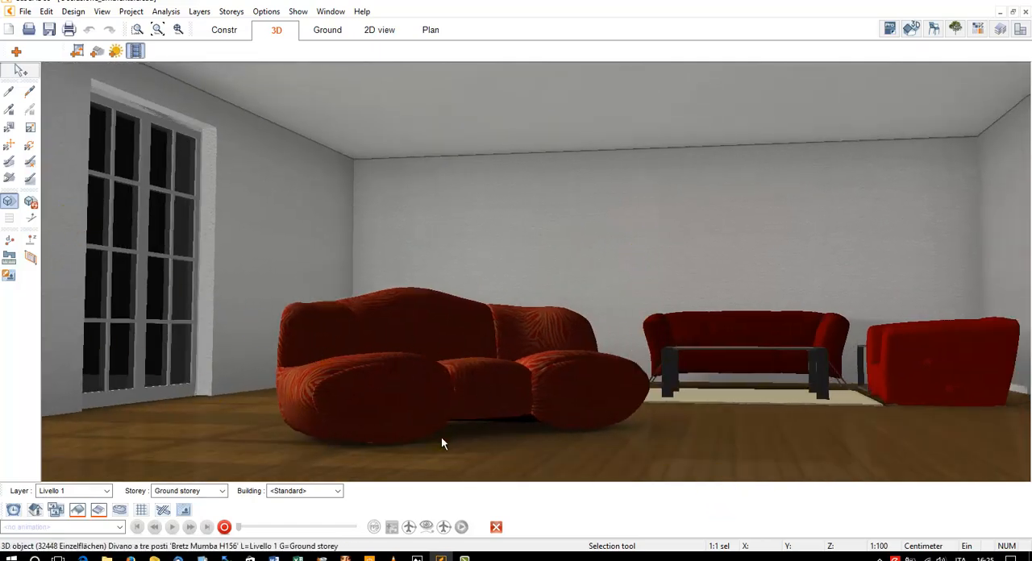
pyautogui.click(454, 286)
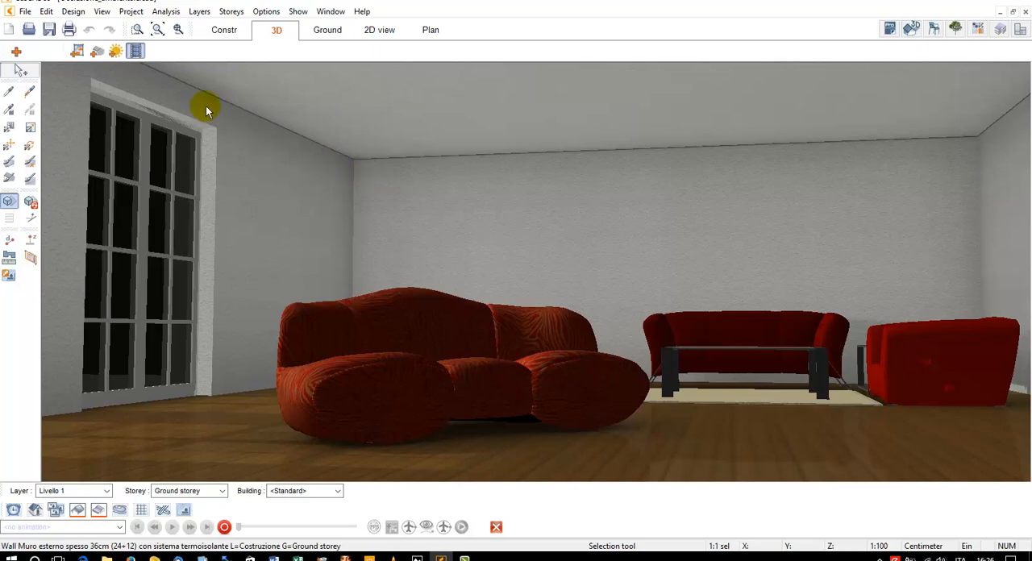
# Show the light sources in the 3D view and select the one at the French window
pyautogui.click(102, 12)
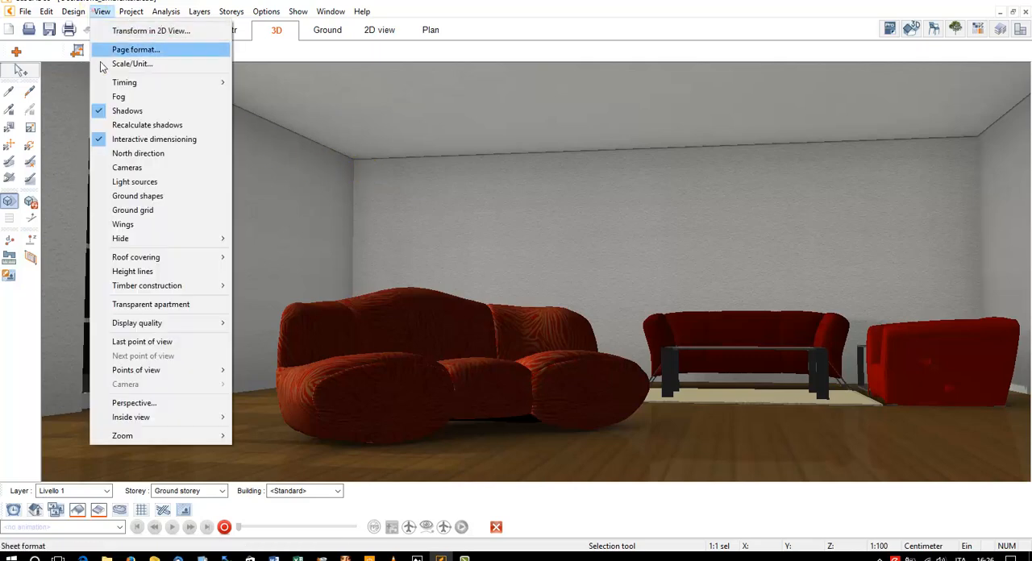
pyautogui.click(132, 182)
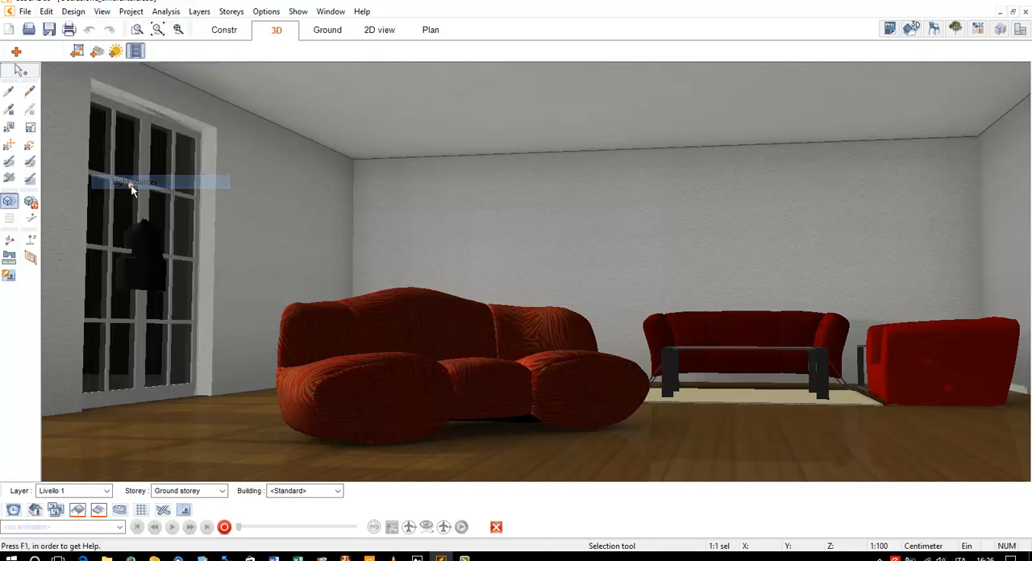
pyautogui.moveTo(146, 254); pyautogui.dragTo(211, 243)
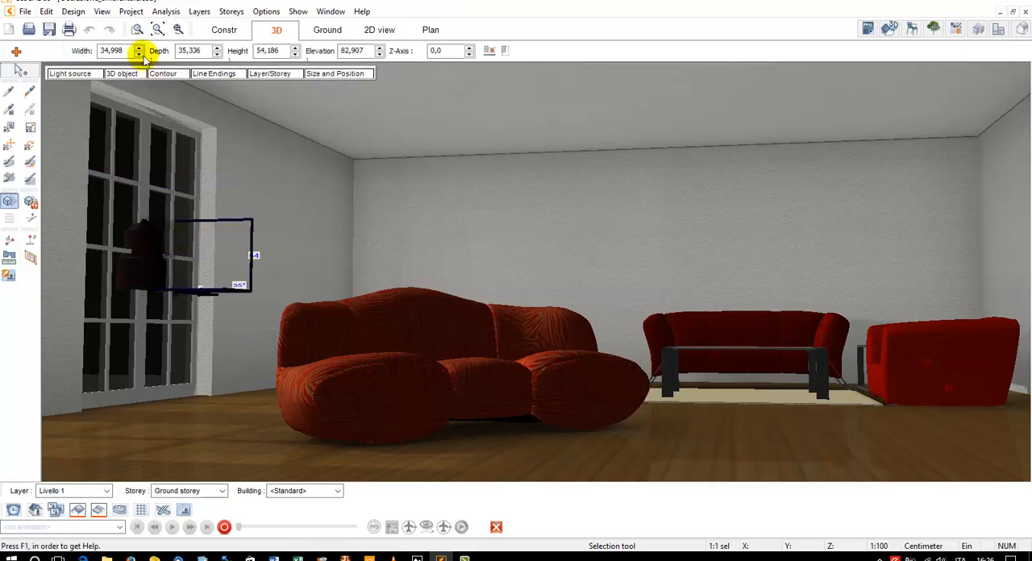
# Examine the light sources at the three ground-floor French windows from outside the house and from within the living room
pyautogui.click(159, 31)
pyautogui.moveTo(573, 273); pyautogui.dragTo(511, 258)
pyautogui.scroll(3, 391, 267)
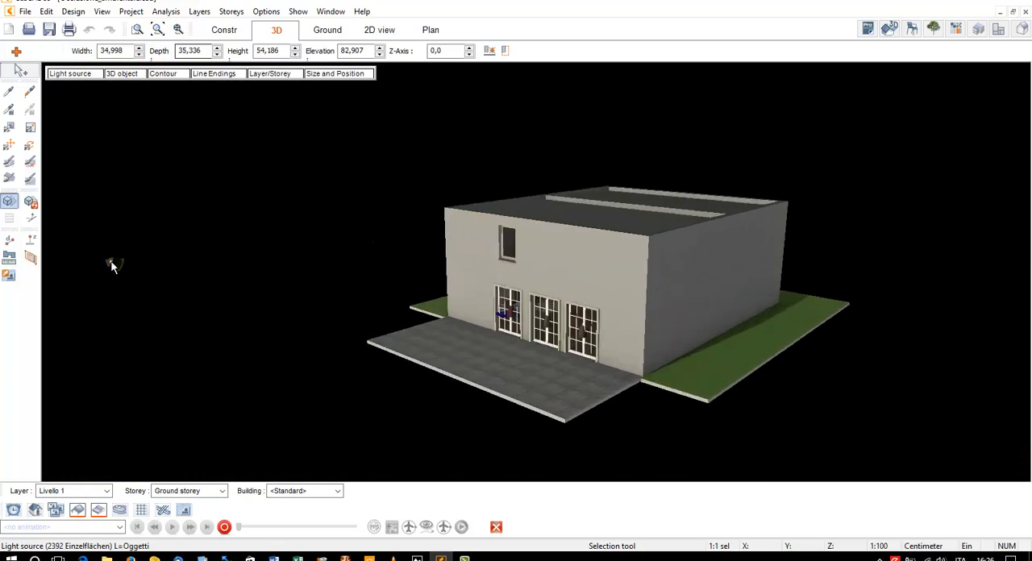
pyautogui.scroll(3, 562, 331)
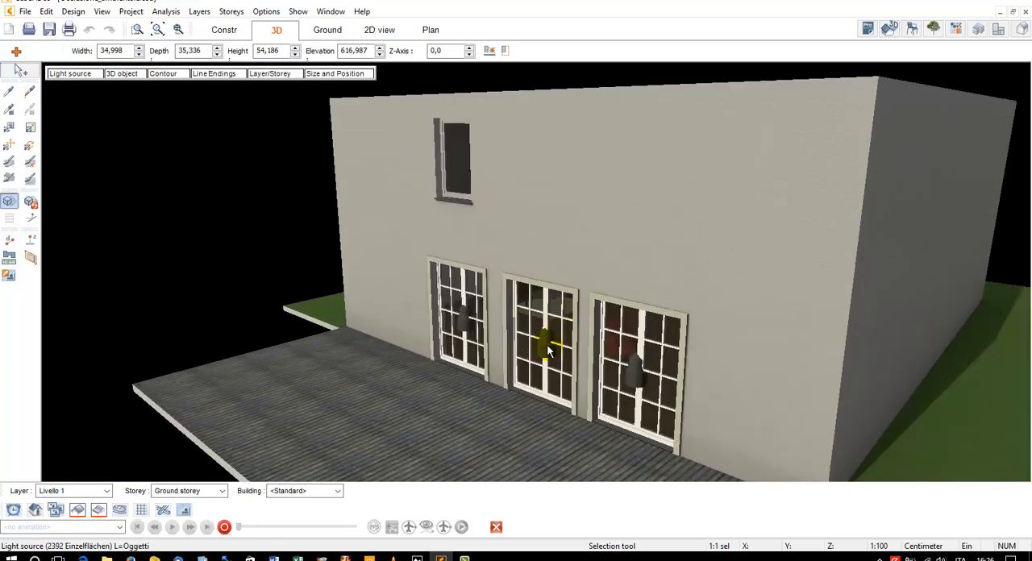
pyautogui.click(551, 348)
pyautogui.scroll(-3, 635, 366)
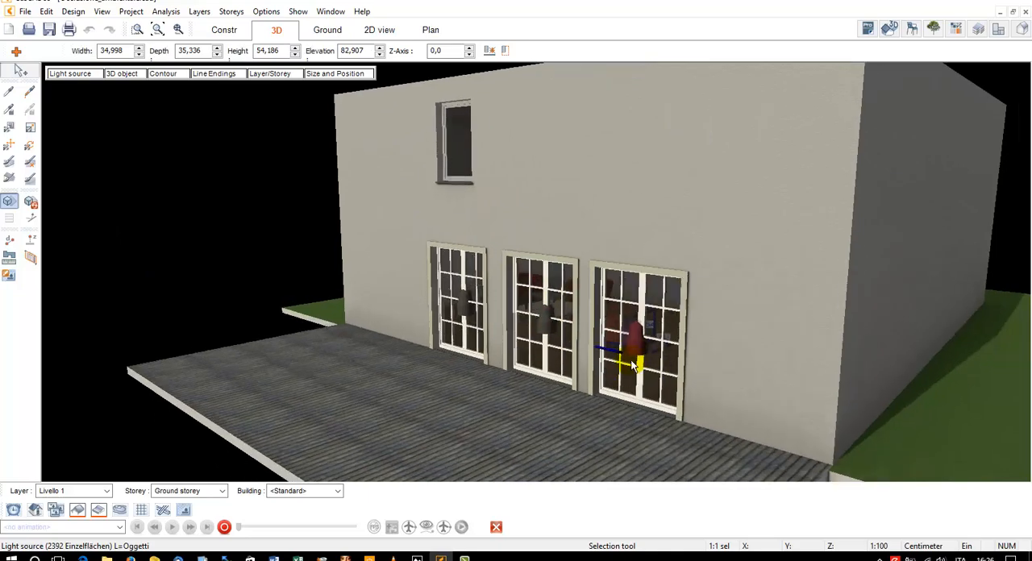
pyautogui.scroll(6, 583, 315)
pyautogui.scroll(5, 580, 315)
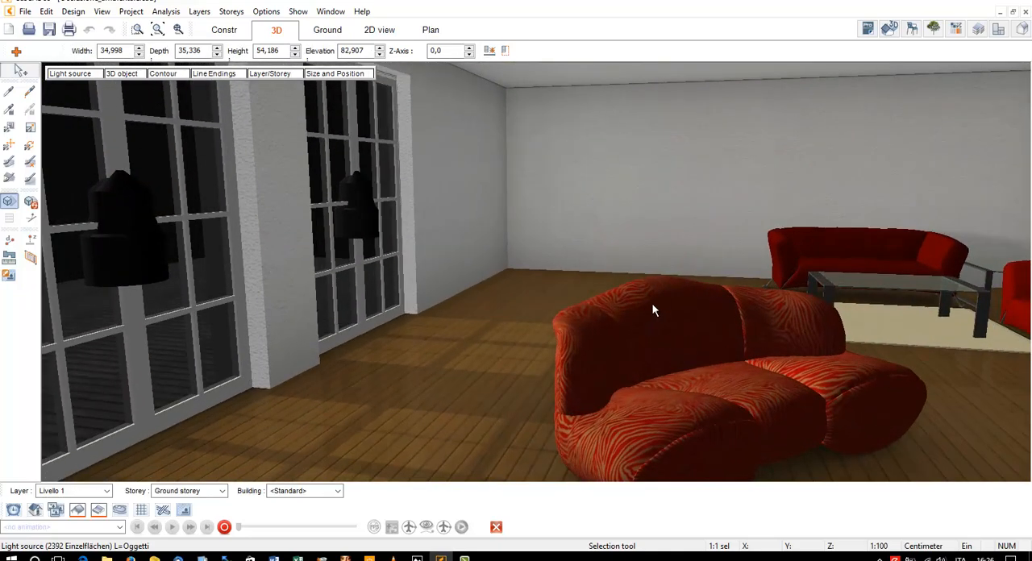
pyautogui.scroll(-3, 646, 308)
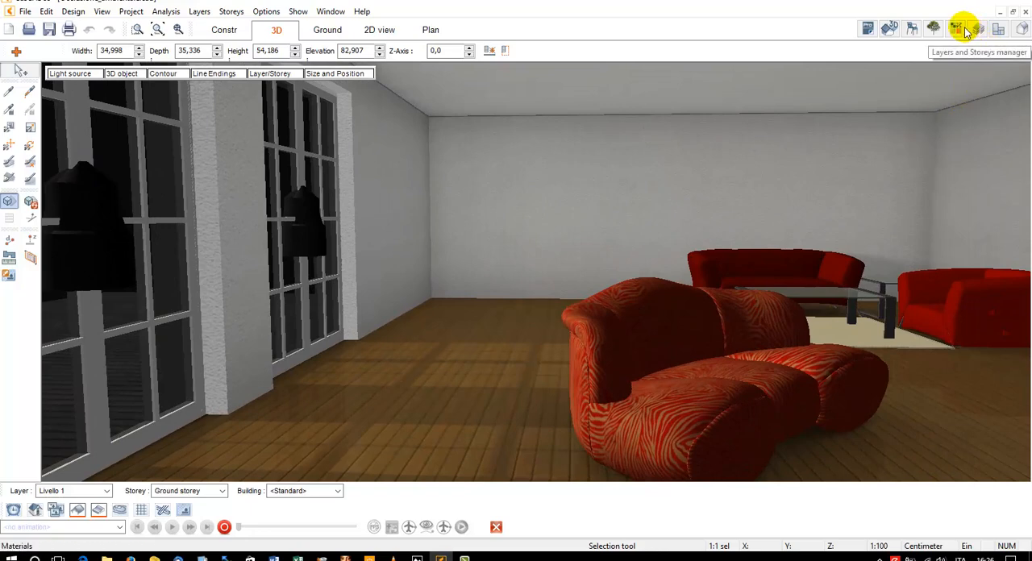
# Open the Intonaco spatolato - Serie 04 plasters in the materials library
pyautogui.click(960, 29)
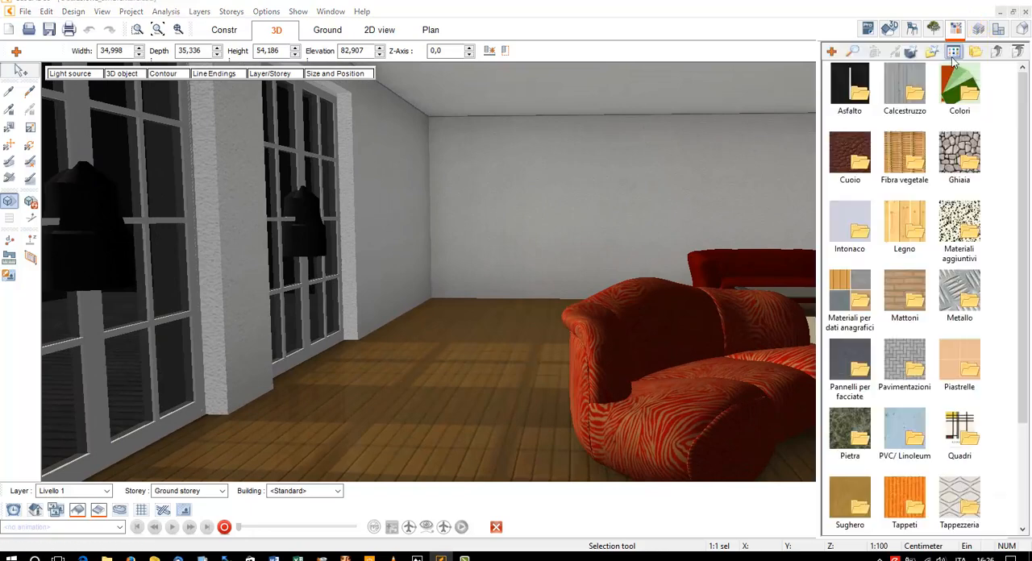
pyautogui.doubleClick(841, 230)
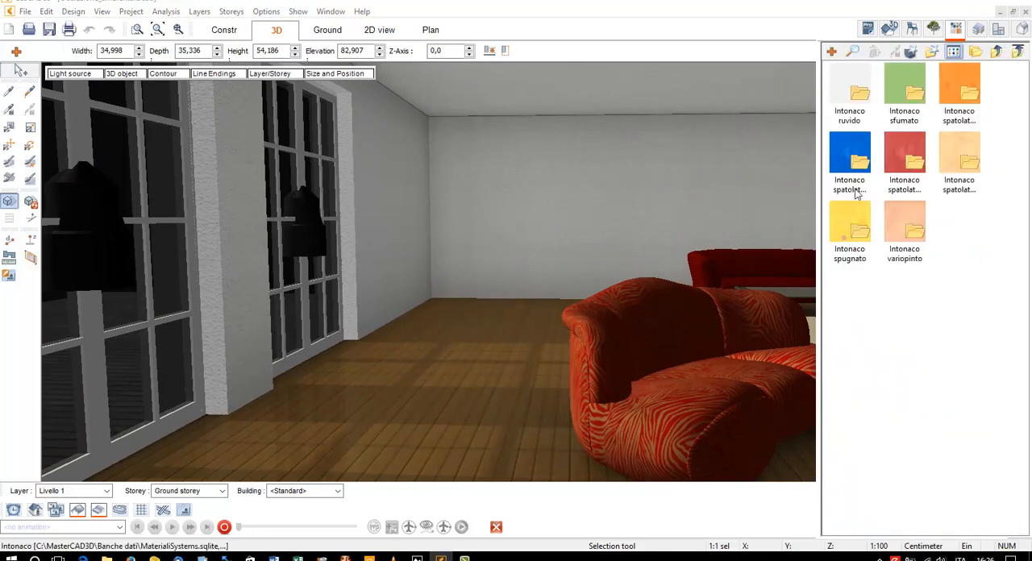
pyautogui.doubleClick(956, 162)
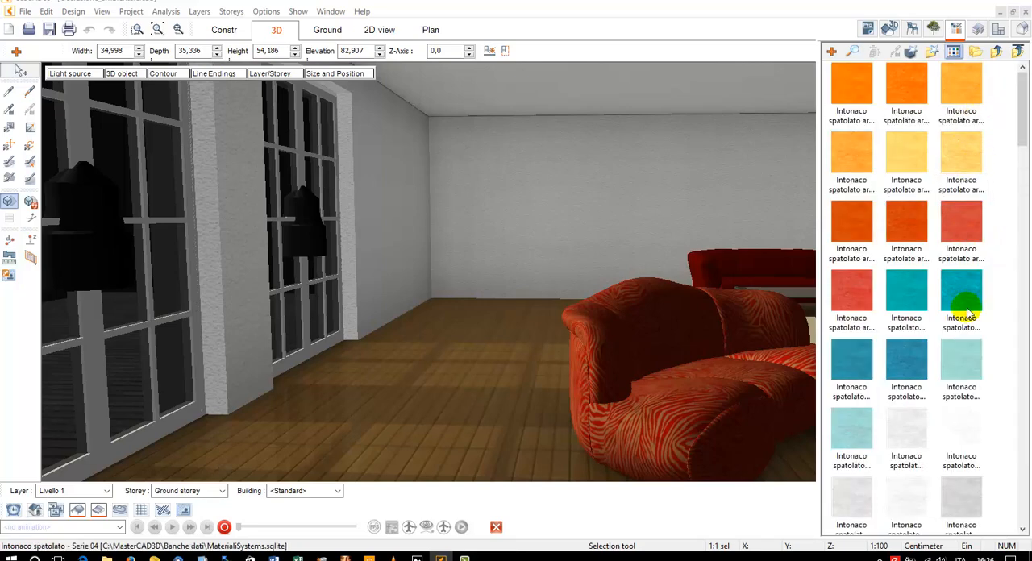
# Apply a light grey spatolato plaster to the living room's walls and ceiling
pyautogui.click(906, 427)
pyautogui.click(580, 178)
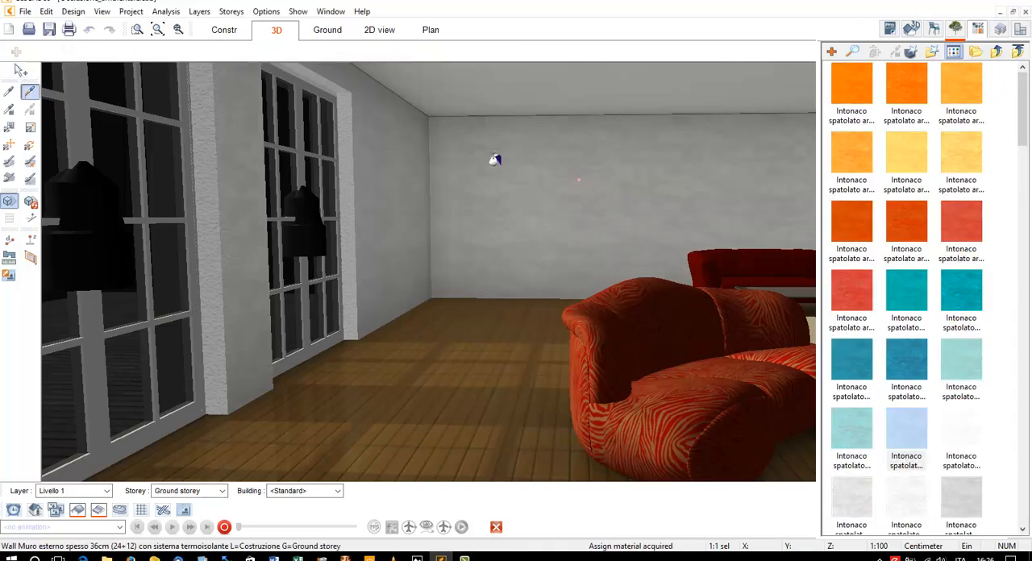
pyautogui.click(470, 113)
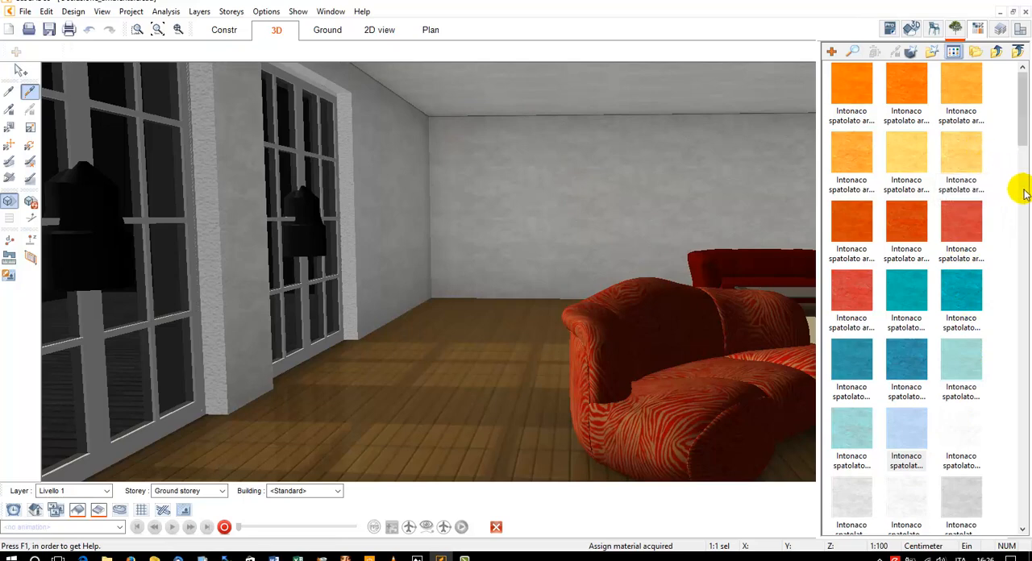
# Apply the orange-beige spatolato plaster to the living room's walls and ceiling
pyautogui.scroll(-5, 1005, 224)
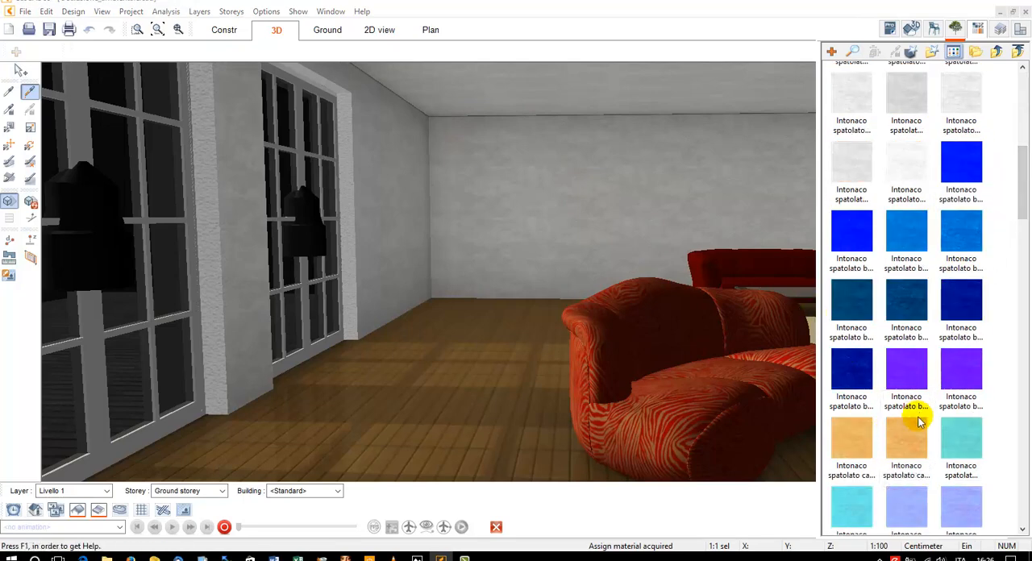
pyautogui.click(905, 437)
pyautogui.click(460, 122)
pyautogui.click(469, 107)
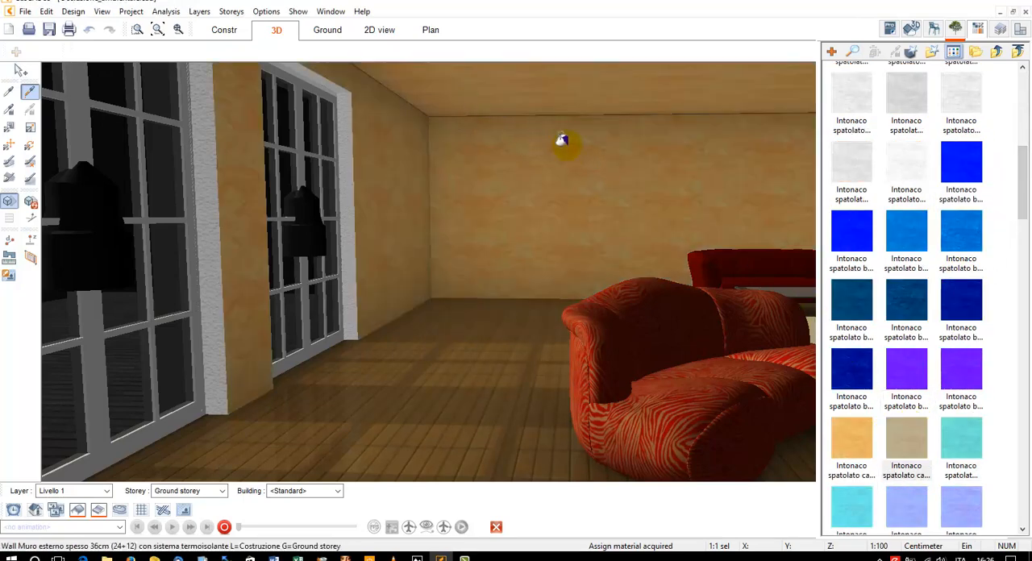
pyautogui.press('Escape')
# Close the materials library and render the re-plastered living room from a view including the French windows
pyautogui.moveTo(564, 141); pyautogui.dragTo(595, 149)
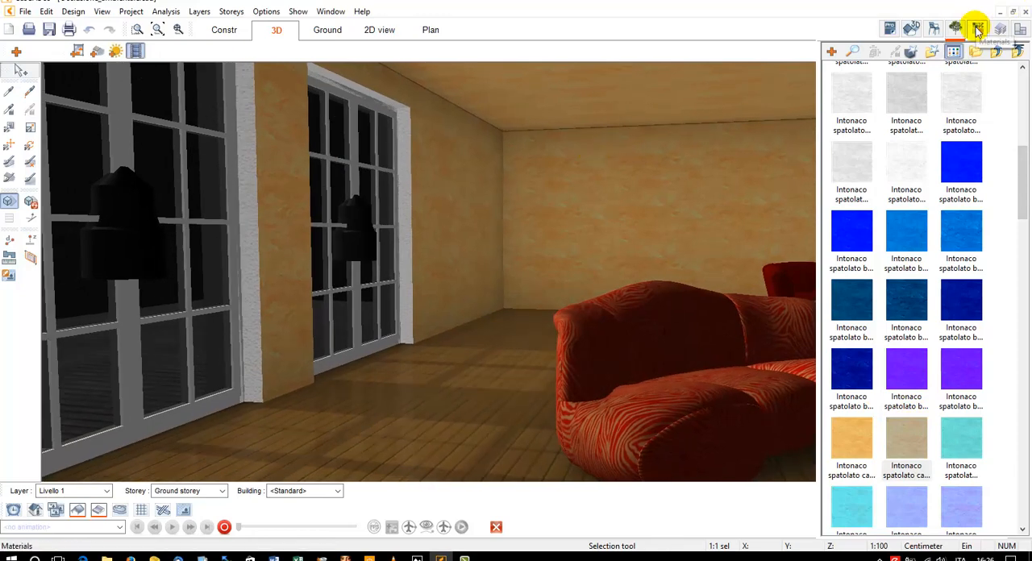
pyautogui.click(978, 29)
pyautogui.click(30, 201)
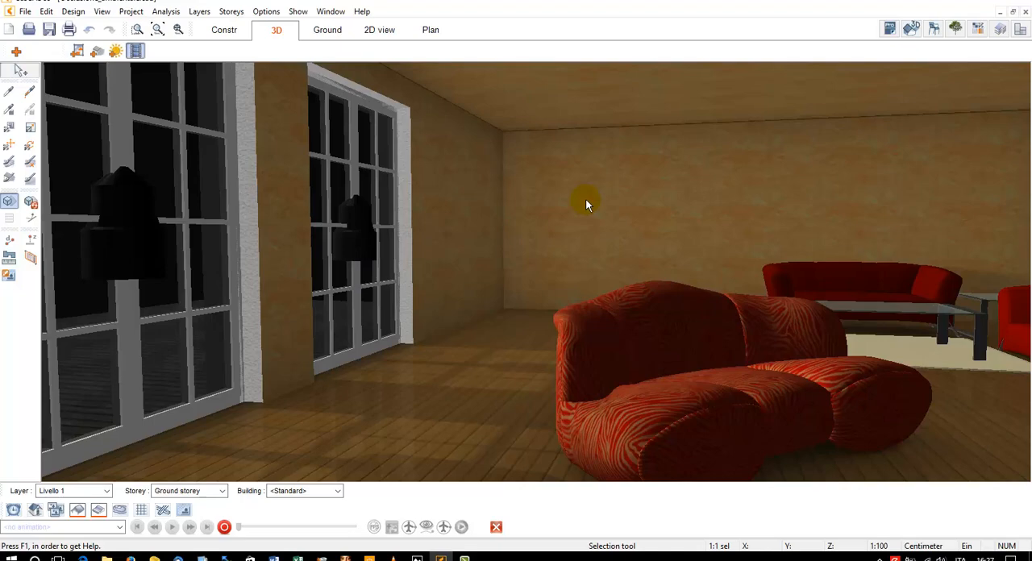
pyautogui.moveTo(744, 229)
pyautogui.mouseDown()
pyautogui.moveTo(734, 232)
pyautogui.moveTo(770, 234)
pyautogui.moveTo(727, 220)
pyautogui.mouseUp()
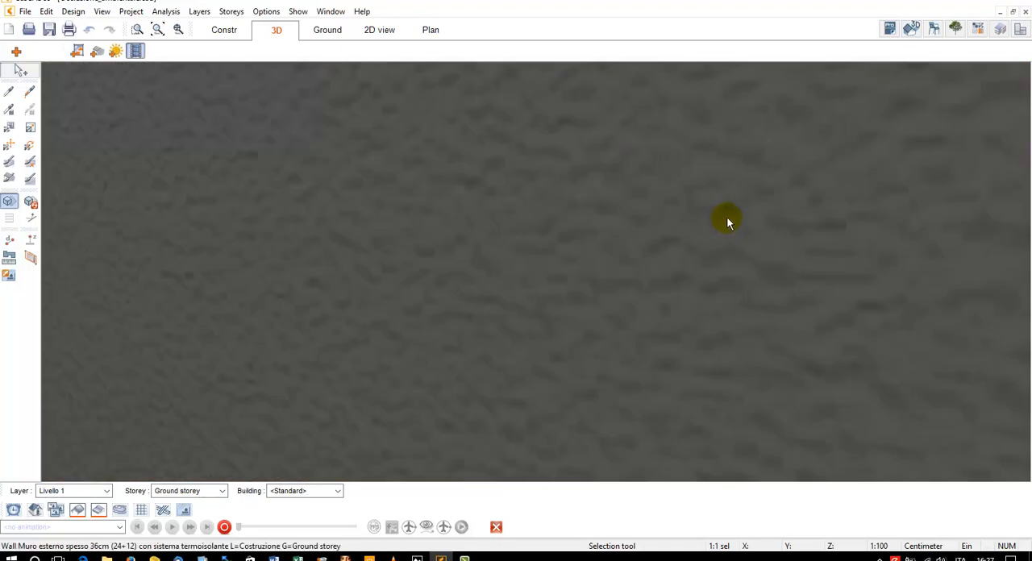
# Close the current project and open the earlier project with the stone-walled room
pyautogui.click(1025, 11)
pyautogui.click(523, 306)
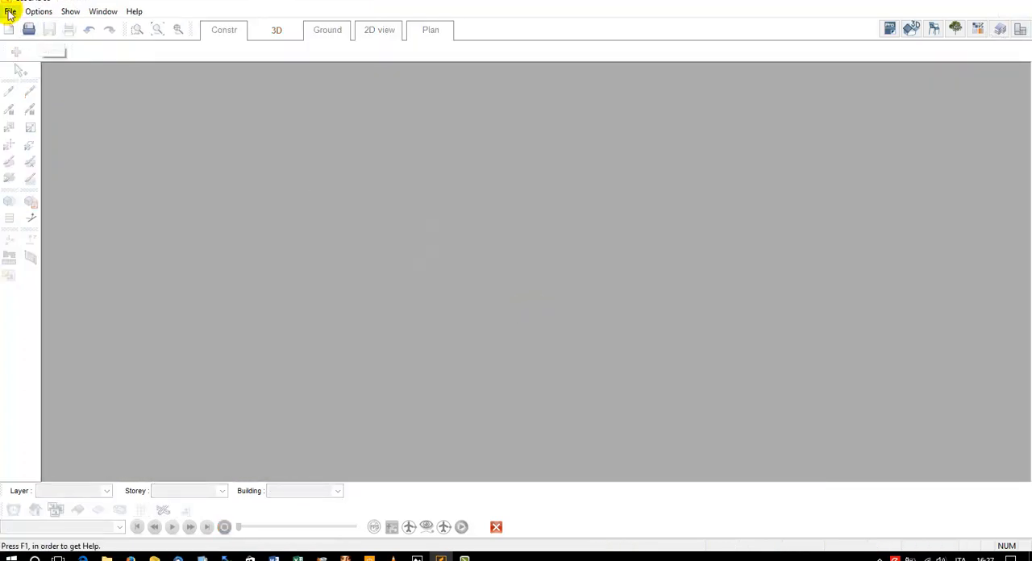
pyautogui.click(10, 11)
pyautogui.click(127, 153)
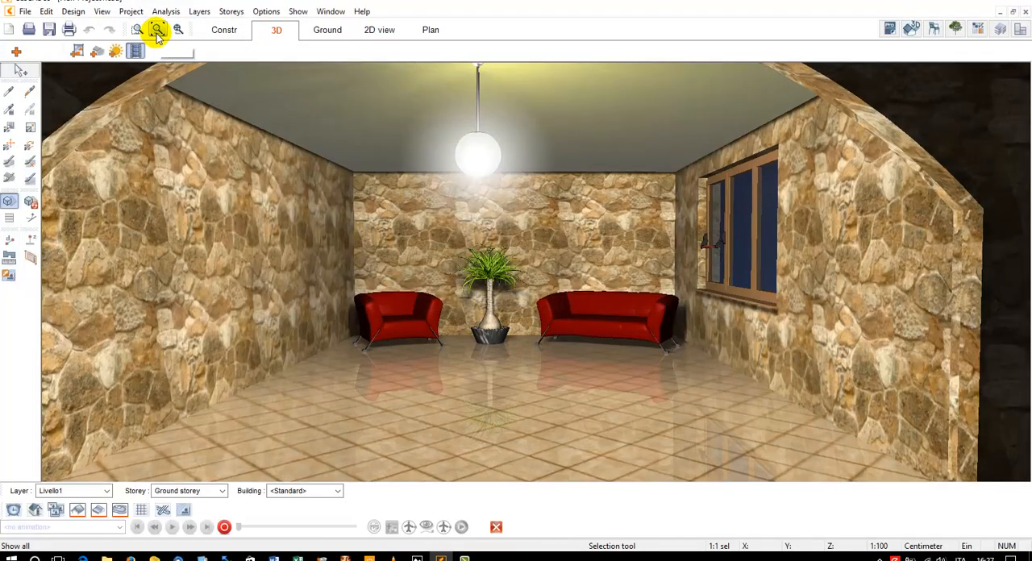
# Set the view's timing to Day and render the whole stone building from an elevated angle
pyautogui.click(157, 37)
pyautogui.click(102, 12)
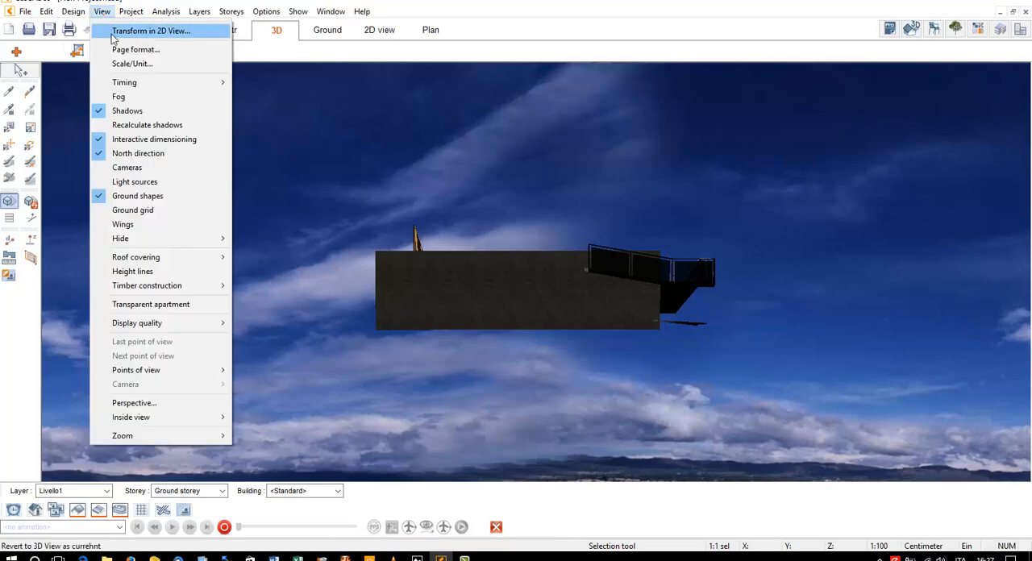
pyautogui.moveTo(148, 87)
pyautogui.click(267, 84)
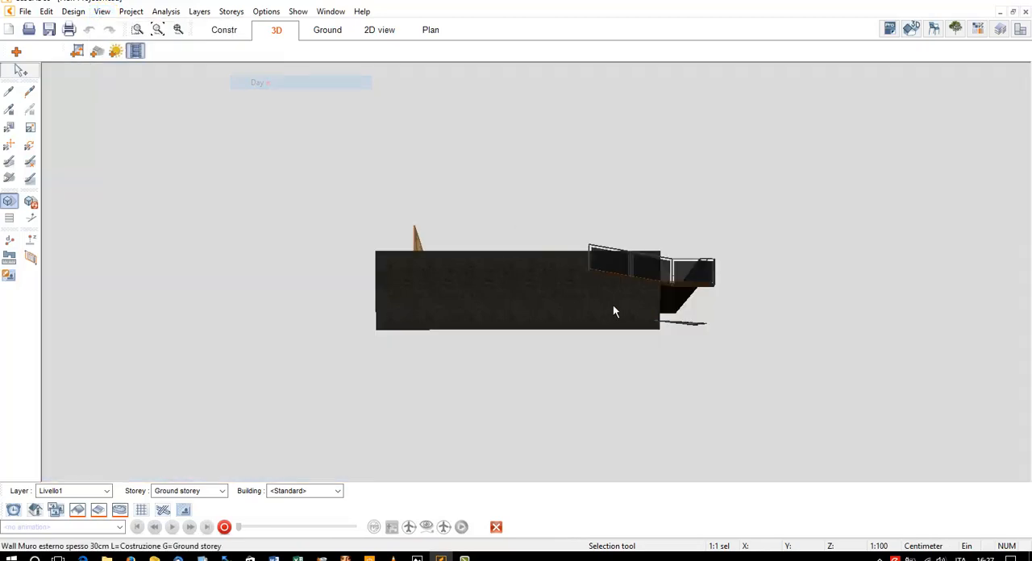
pyautogui.moveTo(613, 305); pyautogui.dragTo(419, 265)
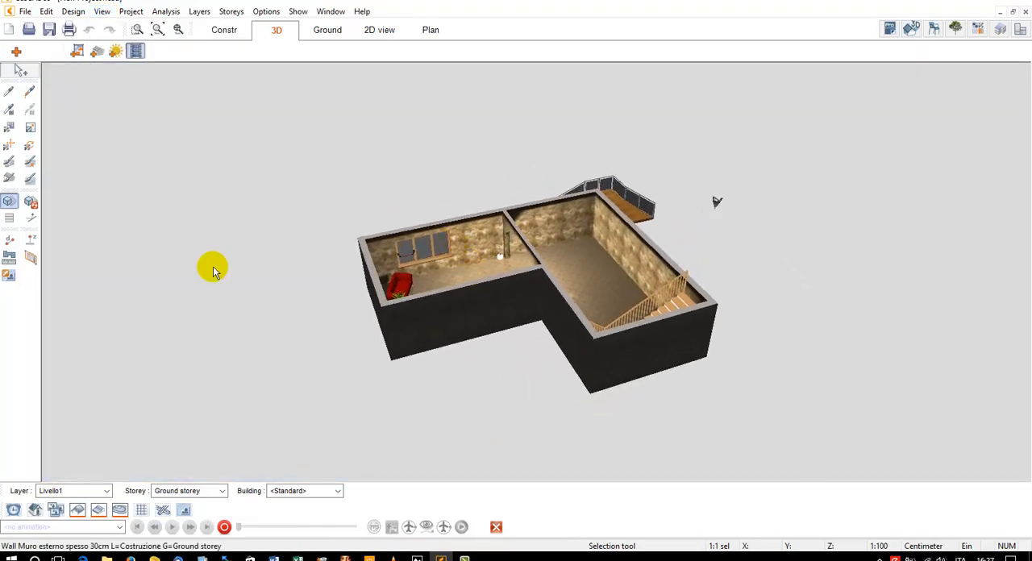
pyautogui.click(33, 203)
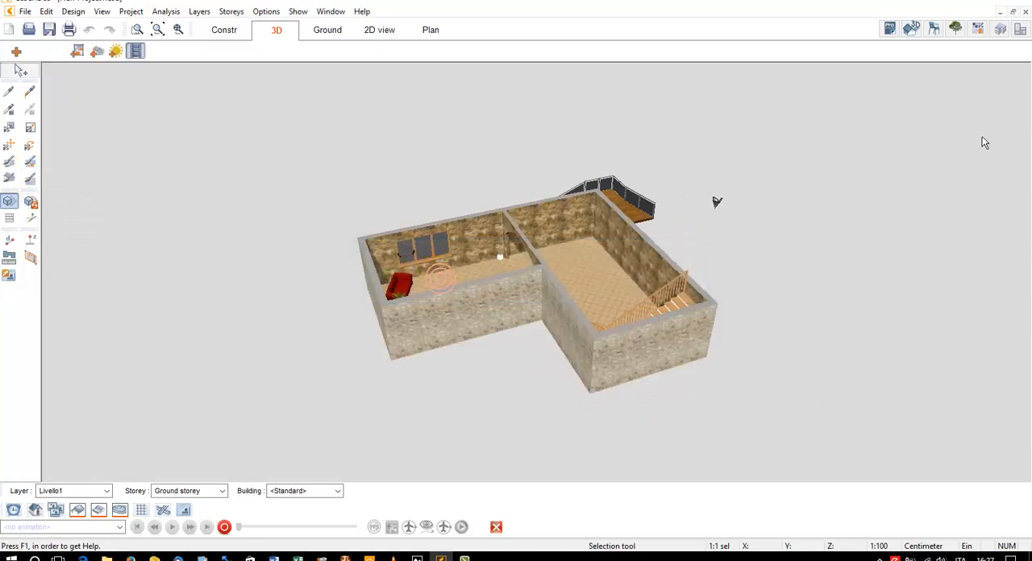
# Make all layers and all storeys visible, then close the layers and storeys manager
pyautogui.click(1001, 31)
pyautogui.click(854, 391)
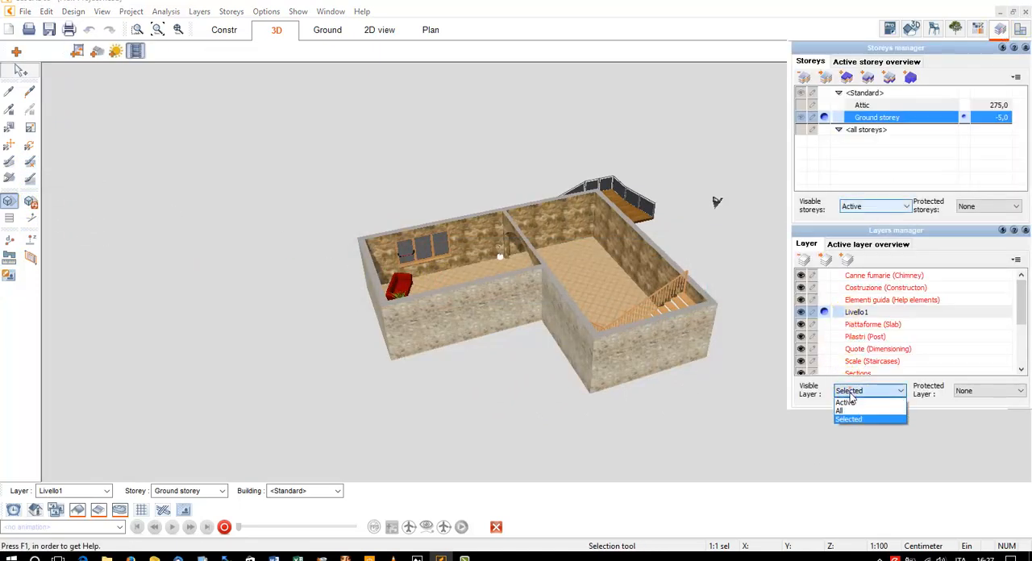
pyautogui.click(853, 412)
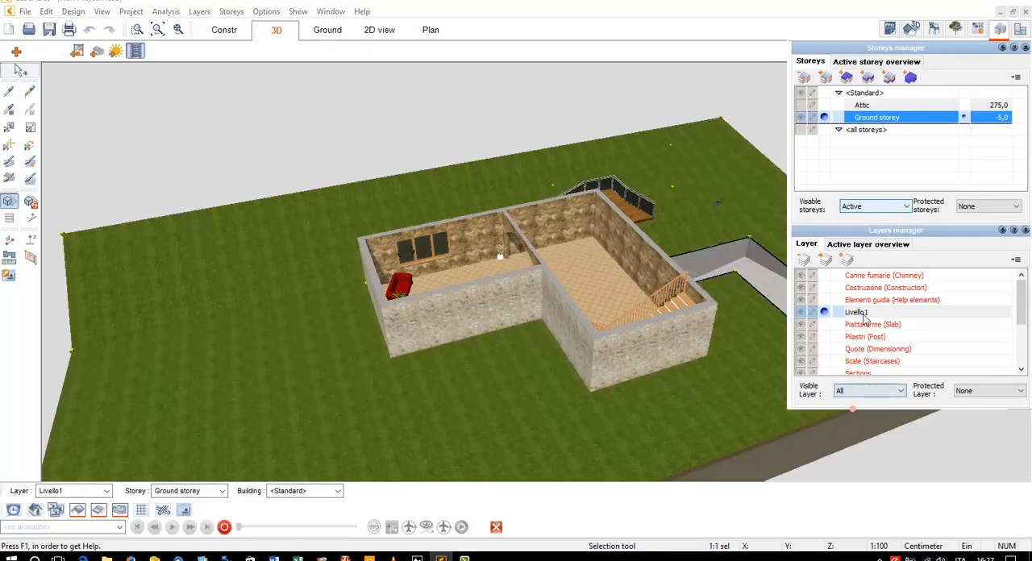
pyautogui.click(873, 207)
pyautogui.click(853, 242)
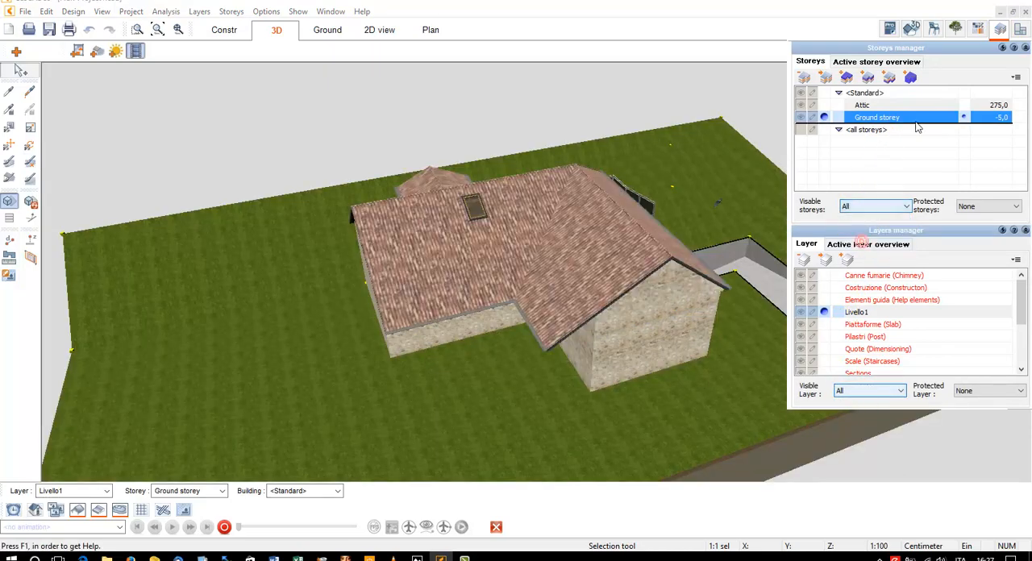
pyautogui.click(1001, 31)
# Switch on wings editing from the 3D-Explorer for a low exterior view of the house
pyautogui.moveTo(742, 156); pyautogui.dragTo(622, 259)
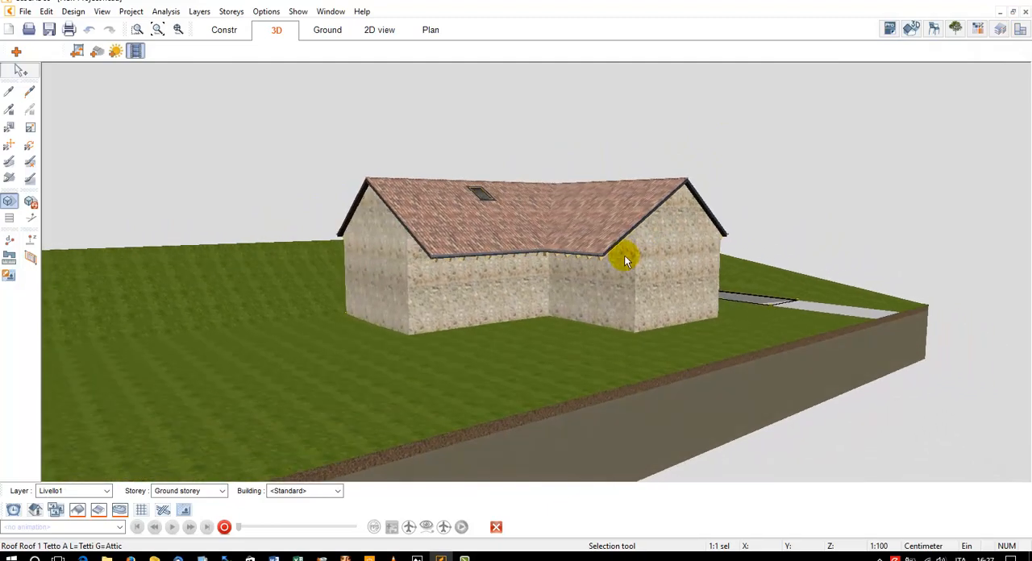
pyautogui.moveTo(379, 291); pyautogui.dragTo(910, 70)
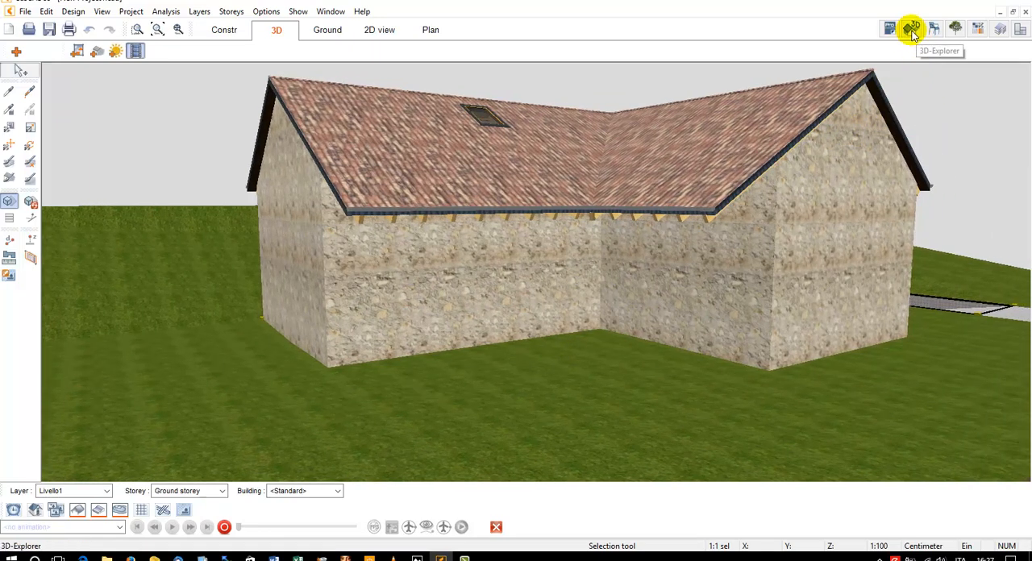
pyautogui.click(912, 30)
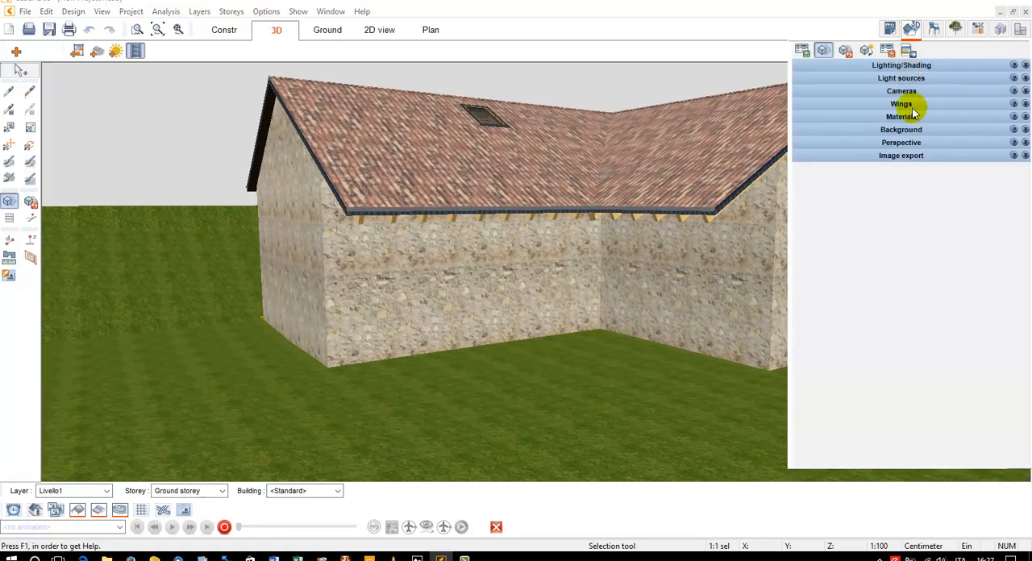
pyautogui.click(902, 104)
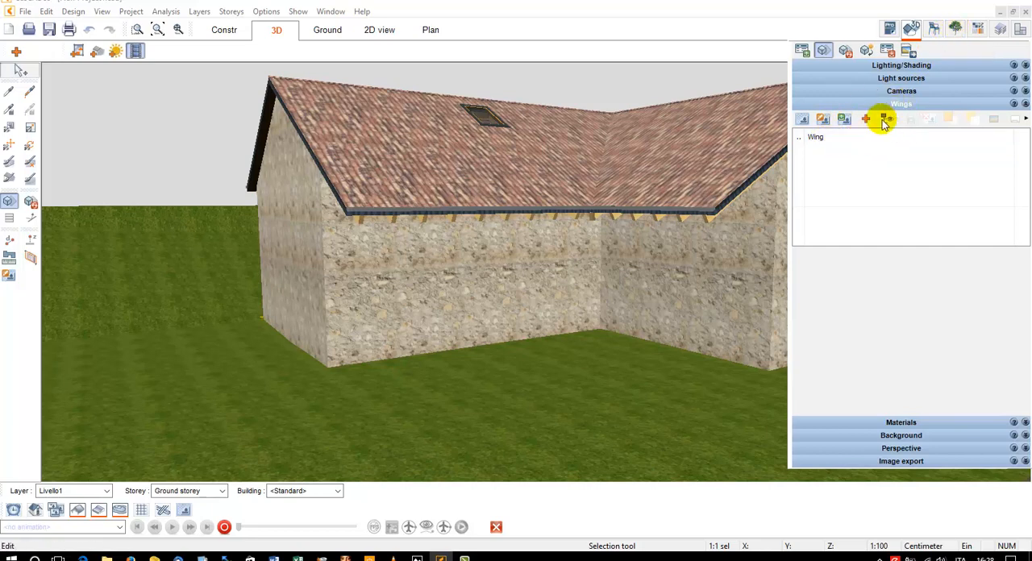
pyautogui.click(805, 121)
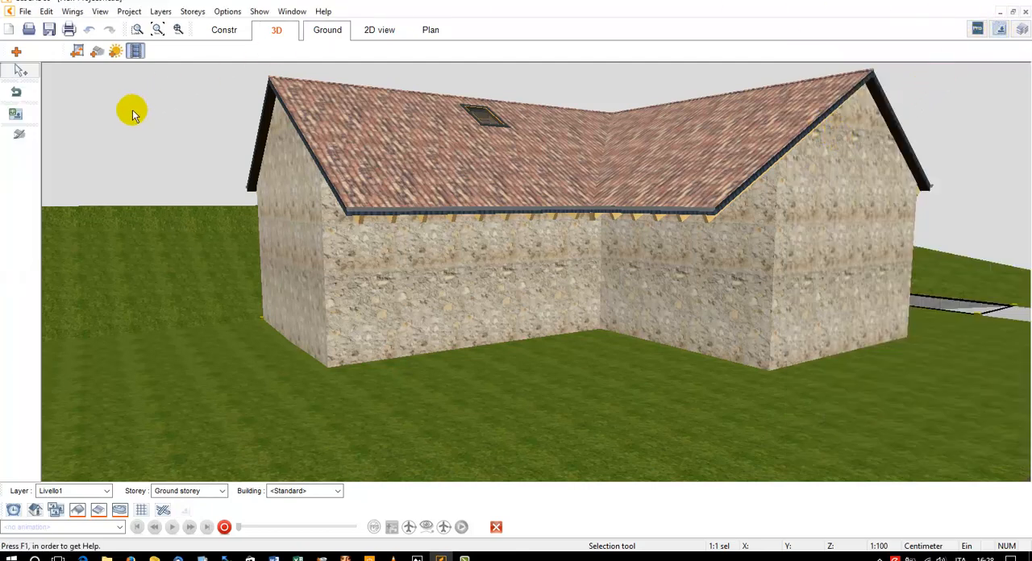
# Place Ramo 02 from the Rami in primo piano folder as foreground branches beside the house's far right roof edge
pyautogui.click(1002, 33)
pyautogui.click(966, 143)
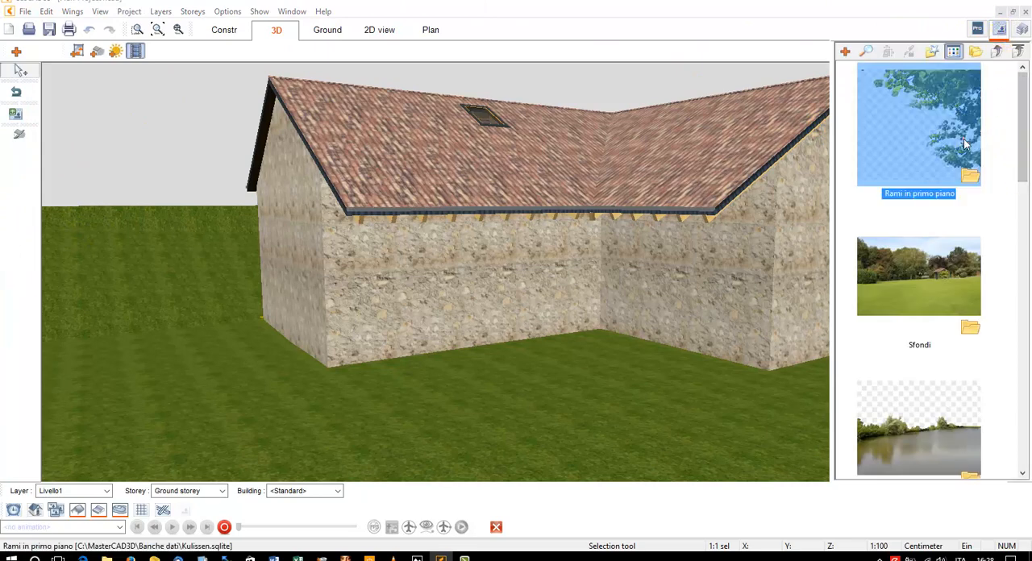
pyautogui.doubleClick(965, 139)
pyautogui.moveTo(1022, 150); pyautogui.dragTo(1026, 171)
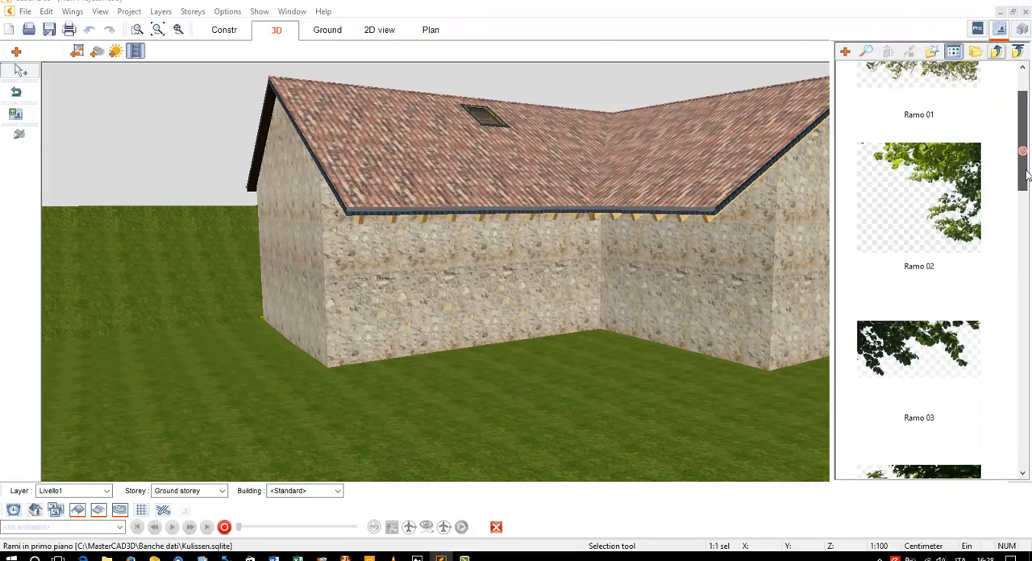
pyautogui.click(936, 192)
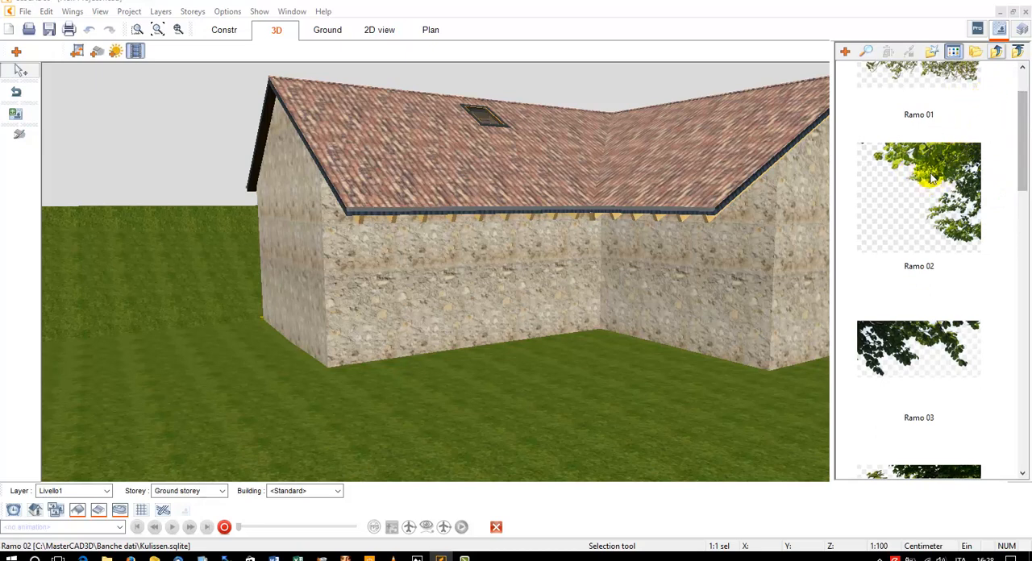
pyautogui.moveTo(930, 174); pyautogui.dragTo(805, 186)
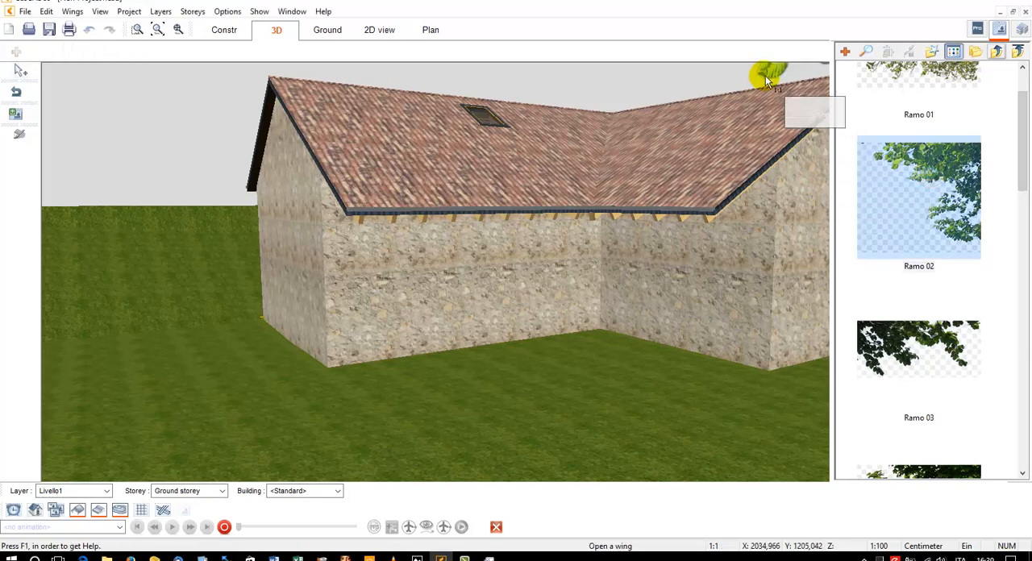
pyautogui.click(678, 137)
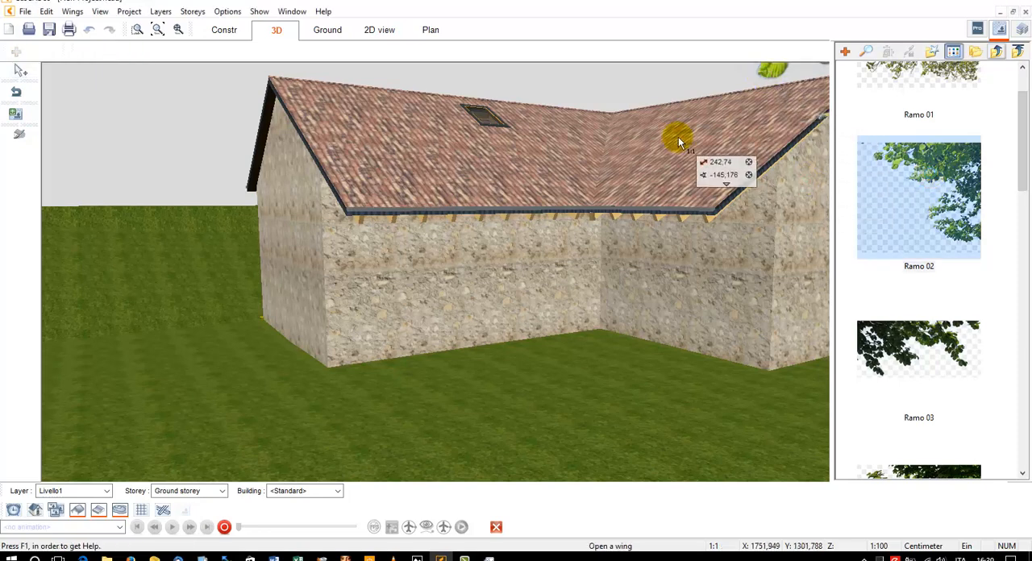
pyautogui.click(776, 70)
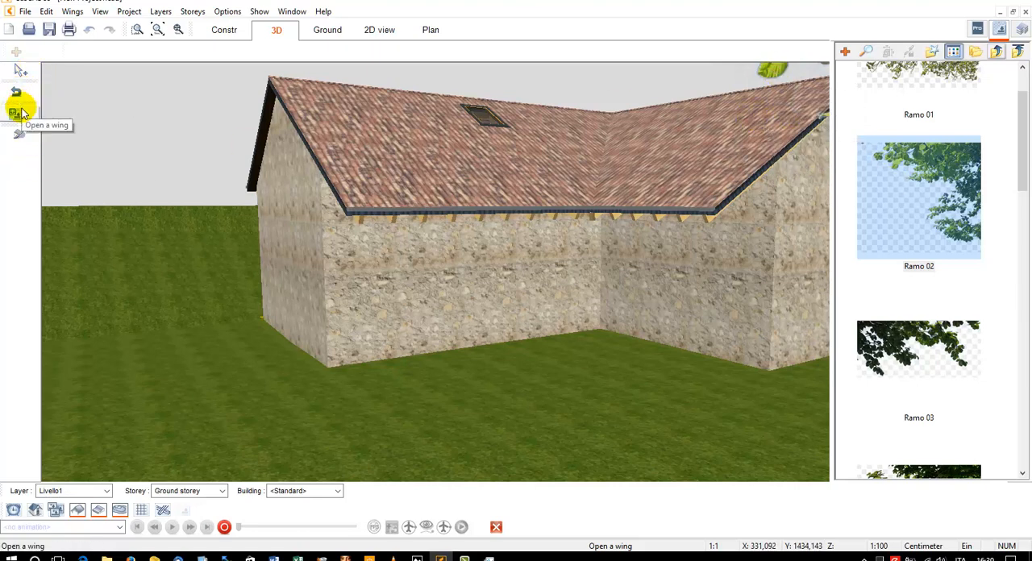
pyautogui.click(21, 71)
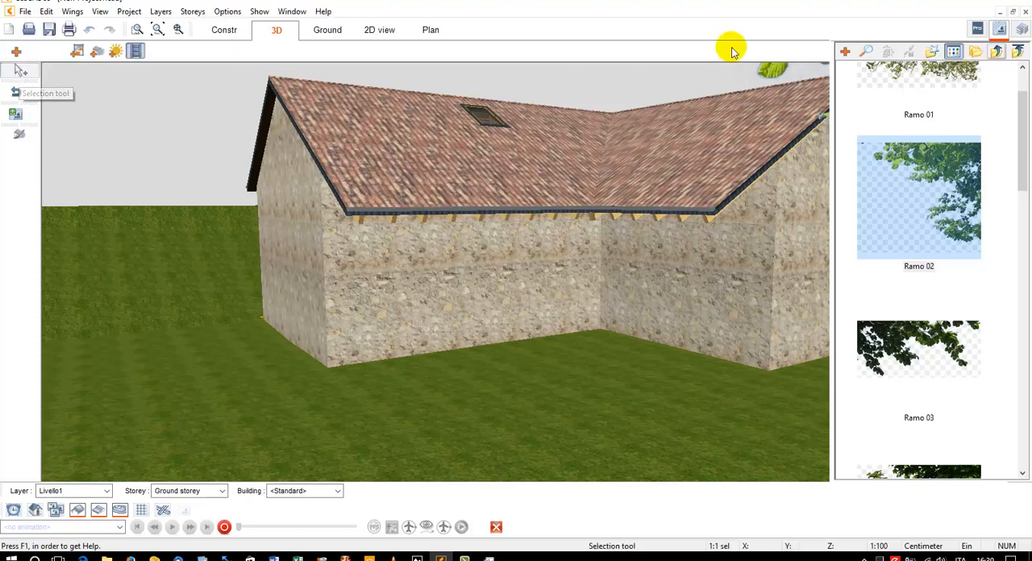
# Try the predefined positions for the selected Ramo 02 branch wing and settle on Top left
pyautogui.click(778, 70)
pyautogui.doubleClick(781, 73)
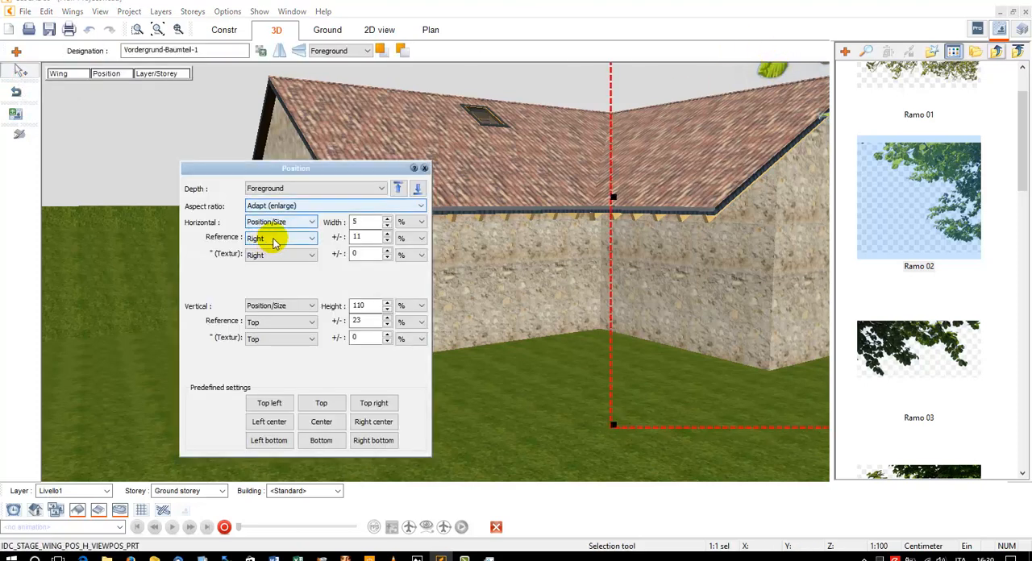
pyautogui.click(286, 404)
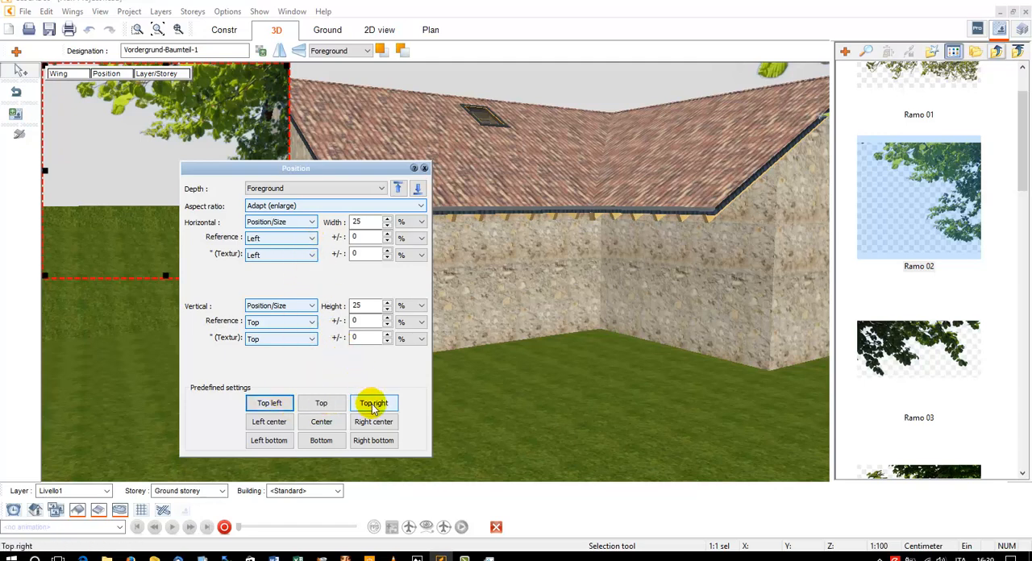
pyautogui.click(279, 425)
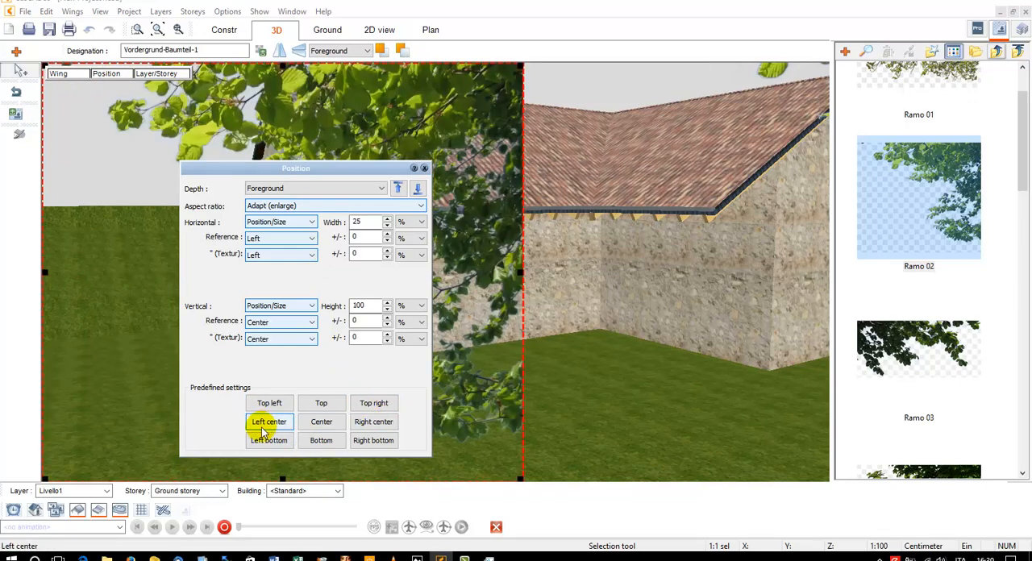
pyautogui.click(335, 404)
pyautogui.click(374, 405)
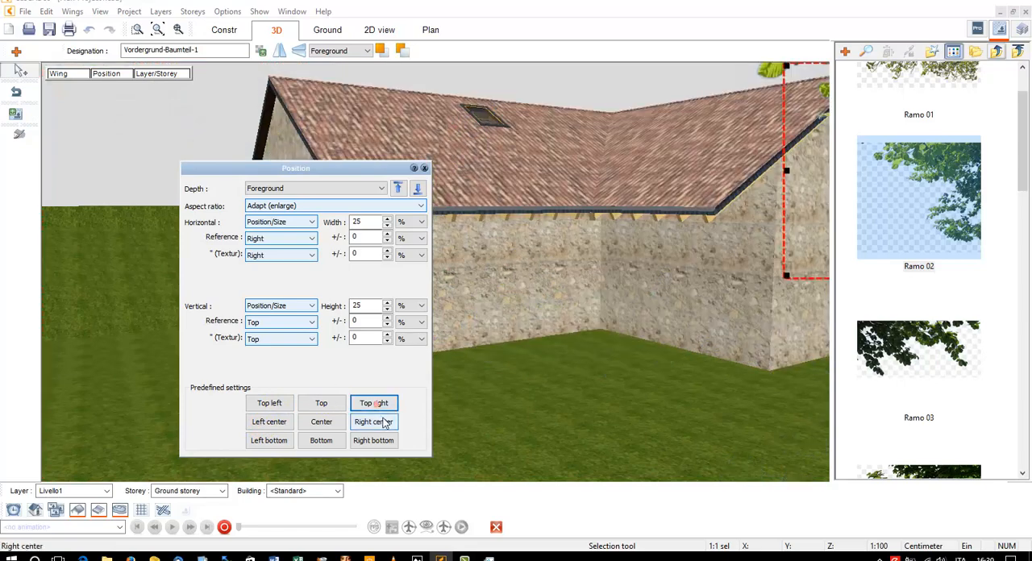
pyautogui.click(372, 423)
pyautogui.click(373, 441)
pyautogui.click(322, 422)
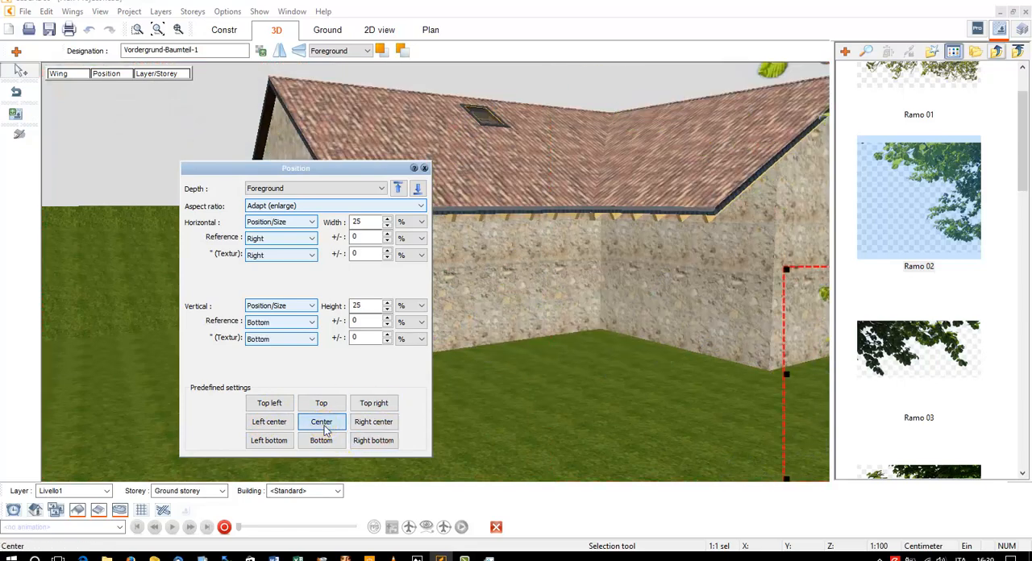
pyautogui.click(373, 423)
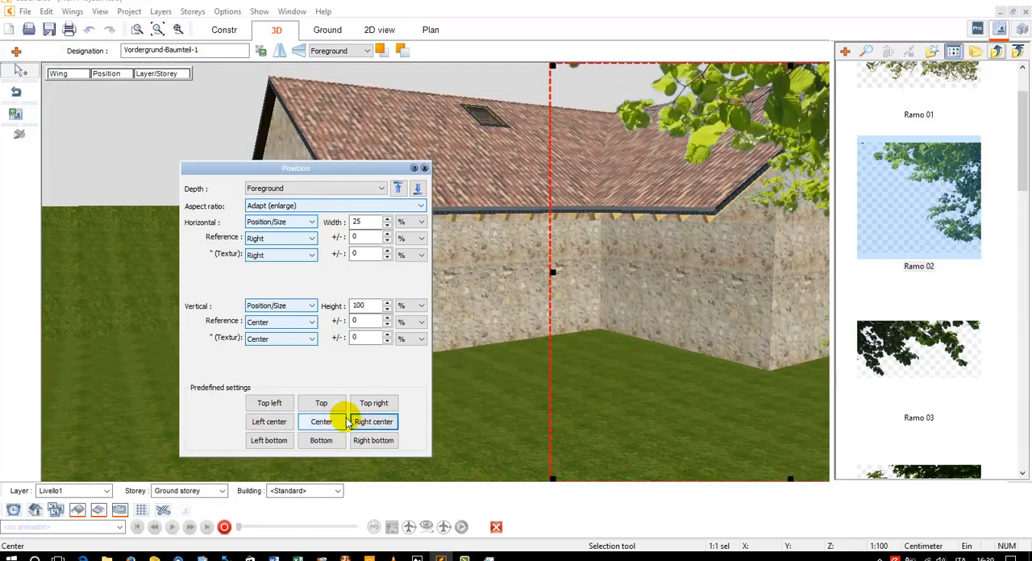
pyautogui.click(270, 403)
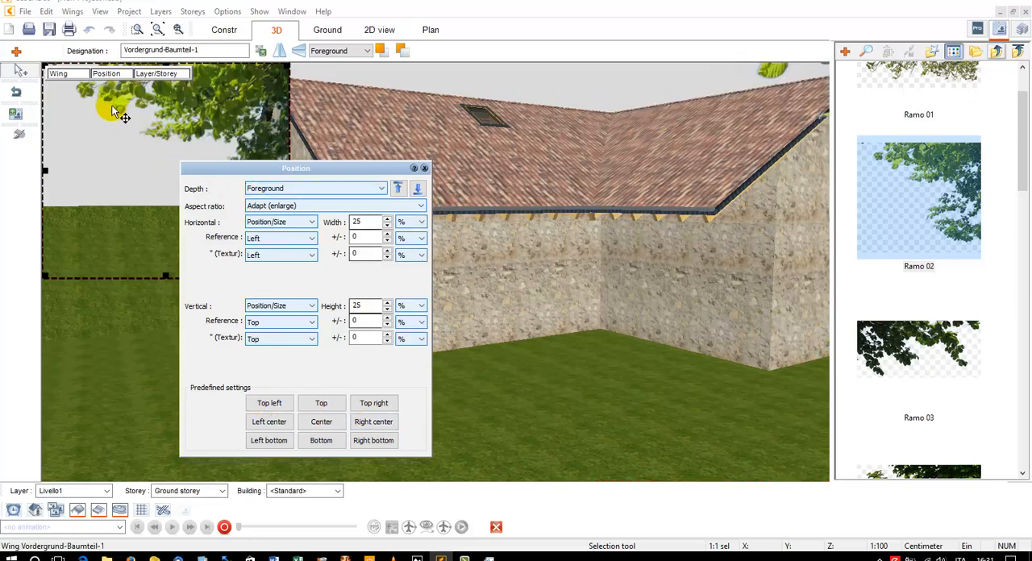
# Mirror the top-left branch wing from left to right and close its settings
pyautogui.click(70, 76)
pyautogui.click(70, 76)
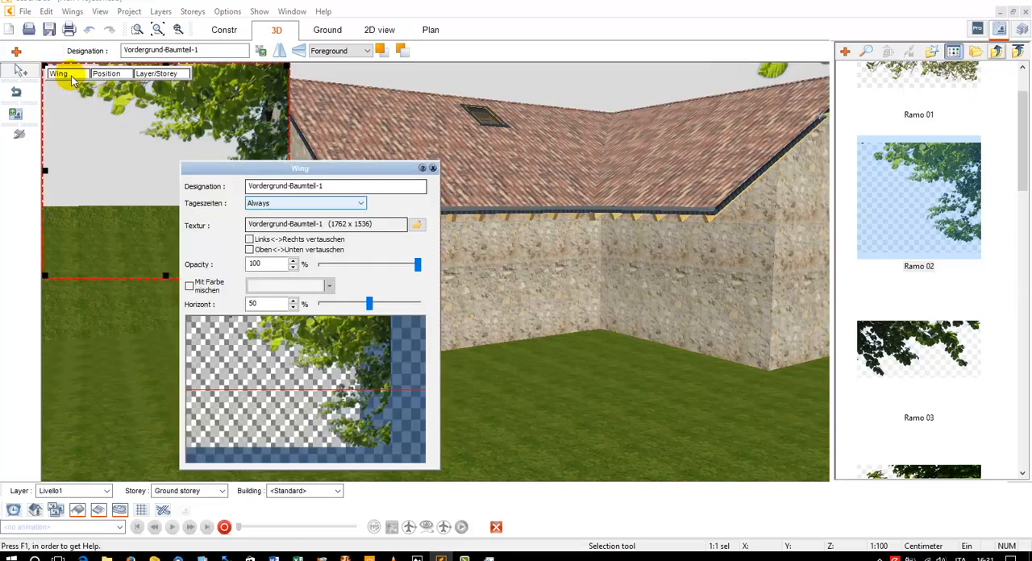
pyautogui.click(249, 239)
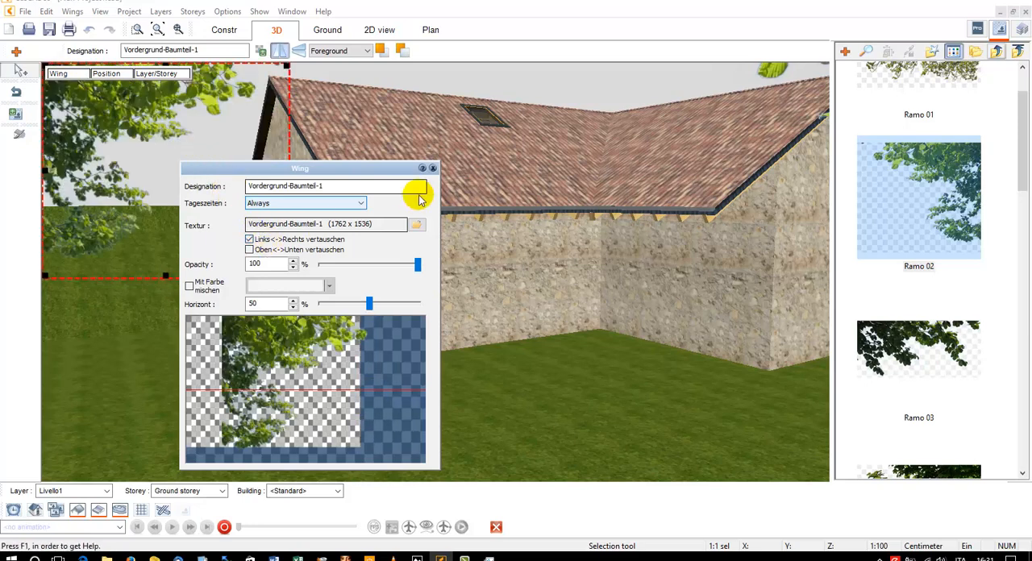
pyautogui.click(433, 169)
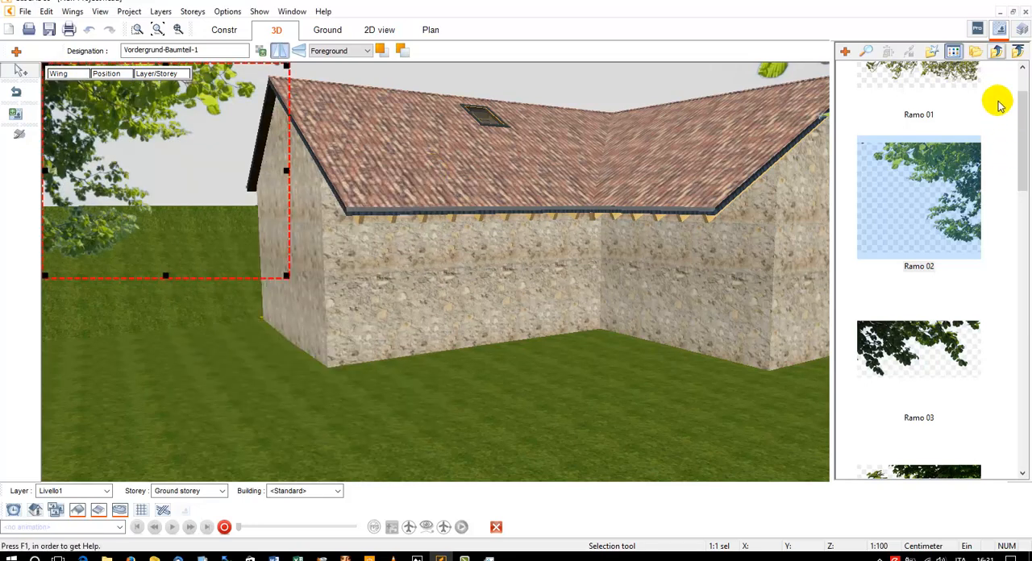
# Place Muratura in pietra angolare 01 from the Murature folder as a foreground stone wall, keeping its default position settings
pyautogui.click(997, 53)
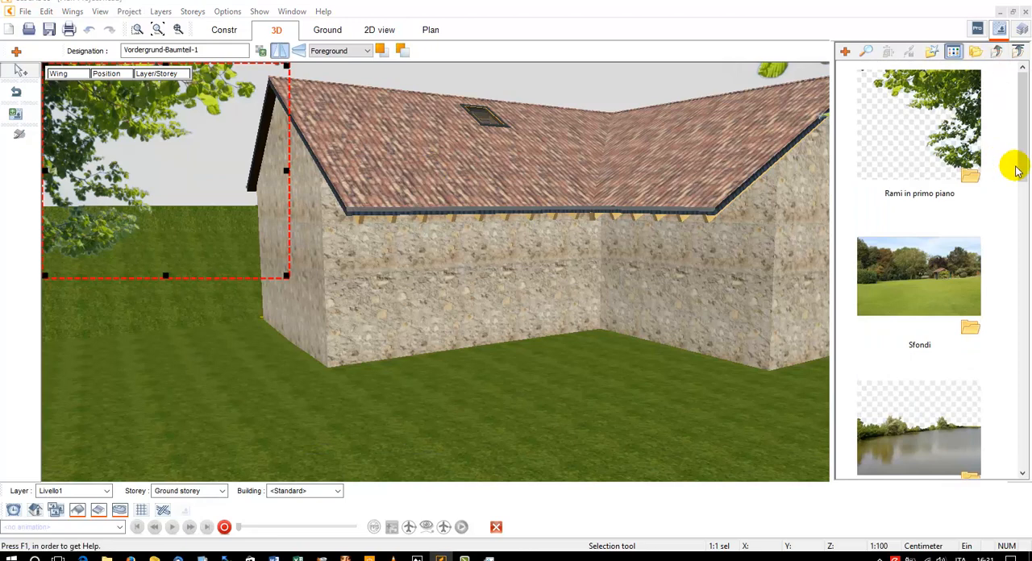
pyautogui.moveTo(1018, 168); pyautogui.dragTo(1022, 364)
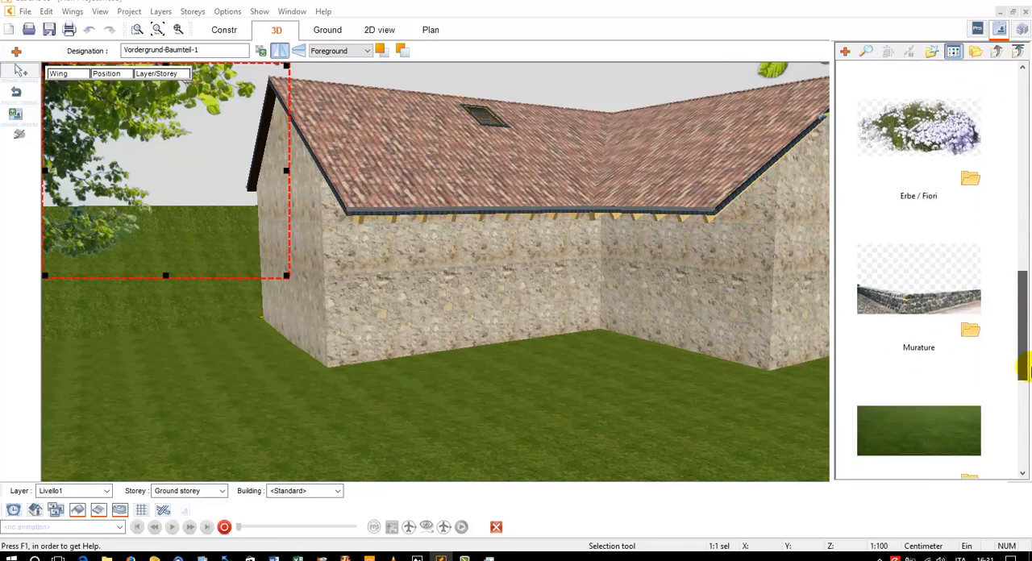
pyautogui.doubleClick(918, 315)
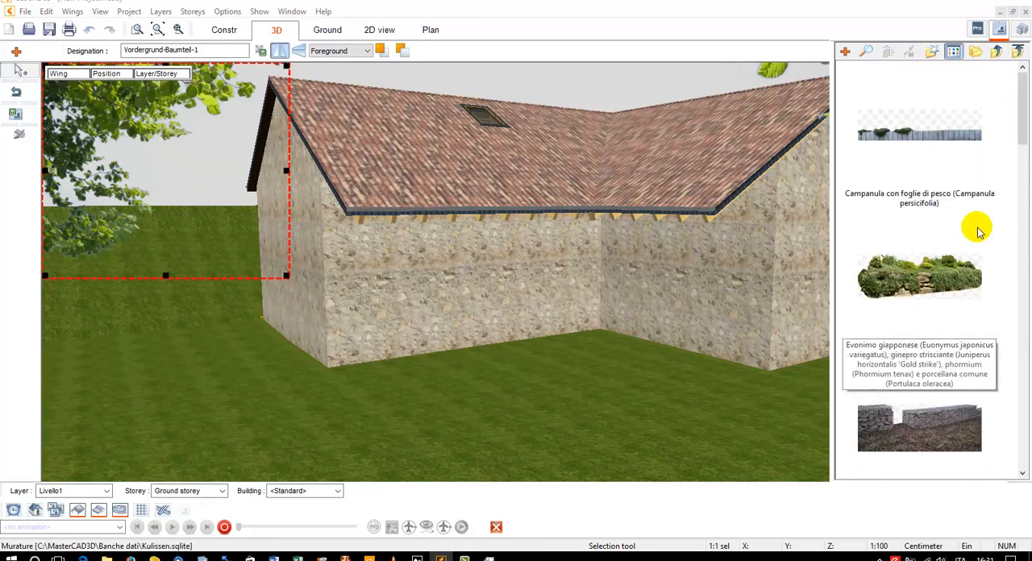
pyautogui.moveTo(1023, 145); pyautogui.dragTo(1026, 302)
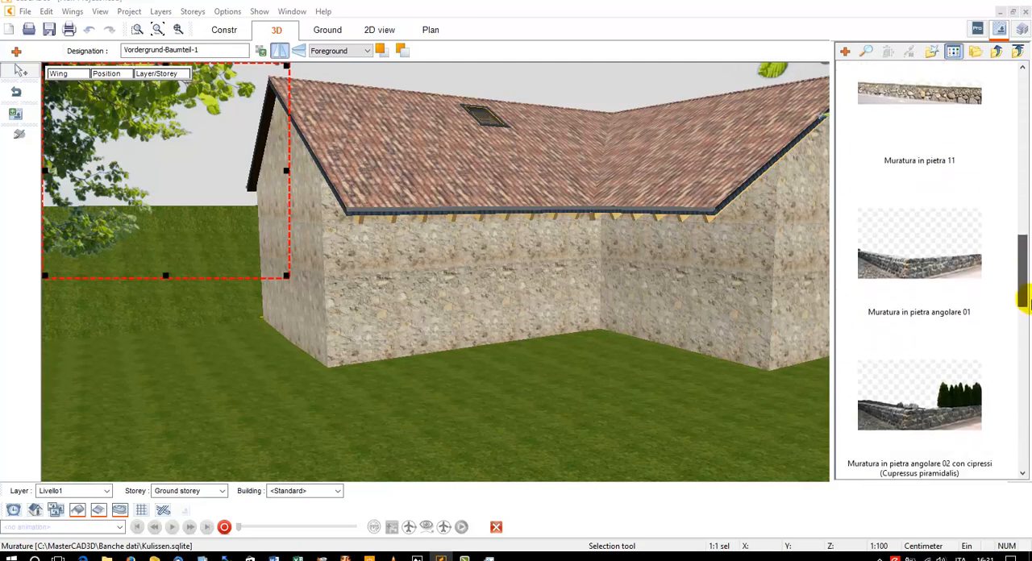
pyautogui.click(903, 291)
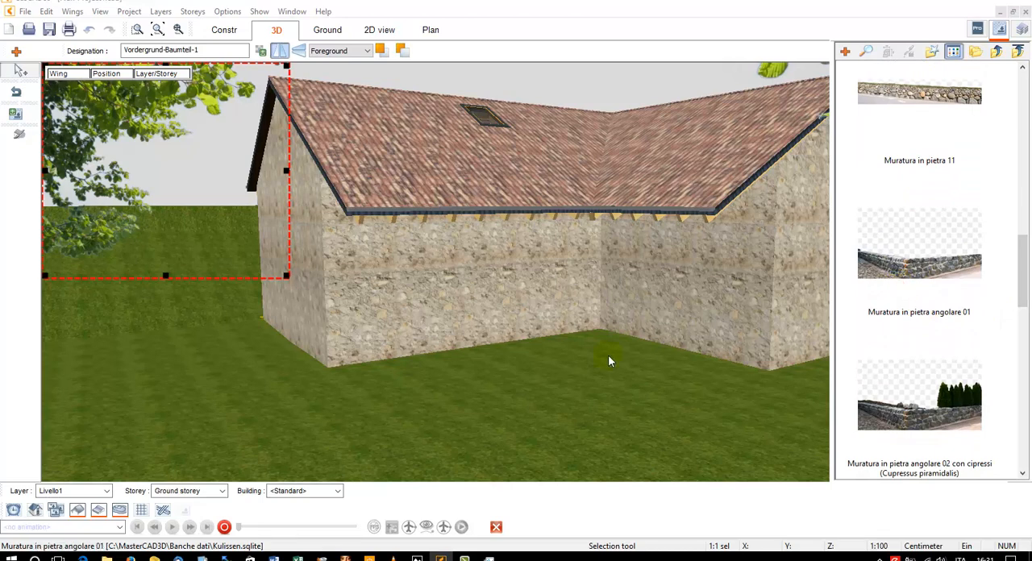
pyautogui.moveTo(955, 212); pyautogui.dragTo(611, 355)
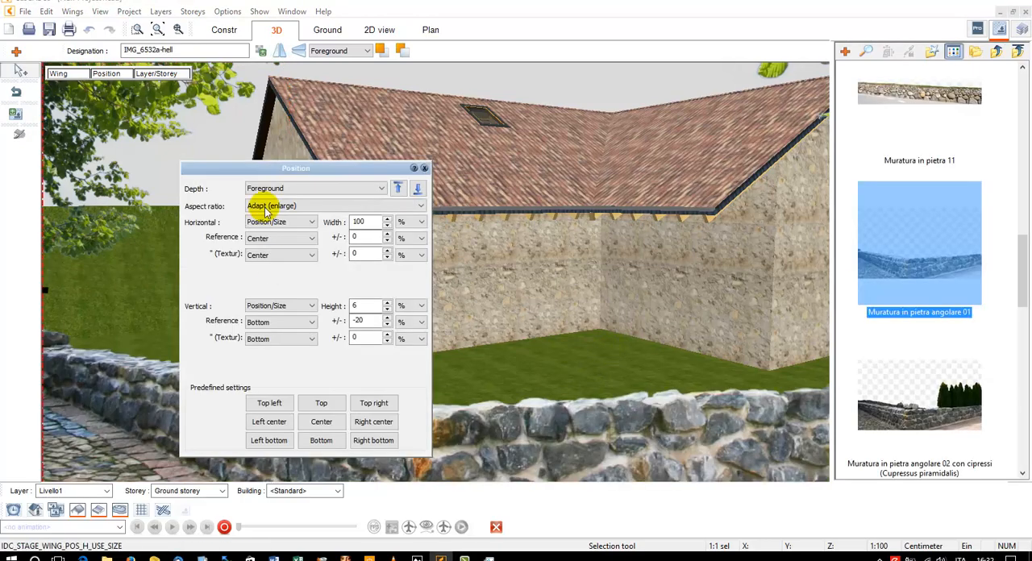
pyautogui.click(424, 168)
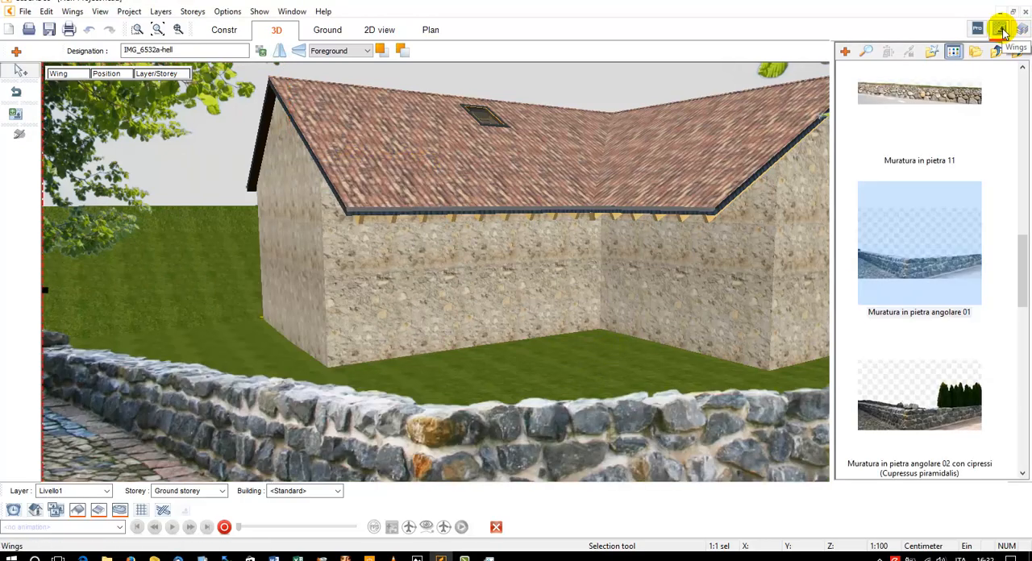
# Close the wings library, deselect the stone wall and view the framed house from a slightly different angle
pyautogui.click(1000, 29)
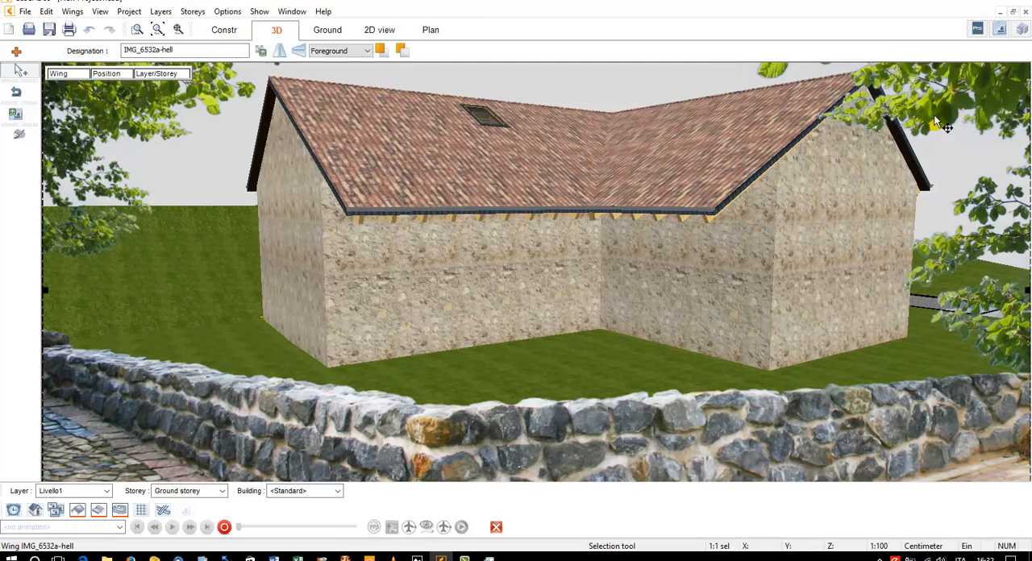
pyautogui.click(784, 191)
pyautogui.click(651, 272)
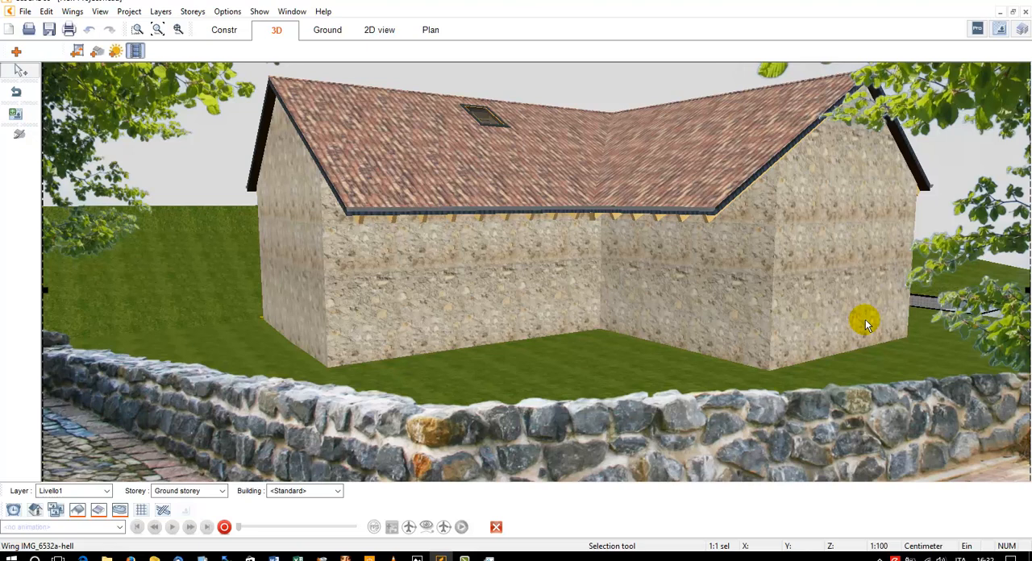
pyautogui.moveTo(629, 304)
pyautogui.mouseDown(button='middle')
pyautogui.moveTo(642, 297)
pyautogui.moveTo(616, 307)
pyautogui.moveTo(639, 316)
pyautogui.moveTo(618, 306)
pyautogui.mouseUp(button='middle')
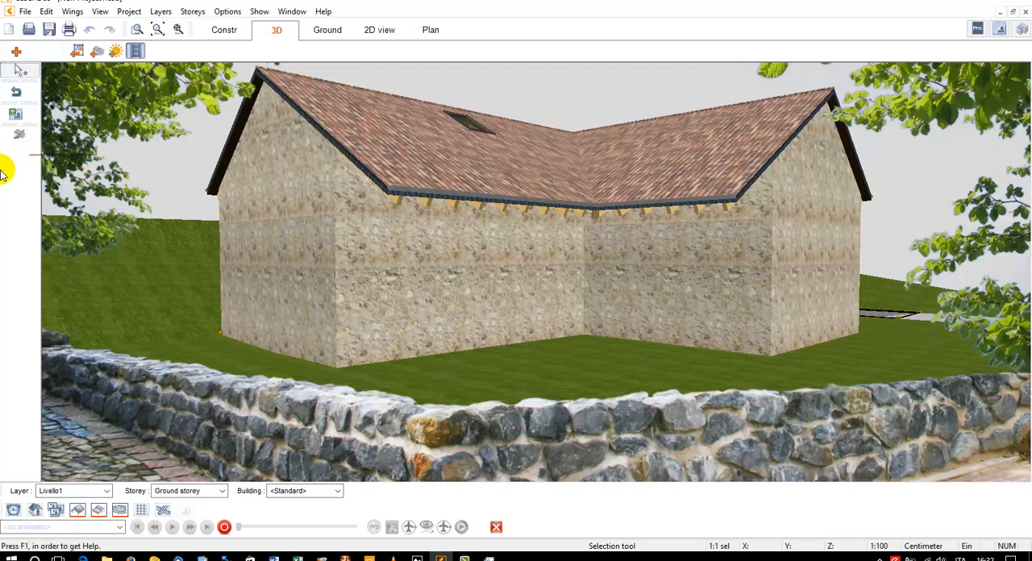
# Leave wing editing and render the 3D view of the house with shadows
pyautogui.click(15, 93)
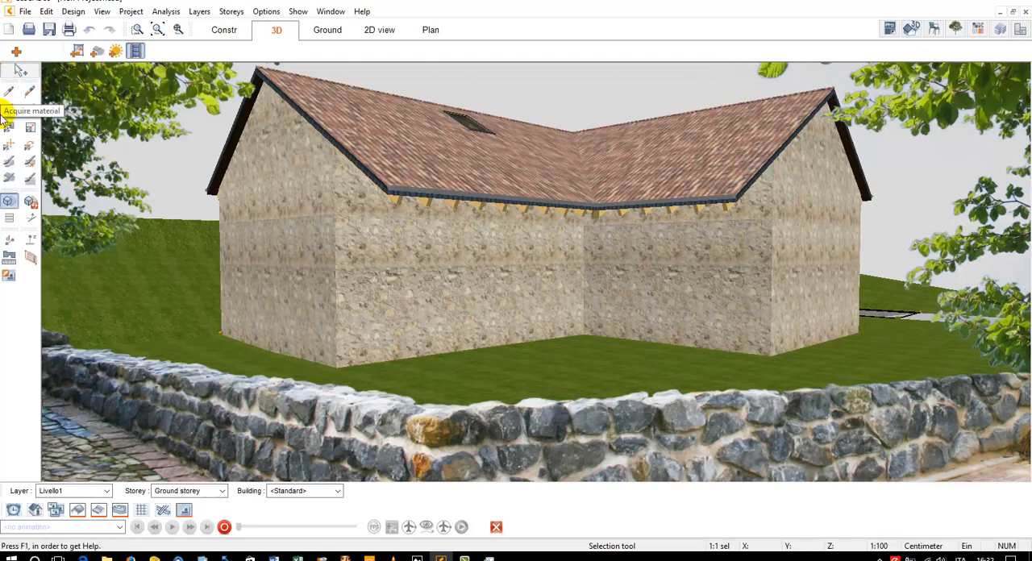
pyautogui.click(29, 202)
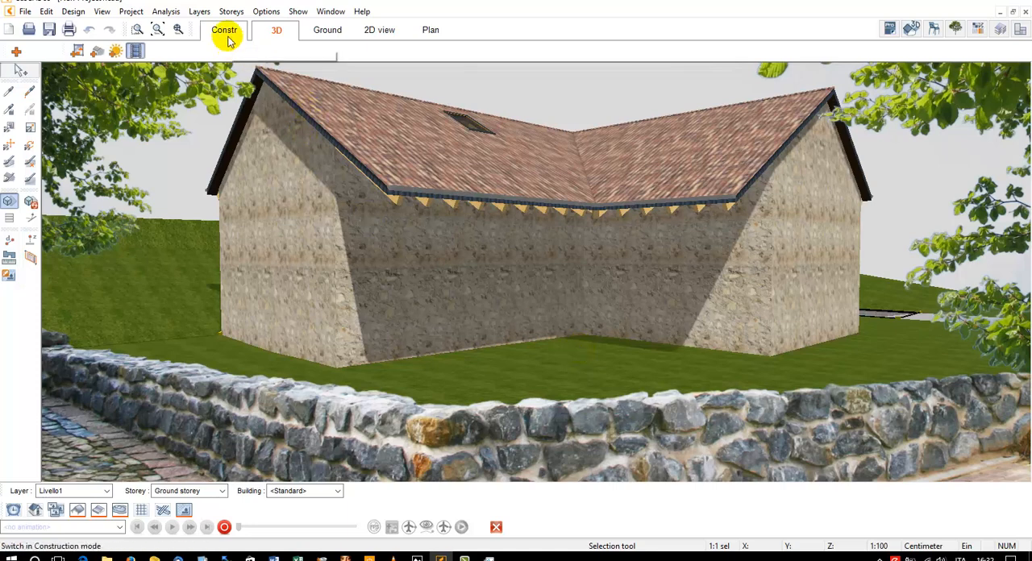
# Close the house project, saving its changes to New Project1.cad, and start a new empty project
pyautogui.click(1025, 13)
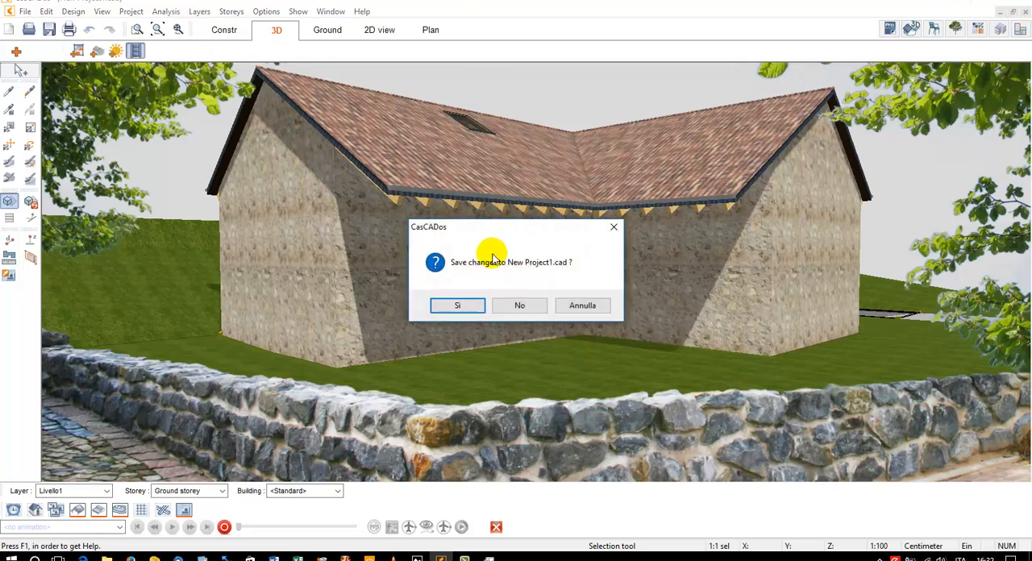
pyautogui.click(463, 308)
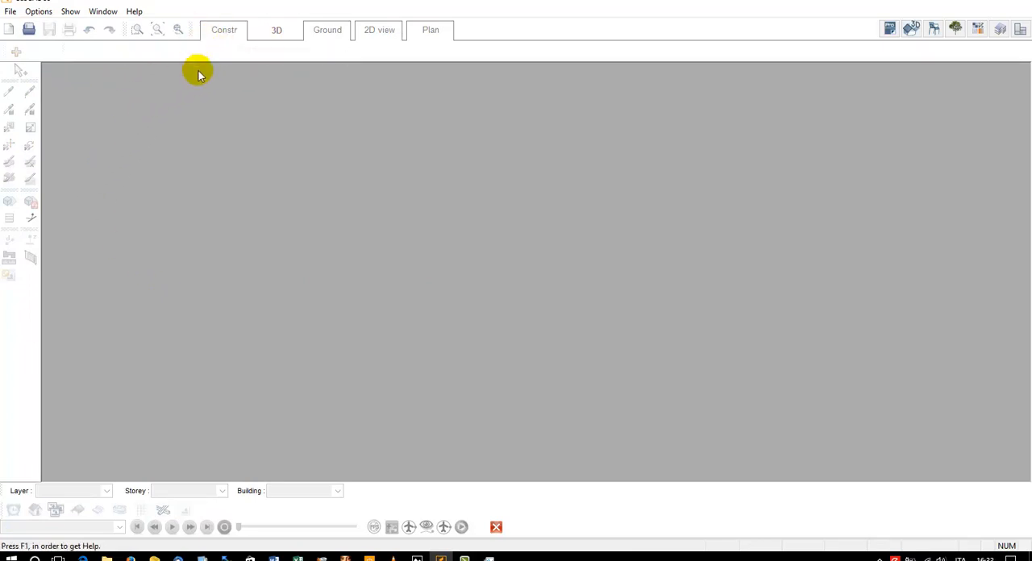
pyautogui.click(9, 28)
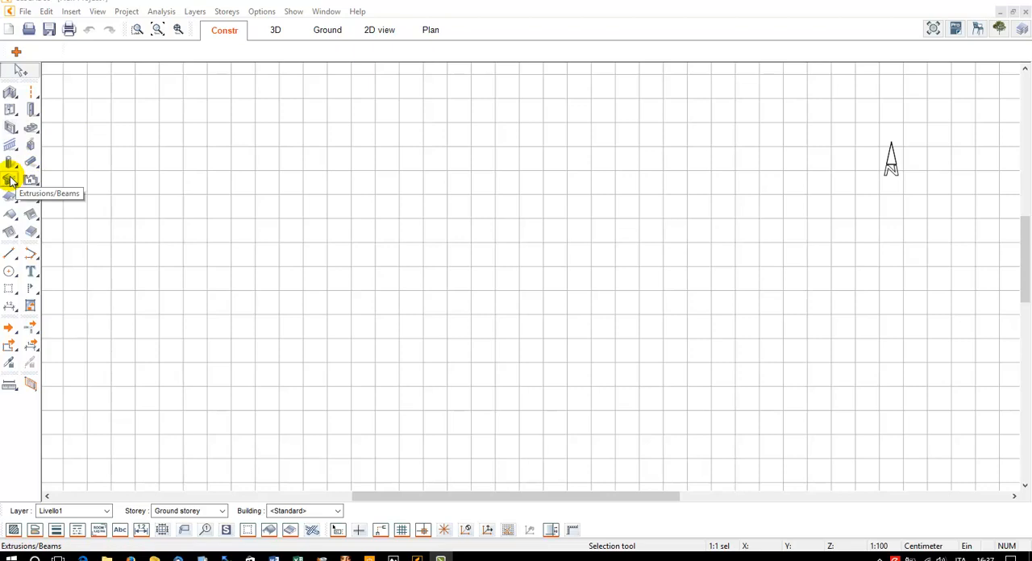
# Turn off the grid and trace a cornice profile's moulded left edge as a polygon, down to the first part of its base
pyautogui.click(32, 255)
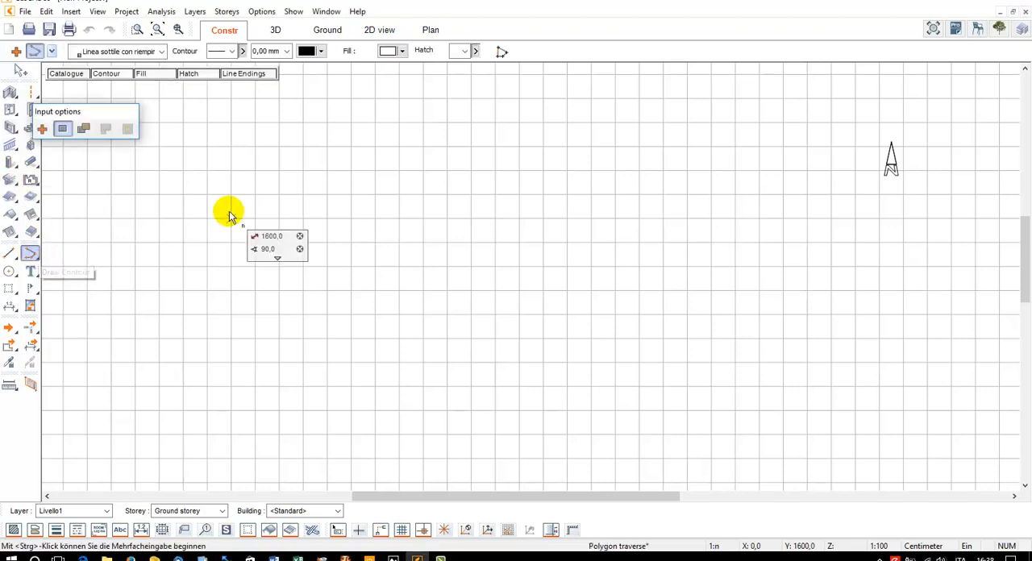
pyautogui.scroll(2, 229, 216)
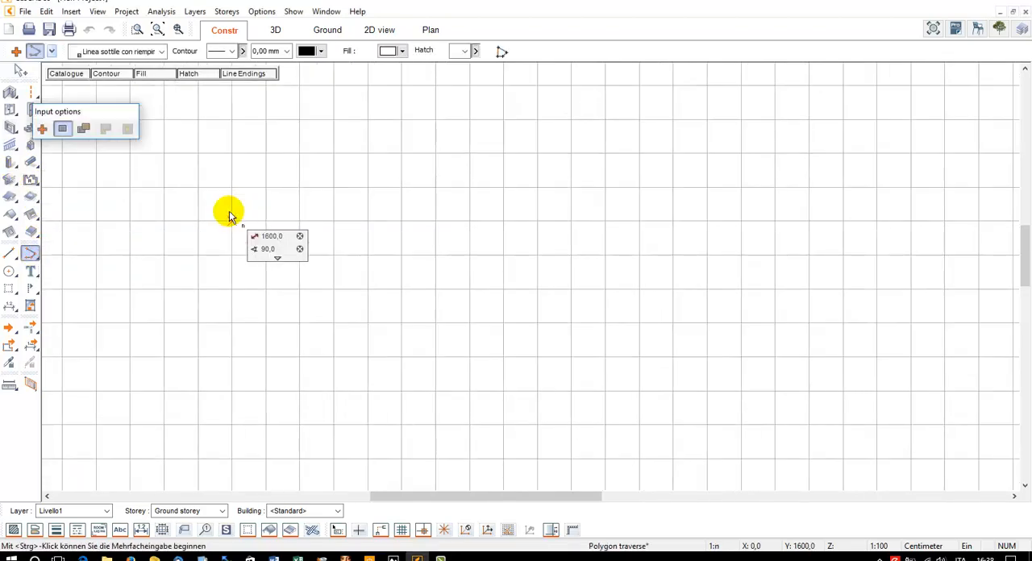
pyautogui.click(407, 535)
pyautogui.click(303, 152)
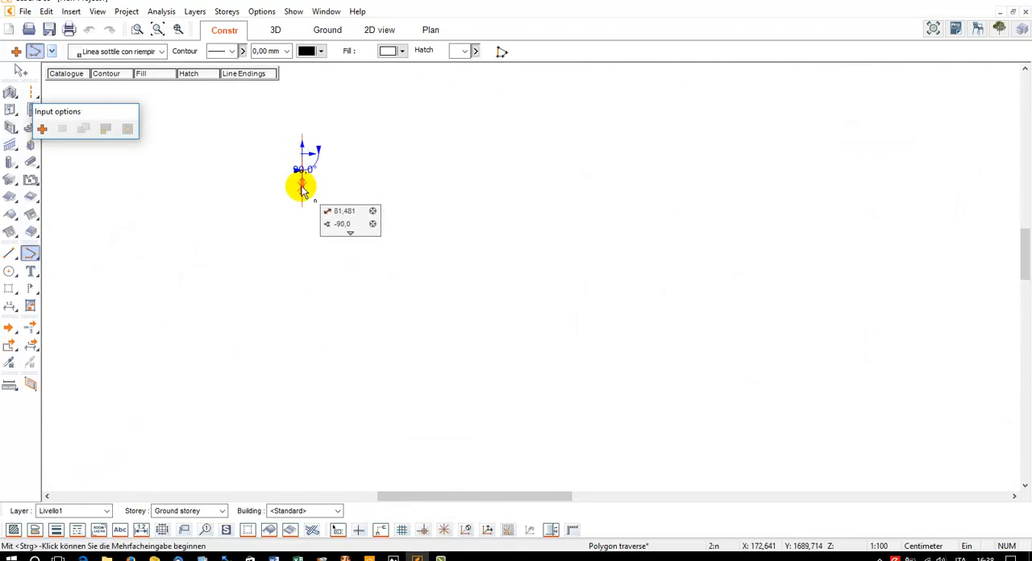
pyautogui.click(303, 188)
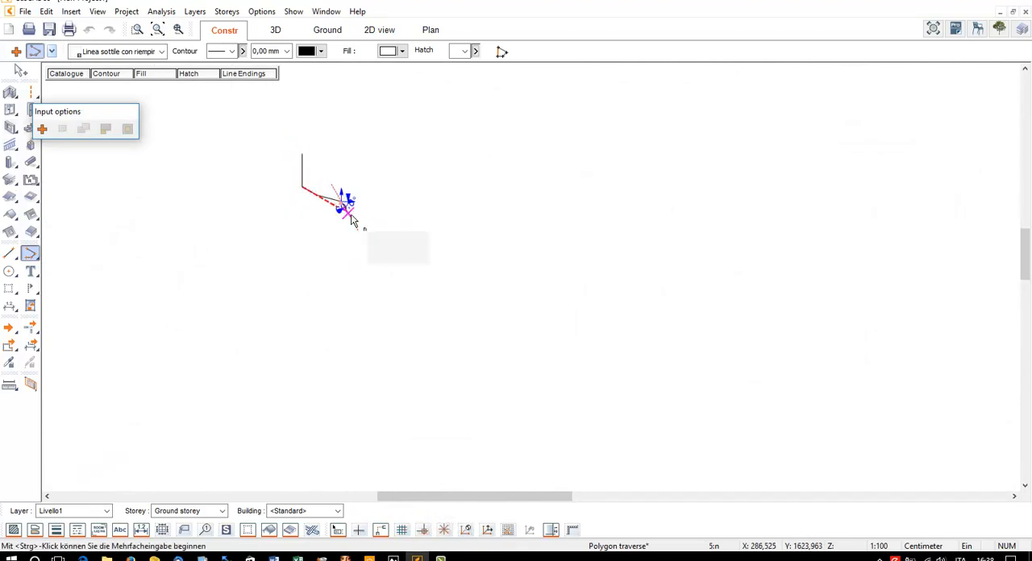
pyautogui.click(367, 218)
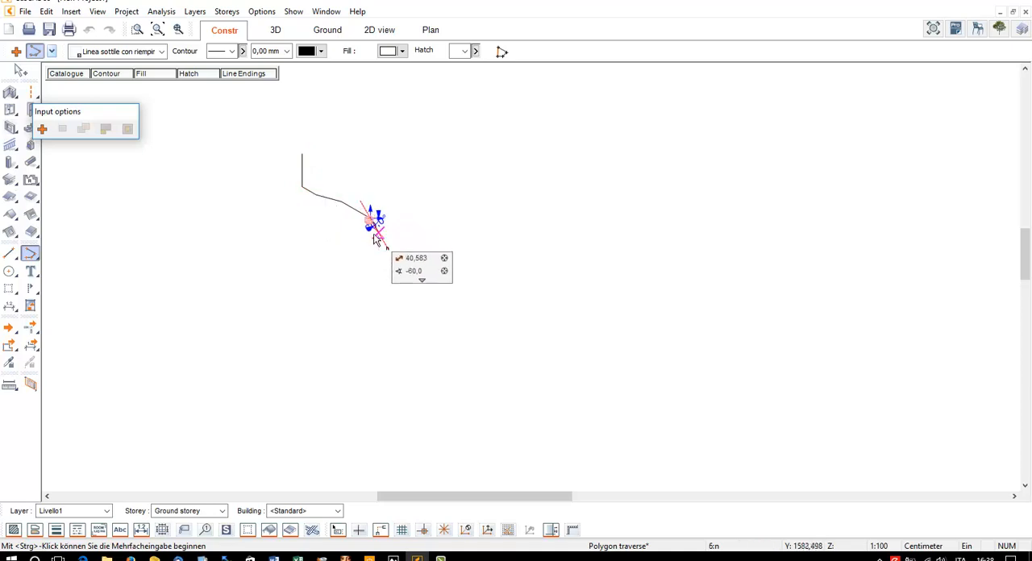
pyautogui.click(377, 228)
pyautogui.click(376, 293)
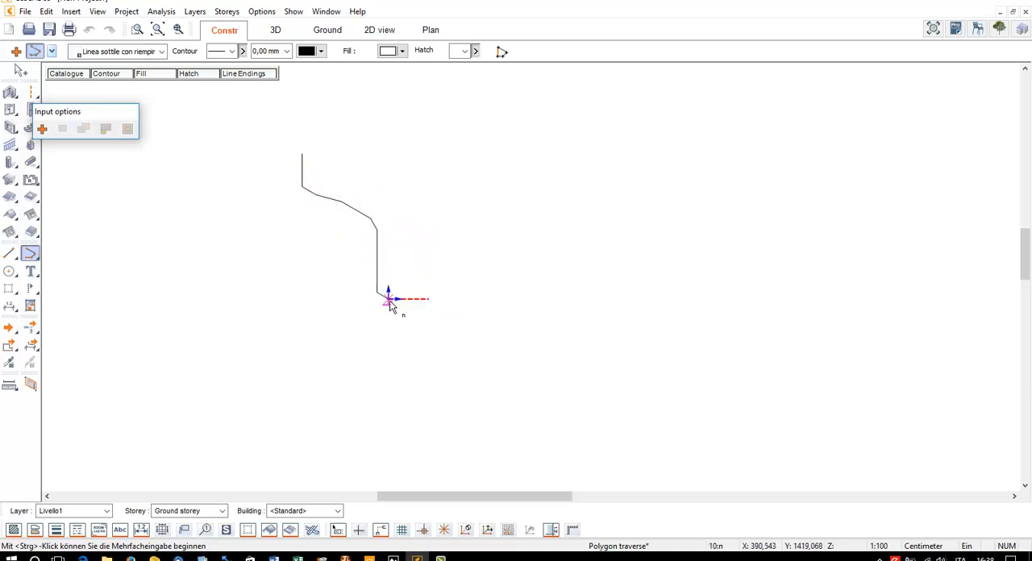
pyautogui.click(407, 304)
pyautogui.click(417, 298)
pyautogui.click(434, 310)
pyautogui.click(434, 326)
pyautogui.click(424, 332)
pyautogui.click(417, 343)
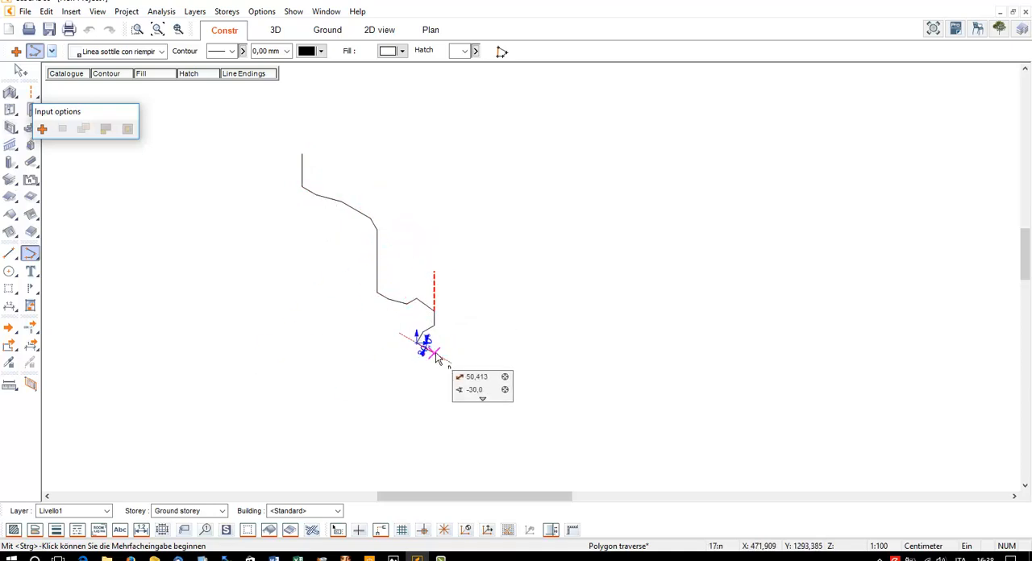
pyautogui.click(435, 354)
pyautogui.click(467, 353)
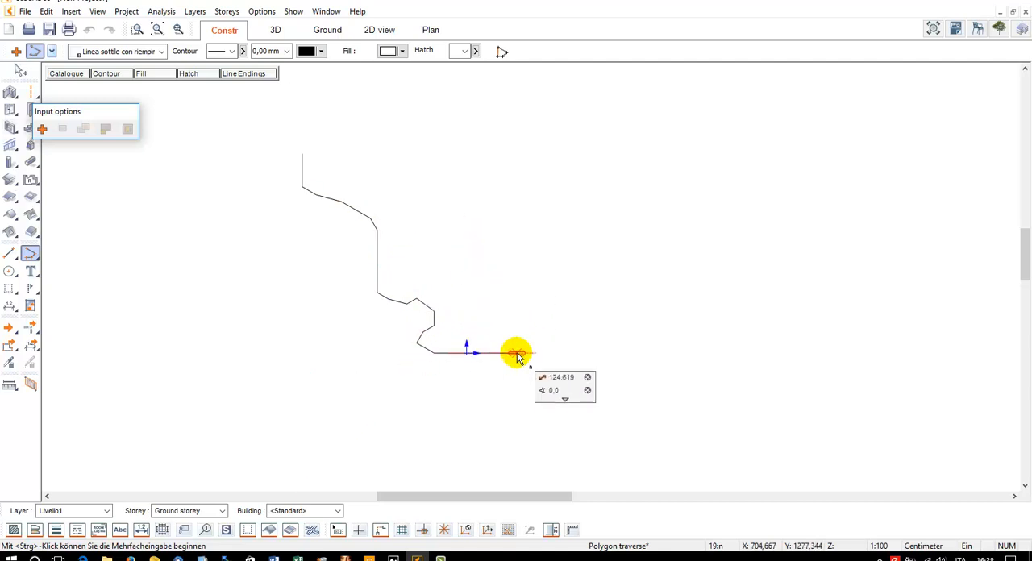
# Close the profile with a straight base, right side and top edge, about 6.15 m wide and 4.94 m high
pyautogui.click(551, 353)
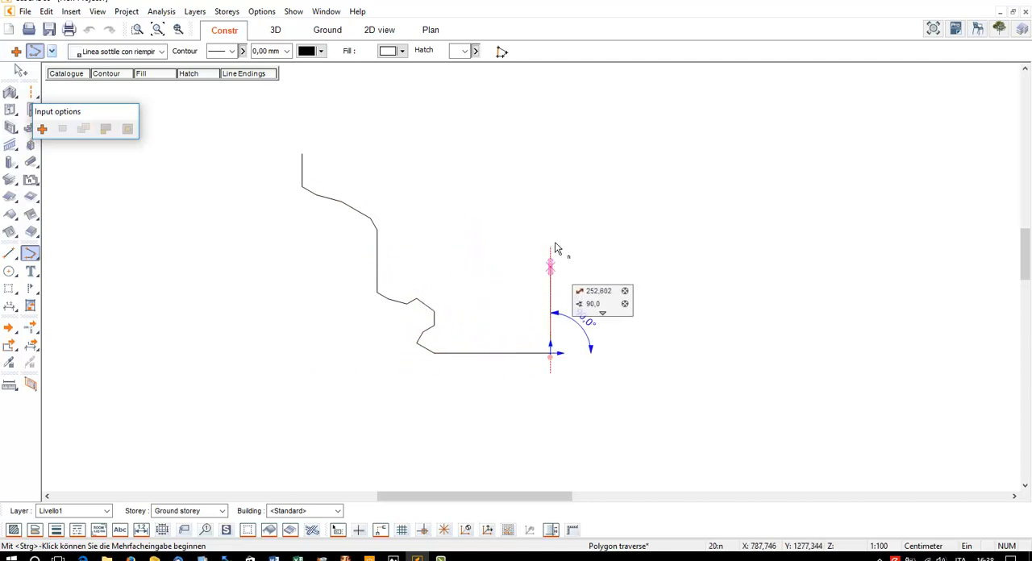
pyautogui.click(551, 153)
pyautogui.click(303, 153)
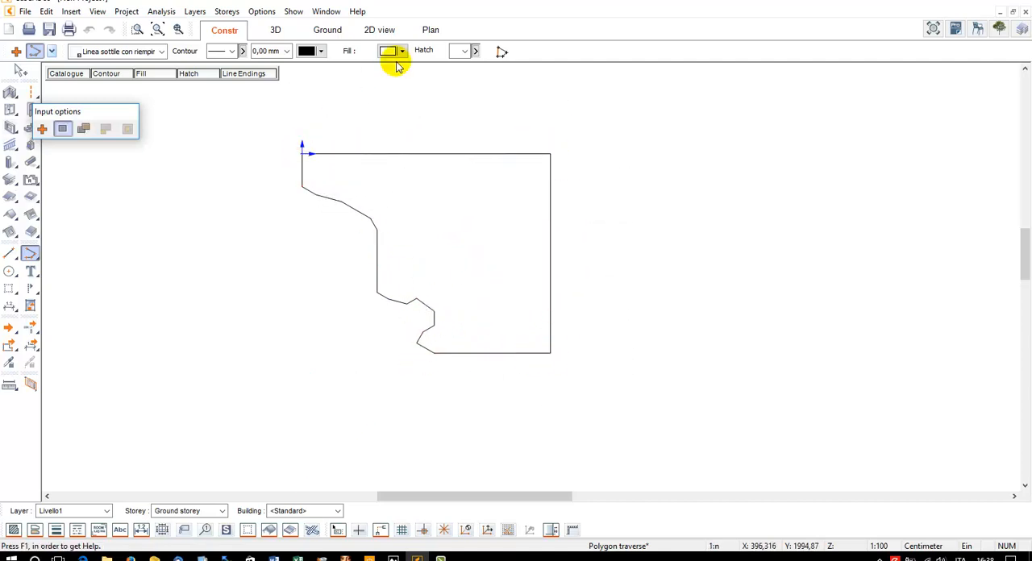
pyautogui.press('Escape')
pyautogui.click(463, 353)
pyautogui.press('Escape')
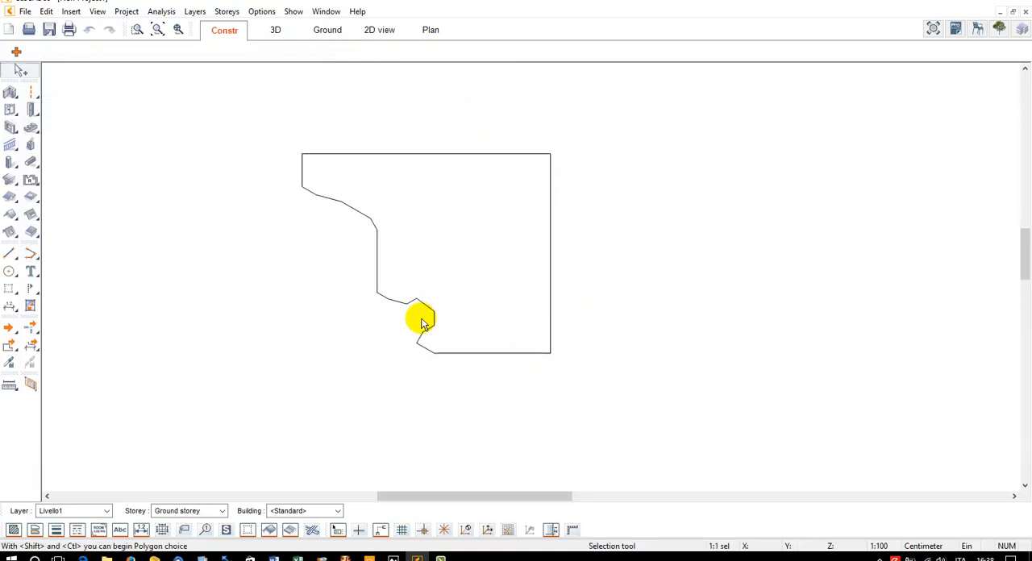
# Refine the lower curved part of the profile's moulded edge by repositioning its corner points
pyautogui.click(435, 332)
pyautogui.moveTo(418, 343)
pyautogui.mouseDown()
pyautogui.moveTo(425, 349)
pyautogui.moveTo(429, 330)
pyautogui.mouseUp()
pyautogui.scroll(2, 443, 337)
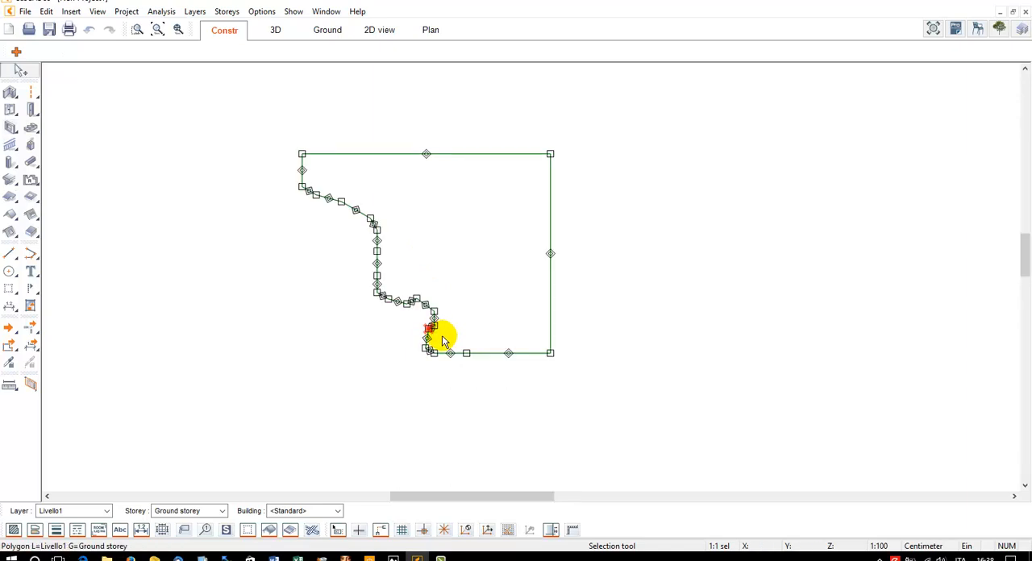
pyautogui.press('Escape')
pyautogui.click(430, 316)
pyautogui.scroll(2, 431, 316)
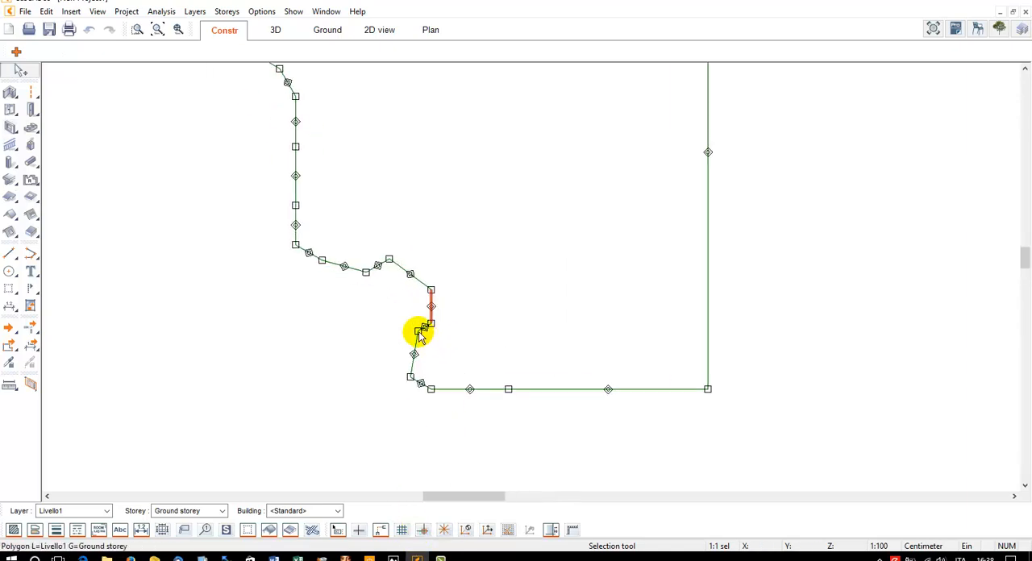
pyautogui.click(419, 331)
pyautogui.click(410, 347)
pyautogui.click(432, 324)
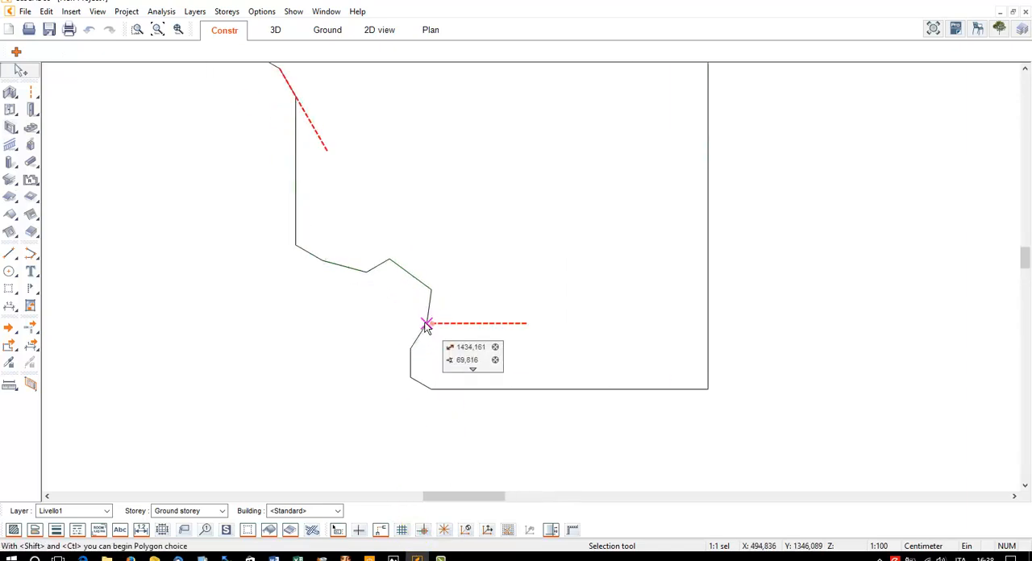
pyautogui.click(425, 324)
pyautogui.click(390, 259)
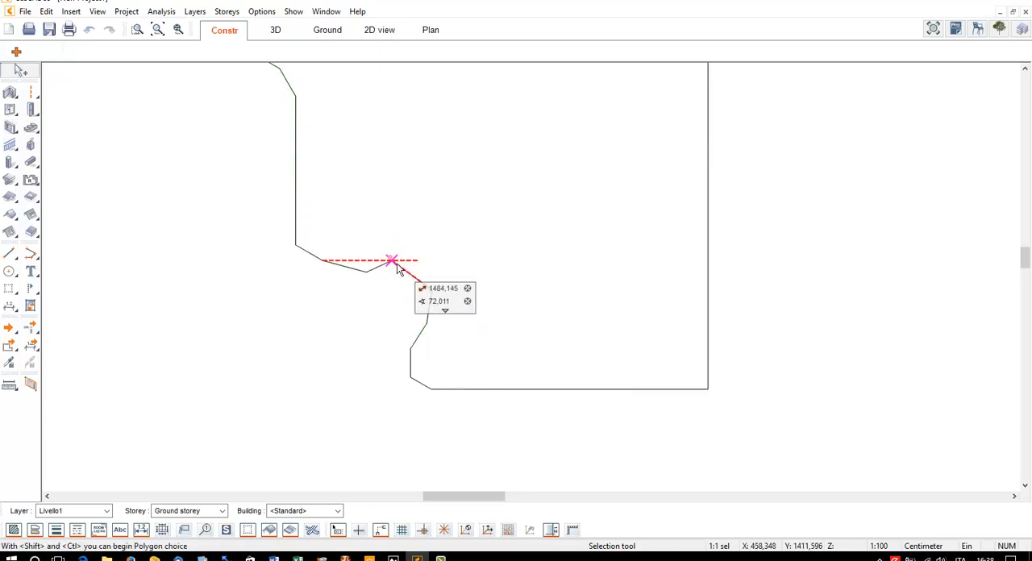
pyautogui.click(395, 262)
# Save the polygon in I miei simboli as ABC Symbol with insertion point M, and delete the drawn original
pyautogui.scroll(-1, 373, 327)
pyautogui.scroll(-1, 519, 237)
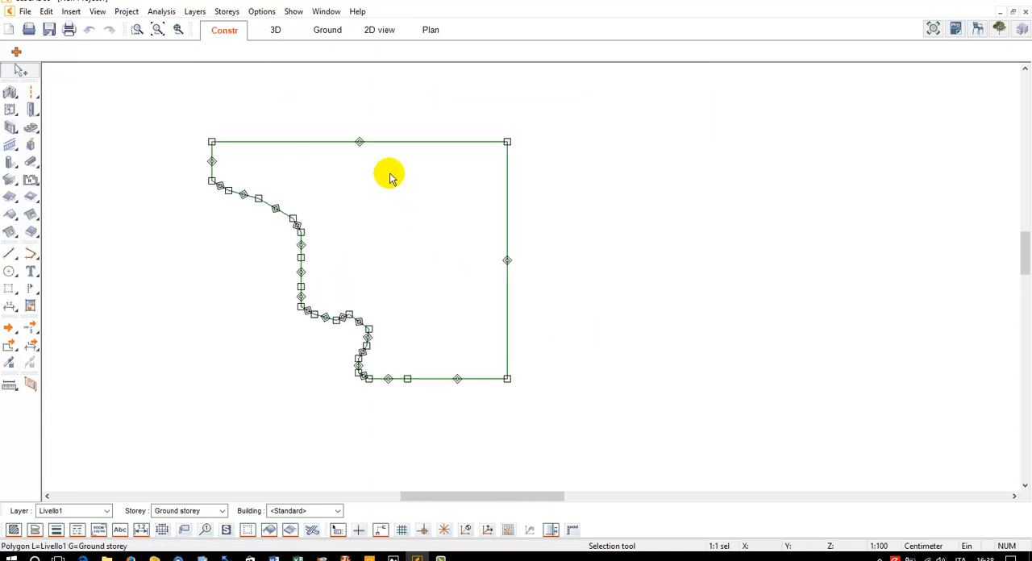
pyautogui.click(408, 142)
pyautogui.click(933, 30)
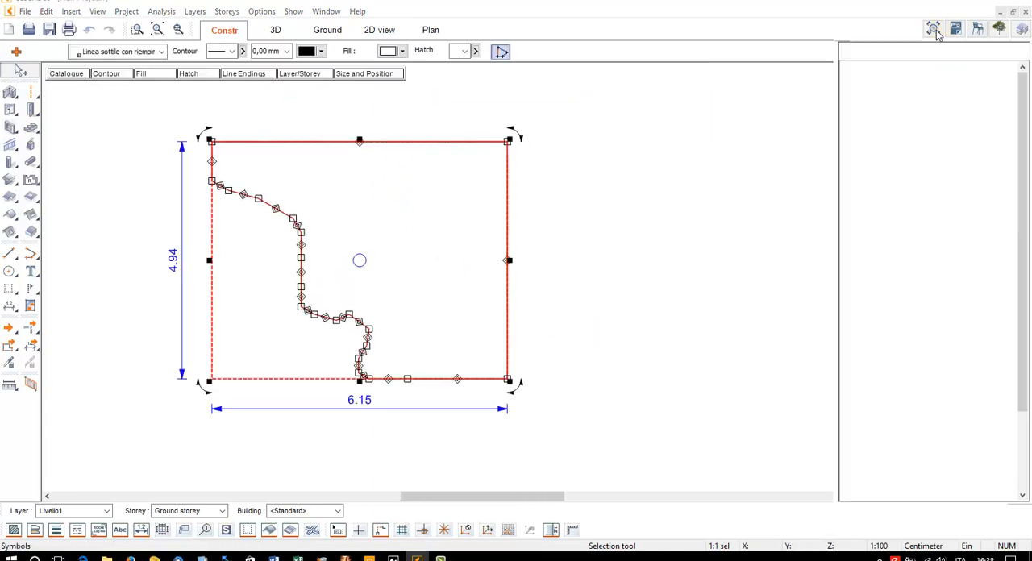
pyautogui.doubleClick(867, 100)
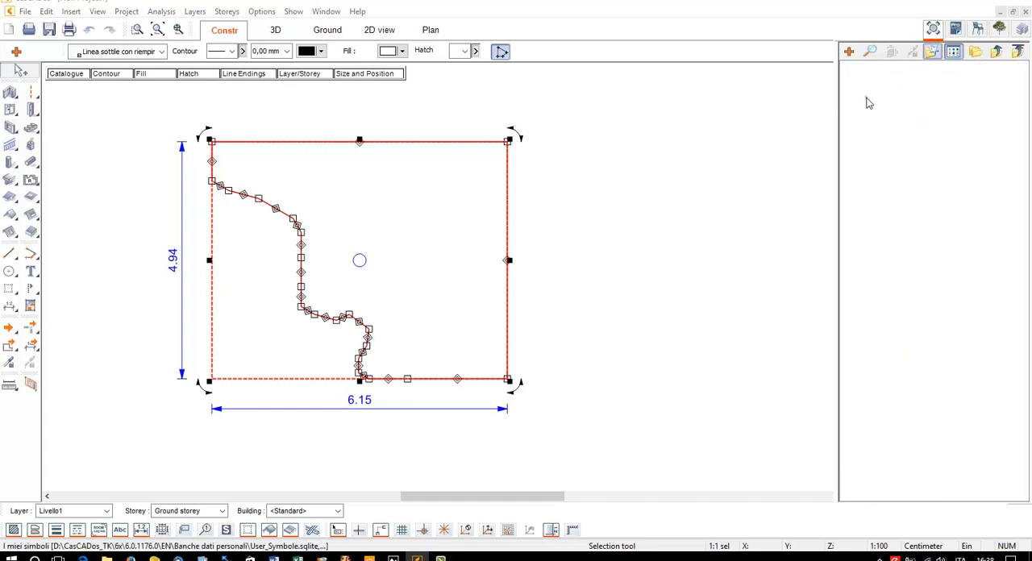
pyautogui.moveTo(575, 206); pyautogui.dragTo(876, 202)
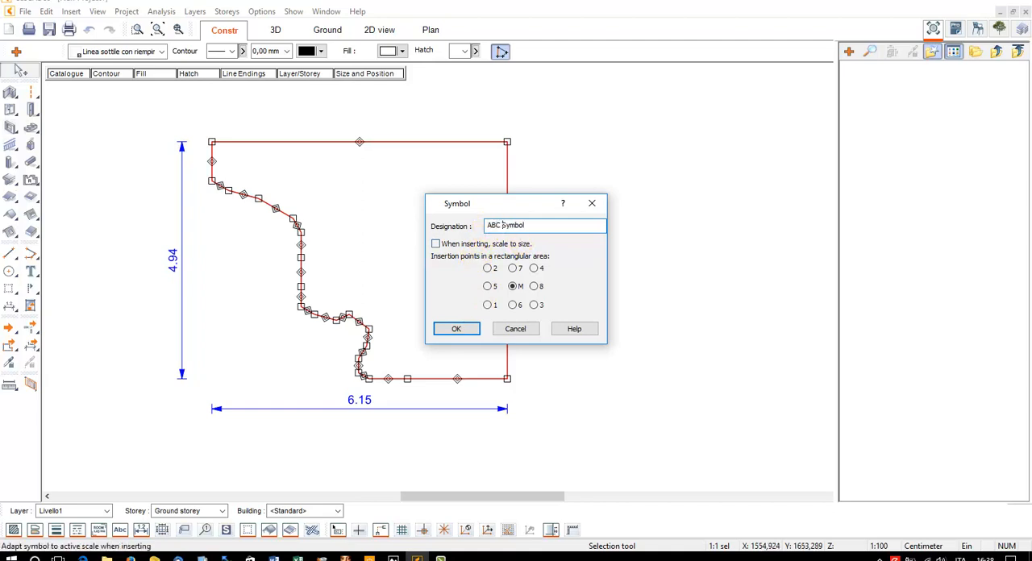
pyautogui.click(473, 328)
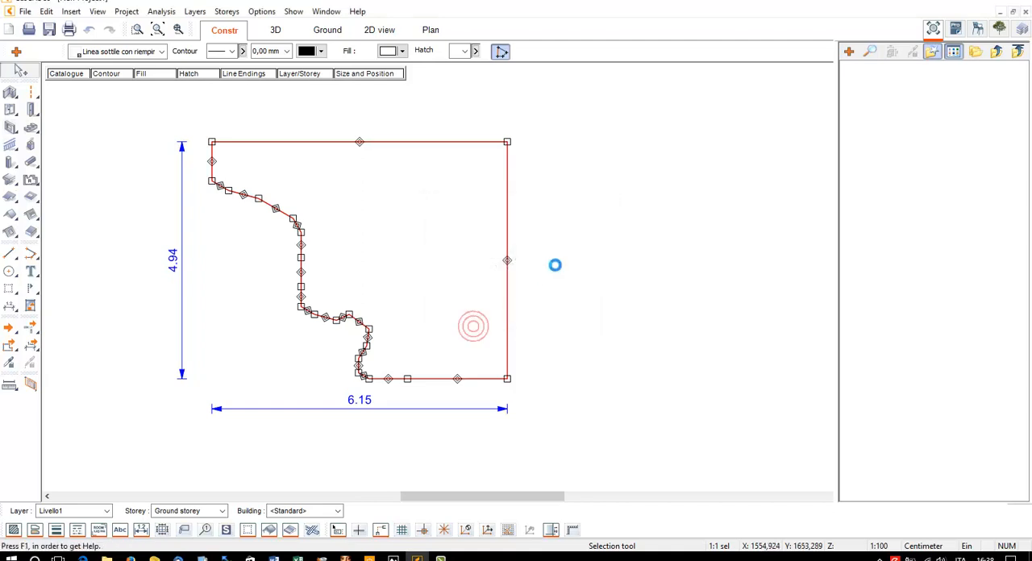
pyautogui.press('Delete')
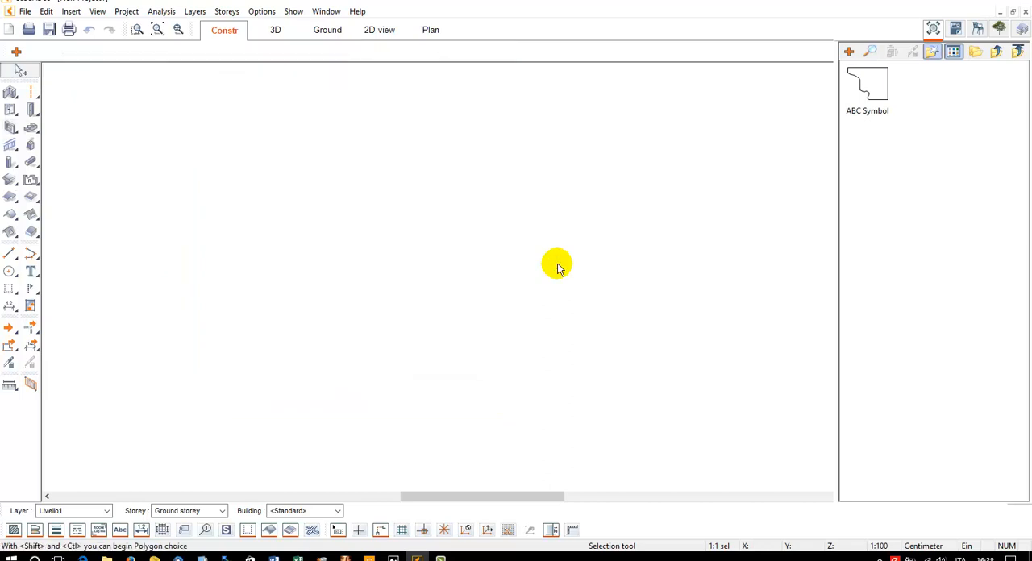
# Set up an open-polygon extrusion with ABC Symbol from I miei simboli as its cross-section, rotated 180°
pyautogui.click(26, 171)
pyautogui.click(51, 50)
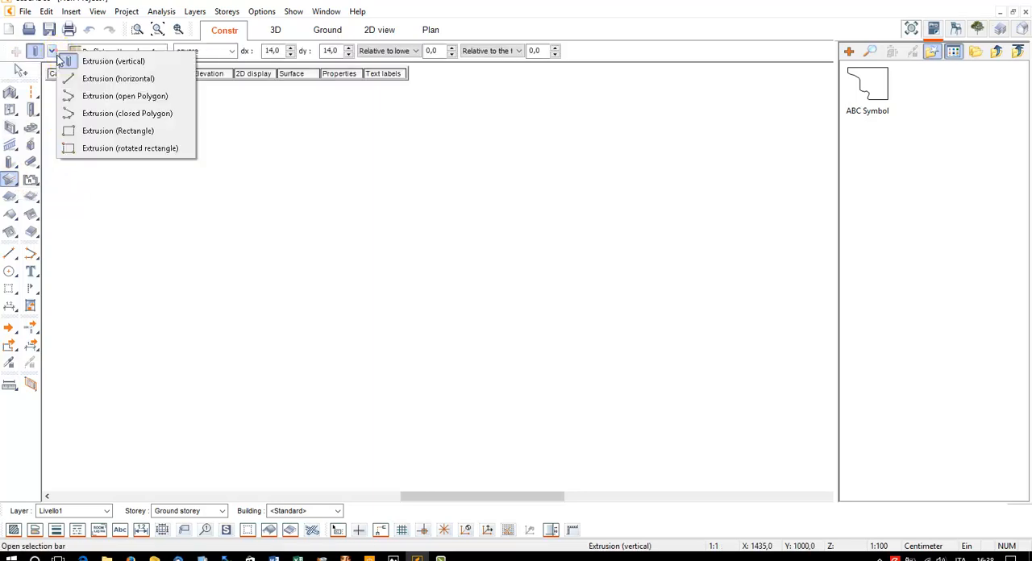
pyautogui.click(129, 97)
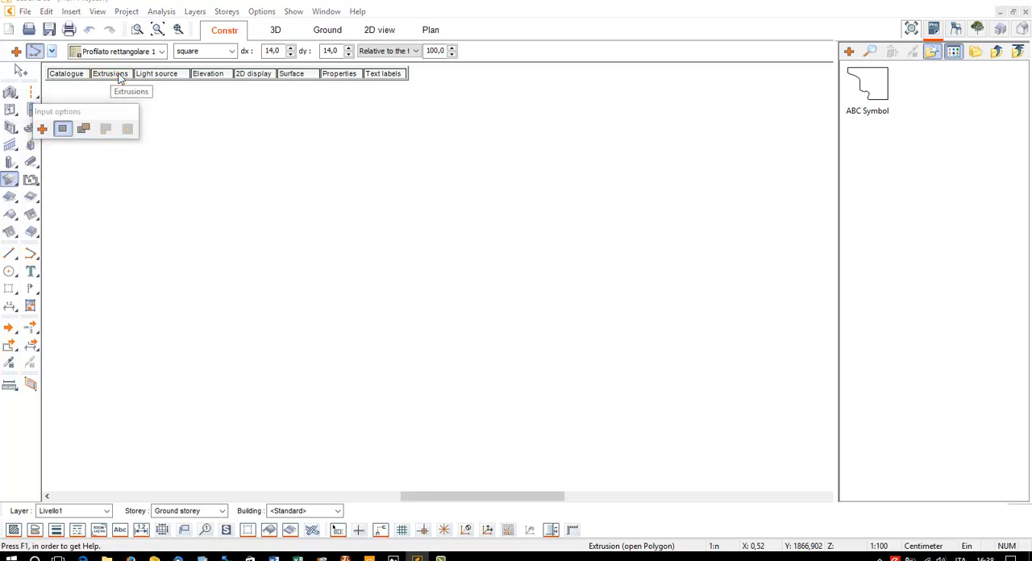
pyautogui.click(103, 79)
pyautogui.click(489, 169)
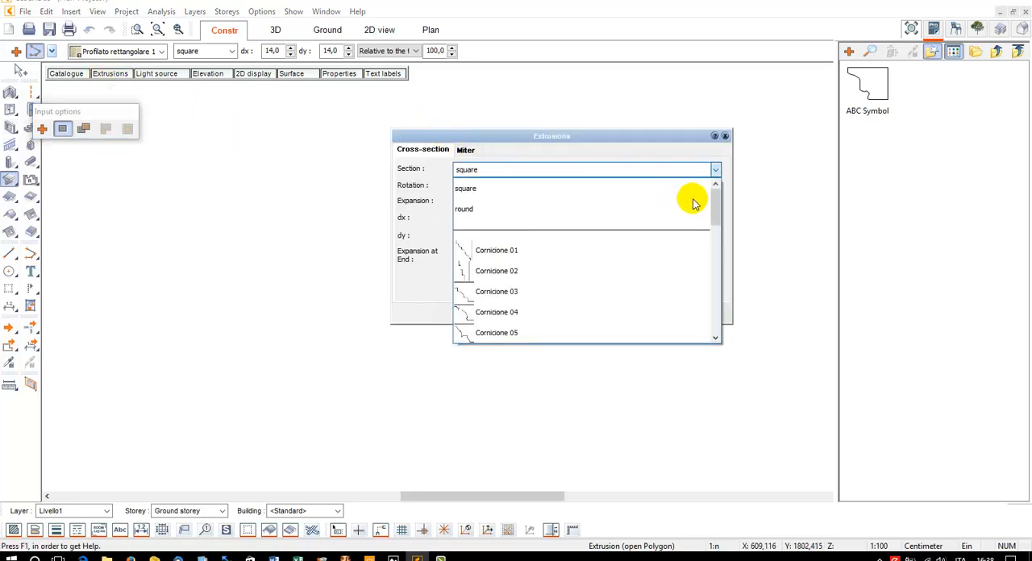
pyautogui.scroll(-5, 710, 205)
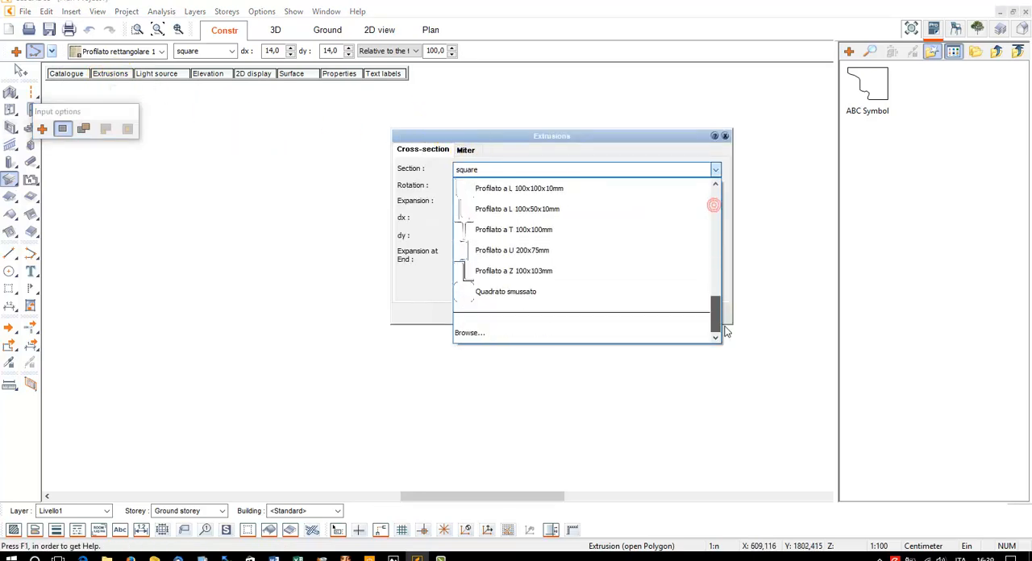
pyautogui.click(586, 334)
pyautogui.click(528, 156)
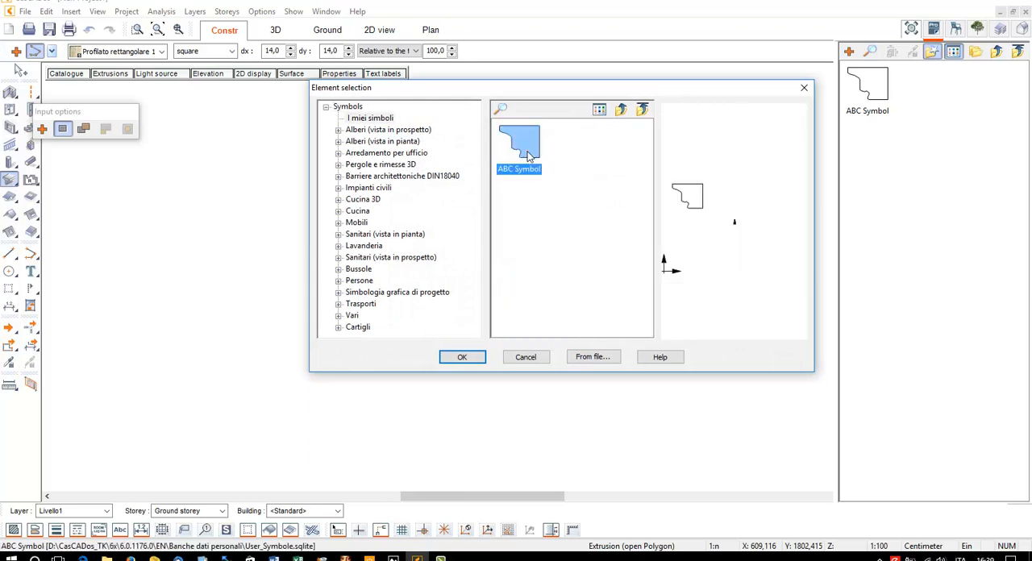
pyautogui.click(462, 359)
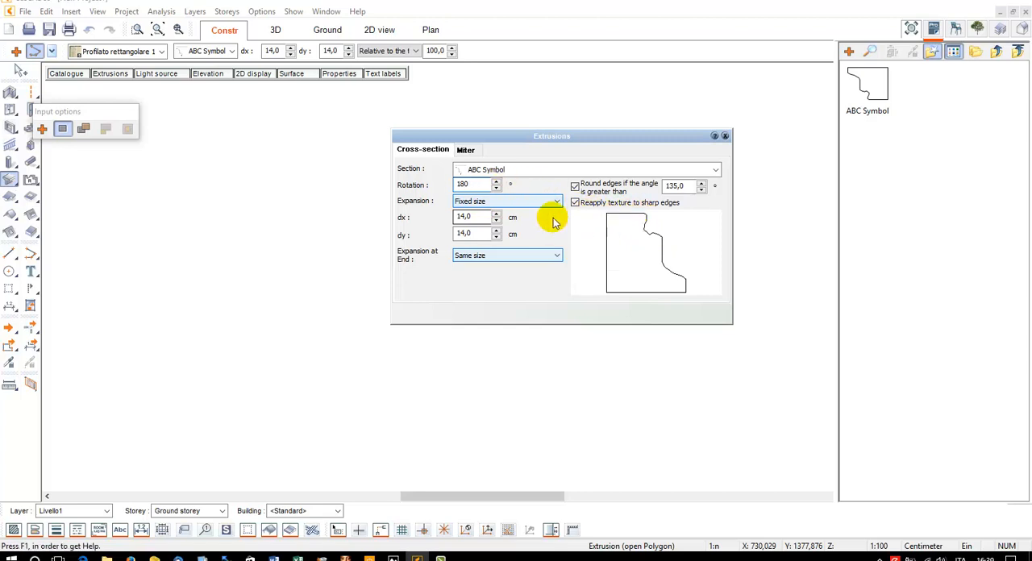
# Set both the expansion and the expansion at end of the ABC Symbol cross-section to Original size
pyautogui.click(478, 202)
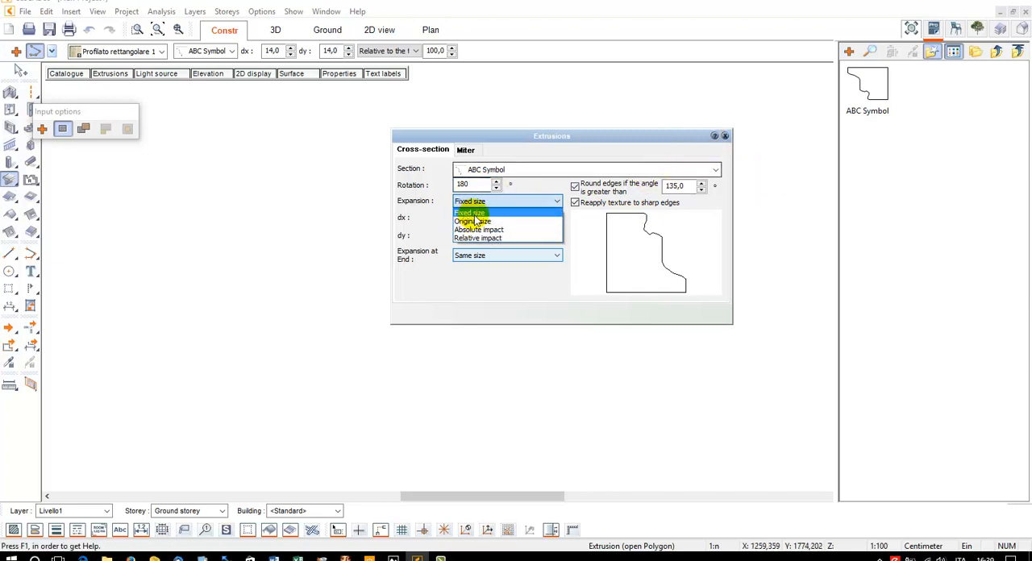
pyautogui.click(474, 216)
pyautogui.click(482, 204)
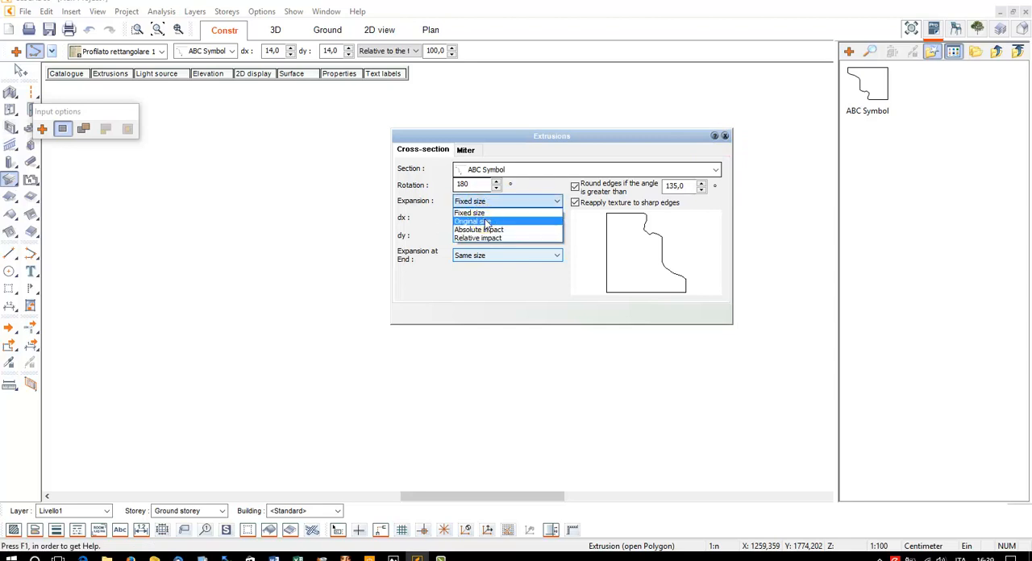
pyautogui.click(473, 221)
pyautogui.click(476, 255)
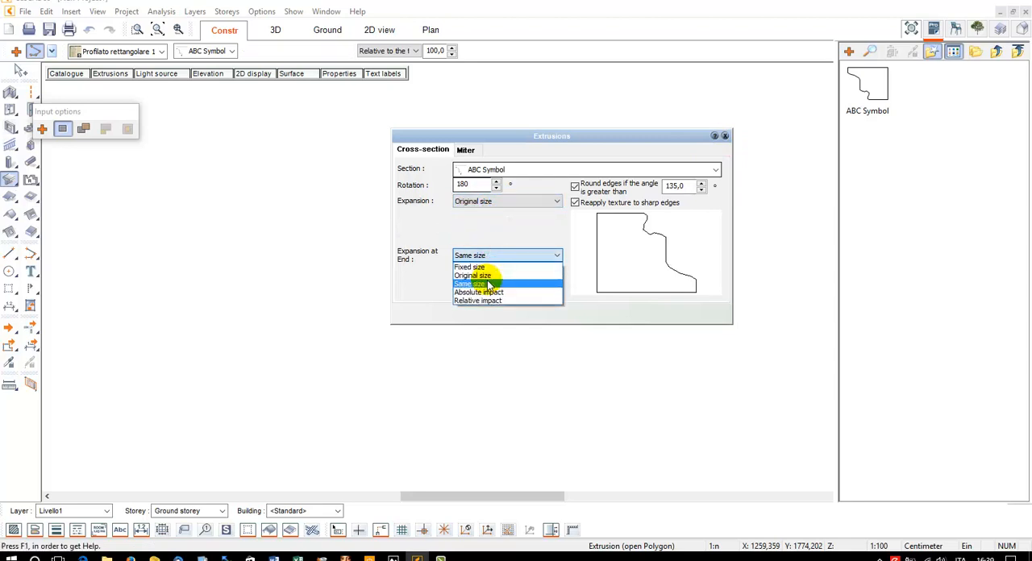
pyautogui.click(482, 275)
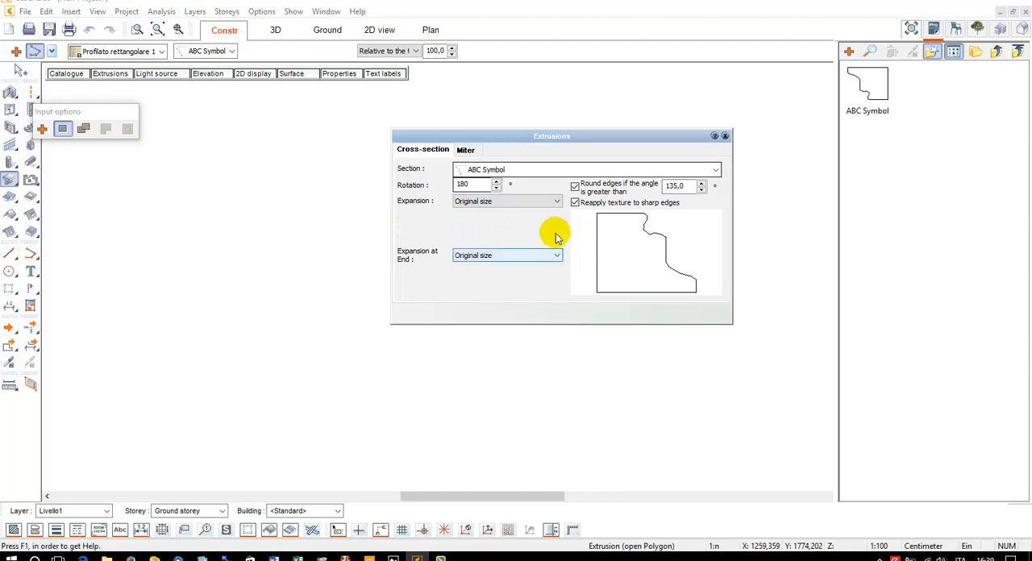
pyautogui.click(725, 137)
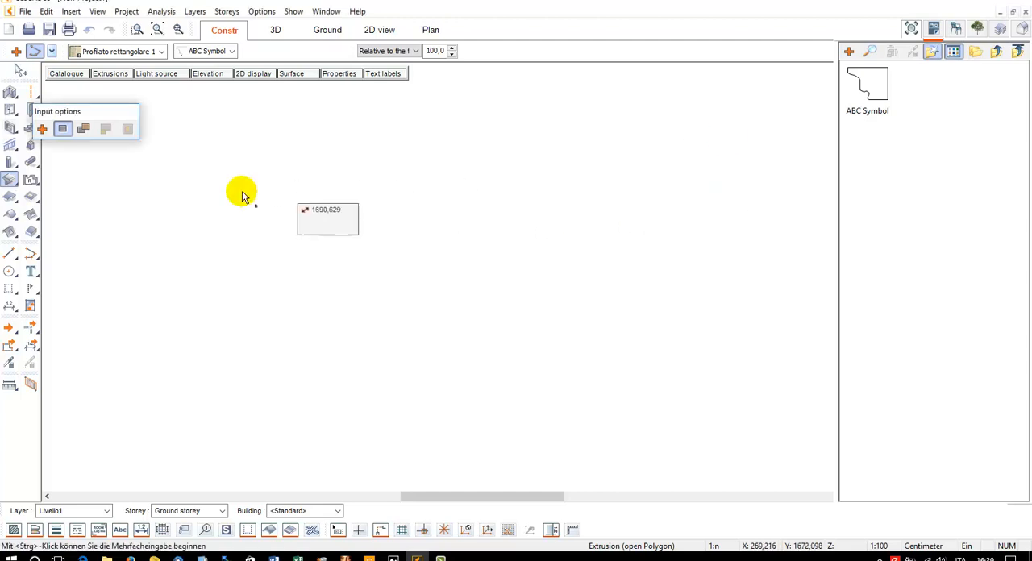
# Begin the extrusion path with a horizontal leg about 13.3 m long, a downward leg, a diagonal leg and another downward leg
pyautogui.click(210, 194)
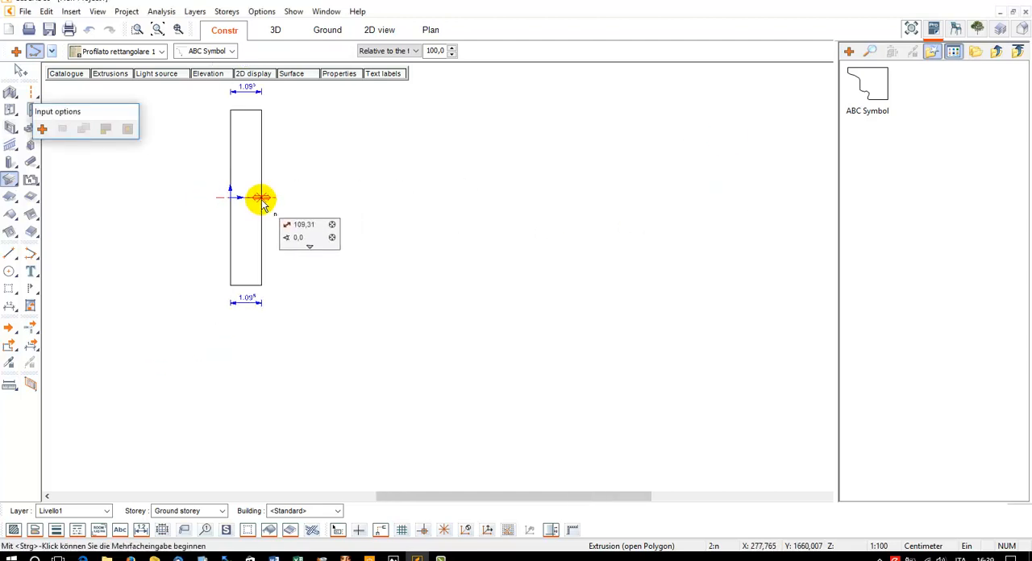
pyautogui.scroll(-3, 260, 200)
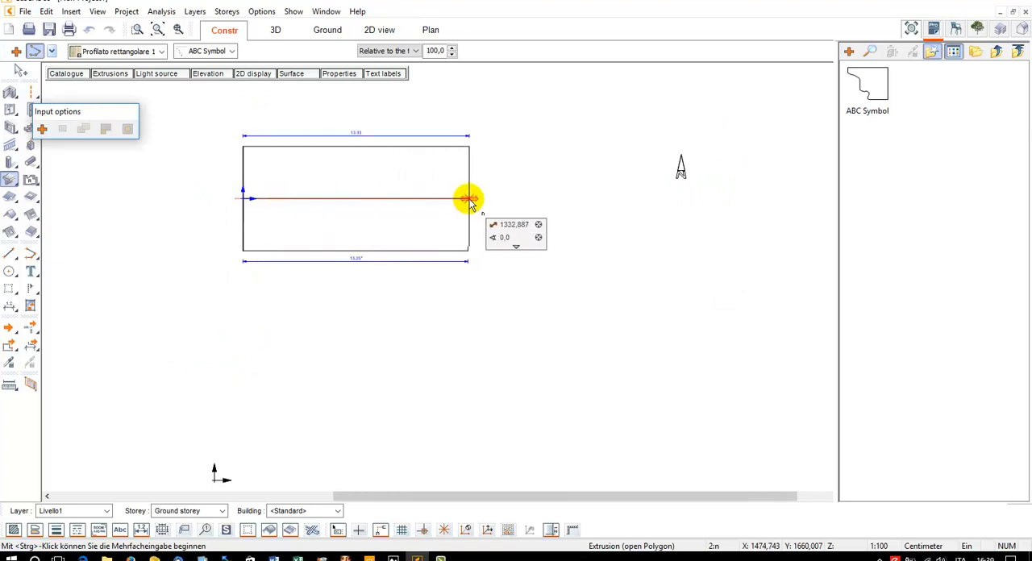
pyautogui.click(470, 198)
pyautogui.click(468, 355)
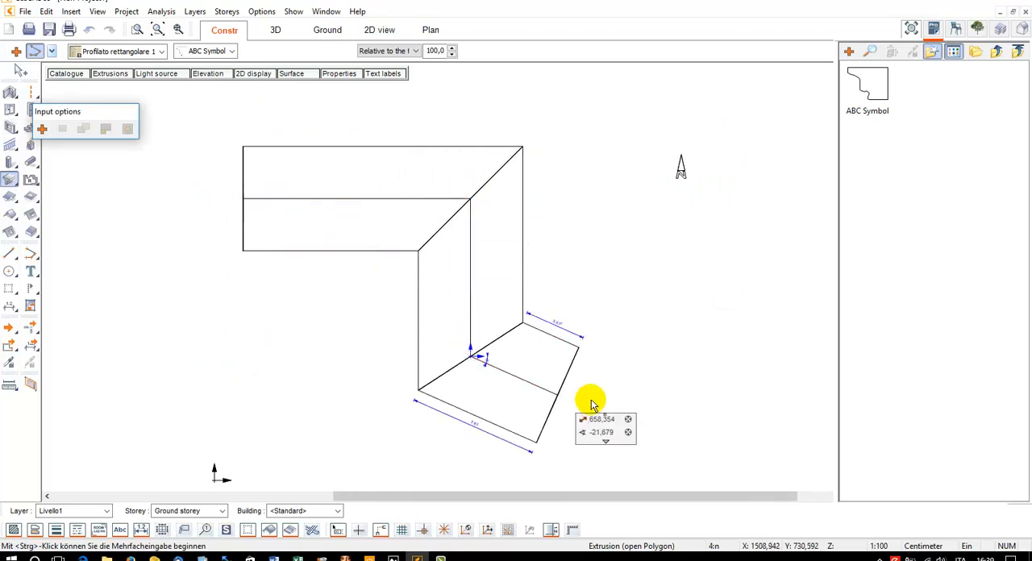
pyautogui.click(612, 424)
pyautogui.moveTo(604, 384); pyautogui.dragTo(590, 260, button='middle')
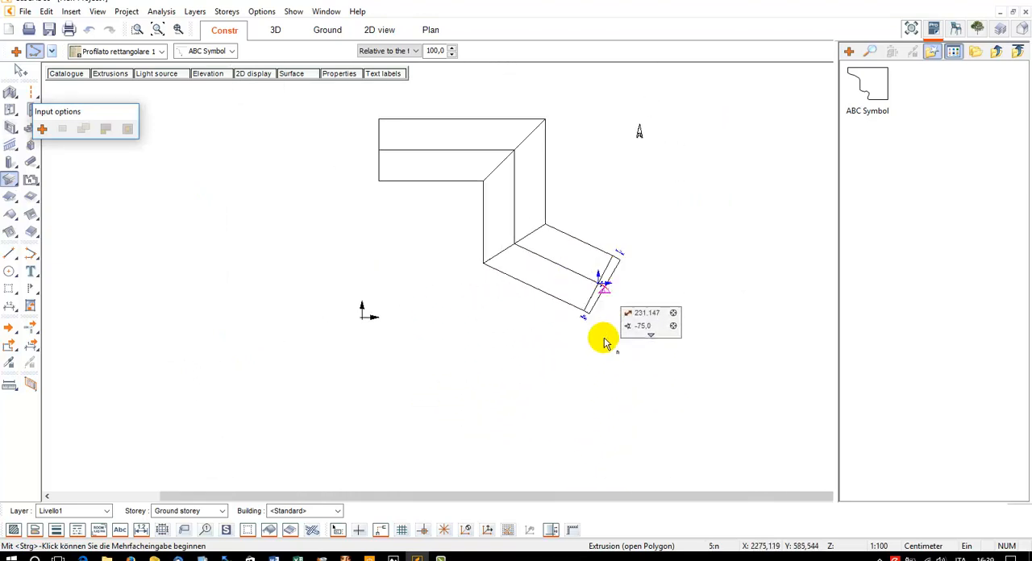
pyautogui.click(598, 405)
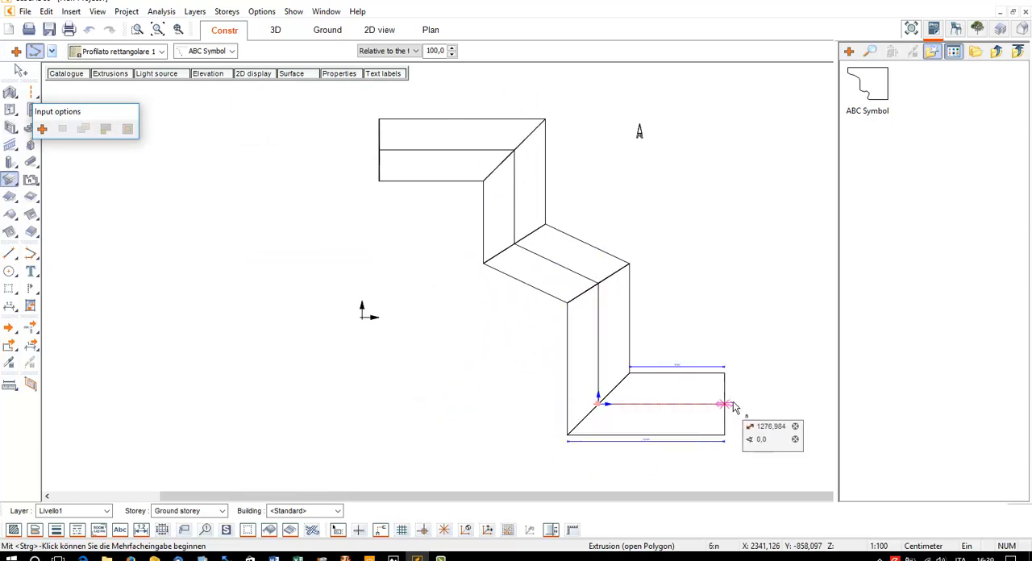
# Continue the path eastward, upward and around the north side, ending the extrusion with a leg about 25 m long at -150°
pyautogui.click(751, 405)
pyautogui.moveTo(744, 142); pyautogui.dragTo(742, 405, button='middle')
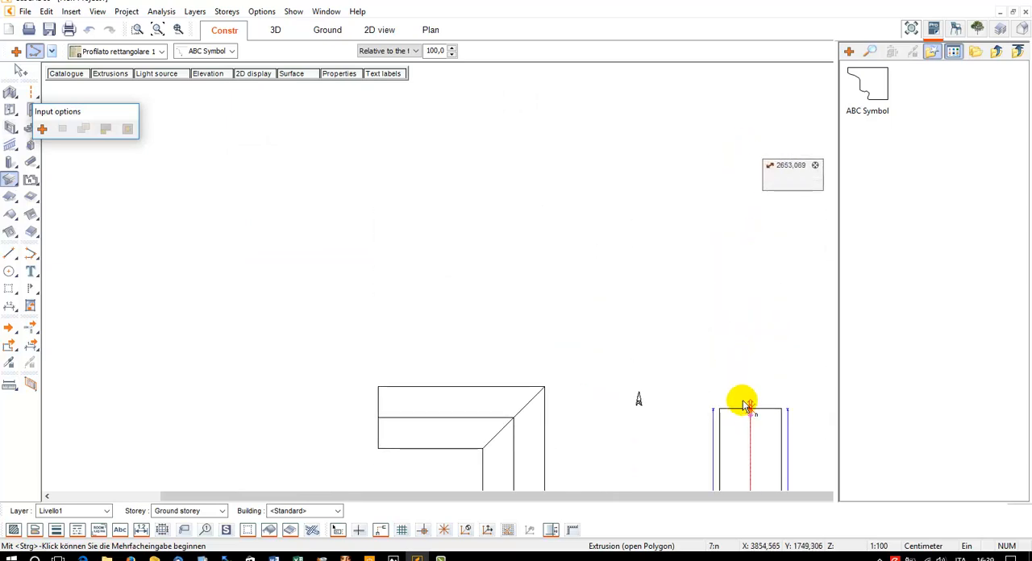
pyautogui.click(750, 340)
pyautogui.click(790, 276)
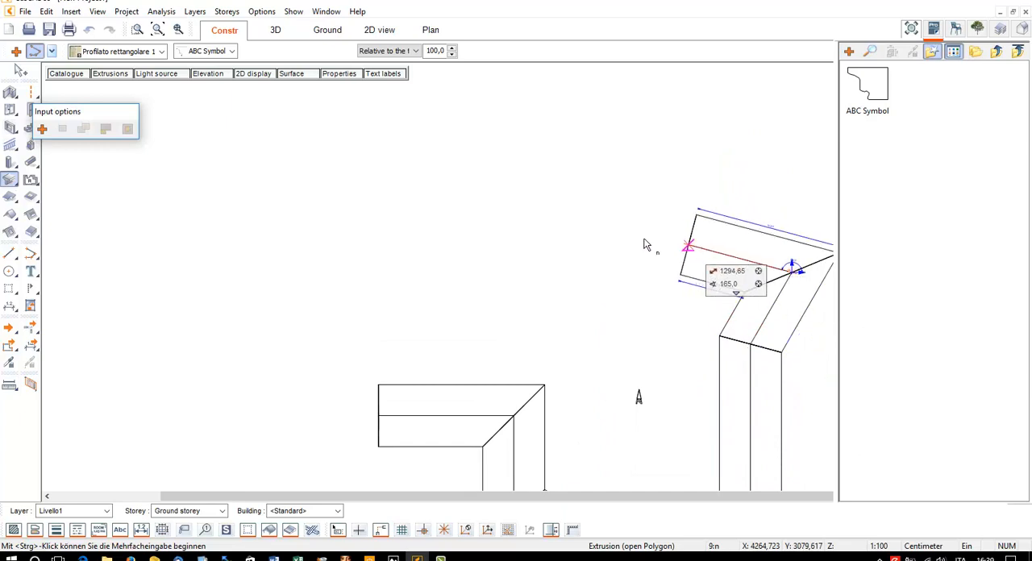
pyautogui.click(577, 197)
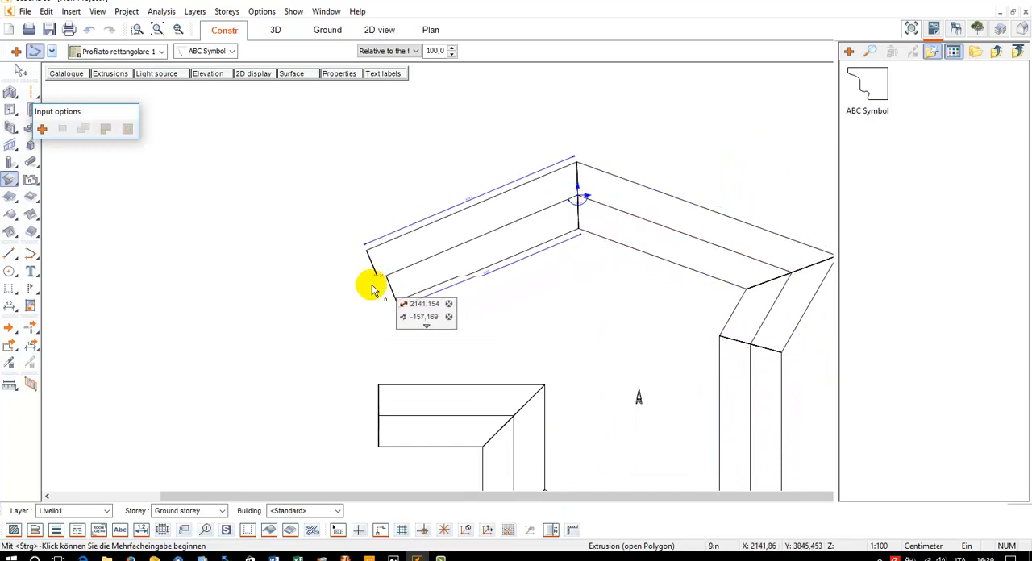
pyautogui.click(356, 323)
pyautogui.press('Escape')
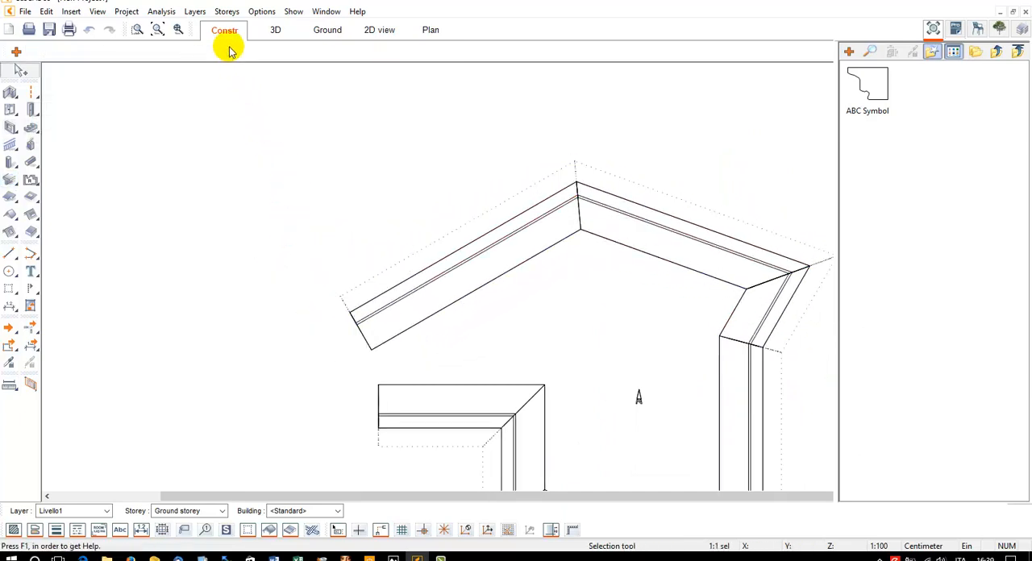
# Display the extrusion in 3D with the terrain hidden, and turn it to view the moulded profile from below
pyautogui.click(275, 30)
pyautogui.click(156, 29)
pyautogui.moveTo(562, 230); pyautogui.dragTo(535, 231)
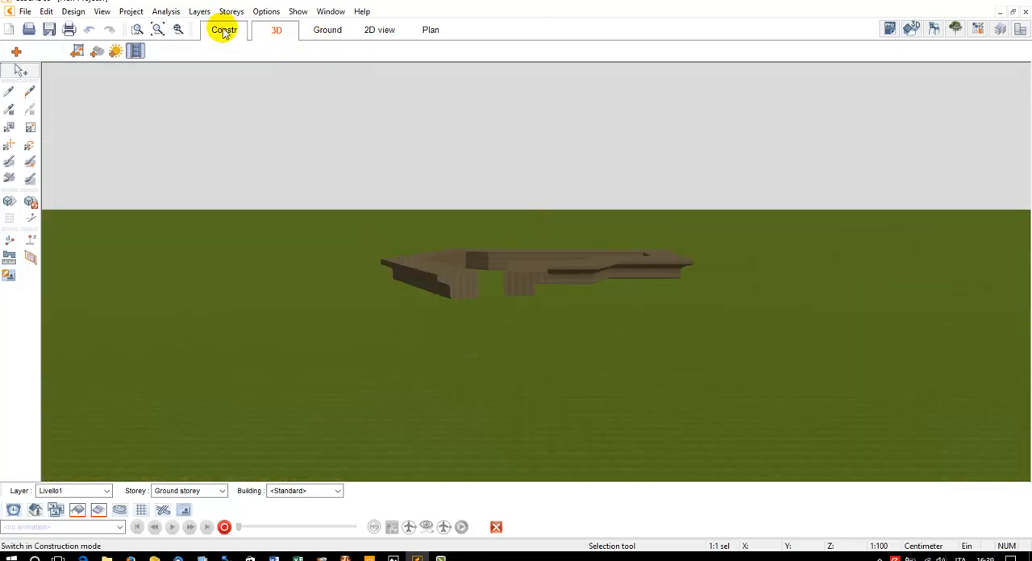
pyautogui.click(131, 11)
pyautogui.click(159, 202)
pyautogui.scroll(10, 575, 274)
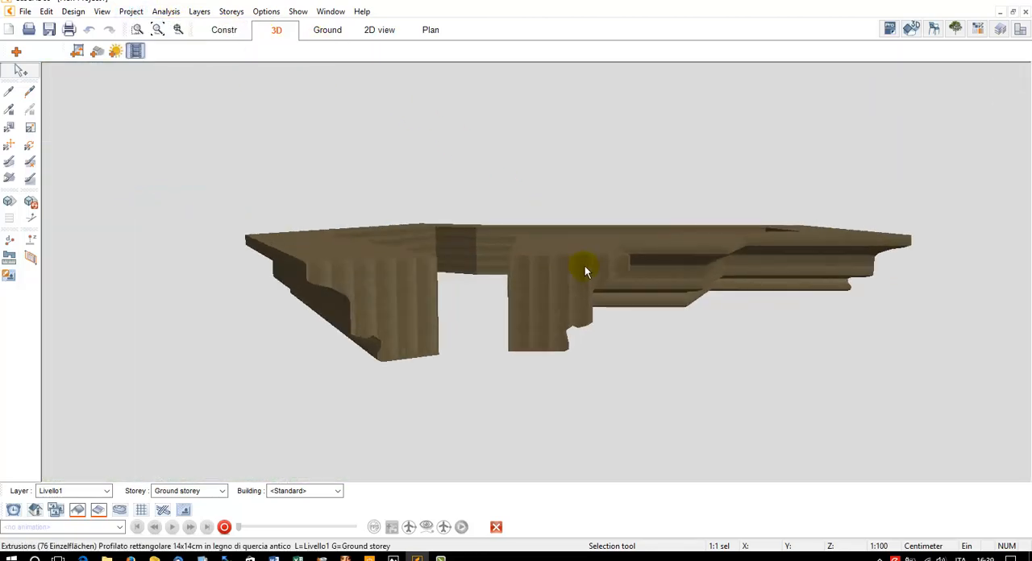
pyautogui.moveTo(568, 300); pyautogui.dragTo(570, 287)
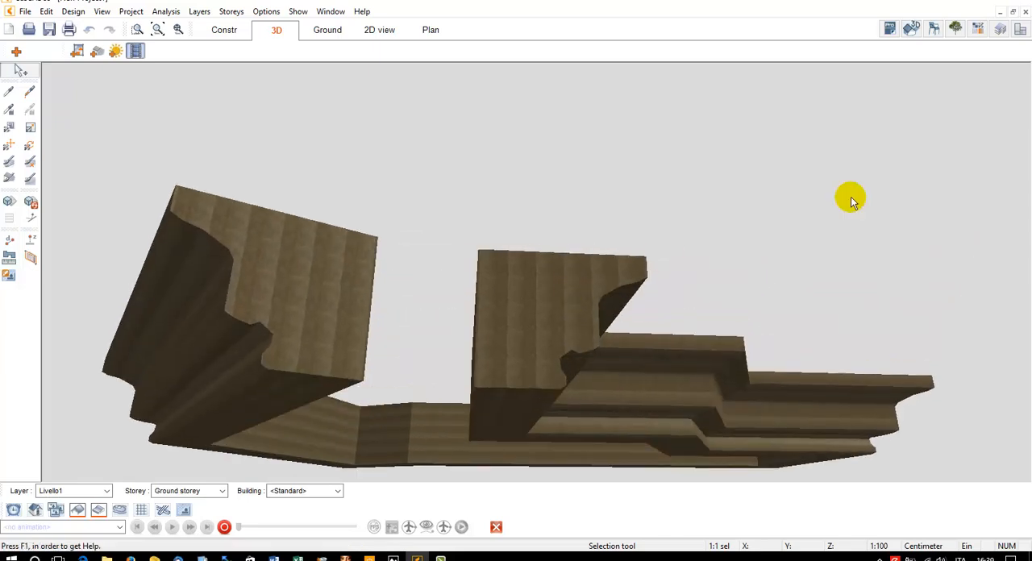
# Apply the rough plaster material Intonaco ruvido 001 to the end face of the extruded cornice
pyautogui.click(983, 31)
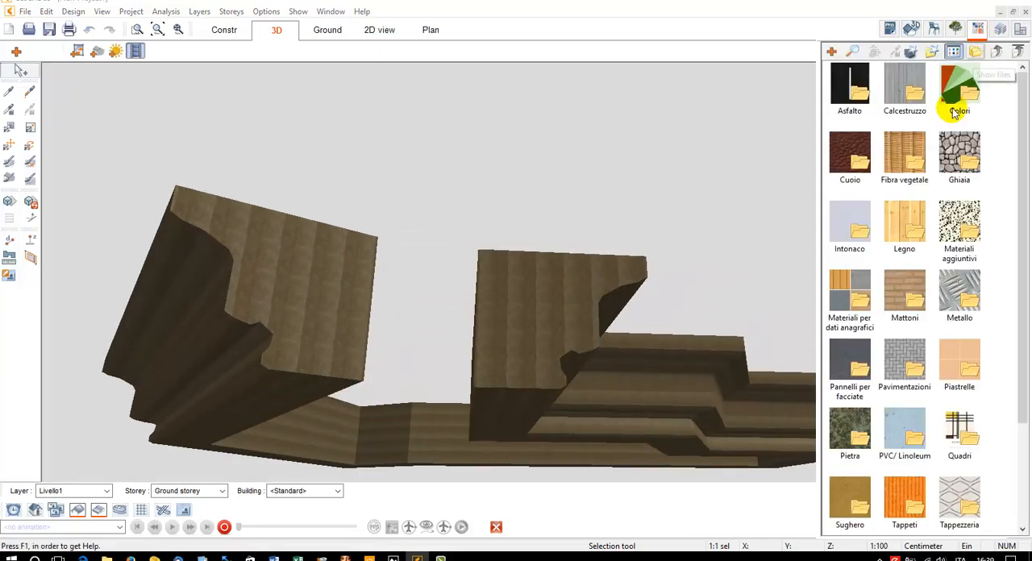
pyautogui.doubleClick(860, 219)
pyautogui.doubleClick(860, 105)
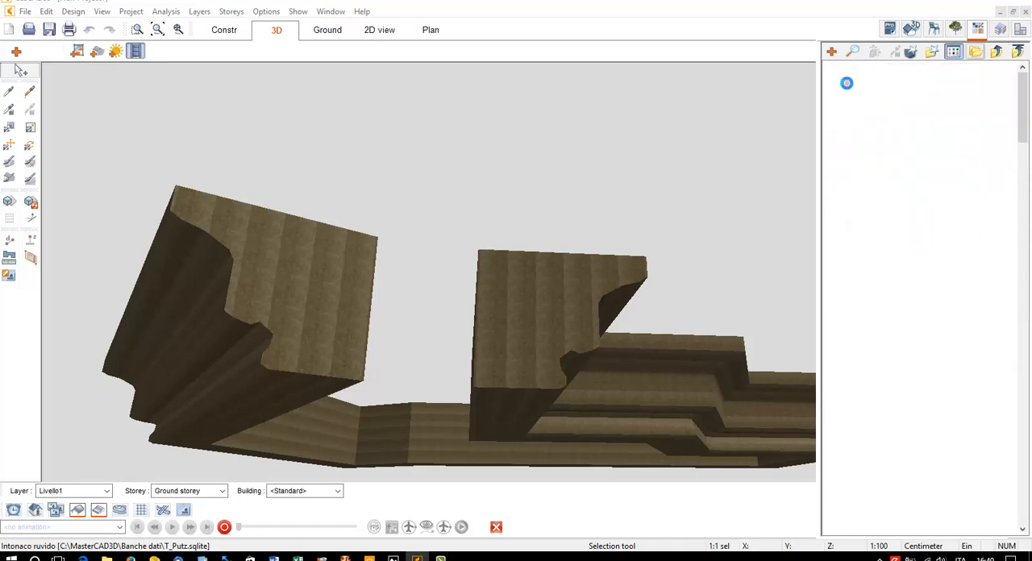
pyautogui.click(853, 90)
pyautogui.click(895, 109)
pyautogui.click(207, 202)
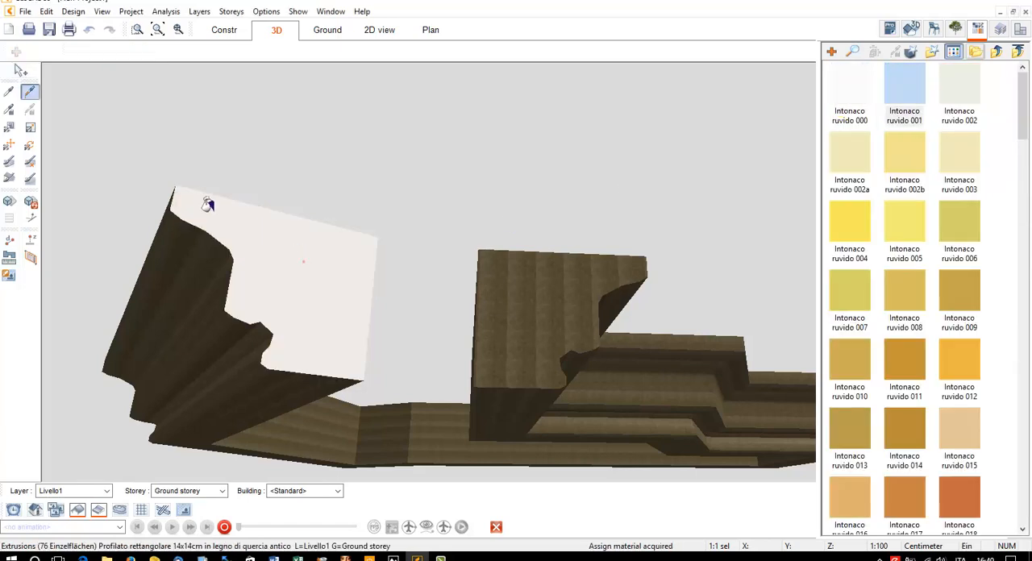
# Apply Intonaco spatolato bianco 03 from the Intonaco spatolato - Serie 02 materials to the cornice's end face
pyautogui.click(996, 51)
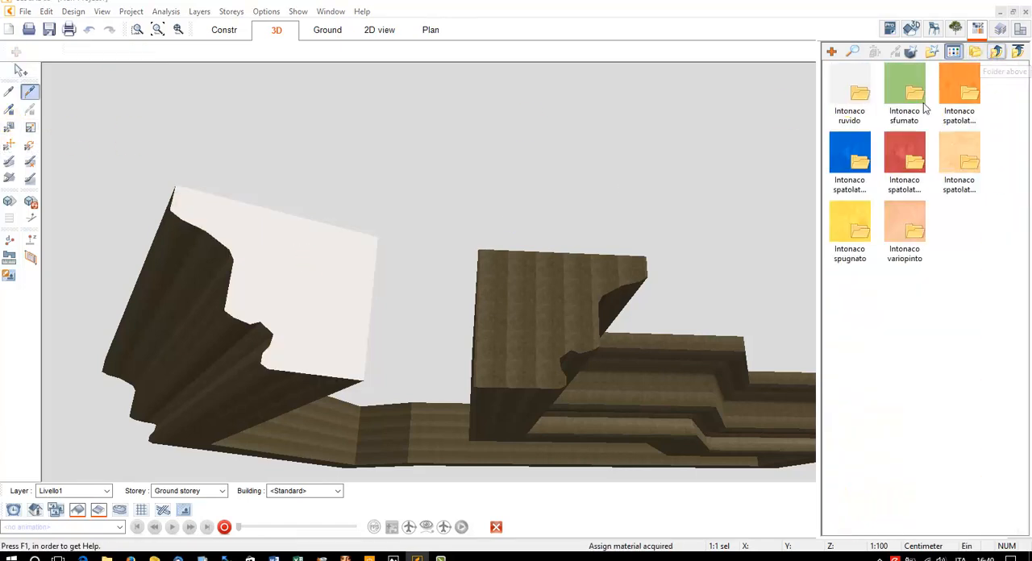
pyautogui.doubleClick(851, 151)
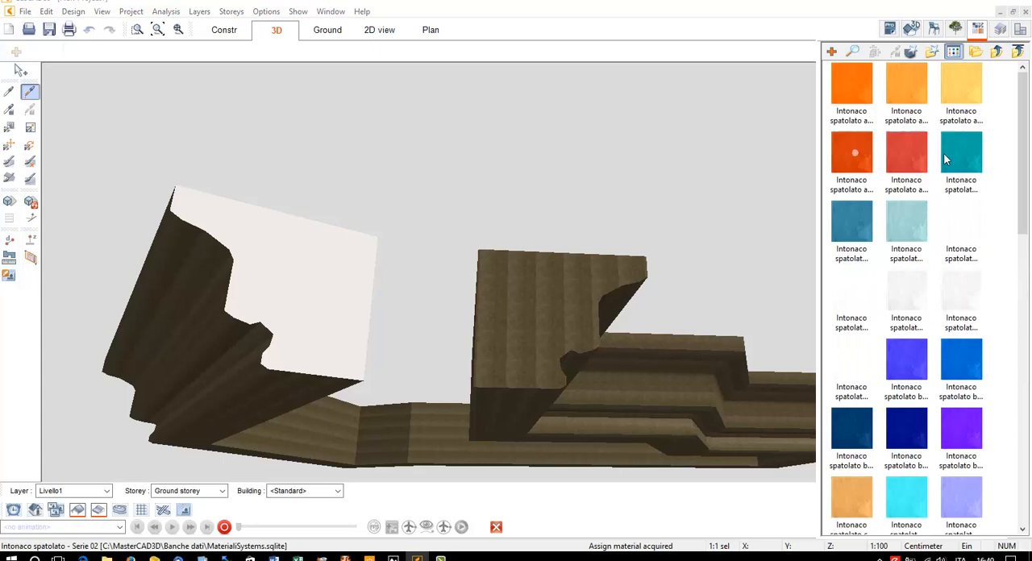
pyautogui.click(918, 236)
pyautogui.click(950, 247)
pyautogui.click(927, 287)
pyautogui.click(344, 296)
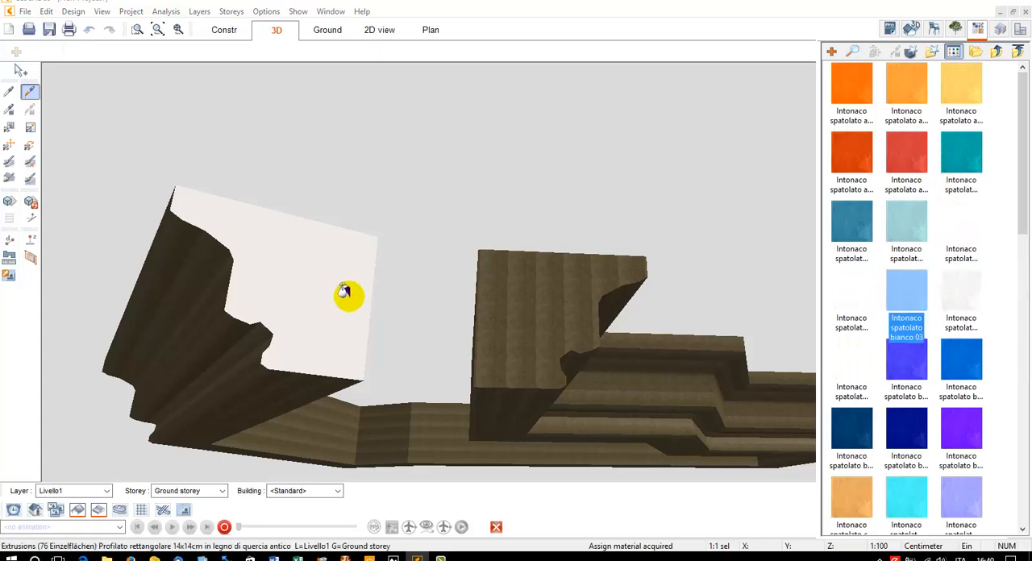
pyautogui.click(9, 91)
pyautogui.click(237, 216)
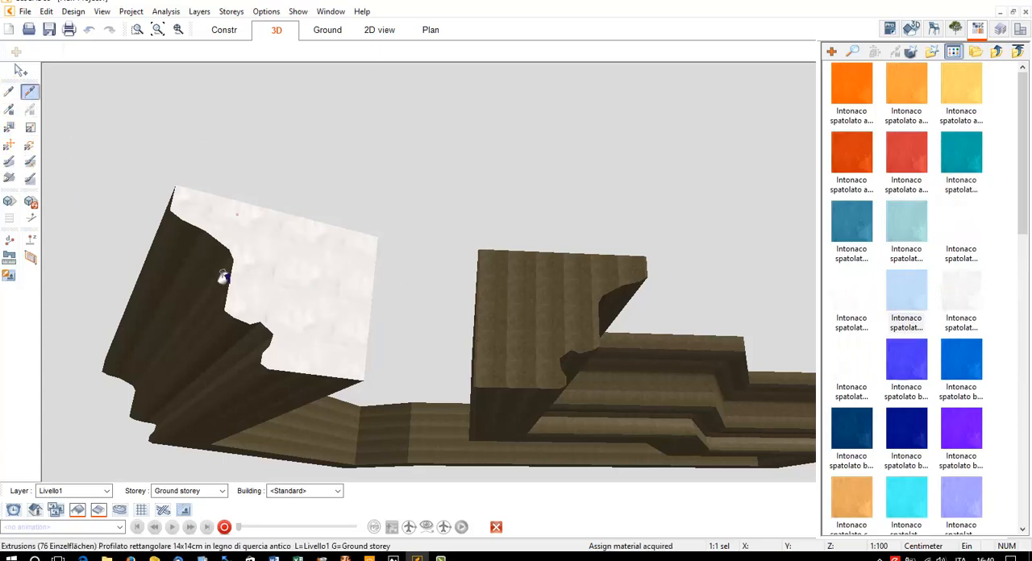
# Apply the same white trowelled plaster to the cornice's moulded sides, inner faces, underside and other end face
pyautogui.click(223, 331)
pyautogui.click(317, 413)
pyautogui.click(386, 437)
pyautogui.click(449, 435)
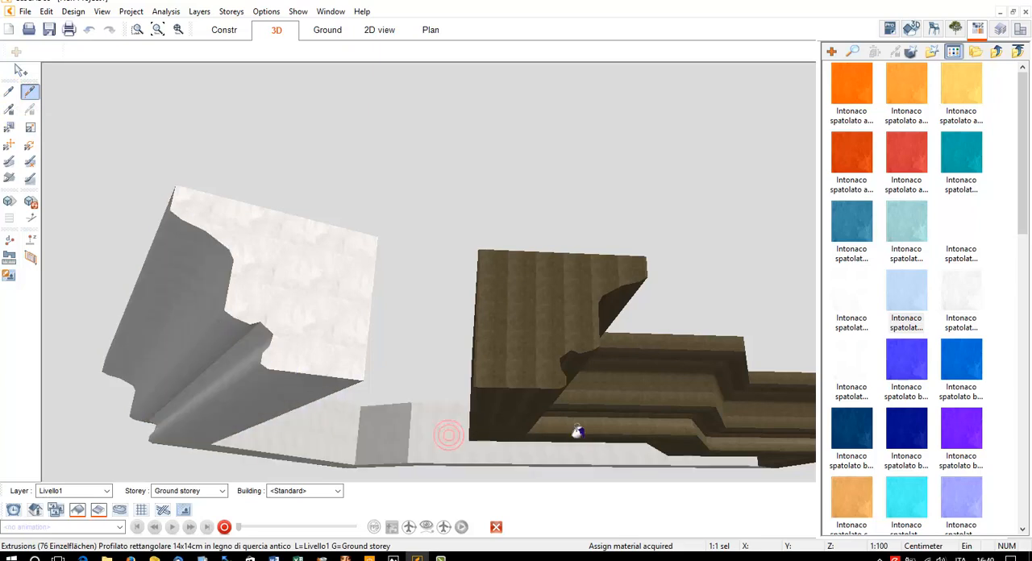
pyautogui.click(578, 429)
pyautogui.click(706, 432)
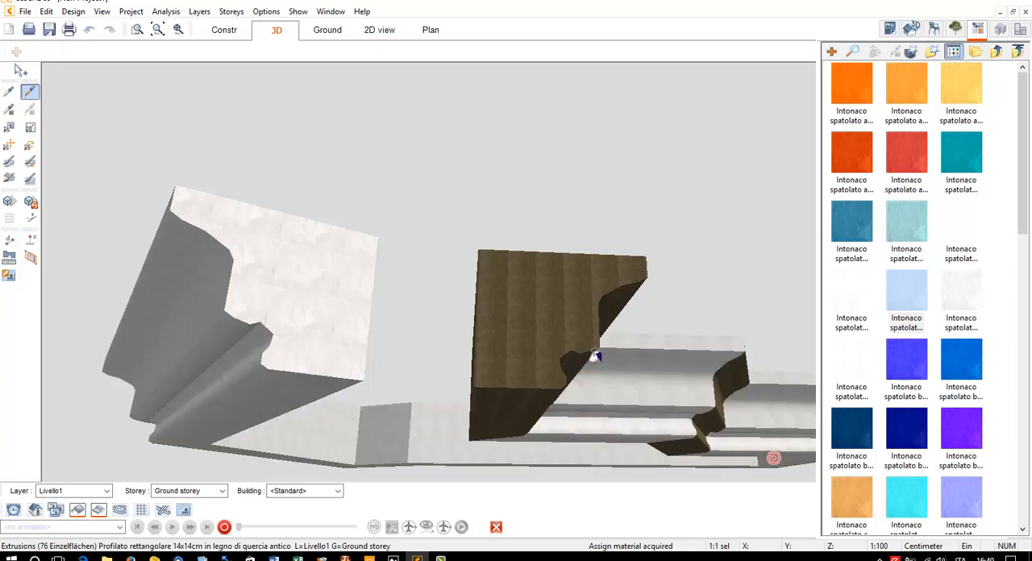
pyautogui.click(551, 330)
pyautogui.click(705, 412)
pyautogui.click(499, 400)
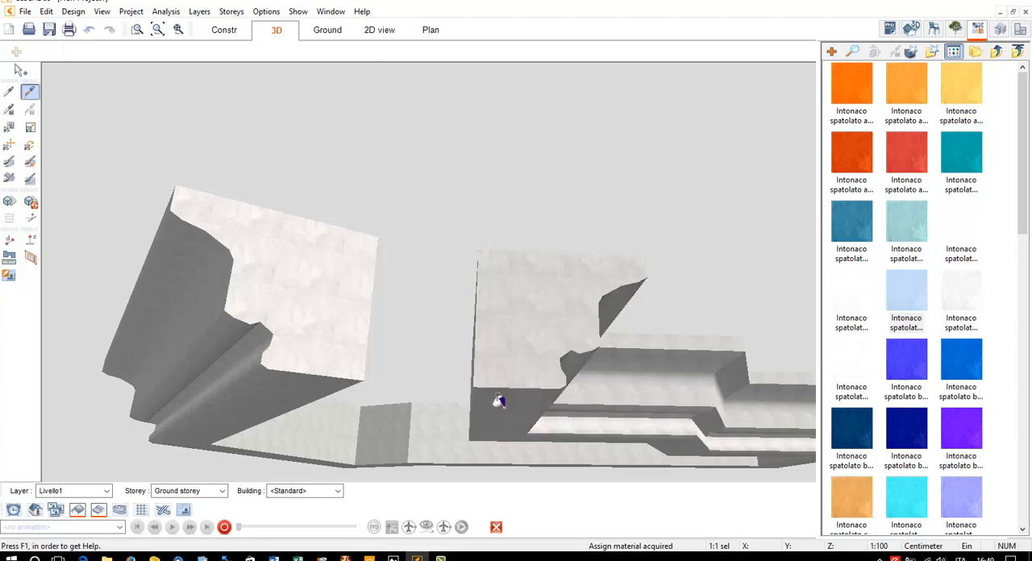
pyautogui.press('Escape')
# Examine the plastered cornice's corners and moulded profile from below, at eye level and from above
pyautogui.moveTo(498, 400); pyautogui.dragTo(447, 385)
pyautogui.click(156, 29)
pyautogui.moveTo(610, 350); pyautogui.dragTo(523, 314)
pyautogui.scroll(5, 685, 233)
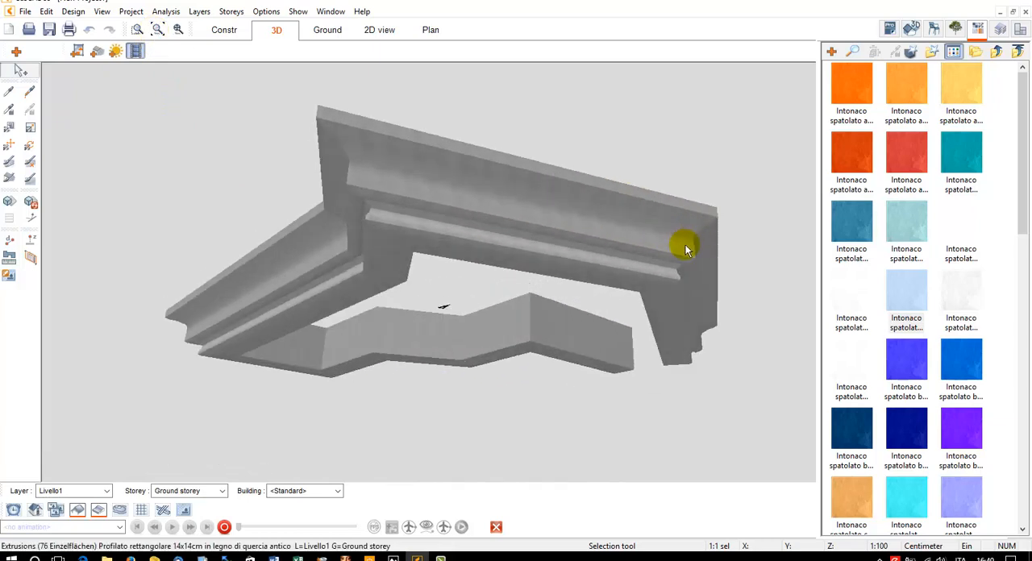
pyautogui.moveTo(686, 250); pyautogui.dragTo(656, 244)
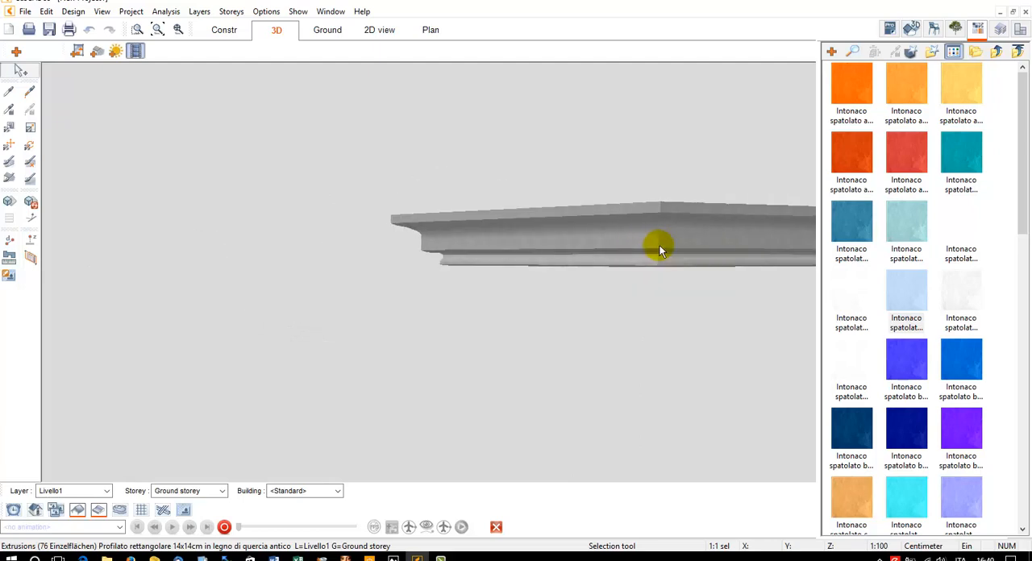
pyautogui.click(175, 30)
pyautogui.moveTo(439, 178); pyautogui.dragTo(428, 297)
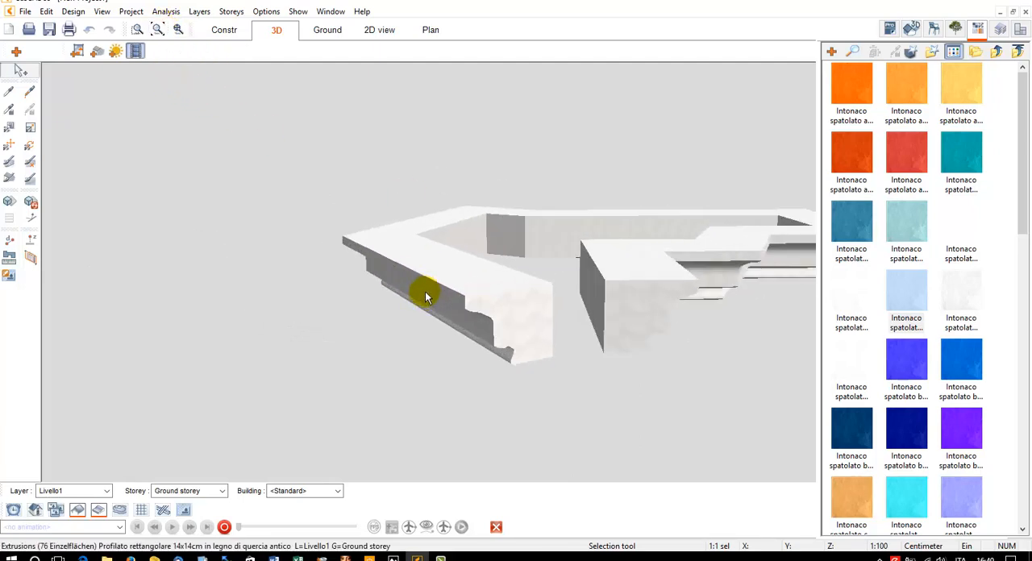
# Look through the list of profile cross-sections available for a new extrusion in the construction view
pyautogui.click(225, 30)
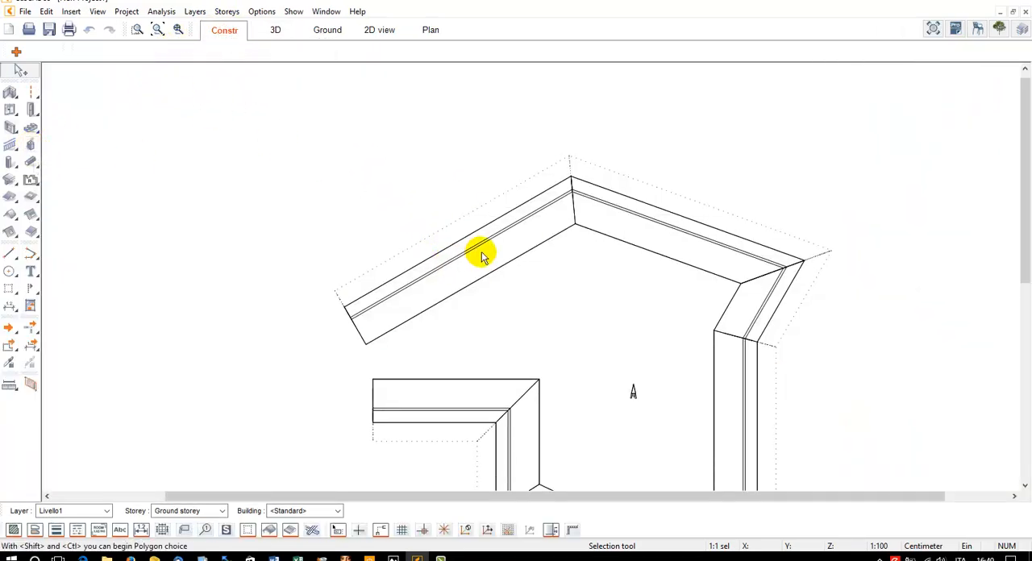
pyautogui.click(11, 182)
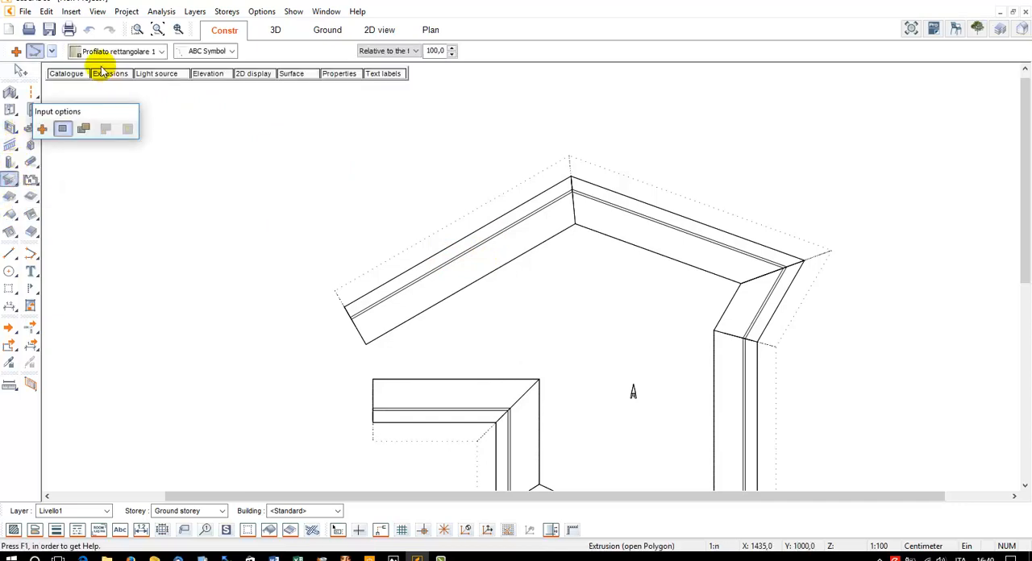
pyautogui.click(110, 73)
pyautogui.click(564, 171)
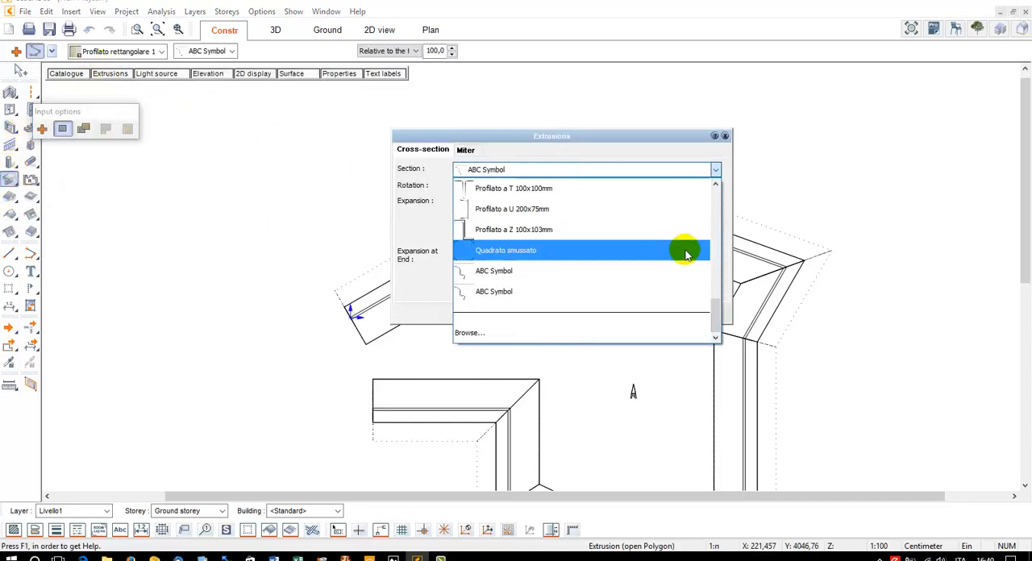
pyautogui.moveTo(716, 315); pyautogui.dragTo(717, 287)
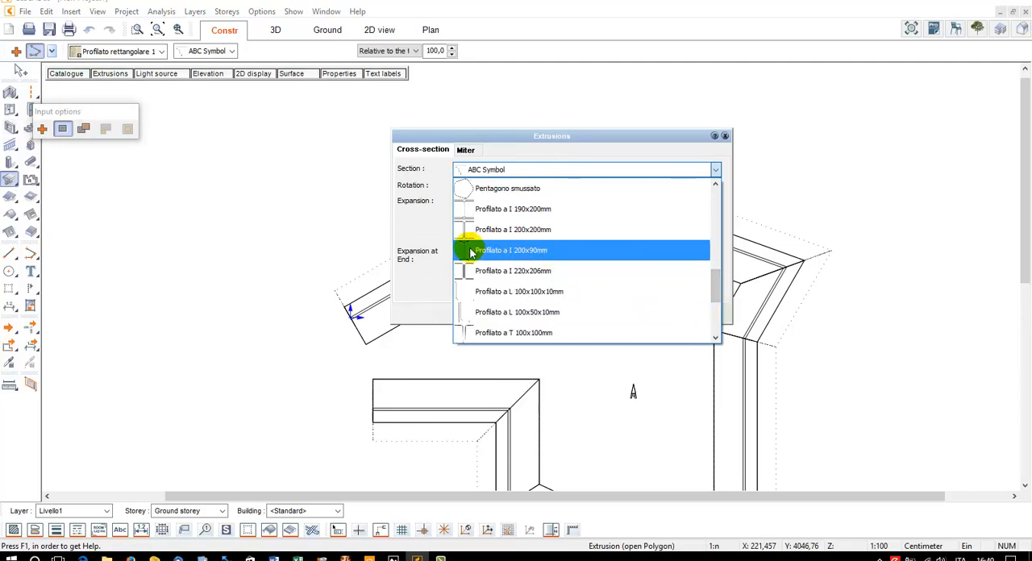
pyautogui.scroll(1, 493, 256)
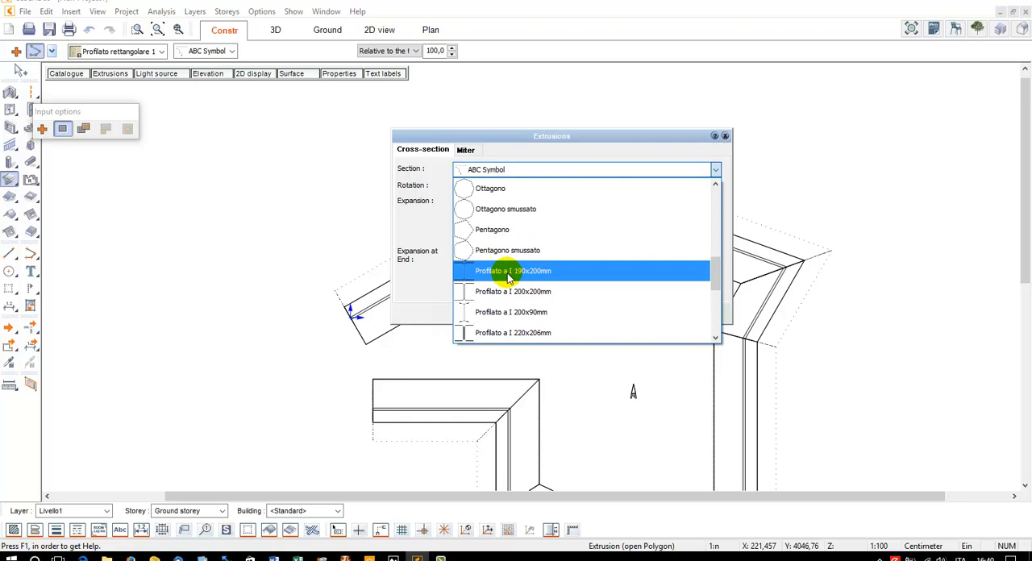
pyautogui.scroll(4, 517, 278)
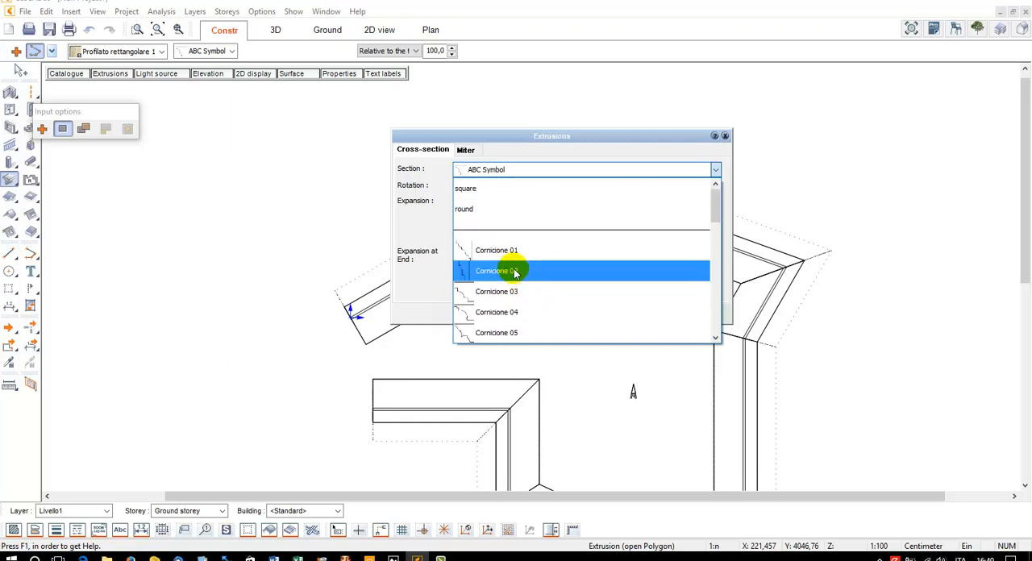
pyautogui.scroll(-6, 546, 253)
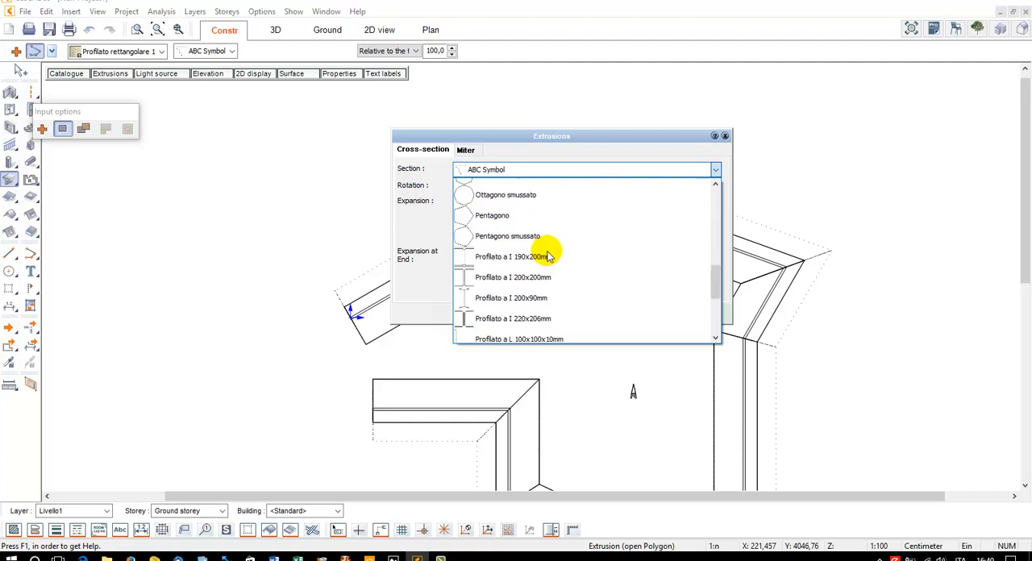
pyautogui.press('Escape')
pyautogui.press('Escape')
pyautogui.press('Escape')
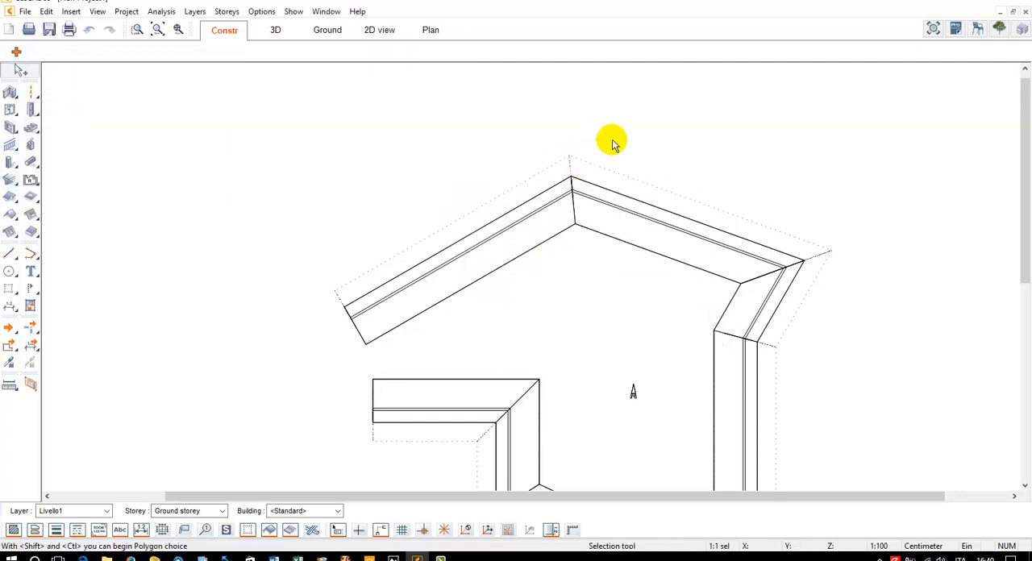
pyautogui.click(442, 558)
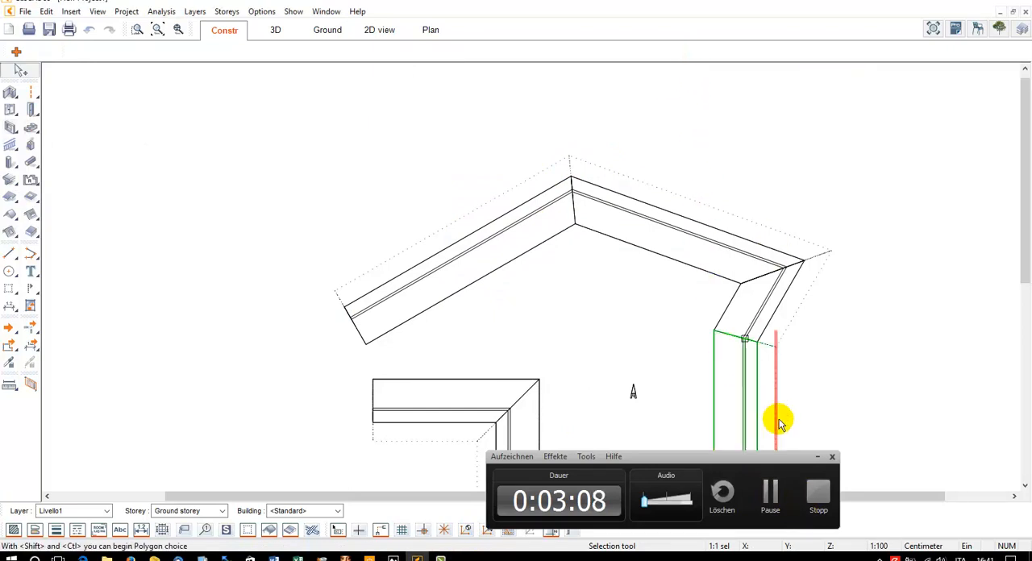
pyautogui.click(818, 458)
pyautogui.moveTo(482, 242); pyautogui.dragTo(424, 189, button='middle')
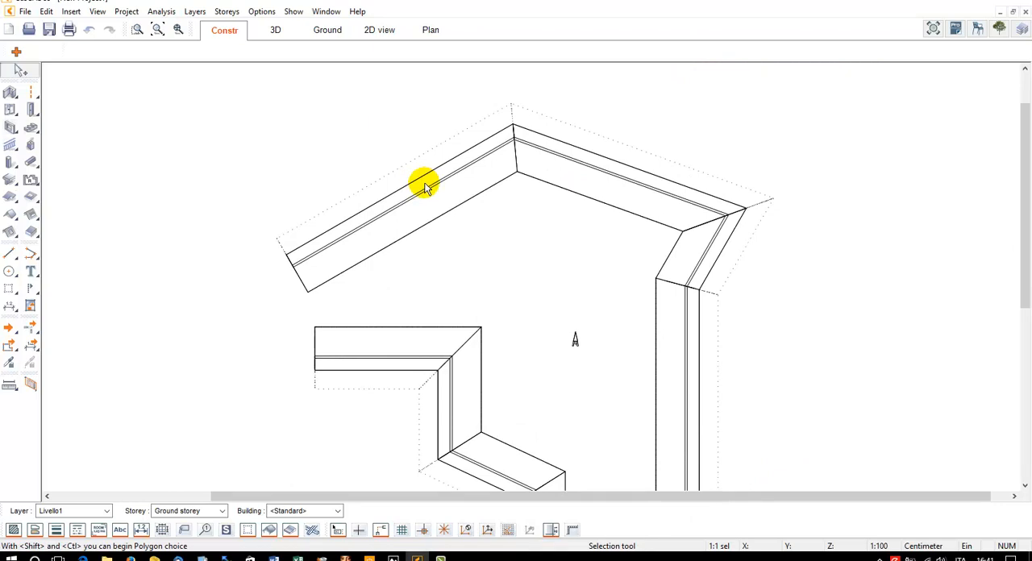
pyautogui.scroll(-5, 426, 186)
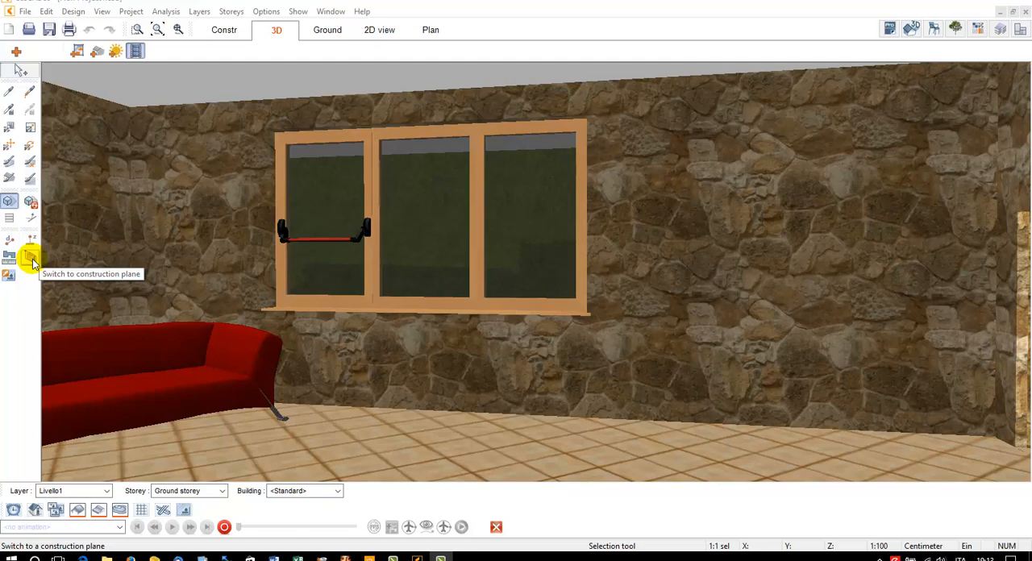
# Switch to the construction plane of the stone wall side that holds the three-part window
pyautogui.click(30, 258)
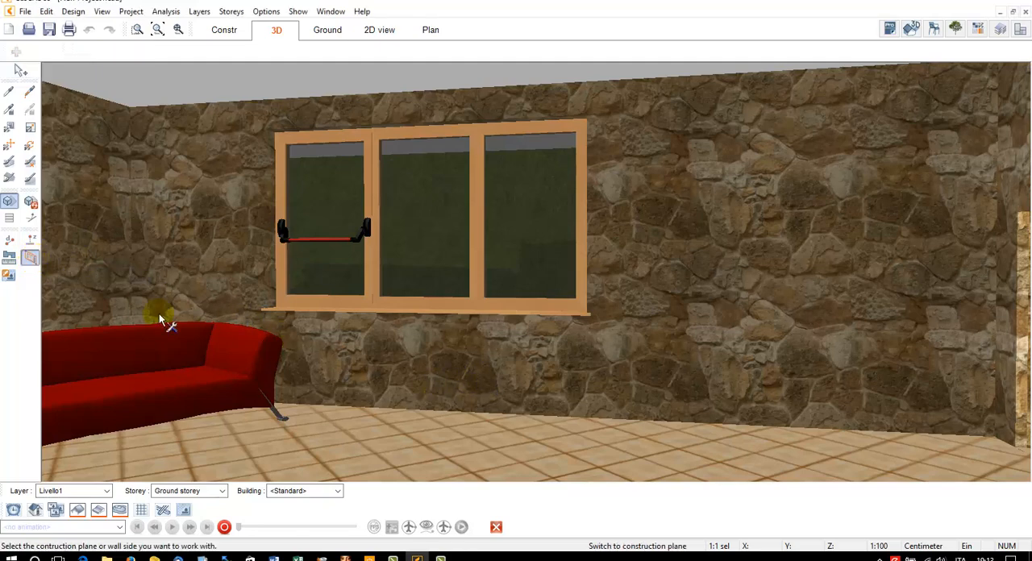
pyautogui.click(36, 263)
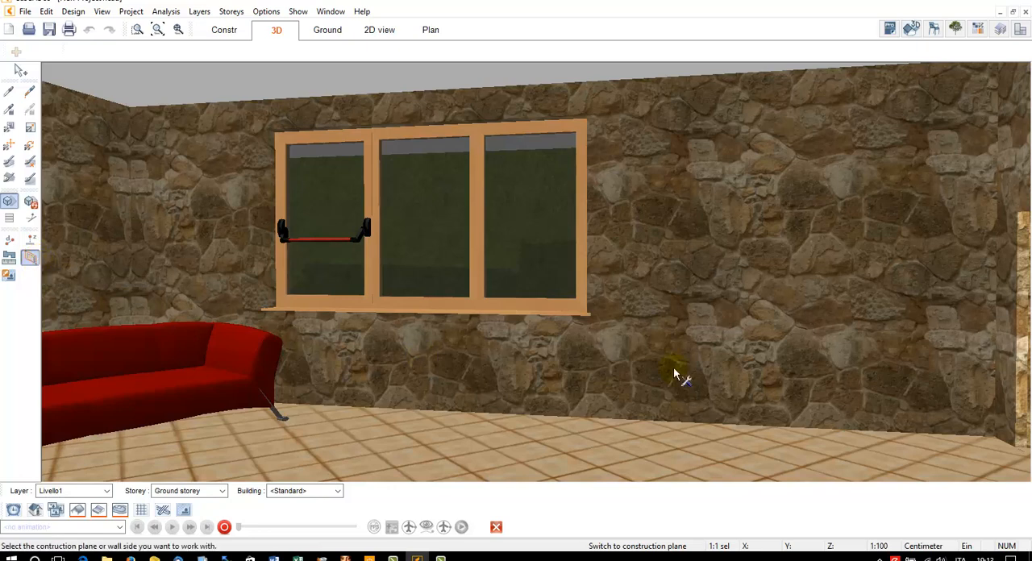
pyautogui.click(228, 30)
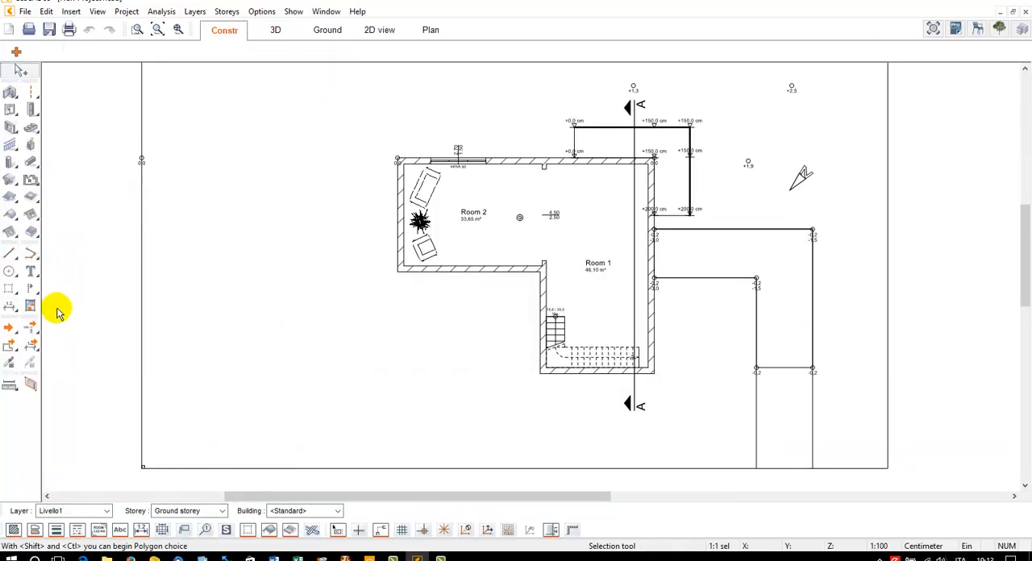
pyautogui.click(30, 385)
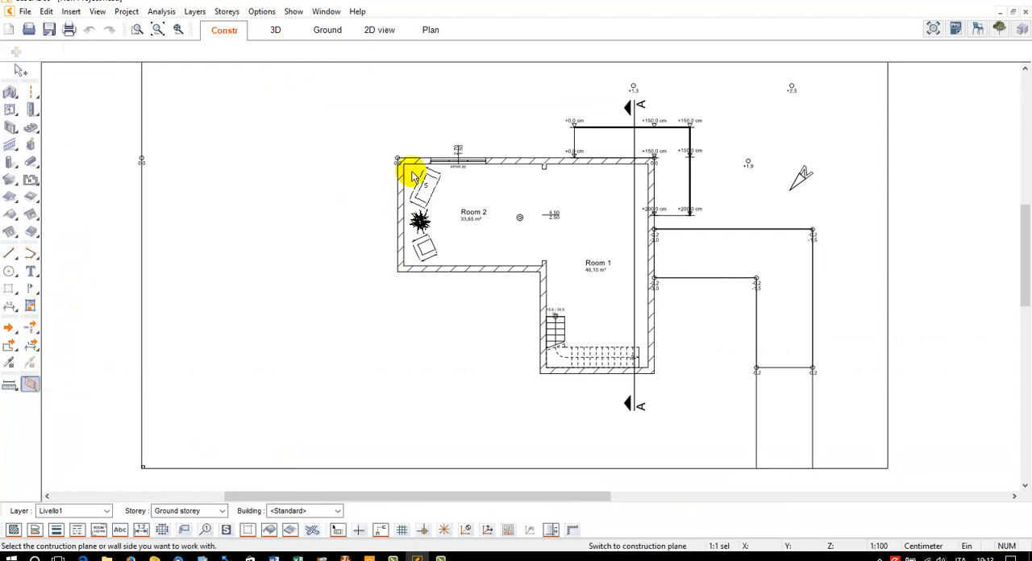
pyautogui.scroll(4, 413, 175)
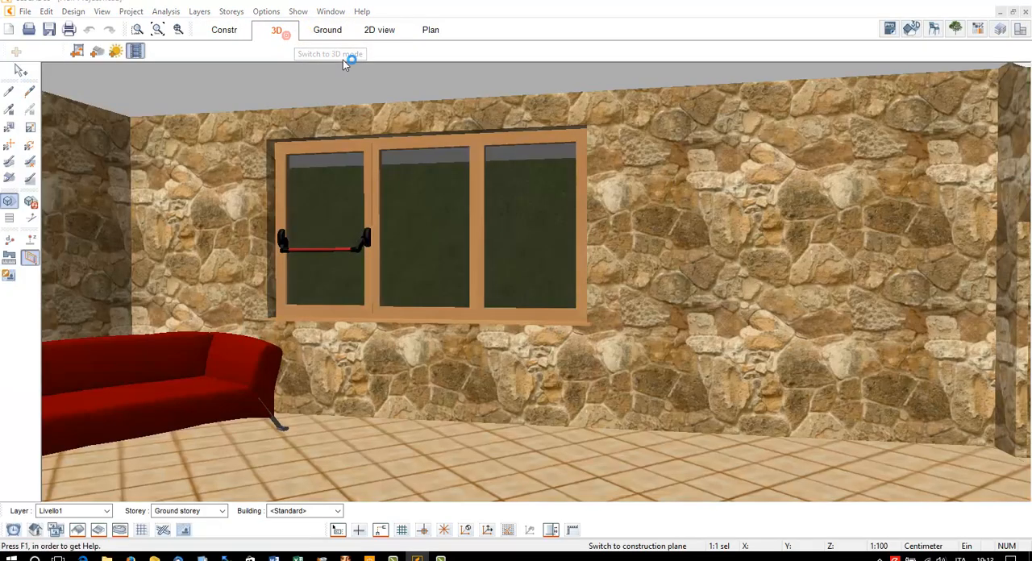
pyautogui.click(562, 302)
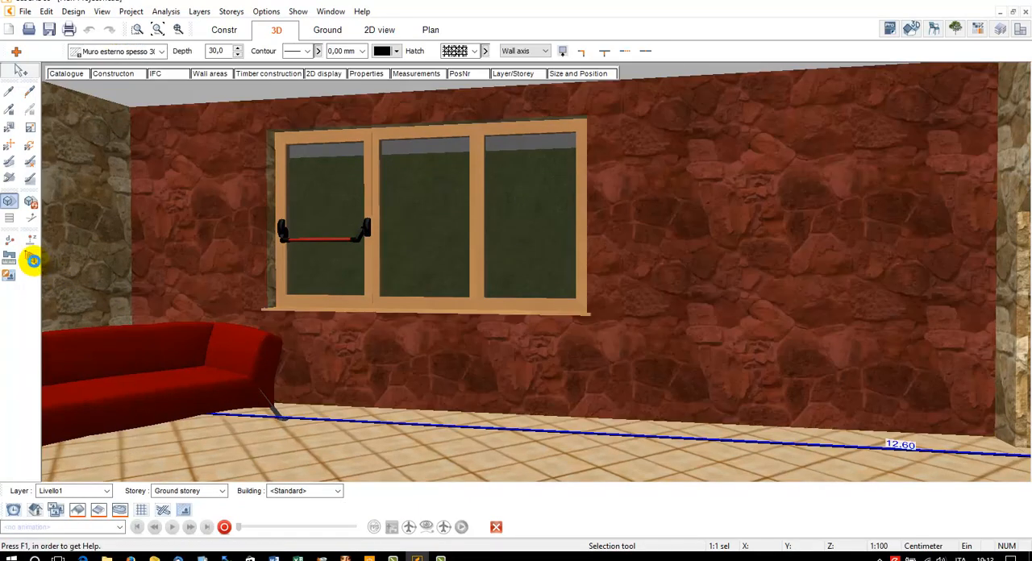
pyautogui.click(35, 259)
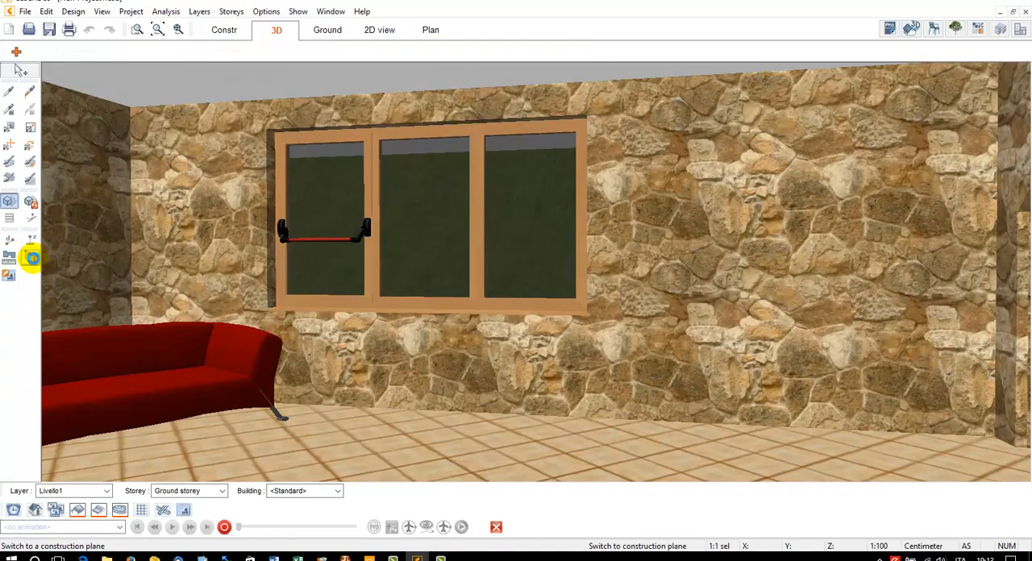
pyautogui.click(684, 292)
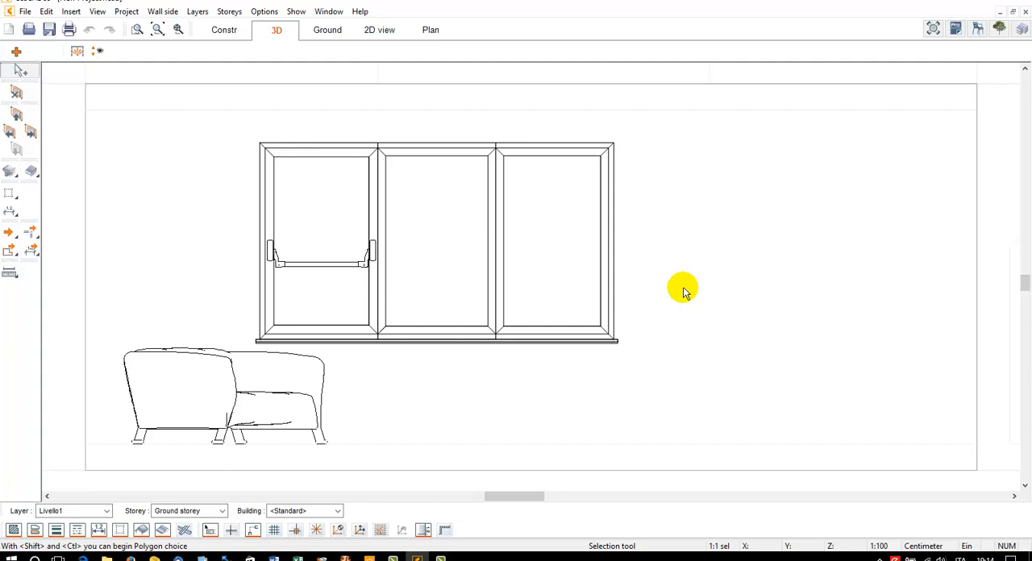
# Draw a 12 cm slab polygon from the floor to the window sill, stepped higher between the window and the wall's right edge, and view it in 3D
pyautogui.click(30, 174)
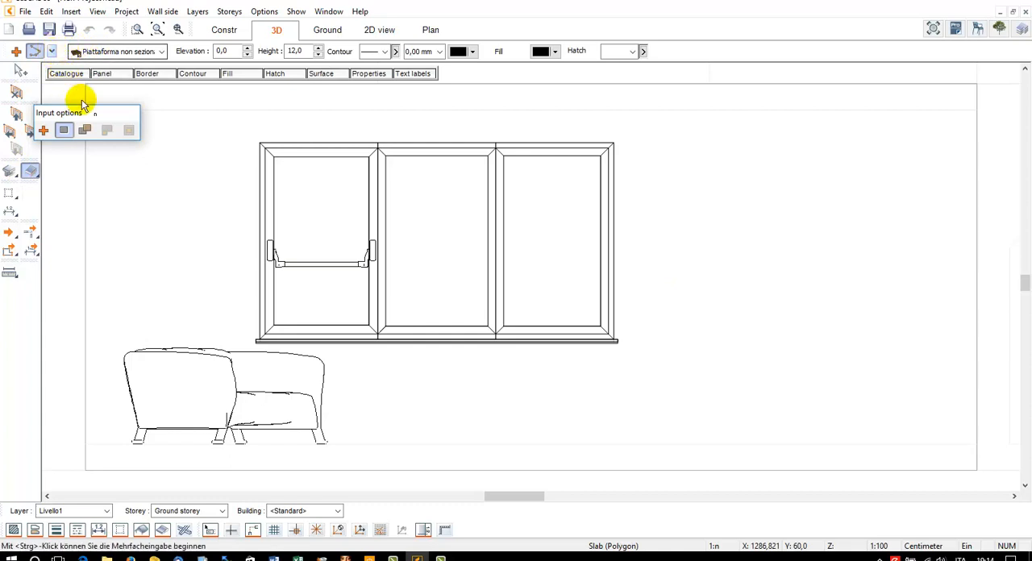
pyautogui.click(86, 445)
pyautogui.click(87, 345)
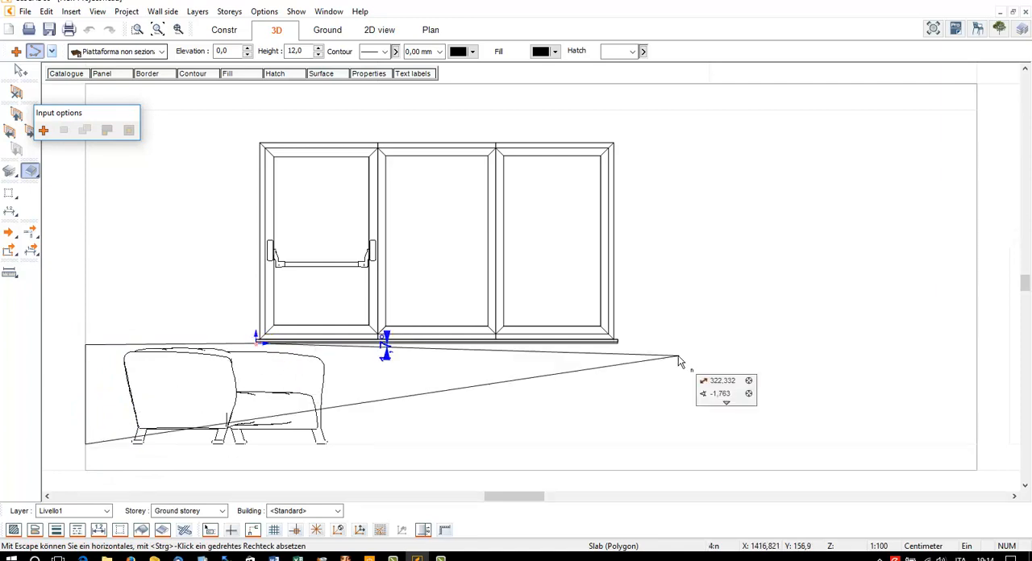
pyautogui.click(618, 341)
pyautogui.click(629, 256)
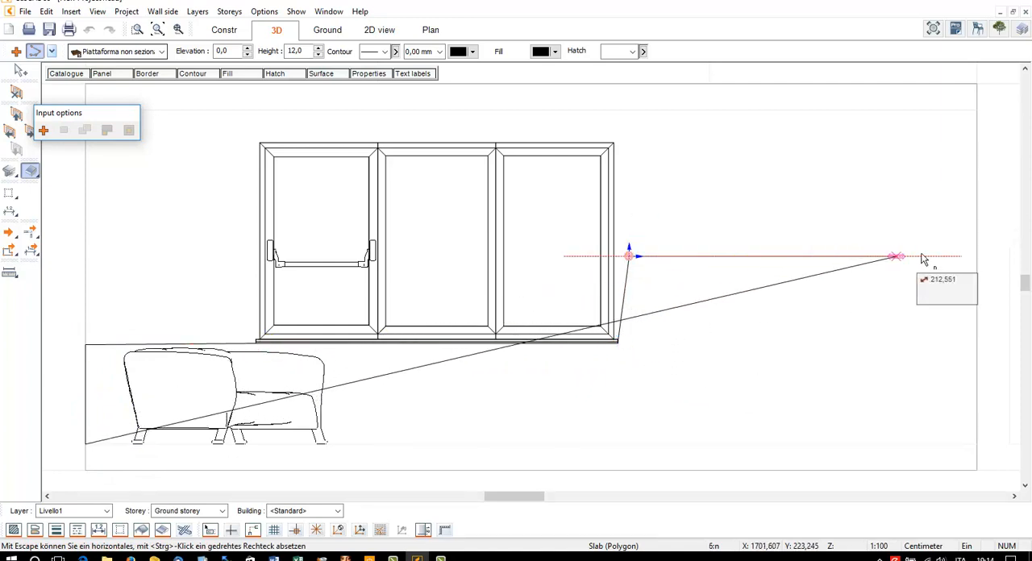
pyautogui.click(976, 257)
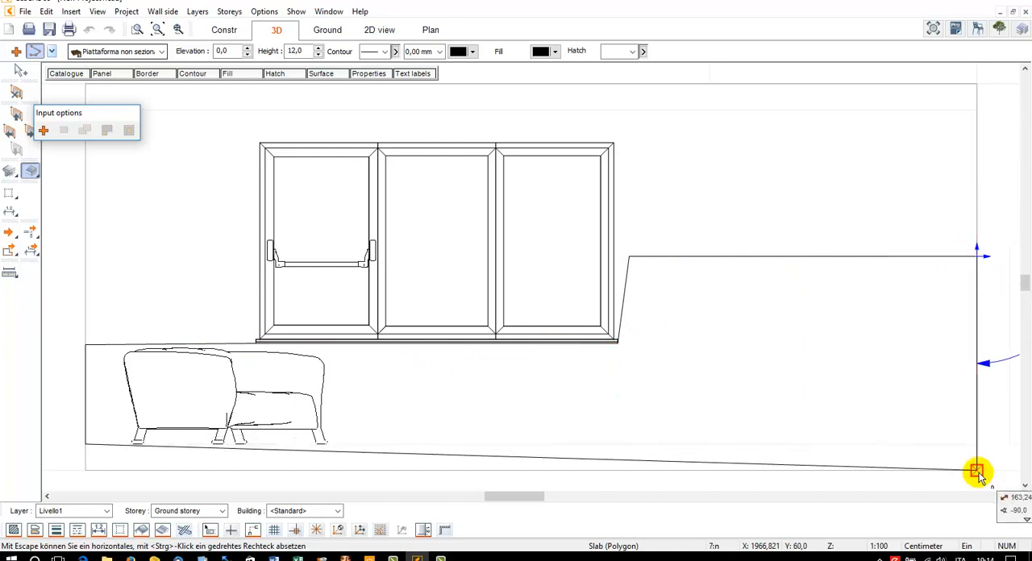
pyautogui.click(976, 443)
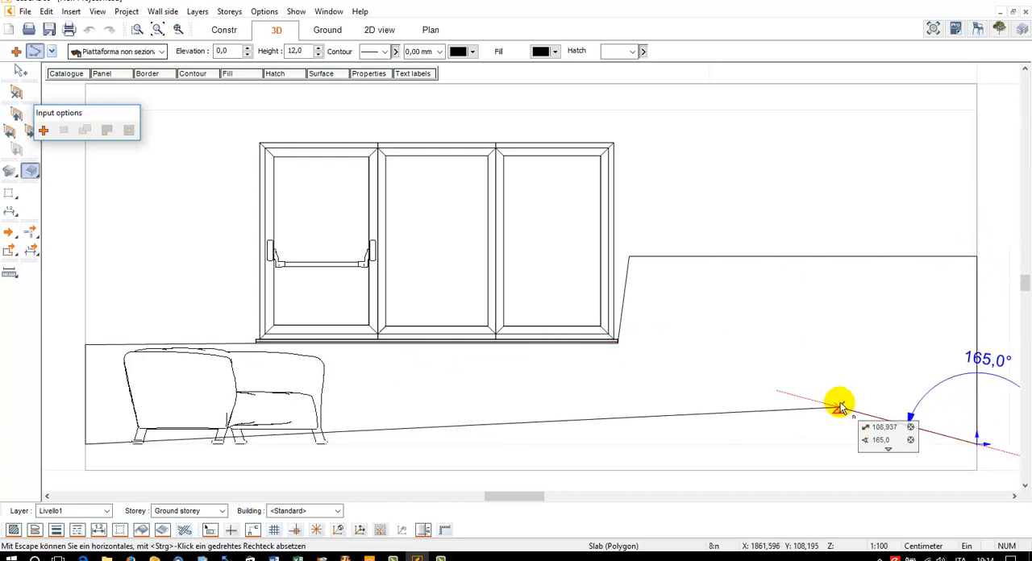
pyautogui.press('Return')
pyautogui.click(788, 257)
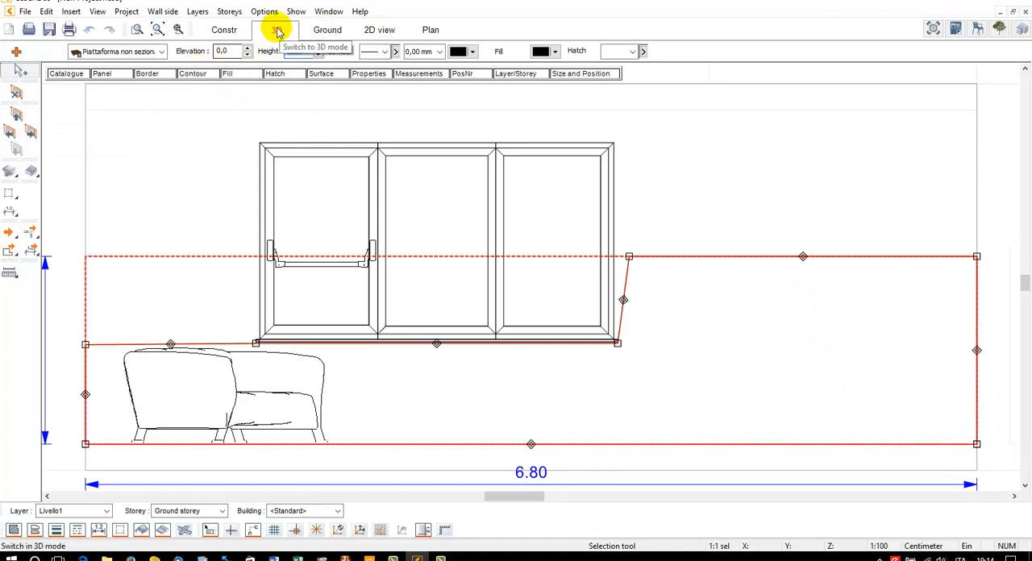
pyautogui.click(277, 26)
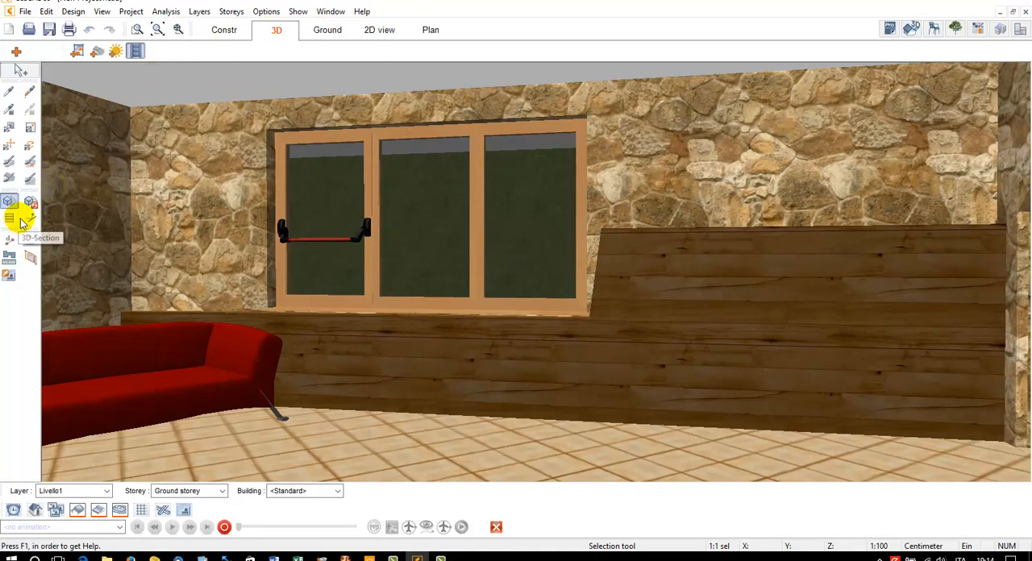
# Return to the window wall's construction plane and delete the stepped slab drawn on it
pyautogui.click(30, 258)
pyautogui.click(609, 331)
pyautogui.click(696, 252)
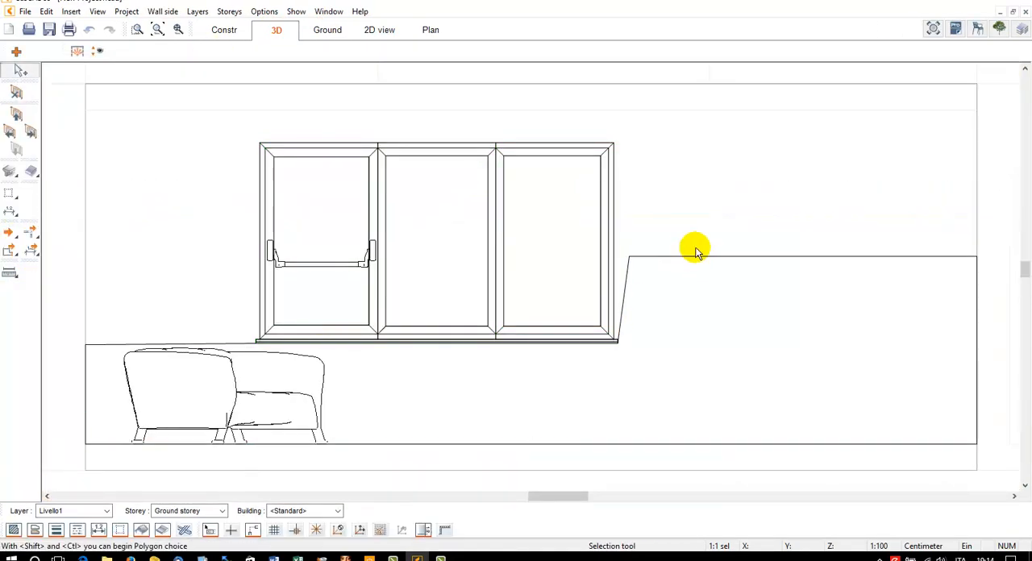
pyautogui.click(702, 257)
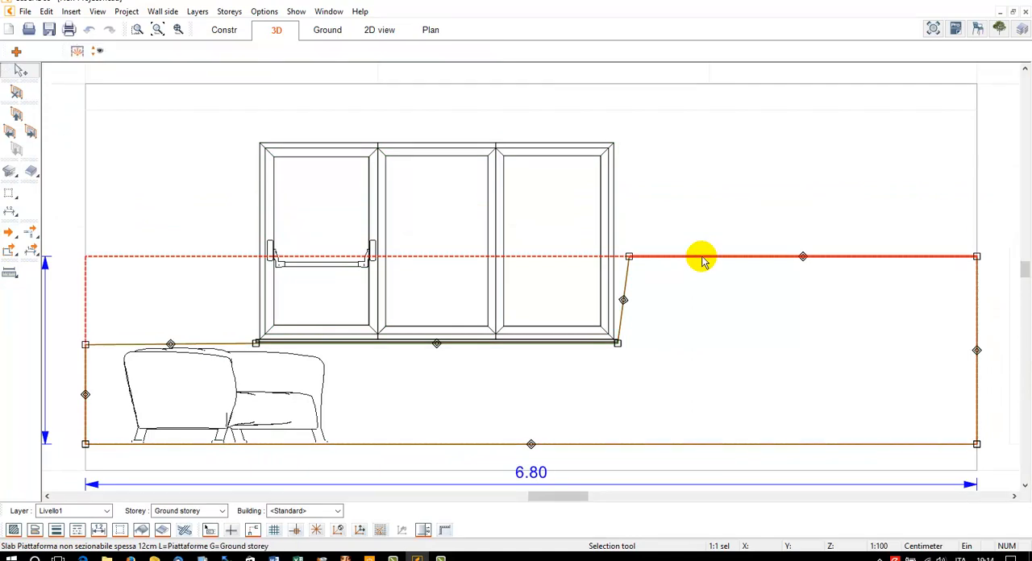
pyautogui.press('Delete')
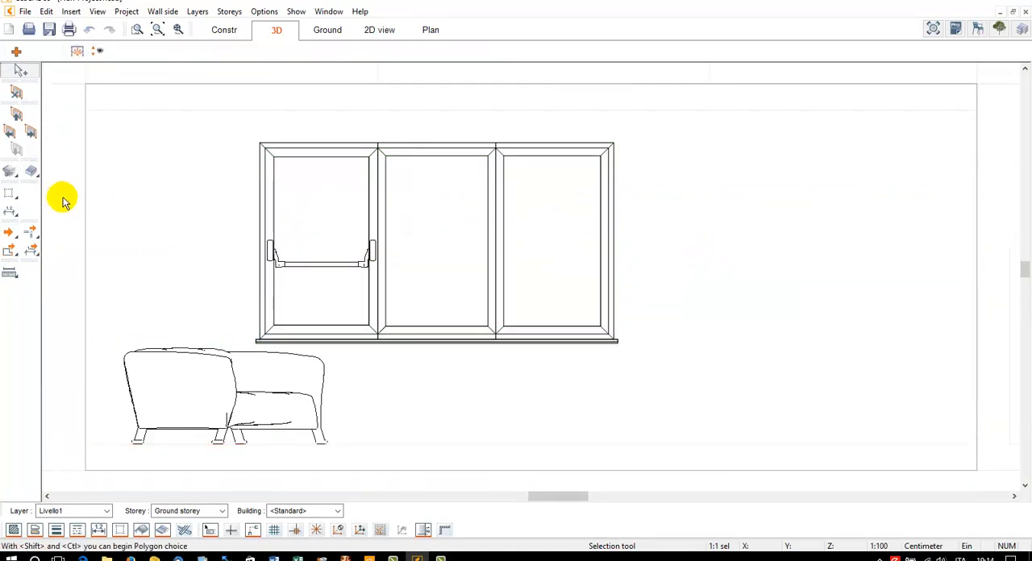
# Draw a thin grey guide line parallel to the wall's right edge and a second one 150 cm from the first, towards the window
pyautogui.click(9, 196)
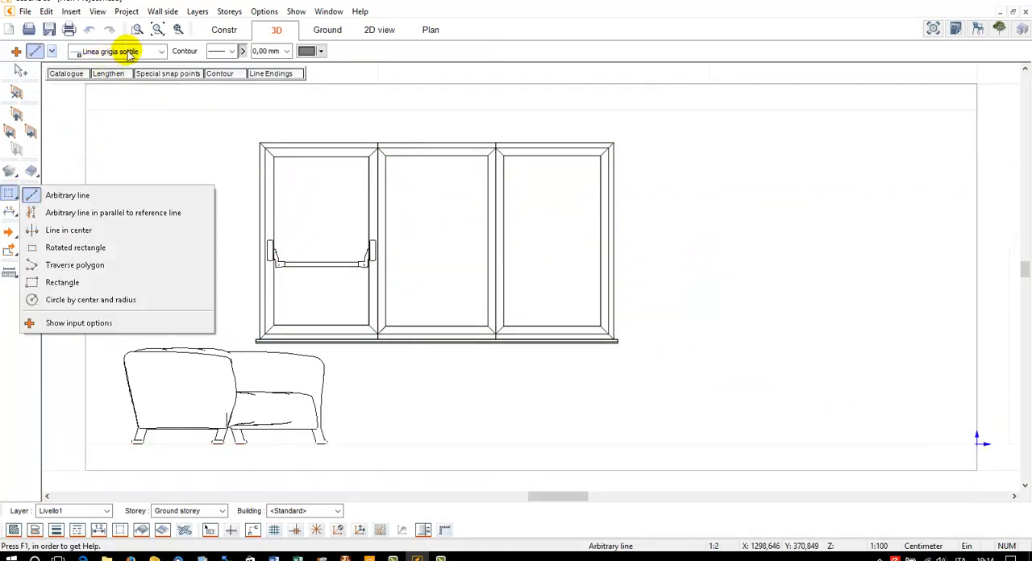
pyautogui.click(68, 215)
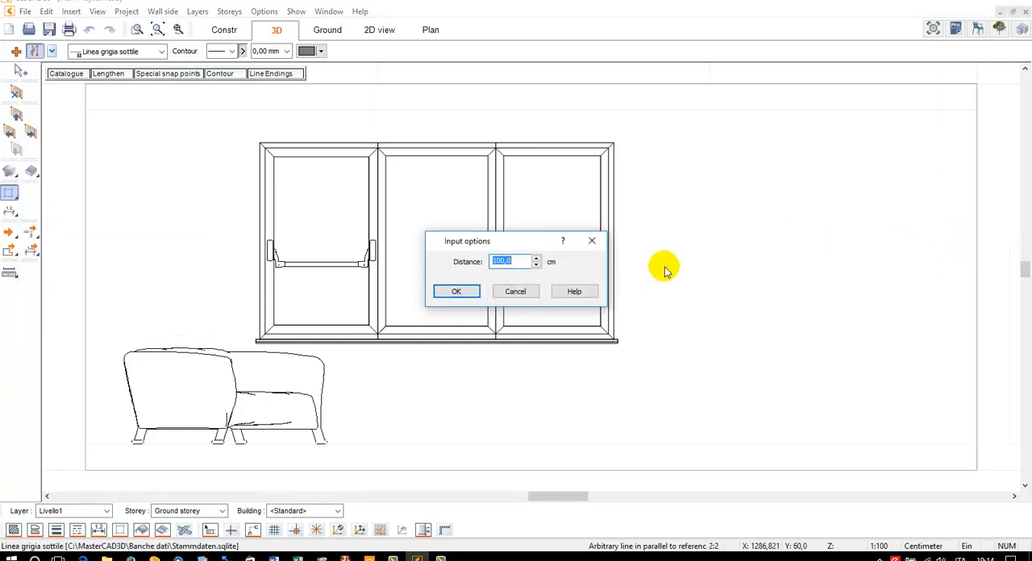
pyautogui.press('Return')
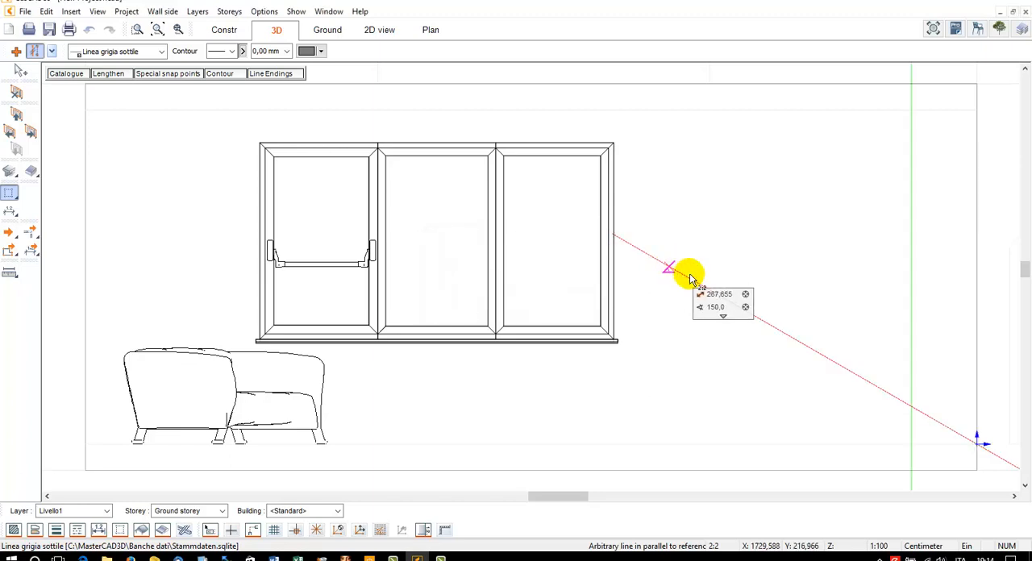
pyautogui.click(910, 262)
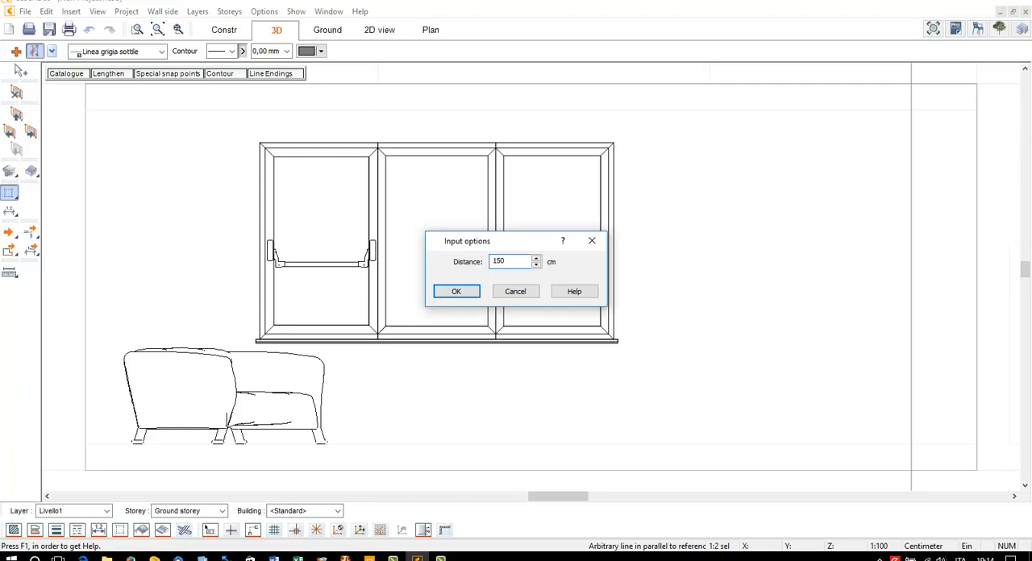
pyautogui.write('150')
pyautogui.press('Return')
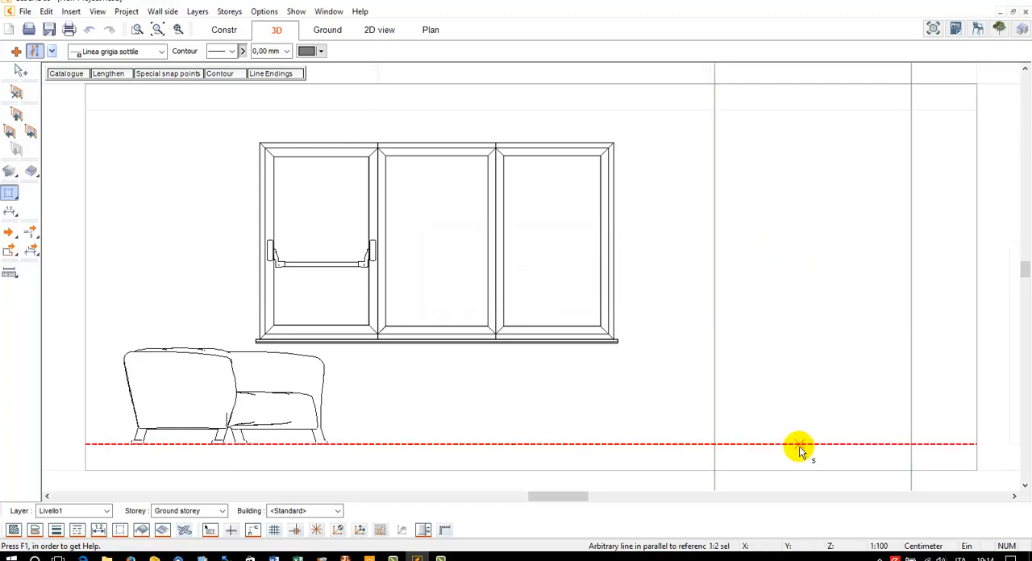
# Draw a horizontal guide line 50 cm above the floor line and another one 3 cm above it
pyautogui.click(799, 450)
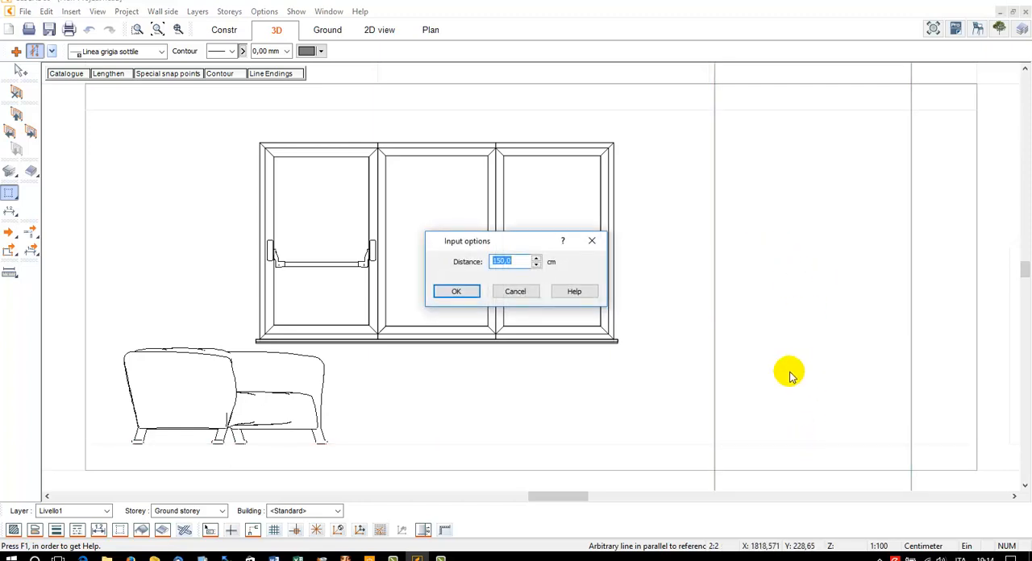
pyautogui.press('Return')
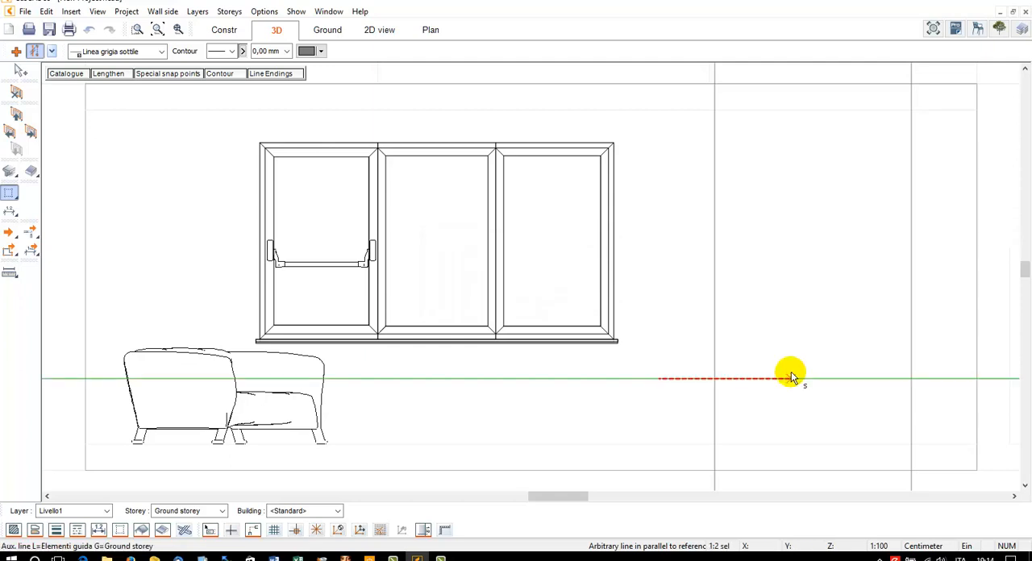
pyautogui.click(798, 360)
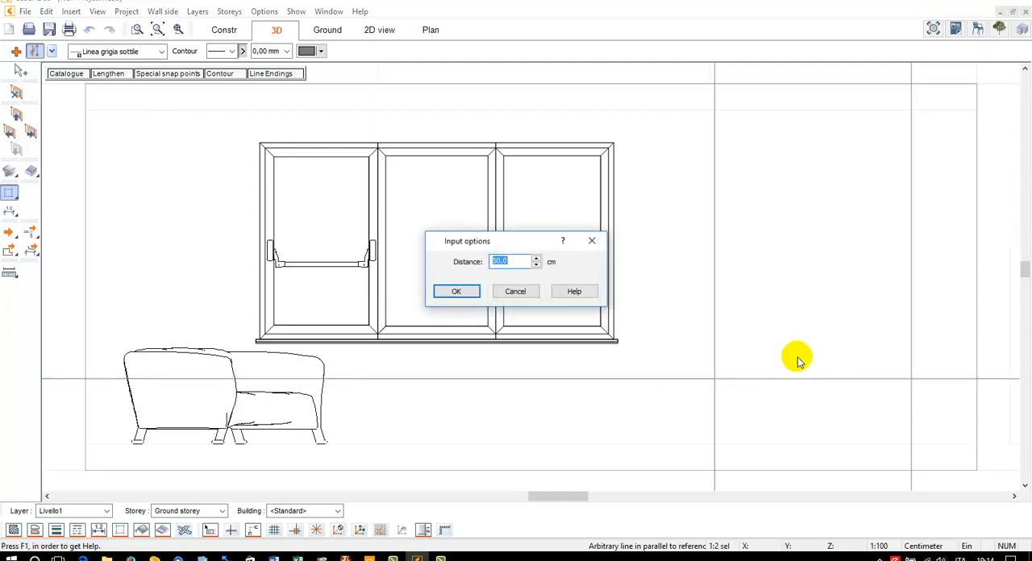
pyautogui.write('3')
pyautogui.press('Return')
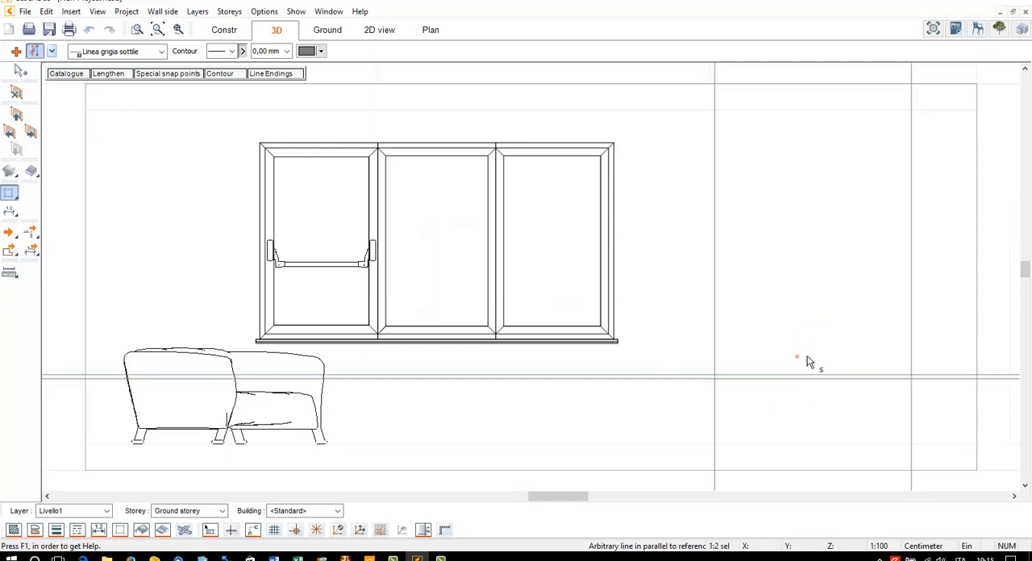
# Add a parallel guide line 3 cm inward from each of the two vertical guides
pyautogui.click(734, 315)
pyautogui.press('Return')
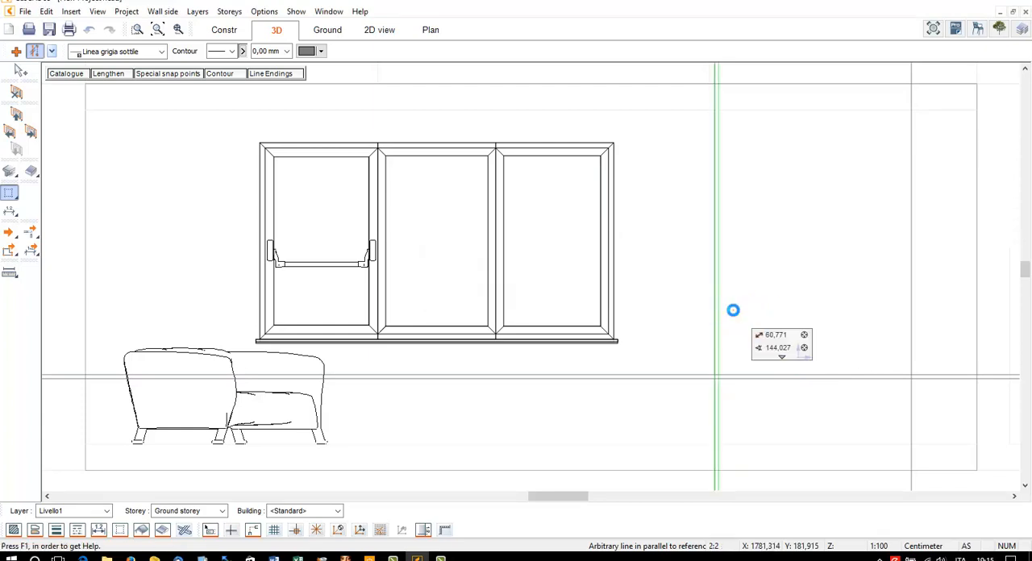
pyautogui.click(912, 311)
pyautogui.write('3')
pyautogui.press('Return')
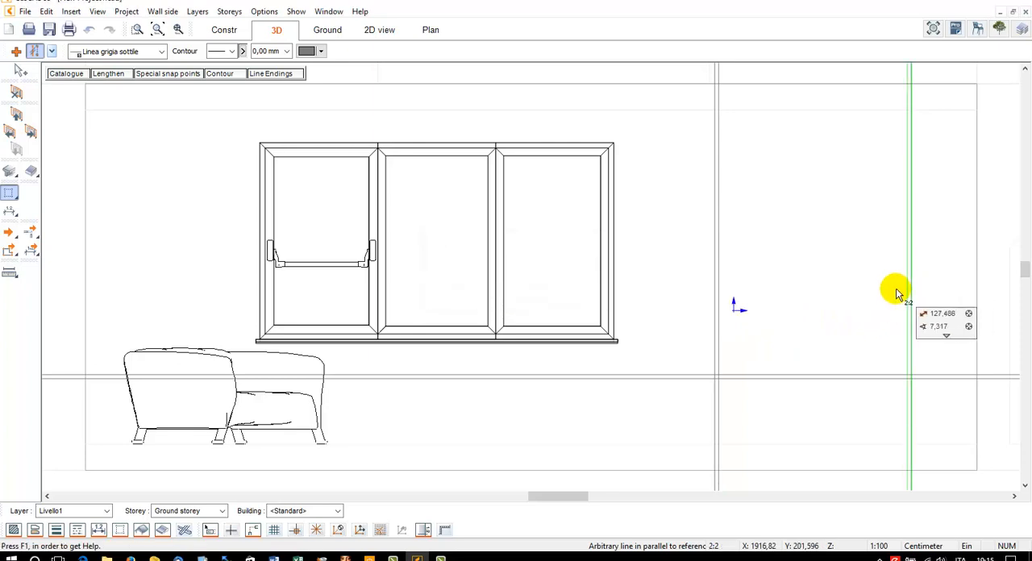
# Draw two more horizontal guide lines at 50 cm intervals above the upper existing horizontal guide
pyautogui.click(814, 369)
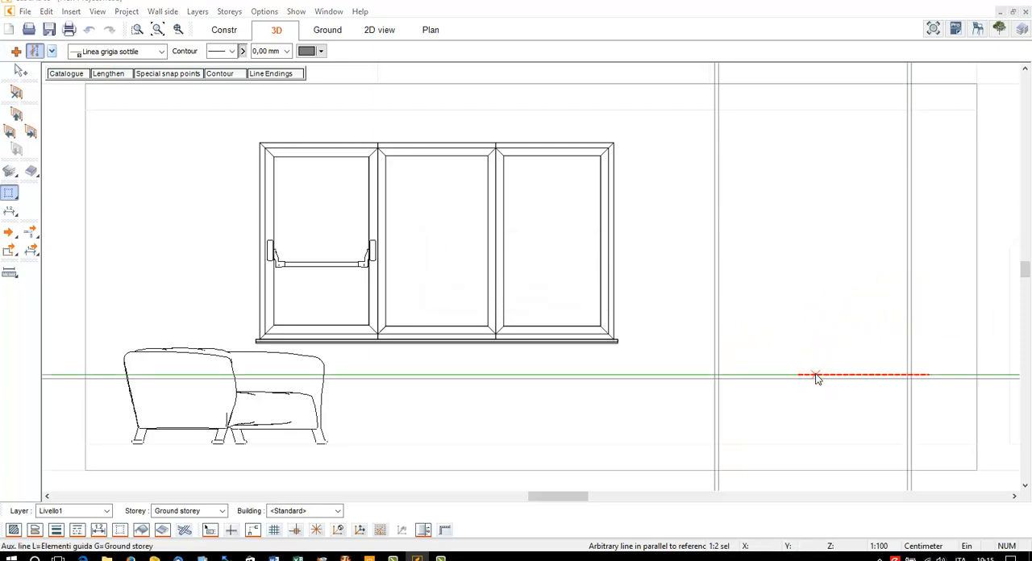
pyautogui.write('50')
pyautogui.press('Return')
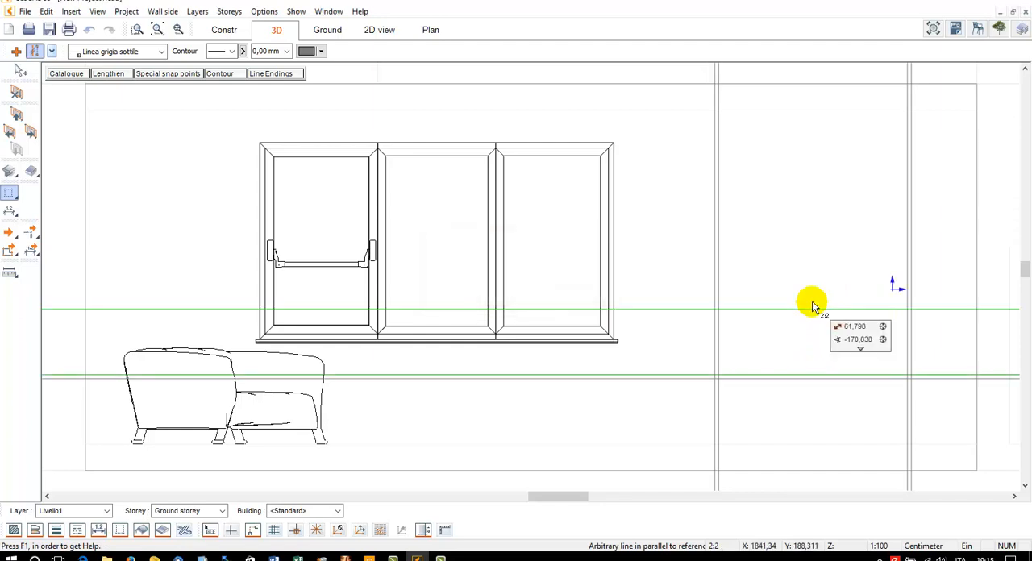
pyautogui.click(806, 309)
pyautogui.click(804, 243)
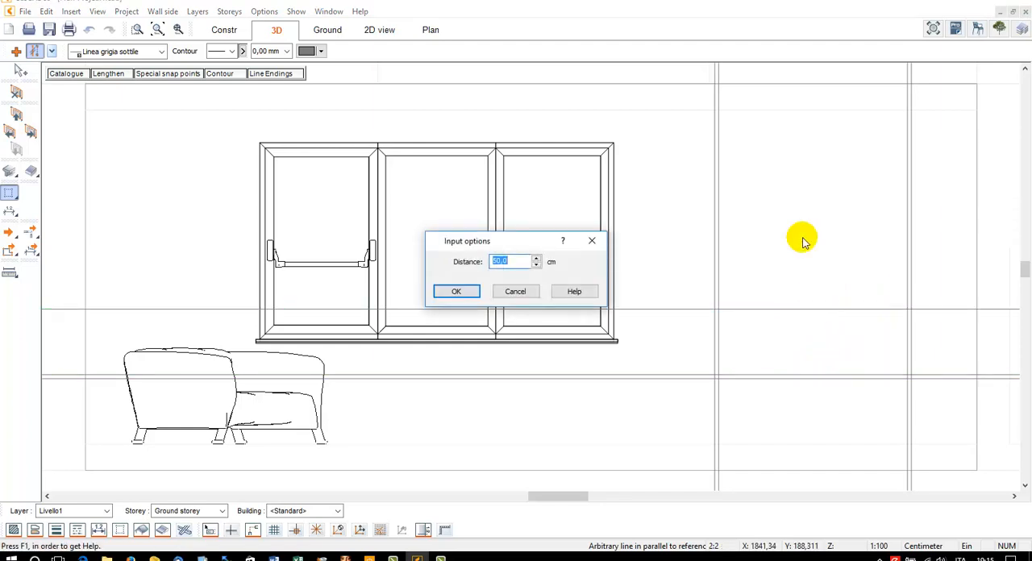
pyautogui.write('50')
pyautogui.press('Return')
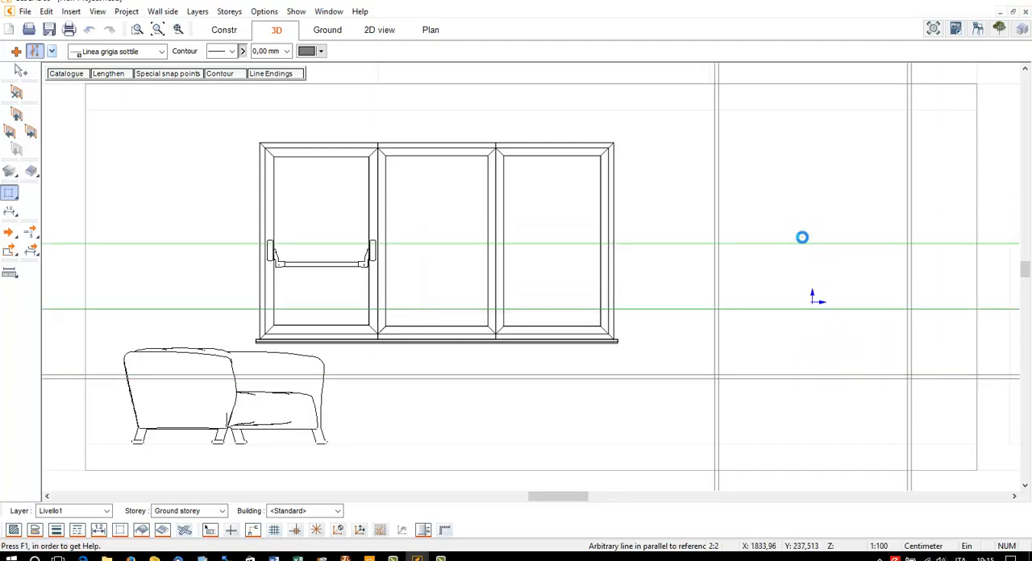
# Add a parallel guide line 3 cm above each of the two single horizontal guides
pyautogui.click(792, 309)
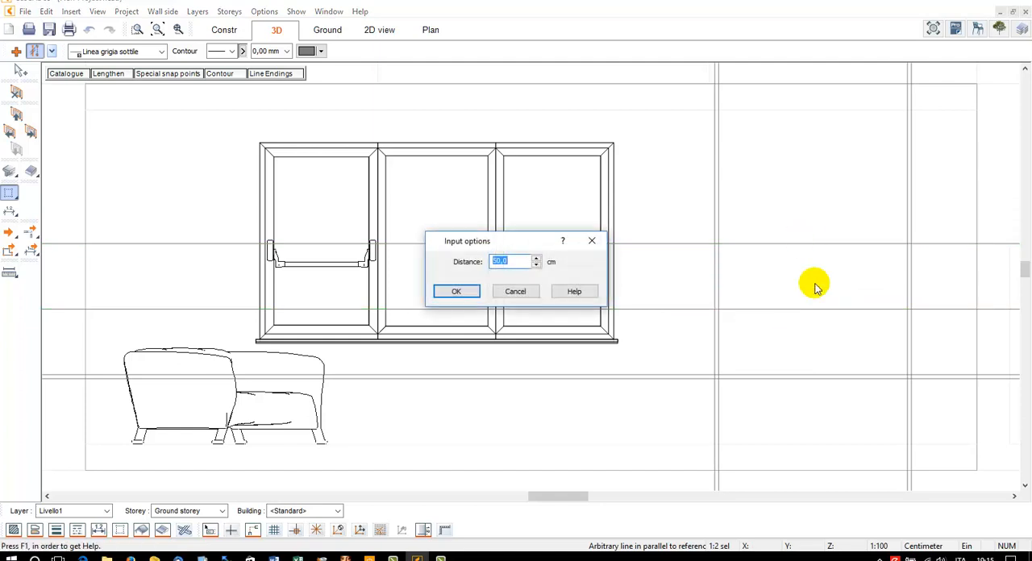
pyautogui.press('Return')
pyautogui.click(817, 242)
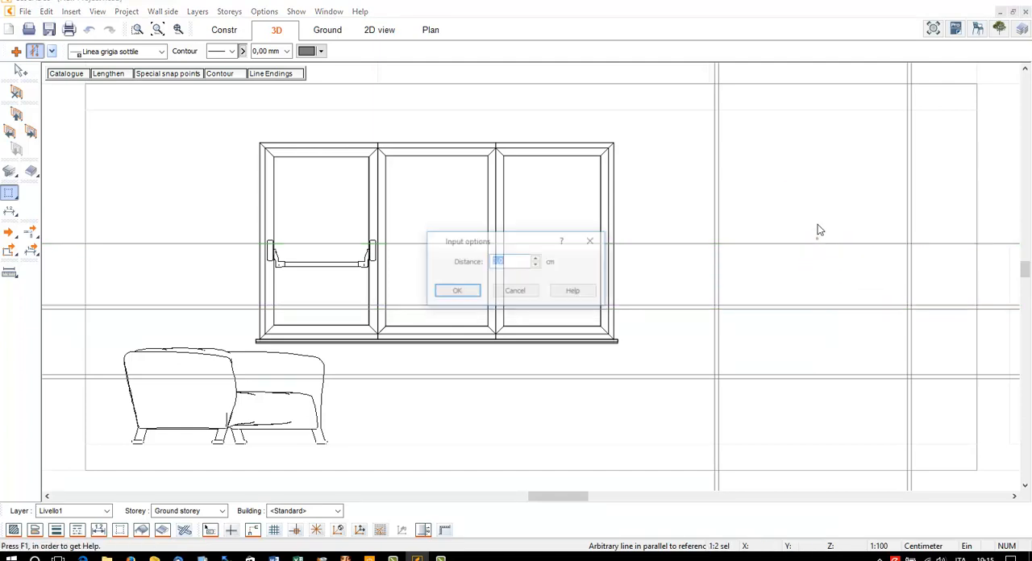
pyautogui.write('3')
pyautogui.press('Return')
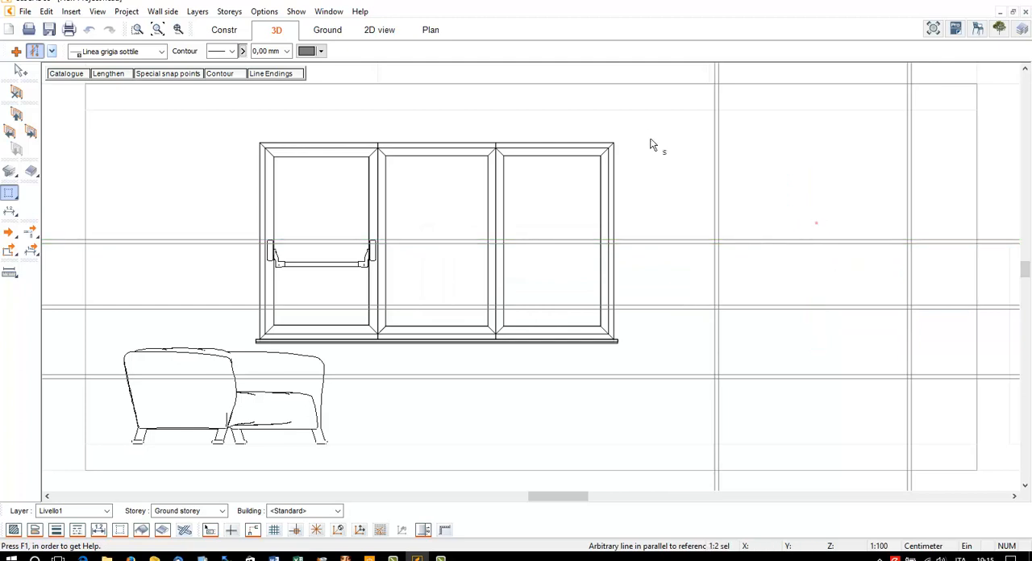
# Draw a horizontal guide line 50 cm above the highest one and a companion line 3 cm below it
pyautogui.click(741, 241)
pyautogui.press('Return')
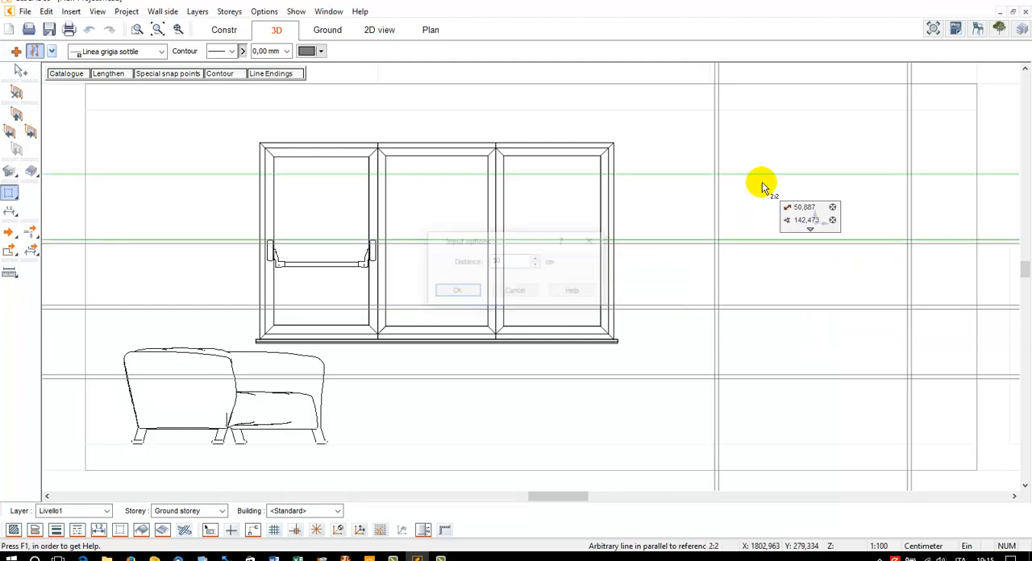
pyautogui.click(761, 176)
pyautogui.click(766, 193)
pyautogui.click(766, 193)
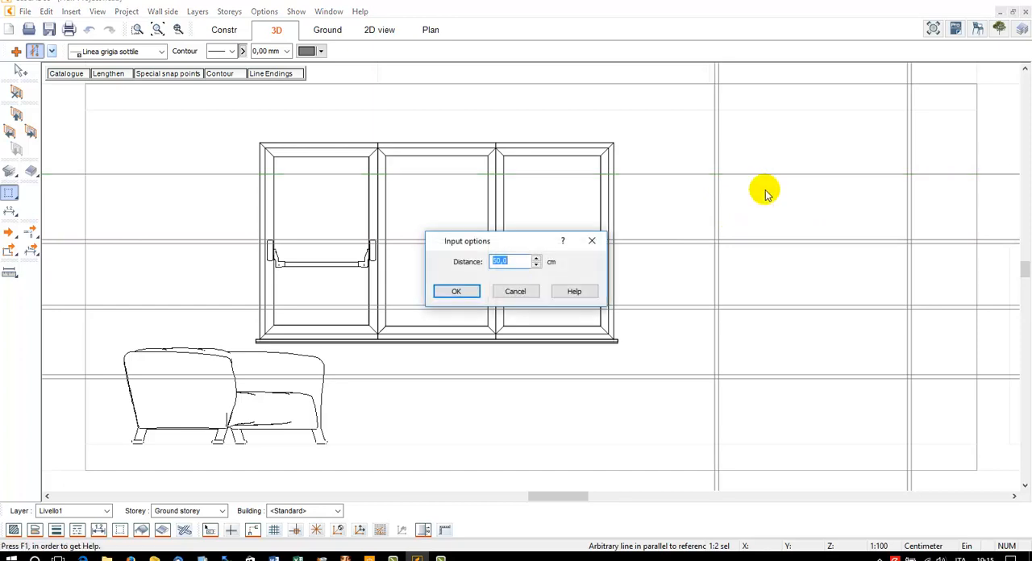
pyautogui.press('Return')
# Draw two upright rectangular slabs of height 60 between the paired vertical guides, from the floor to the highest guide line
pyautogui.click(440, 84)
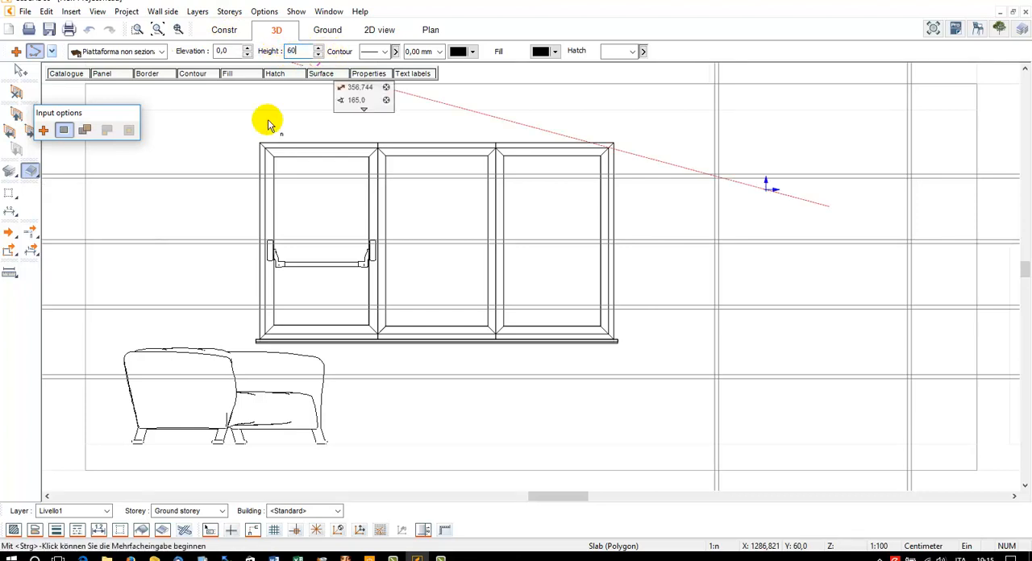
pyautogui.click(53, 50)
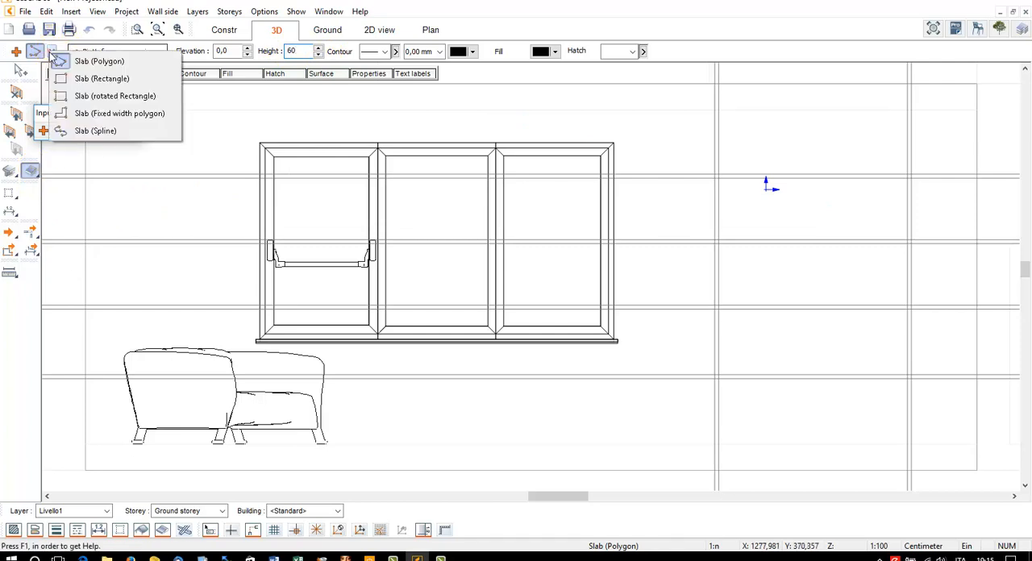
pyautogui.click(65, 74)
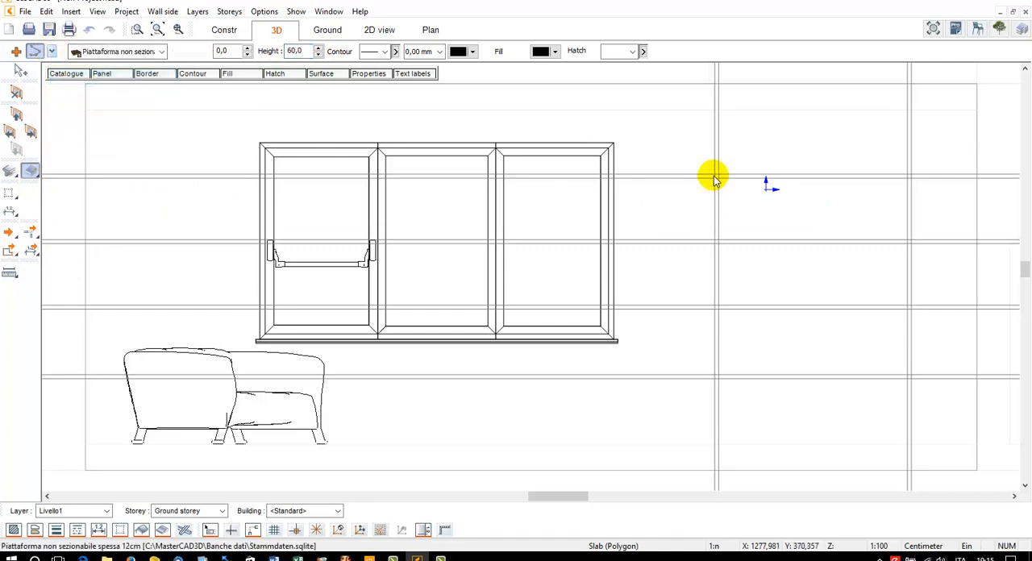
pyautogui.click(715, 173)
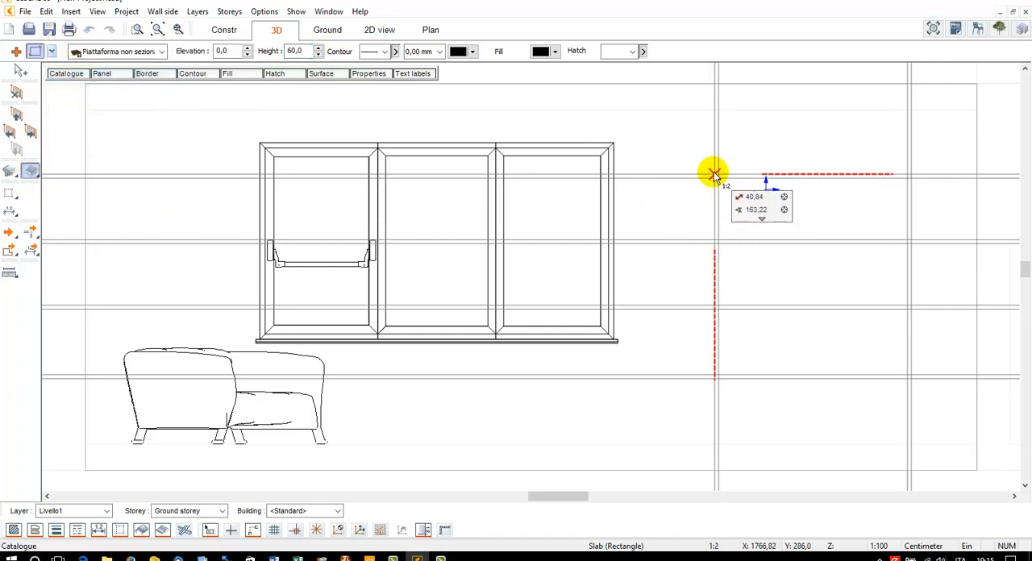
pyautogui.click(720, 443)
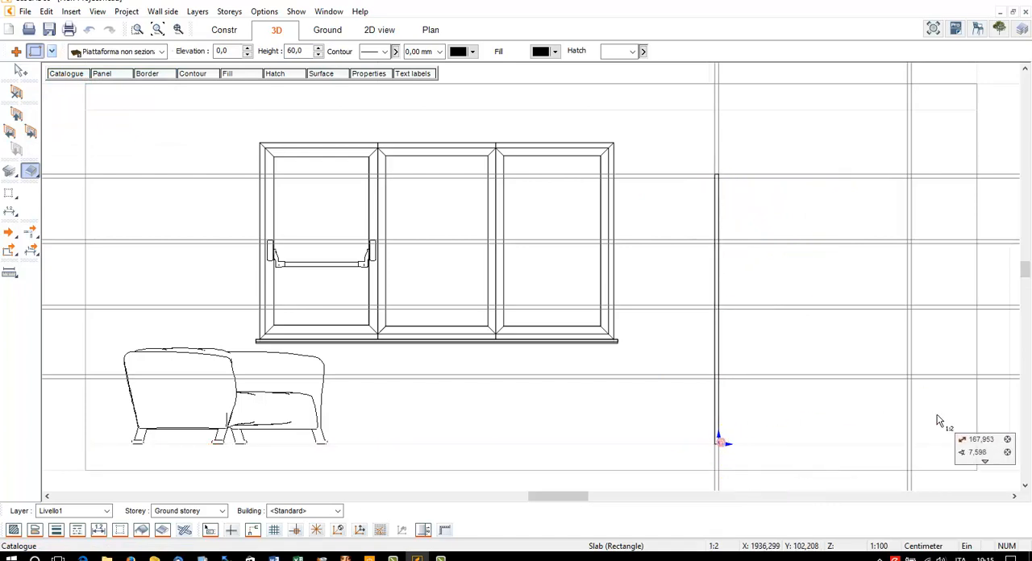
pyautogui.click(908, 446)
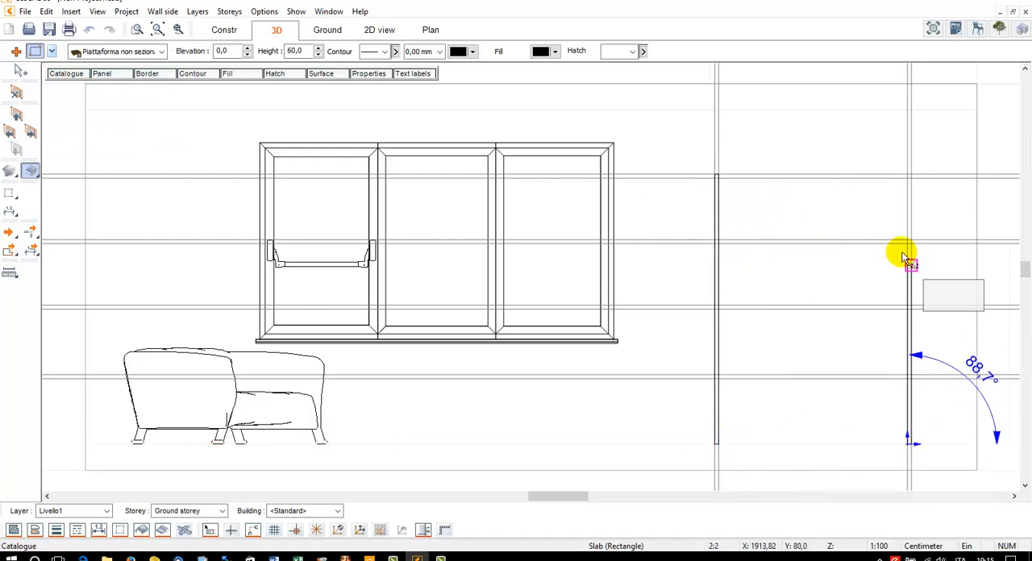
pyautogui.click(912, 174)
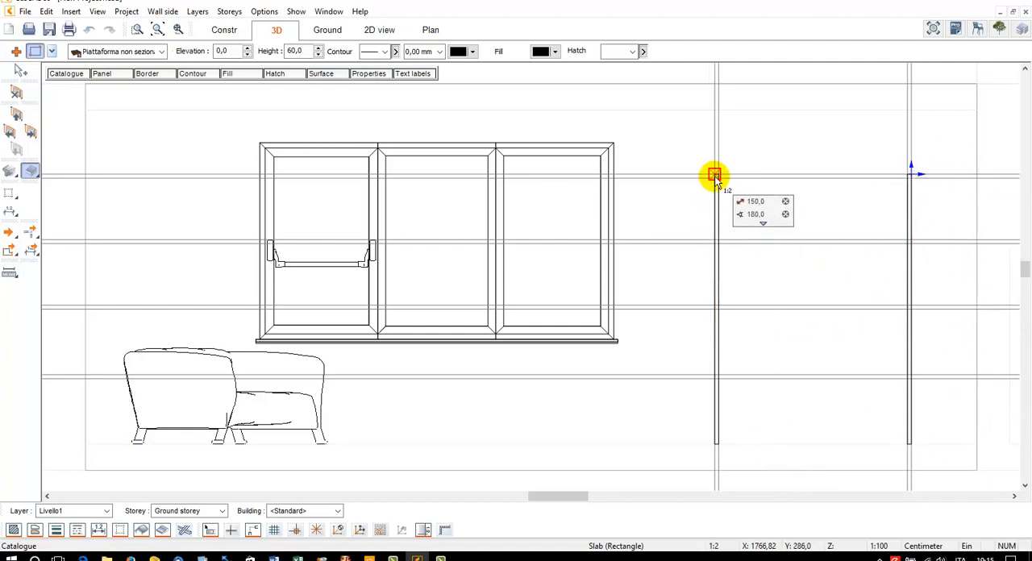
# Draw the rectangular top panel between the inner faces of the uprights, filling the 3 cm between the highest pair of guides
pyautogui.click(908, 174)
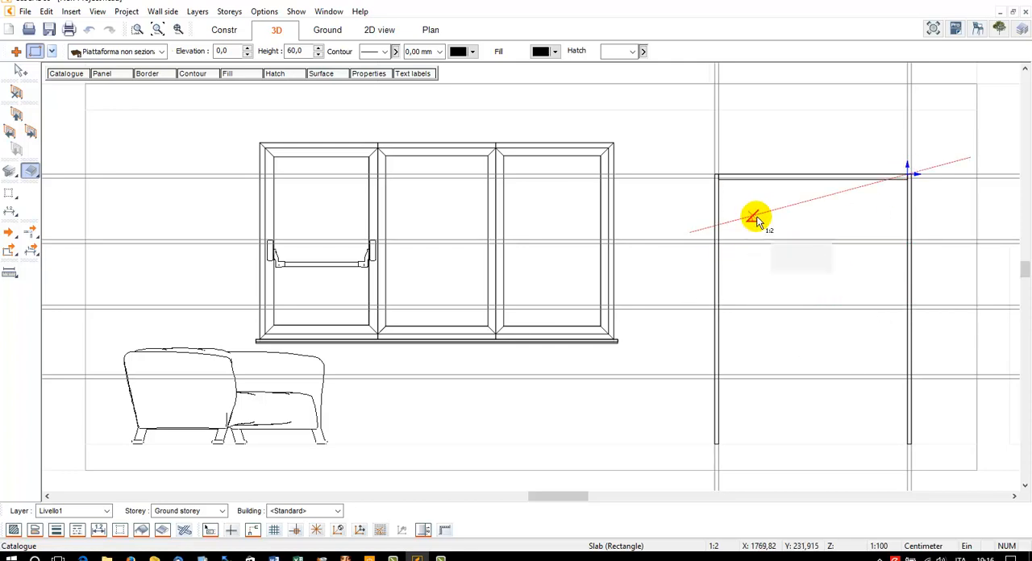
pyautogui.scroll(1, 758, 217)
pyautogui.scroll(2, 608, 211)
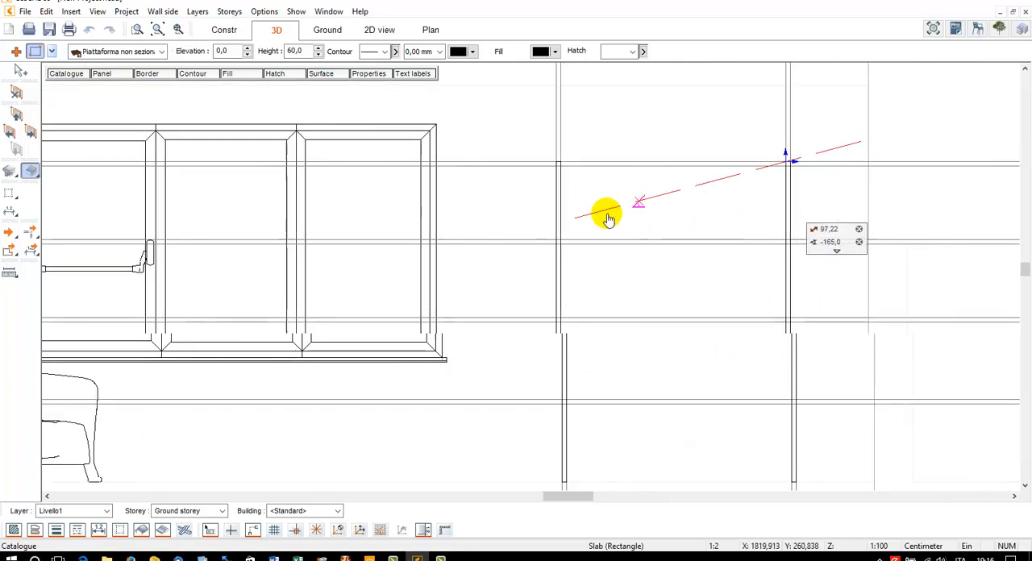
pyautogui.scroll(1, 621, 197)
pyautogui.click(451, 165)
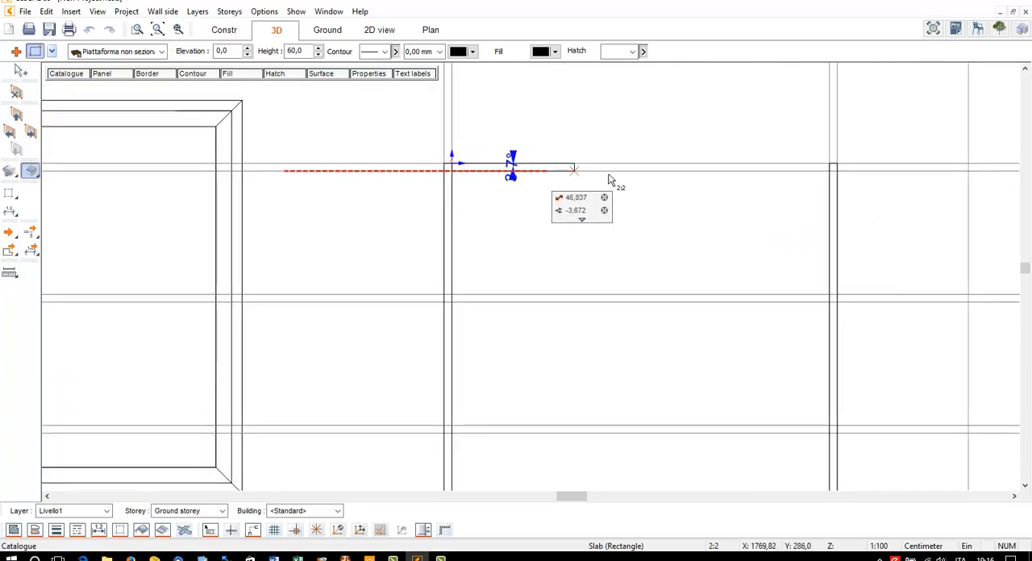
pyautogui.click(829, 169)
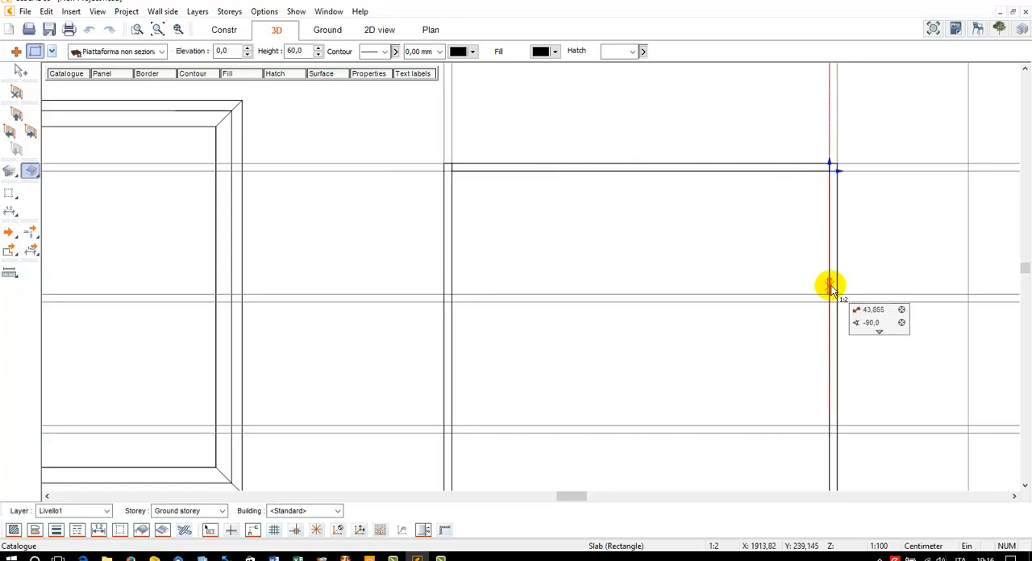
# Draw two rectangular shelf slabs between the uprights, within the second and third pairs of horizontal guides from the top
pyautogui.click(831, 299)
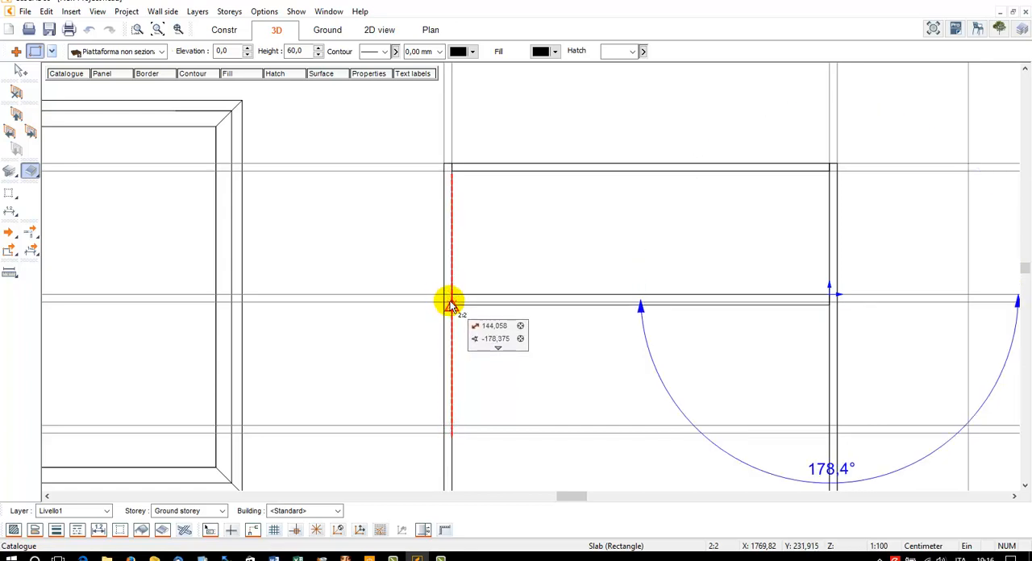
pyautogui.scroll(2, 458, 300)
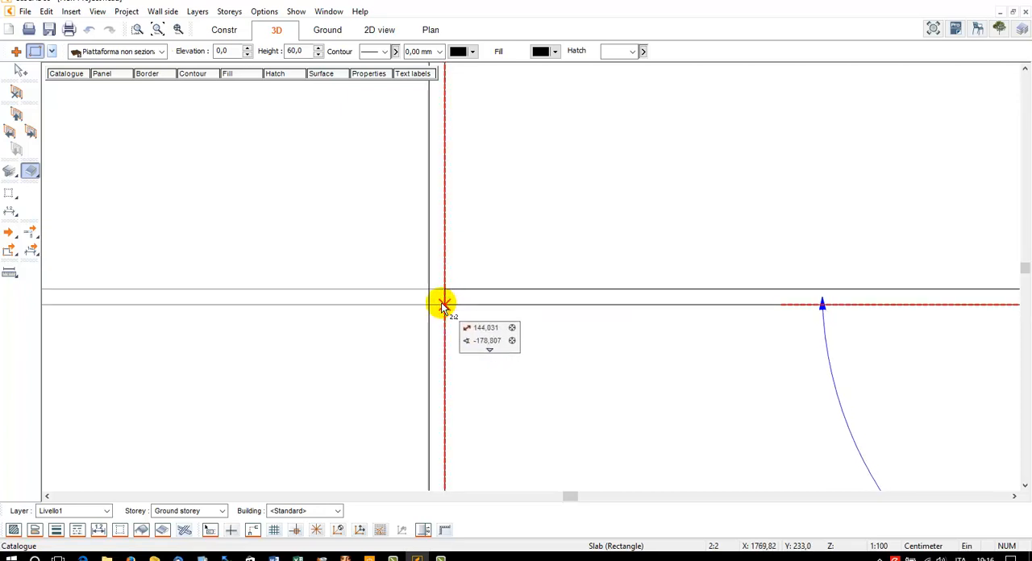
pyautogui.click(445, 305)
pyautogui.scroll(-3, 574, 383)
pyautogui.moveTo(542, 371); pyautogui.dragTo(423, 211, button='middle')
pyautogui.scroll(-1, 421, 211)
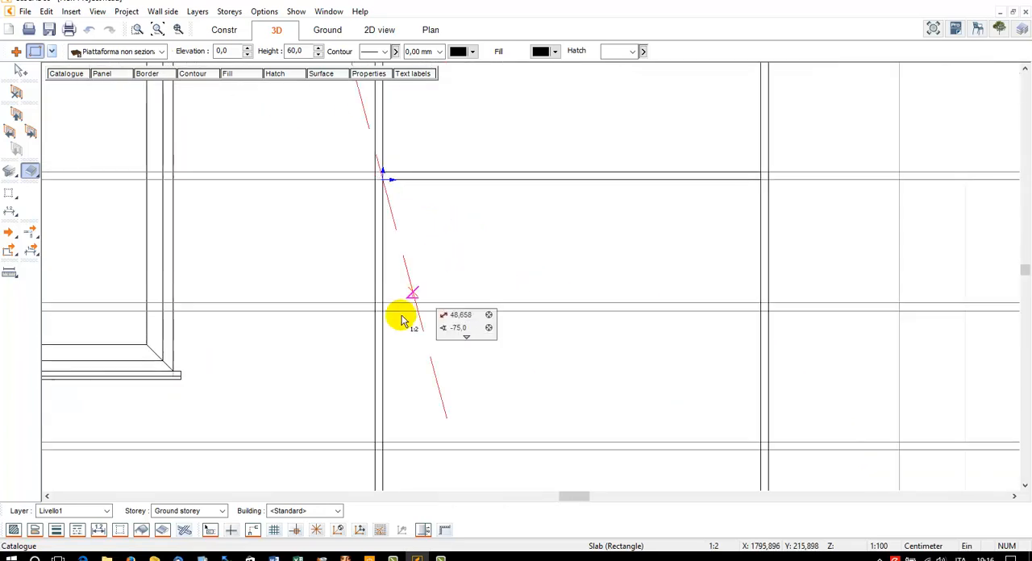
pyautogui.click(384, 304)
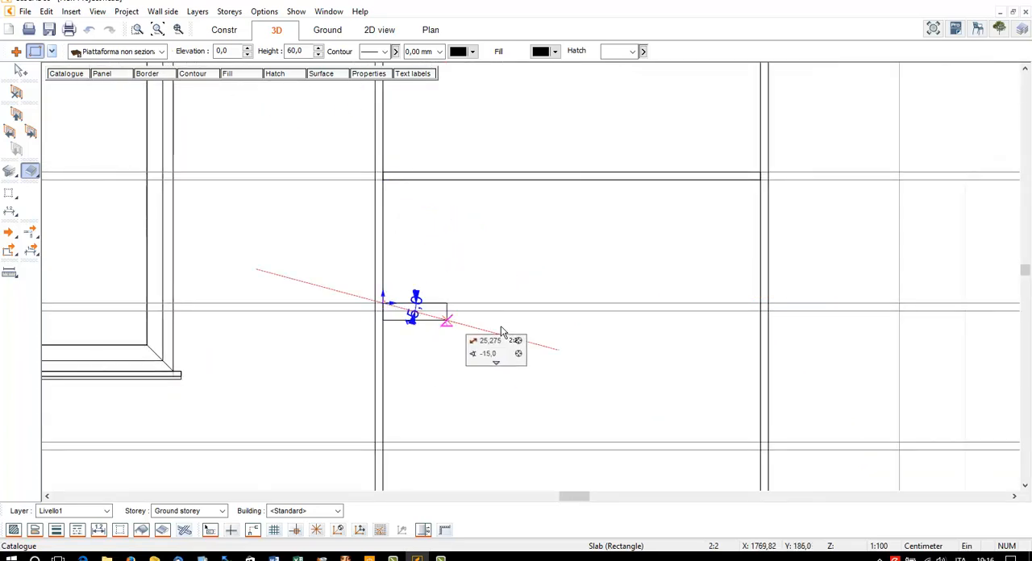
pyautogui.click(758, 310)
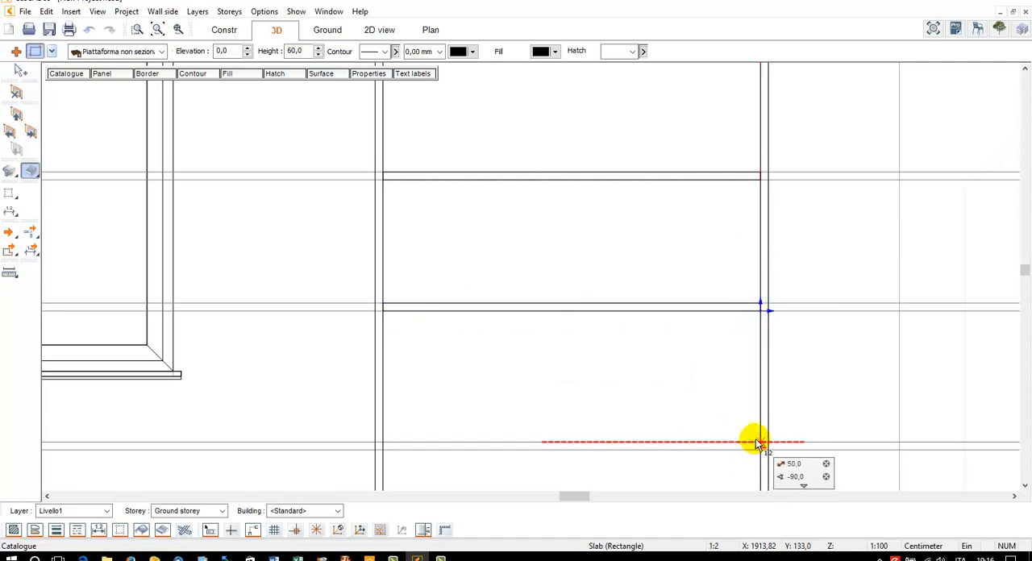
# Draw the lowest rectangular shelf between the uprights and view the finished shelving unit in 3D from an angle
pyautogui.click(758, 443)
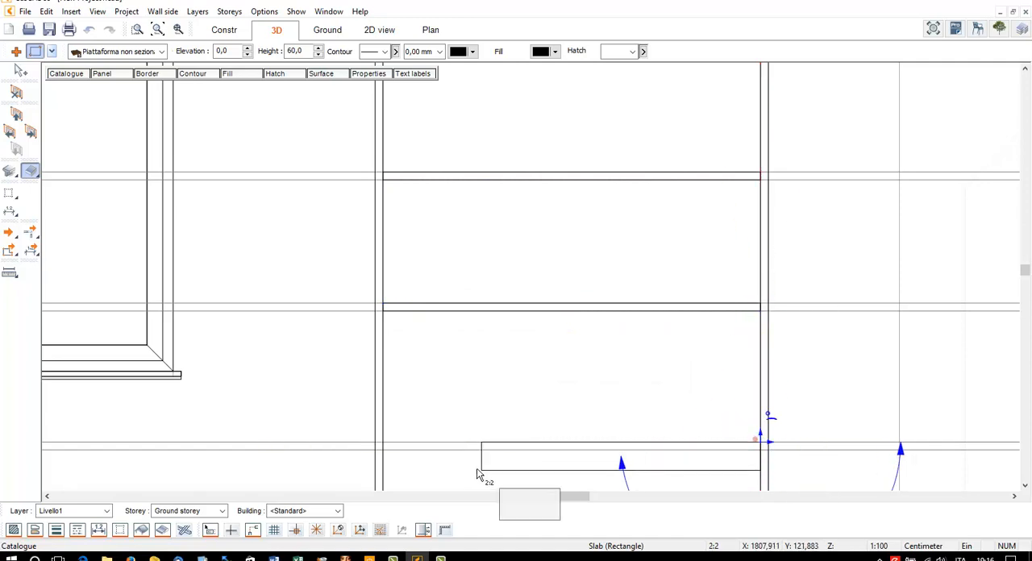
pyautogui.click(385, 450)
pyautogui.scroll(-4, 475, 349)
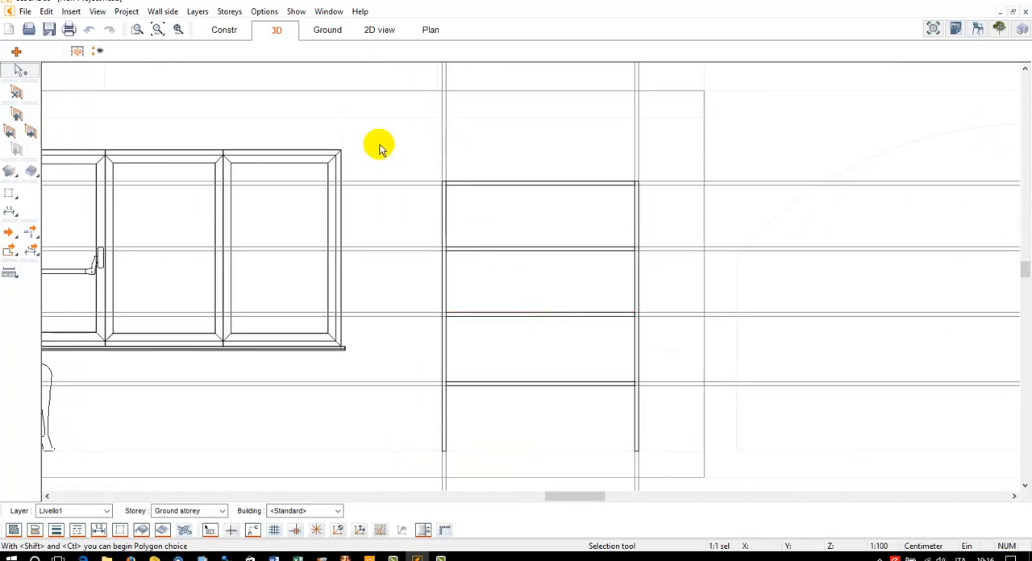
pyautogui.click(276, 29)
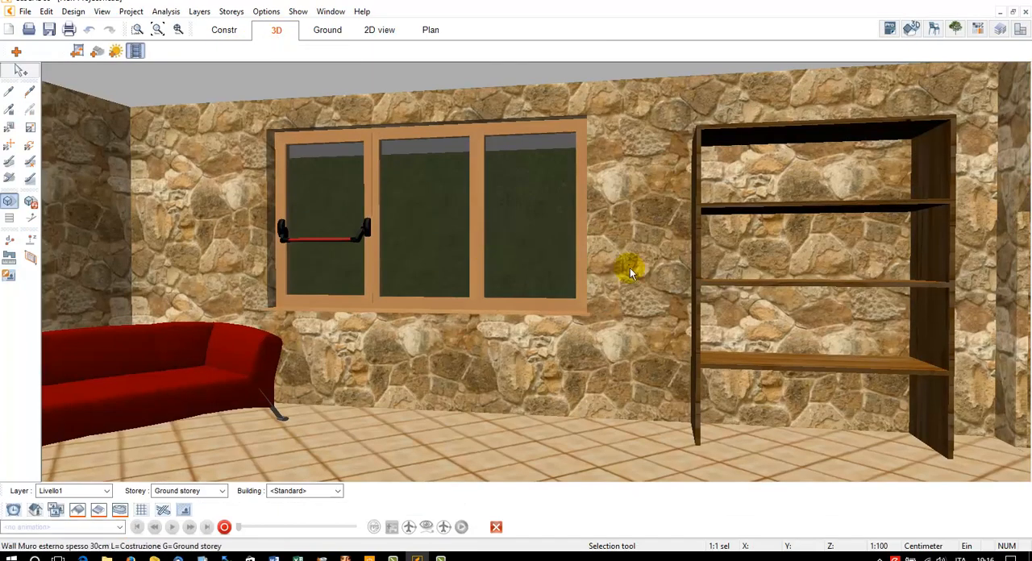
pyautogui.moveTo(630, 268); pyautogui.dragTo(778, 280)
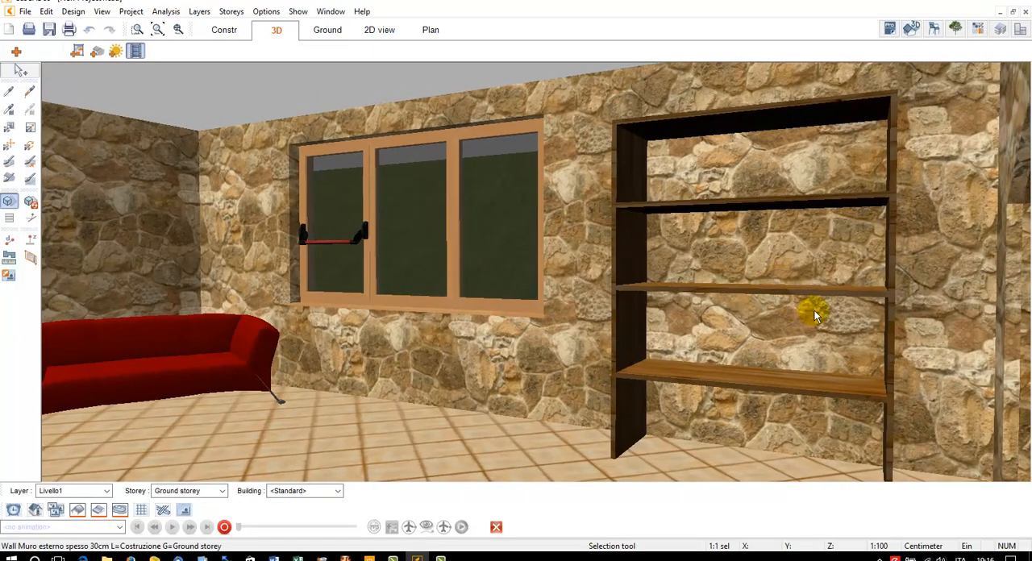
# Return to the wall's construction plane and delete the shelves, the top panel and the guide lines caught in the same selection
pyautogui.moveTo(815, 314); pyautogui.dragTo(824, 314)
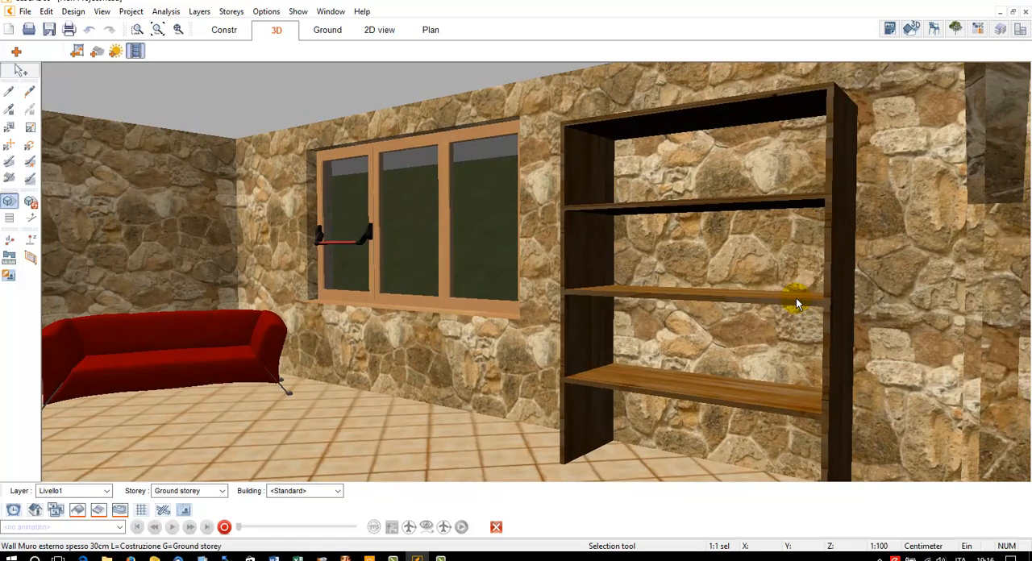
pyautogui.click(34, 263)
pyautogui.click(675, 263)
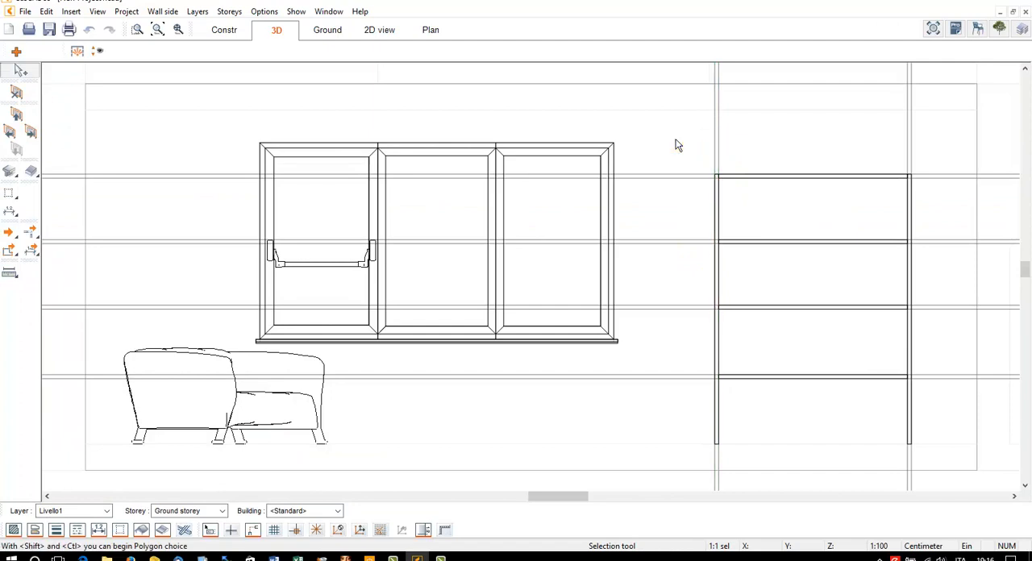
pyautogui.moveTo(674, 142); pyautogui.dragTo(943, 407)
pyautogui.press('Delete')
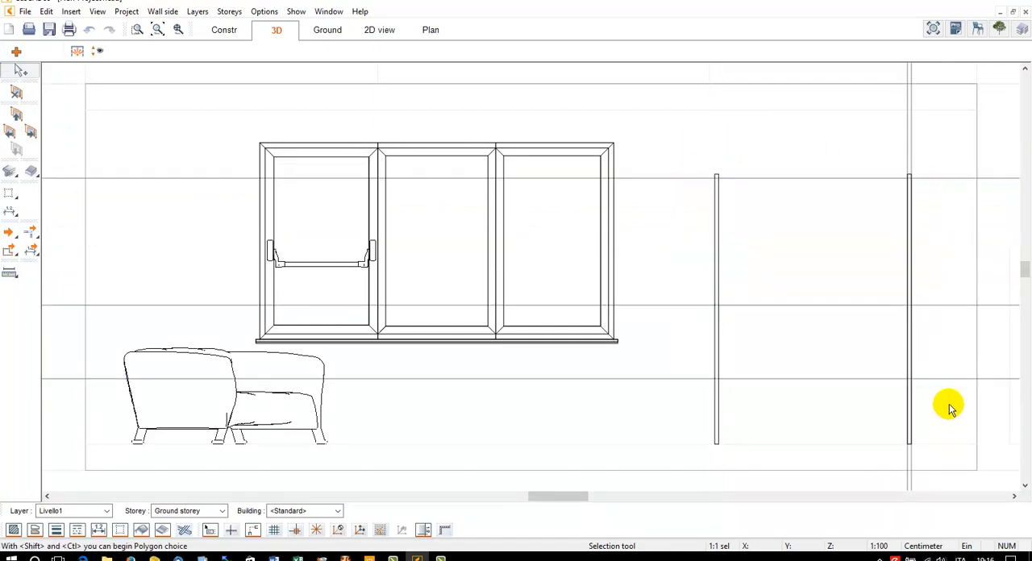
# Delete the shelving unit's two upright slabs from the wall's construction plane
pyautogui.click(717, 207)
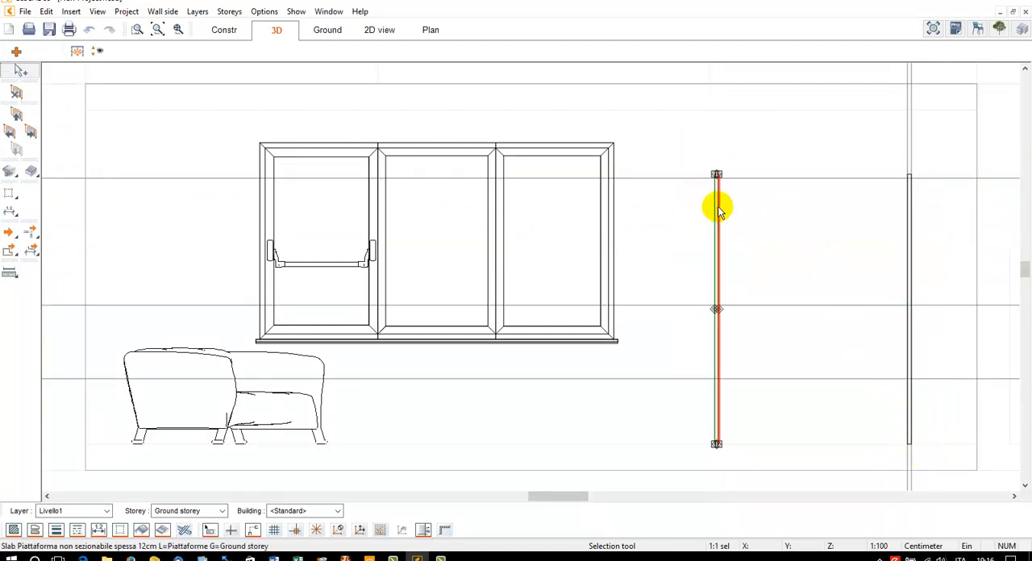
pyautogui.press('Delete')
pyautogui.moveTo(728, 145); pyautogui.dragTo(940, 452)
pyautogui.press('Delete')
pyautogui.hotkey('ctrl', 'z')
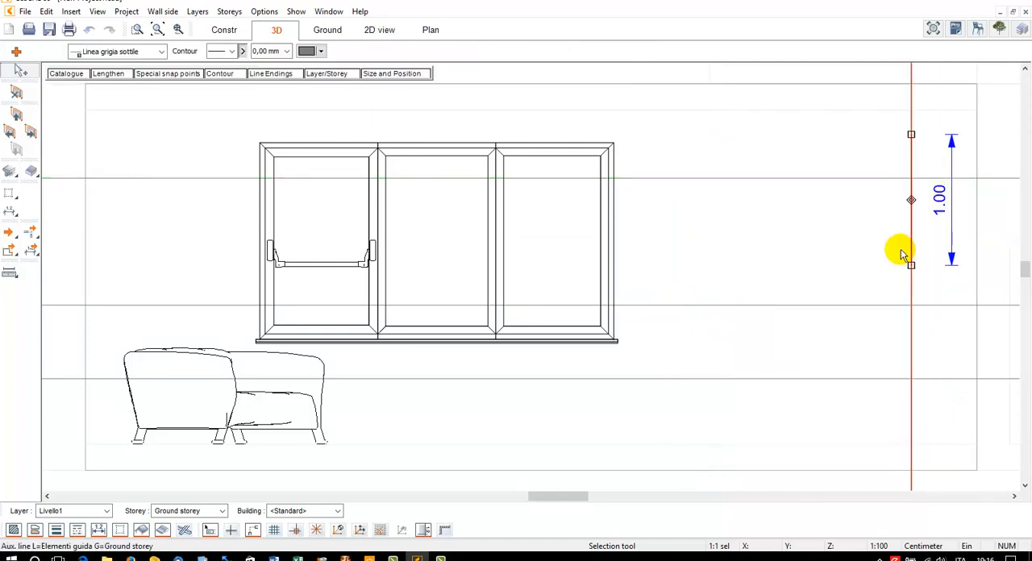
# Delete the remaining vertical guide line and the three horizontal guide lines from the wall's construction plane
pyautogui.press('Delete')
pyautogui.click(839, 179)
pyautogui.press('Delete')
pyautogui.click(831, 305)
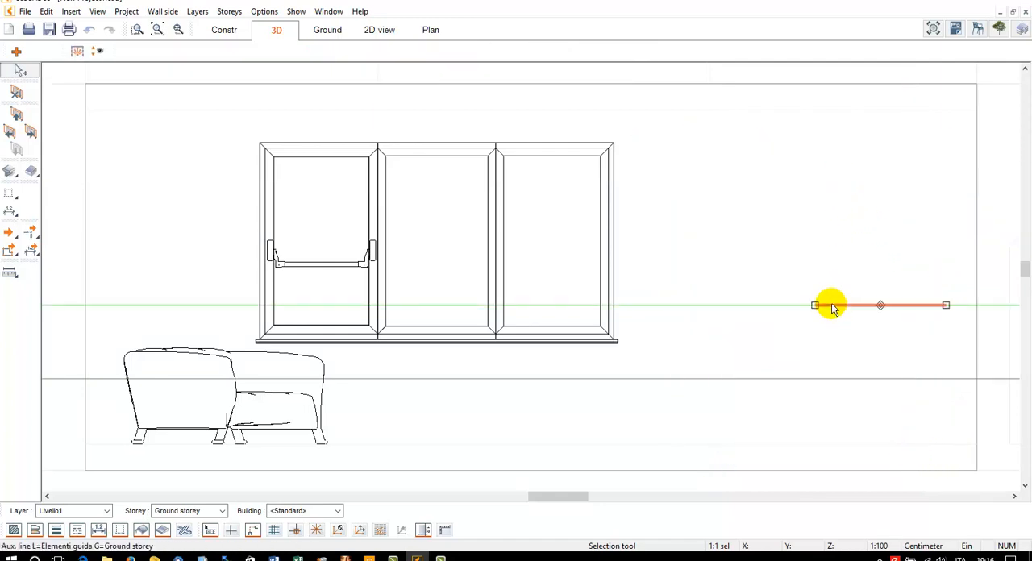
pyautogui.press('Delete')
pyautogui.click(816, 379)
pyautogui.press('Delete')
pyautogui.click(772, 253)
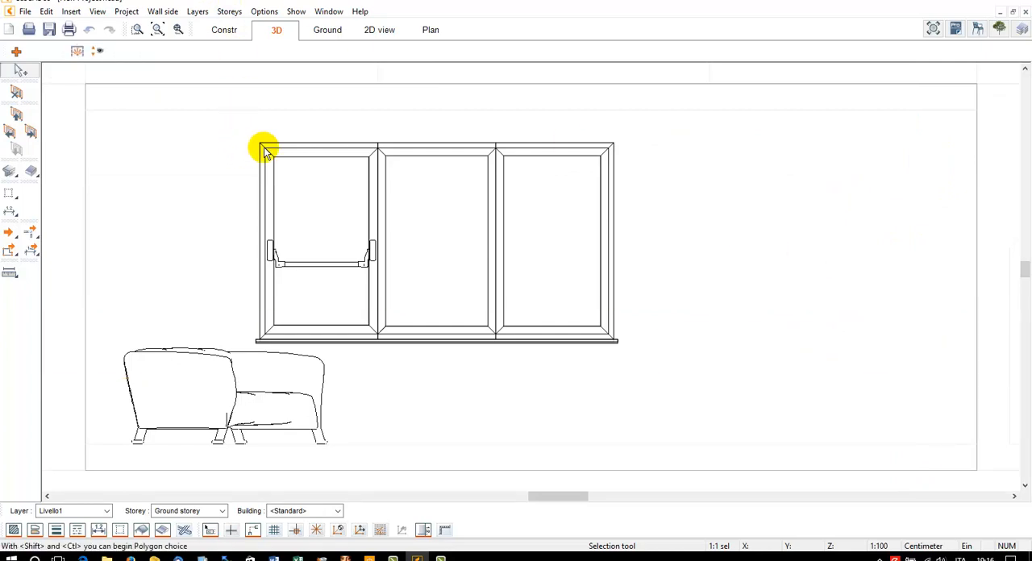
# Set up a horizontal extrusion with a round cross-section
pyautogui.click(11, 171)
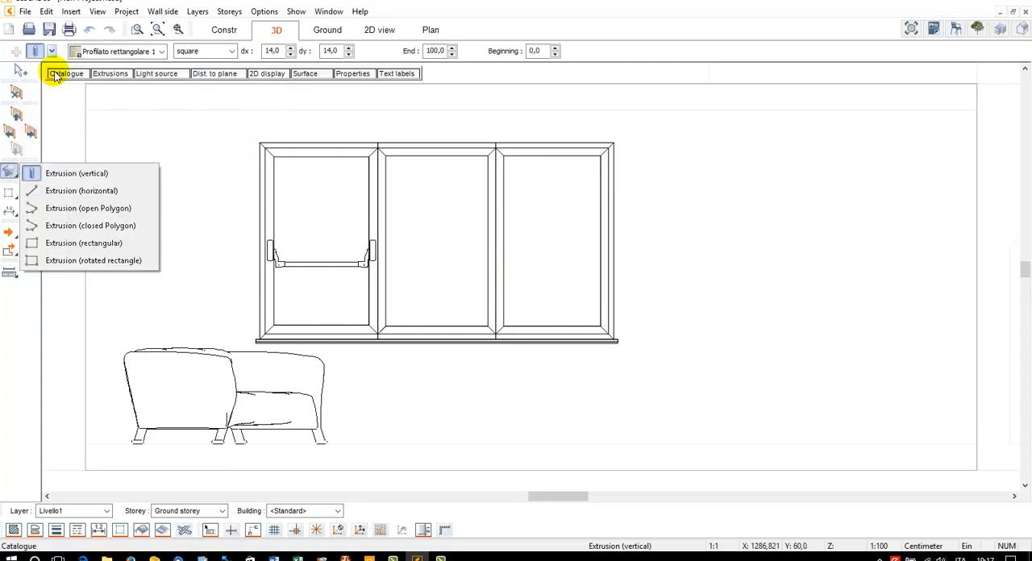
pyautogui.click(87, 191)
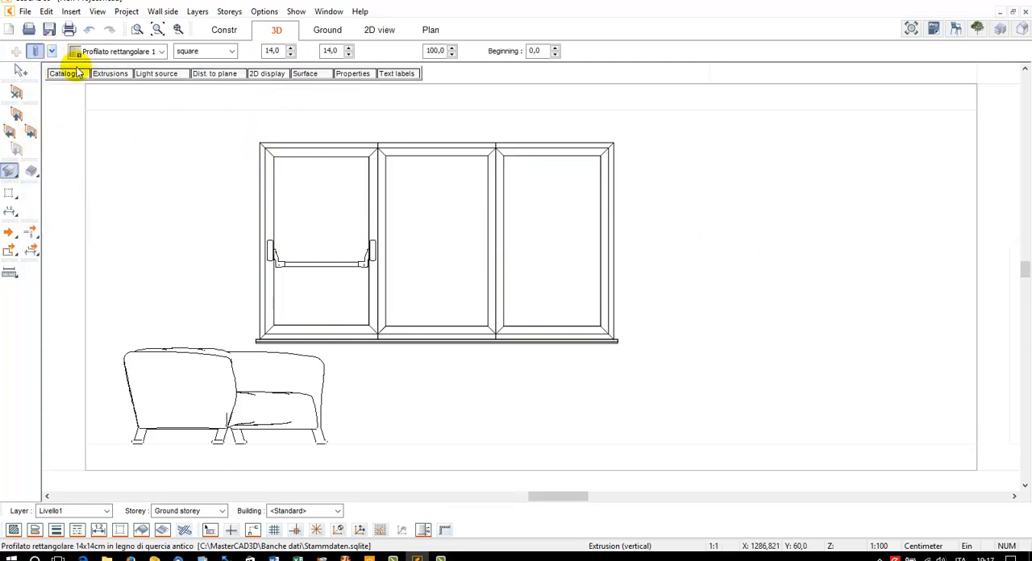
pyautogui.click(103, 75)
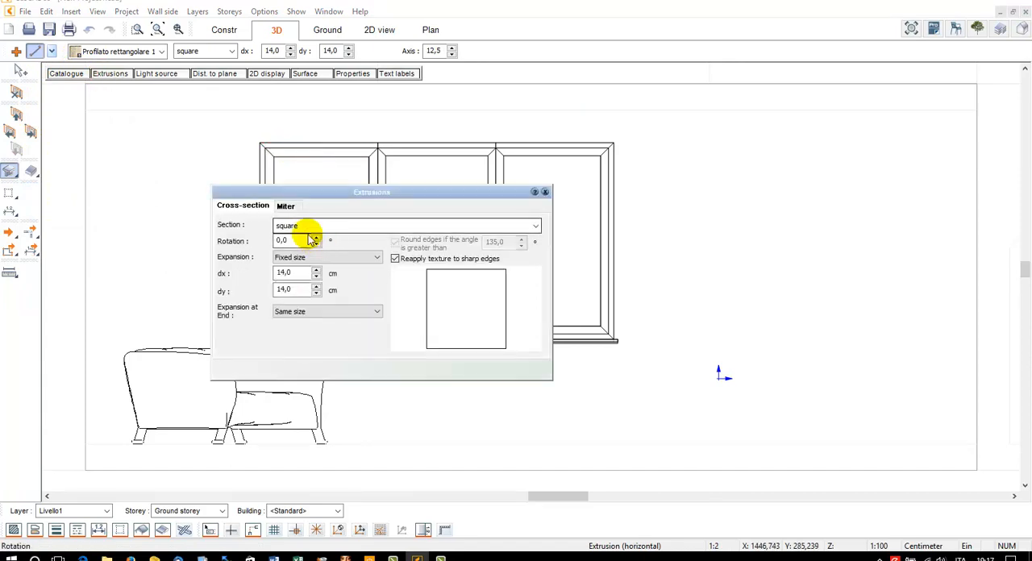
pyautogui.click(314, 229)
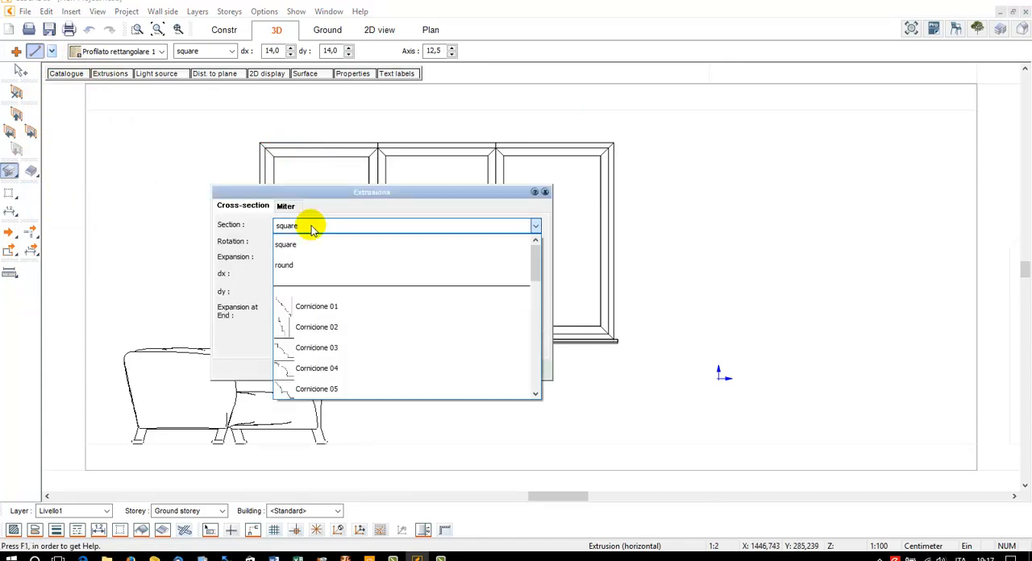
pyautogui.click(300, 265)
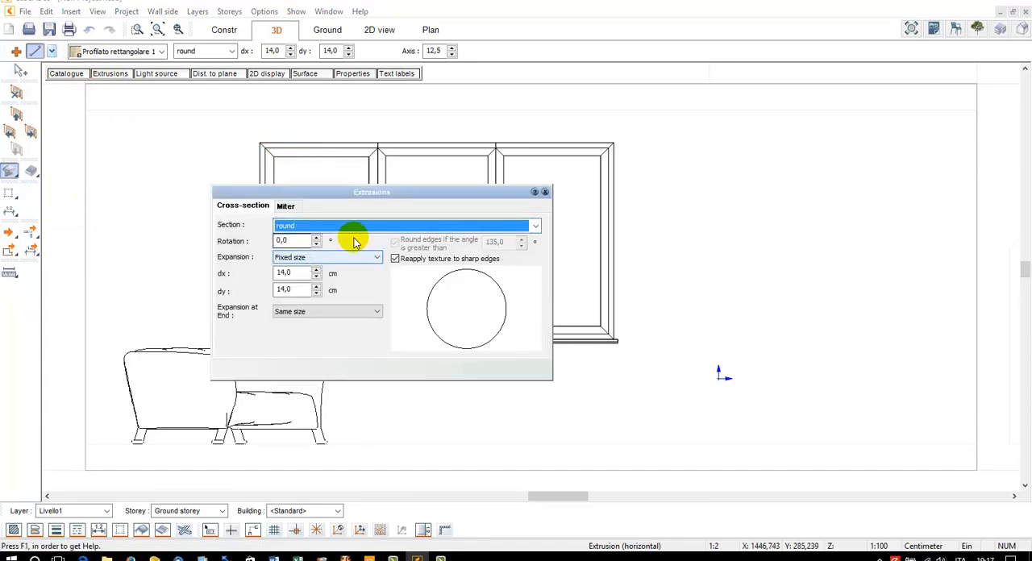
pyautogui.click(545, 192)
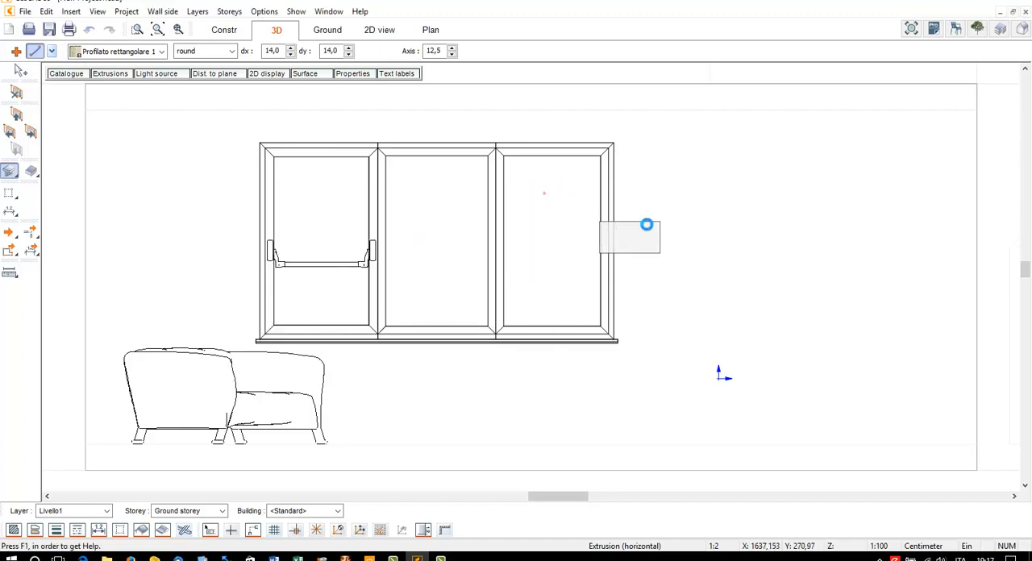
# Draw a round extrusion about 90 cm long straight down from the wall's upper line beside the window, and undo it
pyautogui.click(791, 110)
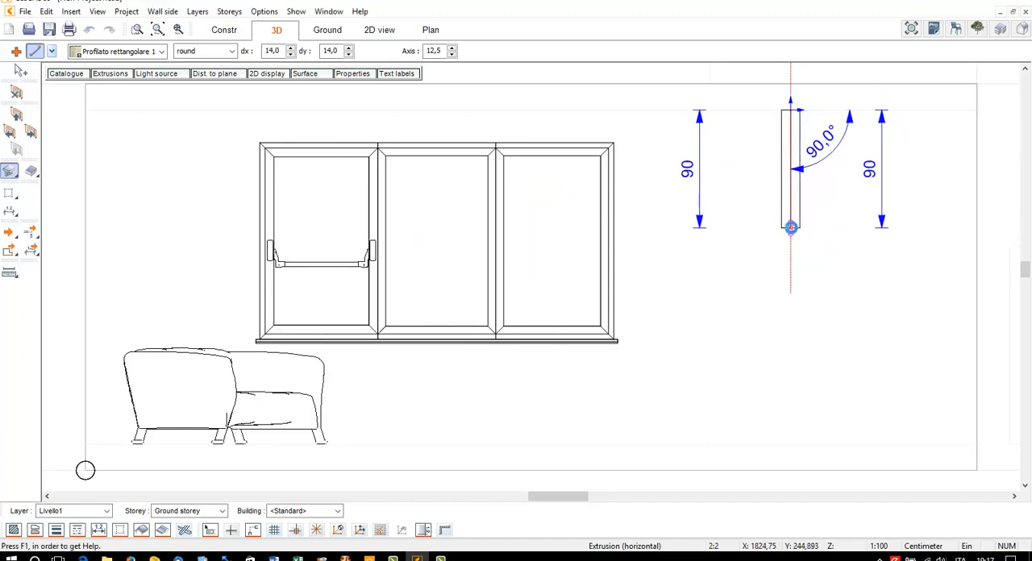
pyautogui.click(791, 227)
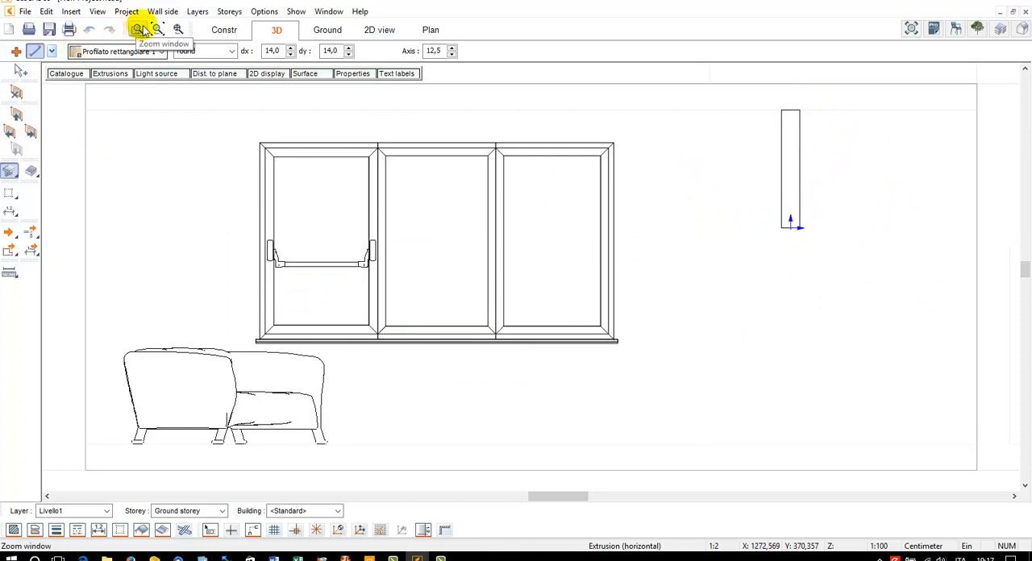
pyautogui.click(91, 30)
pyautogui.click(114, 30)
# Draw a round open-polygon extrusion beside the window, running down, diagonally in two segments, and down to the floor, and view it in 3D
pyautogui.click(51, 51)
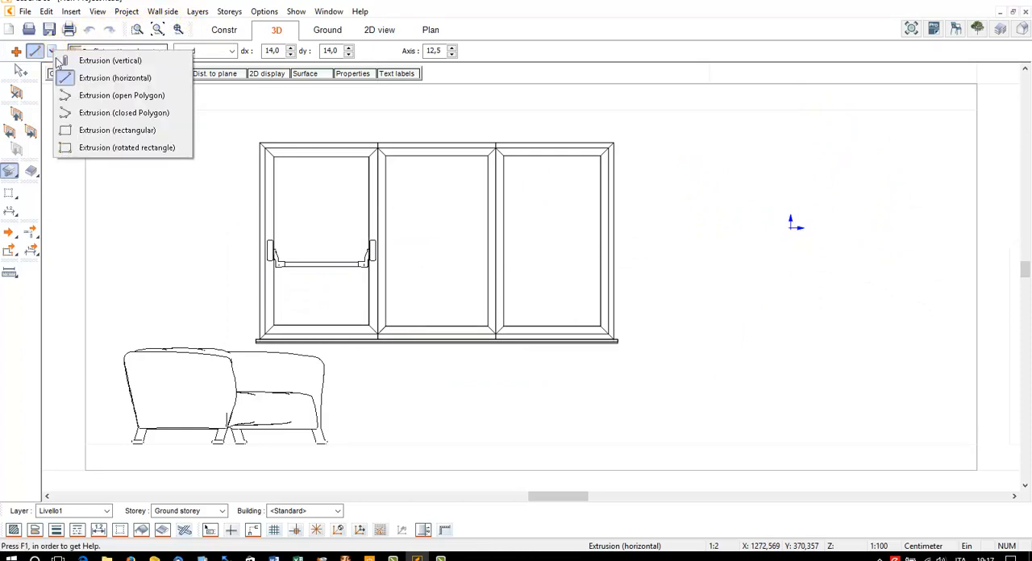
pyautogui.click(86, 97)
pyautogui.click(759, 109)
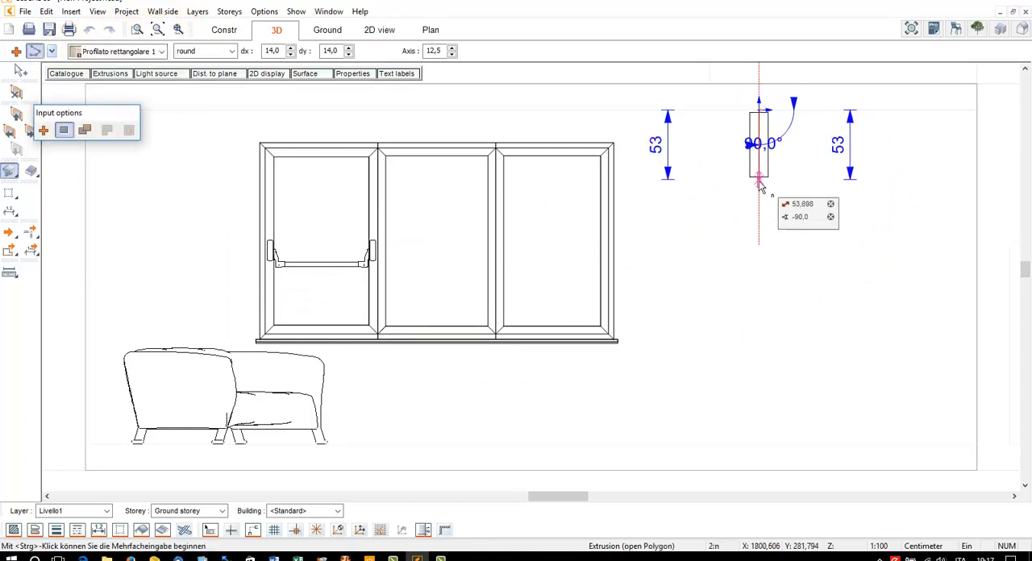
pyautogui.click(759, 192)
pyautogui.click(810, 222)
pyautogui.click(869, 281)
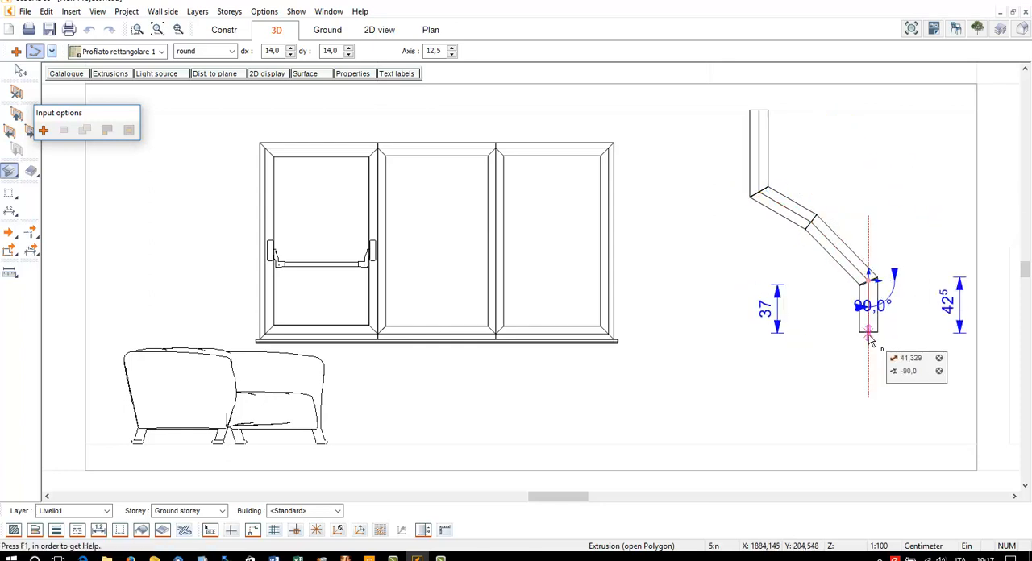
pyautogui.click(871, 446)
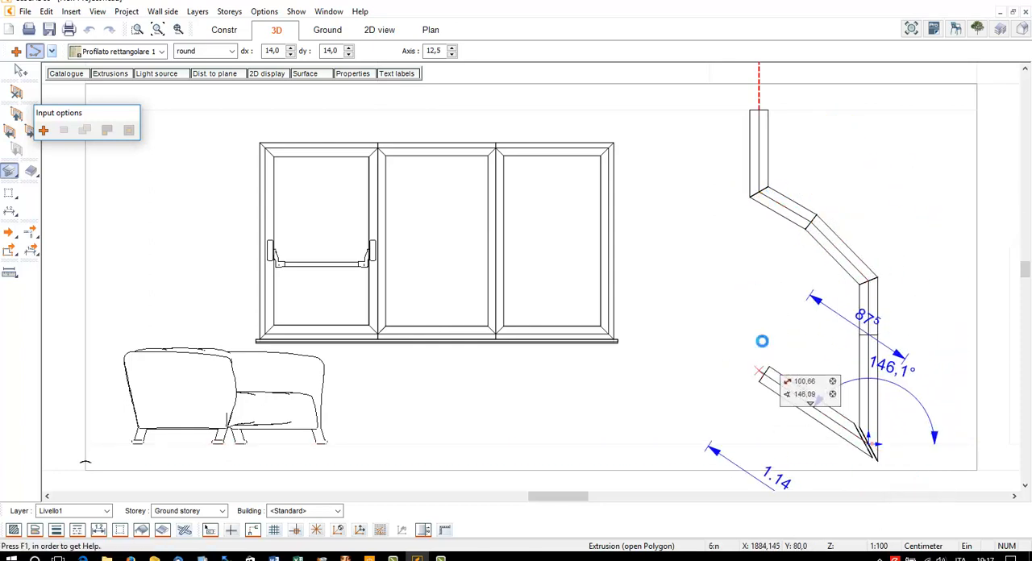
pyautogui.press('Escape')
pyautogui.click(277, 30)
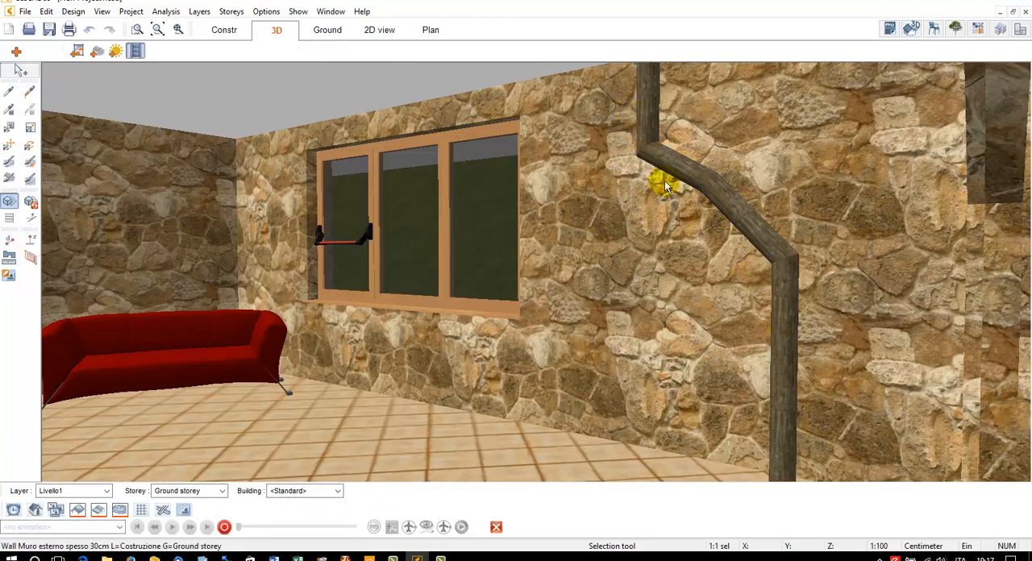
pyautogui.scroll(-1, 793, 371)
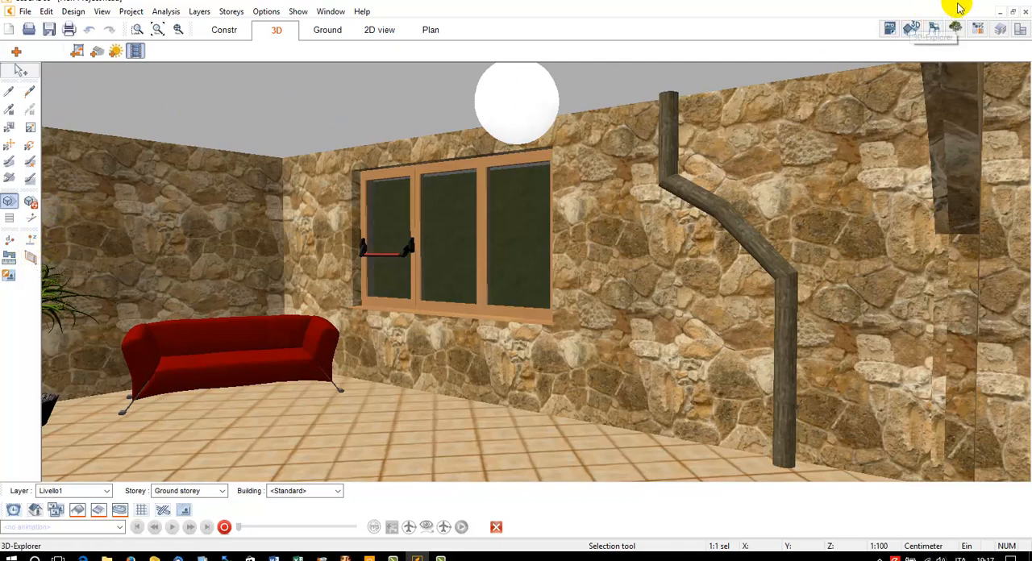
# Create a new project, hide the grid and draw a diagonal construction plane with slope 90 and height 275 cm
pyautogui.click(9, 30)
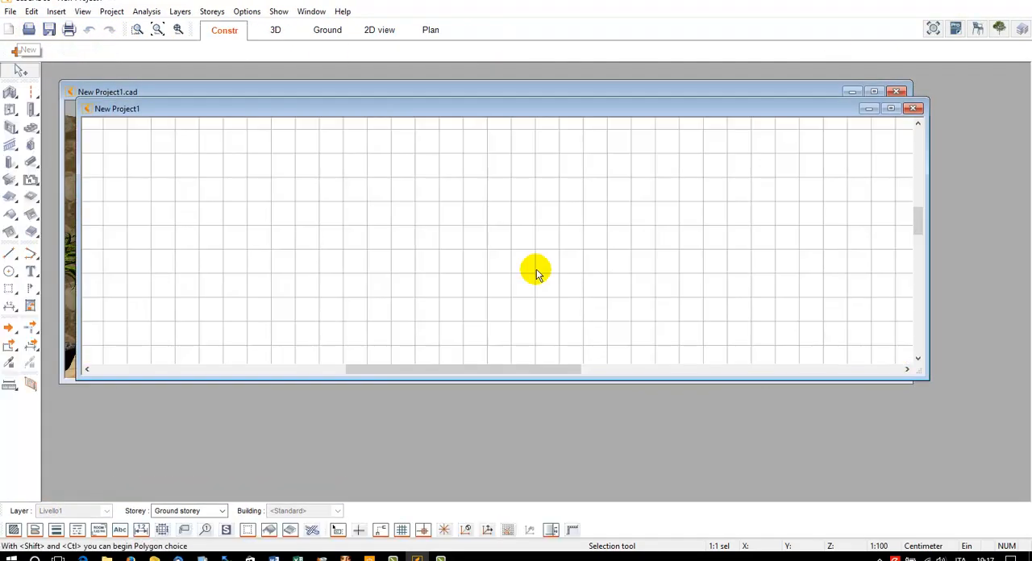
pyautogui.click(892, 108)
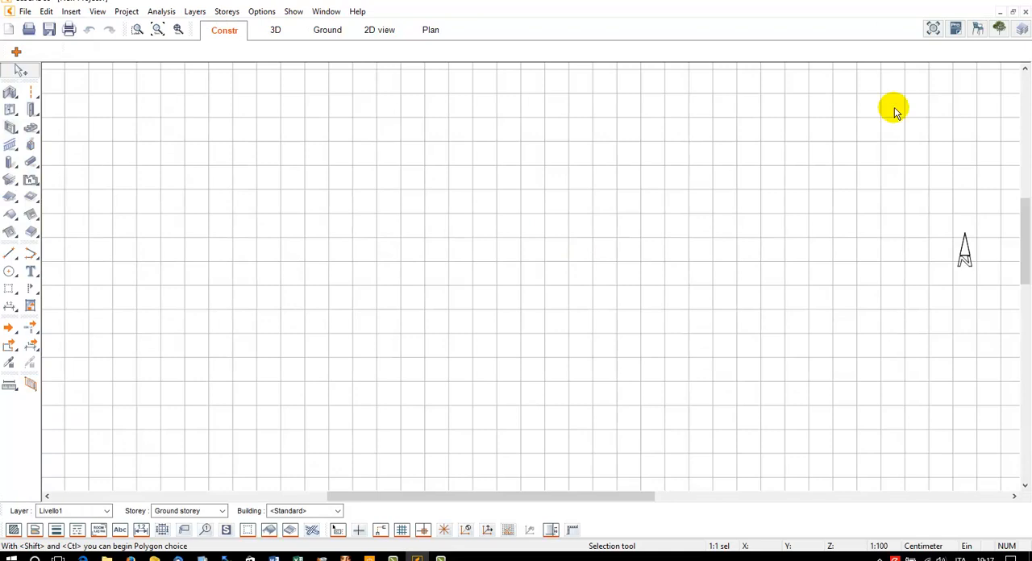
pyautogui.click(29, 288)
pyautogui.click(51, 51)
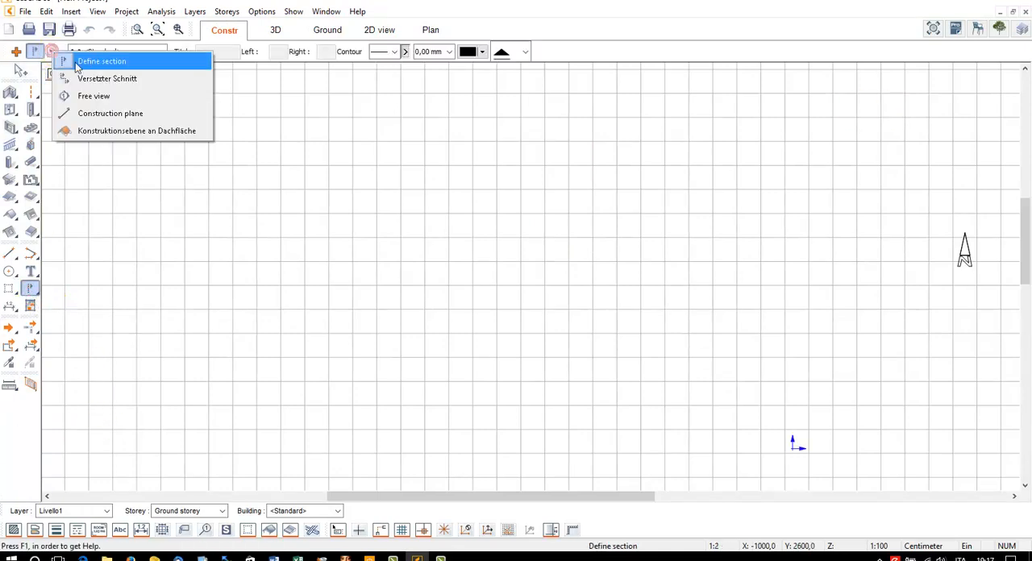
pyautogui.click(91, 113)
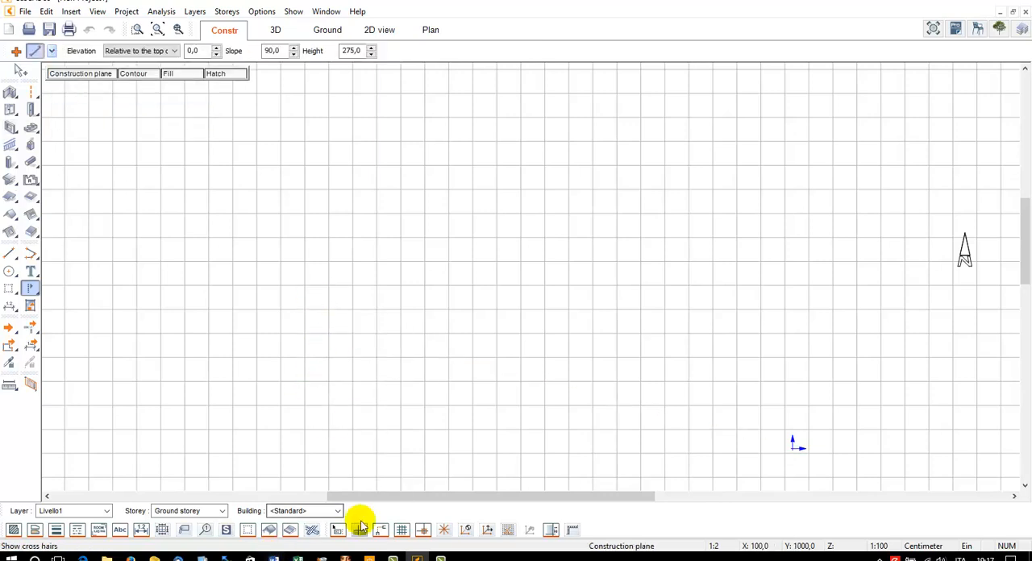
pyautogui.click(402, 530)
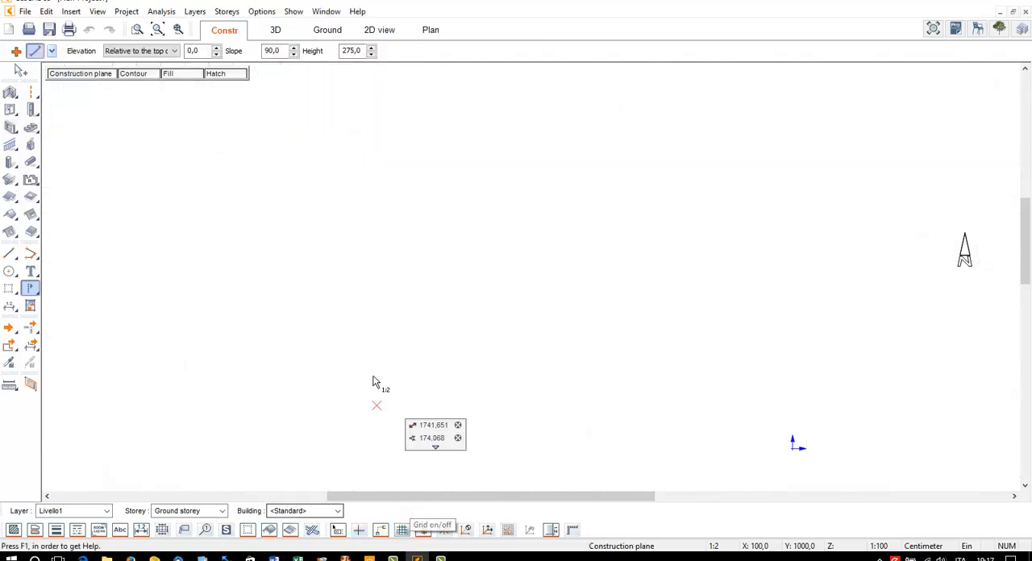
pyautogui.click(256, 227)
pyautogui.click(457, 391)
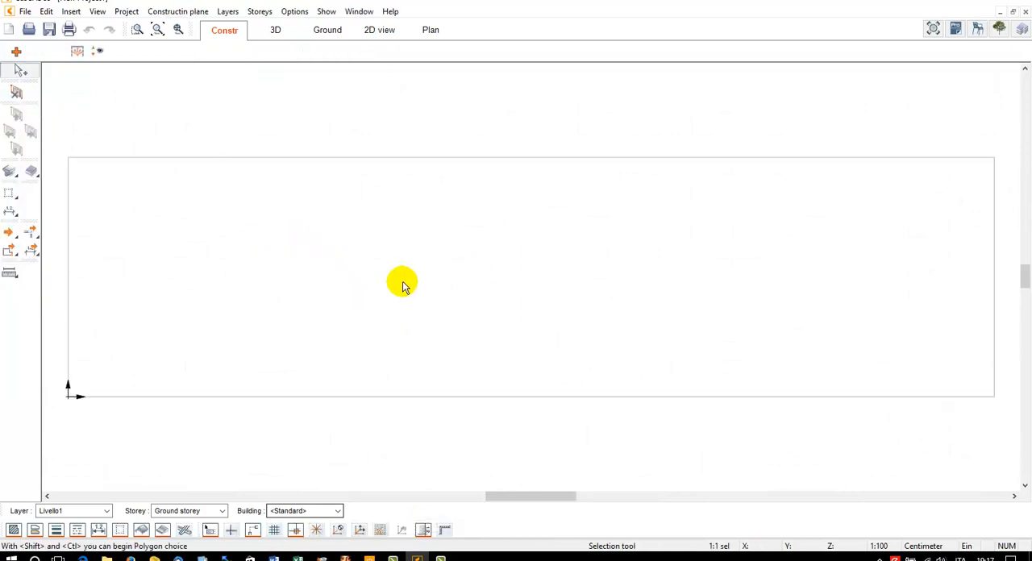
# Draw a rectangular slab of height 60 within the construction plane and fit it in the 3D view
pyautogui.click(31, 171)
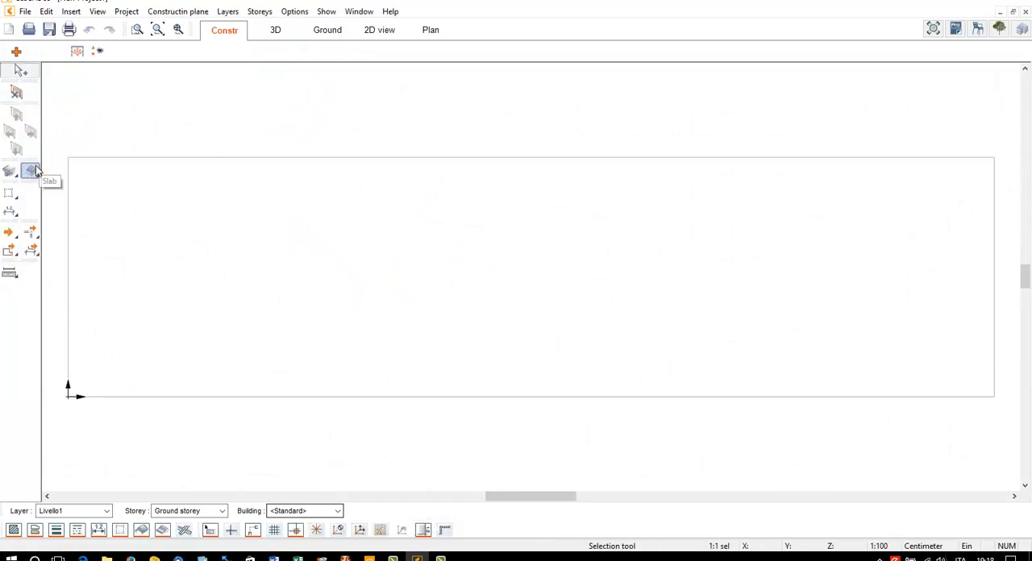
pyautogui.click(92, 76)
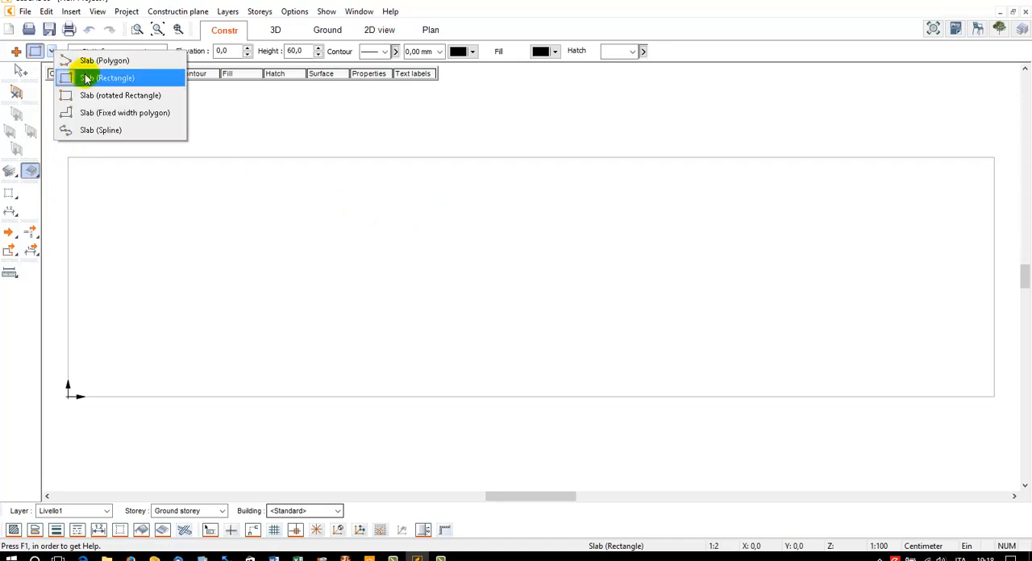
pyautogui.click(242, 223)
pyautogui.click(723, 351)
pyautogui.click(723, 350)
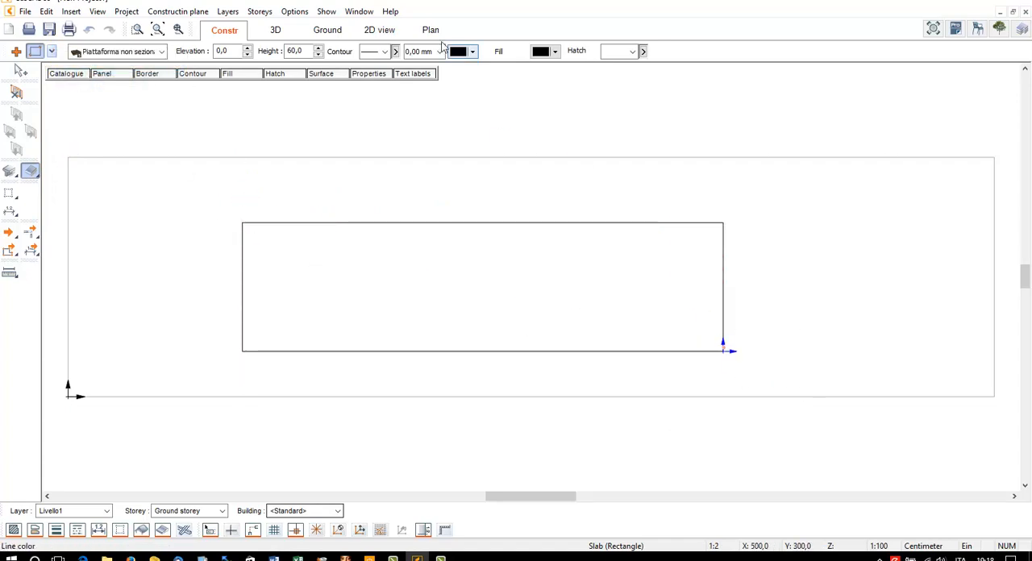
pyautogui.click(275, 30)
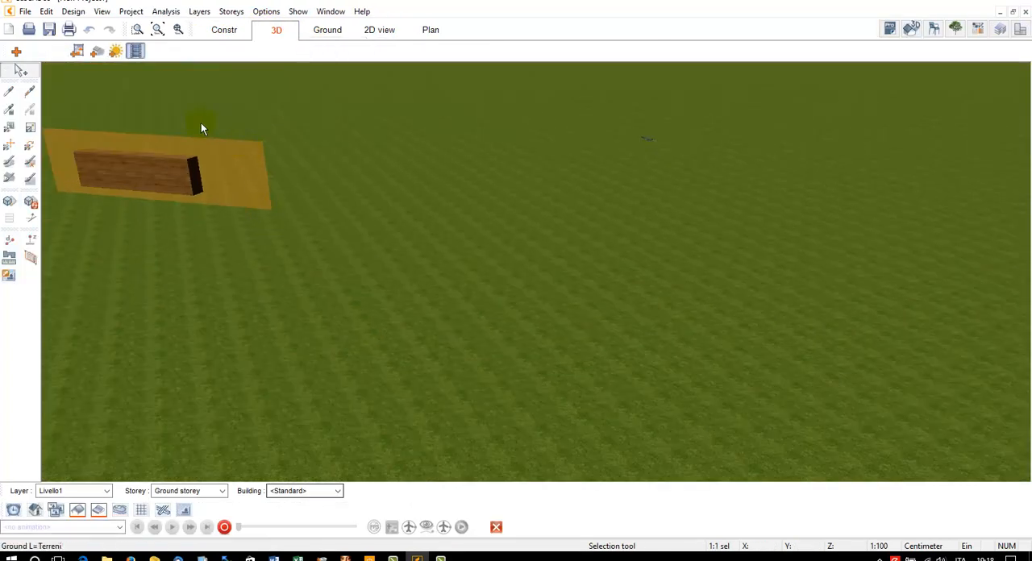
pyautogui.click(158, 30)
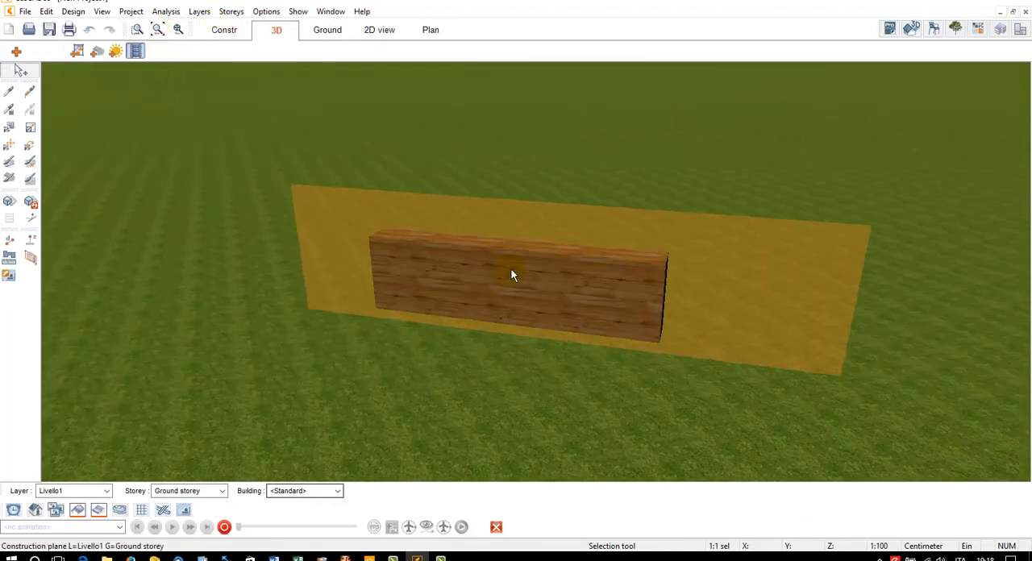
# Return to the construction plan and inspect the diagonal construction plane's line
pyautogui.click(224, 30)
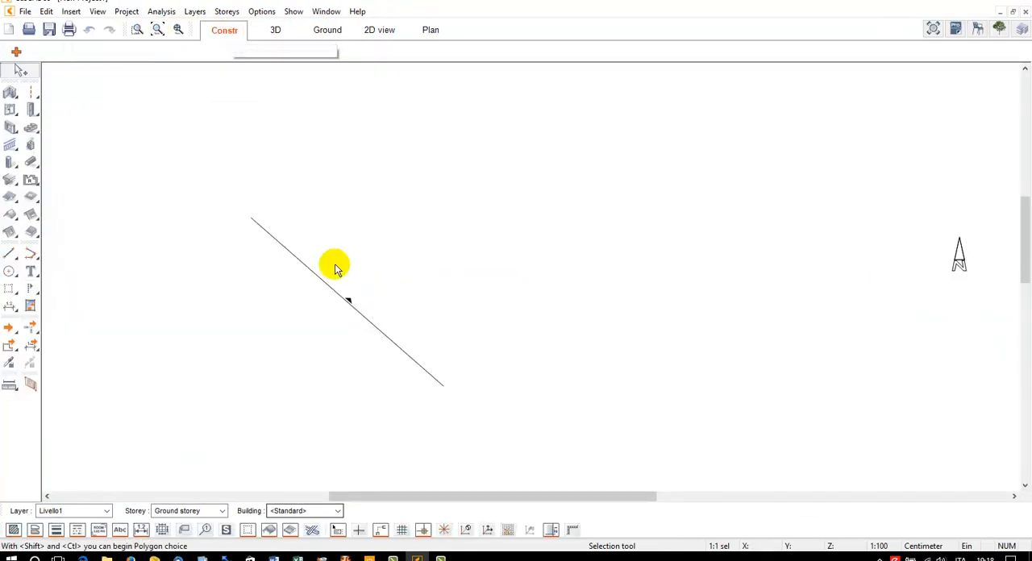
pyautogui.click(339, 311)
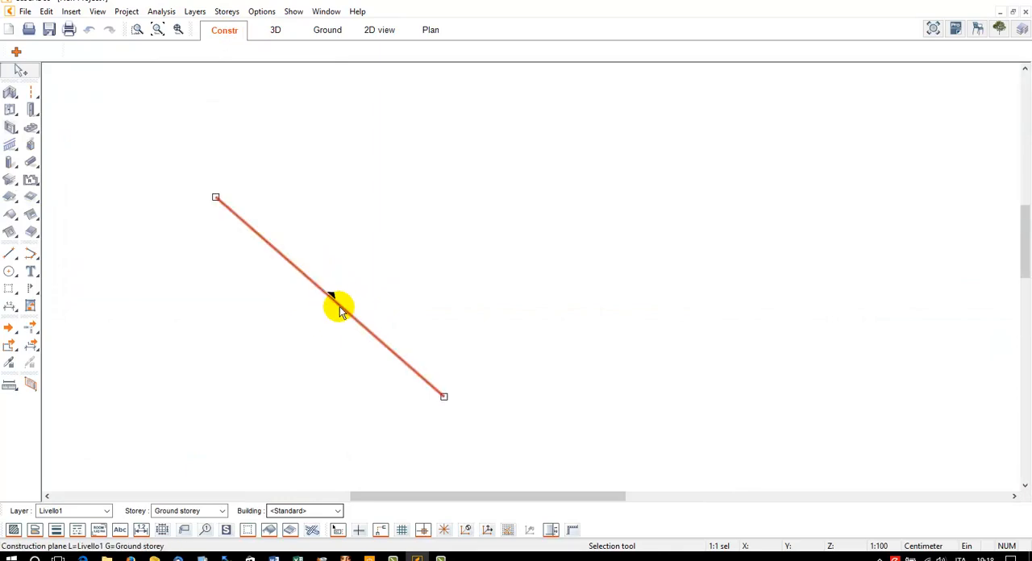
pyautogui.click(321, 231)
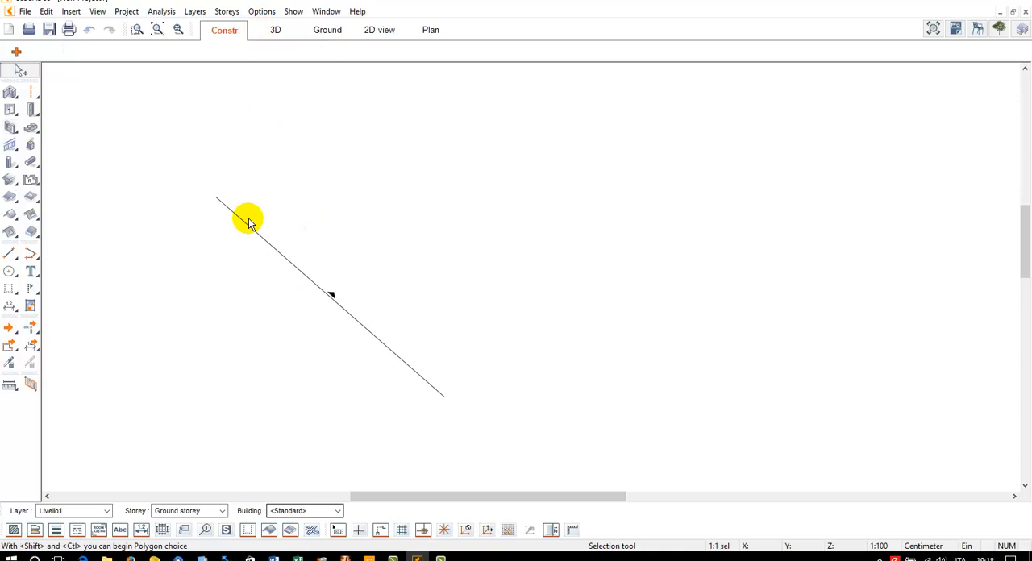
# Switch to the 3D view and hide the construction plane behind the timber slab
pyautogui.click(275, 30)
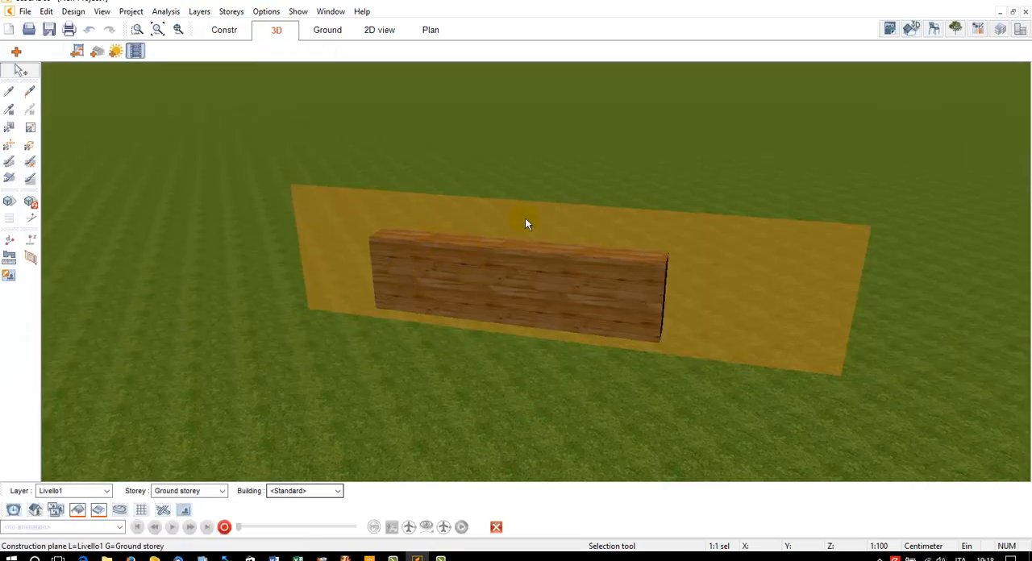
pyautogui.moveTo(525, 218)
pyautogui.mouseDown(button='middle')
pyautogui.moveTo(529, 233)
pyautogui.moveTo(541, 230)
pyautogui.mouseUp(button='middle')
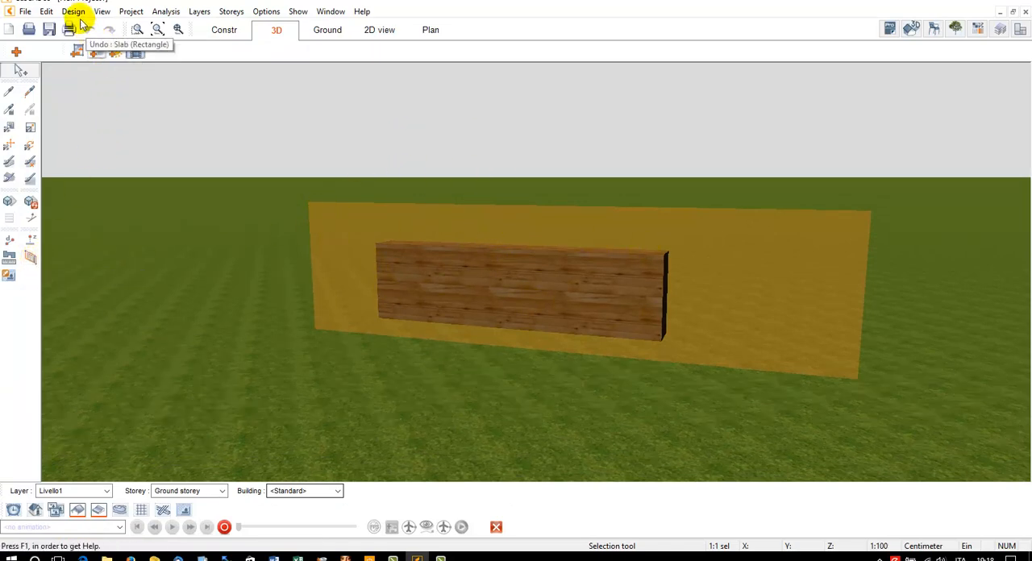
pyautogui.click(102, 12)
pyautogui.moveTo(156, 290)
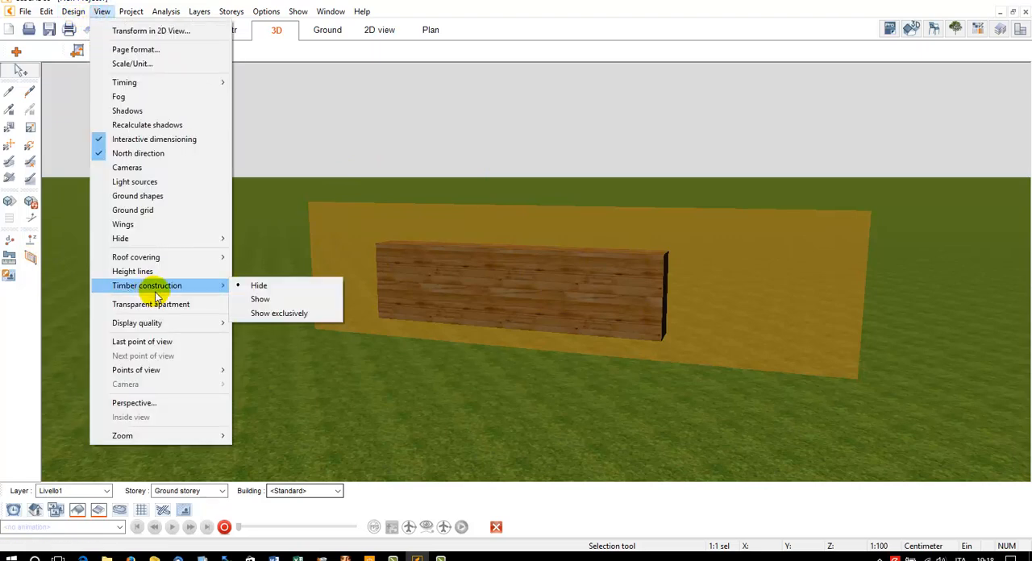
pyautogui.moveTo(153, 239)
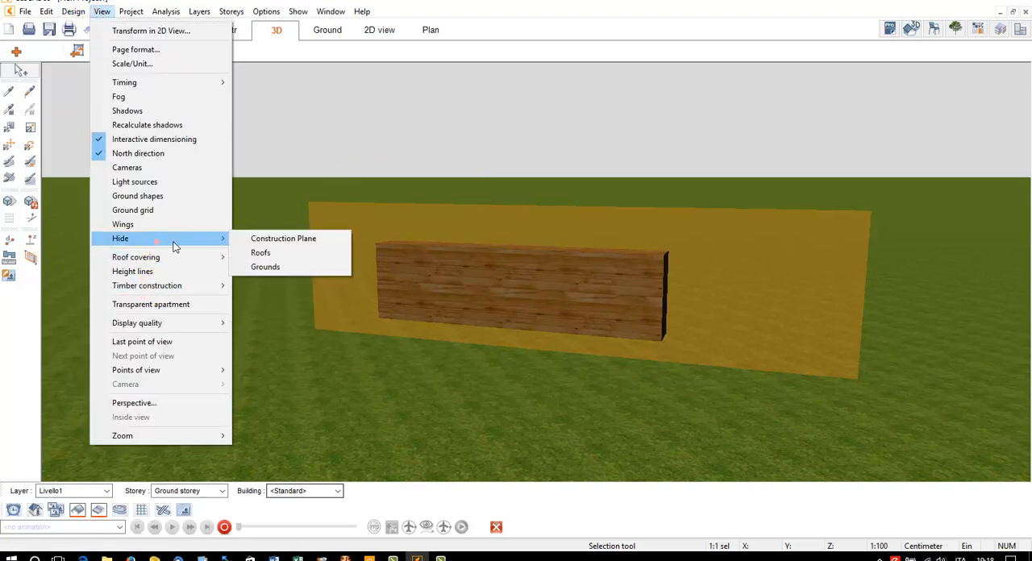
pyautogui.click(306, 241)
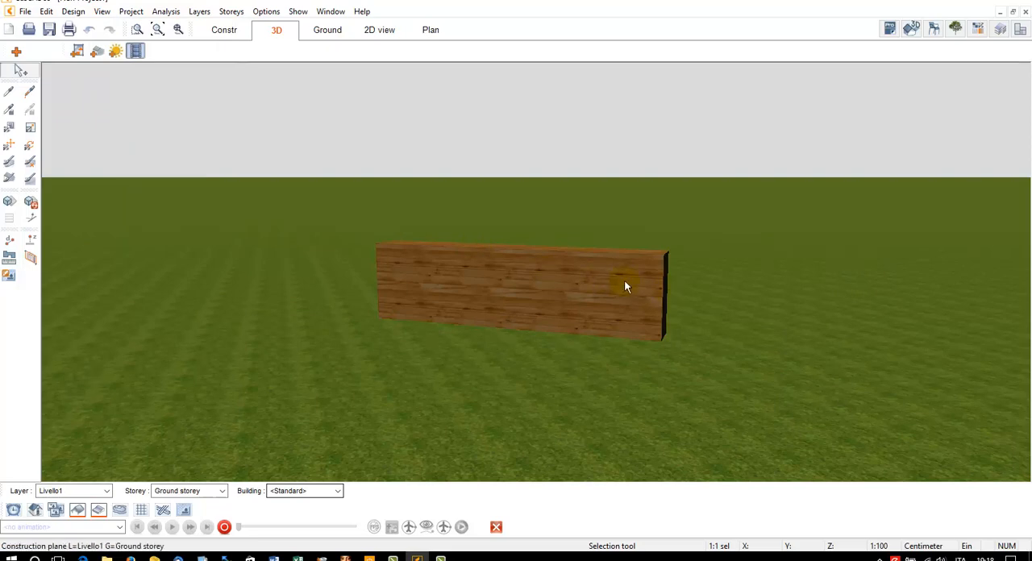
# Show the construction plane again in 3D, and open its drawing view briefly before returning to the 3D view
pyautogui.click(101, 12)
pyautogui.moveTo(145, 239)
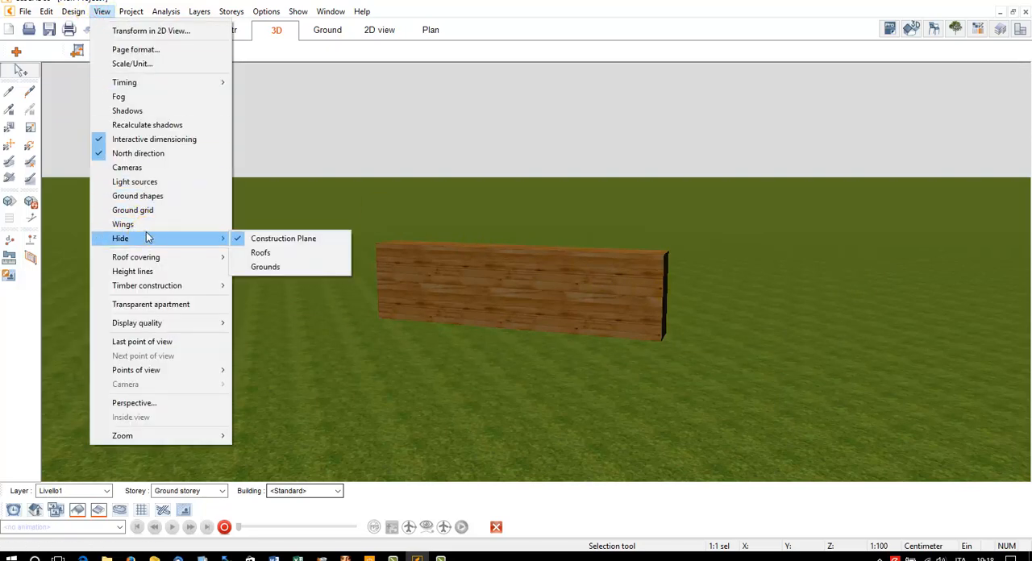
pyautogui.click(276, 242)
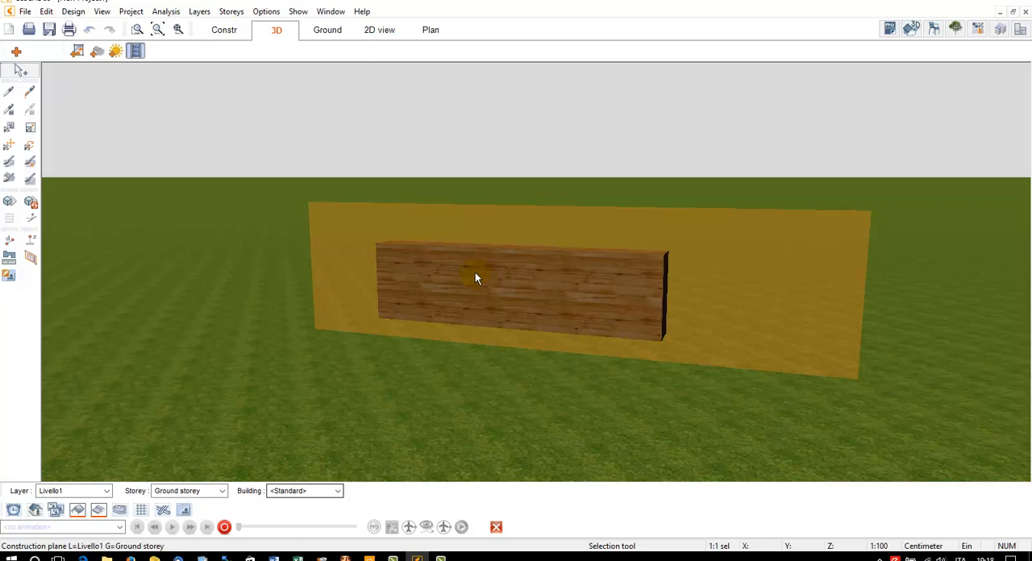
pyautogui.doubleClick(507, 235)
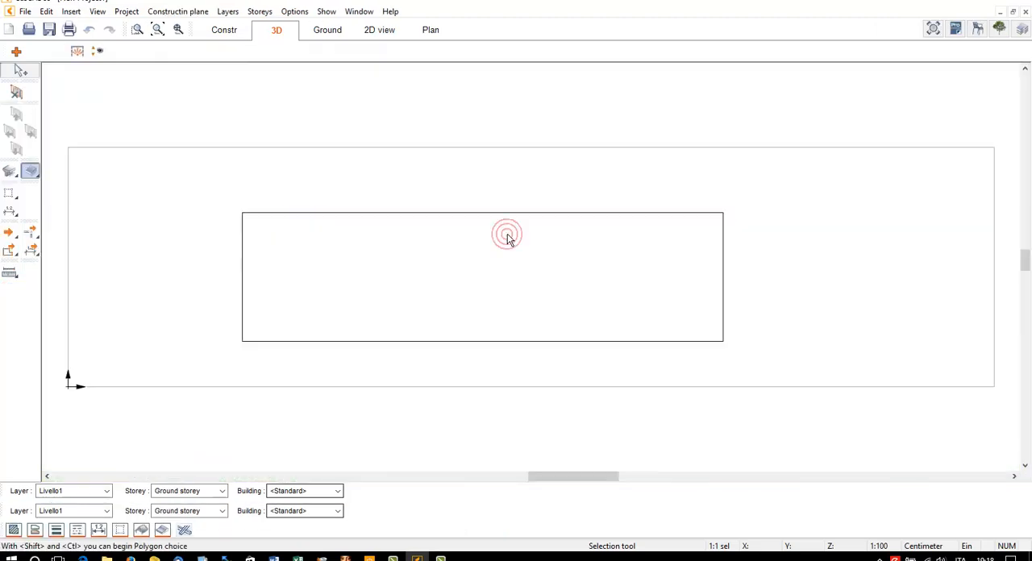
pyautogui.click(275, 33)
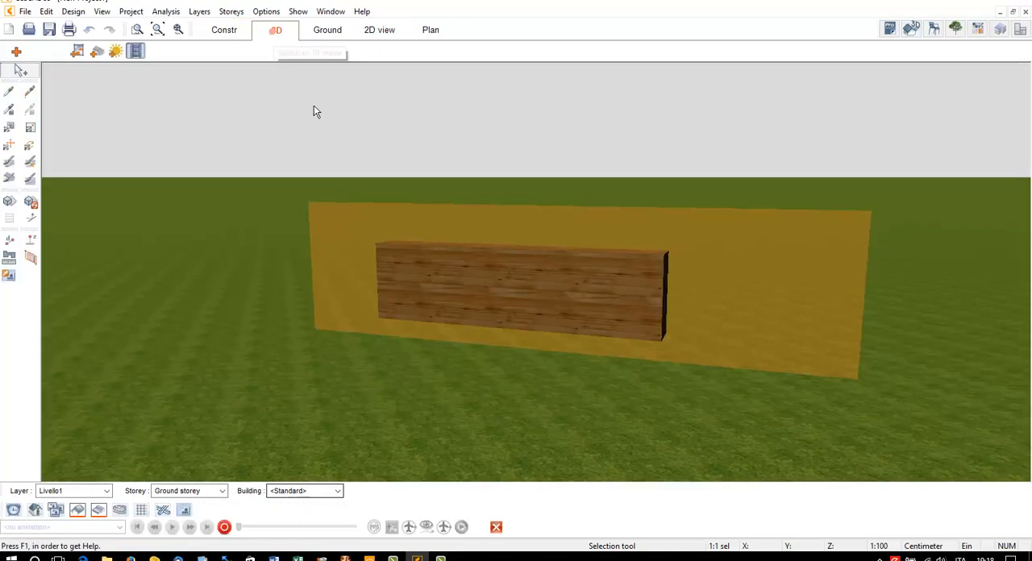